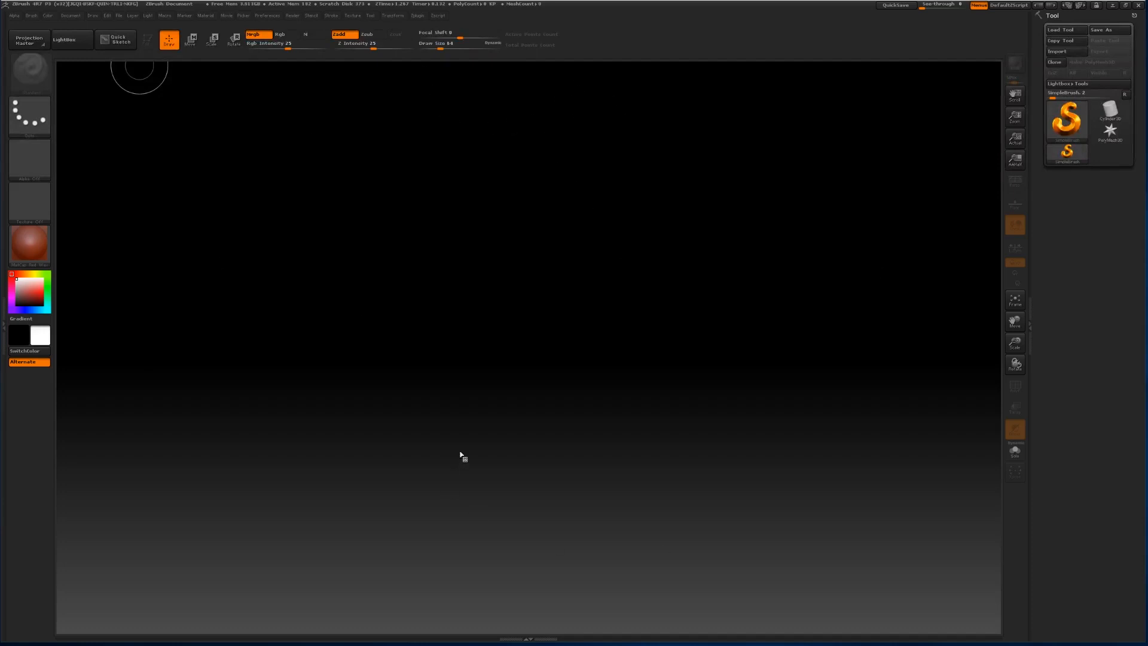
Start a new tree in the ZTree plugin to generate its initial ZSphere trunk, and centre it for inspection.
{"action": "left_click", "coordinate": [422, 20]}
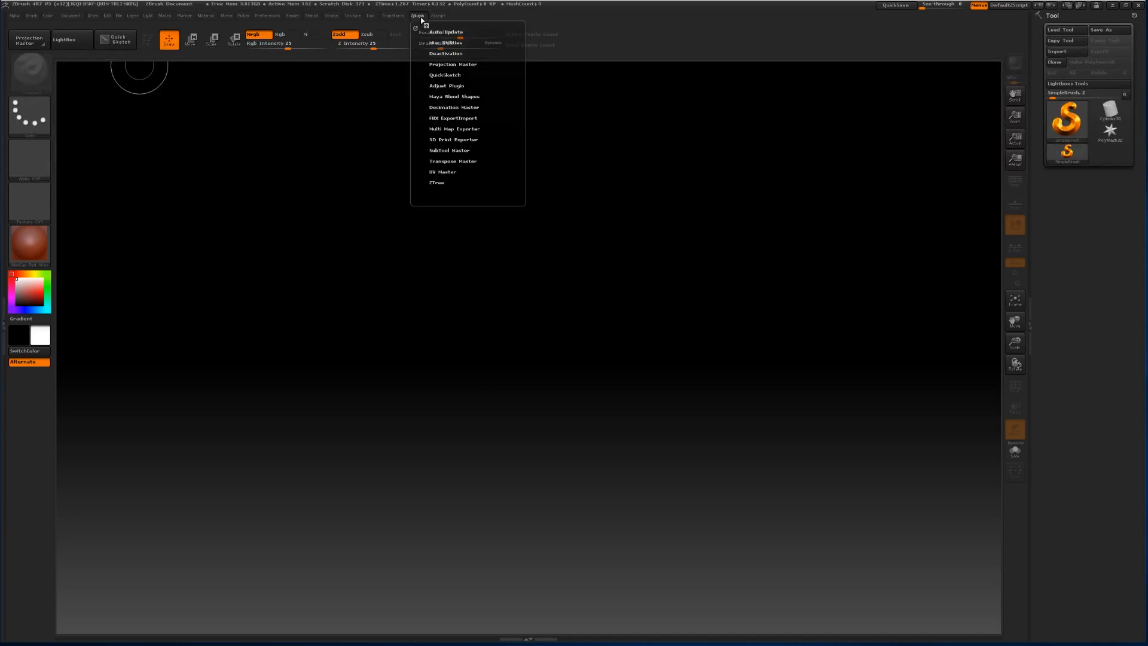
{"action": "left_click", "coordinate": [441, 182]}
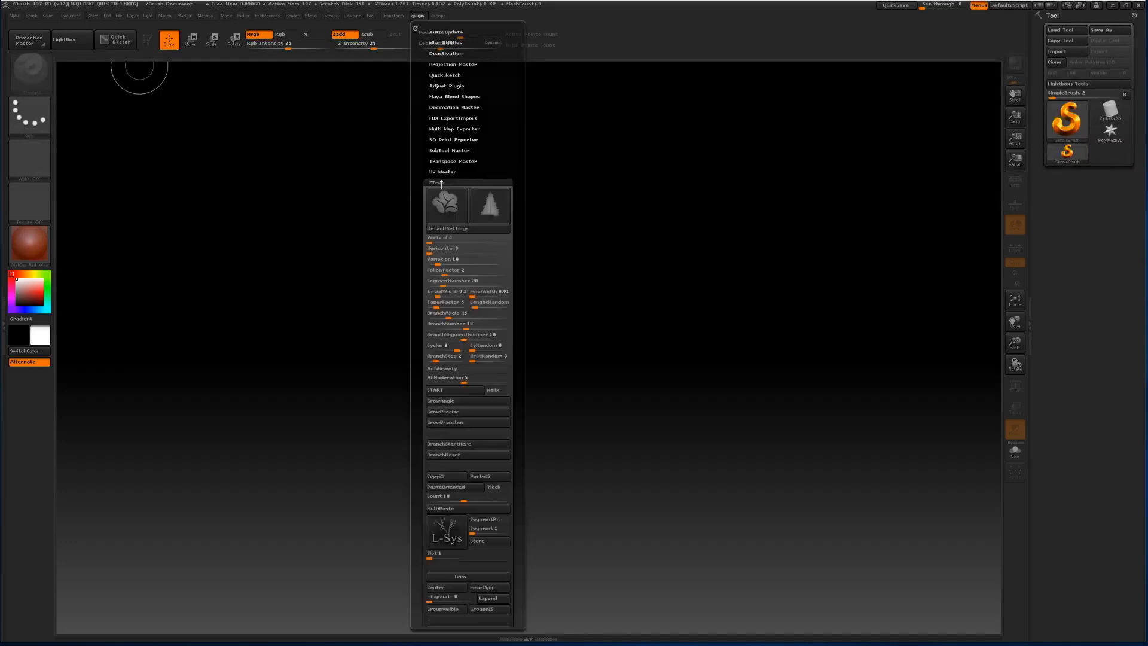
{"action": "left_click_drag", "start_coordinate": [516, 96], "coordinate": [512, 257]}
{"action": "left_click_drag", "start_coordinate": [514, 210], "coordinate": [520, 157]}
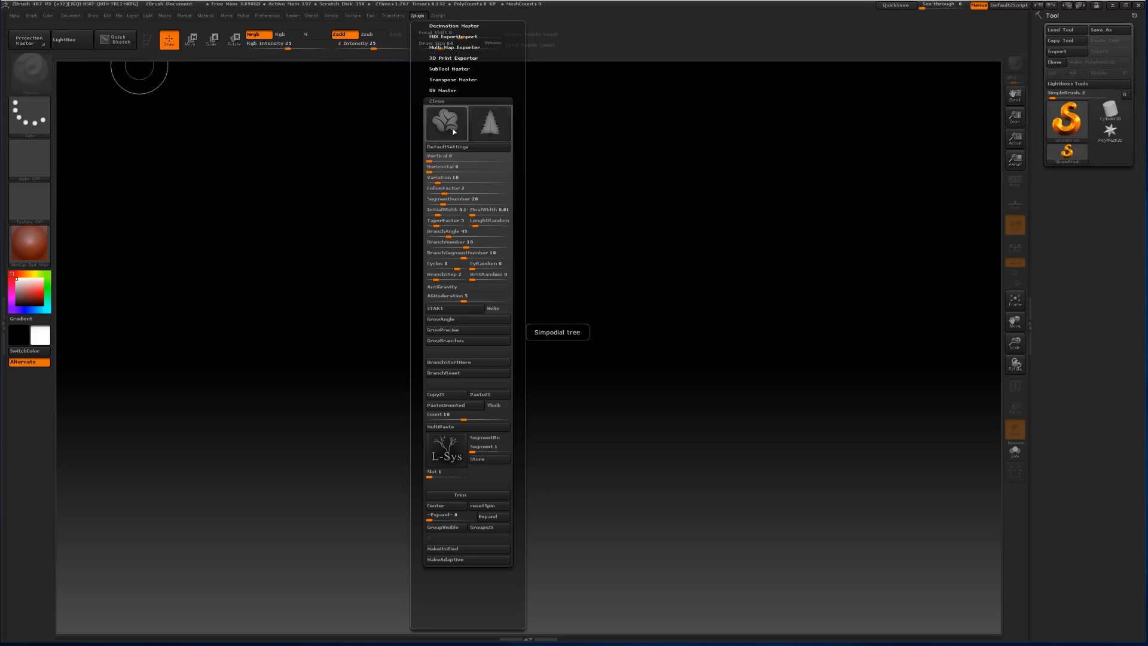
{"action": "left_click", "coordinate": [453, 309]}
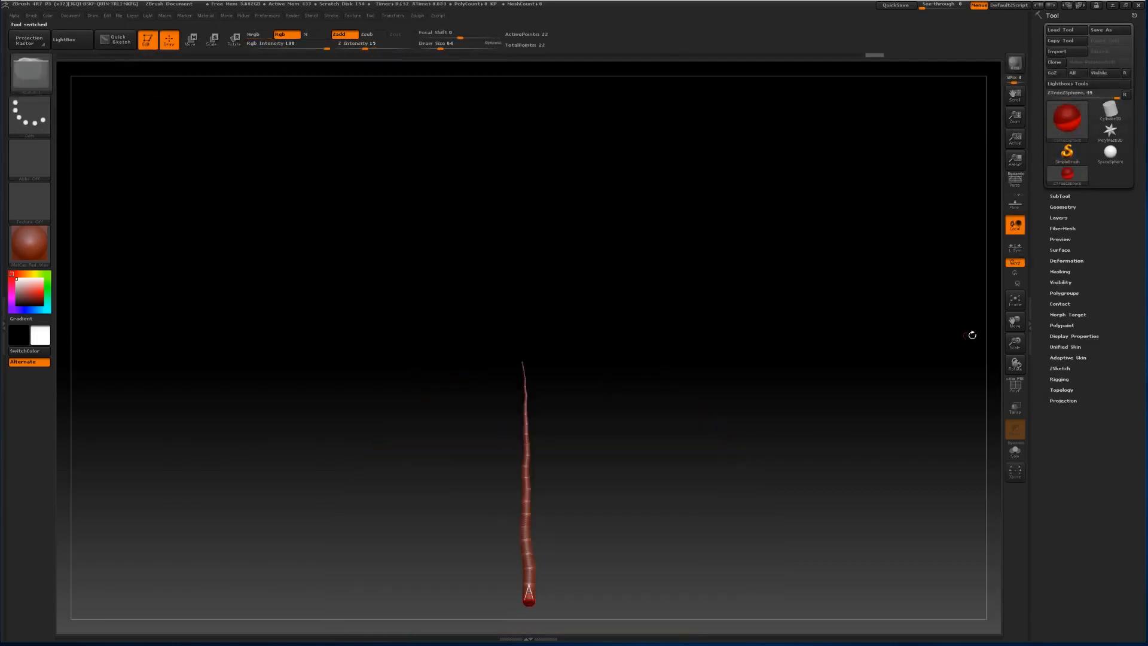
{"action": "left_click_drag", "start_coordinate": [1015, 323], "coordinate": [1012, 247]}
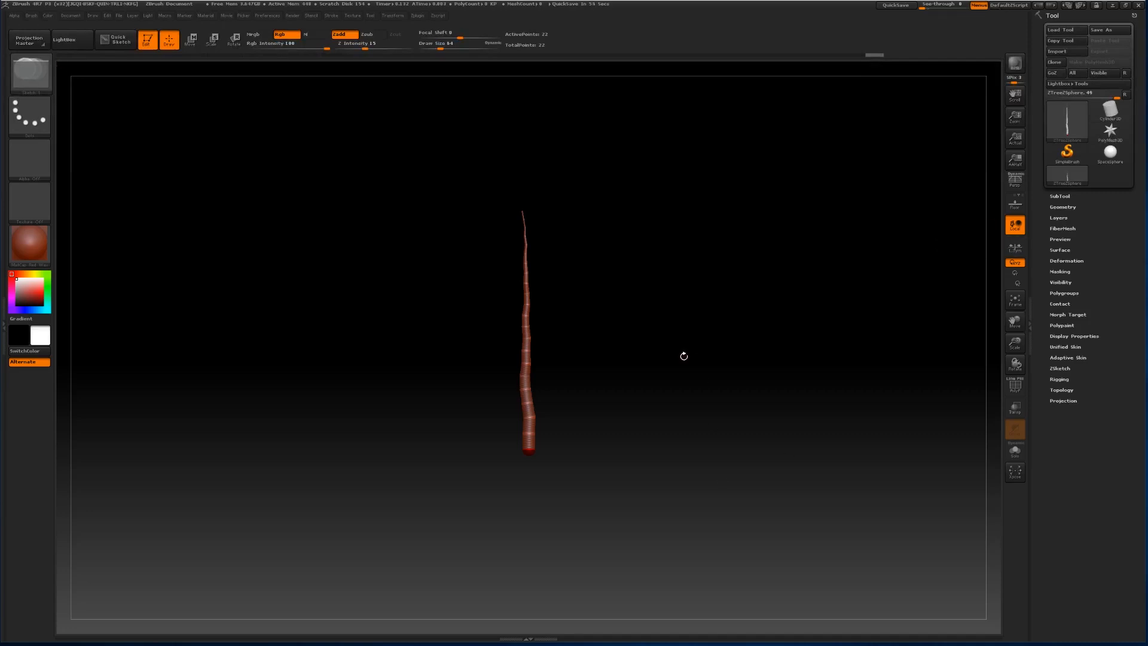
{"action": "mouse_move", "coordinate": [679, 340]}
{"action": "left_mouse_down"}
{"action": "mouse_move", "coordinate": [675, 395]}
{"action": "mouse_move", "coordinate": [676, 361]}
{"action": "left_mouse_up"}
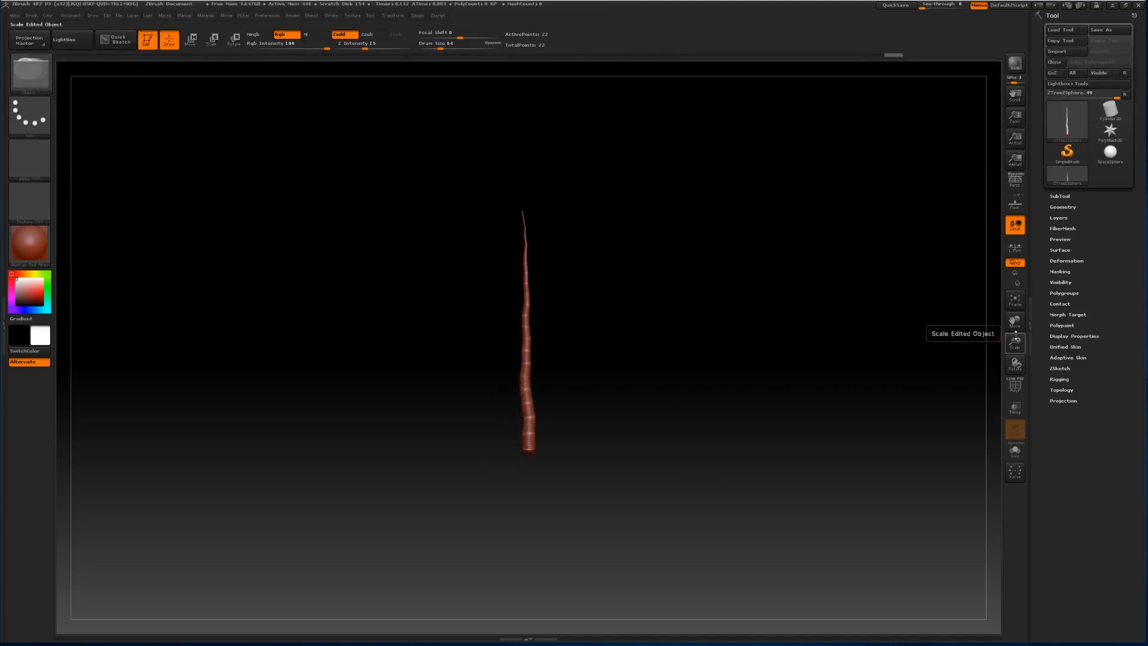
{"action": "mouse_move", "coordinate": [1014, 342]}
{"action": "left_mouse_down"}
{"action": "mouse_move", "coordinate": [1014, 330]}
{"action": "mouse_move", "coordinate": [1014, 349]}
{"action": "left_mouse_up"}
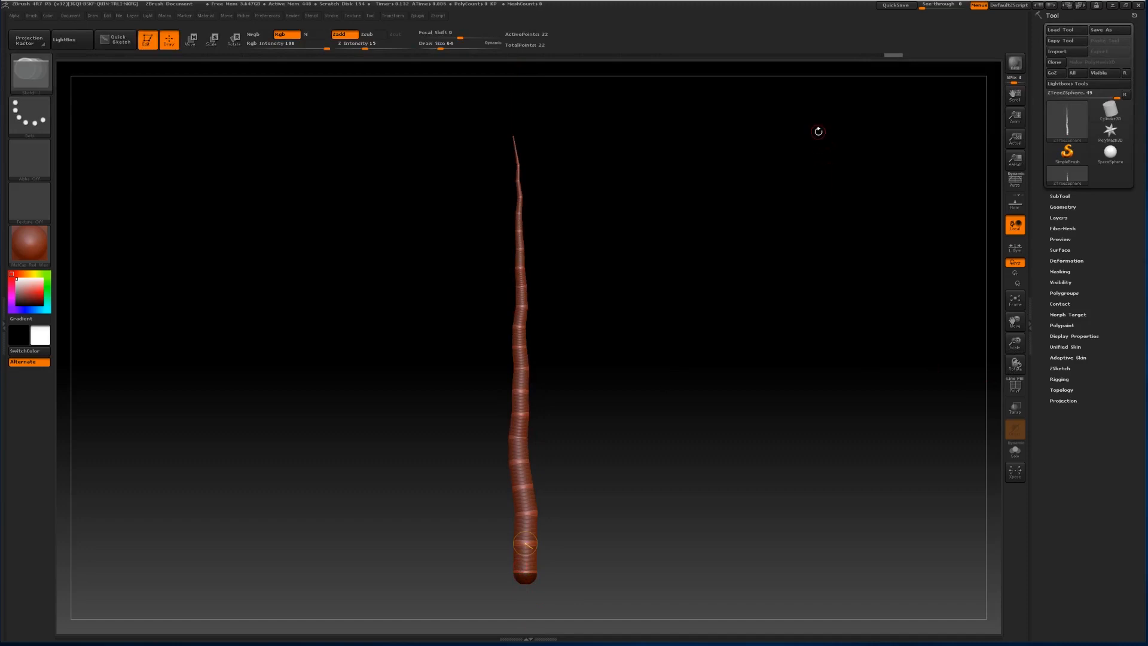
Roll the undo history back to its beginning, leaving only the root ZSphere.
{"action": "mouse_move", "coordinate": [894, 55]}
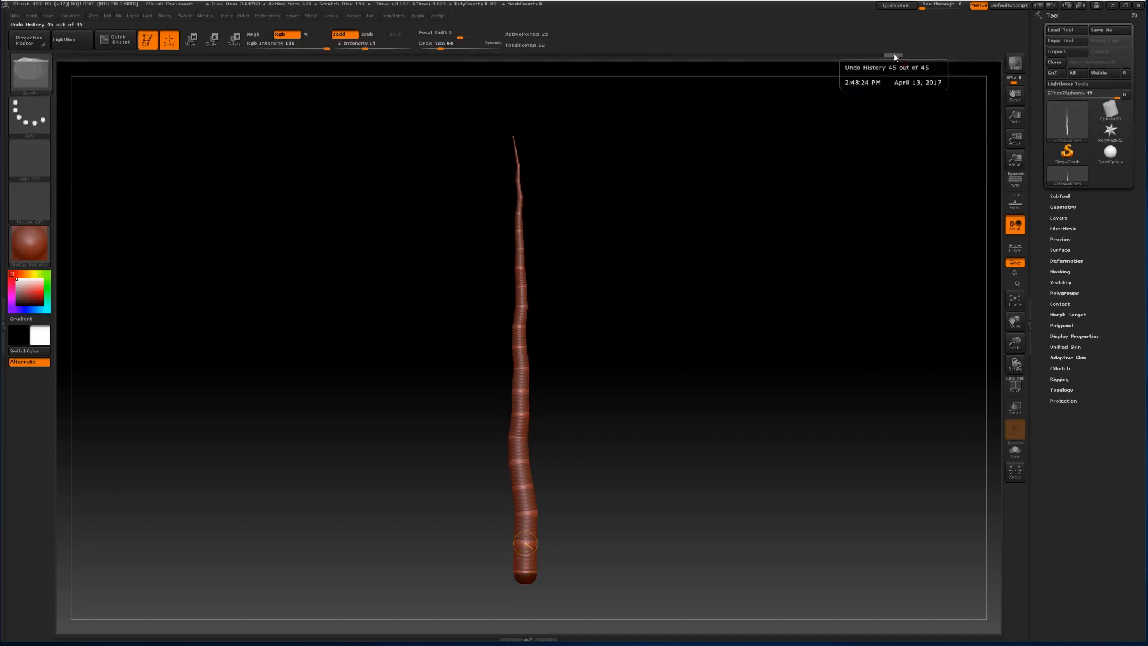
{"action": "left_click_drag", "start_coordinate": [894, 54], "coordinate": [69, 124]}
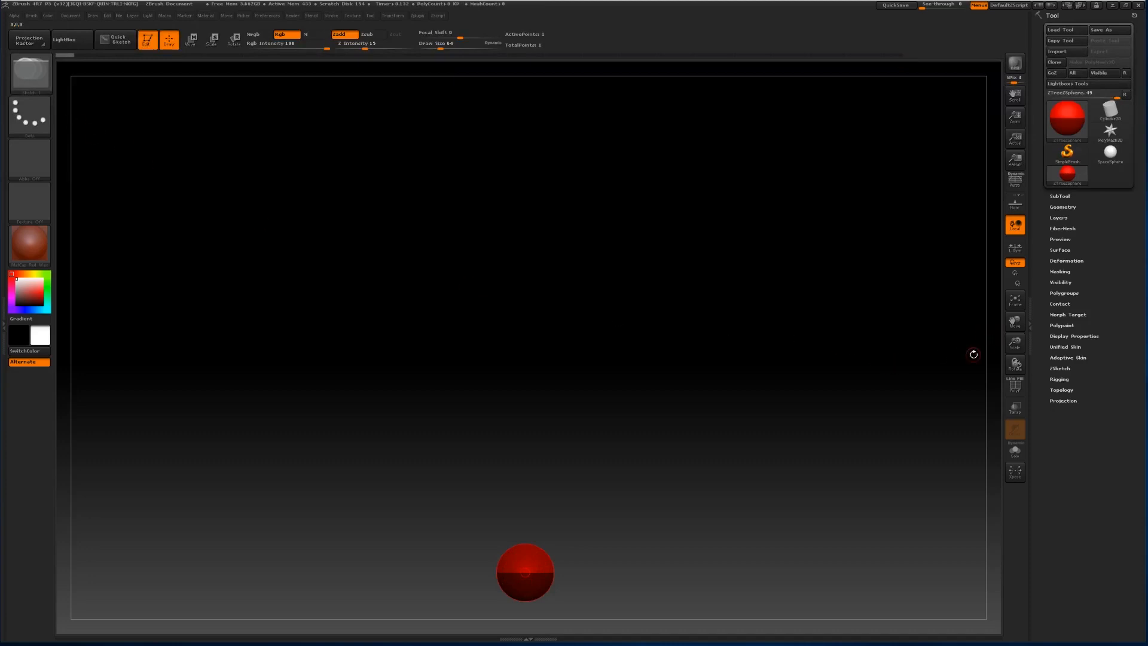
{"action": "left_click_drag", "start_coordinate": [1014, 322], "coordinate": [1008, 287]}
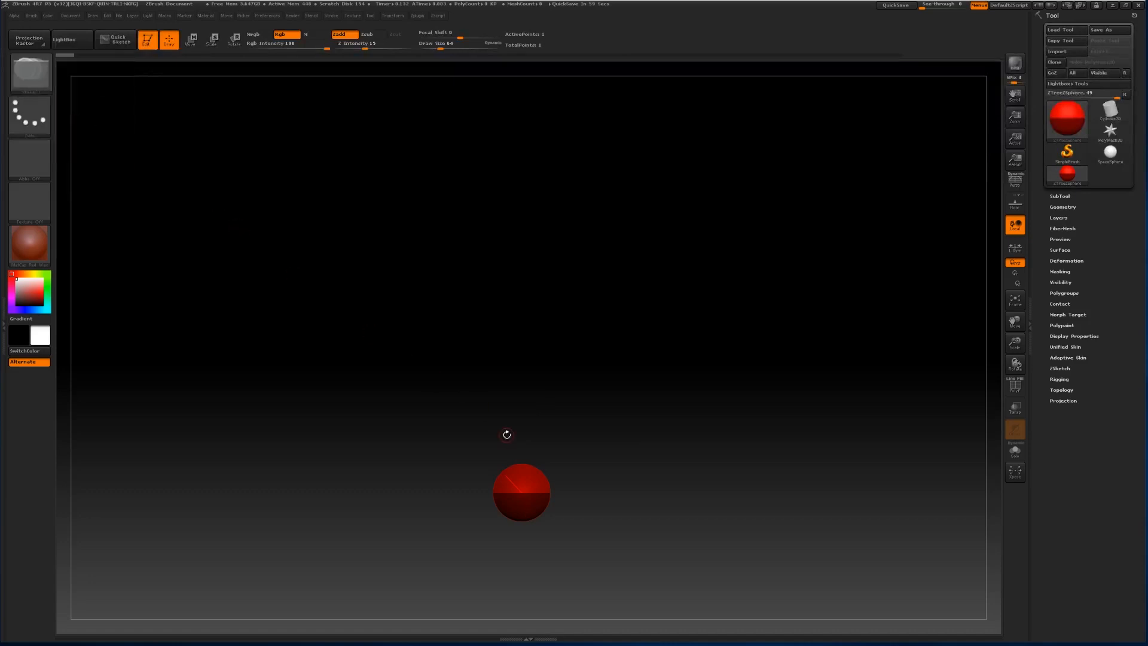
Add a second ZSphere on top of the root, discarding the newer undo history, and align it above the root in both views.
{"action": "left_click_drag", "start_coordinate": [520, 467], "coordinate": [527, 450]}
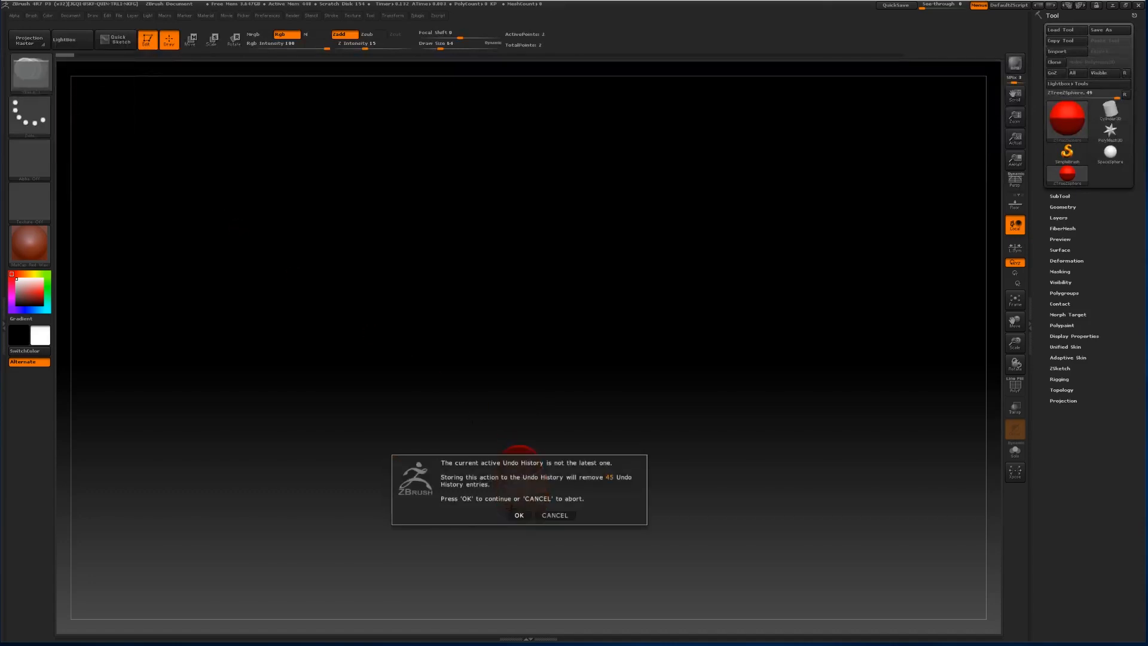
{"action": "left_click", "coordinate": [518, 515]}
{"action": "left_click", "coordinate": [190, 40]}
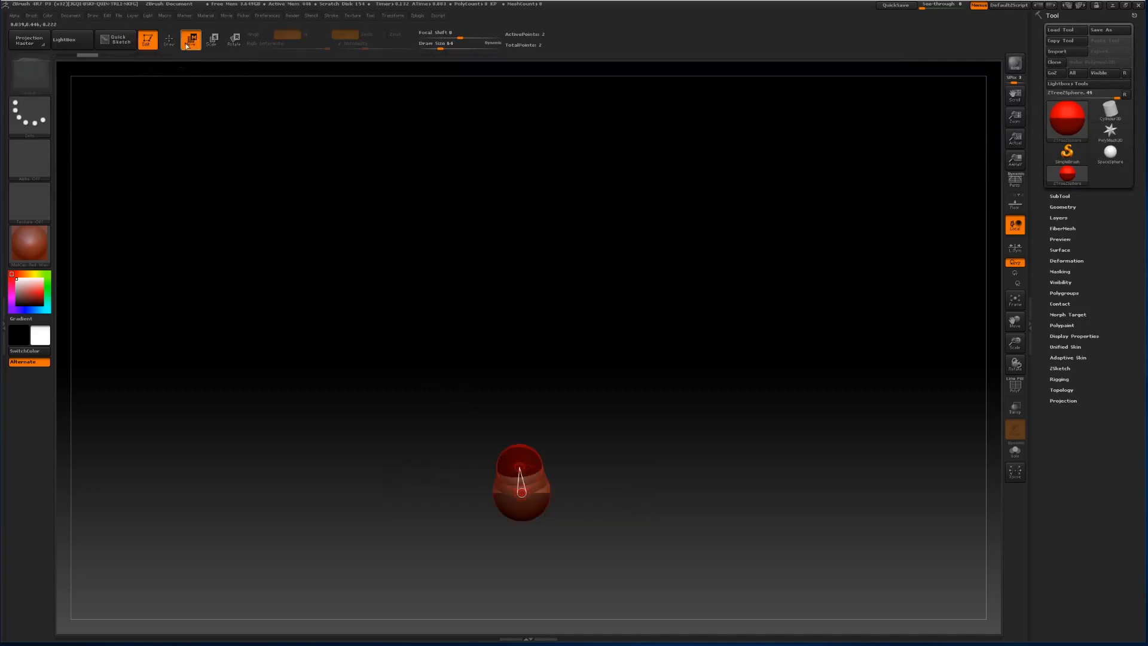
{"action": "left_click_drag", "start_coordinate": [522, 469], "coordinate": [521, 458]}
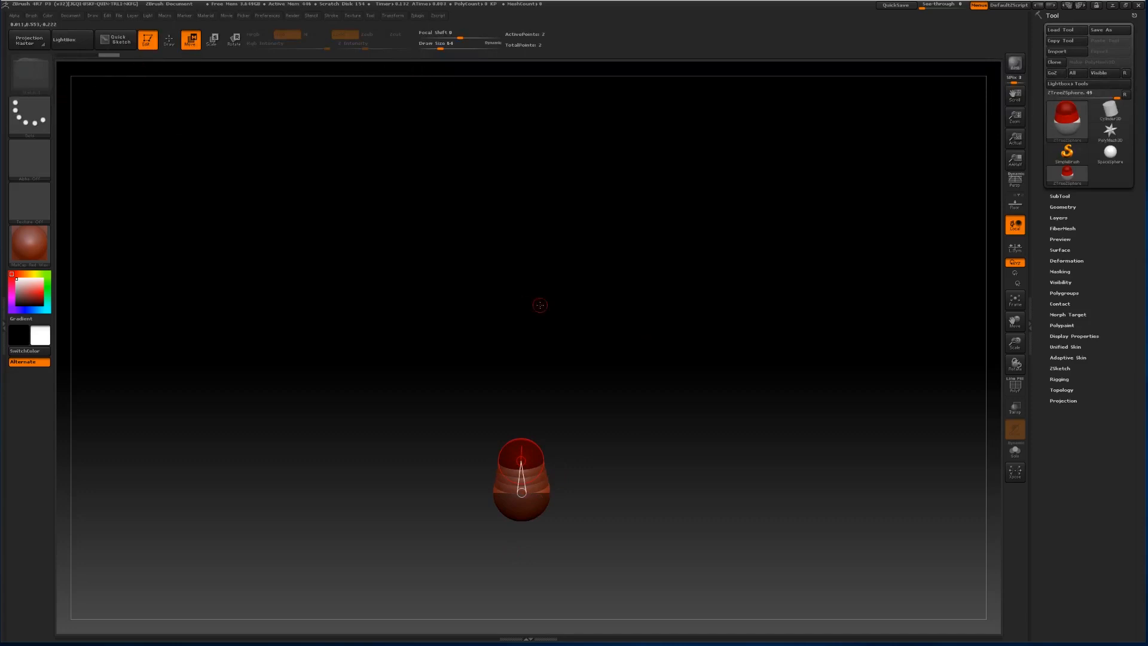
{"action": "left_click_drag", "start_coordinate": [643, 306], "coordinate": [643, 403]}
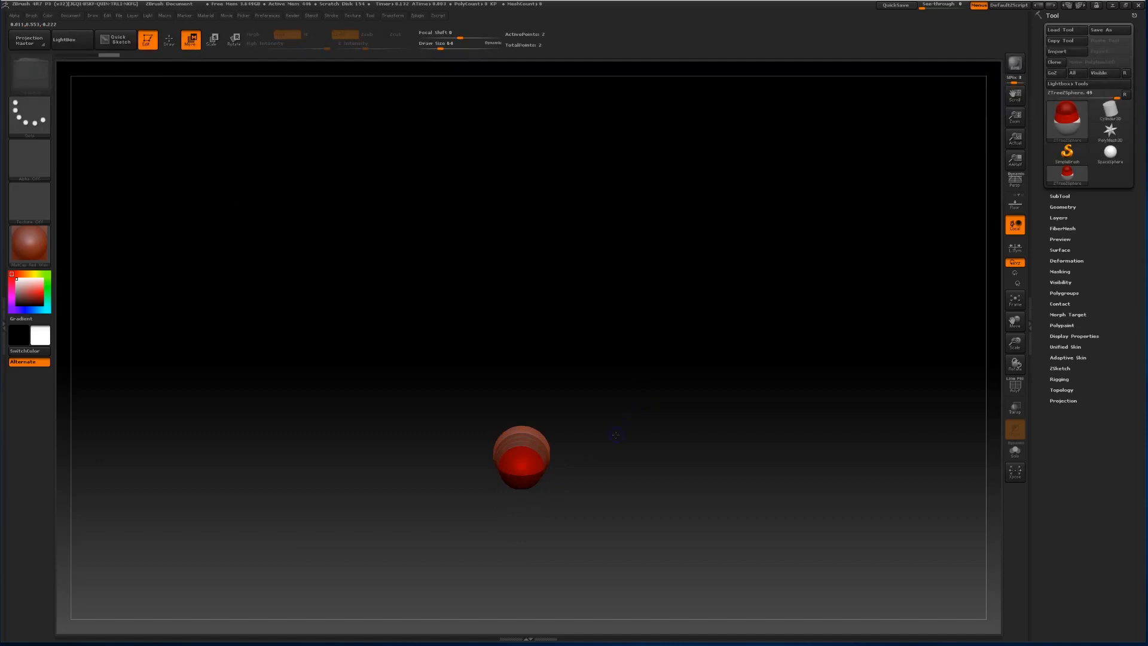
{"action": "left_click_drag", "start_coordinate": [521, 473], "coordinate": [521, 458]}
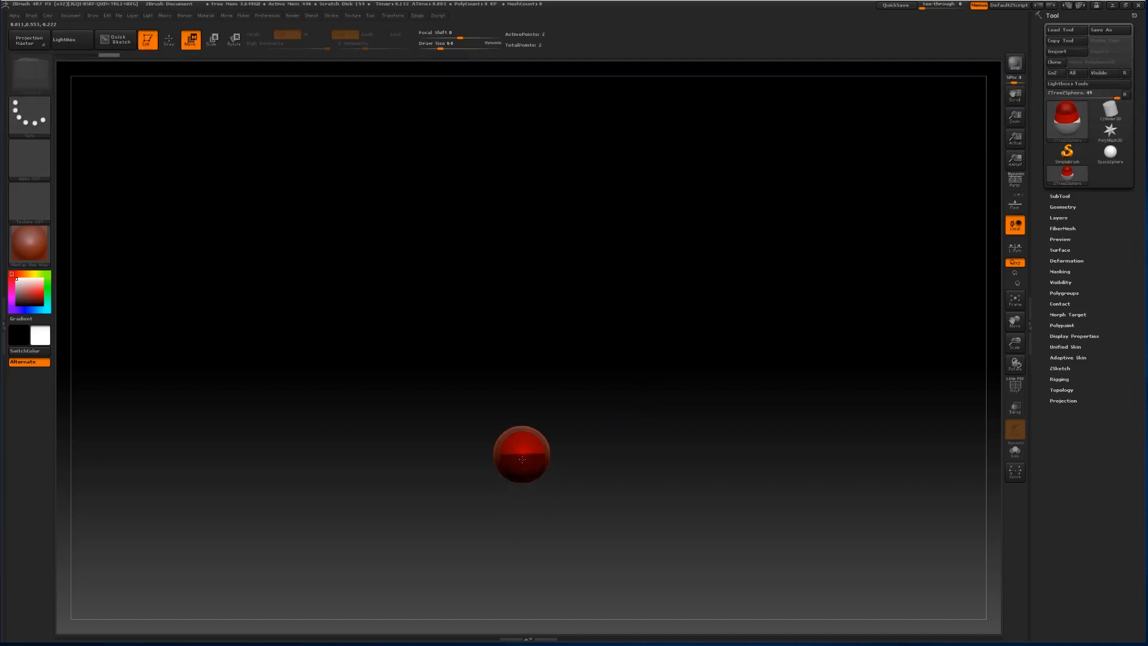
Draw further smaller ZSpheres on top of the second one to extend the trunk upward.
{"action": "key", "text": "q"}
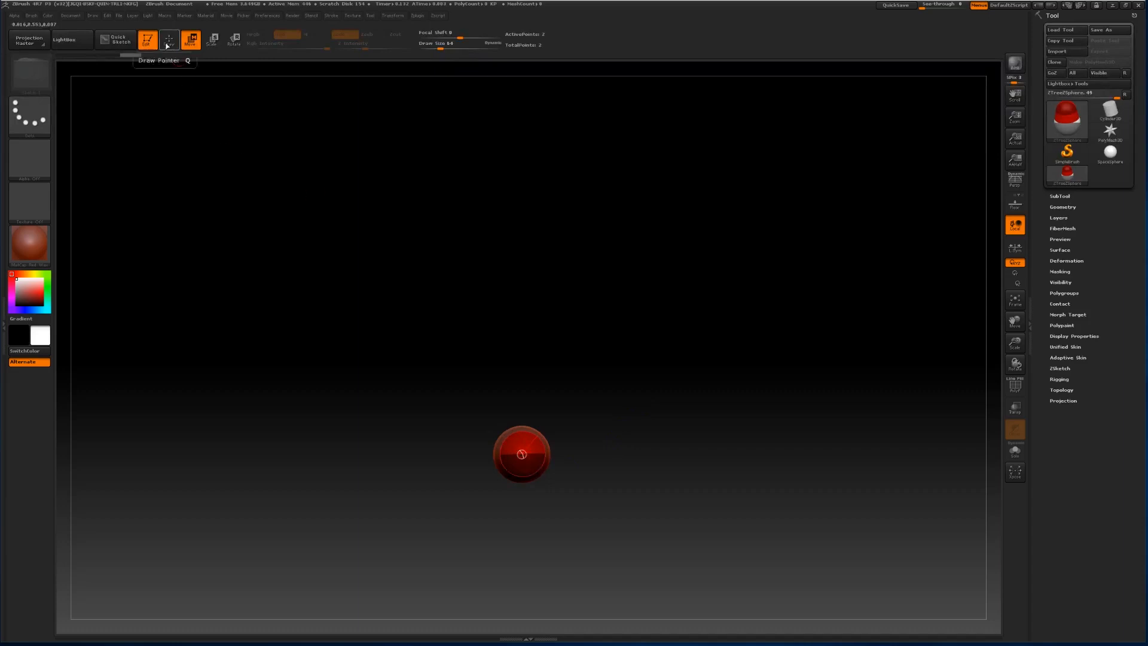
{"action": "left_click", "coordinate": [522, 454]}
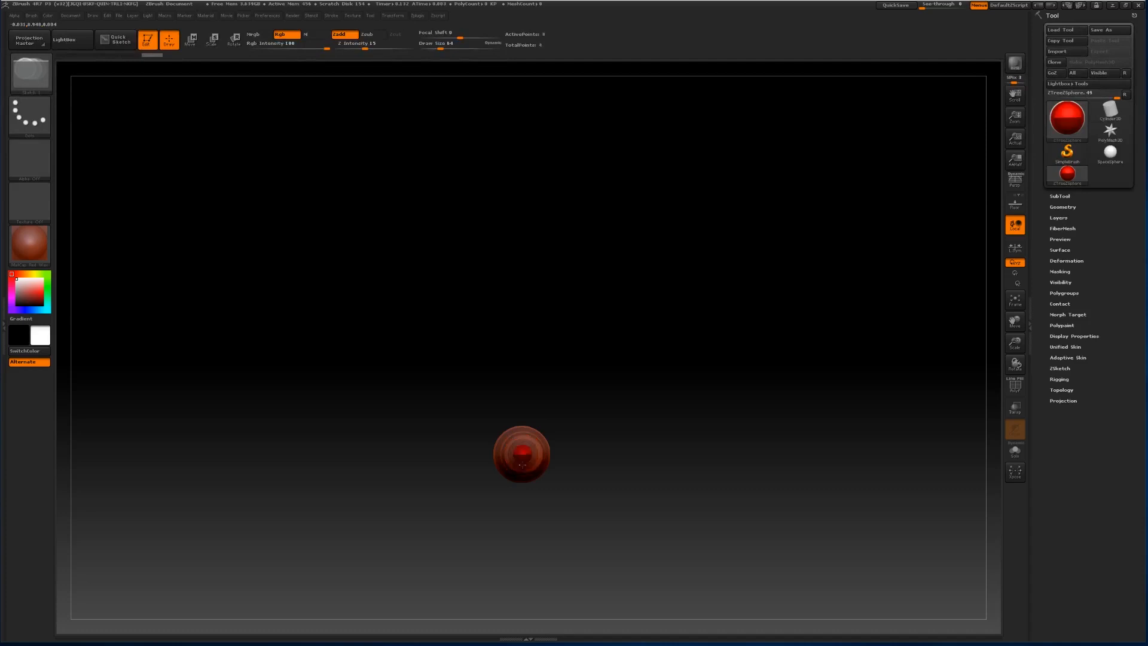
{"action": "left_click", "coordinate": [523, 454]}
{"action": "left_click_drag", "start_coordinate": [630, 545], "coordinate": [629, 427]}
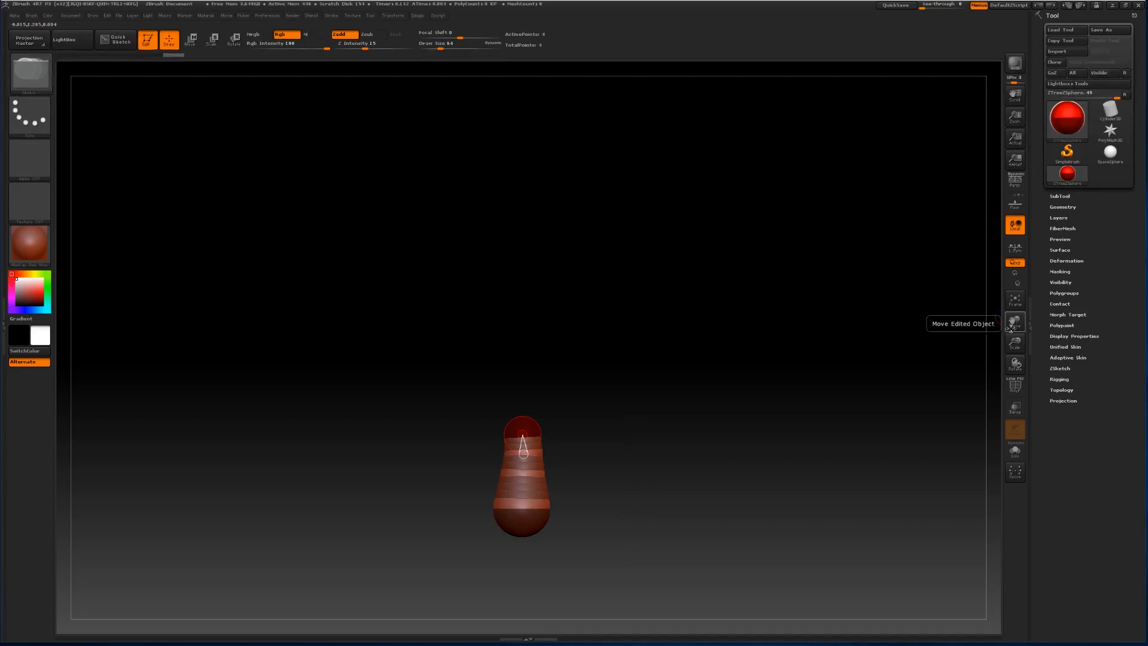
{"action": "left_click_drag", "start_coordinate": [1014, 323], "coordinate": [984, 271]}
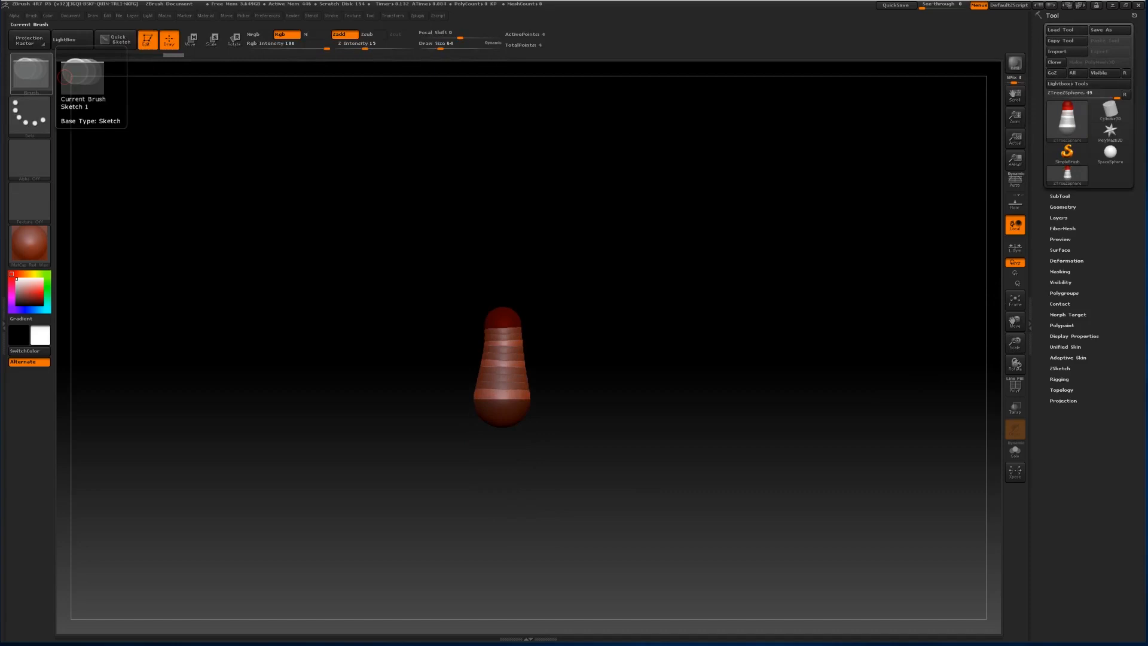
Move the trunk's upper ZSpheres so the trunk bends to the left above its base.
{"action": "left_click", "coordinate": [190, 40]}
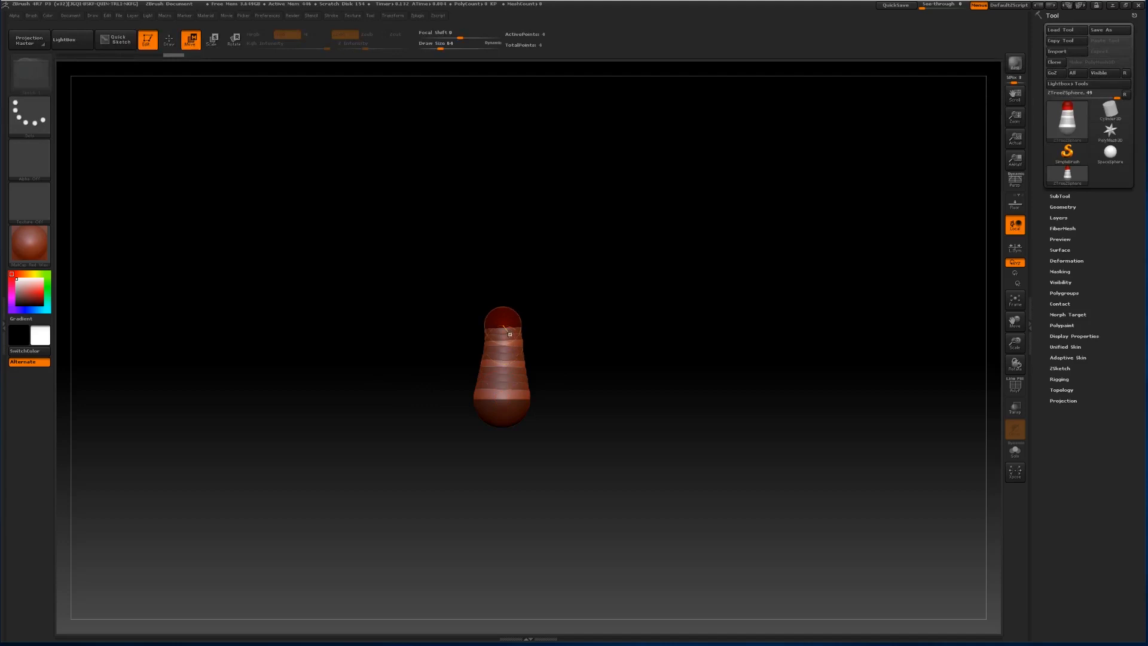
{"action": "left_click_drag", "start_coordinate": [503, 320], "coordinate": [494, 366]}
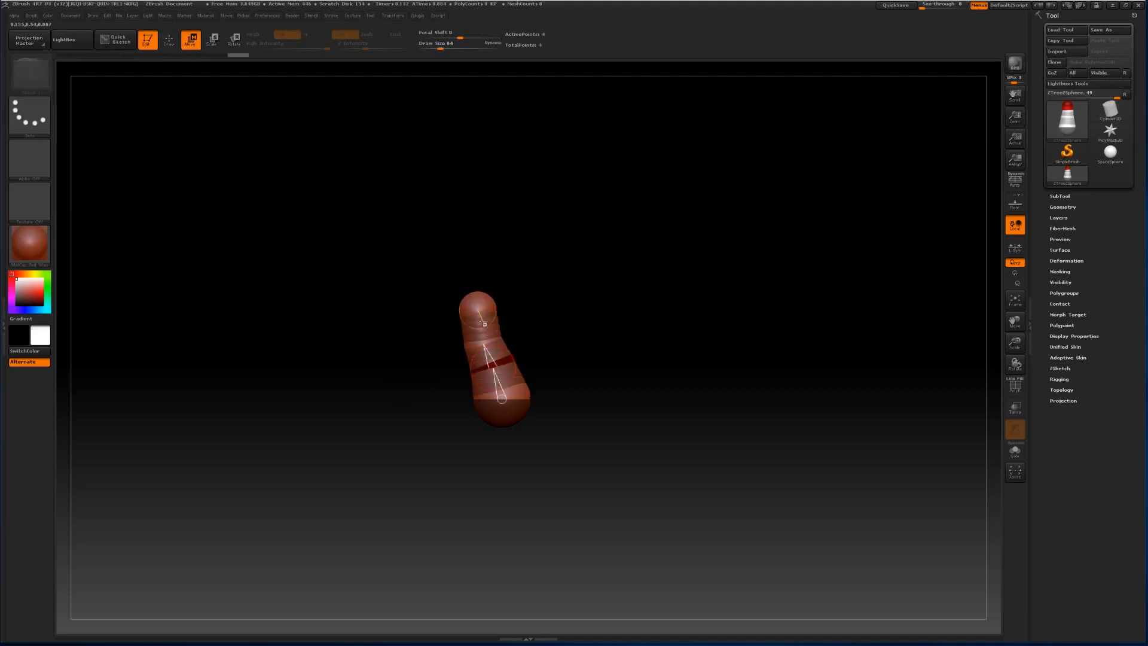
{"action": "mouse_move", "coordinate": [478, 309]}
{"action": "left_mouse_down"}
{"action": "mouse_move", "coordinate": [459, 312]}
{"action": "mouse_move", "coordinate": [483, 339]}
{"action": "left_mouse_up"}
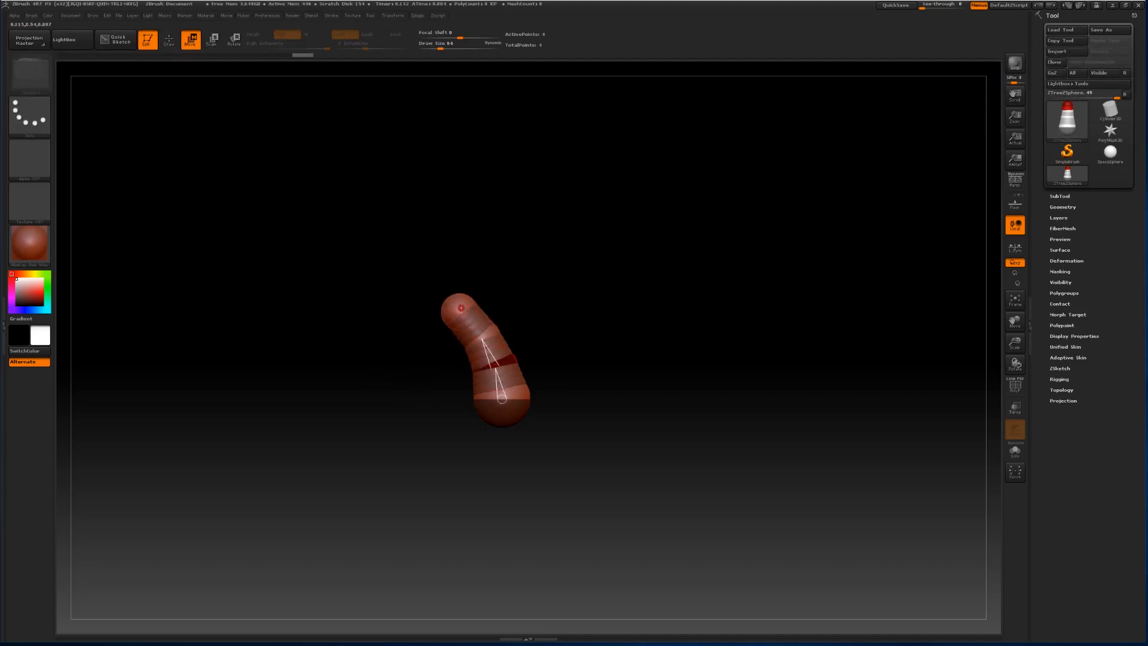
{"action": "left_click_drag", "start_coordinate": [463, 309], "coordinate": [484, 302]}
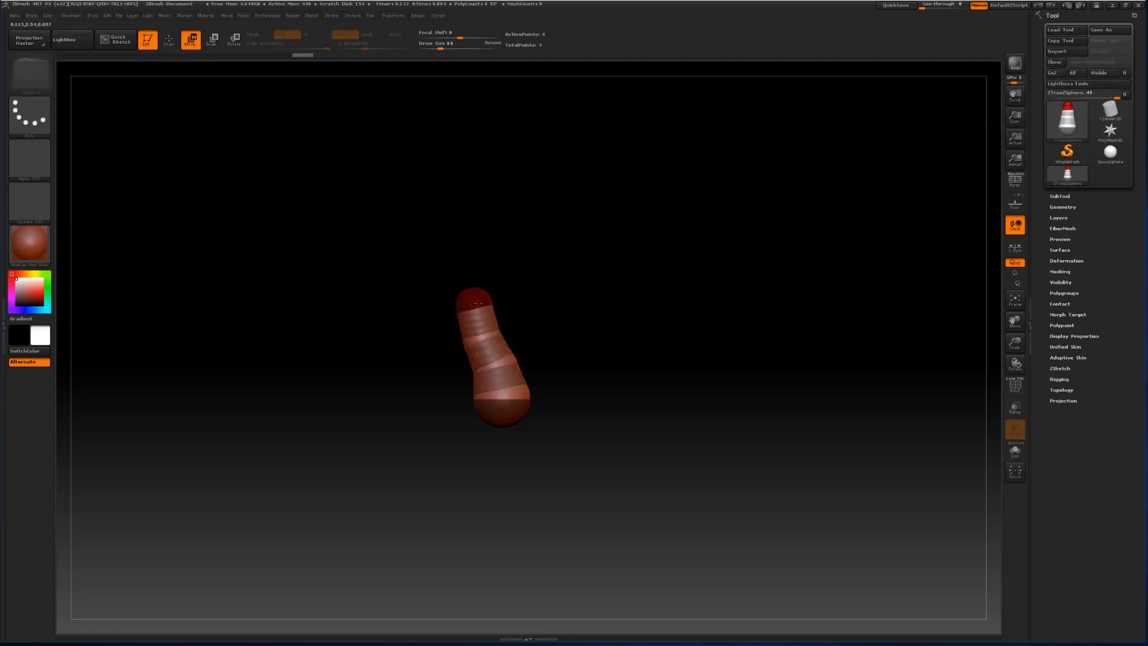
{"action": "left_click_drag", "start_coordinate": [479, 341], "coordinate": [501, 366]}
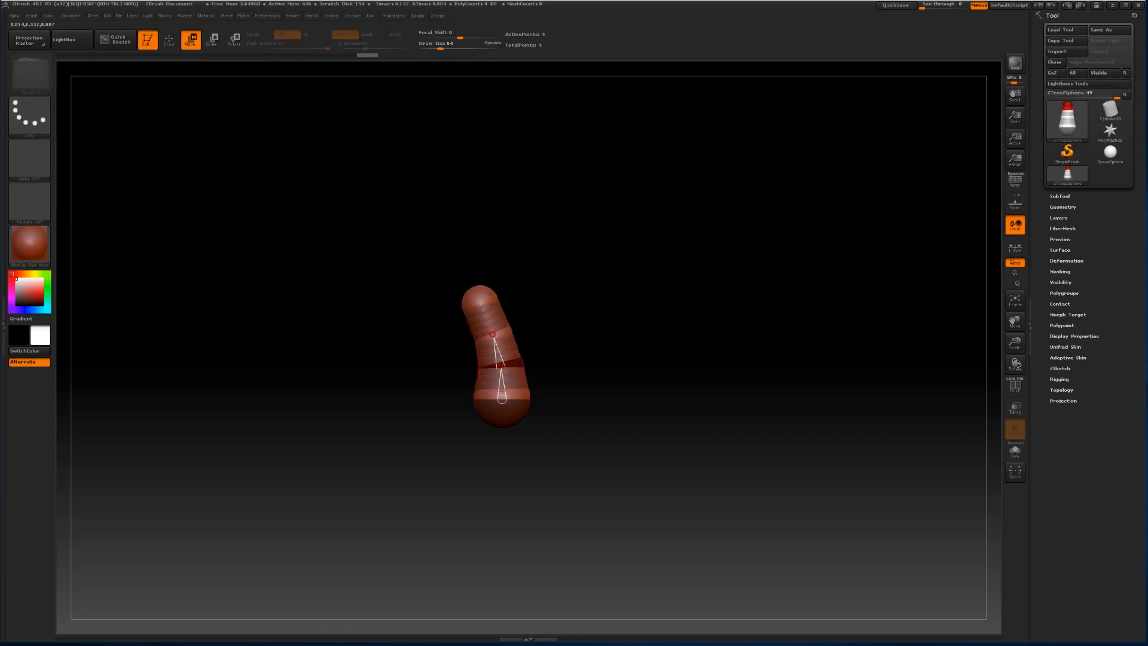
{"action": "left_click_drag", "start_coordinate": [480, 303], "coordinate": [470, 297]}
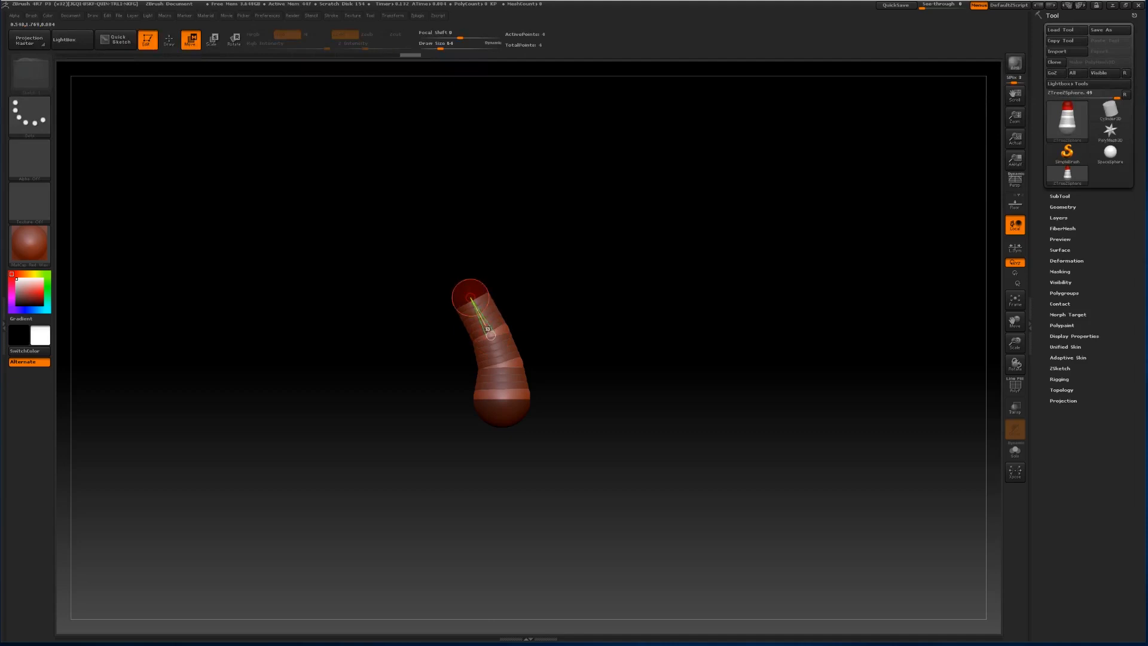
{"action": "left_click_drag", "start_coordinate": [490, 336], "coordinate": [464, 291]}
{"action": "left_click", "coordinate": [505, 363]}
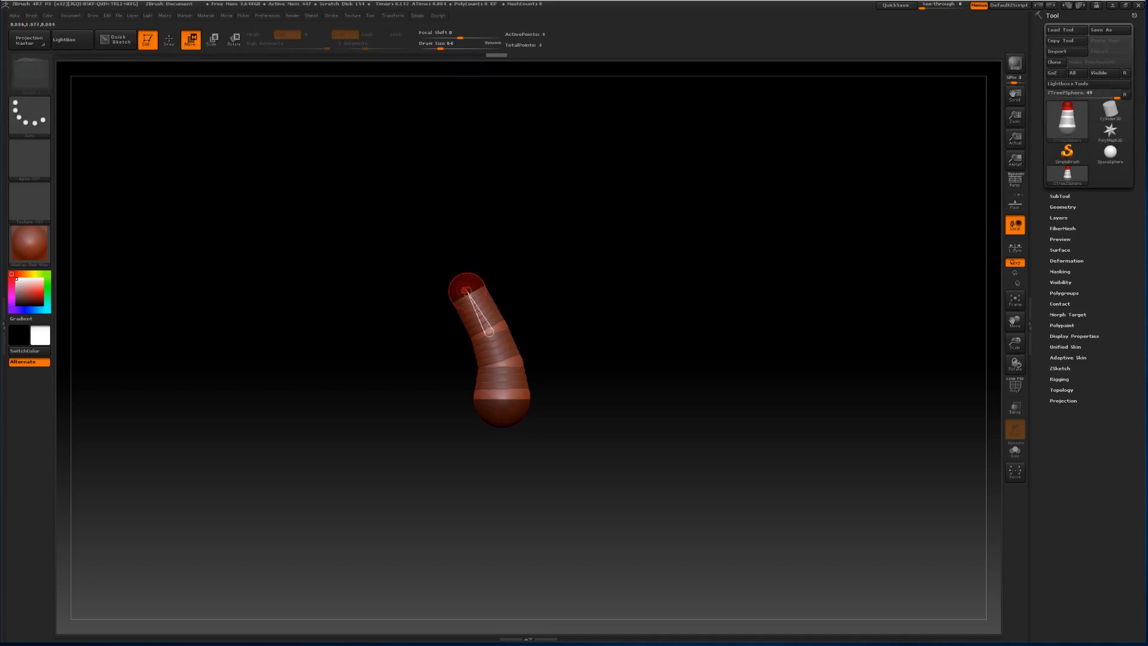
{"action": "left_click", "coordinate": [489, 327]}
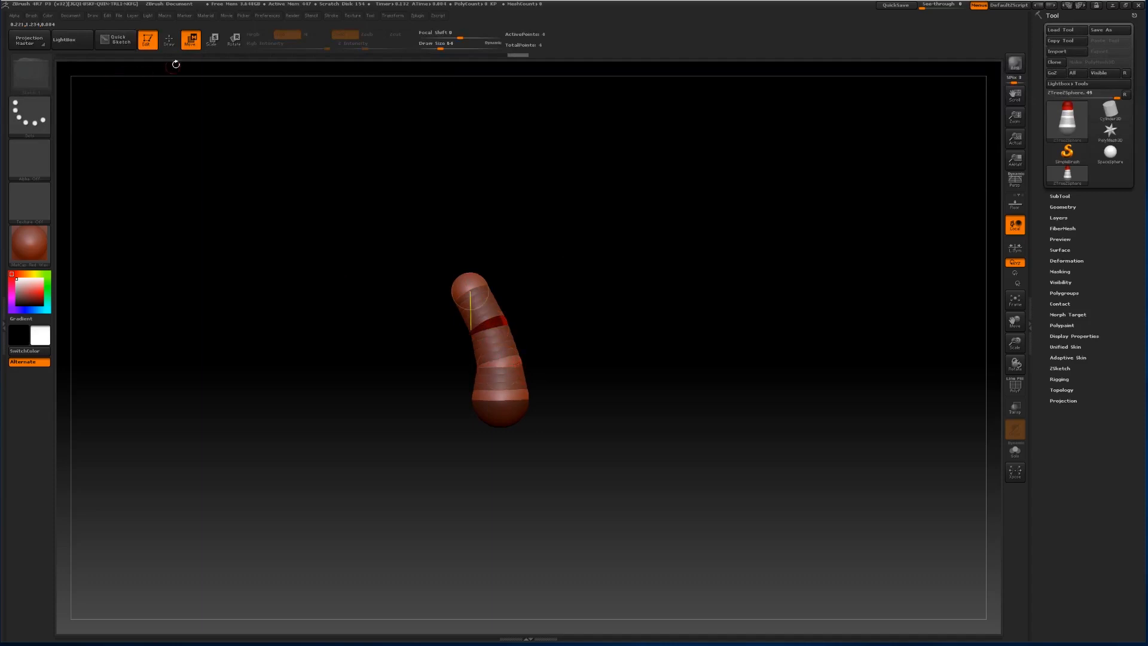
Draw a short side branch of ZSpheres growing from the middle joint on the trunk's right side.
{"action": "left_click", "coordinate": [170, 41]}
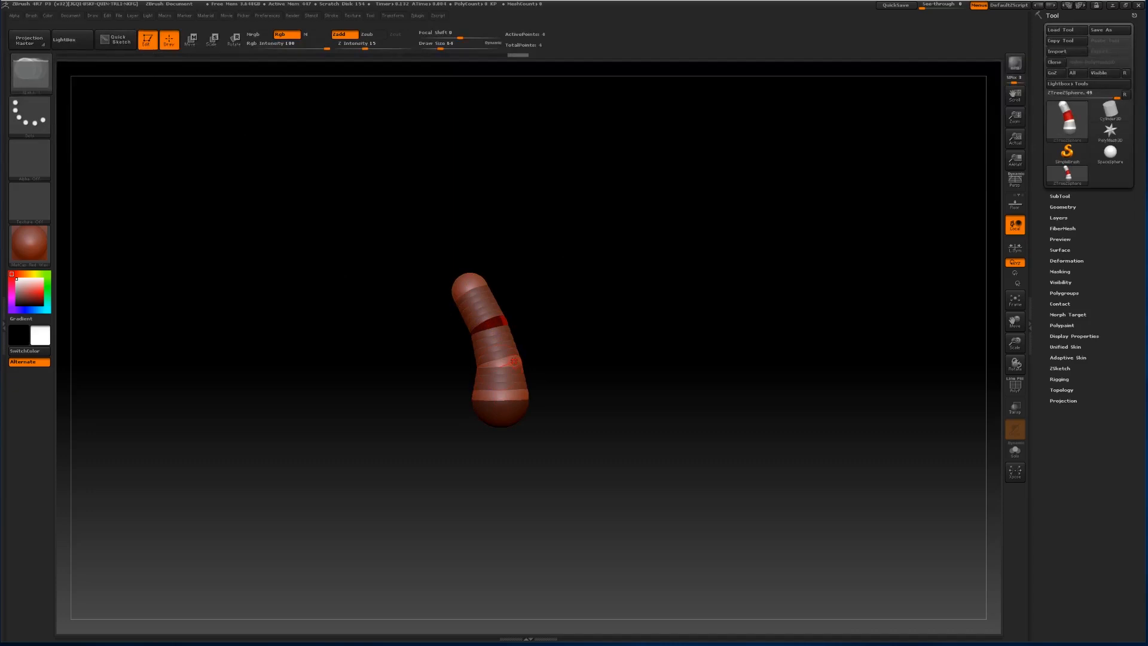
{"action": "mouse_move", "coordinate": [513, 359]}
{"action": "left_mouse_down"}
{"action": "mouse_move", "coordinate": [516, 379]}
{"action": "mouse_move", "coordinate": [527, 355]}
{"action": "left_mouse_up"}
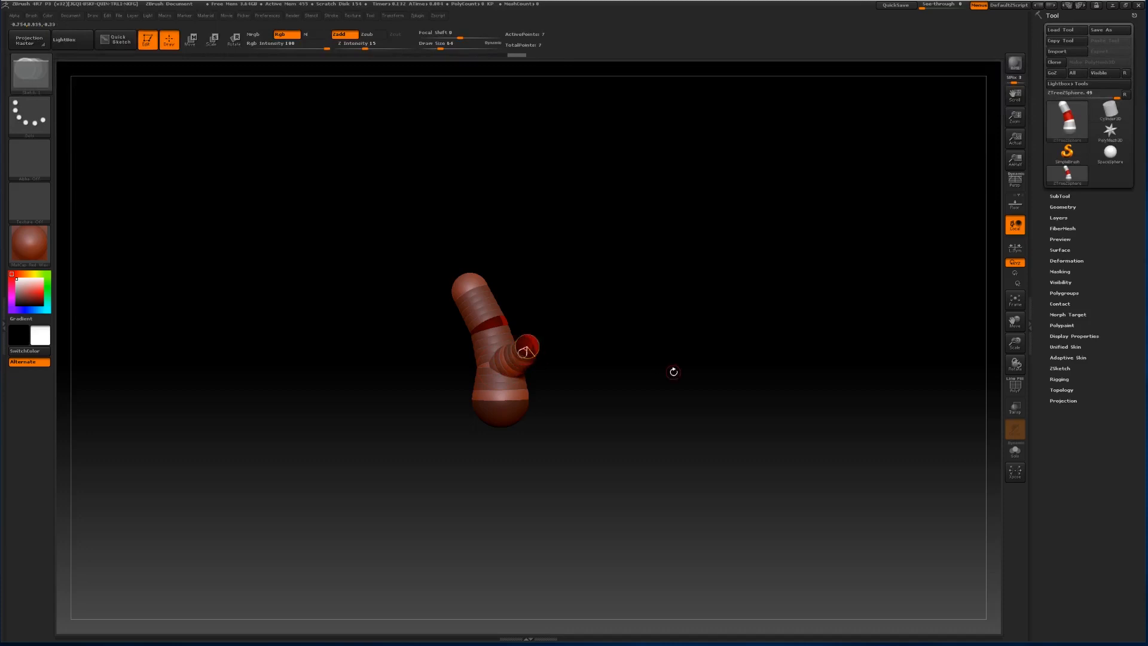
{"action": "mouse_move", "coordinate": [672, 371]}
{"action": "left_mouse_down"}
{"action": "mouse_move", "coordinate": [714, 359]}
{"action": "mouse_move", "coordinate": [654, 376]}
{"action": "left_mouse_up"}
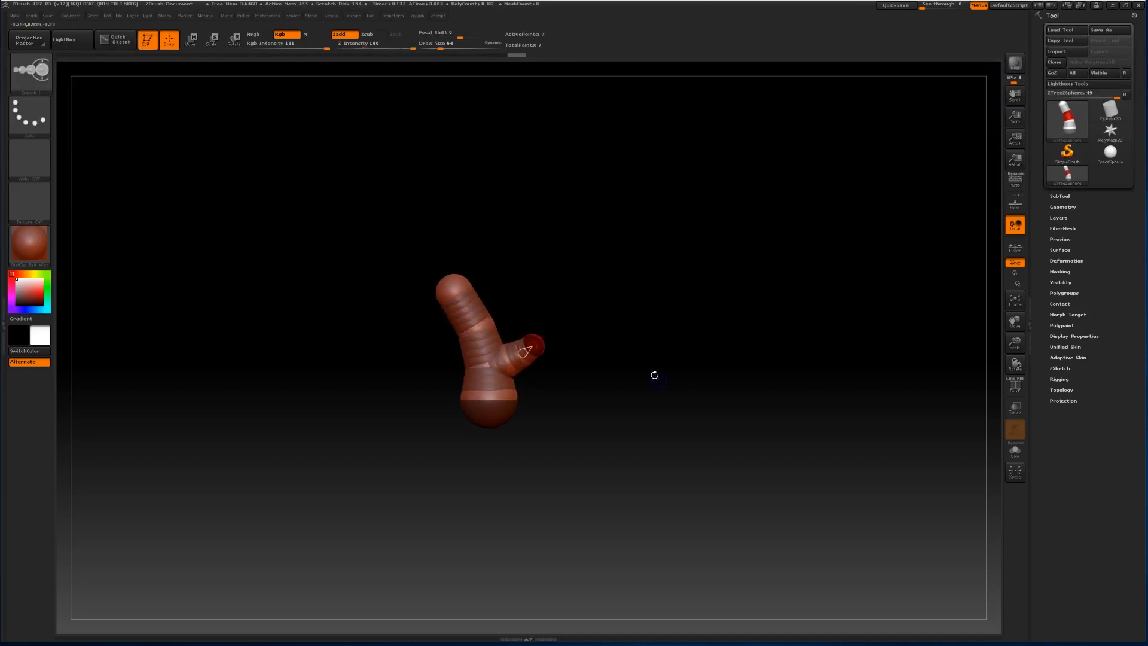
Move the side branch's ZSpheres to stretch it outward and upward, forming a Y shape with the trunk.
{"action": "left_click", "coordinate": [190, 40]}
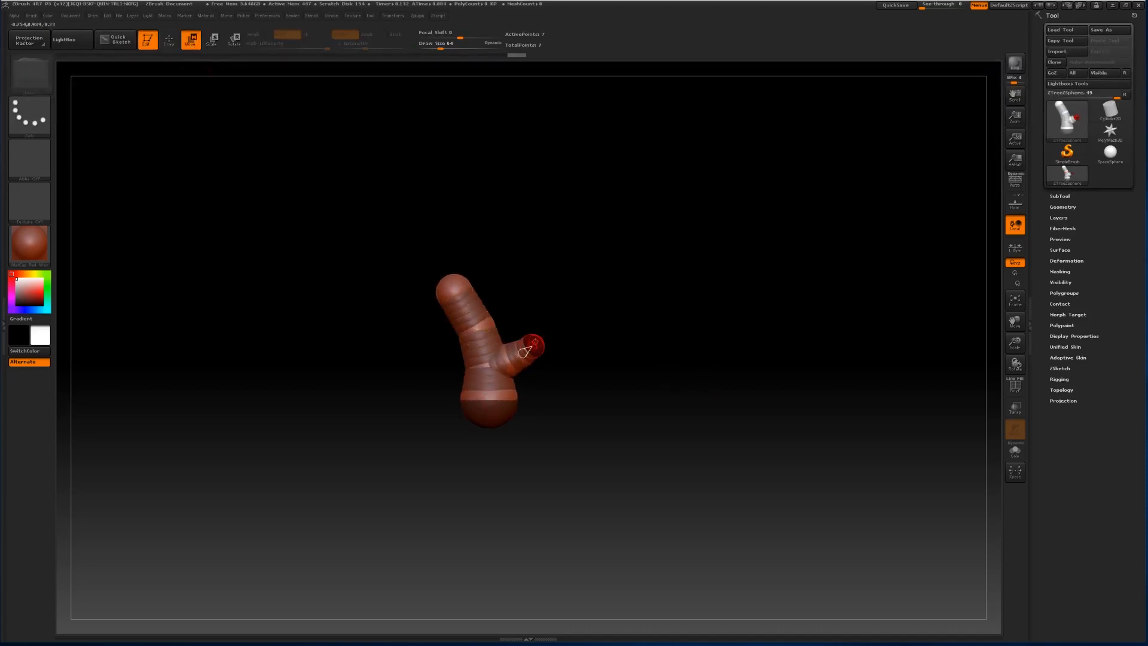
{"action": "left_click_drag", "start_coordinate": [526, 351], "coordinate": [551, 322]}
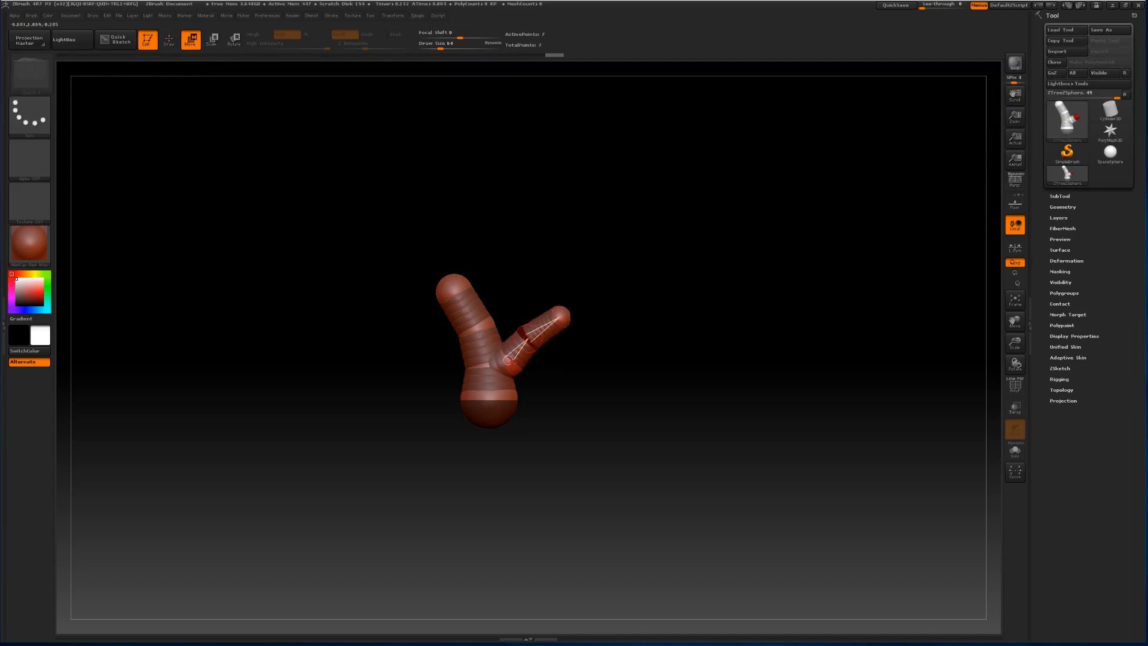
{"action": "left_click_drag", "start_coordinate": [513, 363], "coordinate": [507, 356]}
{"action": "left_click_drag", "start_coordinate": [558, 319], "coordinate": [560, 311]}
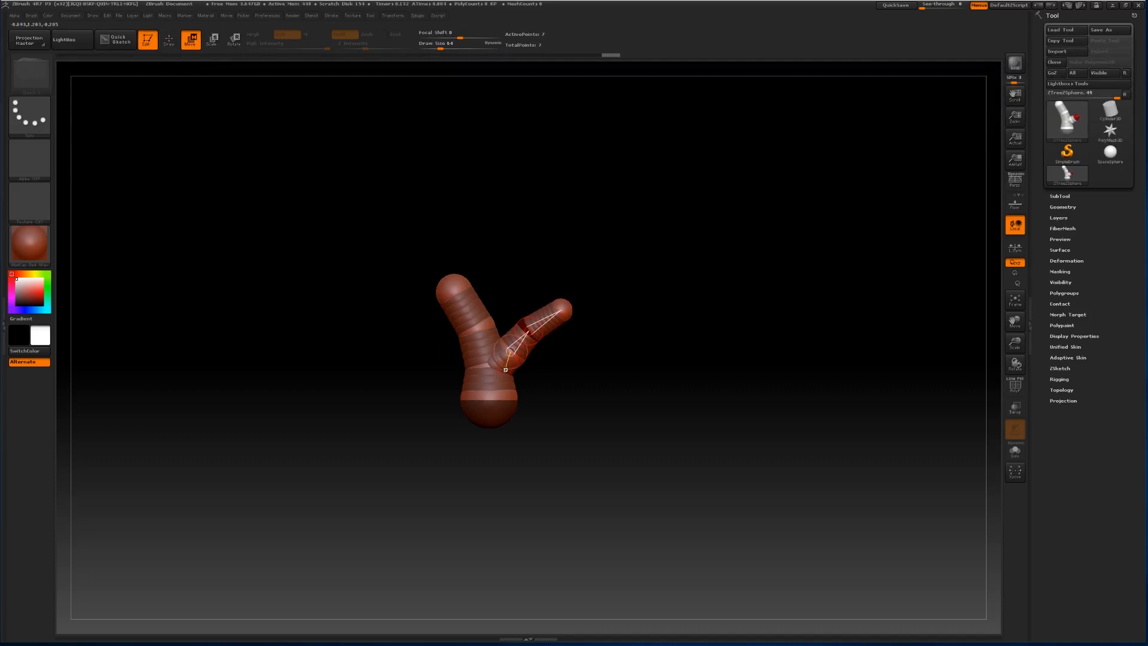
Scale up the root ZSphere to thicken the base of the trunk.
{"action": "left_click", "coordinate": [213, 40]}
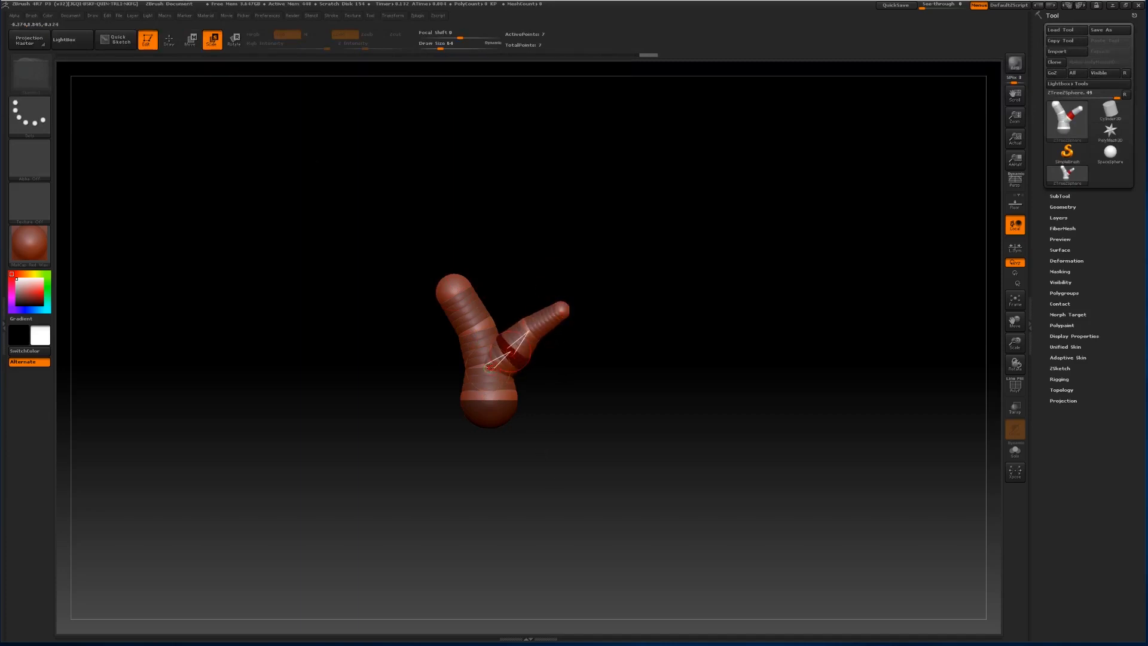
{"action": "left_click_drag", "start_coordinate": [492, 417], "coordinate": [504, 528]}
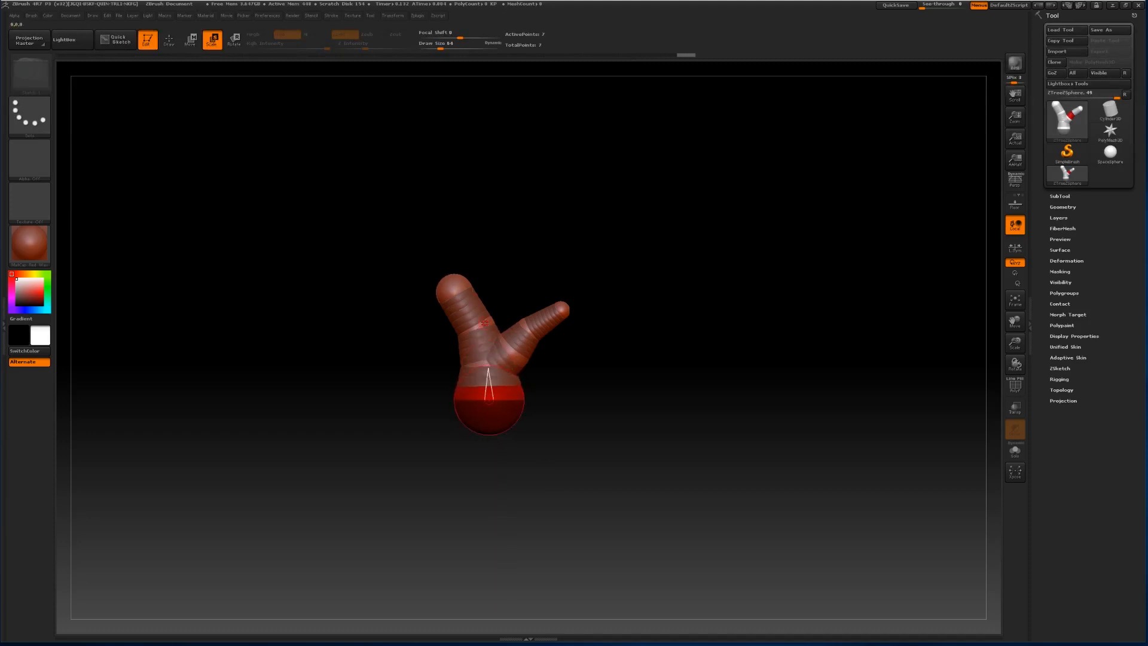
Scale up the side branch's middle joint and shift the branch's outer ZSpheres sideways in a view from above.
{"action": "left_click_drag", "start_coordinate": [529, 328], "coordinate": [530, 363]}
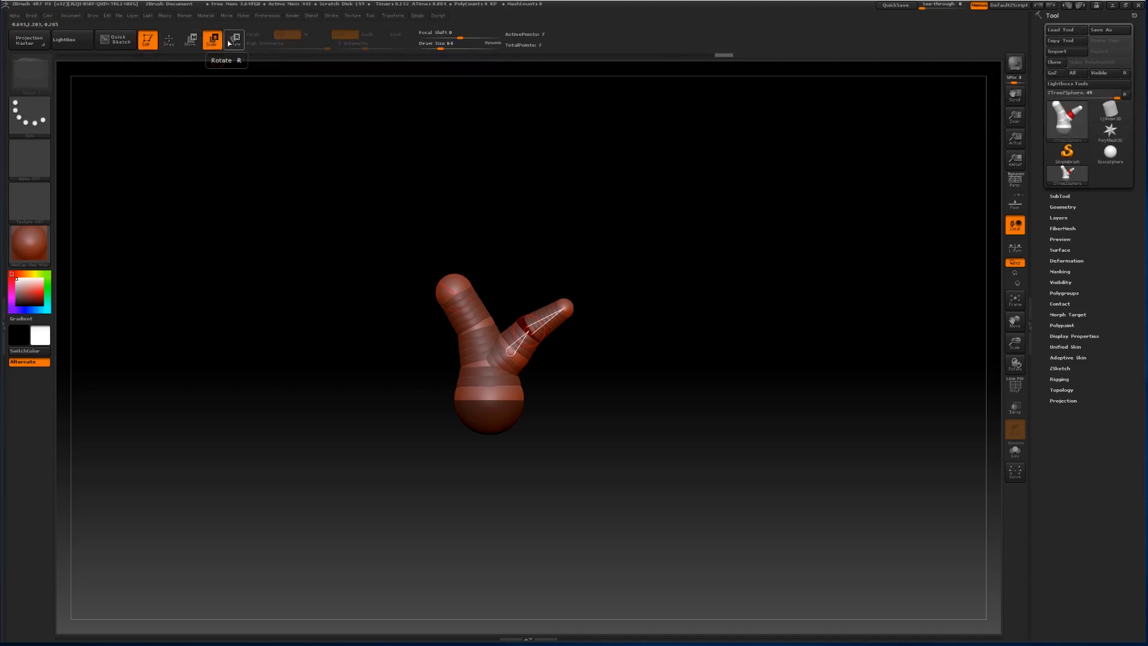
{"action": "left_click_drag", "start_coordinate": [661, 468], "coordinate": [630, 538]}
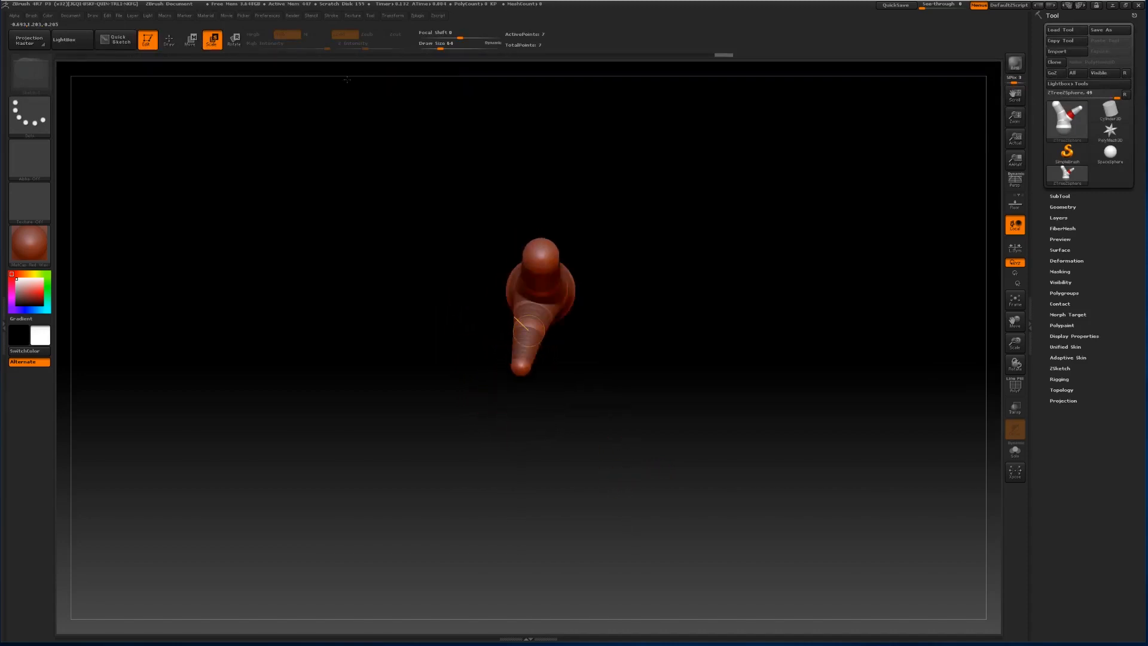
{"action": "key", "text": "w"}
{"action": "left_click_drag", "start_coordinate": [529, 371], "coordinate": [498, 366]}
{"action": "left_click_drag", "start_coordinate": [528, 312], "coordinate": [528, 316]}
Move the thick branch's upper ZSpheres outward, away from the side branch, to widen the fork in depth.
{"action": "left_click_drag", "start_coordinate": [539, 257], "coordinate": [585, 230]}
{"action": "left_click_drag", "start_coordinate": [541, 278], "coordinate": [530, 260]}
{"action": "left_click_drag", "start_coordinate": [584, 229], "coordinate": [585, 226]}
{"action": "mouse_move", "coordinate": [612, 353]}
{"action": "left_mouse_down"}
{"action": "mouse_move", "coordinate": [616, 329]}
{"action": "mouse_move", "coordinate": [635, 323]}
{"action": "mouse_move", "coordinate": [607, 336]}
{"action": "mouse_move", "coordinate": [610, 358]}
{"action": "left_mouse_up"}
{"action": "left_click_drag", "start_coordinate": [589, 225], "coordinate": [557, 209]}
{"action": "left_click_drag", "start_coordinate": [655, 363], "coordinate": [624, 358]}
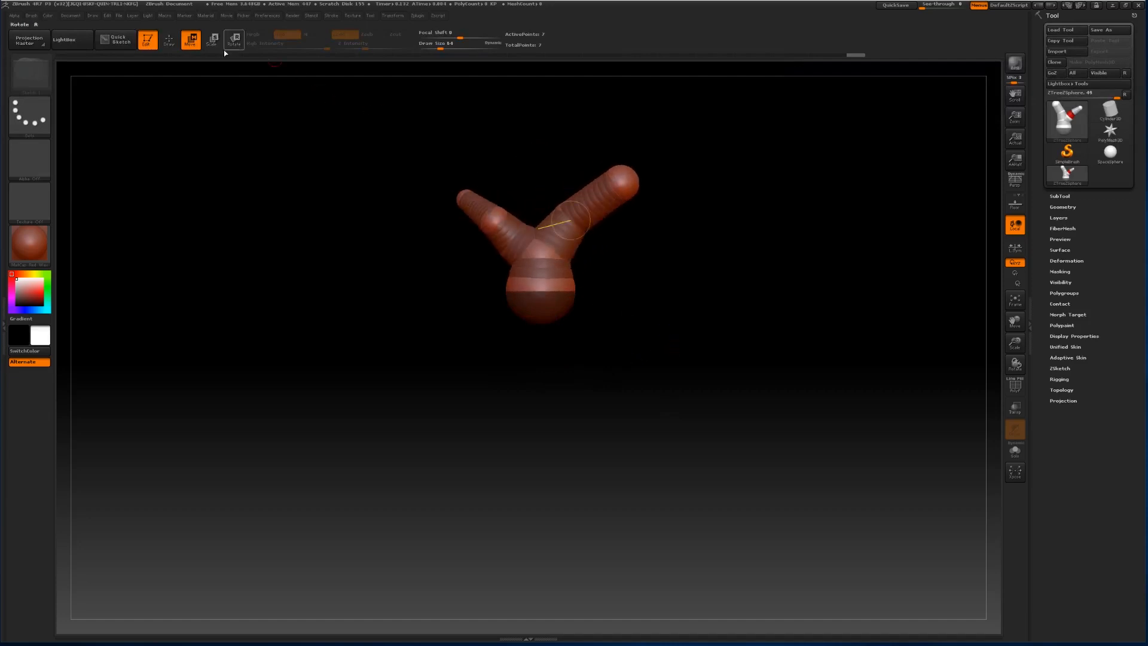
Draw a third short branch of ZSpheres out of the trunk at the fork between the two existing branches.
{"action": "left_click", "coordinate": [169, 40]}
{"action": "left_click", "coordinate": [539, 250]}
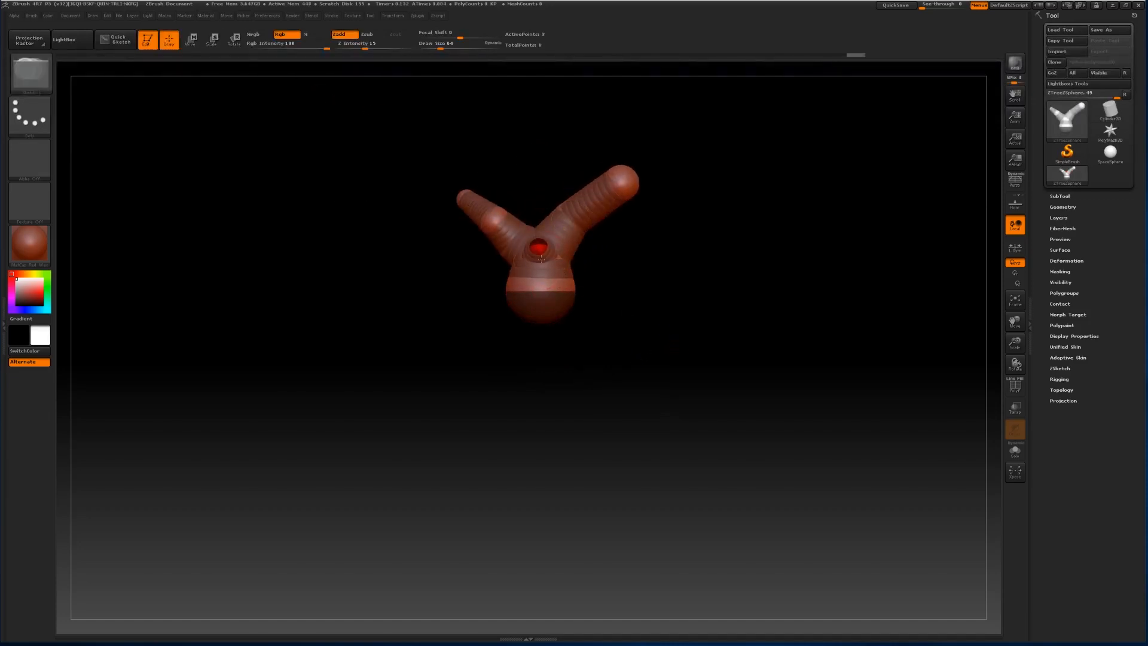
{"action": "left_click_drag", "start_coordinate": [660, 296], "coordinate": [615, 300]}
{"action": "left_click_drag", "start_coordinate": [463, 274], "coordinate": [533, 253]}
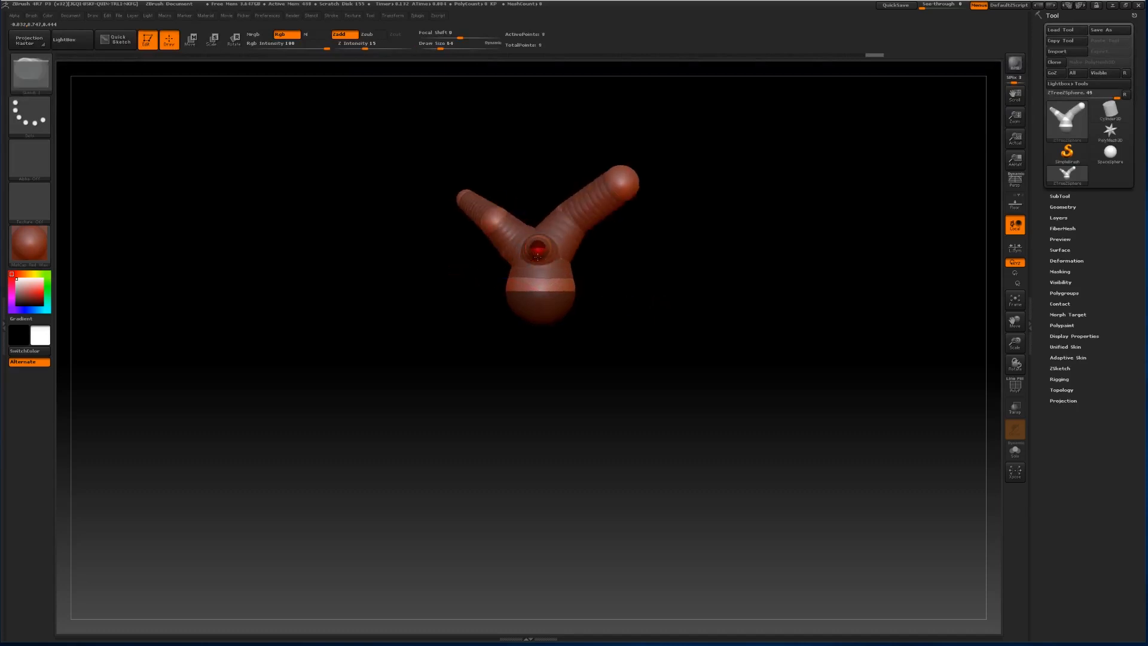
{"action": "left_click_drag", "start_coordinate": [671, 321], "coordinate": [655, 315]}
Move the third branch's tip and joint outward and upward to stretch it diagonally away from the trunk.
{"action": "left_click", "coordinate": [192, 44]}
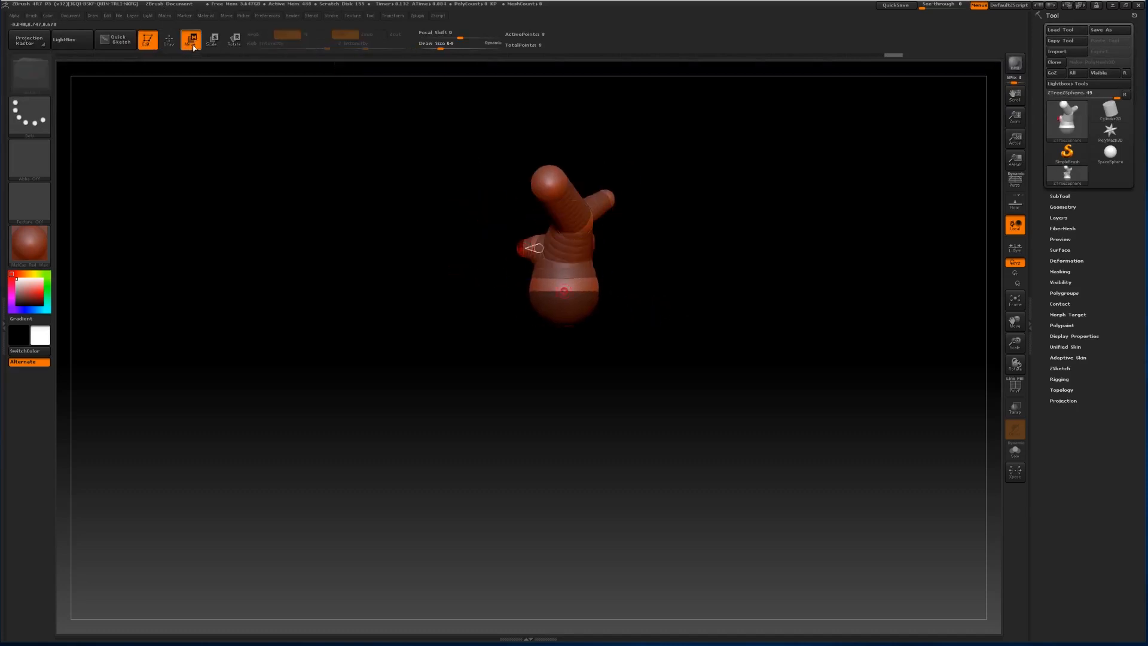
{"action": "left_click_drag", "start_coordinate": [523, 249], "coordinate": [509, 220]}
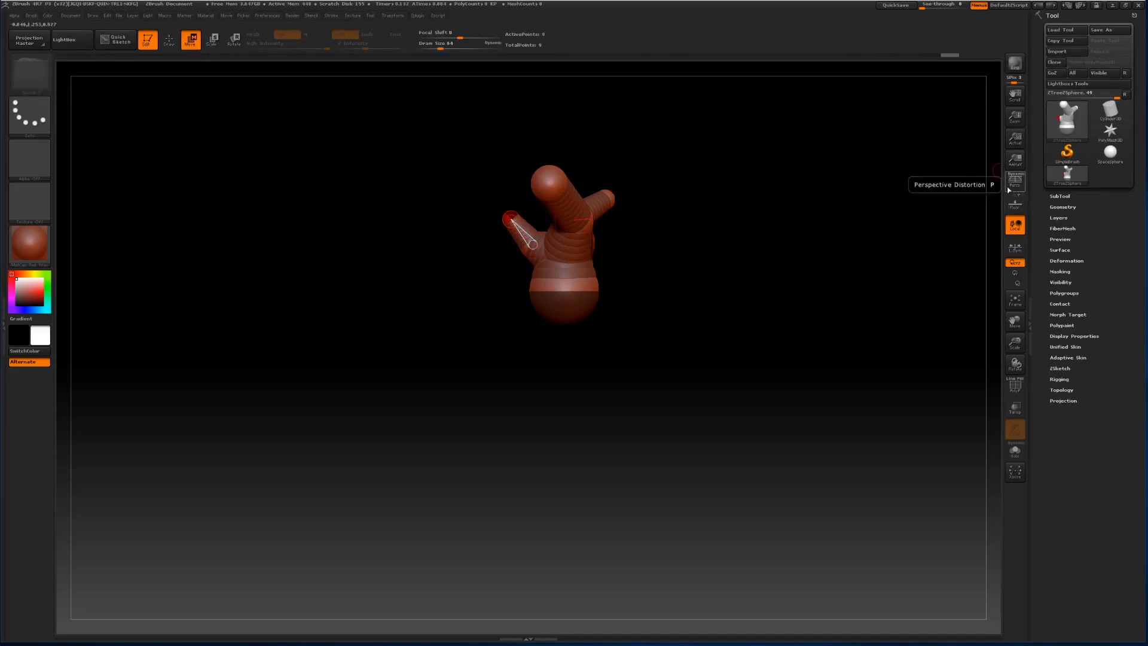
{"action": "left_click_drag", "start_coordinate": [511, 219], "coordinate": [500, 205]}
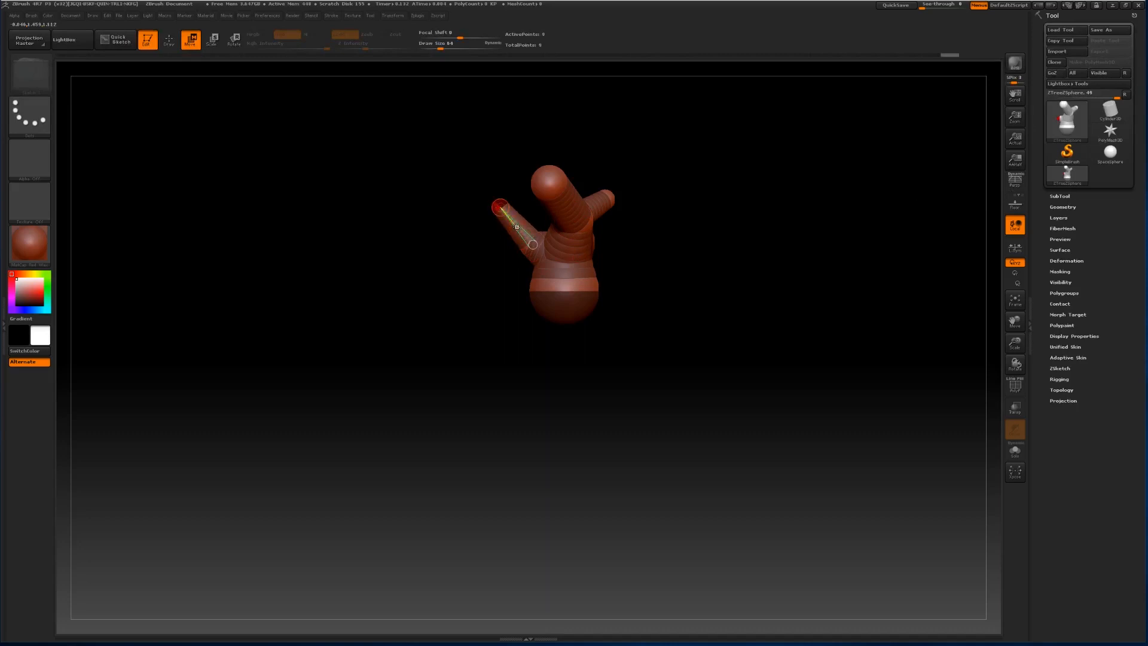
{"action": "left_click", "coordinate": [522, 237]}
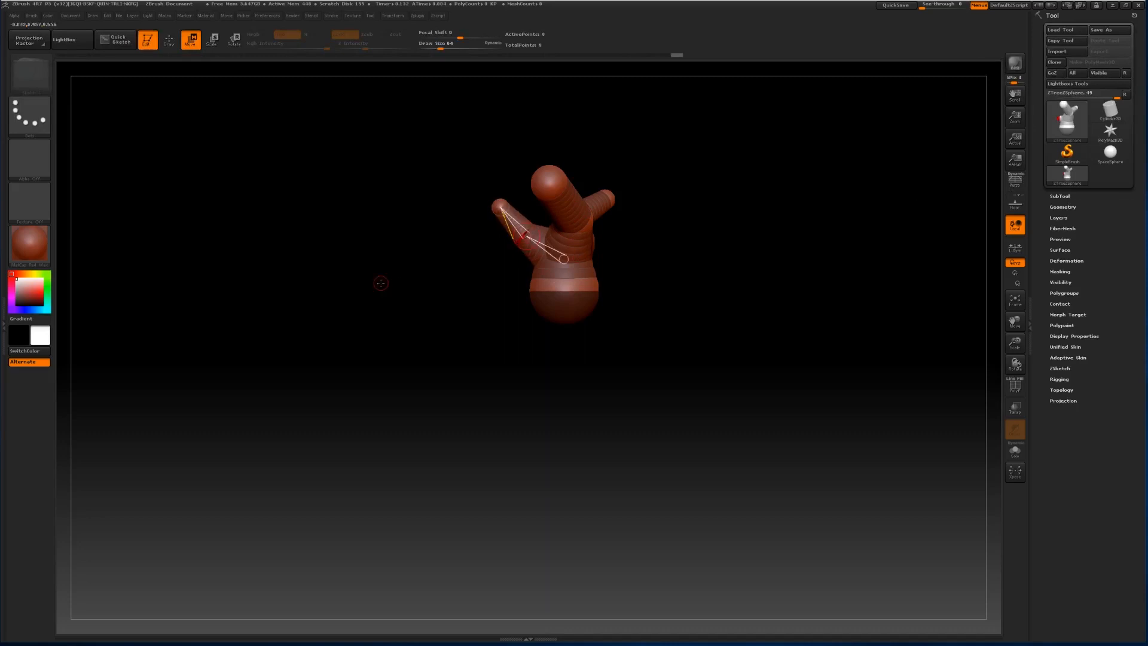
{"action": "mouse_move", "coordinate": [426, 334]}
{"action": "left_mouse_down"}
{"action": "mouse_move", "coordinate": [463, 331]}
{"action": "mouse_move", "coordinate": [454, 343]}
{"action": "mouse_move", "coordinate": [375, 345]}
{"action": "mouse_move", "coordinate": [422, 344]}
{"action": "left_mouse_up"}
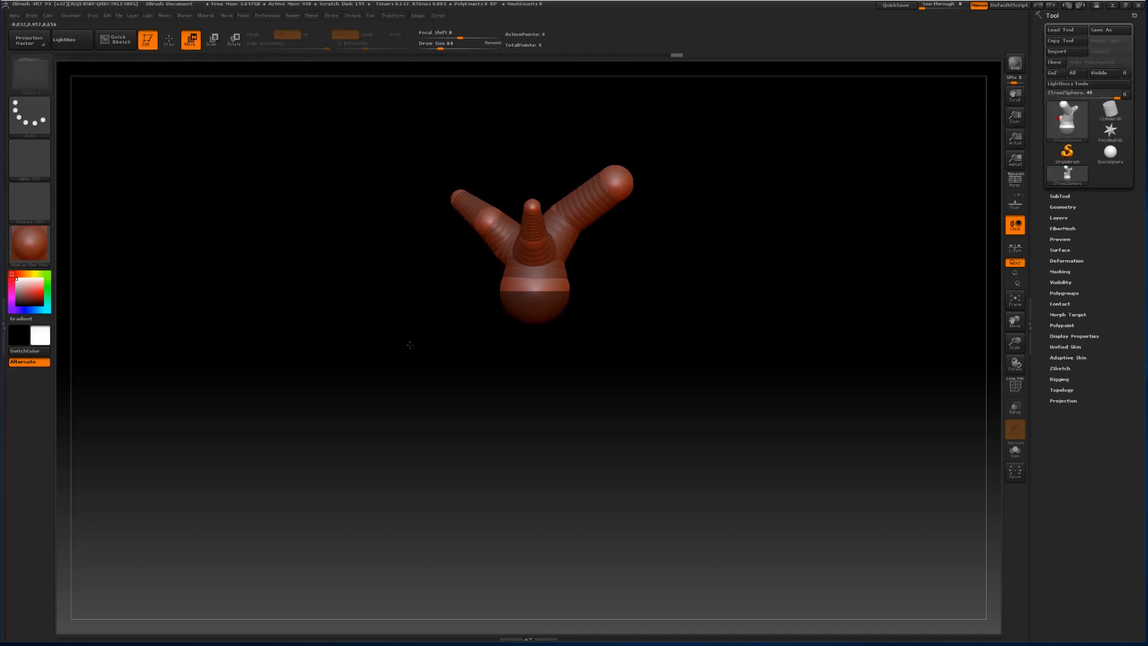
Raise the tip ZSphere of the thick branch and scale it down so the branch tapers.
{"action": "left_click_drag", "start_coordinate": [517, 330], "coordinate": [658, 295]}
{"action": "left_click_drag", "start_coordinate": [349, 194], "coordinate": [448, 182]}
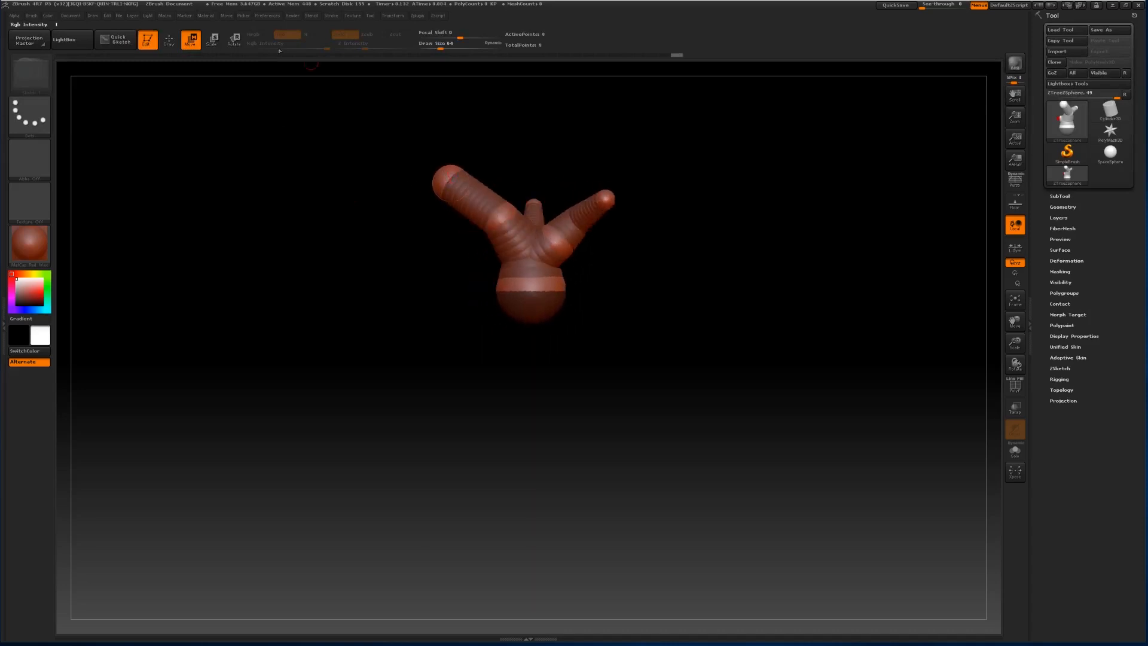
{"action": "left_click", "coordinate": [170, 38]}
{"action": "left_click", "coordinate": [190, 39]}
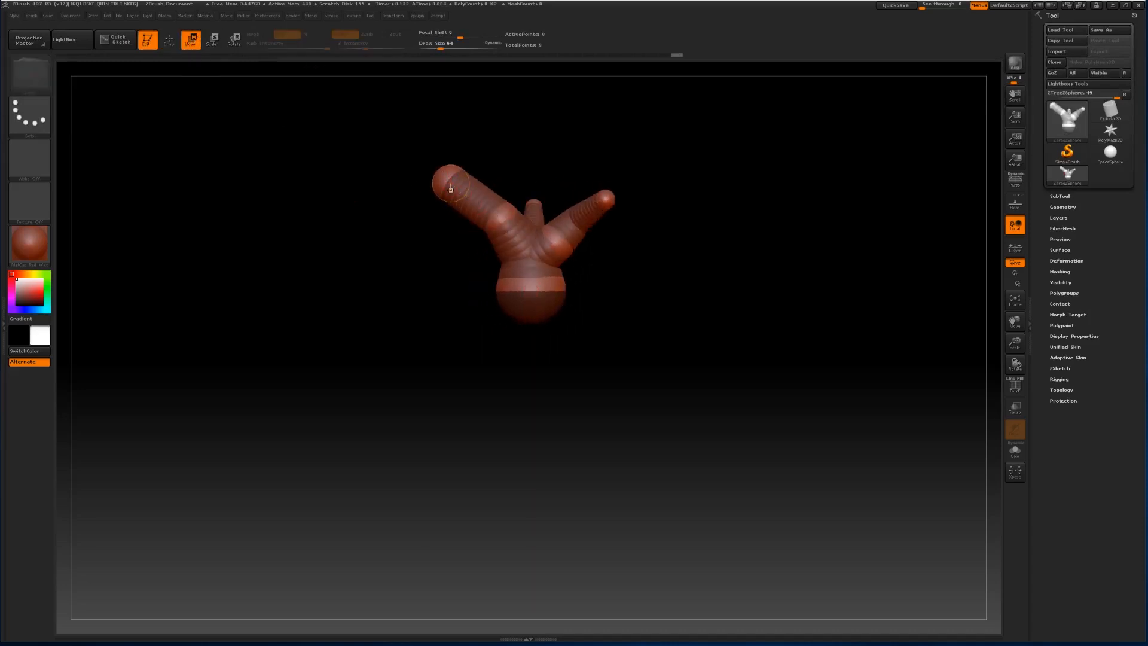
{"action": "left_click_drag", "start_coordinate": [450, 186], "coordinate": [465, 177]}
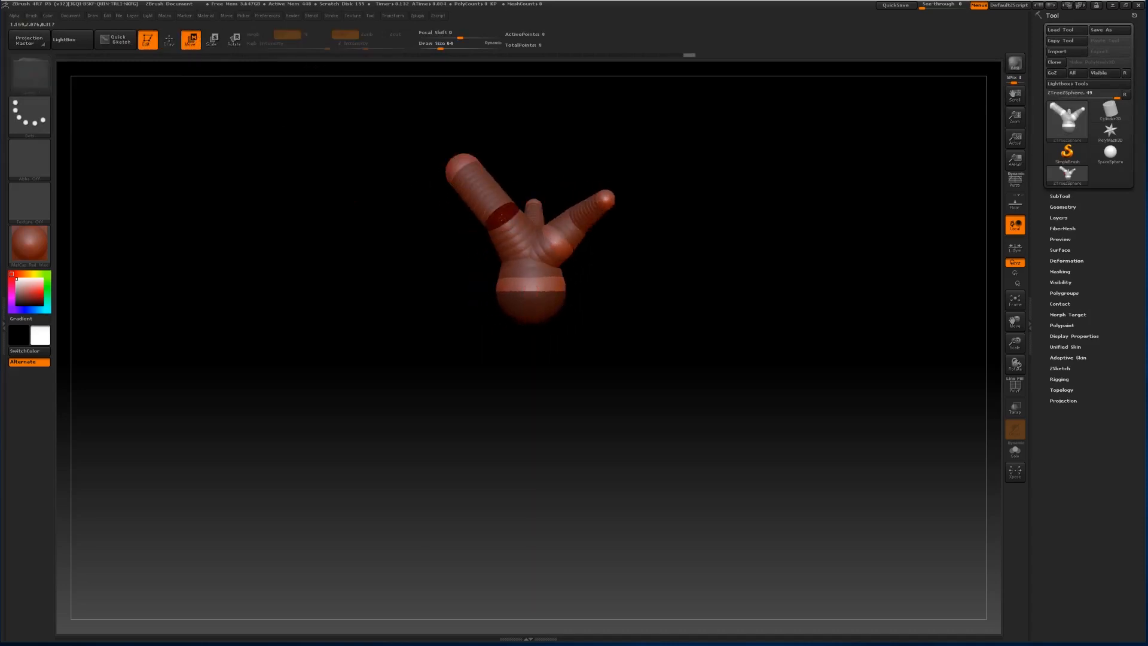
{"action": "key", "text": "r"}
{"action": "key", "text": "e"}
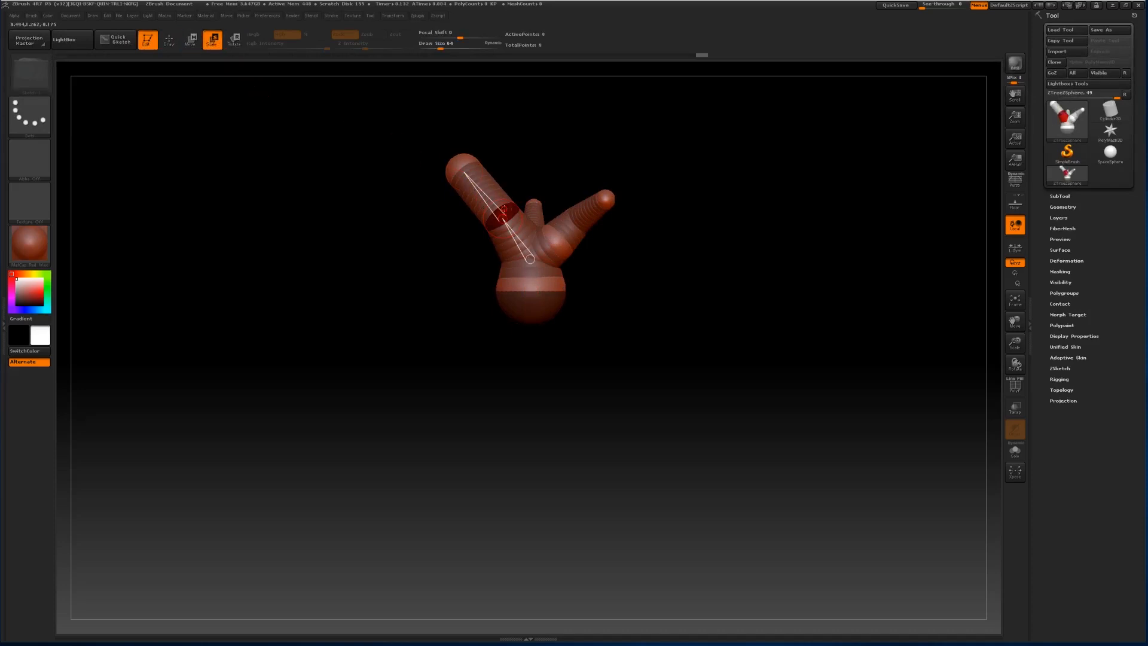
{"action": "left_click_drag", "start_coordinate": [459, 168], "coordinate": [483, 97]}
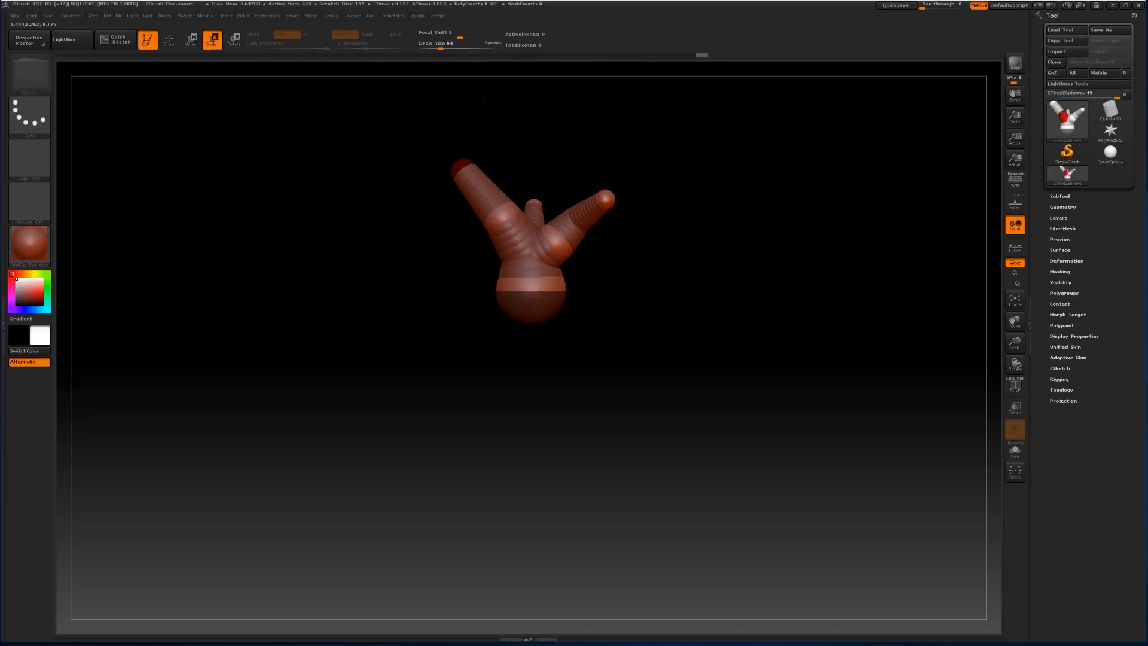
Draw short root stubs of ZSpheres around the sides of the large root sphere at the trunk's base.
{"action": "mouse_move", "coordinate": [623, 289]}
{"action": "left_mouse_down"}
{"action": "mouse_move", "coordinate": [657, 308]}
{"action": "mouse_move", "coordinate": [605, 324]}
{"action": "mouse_move", "coordinate": [679, 305]}
{"action": "left_mouse_up"}
{"action": "left_click", "coordinate": [171, 42]}
{"action": "left_click_drag", "start_coordinate": [534, 306], "coordinate": [531, 303]}
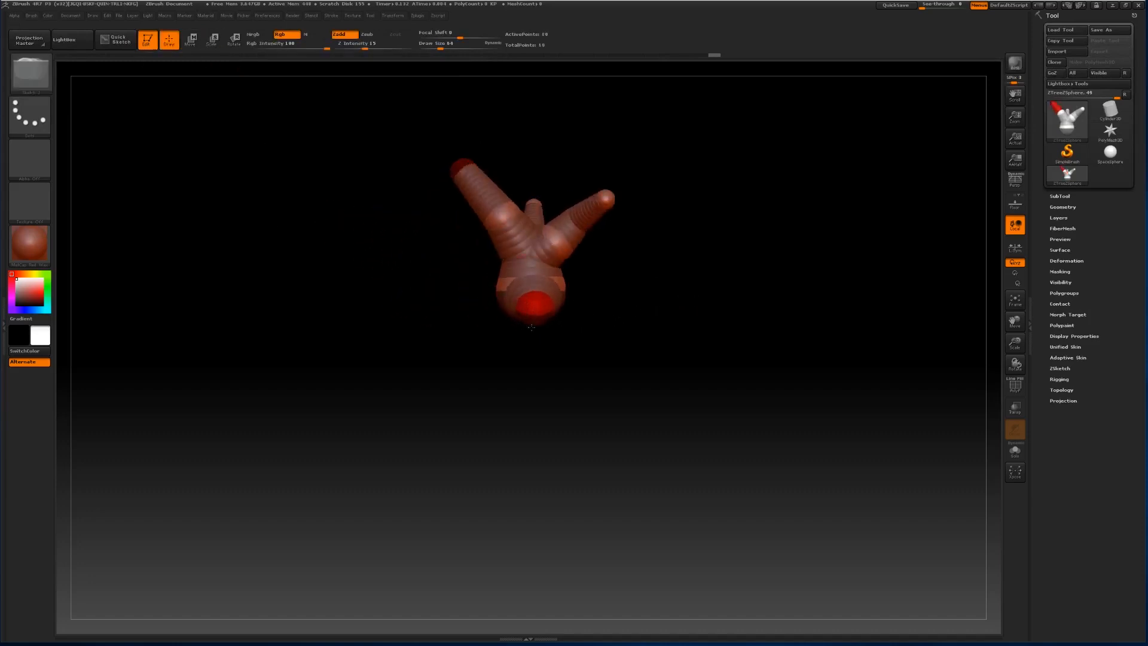
{"action": "left_click_drag", "start_coordinate": [445, 327], "coordinate": [519, 347]}
{"action": "left_click", "coordinate": [536, 305]}
{"action": "left_click", "coordinate": [536, 307]}
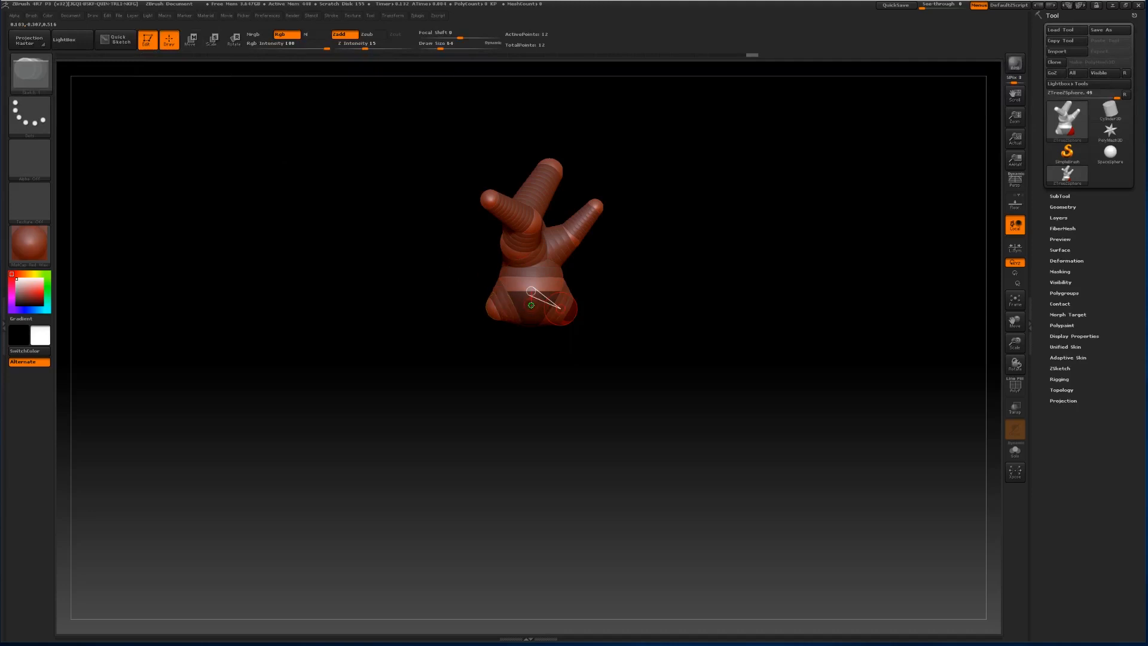
{"action": "left_click", "coordinate": [530, 305]}
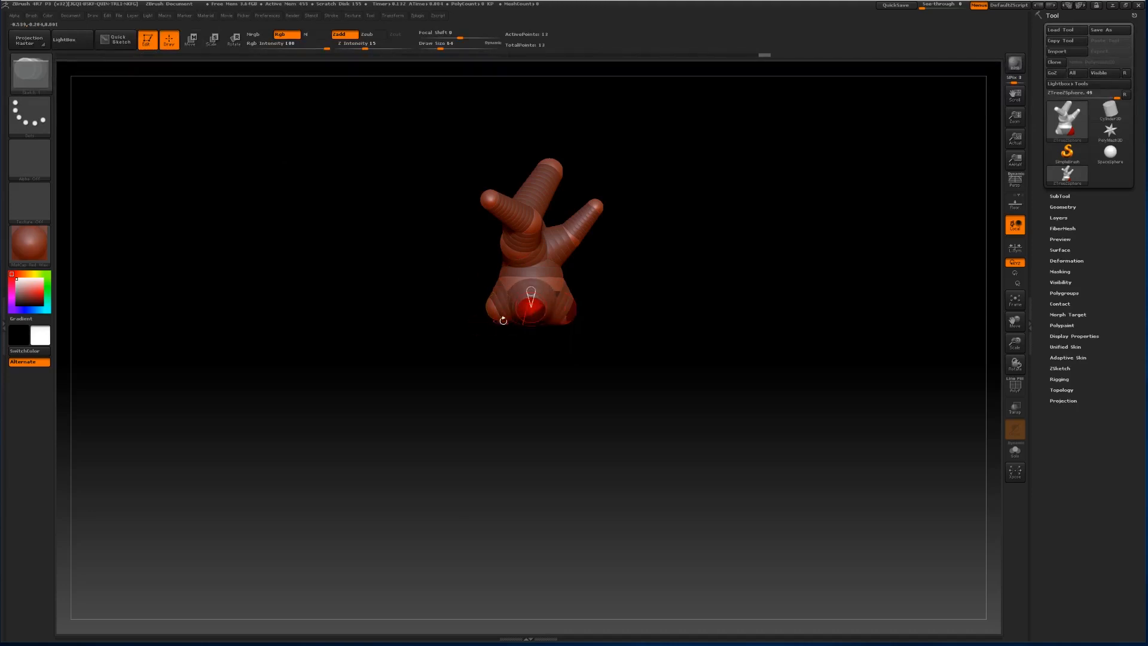
{"action": "left_click", "coordinate": [531, 311]}
{"action": "left_click_drag", "start_coordinate": [530, 321], "coordinate": [529, 322]}
Undo the misplaced ZSphere on the trunk's base and add an end ZSphere to the root stub there.
{"action": "left_click_drag", "start_coordinate": [441, 346], "coordinate": [494, 346]}
{"action": "left_click_drag", "start_coordinate": [502, 305], "coordinate": [482, 324]}
{"action": "key", "text": "ctrl+z"}
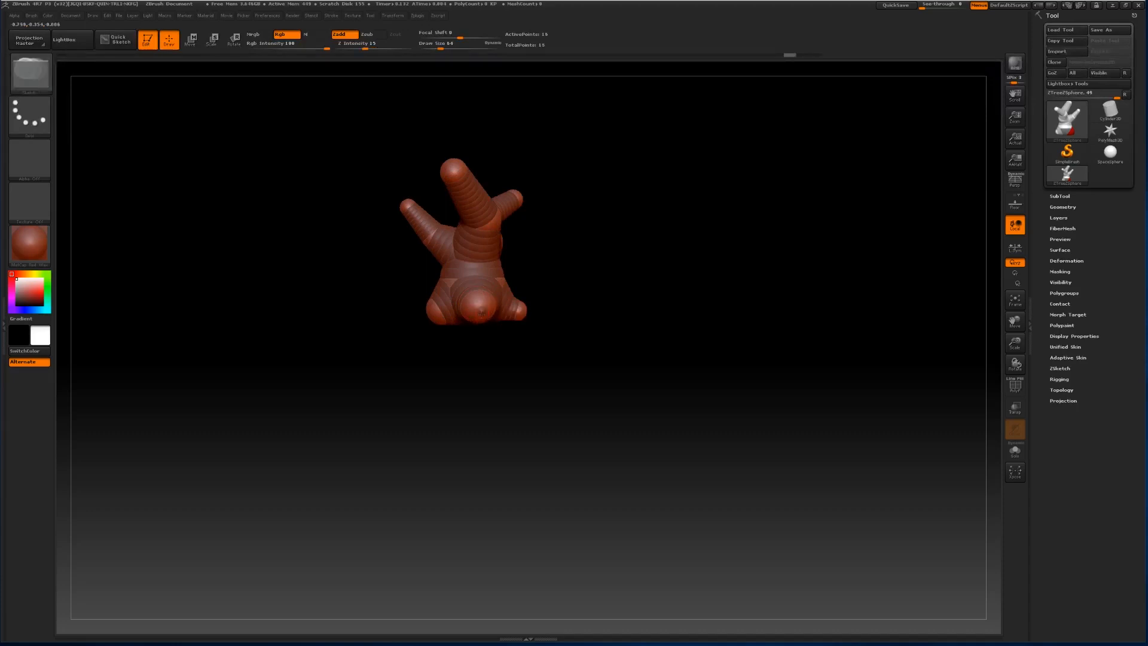
{"action": "left_click", "coordinate": [482, 312]}
{"action": "left_click_drag", "start_coordinate": [531, 344], "coordinate": [500, 349]}
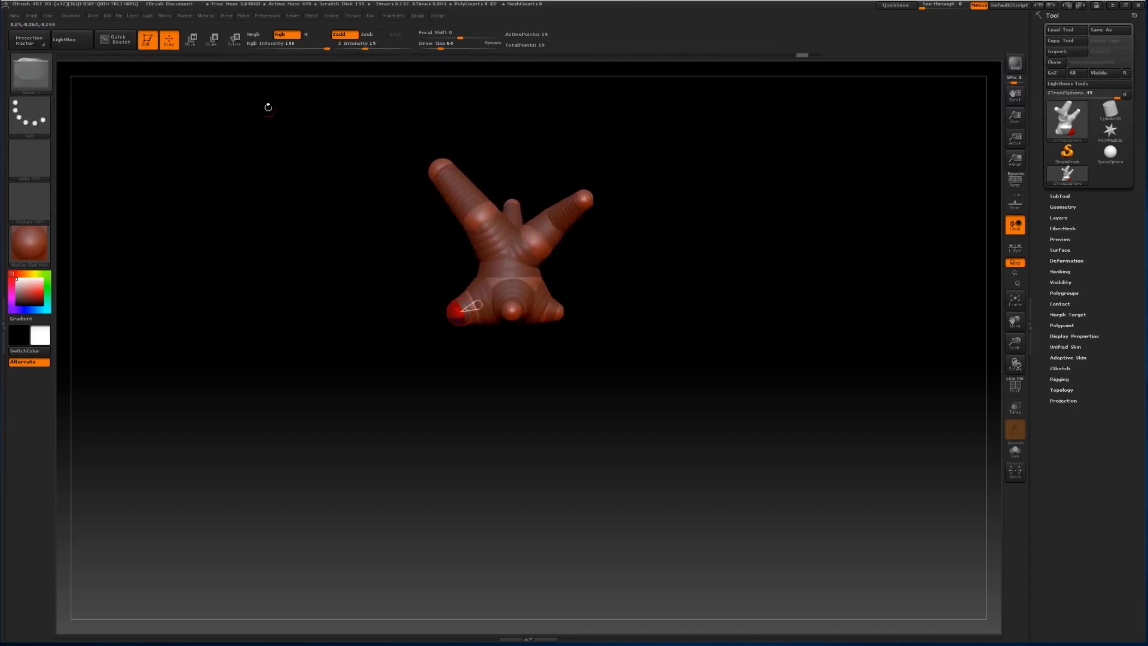
Stretch the root below the thick branch outward, scale down its tip, and nudge the root tips lower.
{"action": "key", "text": "w"}
{"action": "left_click_drag", "start_coordinate": [459, 309], "coordinate": [445, 315]}
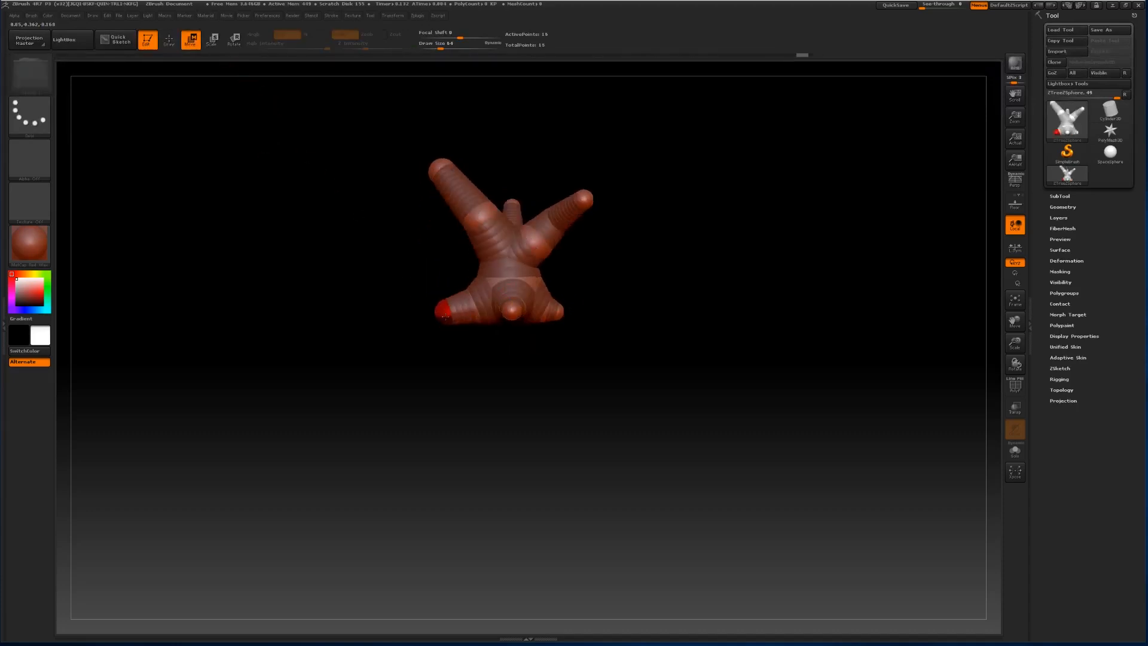
{"action": "key", "text": "e"}
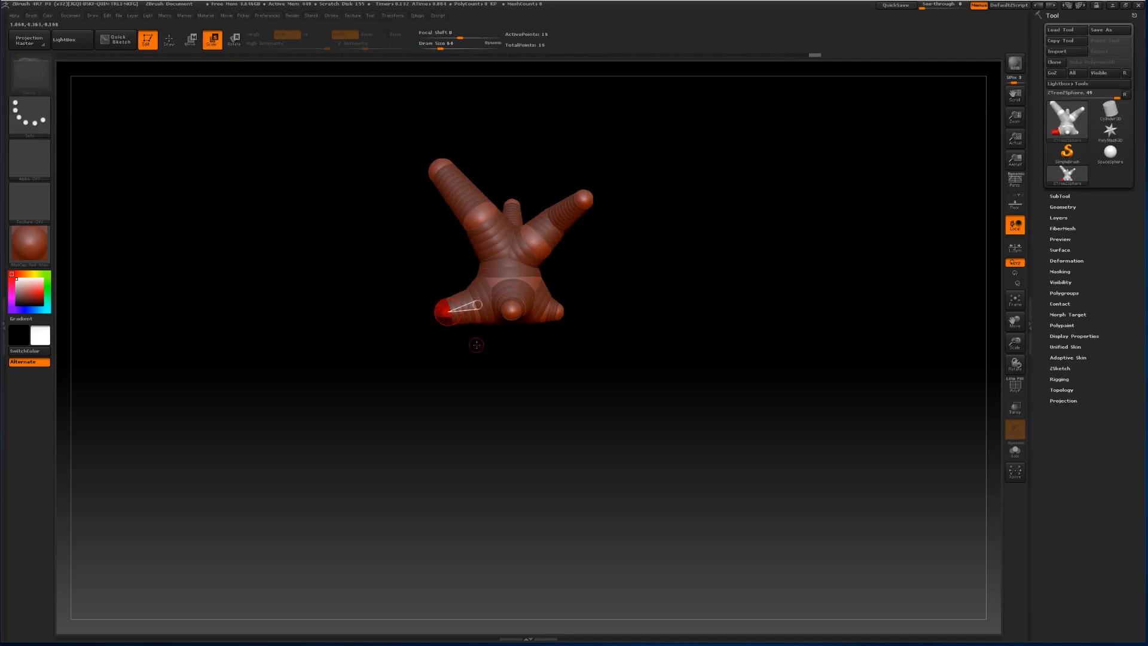
{"action": "left_click_drag", "start_coordinate": [447, 312], "coordinate": [433, 237]}
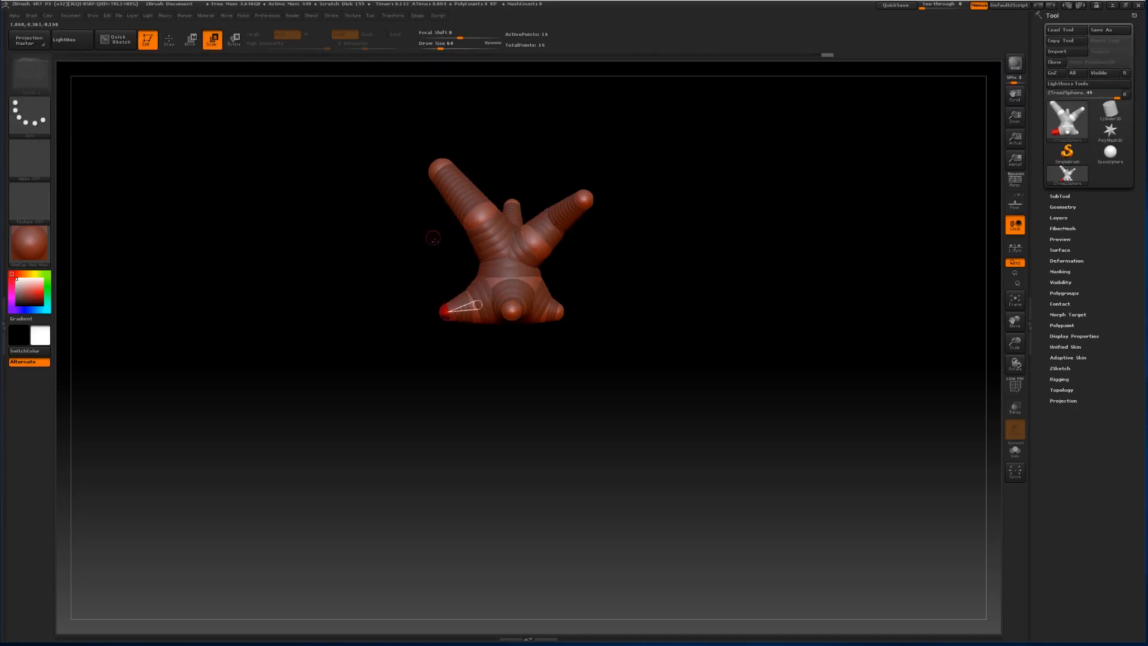
{"action": "left_click", "coordinate": [192, 38]}
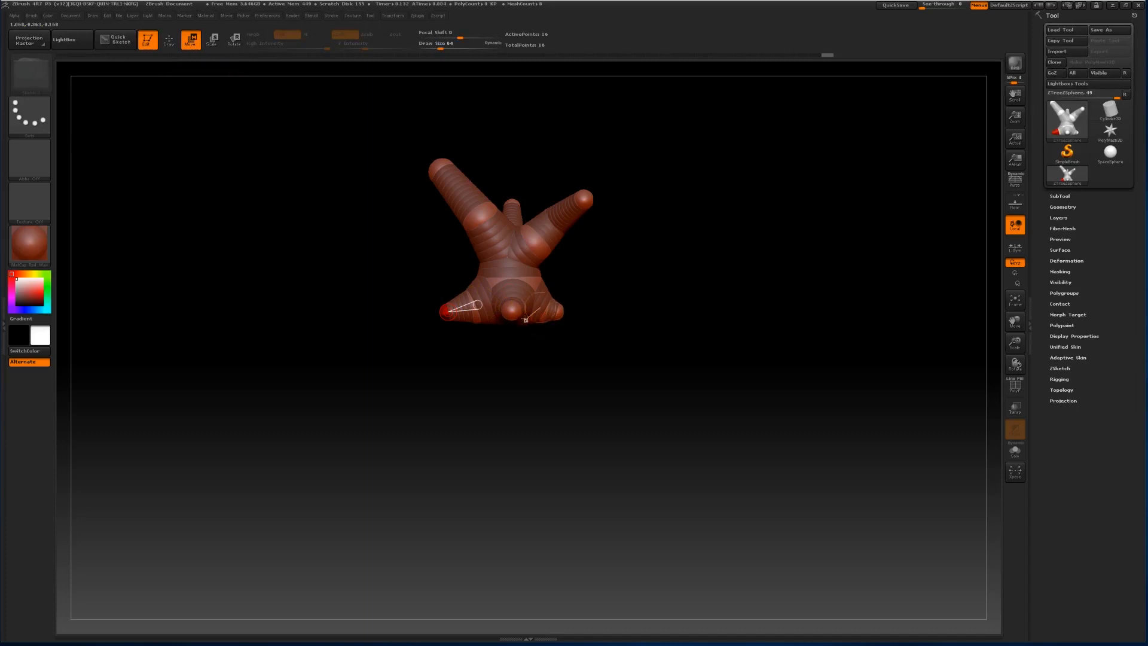
{"action": "left_click", "coordinate": [511, 313]}
{"action": "left_click", "coordinate": [448, 315]}
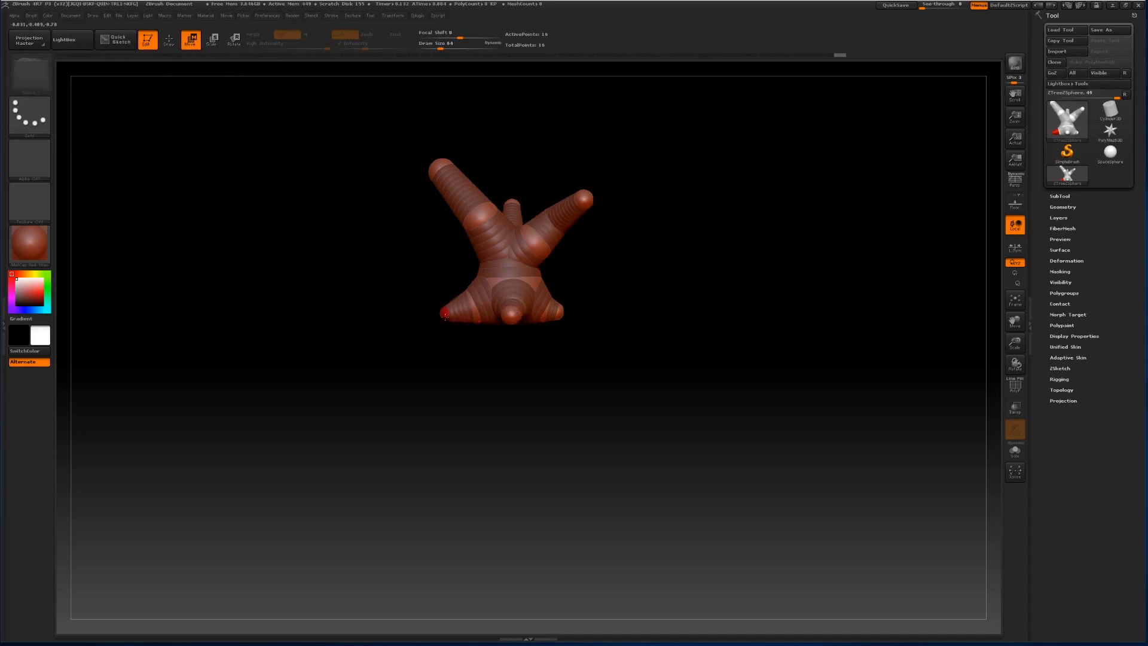
Draw two small ZSpheres side by side at the end of the root beneath the third branch to start a fork.
{"action": "mouse_move", "coordinate": [565, 311]}
{"action": "left_mouse_down"}
{"action": "mouse_move", "coordinate": [581, 313]}
{"action": "mouse_move", "coordinate": [554, 311]}
{"action": "mouse_move", "coordinate": [622, 320]}
{"action": "mouse_move", "coordinate": [660, 297]}
{"action": "mouse_move", "coordinate": [750, 181]}
{"action": "left_mouse_up"}
{"action": "key", "text": "q"}
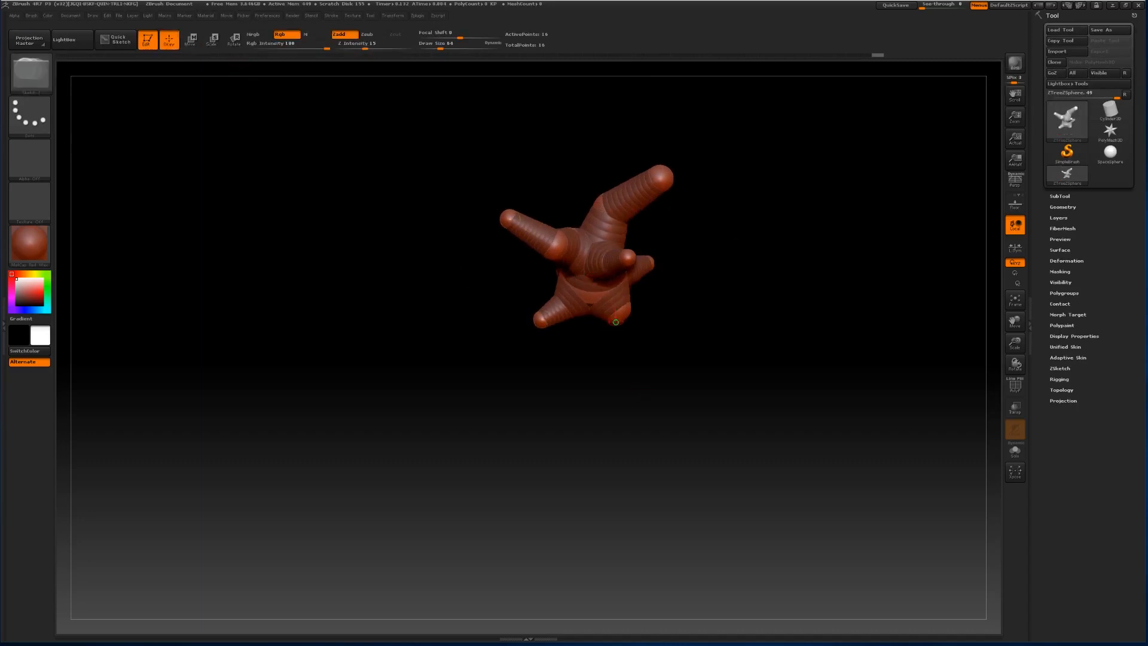
{"action": "left_click_drag", "start_coordinate": [617, 315], "coordinate": [618, 323]}
{"action": "left_click_drag", "start_coordinate": [742, 322], "coordinate": [683, 317]}
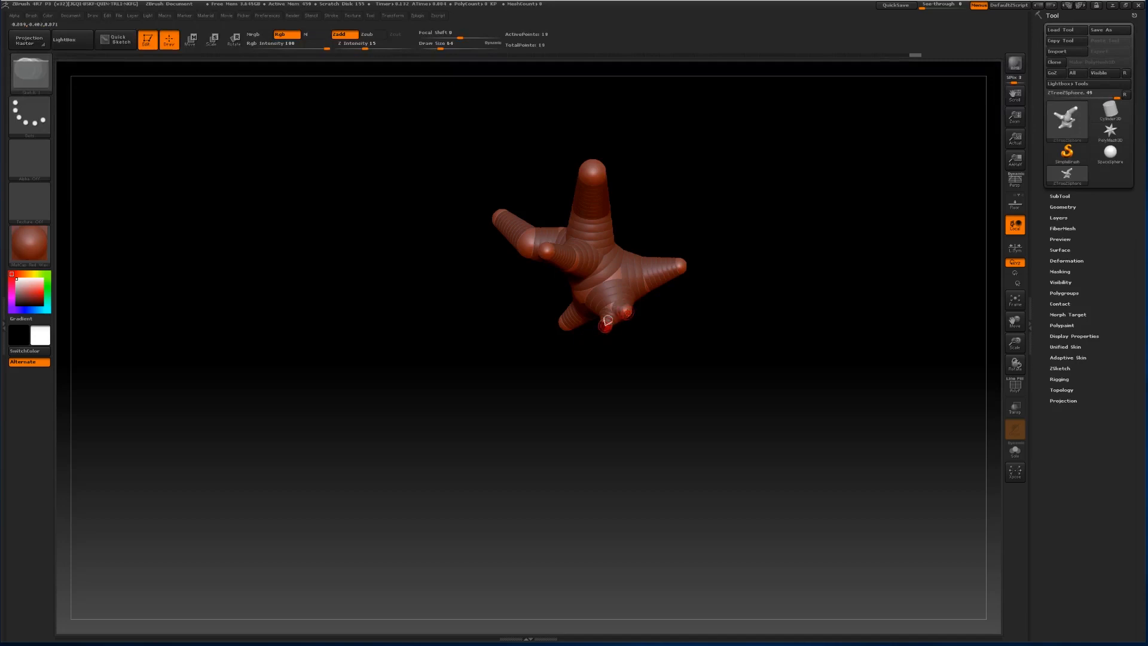
{"action": "left_click_drag", "start_coordinate": [701, 361], "coordinate": [741, 325]}
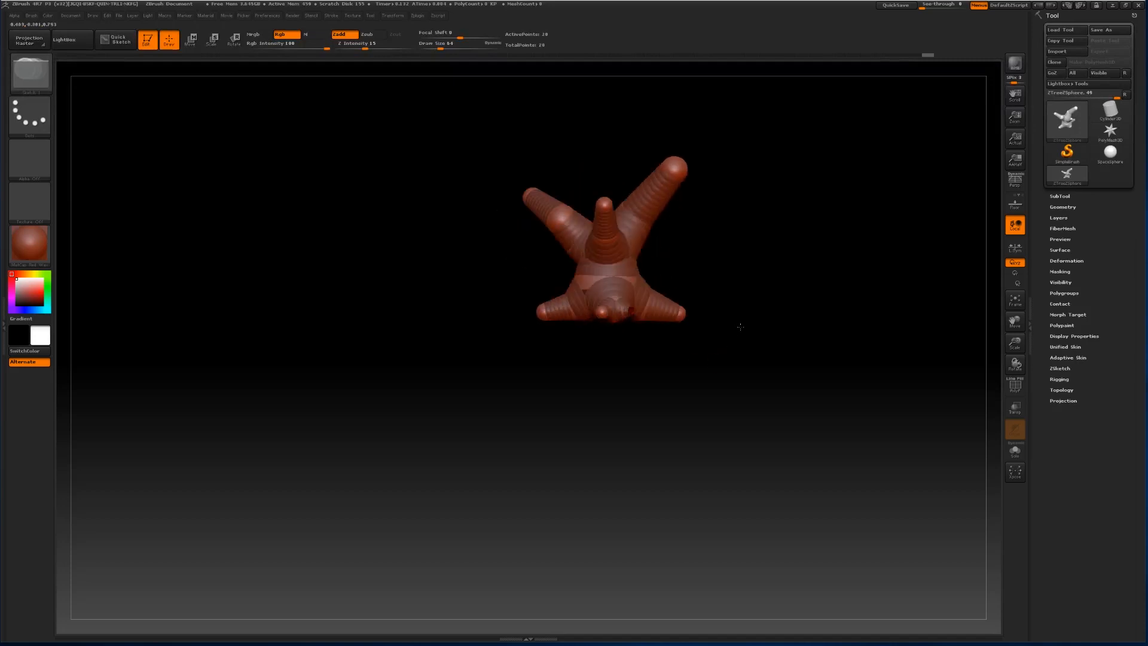
{"action": "left_click_drag", "start_coordinate": [779, 282], "coordinate": [714, 286]}
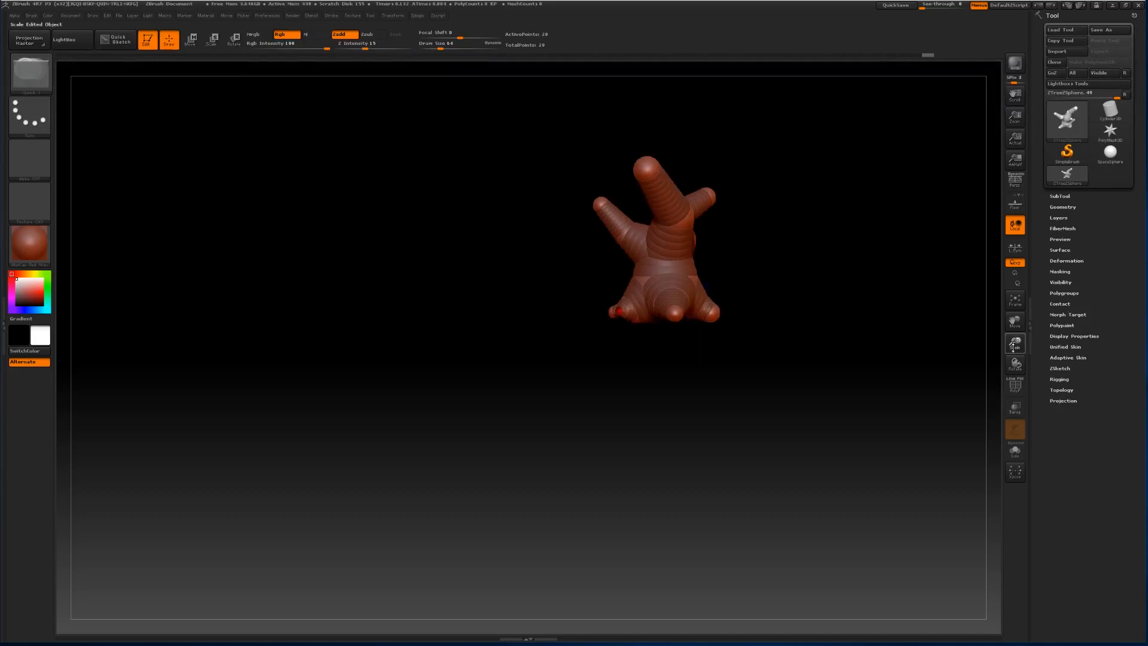
Move the two small ZSpheres at the root's end outward and apart to form a forked root.
{"action": "left_click_drag", "start_coordinate": [1012, 343], "coordinate": [1010, 380]}
{"action": "left_click", "coordinate": [192, 43]}
{"action": "left_click_drag", "start_coordinate": [401, 336], "coordinate": [445, 335]}
{"action": "left_click_drag", "start_coordinate": [570, 315], "coordinate": [513, 311]}
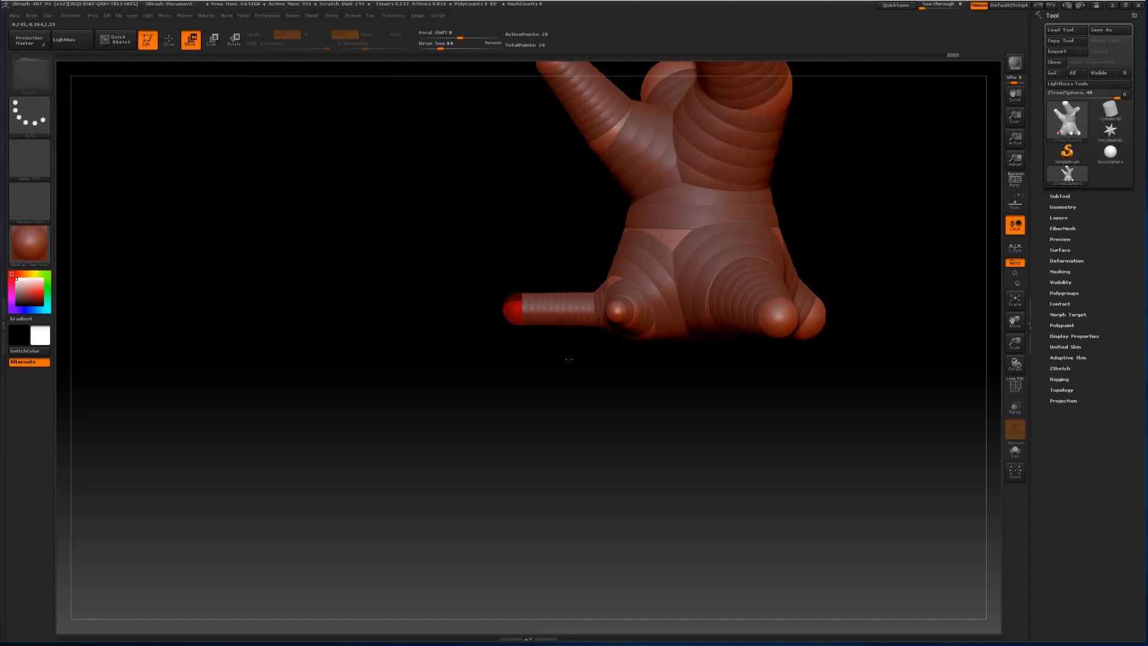
{"action": "left_click_drag", "start_coordinate": [568, 358], "coordinate": [652, 347]}
{"action": "left_click_drag", "start_coordinate": [594, 317], "coordinate": [702, 327]}
{"action": "left_click_drag", "start_coordinate": [759, 281], "coordinate": [567, 308]}
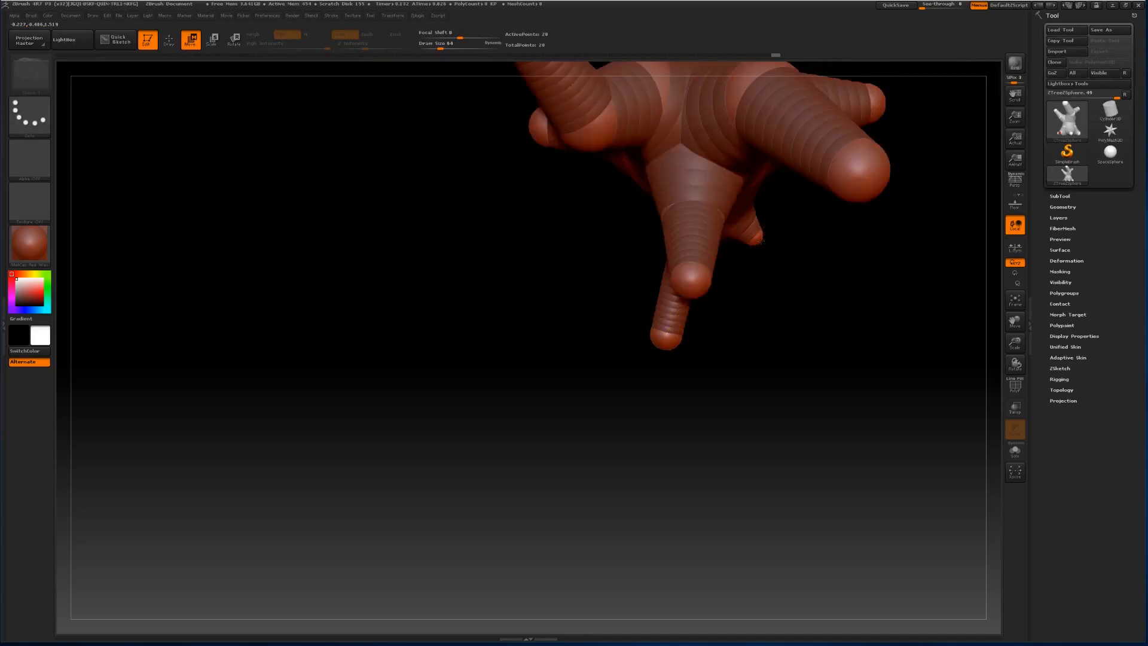
{"action": "left_click_drag", "start_coordinate": [755, 235], "coordinate": [788, 249]}
{"action": "left_click_drag", "start_coordinate": [785, 332], "coordinate": [799, 251]}
{"action": "left_click_drag", "start_coordinate": [740, 302], "coordinate": [656, 313]}
Scale down a tip of the forked root and the neighbouring root's tip, and lower the neighbouring tip slightly.
{"action": "left_click", "coordinate": [213, 41]}
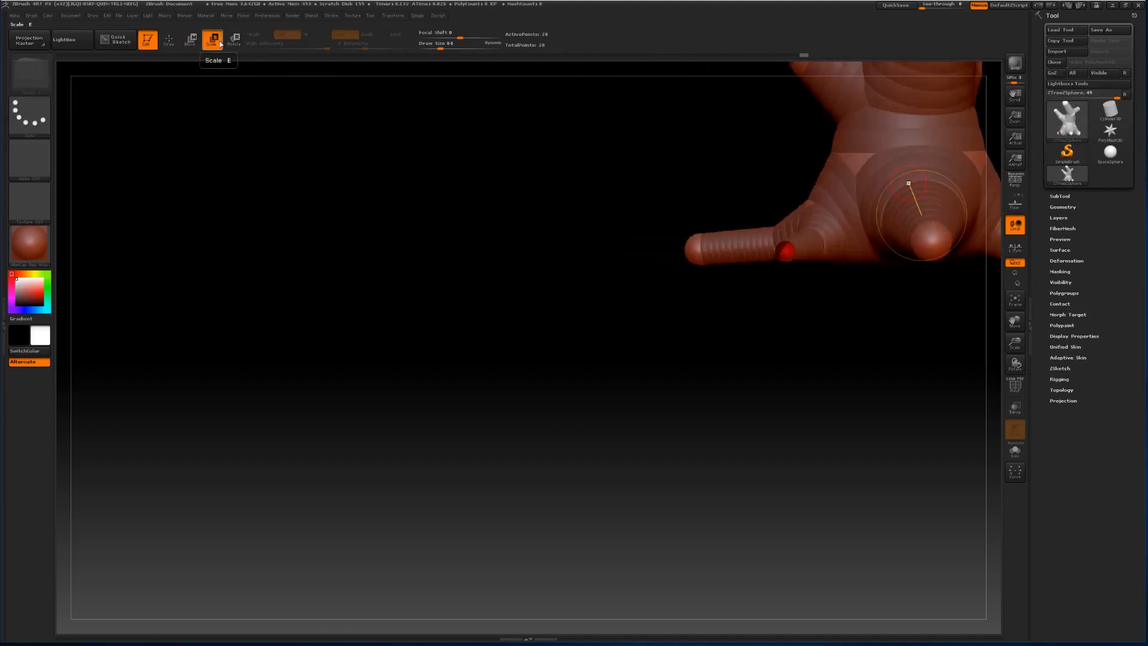
{"action": "left_click_drag", "start_coordinate": [698, 246], "coordinate": [665, 102]}
{"action": "left_click_drag", "start_coordinate": [654, 150], "coordinate": [693, 158]}
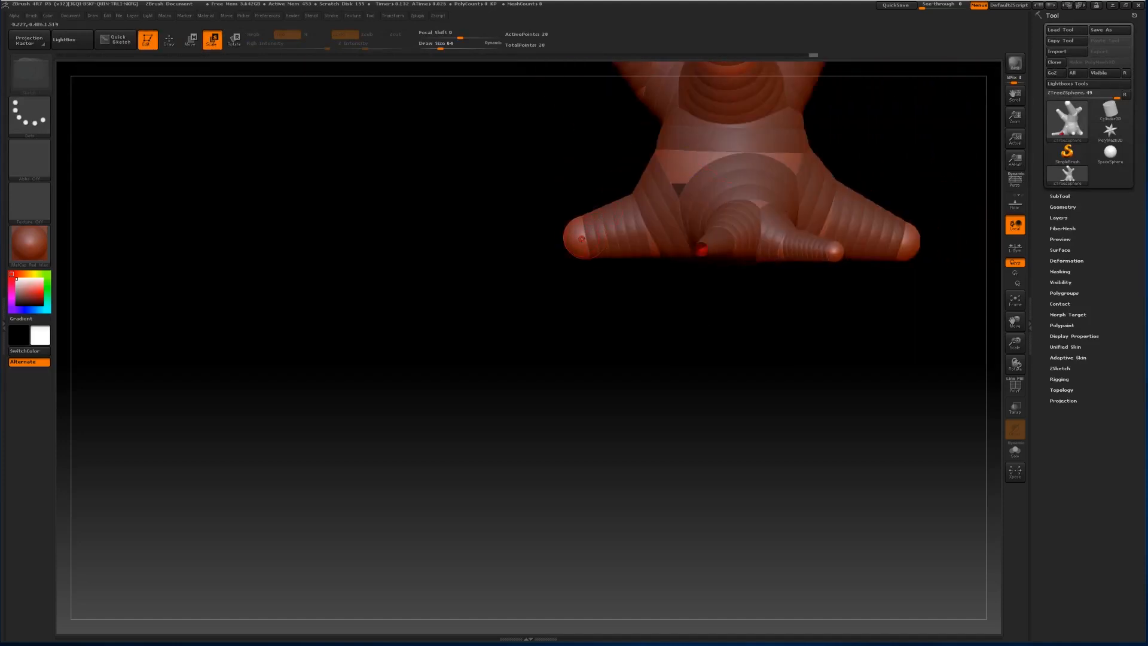
{"action": "left_click_drag", "start_coordinate": [575, 237], "coordinate": [569, 120]}
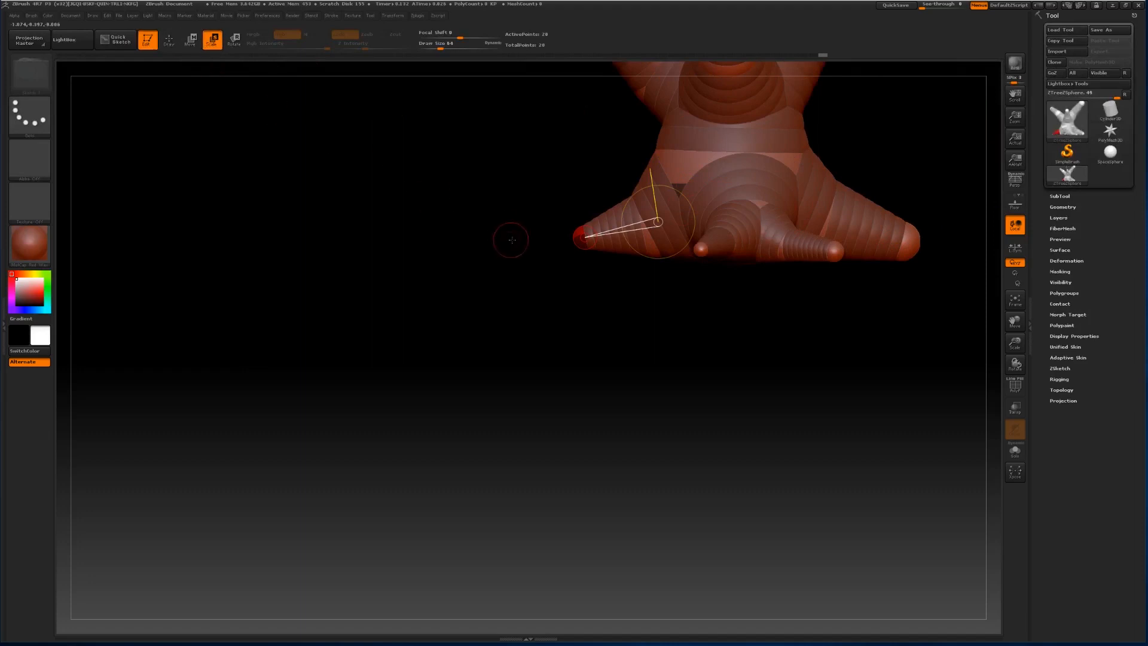
{"action": "left_click", "coordinate": [197, 41]}
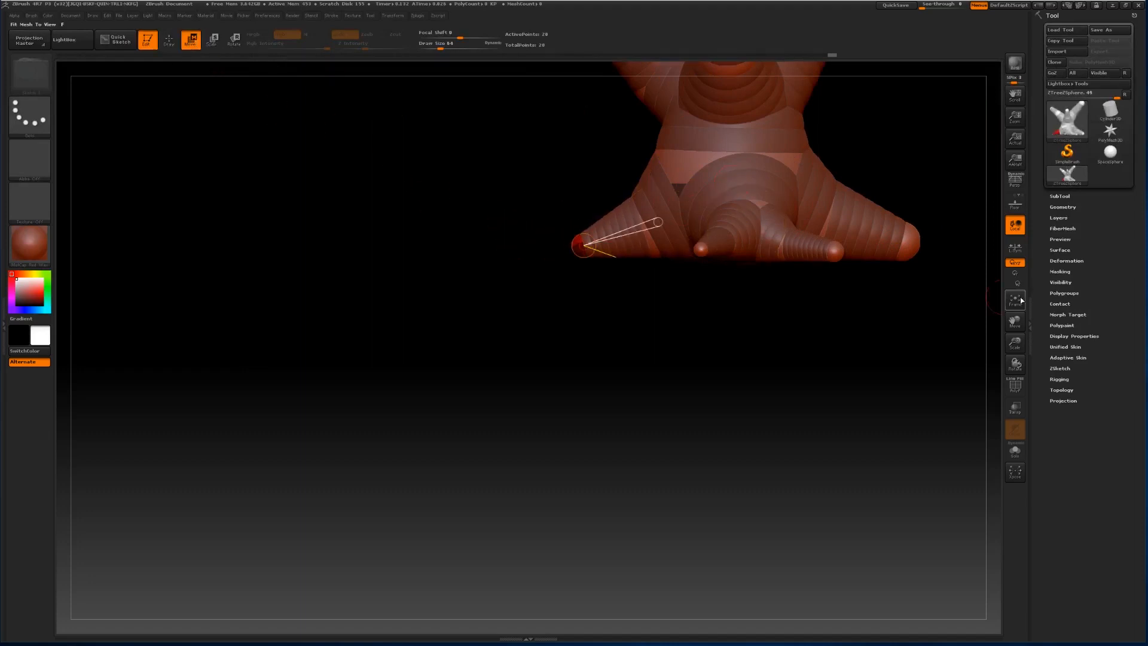
Examine the finished trunk, branches and roots from several sides.
{"action": "left_click_drag", "start_coordinate": [1015, 321], "coordinate": [714, 461]}
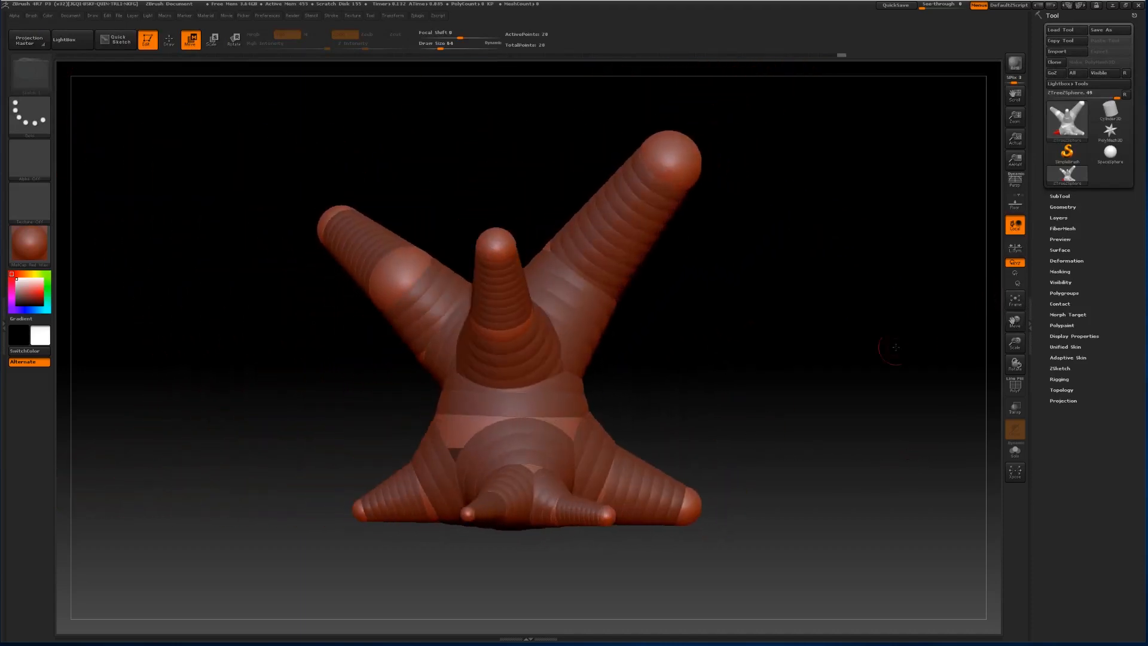
{"action": "left_click", "coordinate": [1015, 300]}
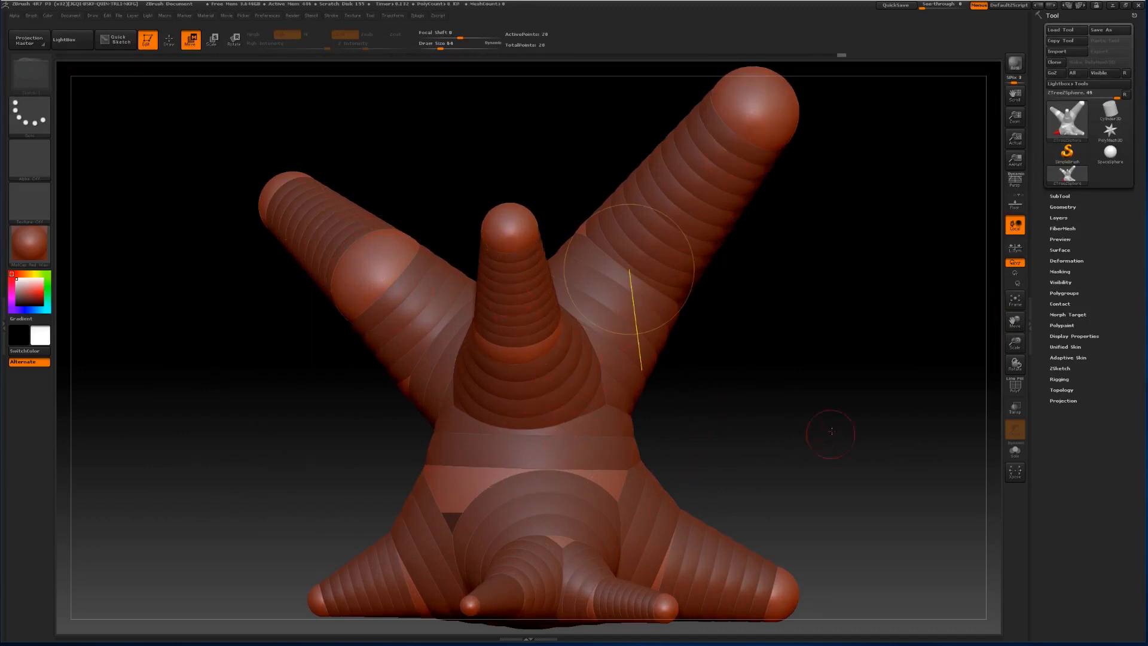
{"action": "left_click_drag", "start_coordinate": [831, 431], "coordinate": [759, 418]}
{"action": "left_click_drag", "start_coordinate": [1016, 341], "coordinate": [994, 304]}
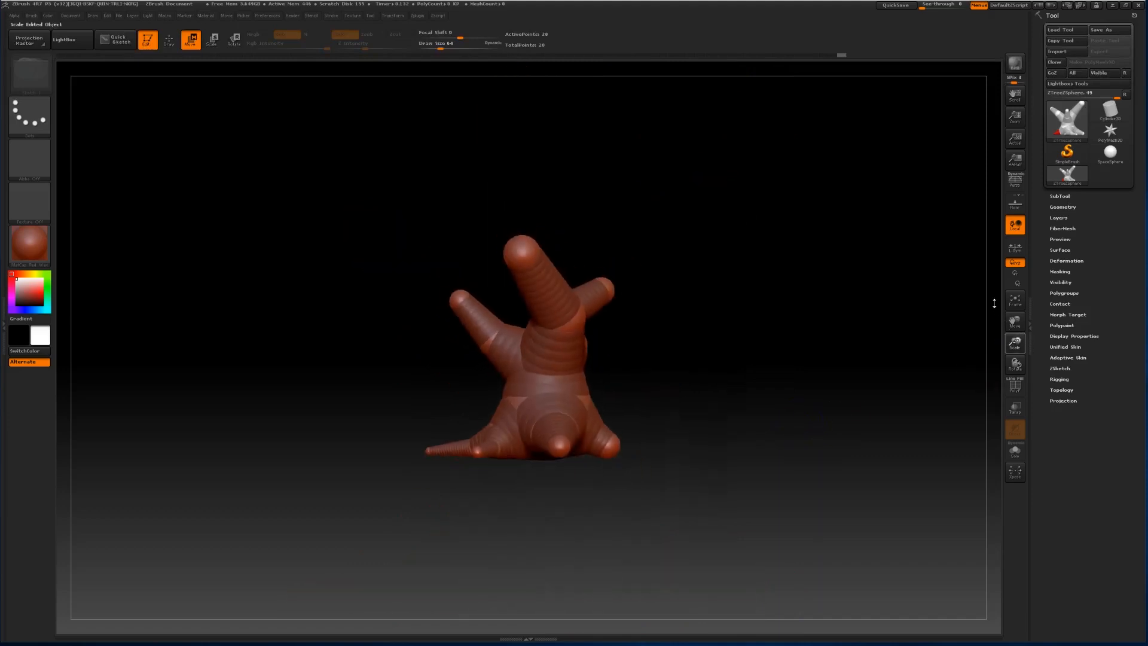
{"action": "left_click_drag", "start_coordinate": [866, 318], "coordinate": [716, 325]}
{"action": "left_click_drag", "start_coordinate": [1011, 340], "coordinate": [1001, 374]}
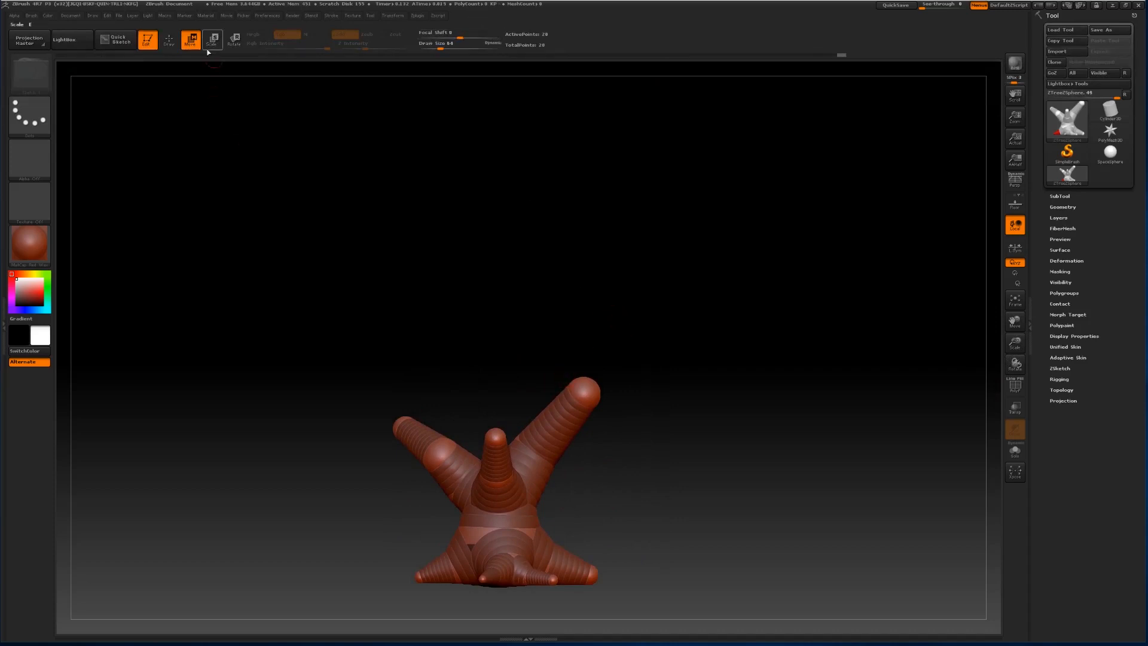
Try to grow a branch from the tip ZSphere of the longest branch with ZTree's GrowAngle.
{"action": "left_click_drag", "start_coordinate": [586, 389], "coordinate": [535, 452]}
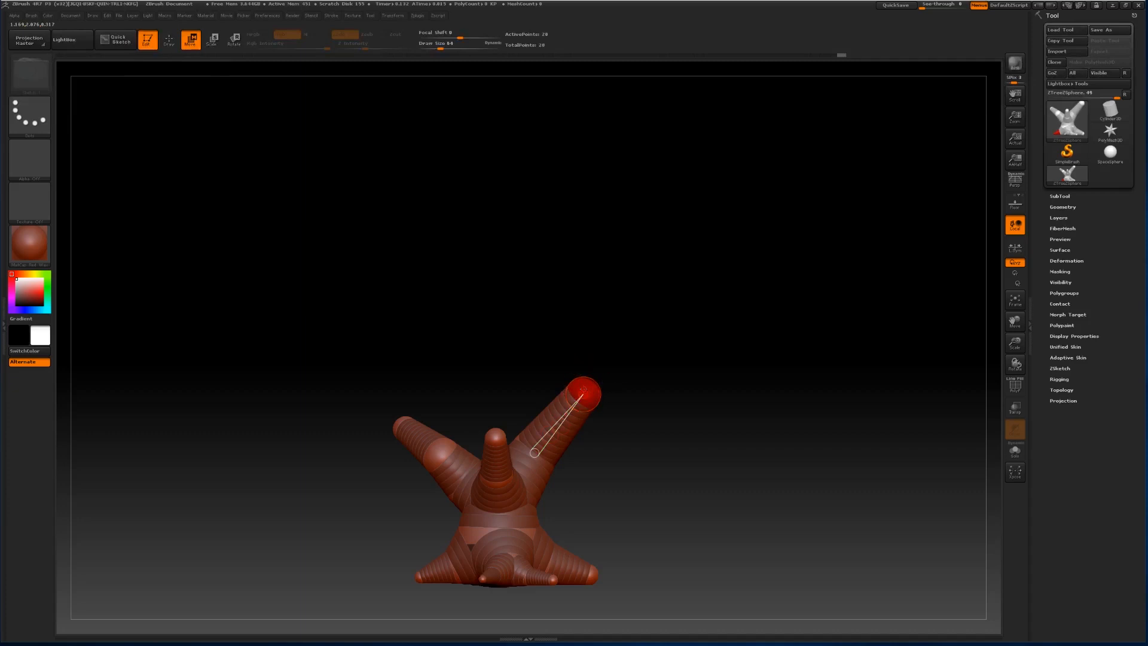
{"action": "left_click", "coordinate": [419, 16]}
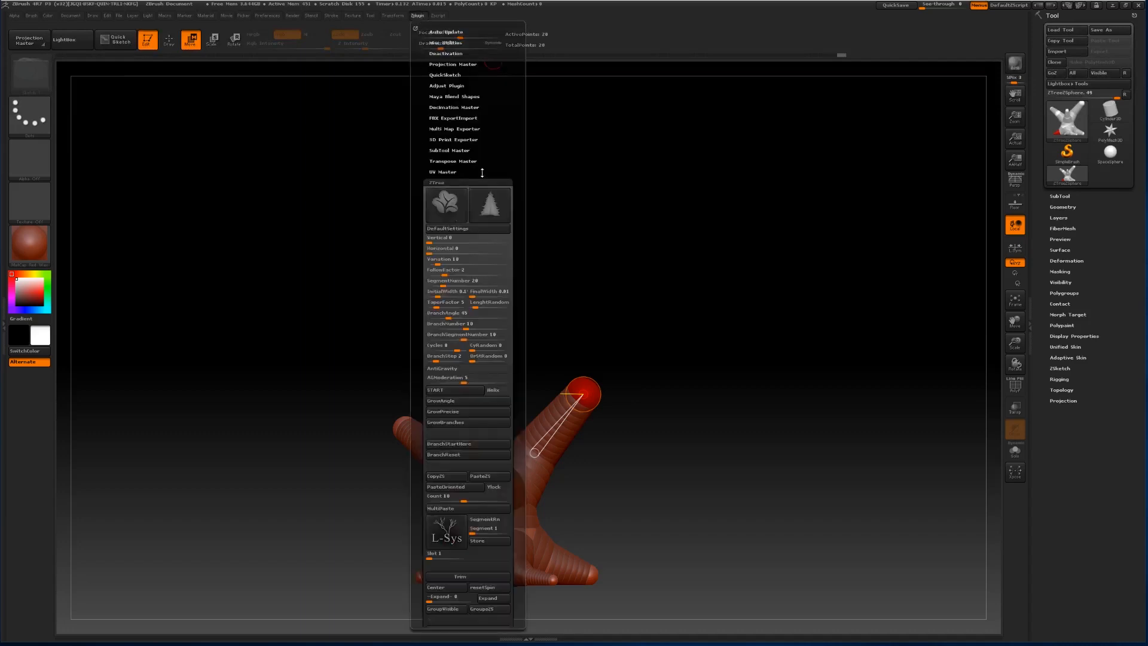
{"action": "scroll", "coordinate": [498, 83], "scroll_direction": "down", "scroll_amount": 3}
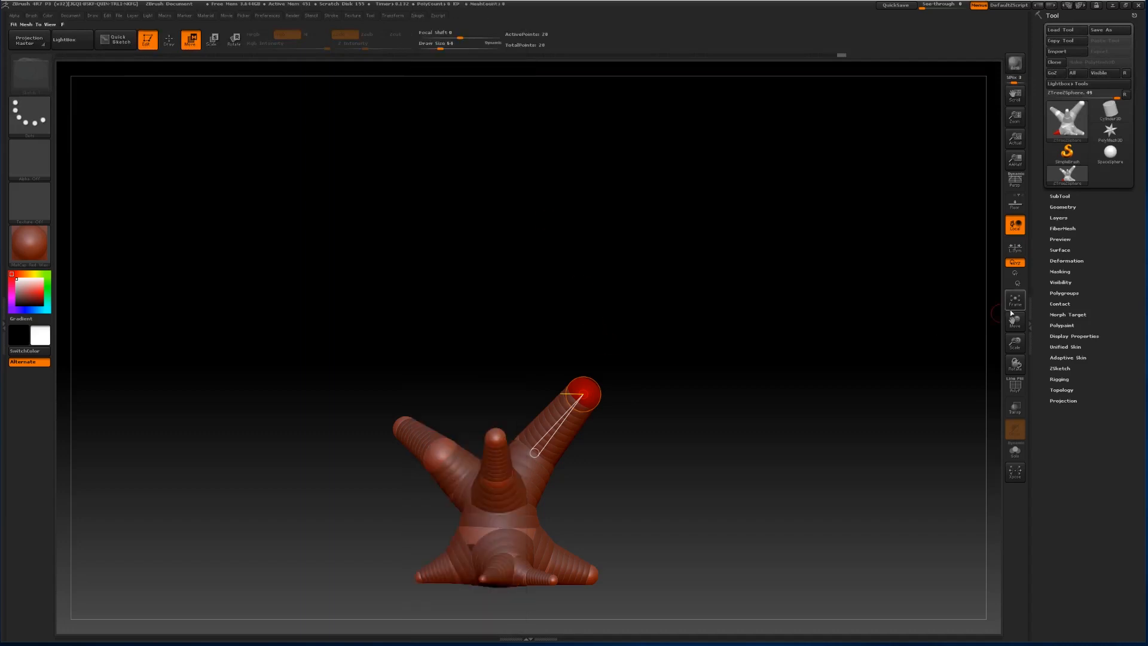
{"action": "left_click_drag", "start_coordinate": [1014, 321], "coordinate": [1115, 308]}
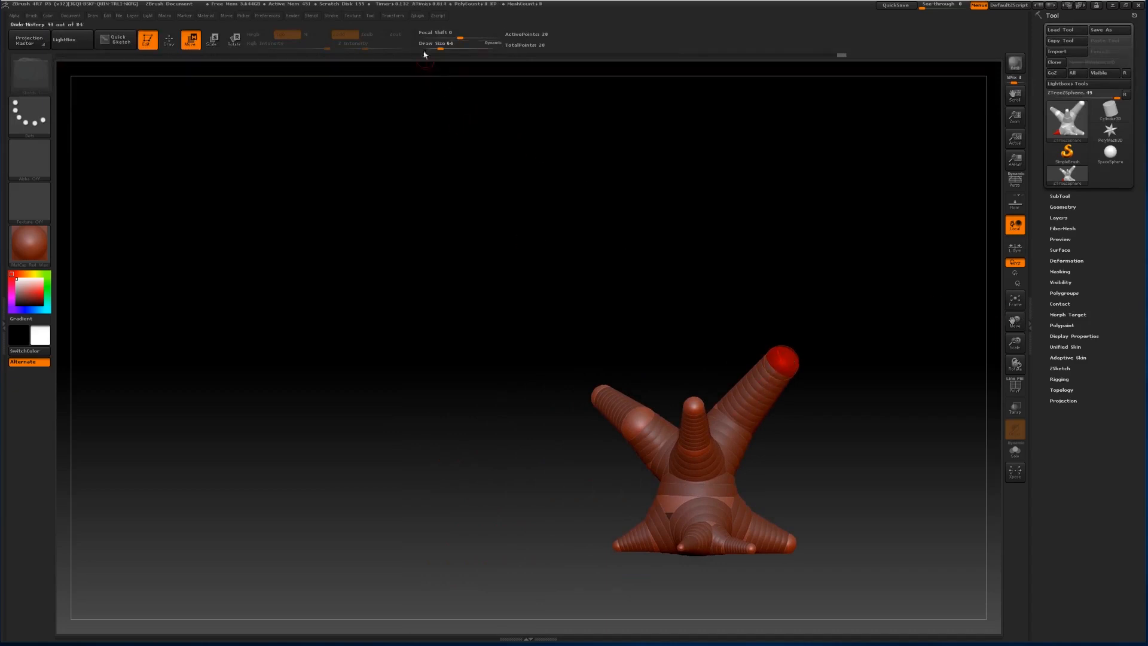
{"action": "left_click", "coordinate": [417, 16]}
{"action": "left_click_drag", "start_coordinate": [518, 376], "coordinate": [520, 324]}
{"action": "left_click", "coordinate": [419, 17]}
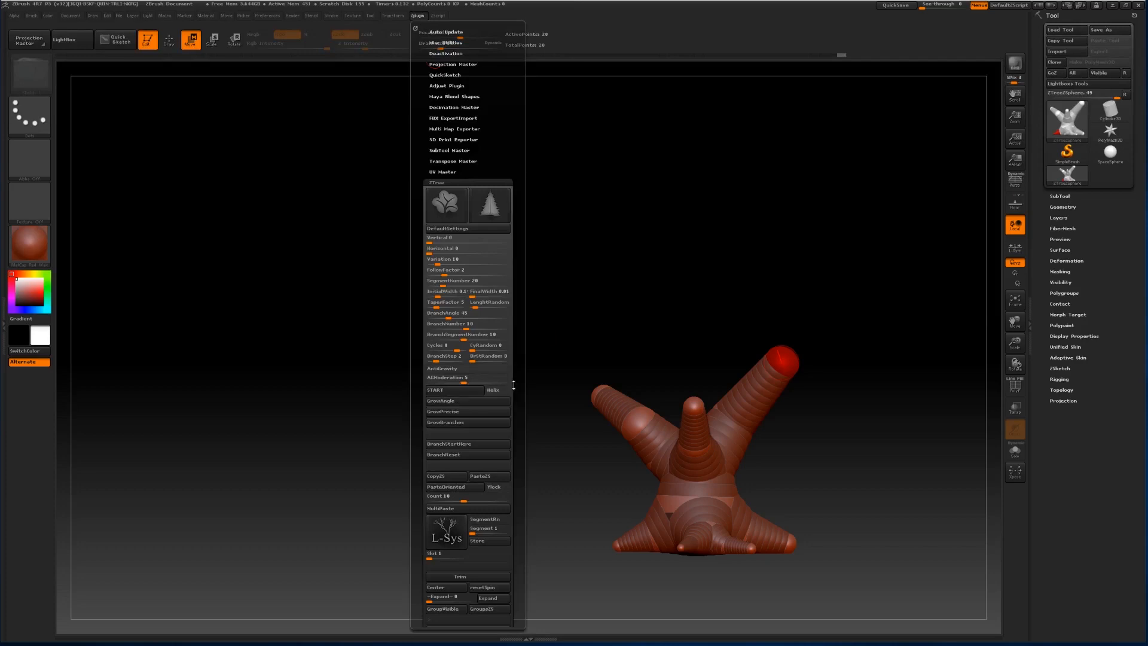
{"action": "left_click_drag", "start_coordinate": [512, 385], "coordinate": [512, 331]}
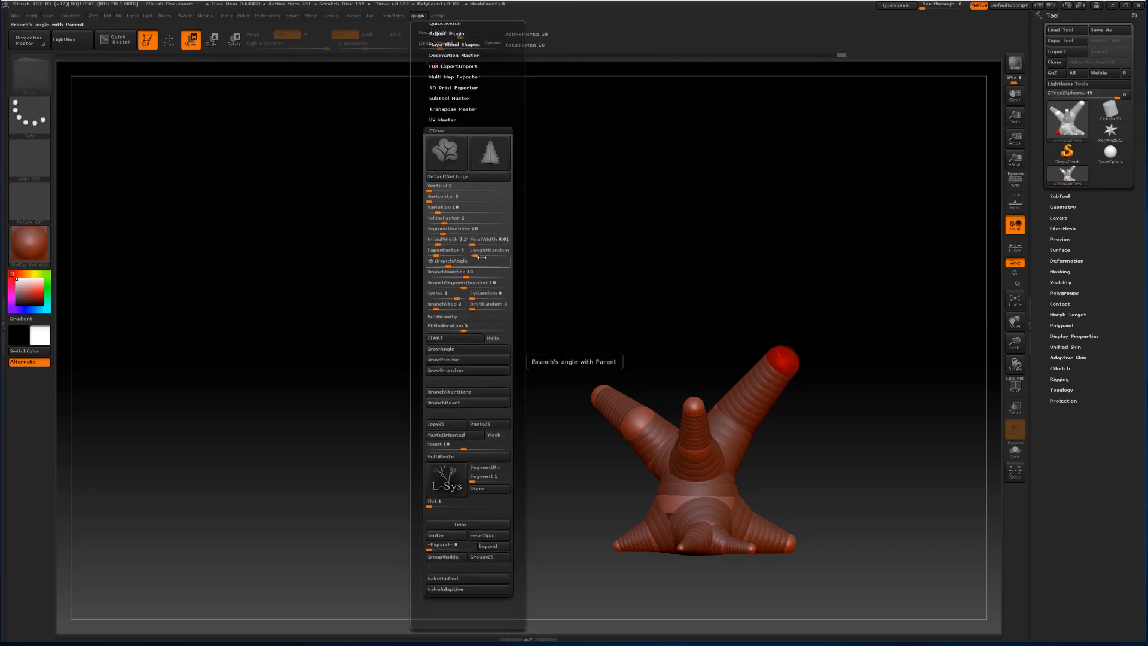
{"action": "left_click", "coordinate": [461, 351]}
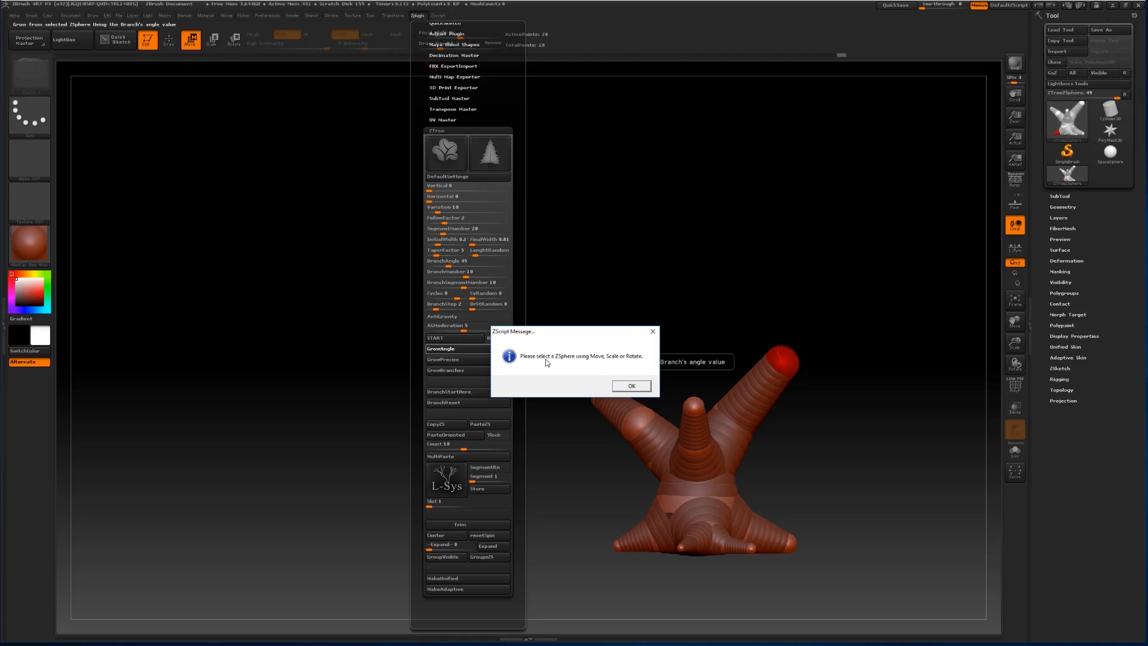
{"action": "left_click", "coordinate": [626, 387]}
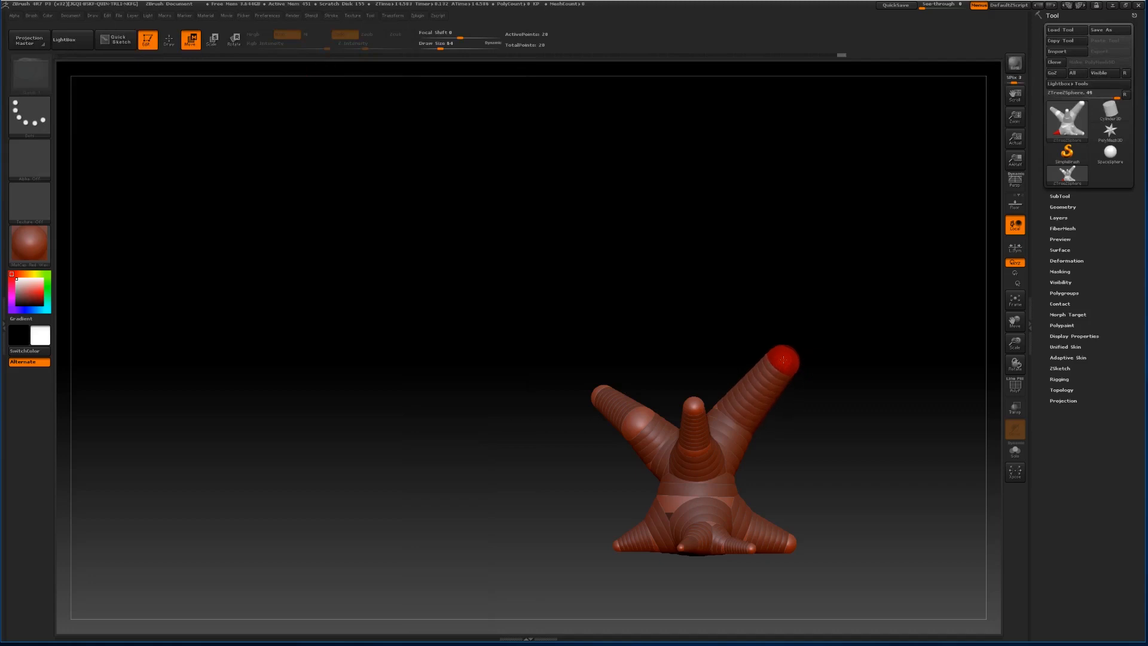
Reselect the tip ZSphere of the longest branch and grow a tapering branch from it with ZTree's GrowAngle.
{"action": "left_click_drag", "start_coordinate": [781, 360], "coordinate": [732, 421]}
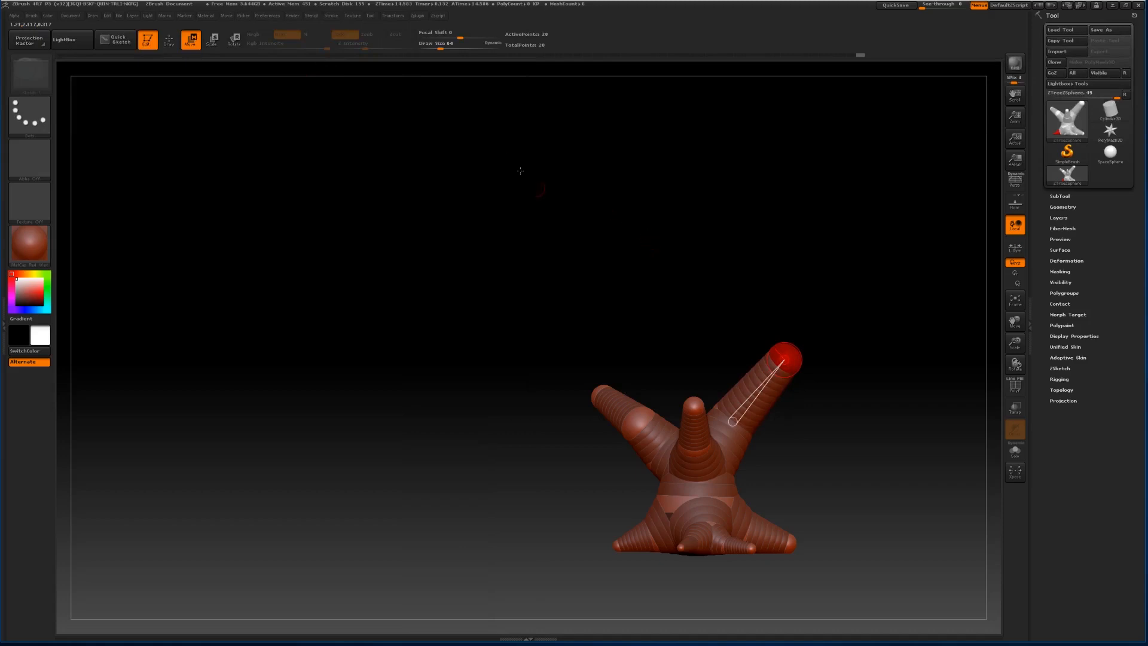
{"action": "left_click", "coordinate": [417, 18]}
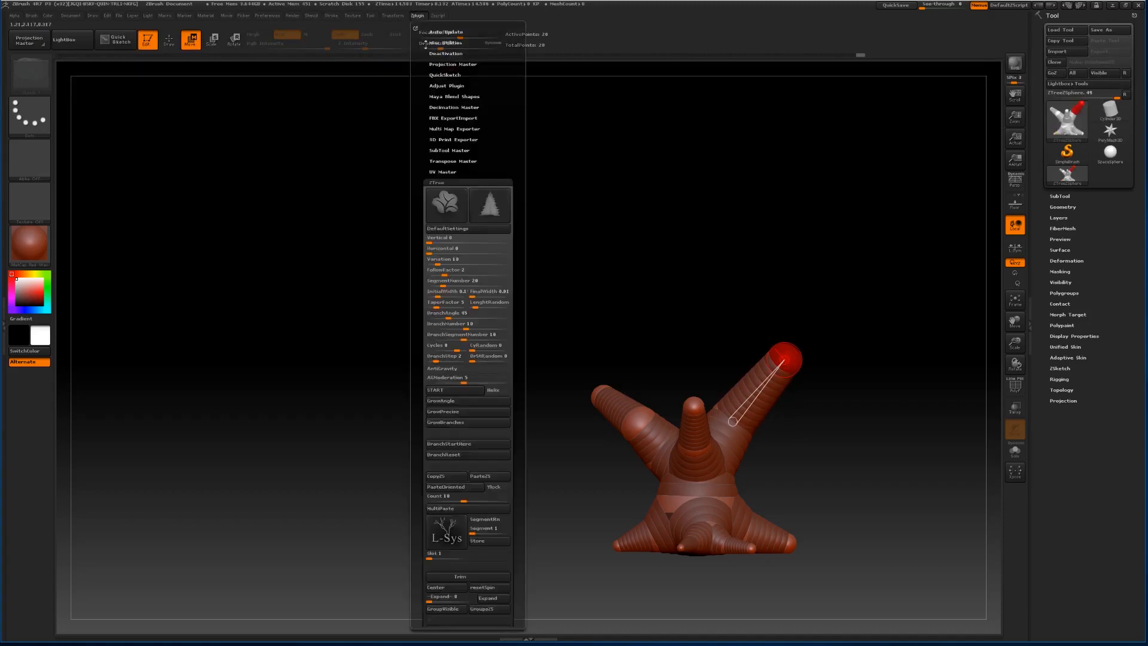
{"action": "left_click", "coordinate": [459, 401]}
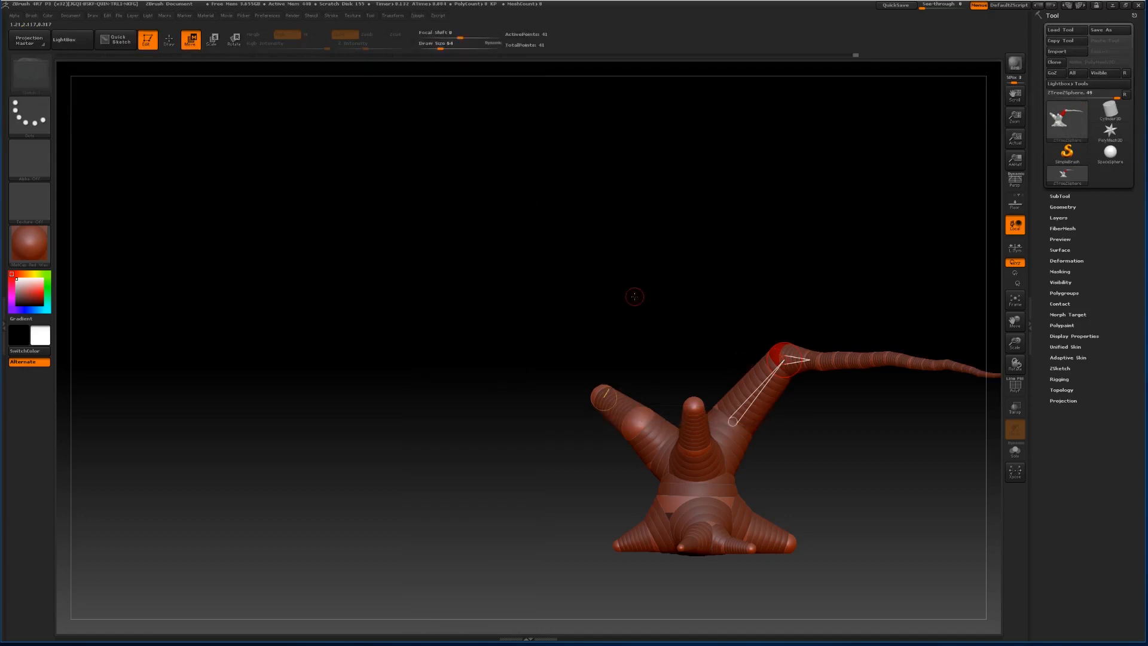
Rotate the grown branch at its base until it stands nearly upright.
{"action": "mouse_move", "coordinate": [1015, 327]}
{"action": "left_mouse_down"}
{"action": "mouse_move", "coordinate": [792, 349]}
{"action": "mouse_move", "coordinate": [780, 321]}
{"action": "mouse_move", "coordinate": [745, 319]}
{"action": "mouse_move", "coordinate": [754, 316]}
{"action": "left_mouse_up"}
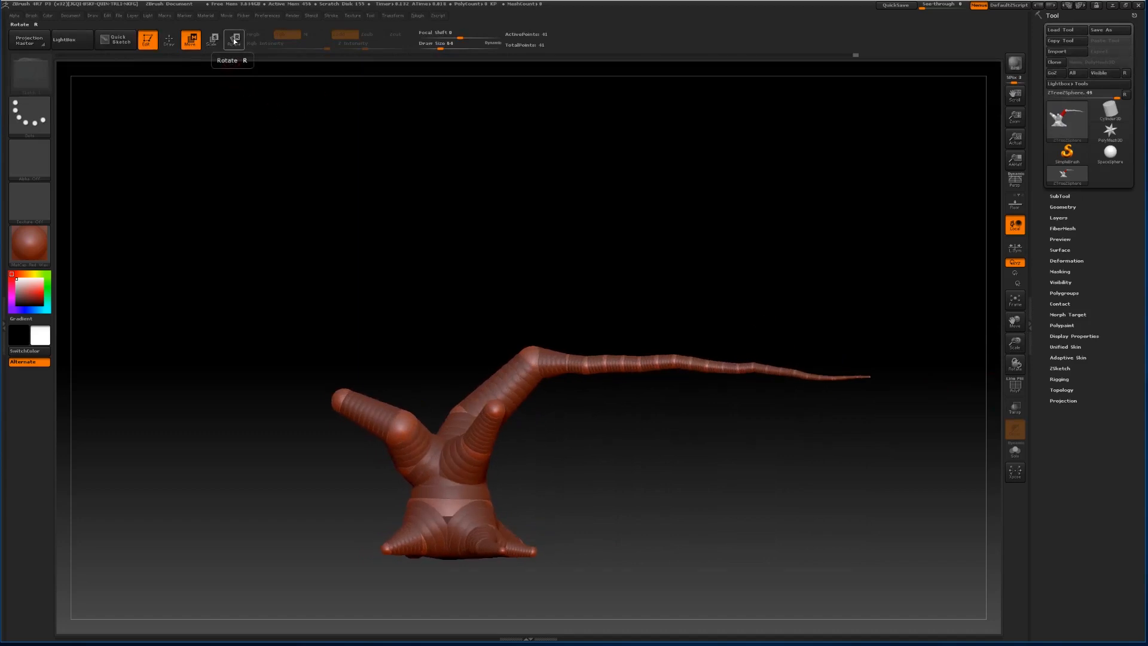
{"action": "left_click", "coordinate": [234, 40]}
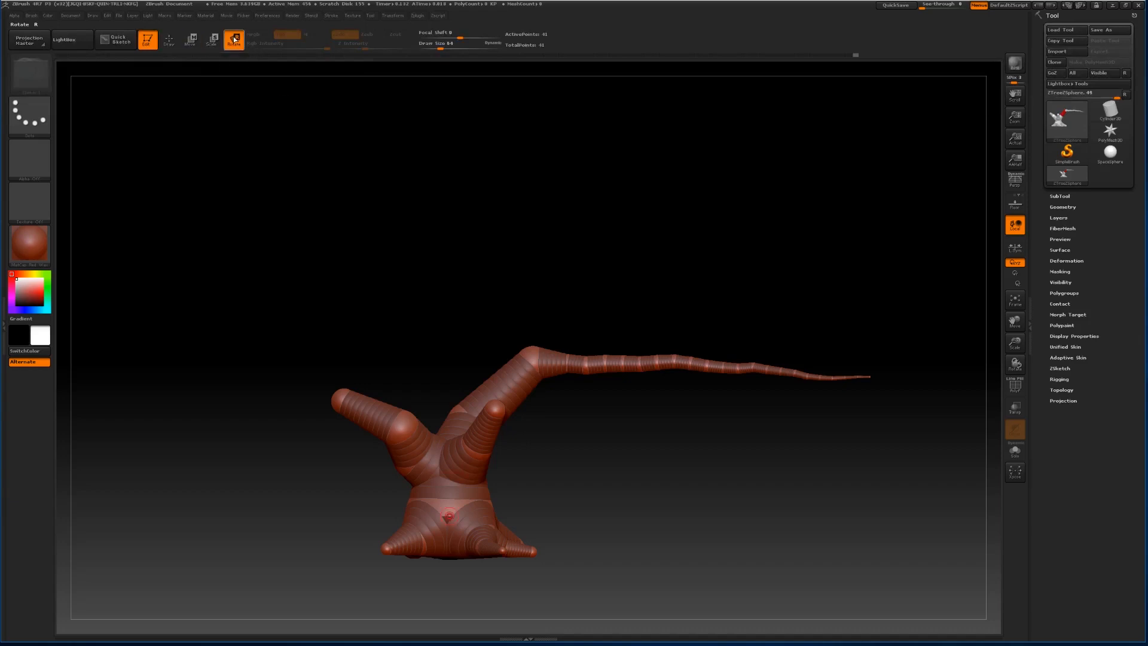
{"action": "left_click_drag", "start_coordinate": [533, 359], "coordinate": [372, 441]}
{"action": "key", "text": "ctrl+z"}
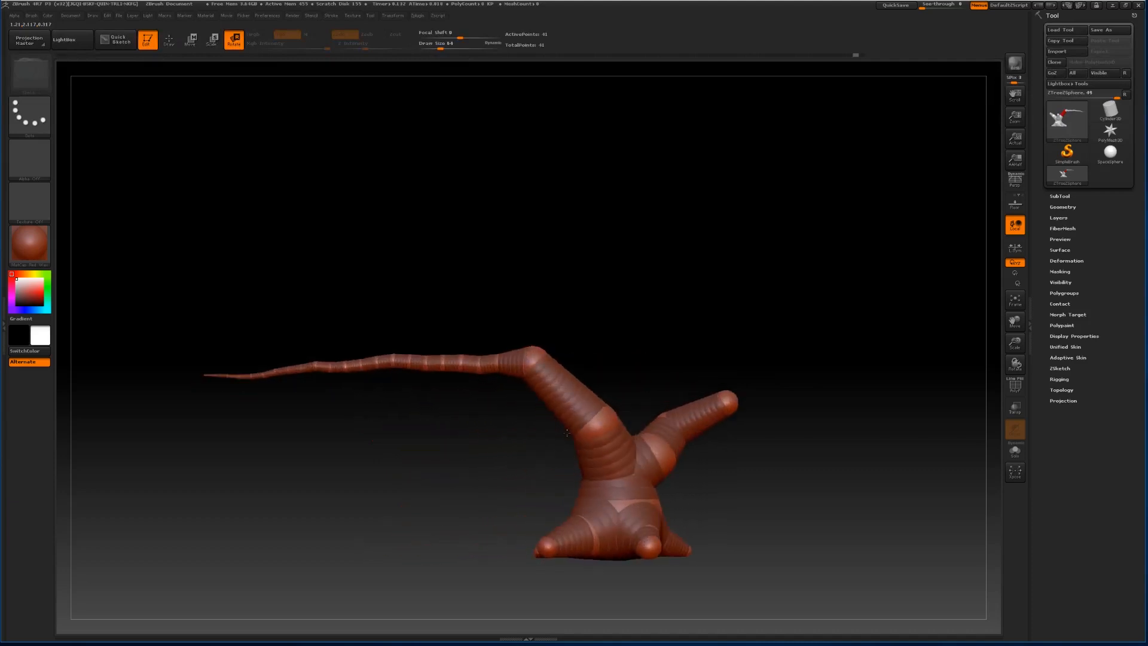
{"action": "left_click_drag", "start_coordinate": [533, 354], "coordinate": [571, 317]}
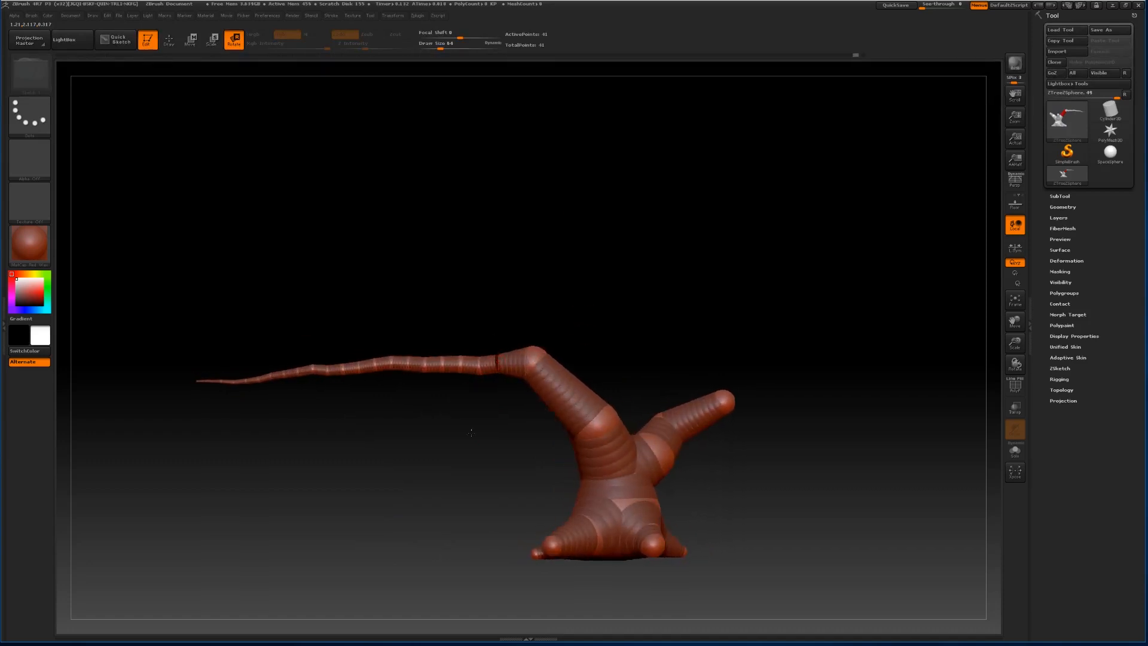
{"action": "left_click_drag", "start_coordinate": [498, 350], "coordinate": [576, 266]}
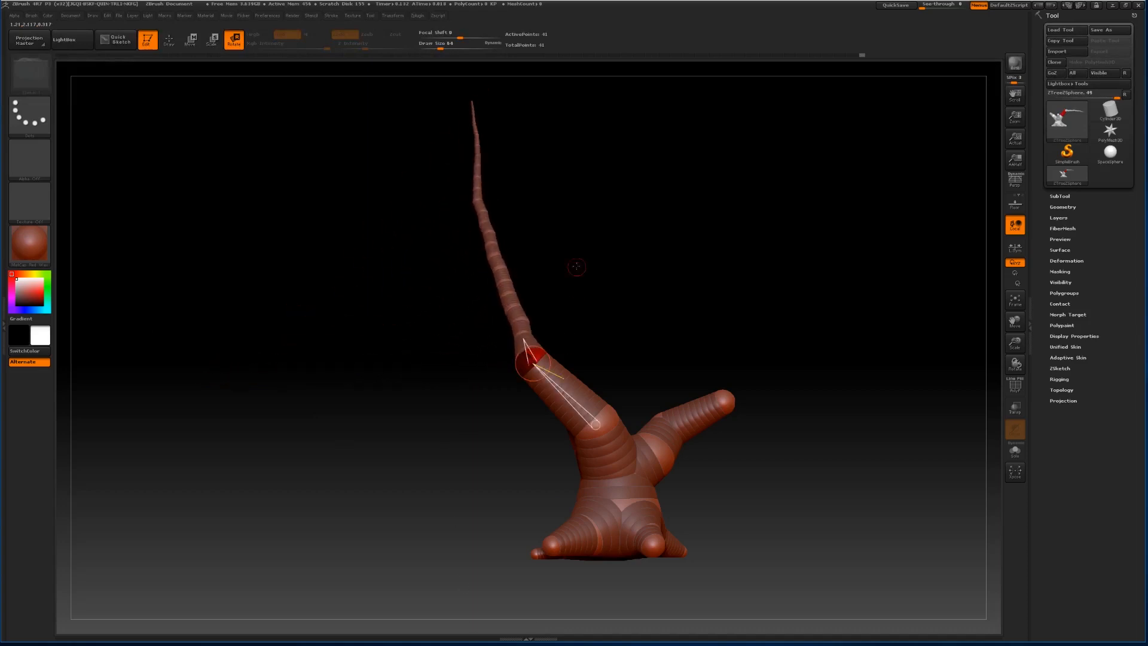
{"action": "left_click_drag", "start_coordinate": [595, 424], "coordinate": [492, 498]}
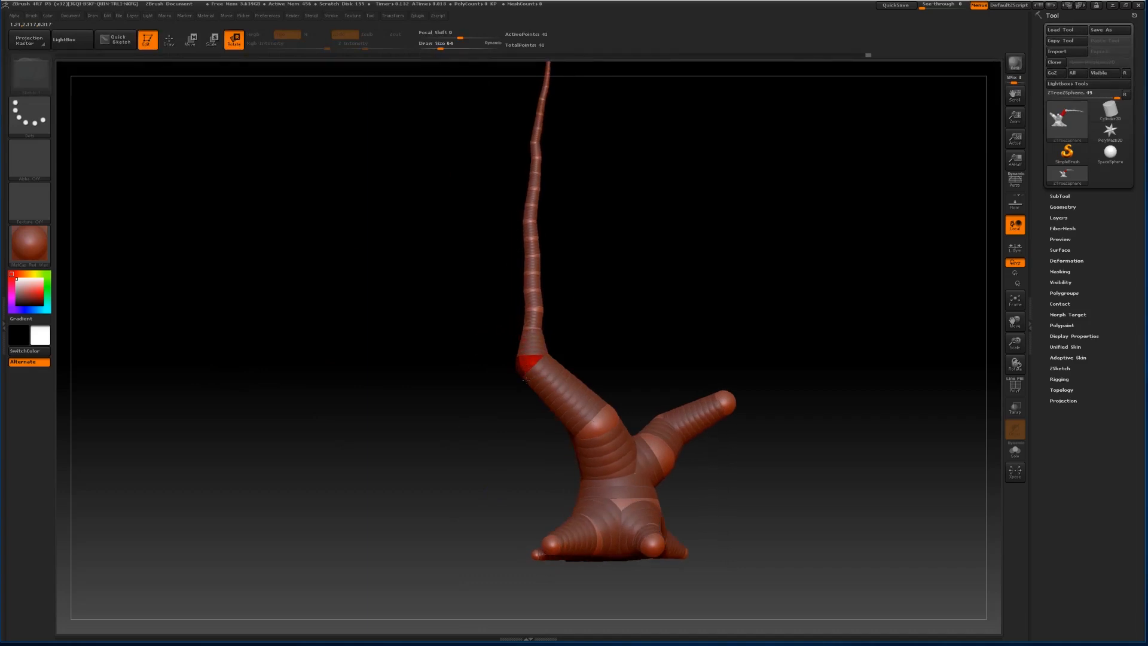
Rotate the grown branch further about its base so it slopes outward and upward from the thick branch.
{"action": "left_click_drag", "start_coordinate": [633, 297], "coordinate": [604, 361]}
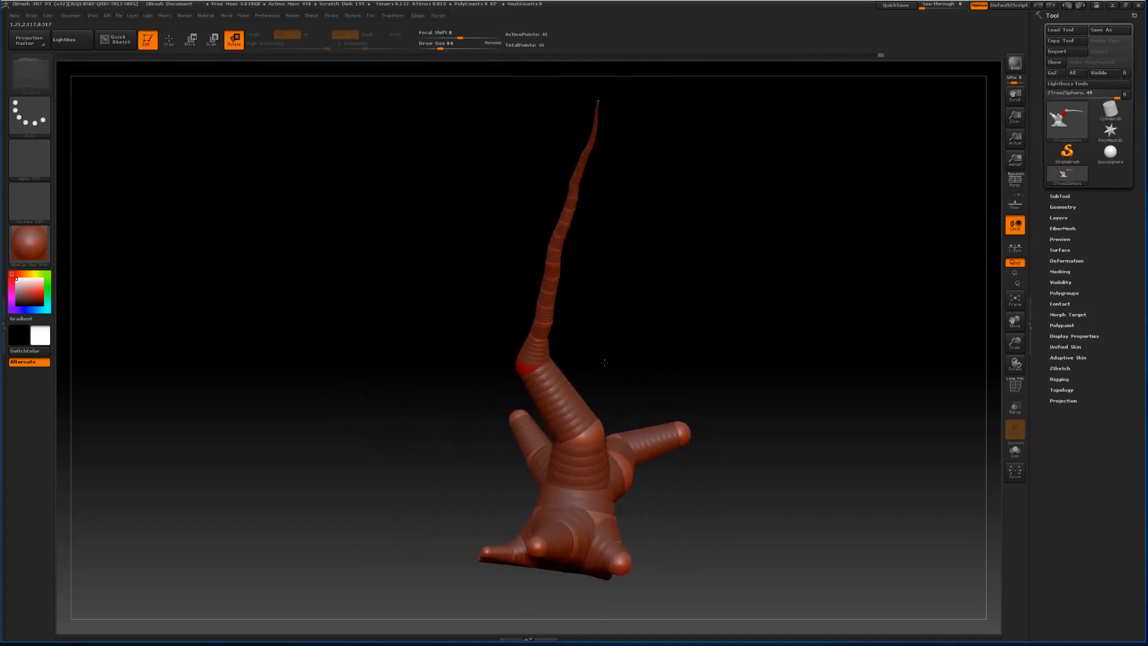
{"action": "left_click_drag", "start_coordinate": [527, 366], "coordinate": [547, 401]}
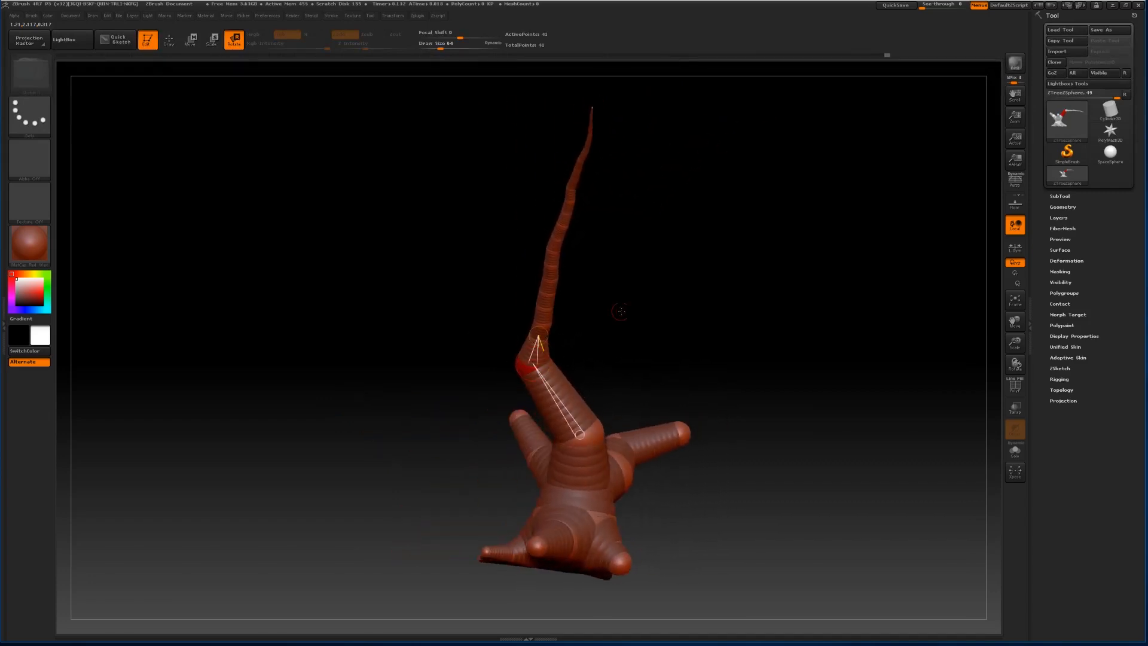
{"action": "left_click_drag", "start_coordinate": [615, 310], "coordinate": [648, 305]}
{"action": "left_click_drag", "start_coordinate": [953, 313], "coordinate": [597, 380]}
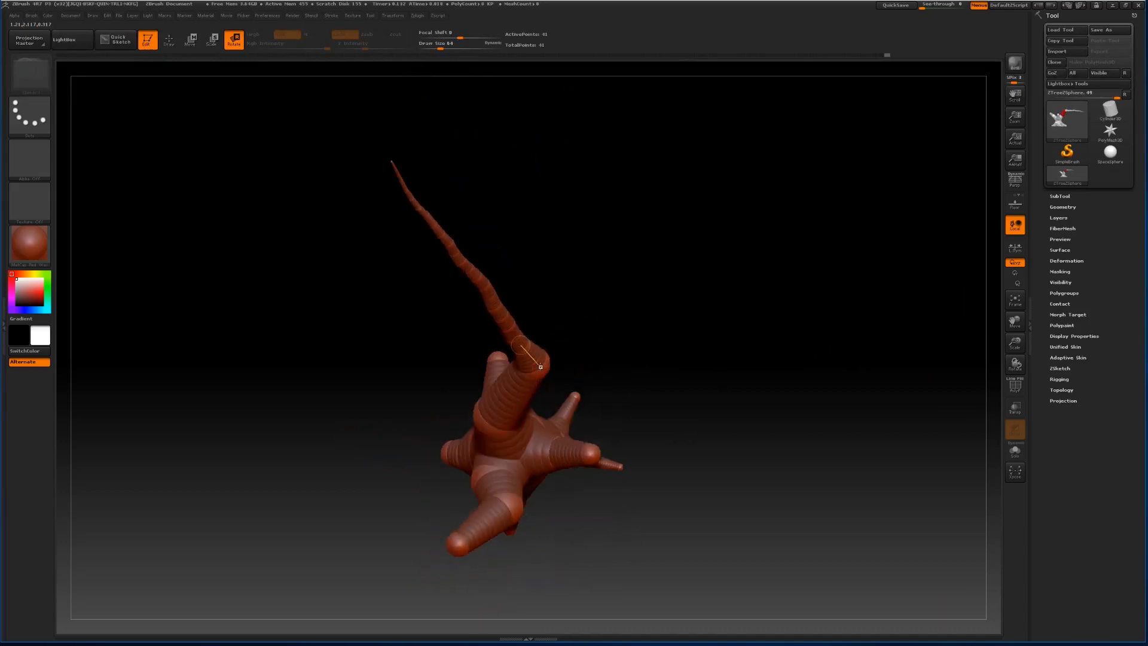
{"action": "left_click_drag", "start_coordinate": [528, 352], "coordinate": [705, 352]}
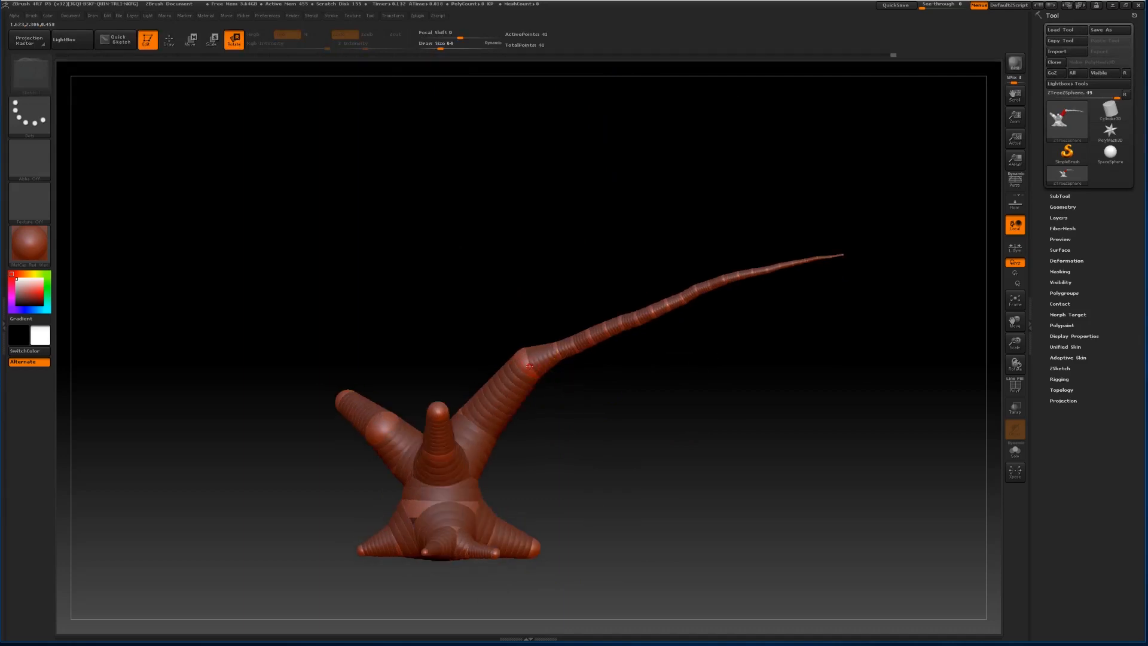
{"action": "left_click_drag", "start_coordinate": [530, 366], "coordinate": [519, 321]}
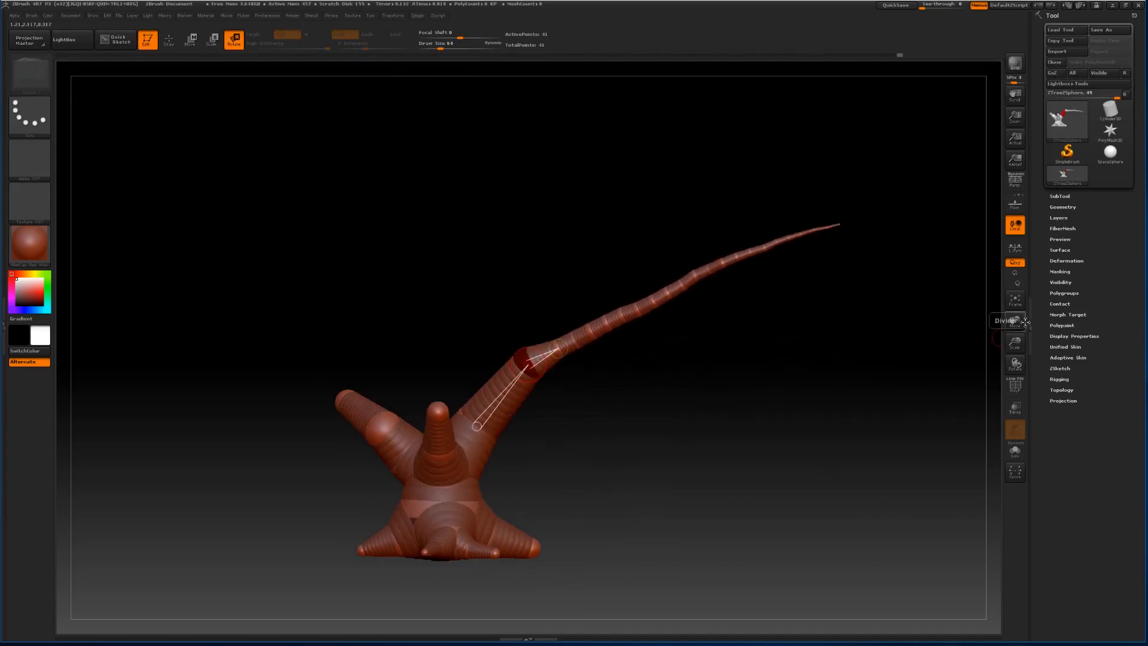
Select the ZSphere at the grown branch's base in Move mode and grow a second branch from it with GrowAngle.
{"action": "left_click_drag", "start_coordinate": [1015, 323], "coordinate": [1061, 317]}
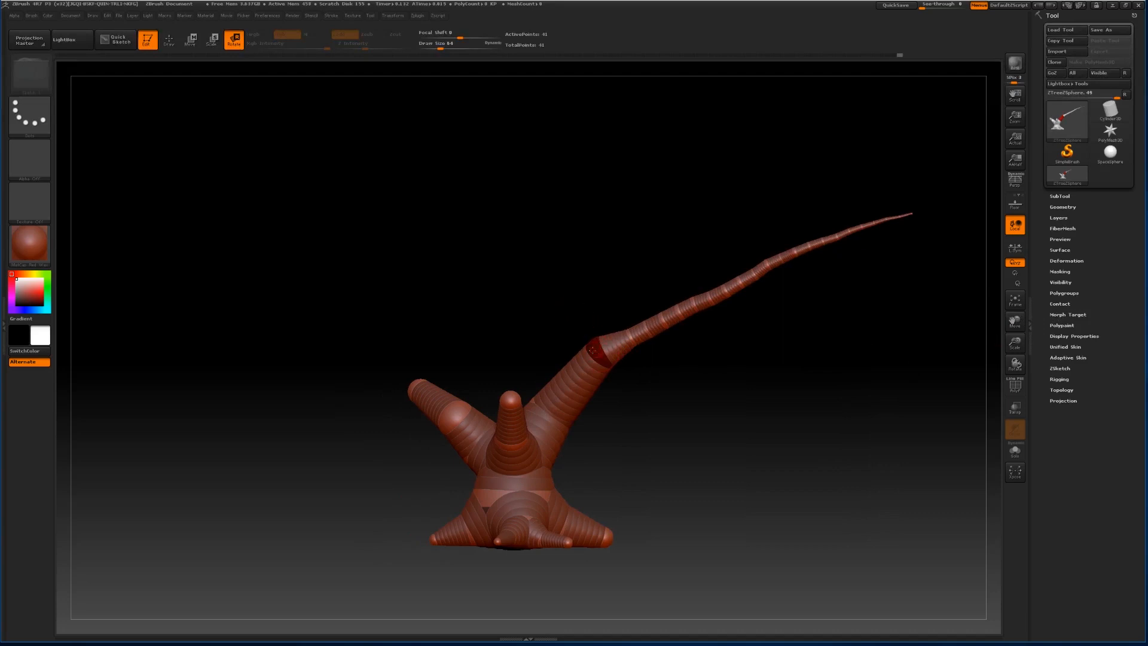
{"action": "key", "text": "w"}
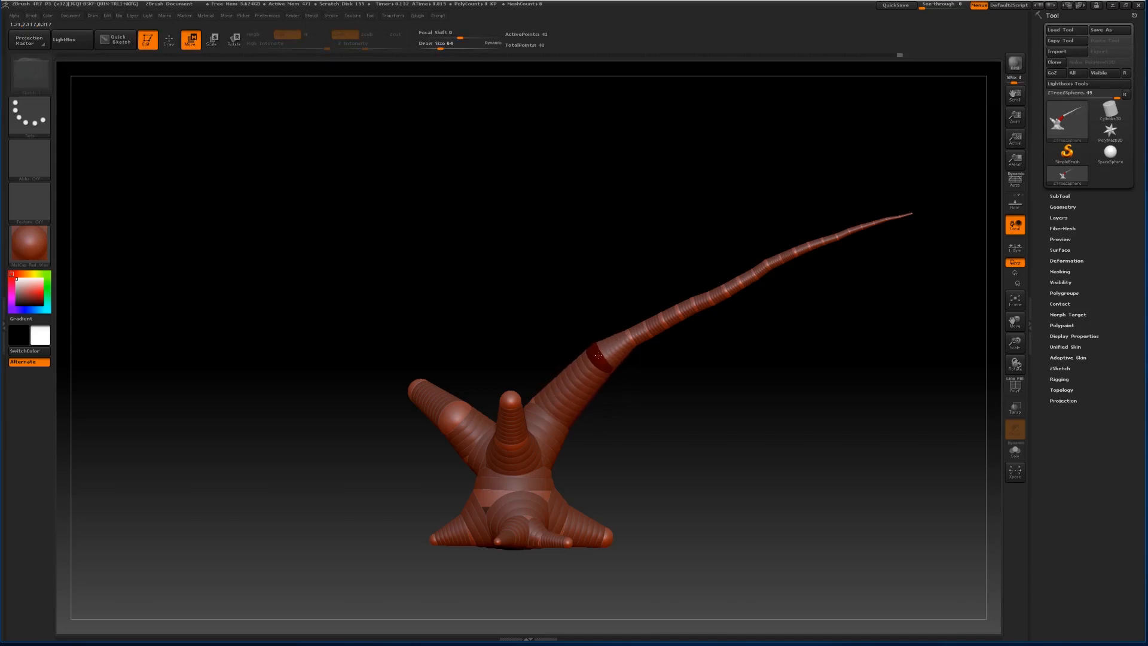
{"action": "left_click_drag", "start_coordinate": [607, 307], "coordinate": [459, 259]}
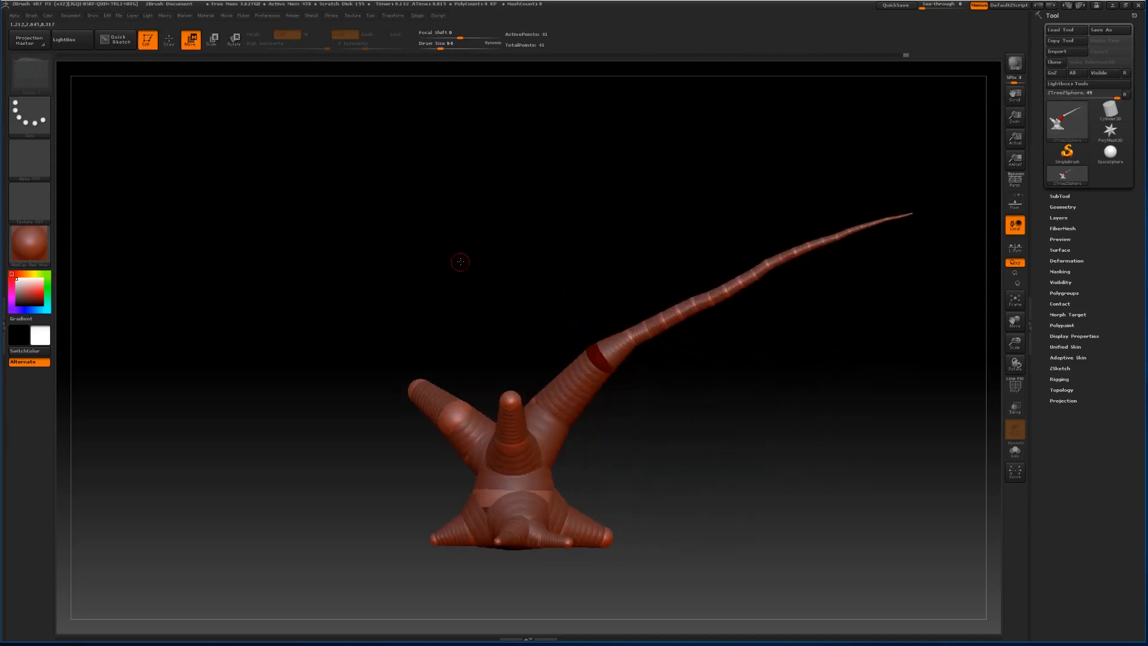
{"action": "left_click", "coordinate": [418, 17]}
{"action": "left_click_drag", "start_coordinate": [1015, 323], "coordinate": [1067, 321]}
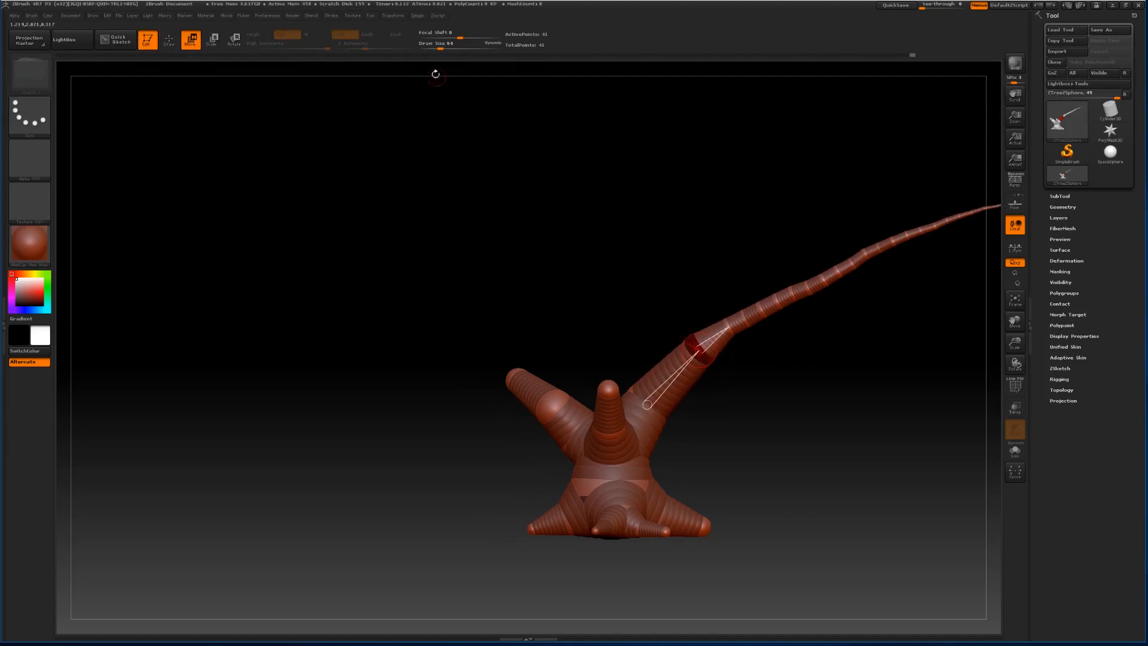
{"action": "left_click", "coordinate": [417, 15]}
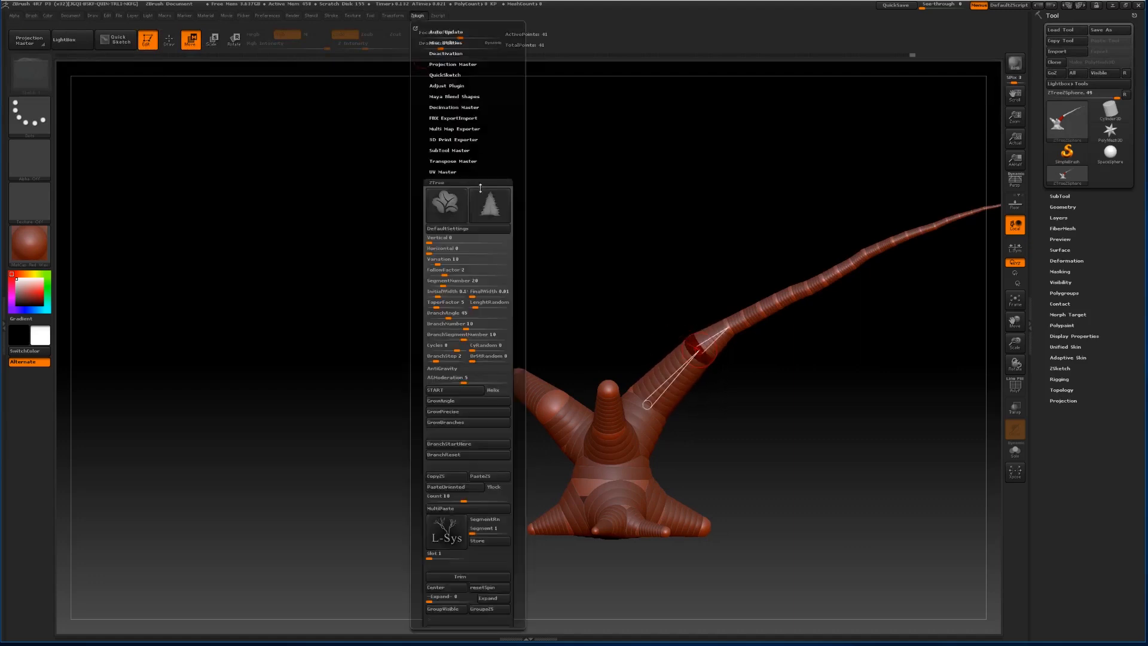
{"action": "left_click", "coordinate": [456, 401]}
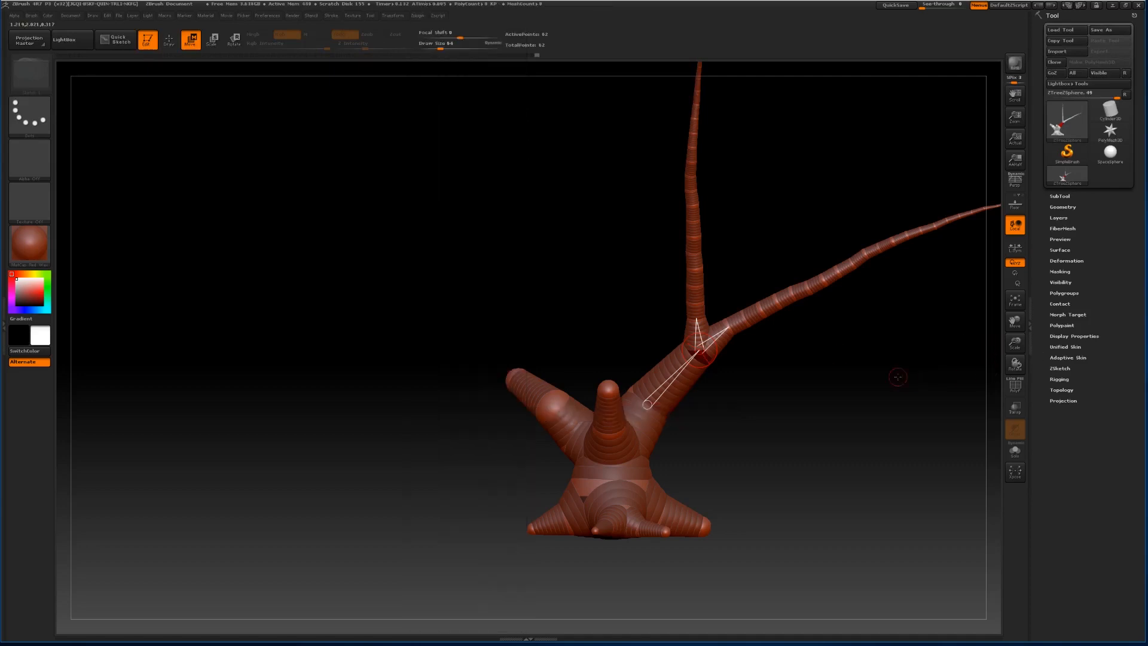
Select a ZSphere near the base of the upright branch and grow side branches along it with ZTree's GrowBranches.
{"action": "left_click_drag", "start_coordinate": [896, 377], "coordinate": [823, 365]}
{"action": "left_click_drag", "start_coordinate": [786, 318], "coordinate": [787, 291]}
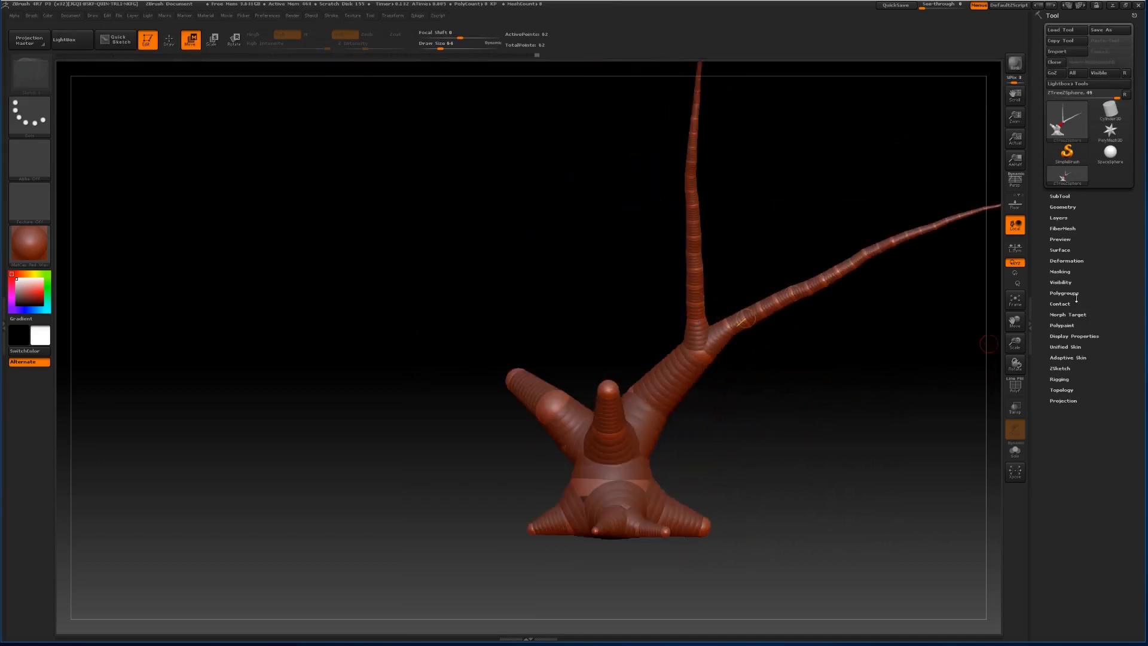
{"action": "left_click_drag", "start_coordinate": [1015, 344], "coordinate": [1014, 320]}
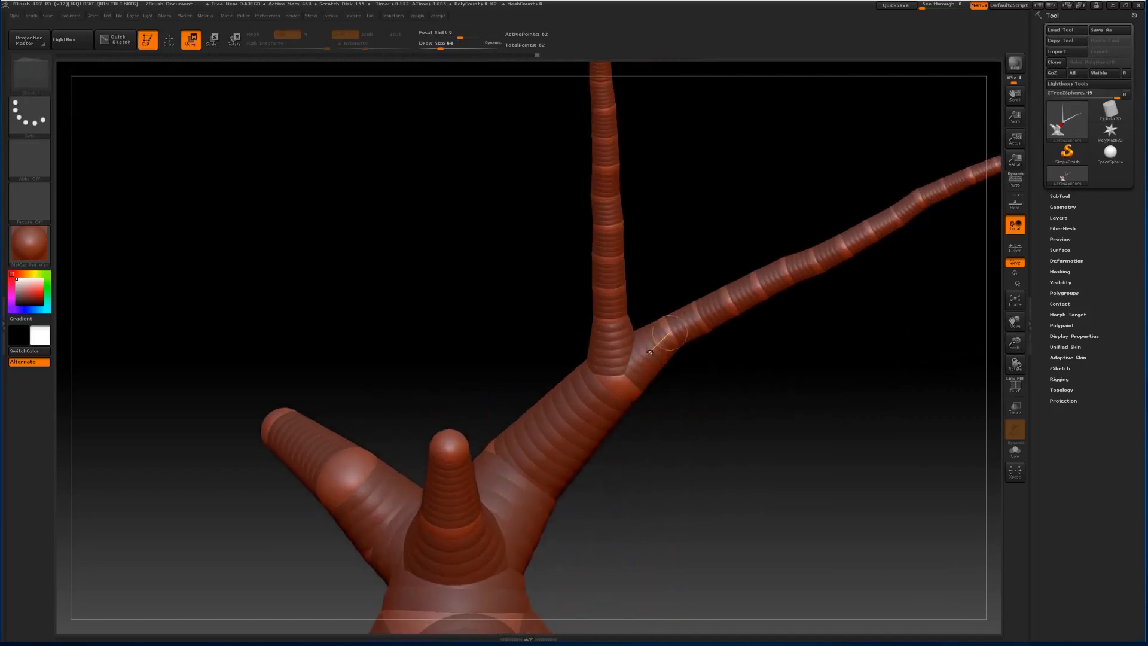
{"action": "left_click", "coordinate": [600, 321]}
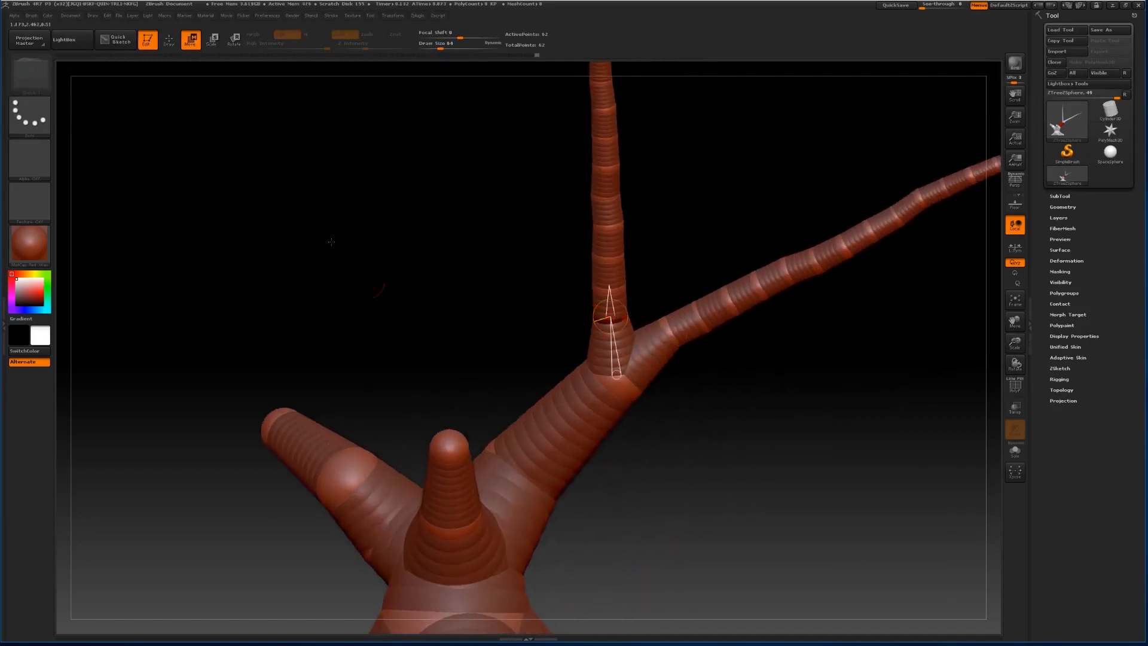
{"action": "left_click_drag", "start_coordinate": [608, 319], "coordinate": [604, 321]}
{"action": "left_click_drag", "start_coordinate": [616, 374], "coordinate": [608, 287]}
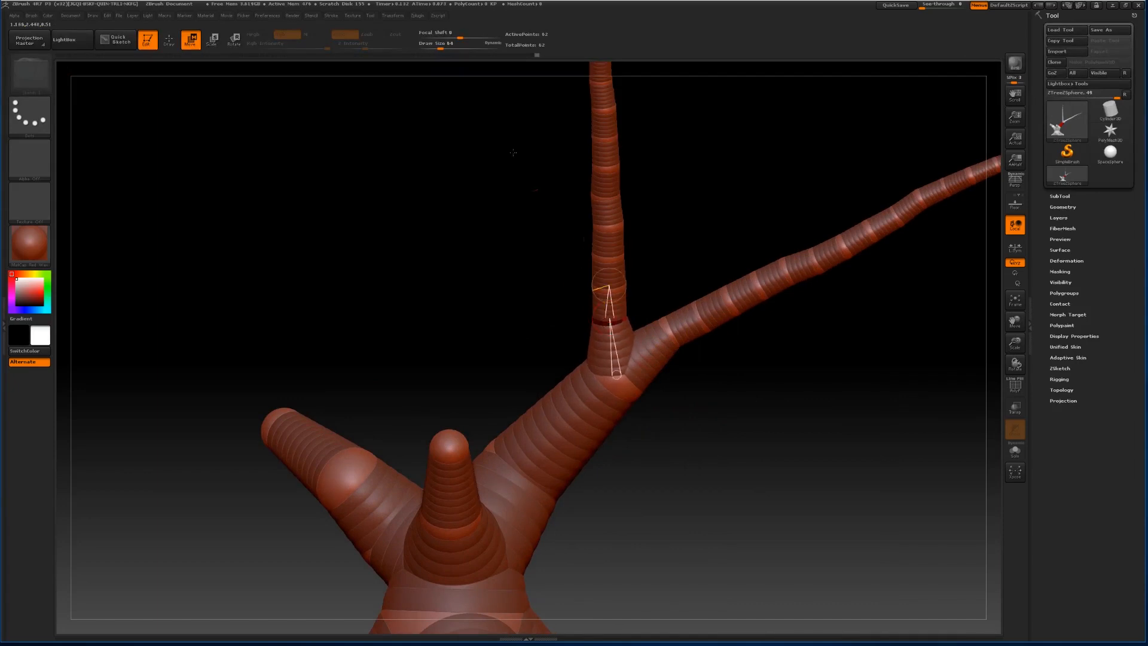
{"action": "left_click", "coordinate": [414, 16]}
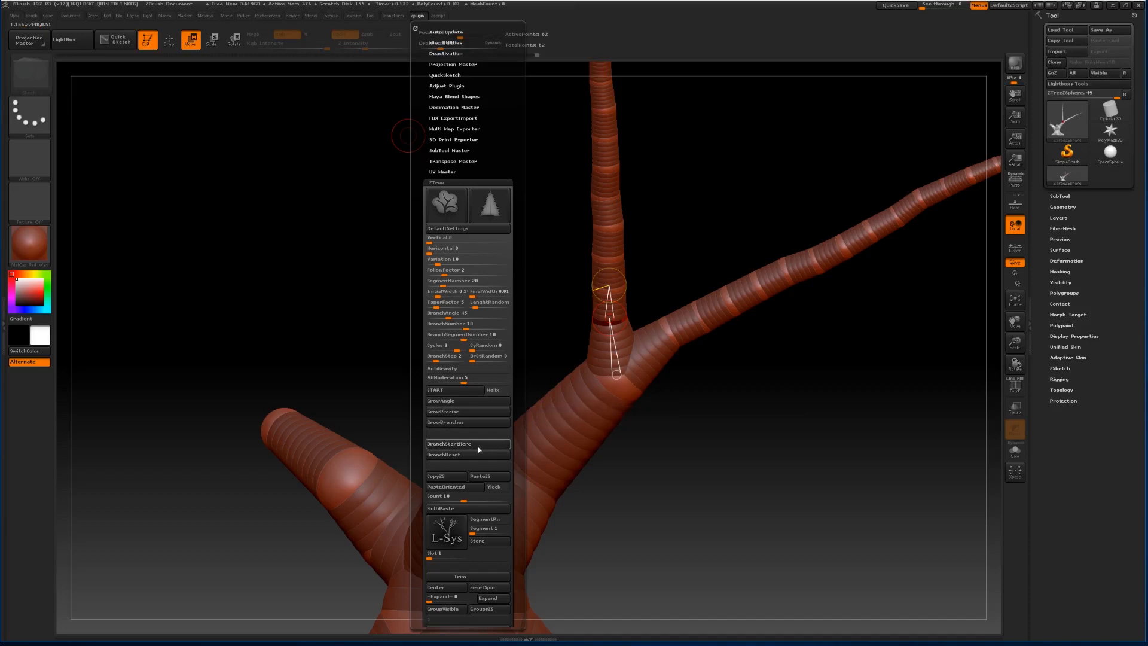
{"action": "left_click", "coordinate": [465, 423]}
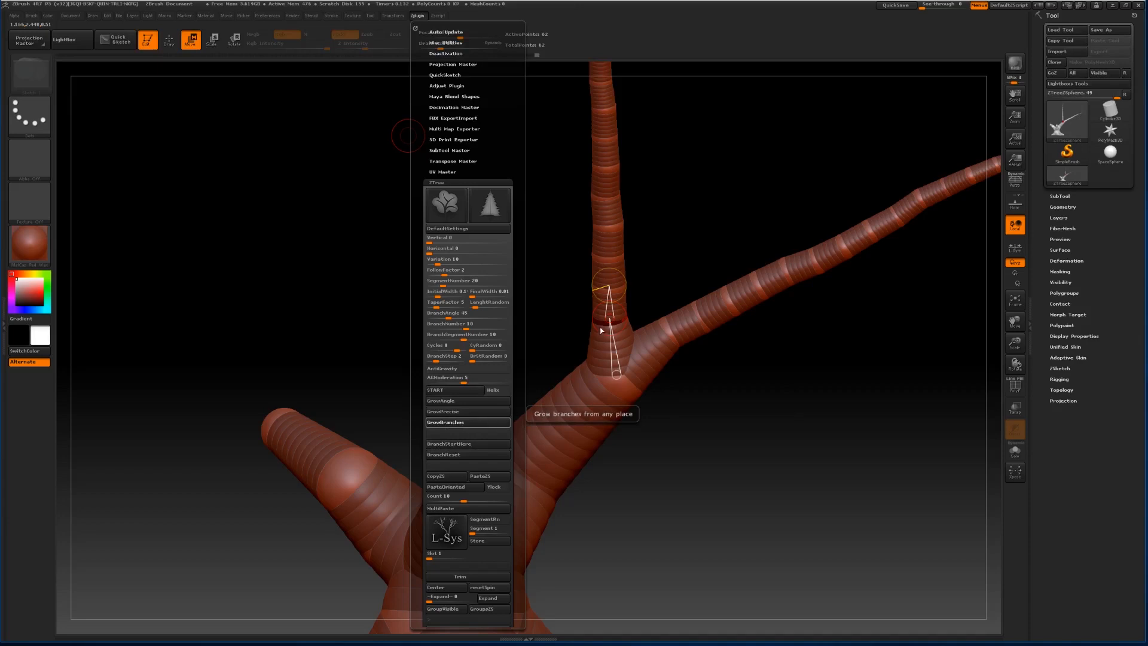
{"action": "left_click", "coordinate": [628, 283]}
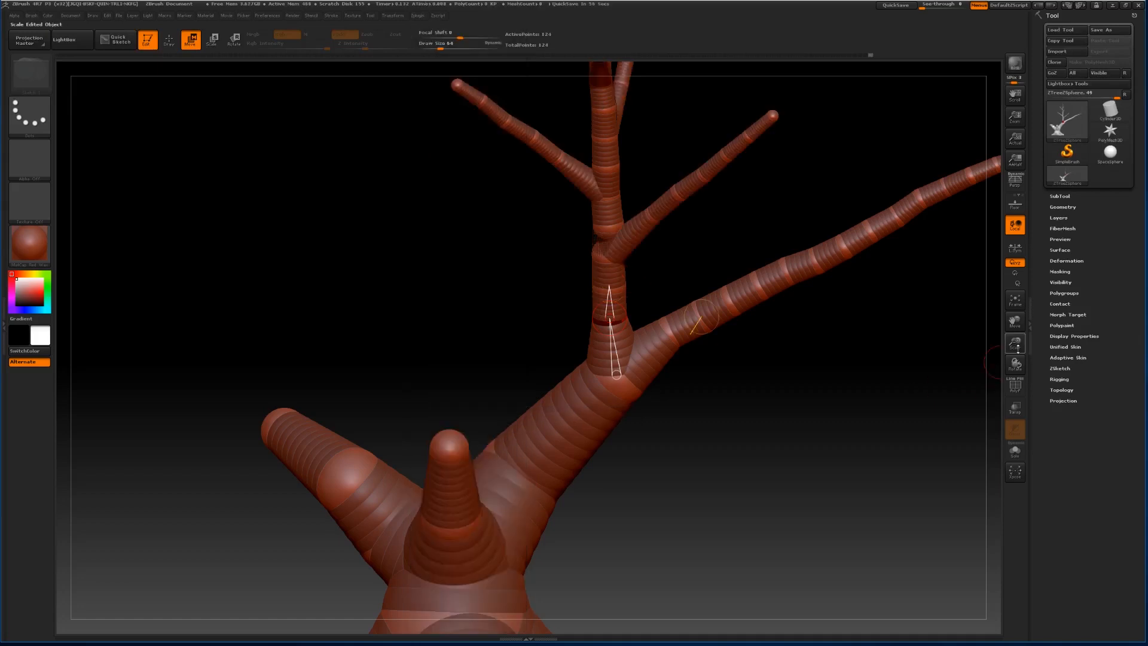
Examine the new side branches and ZTree's width, taper, branch angle, branch number, cycle and branch step settings.
{"action": "left_click_drag", "start_coordinate": [1014, 342], "coordinate": [1007, 302]}
{"action": "mouse_move", "coordinate": [909, 349]}
{"action": "left_mouse_down"}
{"action": "mouse_move", "coordinate": [741, 363]}
{"action": "mouse_move", "coordinate": [897, 348]}
{"action": "left_mouse_up"}
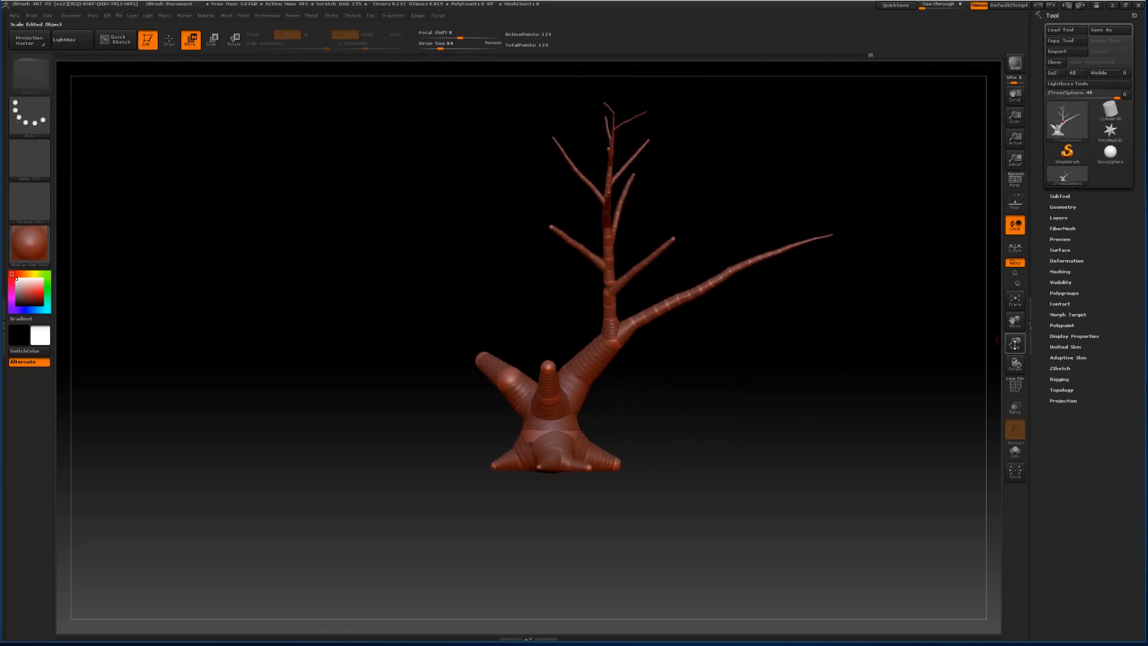
{"action": "left_click_drag", "start_coordinate": [1012, 343], "coordinate": [1012, 369]}
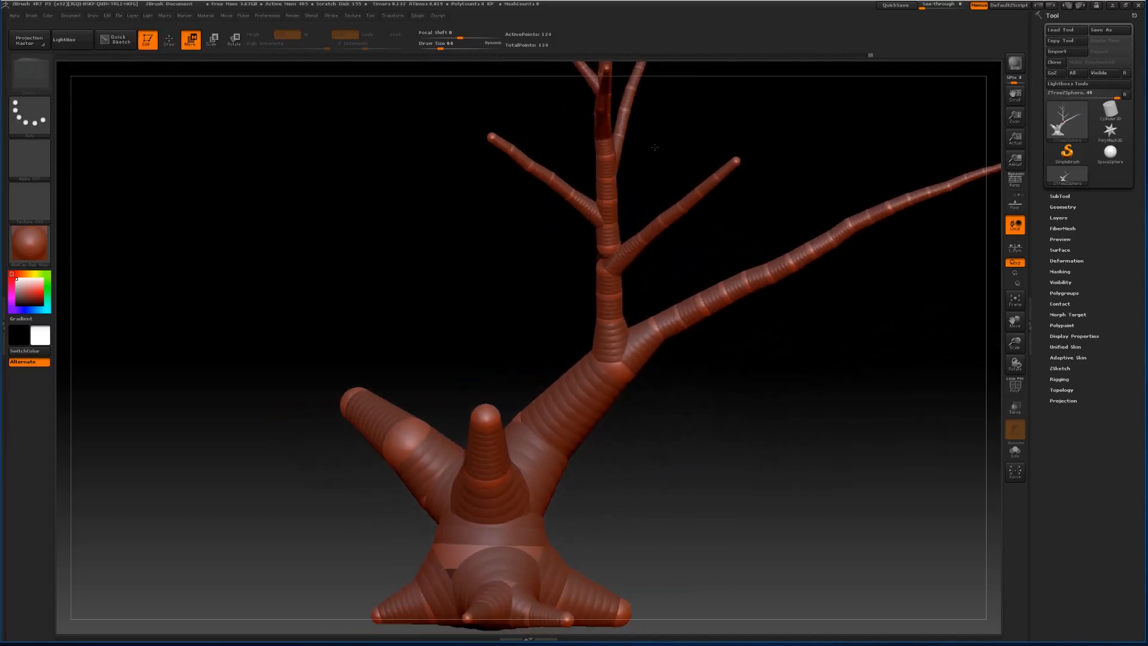
{"action": "left_click", "coordinate": [421, 18]}
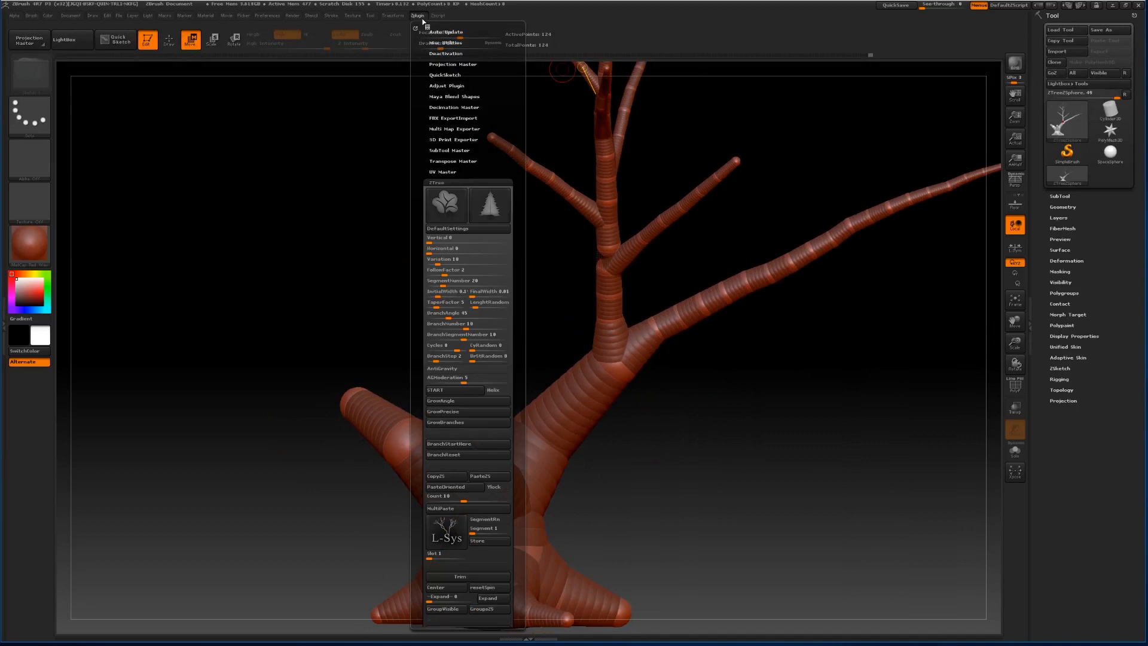
{"action": "left_click", "coordinate": [437, 293]}
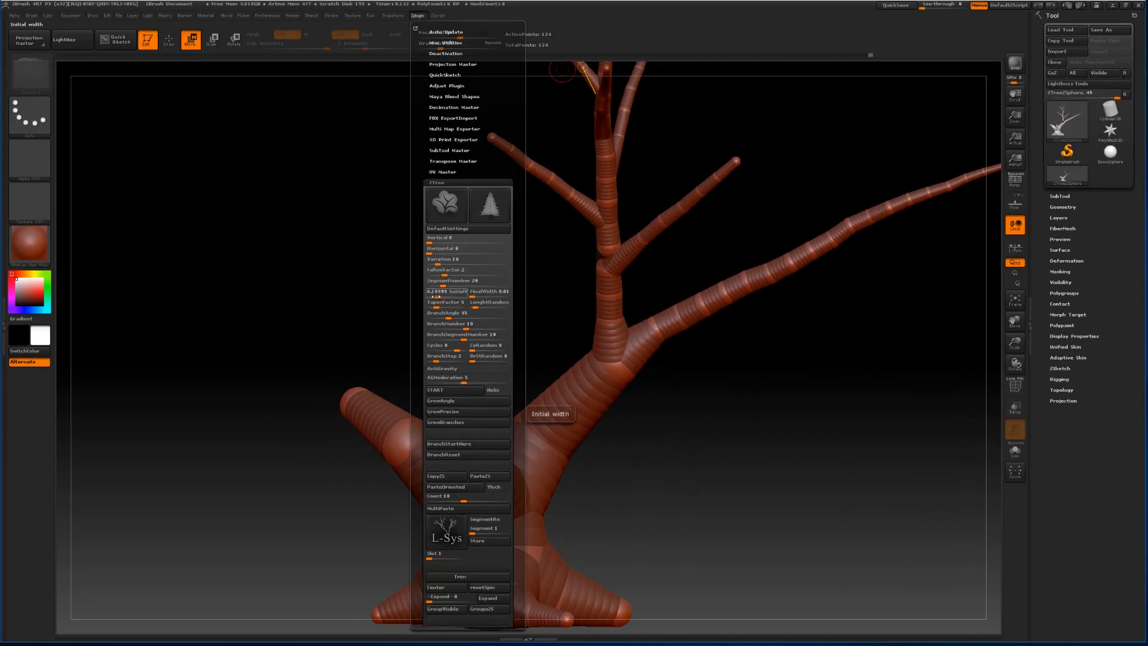
{"action": "left_click", "coordinate": [481, 292]}
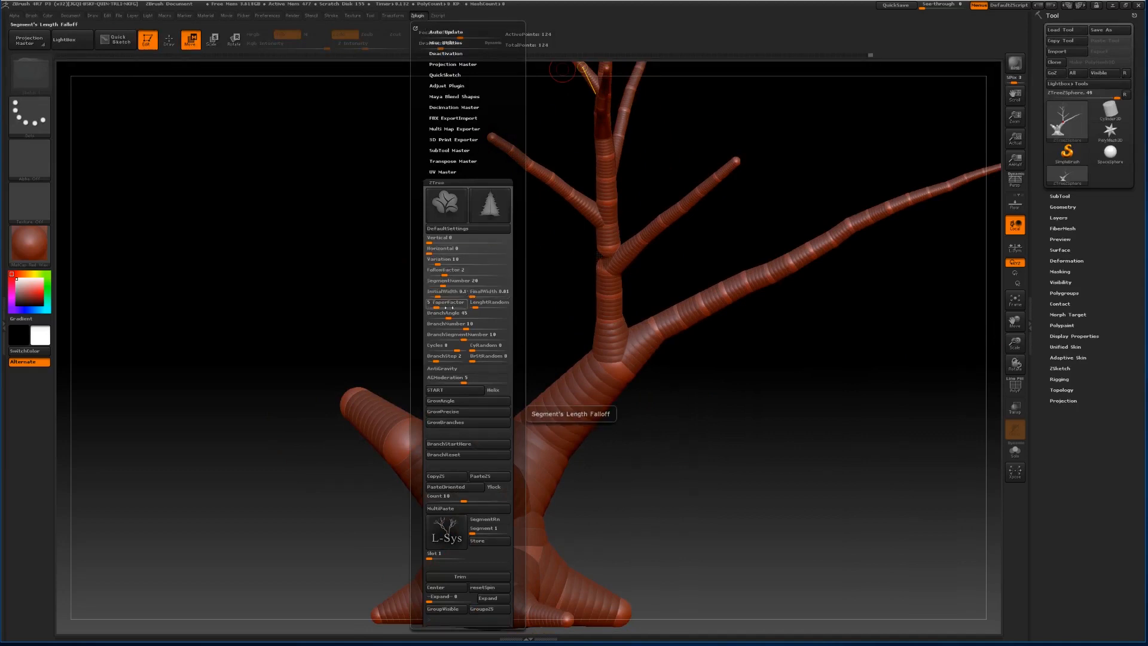
{"action": "left_click", "coordinate": [447, 314]}
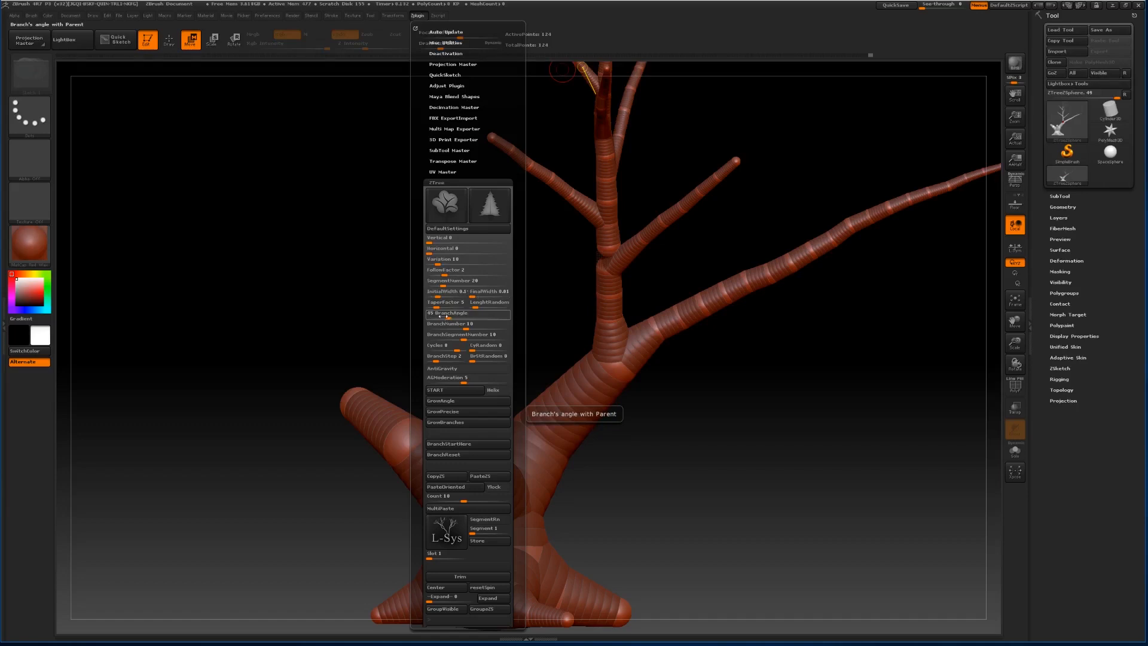
{"action": "key", "text": "Return"}
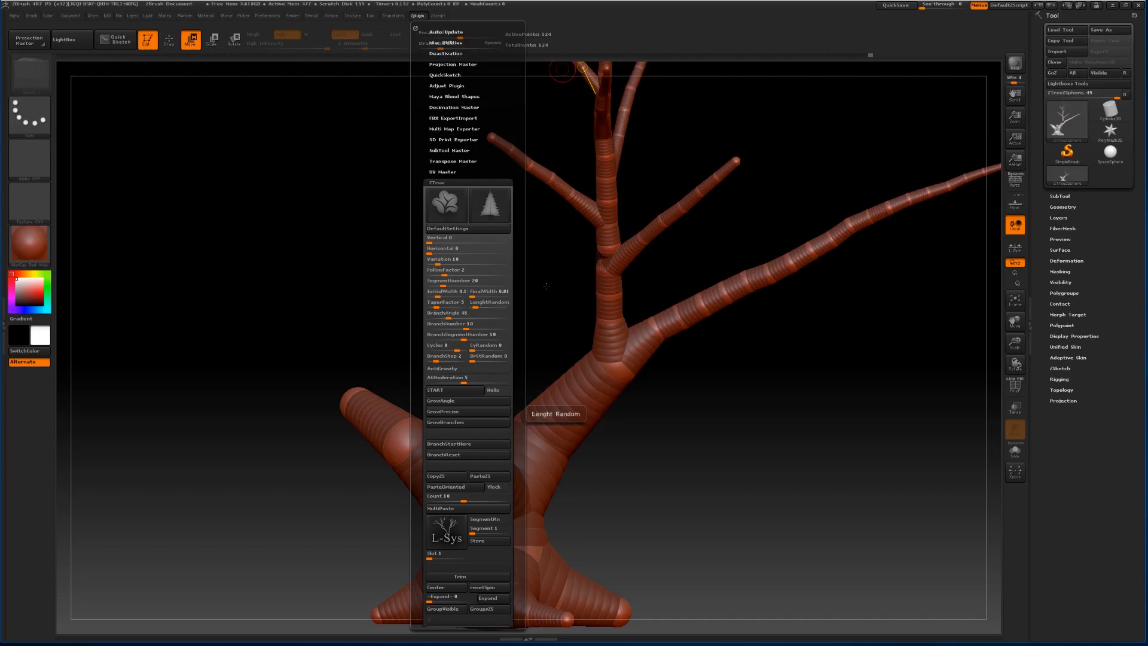
{"action": "left_click", "coordinate": [417, 16]}
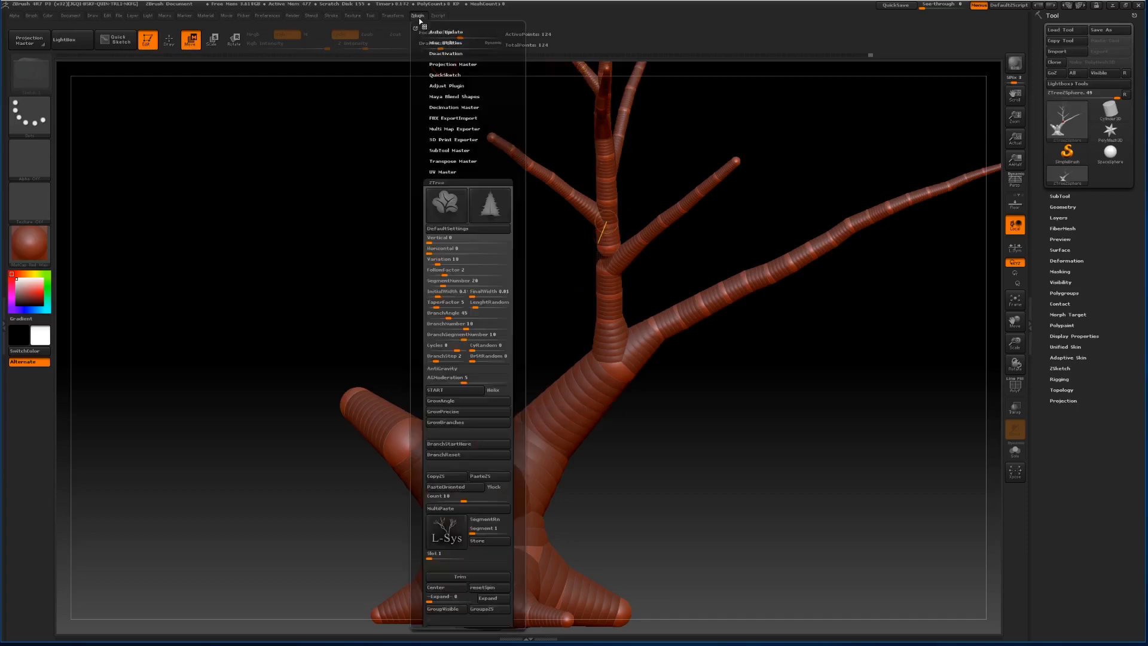
{"action": "left_click", "coordinate": [445, 323]}
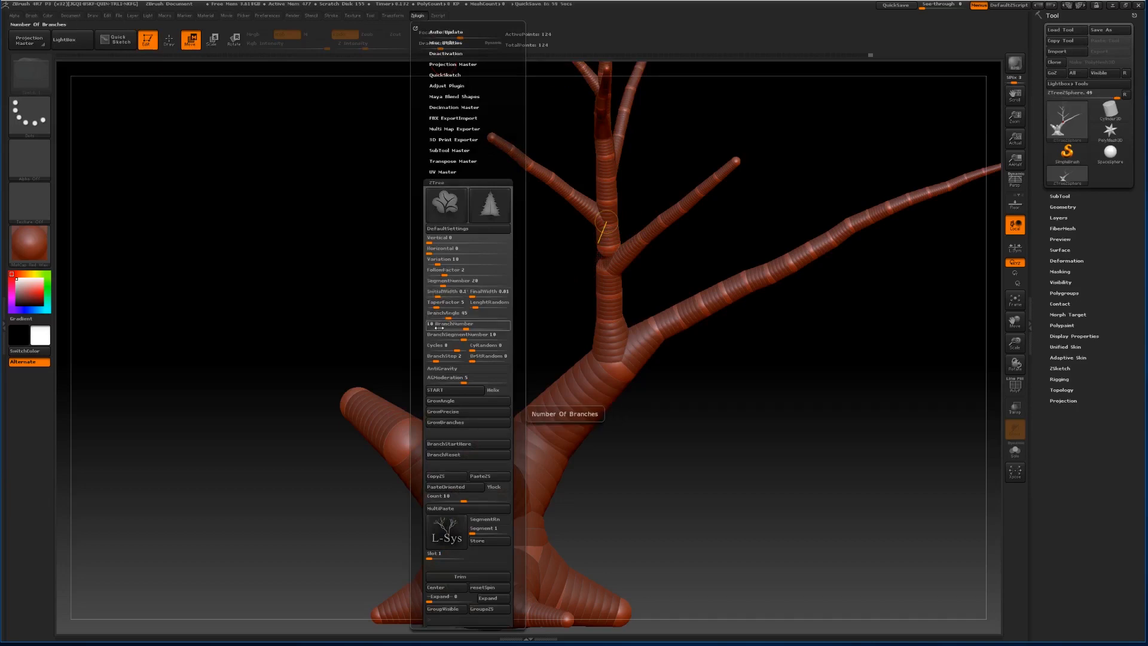
{"action": "left_click", "coordinate": [437, 345]}
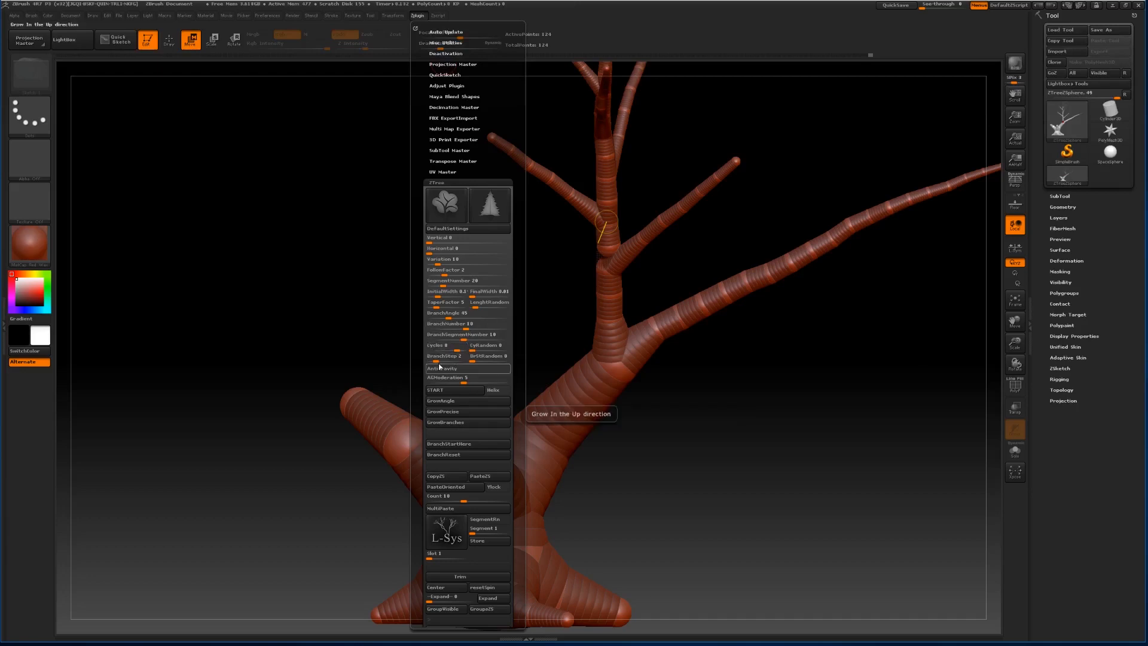
{"action": "left_click", "coordinate": [436, 357]}
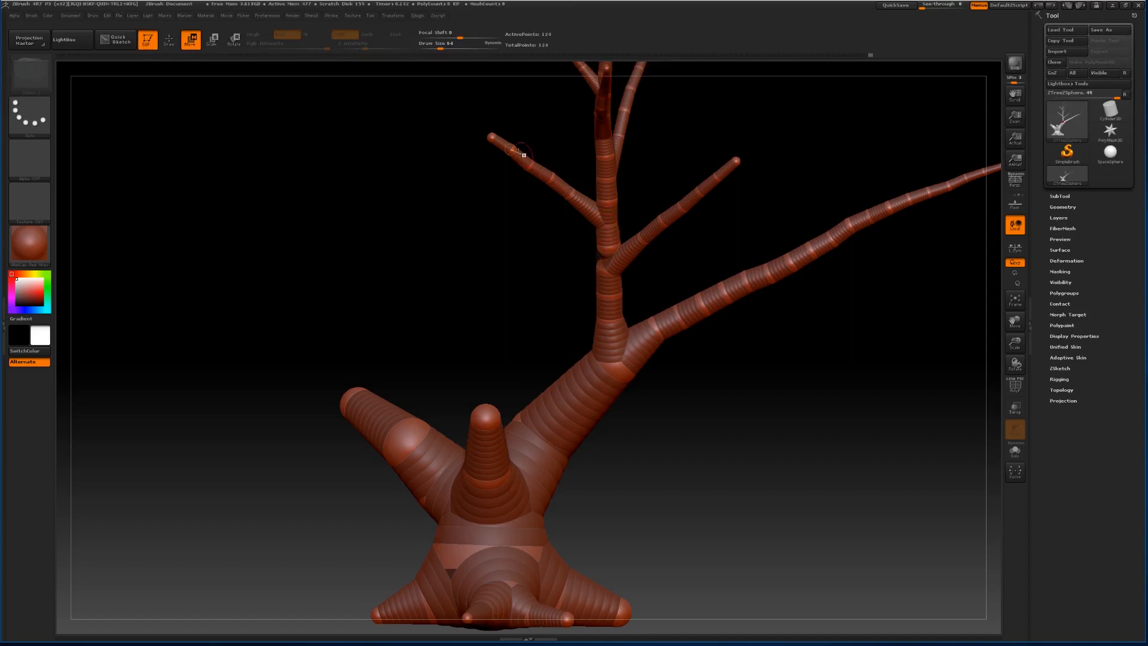
Set ZTree's BranchStep to 3 and BrStRandom to 1 to vary the spacing between side branches.
{"action": "left_click_drag", "start_coordinate": [653, 177], "coordinate": [559, 183]}
{"action": "left_click_drag", "start_coordinate": [625, 156], "coordinate": [602, 119]}
{"action": "left_click", "coordinate": [417, 16]}
{"action": "left_click", "coordinate": [417, 16]}
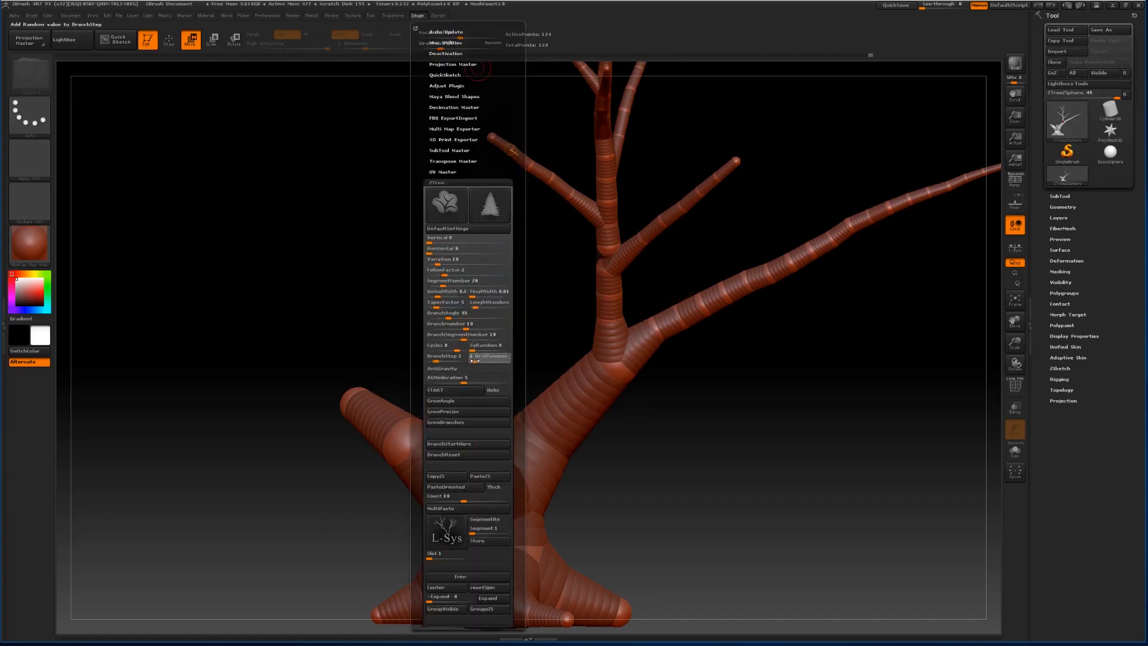
{"action": "left_click", "coordinate": [439, 360]}
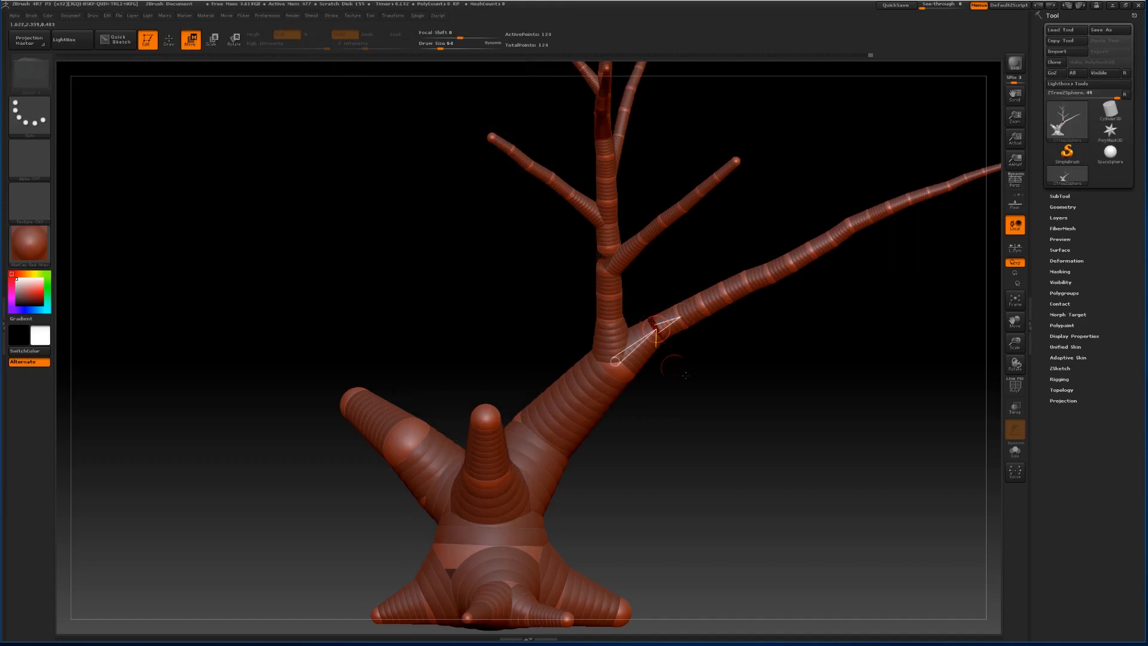
Select the ZSphere near the base of the sloping branch and grow side branches along it with GrowBranches.
{"action": "left_click_drag", "start_coordinate": [1014, 321], "coordinate": [905, 335]}
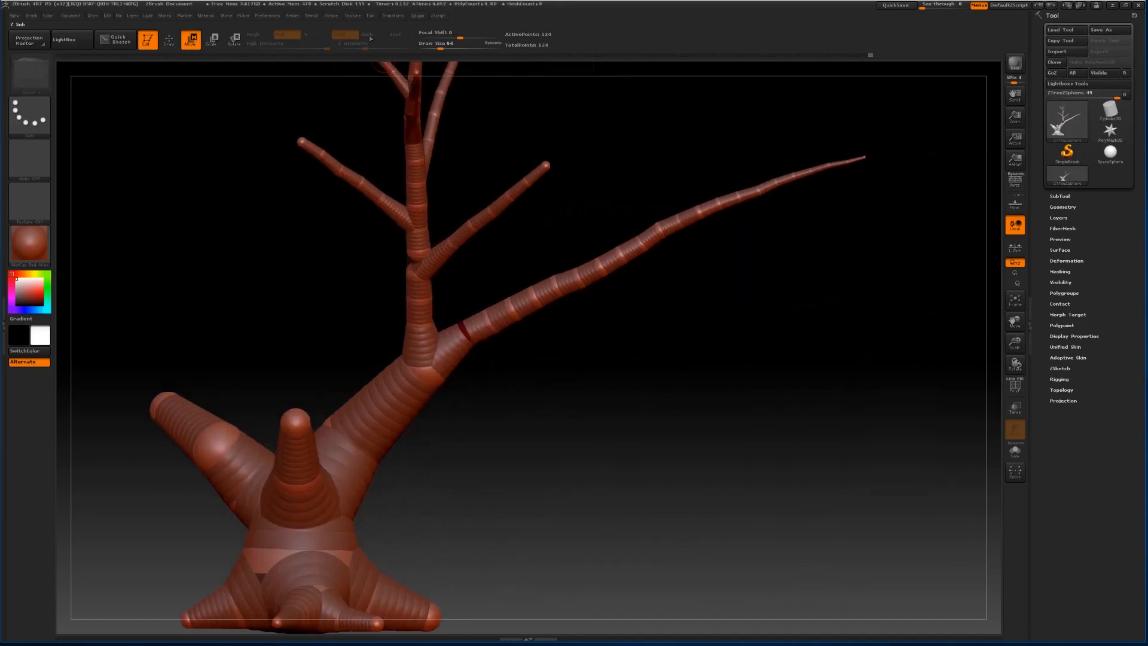
{"action": "left_click", "coordinate": [417, 16]}
{"action": "left_click_drag", "start_coordinate": [1014, 321], "coordinate": [1105, 328]}
{"action": "left_click_drag", "start_coordinate": [1017, 343], "coordinate": [1044, 343]}
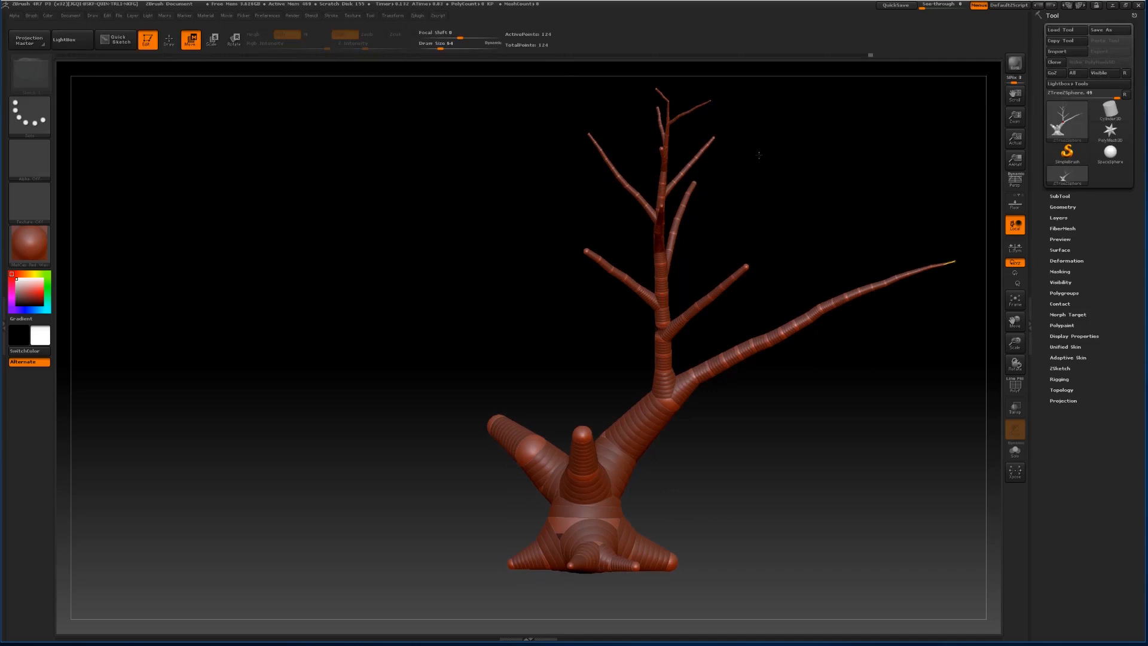
{"action": "left_click", "coordinate": [692, 378]}
{"action": "left_click", "coordinate": [417, 16]}
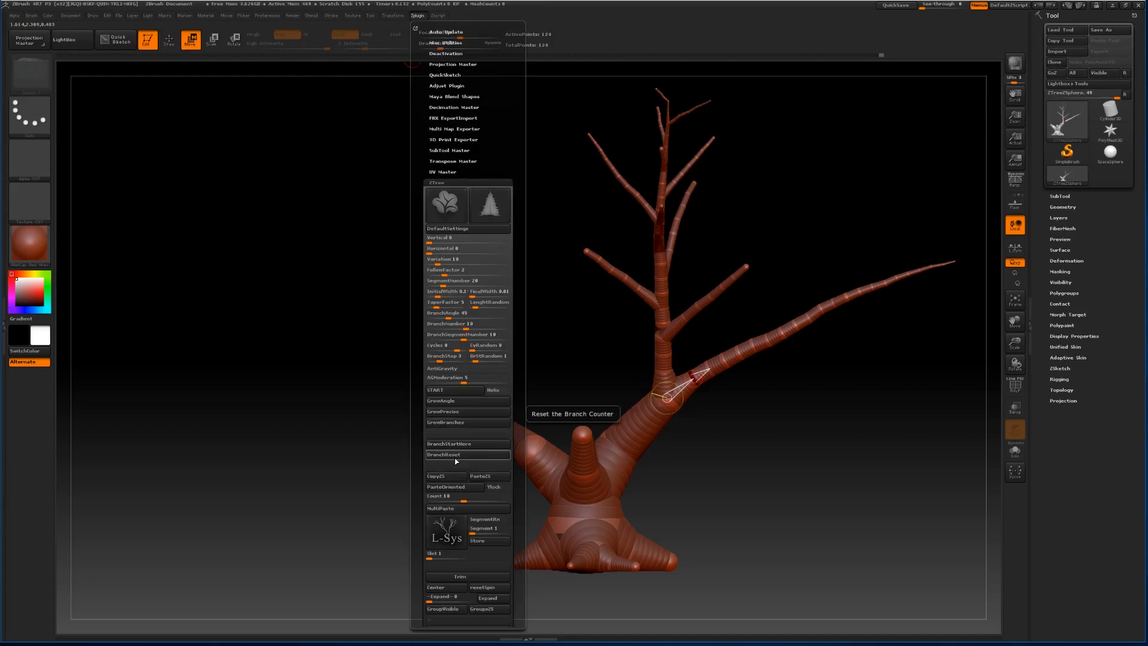
{"action": "left_click", "coordinate": [461, 427]}
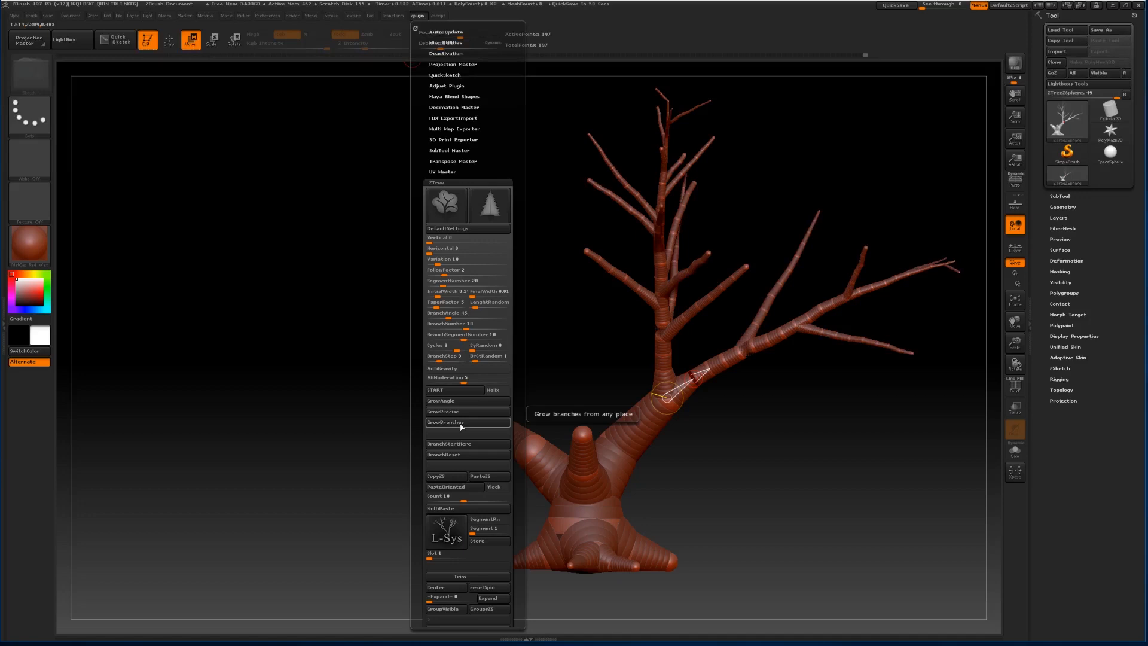
Preview the tree's adaptive skin, inspect the branching from both sides, and return to the ZSphere display.
{"action": "left_click_drag", "start_coordinate": [771, 431], "coordinate": [675, 441]}
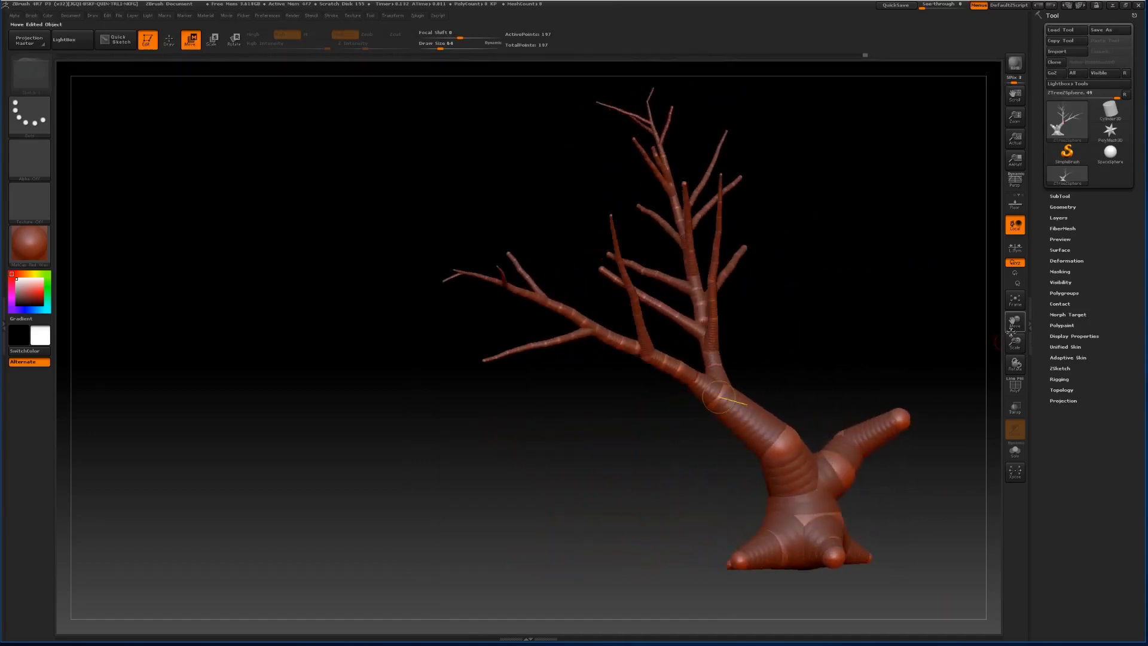
{"action": "left_click_drag", "start_coordinate": [1014, 321], "coordinate": [1083, 312]}
{"action": "left_click_drag", "start_coordinate": [840, 379], "coordinate": [816, 382]}
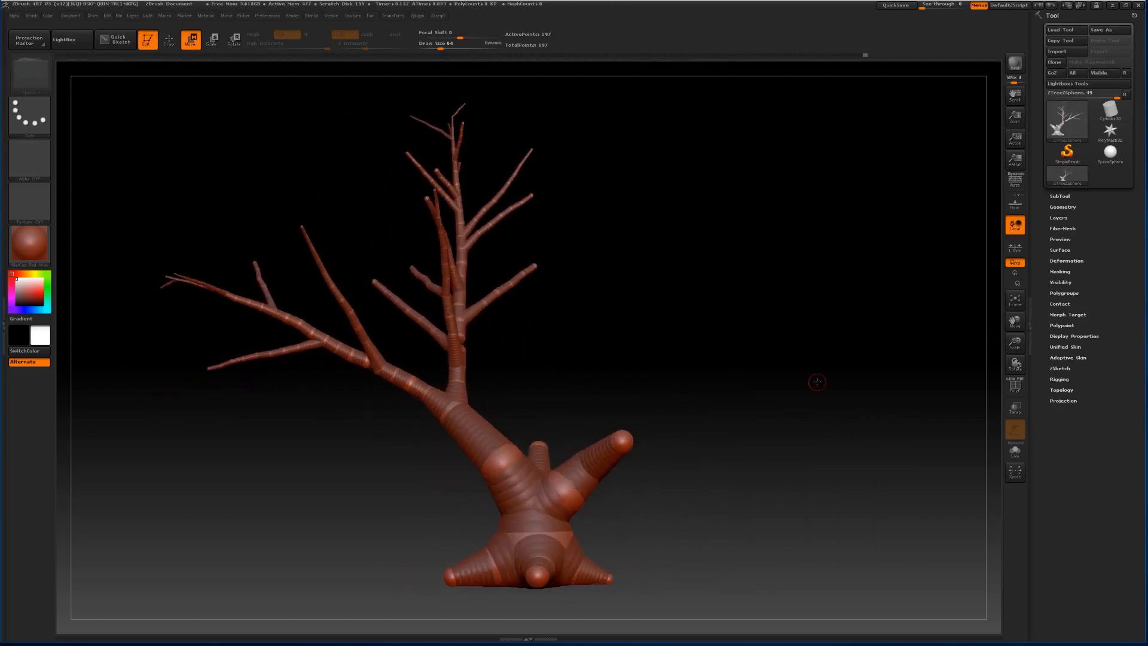
{"action": "mouse_move", "coordinate": [1014, 342]}
{"action": "left_mouse_down"}
{"action": "mouse_move", "coordinate": [1015, 364]}
{"action": "mouse_move", "coordinate": [1014, 348]}
{"action": "left_mouse_up"}
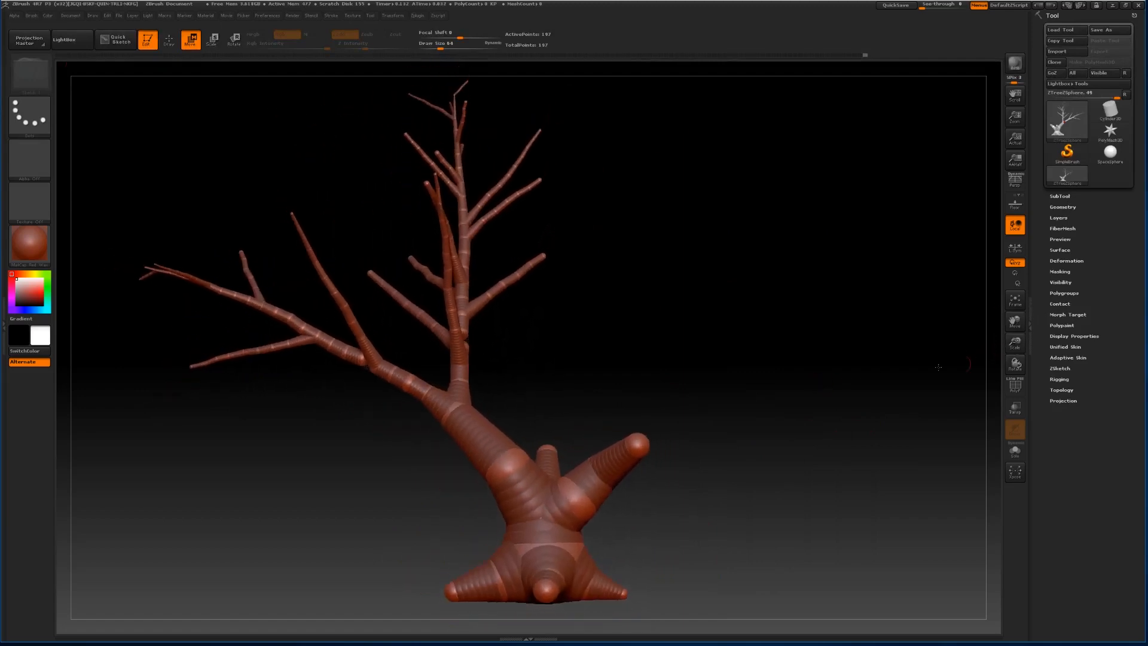
{"action": "left_click_drag", "start_coordinate": [854, 368], "coordinate": [707, 373]}
{"action": "left_click_drag", "start_coordinate": [730, 370], "coordinate": [731, 370], "text": "shift"}
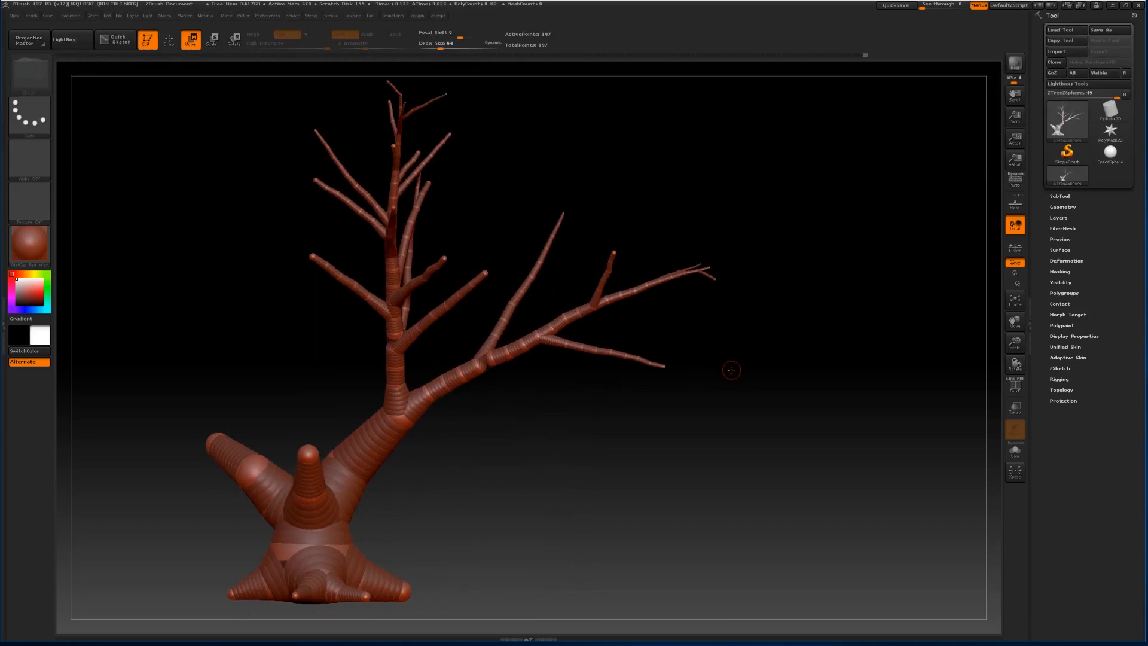
{"action": "key", "text": "a"}
{"action": "left_click_drag", "start_coordinate": [1017, 324], "coordinate": [1137, 317]}
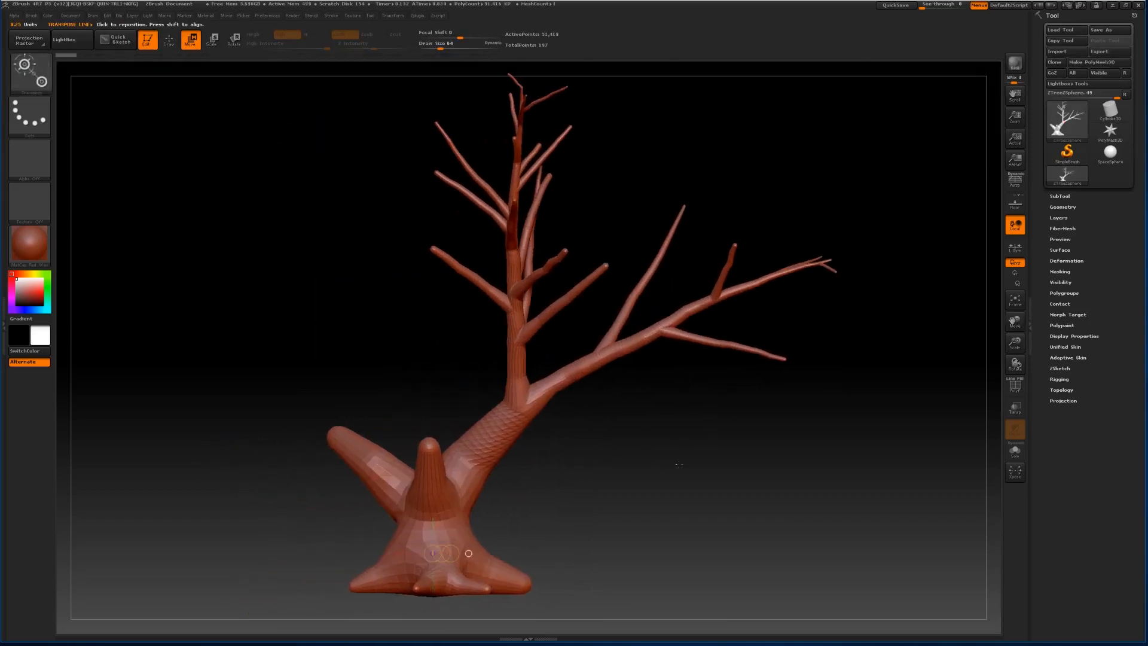
{"action": "left_click_drag", "start_coordinate": [926, 410], "coordinate": [576, 440]}
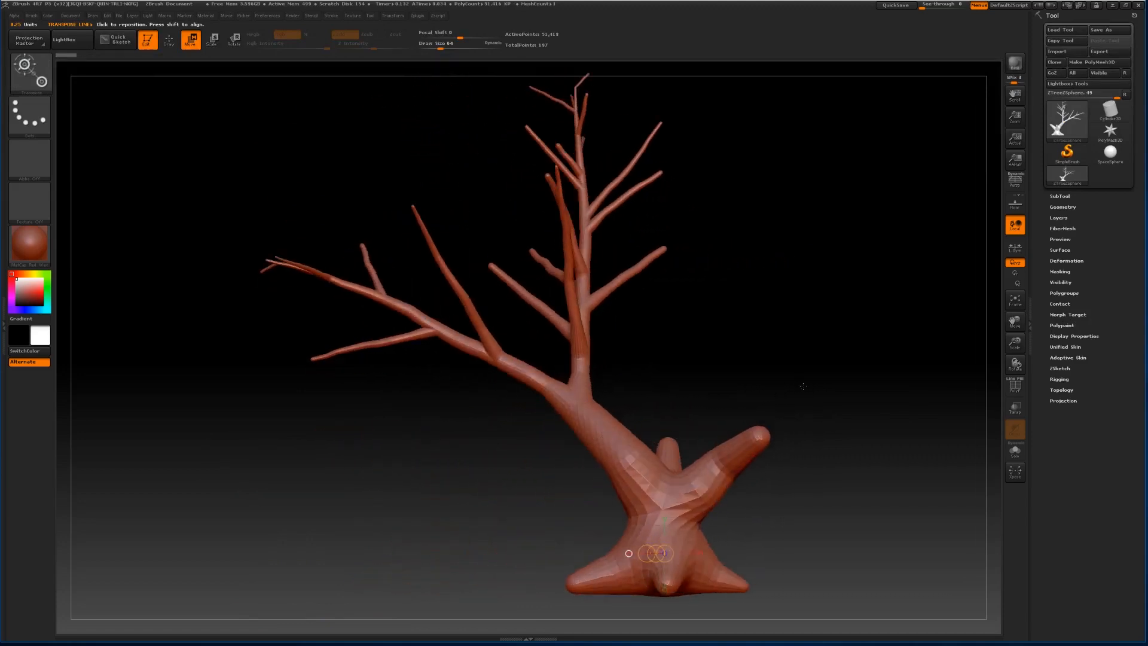
{"action": "key", "text": "a"}
{"action": "left_click_drag", "start_coordinate": [1015, 324], "coordinate": [991, 328]}
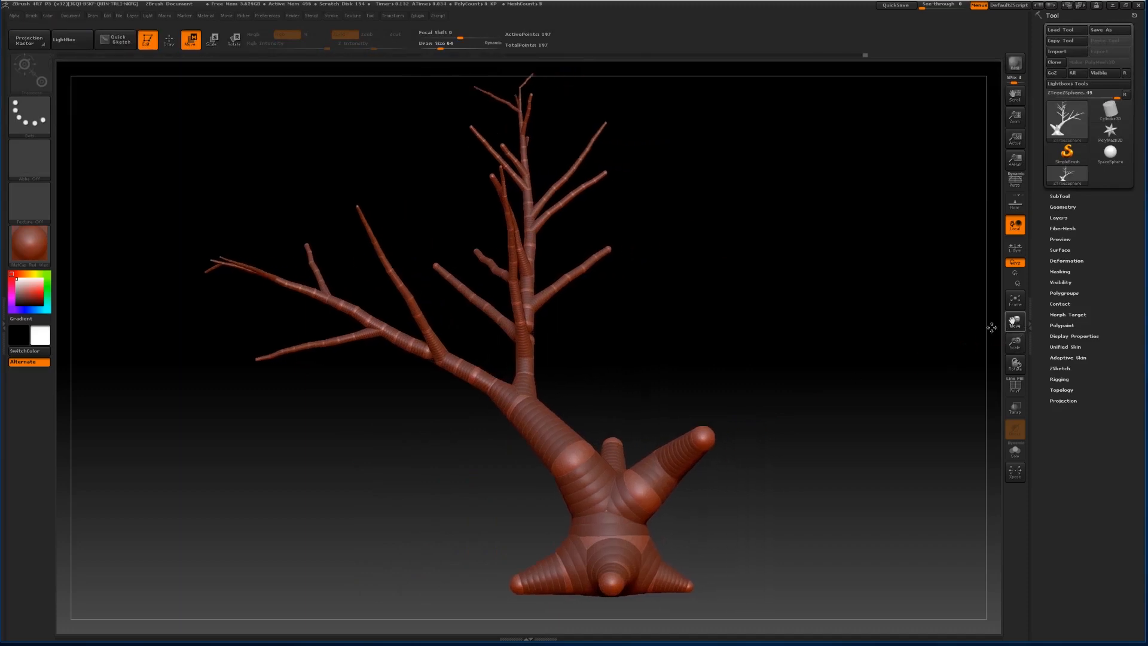
Set ZTree's Vertical and Horizontal direction angles to 20 and its FollowFactor to 4.
{"action": "left_click_drag", "start_coordinate": [802, 334], "coordinate": [623, 457]}
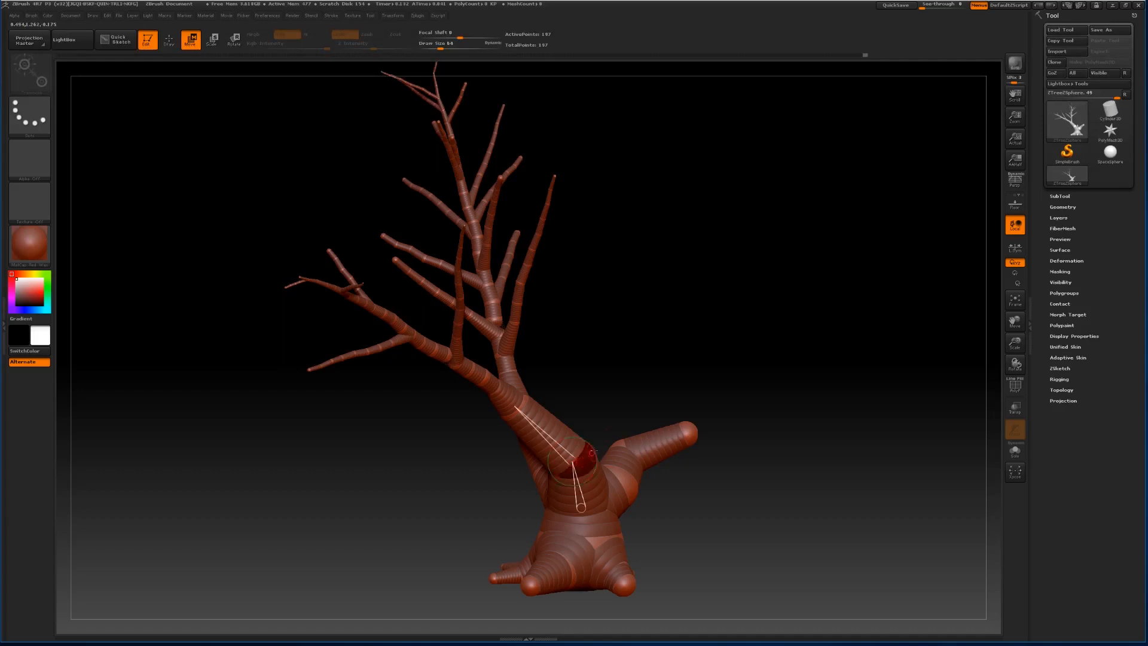
{"action": "left_click_drag", "start_coordinate": [746, 324], "coordinate": [751, 287]}
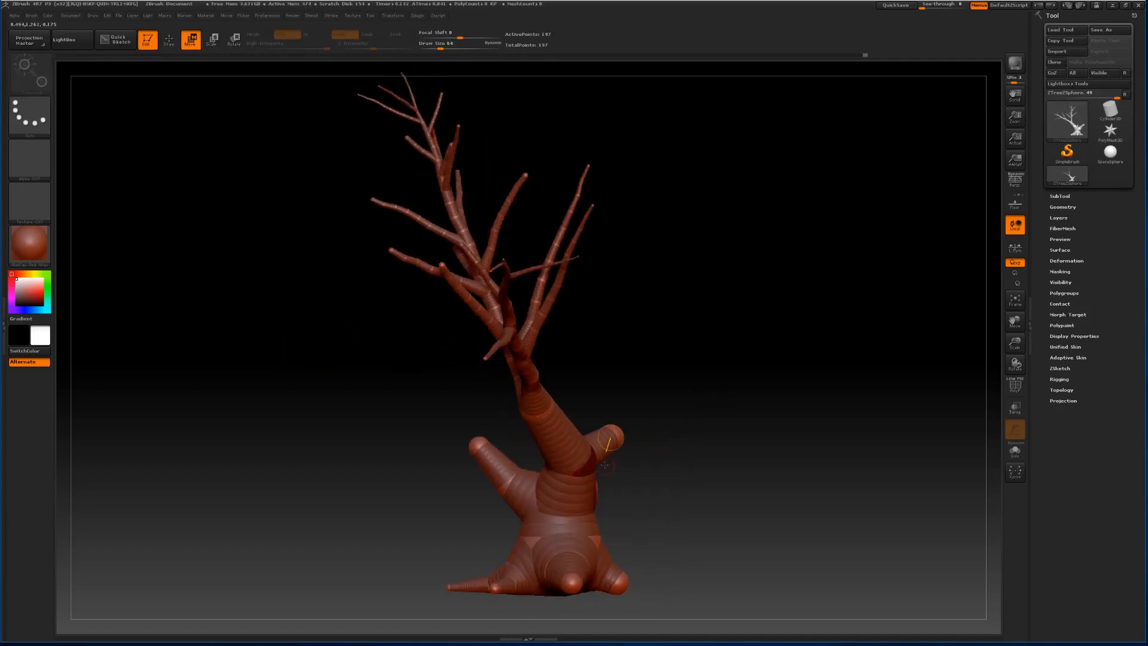
{"action": "left_click_drag", "start_coordinate": [681, 412], "coordinate": [722, 442]}
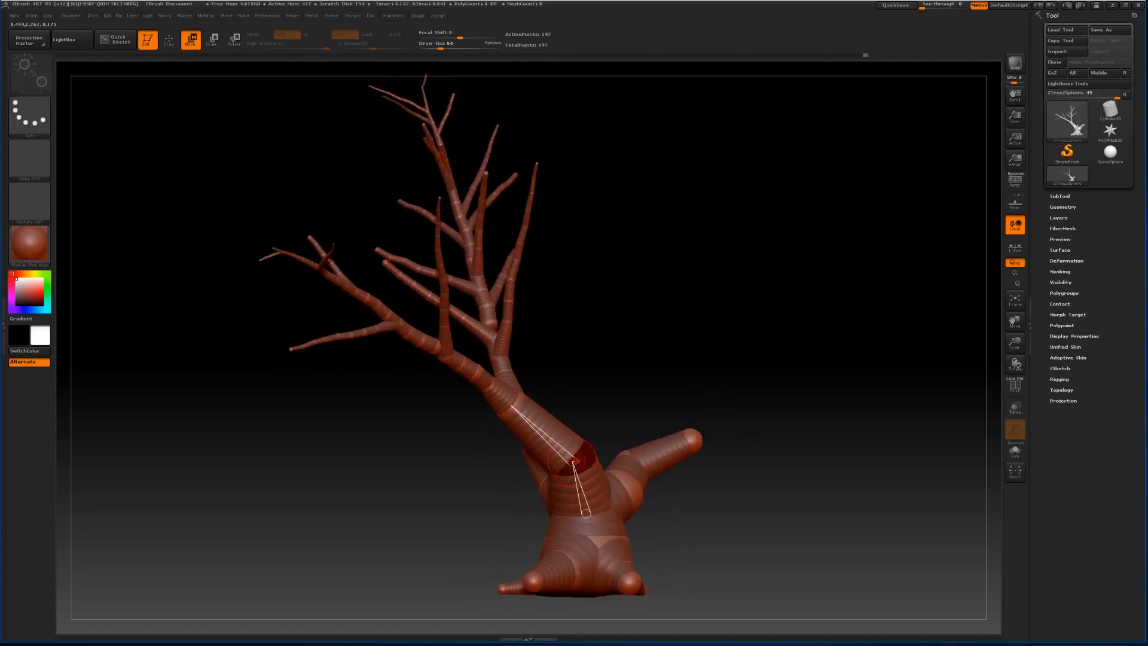
{"action": "mouse_move", "coordinate": [701, 328]}
{"action": "left_mouse_down"}
{"action": "mouse_move", "coordinate": [640, 333]}
{"action": "mouse_move", "coordinate": [707, 326]}
{"action": "left_mouse_up"}
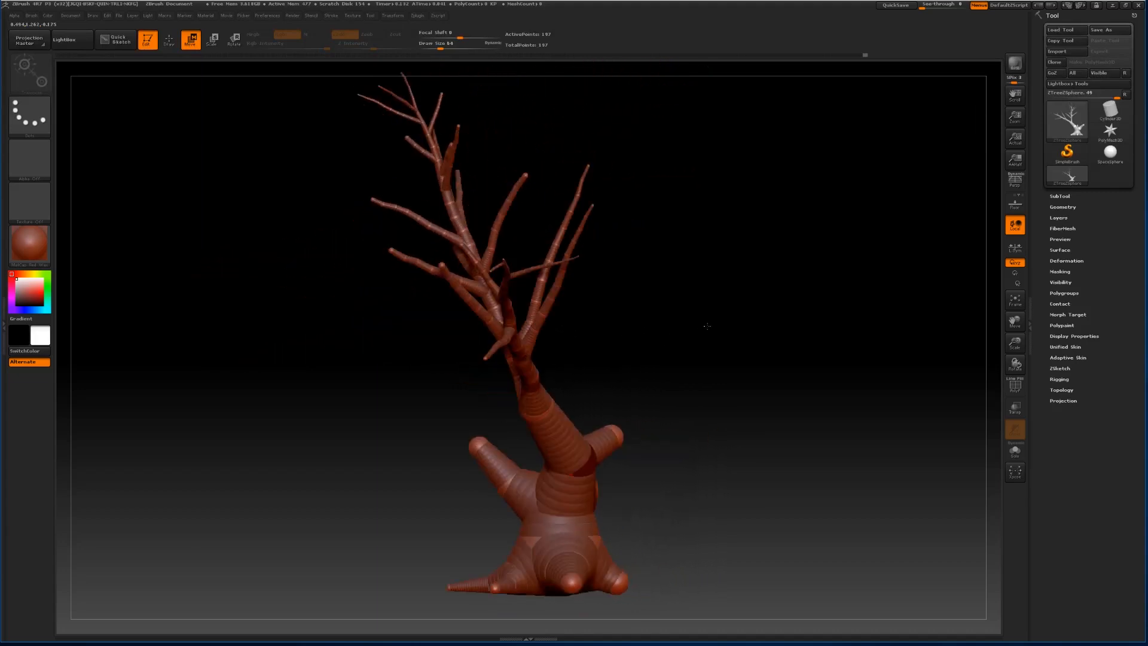
{"action": "left_click", "coordinate": [416, 16]}
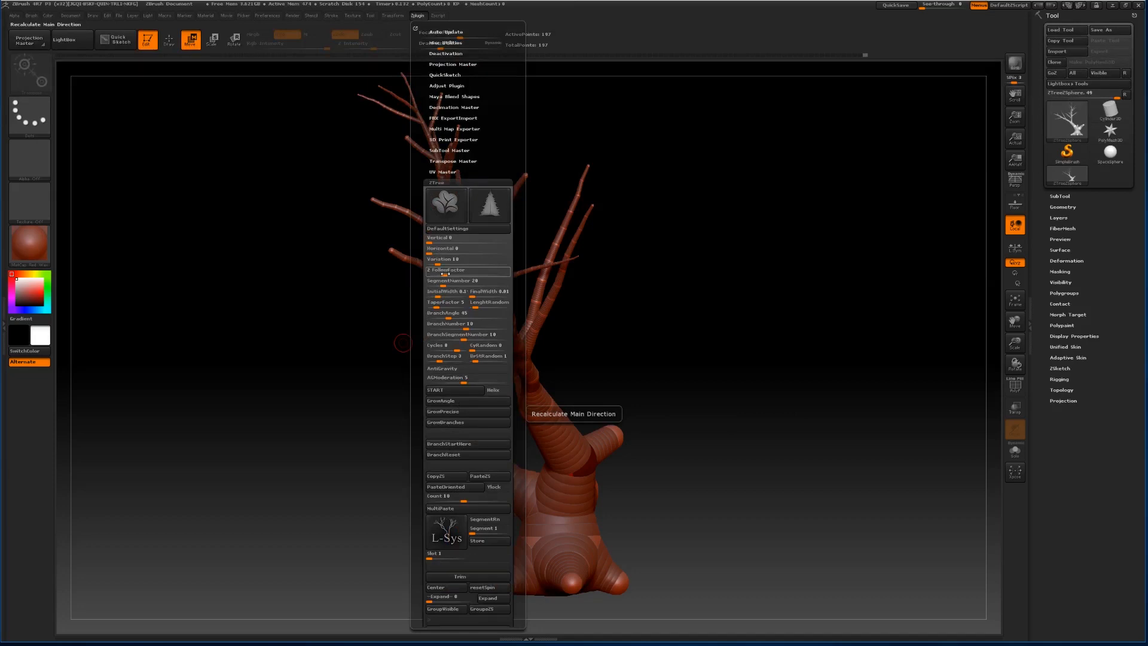
{"action": "left_click_drag", "start_coordinate": [445, 273], "coordinate": [456, 273]}
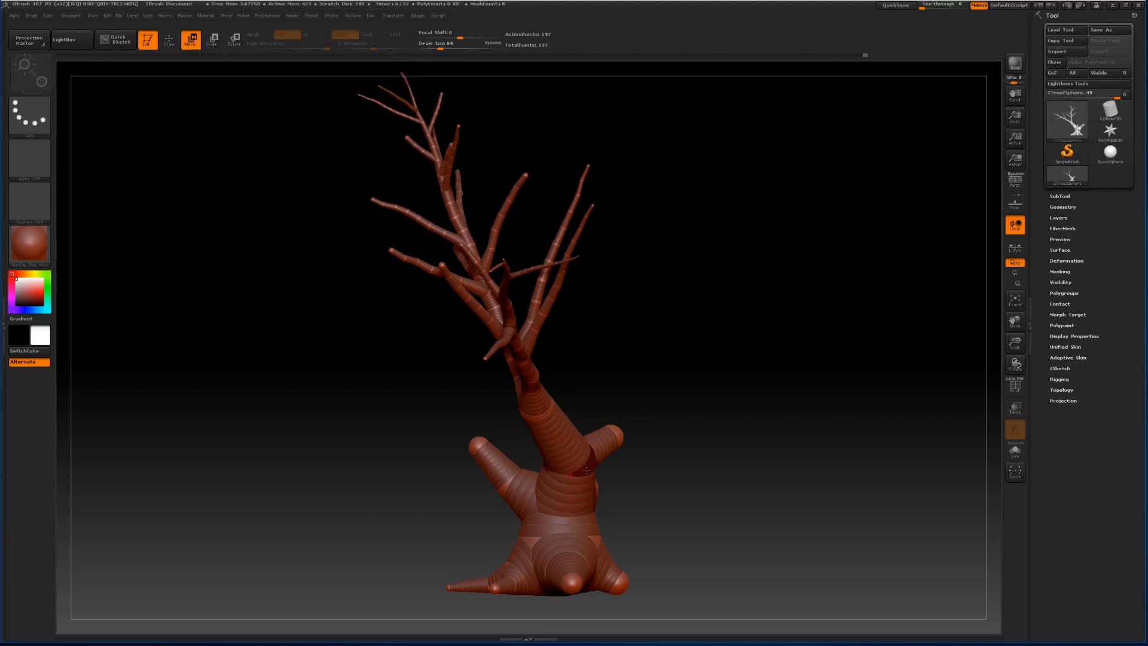
Grow a new main branch with GrowAngle from the trunk ZSphere at the bend of the sloping limb.
{"action": "left_click", "coordinate": [417, 16]}
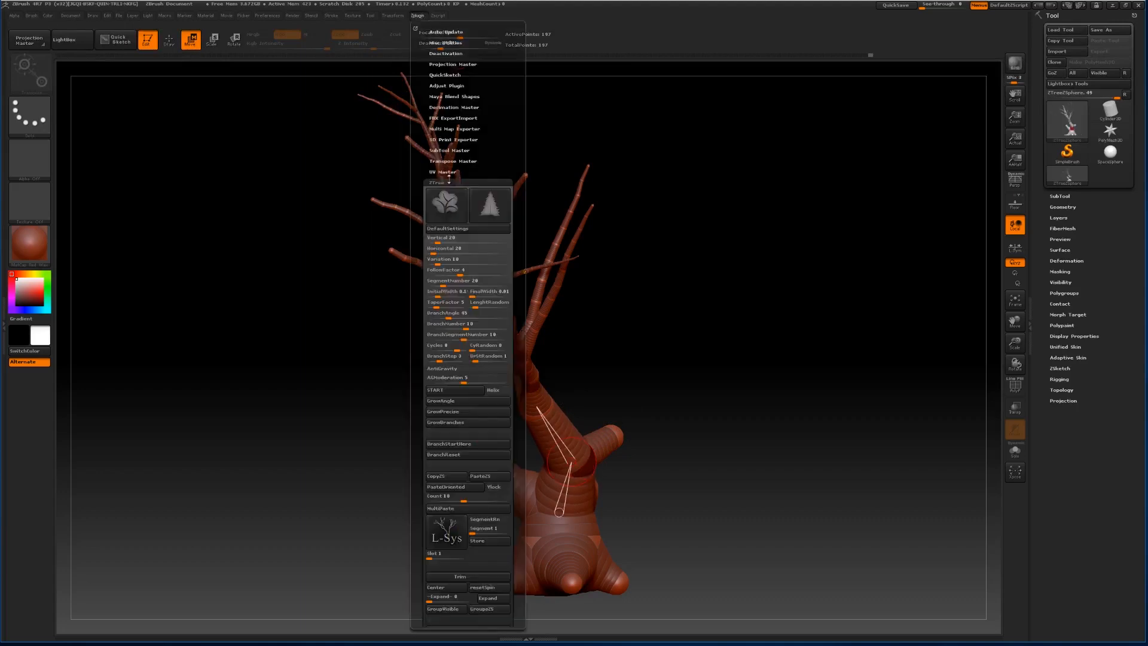
{"action": "left_click", "coordinate": [468, 400]}
{"action": "left_click_drag", "start_coordinate": [702, 403], "coordinate": [672, 377]}
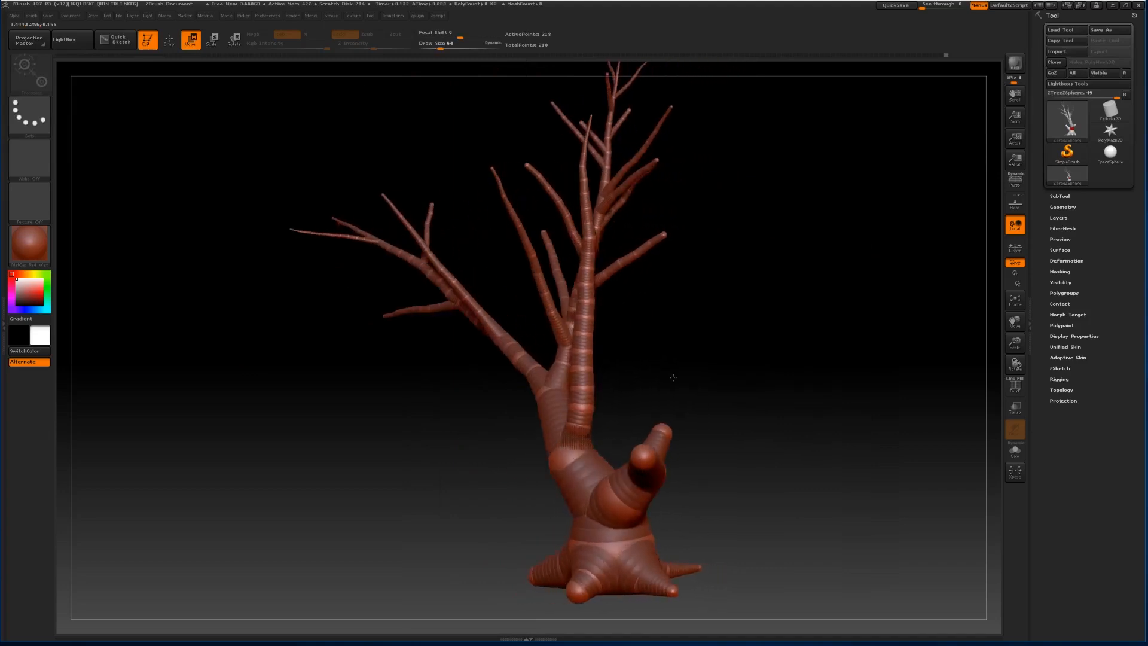
{"action": "left_click_drag", "start_coordinate": [594, 351], "coordinate": [658, 335]}
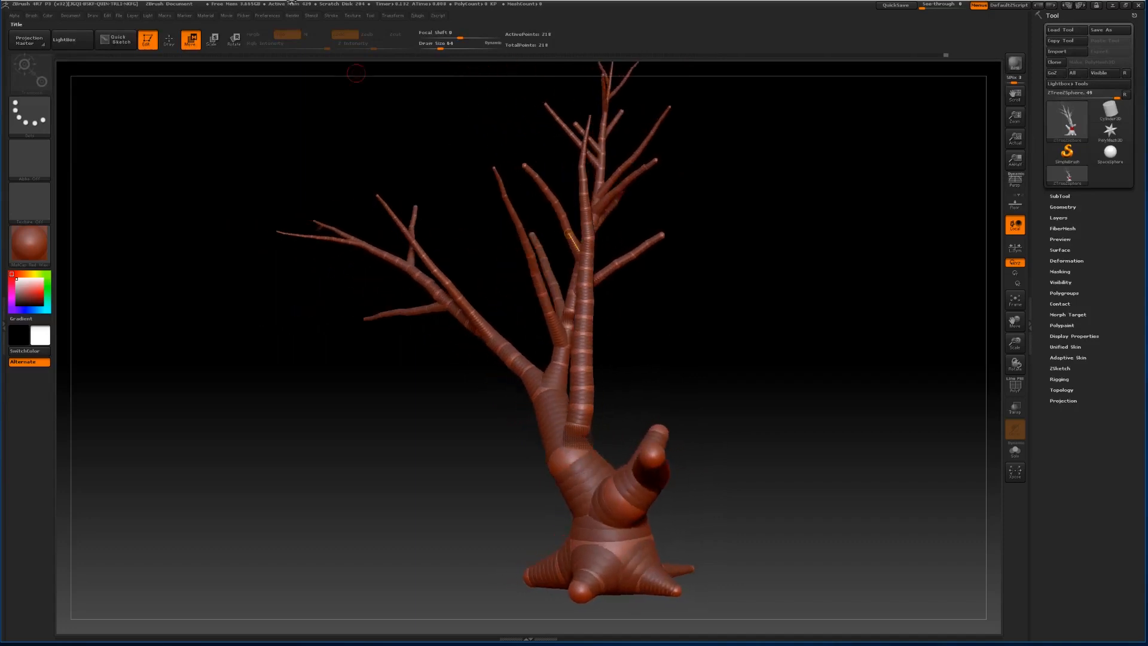
Rotate the new branch at its base so it leans outward, away from the existing limbs on the opposite side.
{"action": "left_click", "coordinate": [234, 39]}
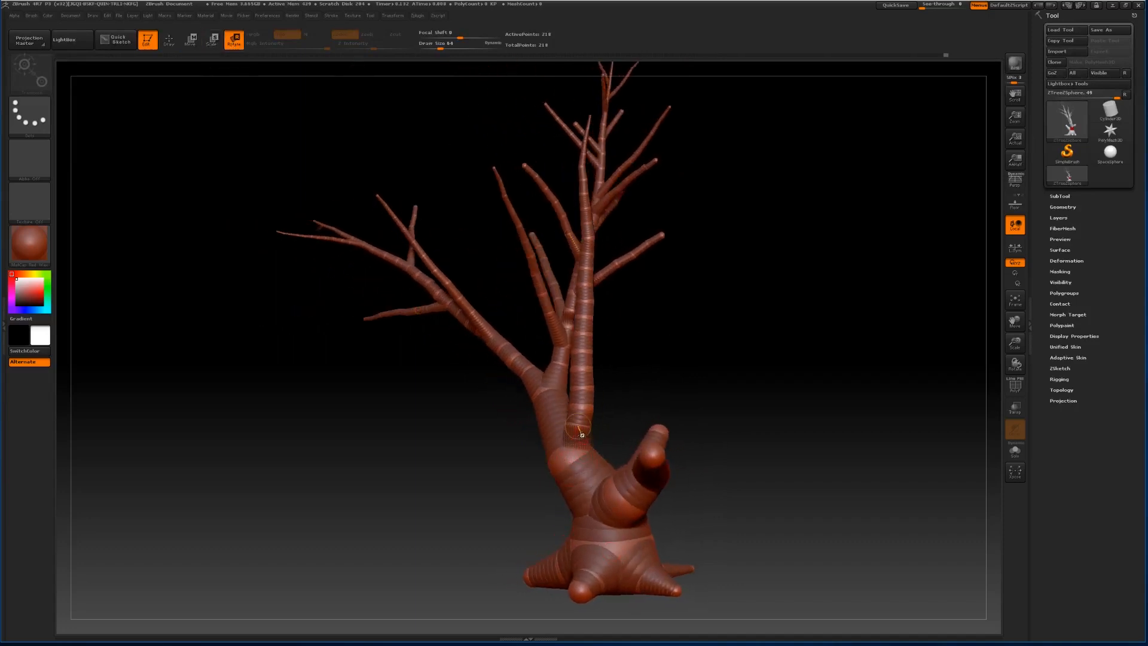
{"action": "left_click_drag", "start_coordinate": [581, 434], "coordinate": [676, 365]}
{"action": "left_click_drag", "start_coordinate": [553, 461], "coordinate": [531, 476]}
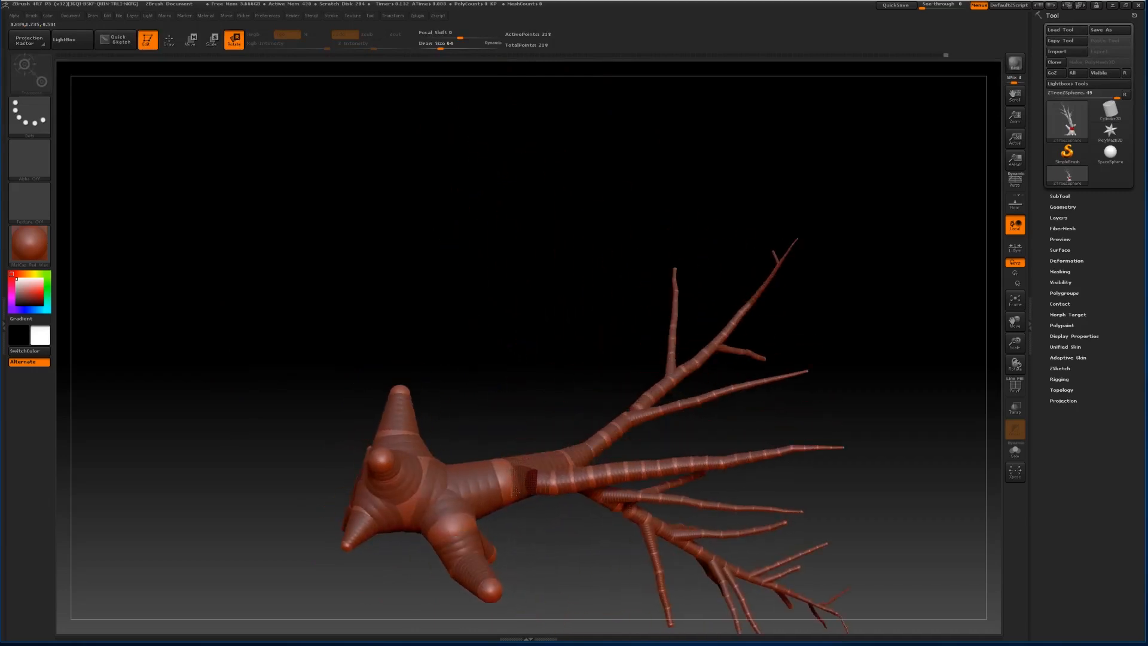
{"action": "left_click_drag", "start_coordinate": [538, 388], "coordinate": [740, 367]}
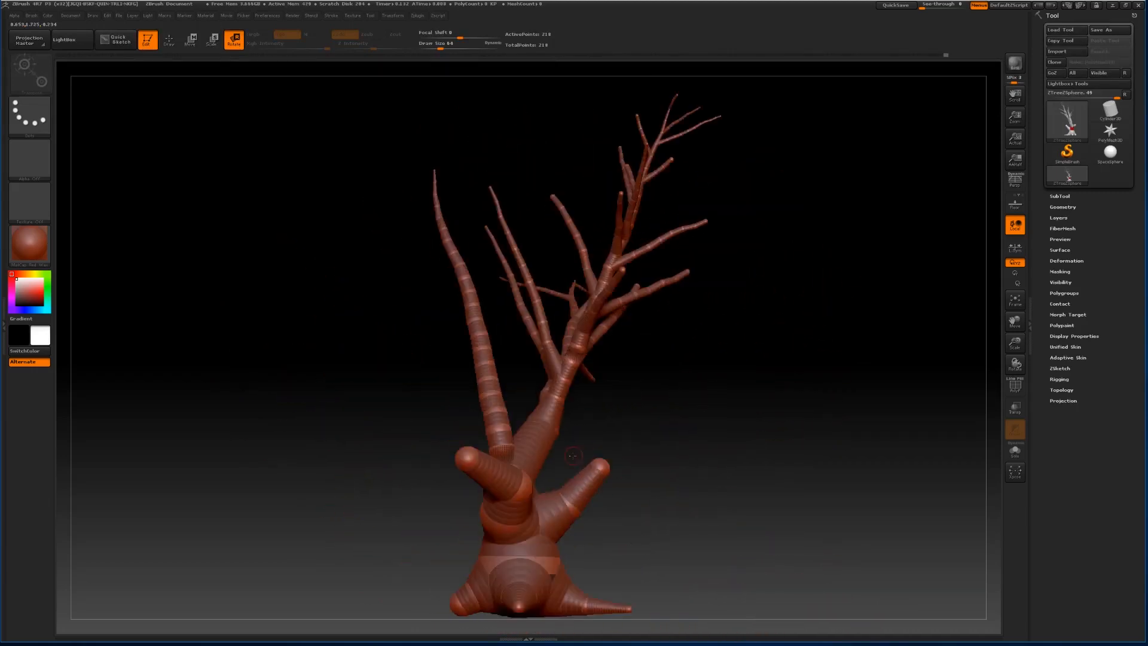
{"action": "left_click_drag", "start_coordinate": [503, 455], "coordinate": [507, 483]}
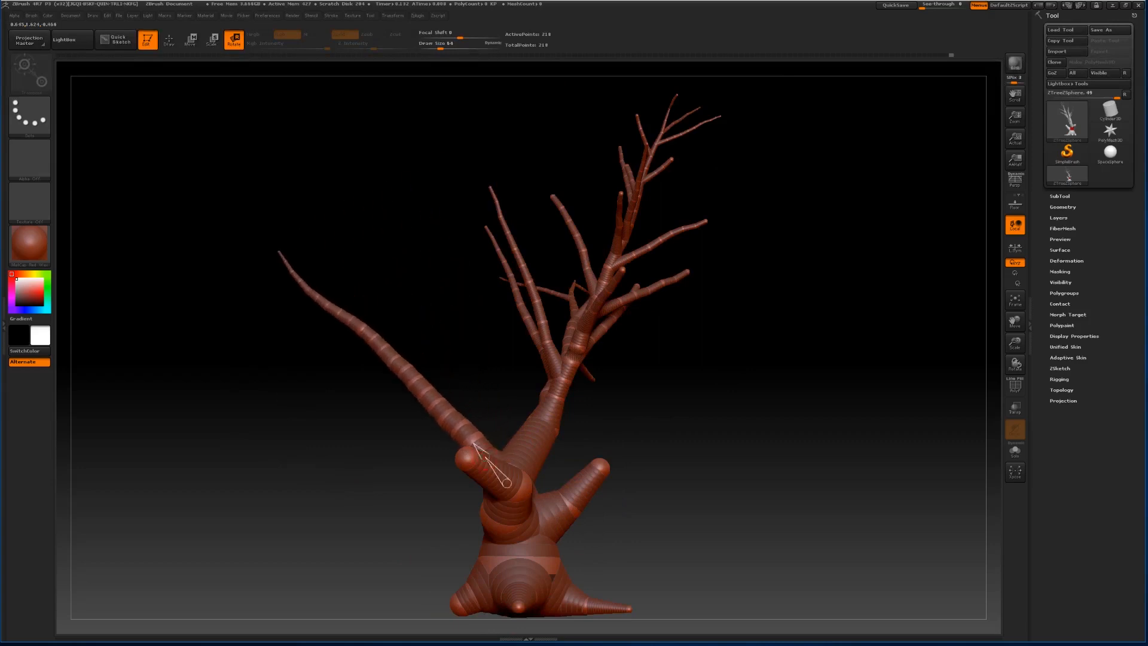
{"action": "left_click_drag", "start_coordinate": [705, 395], "coordinate": [239, 399]}
{"action": "left_click_drag", "start_coordinate": [615, 418], "coordinate": [714, 430]}
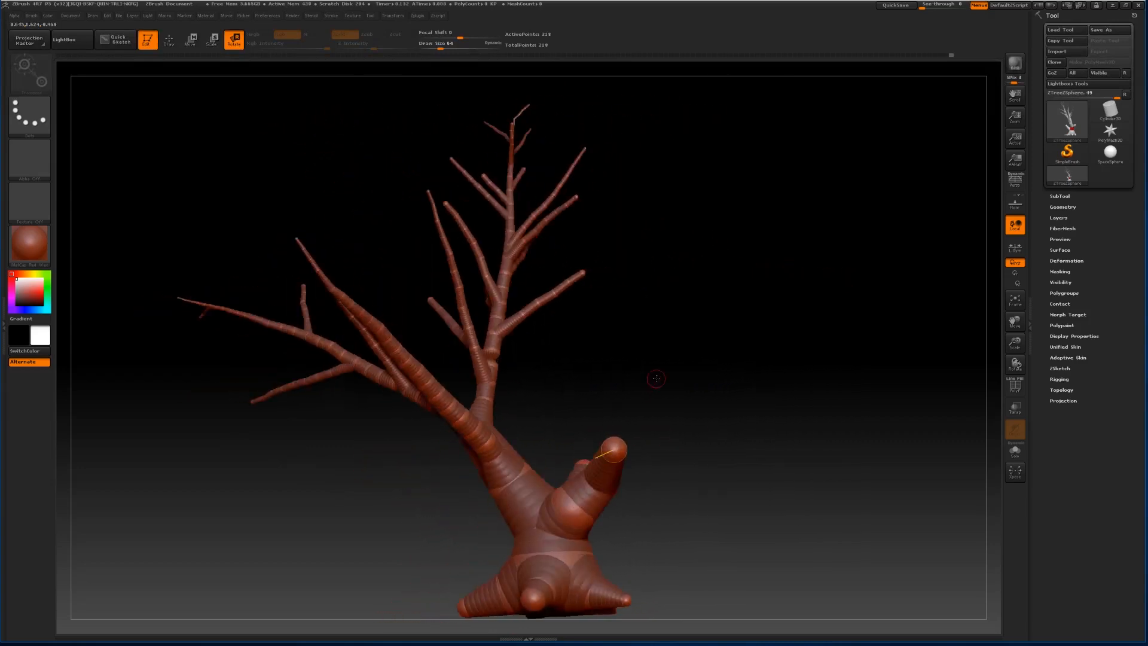
{"action": "left_click_drag", "start_coordinate": [656, 378], "coordinate": [606, 380]}
{"action": "left_click_drag", "start_coordinate": [479, 441], "coordinate": [472, 445]}
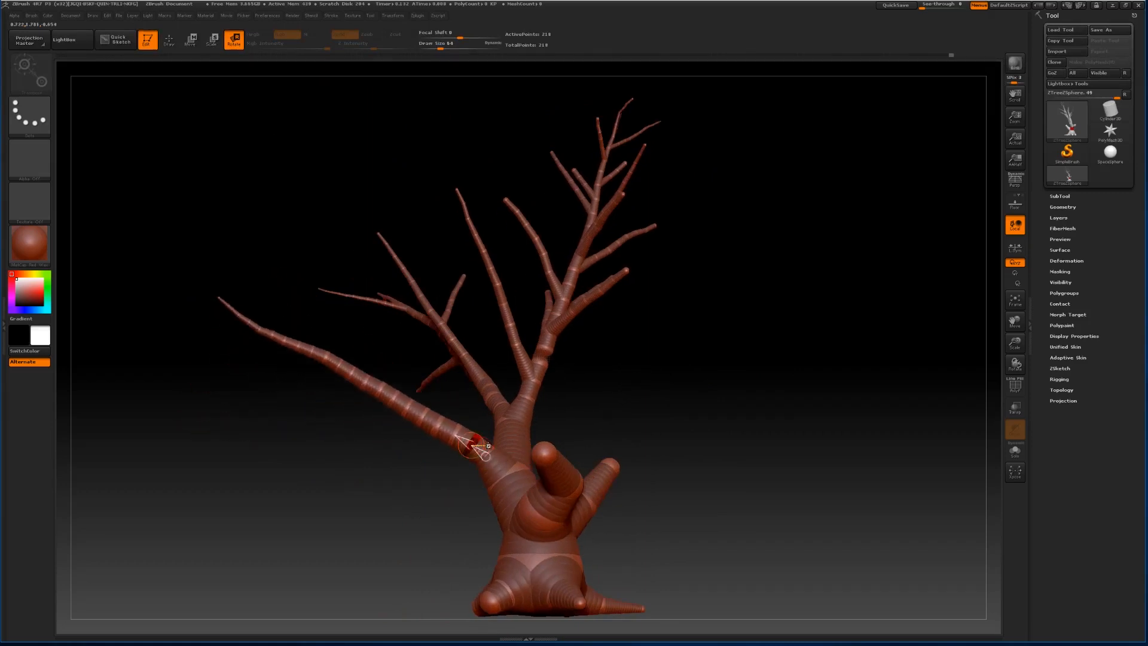
{"action": "mouse_move", "coordinate": [683, 379]}
{"action": "left_mouse_down"}
{"action": "mouse_move", "coordinate": [664, 382]}
{"action": "mouse_move", "coordinate": [708, 396]}
{"action": "mouse_move", "coordinate": [729, 377]}
{"action": "mouse_move", "coordinate": [694, 365]}
{"action": "left_mouse_up"}
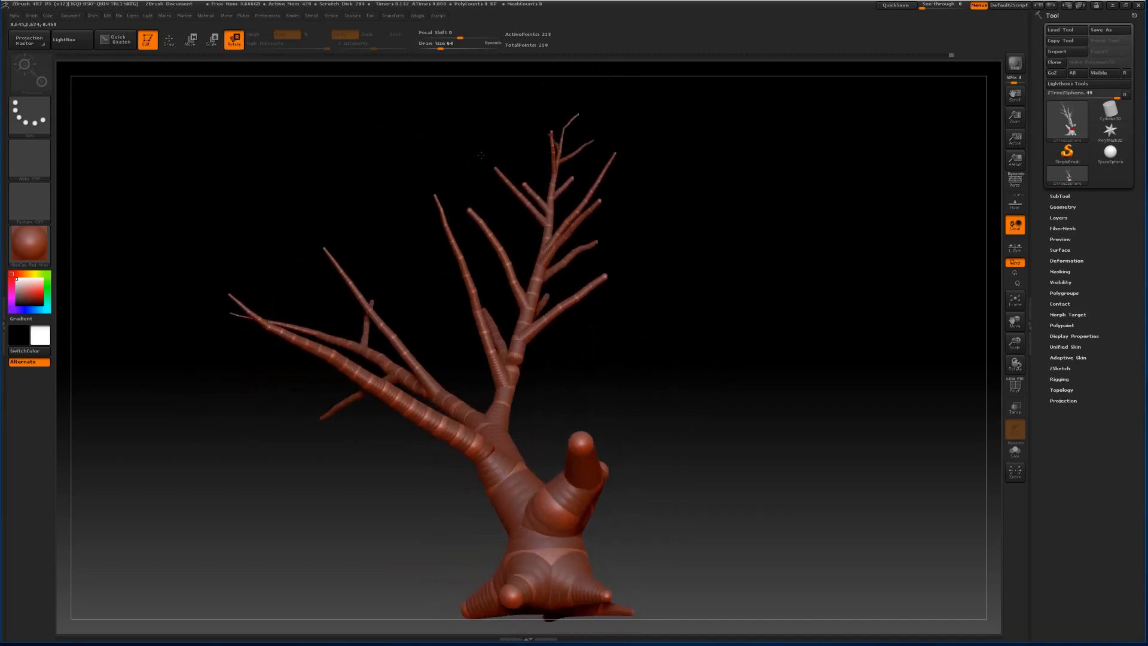
Set ZTree's Vertical and Horizontal direction angles to 40 and the Variation to 30.
{"action": "left_click_drag", "start_coordinate": [1017, 345], "coordinate": [1112, 295]}
{"action": "left_click_drag", "start_coordinate": [871, 362], "coordinate": [795, 323]}
{"action": "left_click", "coordinate": [417, 16]}
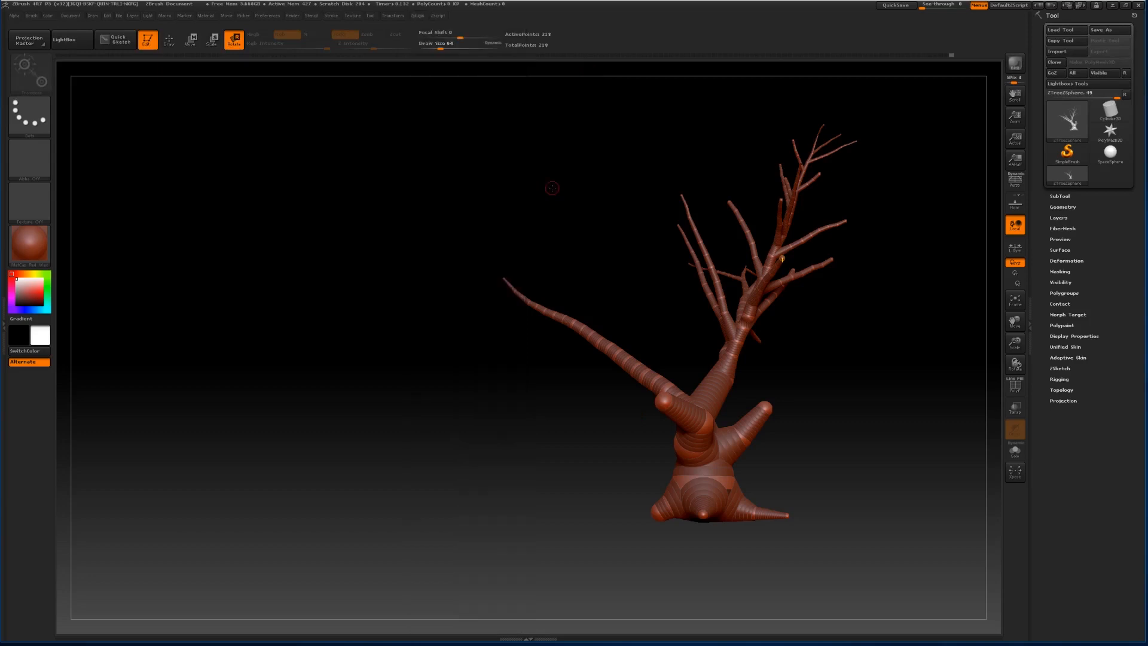
{"action": "left_click", "coordinate": [418, 16]}
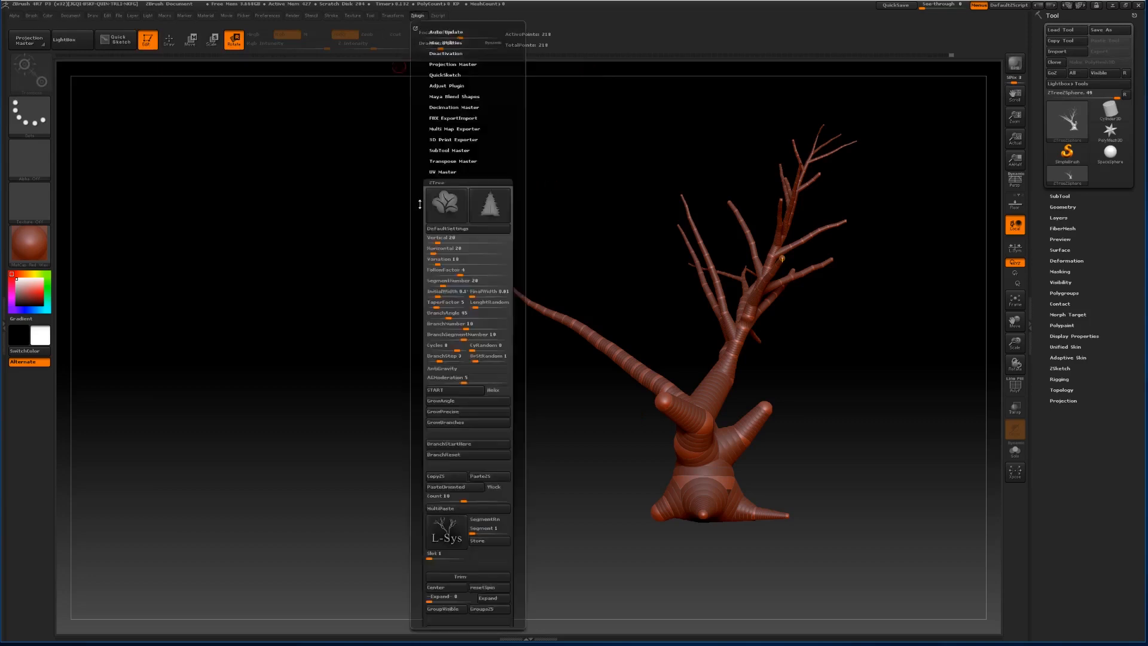
{"action": "left_click", "coordinate": [435, 237]}
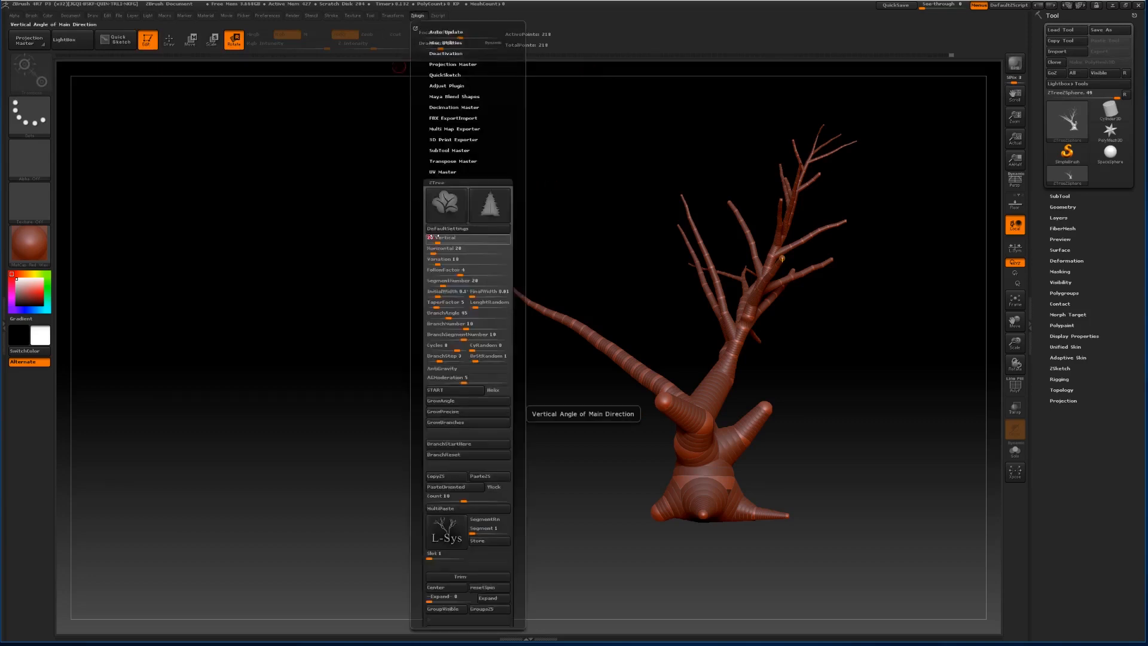
{"action": "type", "text": "40"}
{"action": "left_click", "coordinate": [436, 248]}
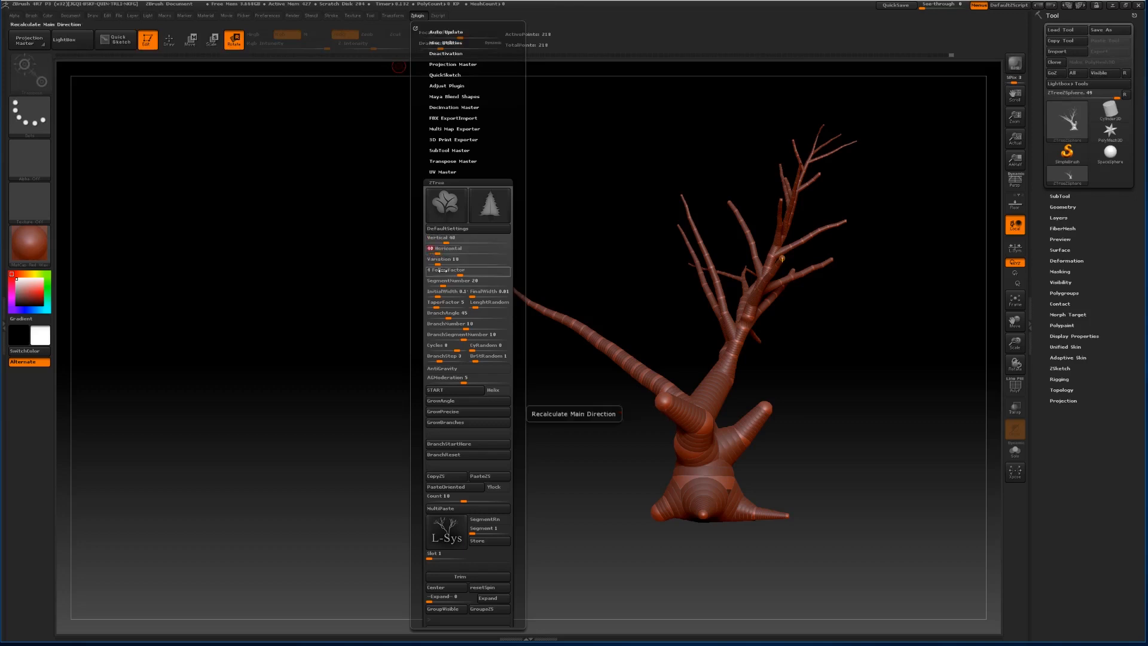
{"action": "left_click", "coordinate": [434, 259]}
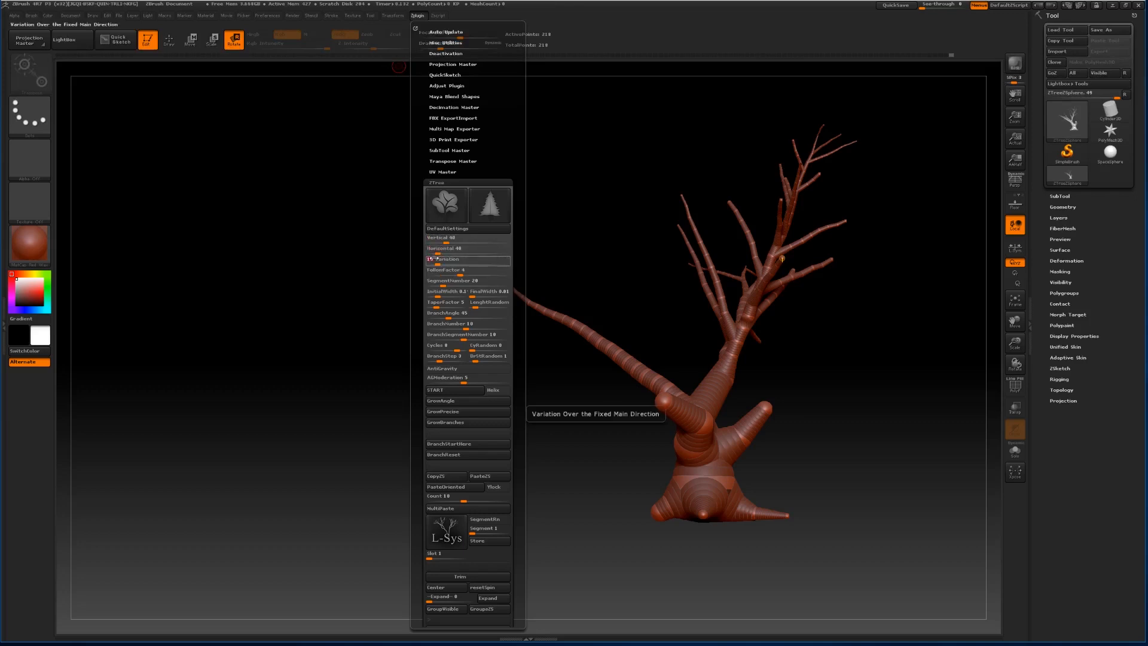
{"action": "type", "text": "30"}
{"action": "key", "text": "Return"}
Review ZTree's width, cycle and branch number settings and set the BranchStep to 2.
{"action": "left_click", "coordinate": [493, 269]}
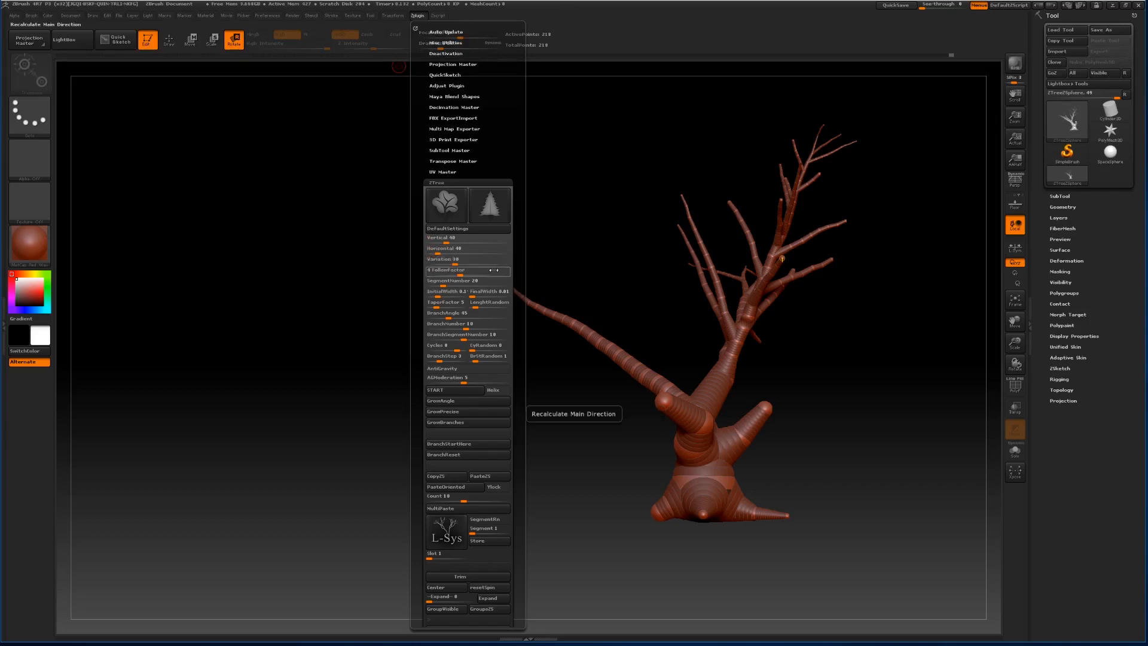
{"action": "left_click", "coordinate": [483, 291]}
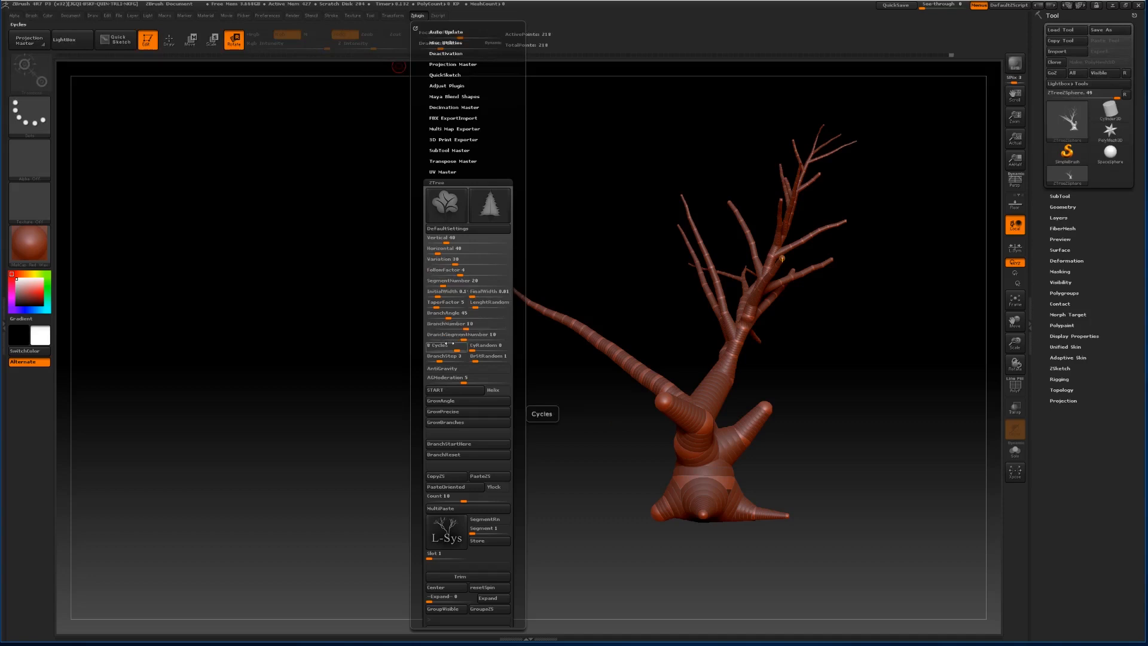
{"action": "left_click", "coordinate": [437, 359]}
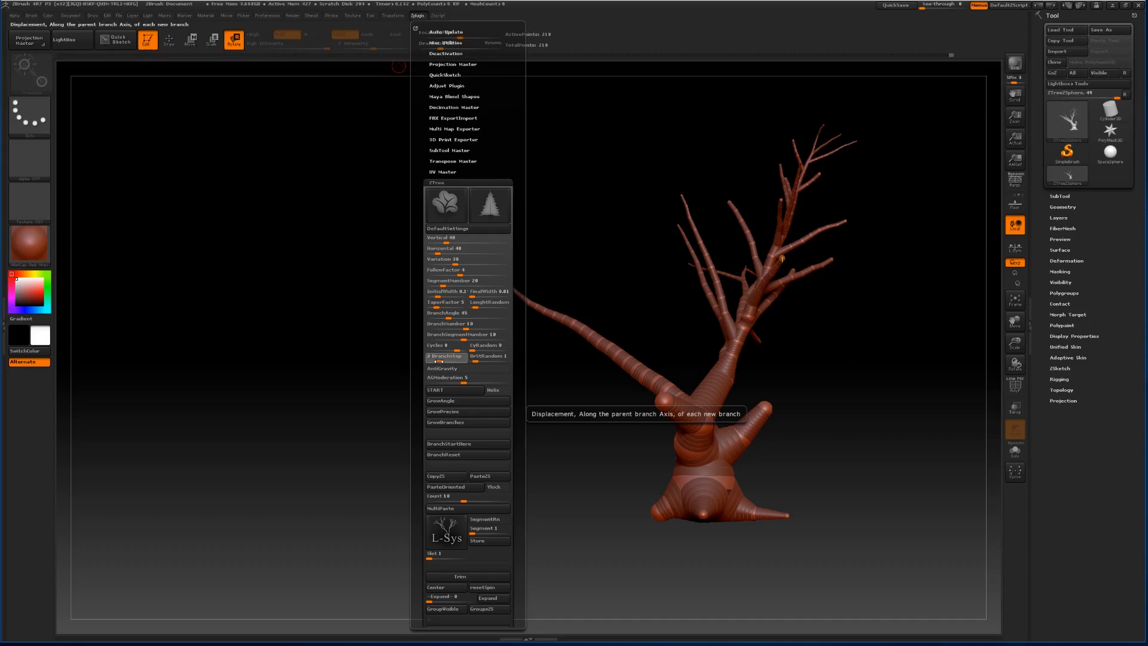
{"action": "type", "text": "2"}
{"action": "left_click", "coordinate": [446, 349]}
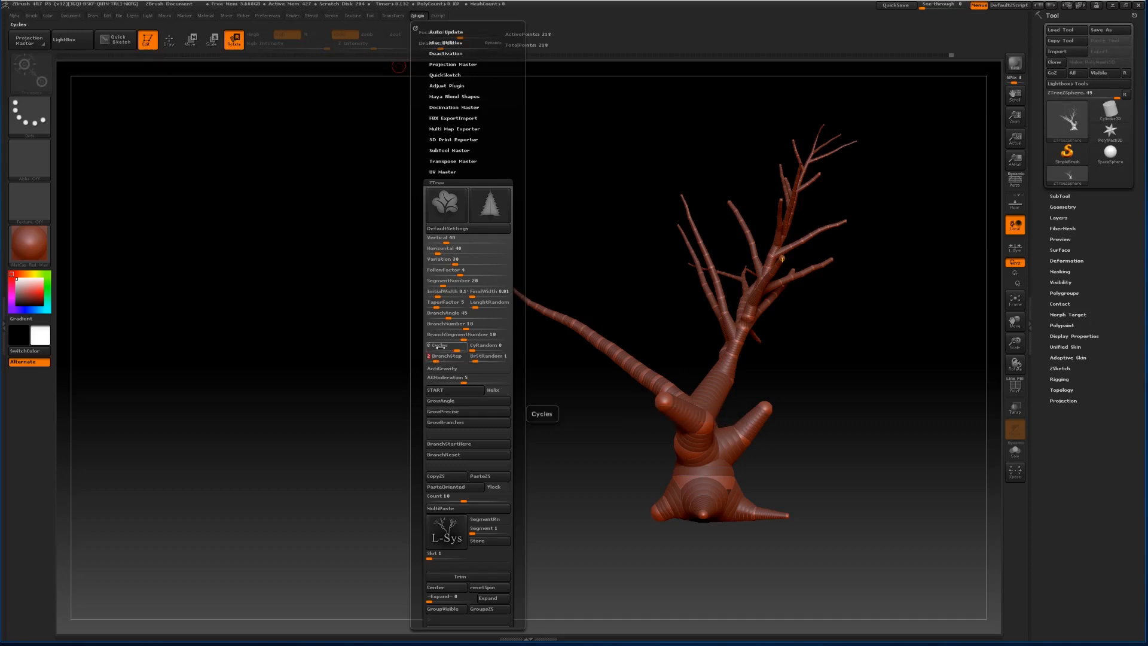
{"action": "left_click", "coordinate": [444, 336]}
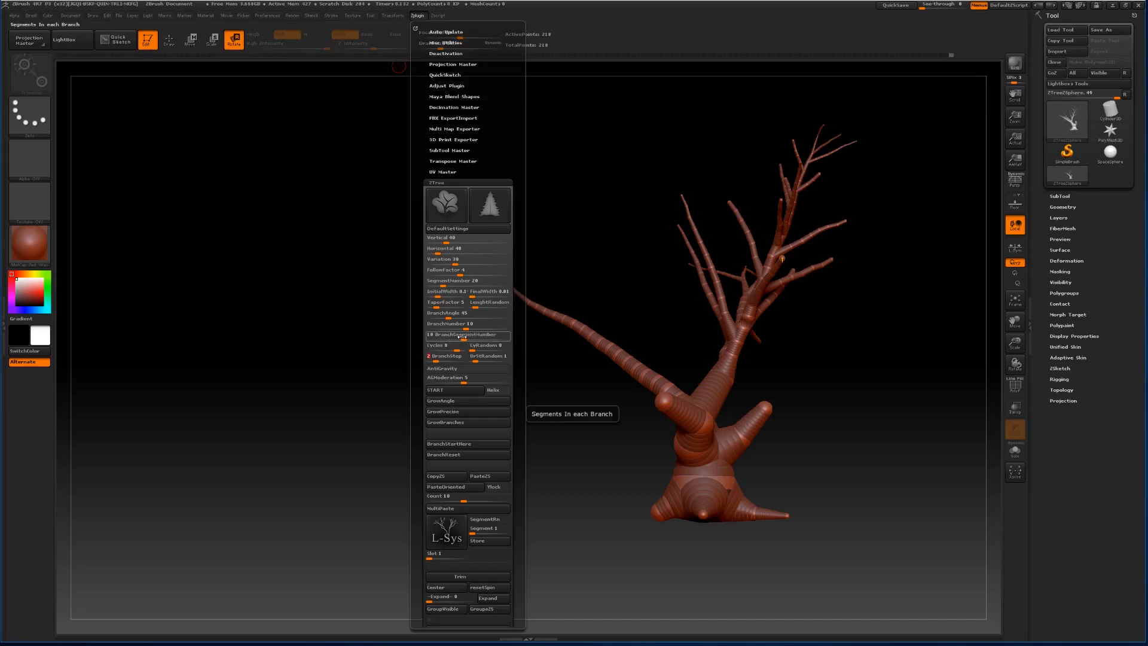
{"action": "left_click", "coordinate": [460, 328]}
{"action": "left_click", "coordinate": [453, 333]}
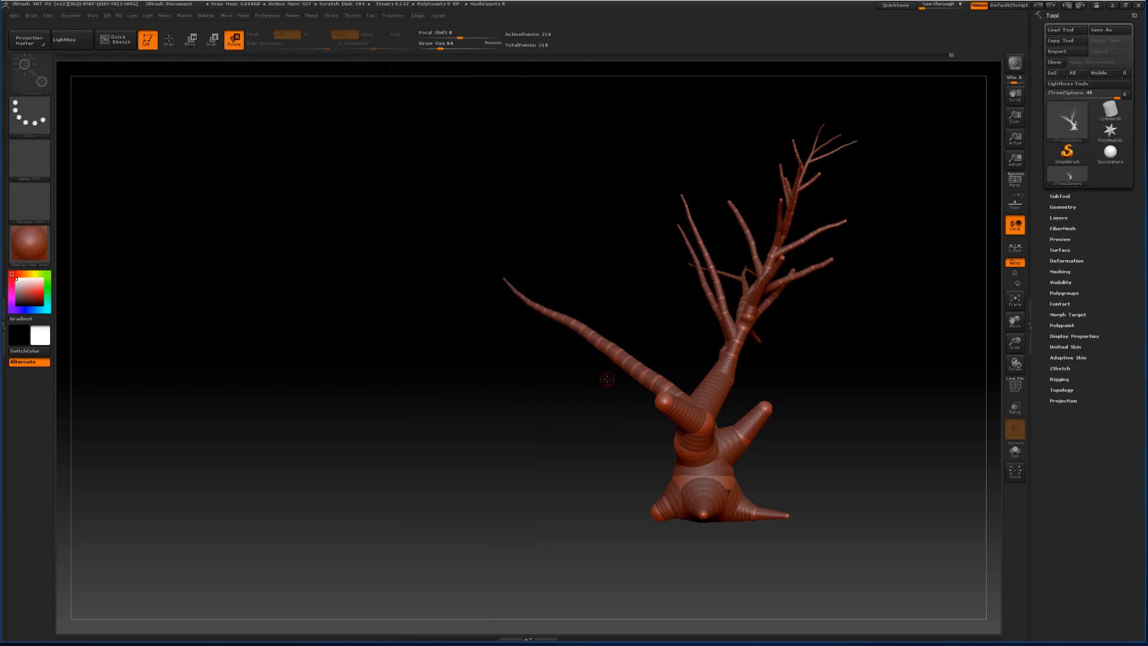
Select the ZSphere near the base of the new outward-leaning branch and grow side branches along it with GrowBranches.
{"action": "left_click_drag", "start_coordinate": [667, 318], "coordinate": [666, 336]}
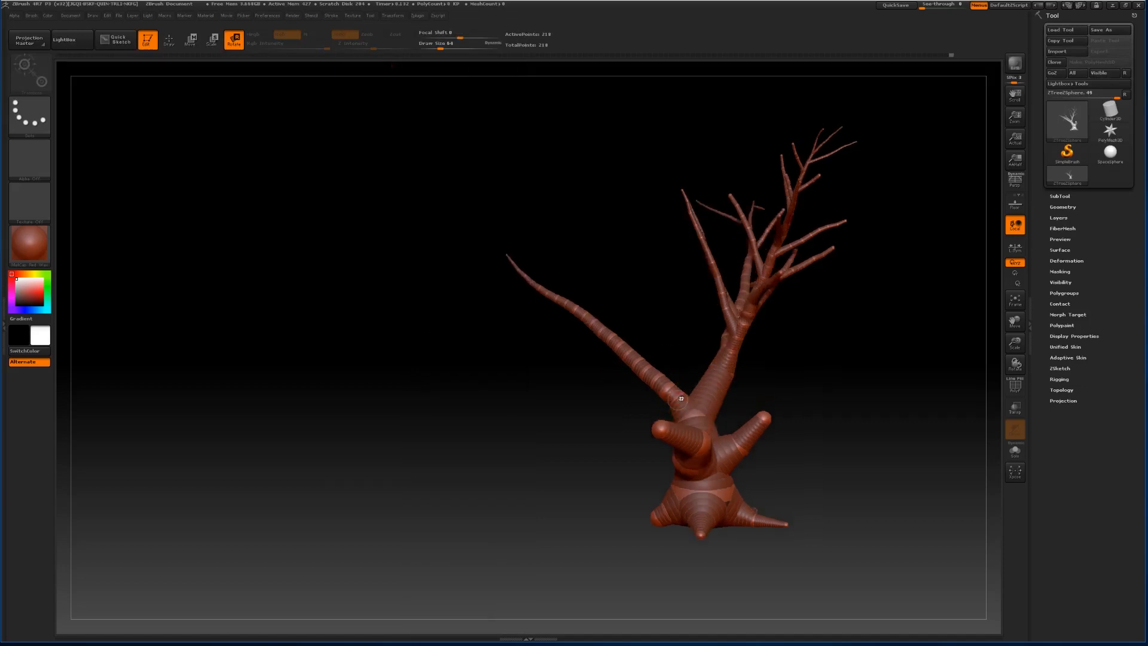
{"action": "key", "text": "w"}
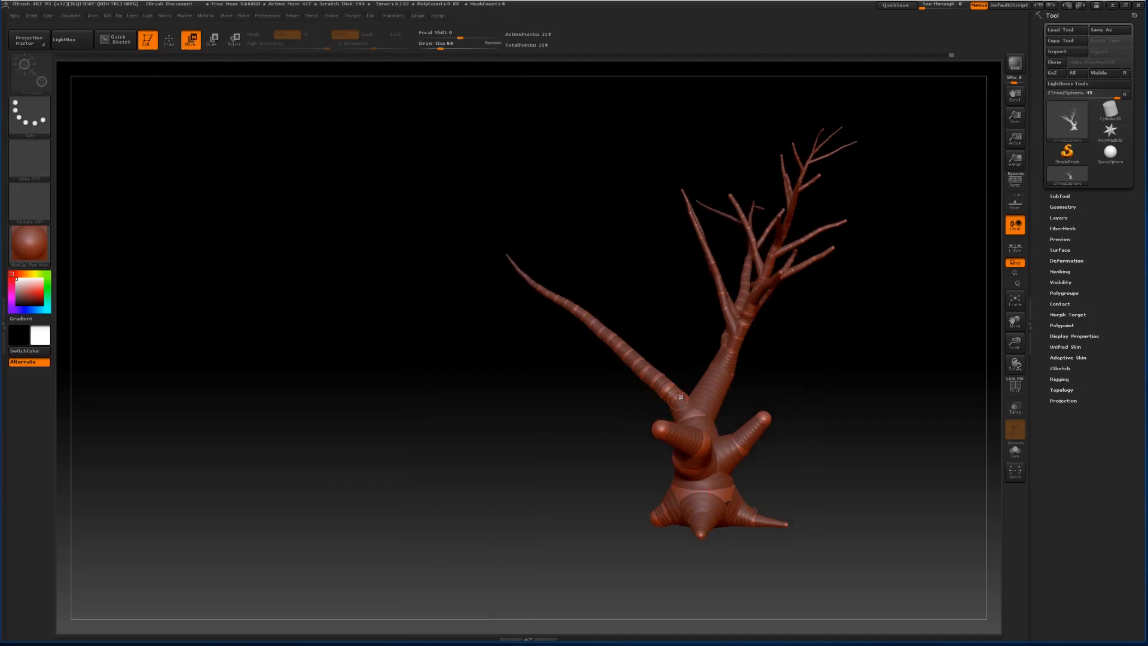
{"action": "left_click_drag", "start_coordinate": [681, 393], "coordinate": [679, 396]}
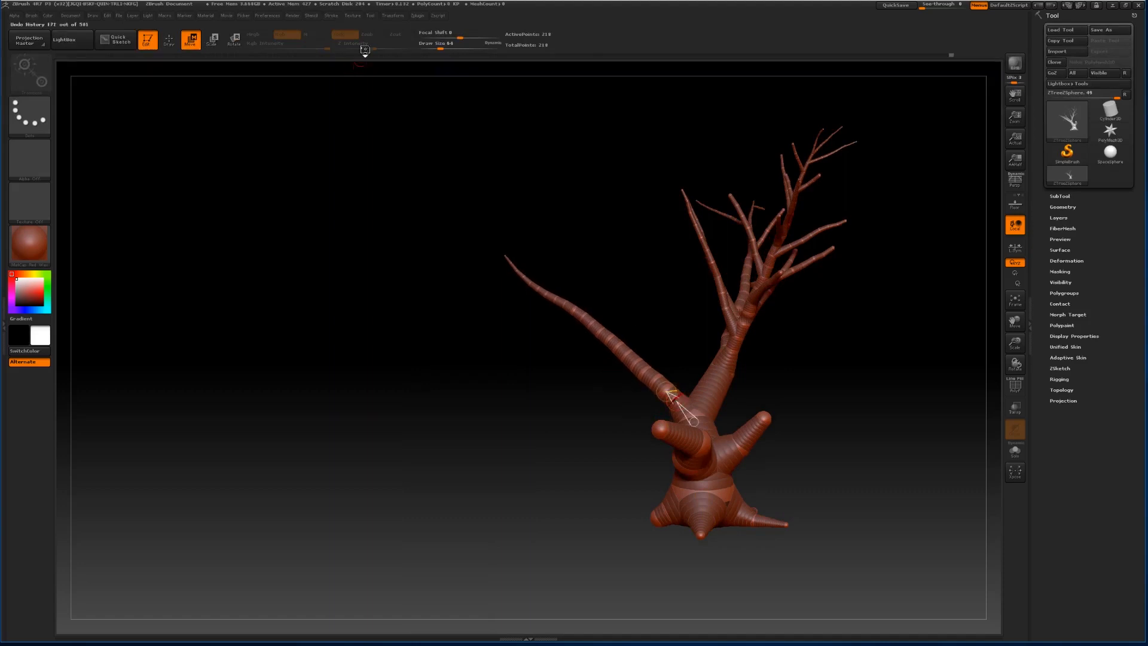
{"action": "left_click", "coordinate": [418, 16]}
{"action": "left_click", "coordinate": [418, 17]}
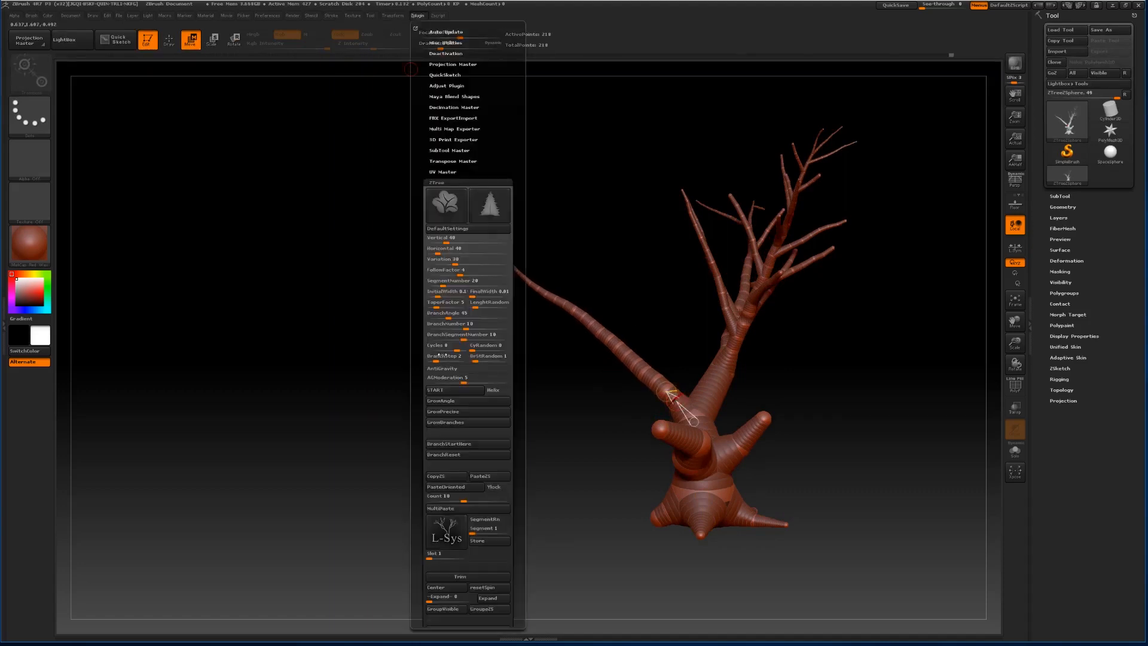
{"action": "left_click", "coordinate": [454, 422]}
{"action": "left_click_drag", "start_coordinate": [668, 284], "coordinate": [664, 371]}
{"action": "left_click_drag", "start_coordinate": [811, 441], "coordinate": [807, 282]}
{"action": "left_click_drag", "start_coordinate": [1007, 344], "coordinate": [1055, 452]}
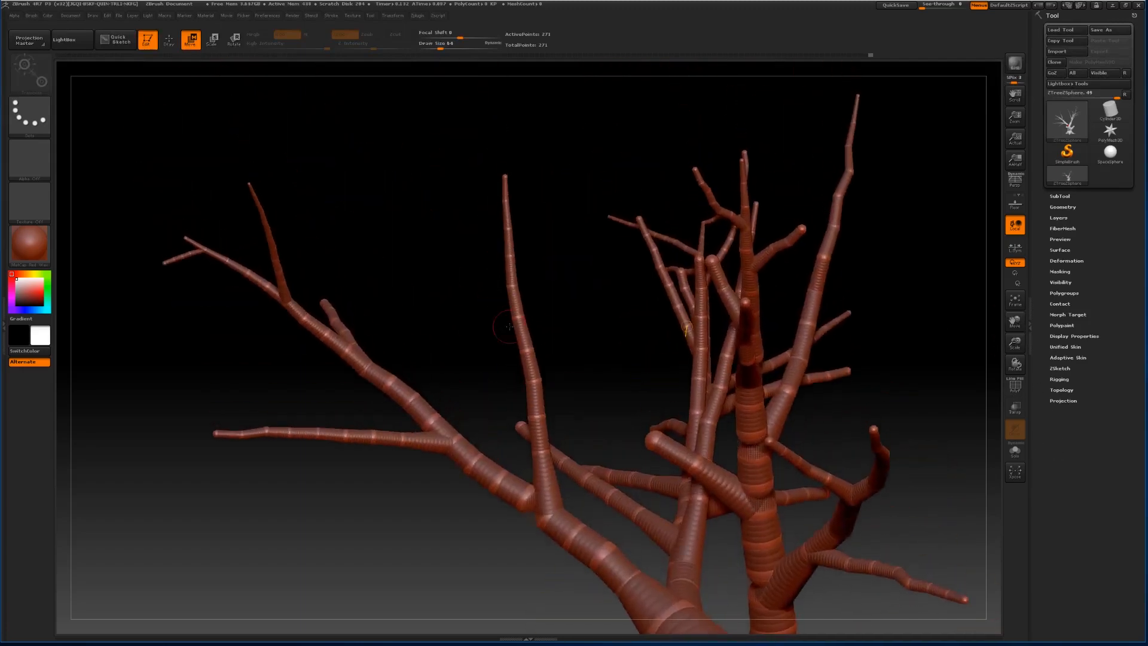
Raise the draw size to 202 and move ZSpheres along the upright side branch to bend it into an irregular curve.
{"action": "mouse_move", "coordinate": [590, 257]}
{"action": "left_mouse_down"}
{"action": "mouse_move", "coordinate": [508, 263]}
{"action": "mouse_move", "coordinate": [479, 280]}
{"action": "mouse_move", "coordinate": [622, 266]}
{"action": "mouse_move", "coordinate": [591, 269]}
{"action": "left_mouse_up"}
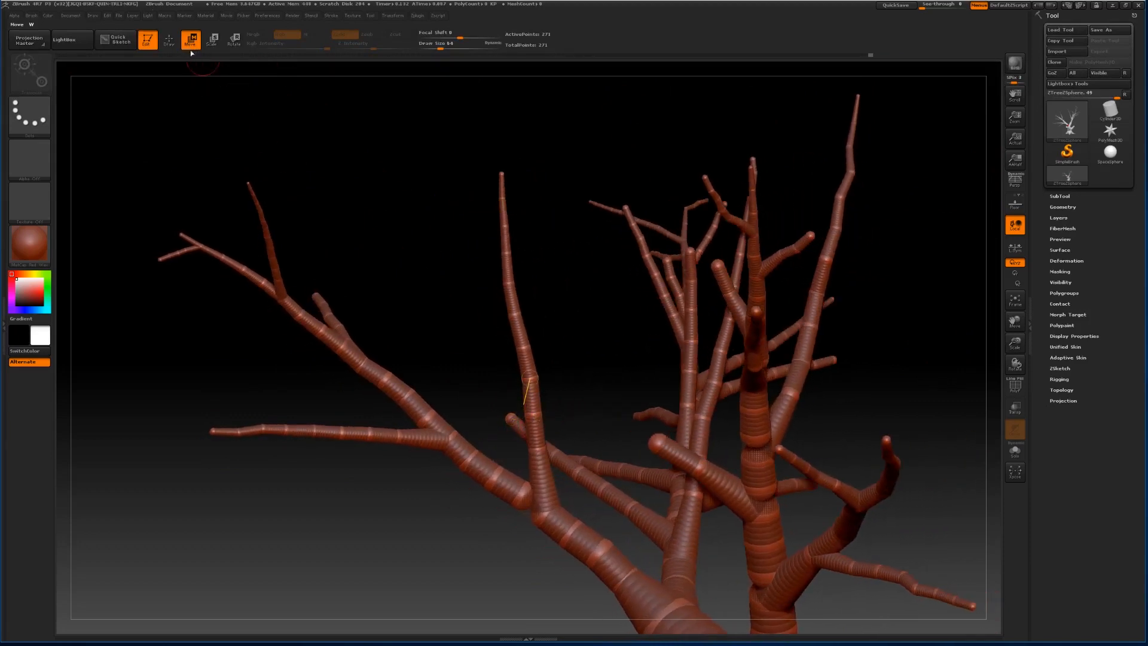
{"action": "left_click_drag", "start_coordinate": [441, 48], "coordinate": [470, 149]}
{"action": "left_click_drag", "start_coordinate": [535, 421], "coordinate": [548, 422]}
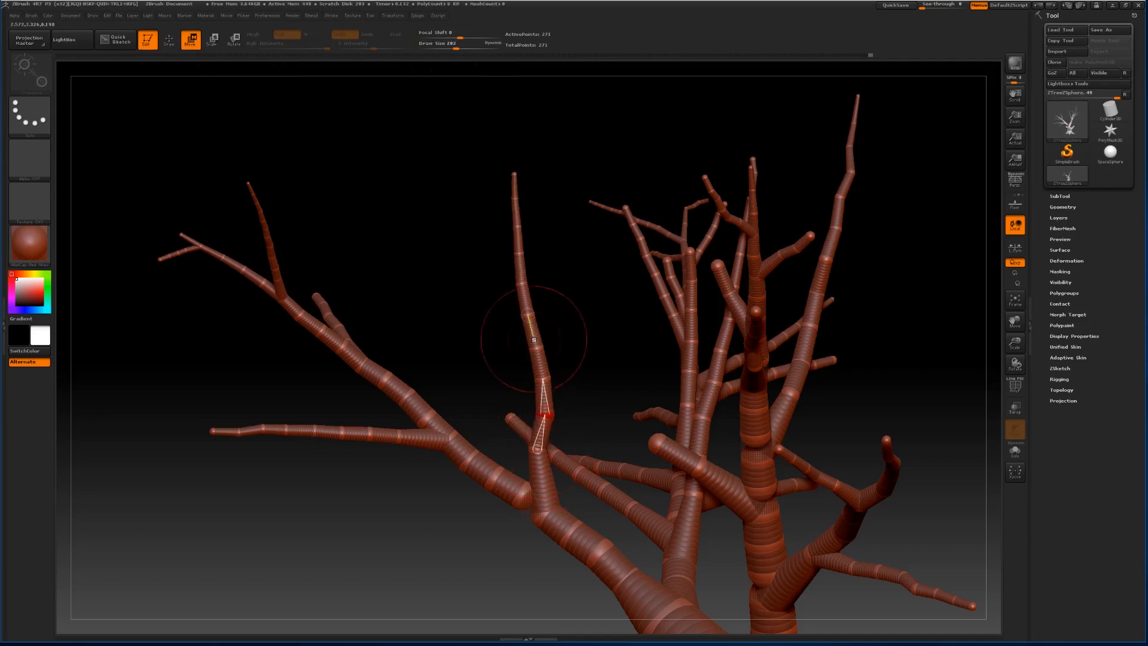
{"action": "left_click_drag", "start_coordinate": [532, 334], "coordinate": [522, 337]}
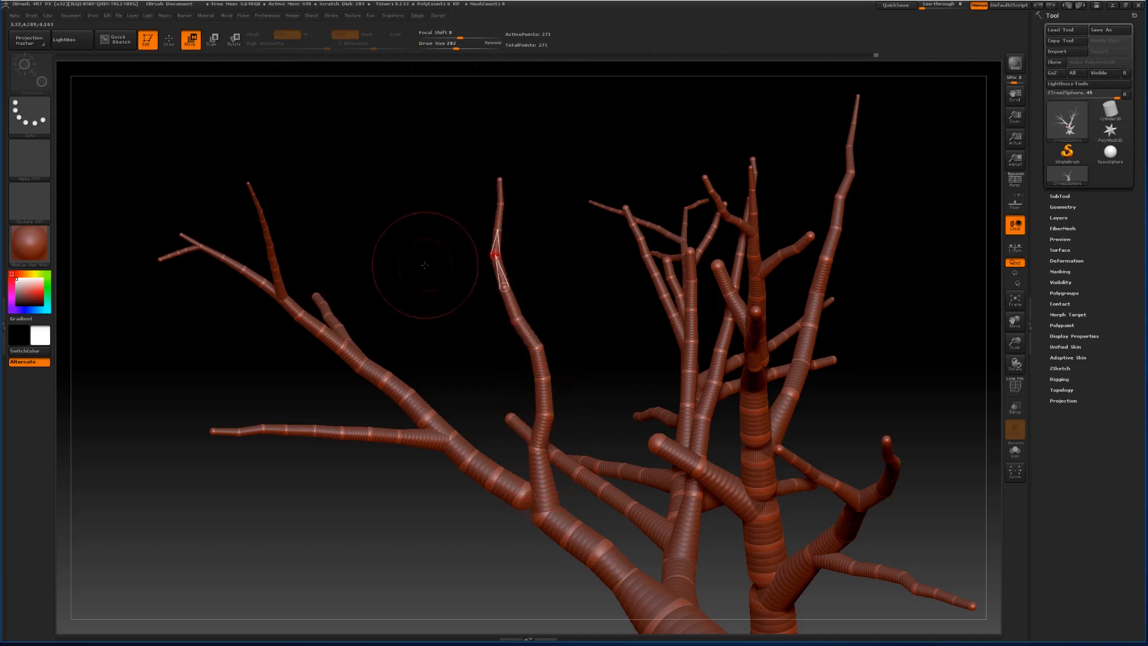
{"action": "mouse_move", "coordinate": [428, 264]}
{"action": "left_mouse_down"}
{"action": "mouse_move", "coordinate": [421, 323]}
{"action": "mouse_move", "coordinate": [423, 251]}
{"action": "mouse_move", "coordinate": [425, 287]}
{"action": "left_mouse_up"}
{"action": "left_click_drag", "start_coordinate": [465, 383], "coordinate": [514, 420]}
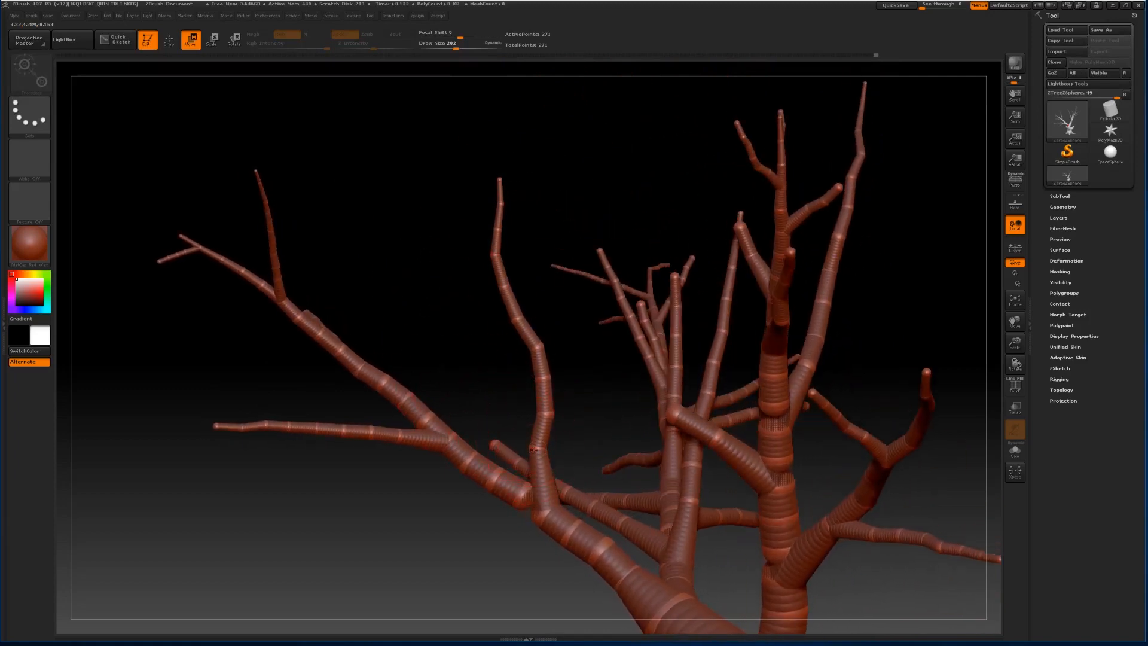
{"action": "left_click_drag", "start_coordinate": [531, 404], "coordinate": [542, 467]}
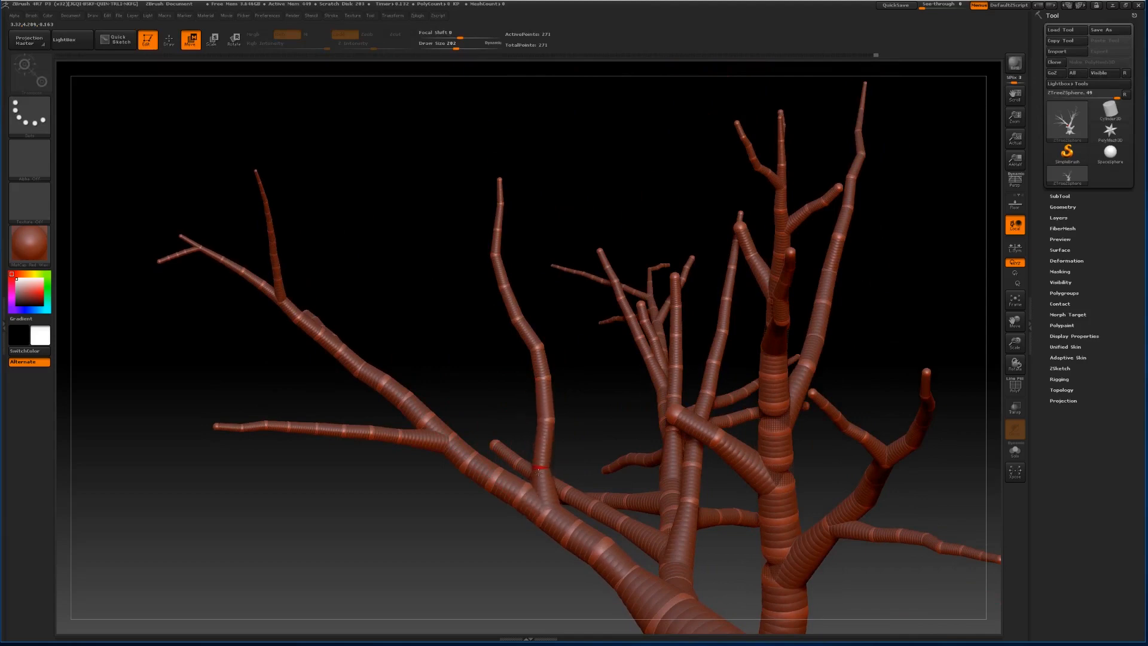
{"action": "left_click_drag", "start_coordinate": [456, 377], "coordinate": [463, 382]}
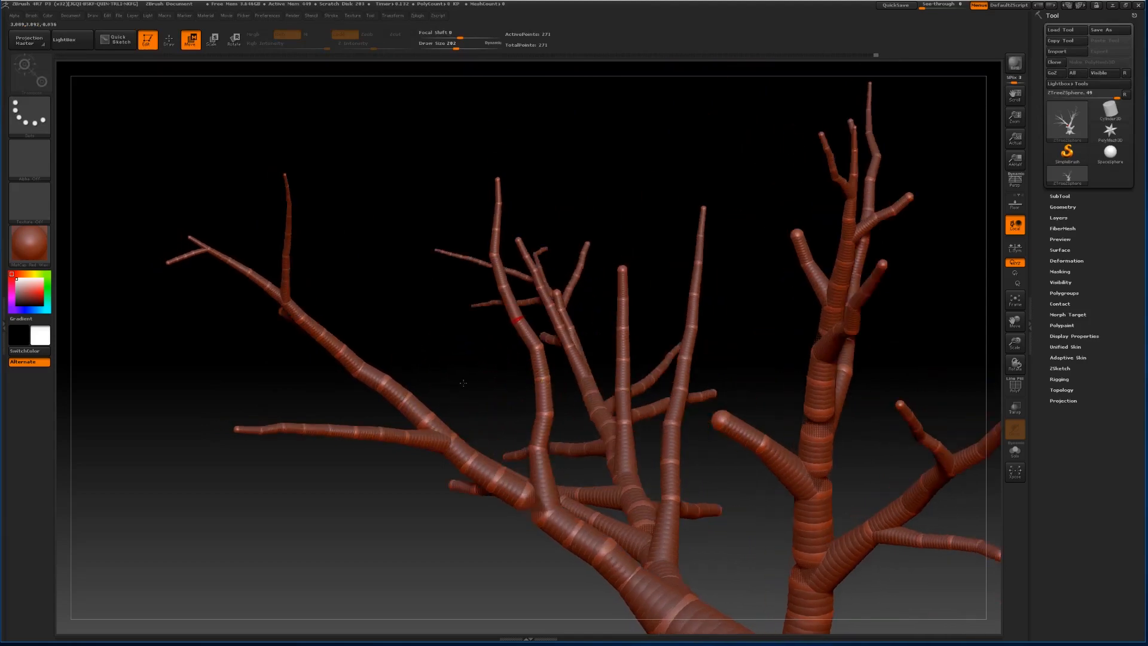
{"action": "left_click_drag", "start_coordinate": [533, 447], "coordinate": [505, 457]}
{"action": "key", "text": "ctrl+z"}
{"action": "left_click_drag", "start_coordinate": [607, 159], "coordinate": [594, 174]}
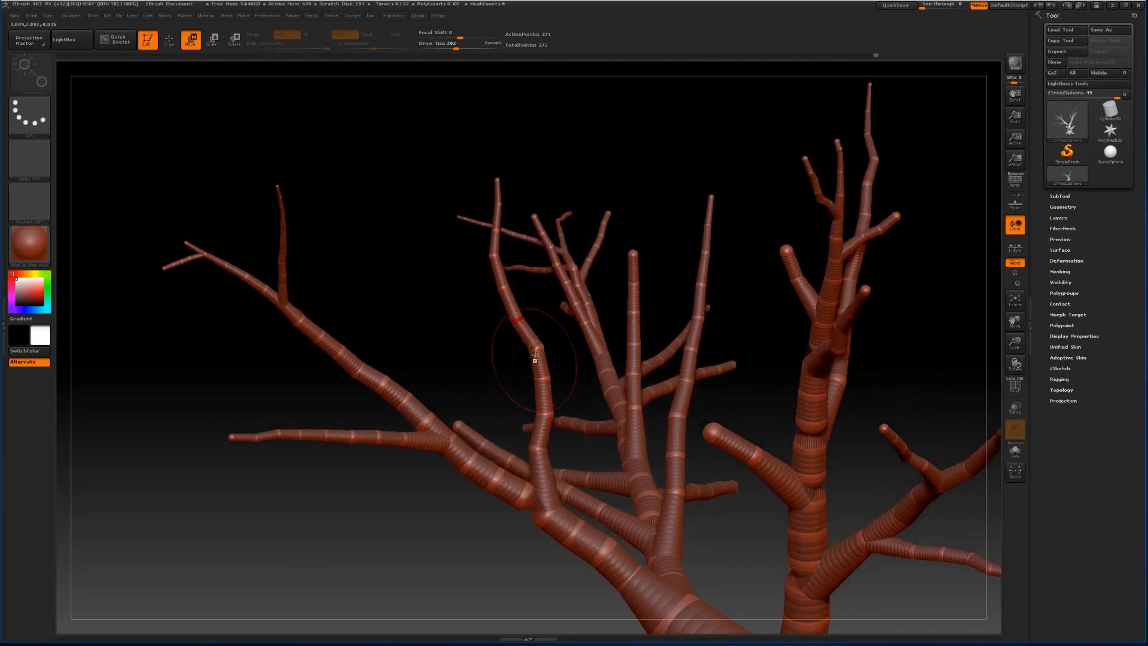
Enlarge the draw size slightly and move ZSpheres along the side branches of the outward-leaning branch to bend them irregularly.
{"action": "left_click_drag", "start_coordinate": [455, 48], "coordinate": [460, 48]}
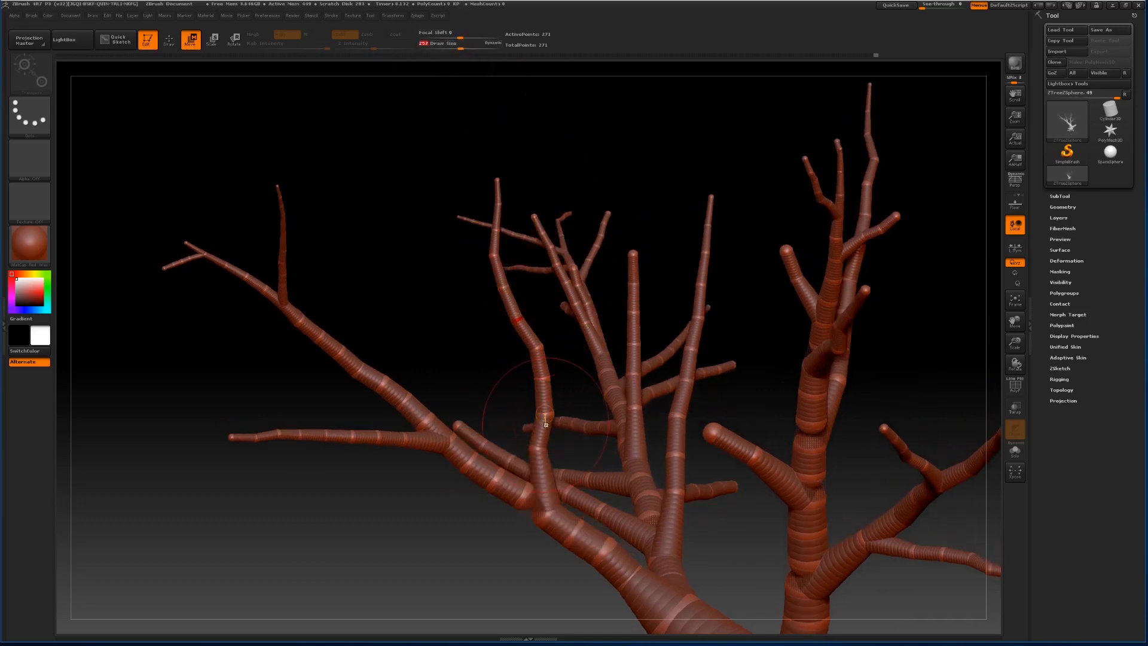
{"action": "left_click_drag", "start_coordinate": [545, 423], "coordinate": [533, 410]}
{"action": "left_click_drag", "start_coordinate": [372, 289], "coordinate": [283, 417]}
{"action": "left_click_drag", "start_coordinate": [380, 269], "coordinate": [358, 181]}
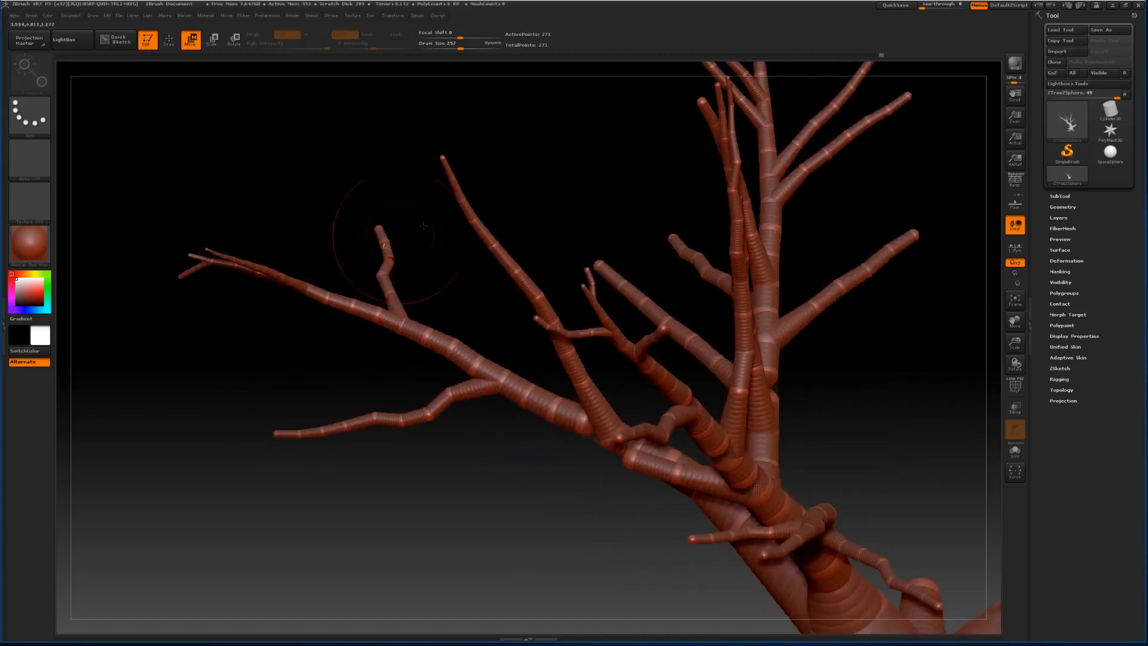
Move ZSpheres on the upright side branch and on the lower side branches of the central limb to give them kinks.
{"action": "left_click_drag", "start_coordinate": [504, 258], "coordinate": [519, 247]}
{"action": "left_click_drag", "start_coordinate": [580, 204], "coordinate": [547, 222]}
{"action": "left_click_drag", "start_coordinate": [598, 314], "coordinate": [587, 343]}
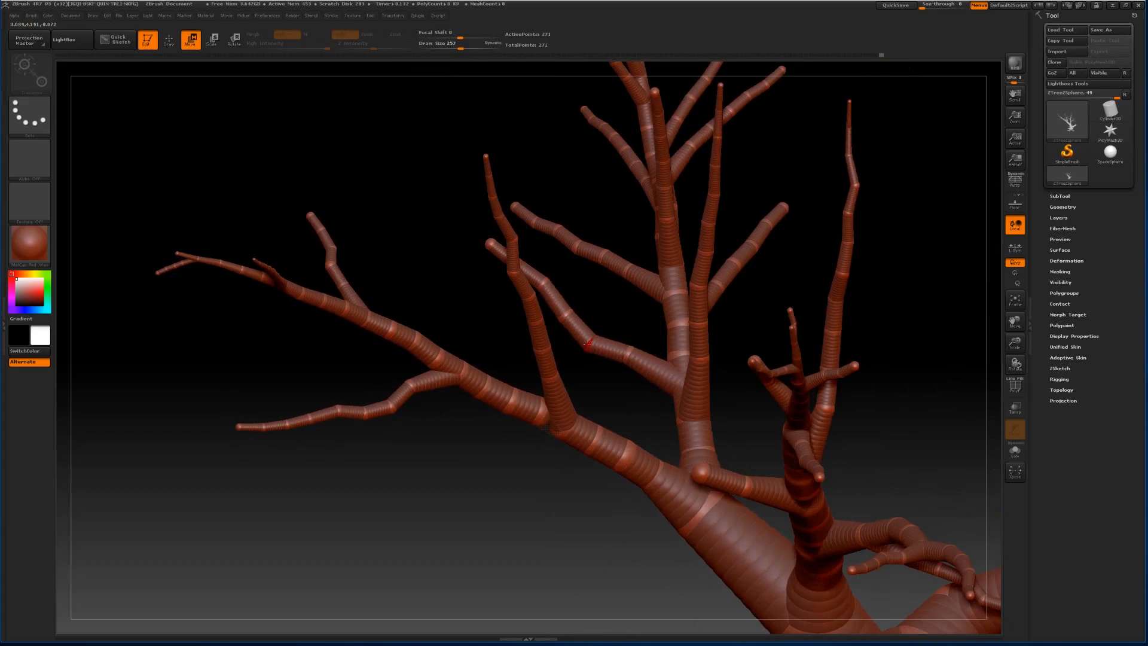
{"action": "left_click_drag", "start_coordinate": [607, 257], "coordinate": [609, 236]}
{"action": "left_click_drag", "start_coordinate": [747, 261], "coordinate": [757, 280]}
Move ZSpheres on the upper side branches of the central limb to bend three of them into crooked shapes.
{"action": "left_click_drag", "start_coordinate": [1015, 323], "coordinate": [927, 365]}
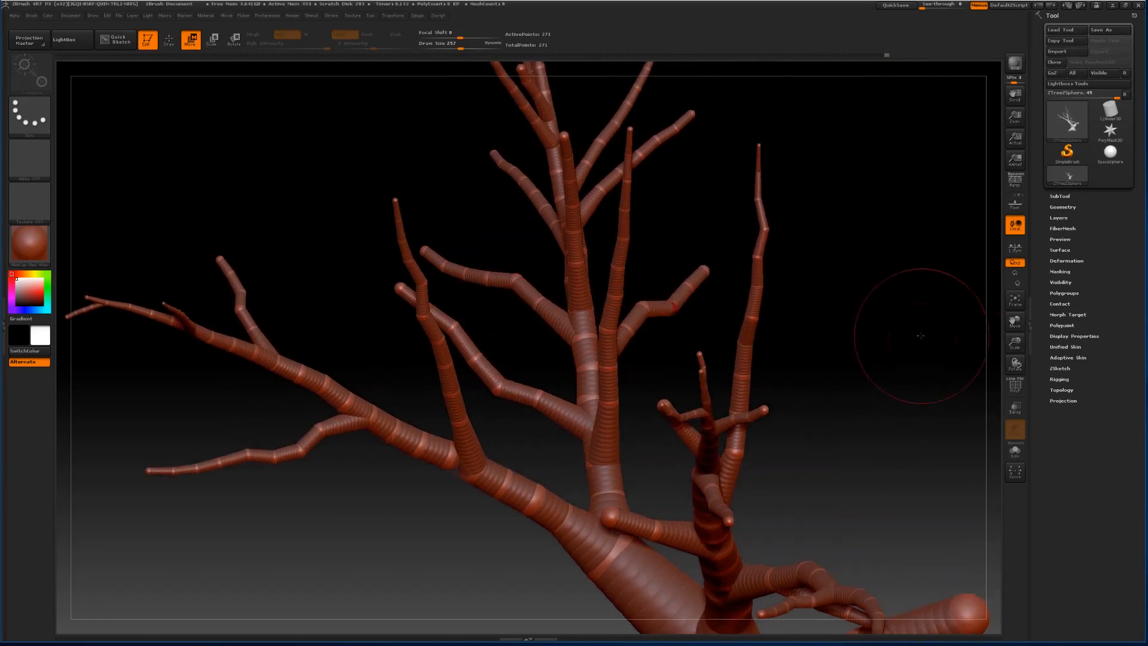
{"action": "left_click_drag", "start_coordinate": [926, 323], "coordinate": [725, 221]}
{"action": "left_click_drag", "start_coordinate": [625, 172], "coordinate": [634, 191]}
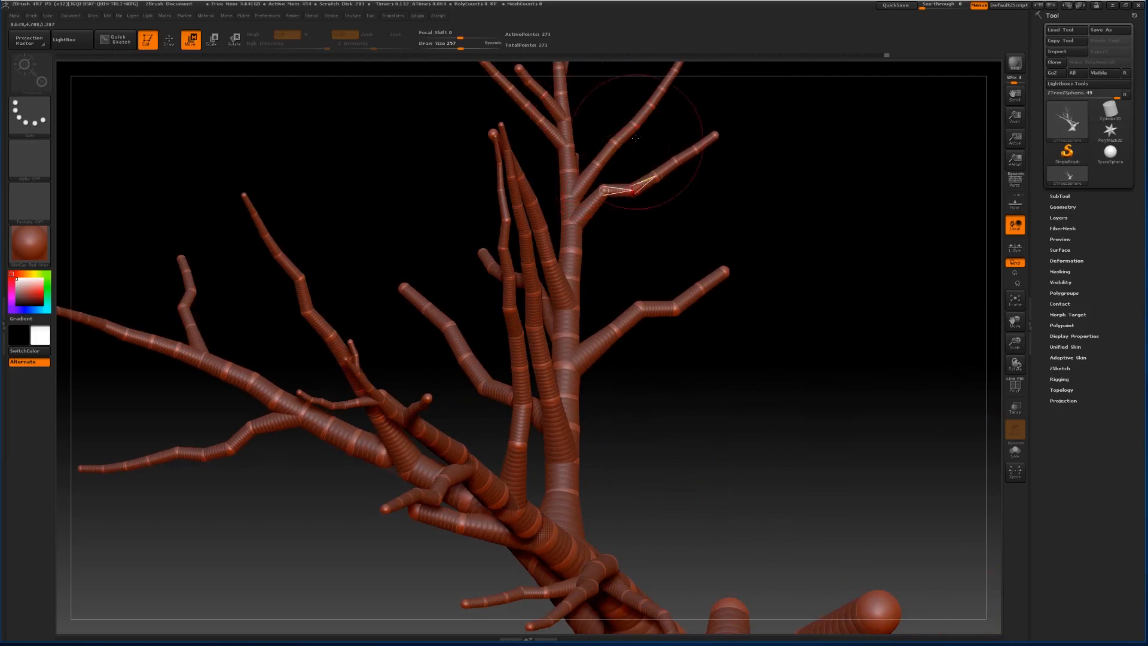
{"action": "left_click_drag", "start_coordinate": [652, 105], "coordinate": [640, 99]}
{"action": "left_click_drag", "start_coordinate": [547, 108], "coordinate": [540, 120]}
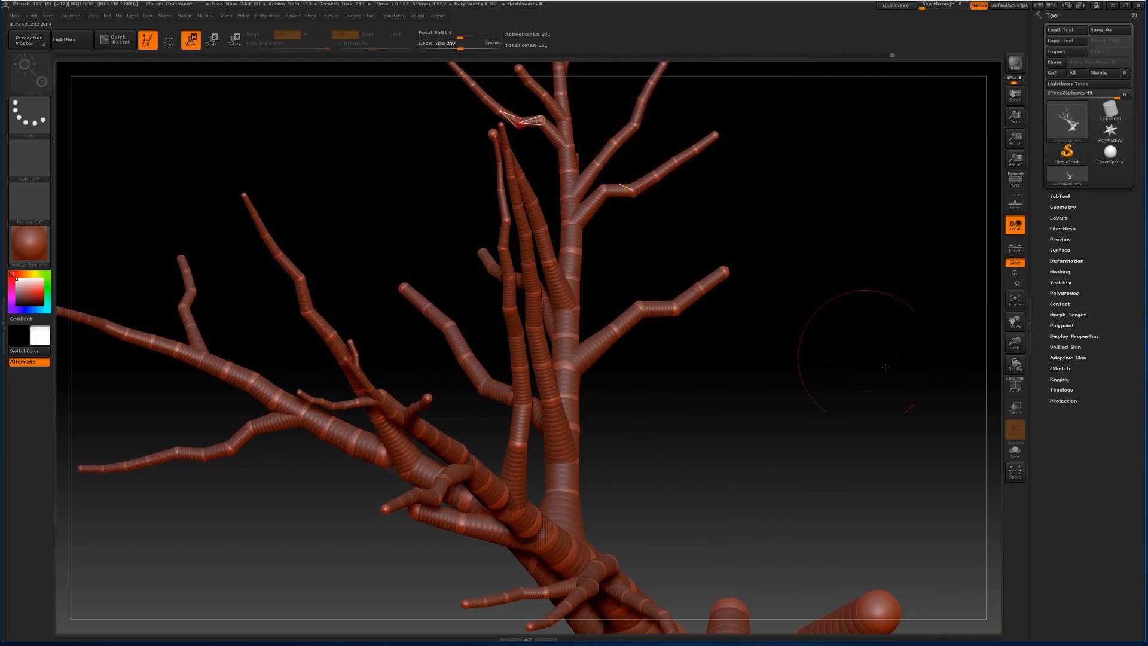
Reduce the draw size to 1, select the end ZSphere of the rear trunk stub and grow a branch from it with GrowAngle.
{"action": "left_click_drag", "start_coordinate": [1015, 343], "coordinate": [980, 269]}
{"action": "left_click_drag", "start_coordinate": [873, 317], "coordinate": [1090, 318]}
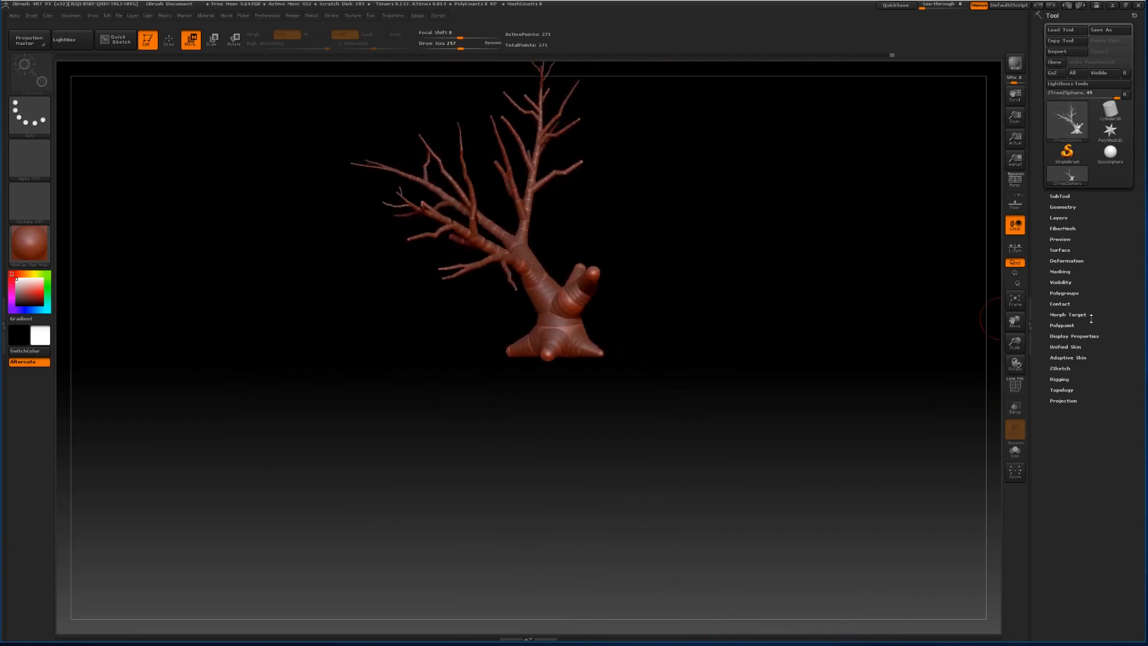
{"action": "left_click_drag", "start_coordinate": [1019, 339], "coordinate": [1017, 395]}
{"action": "left_click_drag", "start_coordinate": [1015, 322], "coordinate": [923, 132]}
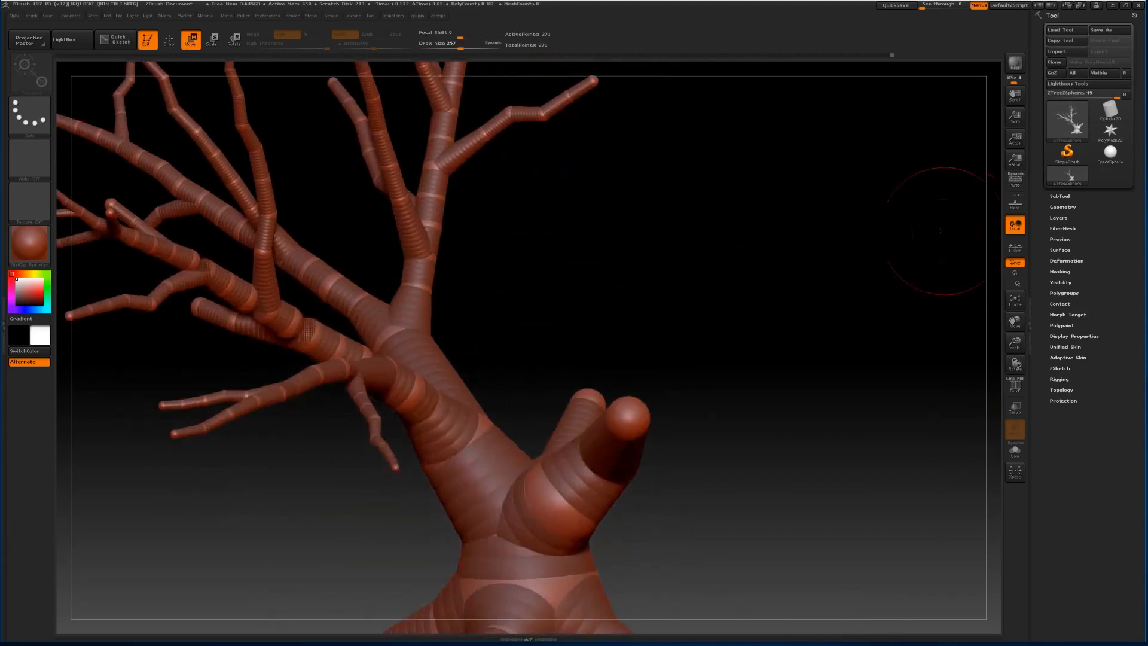
{"action": "left_click_drag", "start_coordinate": [832, 299], "coordinate": [820, 354]}
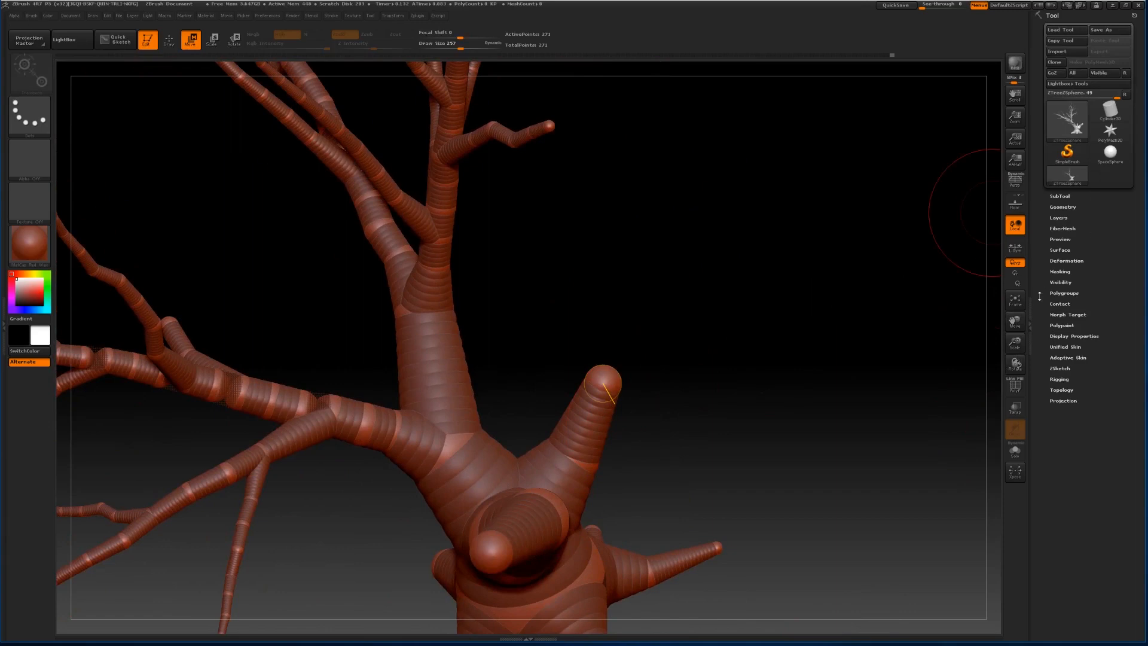
{"action": "left_click_drag", "start_coordinate": [1014, 321], "coordinate": [1010, 249]}
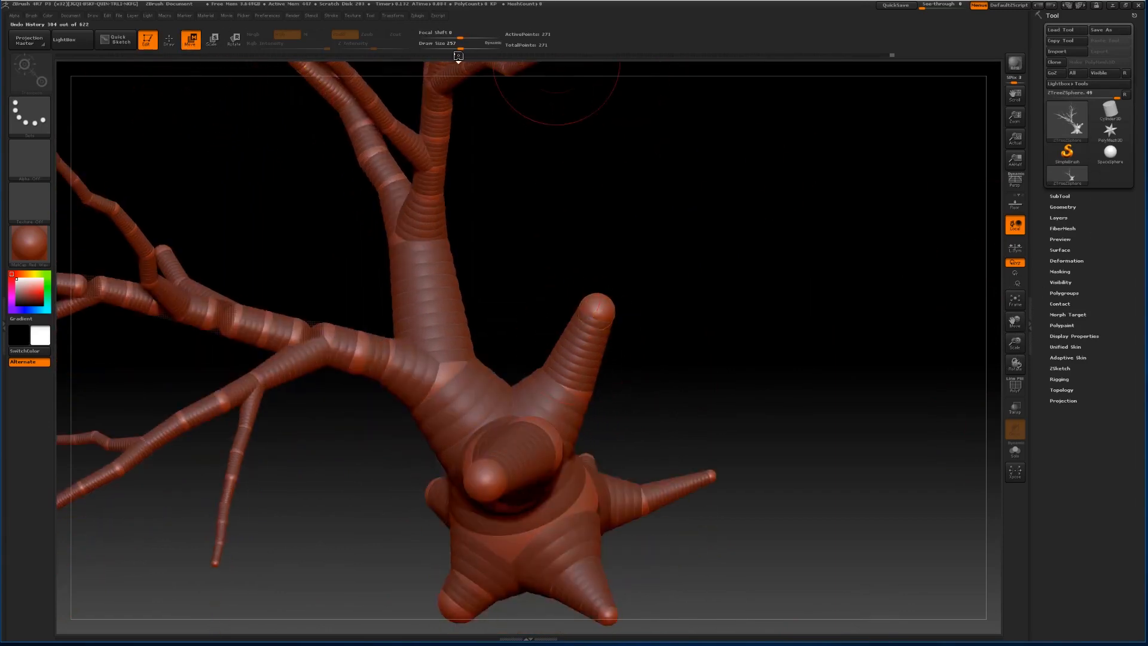
{"action": "left_click_drag", "start_coordinate": [456, 46], "coordinate": [418, 43]}
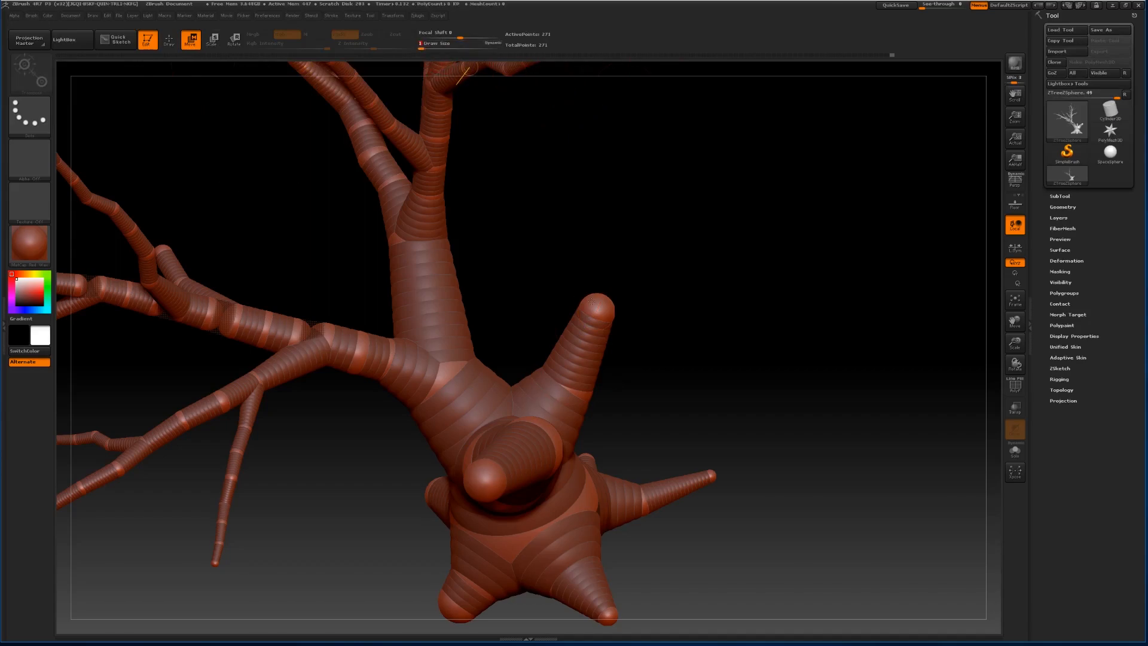
{"action": "left_click_drag", "start_coordinate": [602, 310], "coordinate": [564, 386]}
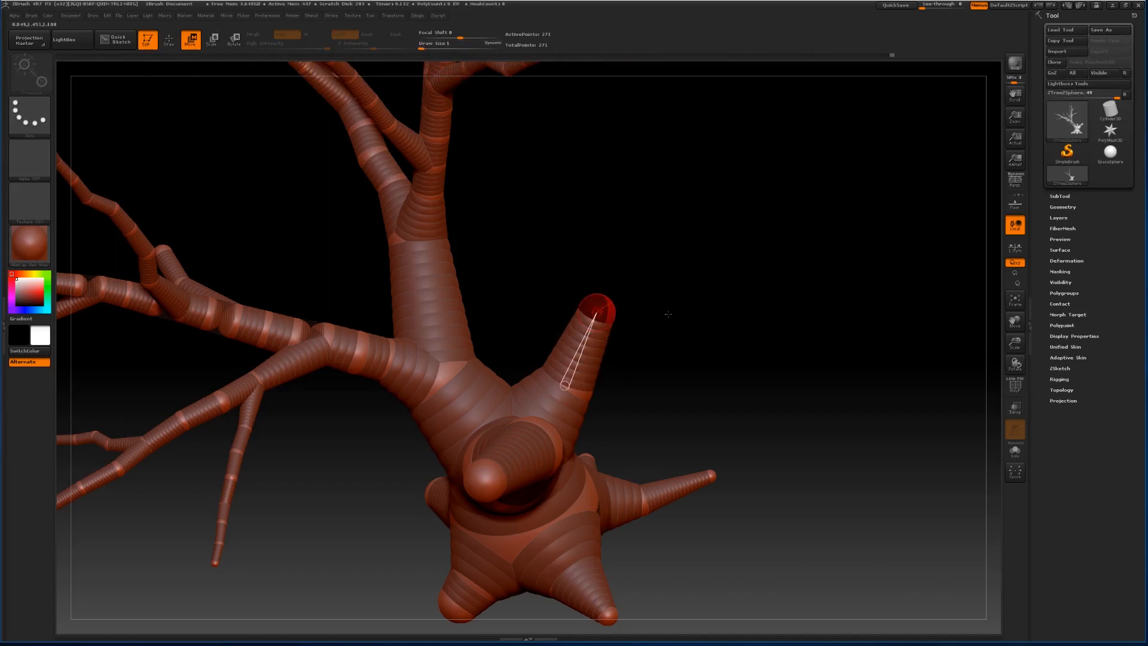
{"action": "left_click_drag", "start_coordinate": [669, 314], "coordinate": [551, 382]}
{"action": "left_click", "coordinate": [417, 15]}
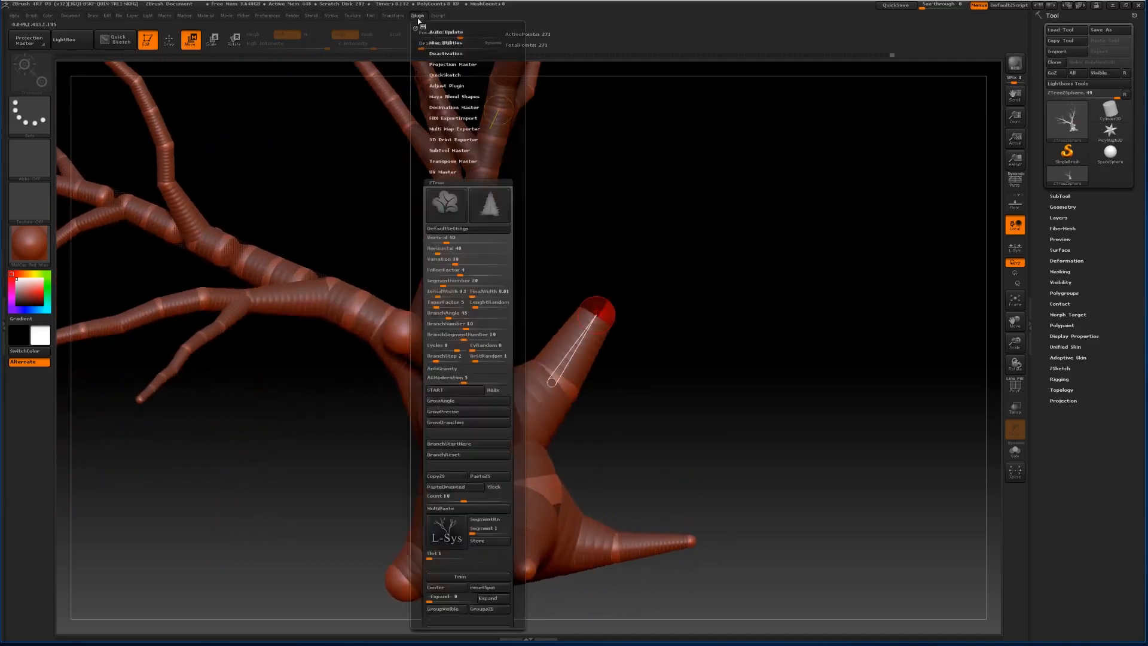
{"action": "left_click", "coordinate": [471, 403]}
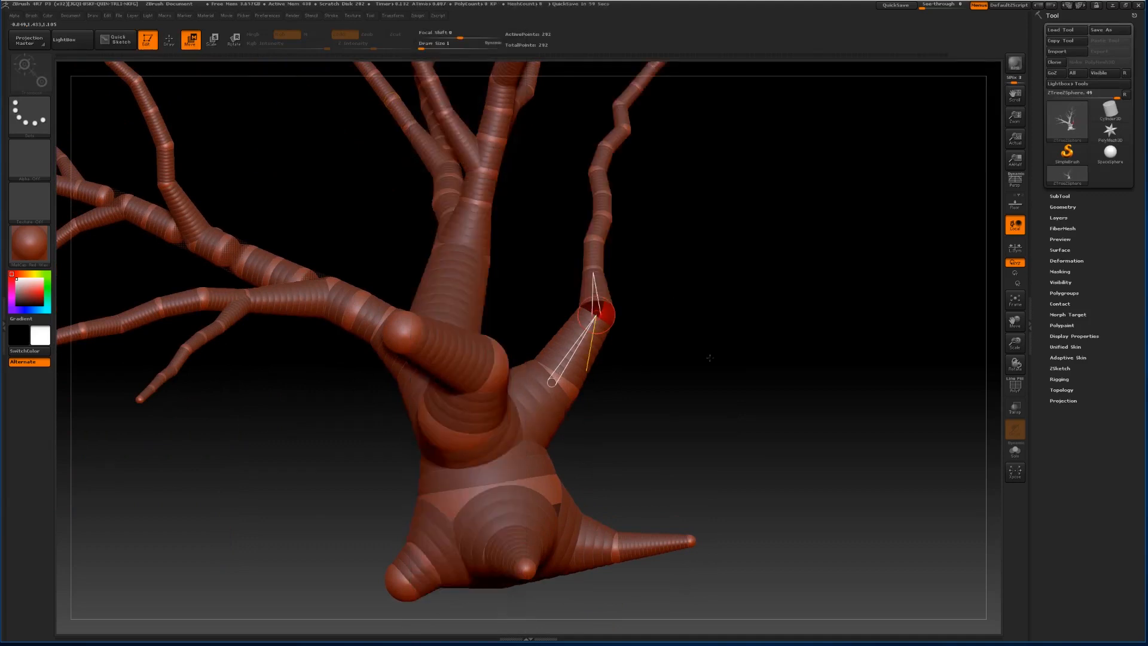
Select a ZSphere near the base of the newly grown branch and grow a second branch from it with GrowAngle.
{"action": "left_click_drag", "start_coordinate": [999, 349], "coordinate": [634, 373]}
{"action": "left_click_drag", "start_coordinate": [587, 409], "coordinate": [682, 322]}
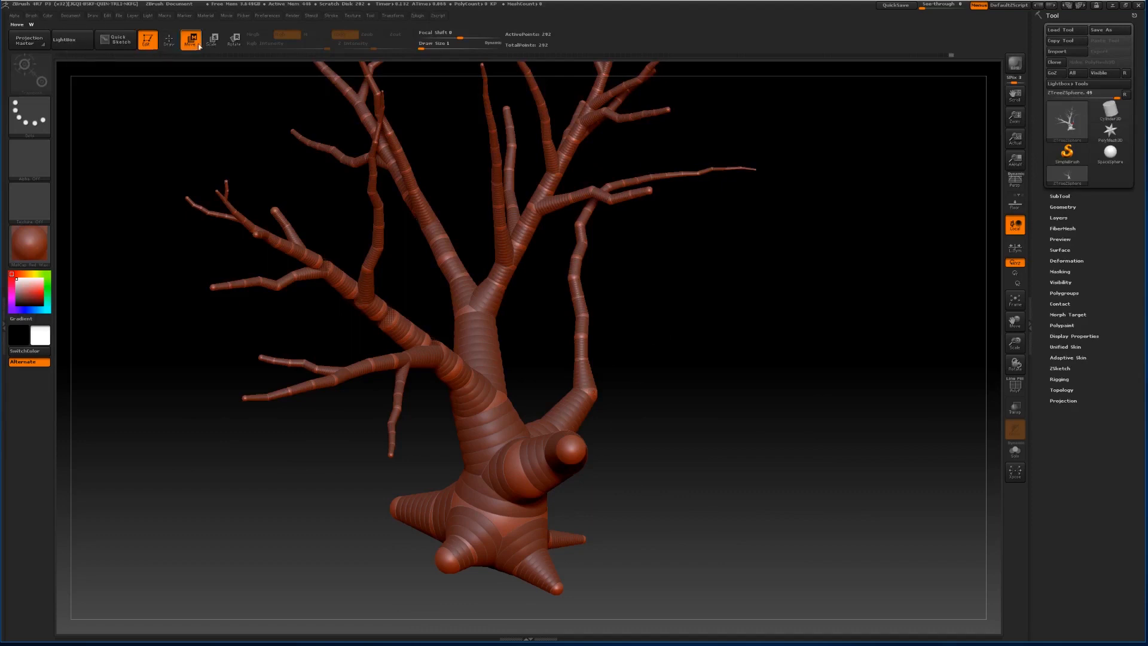
{"action": "left_click_drag", "start_coordinate": [600, 391], "coordinate": [592, 388]}
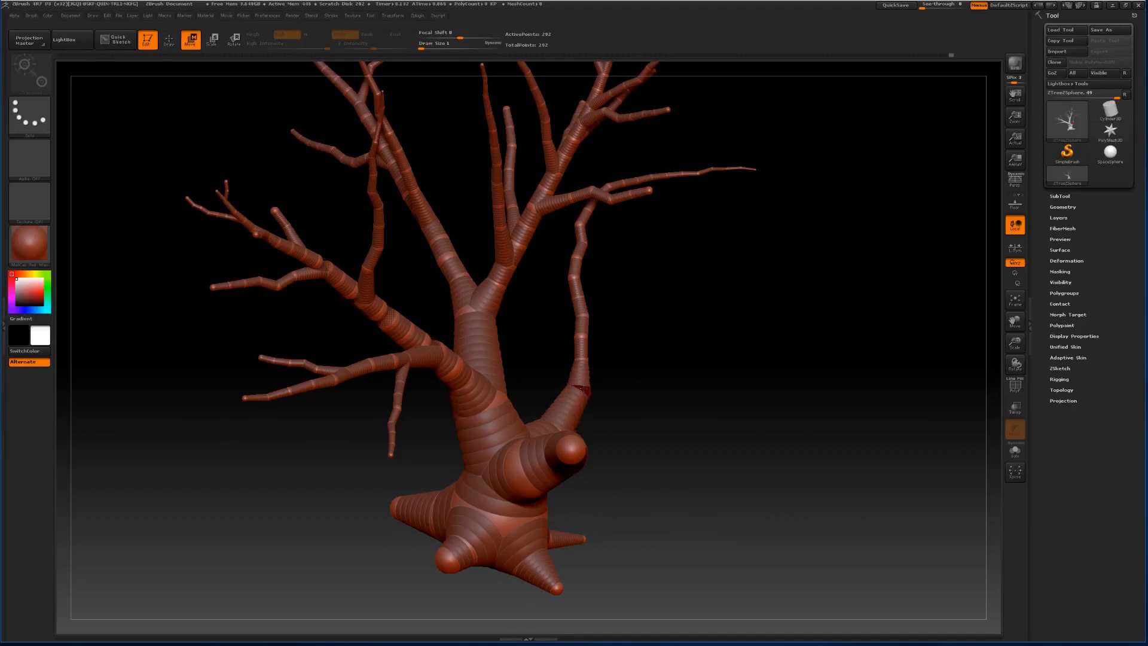
{"action": "mouse_move", "coordinate": [666, 397]}
{"action": "left_mouse_down"}
{"action": "mouse_move", "coordinate": [661, 379]}
{"action": "mouse_move", "coordinate": [651, 403]}
{"action": "left_mouse_up"}
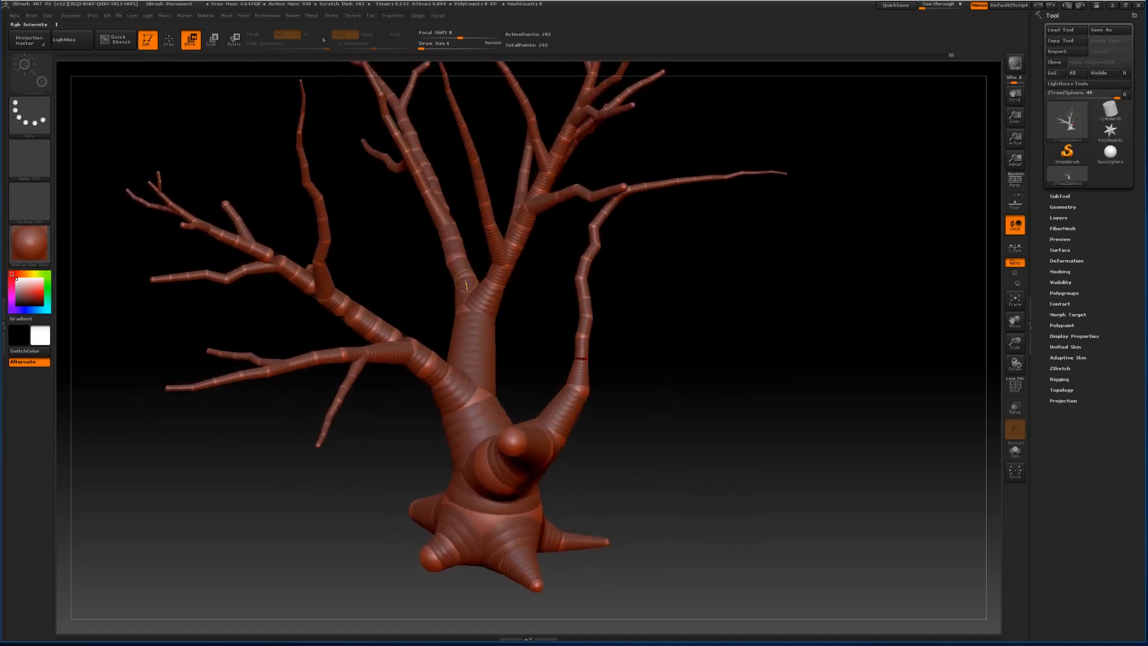
{"action": "left_click", "coordinate": [415, 17]}
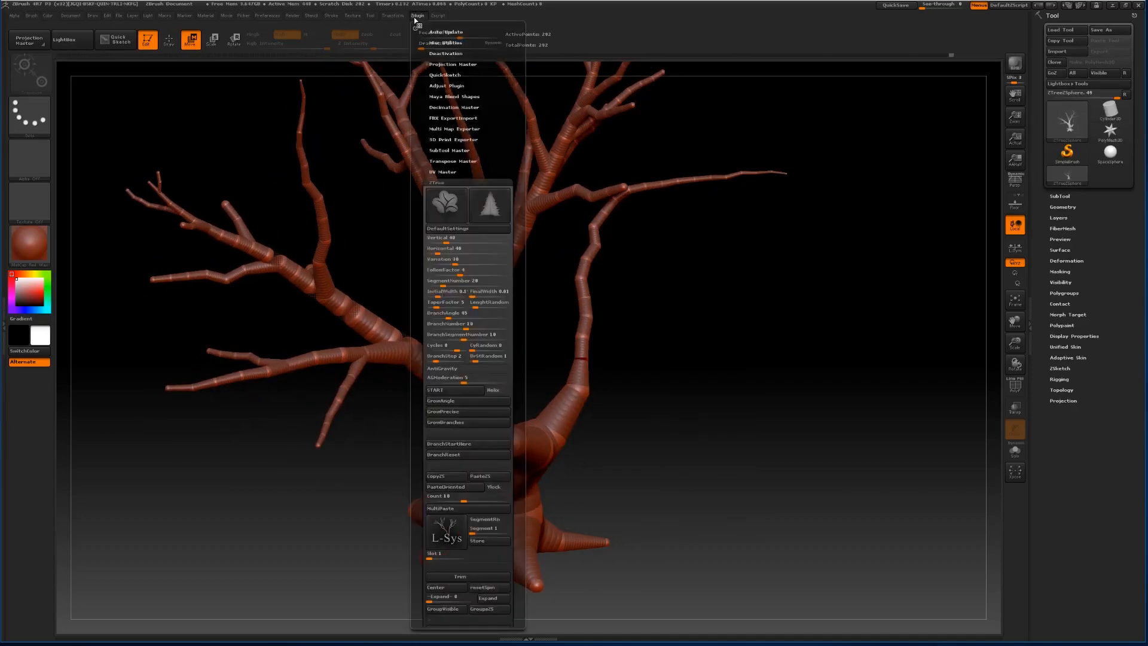
{"action": "left_click", "coordinate": [442, 400]}
{"action": "left_click", "coordinate": [632, 386]}
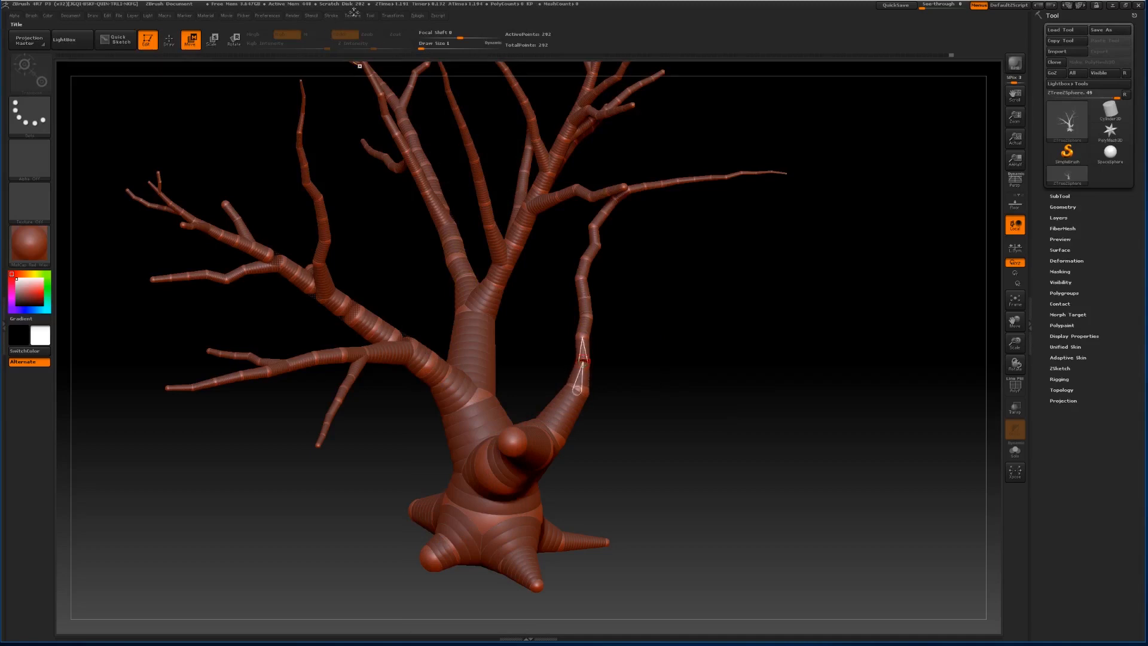
{"action": "left_click", "coordinate": [417, 16]}
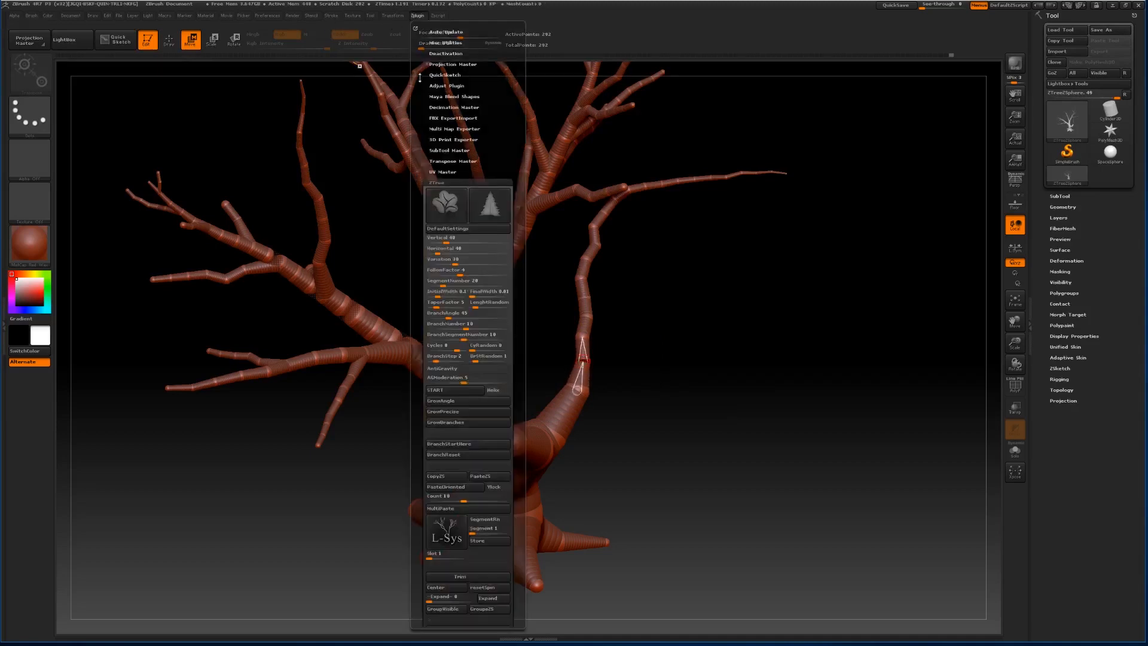
{"action": "left_click", "coordinate": [443, 405]}
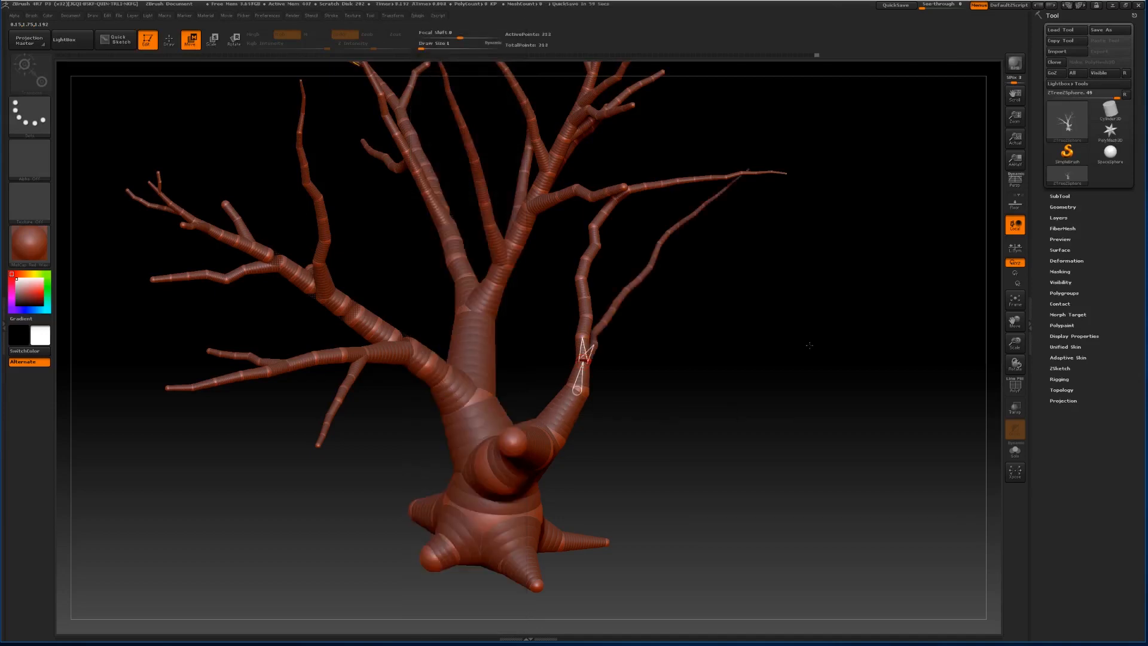
Scale the ZSphere at the fork where the two new branches split to adjust the thickness of the joint.
{"action": "left_click_drag", "start_coordinate": [810, 343], "coordinate": [832, 405]}
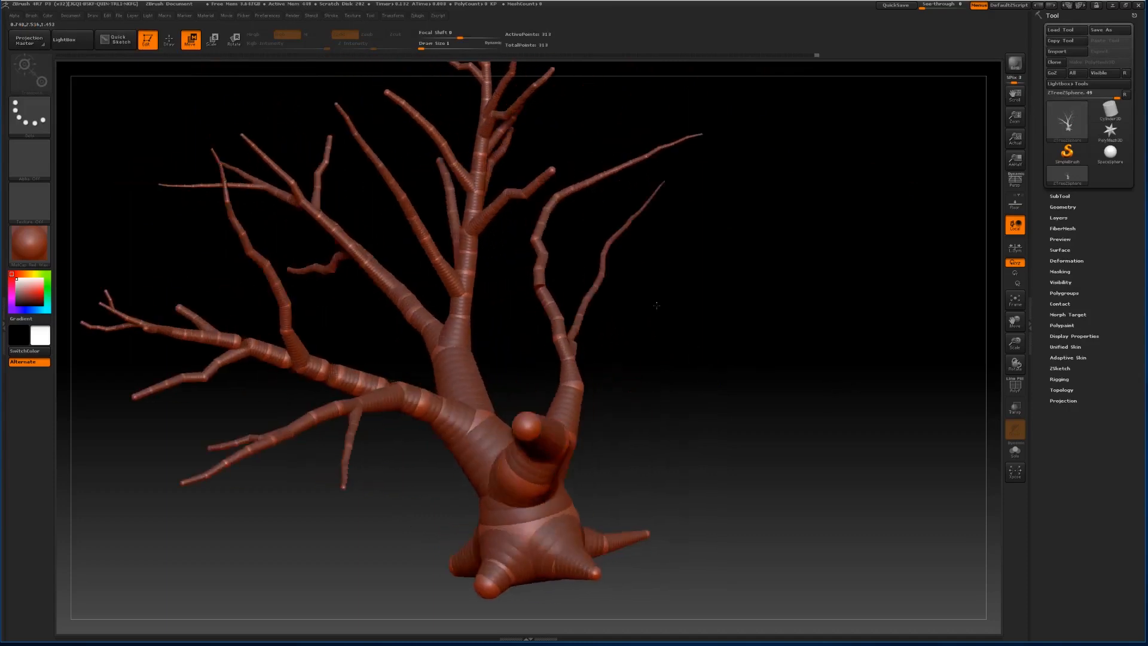
{"action": "left_click_drag", "start_coordinate": [539, 289], "coordinate": [531, 341]}
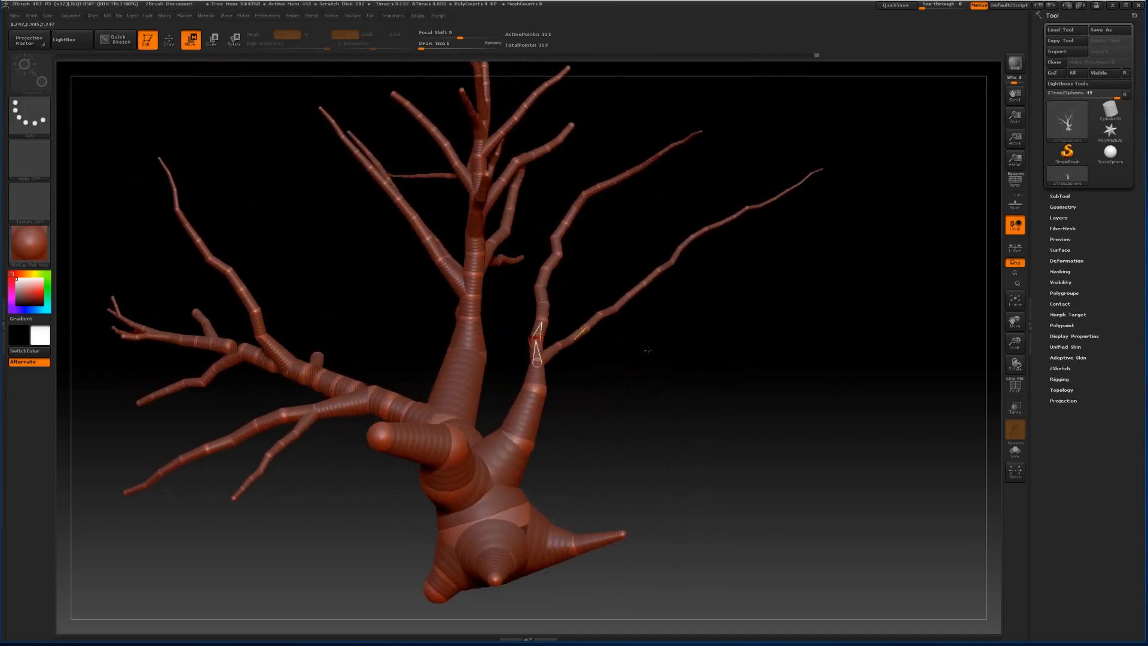
{"action": "left_click_drag", "start_coordinate": [647, 351], "coordinate": [732, 371]}
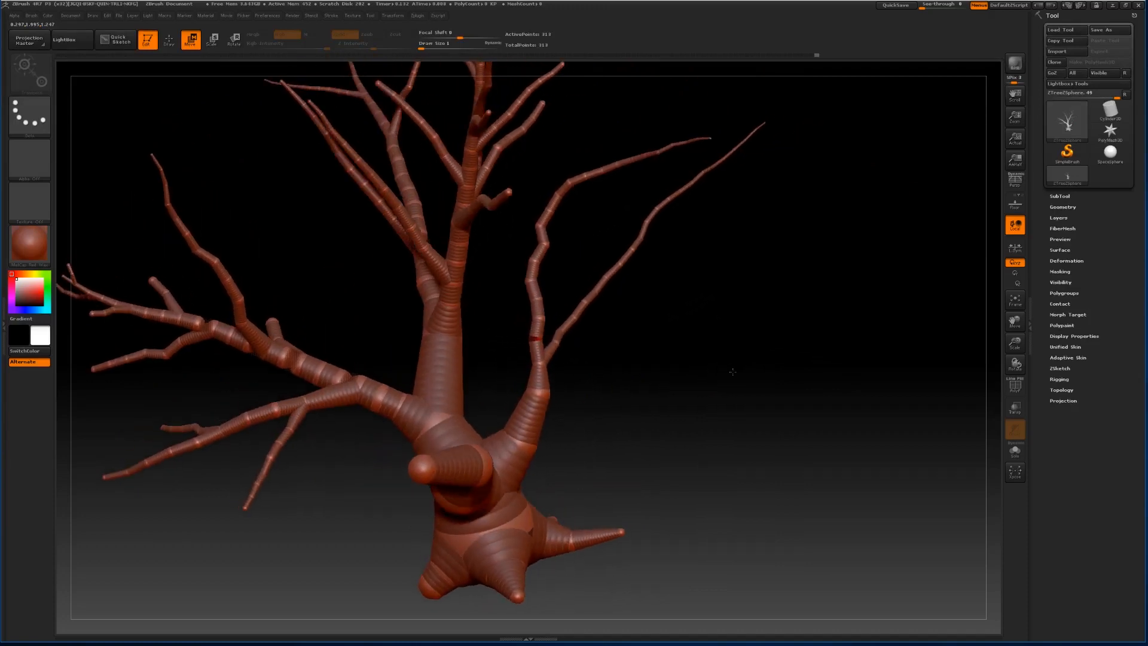
{"action": "left_click_drag", "start_coordinate": [588, 371], "coordinate": [536, 360]}
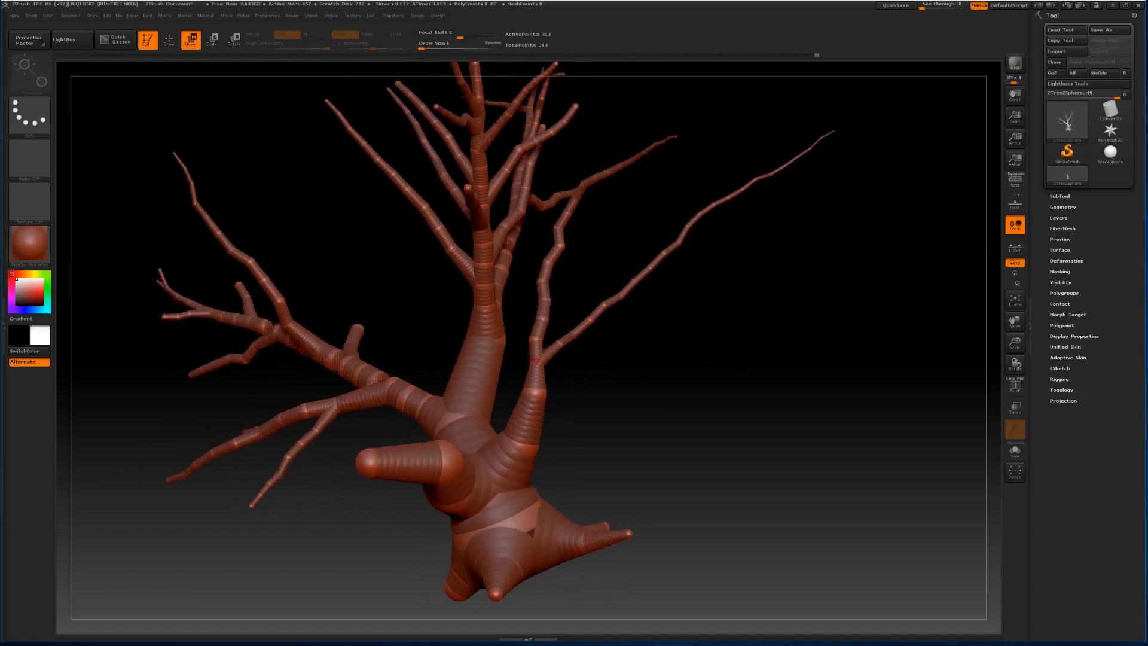
{"action": "left_click", "coordinate": [218, 45]}
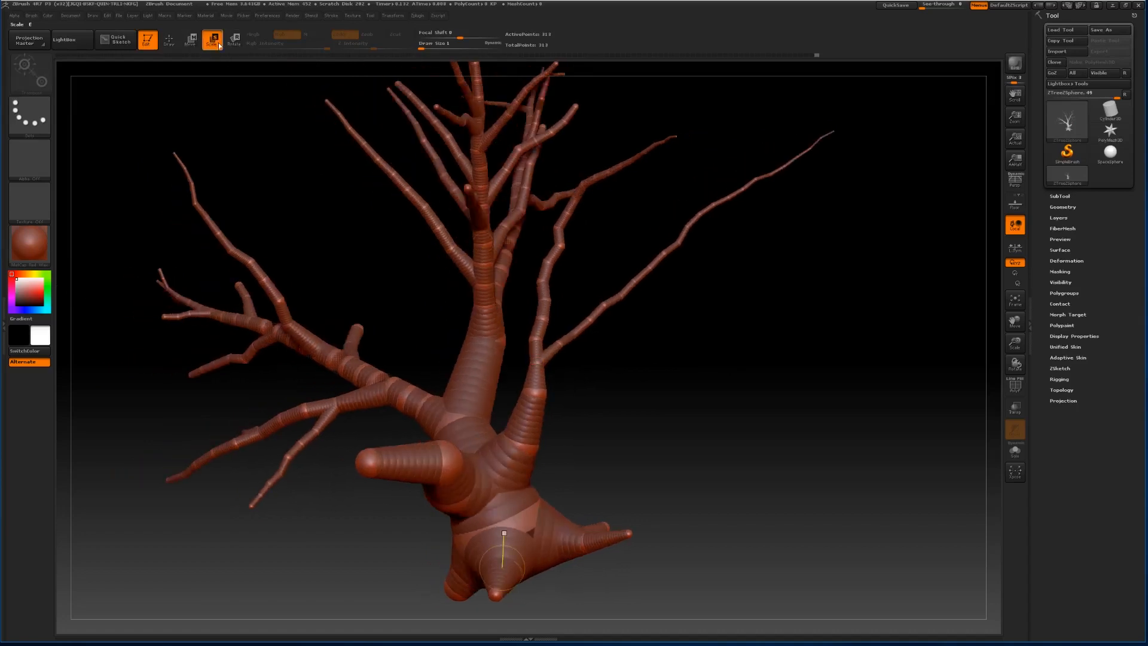
{"action": "left_click_drag", "start_coordinate": [539, 365], "coordinate": [561, 481]}
{"action": "left_click_drag", "start_coordinate": [589, 386], "coordinate": [580, 381]}
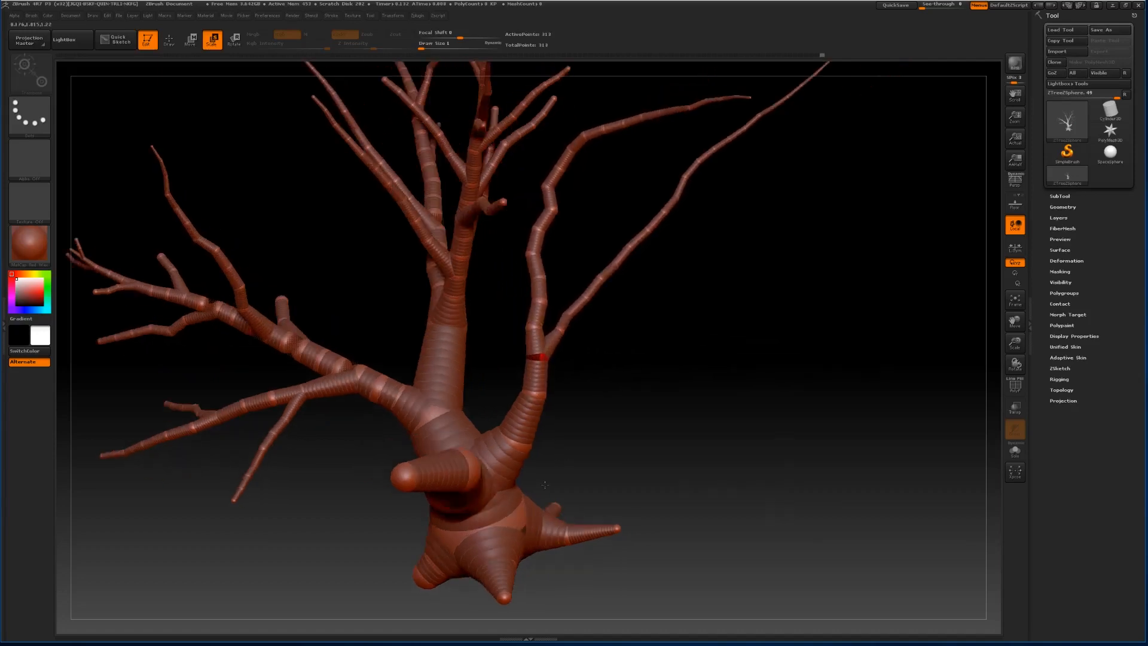
{"action": "left_click_drag", "start_coordinate": [544, 484], "coordinate": [599, 380]}
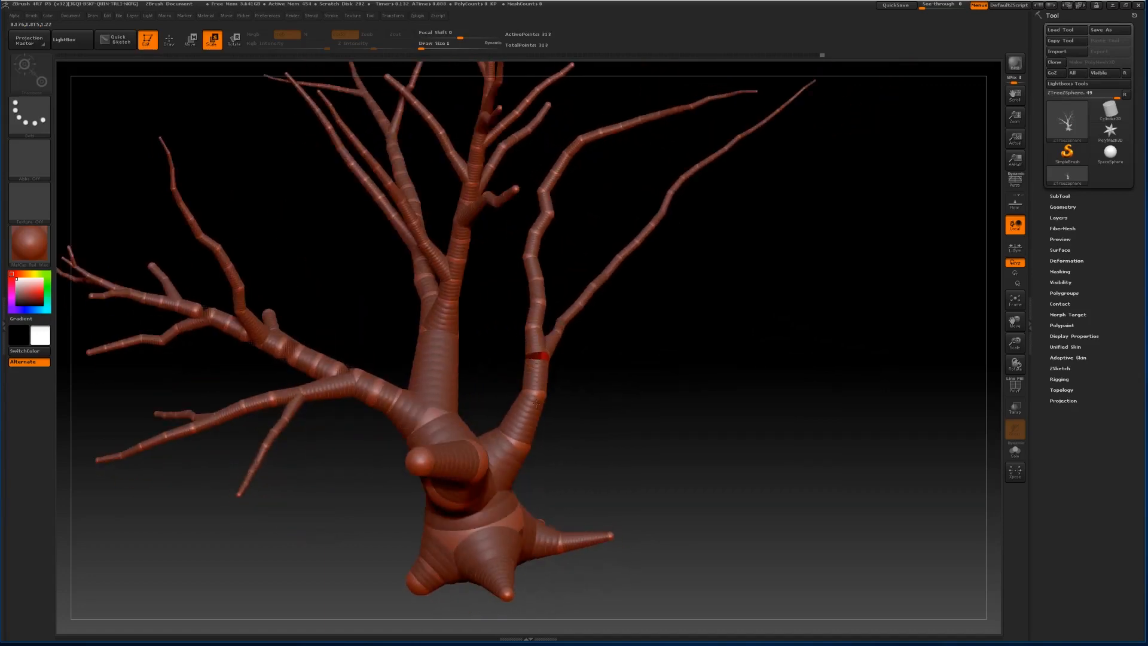
{"action": "mouse_move", "coordinate": [537, 341]}
{"action": "left_mouse_down"}
{"action": "mouse_move", "coordinate": [538, 377]}
{"action": "mouse_move", "coordinate": [542, 353]}
{"action": "left_mouse_up"}
{"action": "left_click_drag", "start_coordinate": [672, 415], "coordinate": [639, 386]}
Select the ZSphere just above the fork of the two rear branches and grow side branches from it with GrowBranches.
{"action": "left_click", "coordinate": [190, 39]}
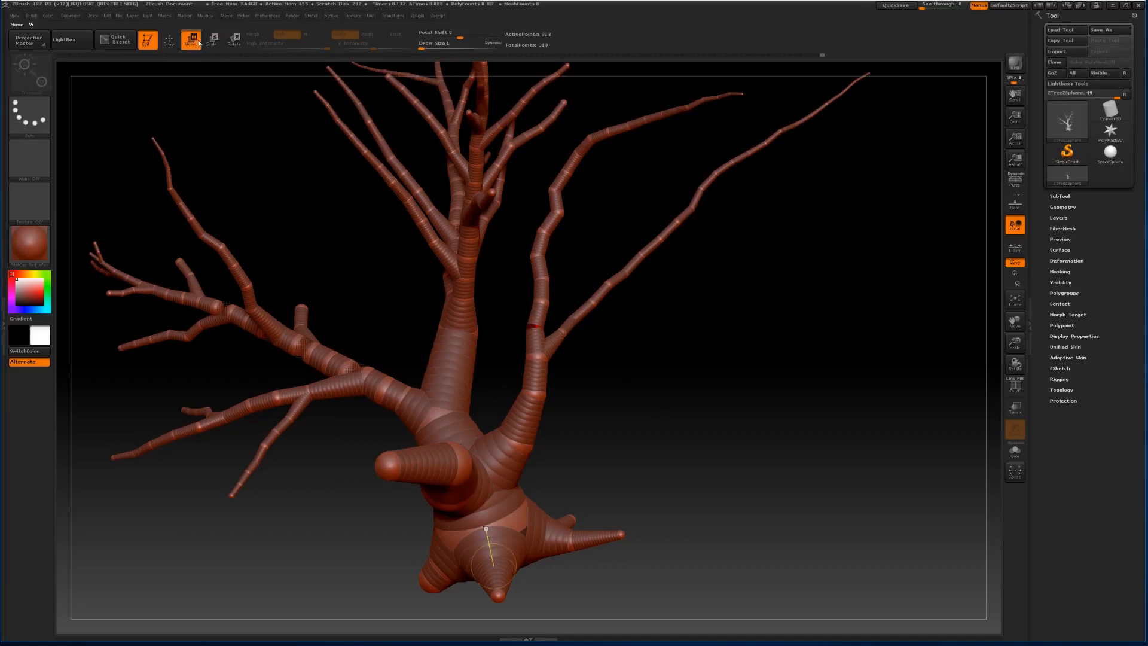
{"action": "left_click_drag", "start_coordinate": [536, 327], "coordinate": [535, 327]}
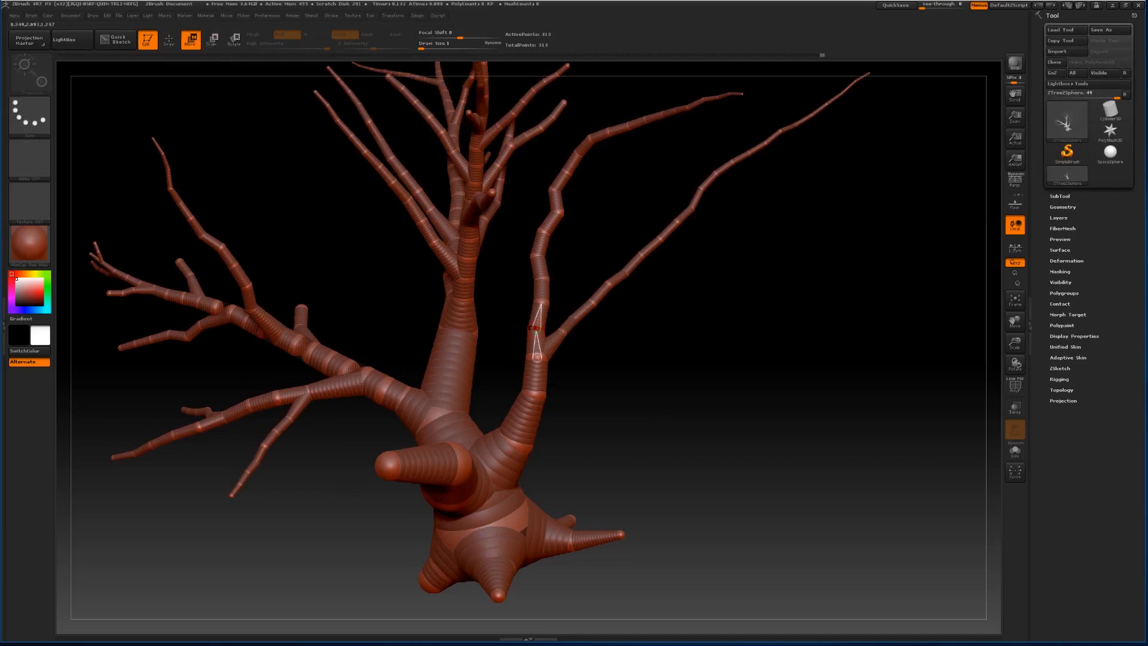
{"action": "left_click", "coordinate": [420, 16]}
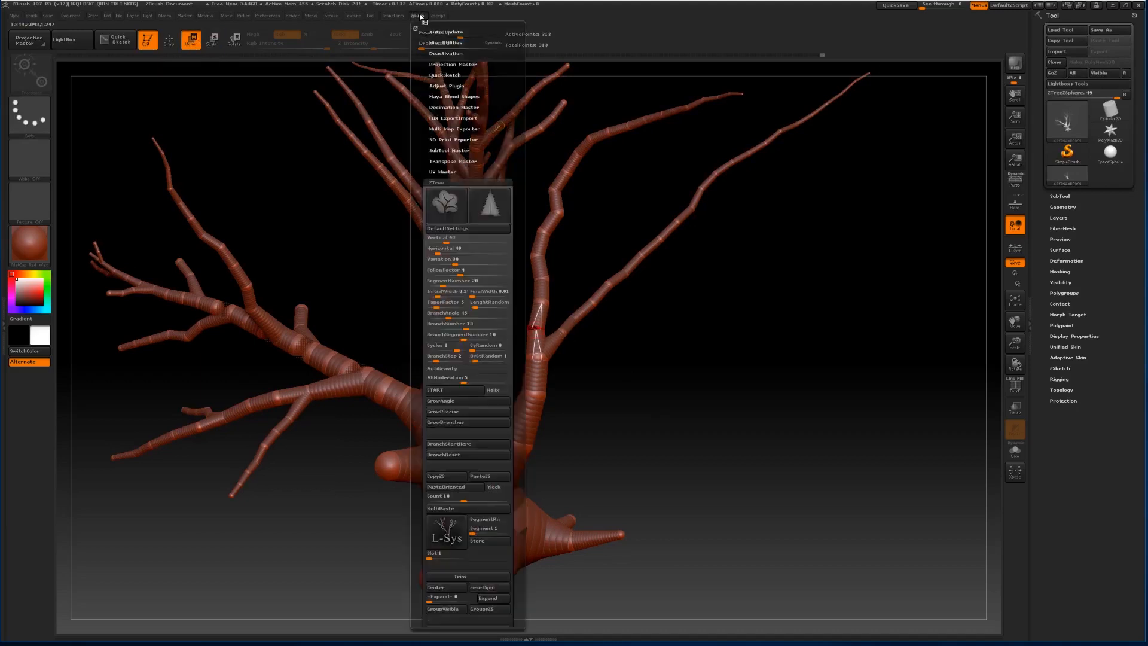
{"action": "left_click", "coordinate": [460, 424]}
{"action": "mouse_move", "coordinate": [661, 392]}
{"action": "left_mouse_down"}
{"action": "mouse_move", "coordinate": [704, 372]}
{"action": "mouse_move", "coordinate": [712, 391]}
{"action": "mouse_move", "coordinate": [636, 392]}
{"action": "left_mouse_up"}
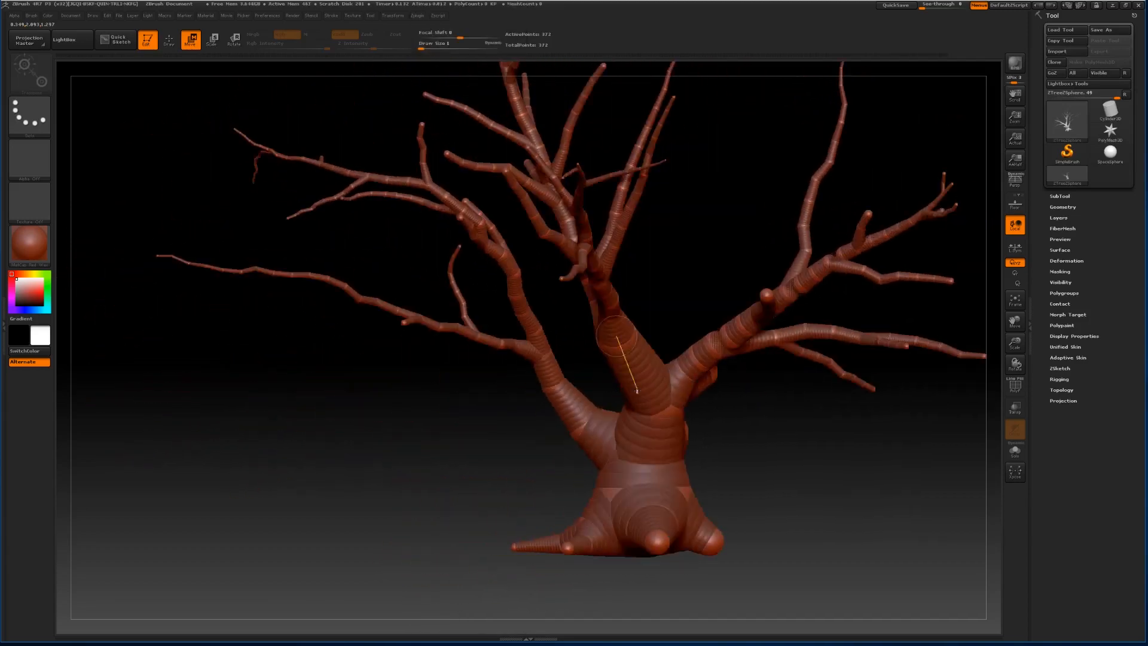
Select the end ZSphere of the remaining bare trunk stub and grow a branch from it with GrowAngle.
{"action": "left_click_drag", "start_coordinate": [1014, 344], "coordinate": [1011, 359]}
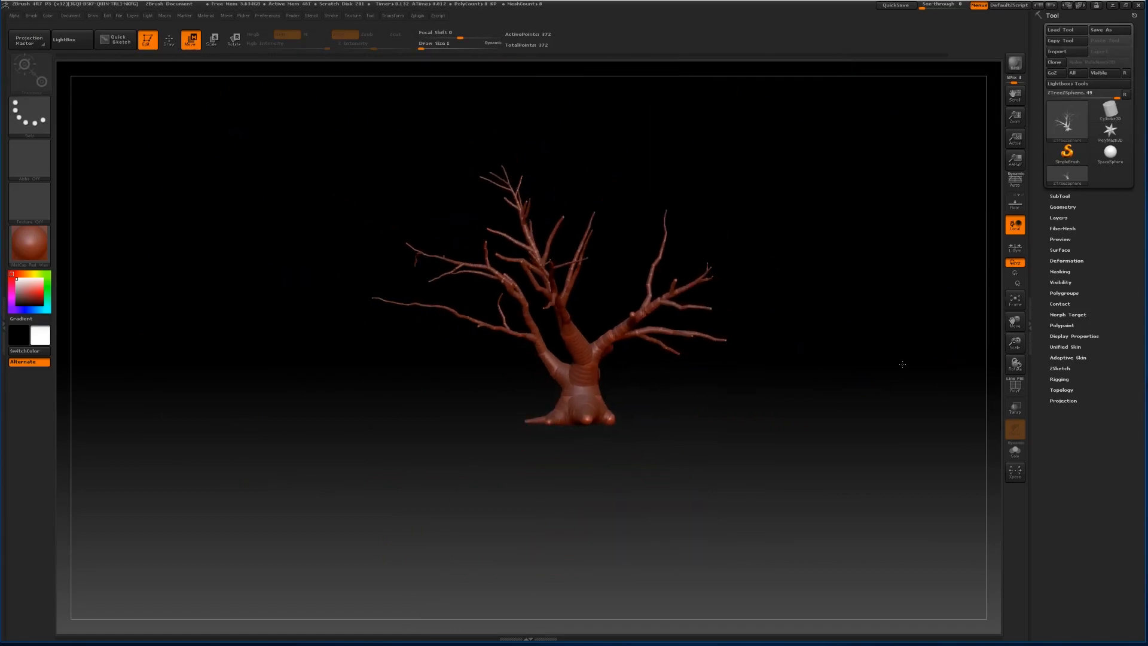
{"action": "mouse_move", "coordinate": [902, 364]}
{"action": "left_mouse_down"}
{"action": "mouse_move", "coordinate": [853, 377]}
{"action": "mouse_move", "coordinate": [890, 359]}
{"action": "left_mouse_up"}
{"action": "left_click_drag", "start_coordinate": [1009, 345], "coordinate": [675, 346]}
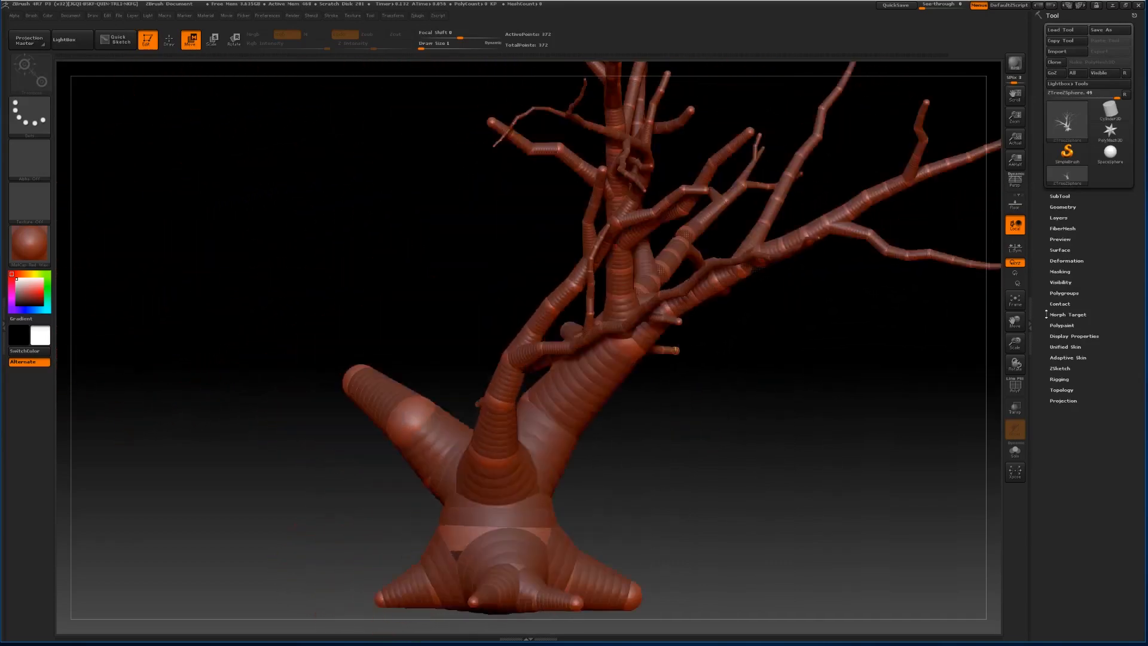
{"action": "left_click_drag", "start_coordinate": [1014, 339], "coordinate": [1007, 313]}
{"action": "left_click_drag", "start_coordinate": [828, 386], "coordinate": [658, 373]}
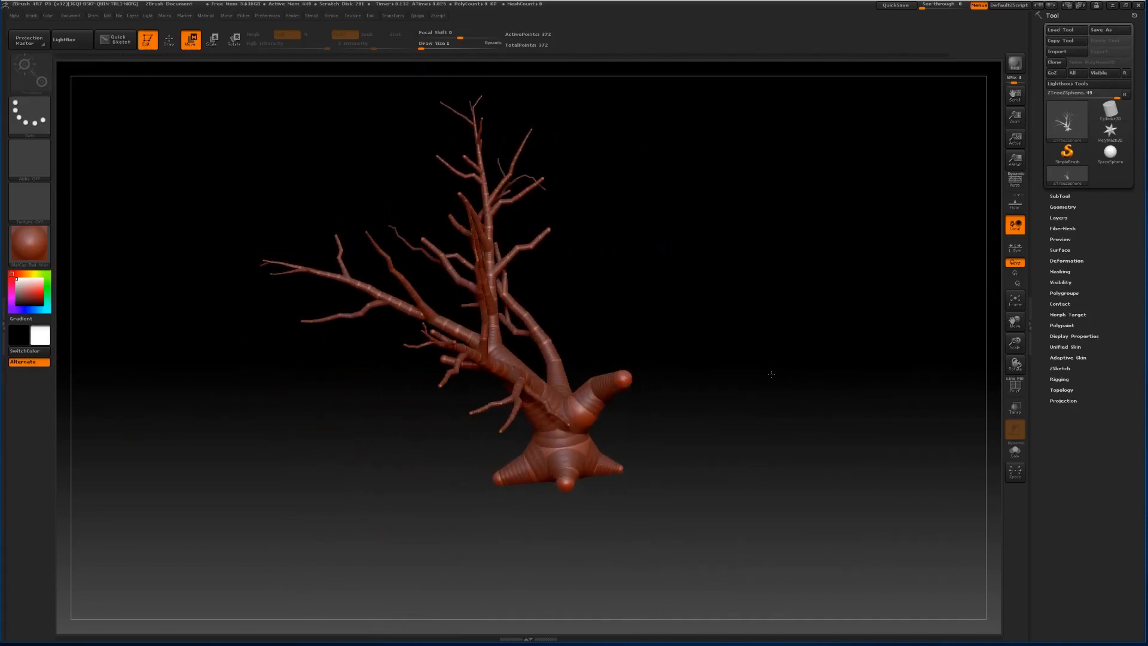
{"action": "left_click_drag", "start_coordinate": [771, 374], "coordinate": [732, 394]}
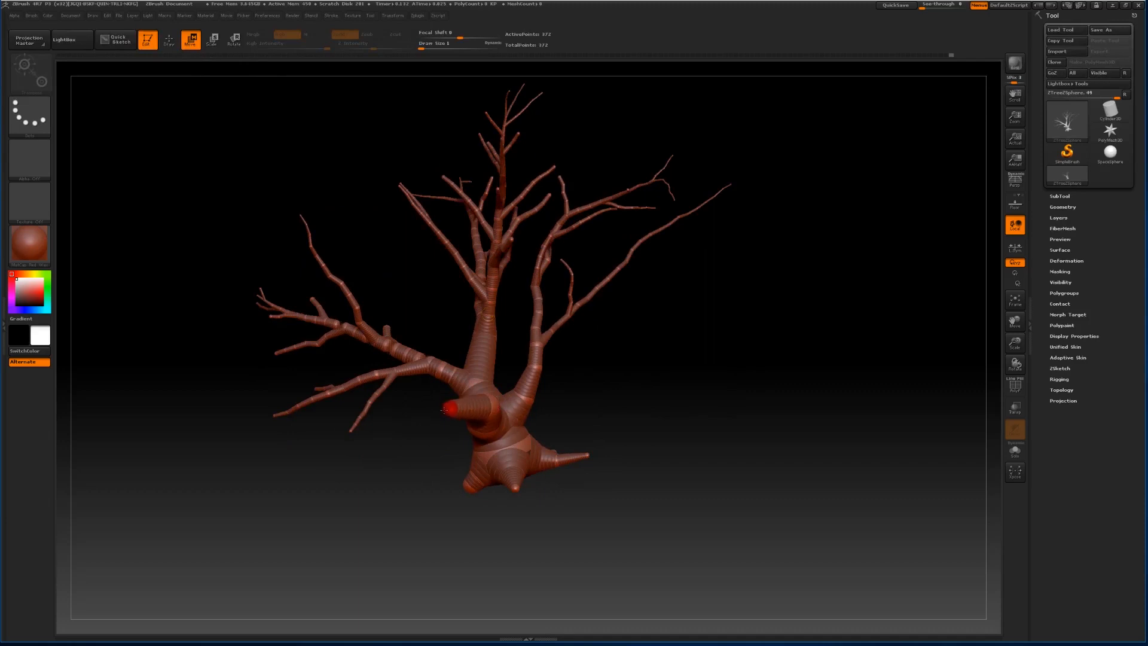
{"action": "left_click_drag", "start_coordinate": [736, 370], "coordinate": [688, 361]}
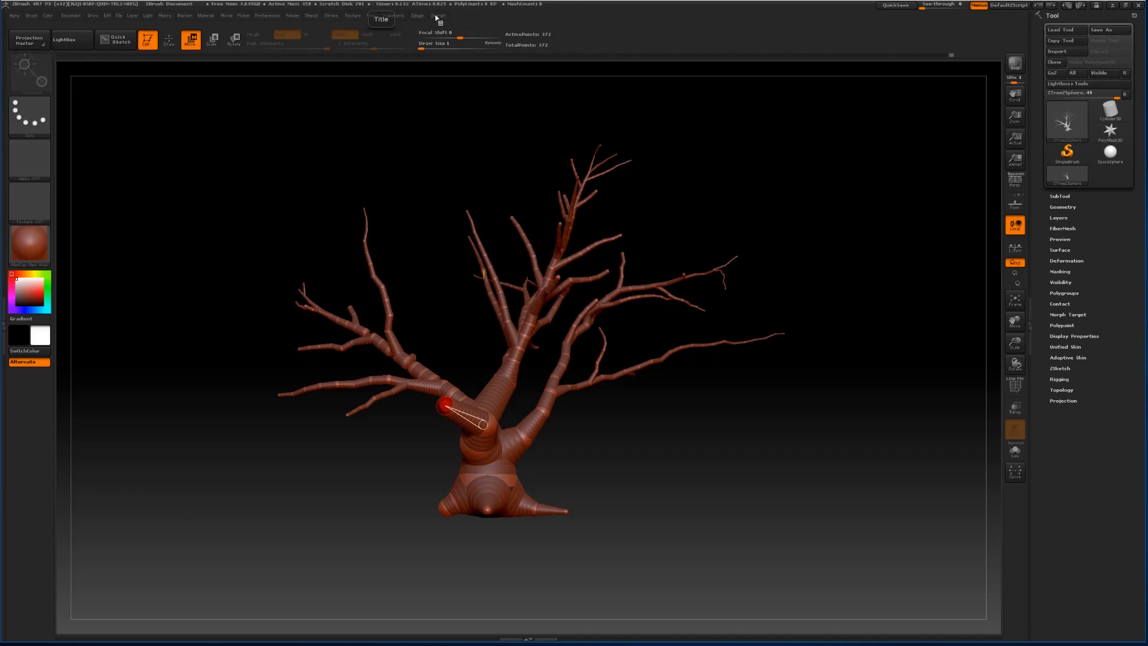
{"action": "left_click", "coordinate": [413, 18]}
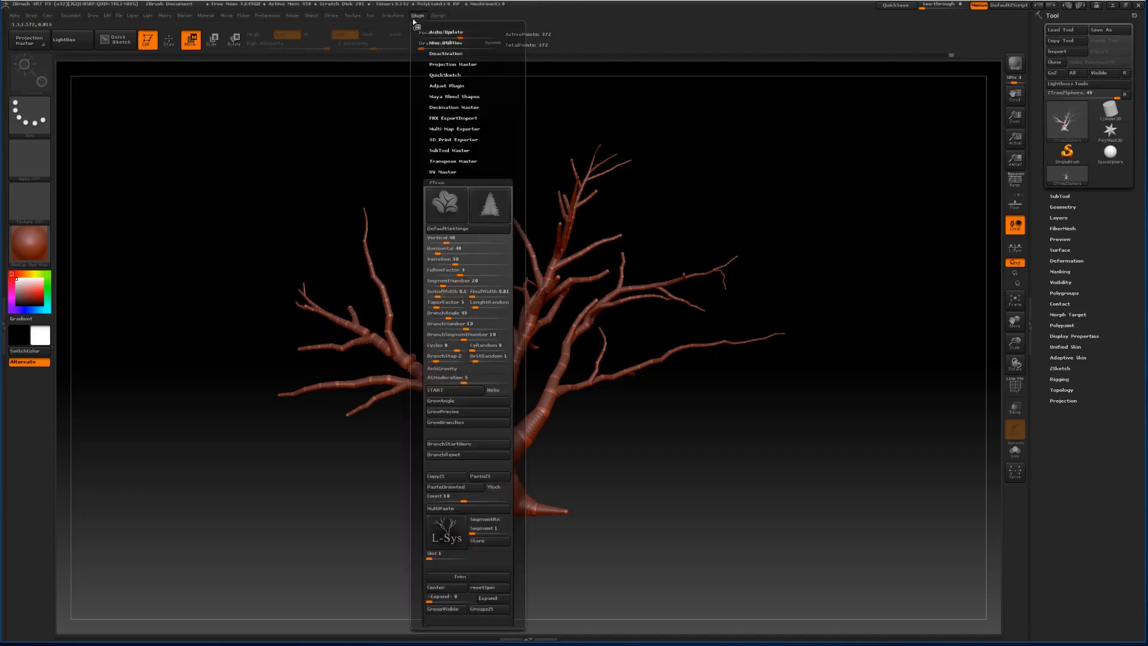
{"action": "left_click", "coordinate": [472, 400]}
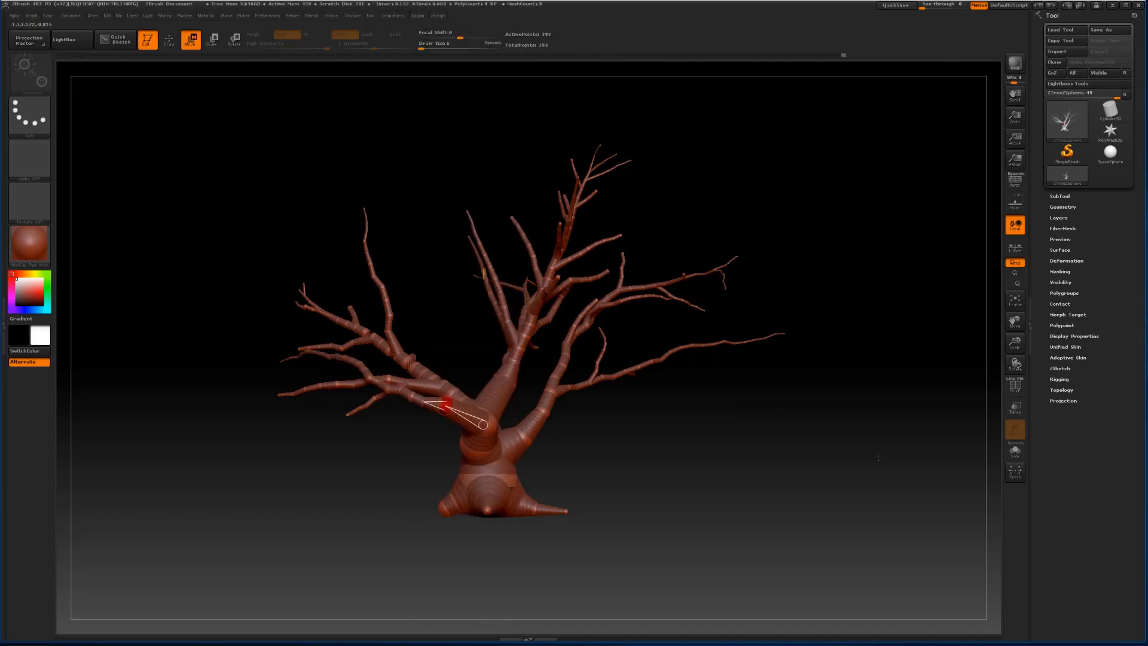
{"action": "left_click_drag", "start_coordinate": [747, 449], "coordinate": [750, 413]}
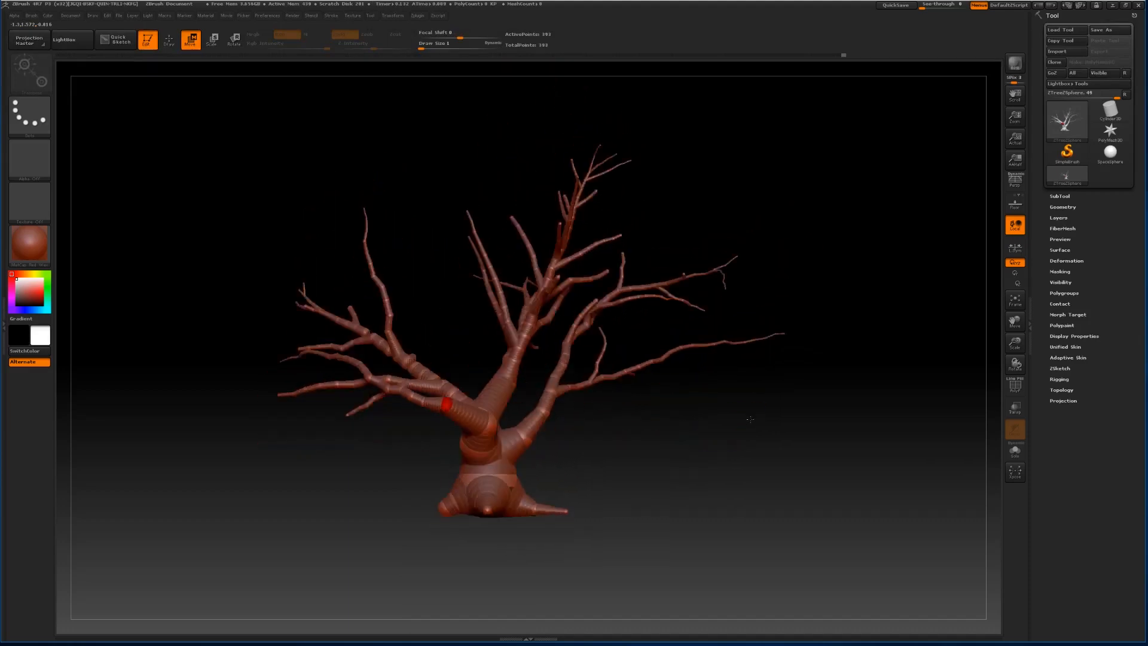
{"action": "left_click", "coordinate": [417, 16]}
{"action": "left_click", "coordinate": [456, 400]}
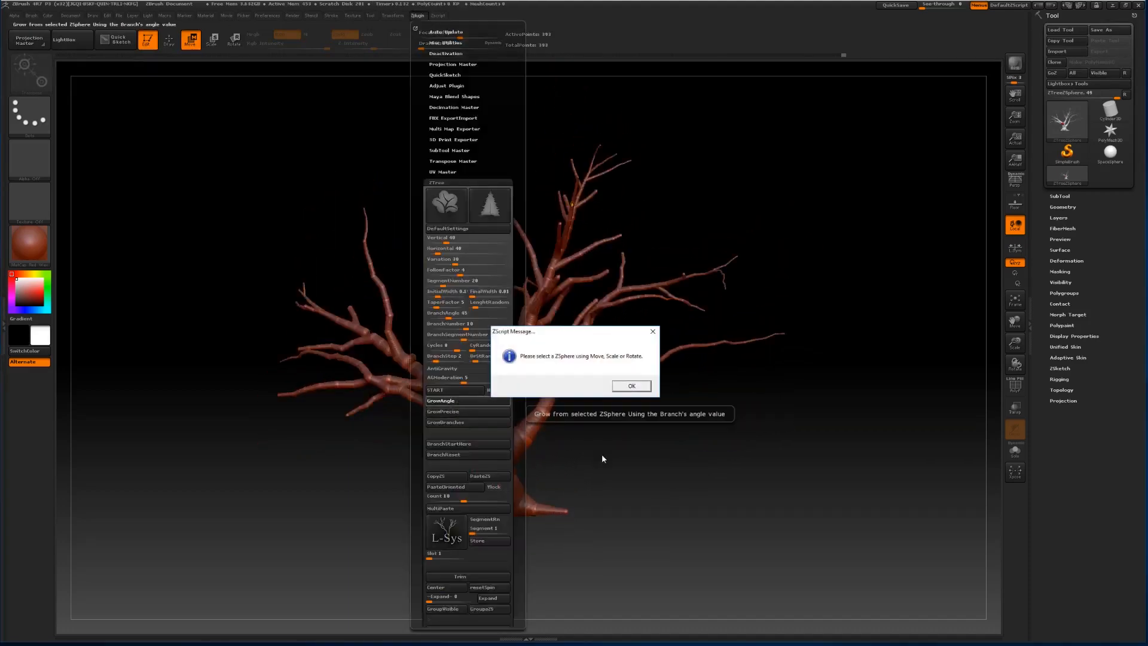
{"action": "left_click", "coordinate": [617, 387]}
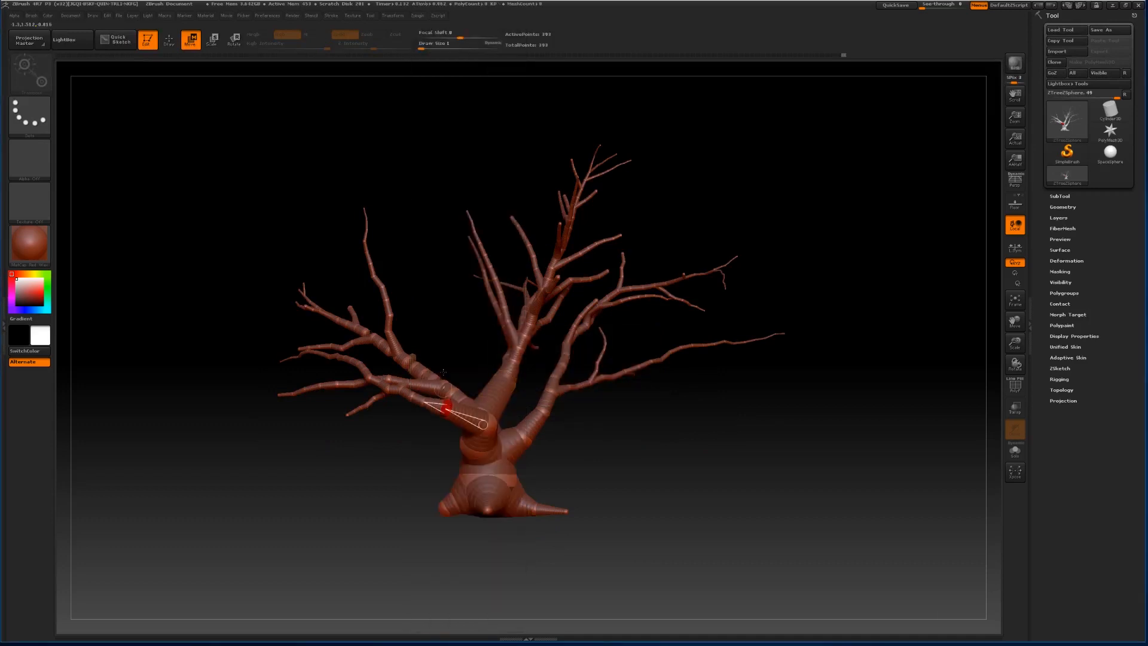
Grow a second branch with GrowAngle from the ZSphere at the end of the same trunk stub.
{"action": "left_click", "coordinate": [418, 16]}
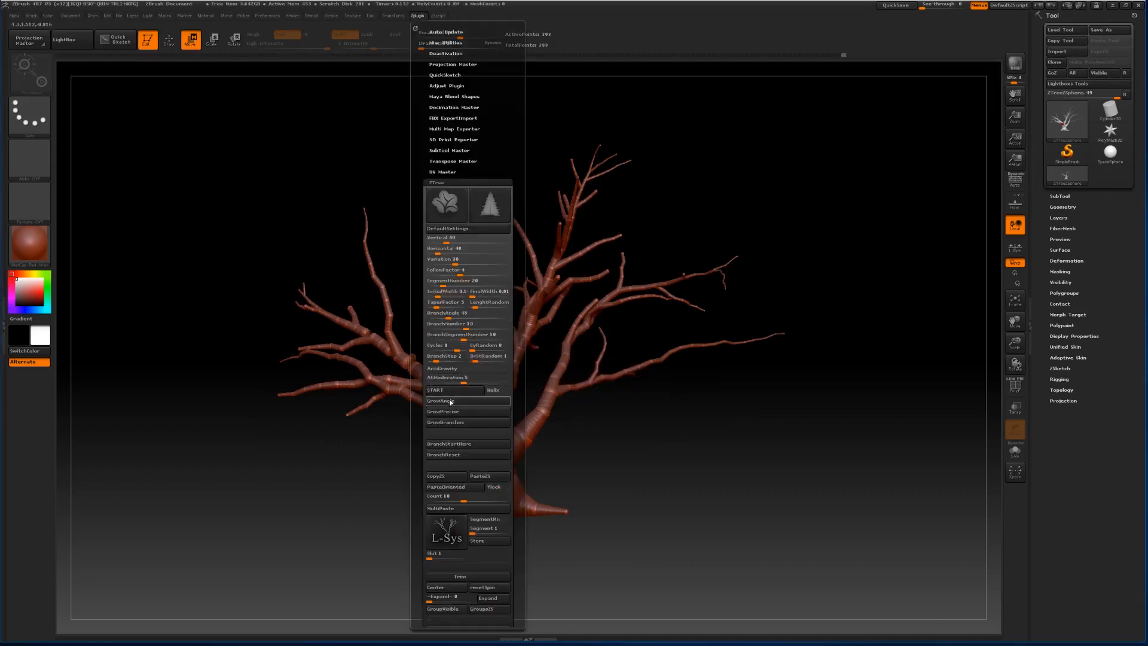
{"action": "mouse_move", "coordinate": [686, 411]}
{"action": "left_mouse_down"}
{"action": "mouse_move", "coordinate": [725, 397]}
{"action": "mouse_move", "coordinate": [674, 384]}
{"action": "mouse_move", "coordinate": [645, 452]}
{"action": "mouse_move", "coordinate": [696, 406]}
{"action": "mouse_move", "coordinate": [717, 364]}
{"action": "left_mouse_up"}
{"action": "left_click_drag", "start_coordinate": [497, 415], "coordinate": [502, 417]}
{"action": "left_click_drag", "start_coordinate": [443, 107], "coordinate": [465, 122]}
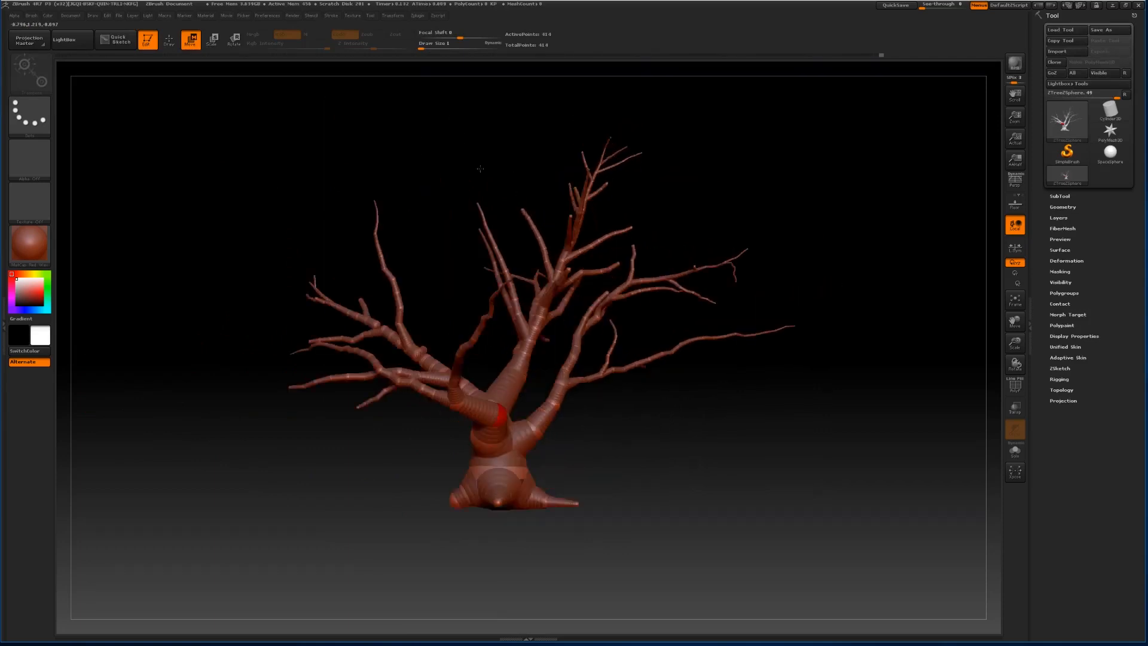
{"action": "left_click_drag", "start_coordinate": [488, 220], "coordinate": [421, 212]}
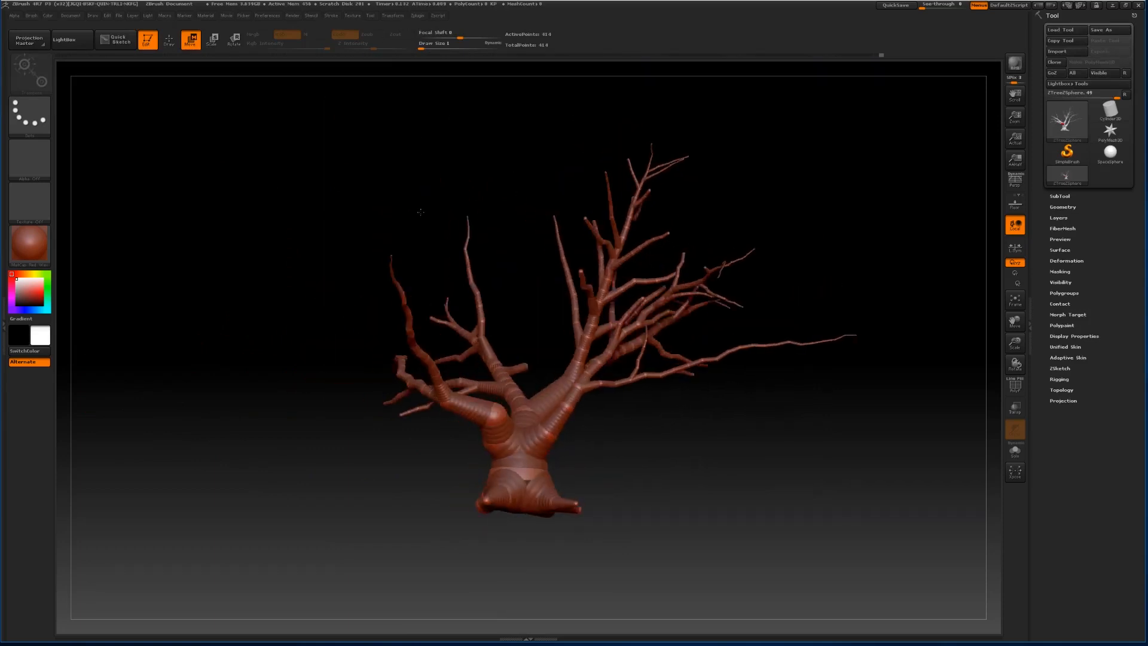
{"action": "left_click_drag", "start_coordinate": [510, 252], "coordinate": [503, 287]}
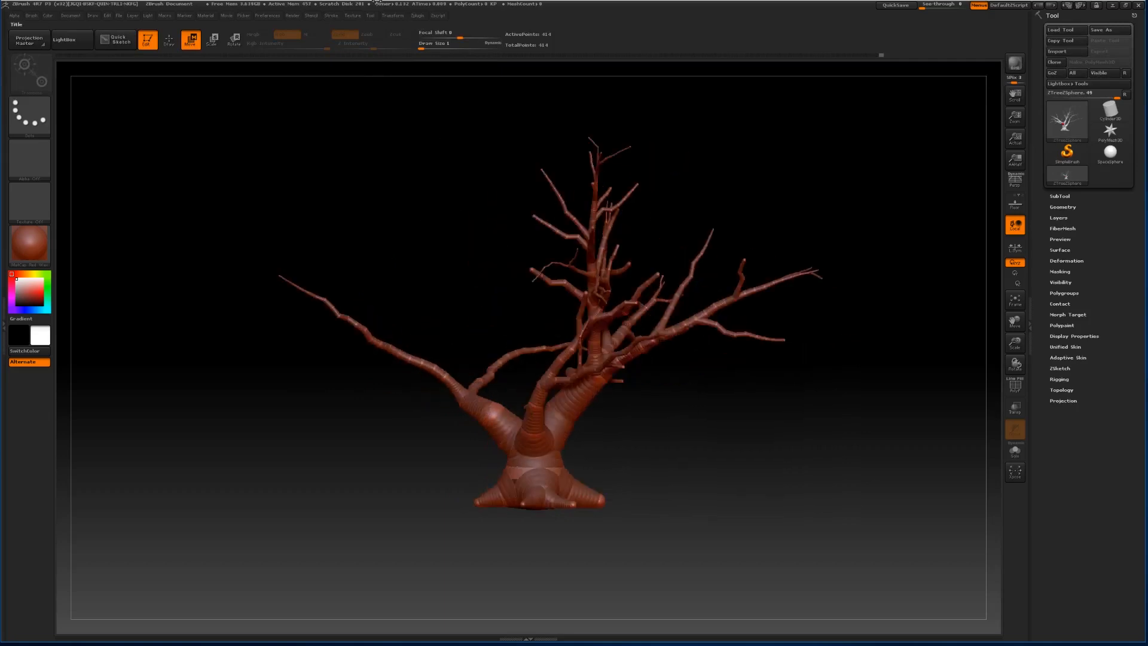
Select the ZSphere midway along the stub, below its fork, and grow a third branch from it with GrowAngle.
{"action": "left_click", "coordinate": [493, 412]}
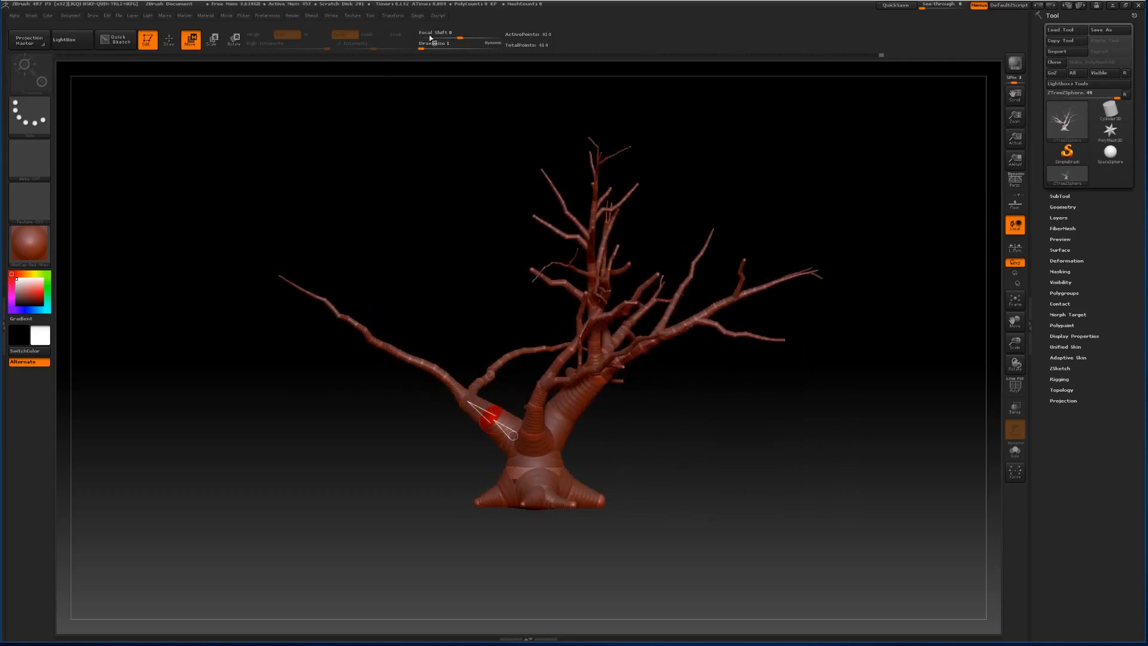
{"action": "left_click_drag", "start_coordinate": [1007, 325], "coordinate": [1100, 322]}
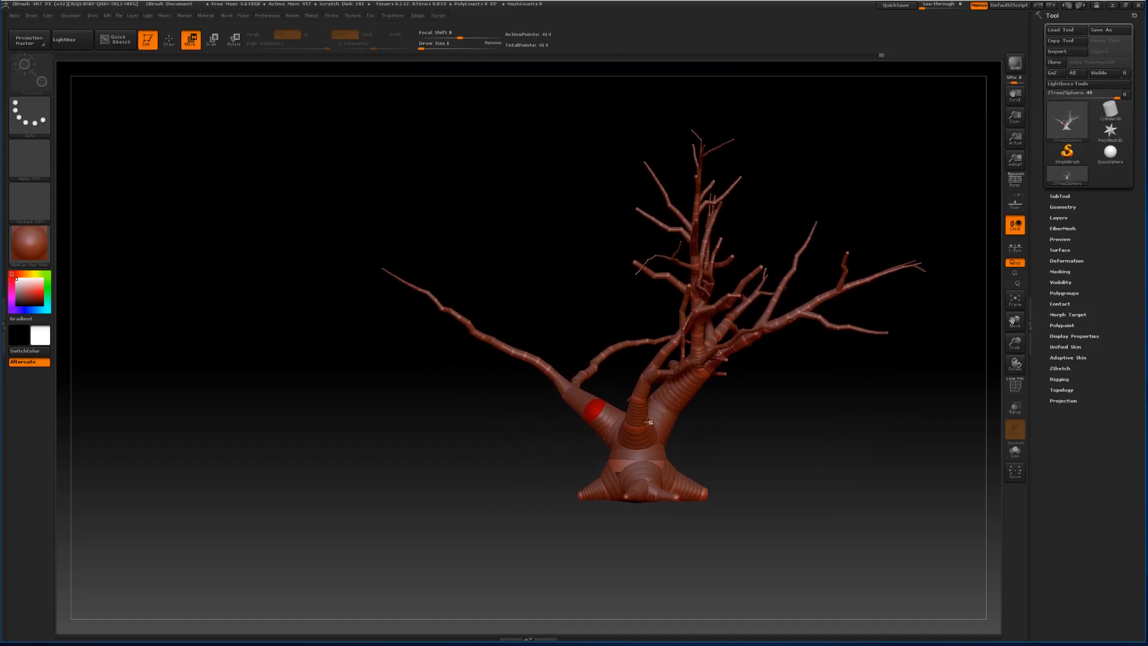
{"action": "left_click", "coordinate": [418, 16]}
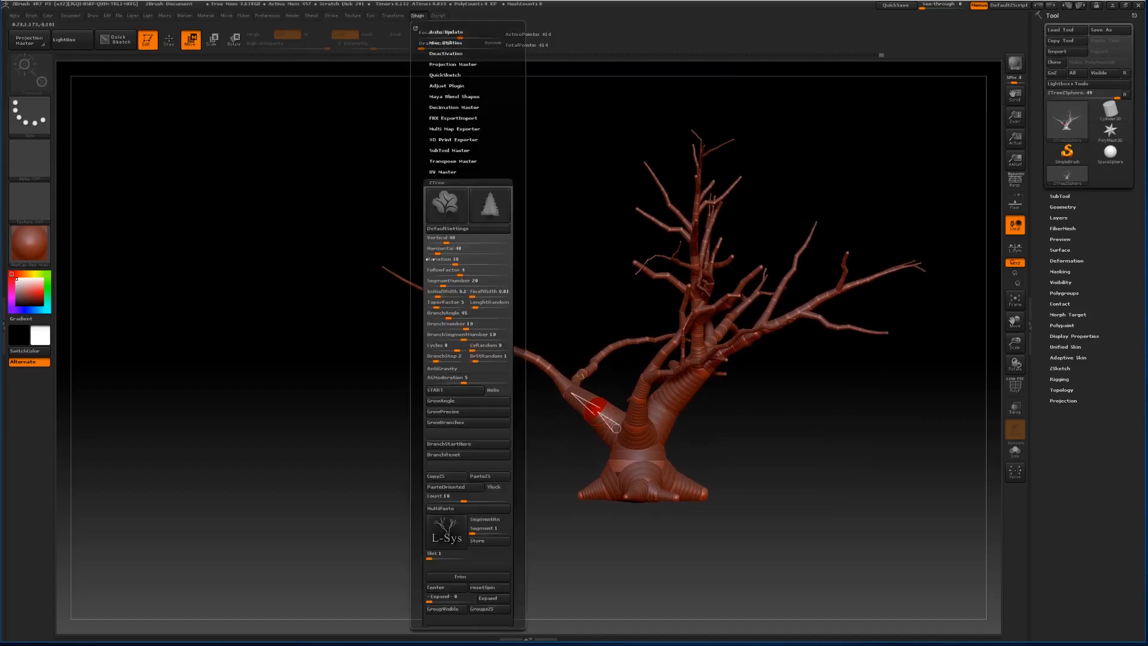
{"action": "left_click", "coordinate": [452, 400]}
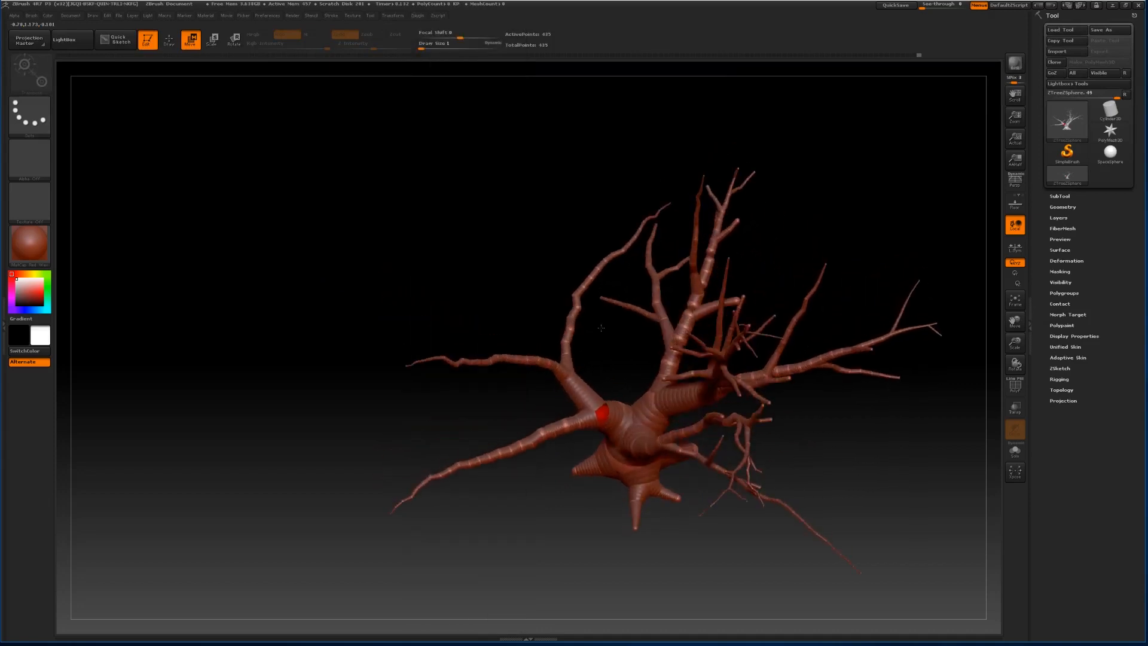
{"action": "left_click_drag", "start_coordinate": [600, 328], "coordinate": [598, 247]}
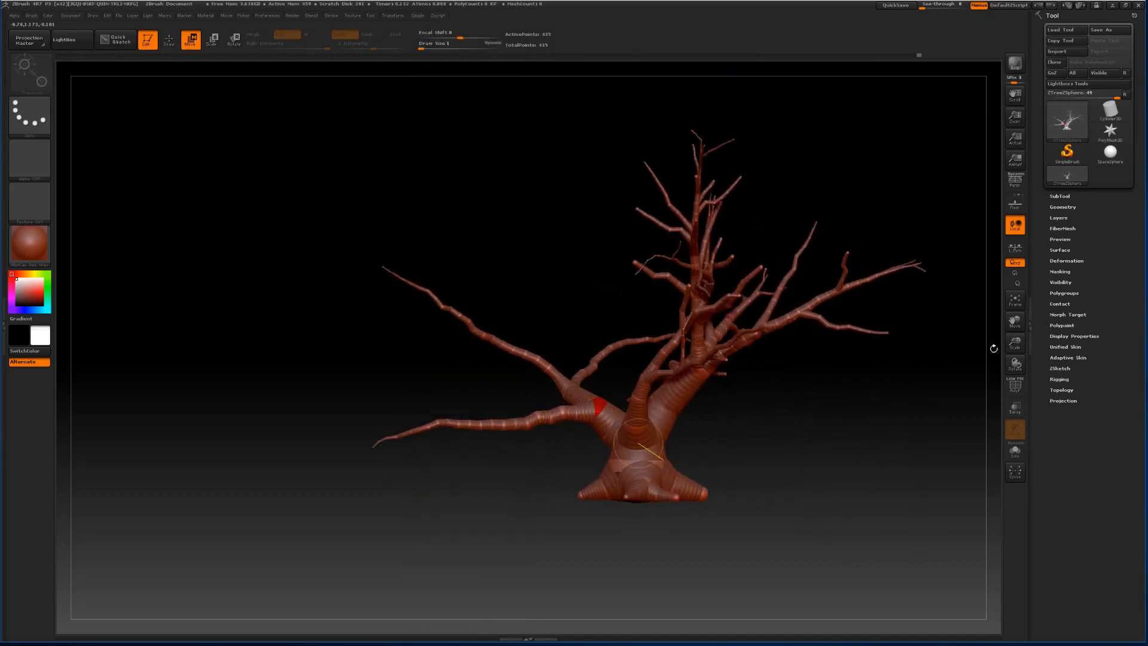
Rotate the ZSpheres at the base of the newly grown lower branch to change its direction and twist.
{"action": "left_click_drag", "start_coordinate": [569, 361], "coordinate": [517, 378], "text": "alt"}
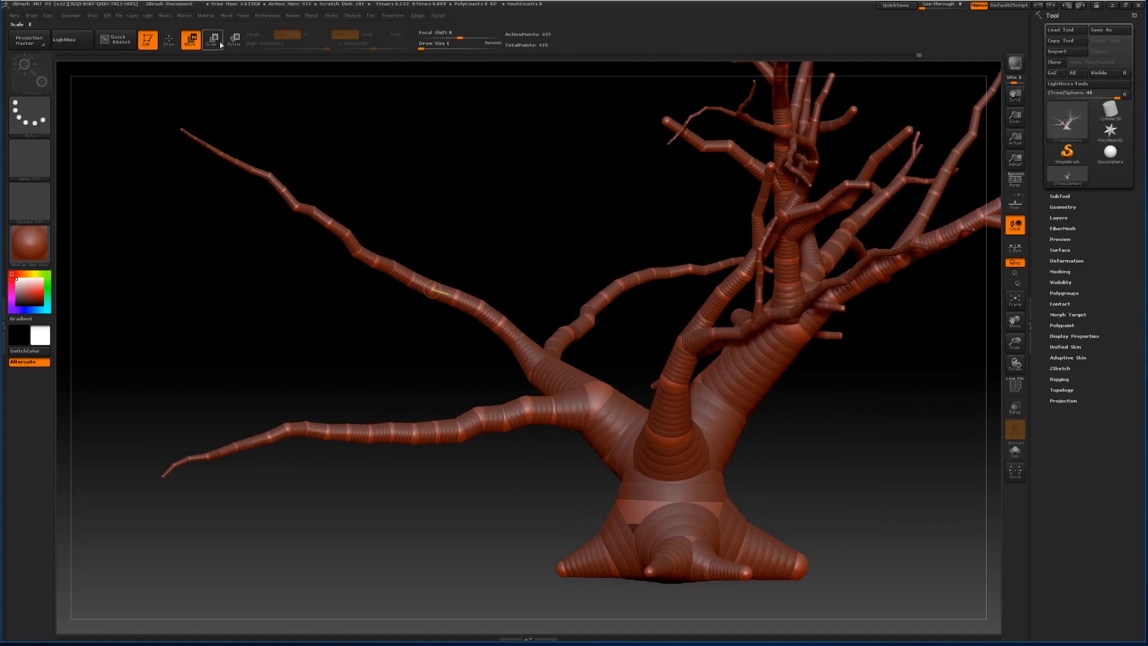
{"action": "key", "text": "r"}
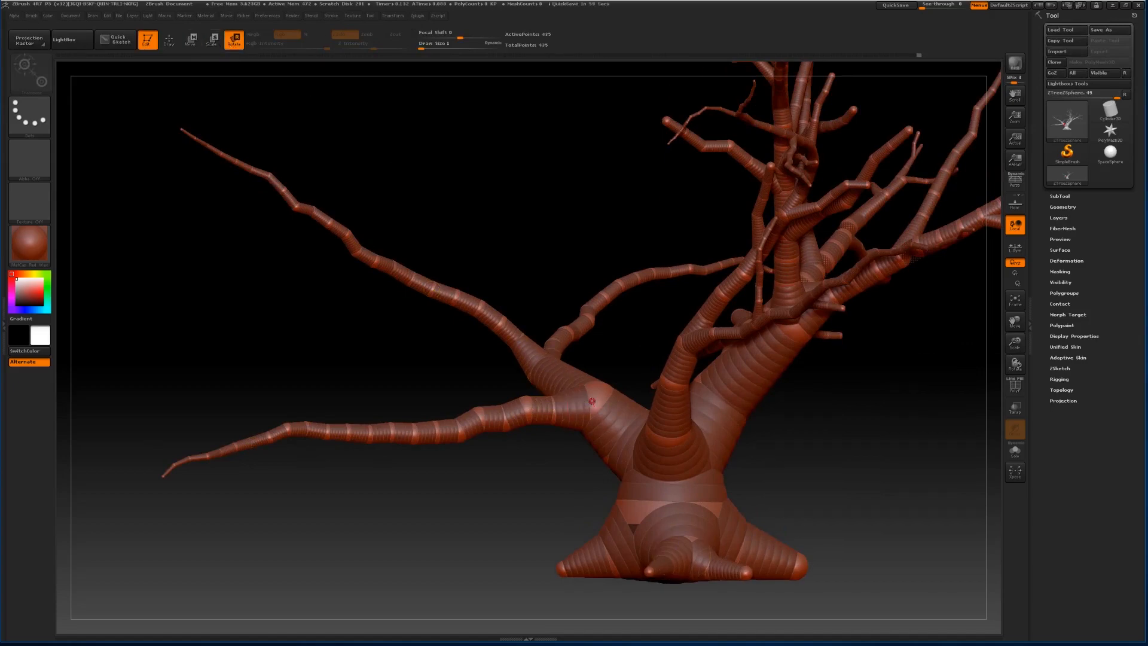
{"action": "left_click_drag", "start_coordinate": [593, 400], "coordinate": [518, 429]}
{"action": "left_click_drag", "start_coordinate": [539, 248], "coordinate": [529, 334]}
{"action": "left_click_drag", "start_coordinate": [552, 415], "coordinate": [548, 423]}
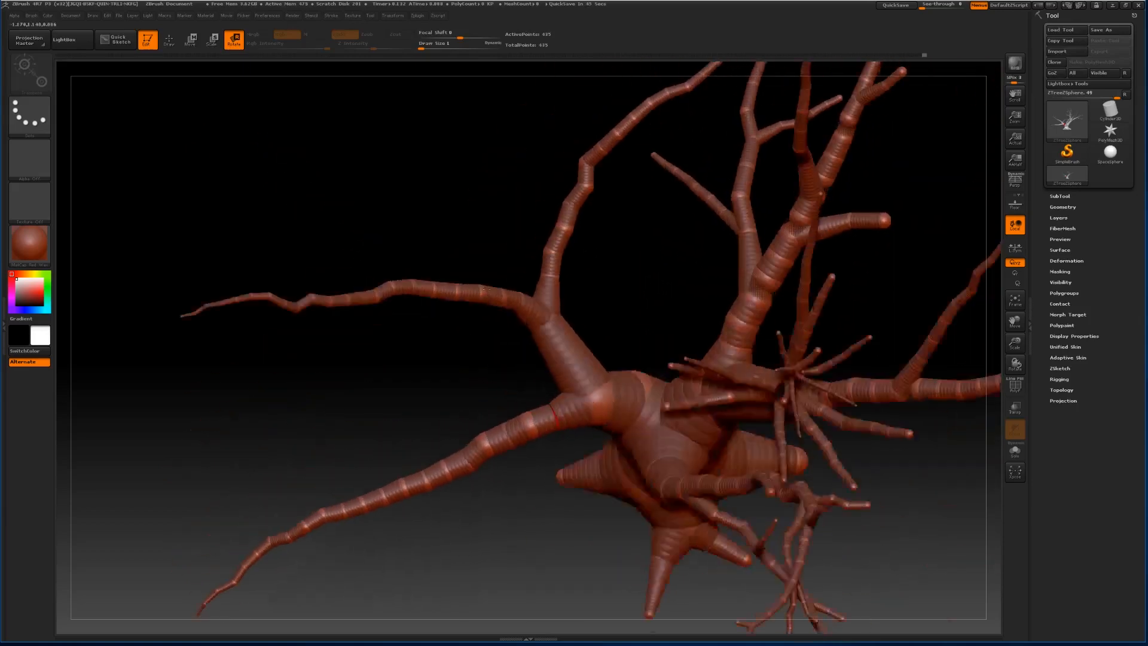
{"action": "left_click_drag", "start_coordinate": [486, 288], "coordinate": [494, 305]}
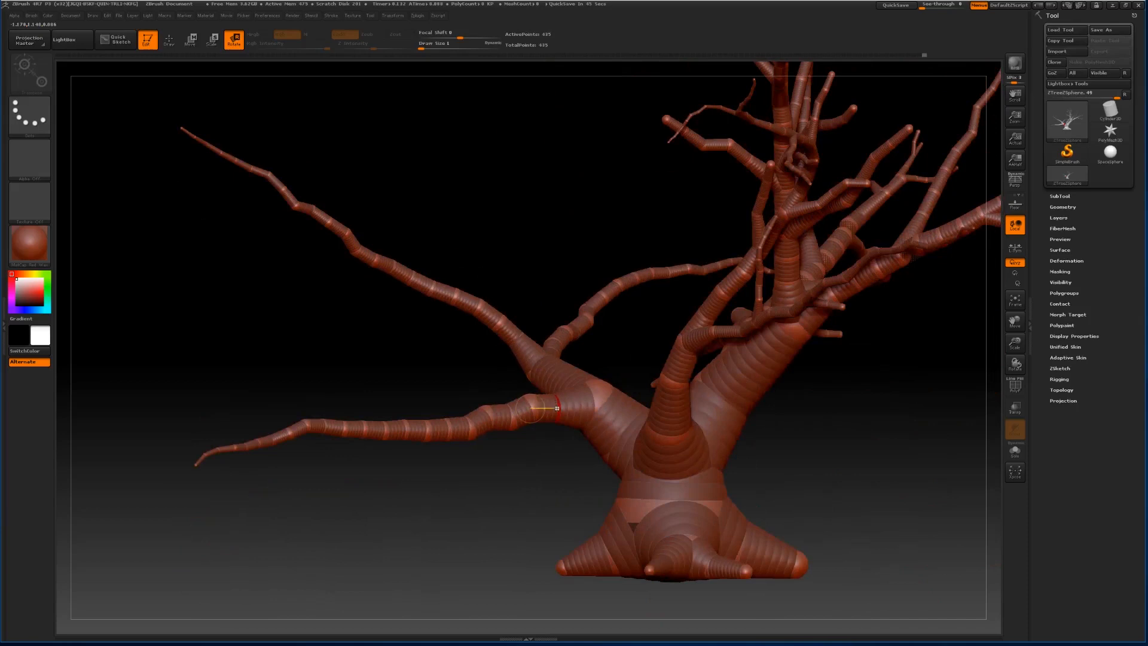
{"action": "left_click_drag", "start_coordinate": [421, 482], "coordinate": [456, 450]}
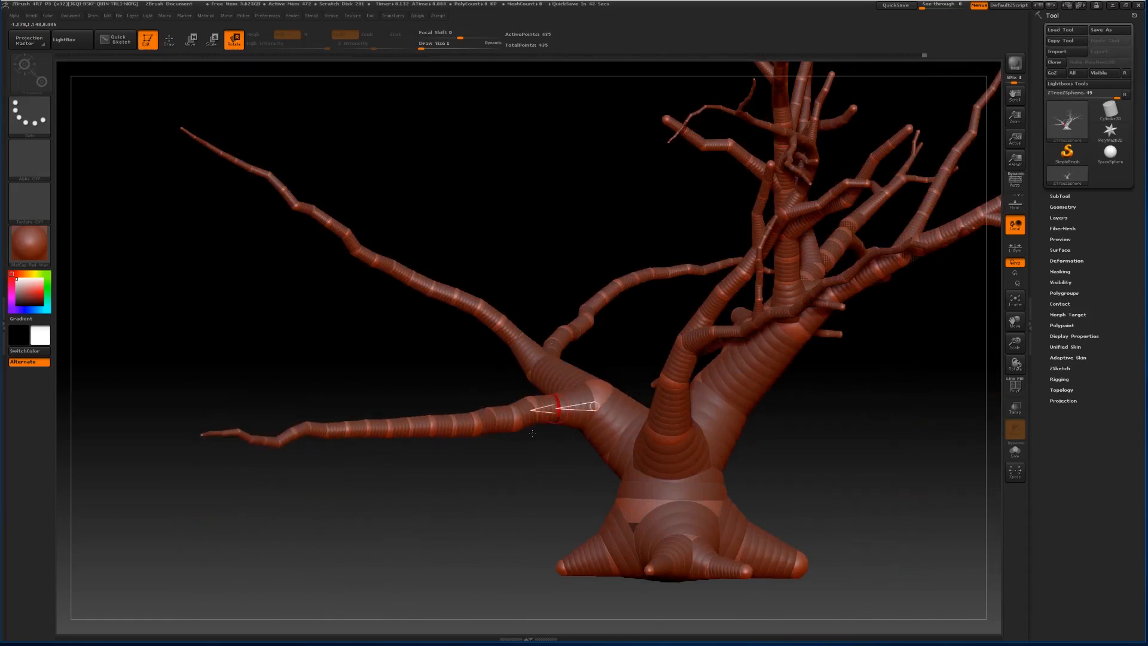
Rotate ZSpheres close to the lower branch's base so that its tip swings upward.
{"action": "left_click_drag", "start_coordinate": [562, 401], "coordinate": [92, 472]}
{"action": "left_click_drag", "start_coordinate": [538, 460], "coordinate": [747, 454]}
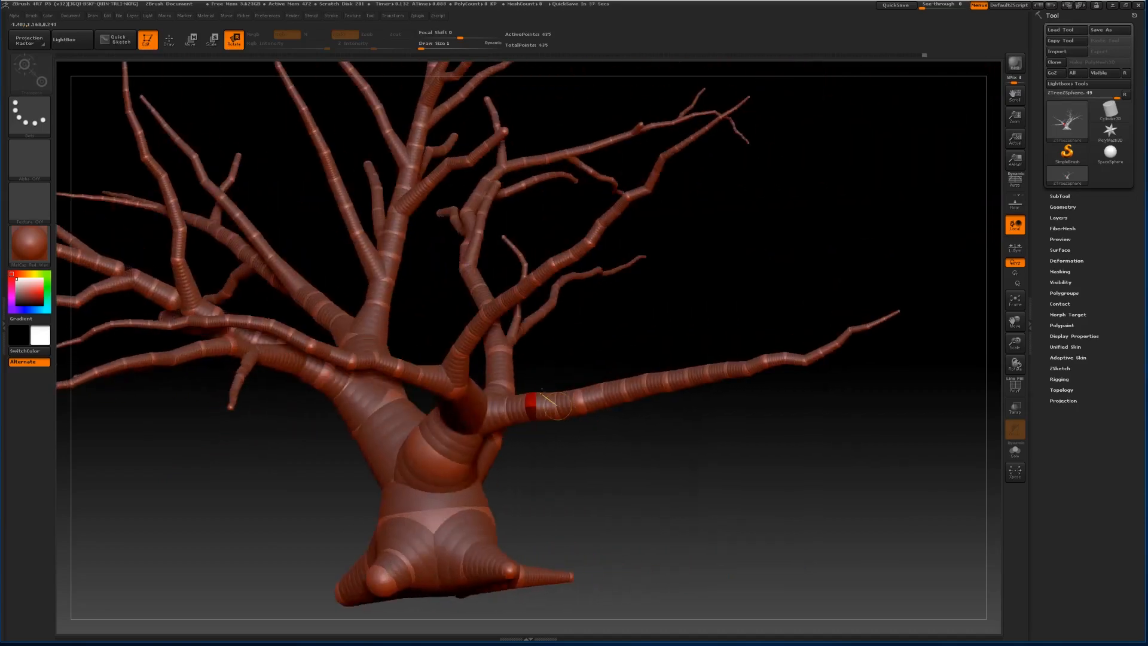
{"action": "mouse_move", "coordinate": [528, 404]}
{"action": "left_mouse_down"}
{"action": "mouse_move", "coordinate": [623, 434]}
{"action": "mouse_move", "coordinate": [532, 418]}
{"action": "left_mouse_up"}
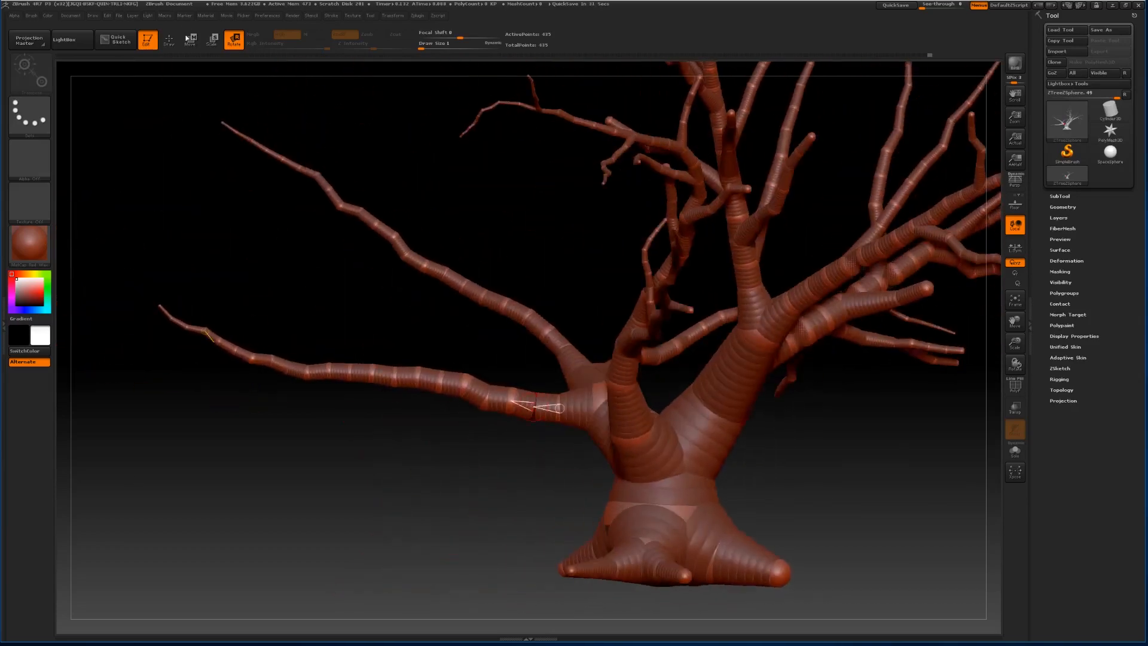
{"action": "left_click_drag", "start_coordinate": [307, 78], "coordinate": [335, 83]}
Move a ZSphere near the lower branch's base to bend it, and rotate the adjoining ZSpheres to angle the rest of the branch.
{"action": "key", "text": "w"}
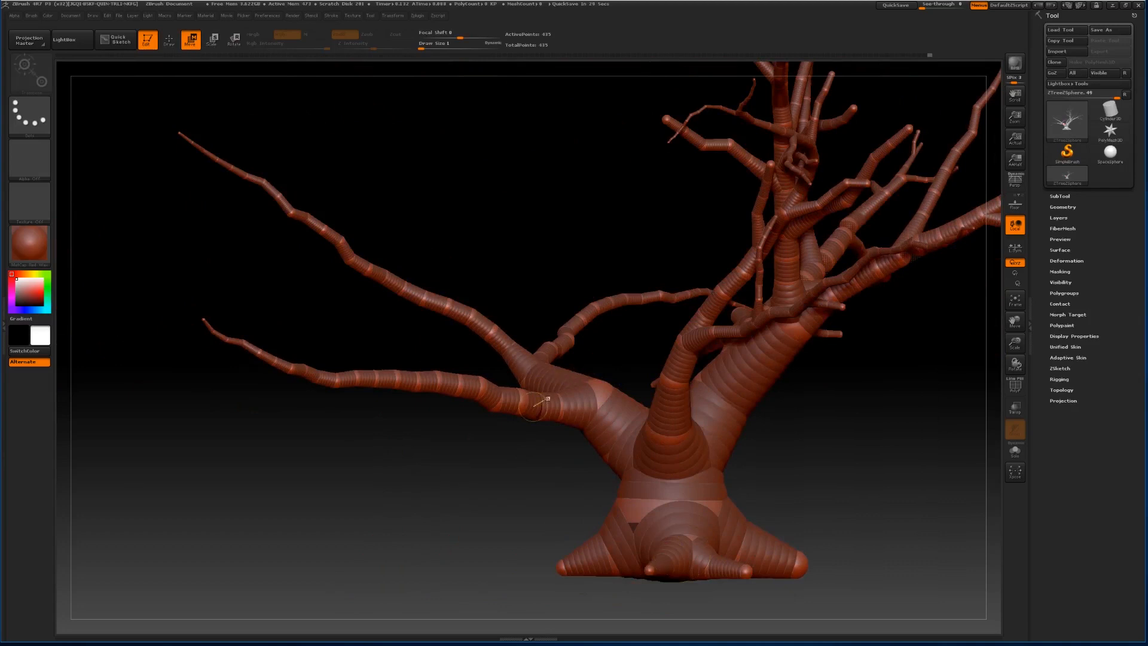
{"action": "left_click_drag", "start_coordinate": [537, 409], "coordinate": [532, 406]}
{"action": "left_click", "coordinate": [233, 39]}
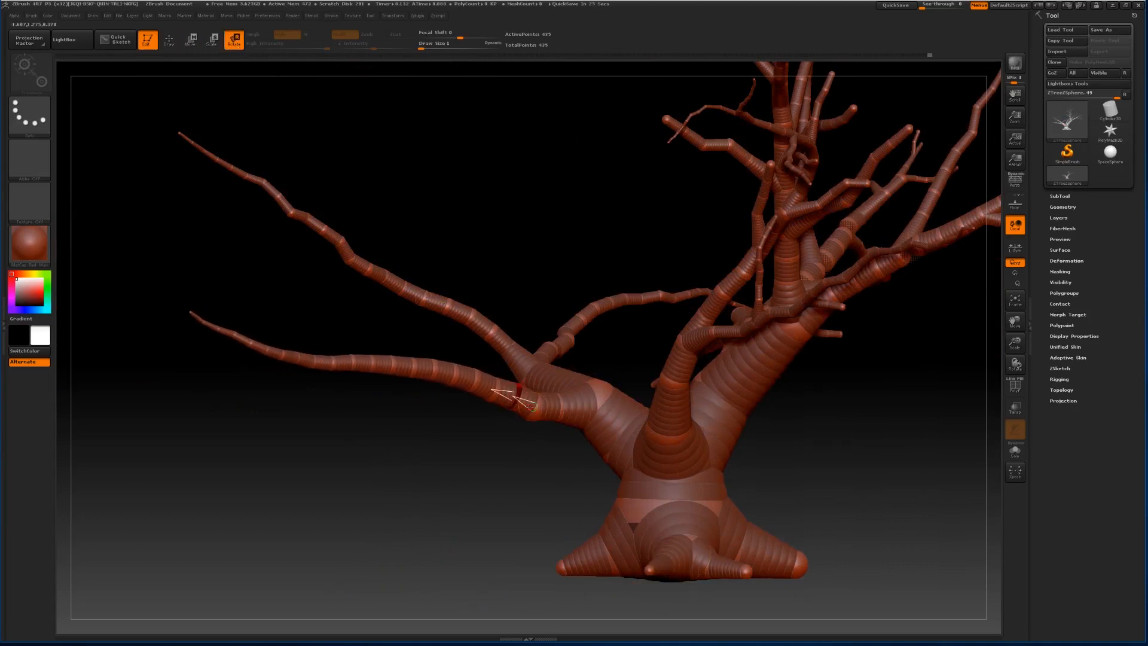
{"action": "left_click_drag", "start_coordinate": [529, 295], "coordinate": [557, 395]}
{"action": "left_click_drag", "start_coordinate": [508, 557], "coordinate": [670, 365]}
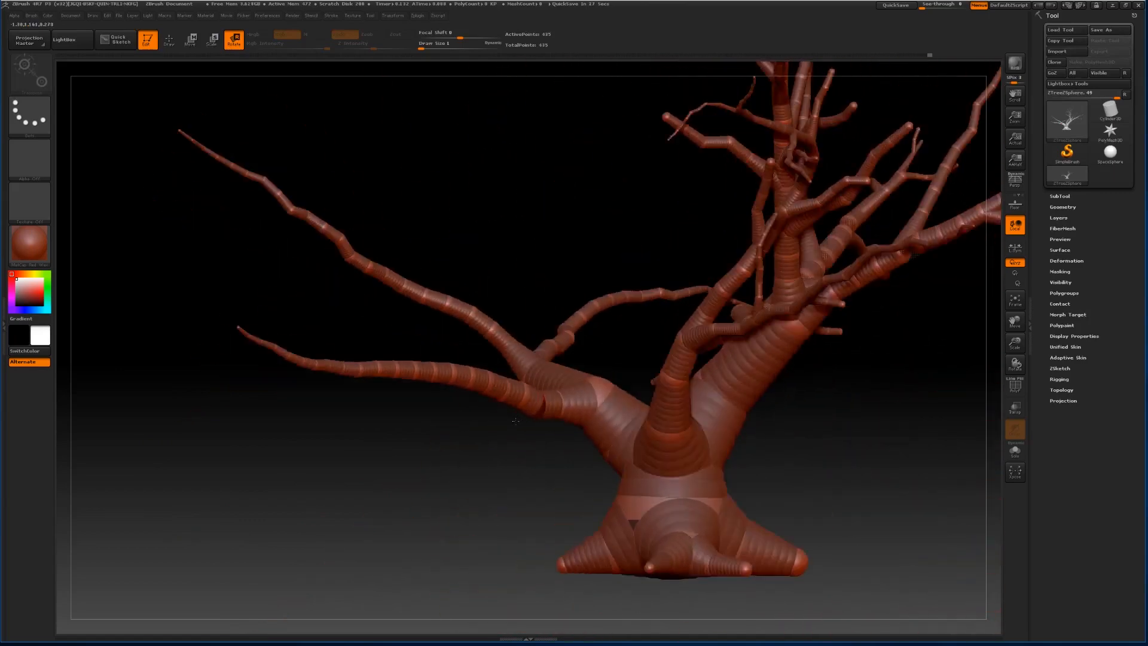
Try single-axis rotation on the lower branch's base ZSphere, restore rotation on all axes and rotate the branch again.
{"action": "left_click", "coordinate": [1015, 283]}
{"action": "left_click_drag", "start_coordinate": [538, 410], "coordinate": [546, 354]}
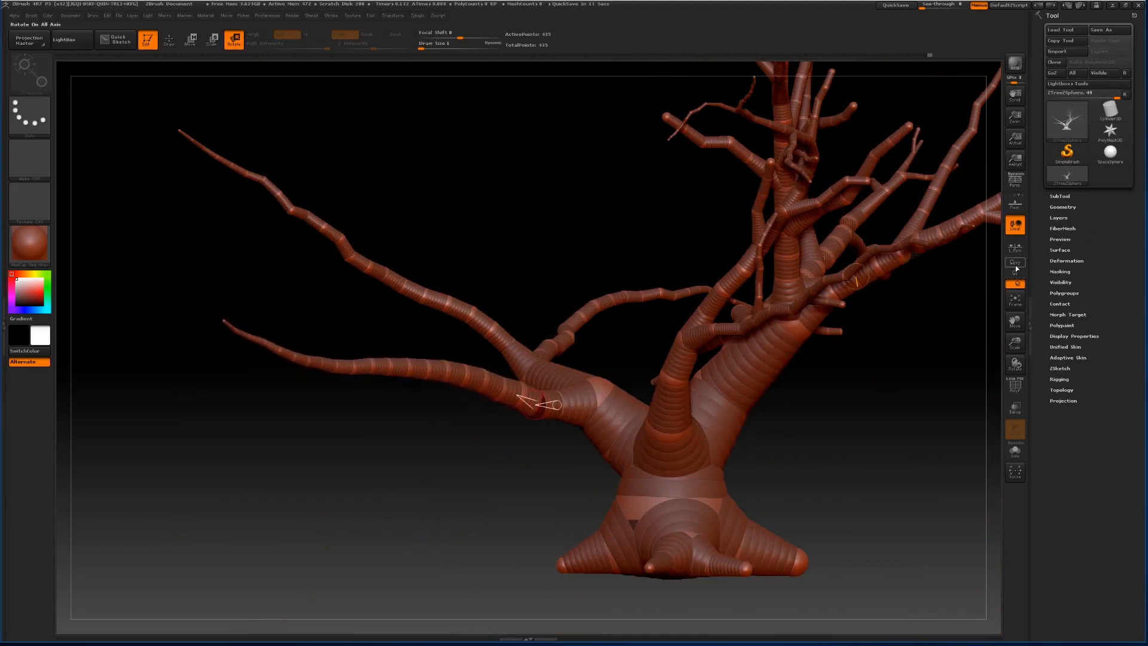
{"action": "left_click", "coordinate": [1015, 263]}
{"action": "left_click_drag", "start_coordinate": [542, 322], "coordinate": [394, 473]}
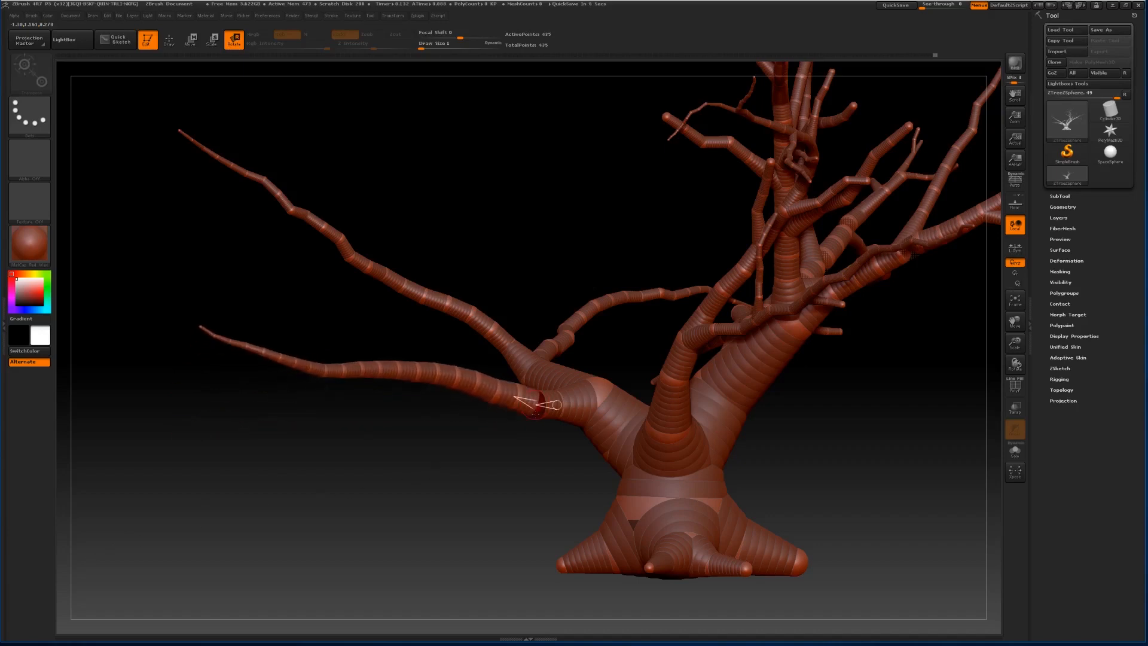
Rotate the ZSpheres near the base of the lower branch to angle it higher above the roots.
{"action": "left_click_drag", "start_coordinate": [591, 394], "coordinate": [543, 334]}
{"action": "left_click_drag", "start_coordinate": [436, 449], "coordinate": [675, 435]}
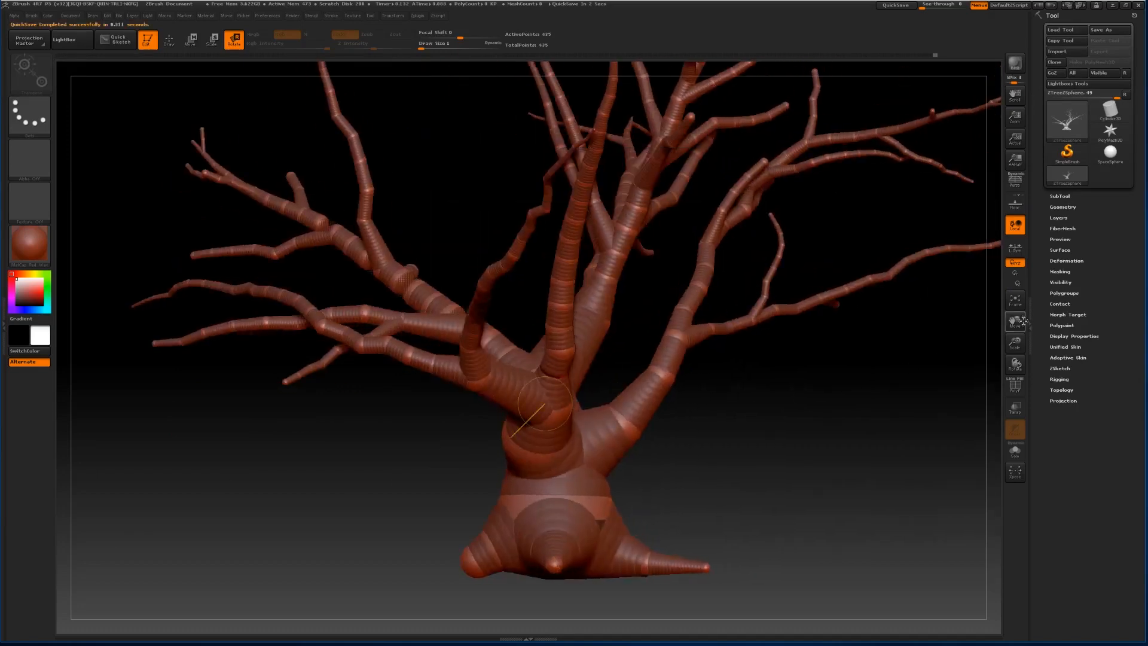
{"action": "left_click_drag", "start_coordinate": [1016, 318], "coordinate": [1025, 324]}
{"action": "mouse_move", "coordinate": [572, 310]}
{"action": "left_mouse_down"}
{"action": "mouse_move", "coordinate": [595, 372]}
{"action": "mouse_move", "coordinate": [660, 395]}
{"action": "mouse_move", "coordinate": [619, 371]}
{"action": "left_mouse_up"}
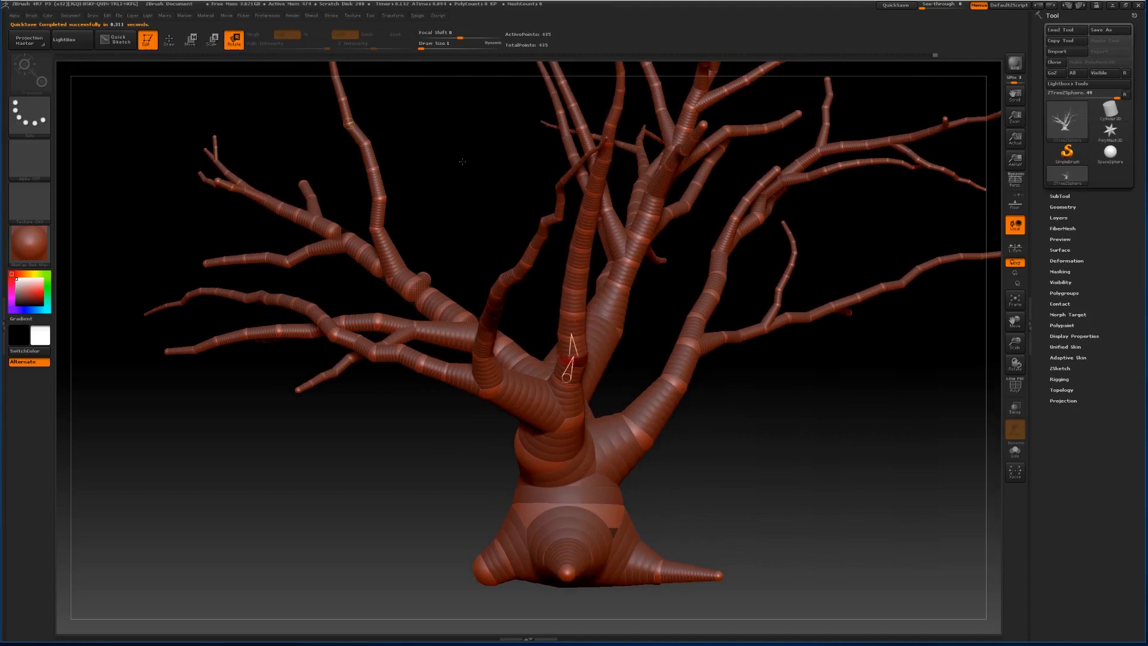
{"action": "left_click_drag", "start_coordinate": [462, 162], "coordinate": [558, 285]}
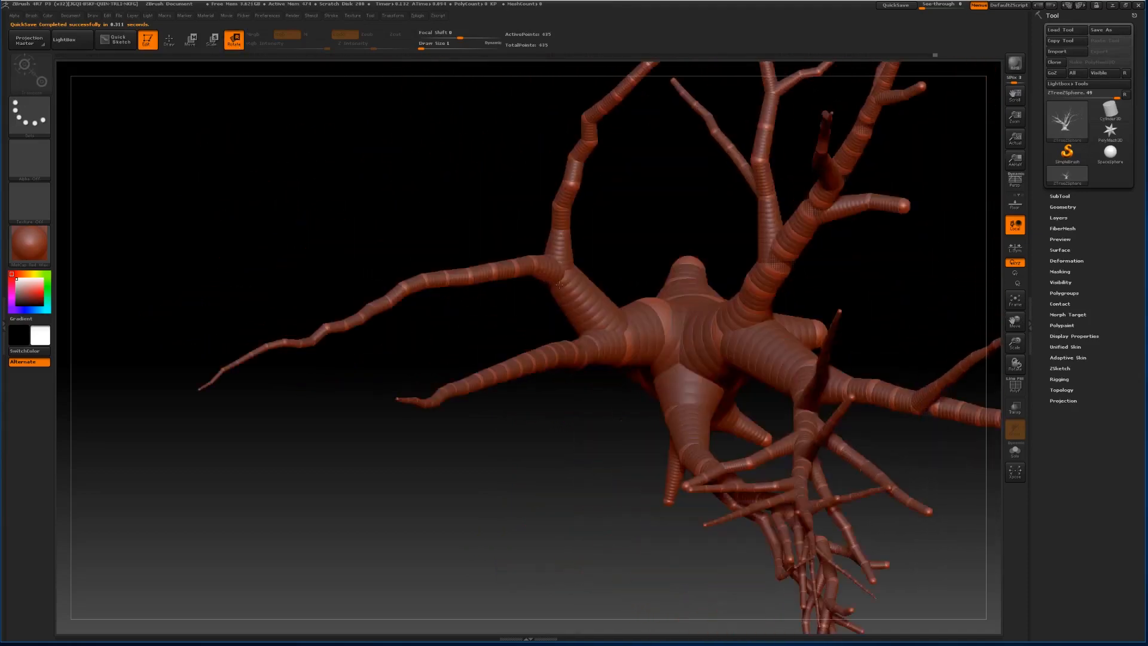
{"action": "left_click_drag", "start_coordinate": [589, 357], "coordinate": [519, 232]}
Switch to Move mode and grow ZTree side branches from the ZSphere near the lower branch's base.
{"action": "left_click", "coordinate": [190, 40]}
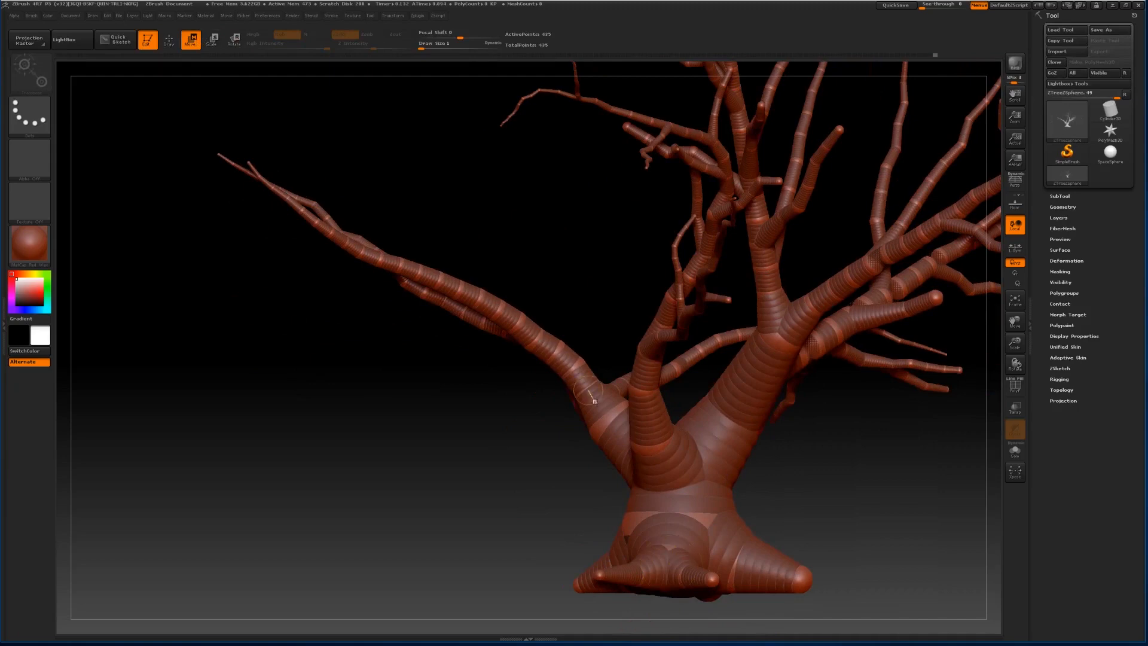
{"action": "left_click_drag", "start_coordinate": [604, 327], "coordinate": [603, 377]}
{"action": "left_click_drag", "start_coordinate": [509, 379], "coordinate": [585, 393]}
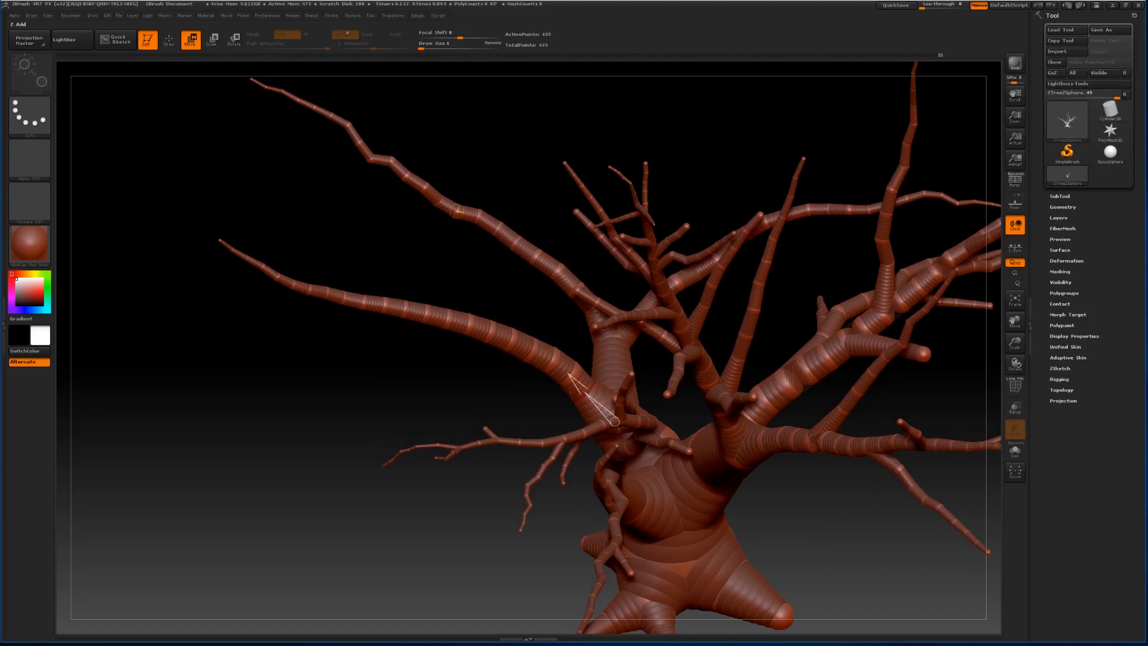
{"action": "left_click", "coordinate": [417, 15]}
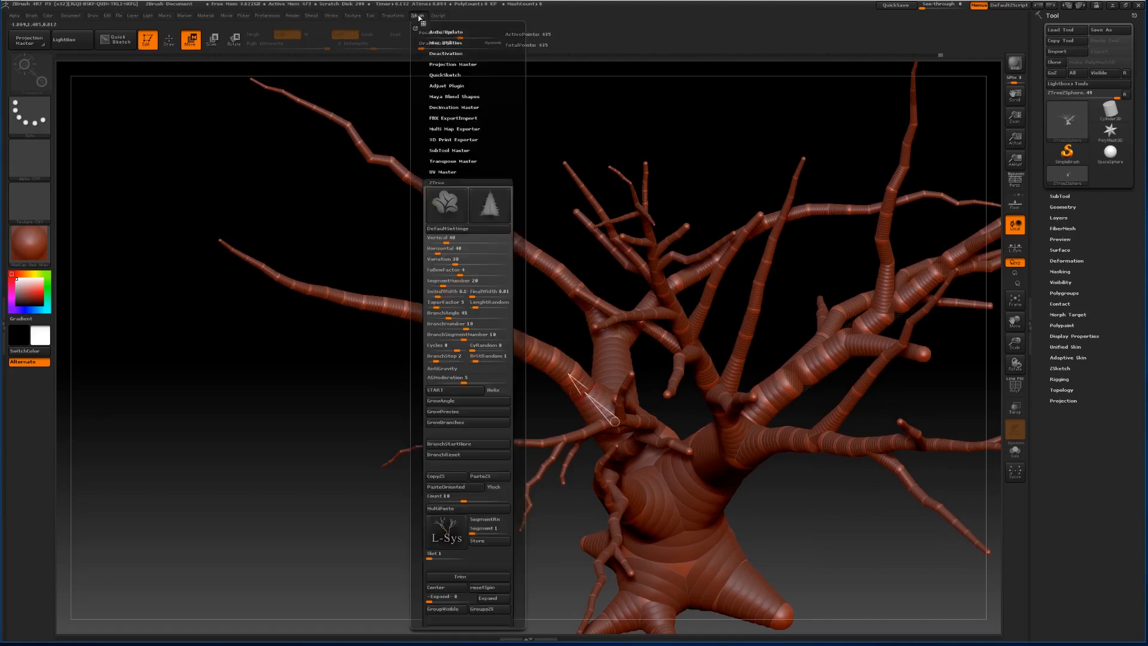
{"action": "left_click", "coordinate": [459, 423]}
{"action": "left_click_drag", "start_coordinate": [299, 412], "coordinate": [354, 435]}
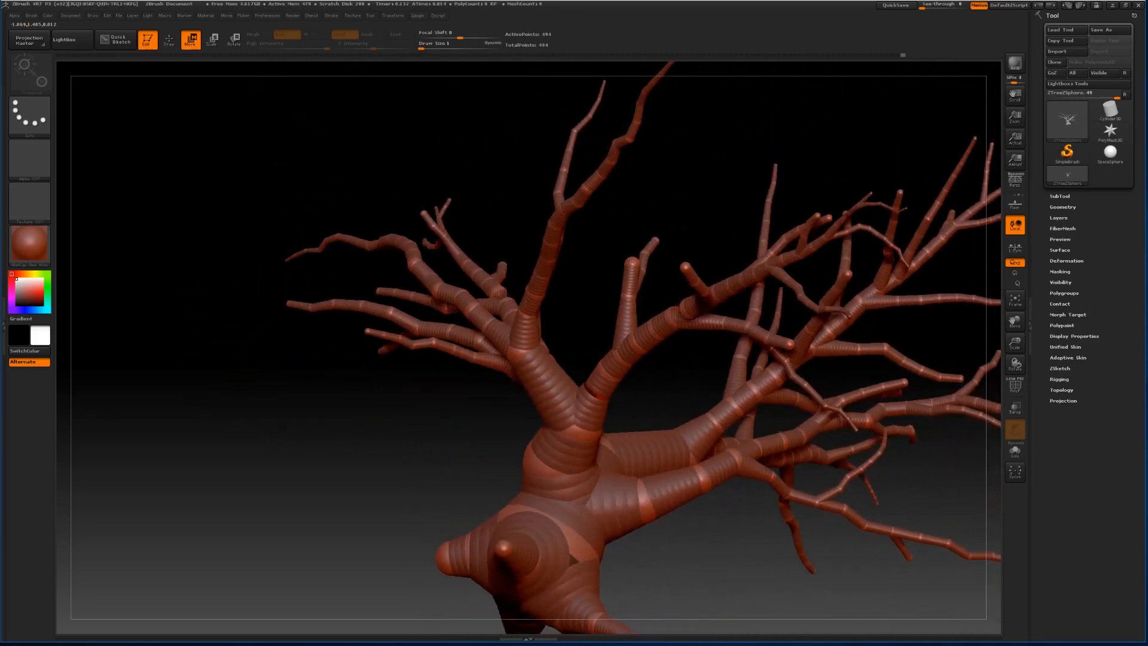
Grow ZTree side branches on the neighbouring plain branch, starting from a ZSphere a little above its fork.
{"action": "left_click_drag", "start_coordinate": [632, 263], "coordinate": [628, 295]}
{"action": "left_click_drag", "start_coordinate": [692, 211], "coordinate": [483, 233]}
{"action": "left_click_drag", "start_coordinate": [513, 193], "coordinate": [667, 340]}
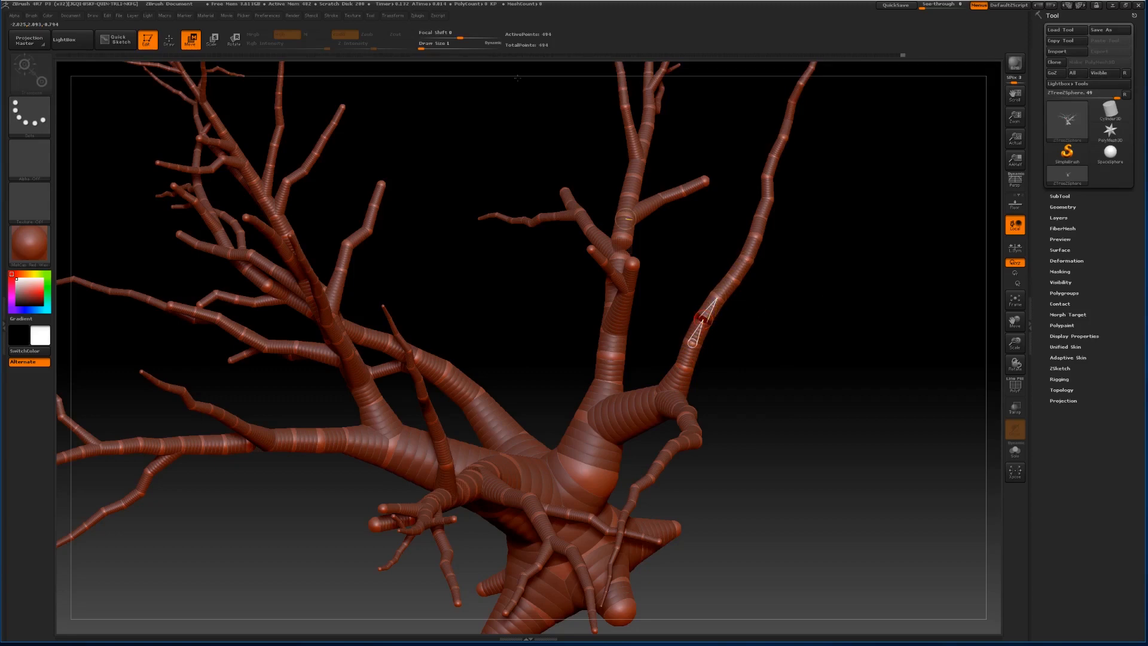
{"action": "left_click", "coordinate": [420, 17]}
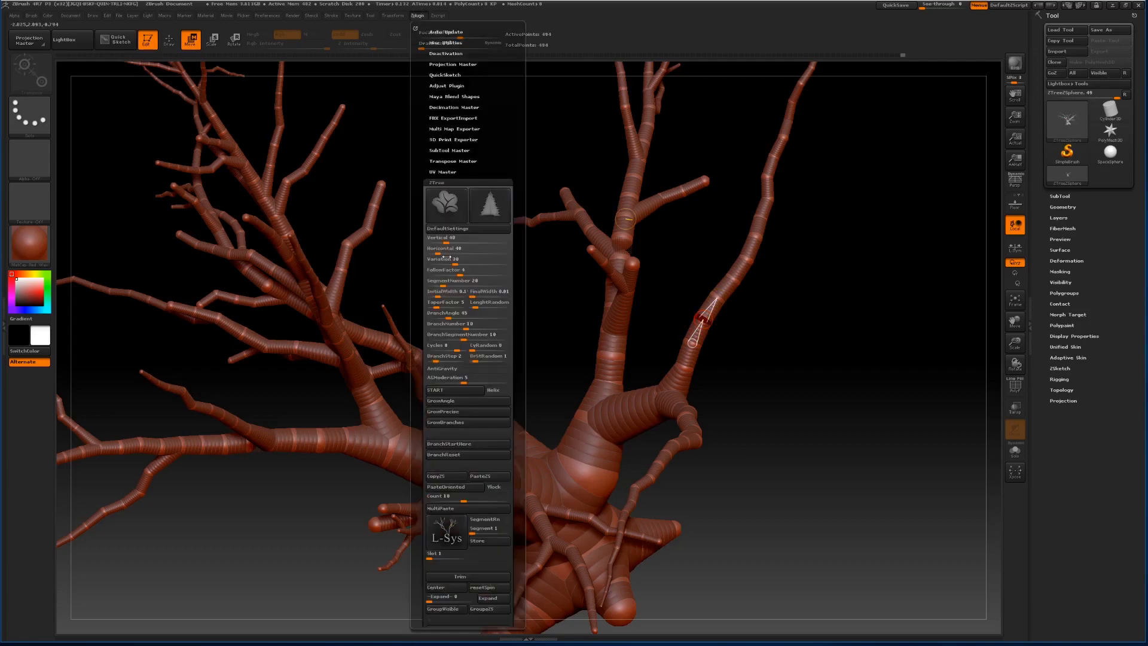
{"action": "left_click", "coordinate": [470, 423]}
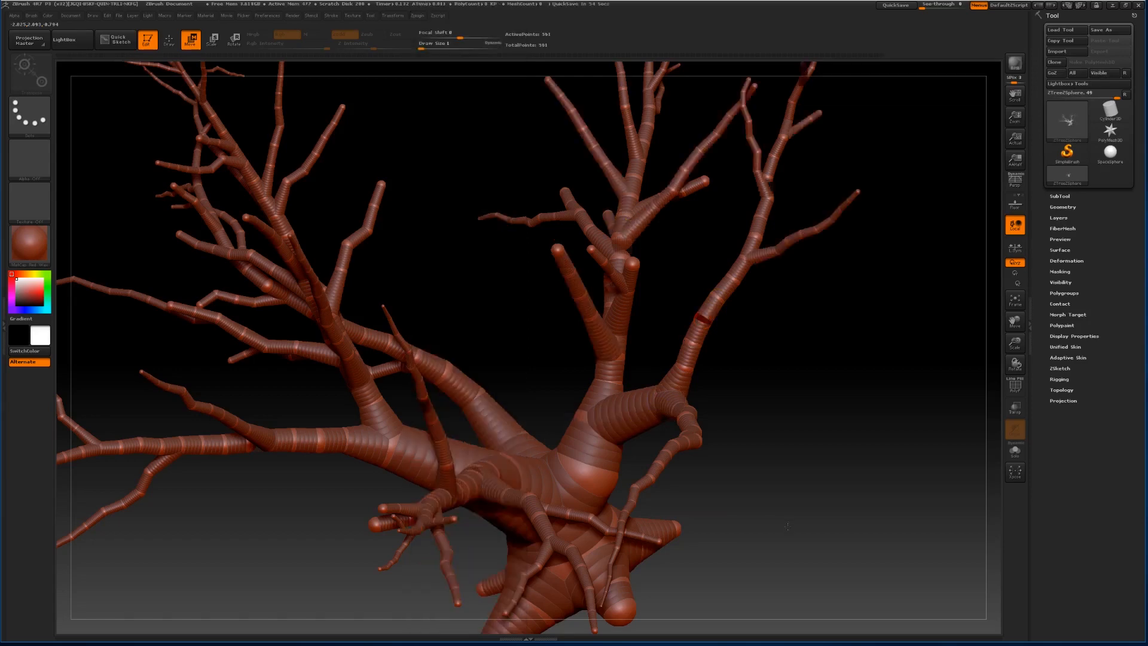
Examine the new side branches from several angles, toggling the adaptive skin preview on and off.
{"action": "left_click_drag", "start_coordinate": [487, 269], "coordinate": [660, 276]}
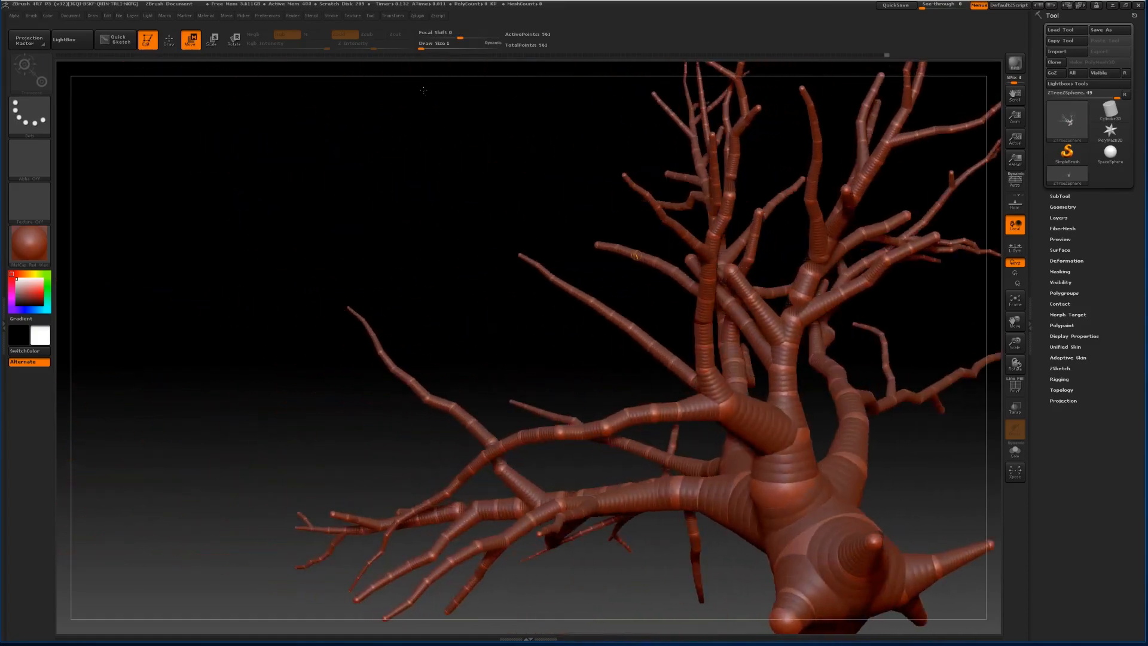
{"action": "left_click_drag", "start_coordinate": [423, 89], "coordinate": [569, 193]}
{"action": "left_click_drag", "start_coordinate": [658, 112], "coordinate": [858, 373]}
{"action": "key", "text": "a"}
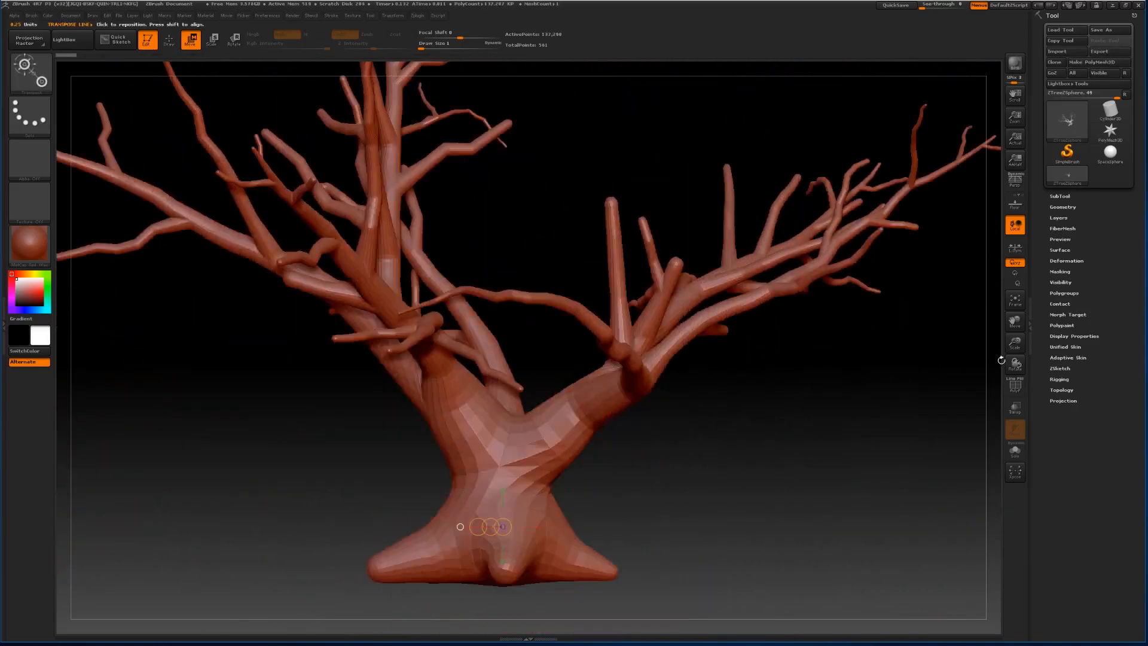
{"action": "left_click_drag", "start_coordinate": [1015, 343], "coordinate": [988, 321]}
{"action": "key", "text": "a"}
{"action": "left_click_drag", "start_coordinate": [835, 415], "coordinate": [740, 267]}
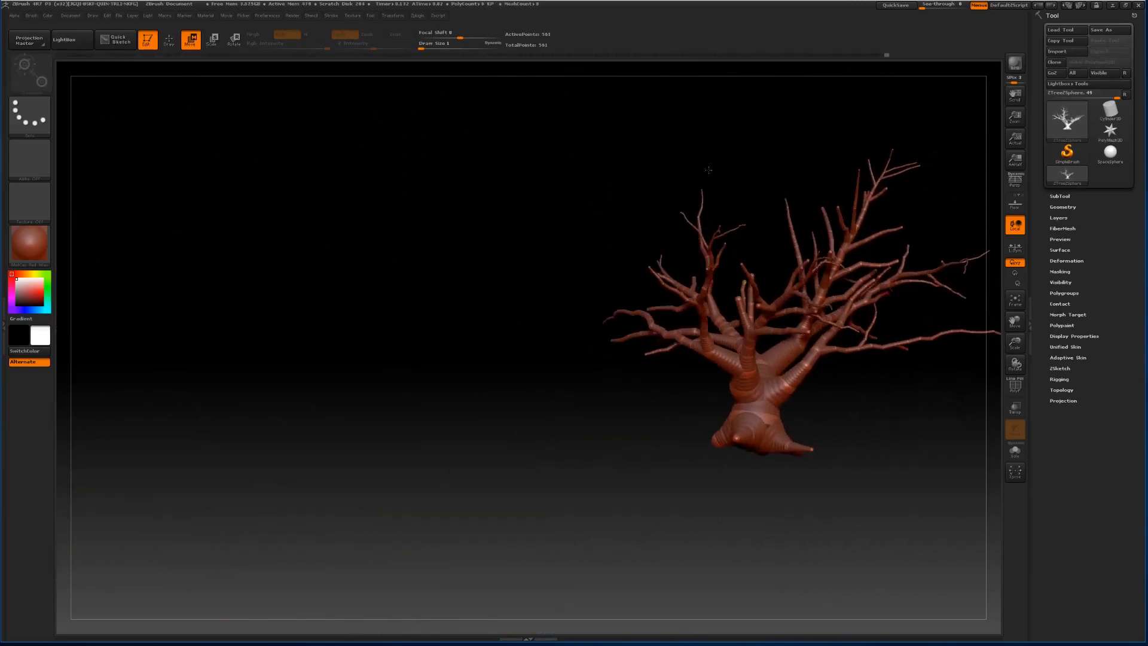
Step back through the undo history to remove the side branches just grown on both lower branches.
{"action": "mouse_move", "coordinate": [887, 60]}
{"action": "left_click_drag", "start_coordinate": [883, 57], "coordinate": [855, 55]}
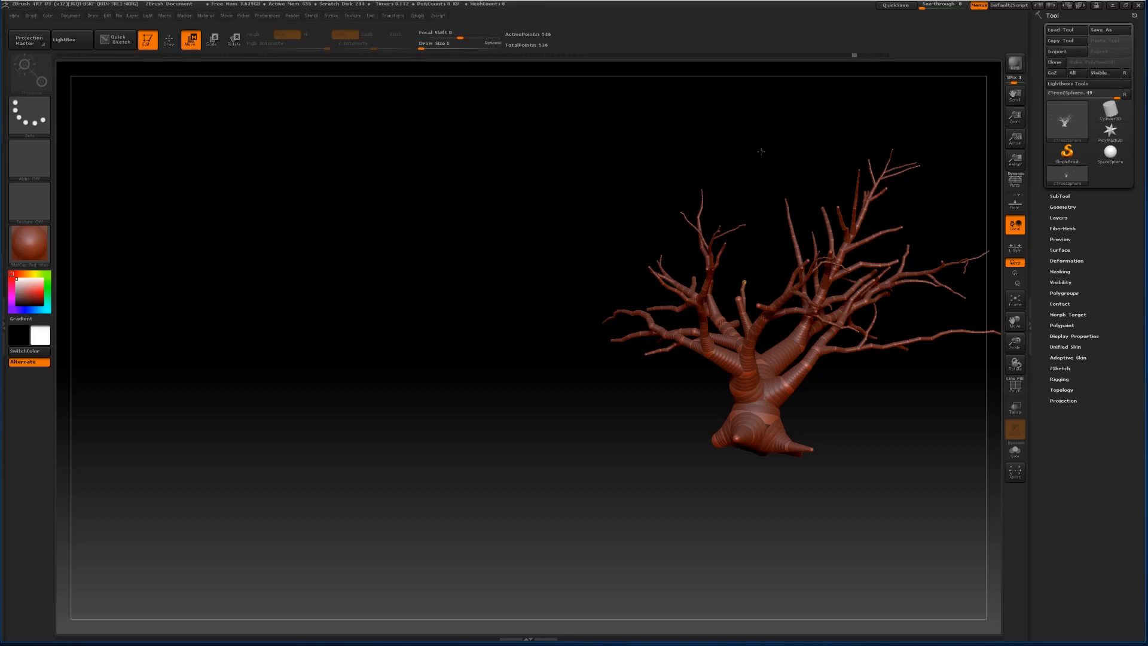
{"action": "left_click_drag", "start_coordinate": [759, 149], "coordinate": [995, 314]}
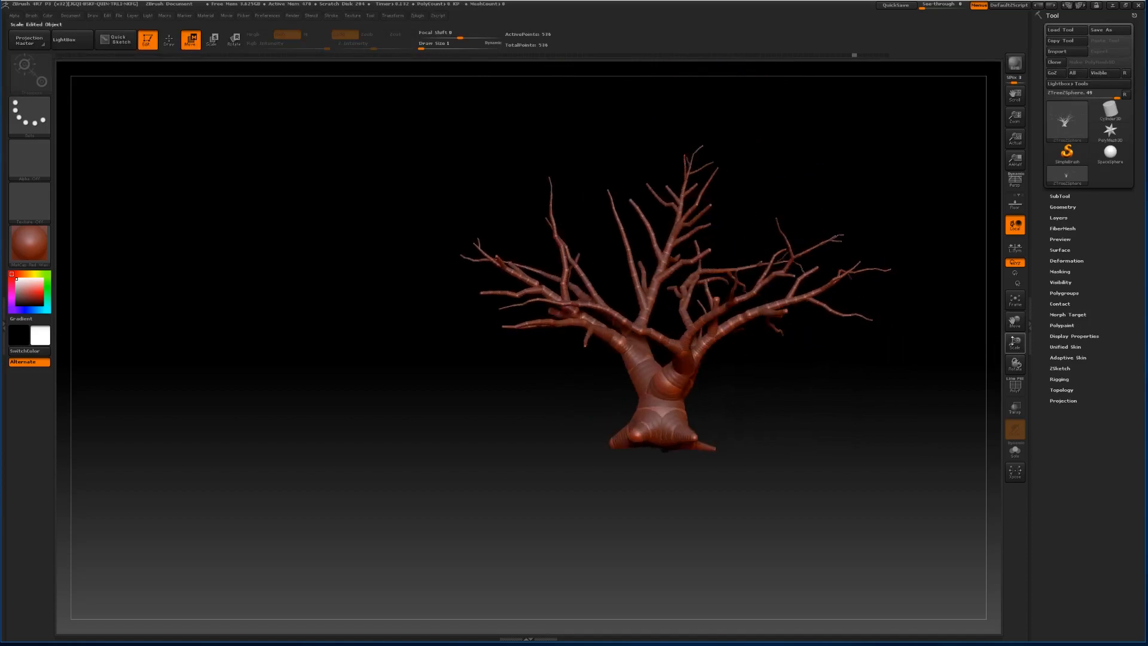
{"action": "key", "text": "f"}
{"action": "left_click_drag", "start_coordinate": [929, 318], "coordinate": [781, 67]}
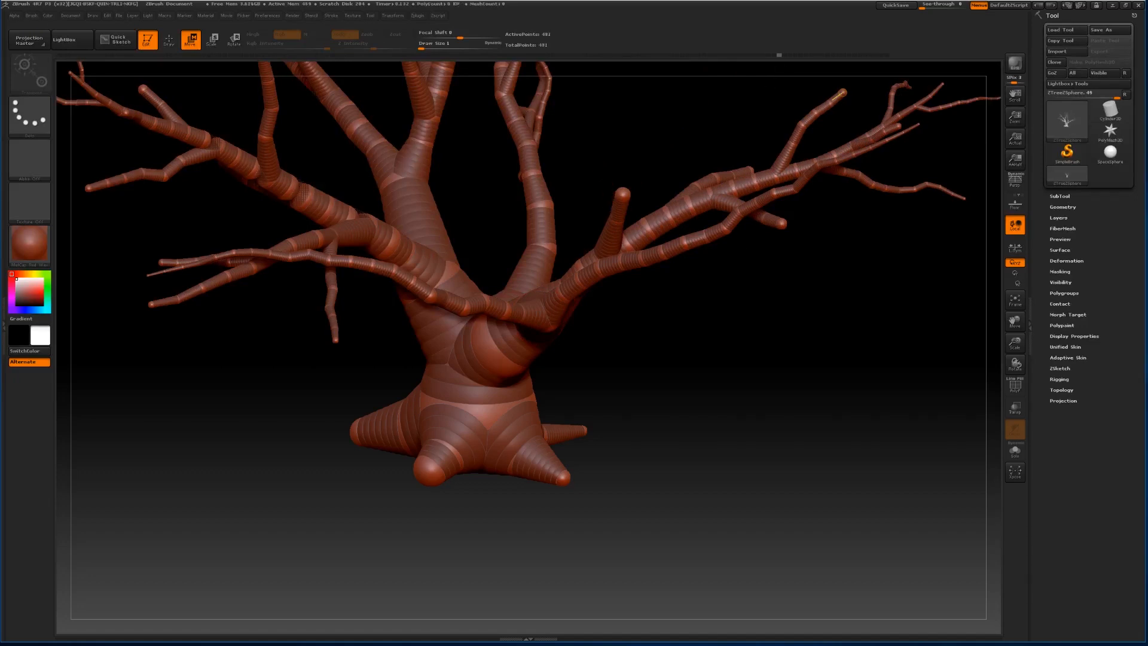
Set BranchNumber to 6 and grow side branches from the ZSphere at the base of the plain forked branch.
{"action": "left_click_drag", "start_coordinate": [764, 219], "coordinate": [705, 329]}
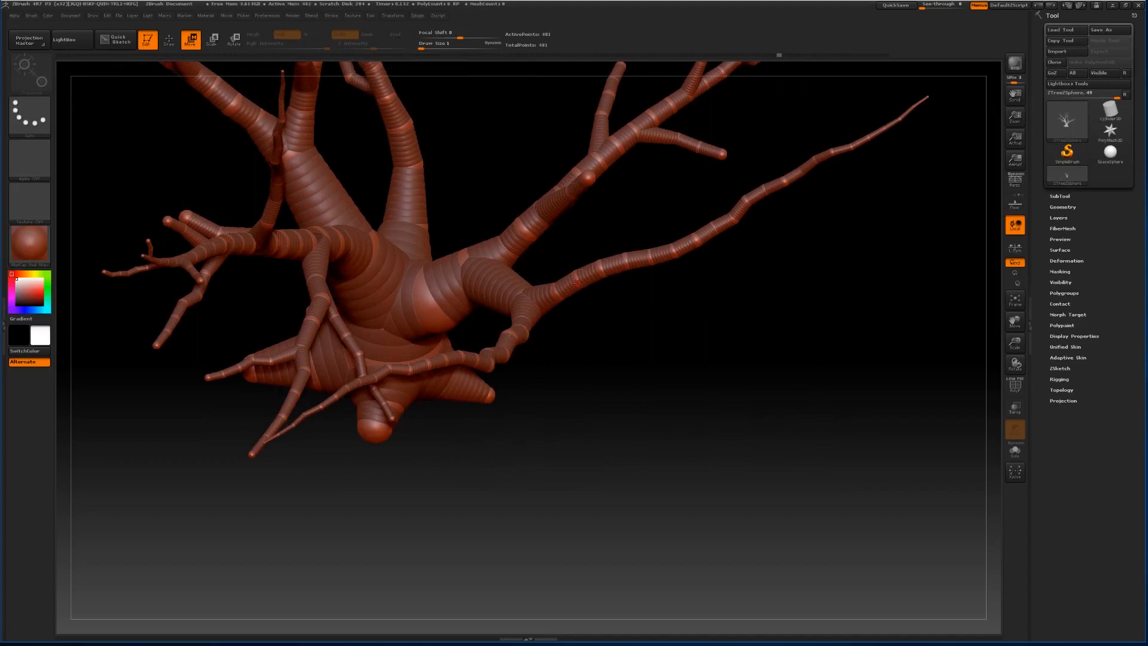
{"action": "left_click", "coordinate": [557, 294]}
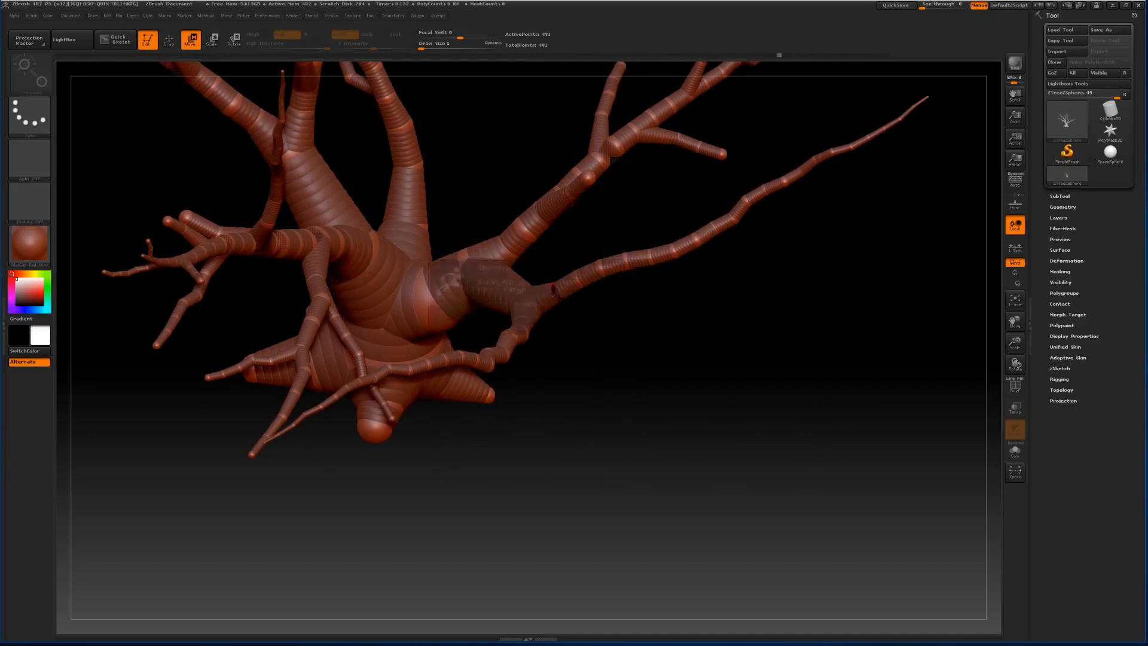
{"action": "left_click", "coordinate": [556, 320]}
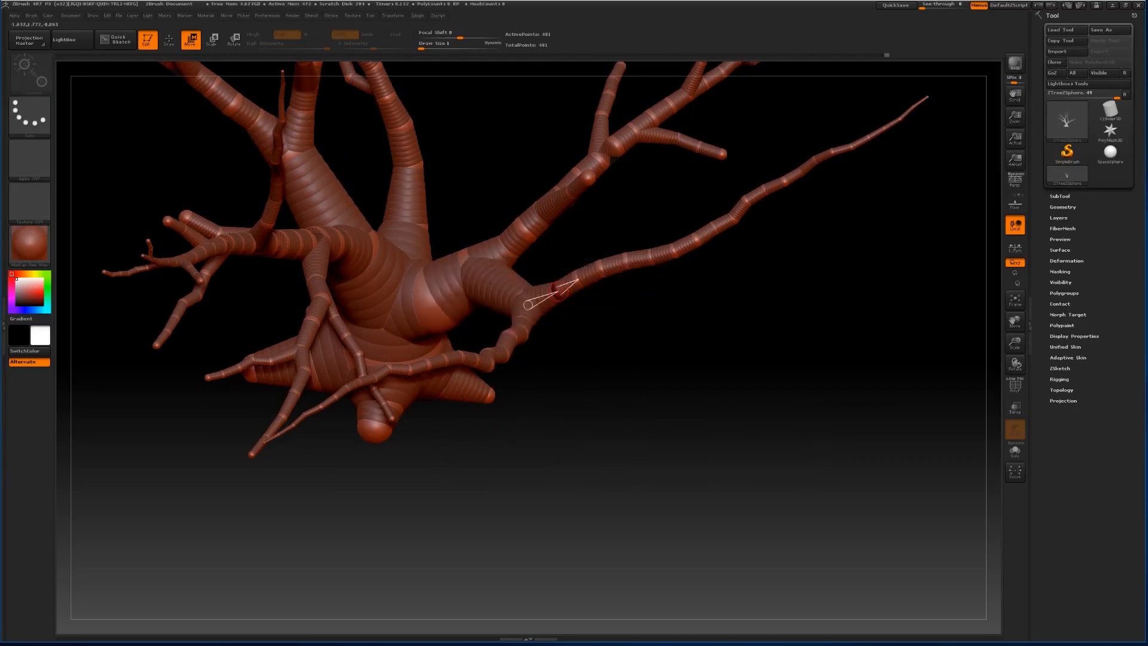
{"action": "left_click", "coordinate": [417, 17]}
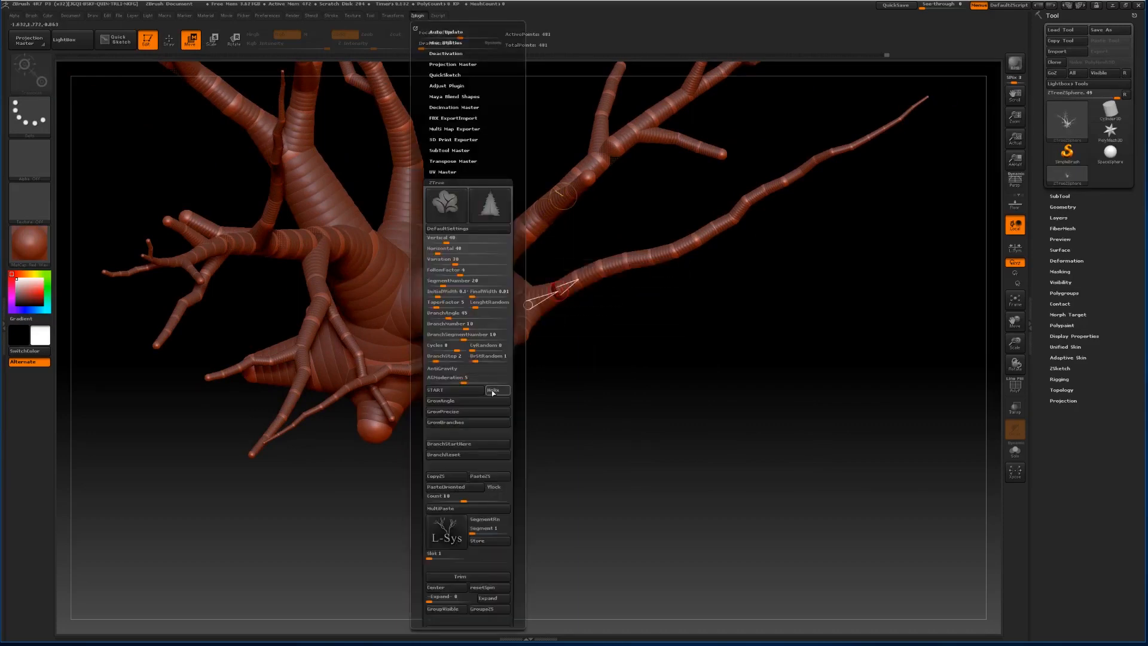
{"action": "left_click", "coordinate": [438, 327]}
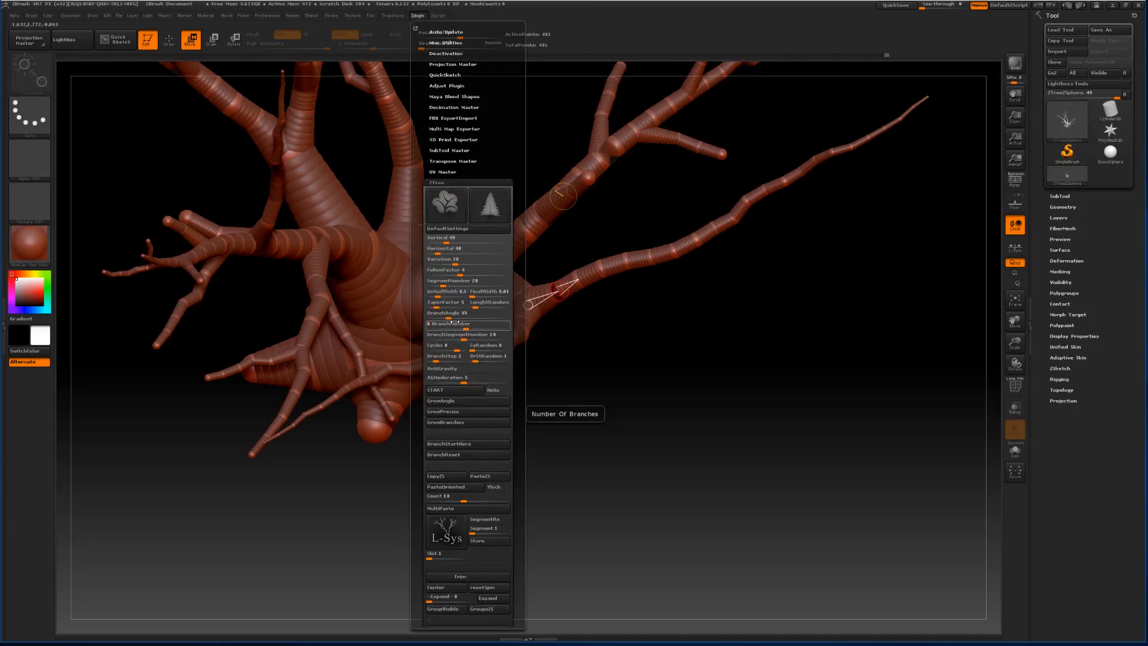
{"action": "type", "text": "6"}
{"action": "key", "text": "Return"}
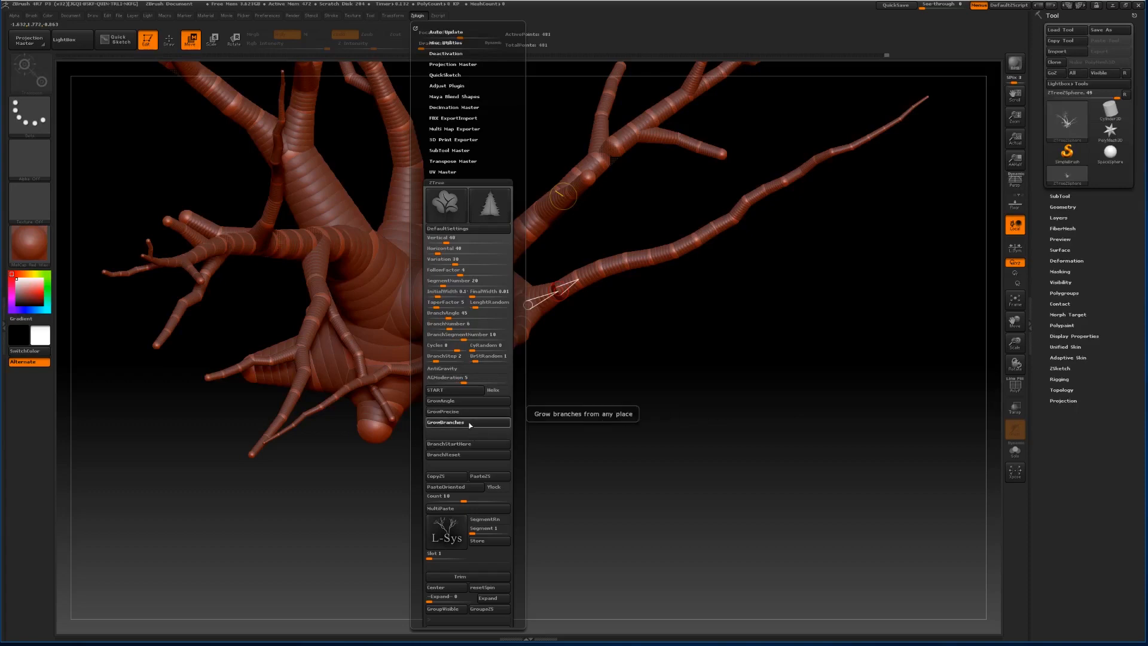
{"action": "left_click", "coordinate": [470, 423]}
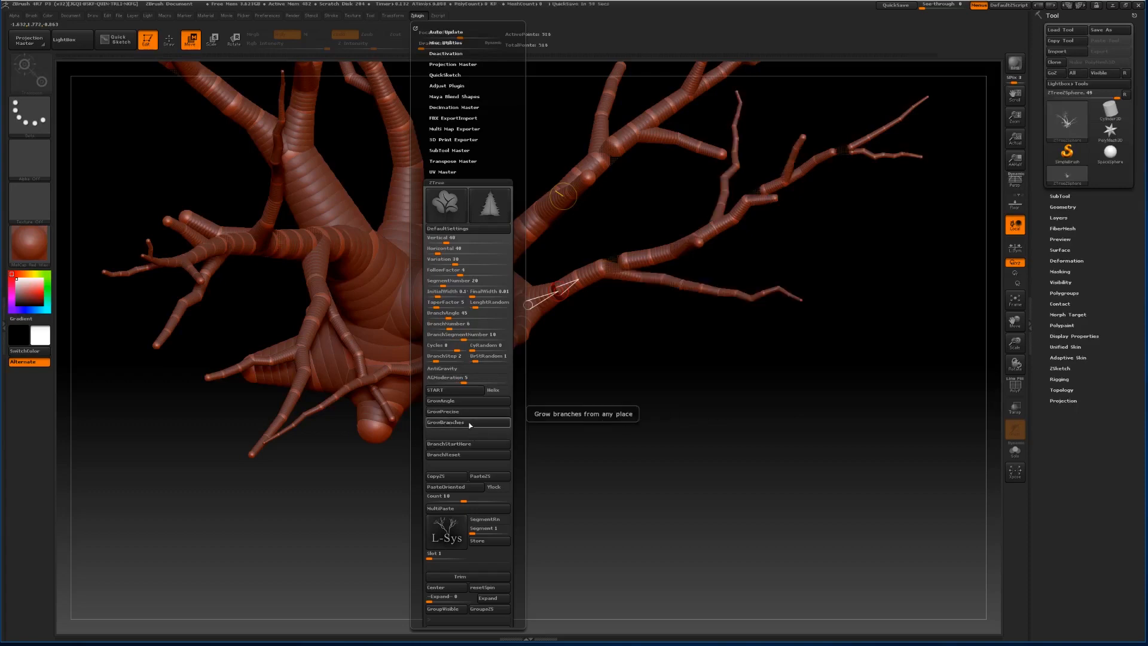
{"action": "left_click_drag", "start_coordinate": [756, 376], "coordinate": [717, 305]}
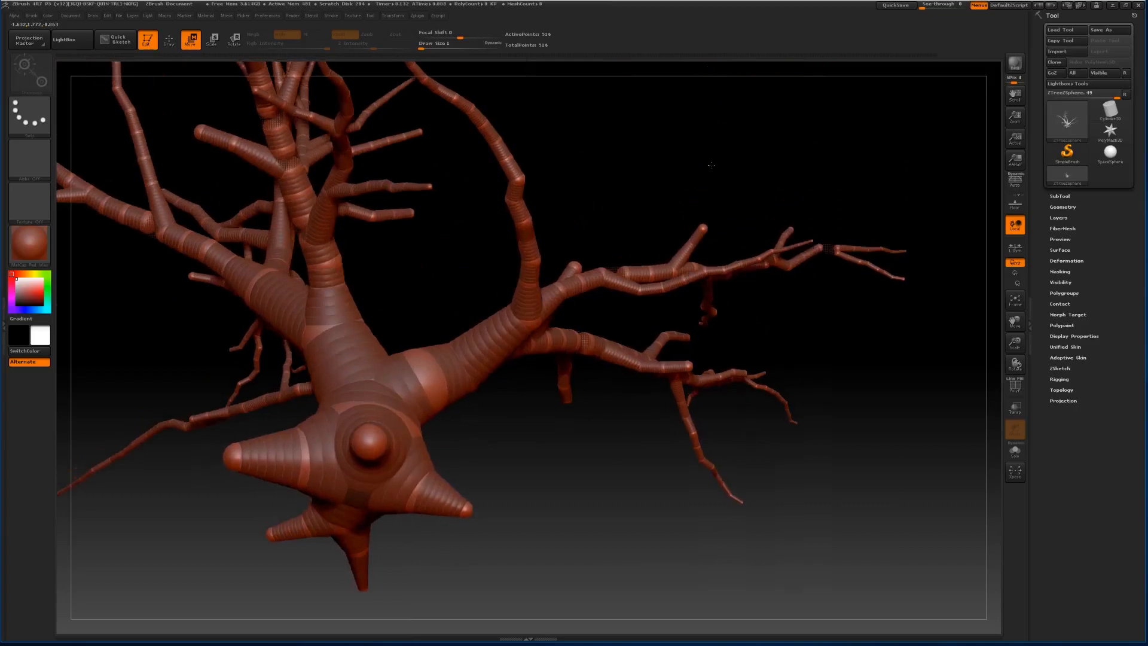
Grow side branches on the fork's other, drooping branch from a ZSphere near its base.
{"action": "left_click_drag", "start_coordinate": [710, 97], "coordinate": [560, 358]}
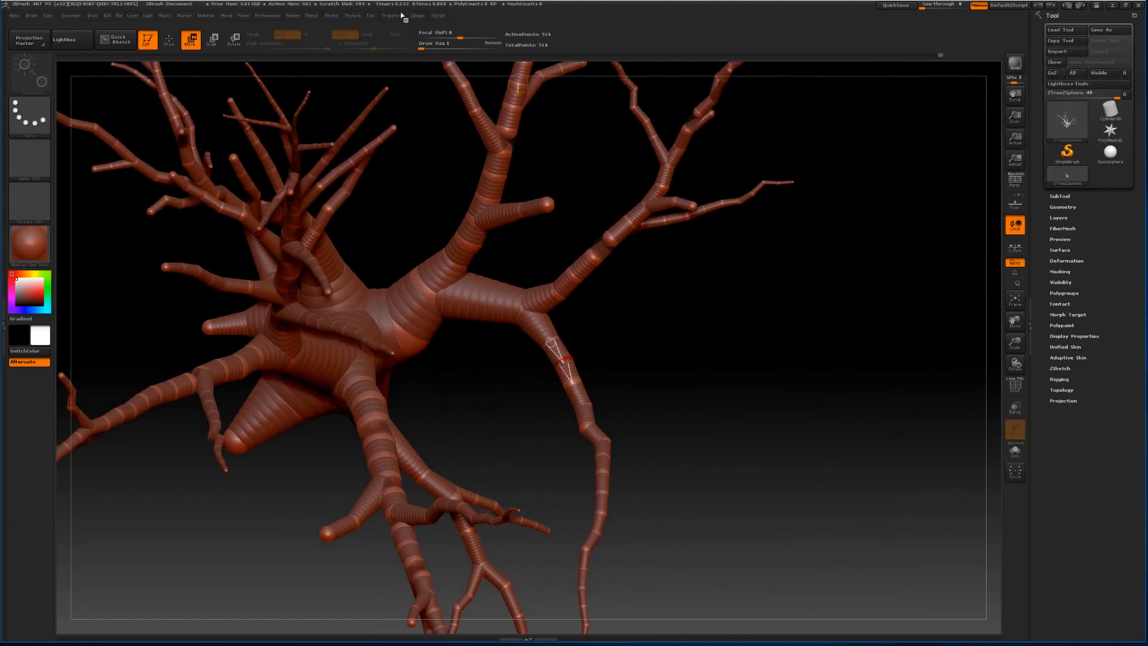
{"action": "left_click", "coordinate": [419, 16]}
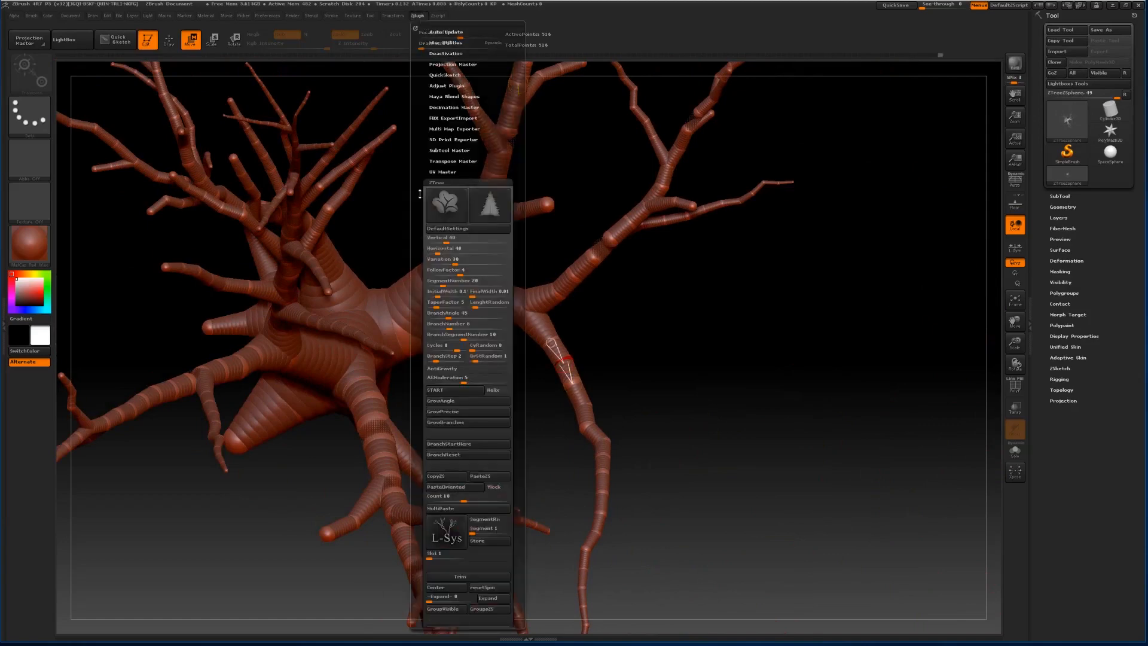
{"action": "left_click", "coordinate": [452, 422]}
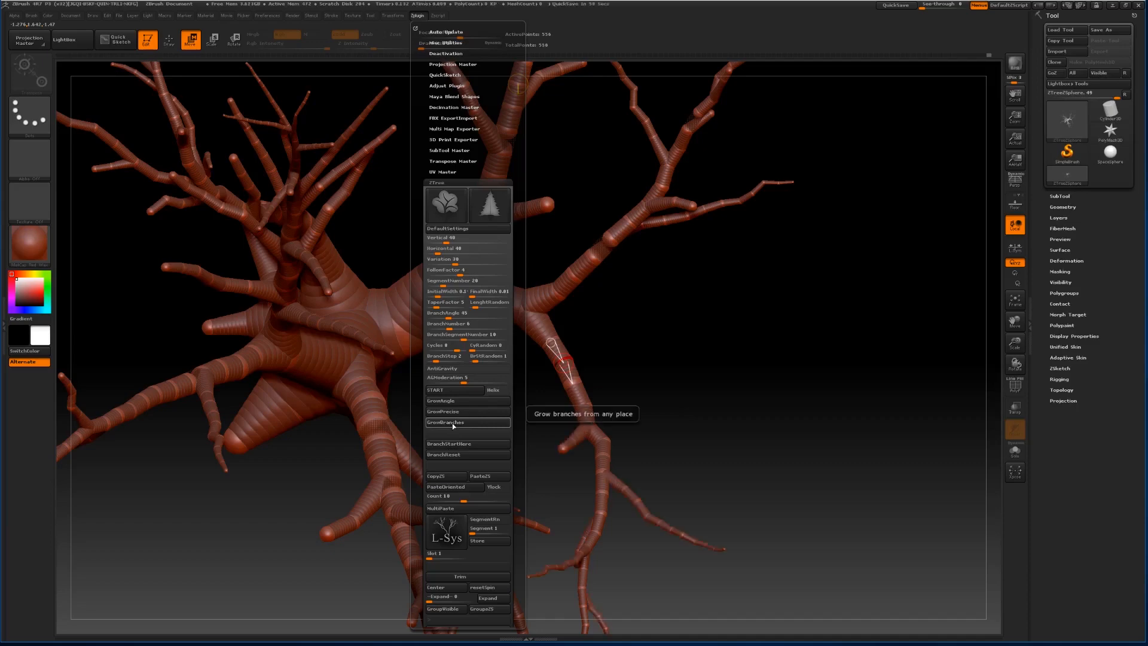
{"action": "left_click_drag", "start_coordinate": [709, 371], "coordinate": [734, 267]}
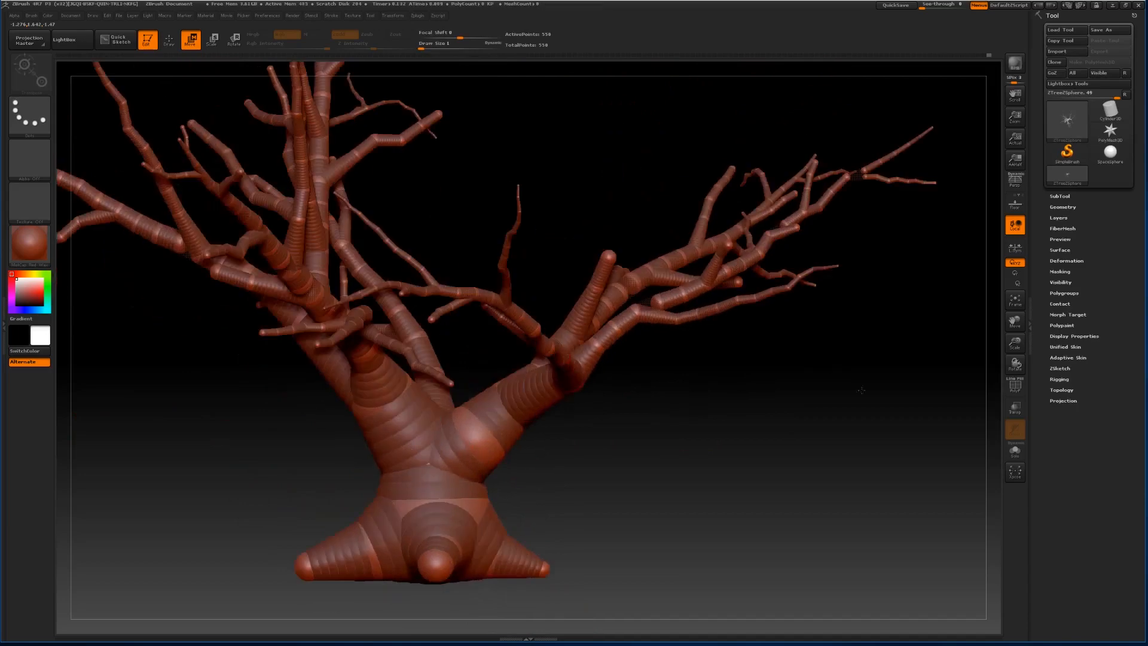
Grow side branches on the long bare branch beside the central trunk from the ZSphere just above its base.
{"action": "left_click_drag", "start_coordinate": [1014, 343], "coordinate": [991, 332]}
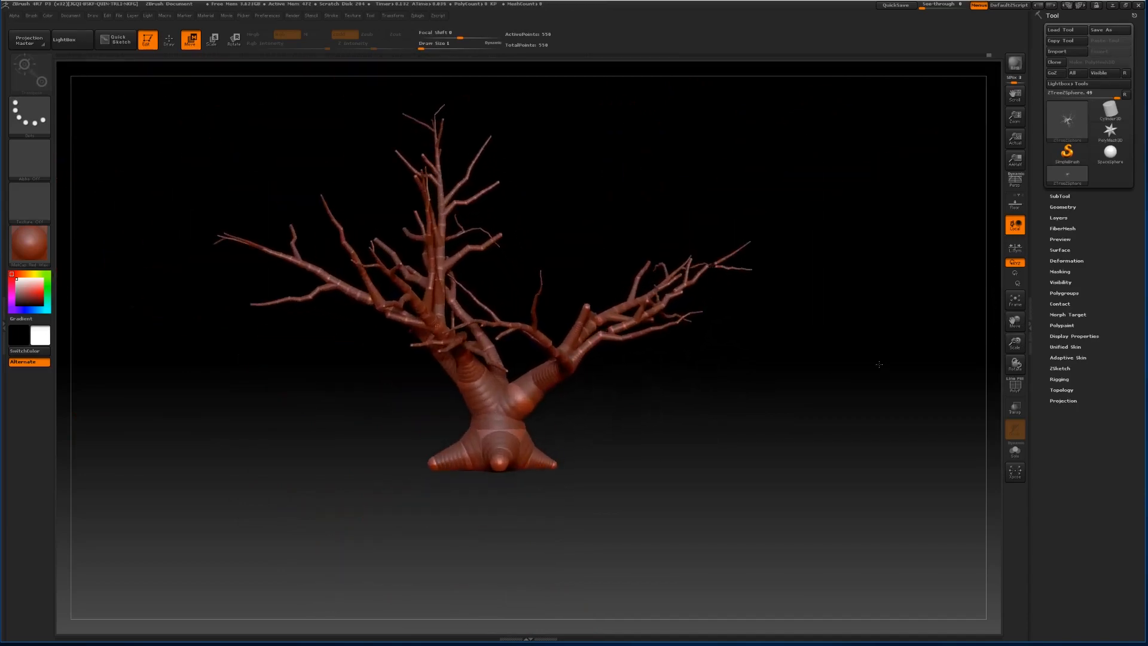
{"action": "left_click_drag", "start_coordinate": [881, 364], "coordinate": [855, 365]}
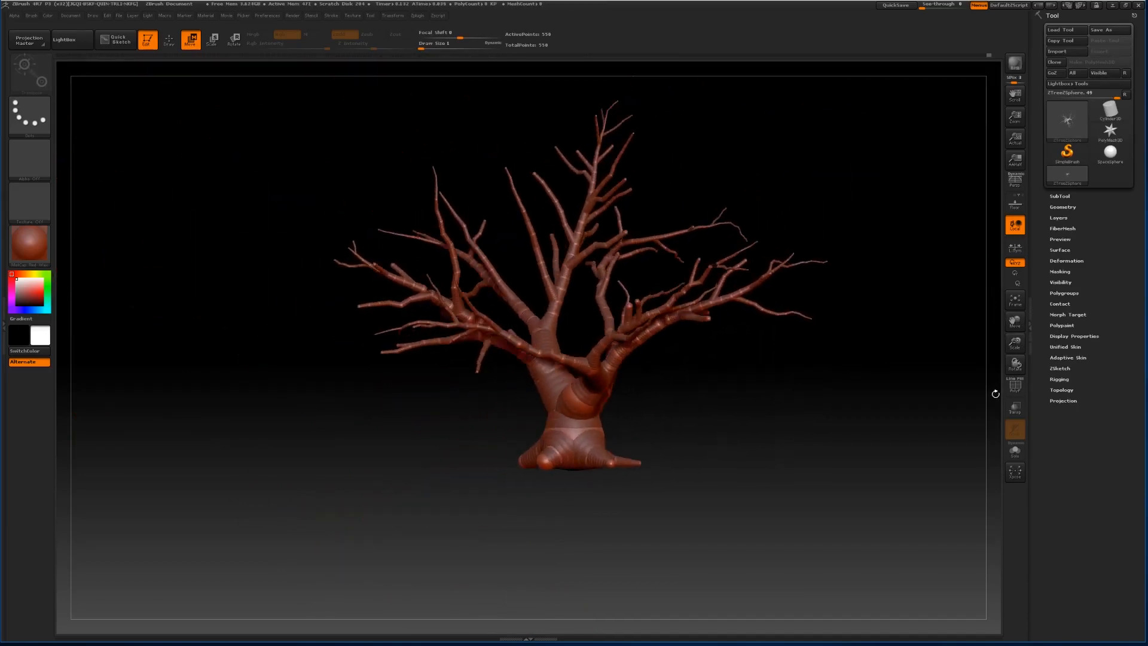
{"action": "left_click_drag", "start_coordinate": [1014, 342], "coordinate": [1051, 512]}
{"action": "left_click_drag", "start_coordinate": [522, 376], "coordinate": [541, 383]}
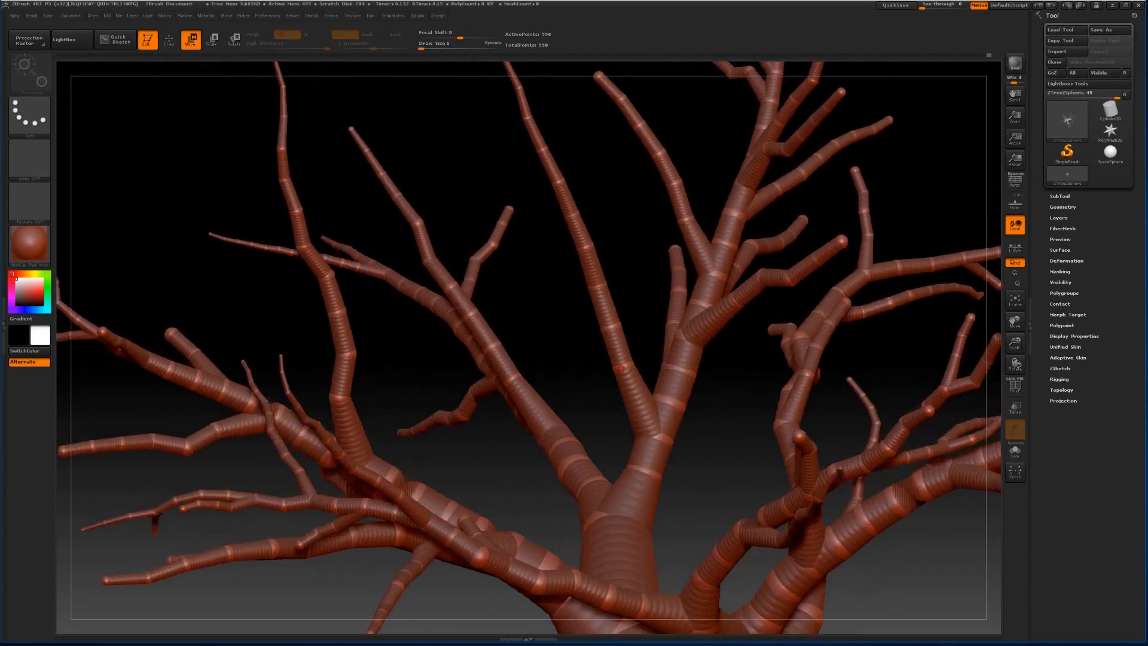
{"action": "left_click_drag", "start_coordinate": [620, 368], "coordinate": [616, 370]}
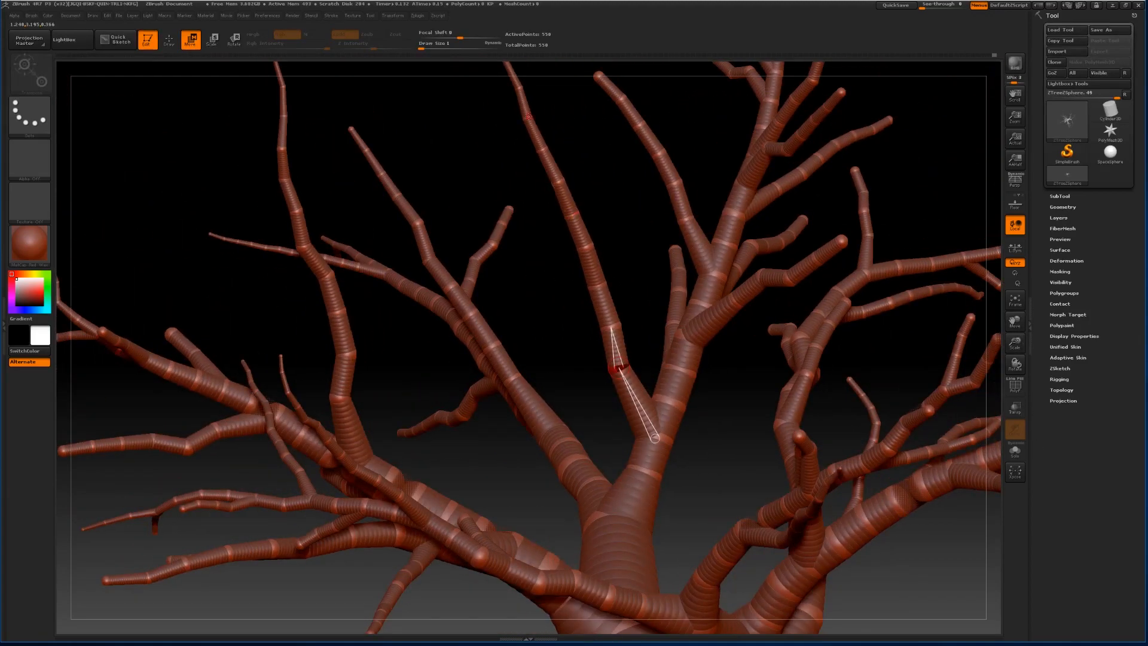
{"action": "left_click", "coordinate": [417, 16]}
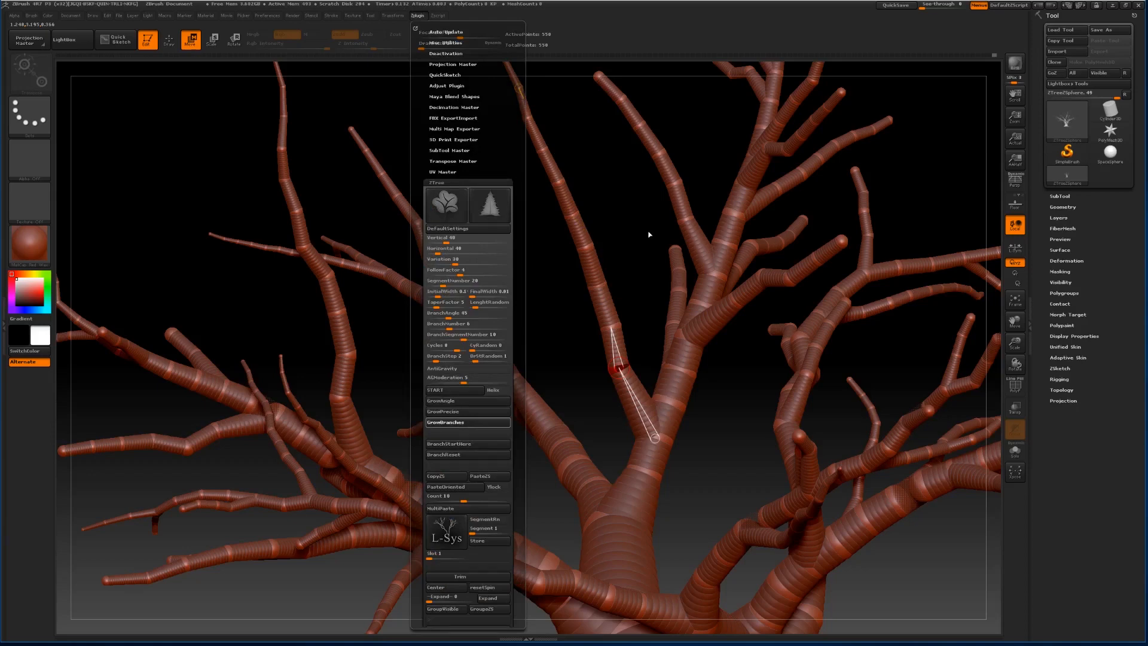
{"action": "left_click_drag", "start_coordinate": [647, 231], "coordinate": [823, 210]}
{"action": "mouse_move", "coordinate": [841, 169]}
{"action": "left_mouse_down"}
{"action": "mouse_move", "coordinate": [855, 189]}
{"action": "mouse_move", "coordinate": [853, 174]}
{"action": "left_mouse_up"}
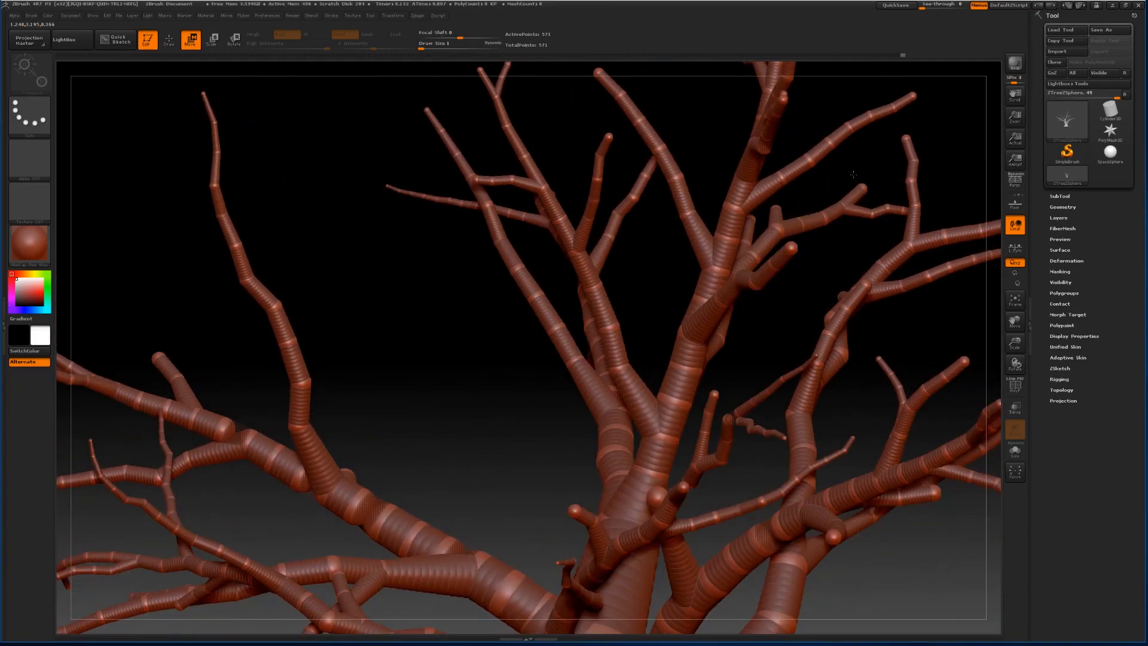
{"action": "left_click", "coordinate": [421, 18]}
{"action": "left_click_drag", "start_coordinate": [517, 422], "coordinate": [438, 160]}
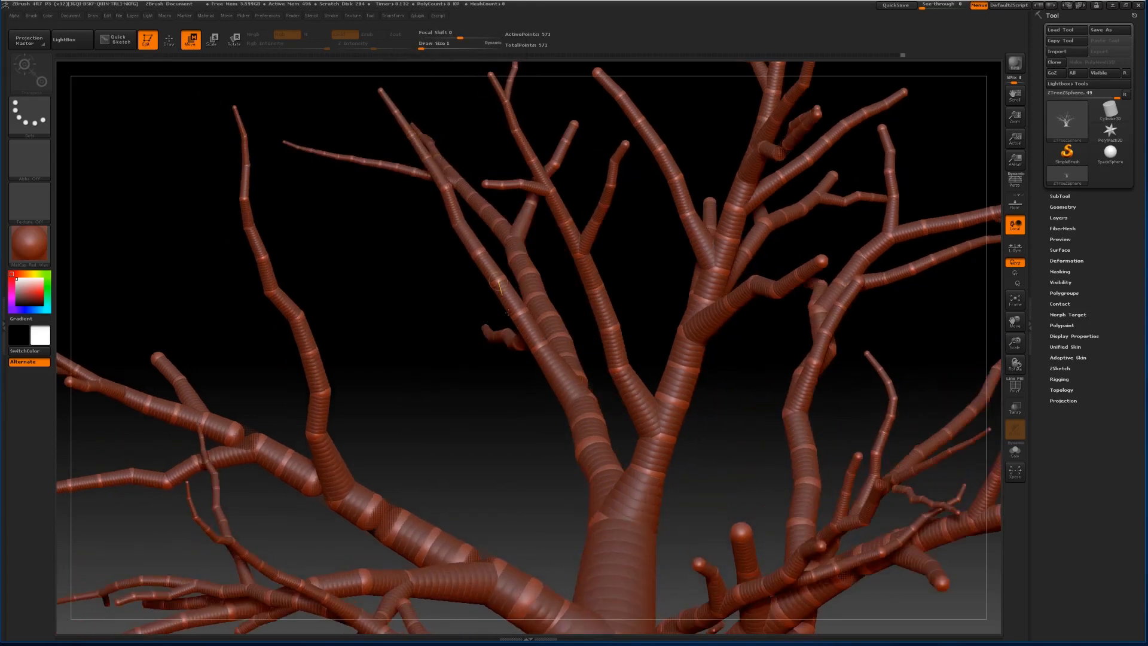
Grow side branches on the upper branch beside the central trunk and on the tall bare branch rising from the neighbouring limb.
{"action": "left_click_drag", "start_coordinate": [538, 347], "coordinate": [530, 351]}
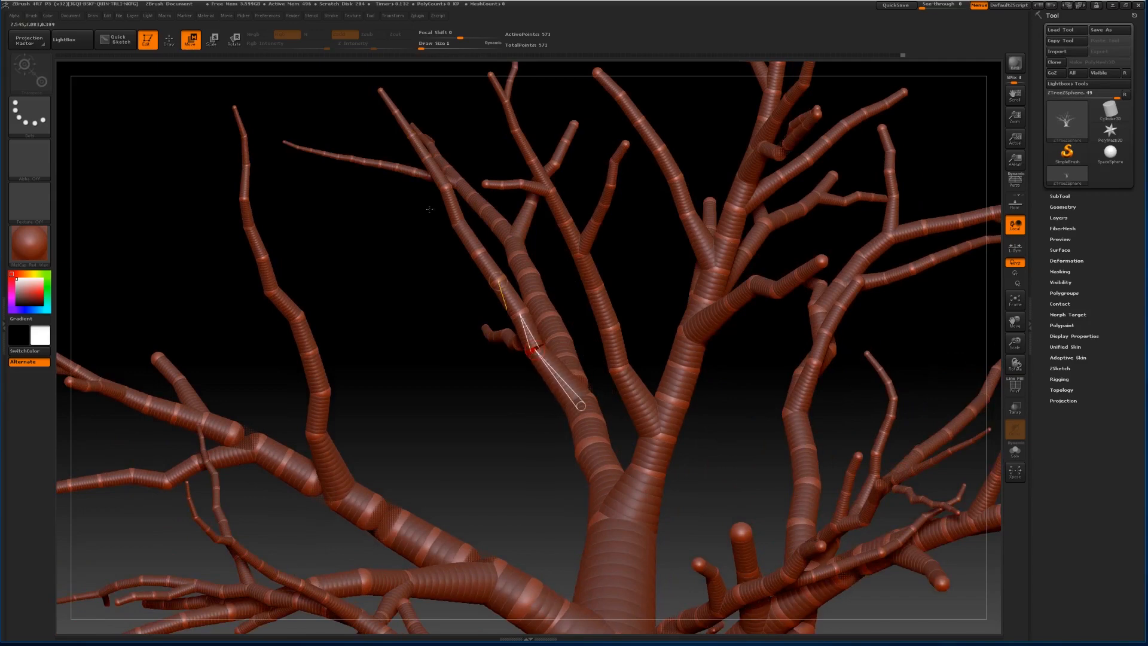
{"action": "left_click", "coordinate": [418, 17]}
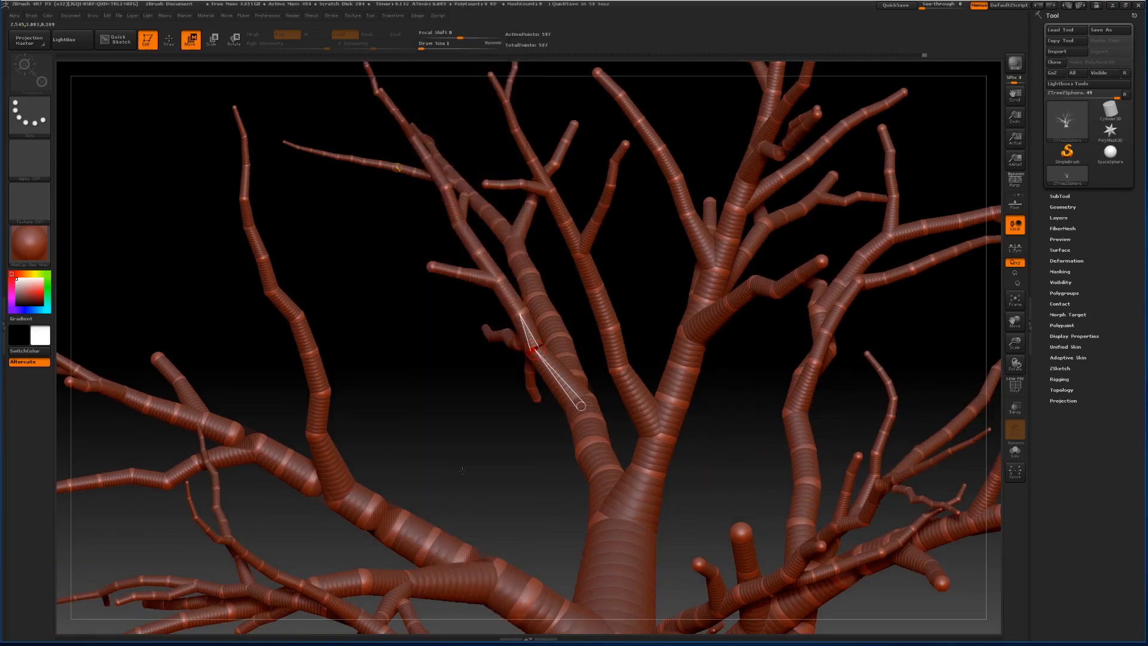
{"action": "left_click_drag", "start_coordinate": [462, 470], "coordinate": [674, 440]}
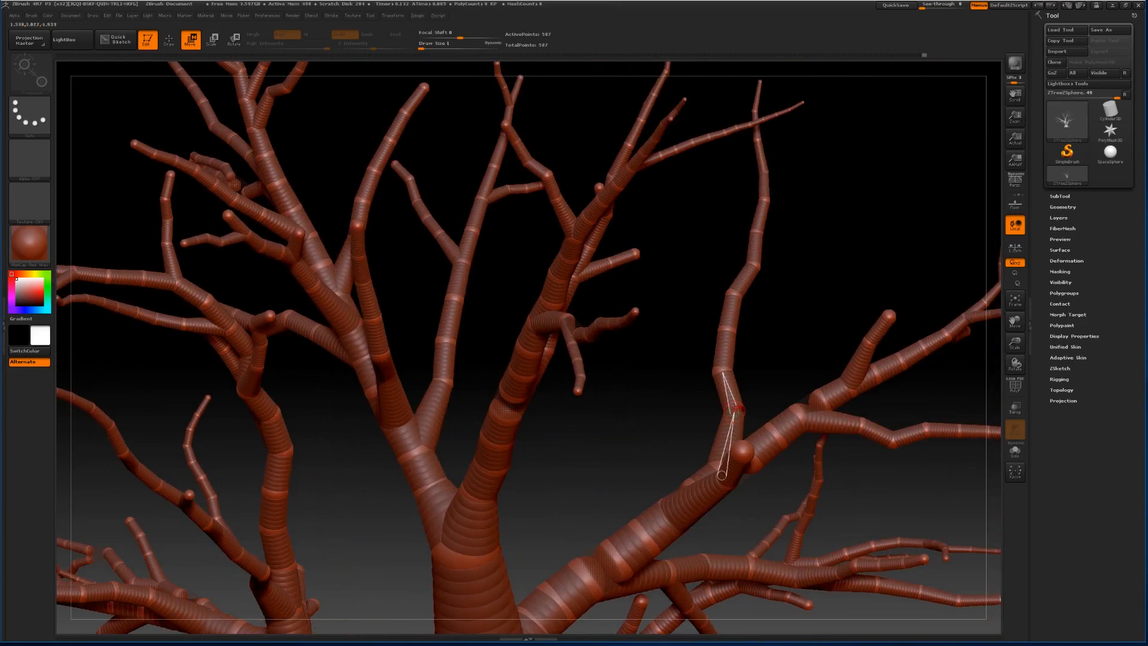
{"action": "left_click", "coordinate": [417, 16]}
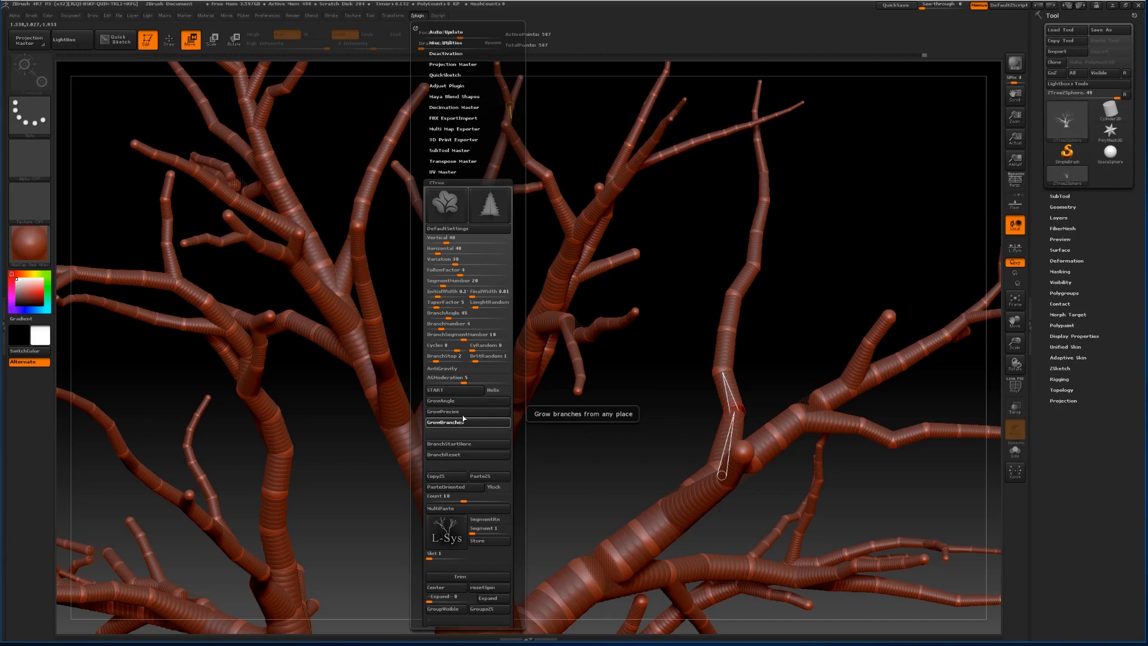
{"action": "left_click", "coordinate": [468, 422]}
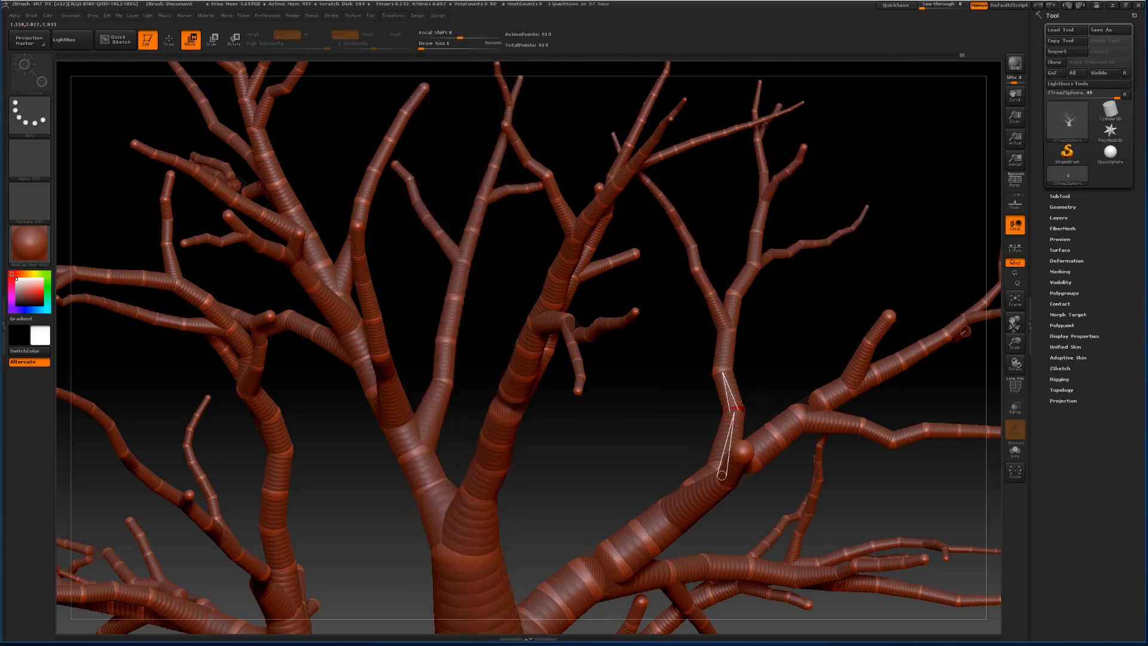
Grow side branches on the long, thin outlying branch from a ZSphere about midway along it.
{"action": "left_click_drag", "start_coordinate": [1014, 342], "coordinate": [992, 263]}
{"action": "left_click_drag", "start_coordinate": [918, 328], "coordinate": [799, 355]}
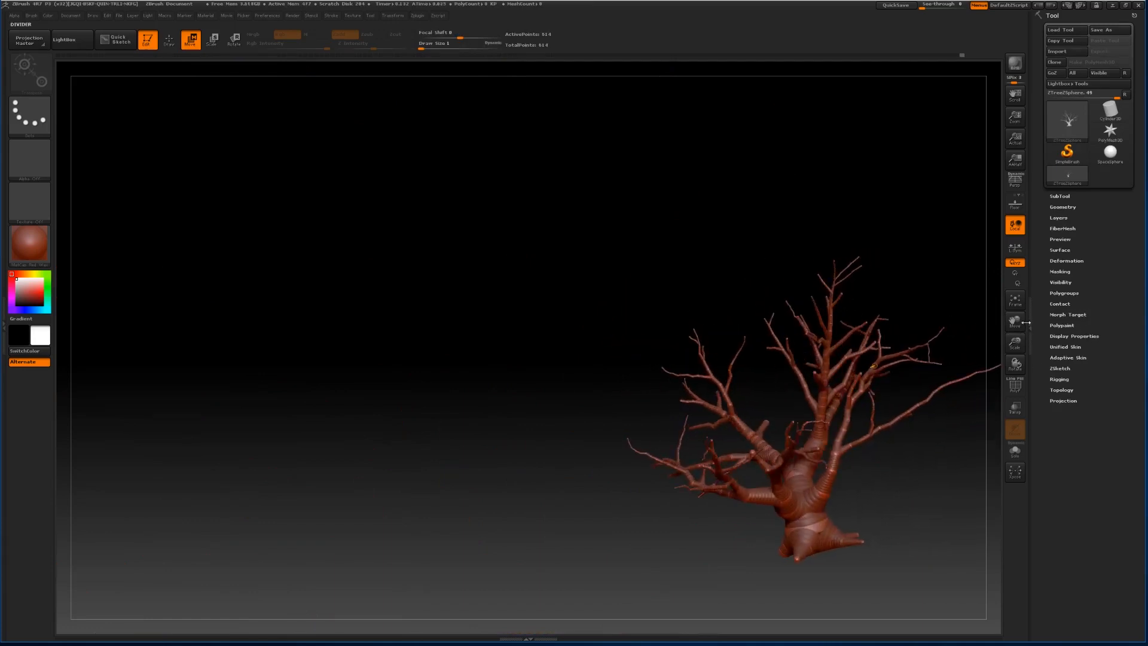
{"action": "left_click_drag", "start_coordinate": [1016, 322], "coordinate": [768, 329]}
{"action": "left_click_drag", "start_coordinate": [703, 422], "coordinate": [691, 380]}
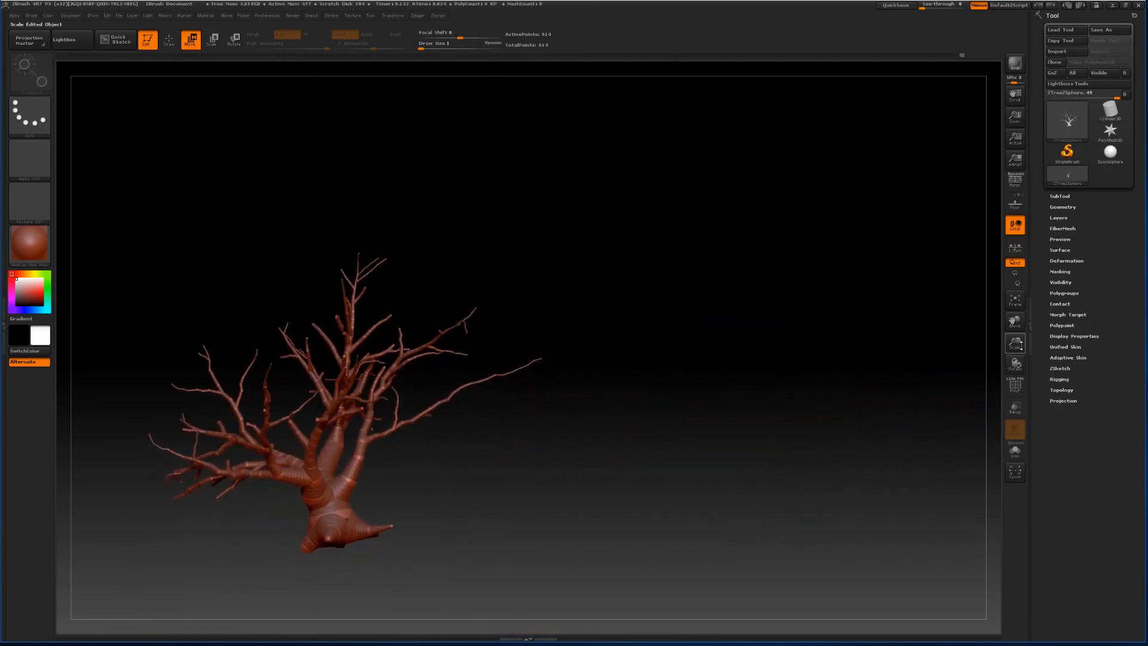
{"action": "left_click_drag", "start_coordinate": [1014, 343], "coordinate": [780, 372]}
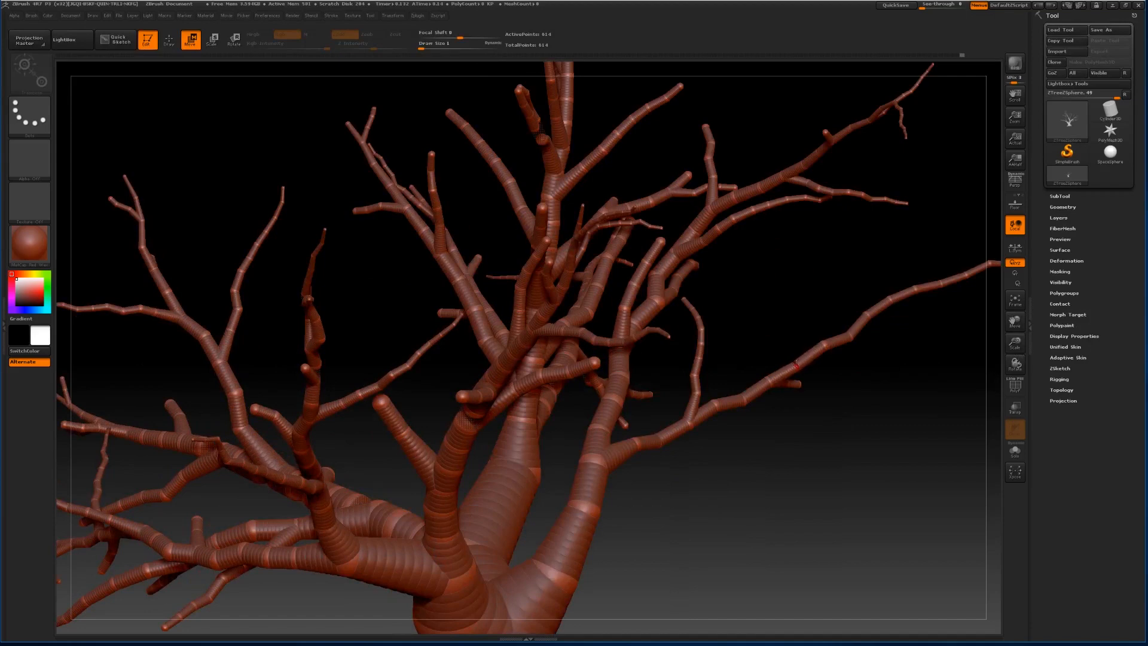
{"action": "left_click", "coordinate": [418, 15]}
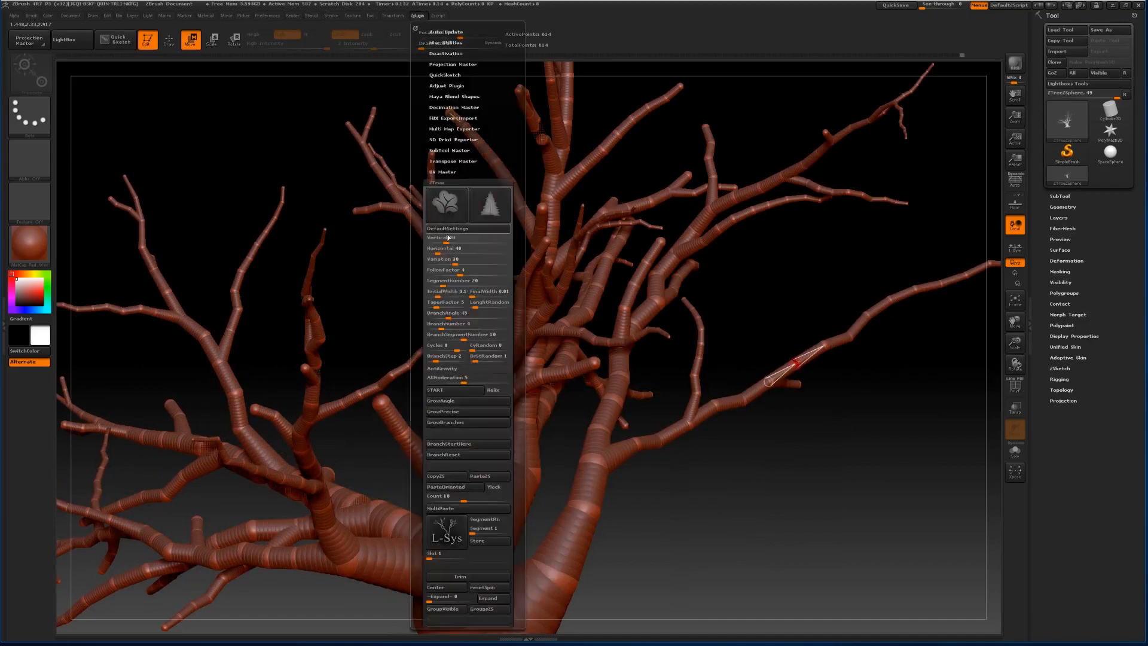
{"action": "left_click", "coordinate": [460, 424]}
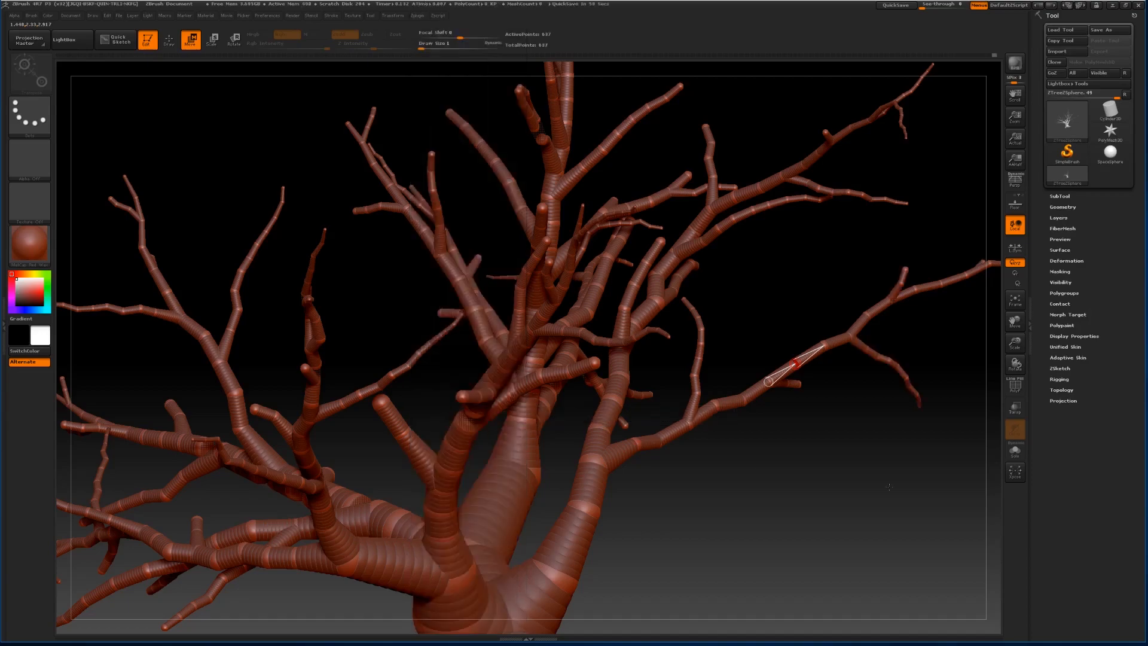
Grow side branches on the thin offshoot beneath the horizontal branch from a ZSphere near its base.
{"action": "left_click_drag", "start_coordinate": [871, 459], "coordinate": [853, 517]}
{"action": "left_click_drag", "start_coordinate": [191, 400], "coordinate": [335, 398]}
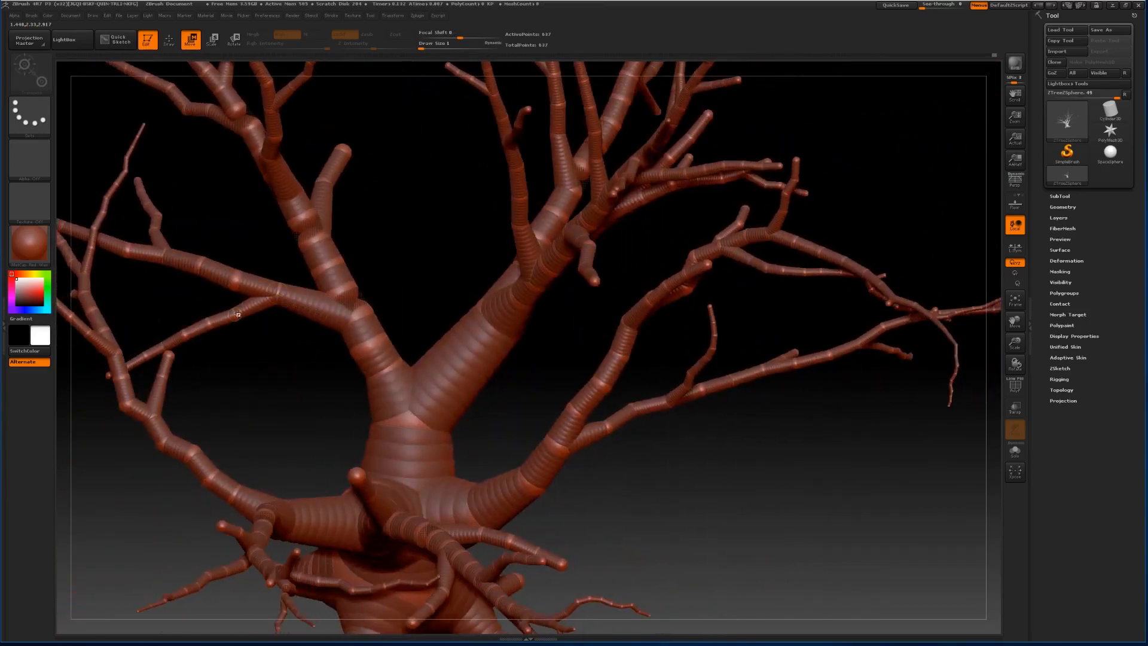
{"action": "left_click", "coordinate": [414, 17]}
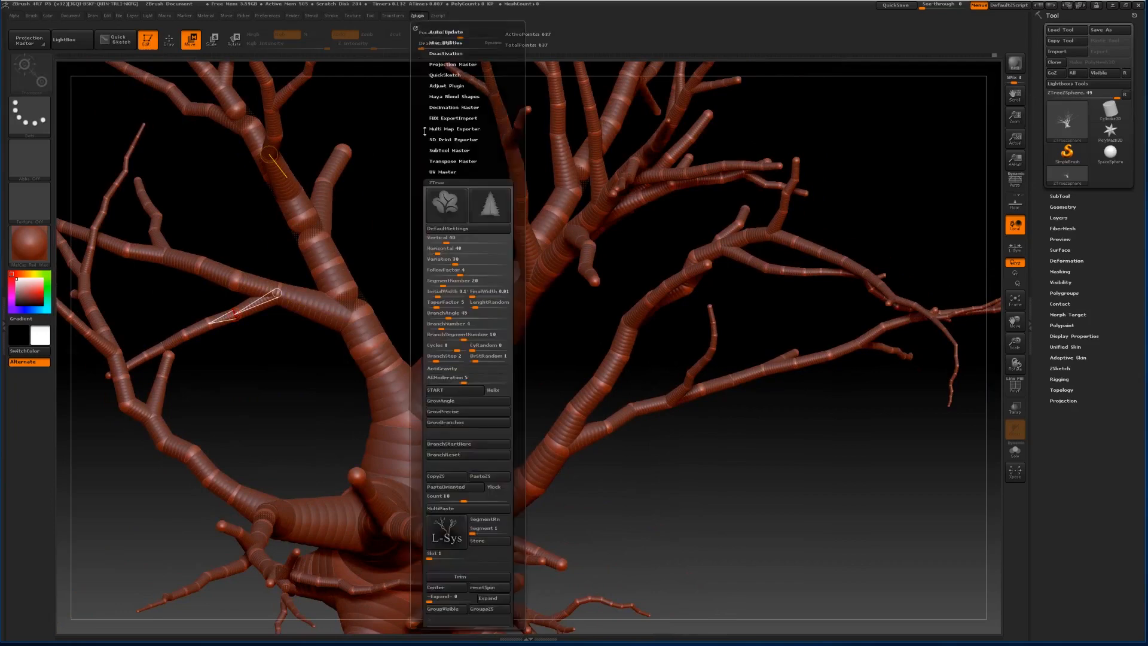
{"action": "left_click", "coordinate": [455, 423]}
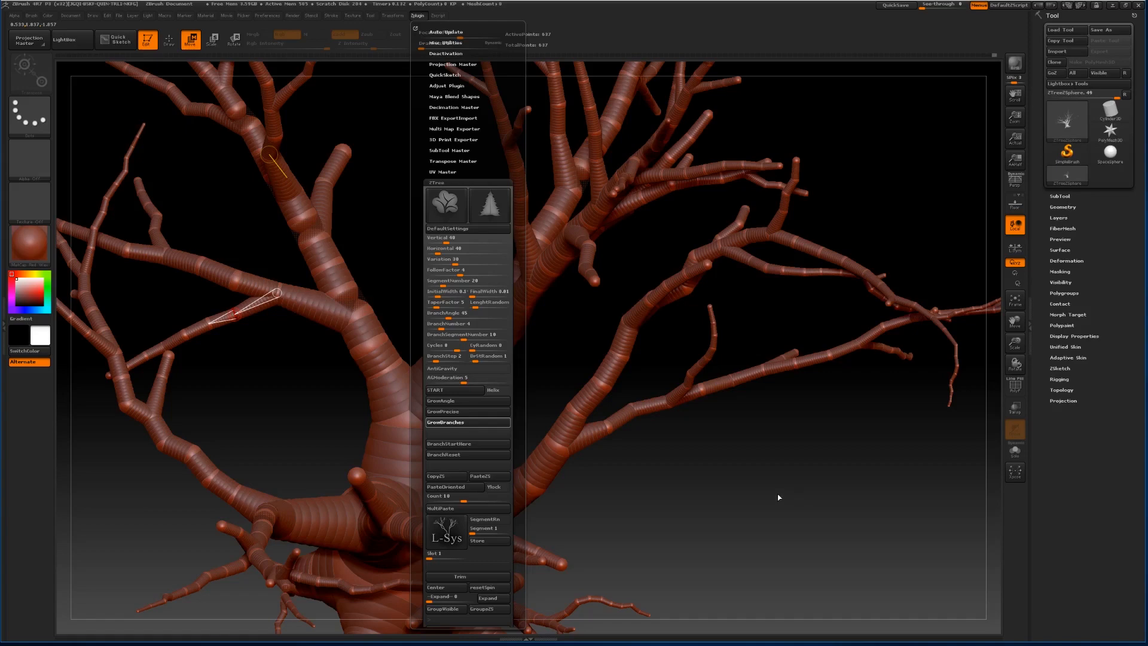
Examine the whole tree's silhouette and branch distribution from several sides, including its upper branches.
{"action": "left_click_drag", "start_coordinate": [776, 496], "coordinate": [740, 458]}
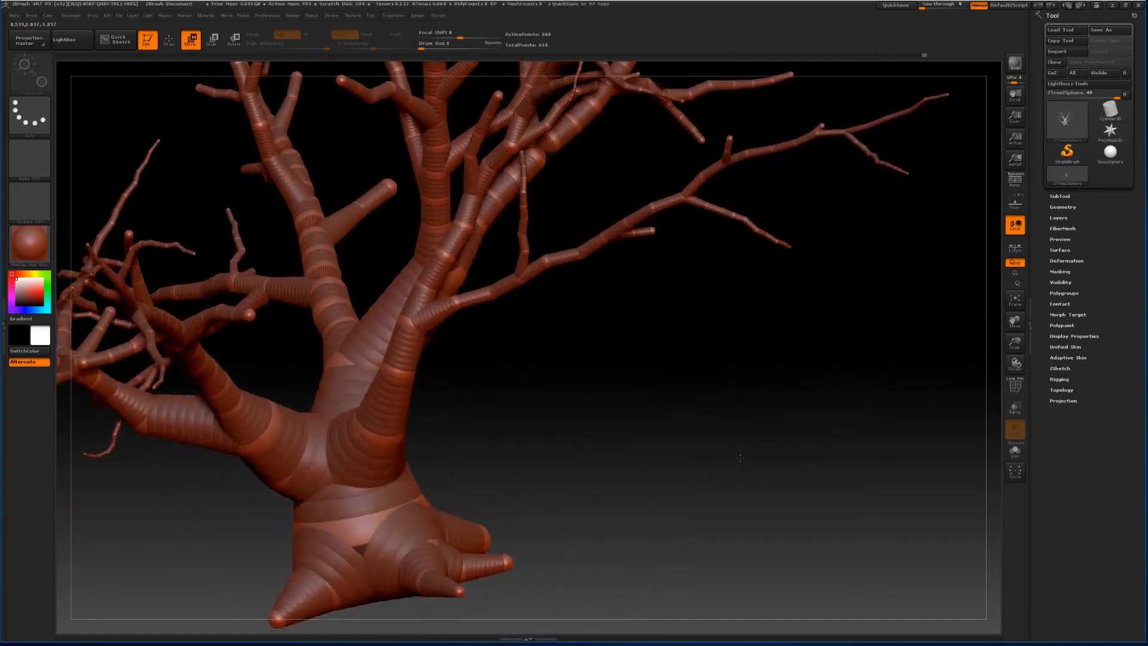
{"action": "left_click_drag", "start_coordinate": [1014, 345], "coordinate": [860, 370]}
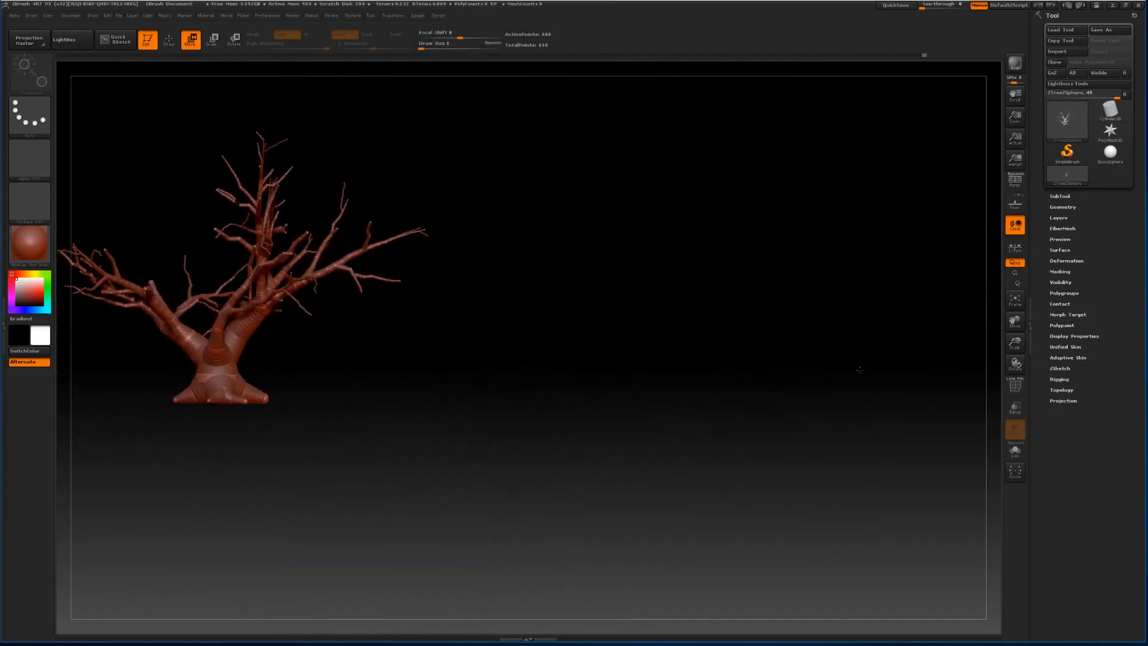
{"action": "left_click", "coordinate": [1015, 299]}
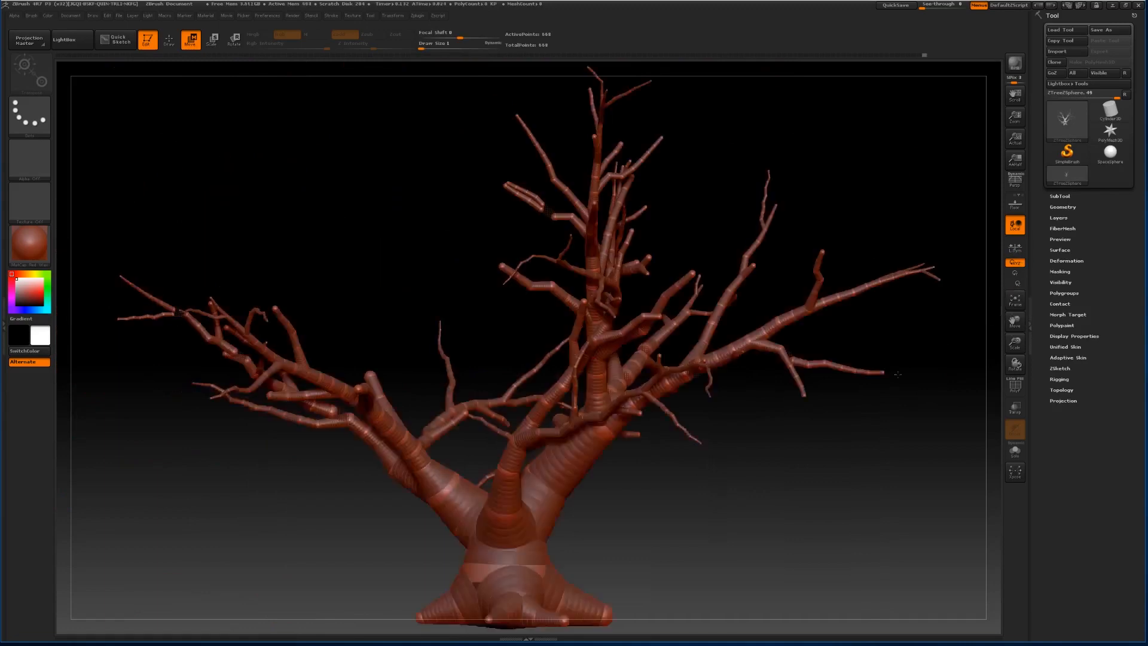
{"action": "left_click_drag", "start_coordinate": [1015, 343], "coordinate": [988, 336]}
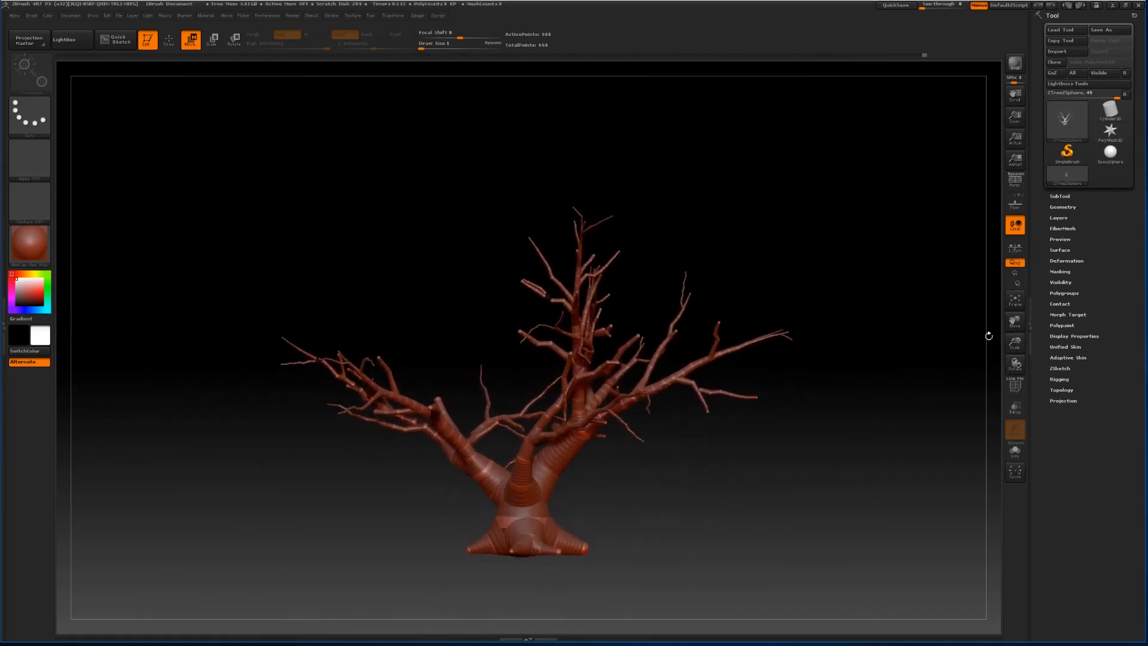
{"action": "left_click_drag", "start_coordinate": [793, 266], "coordinate": [837, 308]}
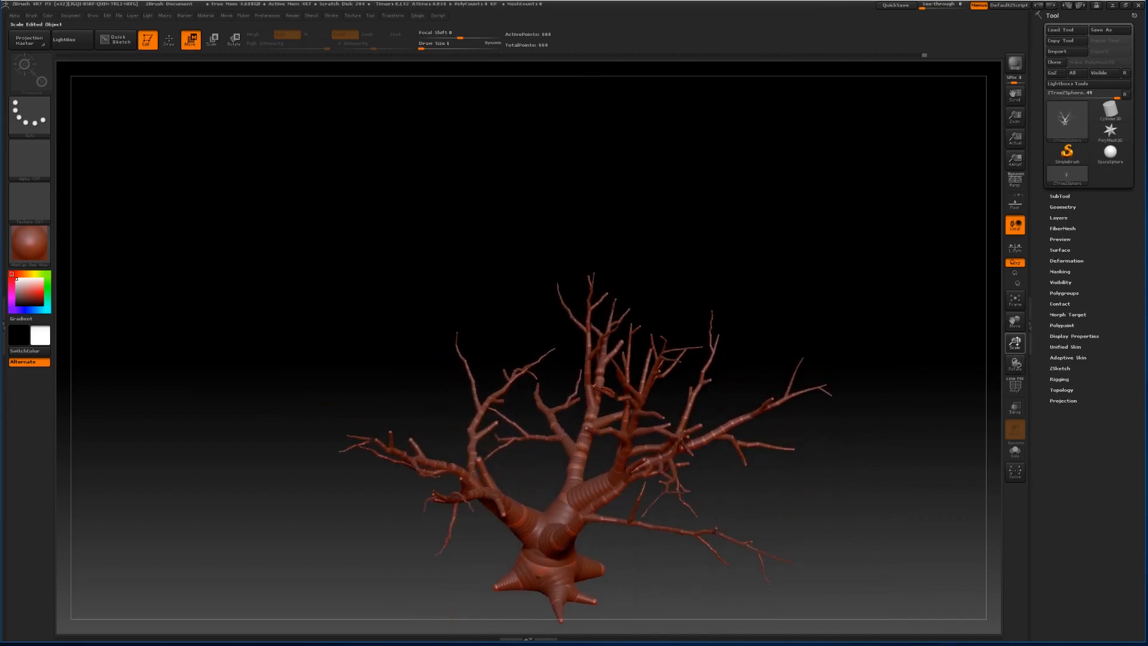
{"action": "left_click_drag", "start_coordinate": [1014, 342], "coordinate": [985, 171]}
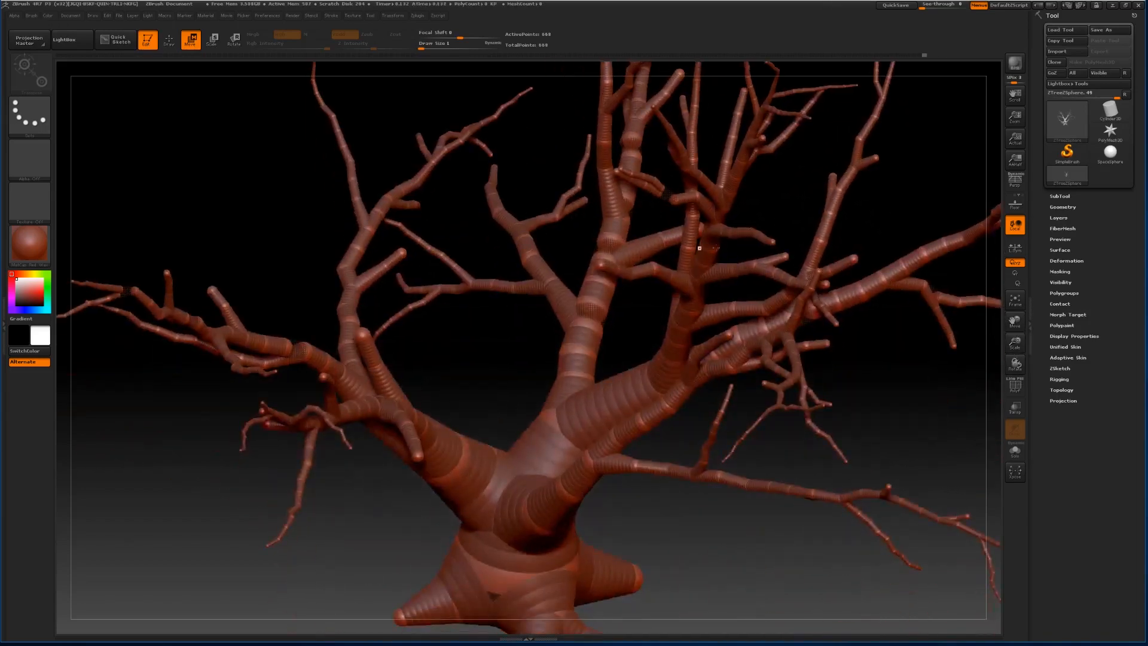
{"action": "left_click_drag", "start_coordinate": [1014, 321], "coordinate": [1078, 452]}
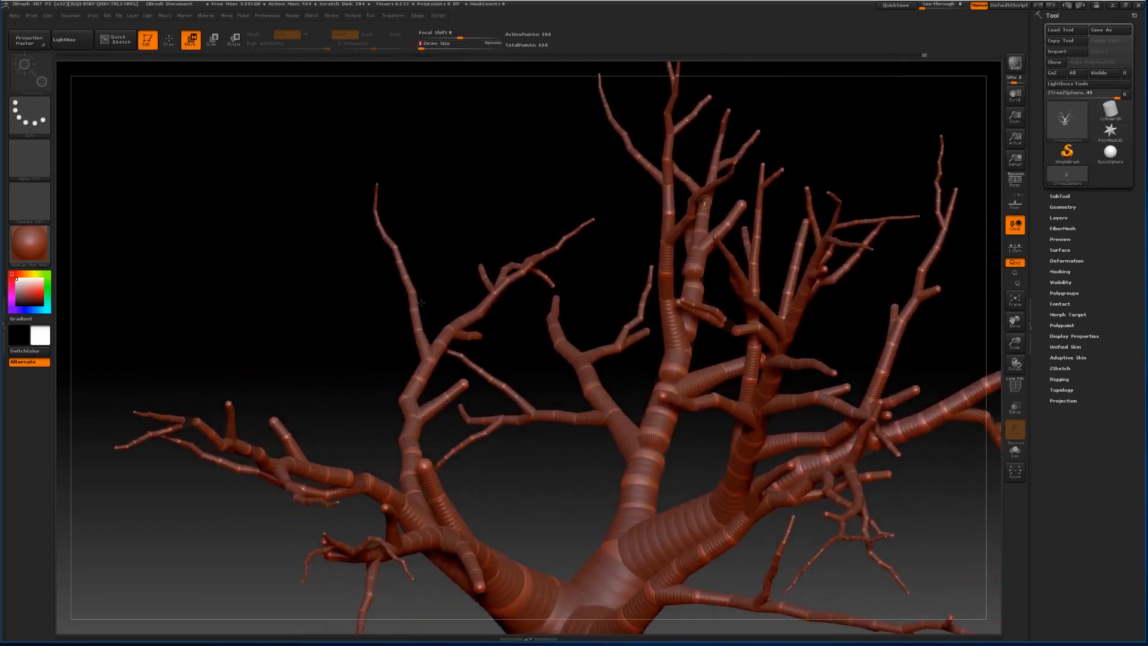
In Draw mode with a larger brush, delete the end ZSpheres one by one from the tip of the thin outermost upright branch.
{"action": "key", "text": "Return"}
{"action": "left_click_drag", "start_coordinate": [395, 269], "coordinate": [395, 287]}
{"action": "left_click", "coordinate": [413, 310]}
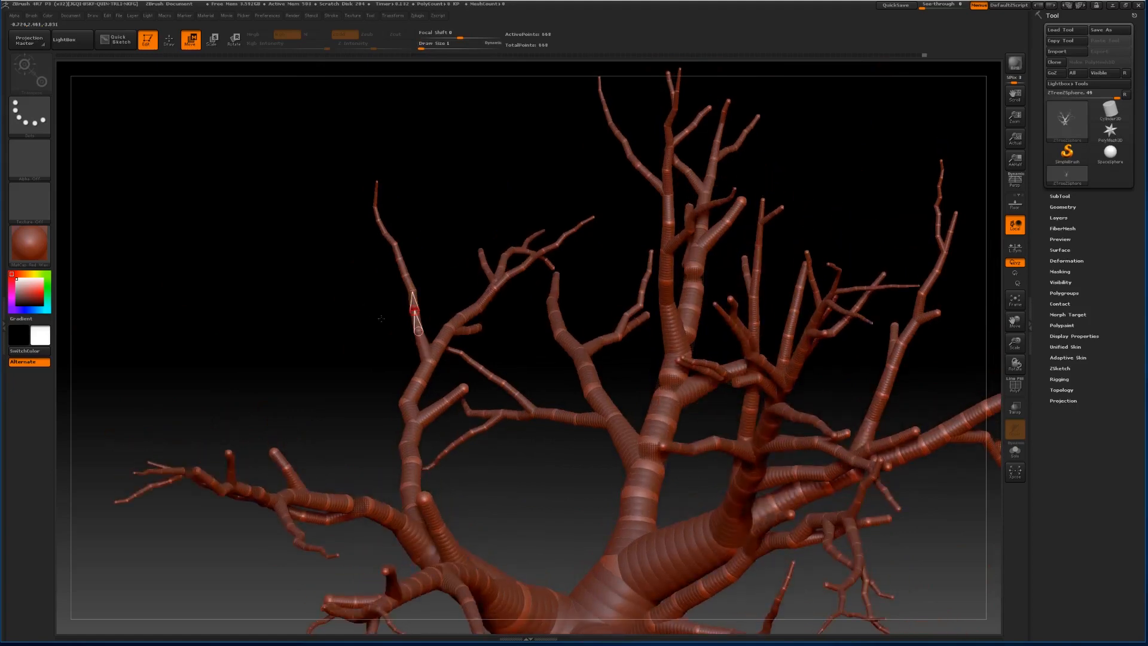
{"action": "left_click_drag", "start_coordinate": [420, 229], "coordinate": [433, 237]}
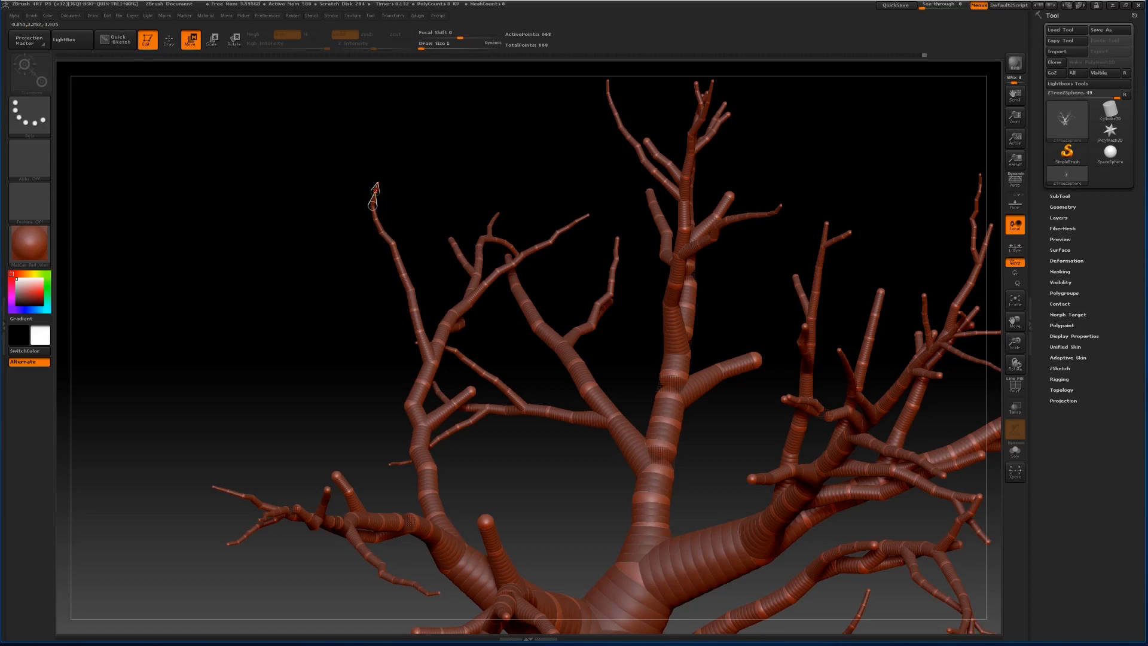
{"action": "left_click_drag", "start_coordinate": [422, 176], "coordinate": [433, 166]}
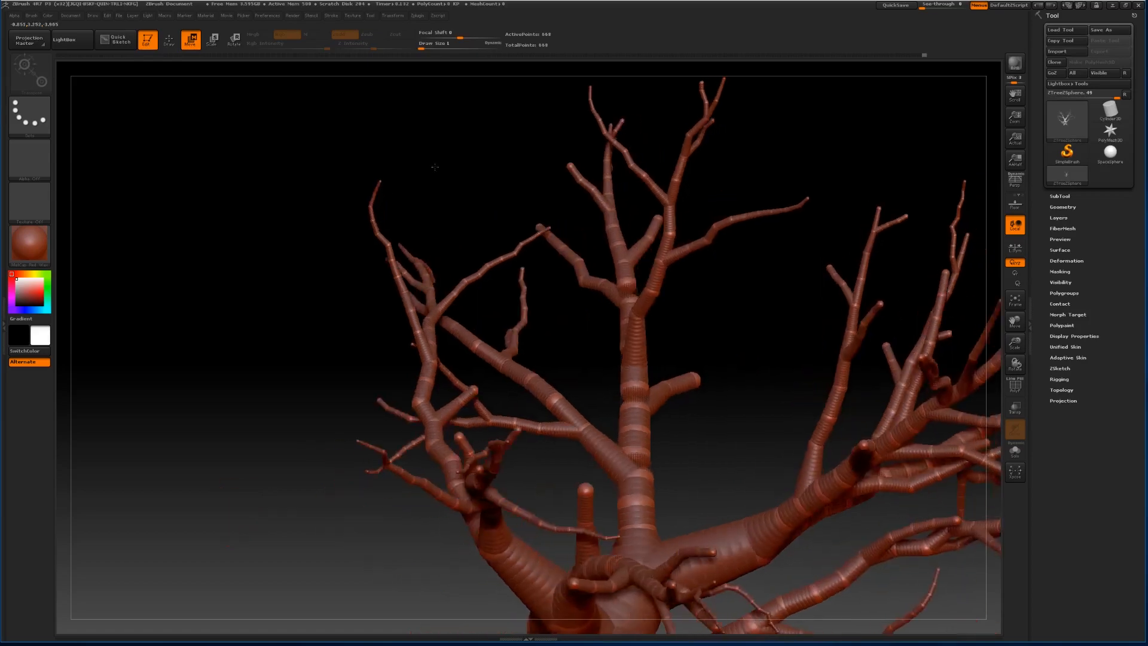
{"action": "left_click", "coordinate": [432, 47]}
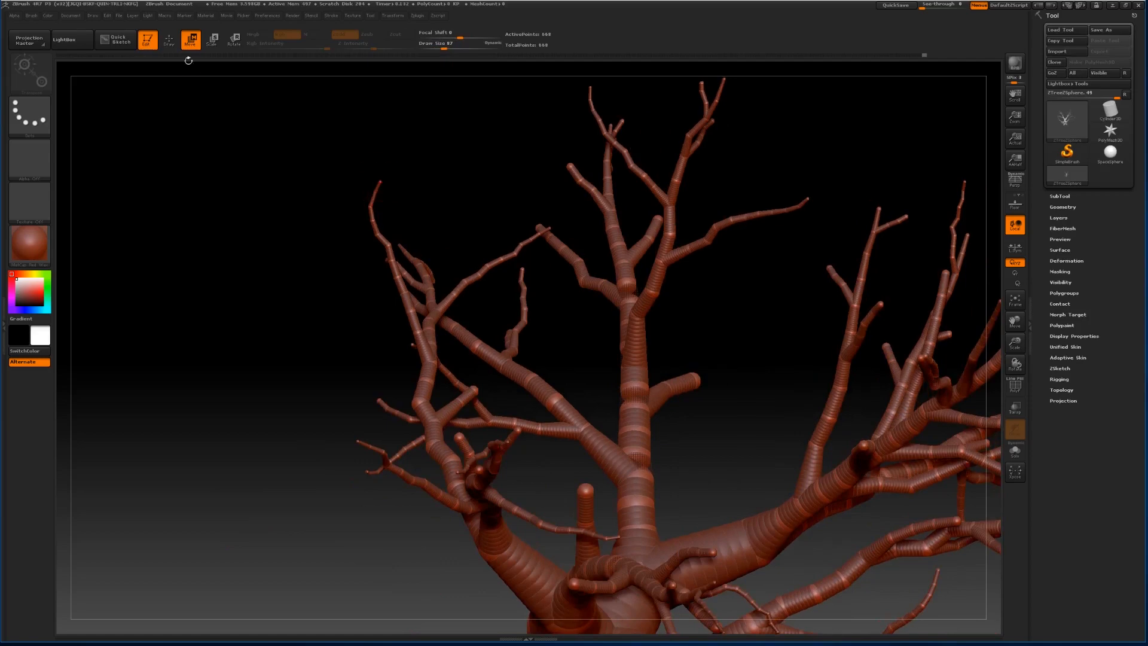
{"action": "left_click", "coordinate": [170, 40]}
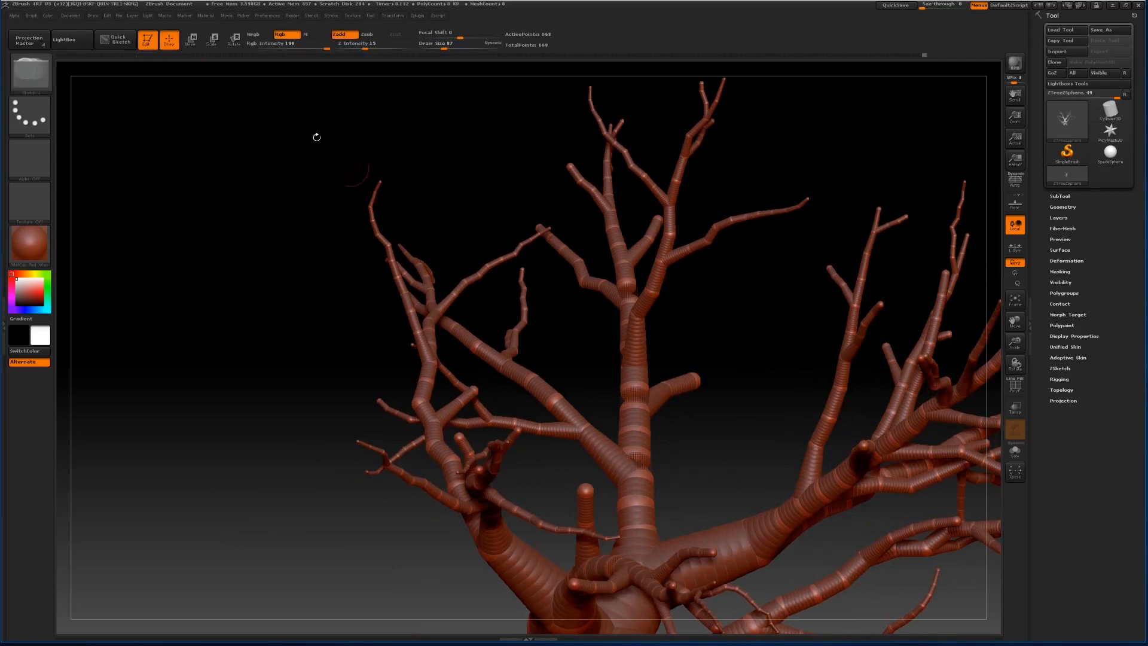
{"action": "left_click", "coordinate": [377, 188], "text": "alt"}
{"action": "left_click_drag", "start_coordinate": [432, 179], "coordinate": [386, 177]}
{"action": "left_click", "coordinate": [378, 181], "text": "alt"}
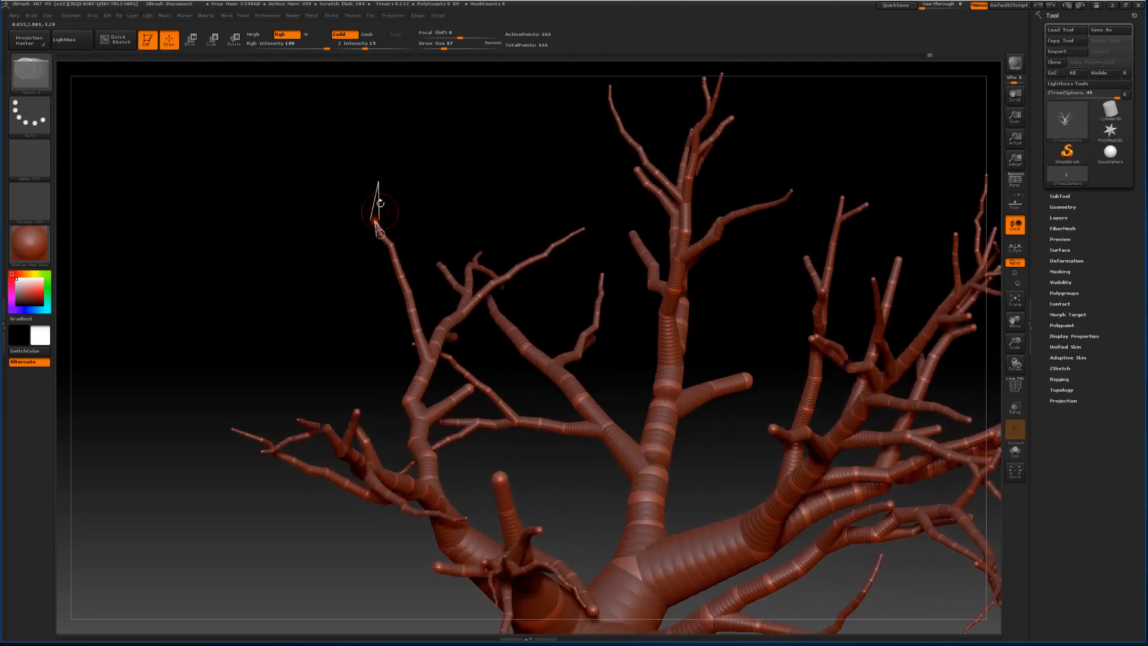
{"action": "left_click", "coordinate": [378, 181], "text": "alt"}
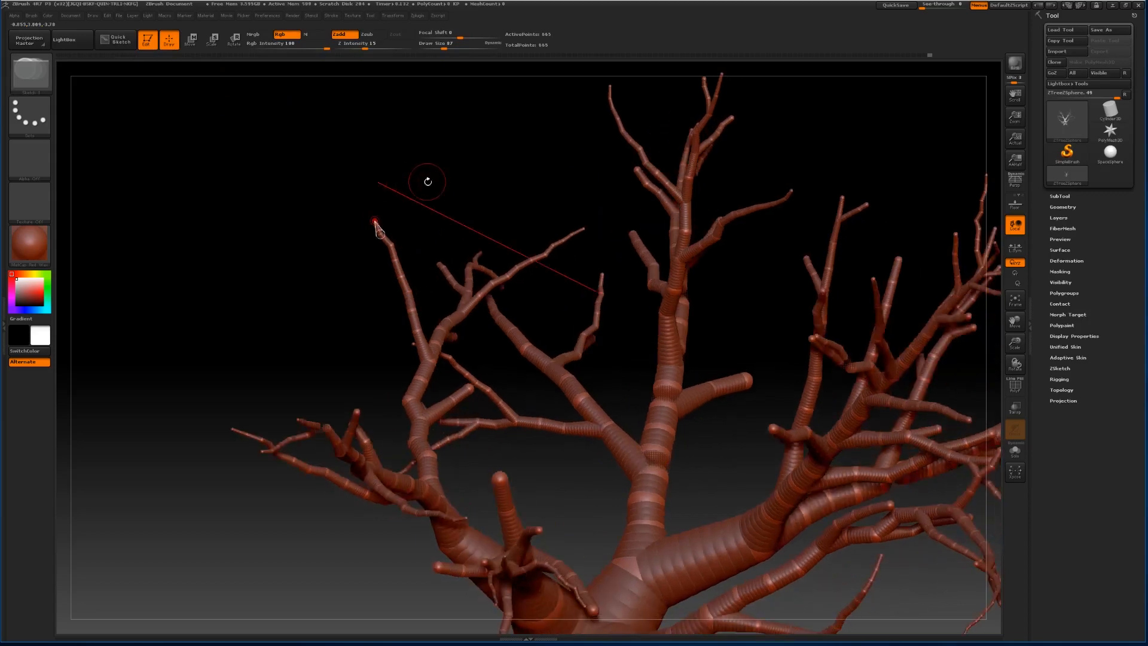
{"action": "left_click", "coordinate": [411, 310], "text": "alt"}
{"action": "key", "text": "ctrl+z"}
Set Draw Size to 25 in Move mode, select the ZSphere midway along the shortened upright branch, and trim the branch from there.
{"action": "left_click_drag", "start_coordinate": [1015, 345], "coordinate": [1015, 390]}
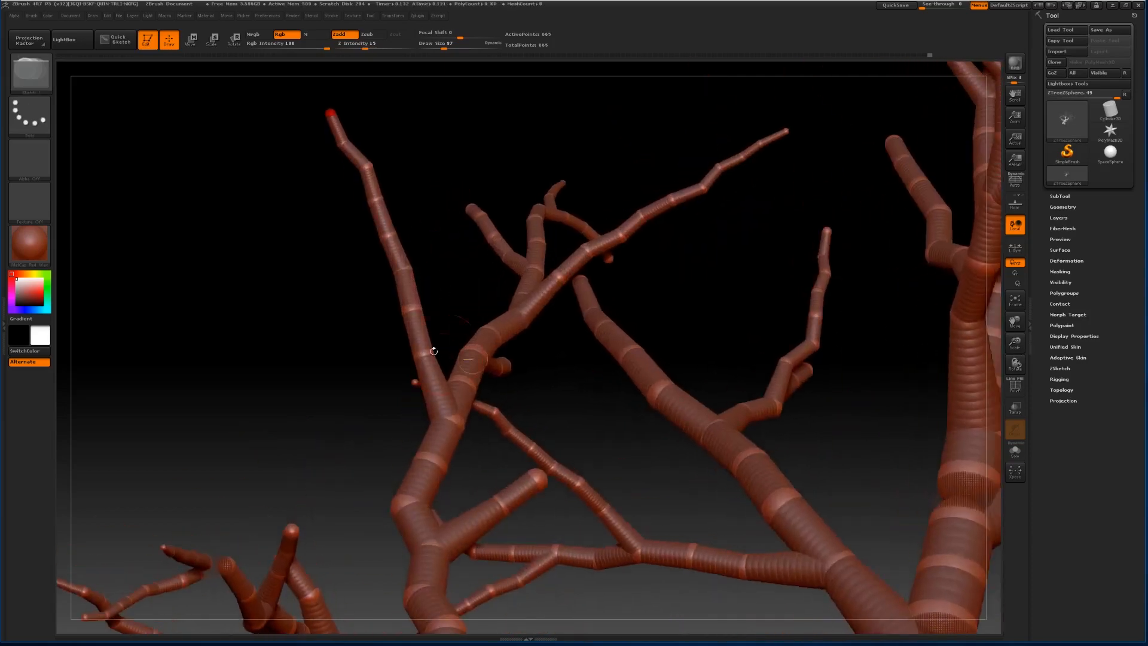
{"action": "left_click", "coordinate": [190, 40]}
{"action": "left_click_drag", "start_coordinate": [443, 48], "coordinate": [433, 49]}
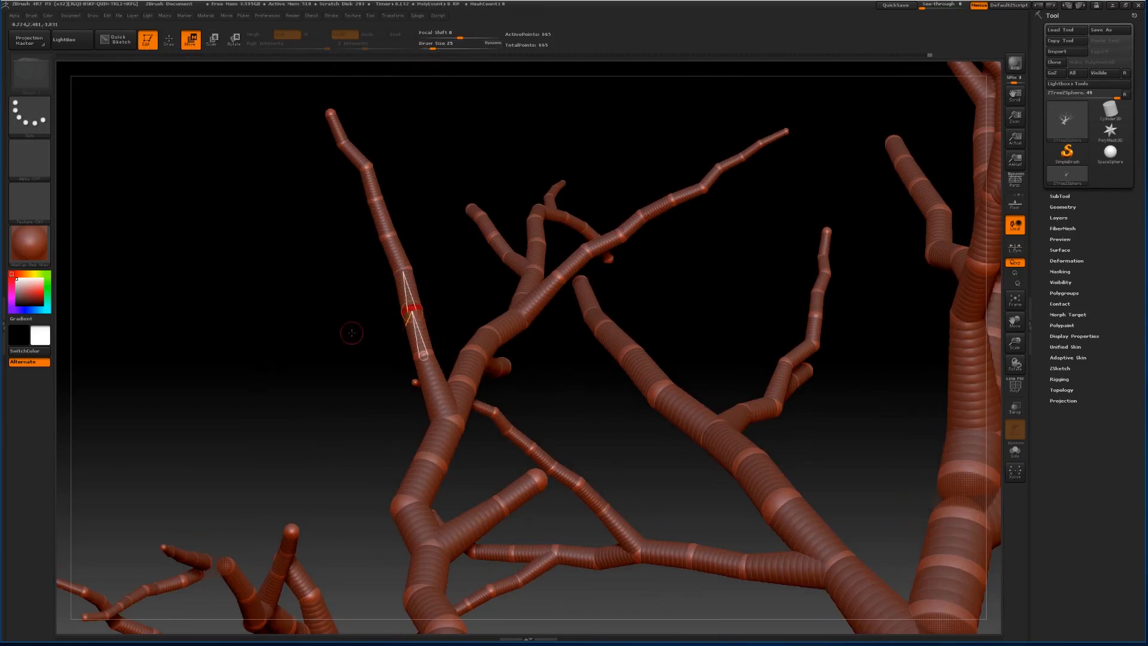
{"action": "left_click_drag", "start_coordinate": [351, 332], "coordinate": [352, 344]}
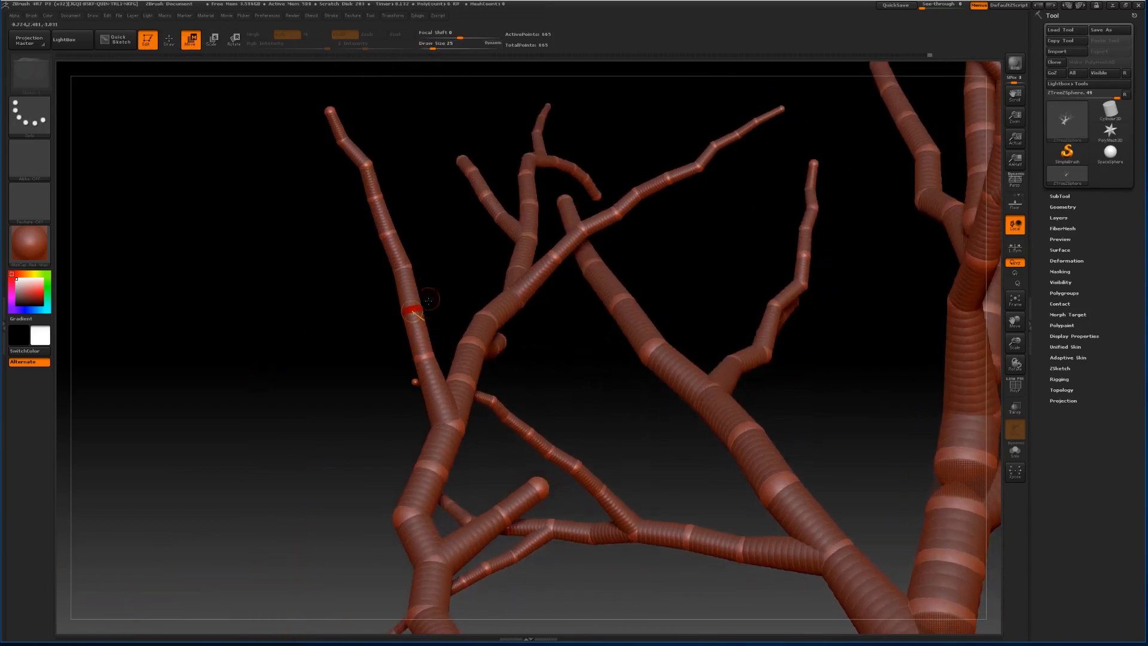
{"action": "left_click", "coordinate": [415, 16]}
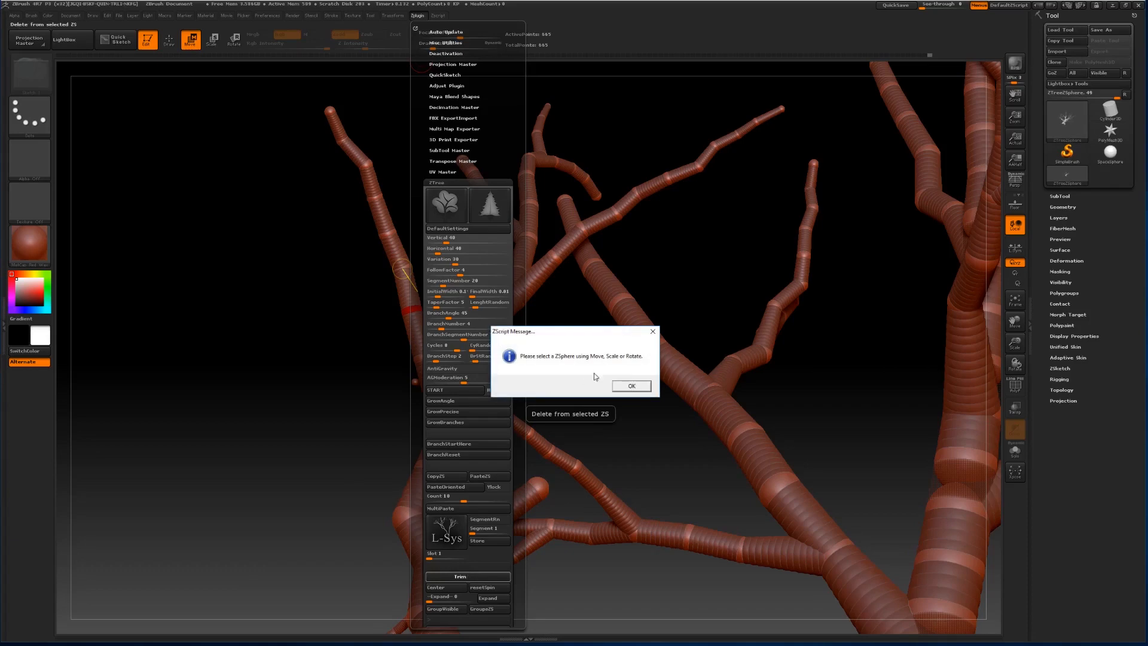
{"action": "left_click", "coordinate": [641, 387]}
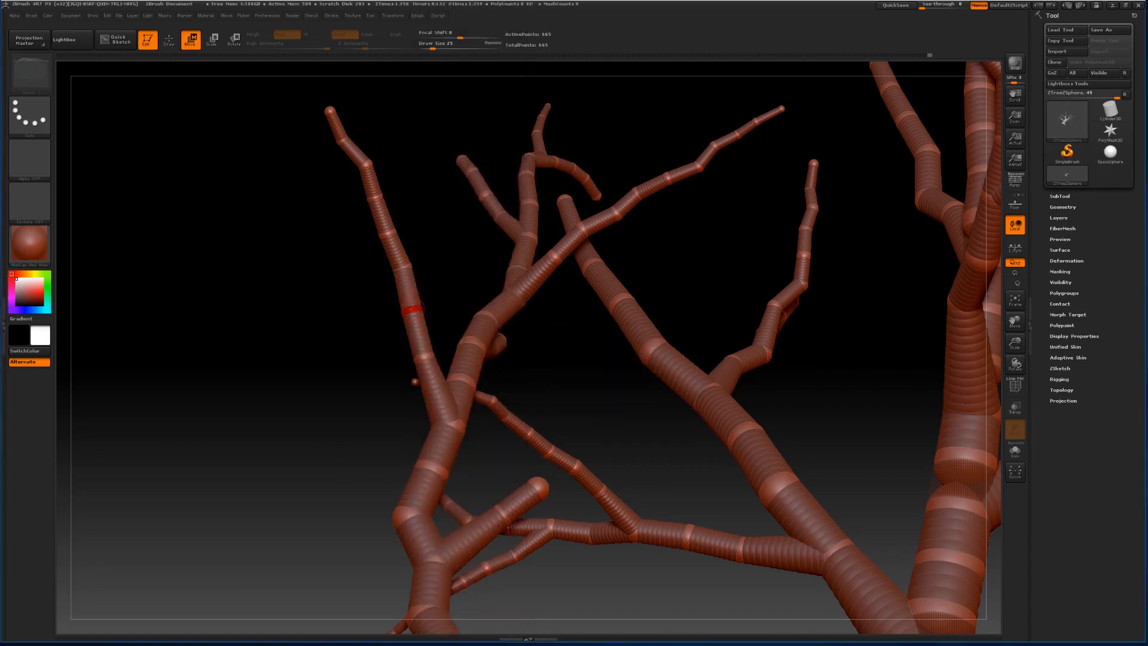
{"action": "left_click_drag", "start_coordinate": [402, 269], "coordinate": [423, 357]}
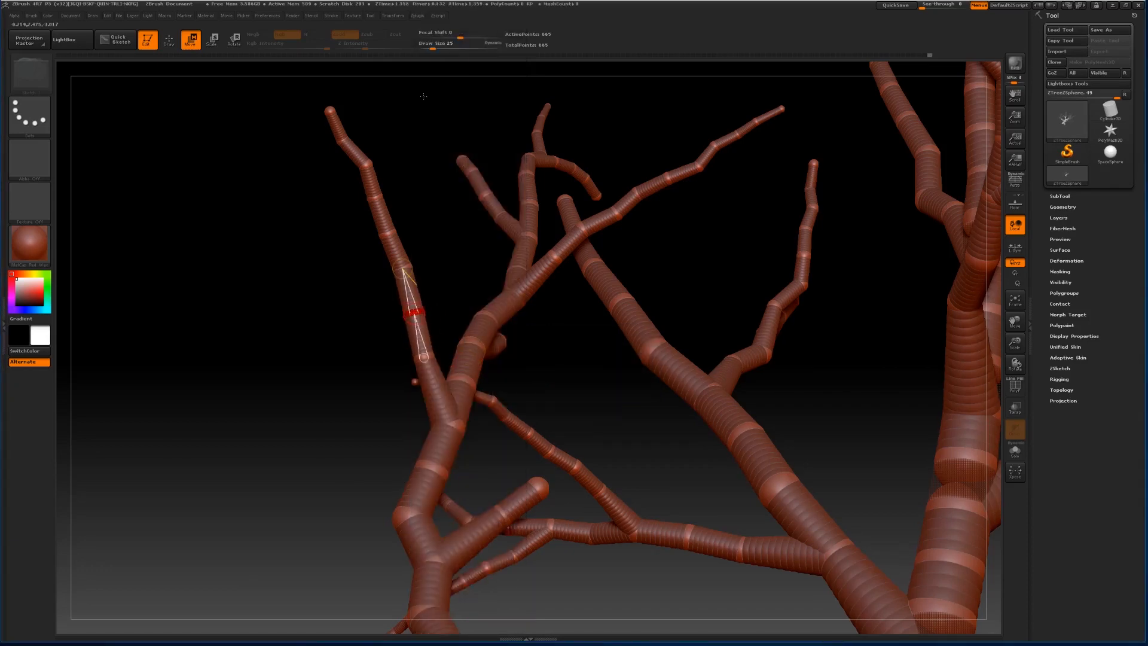
{"action": "left_click", "coordinate": [419, 18]}
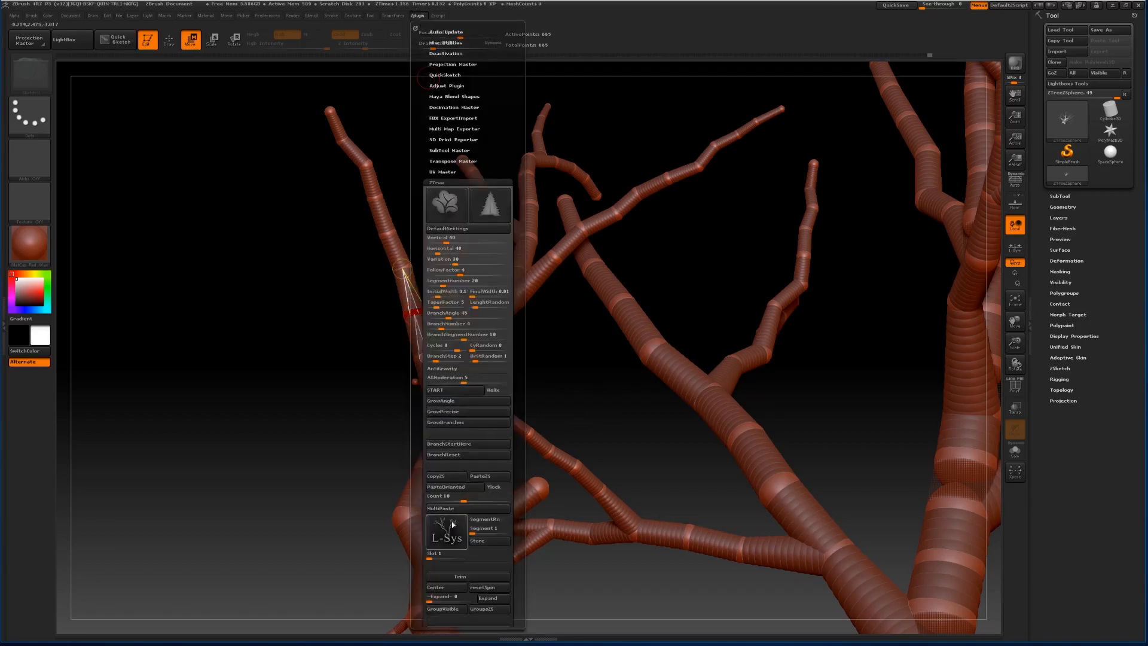
{"action": "left_click", "coordinate": [471, 576]}
{"action": "left_click_drag", "start_coordinate": [277, 402], "coordinate": [940, 303]}
{"action": "left_click_drag", "start_coordinate": [1015, 342], "coordinate": [970, 237]}
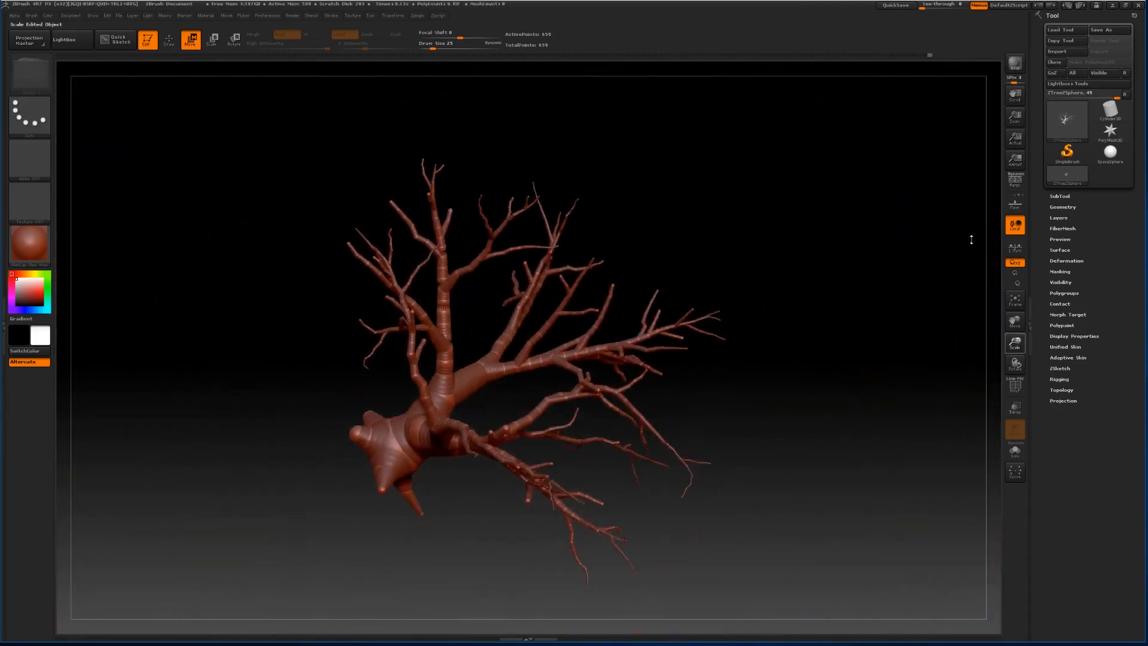
Preview the tree's adaptive skin and examine the trunk and branch shapes from several sides.
{"action": "left_click_drag", "start_coordinate": [897, 280], "coordinate": [642, 393]}
{"action": "key", "text": "a"}
{"action": "left_click_drag", "start_coordinate": [720, 389], "coordinate": [741, 402]}
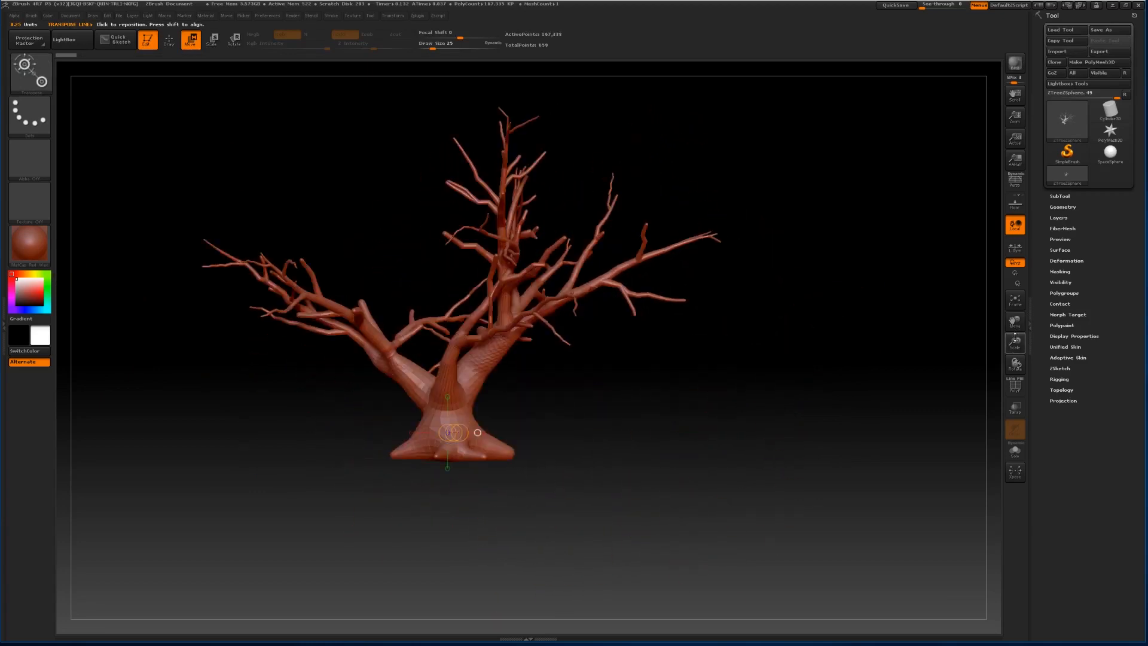
{"action": "left_click_drag", "start_coordinate": [1015, 338], "coordinate": [1021, 370]}
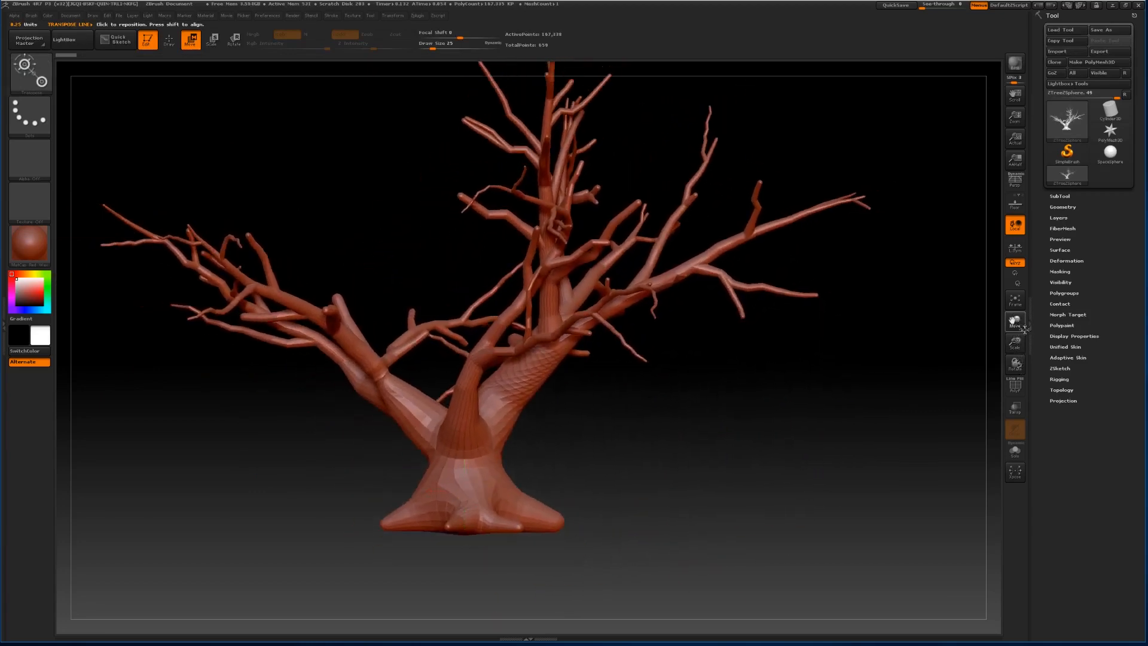
{"action": "left_click_drag", "start_coordinate": [1024, 328], "coordinate": [1076, 412]}
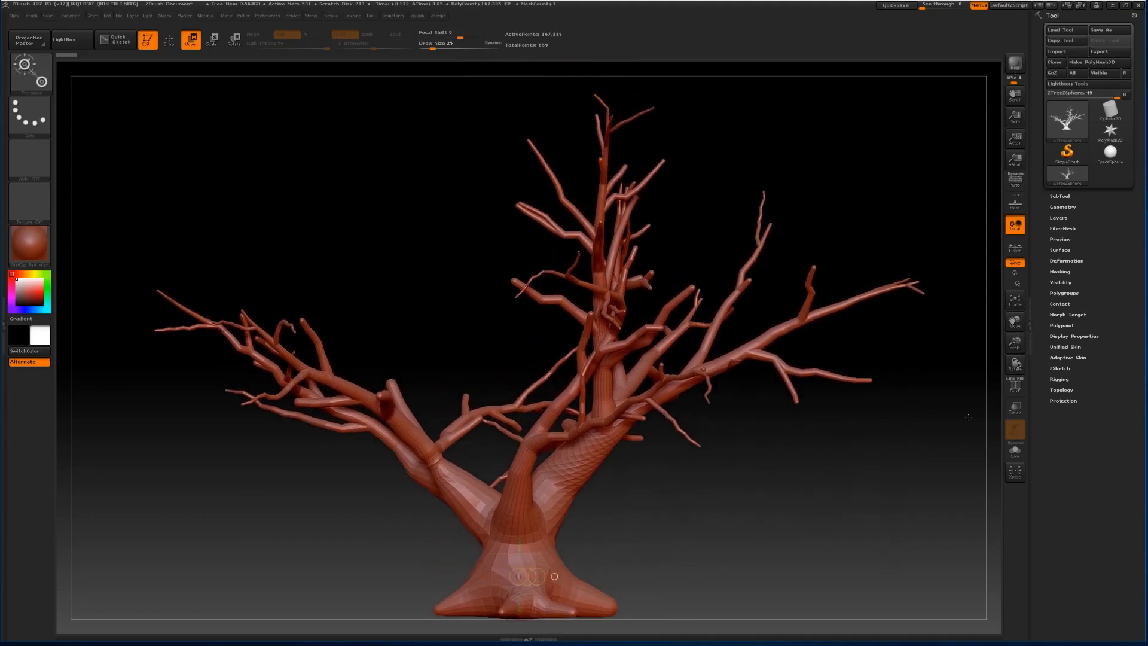
{"action": "key", "text": "a"}
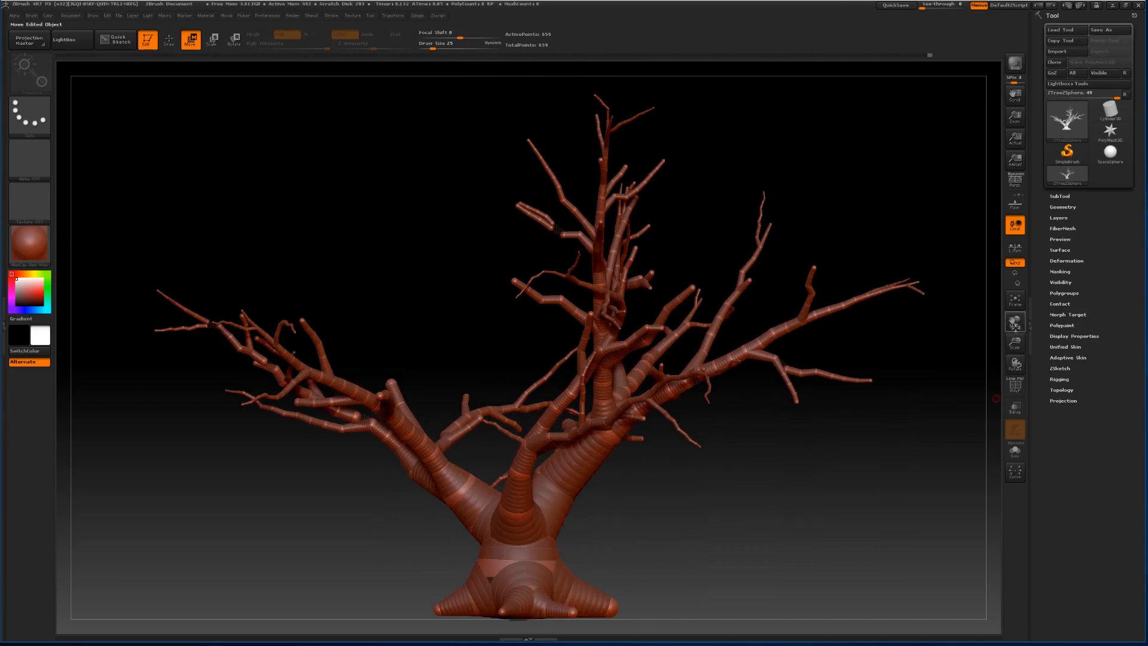
{"action": "left_click_drag", "start_coordinate": [1015, 330], "coordinate": [1017, 311]}
{"action": "mouse_move", "coordinate": [365, 309]}
{"action": "left_mouse_down"}
{"action": "mouse_move", "coordinate": [447, 295]}
{"action": "mouse_move", "coordinate": [377, 304]}
{"action": "left_mouse_up"}
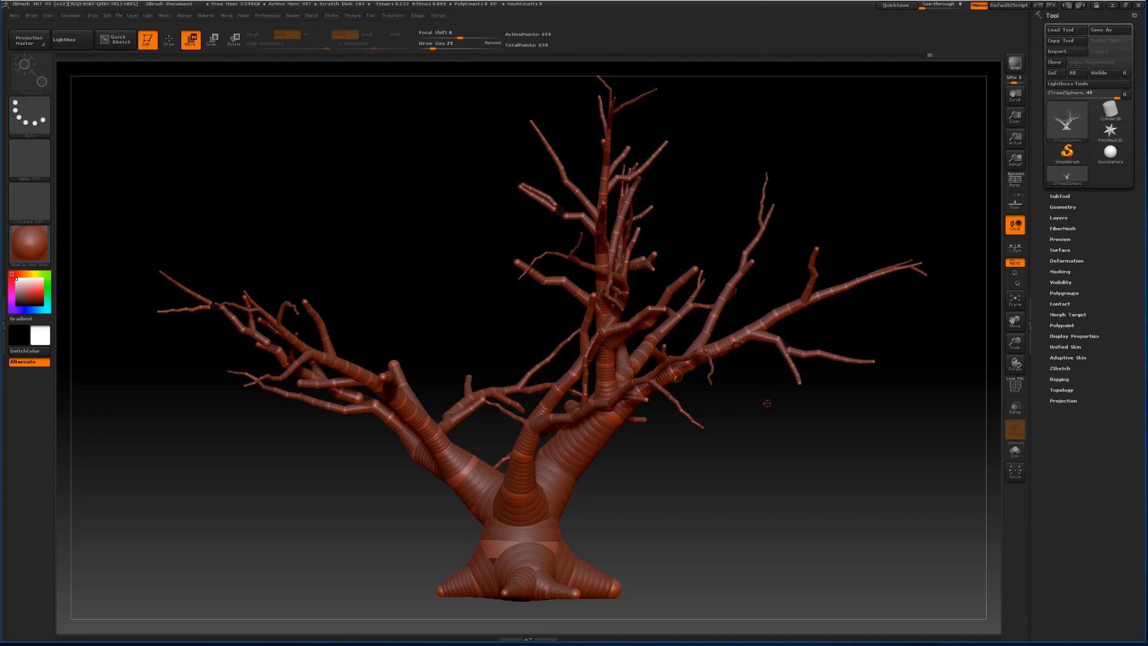
{"action": "key", "text": "a"}
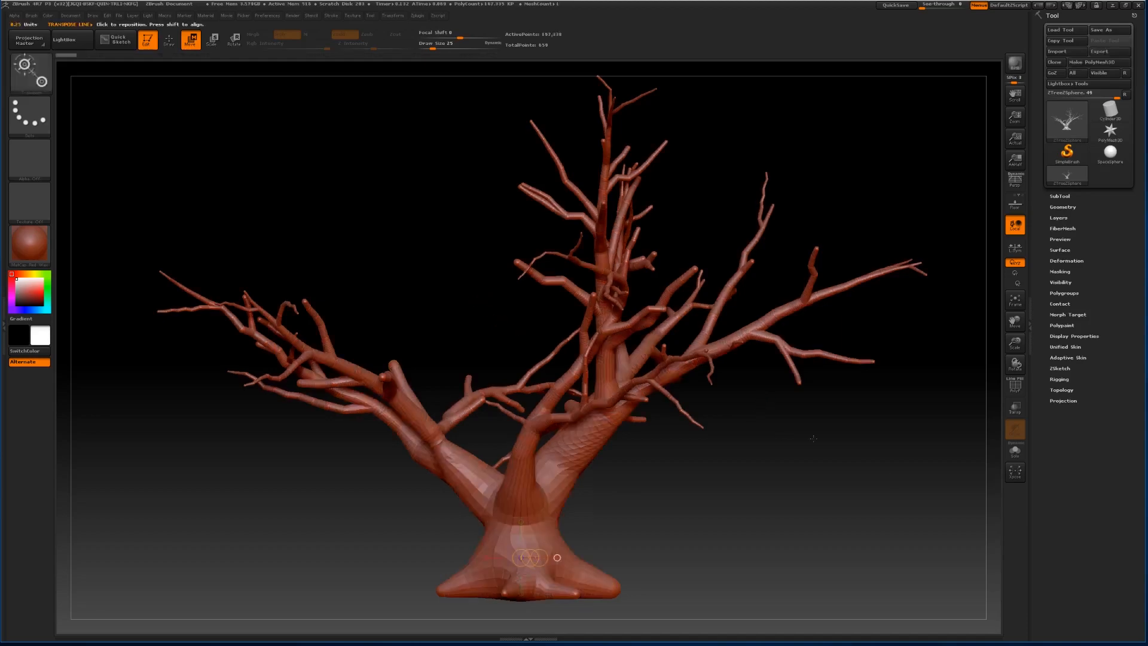
{"action": "left_click_drag", "start_coordinate": [813, 438], "coordinate": [713, 447]}
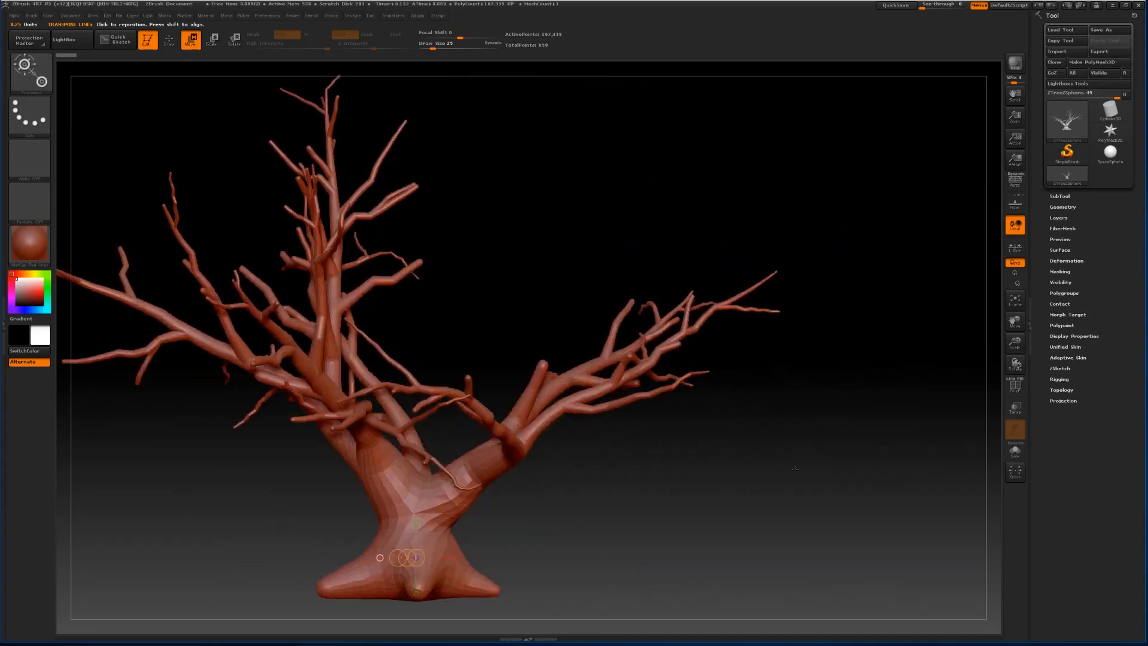
{"action": "left_click_drag", "start_coordinate": [794, 468], "coordinate": [763, 470]}
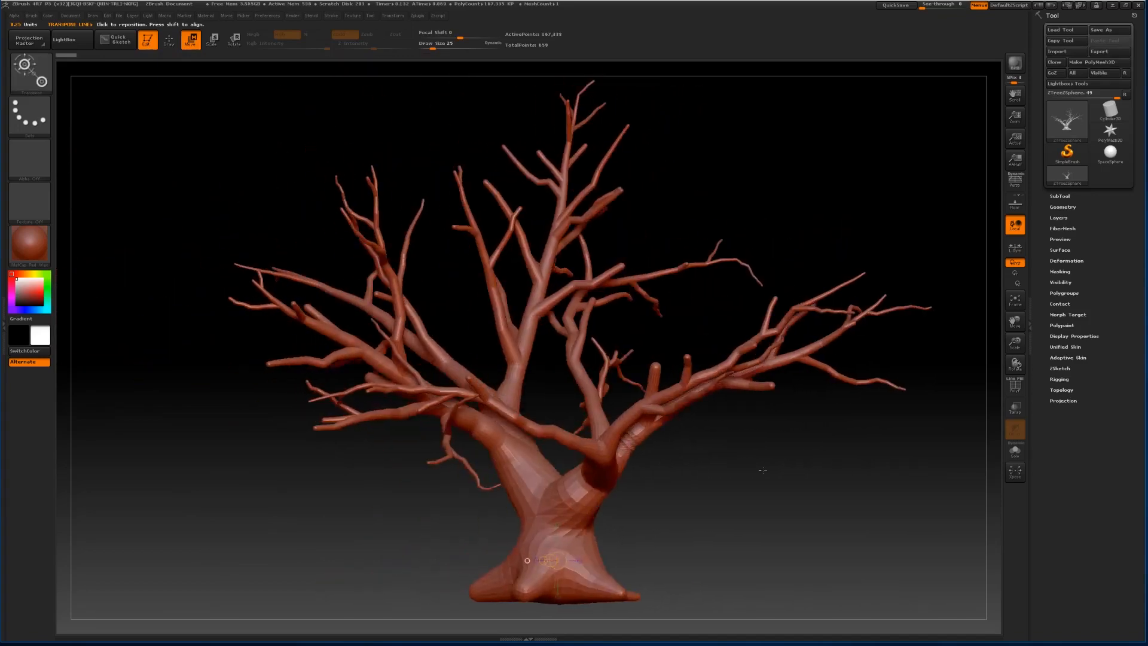
Make an adaptive skin from the ZSphere tree and switch to the resulting skin mesh.
{"action": "left_click", "coordinate": [1062, 357]}
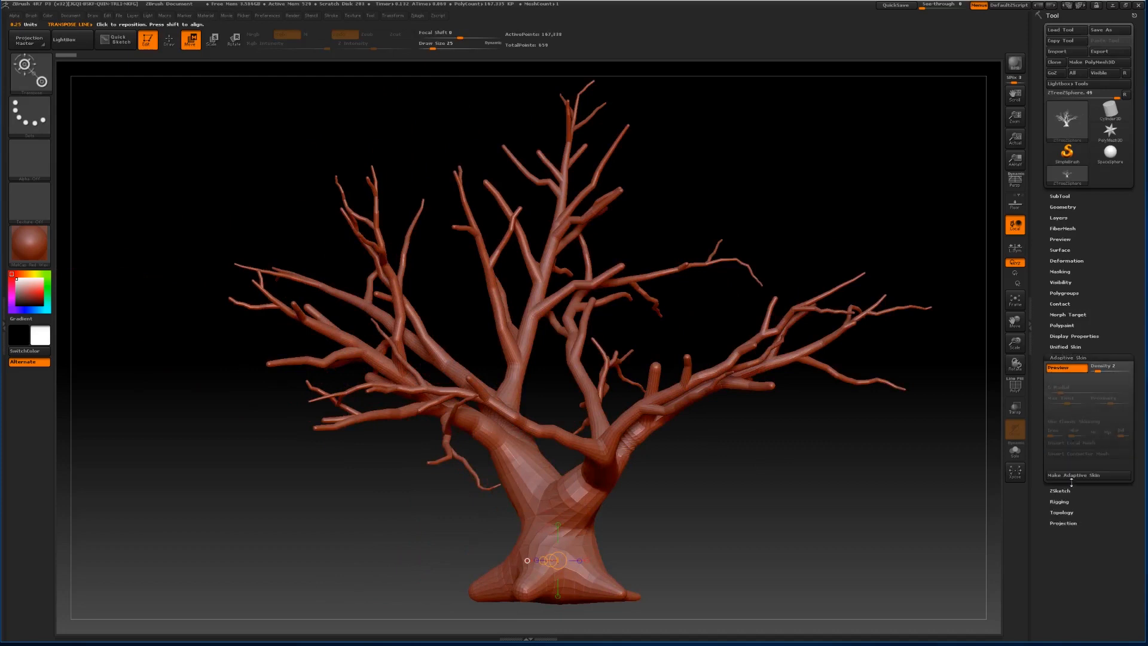
{"action": "left_click", "coordinate": [1108, 475]}
{"action": "mouse_move", "coordinate": [1083, 158]}
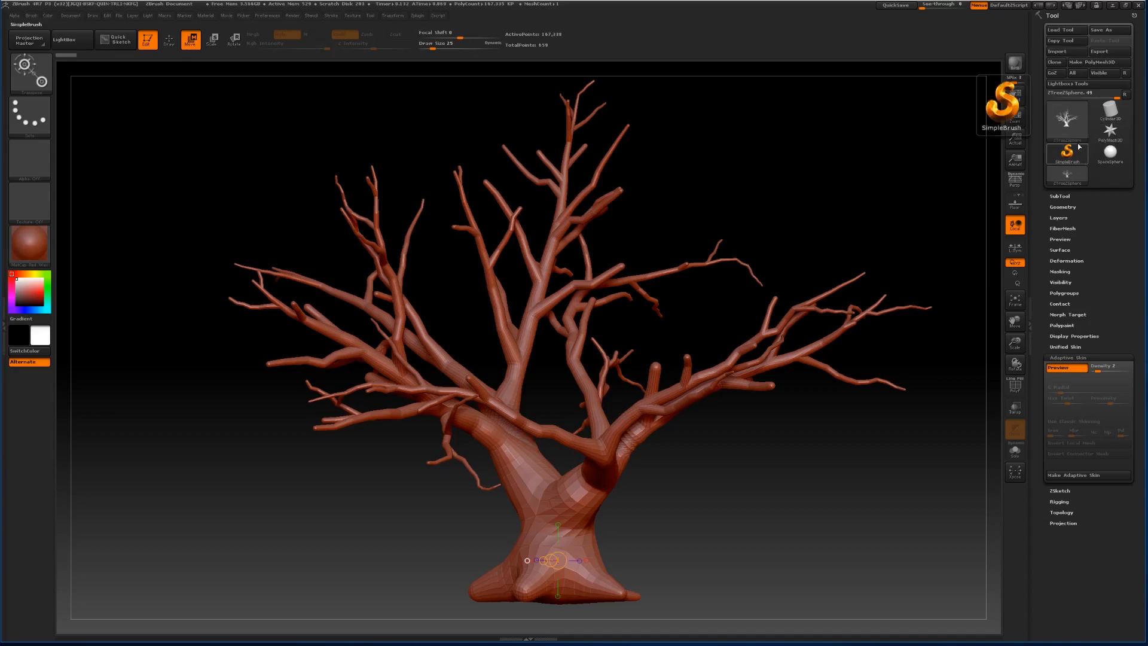
{"action": "left_click", "coordinate": [1104, 475]}
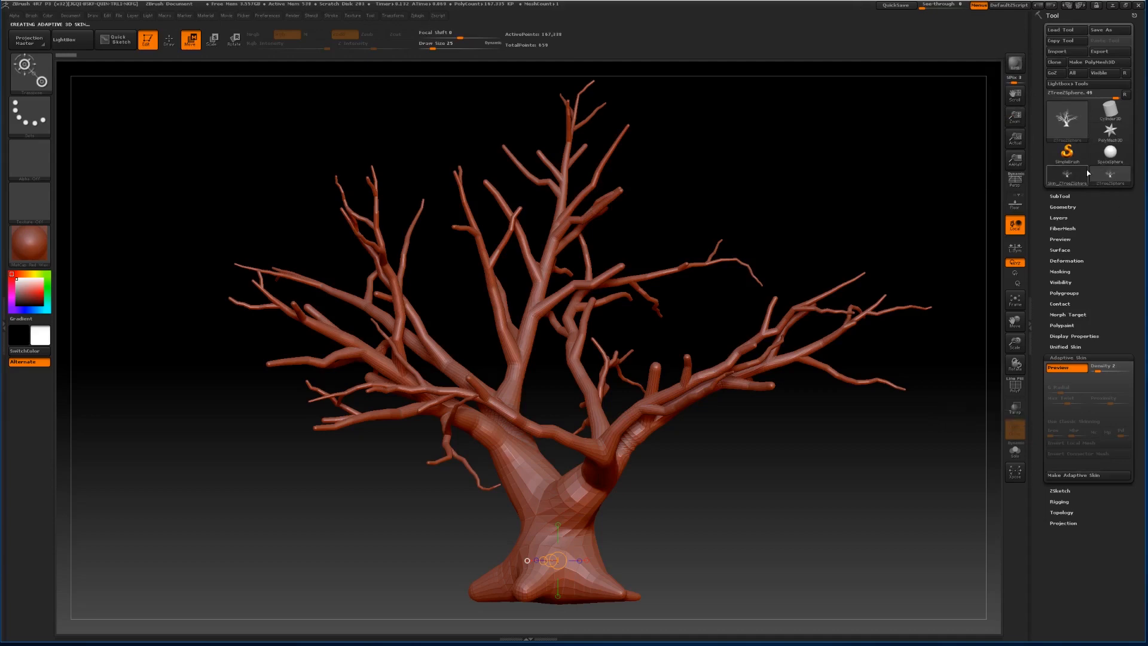
{"action": "mouse_move", "coordinate": [1057, 176]}
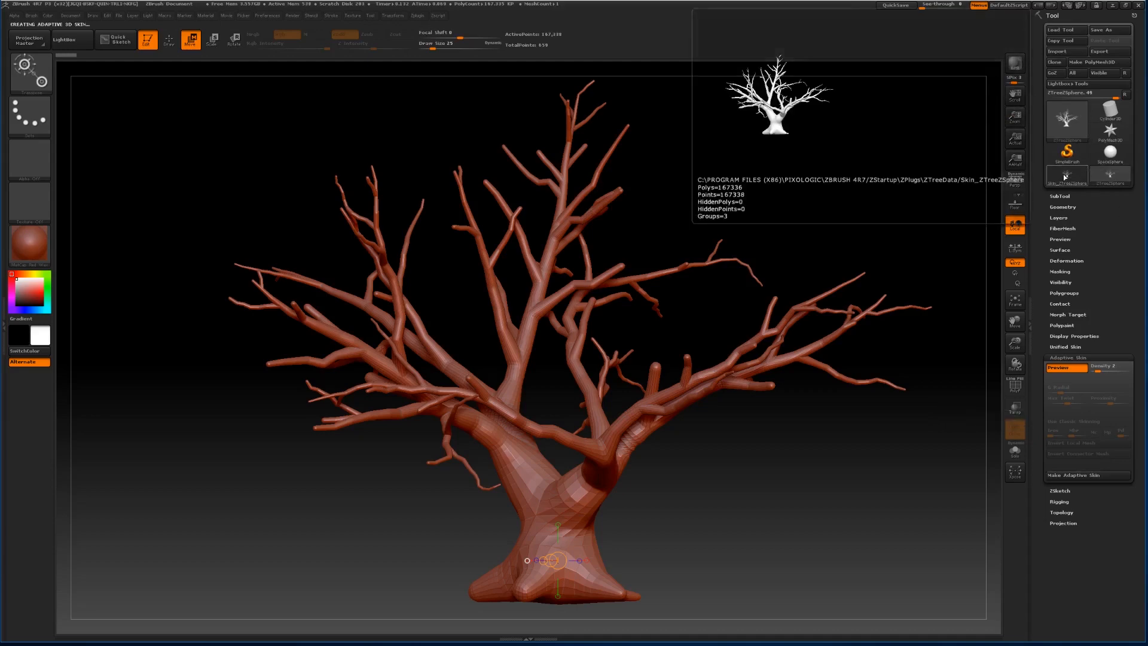
{"action": "left_click", "coordinate": [1072, 177]}
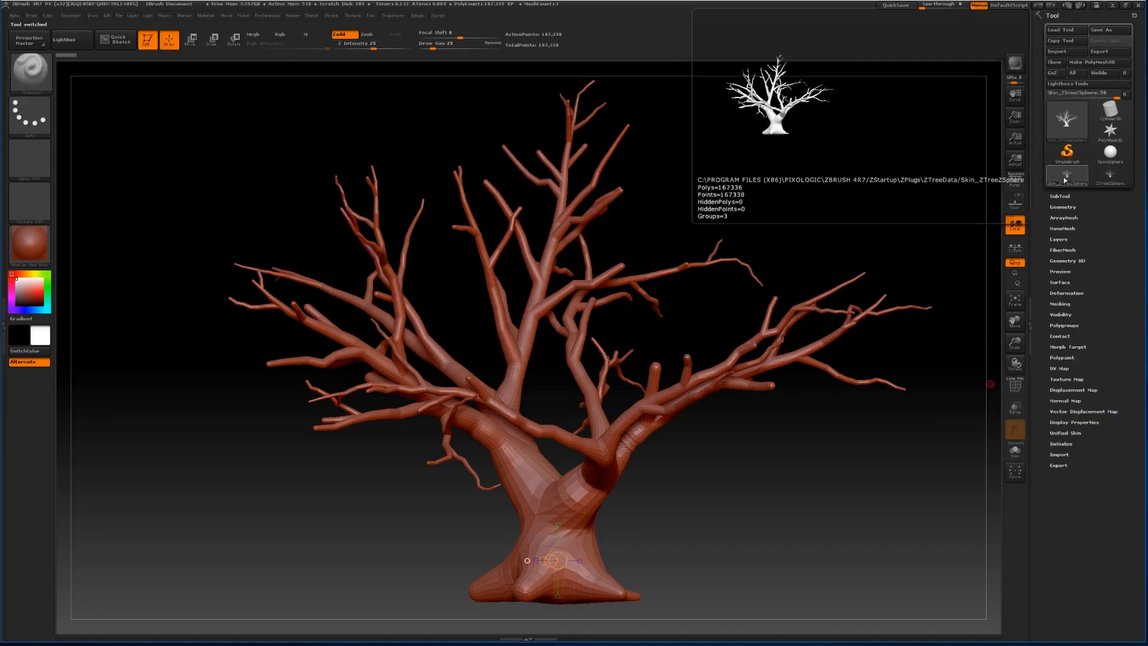
Set Draw Size to 197 and smooth the thin outer branches and their tips around the crown.
{"action": "left_click_drag", "start_coordinate": [783, 476], "coordinate": [874, 462]}
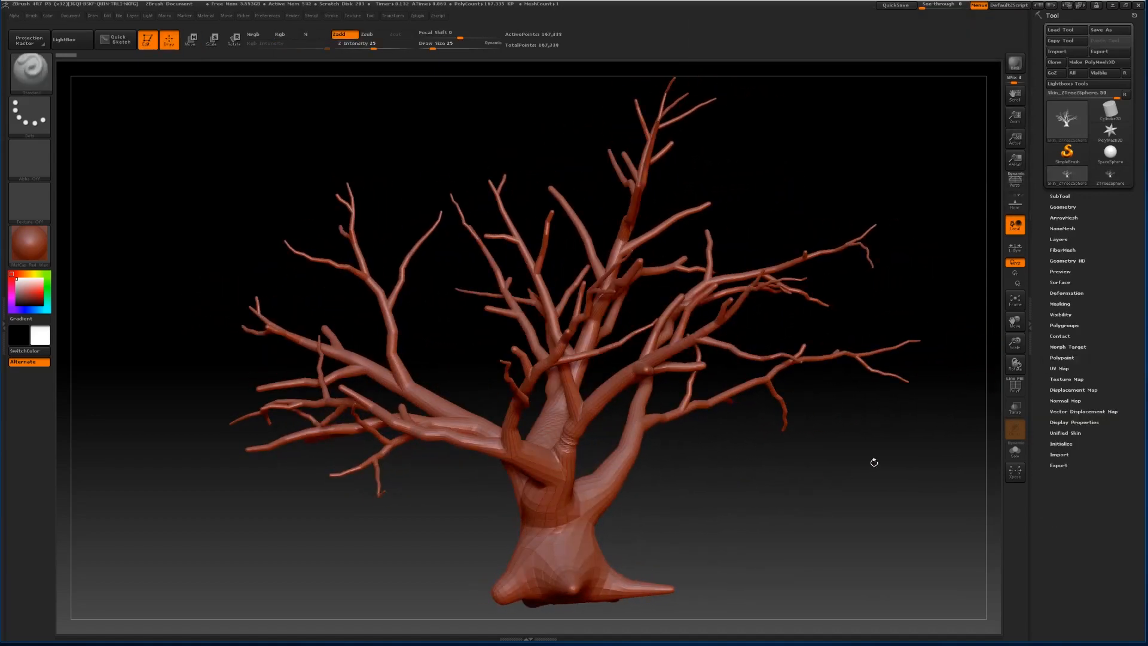
{"action": "left_click_drag", "start_coordinate": [1014, 344], "coordinate": [759, 452]}
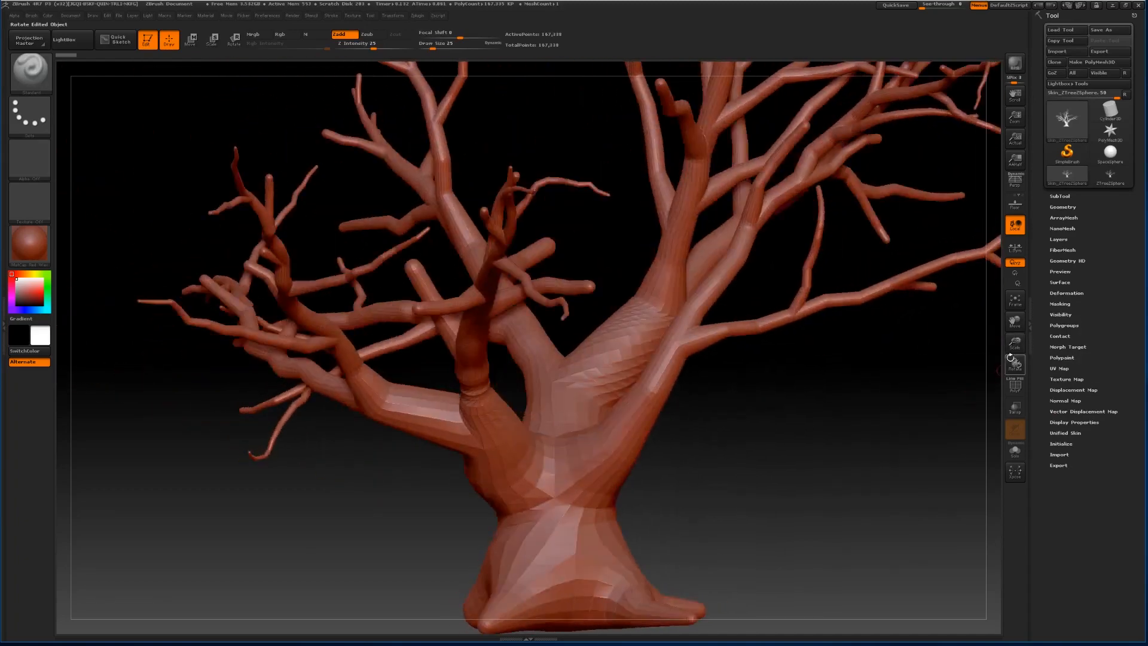
{"action": "left_click_drag", "start_coordinate": [1028, 345], "coordinate": [1052, 389]}
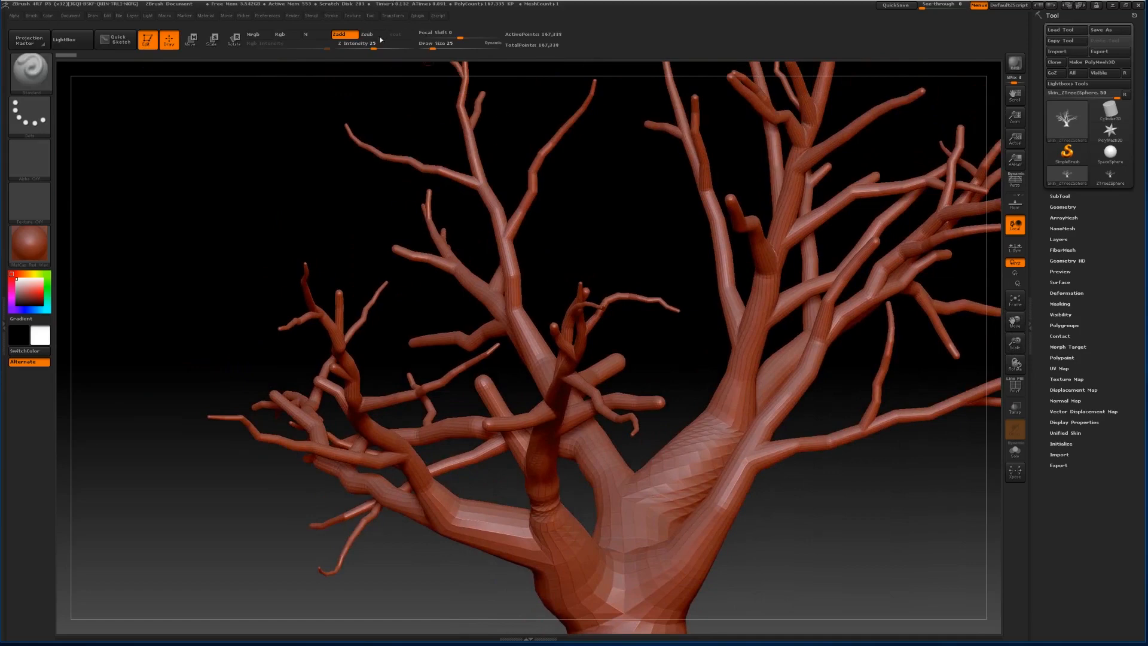
{"action": "left_click", "coordinate": [441, 47]}
{"action": "left_click_drag", "start_coordinate": [442, 48], "coordinate": [455, 48]}
{"action": "key", "text": "shift"}
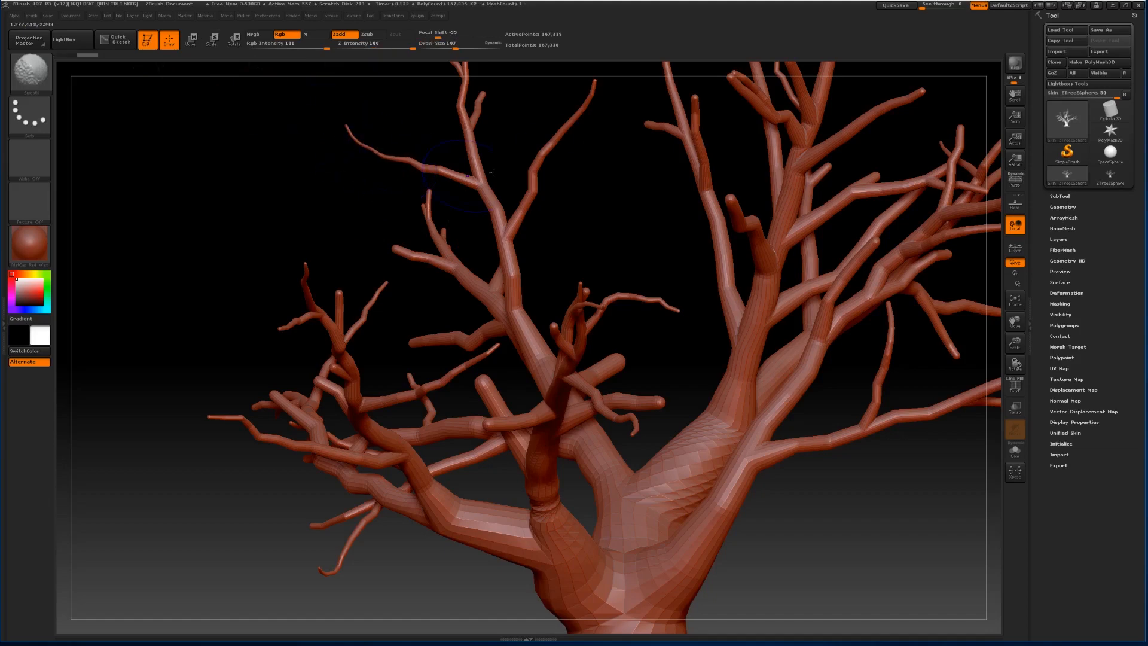
{"action": "mouse_move", "coordinate": [602, 179]}
{"action": "left_mouse_down"}
{"action": "mouse_move", "coordinate": [336, 241]}
{"action": "mouse_move", "coordinate": [293, 231]}
{"action": "left_mouse_up"}
{"action": "key", "text": "shift"}
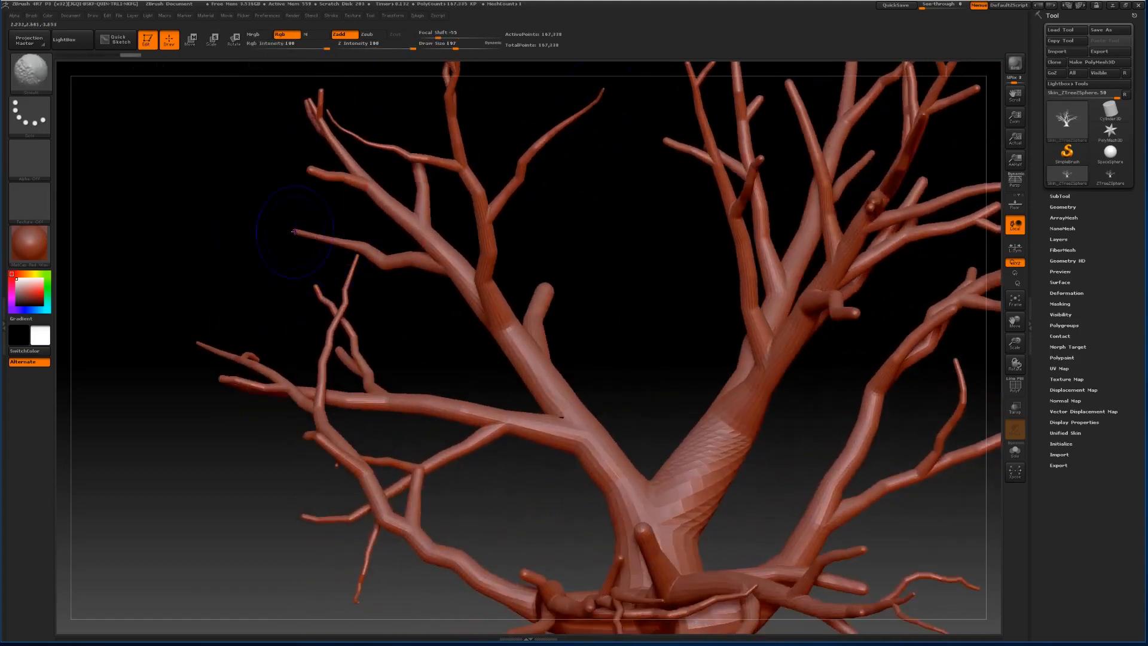
{"action": "mouse_move", "coordinate": [514, 303]}
{"action": "left_mouse_down", "text": "shift"}
{"action": "mouse_move", "coordinate": [546, 287]}
{"action": "mouse_move", "coordinate": [541, 296]}
{"action": "left_mouse_up", "text": "shift"}
{"action": "left_click_drag", "start_coordinate": [321, 93], "coordinate": [308, 102], "text": "shift"}
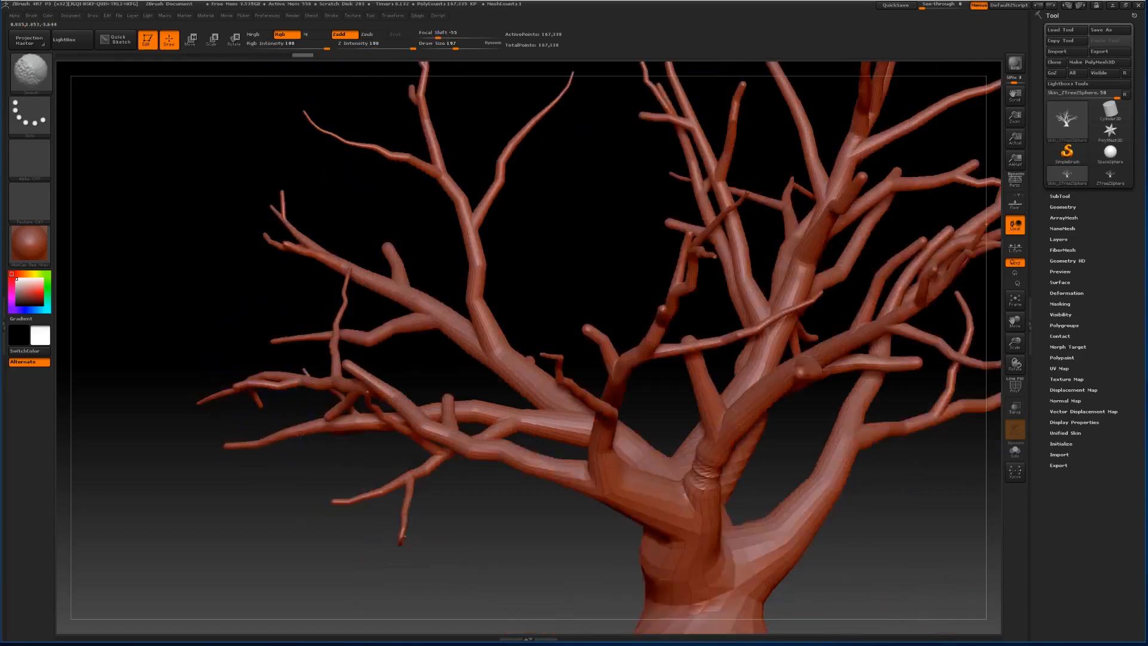
{"action": "left_click_drag", "start_coordinate": [404, 519], "coordinate": [402, 526], "text": "shift"}
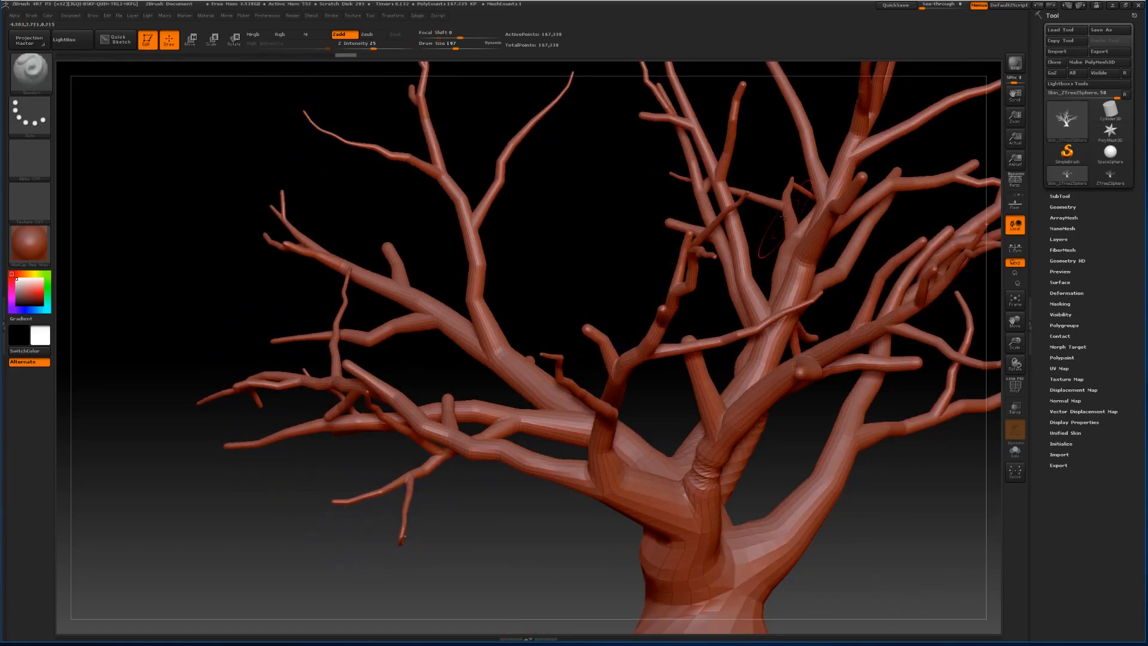
{"action": "key", "text": "shift"}
{"action": "left_click_drag", "start_coordinate": [620, 120], "coordinate": [602, 141], "text": "shift"}
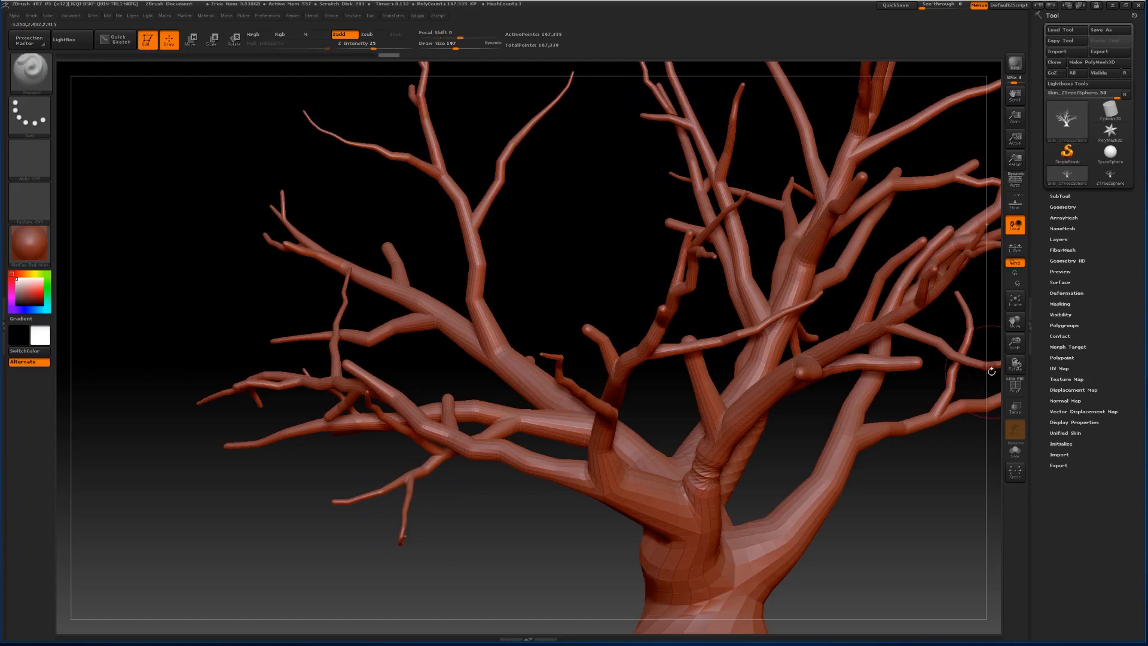
Enlarge the brush considerably and smooth across the tree's whole crown of branches.
{"action": "mouse_move", "coordinate": [1014, 343]}
{"action": "left_mouse_down"}
{"action": "mouse_move", "coordinate": [1012, 311]}
{"action": "mouse_move", "coordinate": [849, 472]}
{"action": "left_mouse_up"}
{"action": "left_click_drag", "start_coordinate": [455, 46], "coordinate": [479, 48]}
{"action": "key", "text": "shift"}
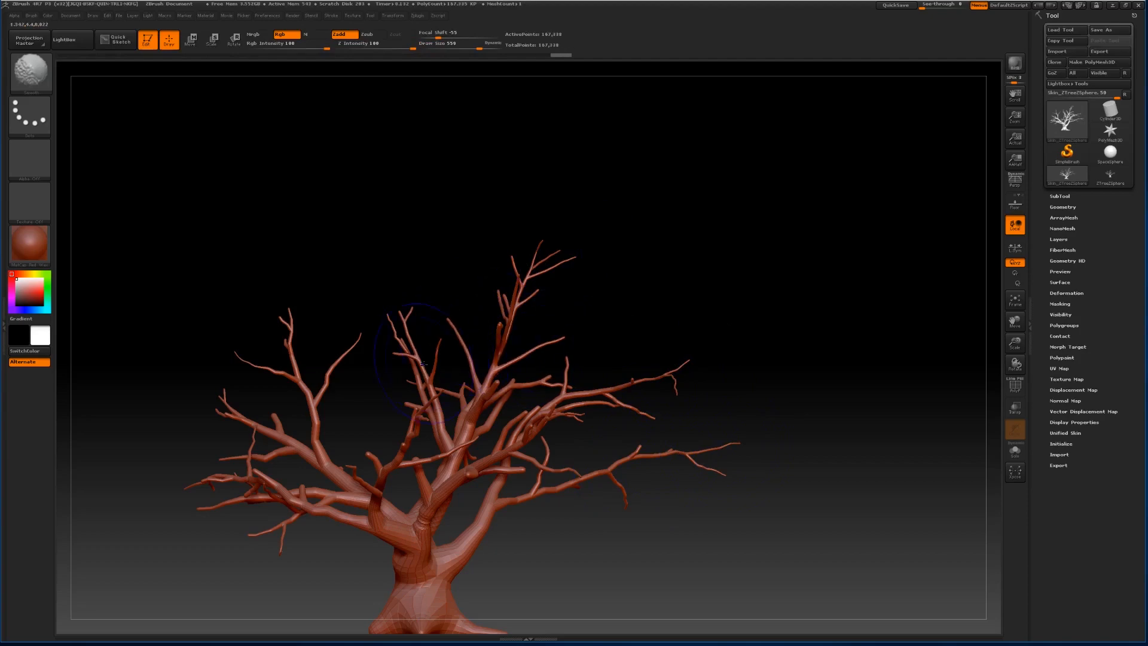
{"action": "left_click_drag", "start_coordinate": [725, 285], "coordinate": [261, 450]}
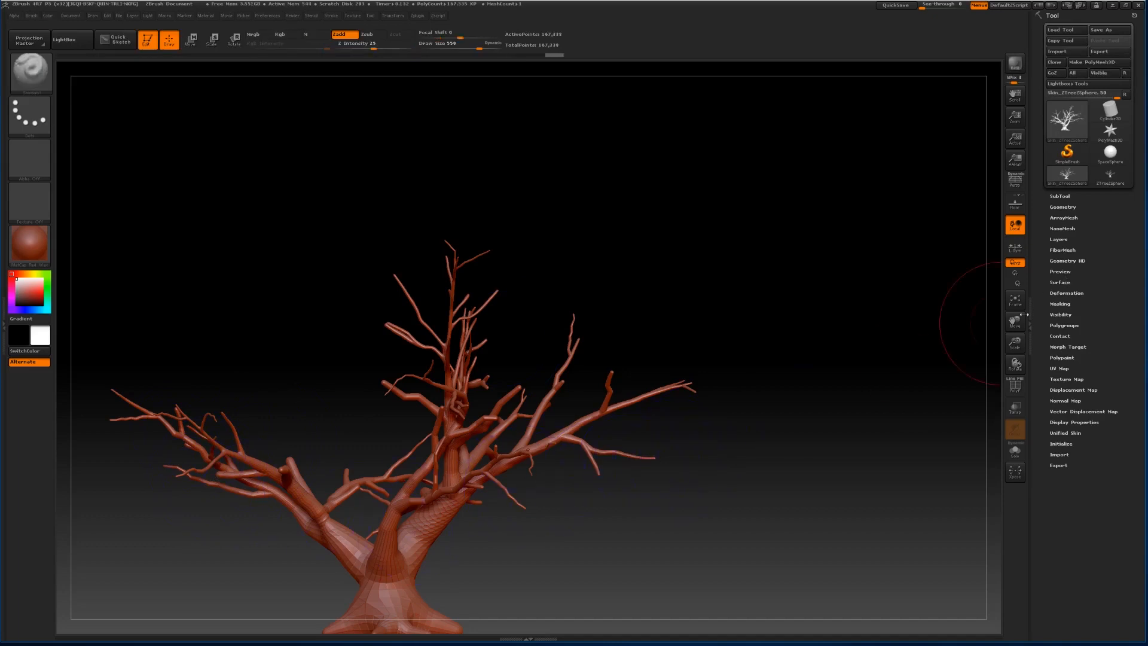
Choose the Move brush with Draw Size 311 and reshape the bulge on the trunk below the branch fork.
{"action": "mouse_move", "coordinate": [1015, 322]}
{"action": "left_mouse_down"}
{"action": "mouse_move", "coordinate": [1092, 262]}
{"action": "mouse_move", "coordinate": [1078, 272]}
{"action": "left_mouse_up"}
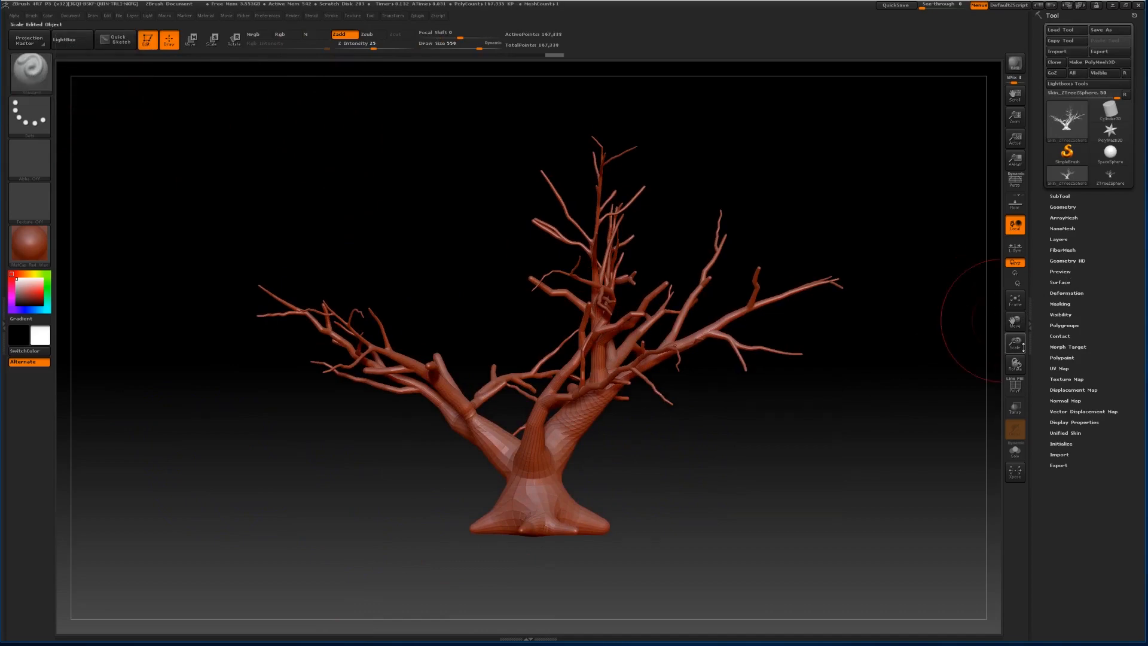
{"action": "left_click_drag", "start_coordinate": [1014, 343], "coordinate": [933, 323]}
{"action": "left_click_drag", "start_coordinate": [1022, 323], "coordinate": [1084, 243]}
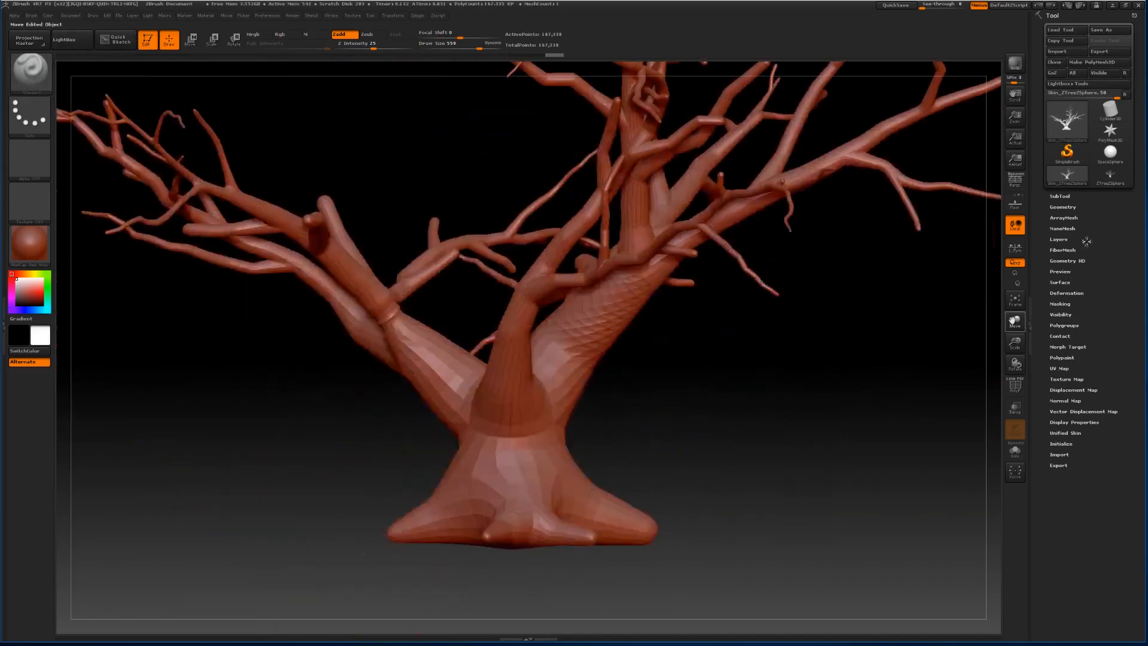
{"action": "left_click", "coordinate": [27, 71]}
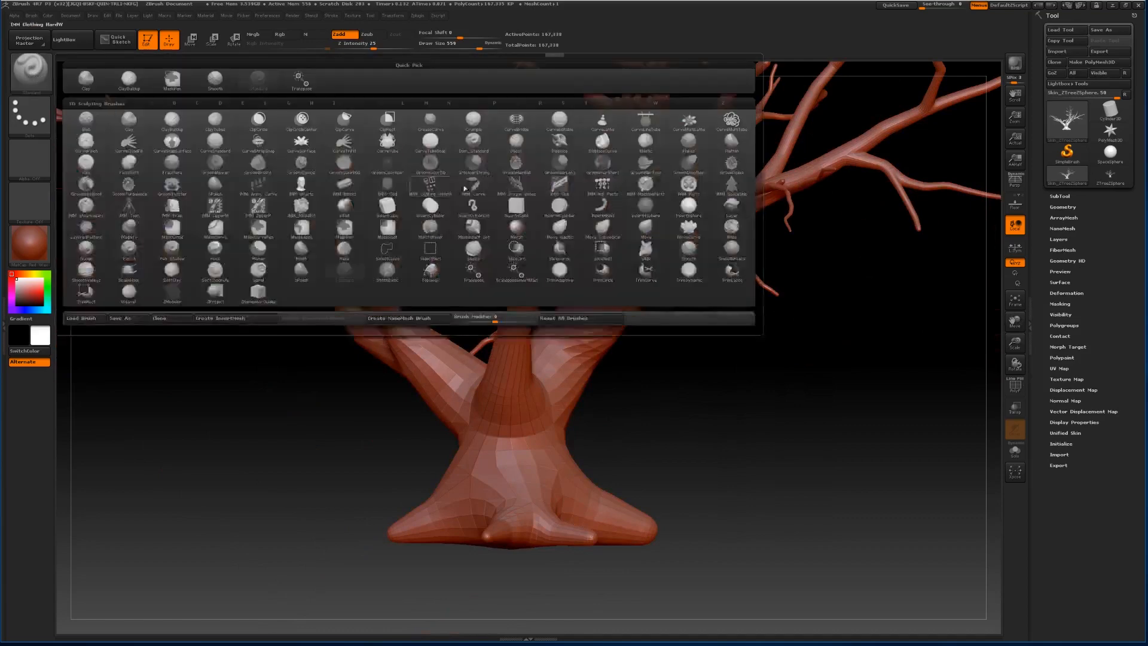
{"action": "left_click", "coordinate": [648, 233]}
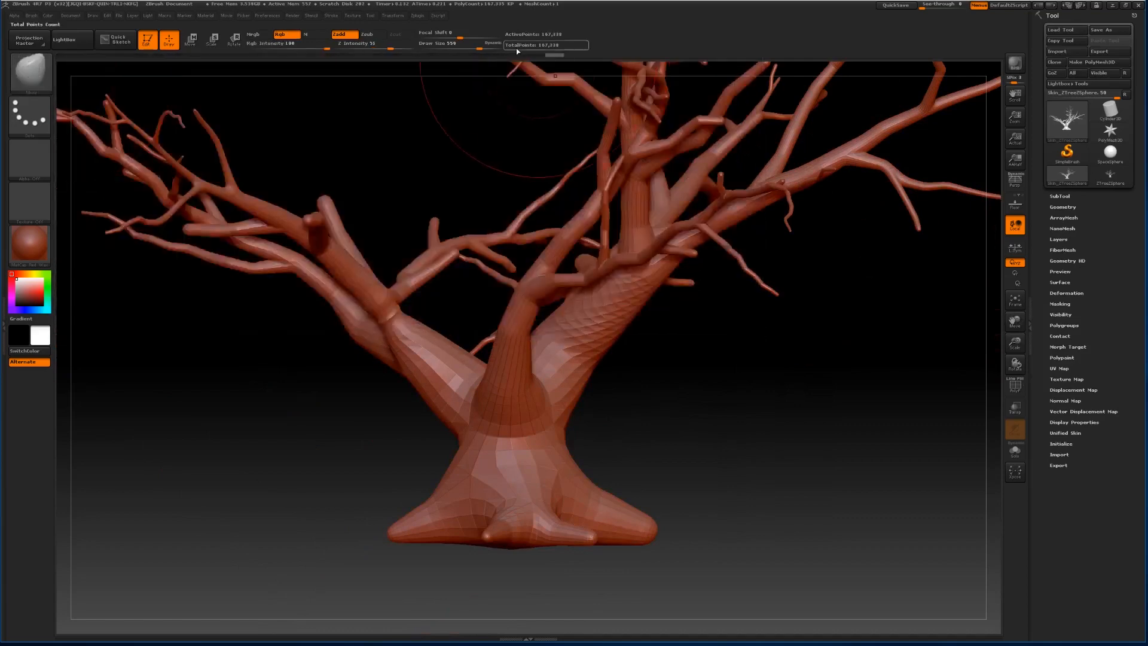
{"action": "left_click_drag", "start_coordinate": [480, 48], "coordinate": [464, 48]}
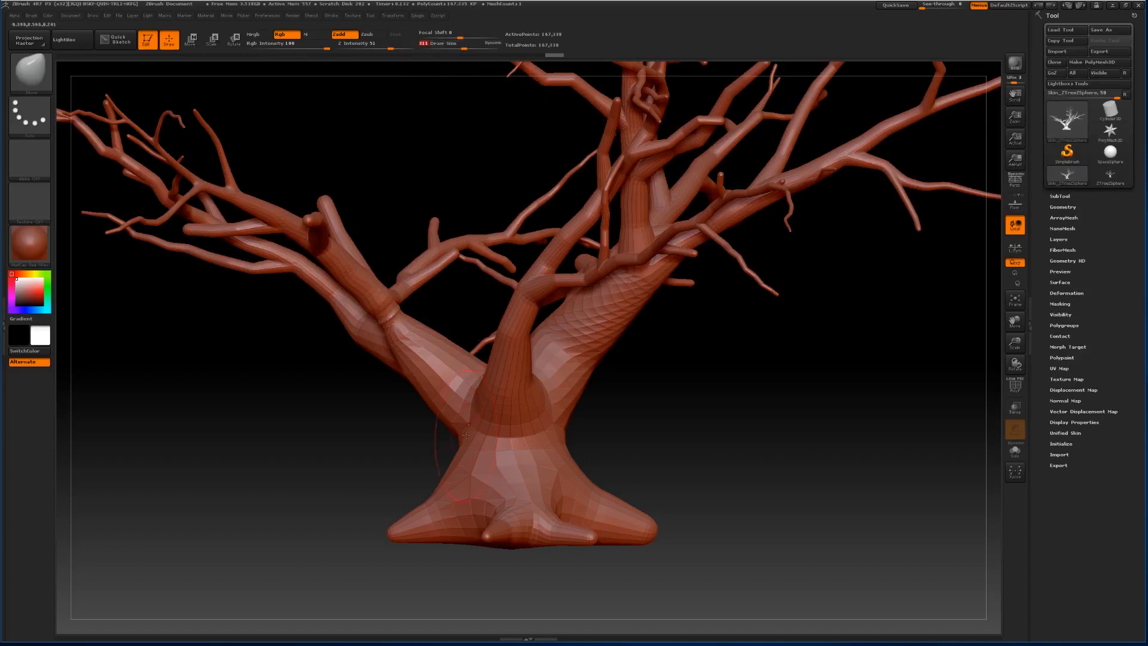
{"action": "left_click_drag", "start_coordinate": [705, 399], "coordinate": [732, 396]}
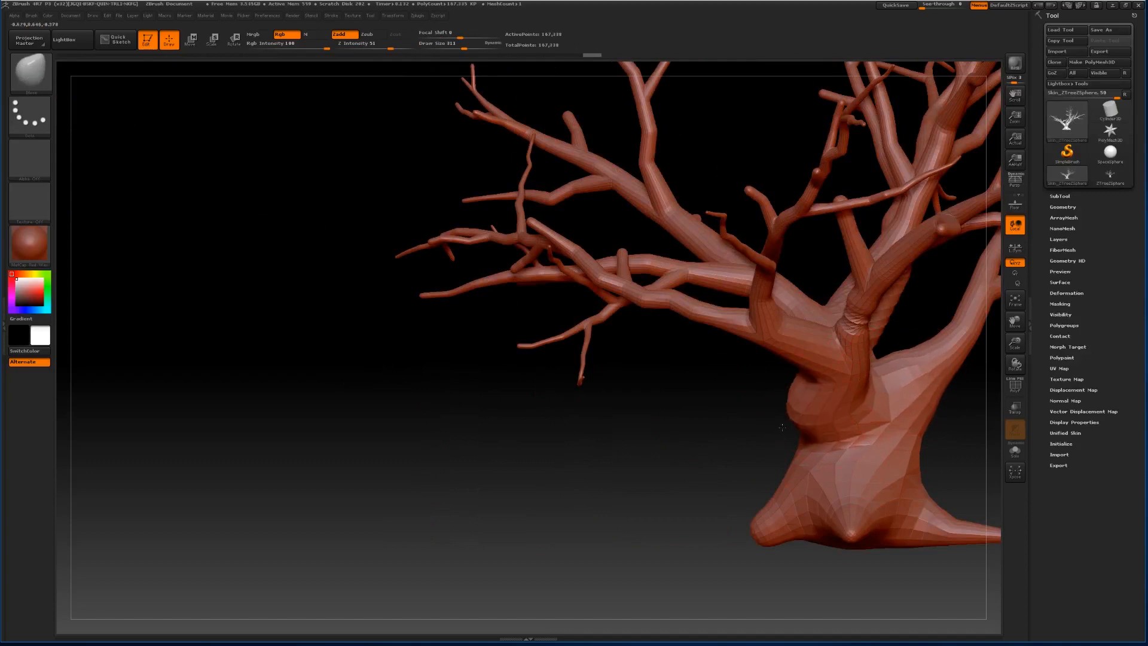
{"action": "left_click_drag", "start_coordinate": [816, 414], "coordinate": [782, 417]}
{"action": "left_click_drag", "start_coordinate": [996, 322], "coordinate": [786, 332]}
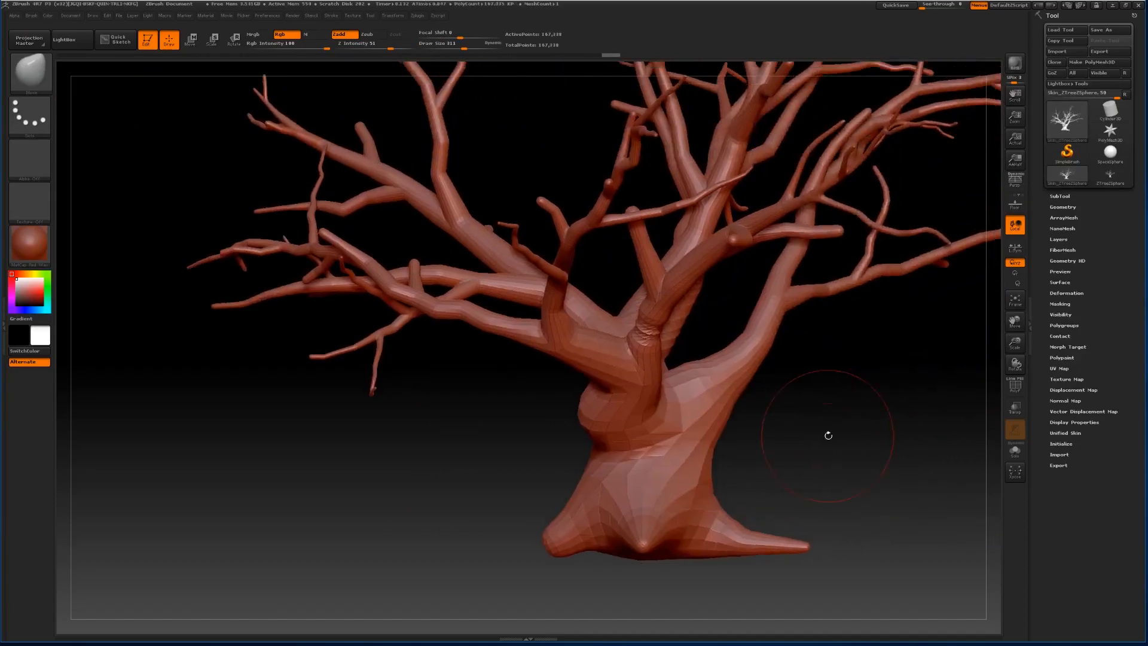
Pull the roots around the trunk's base outward and adjust their shape with the Move brush.
{"action": "mouse_move", "coordinate": [828, 436]}
{"action": "left_mouse_down"}
{"action": "mouse_move", "coordinate": [621, 415]}
{"action": "mouse_move", "coordinate": [565, 375]}
{"action": "left_mouse_up"}
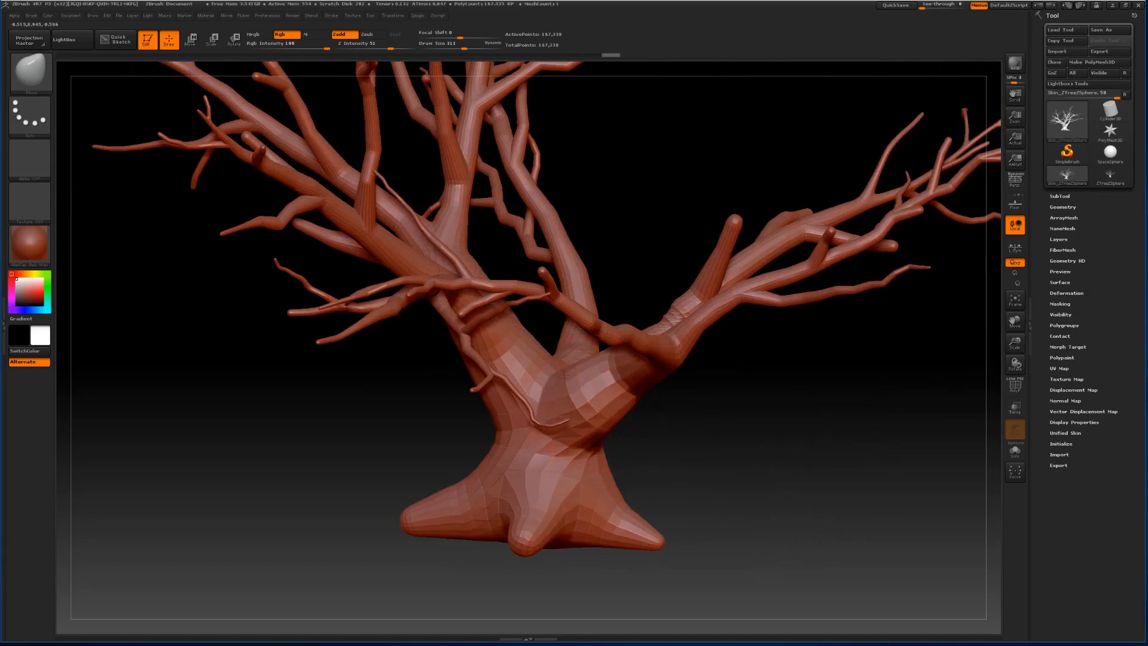
{"action": "left_click_drag", "start_coordinate": [726, 442], "coordinate": [604, 447]}
{"action": "mouse_move", "coordinate": [551, 553]}
{"action": "left_mouse_down"}
{"action": "mouse_move", "coordinate": [496, 541]}
{"action": "mouse_move", "coordinate": [569, 524]}
{"action": "mouse_move", "coordinate": [574, 537]}
{"action": "left_mouse_up"}
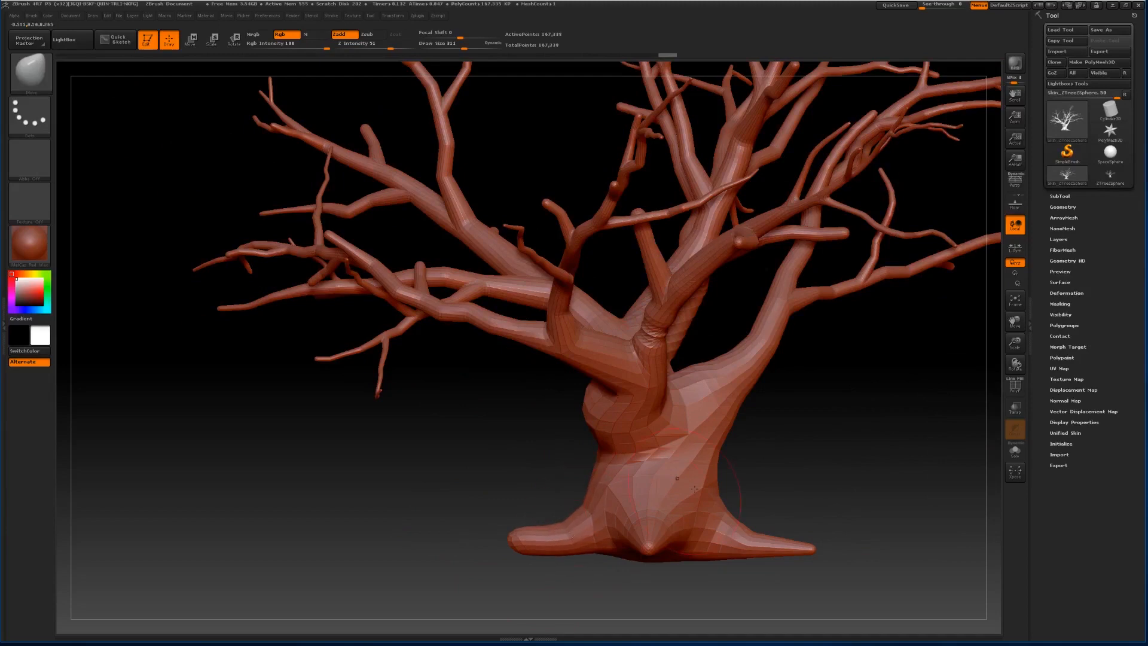
{"action": "mouse_move", "coordinate": [693, 487]}
{"action": "left_mouse_down"}
{"action": "mouse_move", "coordinate": [661, 568]}
{"action": "mouse_move", "coordinate": [722, 548]}
{"action": "left_mouse_up"}
{"action": "left_click_drag", "start_coordinate": [652, 519], "coordinate": [654, 529]}
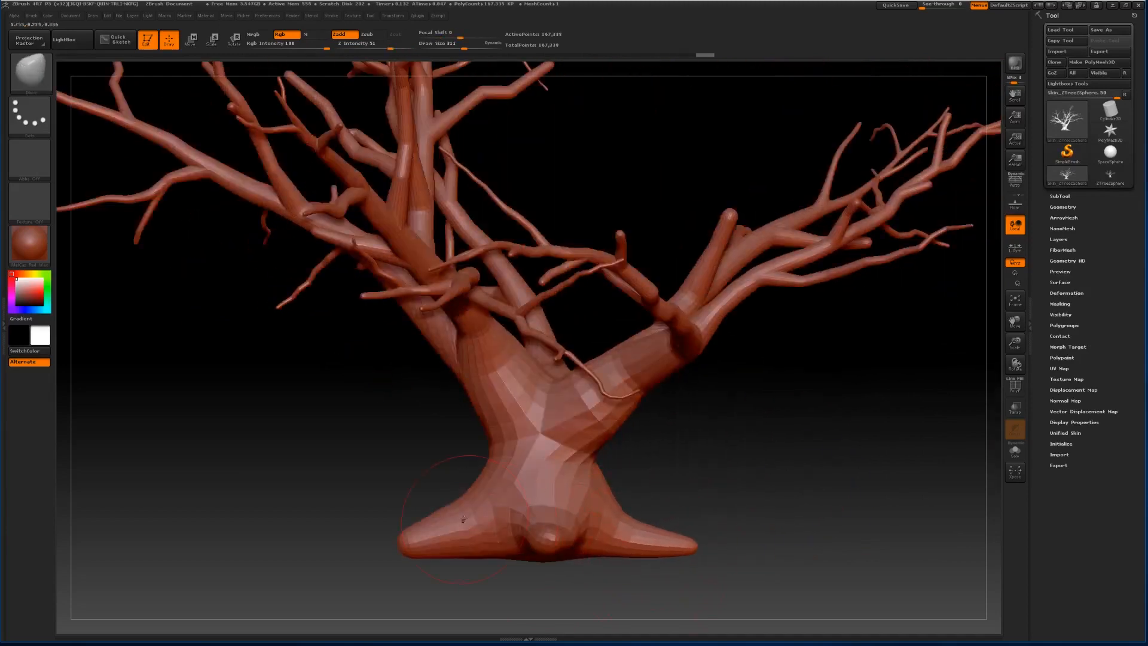
{"action": "left_click_drag", "start_coordinate": [456, 511], "coordinate": [455, 521]}
{"action": "mouse_move", "coordinate": [705, 474]}
{"action": "left_mouse_down"}
{"action": "mouse_move", "coordinate": [753, 467]}
{"action": "mouse_move", "coordinate": [765, 479]}
{"action": "left_mouse_up"}
Reduce the brush size slightly, nudge the thick lower branches above the fork with the Move brush, and smooth the branches above.
{"action": "left_click_drag", "start_coordinate": [464, 48], "coordinate": [460, 49]}
{"action": "left_click_drag", "start_coordinate": [495, 338], "coordinate": [513, 364]}
{"action": "mouse_move", "coordinate": [510, 307]}
{"action": "left_mouse_down"}
{"action": "mouse_move", "coordinate": [504, 264]}
{"action": "mouse_move", "coordinate": [560, 281]}
{"action": "left_mouse_up"}
{"action": "left_click_drag", "start_coordinate": [620, 225], "coordinate": [612, 201]}
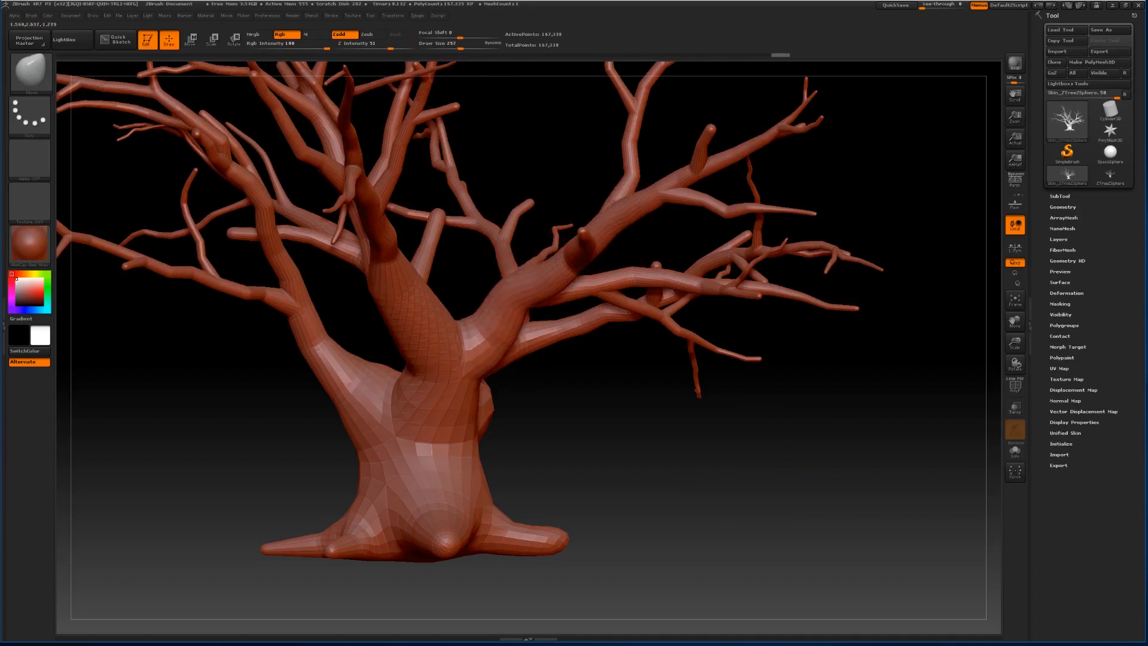
{"action": "left_click_drag", "start_coordinate": [532, 167], "coordinate": [510, 181]}
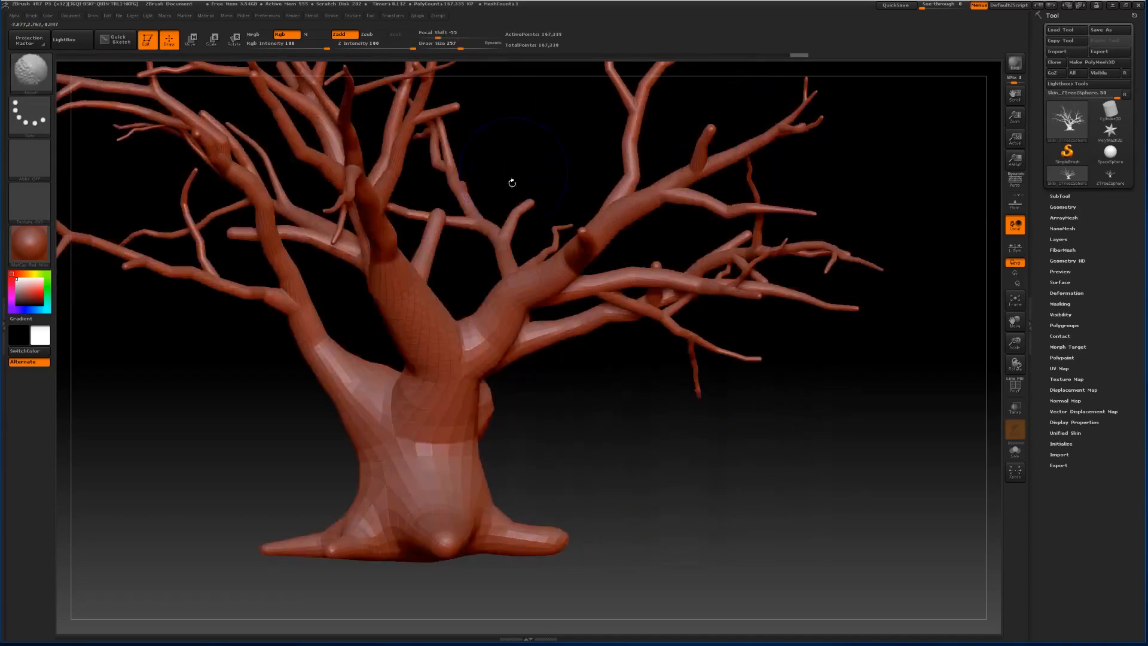
Reshape the thick lower branches at the fork with the Move brush, pushing the underside inward where one joins the trunk.
{"action": "left_click_drag", "start_coordinate": [402, 339], "coordinate": [356, 364]}
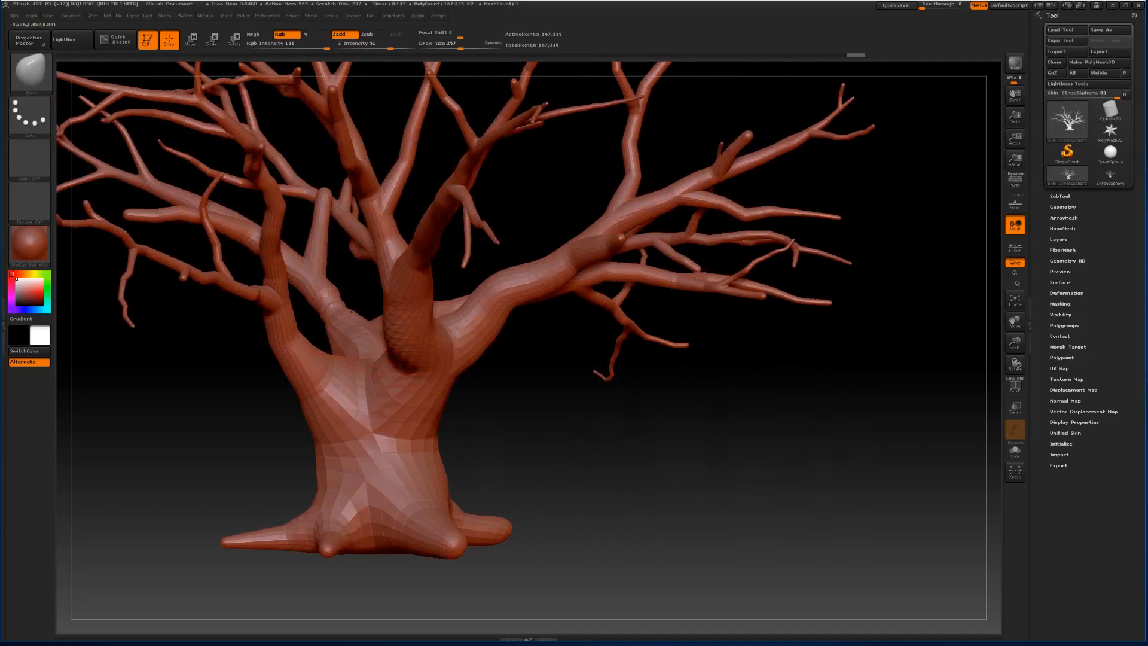
{"action": "mouse_move", "coordinate": [351, 299]}
{"action": "left_mouse_down"}
{"action": "mouse_move", "coordinate": [212, 440]}
{"action": "mouse_move", "coordinate": [289, 379]}
{"action": "left_mouse_up"}
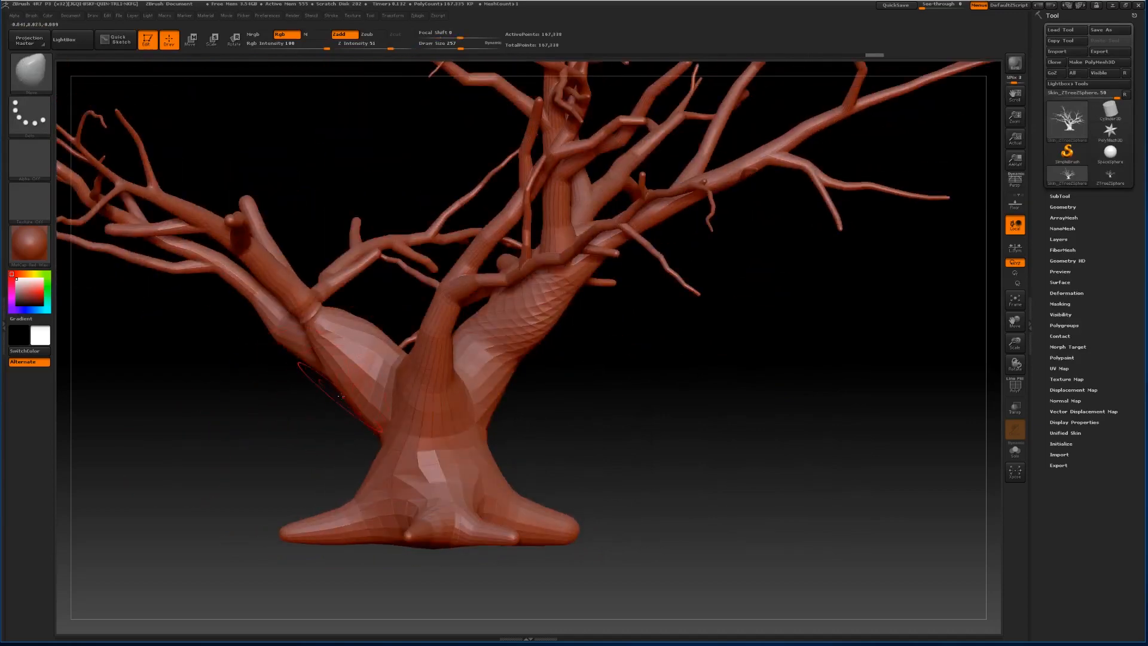
{"action": "left_click_drag", "start_coordinate": [362, 406], "coordinate": [374, 403]}
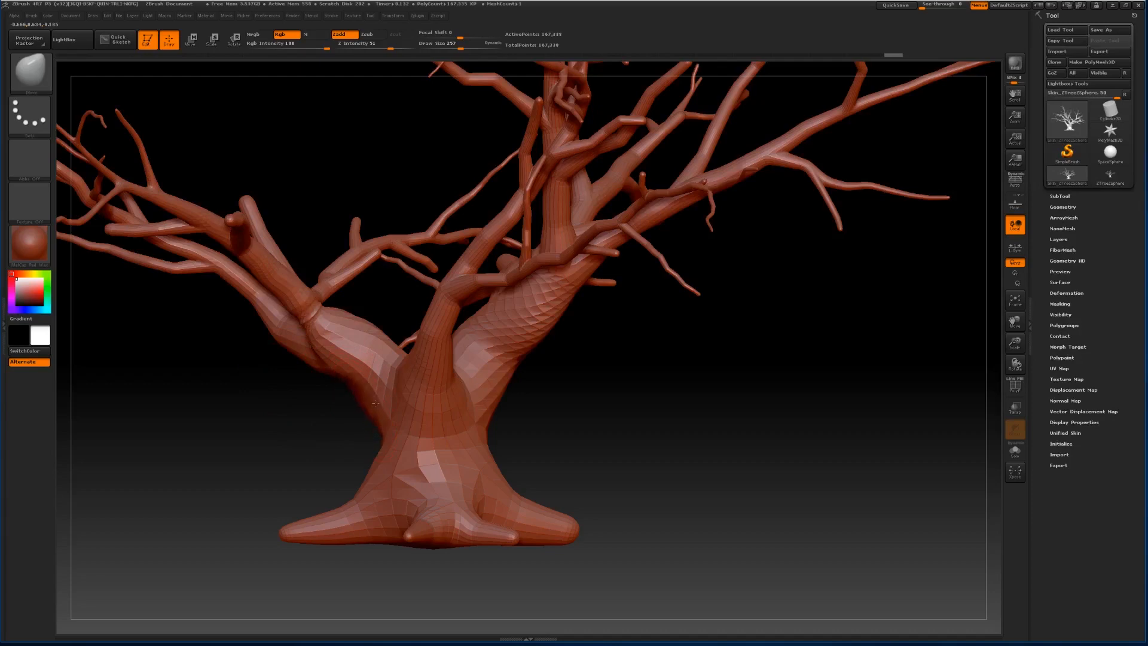
{"action": "left_click_drag", "start_coordinate": [286, 432], "coordinate": [215, 383]}
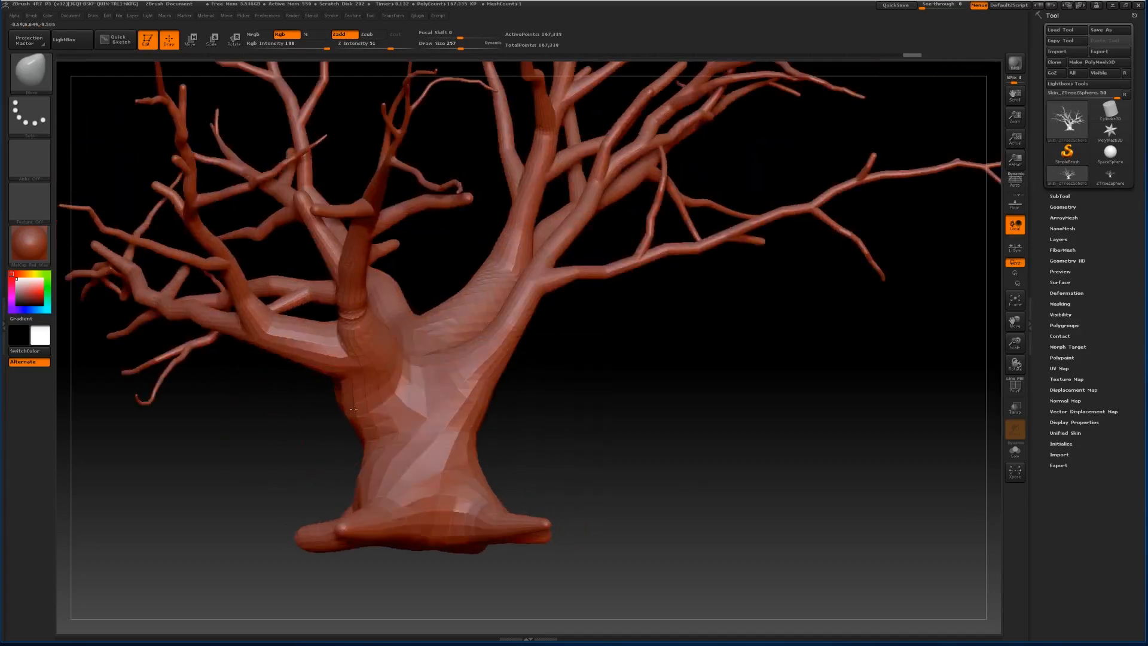
{"action": "left_click_drag", "start_coordinate": [558, 385], "coordinate": [484, 239]}
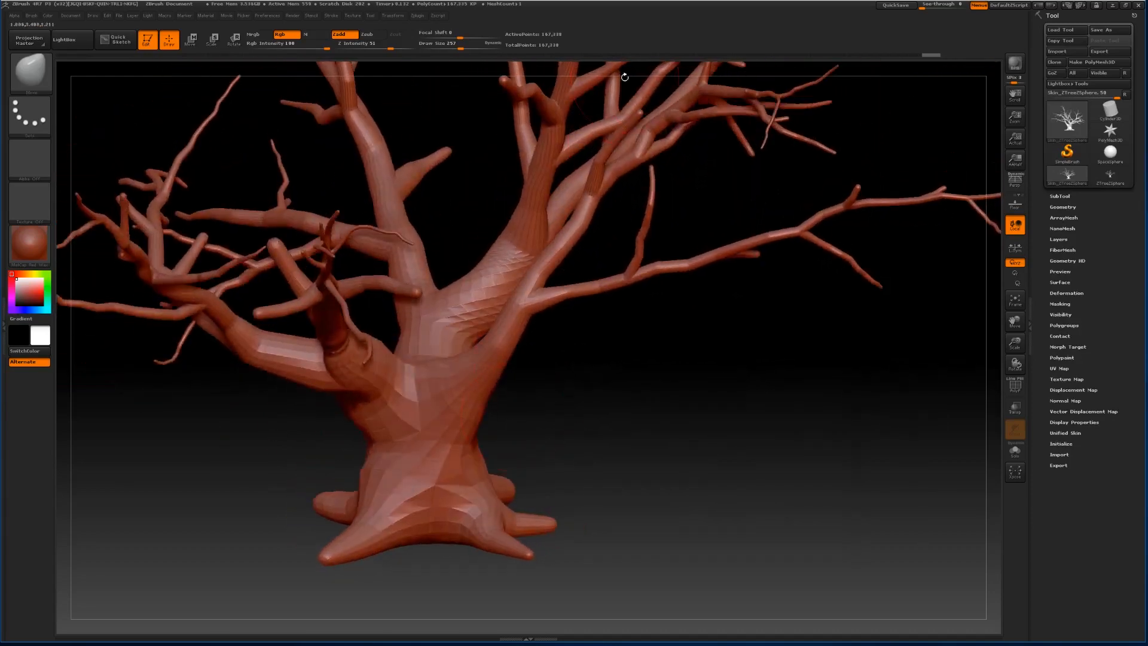
Enlarge the Move brush to a Draw Size of about 450.
{"action": "left_click_drag", "start_coordinate": [461, 48], "coordinate": [473, 48]}
{"action": "mouse_move", "coordinate": [699, 423]}
{"action": "left_mouse_down"}
{"action": "mouse_move", "coordinate": [647, 267]}
{"action": "mouse_move", "coordinate": [646, 281]}
{"action": "left_mouse_up"}
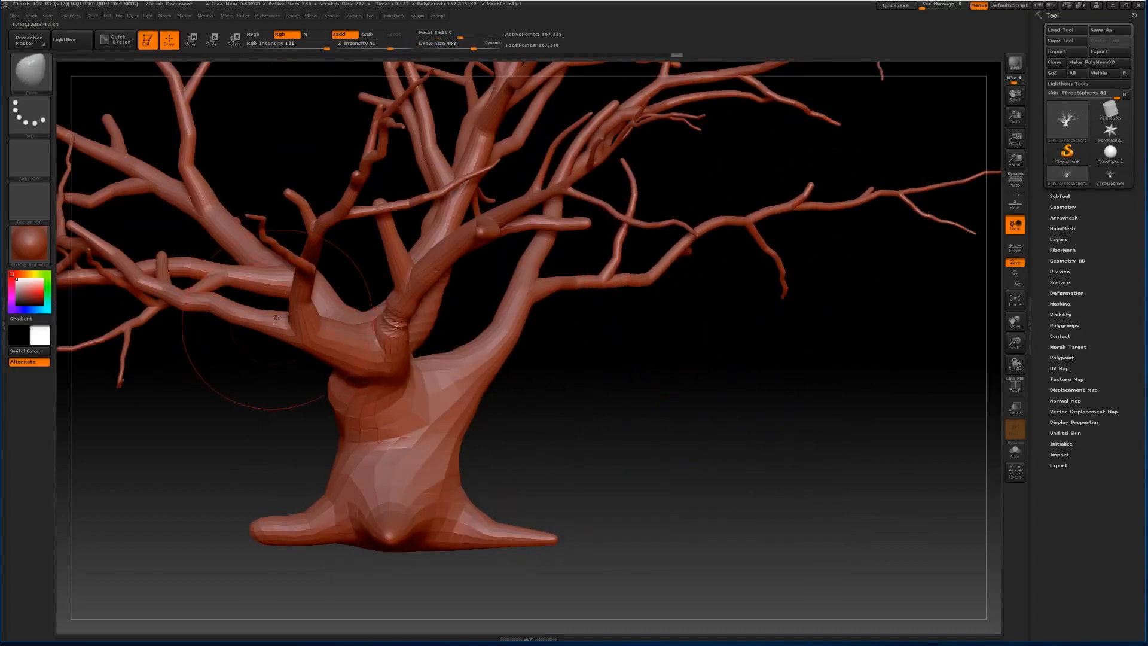
Reshape the thick branches on the tree's left side with small adjustments using the Move brush.
{"action": "left_click_drag", "start_coordinate": [254, 329], "coordinate": [252, 342]}
{"action": "left_click_drag", "start_coordinate": [217, 228], "coordinate": [231, 217]}
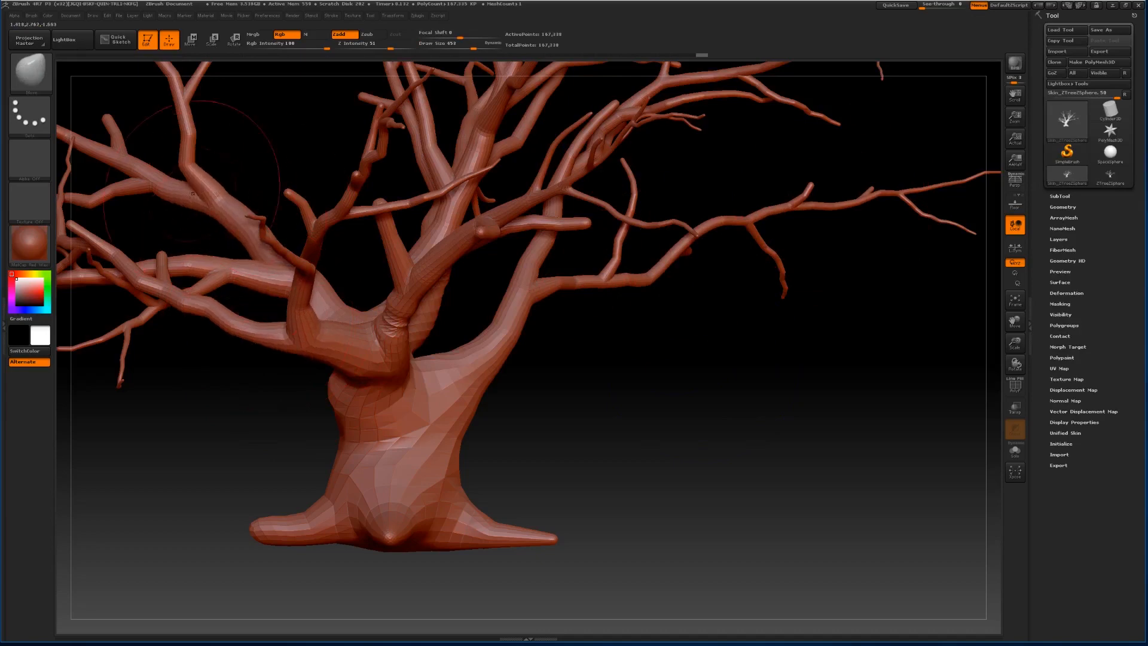
{"action": "left_click_drag", "start_coordinate": [169, 171], "coordinate": [163, 182]}
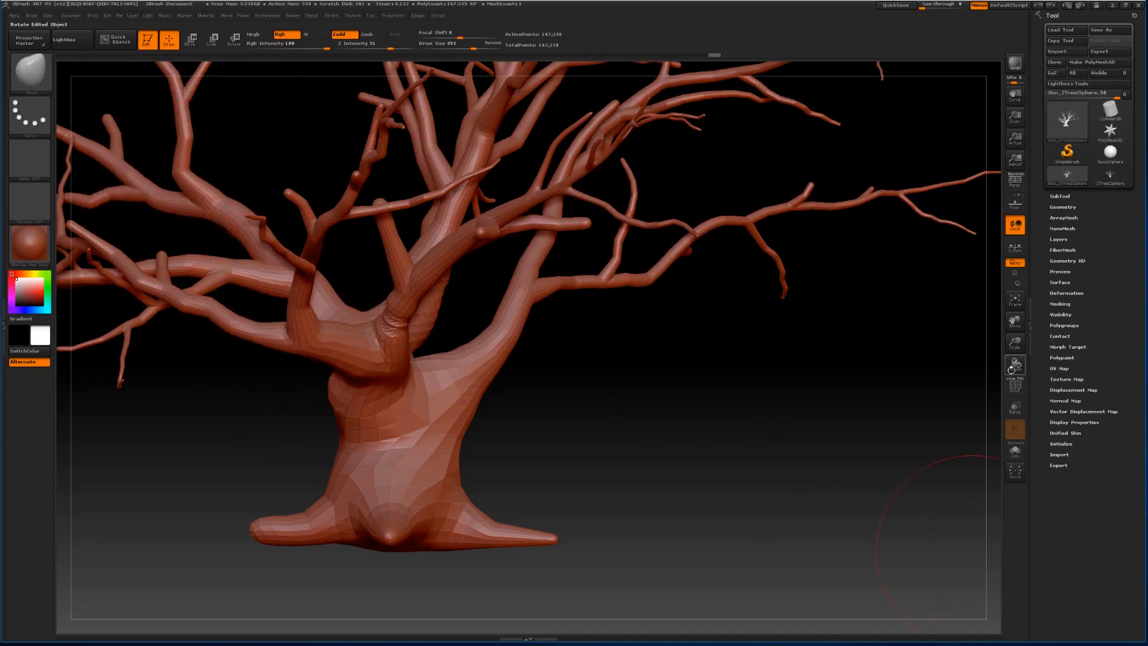
Retopologize the tree with ZRemesher using a target polygons count of 2.5.
{"action": "left_click_drag", "start_coordinate": [1011, 346], "coordinate": [972, 328]}
{"action": "left_click_drag", "start_coordinate": [1014, 322], "coordinate": [1147, 529]}
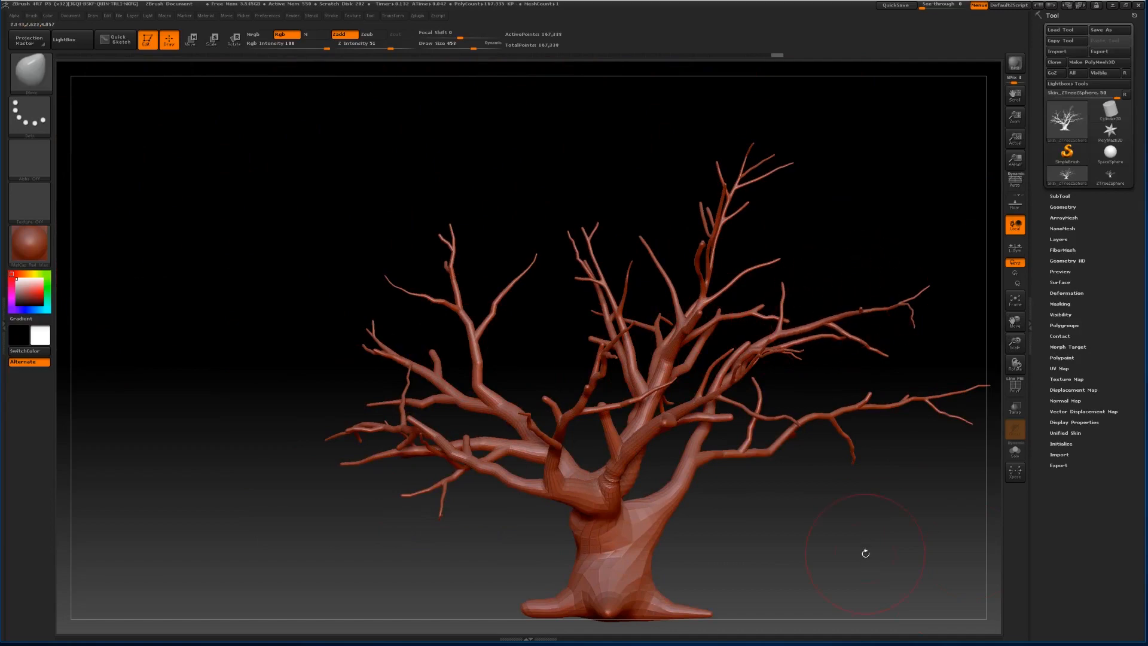
{"action": "left_click_drag", "start_coordinate": [863, 550], "coordinate": [816, 550]}
{"action": "left_click_drag", "start_coordinate": [1014, 323], "coordinate": [878, 269]}
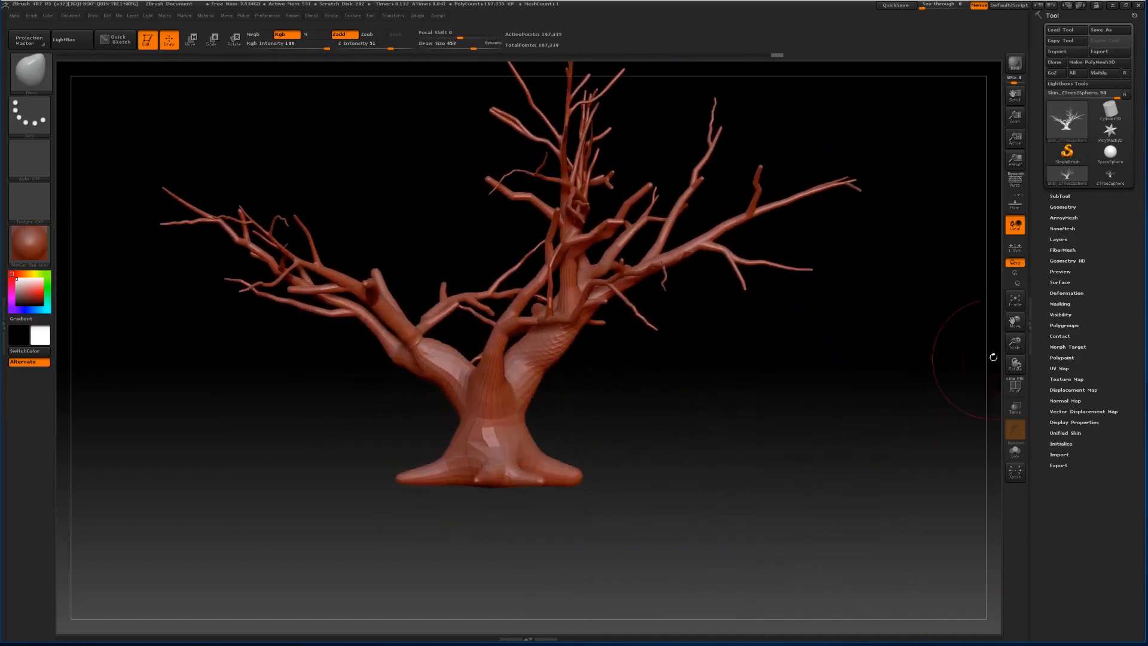
{"action": "left_click_drag", "start_coordinate": [1015, 325], "coordinate": [1054, 361]}
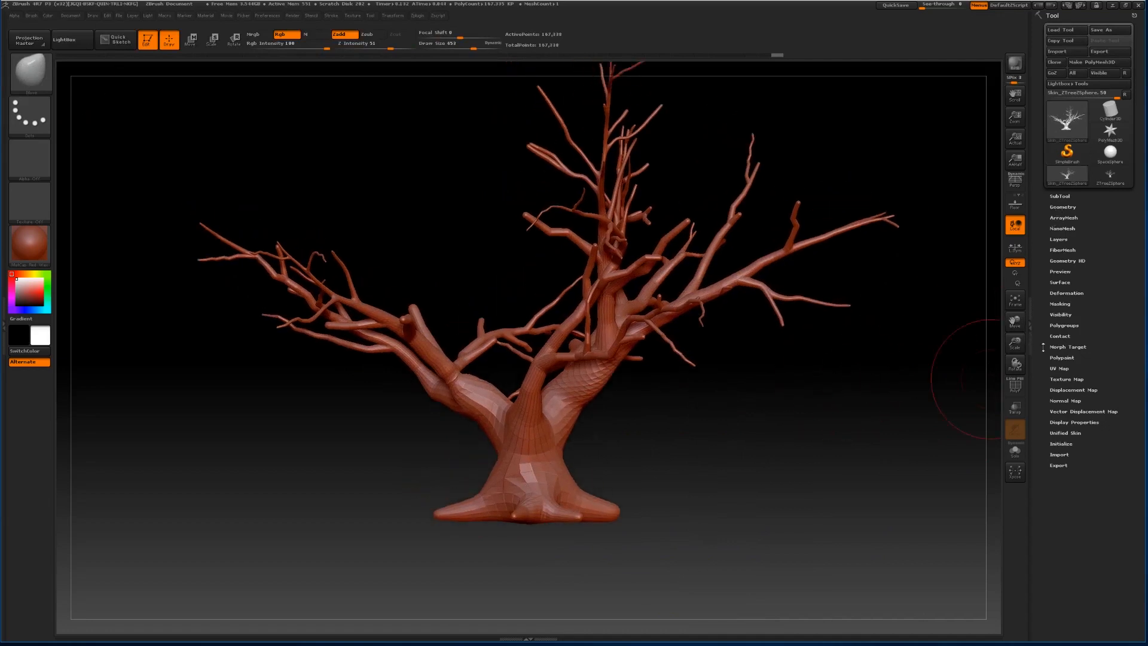
{"action": "left_click", "coordinate": [1062, 207]}
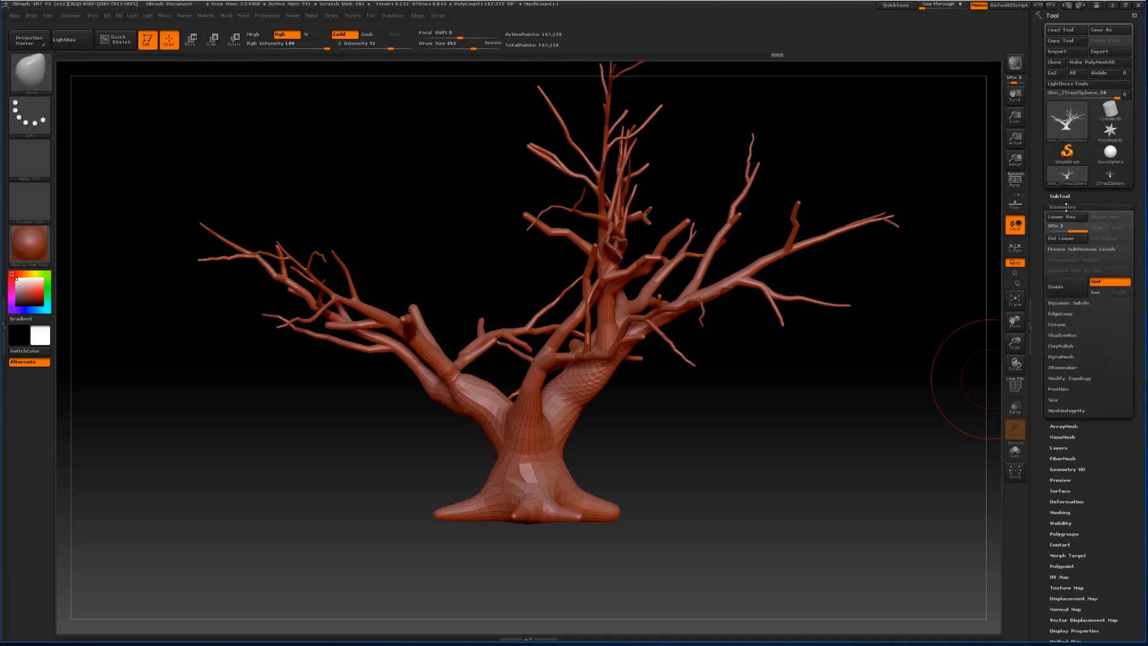
{"action": "left_click", "coordinate": [1063, 367]}
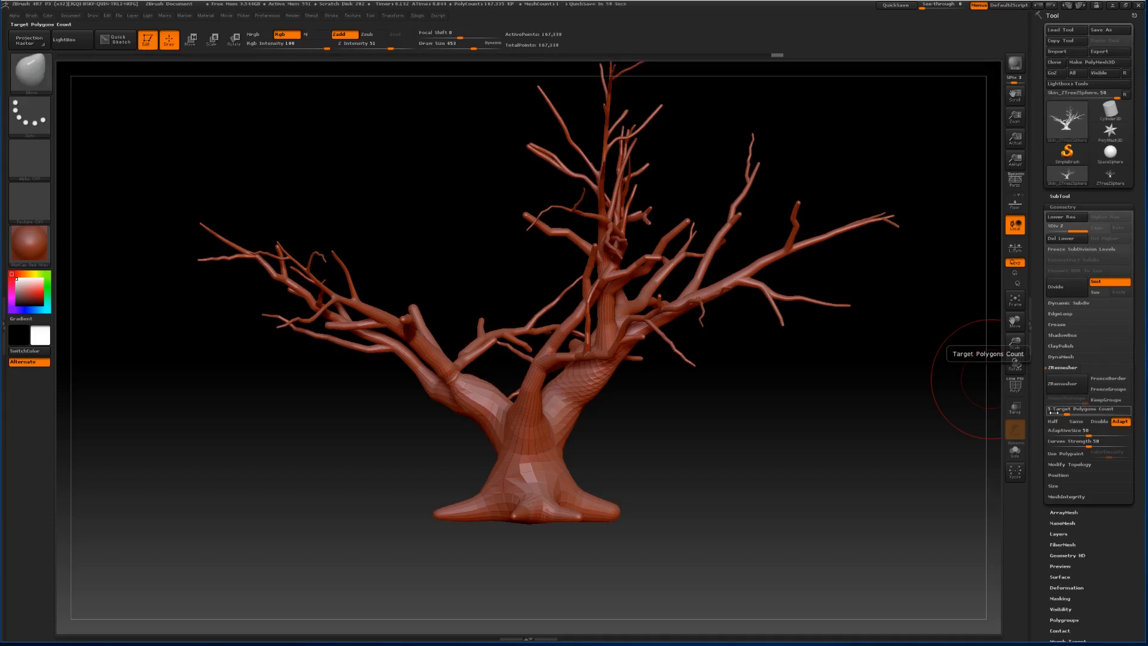
{"action": "key", "text": "ctrl"}
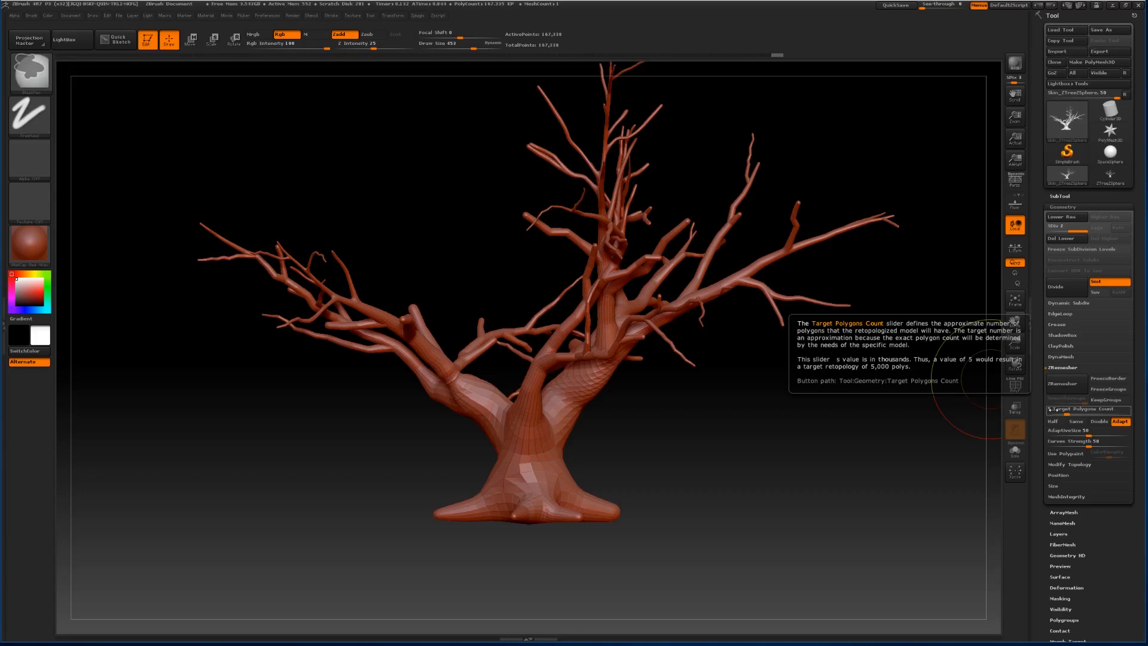
{"action": "left_click", "coordinate": [1050, 410], "text": "ctrl"}
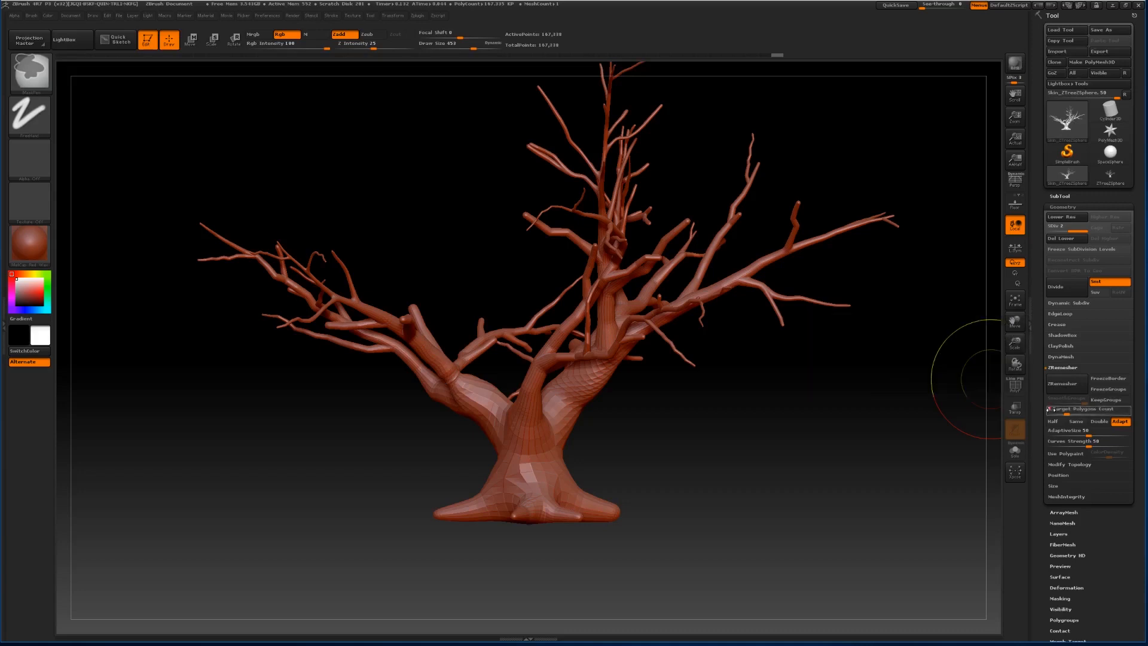
{"action": "type", "text": "2.5"}
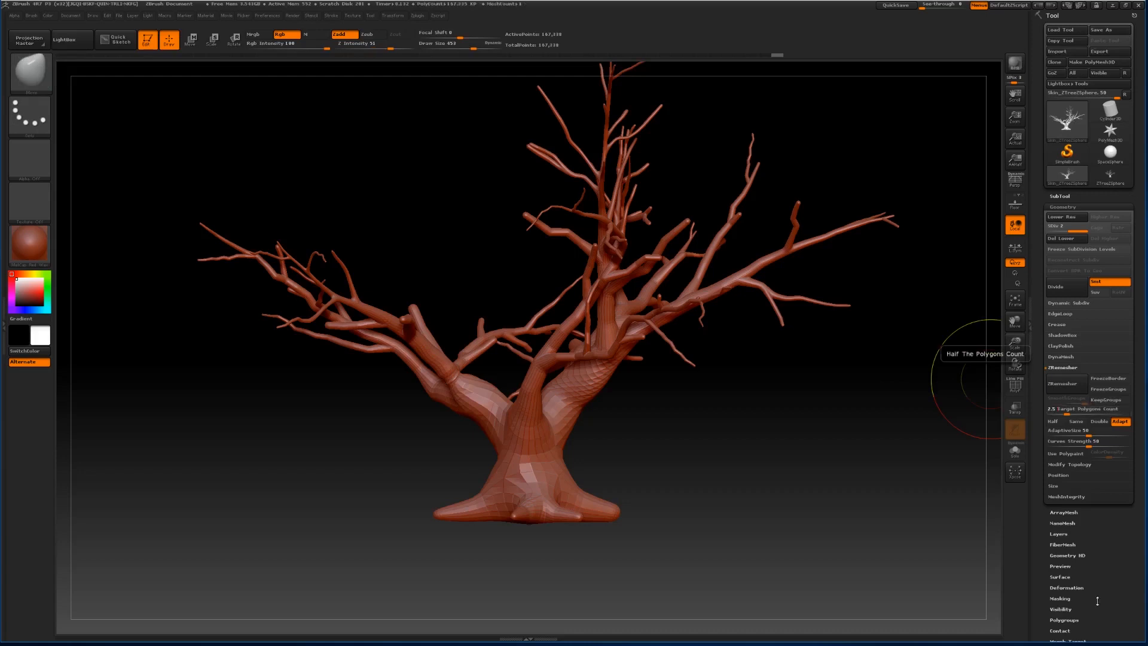
{"action": "left_click", "coordinate": [1047, 386]}
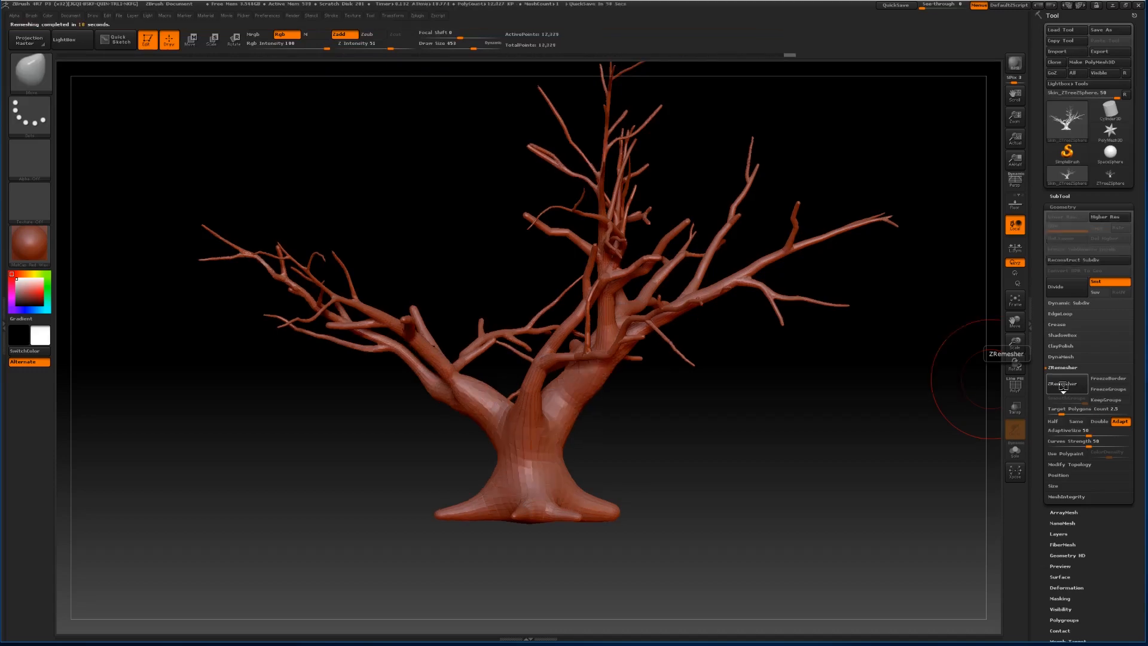
Examine the remeshed tree's active point count and inspect its trunk and branches from several angles.
{"action": "mouse_move", "coordinate": [799, 469]}
{"action": "left_mouse_down"}
{"action": "mouse_move", "coordinate": [795, 442]}
{"action": "mouse_move", "coordinate": [798, 485]}
{"action": "mouse_move", "coordinate": [684, 357]}
{"action": "mouse_move", "coordinate": [794, 476]}
{"action": "left_mouse_up"}
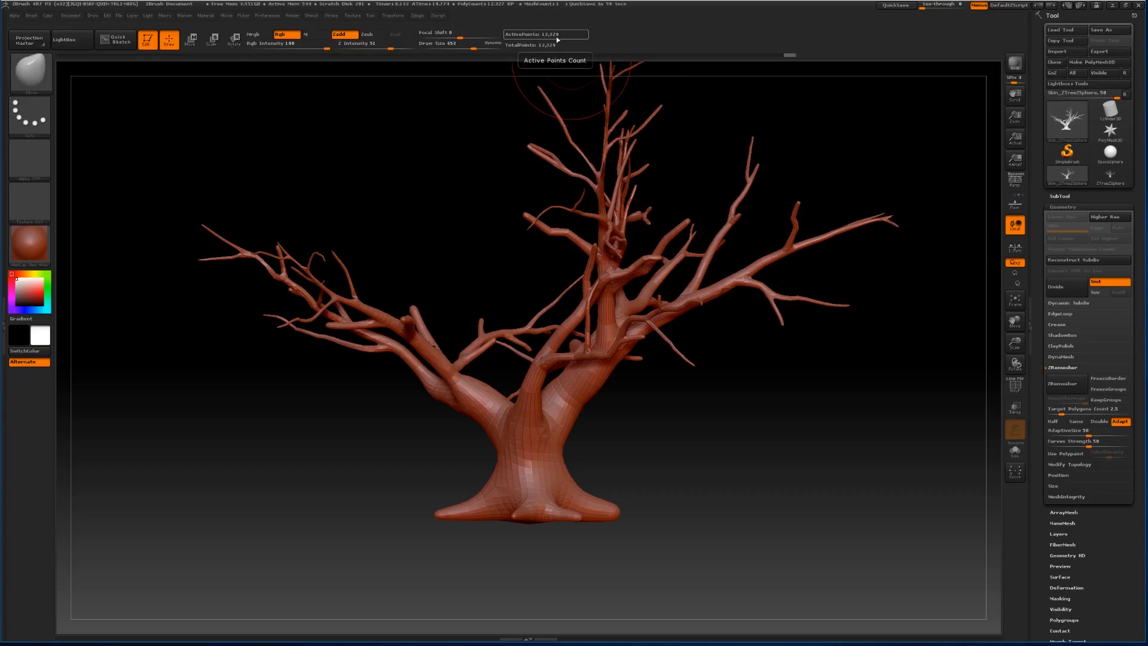
{"action": "left_click_drag", "start_coordinate": [761, 418], "coordinate": [939, 397]}
{"action": "left_click_drag", "start_coordinate": [1014, 343], "coordinate": [992, 389]}
{"action": "mouse_move", "coordinate": [841, 483]}
{"action": "left_mouse_down"}
{"action": "mouse_move", "coordinate": [864, 512]}
{"action": "mouse_move", "coordinate": [843, 491]}
{"action": "mouse_move", "coordinate": [810, 497]}
{"action": "left_mouse_up"}
{"action": "mouse_move", "coordinate": [537, 341]}
{"action": "left_mouse_down"}
{"action": "mouse_move", "coordinate": [530, 376]}
{"action": "mouse_move", "coordinate": [551, 329]}
{"action": "mouse_move", "coordinate": [587, 324]}
{"action": "mouse_move", "coordinate": [528, 333]}
{"action": "mouse_move", "coordinate": [536, 341]}
{"action": "left_mouse_up"}
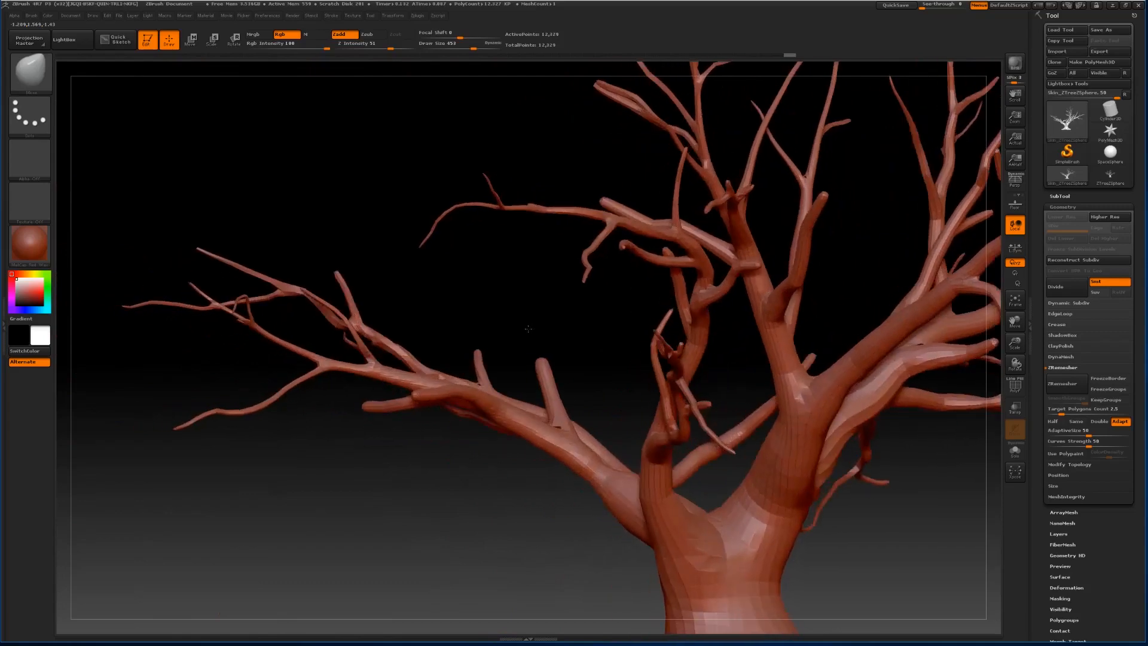
{"action": "left_click_drag", "start_coordinate": [1014, 343], "coordinate": [801, 495]}
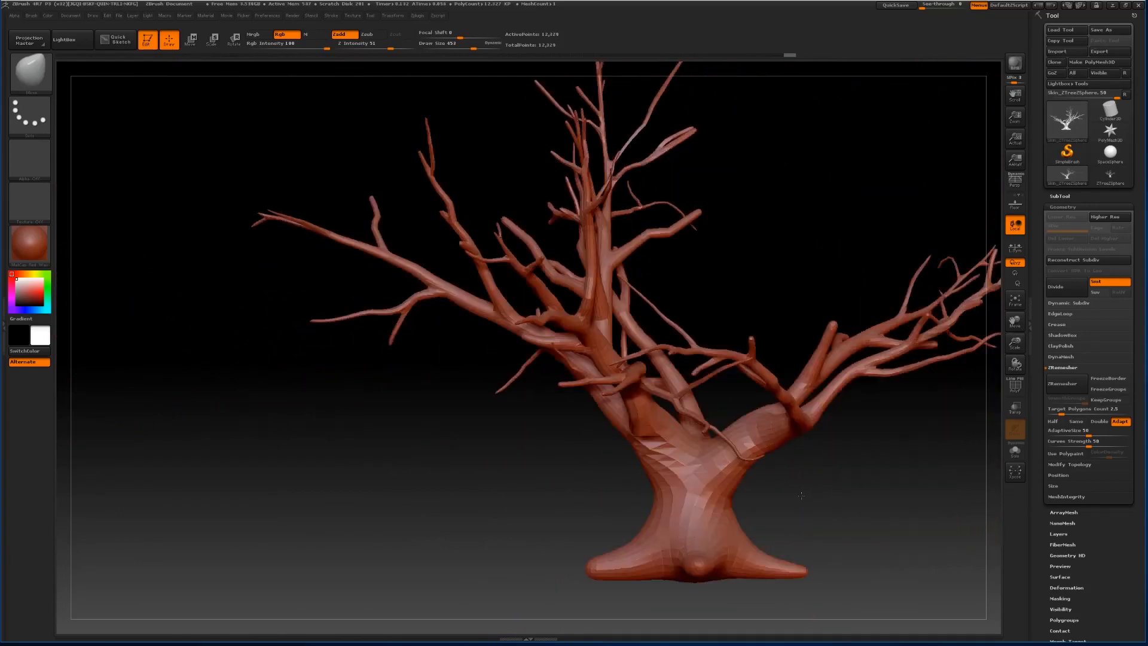
{"action": "left_click_drag", "start_coordinate": [875, 491], "coordinate": [526, 200]}
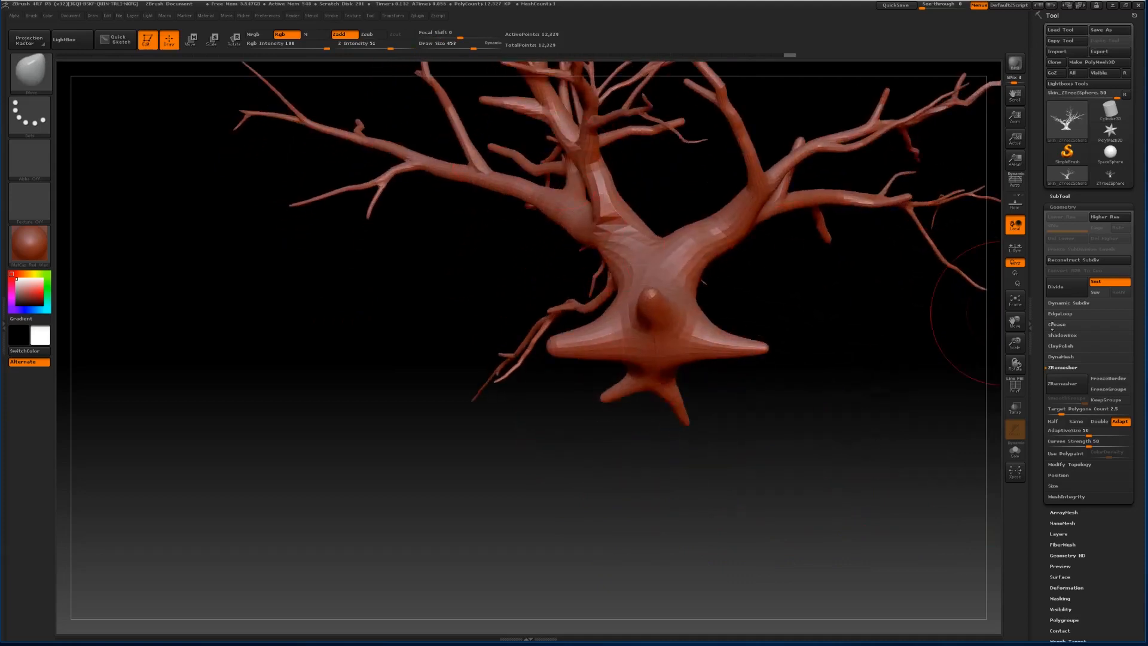
Set the draw size to 192 and Smooth intensity to 10, and smooth the rough surface at the trunk's fork.
{"action": "left_click_drag", "start_coordinate": [1014, 337], "coordinate": [958, 259]}
{"action": "left_click_drag", "start_coordinate": [472, 48], "coordinate": [454, 48]}
{"action": "key", "text": "shift"}
{"action": "key", "text": "shift"}
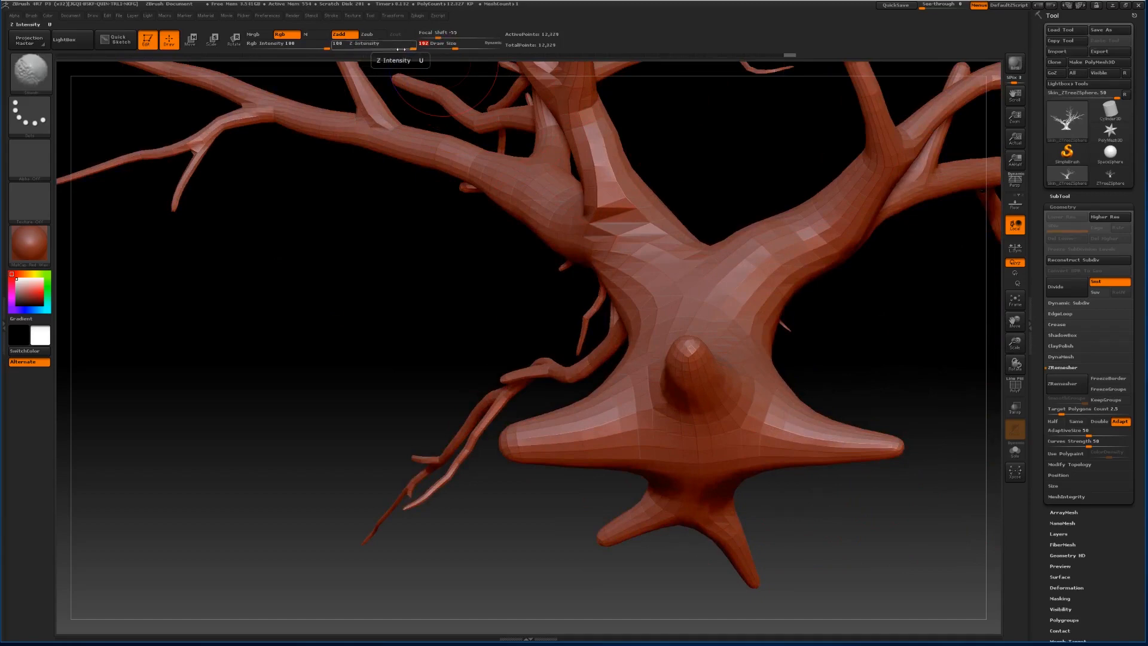
{"action": "left_click_drag", "start_coordinate": [399, 47], "coordinate": [358, 48], "text": "shift"}
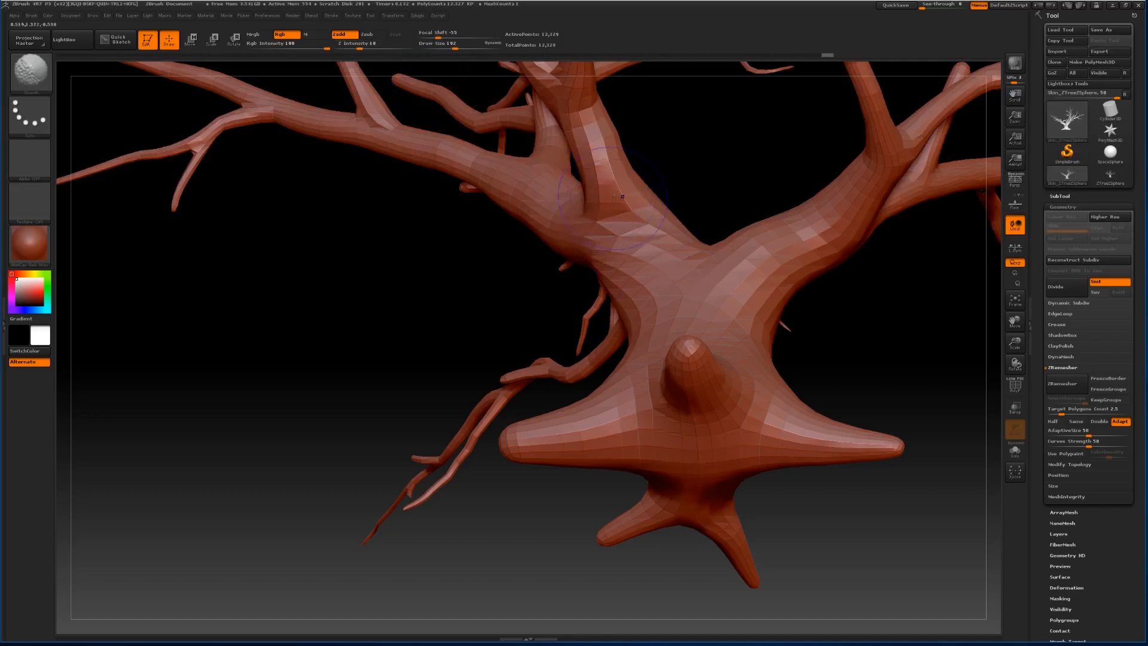
{"action": "left_click_drag", "start_coordinate": [670, 161], "coordinate": [824, 177]}
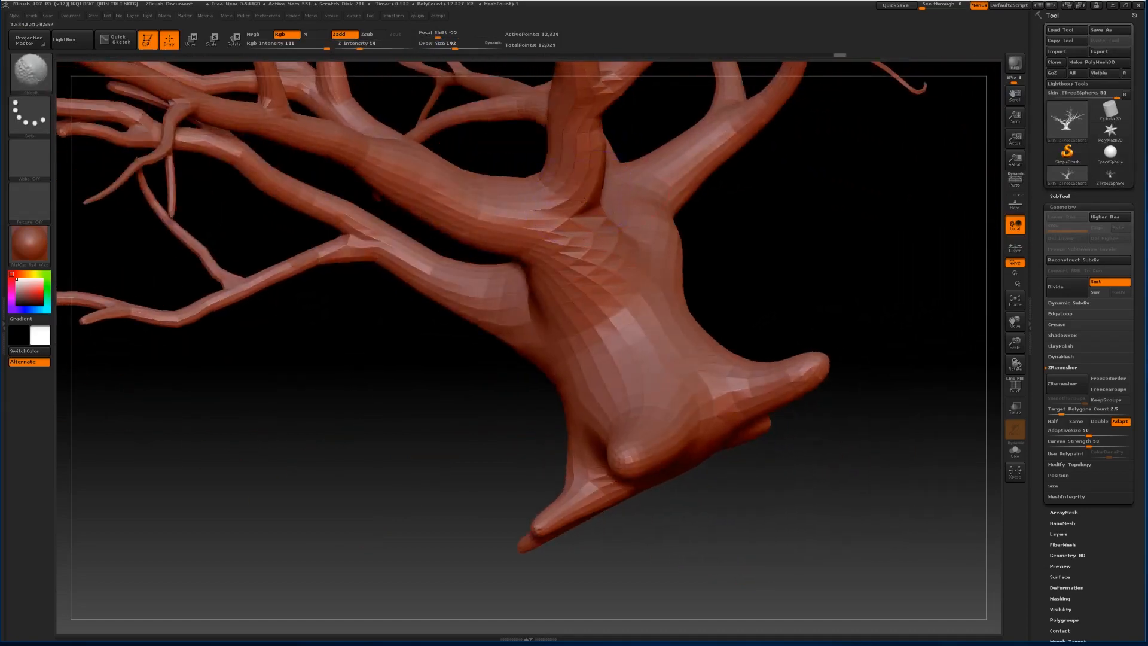
{"action": "left_click_drag", "start_coordinate": [589, 201], "coordinate": [559, 212], "text": "shift"}
{"action": "left_click_drag", "start_coordinate": [726, 242], "coordinate": [829, 286]}
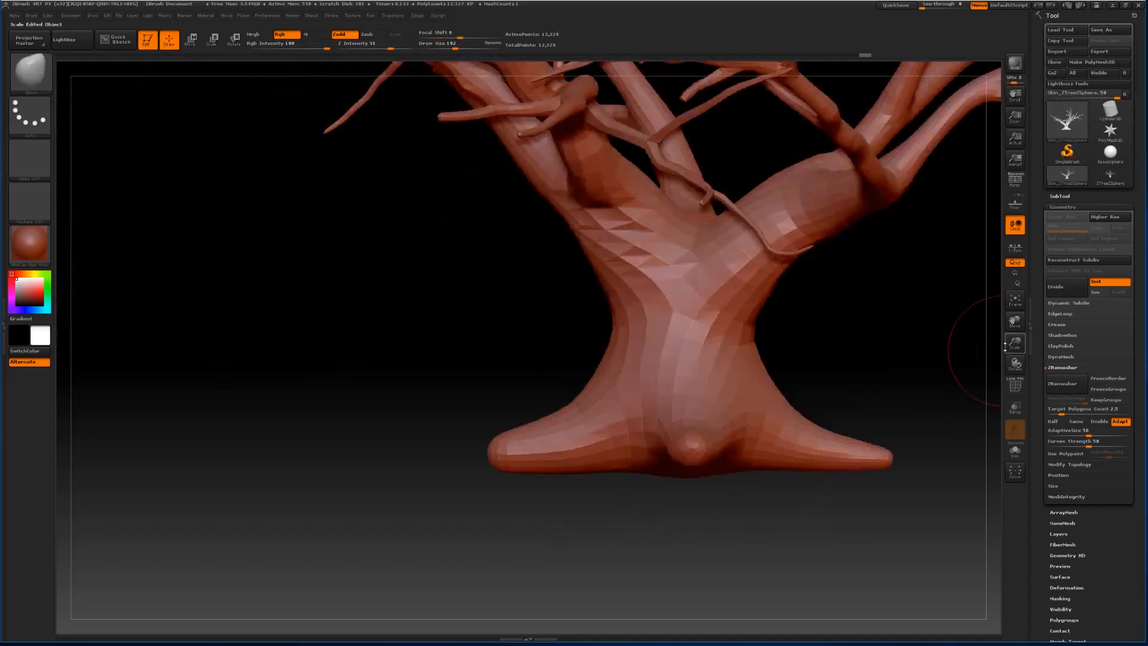
Subdivide the tree mesh twice to reach subdivision level 3.
{"action": "left_click_drag", "start_coordinate": [1014, 342], "coordinate": [963, 391]}
{"action": "left_click", "coordinate": [1070, 283]}
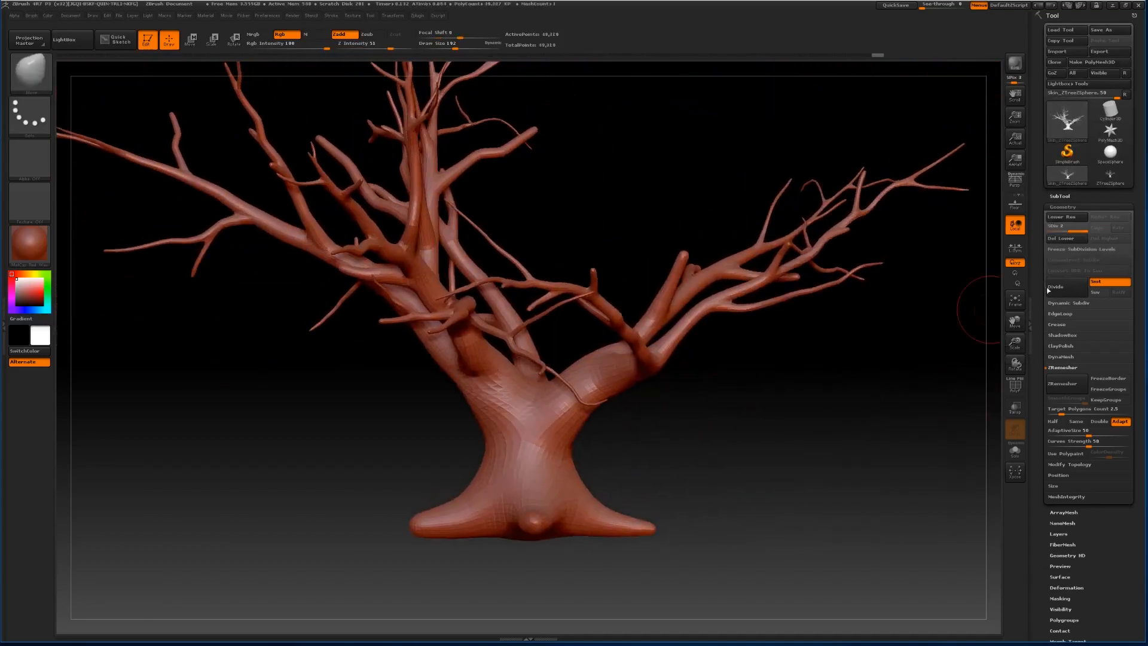
{"action": "left_click", "coordinate": [1067, 286]}
Choose the ClayBuildup brush and reduce its draw size to 77.
{"action": "left_click", "coordinate": [37, 73]}
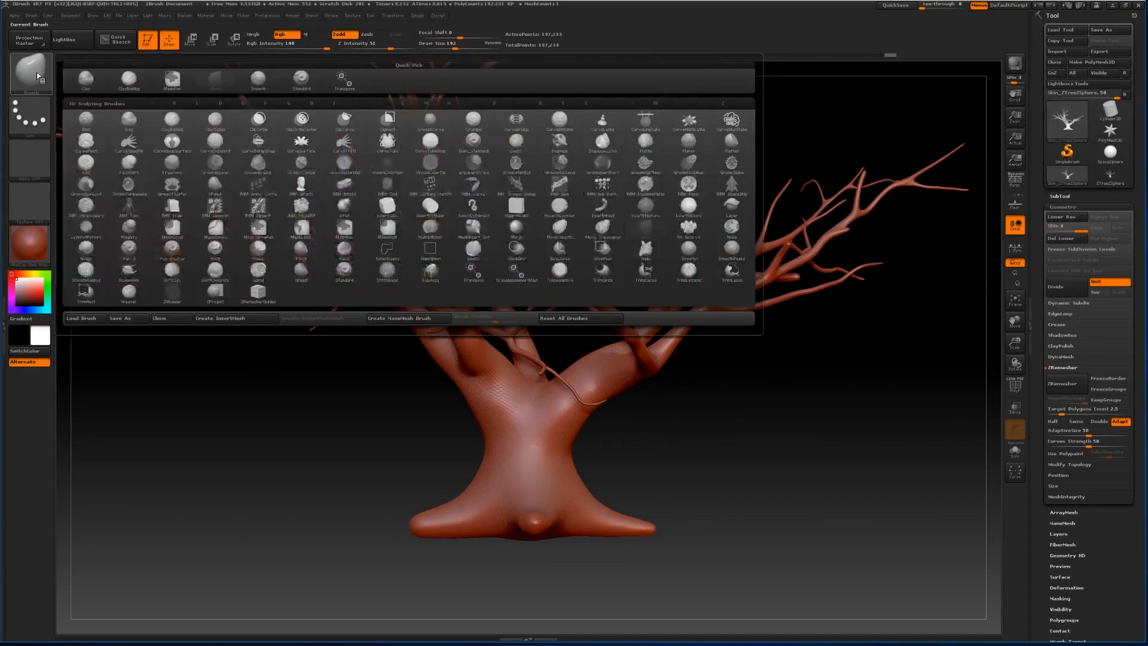
{"action": "left_click", "coordinate": [171, 119]}
{"action": "left_click_drag", "start_coordinate": [453, 46], "coordinate": [441, 48]}
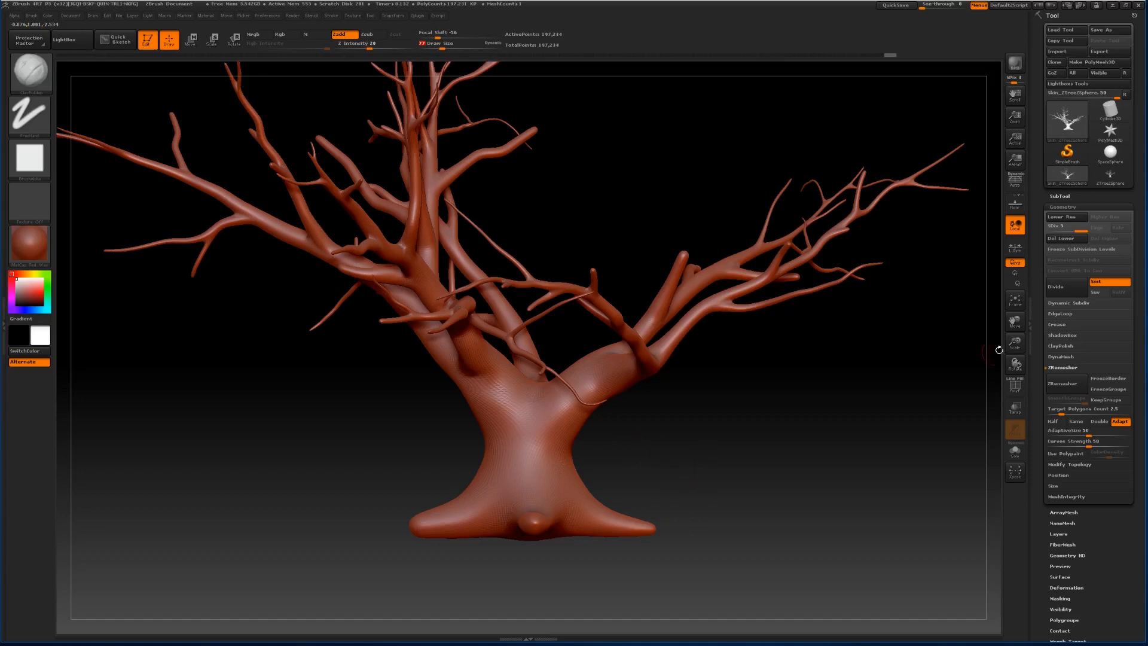
{"action": "left_click_drag", "start_coordinate": [1011, 320], "coordinate": [1029, 335]}
{"action": "mouse_move", "coordinate": [791, 438]}
{"action": "left_mouse_down"}
{"action": "mouse_move", "coordinate": [519, 410]}
{"action": "mouse_move", "coordinate": [536, 422]}
{"action": "mouse_move", "coordinate": [526, 487]}
{"action": "left_mouse_up"}
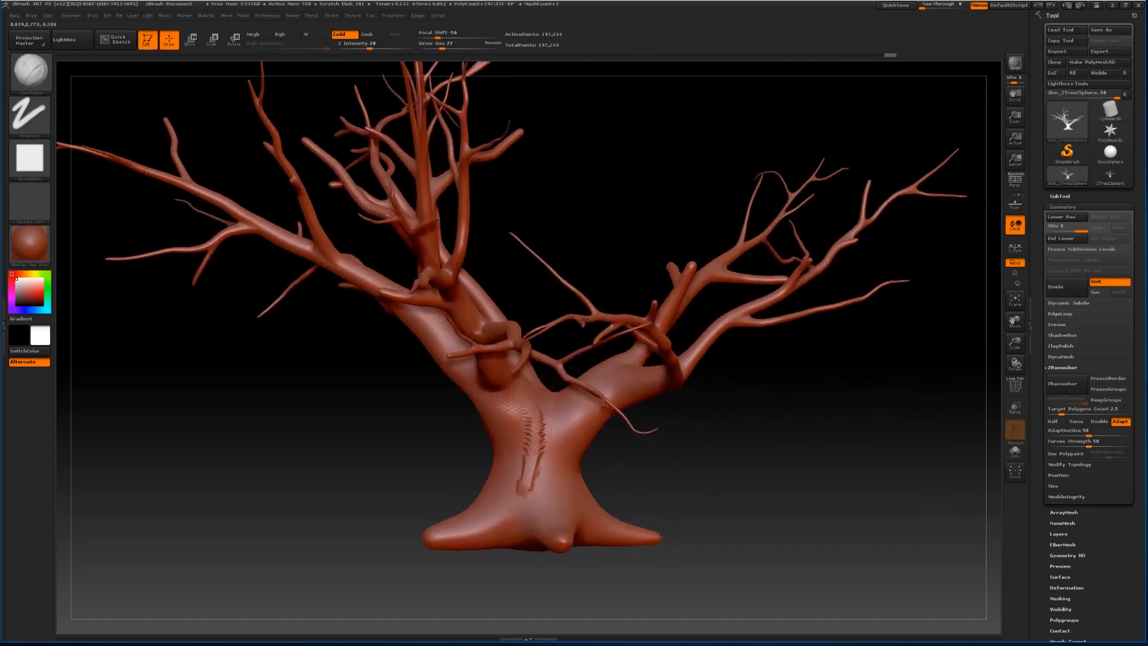
{"action": "left_click_drag", "start_coordinate": [539, 440], "coordinate": [537, 453]}
{"action": "key", "text": "ctrl+z"}
{"action": "key", "text": "ctrl+z"}
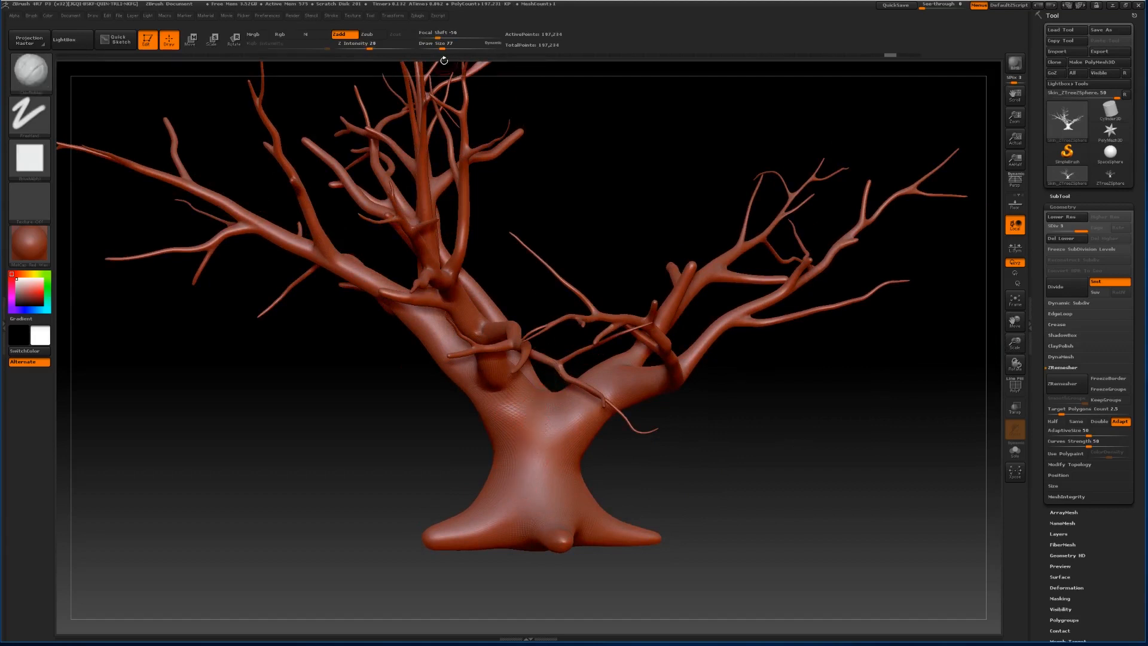
Set the brush's Z intensity to 7 and draw size to 112, and sculpt bark ridges from the trunk's fork down the left root.
{"action": "left_click_drag", "start_coordinate": [372, 46], "coordinate": [355, 45]}
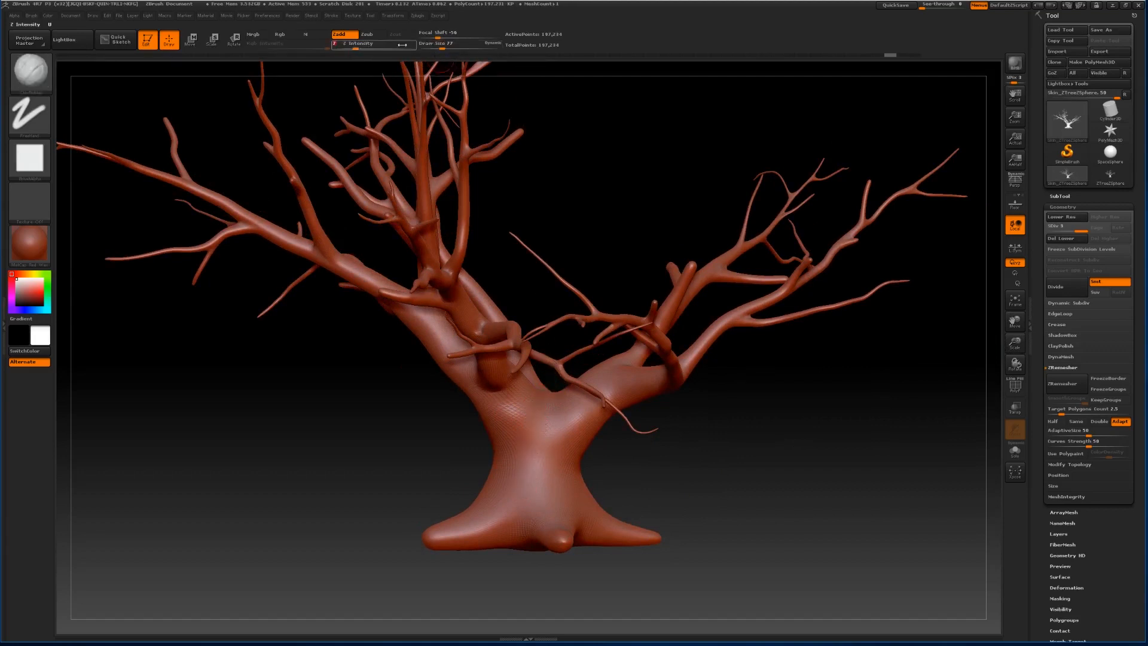
{"action": "left_click_drag", "start_coordinate": [441, 46], "coordinate": [447, 47]}
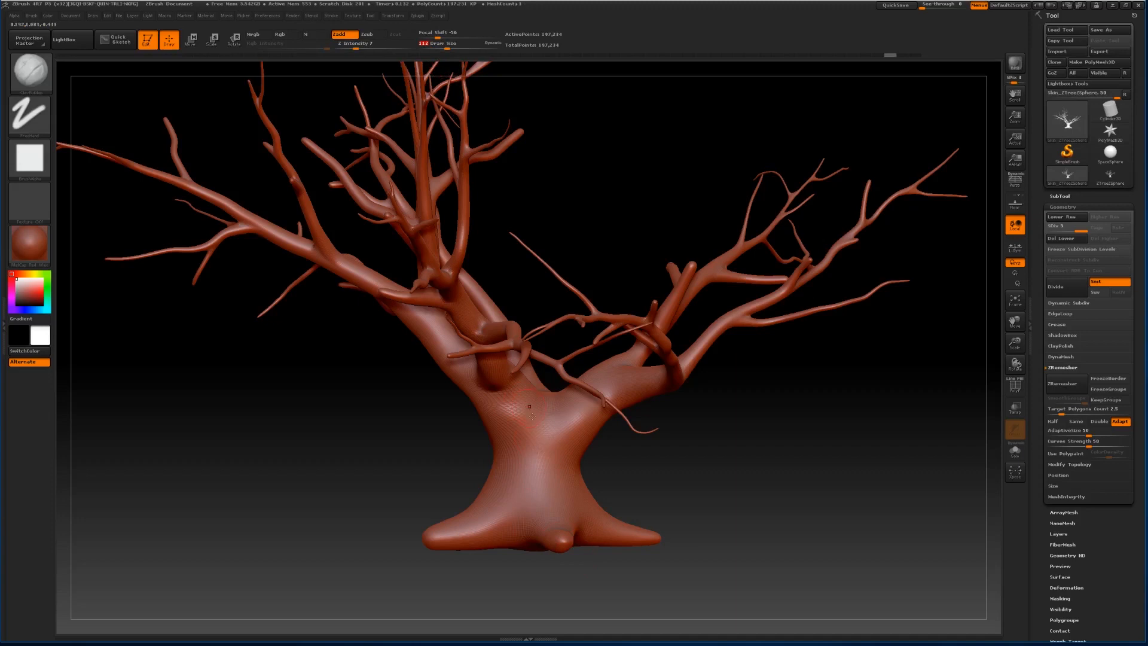
{"action": "left_click_drag", "start_coordinate": [532, 416], "coordinate": [516, 519]}
{"action": "mouse_move", "coordinate": [540, 444]}
{"action": "left_mouse_down"}
{"action": "mouse_move", "coordinate": [513, 500]}
{"action": "mouse_move", "coordinate": [423, 561]}
{"action": "left_mouse_up"}
{"action": "left_click_drag", "start_coordinate": [503, 512], "coordinate": [395, 571]}
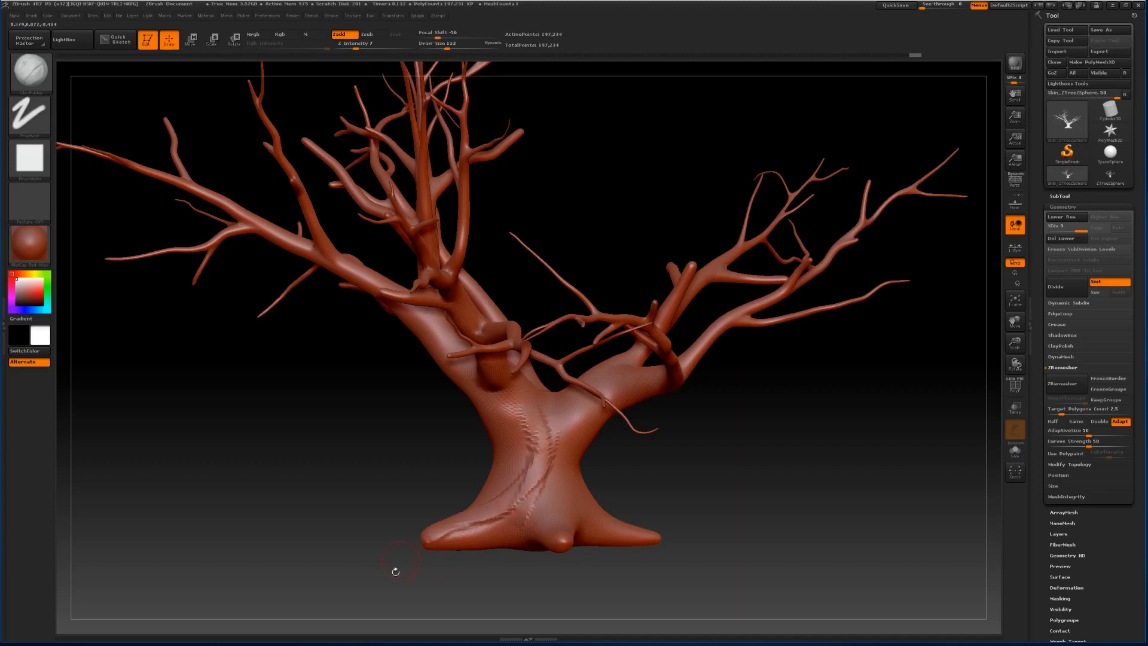
{"action": "mouse_move", "coordinate": [527, 435]}
{"action": "left_mouse_down"}
{"action": "mouse_move", "coordinate": [499, 501]}
{"action": "mouse_move", "coordinate": [519, 485]}
{"action": "mouse_move", "coordinate": [422, 556]}
{"action": "mouse_move", "coordinate": [532, 488]}
{"action": "mouse_move", "coordinate": [448, 536]}
{"action": "left_mouse_up"}
{"action": "left_click_drag", "start_coordinate": [532, 493], "coordinate": [454, 535]}
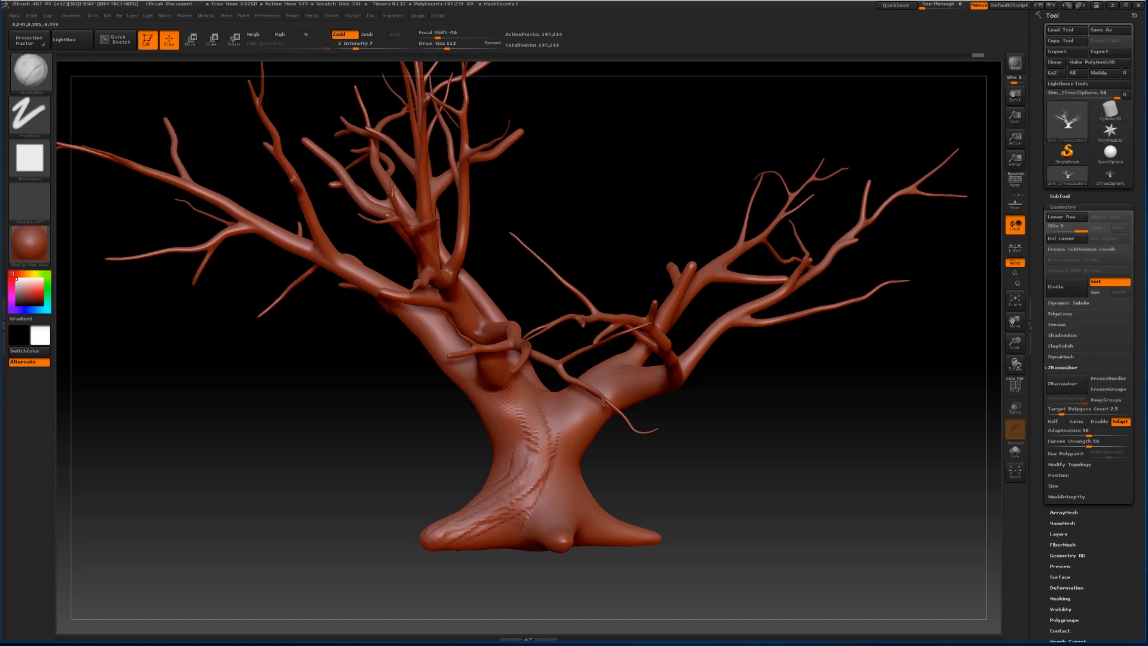
Sculpt lengthwise bark ridges down the centre and right side of the trunk's front toward the right root.
{"action": "left_click_drag", "start_coordinate": [546, 467], "coordinate": [552, 520]}
{"action": "left_click_drag", "start_coordinate": [582, 412], "coordinate": [554, 478]}
{"action": "mouse_move", "coordinate": [574, 415]}
{"action": "left_mouse_down"}
{"action": "mouse_move", "coordinate": [537, 462]}
{"action": "mouse_move", "coordinate": [541, 513]}
{"action": "left_mouse_up"}
{"action": "left_click_drag", "start_coordinate": [673, 487], "coordinate": [595, 483]}
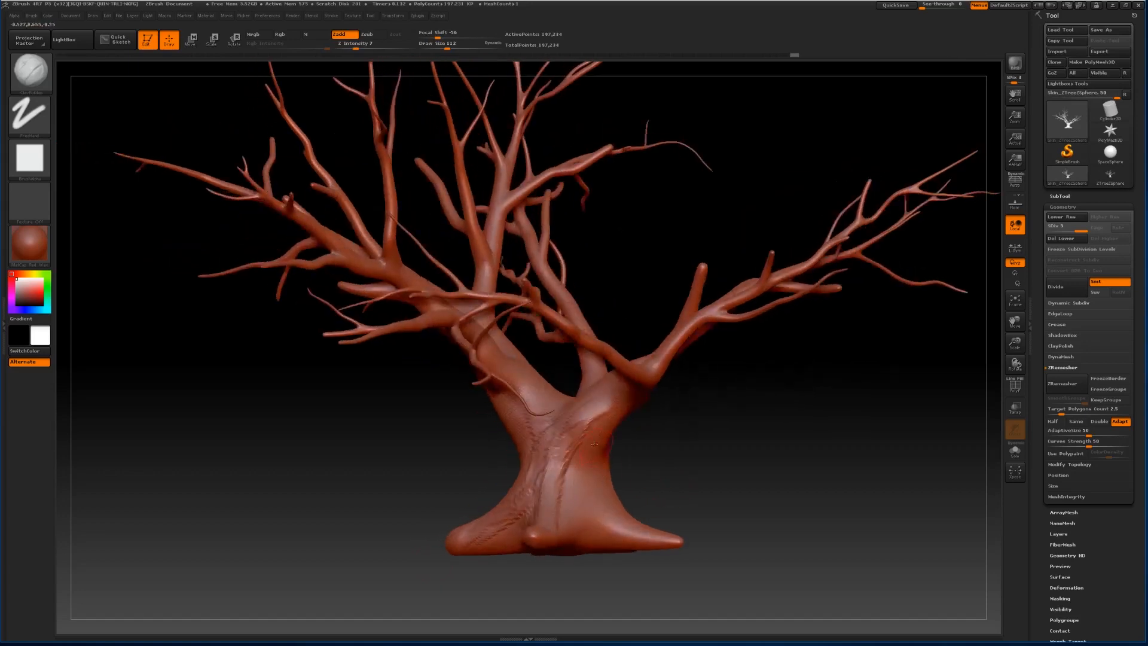
{"action": "left_click_drag", "start_coordinate": [595, 444], "coordinate": [626, 528]}
{"action": "left_click_drag", "start_coordinate": [591, 437], "coordinate": [648, 526]}
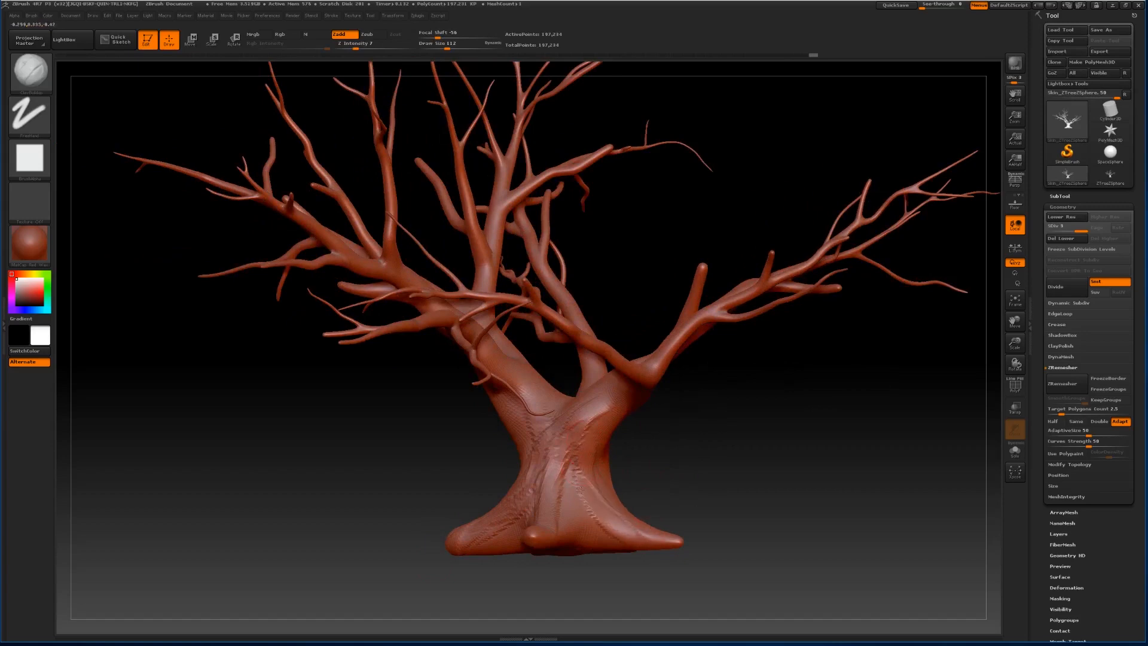
{"action": "left_click_drag", "start_coordinate": [580, 489], "coordinate": [618, 528]}
{"action": "left_click_drag", "start_coordinate": [576, 469], "coordinate": [571, 515]}
Add bark strokes to the upper left part of the trunk, just below the fork.
{"action": "left_click_drag", "start_coordinate": [729, 389], "coordinate": [754, 395]}
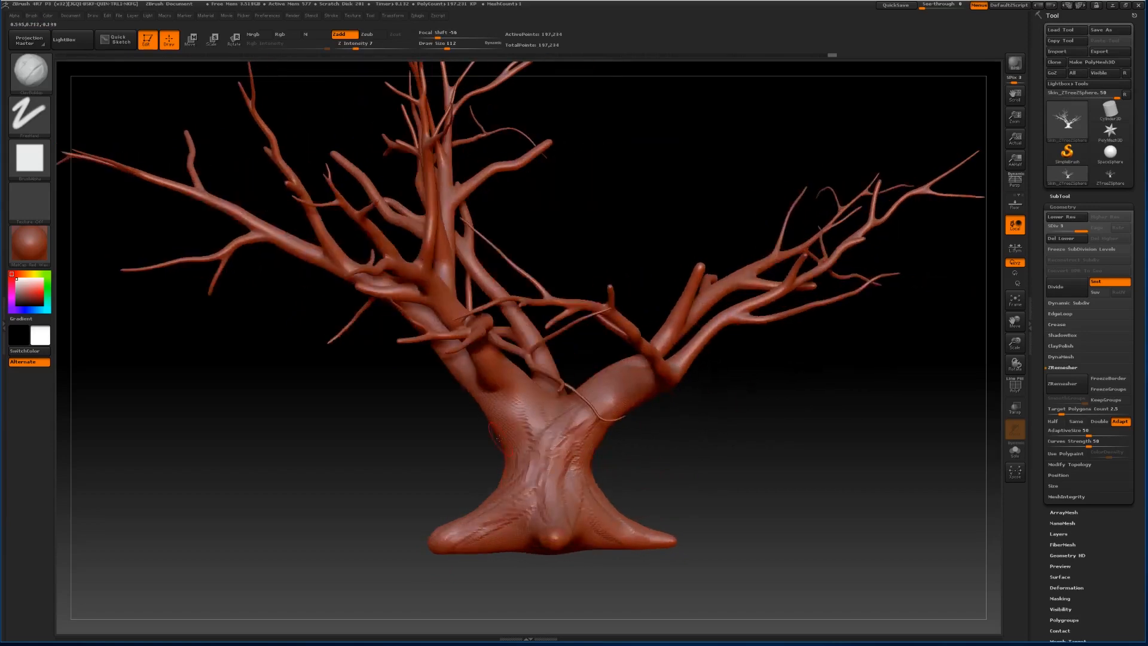
{"action": "mouse_move", "coordinate": [520, 415]}
{"action": "left_mouse_down"}
{"action": "mouse_move", "coordinate": [530, 487]}
{"action": "mouse_move", "coordinate": [519, 468]}
{"action": "left_mouse_up"}
{"action": "mouse_move", "coordinate": [506, 392]}
{"action": "left_mouse_down"}
{"action": "mouse_move", "coordinate": [533, 477]}
{"action": "mouse_move", "coordinate": [542, 427]}
{"action": "left_mouse_up"}
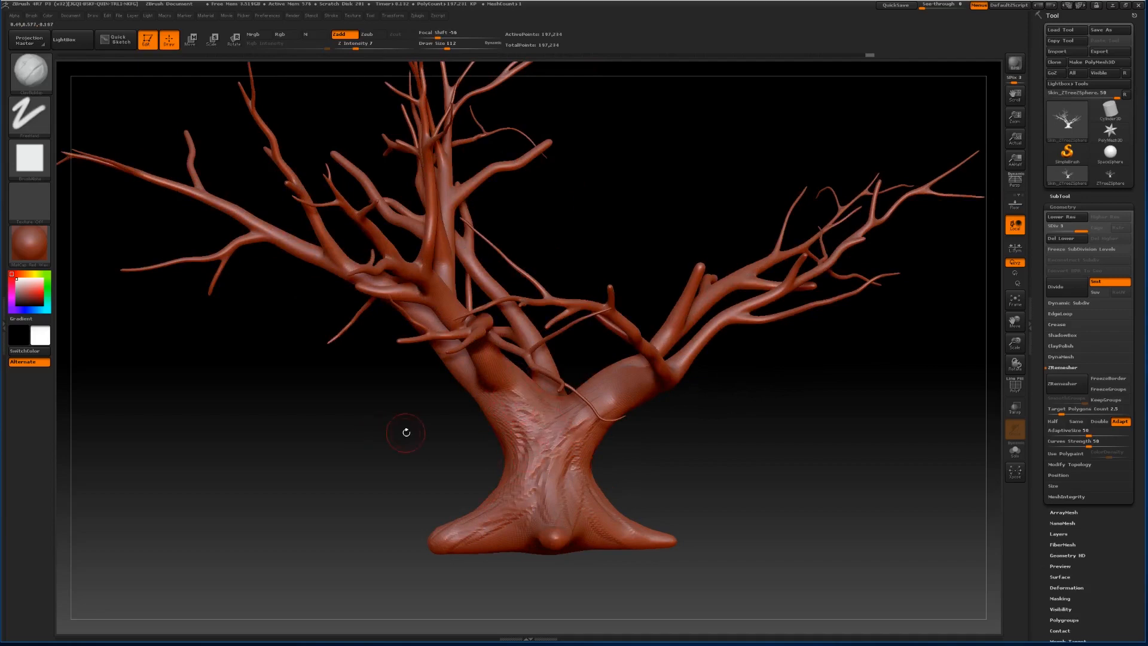
Rotate around to the trunk's adjacent sides and sculpt vertical bark strokes from the branch bases toward the roots.
{"action": "mouse_move", "coordinate": [406, 431]}
{"action": "left_mouse_down"}
{"action": "mouse_move", "coordinate": [477, 443]}
{"action": "mouse_move", "coordinate": [470, 499]}
{"action": "left_mouse_up"}
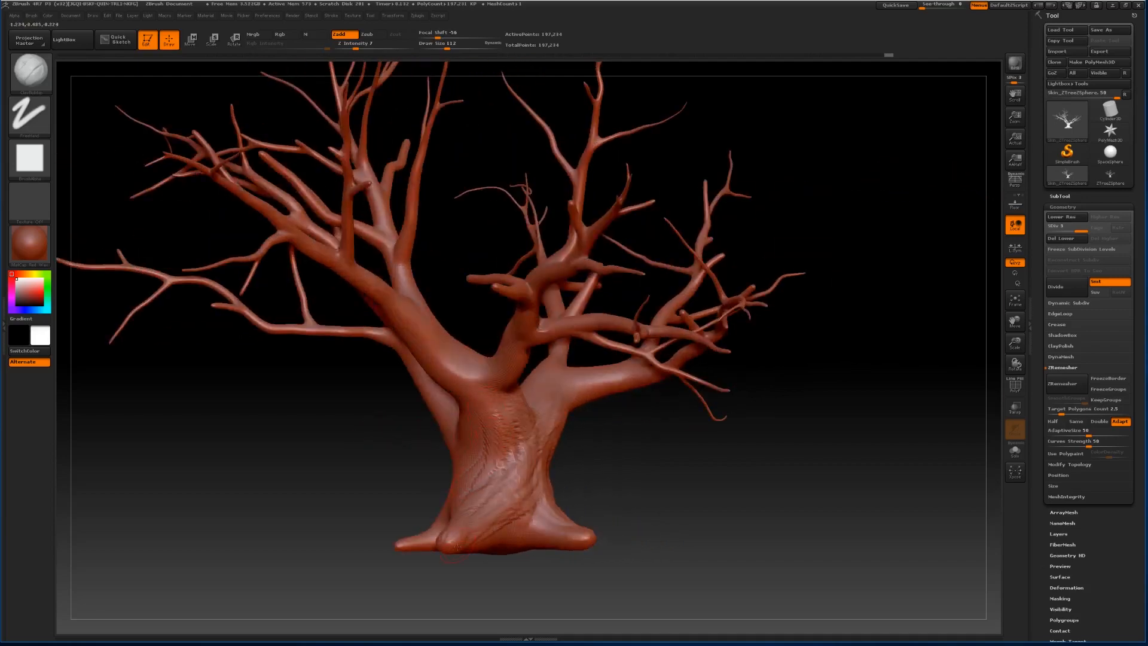
{"action": "left_click_drag", "start_coordinate": [491, 433], "coordinate": [473, 493]}
{"action": "mouse_move", "coordinate": [268, 457]}
{"action": "left_mouse_down"}
{"action": "mouse_move", "coordinate": [370, 468]}
{"action": "mouse_move", "coordinate": [299, 472]}
{"action": "left_mouse_up"}
{"action": "mouse_move", "coordinate": [469, 398]}
{"action": "left_mouse_down"}
{"action": "mouse_move", "coordinate": [448, 472]}
{"action": "mouse_move", "coordinate": [475, 521]}
{"action": "mouse_move", "coordinate": [508, 526]}
{"action": "mouse_move", "coordinate": [449, 425]}
{"action": "mouse_move", "coordinate": [475, 396]}
{"action": "mouse_move", "coordinate": [440, 451]}
{"action": "mouse_move", "coordinate": [439, 412]}
{"action": "mouse_move", "coordinate": [430, 442]}
{"action": "mouse_move", "coordinate": [459, 508]}
{"action": "mouse_move", "coordinate": [438, 447]}
{"action": "mouse_move", "coordinate": [417, 498]}
{"action": "mouse_move", "coordinate": [423, 516]}
{"action": "left_mouse_up"}
{"action": "left_click_drag", "start_coordinate": [553, 421], "coordinate": [547, 483]}
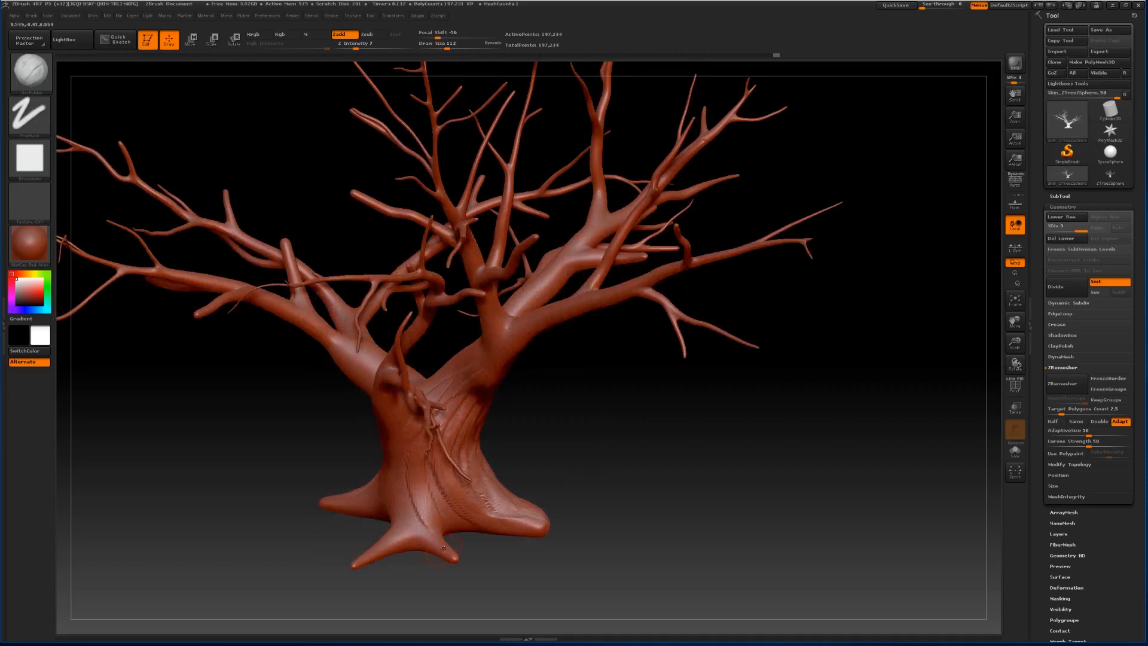
Build up bark ridges along the small roots and the lower trunk on the tree's other side.
{"action": "left_click_drag", "start_coordinate": [436, 533], "coordinate": [429, 471]}
{"action": "mouse_move", "coordinate": [427, 528]}
{"action": "left_mouse_down"}
{"action": "mouse_move", "coordinate": [414, 472]}
{"action": "mouse_move", "coordinate": [428, 539]}
{"action": "mouse_move", "coordinate": [443, 552]}
{"action": "left_mouse_up"}
{"action": "mouse_move", "coordinate": [441, 505]}
{"action": "left_mouse_down"}
{"action": "mouse_move", "coordinate": [443, 537]}
{"action": "mouse_move", "coordinate": [440, 516]}
{"action": "mouse_move", "coordinate": [363, 554]}
{"action": "left_mouse_up"}
{"action": "left_click_drag", "start_coordinate": [334, 557], "coordinate": [407, 550]}
{"action": "mouse_move", "coordinate": [391, 462]}
{"action": "left_mouse_down"}
{"action": "mouse_move", "coordinate": [385, 532]}
{"action": "mouse_move", "coordinate": [404, 546]}
{"action": "left_mouse_up"}
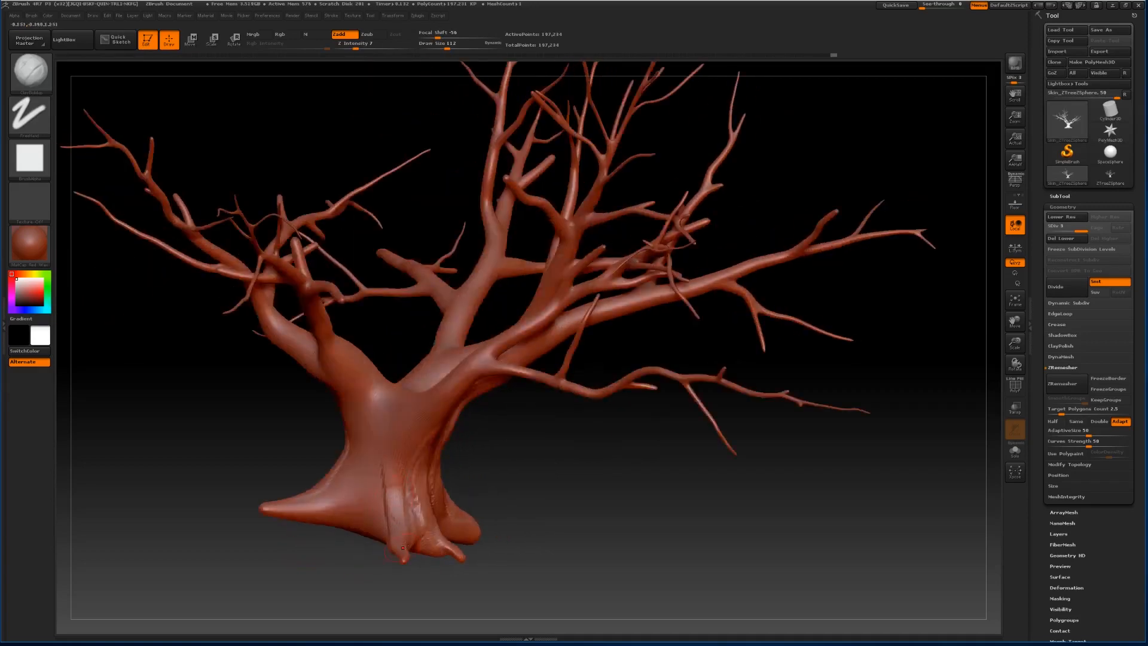
Sculpt more vertical bark strokes down the trunk side above the two small roots.
{"action": "left_click_drag", "start_coordinate": [405, 469], "coordinate": [403, 535]}
{"action": "left_click_drag", "start_coordinate": [444, 402], "coordinate": [400, 520]}
{"action": "left_click_drag", "start_coordinate": [381, 460], "coordinate": [384, 527]}
{"action": "mouse_move", "coordinate": [497, 491]}
{"action": "left_mouse_down"}
{"action": "mouse_move", "coordinate": [553, 486]}
{"action": "mouse_move", "coordinate": [546, 500]}
{"action": "left_mouse_up"}
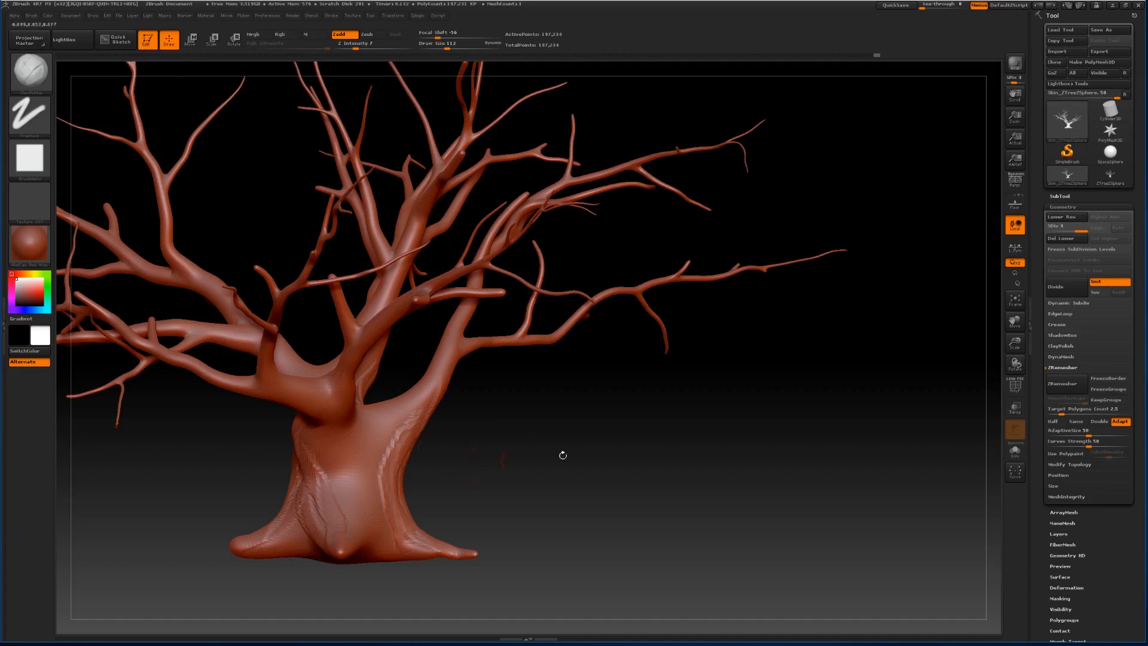
Sculpt vertical bark ridges over the upper and central trunk front, from below the fork down toward the middle root.
{"action": "left_click_drag", "start_coordinate": [1015, 321], "coordinate": [907, 358]}
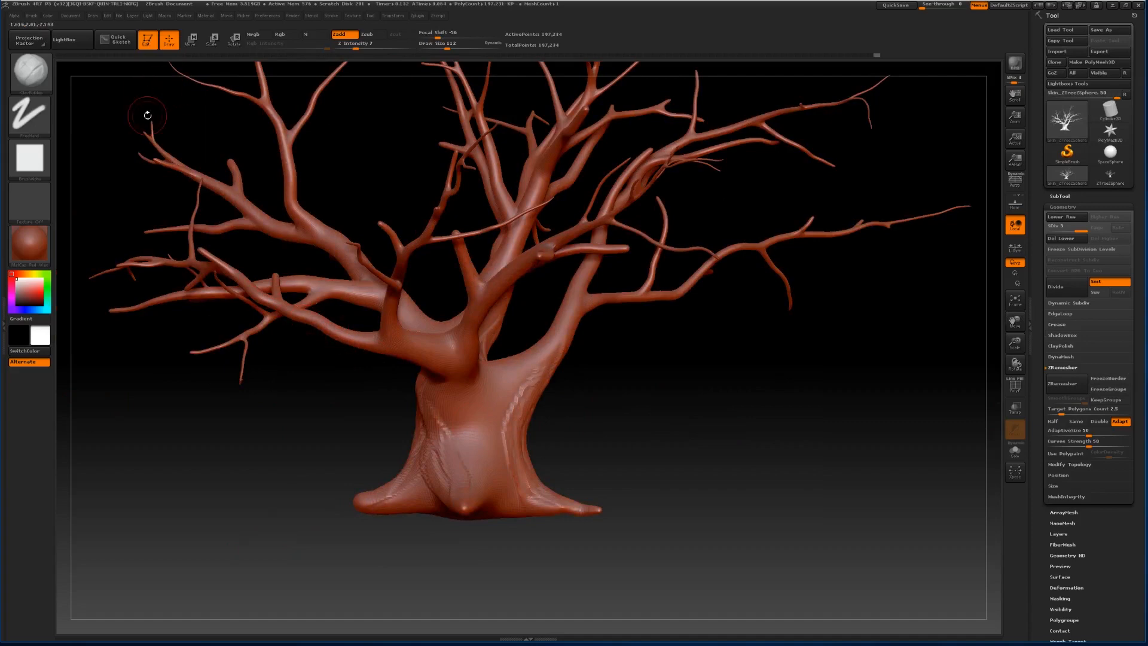
{"action": "left_click", "coordinate": [32, 15]}
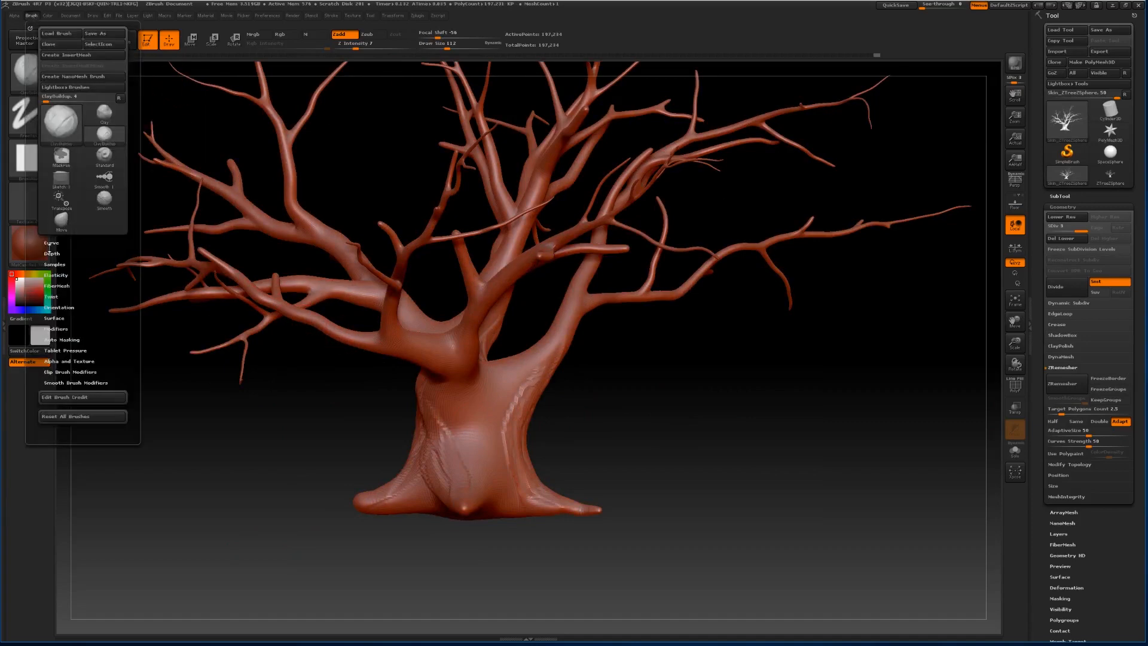
{"action": "left_click", "coordinate": [57, 339]}
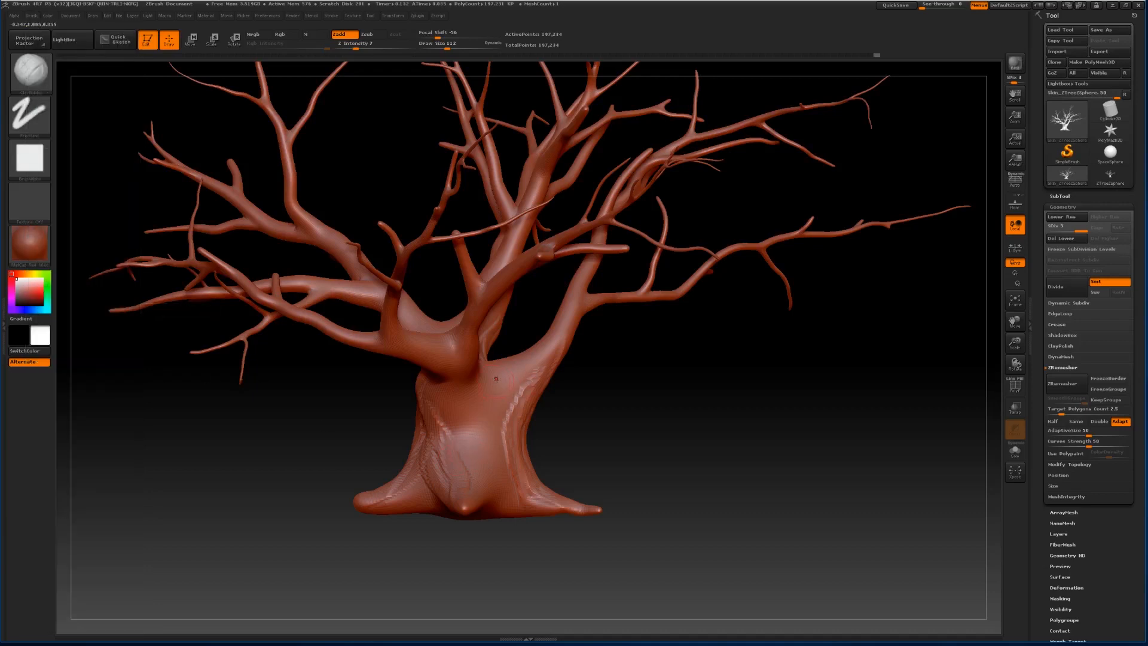
{"action": "left_click_drag", "start_coordinate": [538, 363], "coordinate": [504, 464]}
{"action": "left_click_drag", "start_coordinate": [530, 384], "coordinate": [522, 491]}
{"action": "left_click_drag", "start_coordinate": [525, 361], "coordinate": [500, 400]}
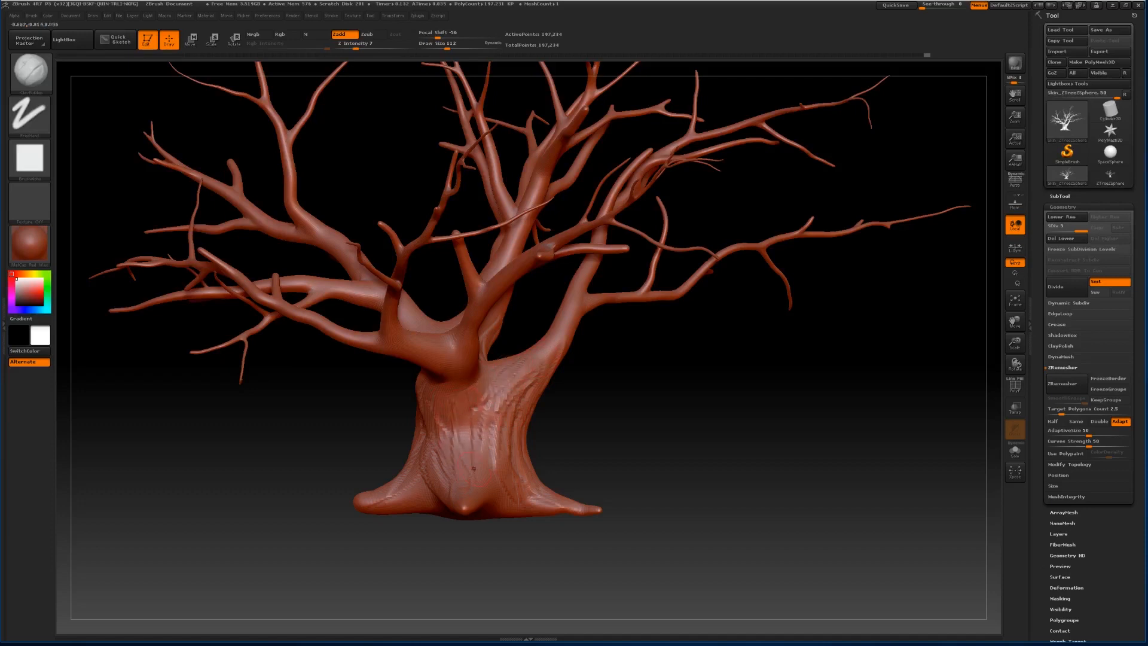
{"action": "left_click_drag", "start_coordinate": [473, 469], "coordinate": [478, 415]}
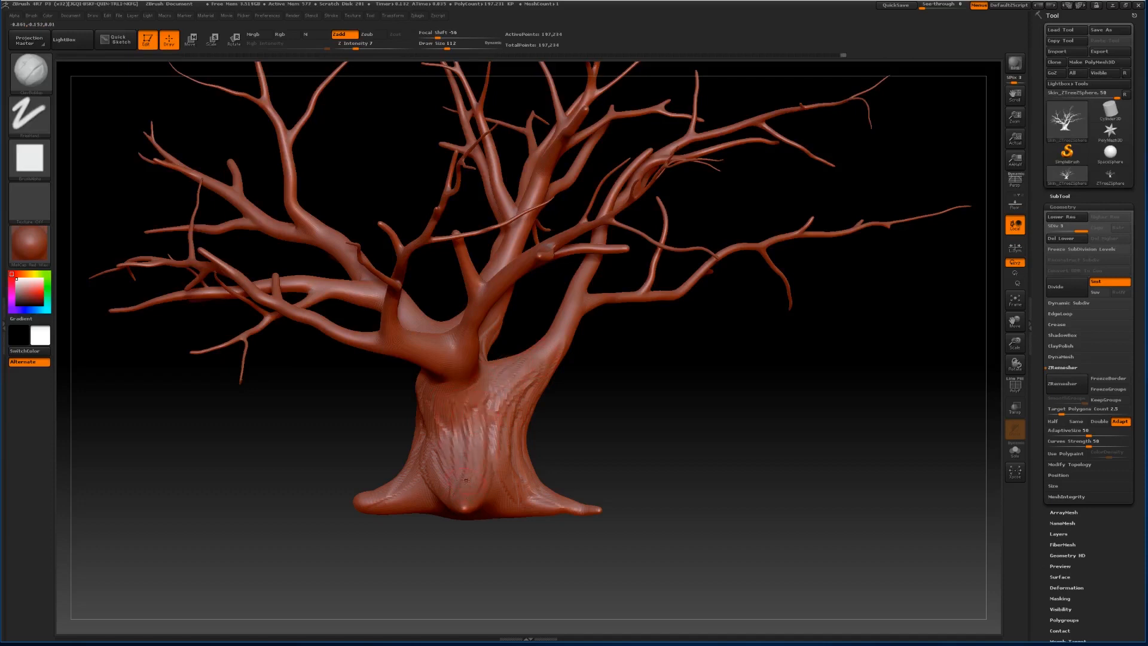
Carry the bark strokes up the trunk's adjacent side, through the fork and onto the bases of the thick limbs.
{"action": "left_click_drag", "start_coordinate": [574, 413], "coordinate": [651, 402]}
{"action": "left_click_drag", "start_coordinate": [448, 361], "coordinate": [405, 439]}
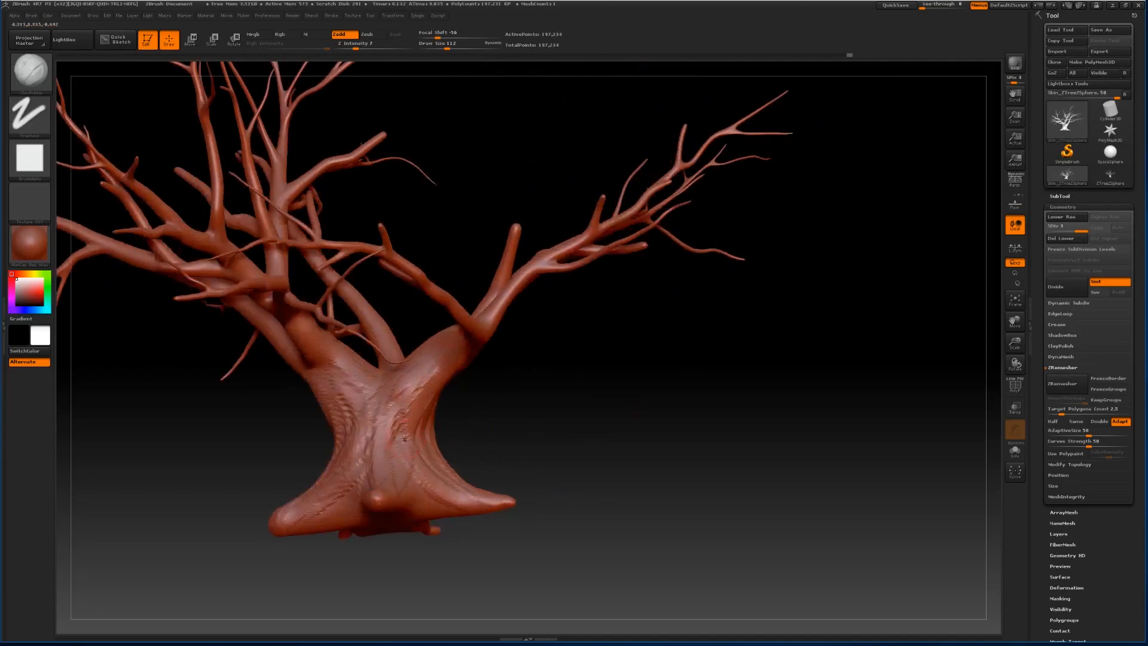
{"action": "left_click_drag", "start_coordinate": [473, 413], "coordinate": [426, 335]}
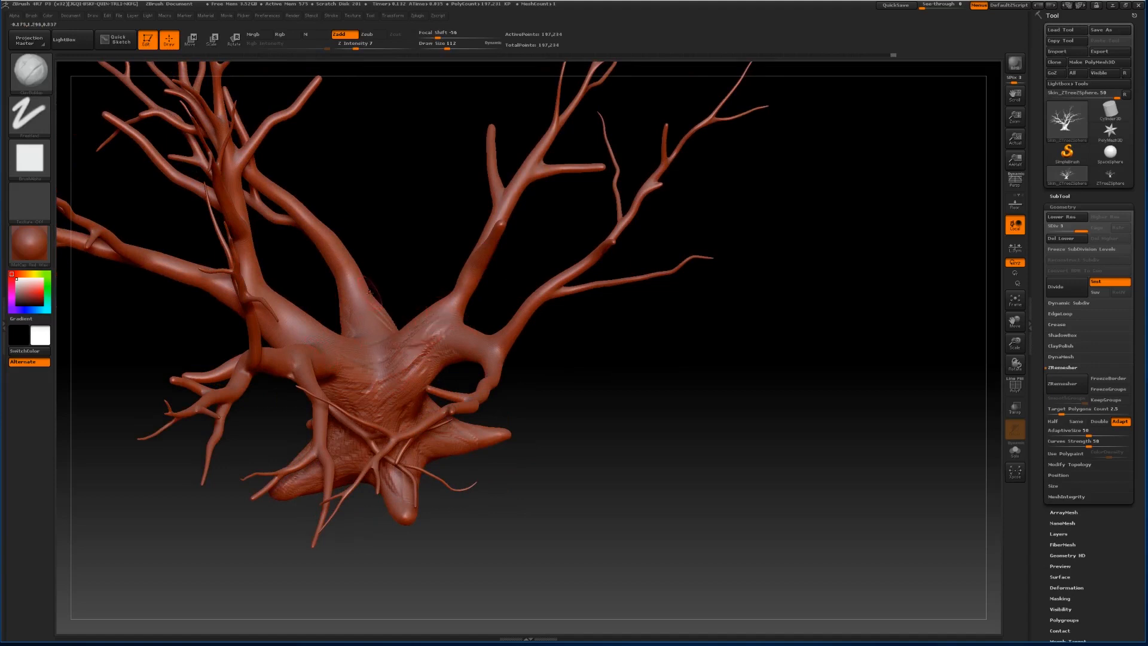
{"action": "left_click_drag", "start_coordinate": [347, 264], "coordinate": [361, 323]}
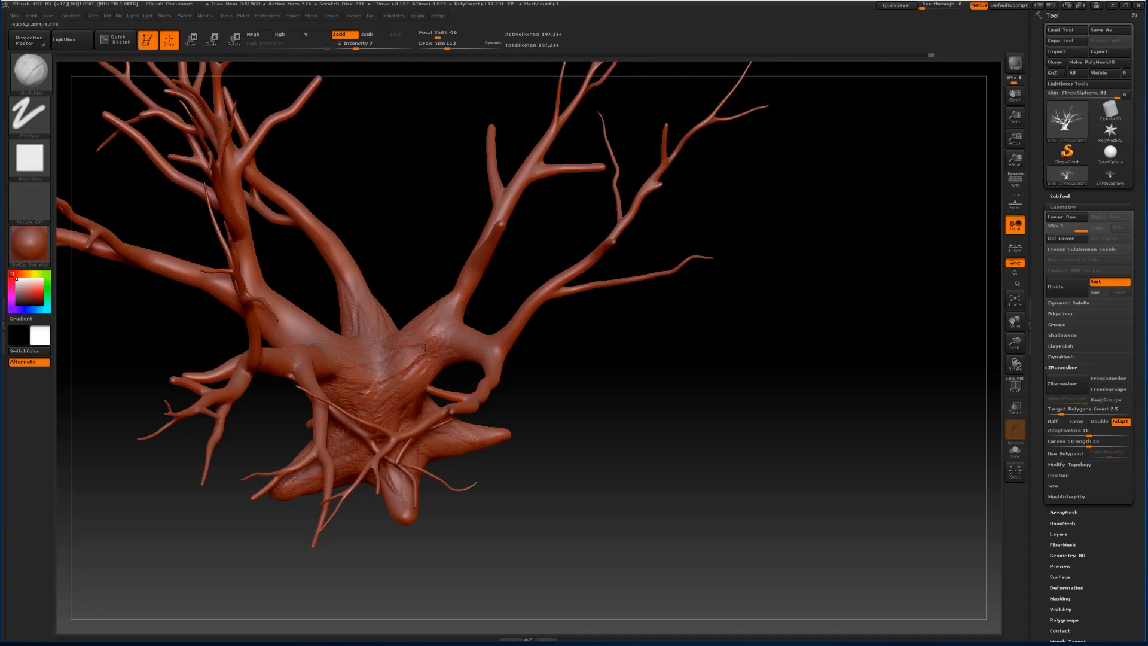
{"action": "left_click_drag", "start_coordinate": [520, 371], "coordinate": [274, 390]}
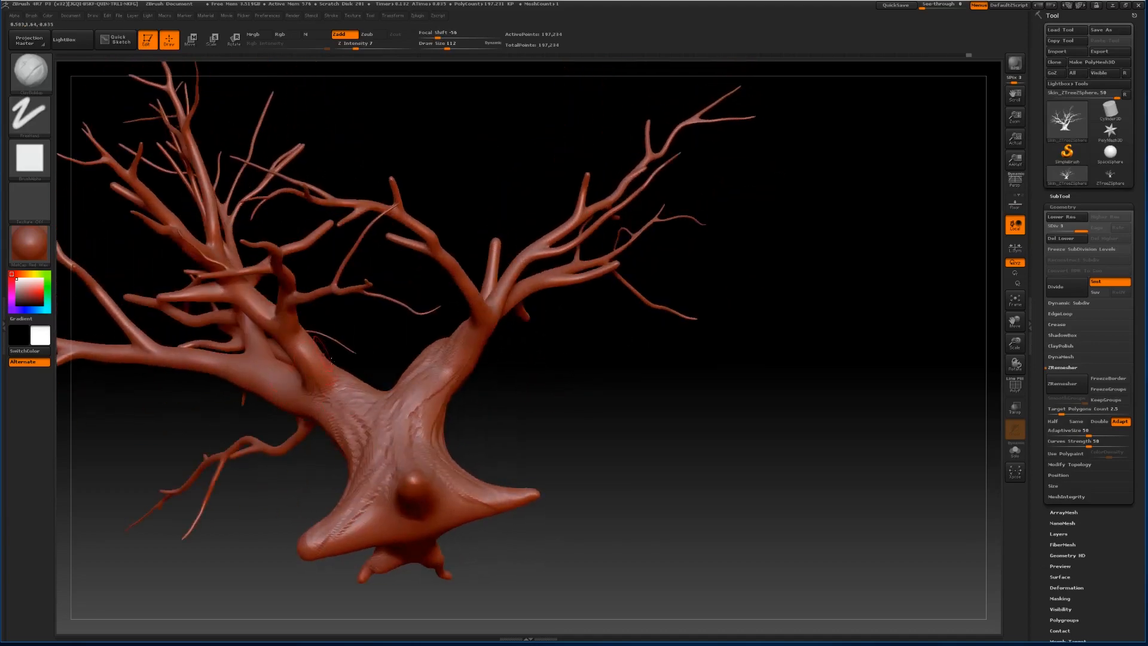
{"action": "left_click_drag", "start_coordinate": [332, 362], "coordinate": [355, 390]}
Sculpt lengthwise bark strokes on the lower part of the upright limbs and where they join the trunk.
{"action": "left_click_drag", "start_coordinate": [530, 422], "coordinate": [366, 421]}
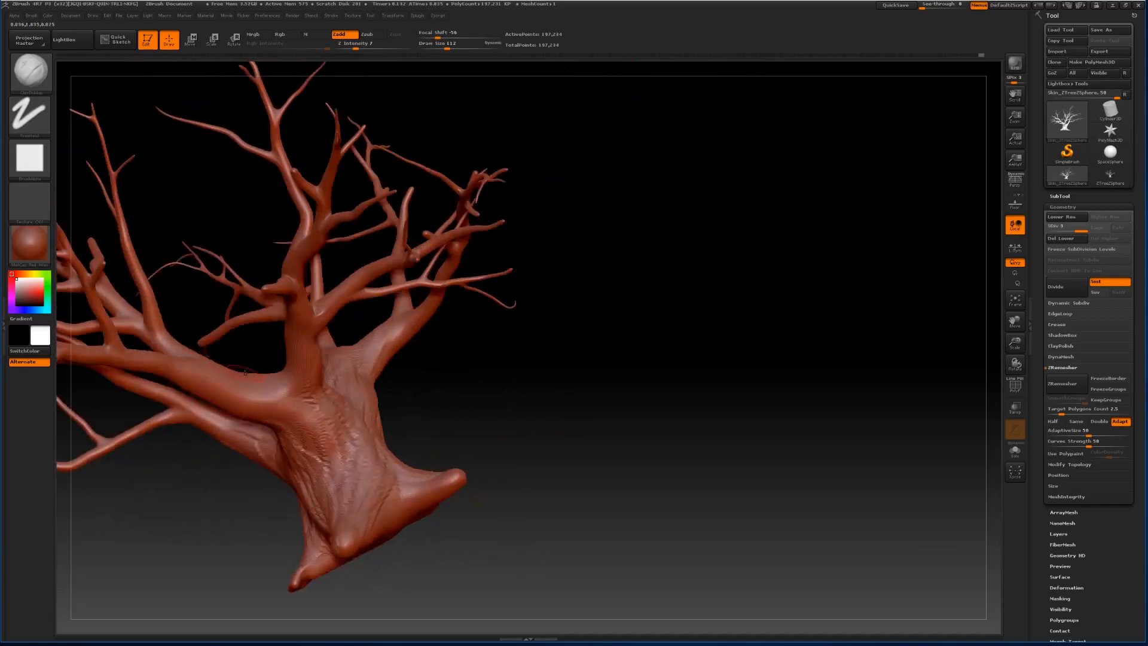
{"action": "mouse_move", "coordinate": [245, 373]}
{"action": "left_mouse_down"}
{"action": "mouse_move", "coordinate": [307, 386]}
{"action": "mouse_move", "coordinate": [307, 413]}
{"action": "mouse_move", "coordinate": [273, 425]}
{"action": "mouse_move", "coordinate": [306, 449]}
{"action": "mouse_move", "coordinate": [317, 443]}
{"action": "left_mouse_up"}
{"action": "left_click_drag", "start_coordinate": [422, 405], "coordinate": [459, 376]}
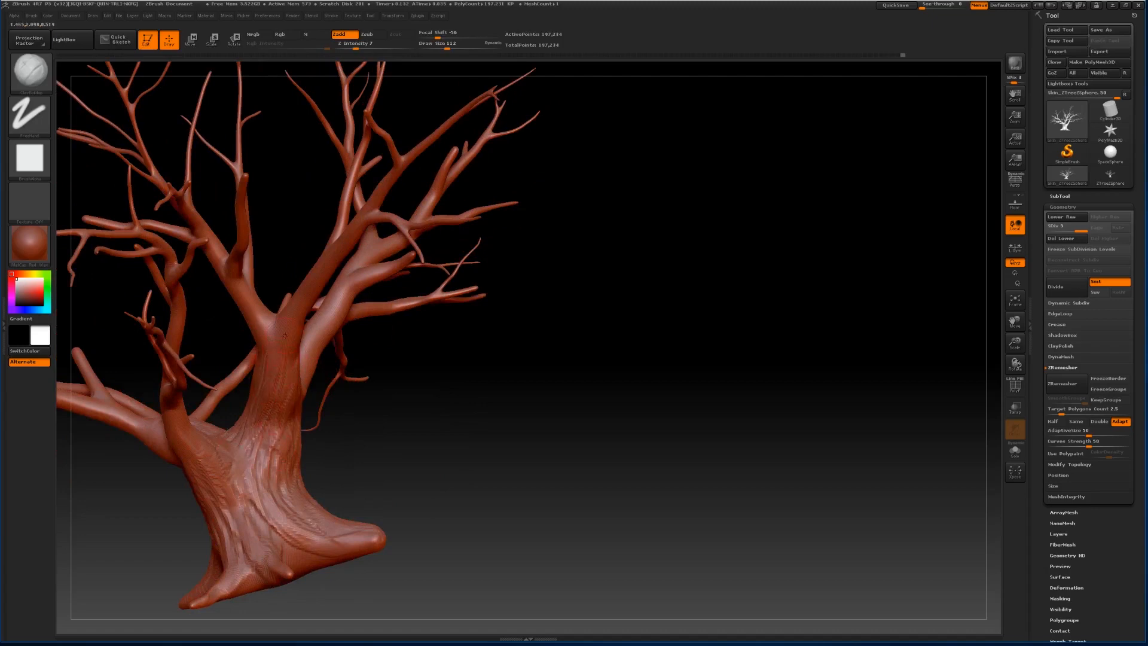
{"action": "left_click_drag", "start_coordinate": [365, 416], "coordinate": [373, 401]}
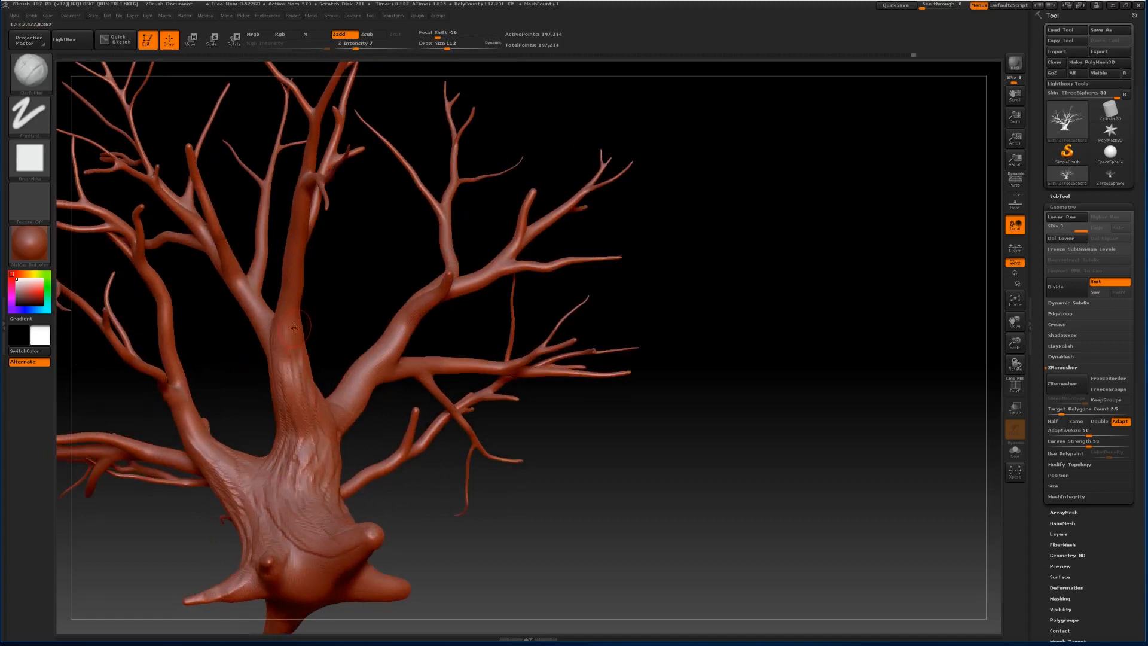
{"action": "left_click_drag", "start_coordinate": [346, 330], "coordinate": [332, 380]}
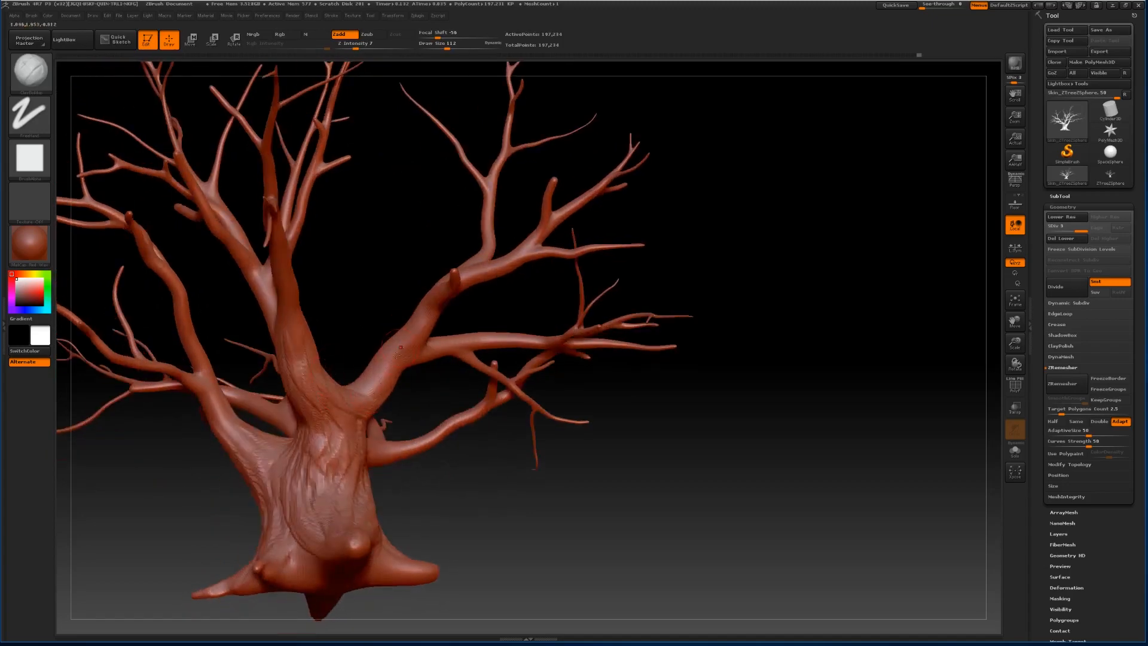
{"action": "left_click_drag", "start_coordinate": [373, 311], "coordinate": [386, 352]}
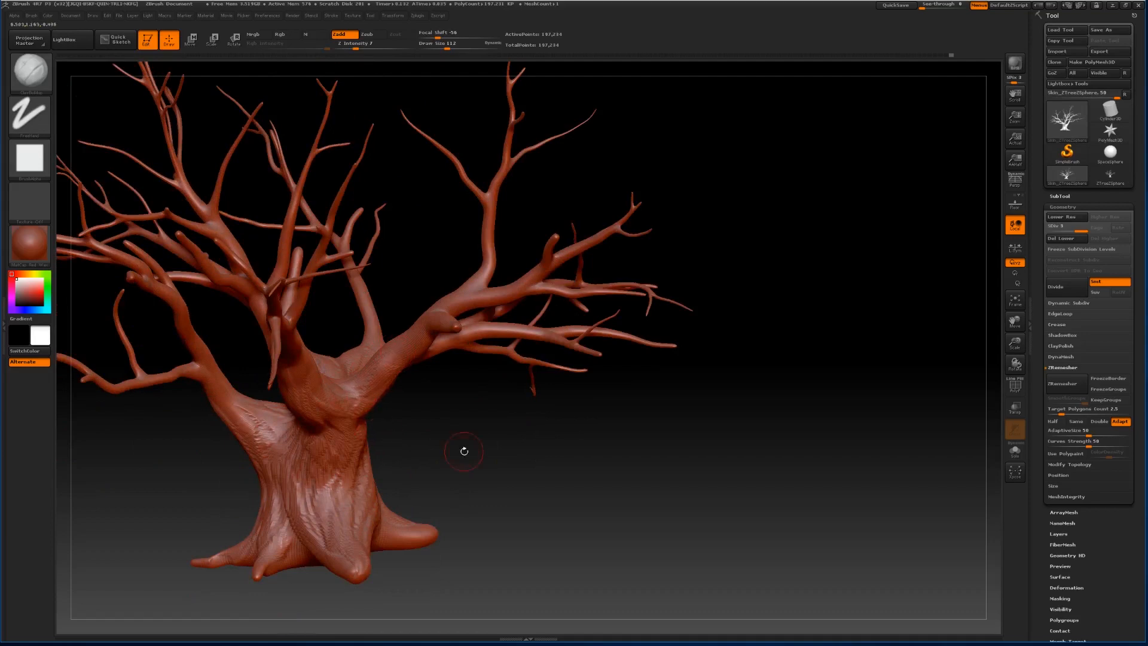
Work around the tree from above and below, extending bark ridges over the remaining limb bases and fork areas.
{"action": "left_click_drag", "start_coordinate": [464, 450], "coordinate": [404, 393]}
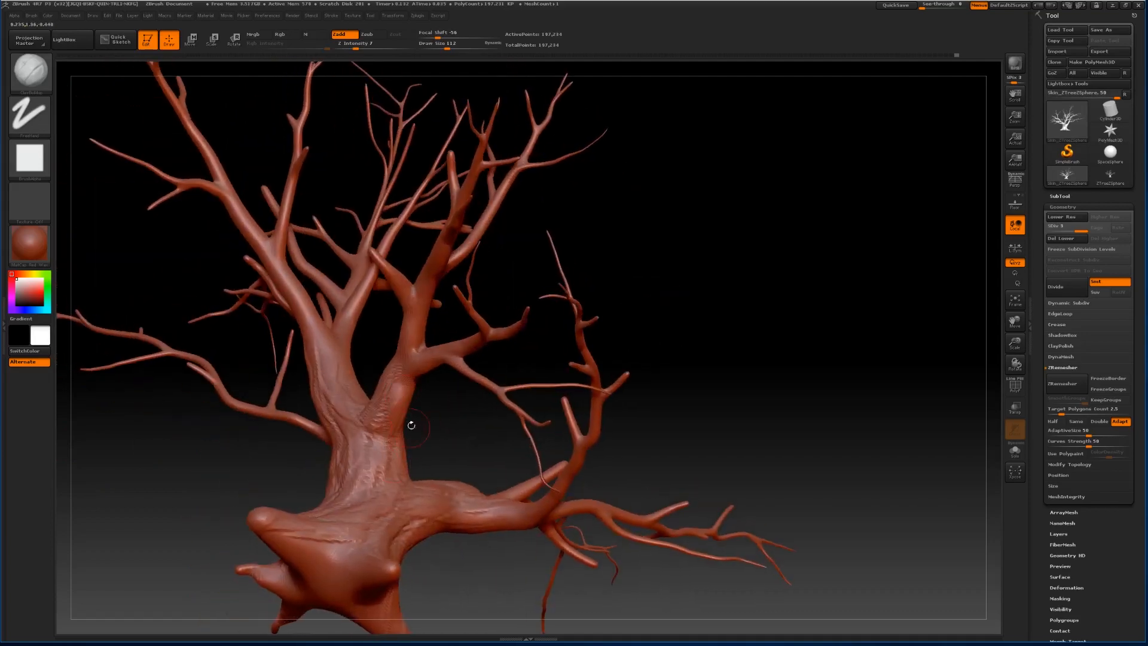
{"action": "left_click_drag", "start_coordinate": [419, 465], "coordinate": [493, 395]}
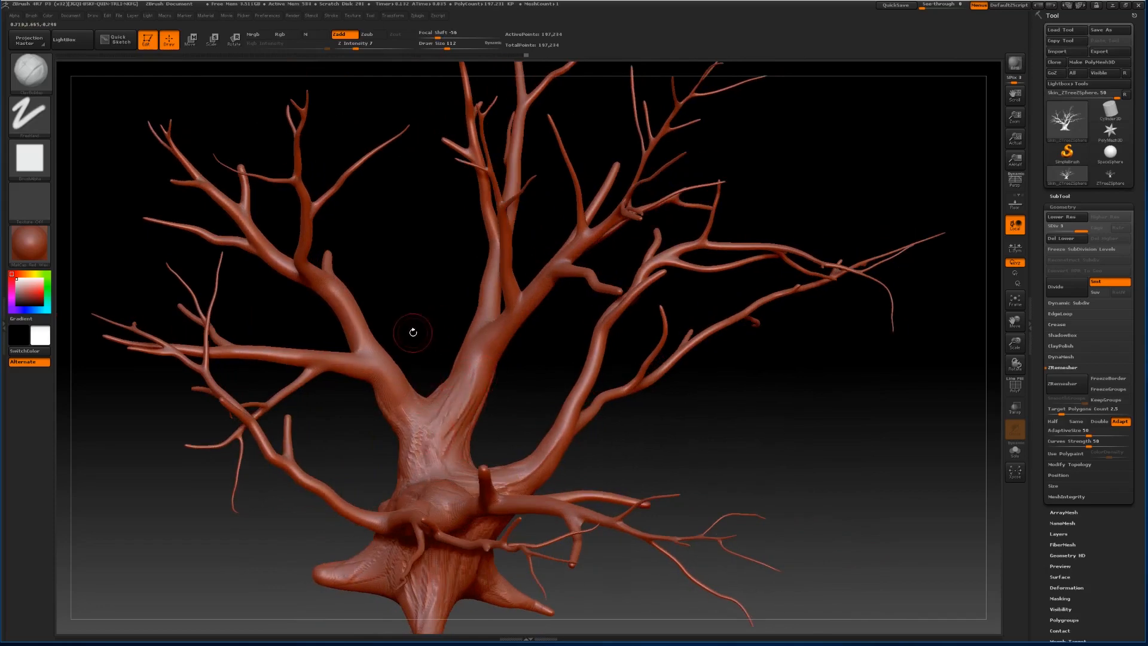
{"action": "left_click_drag", "start_coordinate": [413, 332], "coordinate": [399, 394]}
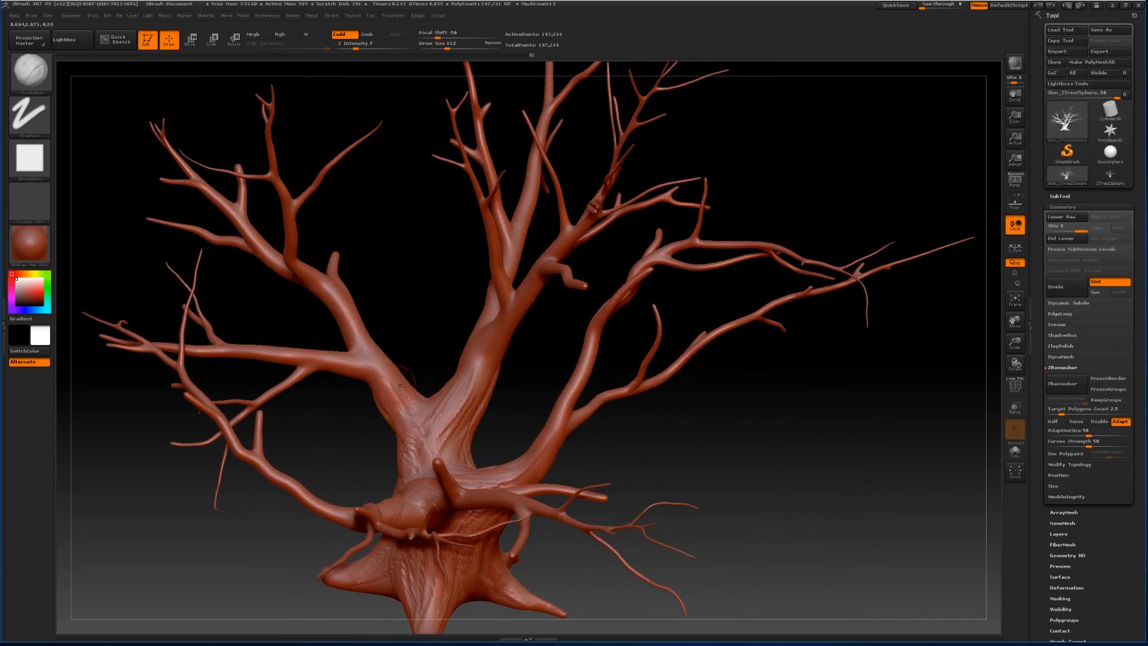
{"action": "left_click_drag", "start_coordinate": [487, 456], "coordinate": [504, 373]}
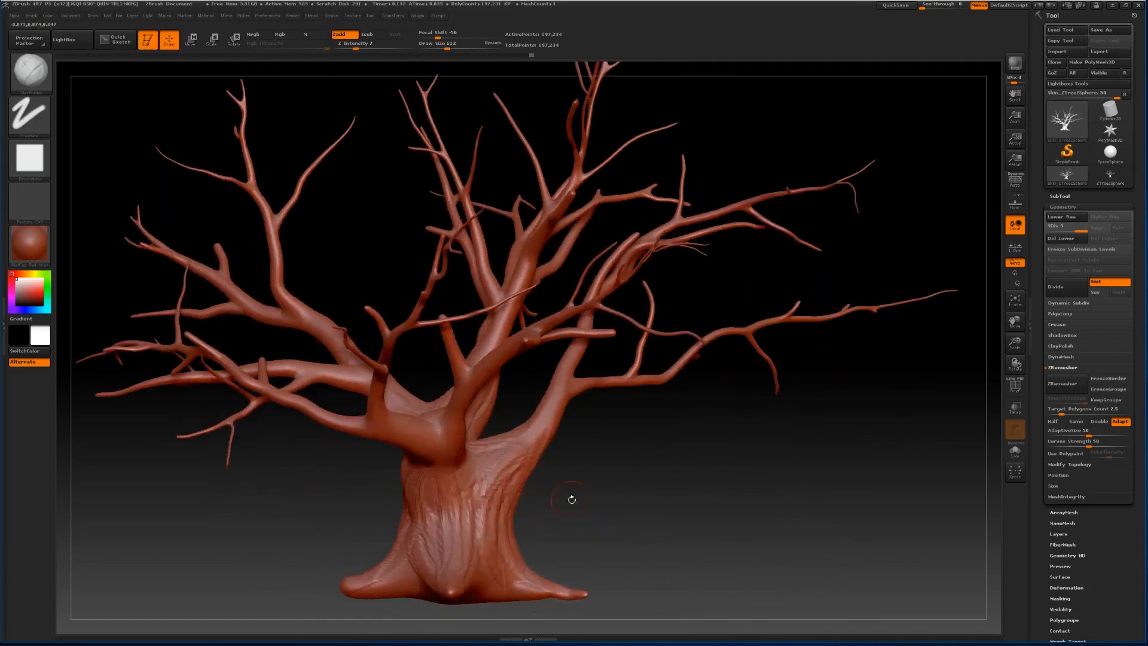
{"action": "left_click_drag", "start_coordinate": [571, 499], "coordinate": [460, 377]}
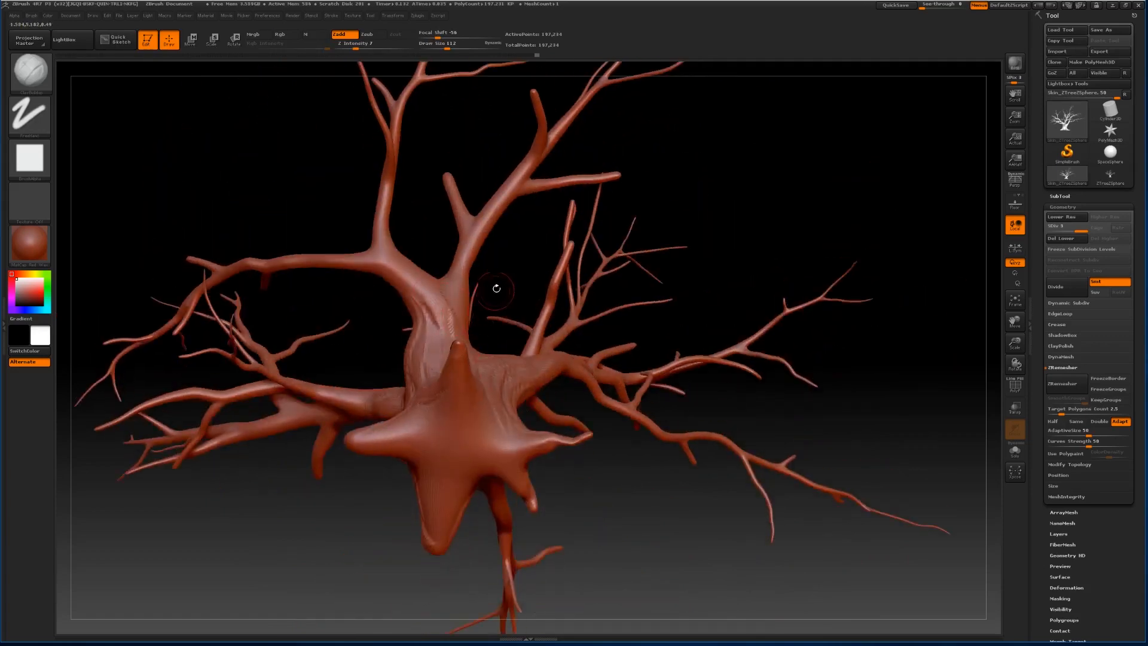
{"action": "left_click_drag", "start_coordinate": [496, 288], "coordinate": [461, 299]}
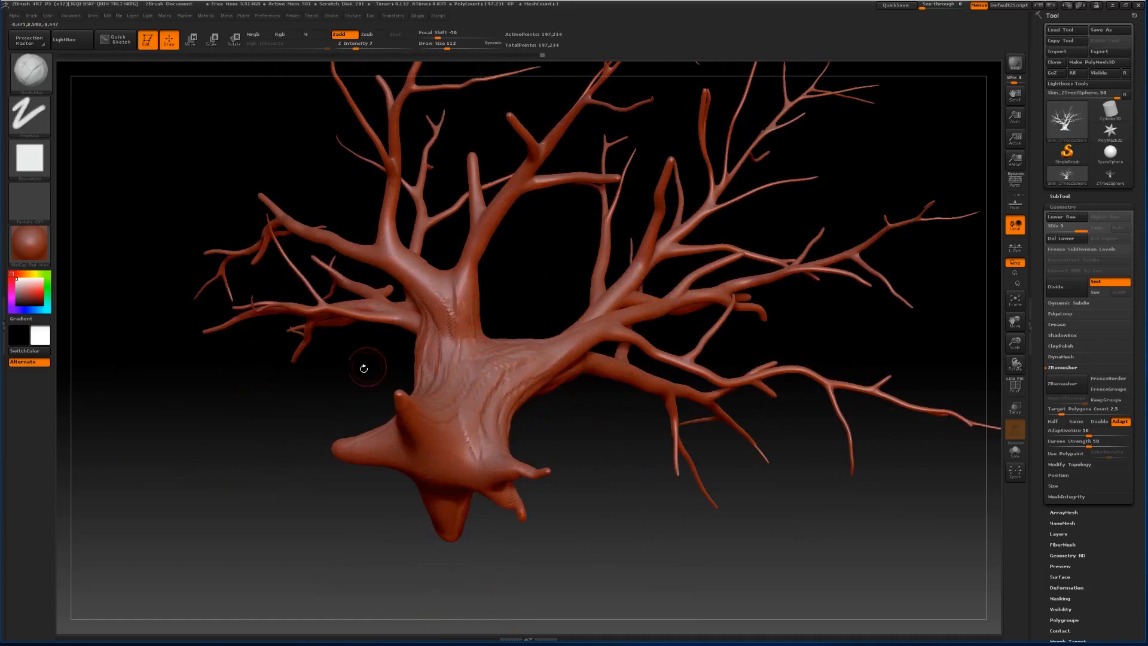
{"action": "left_click_drag", "start_coordinate": [364, 369], "coordinate": [410, 362]}
{"action": "mouse_move", "coordinate": [462, 389]}
{"action": "left_mouse_down"}
{"action": "mouse_move", "coordinate": [276, 452]}
{"action": "mouse_move", "coordinate": [443, 394]}
{"action": "left_mouse_up"}
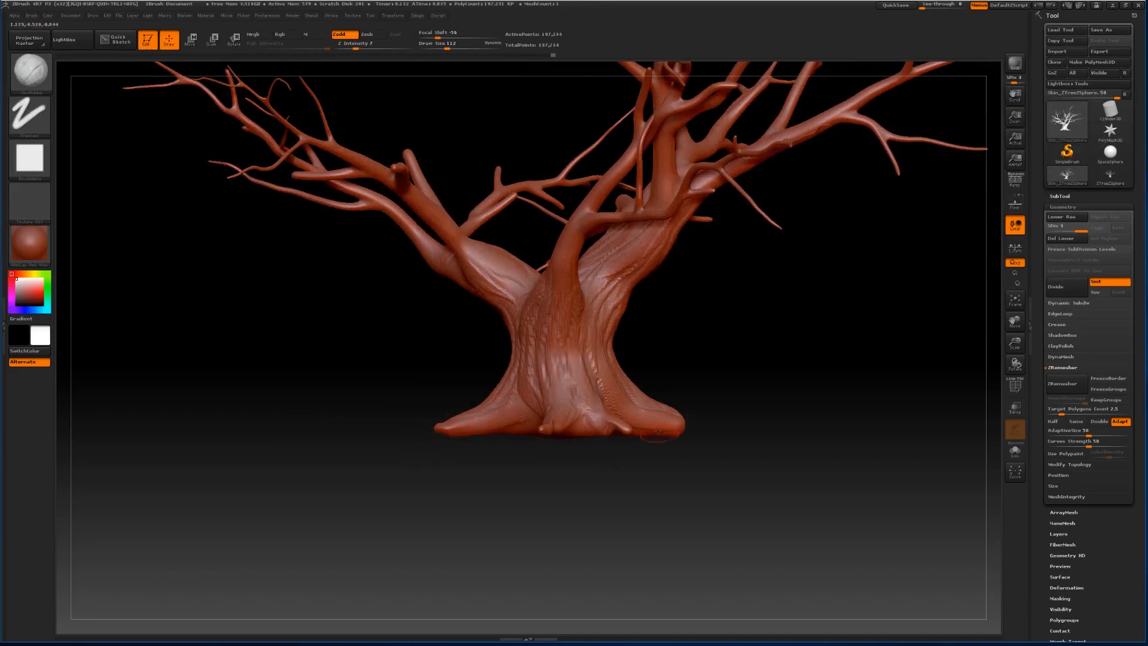
Build up two rounded knots side by side on the upper trunk, just below the limb fork.
{"action": "left_click_drag", "start_coordinate": [1014, 323], "coordinate": [962, 381]}
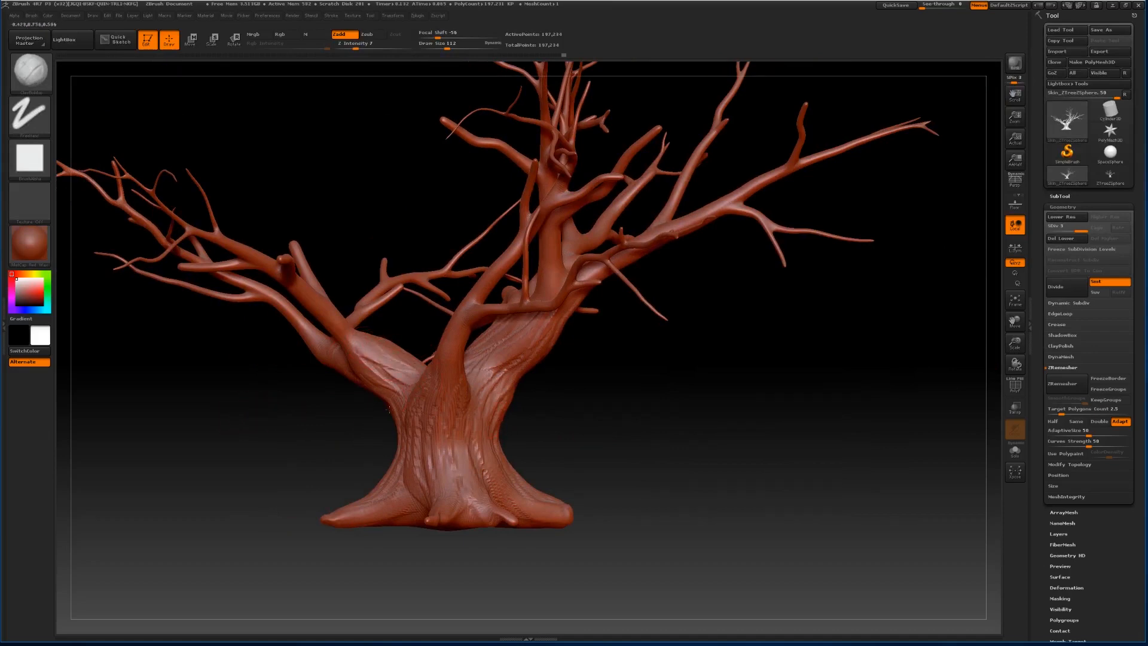
{"action": "left_click", "coordinate": [32, 80]}
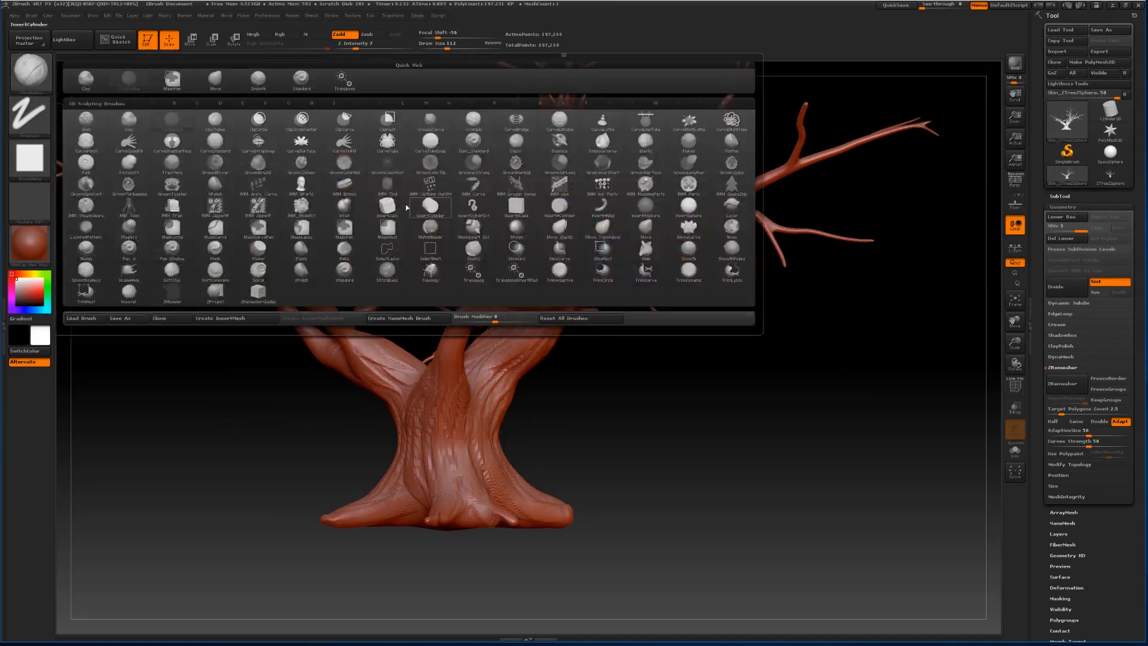
{"action": "left_click_drag", "start_coordinate": [303, 428], "coordinate": [313, 435]}
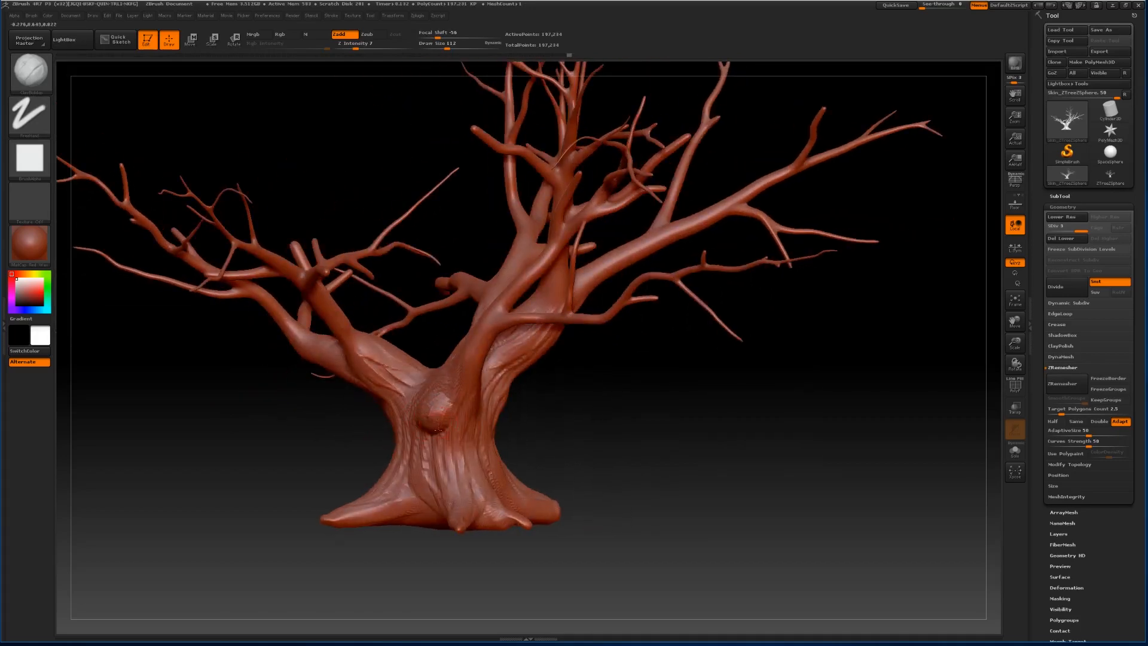
{"action": "left_click_drag", "start_coordinate": [557, 410], "coordinate": [404, 423]}
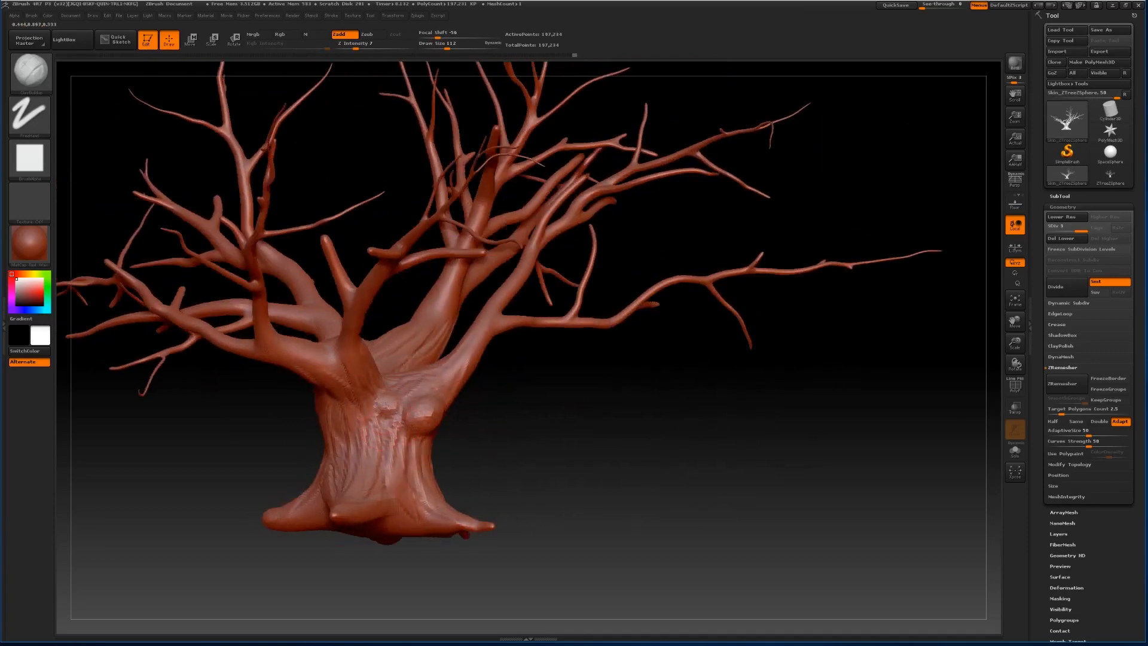
{"action": "mouse_move", "coordinate": [718, 426]}
{"action": "left_mouse_down"}
{"action": "mouse_move", "coordinate": [751, 391]}
{"action": "mouse_move", "coordinate": [726, 429]}
{"action": "left_mouse_up"}
Reduce the brush draw size to 46 and carve a hollow into the larger knot on the upper trunk.
{"action": "left_click_drag", "start_coordinate": [1014, 342], "coordinate": [1028, 366]}
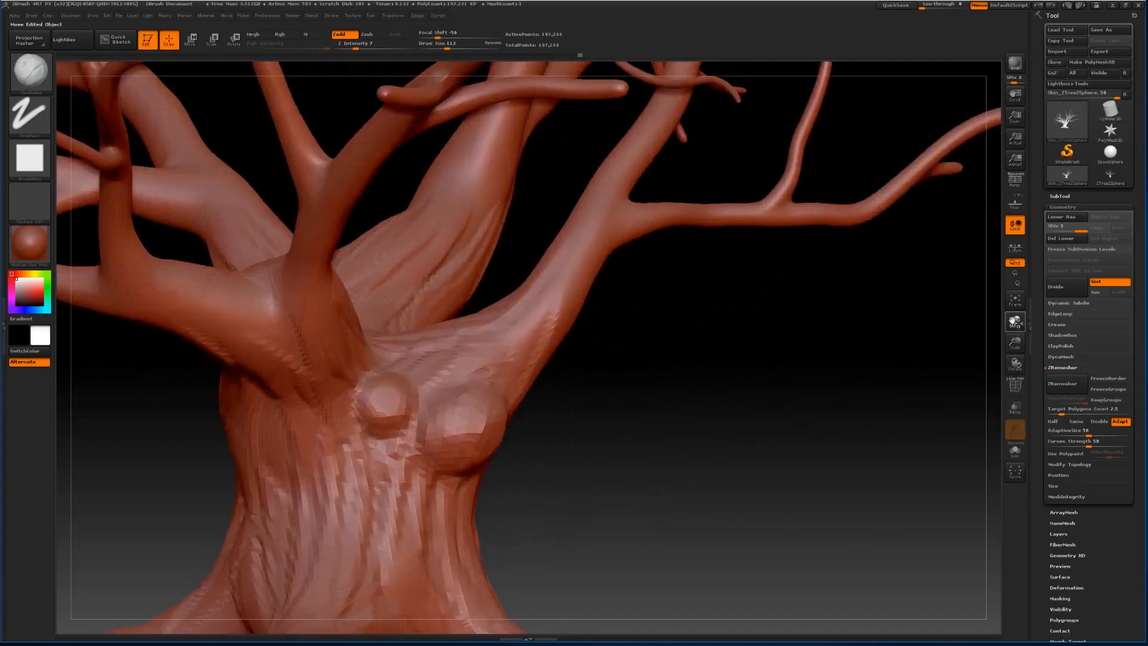
{"action": "left_click_drag", "start_coordinate": [1014, 323], "coordinate": [1098, 278]}
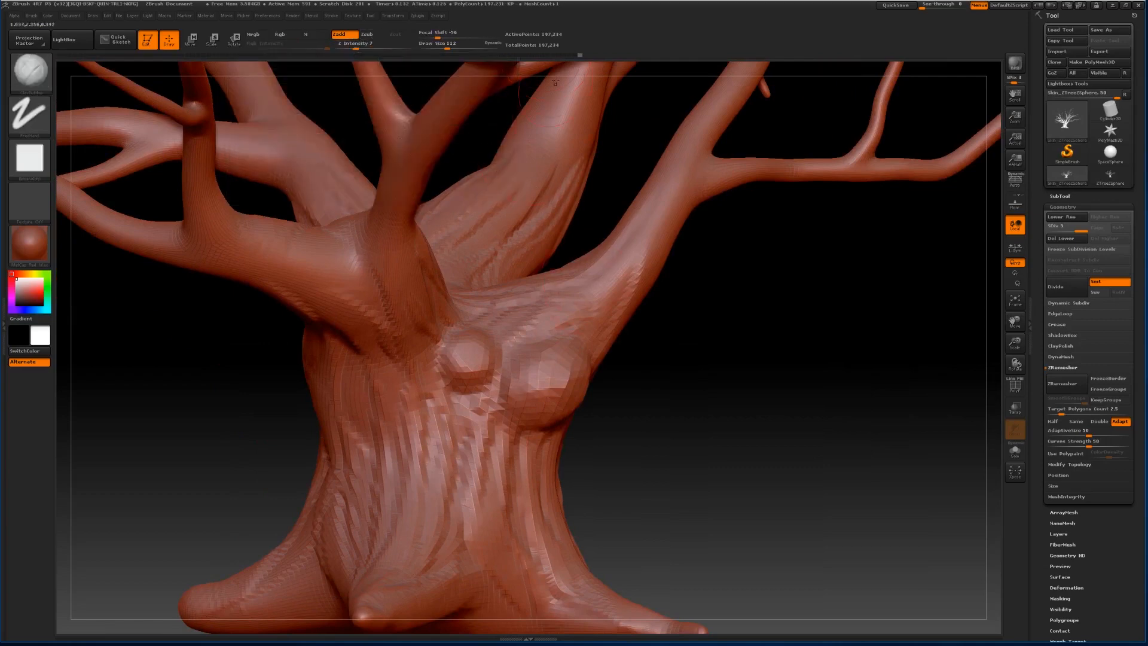
{"action": "left_click", "coordinate": [454, 49]}
{"action": "left_click_drag", "start_coordinate": [455, 50], "coordinate": [443, 50]}
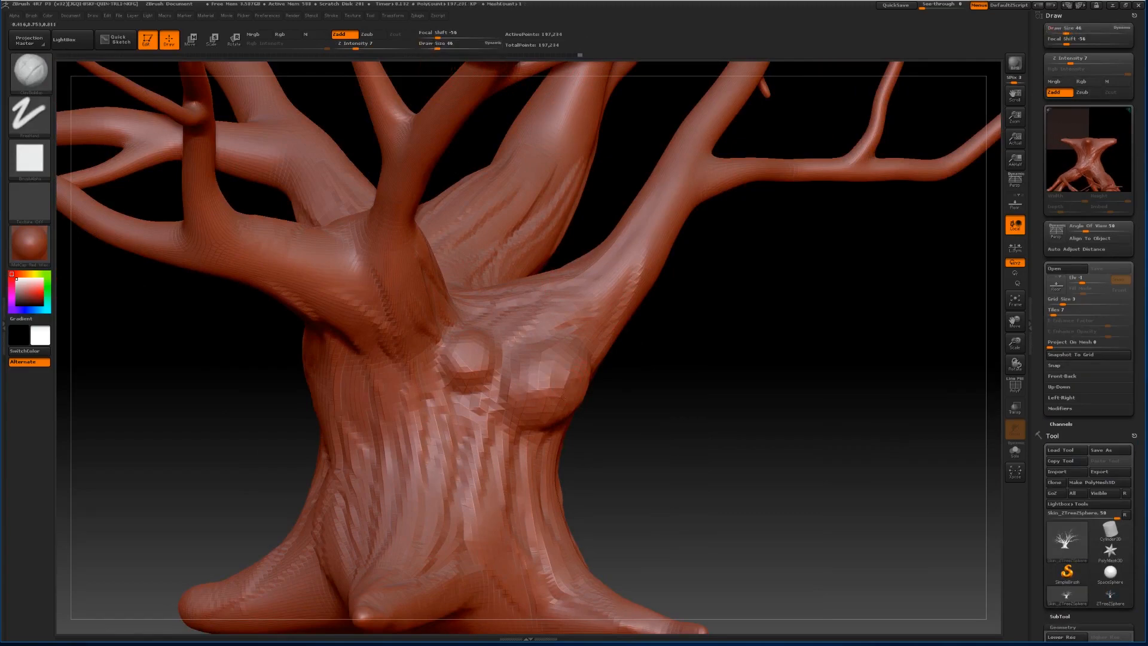
{"action": "left_click_drag", "start_coordinate": [568, 381], "coordinate": [559, 396]}
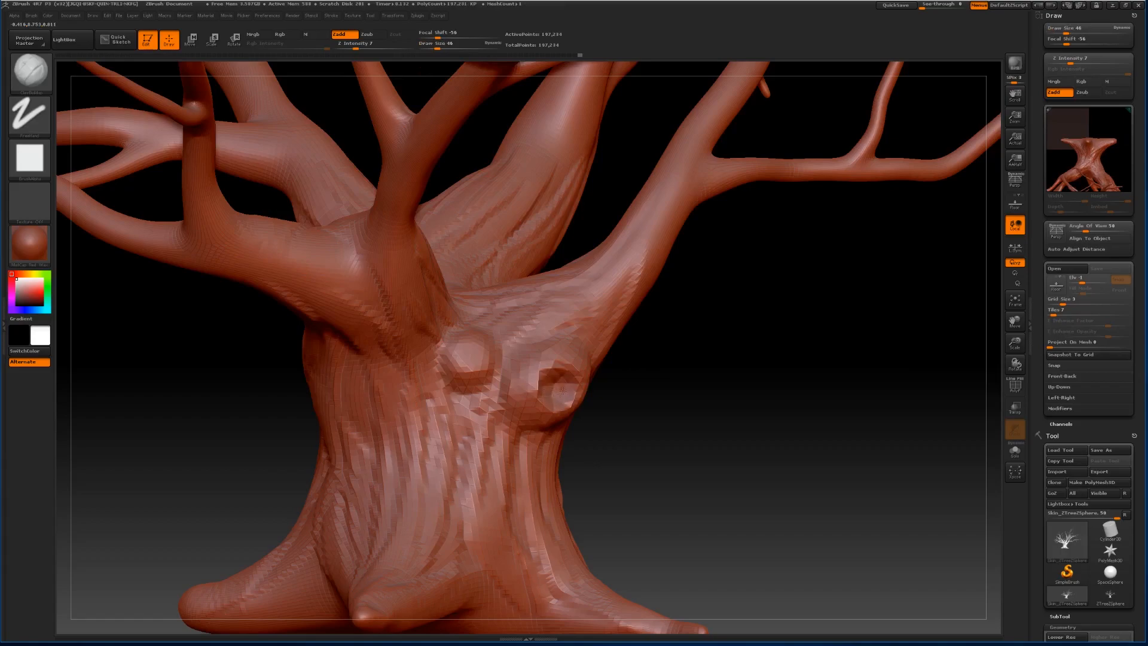
Sculpt finer bark strokes along the thick side limb's base where it meets the trunk beside the knots.
{"action": "mouse_move", "coordinate": [685, 394]}
{"action": "left_mouse_down"}
{"action": "mouse_move", "coordinate": [689, 409]}
{"action": "mouse_move", "coordinate": [677, 379]}
{"action": "left_mouse_up"}
{"action": "mouse_move", "coordinate": [317, 270]}
{"action": "left_mouse_down"}
{"action": "mouse_move", "coordinate": [378, 304]}
{"action": "mouse_move", "coordinate": [365, 313]}
{"action": "mouse_move", "coordinate": [304, 280]}
{"action": "mouse_move", "coordinate": [322, 304]}
{"action": "left_mouse_up"}
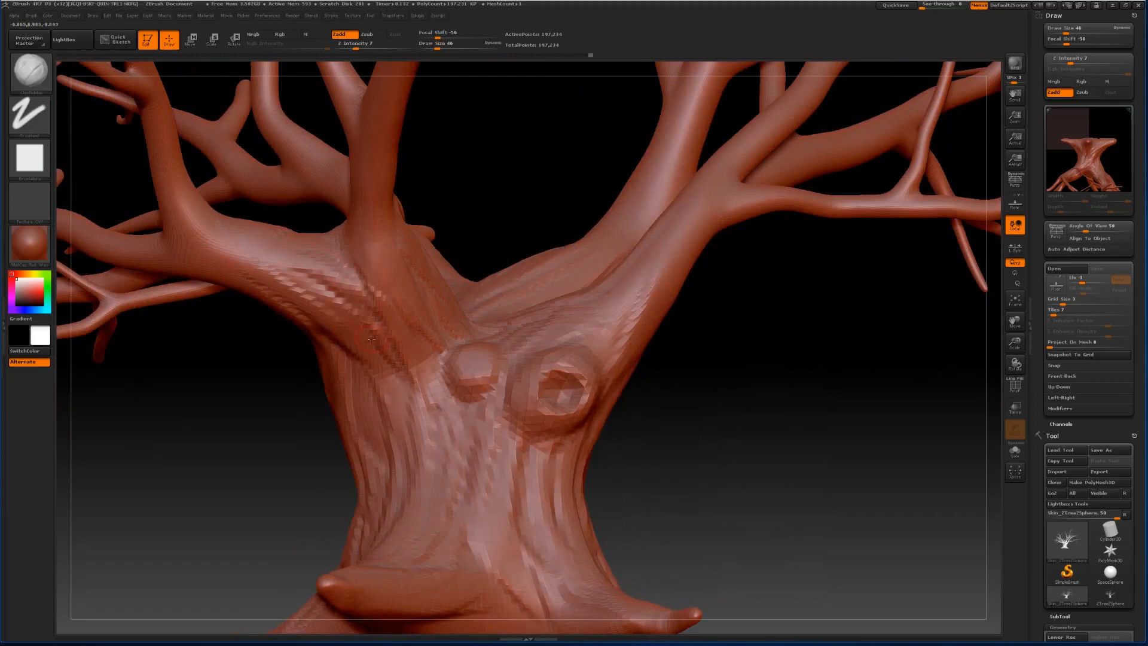
{"action": "mouse_move", "coordinate": [263, 269]}
{"action": "left_mouse_down"}
{"action": "mouse_move", "coordinate": [340, 296]}
{"action": "mouse_move", "coordinate": [361, 268]}
{"action": "left_mouse_up"}
{"action": "left_click_drag", "start_coordinate": [675, 398], "coordinate": [740, 425]}
{"action": "left_click_drag", "start_coordinate": [1016, 345], "coordinate": [1016, 324]}
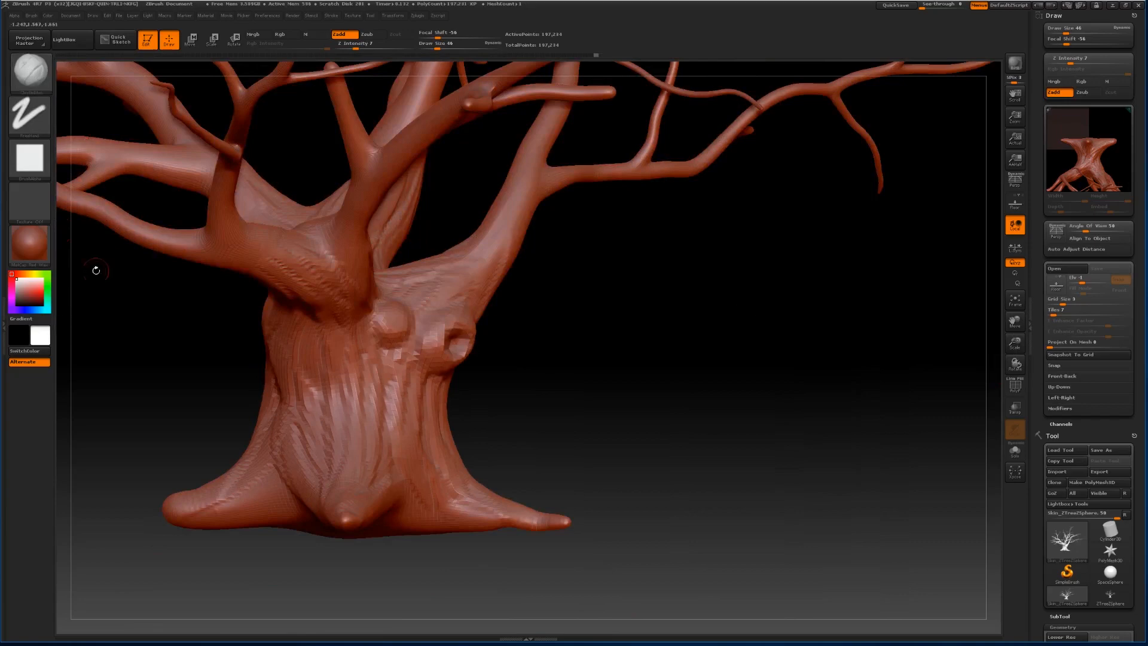
Switch to the SnakeHook brush at a larger draw size and pull on the blunt root ends at the trunk base.
{"action": "left_click", "coordinate": [21, 78]}
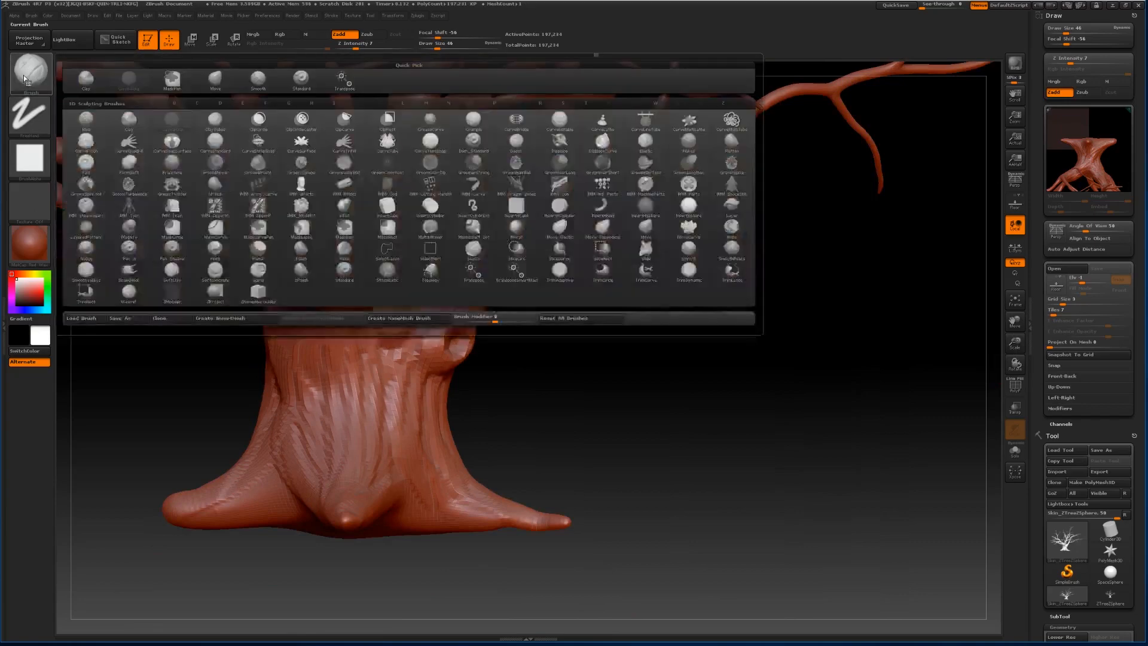
{"action": "left_click", "coordinate": [130, 281]}
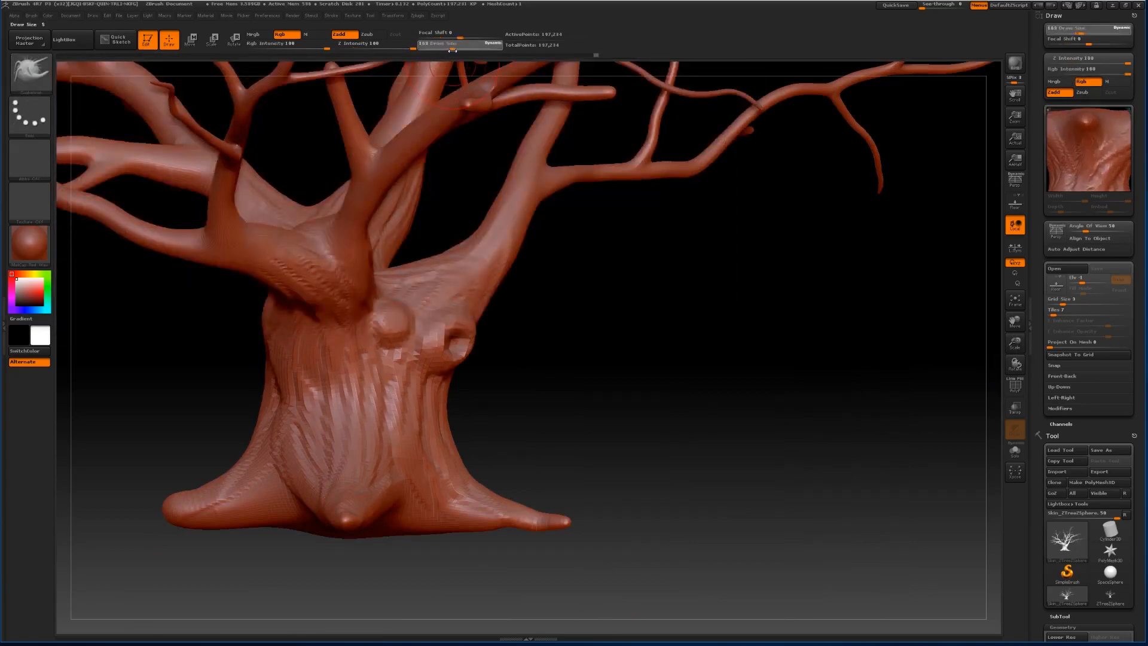
{"action": "left_click_drag", "start_coordinate": [1015, 321], "coordinate": [1112, 315]}
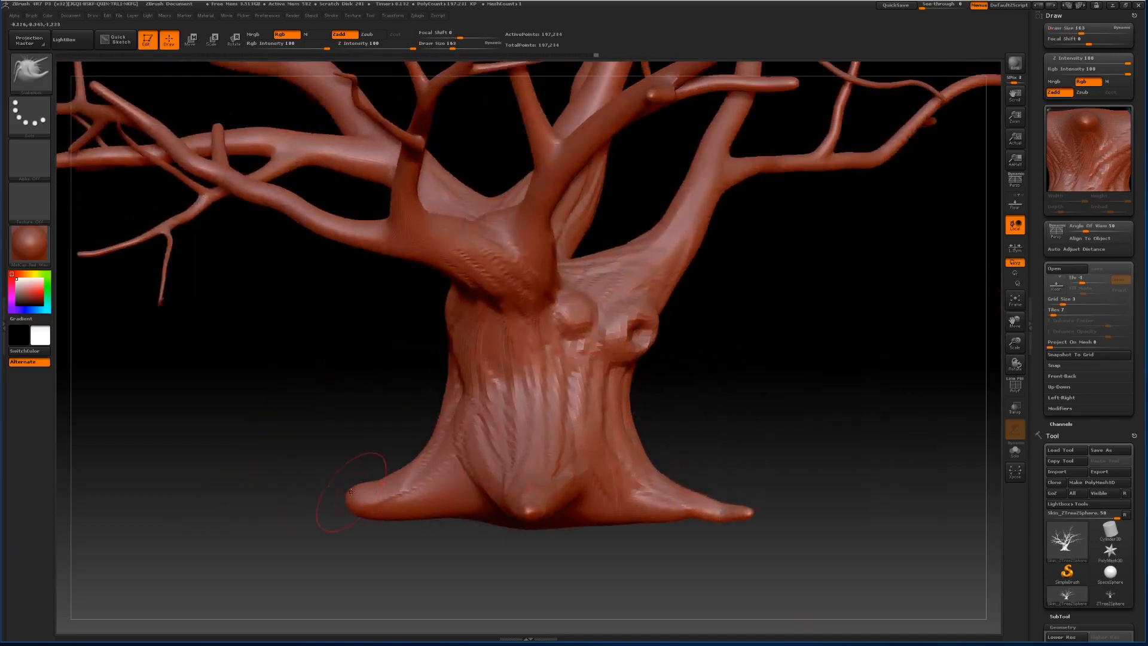
{"action": "mouse_move", "coordinate": [351, 491]}
{"action": "left_mouse_down"}
{"action": "mouse_move", "coordinate": [291, 512]}
{"action": "mouse_move", "coordinate": [418, 513]}
{"action": "left_mouse_up"}
{"action": "left_click_drag", "start_coordinate": [129, 507], "coordinate": [52, 517]}
{"action": "left_click_drag", "start_coordinate": [1014, 323], "coordinate": [1137, 233]}
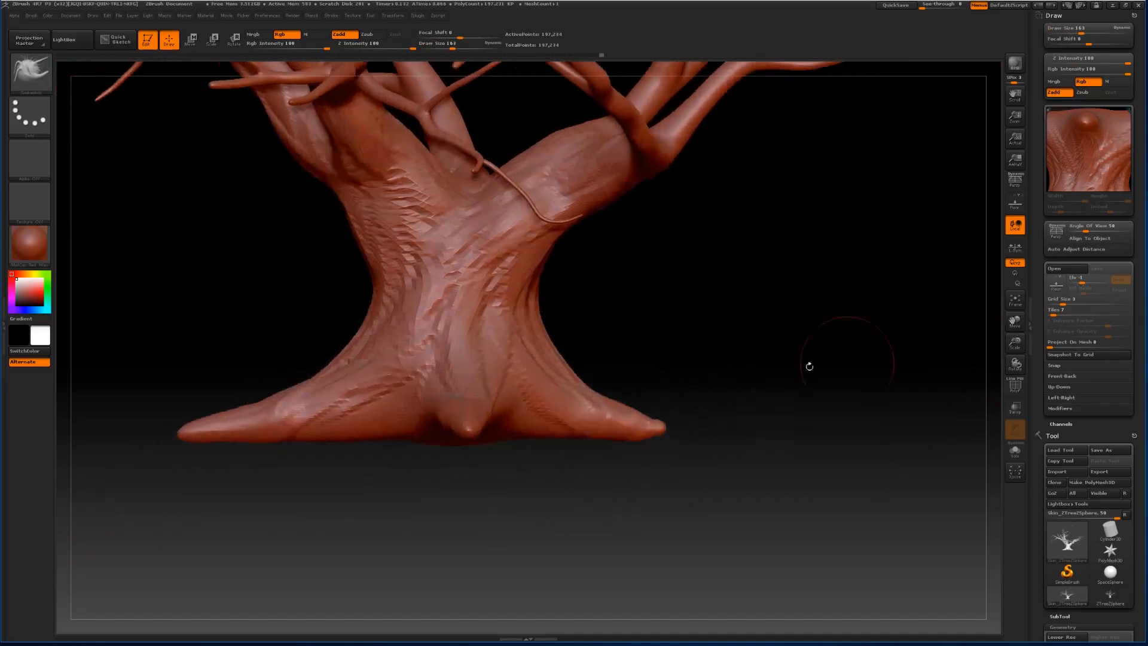
{"action": "mouse_move", "coordinate": [809, 364]}
{"action": "left_mouse_down"}
{"action": "mouse_move", "coordinate": [753, 413]}
{"action": "mouse_move", "coordinate": [700, 425]}
{"action": "left_mouse_up"}
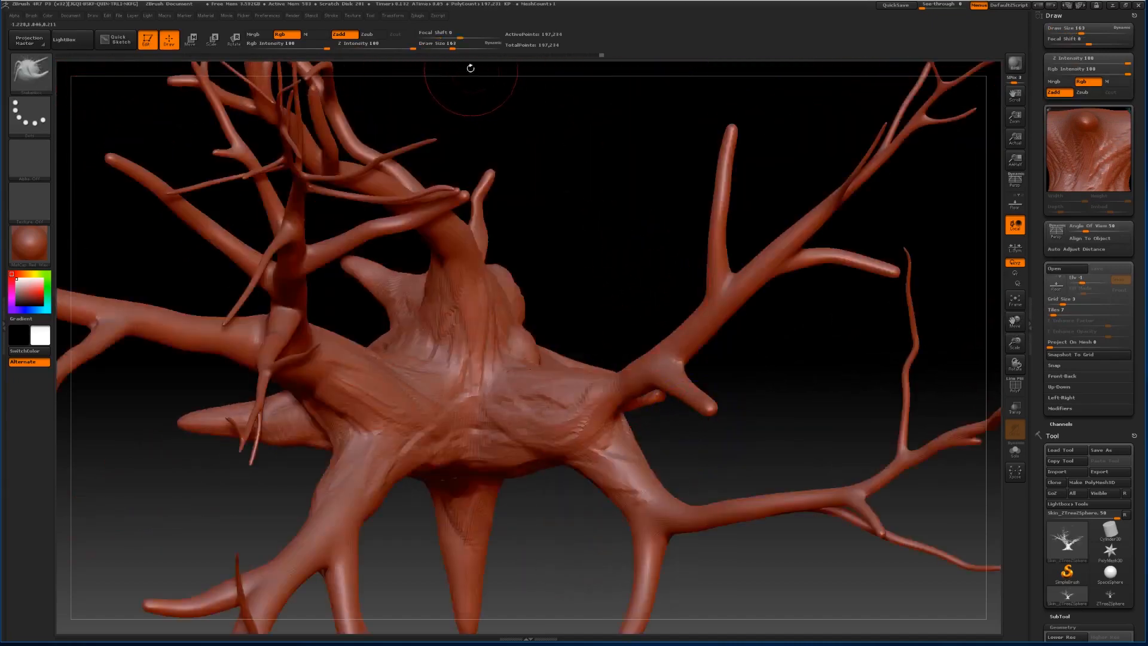
Reduce the draw size and pull thin side roots out of the main roots around the trunk base.
{"action": "left_click_drag", "start_coordinate": [453, 44], "coordinate": [444, 45]}
{"action": "mouse_move", "coordinate": [586, 215]}
{"action": "left_mouse_down"}
{"action": "mouse_move", "coordinate": [688, 230]}
{"action": "mouse_move", "coordinate": [678, 225]}
{"action": "left_mouse_up"}
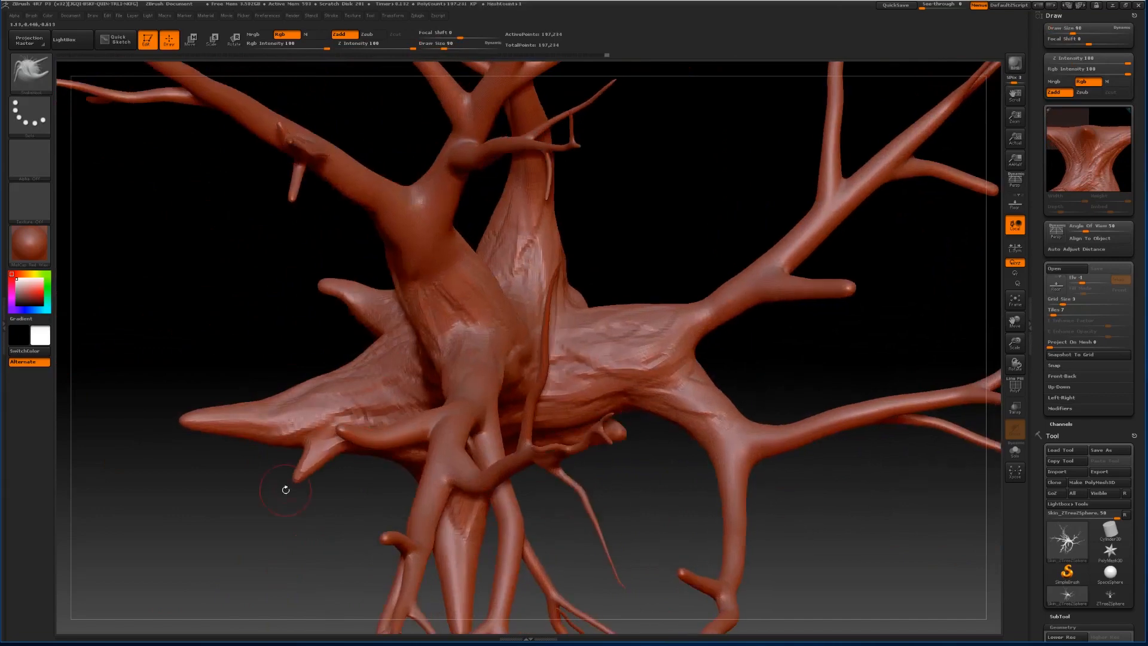
{"action": "left_click_drag", "start_coordinate": [284, 486], "coordinate": [256, 353]}
{"action": "mouse_move", "coordinate": [268, 301]}
{"action": "left_mouse_down"}
{"action": "mouse_move", "coordinate": [256, 322]}
{"action": "mouse_move", "coordinate": [280, 311]}
{"action": "mouse_move", "coordinate": [272, 324]}
{"action": "left_mouse_up"}
{"action": "key", "text": "ctrl+z"}
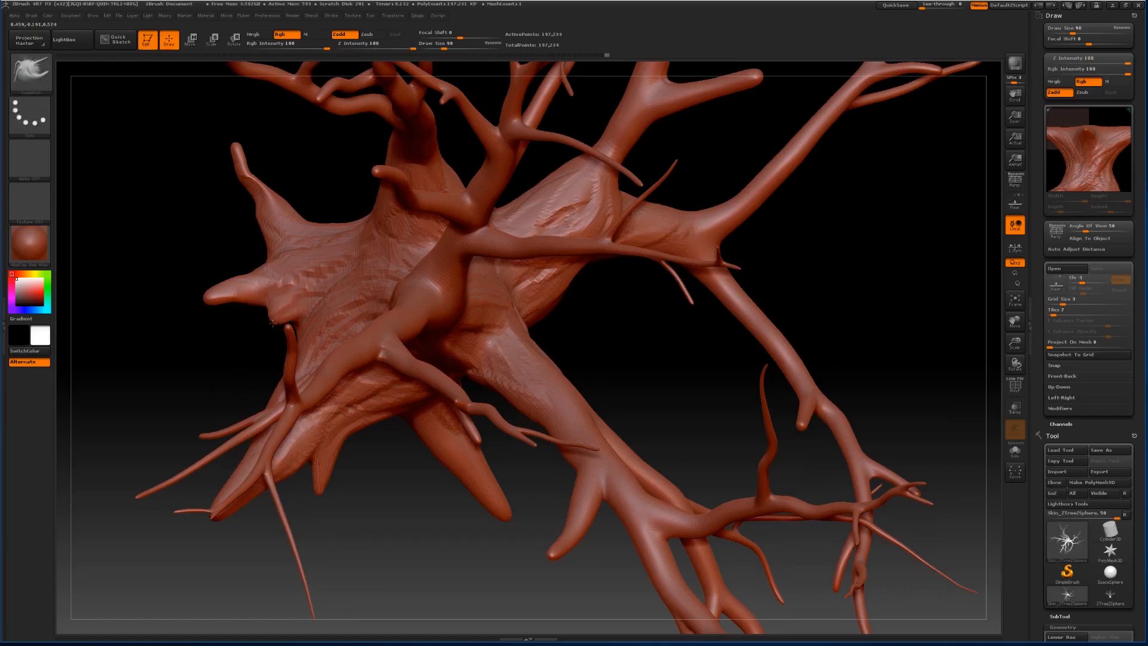
{"action": "left_click_drag", "start_coordinate": [245, 360], "coordinate": [412, 352]}
{"action": "mouse_move", "coordinate": [122, 311]}
{"action": "left_mouse_down"}
{"action": "mouse_move", "coordinate": [123, 350]}
{"action": "mouse_move", "coordinate": [311, 390]}
{"action": "left_mouse_up"}
{"action": "left_click_drag", "start_coordinate": [431, 203], "coordinate": [437, 311]}
{"action": "left_click_drag", "start_coordinate": [234, 389], "coordinate": [283, 493]}
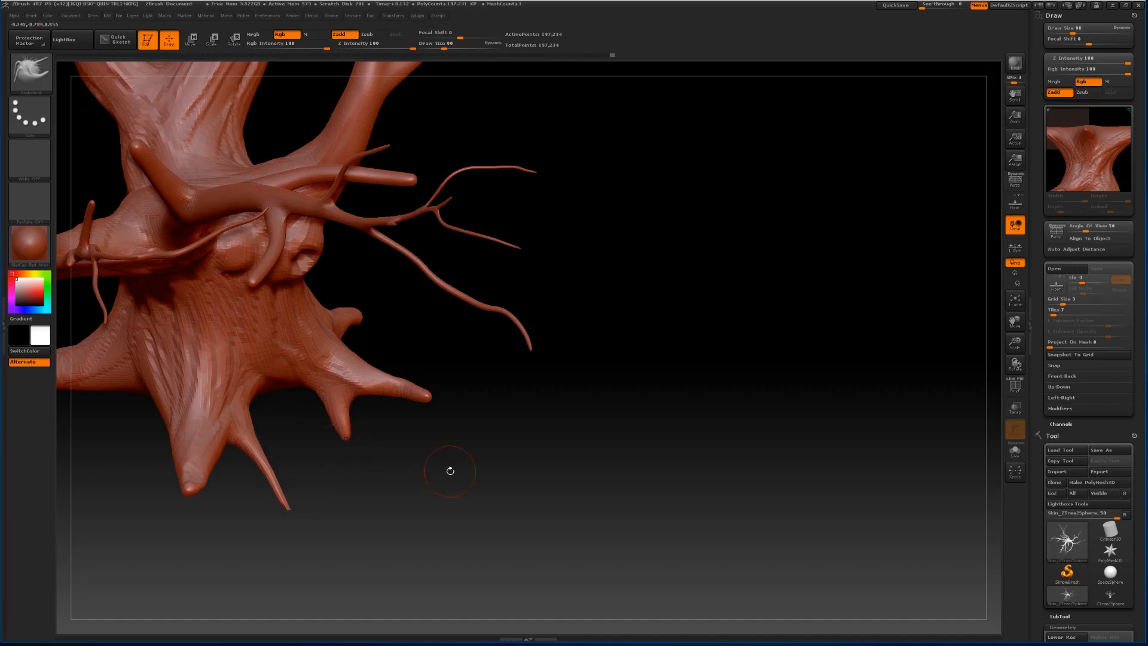
{"action": "left_click_drag", "start_coordinate": [449, 469], "coordinate": [454, 305]}
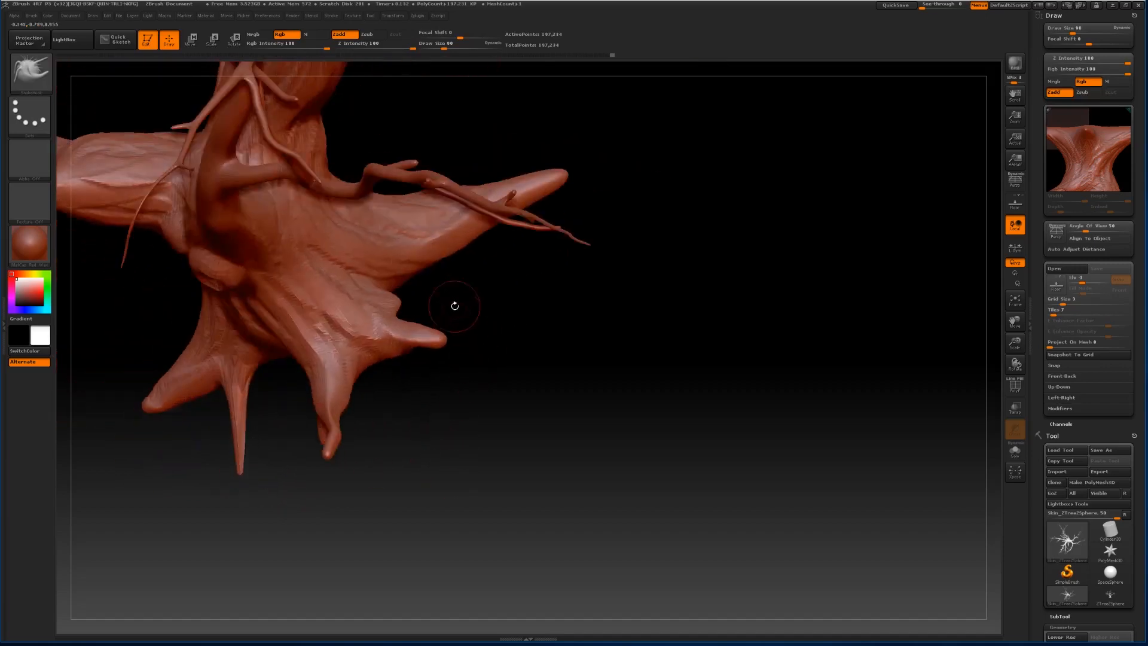
{"action": "left_click_drag", "start_coordinate": [595, 214], "coordinate": [620, 275]}
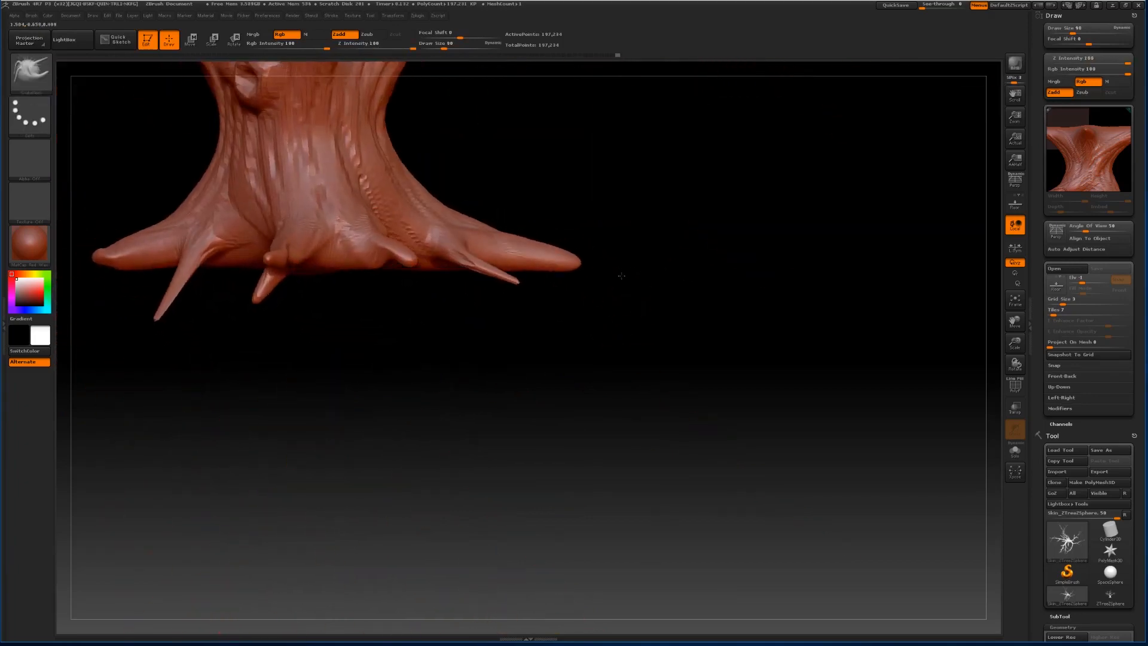
{"action": "left_click_drag", "start_coordinate": [517, 280], "coordinate": [518, 282]}
{"action": "left_click_drag", "start_coordinate": [518, 281], "coordinate": [538, 268]}
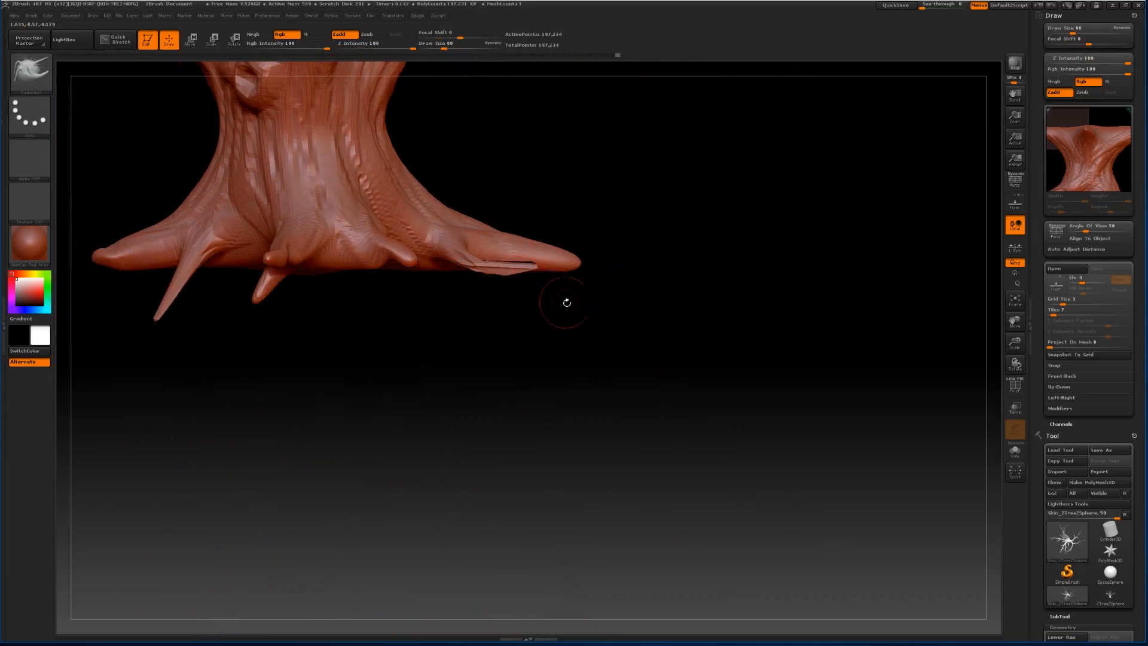
{"action": "key", "text": "ctrl+z"}
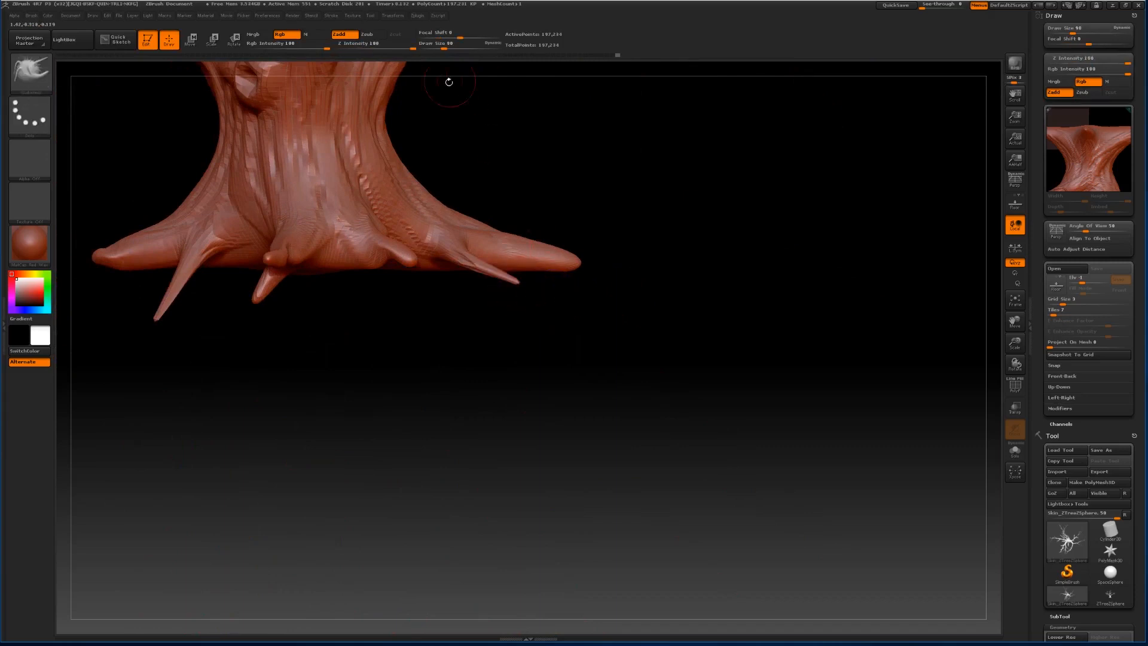
Switch to the Move brush and lift the thin side root up to the level of the neighbouring main root.
{"action": "left_click", "coordinate": [30, 72]}
{"action": "left_click", "coordinate": [658, 237]}
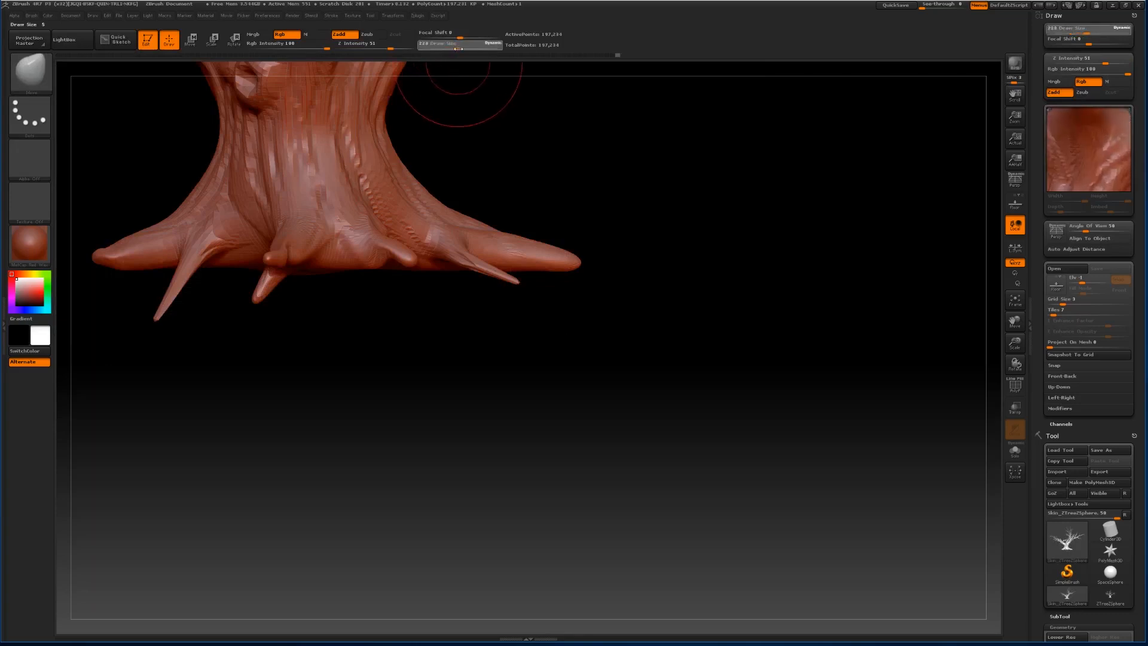
{"action": "mouse_move", "coordinate": [514, 282]}
{"action": "left_mouse_down"}
{"action": "mouse_move", "coordinate": [524, 269]}
{"action": "mouse_move", "coordinate": [443, 247]}
{"action": "left_mouse_up"}
{"action": "left_click_drag", "start_coordinate": [705, 186], "coordinate": [594, 223]}
Set the draw size to 192, stretch the neighbouring main root outward and bend it into a wavier shape.
{"action": "left_click_drag", "start_coordinate": [461, 46], "coordinate": [454, 47]}
{"action": "mouse_move", "coordinate": [518, 239]}
{"action": "left_mouse_down"}
{"action": "mouse_move", "coordinate": [515, 225]}
{"action": "mouse_move", "coordinate": [547, 262]}
{"action": "mouse_move", "coordinate": [621, 261]}
{"action": "left_mouse_up"}
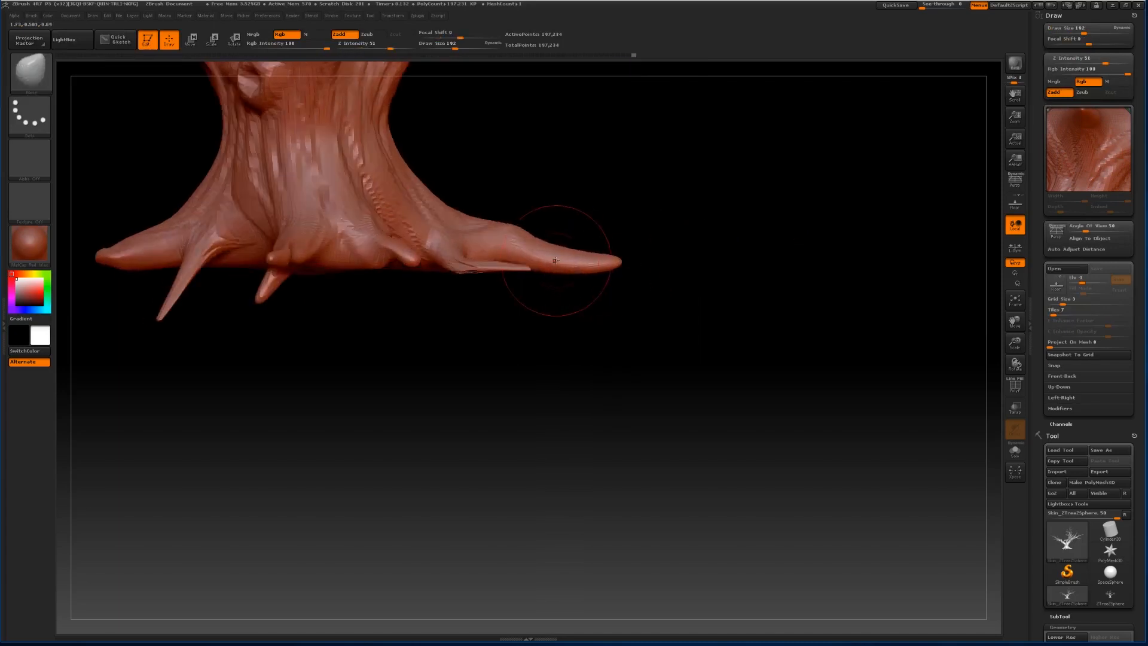
{"action": "mouse_move", "coordinate": [553, 257]}
{"action": "left_mouse_down"}
{"action": "mouse_move", "coordinate": [557, 245]}
{"action": "mouse_move", "coordinate": [507, 251]}
{"action": "mouse_move", "coordinate": [558, 244]}
{"action": "left_mouse_up"}
{"action": "left_click_drag", "start_coordinate": [658, 159], "coordinate": [586, 159]}
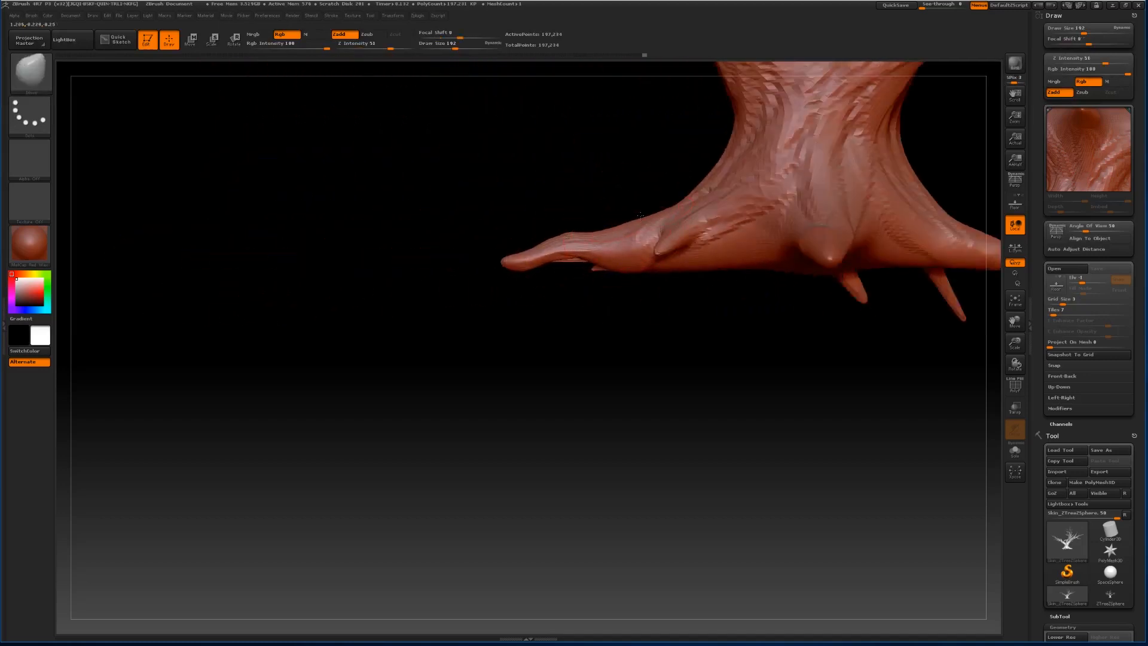
{"action": "left_click_drag", "start_coordinate": [635, 200], "coordinate": [640, 209]}
{"action": "mouse_move", "coordinate": [707, 168]}
{"action": "left_mouse_down"}
{"action": "mouse_move", "coordinate": [674, 147]}
{"action": "mouse_move", "coordinate": [680, 157]}
{"action": "mouse_move", "coordinate": [585, 180]}
{"action": "mouse_move", "coordinate": [514, 168]}
{"action": "left_mouse_up"}
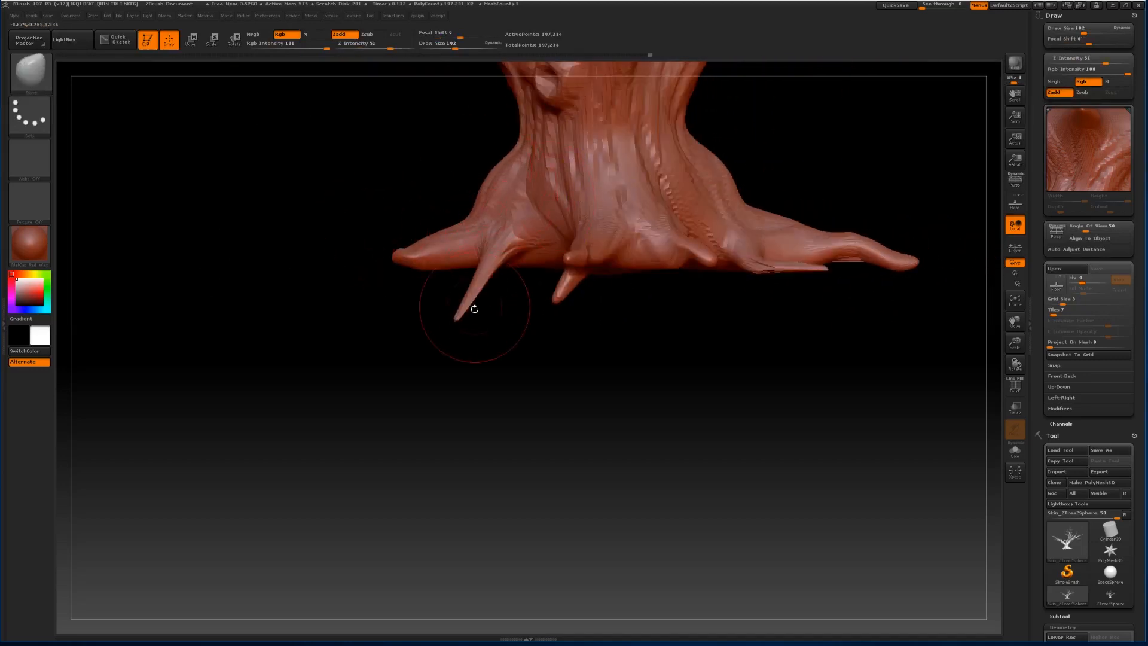
Raise the remaining downward-pointing side roots towards ground level and reshape the adjoining main roots from several sides.
{"action": "left_click_drag", "start_coordinate": [457, 319], "coordinate": [410, 276]}
{"action": "mouse_move", "coordinate": [482, 284]}
{"action": "left_mouse_down"}
{"action": "mouse_move", "coordinate": [484, 263]}
{"action": "mouse_move", "coordinate": [406, 287]}
{"action": "left_mouse_up"}
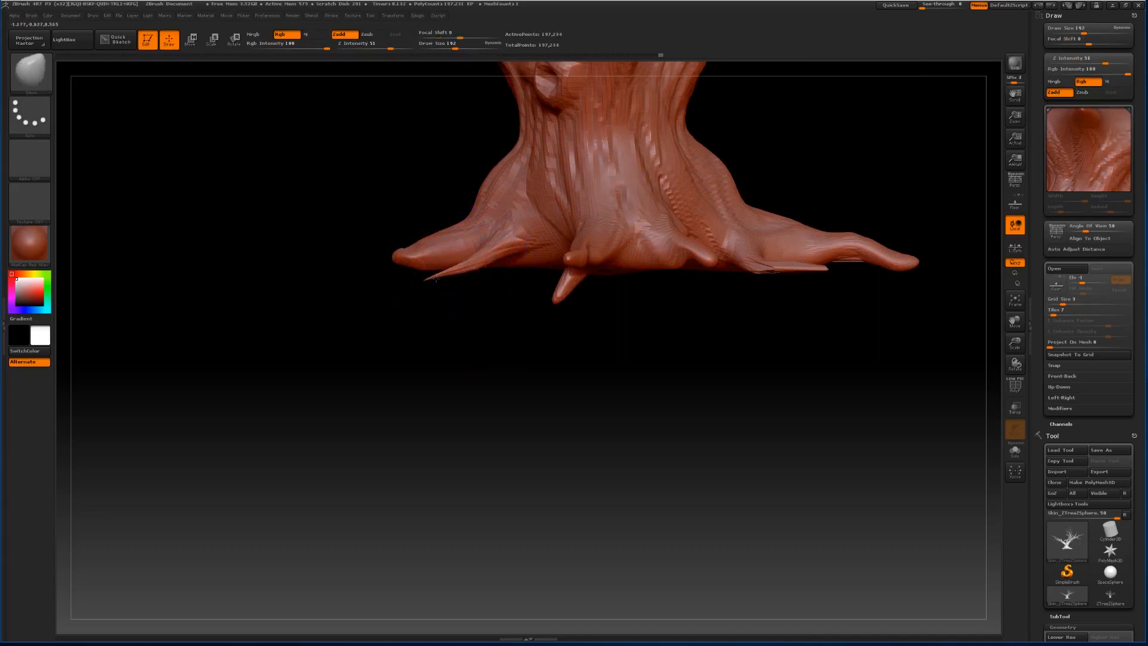
{"action": "mouse_move", "coordinate": [422, 263]}
{"action": "left_mouse_down"}
{"action": "mouse_move", "coordinate": [463, 267]}
{"action": "mouse_move", "coordinate": [429, 285]}
{"action": "mouse_move", "coordinate": [460, 352]}
{"action": "mouse_move", "coordinate": [446, 246]}
{"action": "left_mouse_up"}
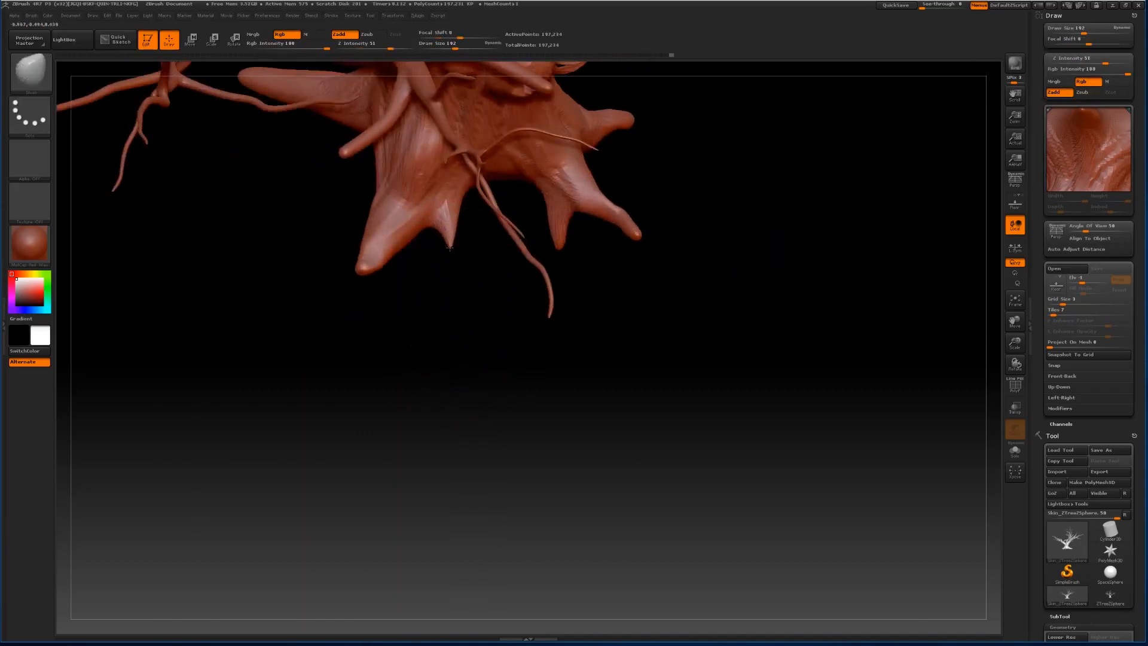
{"action": "mouse_move", "coordinate": [477, 329]}
{"action": "left_mouse_down"}
{"action": "mouse_move", "coordinate": [470, 386]}
{"action": "mouse_move", "coordinate": [477, 374]}
{"action": "mouse_move", "coordinate": [485, 386]}
{"action": "left_mouse_up"}
{"action": "left_click_drag", "start_coordinate": [437, 246], "coordinate": [462, 242]}
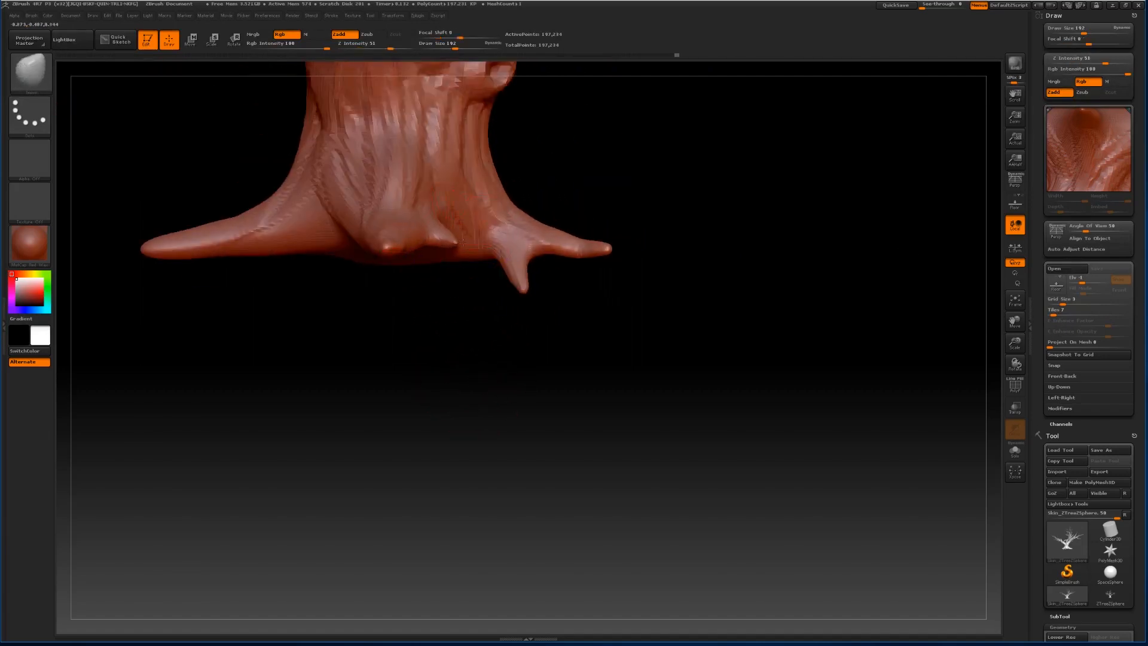
{"action": "left_click_drag", "start_coordinate": [281, 266], "coordinate": [315, 289]}
{"action": "mouse_move", "coordinate": [322, 214]}
{"action": "left_mouse_down"}
{"action": "mouse_move", "coordinate": [335, 269]}
{"action": "mouse_move", "coordinate": [450, 331]}
{"action": "left_mouse_up"}
Tidy the side palettes to expose the geometry settings and divide the whole tree mesh to subdivision level 4.
{"action": "left_click_drag", "start_coordinate": [1014, 340], "coordinate": [984, 285]}
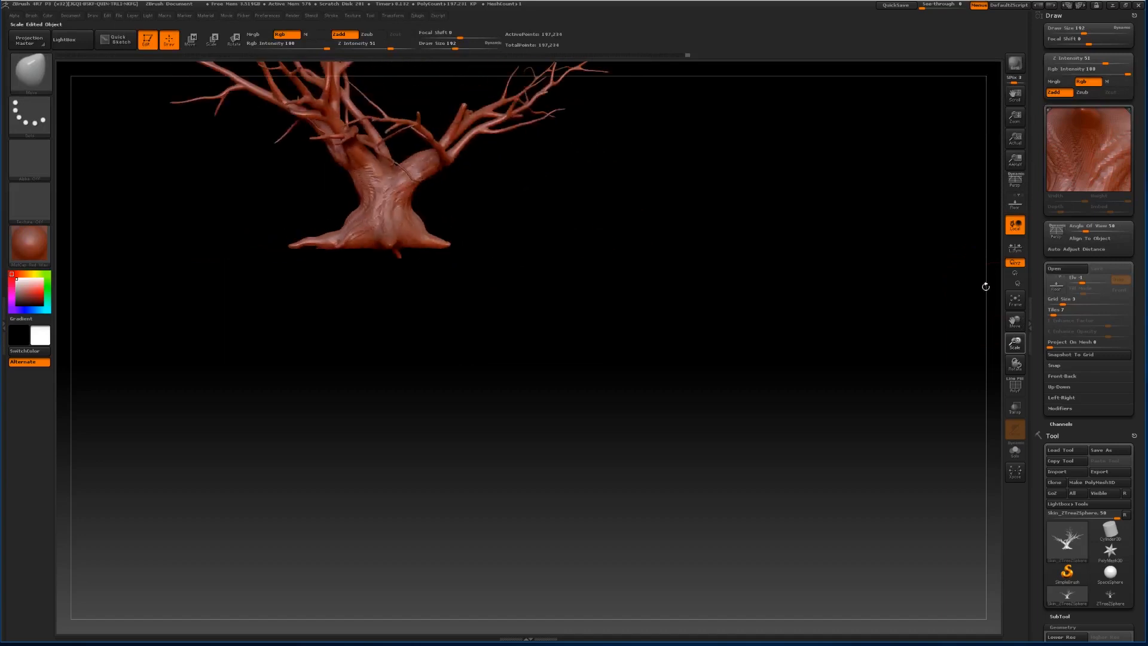
{"action": "left_click_drag", "start_coordinate": [1013, 323], "coordinate": [1112, 449]}
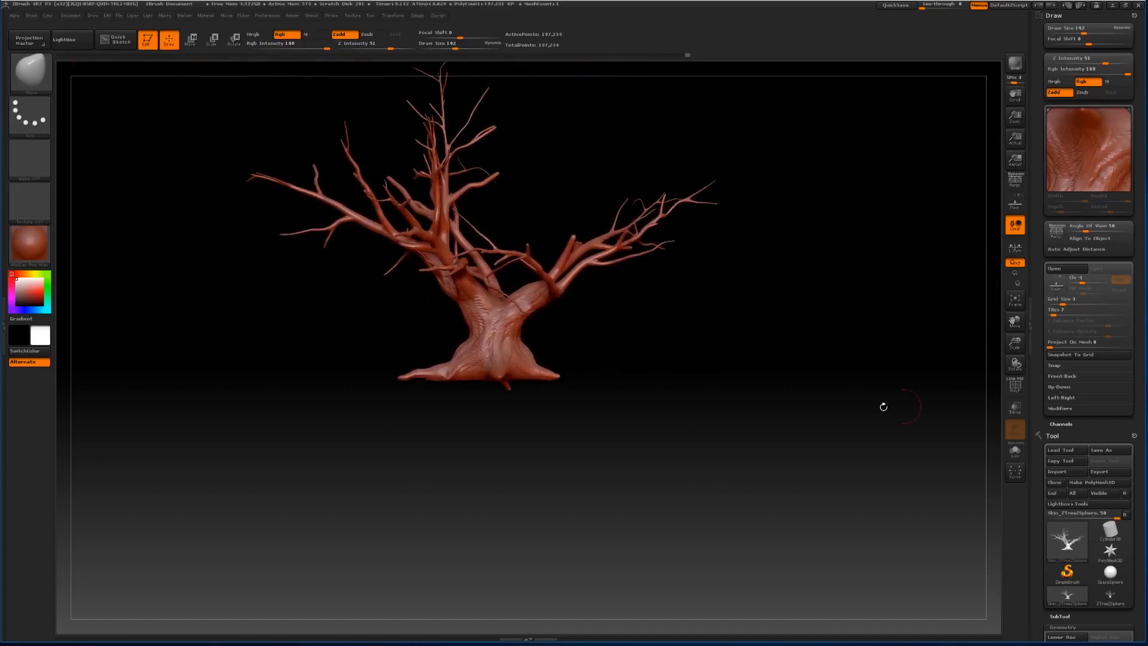
{"action": "left_click_drag", "start_coordinate": [742, 408], "coordinate": [799, 408]}
{"action": "left_click_drag", "start_coordinate": [1038, 292], "coordinate": [1033, 217]}
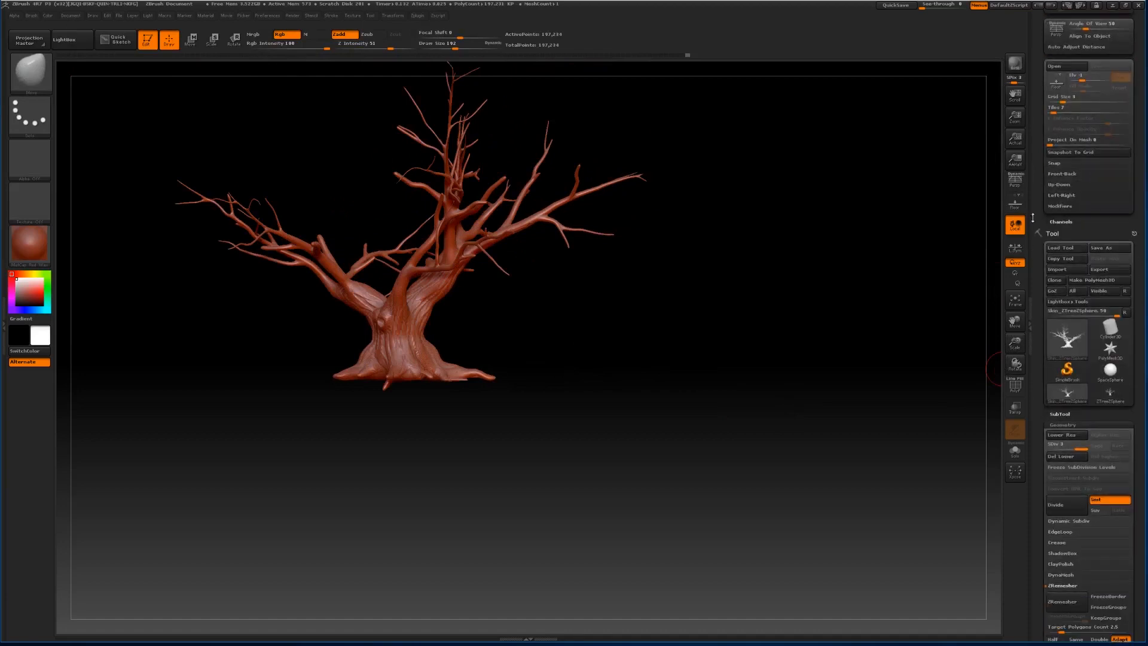
{"action": "left_click", "coordinate": [1055, 233]}
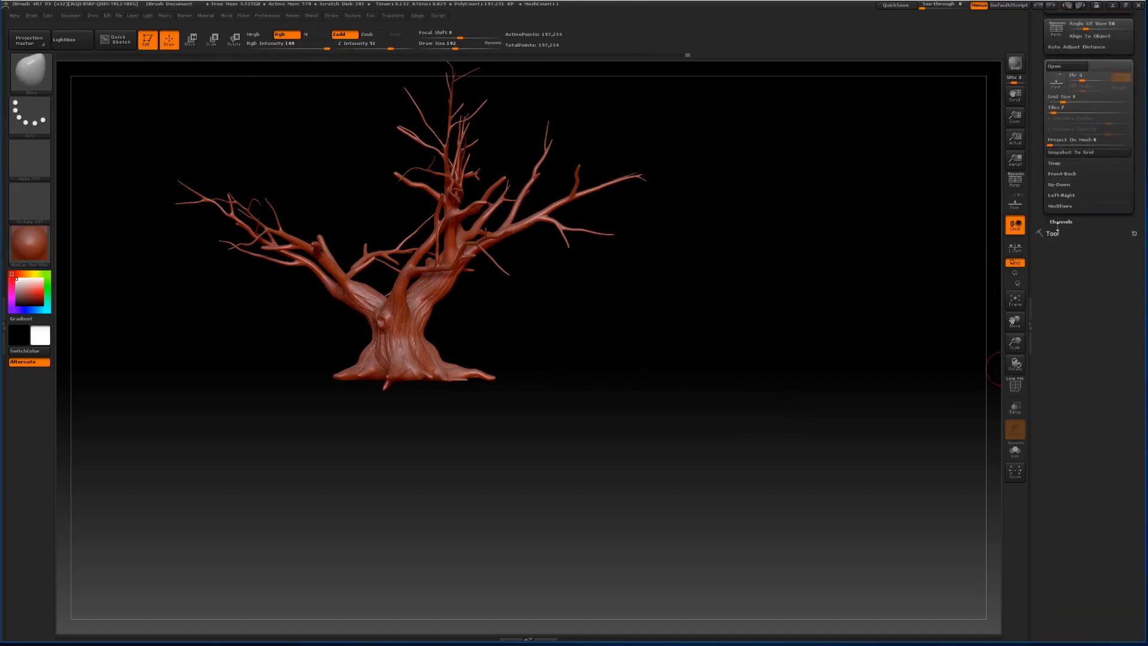
{"action": "left_click", "coordinate": [1051, 82]}
{"action": "left_click_drag", "start_coordinate": [1051, 83], "coordinate": [1054, 165]}
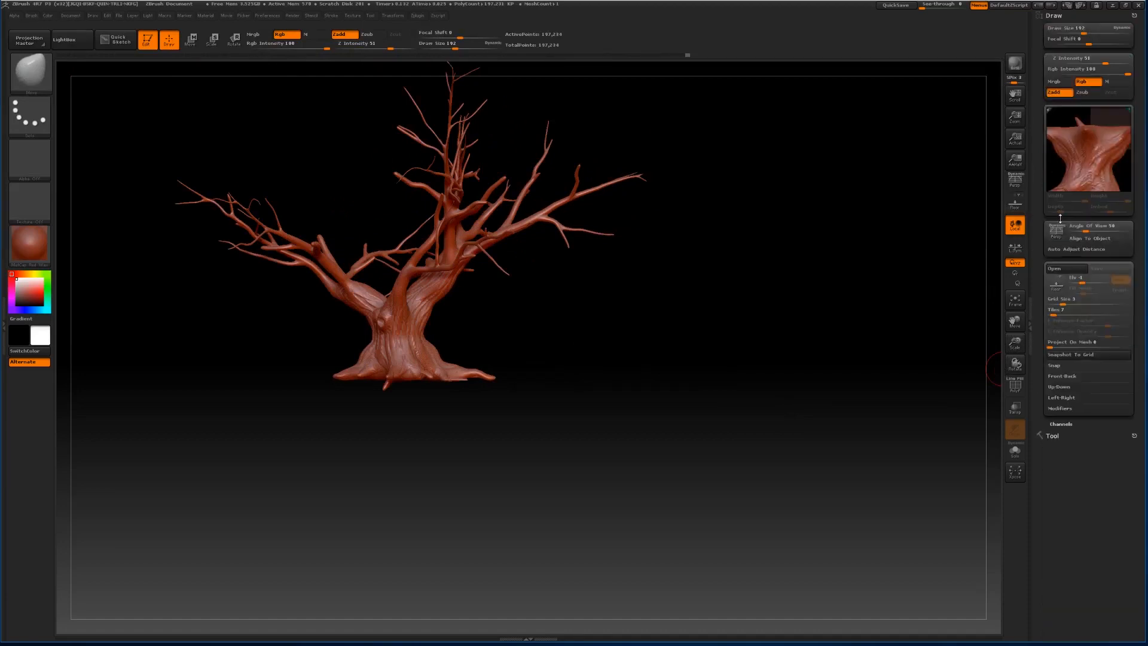
{"action": "left_click", "coordinate": [1063, 15]}
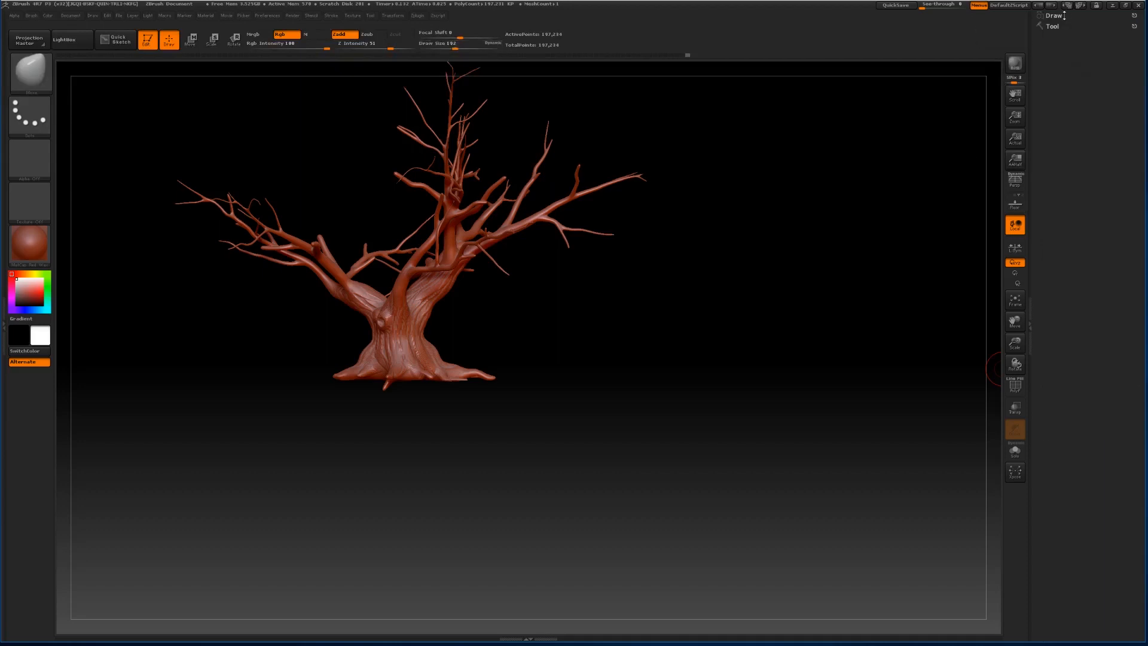
{"action": "left_click", "coordinate": [1051, 26]}
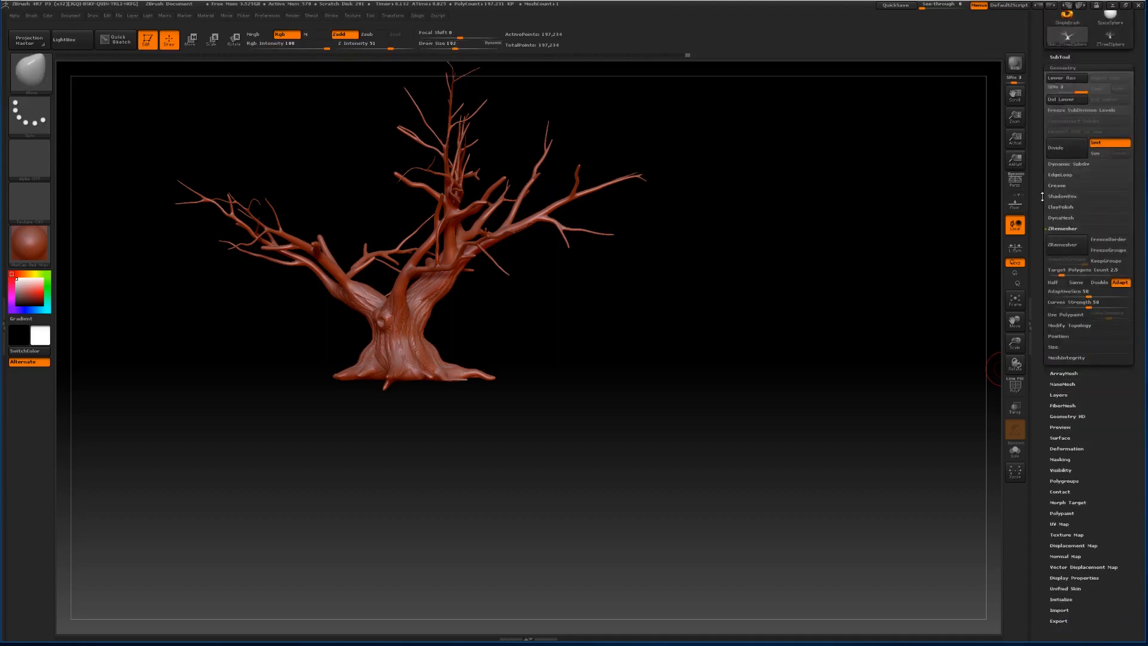
{"action": "left_click_drag", "start_coordinate": [1014, 321], "coordinate": [1063, 378]}
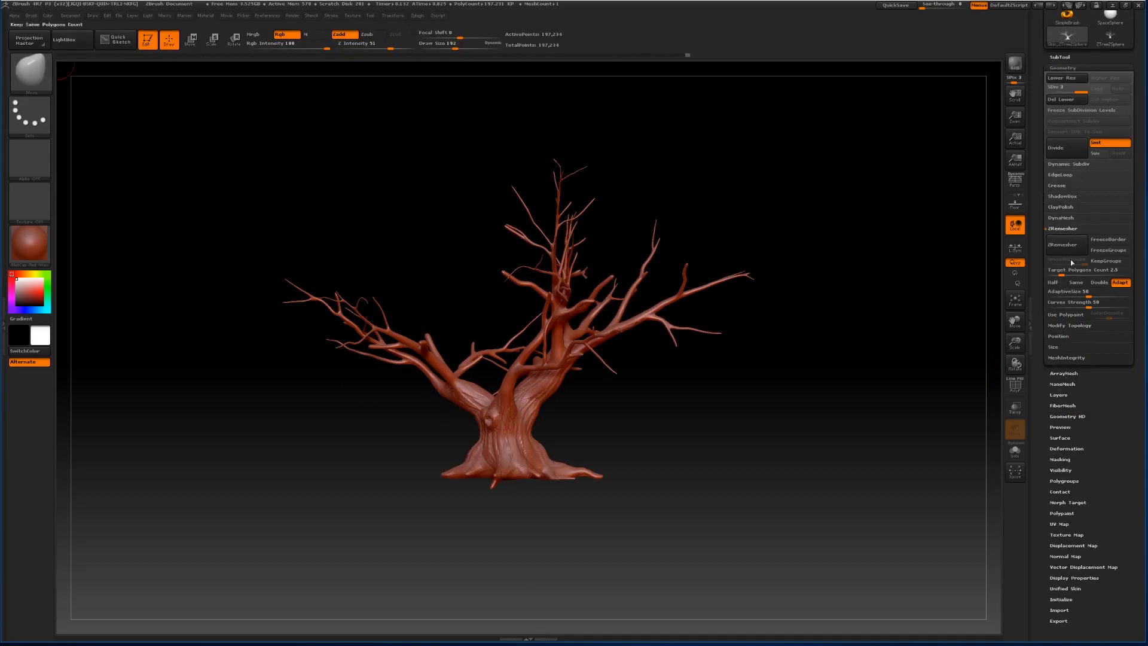
{"action": "left_click", "coordinate": [1072, 156]}
Lower the tree to subdivision level 1 and check its wireframe across the trunk and limbs.
{"action": "left_click_drag", "start_coordinate": [1015, 342], "coordinate": [1020, 437]}
{"action": "left_click", "coordinate": [1019, 385]}
{"action": "left_click", "coordinate": [1020, 385]}
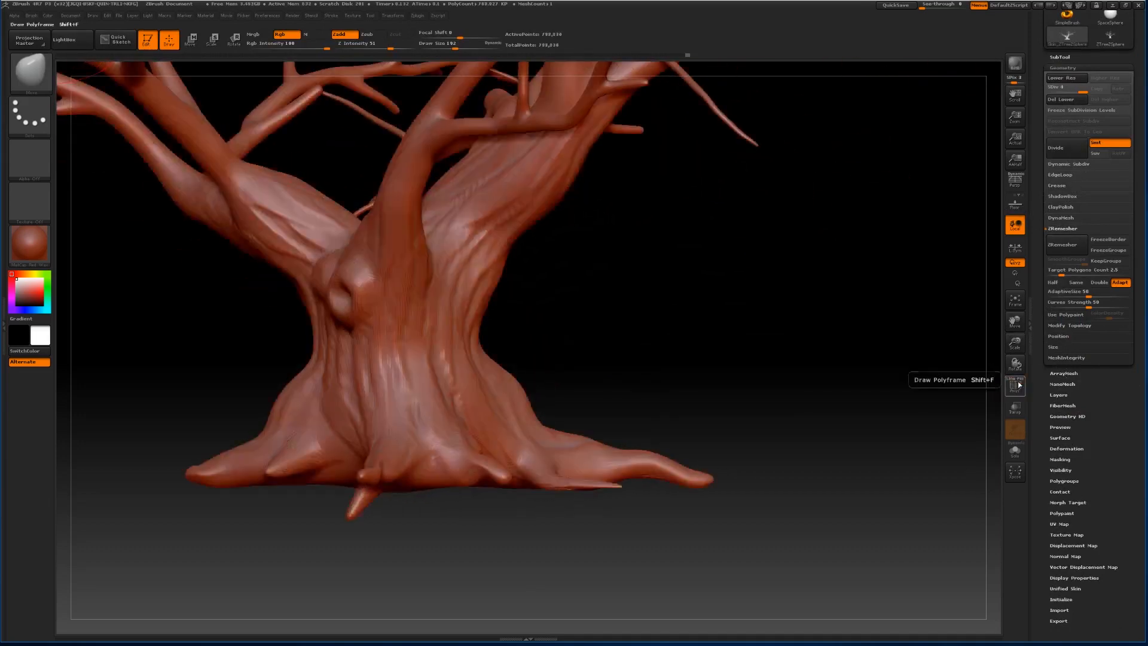
{"action": "left_click_drag", "start_coordinate": [1014, 321], "coordinate": [1040, 365]}
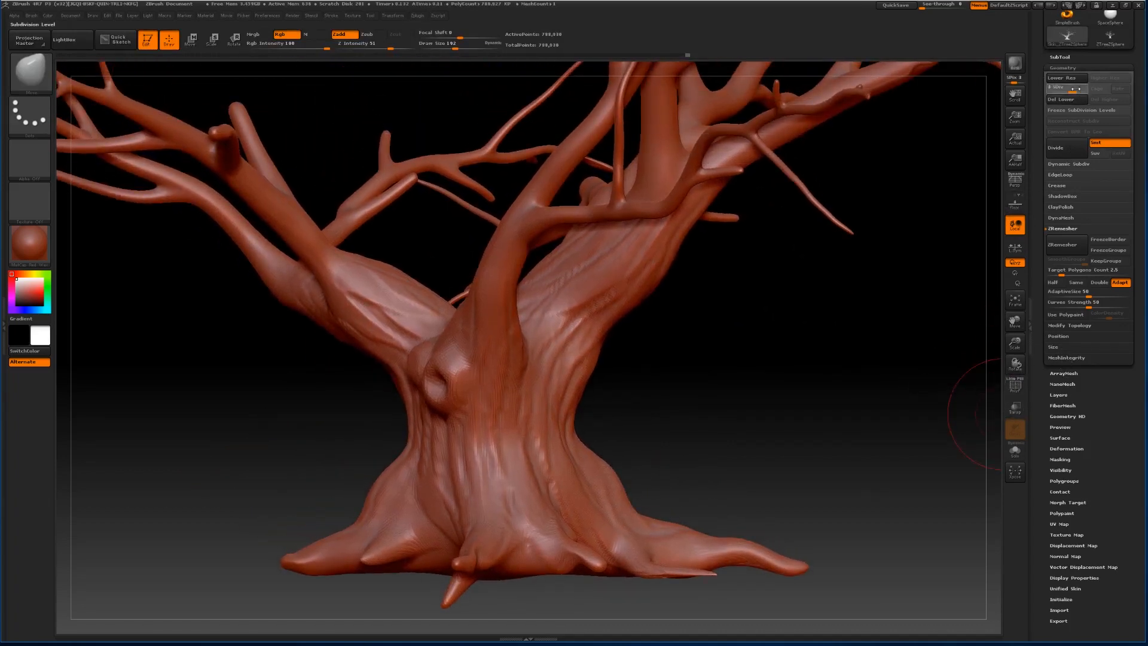
{"action": "left_click_drag", "start_coordinate": [1040, 89], "coordinate": [1036, 89]}
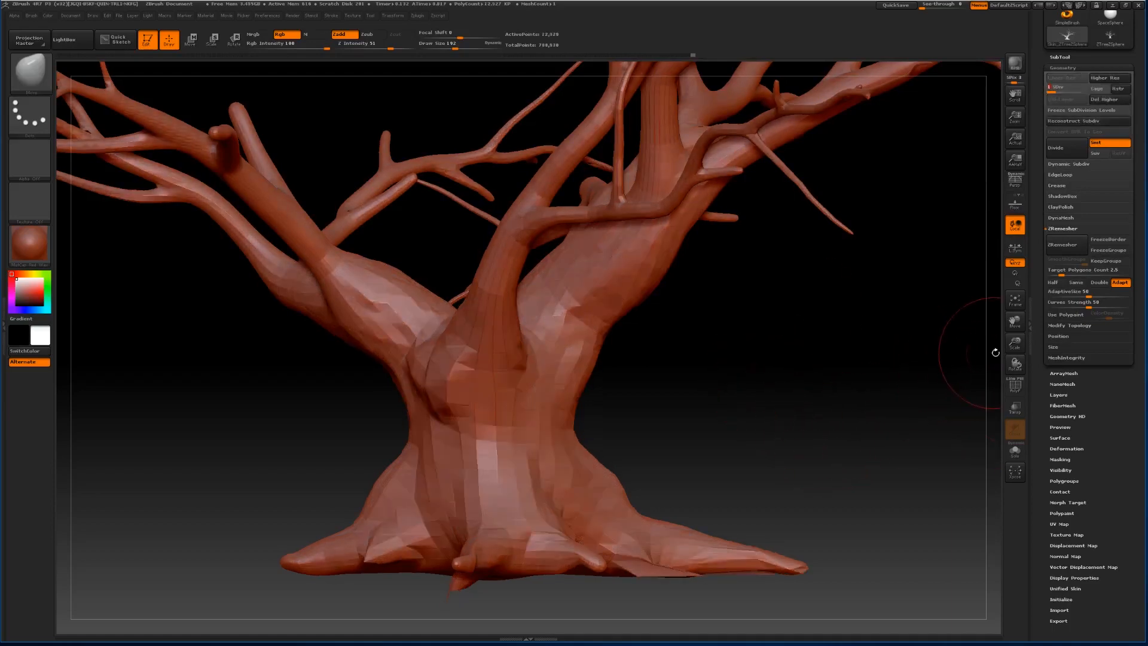
{"action": "left_click_drag", "start_coordinate": [1014, 342], "coordinate": [999, 276]}
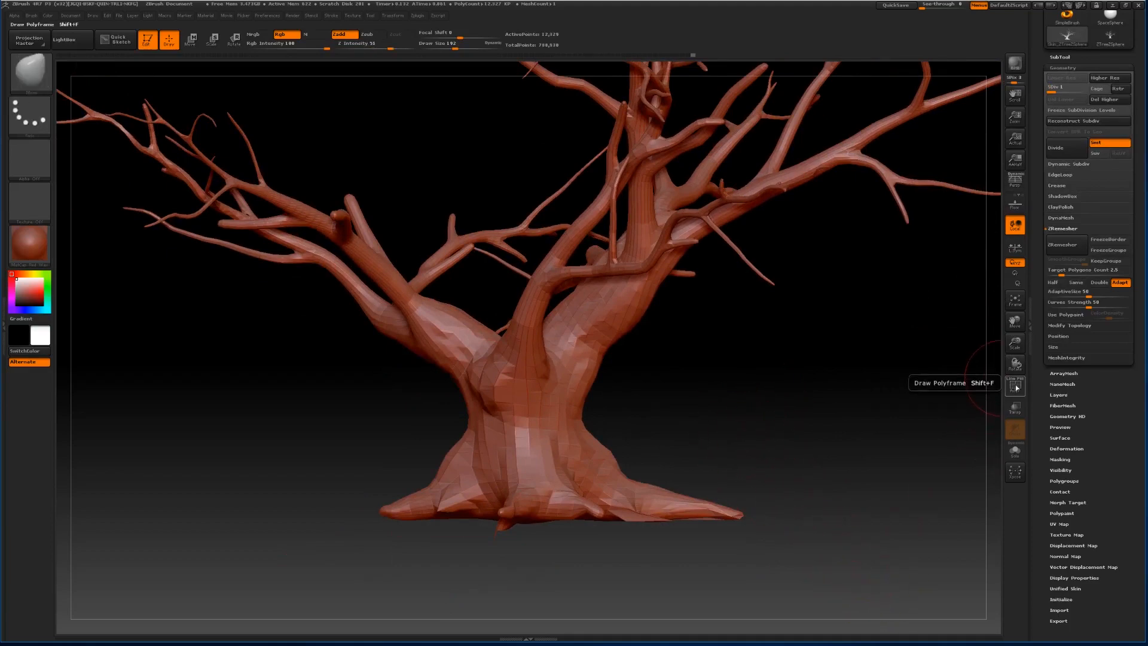
{"action": "left_click", "coordinate": [1015, 390]}
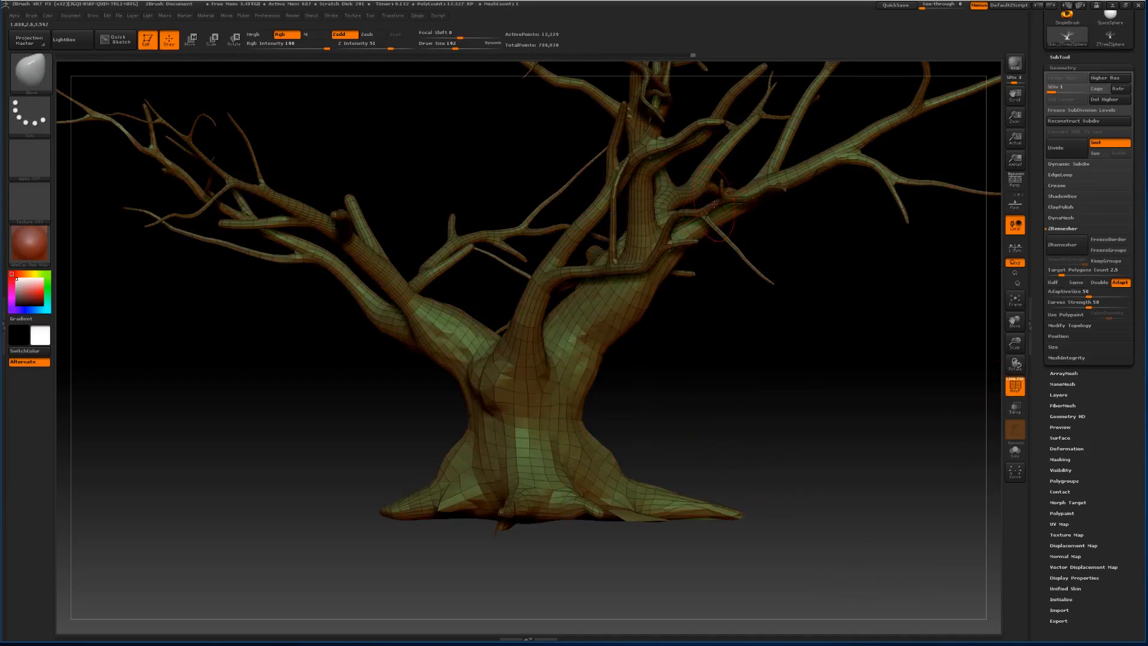
{"action": "left_click", "coordinate": [1015, 388]}
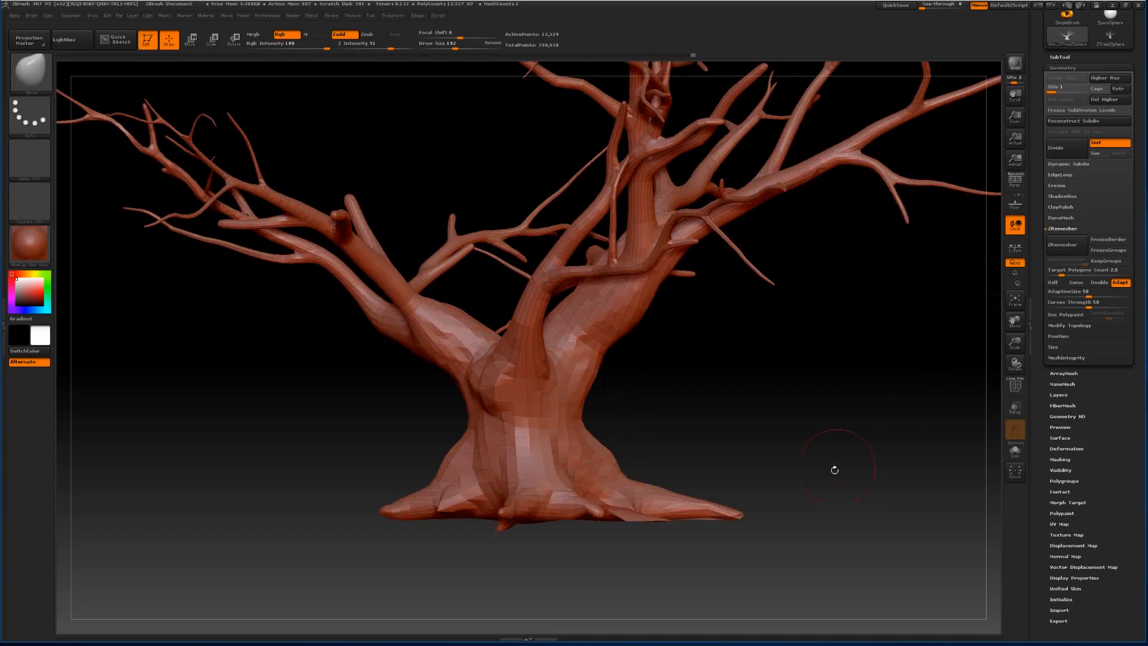
Mask the lower trunk and roots with a rectangular selection.
{"action": "left_click_drag", "start_coordinate": [1009, 347], "coordinate": [1011, 325]}
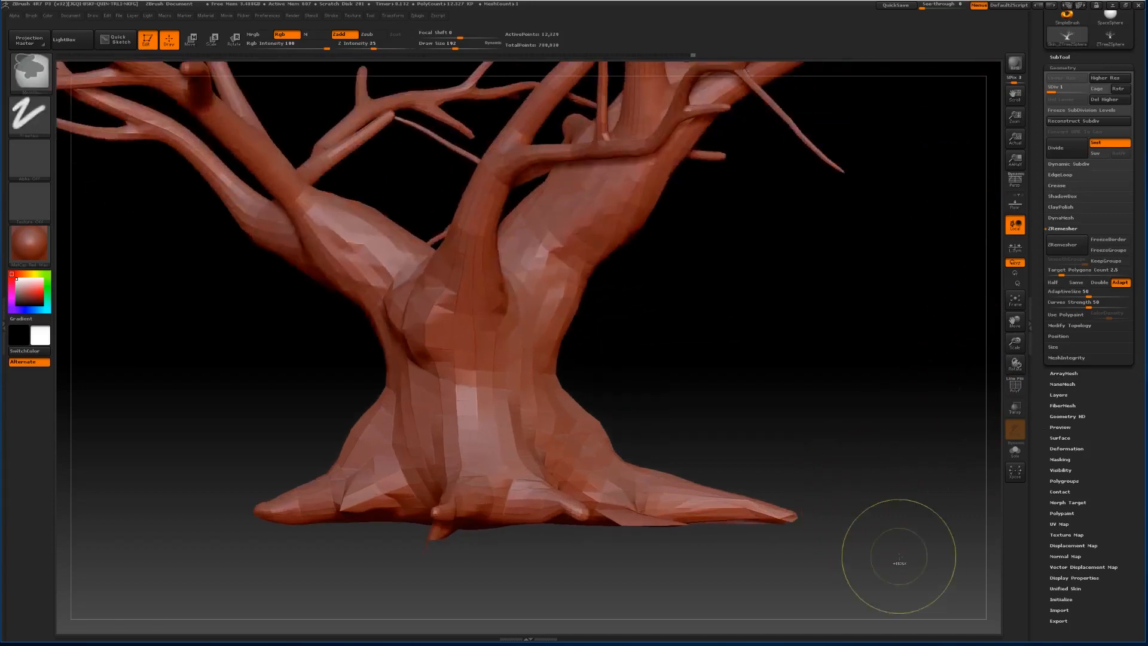
{"action": "mouse_move", "coordinate": [873, 580]}
{"action": "left_mouse_down", "text": "ctrl"}
{"action": "mouse_move", "coordinate": [217, 571]}
{"action": "mouse_move", "coordinate": [182, 415]}
{"action": "mouse_move", "coordinate": [195, 366]}
{"action": "left_mouse_up", "text": "ctrl"}
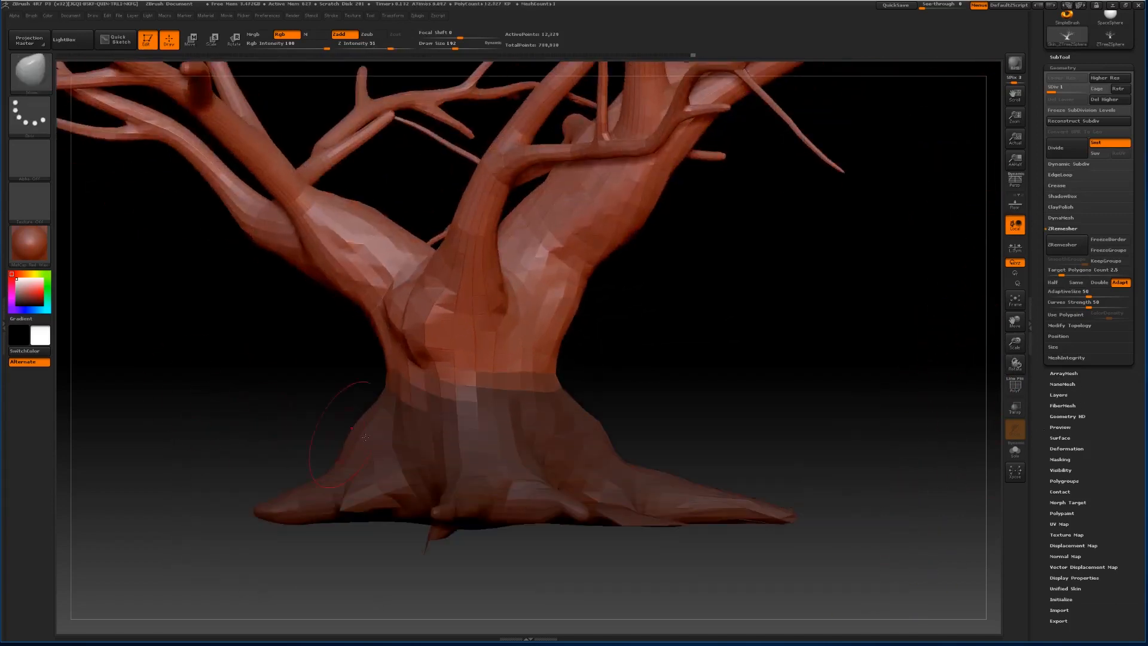
Grow the mask on the lower trunk upward in repeated increments, sharpening its edge as it approaches the main fork.
{"action": "scroll", "coordinate": [1111, 433], "scroll_direction": "down", "scroll_amount": 2}
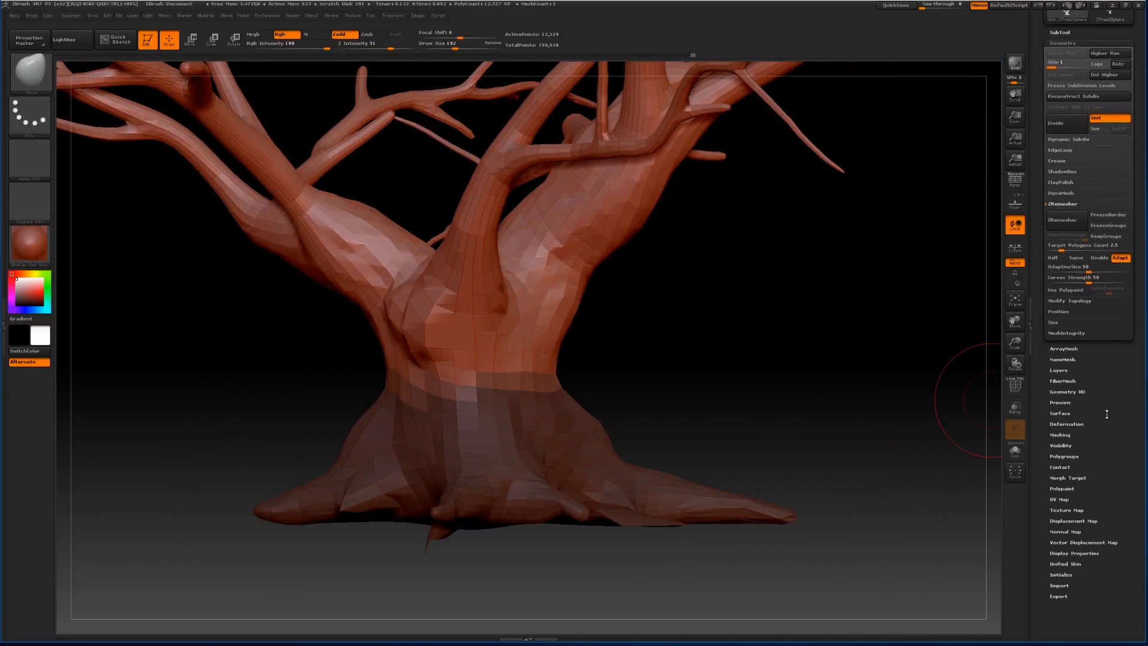
{"action": "left_click", "coordinate": [1061, 432]}
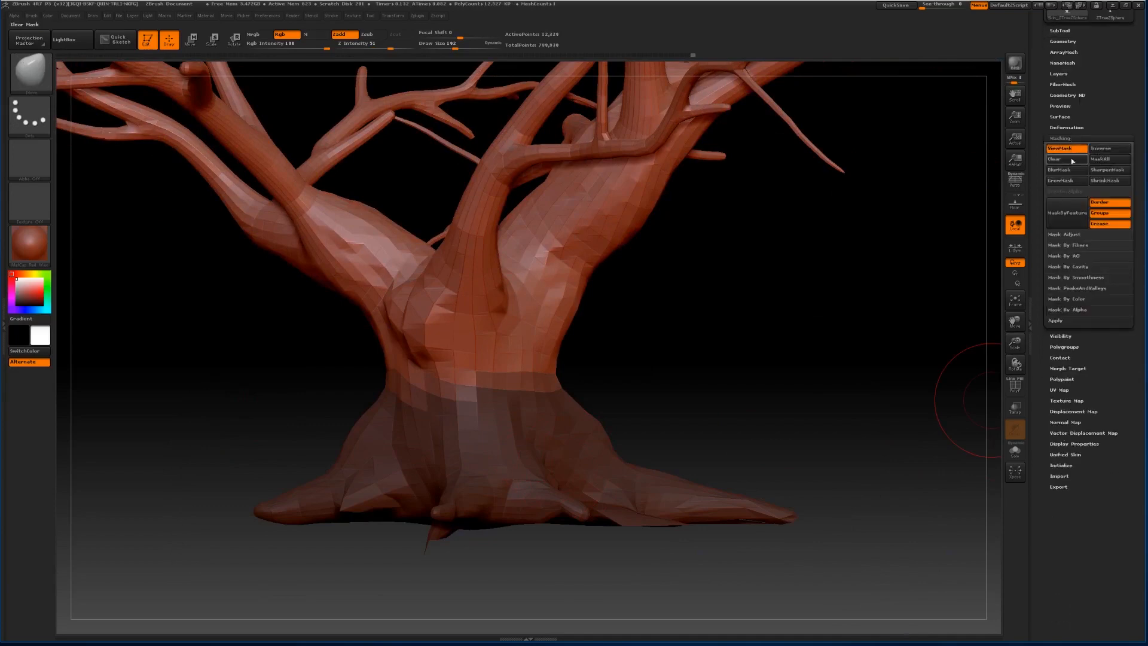
{"action": "left_click", "coordinate": [1066, 182]}
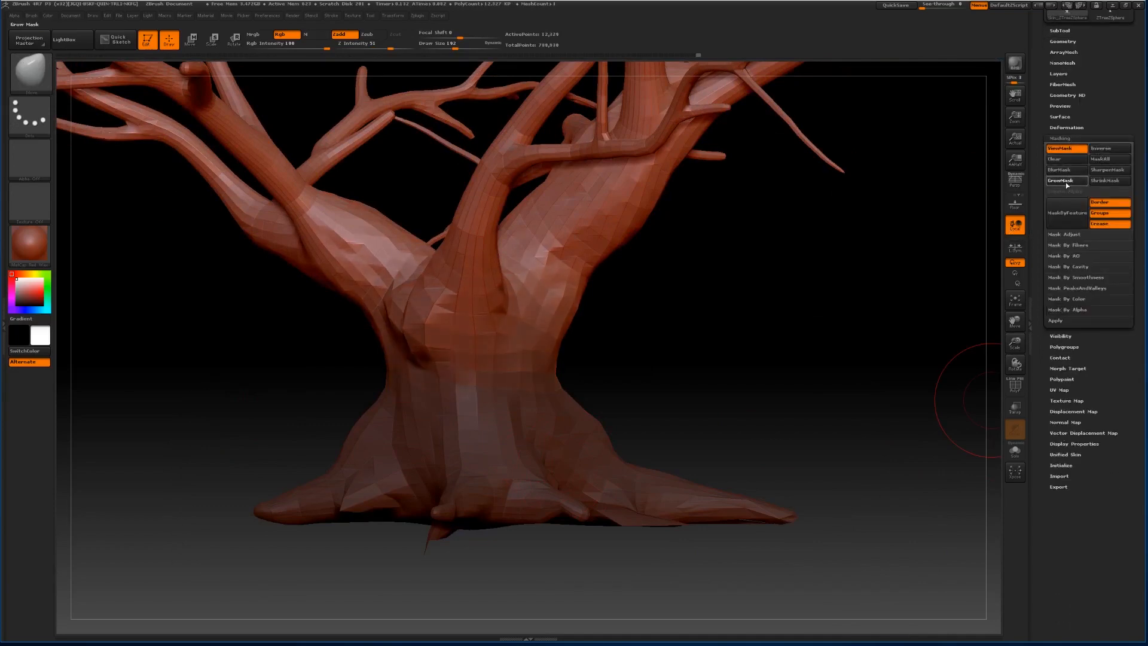
{"action": "left_click", "coordinate": [1107, 172]}
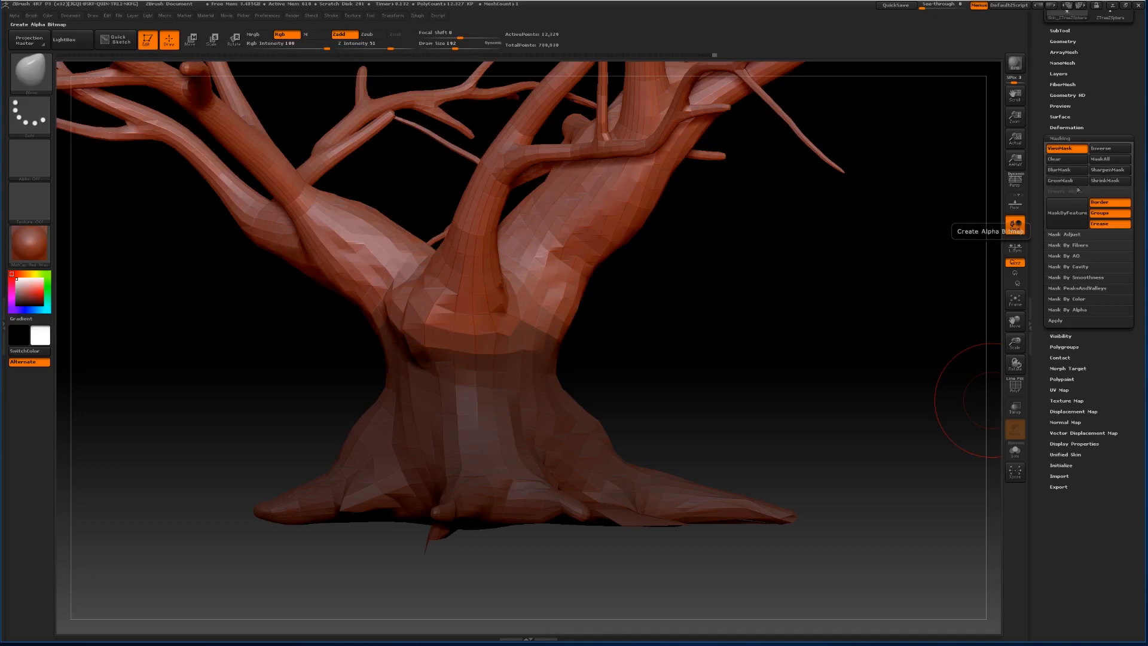
{"action": "left_click", "coordinate": [1105, 171]}
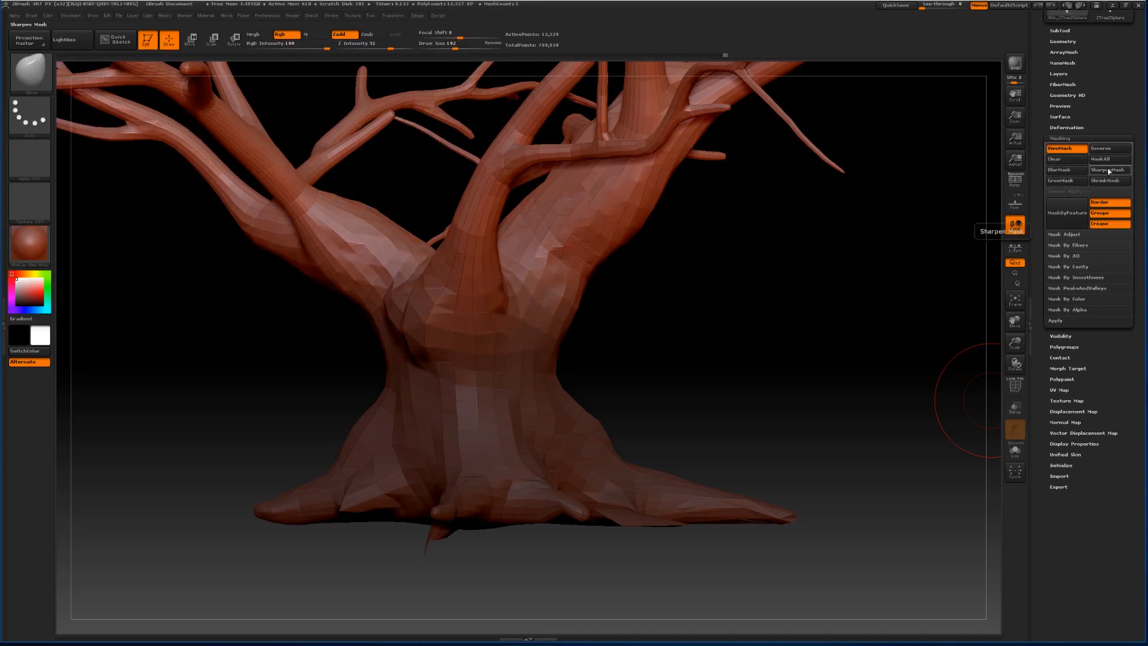
{"action": "left_click", "coordinate": [1109, 172]}
{"action": "left_click", "coordinate": [1078, 181]}
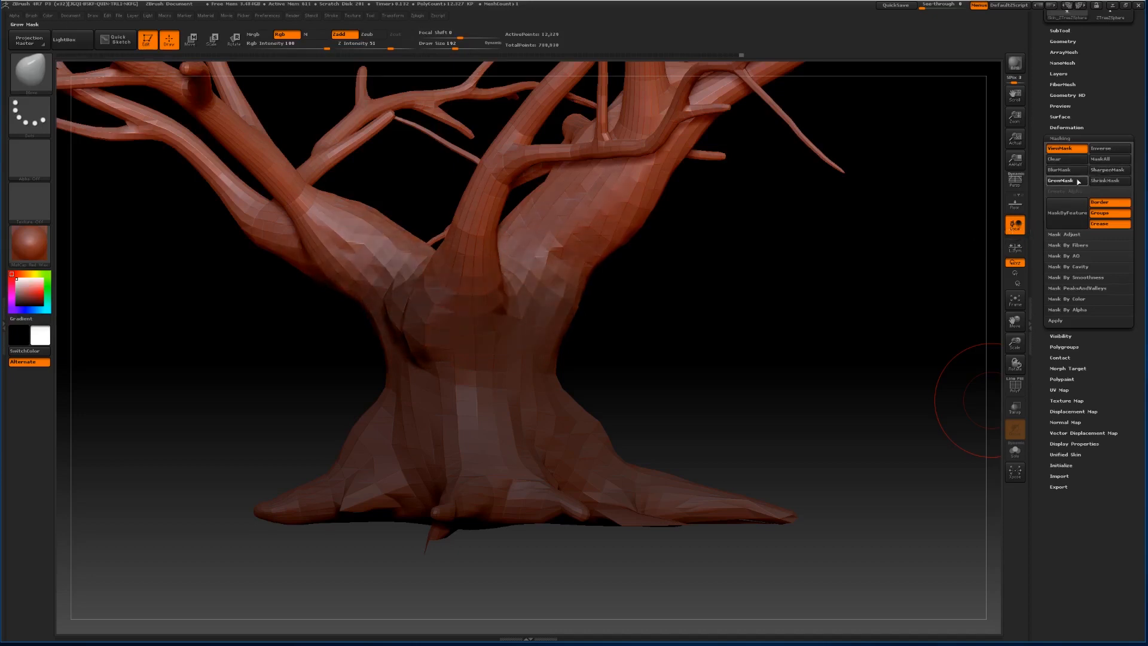
Keep growing and sharpening the mask until it covers the fork and the bases of the main limbs.
{"action": "left_click", "coordinate": [1101, 170]}
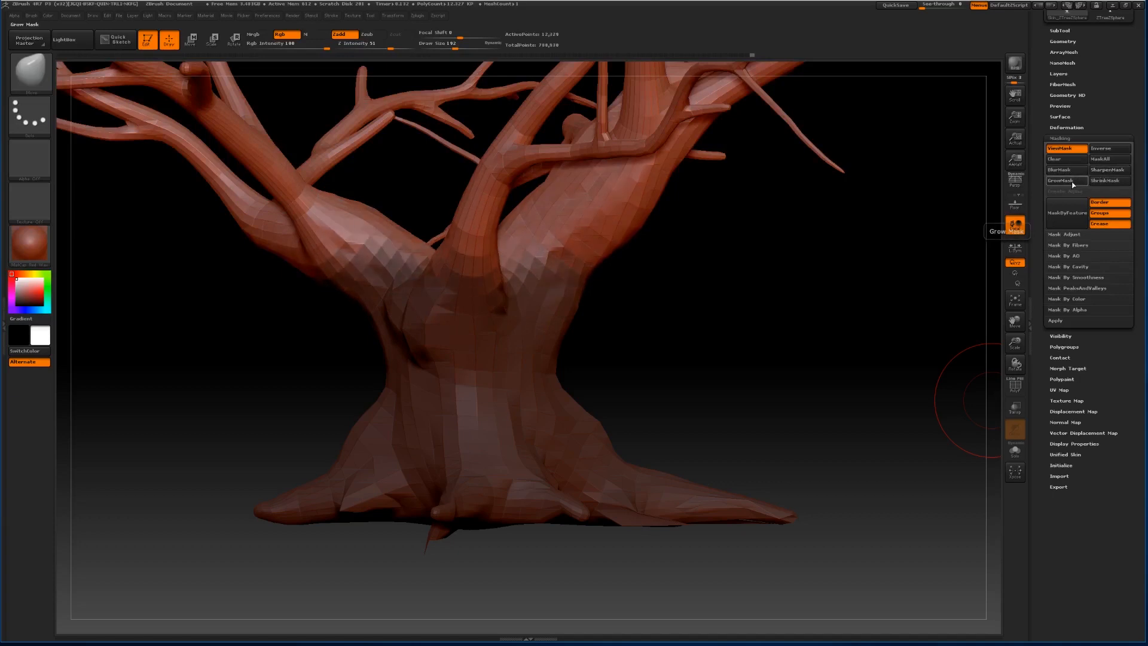
{"action": "left_click", "coordinate": [1070, 182]}
{"action": "left_click", "coordinate": [1095, 170]}
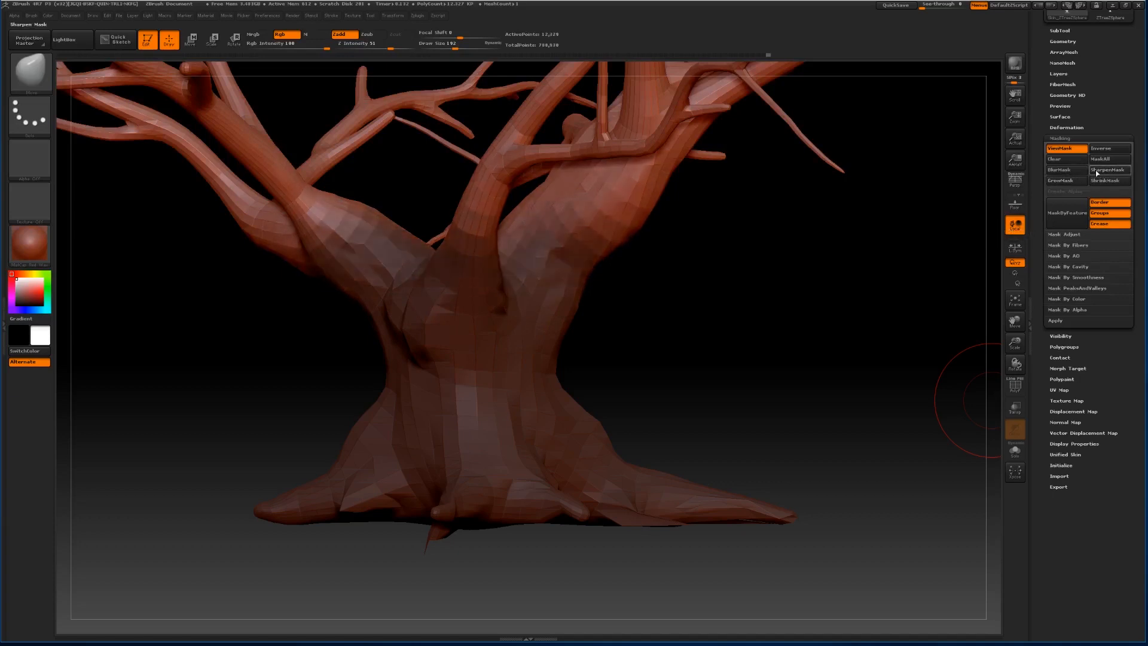
{"action": "left_click", "coordinate": [1070, 181]}
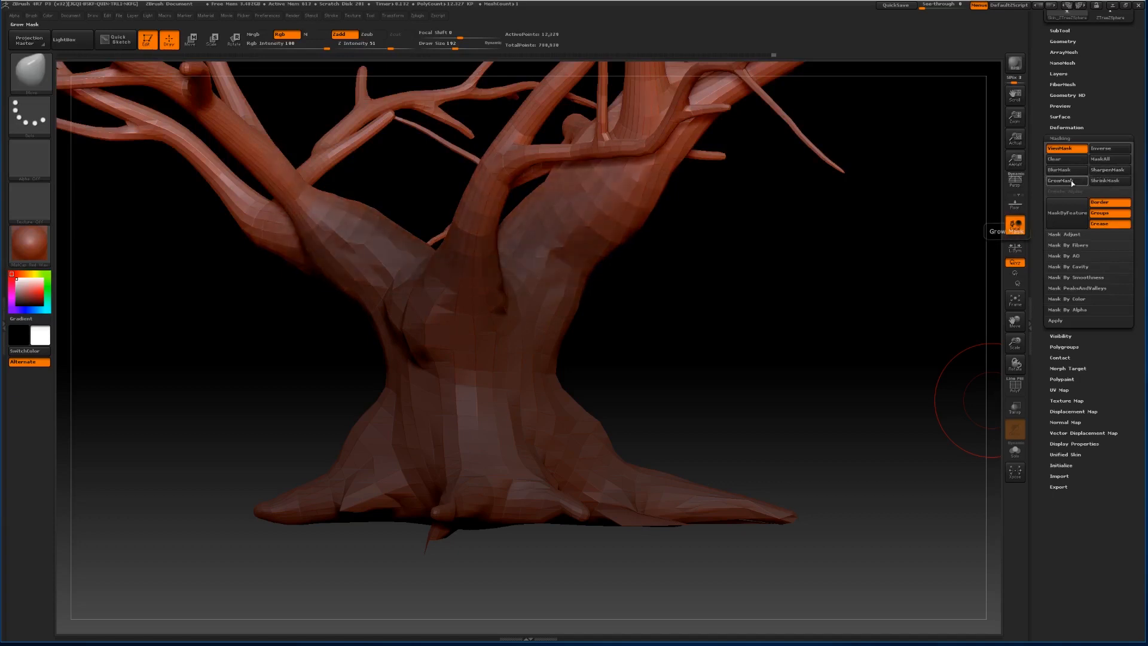
{"action": "mouse_move", "coordinate": [738, 274]}
{"action": "left_mouse_down"}
{"action": "mouse_move", "coordinate": [753, 277]}
{"action": "mouse_move", "coordinate": [709, 282]}
{"action": "mouse_move", "coordinate": [741, 277]}
{"action": "left_mouse_up"}
{"action": "left_click", "coordinate": [1115, 173]}
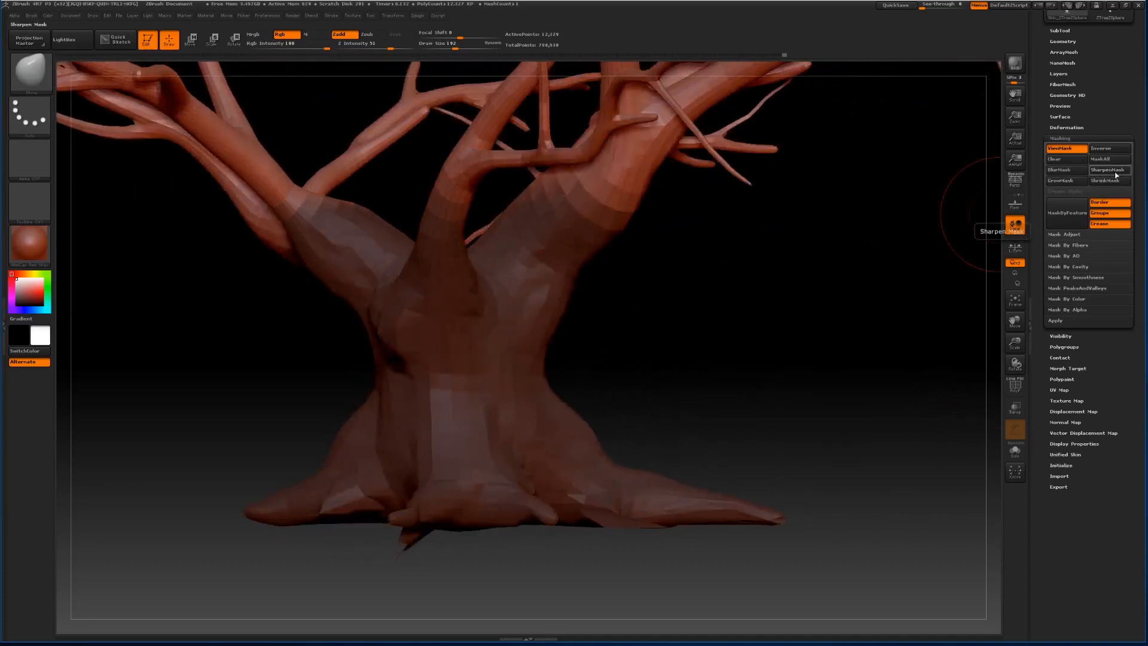
{"action": "left_click_drag", "start_coordinate": [851, 295], "coordinate": [874, 310]}
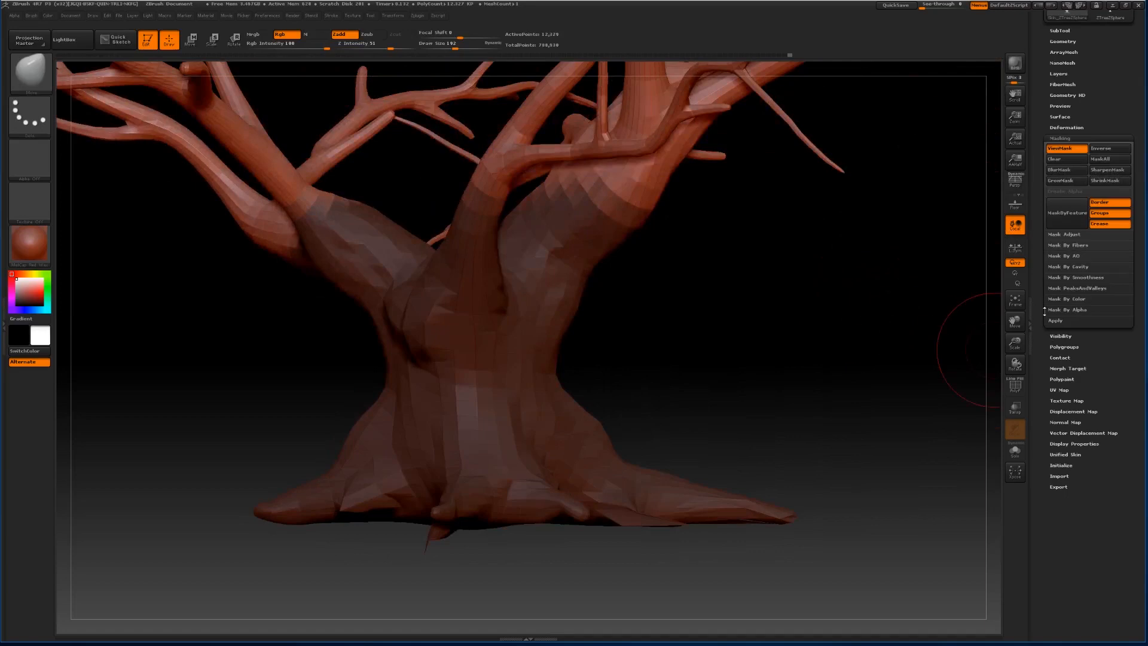
Switch masking to the MaskLasso brush and mask the junction at the base of the upright limb with a clean edge.
{"action": "left_click_drag", "start_coordinate": [624, 255], "coordinate": [716, 348]}
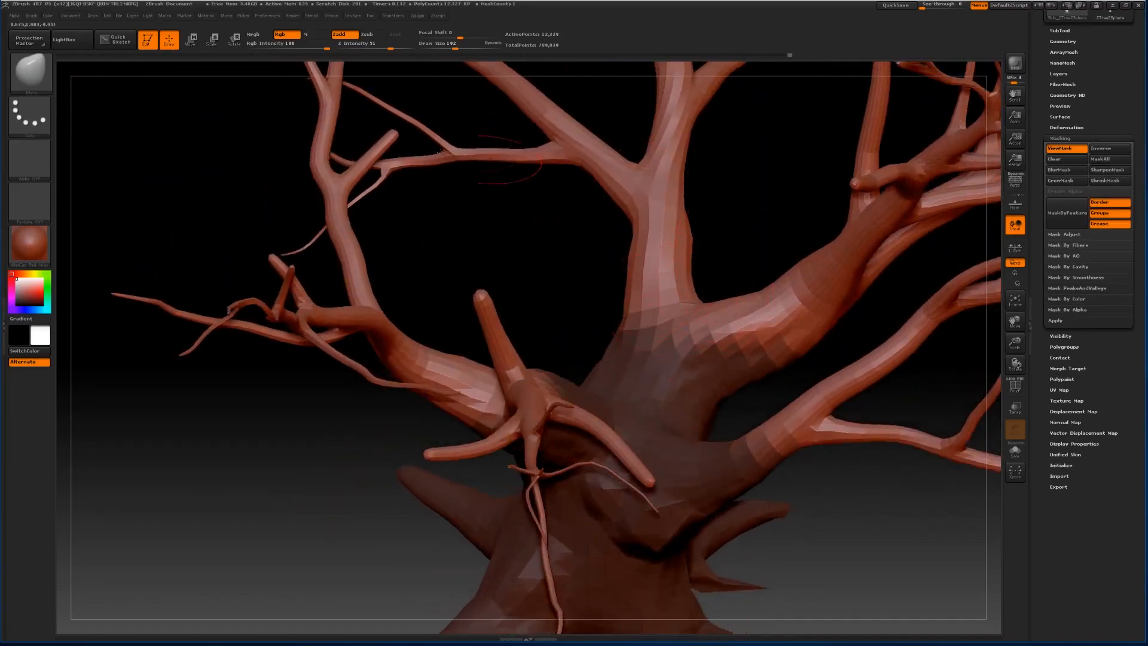
{"action": "left_click", "coordinate": [31, 73], "text": "shift"}
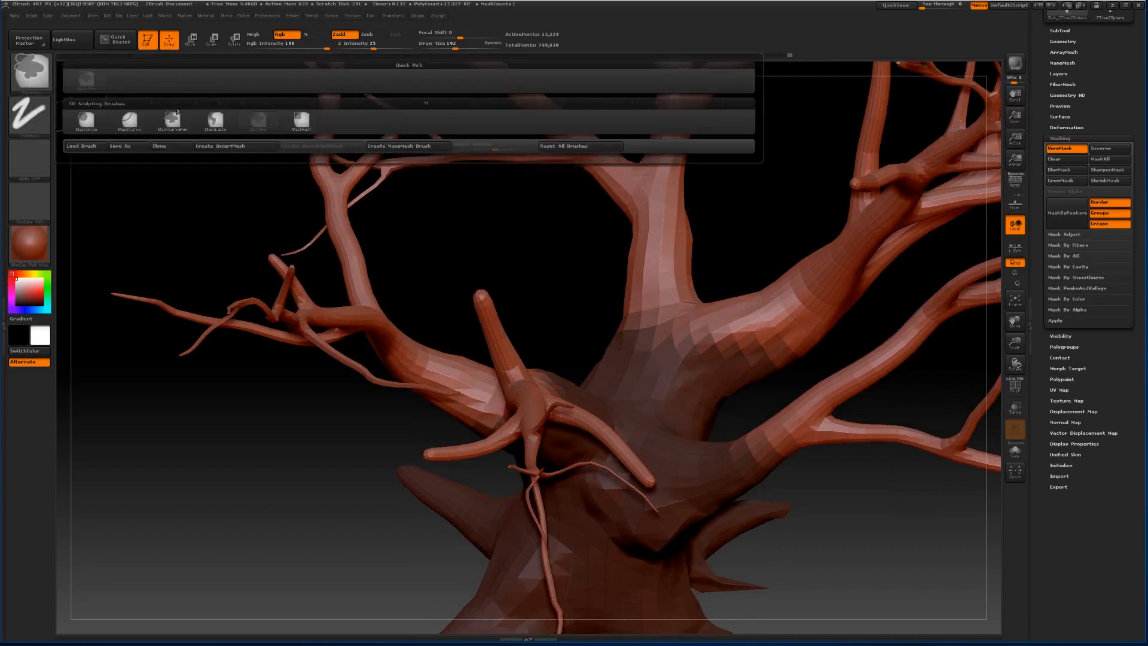
{"action": "left_click", "coordinate": [214, 123], "text": "shift"}
{"action": "left_click_drag", "start_coordinate": [777, 213], "coordinate": [782, 226]}
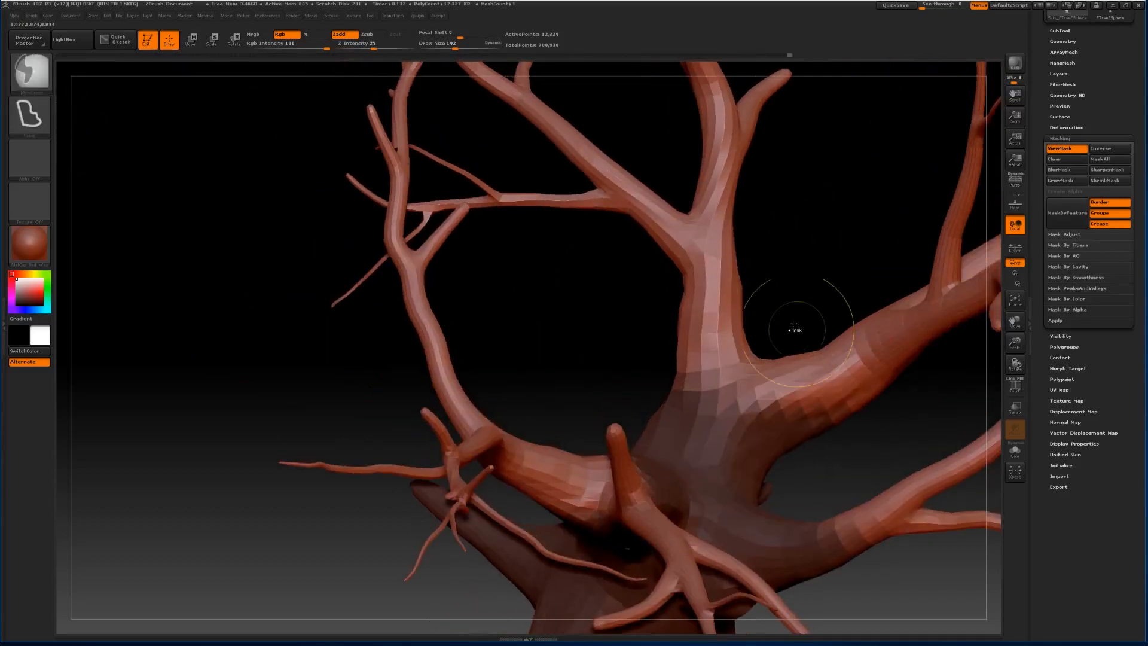
{"action": "mouse_move", "coordinate": [798, 330]}
{"action": "left_mouse_down", "text": "ctrl"}
{"action": "mouse_move", "coordinate": [851, 464]}
{"action": "mouse_move", "coordinate": [688, 388]}
{"action": "mouse_move", "coordinate": [652, 350]}
{"action": "left_mouse_up", "text": "ctrl"}
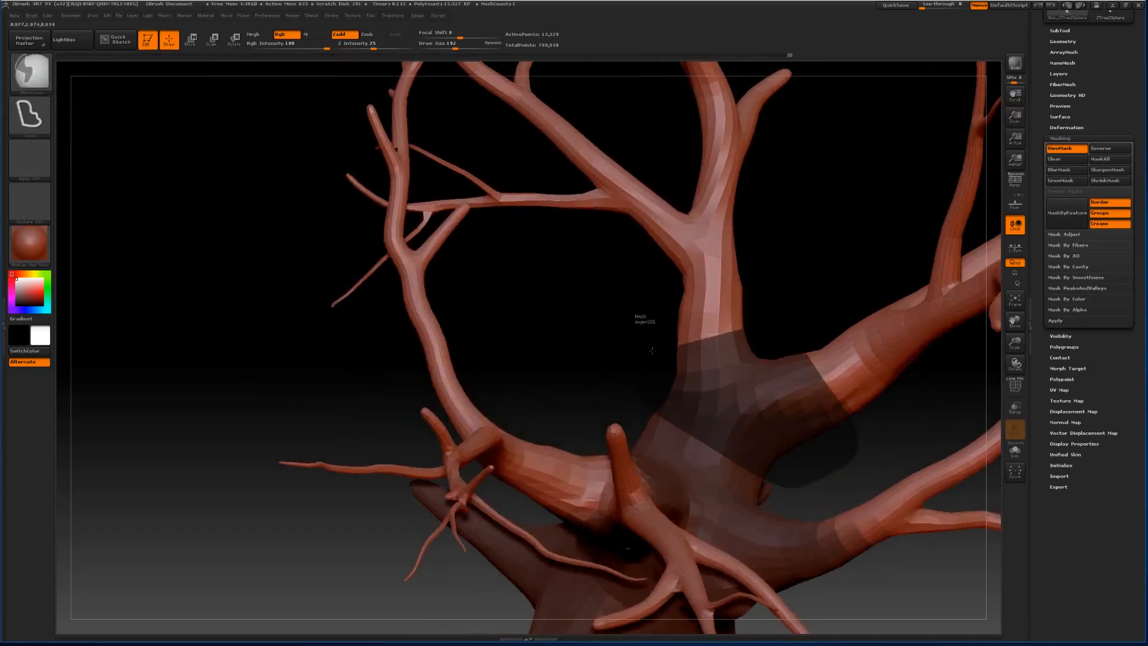
{"action": "left_click_drag", "start_coordinate": [775, 325], "coordinate": [775, 317], "text": "ctrl"}
Lasso-mask the thick side limb up to its fork, evening out the ragged mask edge there.
{"action": "mouse_move", "coordinate": [776, 262]}
{"action": "left_mouse_down"}
{"action": "mouse_move", "coordinate": [788, 311]}
{"action": "mouse_move", "coordinate": [814, 295]}
{"action": "mouse_move", "coordinate": [823, 210]}
{"action": "mouse_move", "coordinate": [801, 275]}
{"action": "mouse_move", "coordinate": [817, 304]}
{"action": "left_mouse_up"}
{"action": "left_click_drag", "start_coordinate": [1020, 319], "coordinate": [1097, 27]}
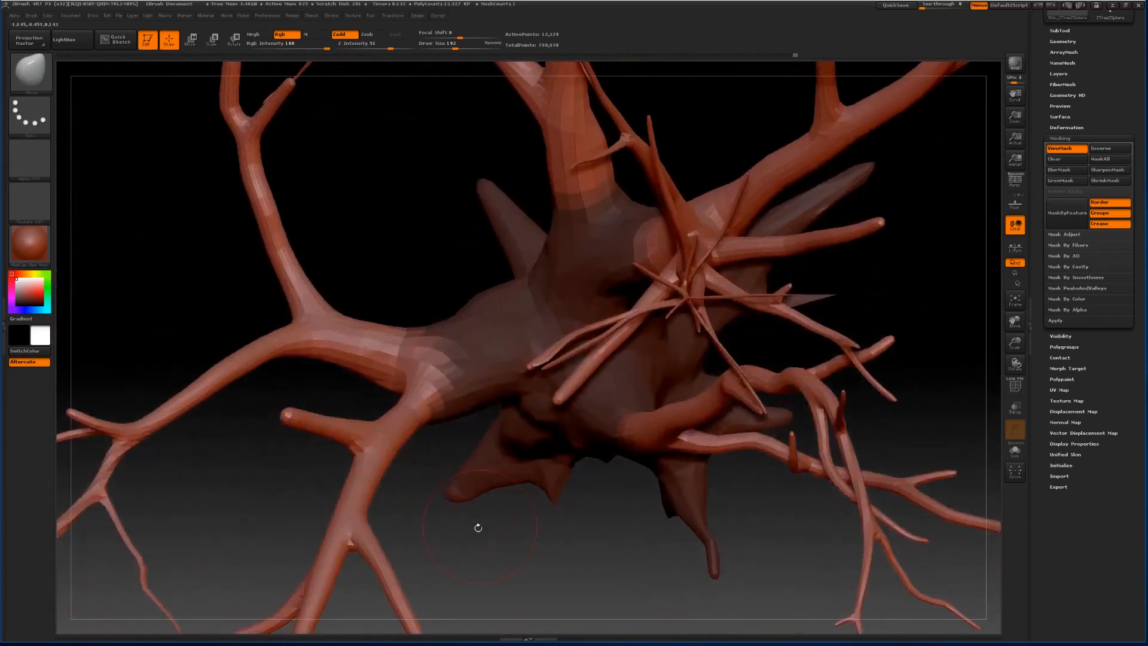
{"action": "left_click_drag", "start_coordinate": [476, 528], "coordinate": [478, 589]}
{"action": "mouse_move", "coordinate": [371, 391]}
{"action": "left_mouse_down", "text": "ctrl"}
{"action": "mouse_move", "coordinate": [382, 466]}
{"action": "mouse_move", "coordinate": [443, 536]}
{"action": "mouse_move", "coordinate": [453, 355]}
{"action": "mouse_move", "coordinate": [425, 350]}
{"action": "left_mouse_up", "text": "ctrl"}
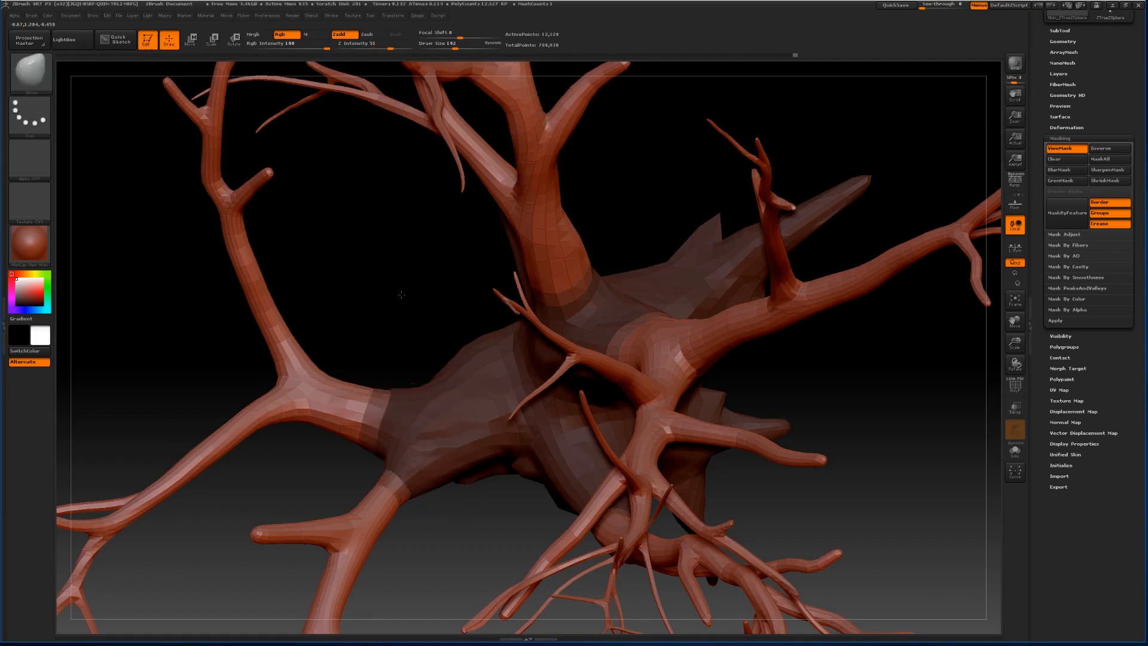
Complete the mask across the bases of the limbs on the opposite side with lasso selections.
{"action": "left_click_drag", "start_coordinate": [400, 293], "coordinate": [427, 195]}
{"action": "mouse_move", "coordinate": [1018, 317]}
{"action": "left_mouse_down"}
{"action": "mouse_move", "coordinate": [860, 592]}
{"action": "mouse_move", "coordinate": [744, 528]}
{"action": "mouse_move", "coordinate": [615, 423]}
{"action": "mouse_move", "coordinate": [610, 505]}
{"action": "mouse_move", "coordinate": [592, 431]}
{"action": "left_mouse_up"}
{"action": "mouse_move", "coordinate": [729, 509]}
{"action": "left_mouse_down"}
{"action": "mouse_move", "coordinate": [741, 558]}
{"action": "mouse_move", "coordinate": [717, 458]}
{"action": "left_mouse_up"}
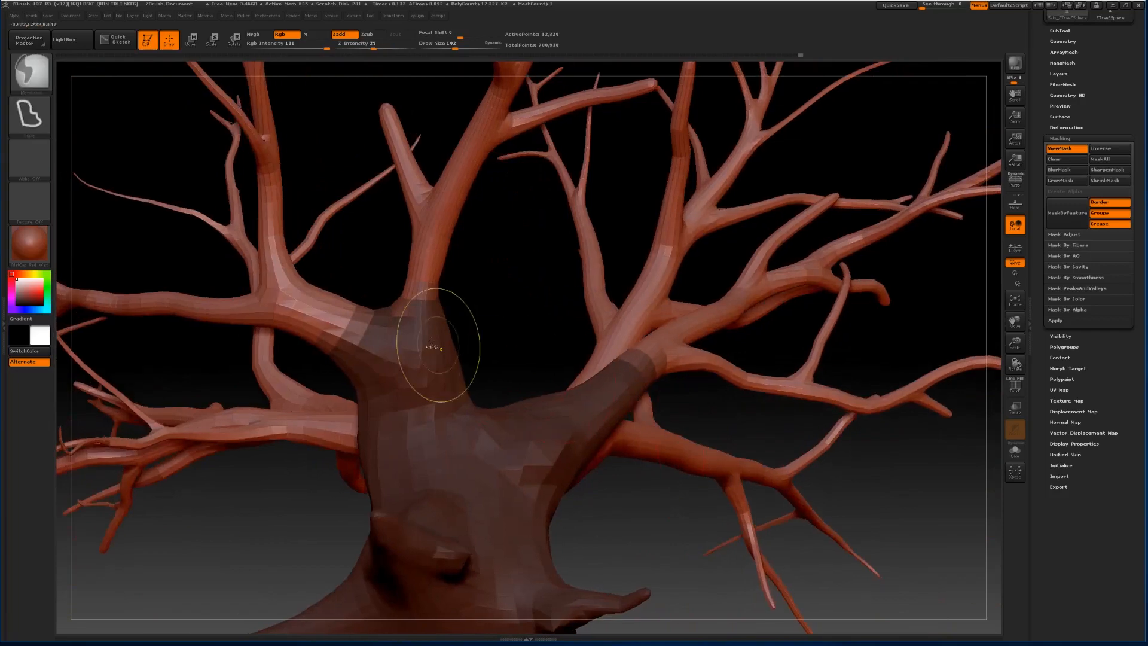
{"action": "mouse_move", "coordinate": [372, 279]}
{"action": "left_mouse_down", "text": "ctrl"}
{"action": "mouse_move", "coordinate": [438, 284]}
{"action": "mouse_move", "coordinate": [433, 372]}
{"action": "mouse_move", "coordinate": [392, 361]}
{"action": "mouse_move", "coordinate": [366, 281]}
{"action": "left_mouse_up", "text": "ctrl"}
{"action": "mouse_move", "coordinate": [319, 356]}
{"action": "left_mouse_down", "text": "ctrl"}
{"action": "mouse_move", "coordinate": [390, 348]}
{"action": "mouse_move", "coordinate": [382, 293]}
{"action": "left_mouse_up", "text": "ctrl"}
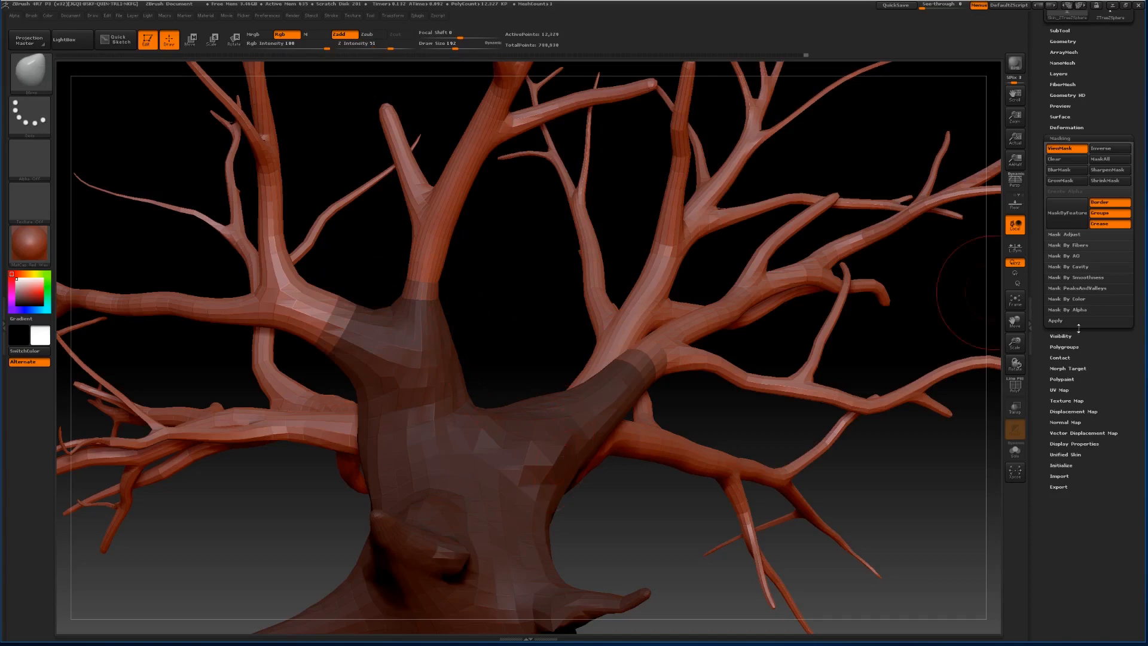
Make the masked trunk its own polygroup, invert the mask, and check the group boundaries with polyframe display on.
{"action": "left_click", "coordinate": [1065, 347]}
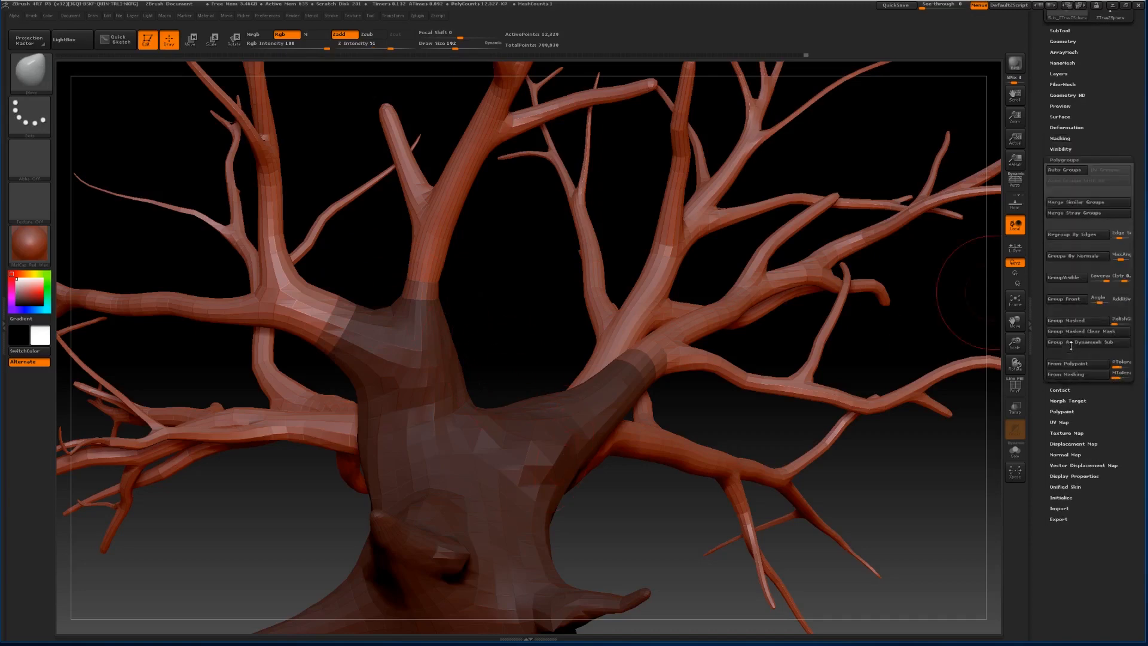
{"action": "left_click", "coordinate": [1094, 322]}
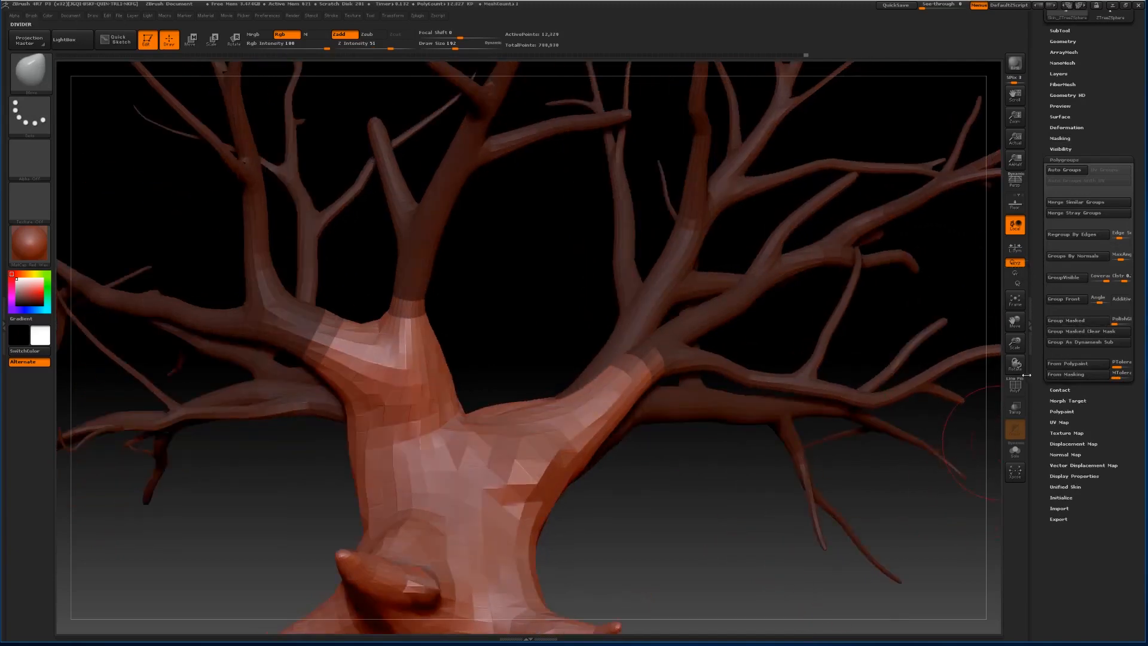
{"action": "key", "text": "shift+f"}
{"action": "left_click_drag", "start_coordinate": [684, 556], "coordinate": [871, 456]}
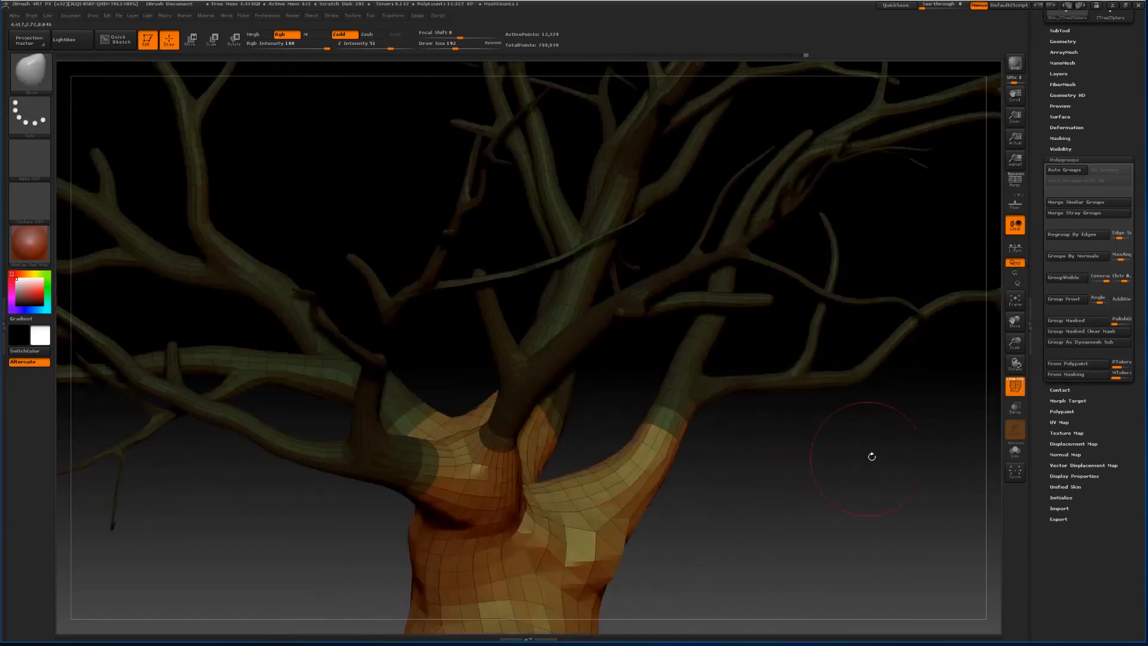
{"action": "left_click_drag", "start_coordinate": [1016, 349], "coordinate": [1015, 327]}
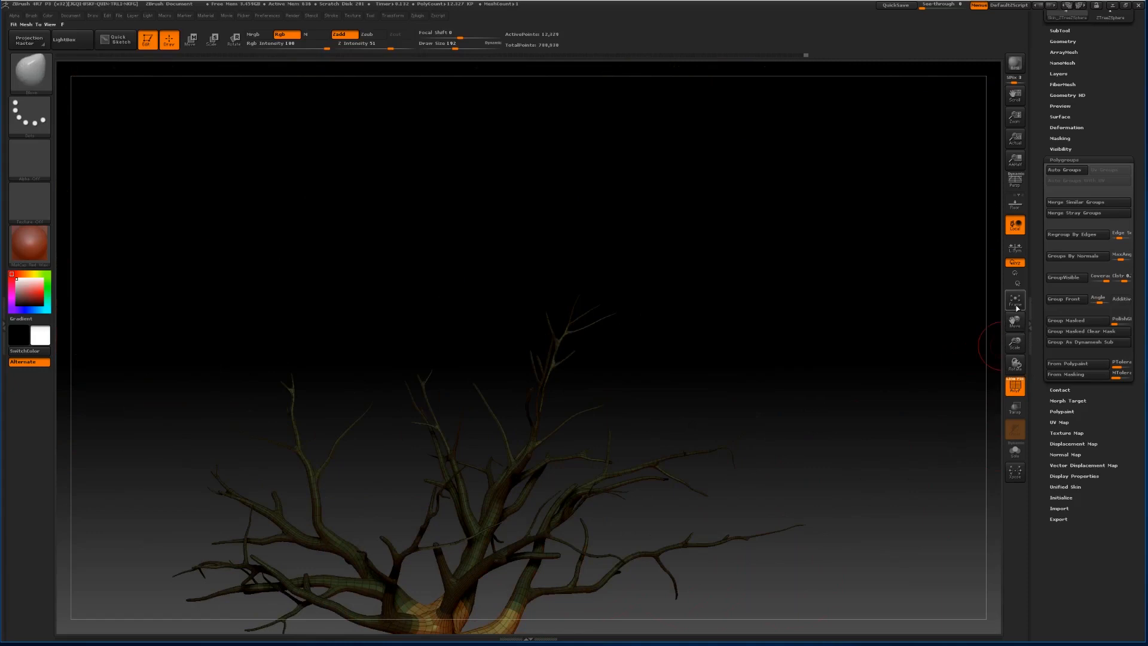
{"action": "left_click", "coordinate": [1017, 307]}
{"action": "left_click_drag", "start_coordinate": [566, 554], "coordinate": [696, 551]}
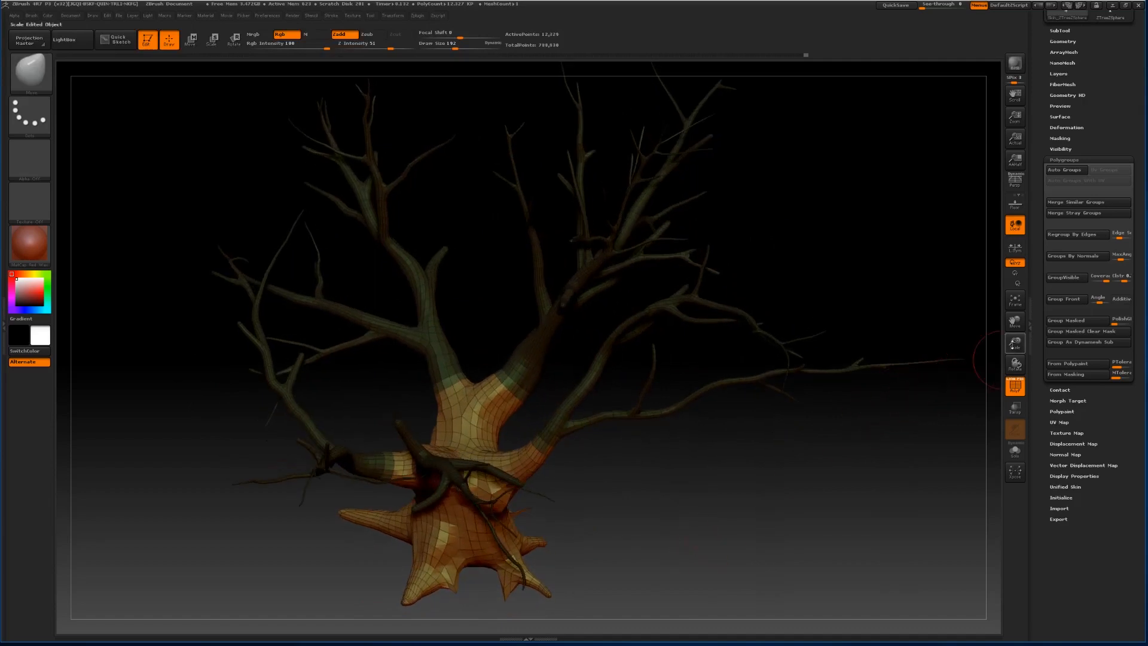
{"action": "left_click_drag", "start_coordinate": [1013, 344], "coordinate": [1013, 366]}
{"action": "left_click_drag", "start_coordinate": [756, 540], "coordinate": [790, 469]}
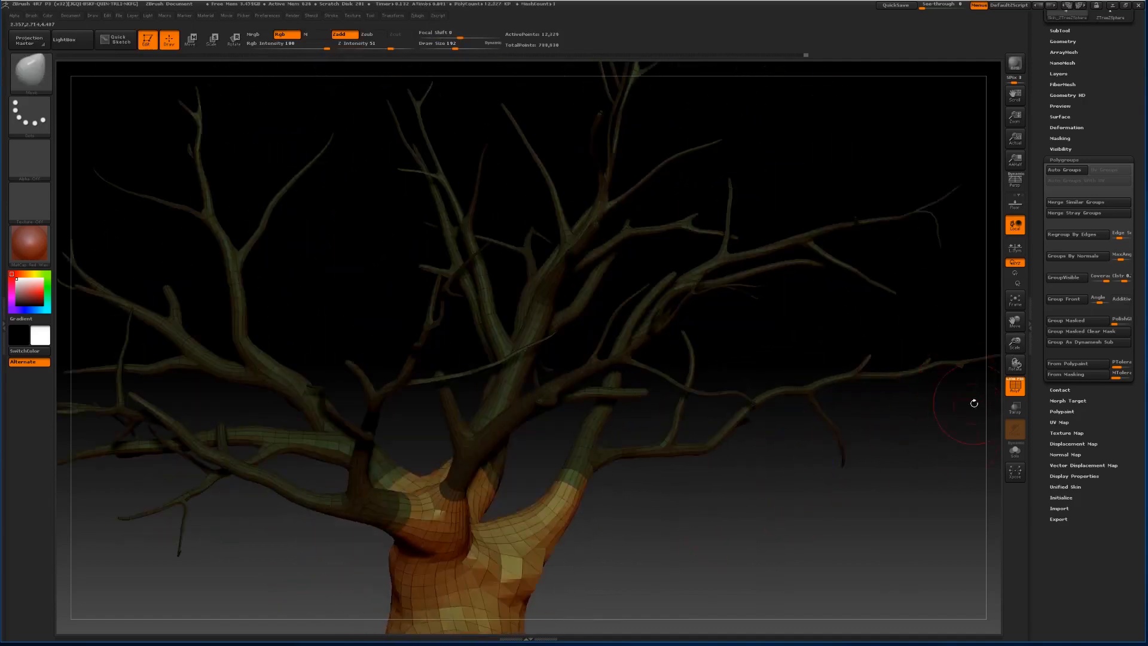
Hide the polyframe, clear the mask, and review the branch structure from several sides.
{"action": "left_click", "coordinate": [1019, 386]}
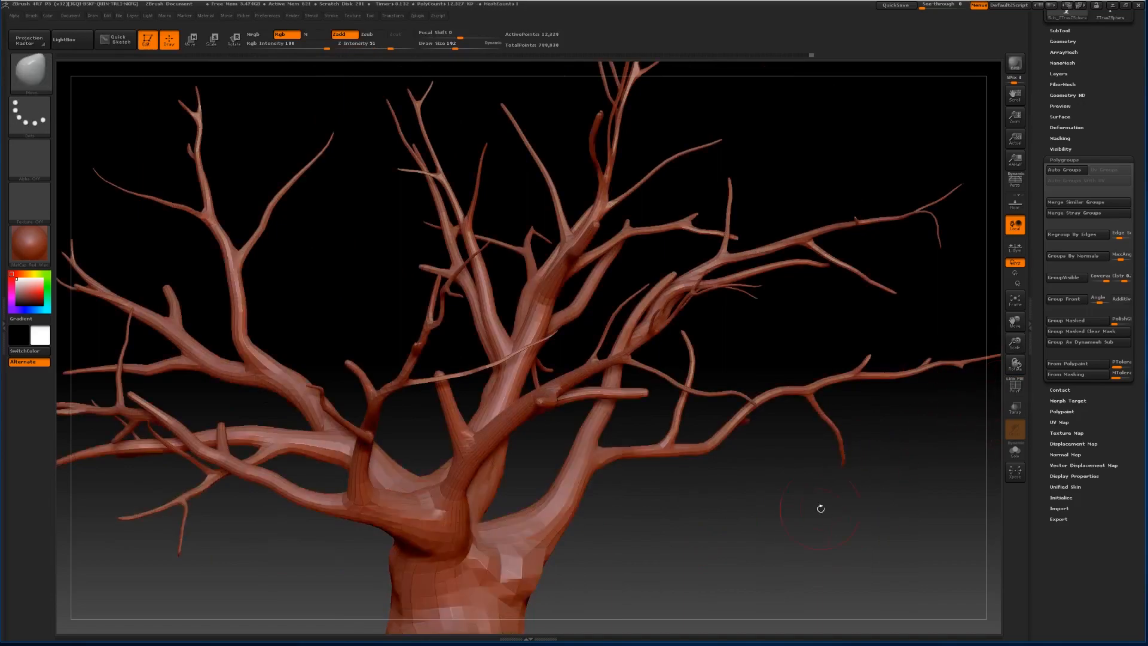
{"action": "left_click_drag", "start_coordinate": [1010, 338], "coordinate": [1013, 320]}
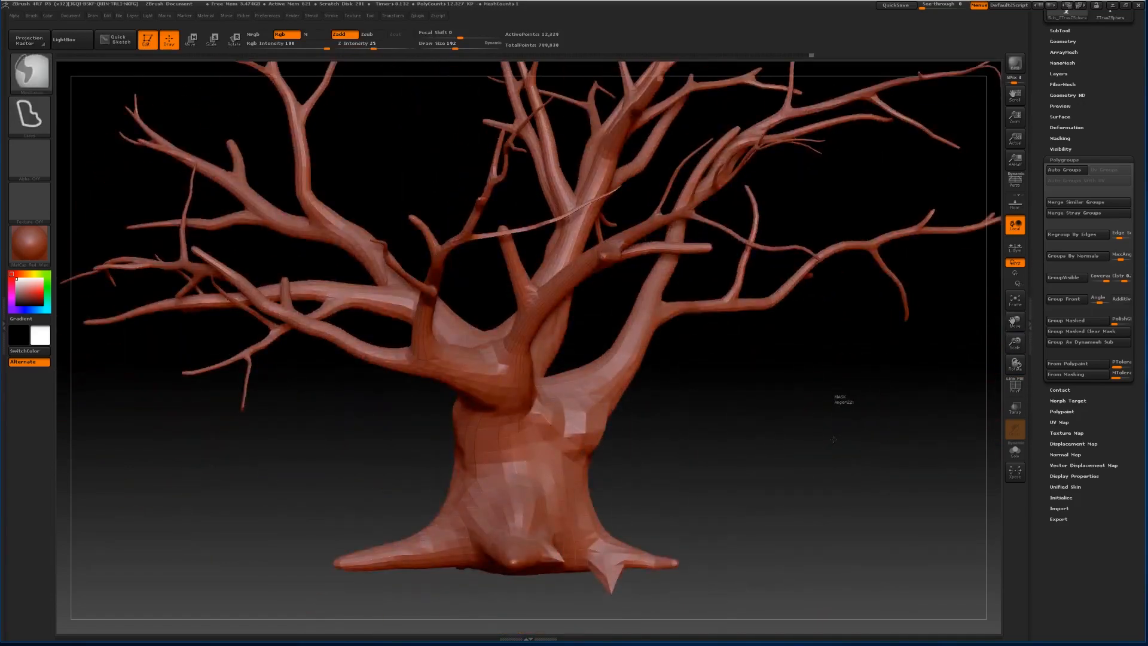
{"action": "left_click_drag", "start_coordinate": [809, 469], "coordinate": [879, 417]}
{"action": "left_click_drag", "start_coordinate": [1013, 326], "coordinate": [1010, 417]}
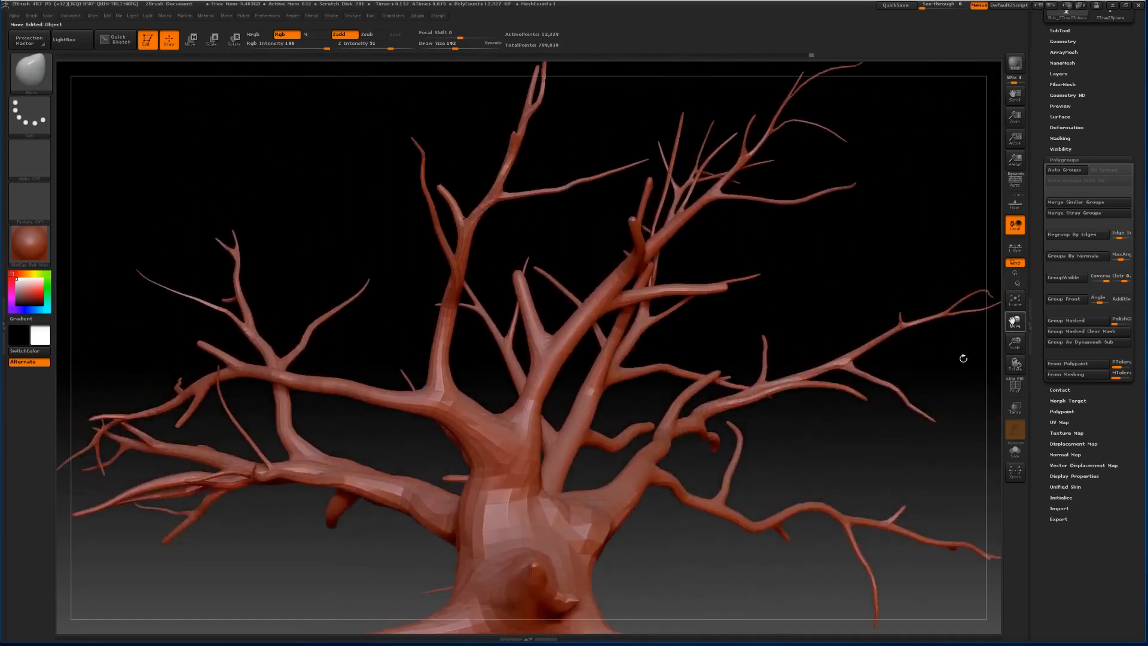
{"action": "left_click_drag", "start_coordinate": [860, 230], "coordinate": [868, 316]}
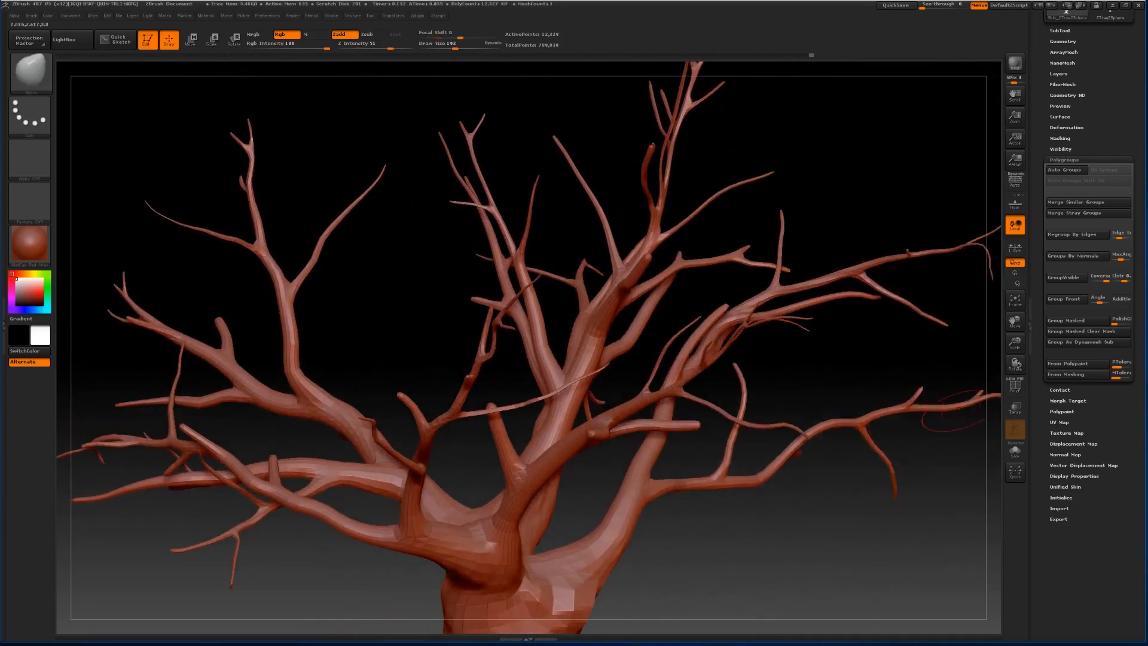
{"action": "left_click_drag", "start_coordinate": [1013, 343], "coordinate": [1014, 319]}
{"action": "left_click_drag", "start_coordinate": [925, 323], "coordinate": [921, 395]}
Show the polyframe again and lasso-mask the outer branches of one main limb from above.
{"action": "left_click", "coordinate": [1012, 384]}
{"action": "mouse_move", "coordinate": [834, 430]}
{"action": "left_mouse_down"}
{"action": "mouse_move", "coordinate": [808, 449]}
{"action": "mouse_move", "coordinate": [781, 418]}
{"action": "left_mouse_up"}
{"action": "mouse_move", "coordinate": [696, 232]}
{"action": "left_mouse_down"}
{"action": "mouse_move", "coordinate": [705, 205]}
{"action": "mouse_move", "coordinate": [693, 194]}
{"action": "left_mouse_up"}
{"action": "left_click_drag", "start_coordinate": [508, 131], "coordinate": [556, 168], "text": "ctrl"}
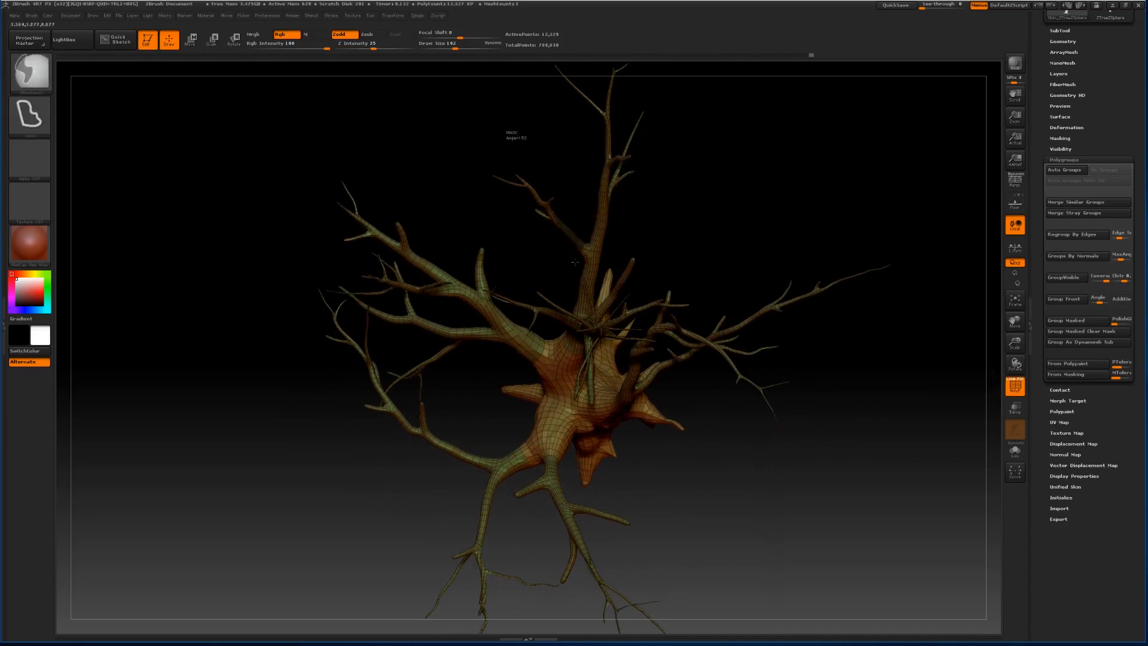
{"action": "left_click_drag", "start_coordinate": [495, 148], "coordinate": [501, 141], "text": "ctrl"}
Extend the lasso mask over the remaining side branches and tip of the same limb from other angles.
{"action": "mouse_move", "coordinate": [641, 226]}
{"action": "left_mouse_down"}
{"action": "mouse_move", "coordinate": [692, 243]}
{"action": "mouse_move", "coordinate": [692, 259]}
{"action": "mouse_move", "coordinate": [685, 252]}
{"action": "left_mouse_up"}
{"action": "left_click_drag", "start_coordinate": [638, 88], "coordinate": [653, 115], "text": "ctrl"}
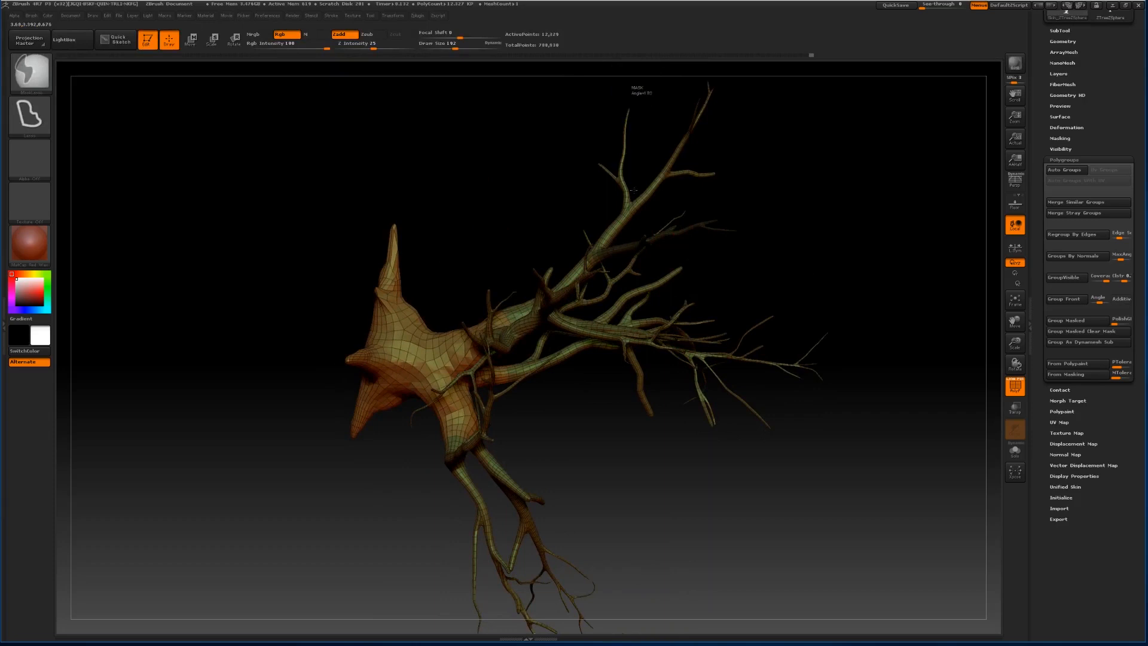
{"action": "mouse_move", "coordinate": [634, 191]}
{"action": "left_mouse_down", "text": "ctrl"}
{"action": "mouse_move", "coordinate": [560, 153]}
{"action": "mouse_move", "coordinate": [583, 99]}
{"action": "left_mouse_up", "text": "ctrl"}
{"action": "mouse_move", "coordinate": [762, 159]}
{"action": "left_mouse_down"}
{"action": "mouse_move", "coordinate": [749, 146]}
{"action": "mouse_move", "coordinate": [661, 160]}
{"action": "left_mouse_up"}
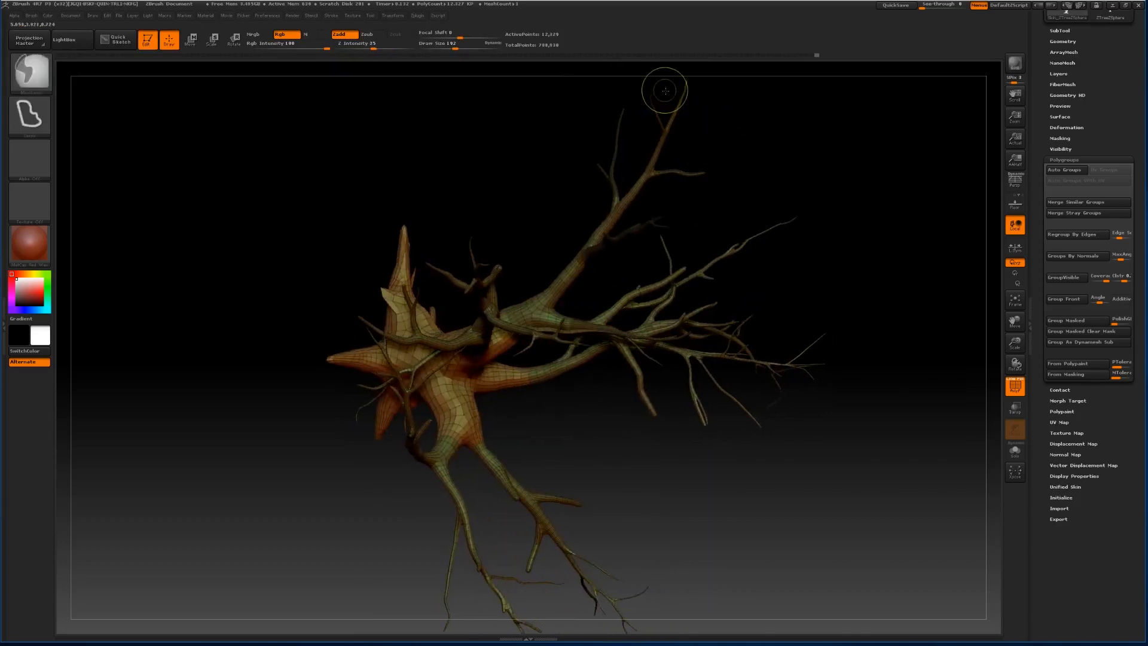
{"action": "left_click_drag", "start_coordinate": [652, 69], "coordinate": [653, 72], "text": "ctrl"}
Extend the lasso mask over more outer branches and hanging twigs of the upper limbs from several angles.
{"action": "mouse_move", "coordinate": [751, 218]}
{"action": "left_mouse_down"}
{"action": "mouse_move", "coordinate": [741, 205]}
{"action": "mouse_move", "coordinate": [737, 222]}
{"action": "mouse_move", "coordinate": [724, 220]}
{"action": "left_mouse_up"}
{"action": "left_click_drag", "start_coordinate": [655, 258], "coordinate": [582, 315], "text": "ctrl"}
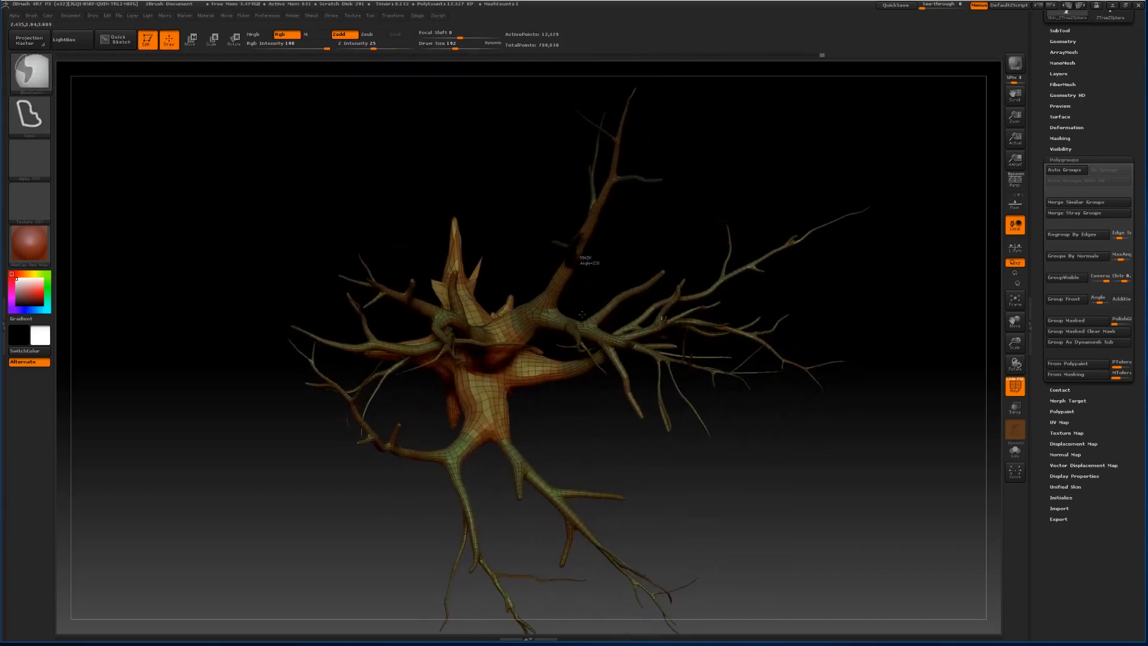
{"action": "left_click_drag", "start_coordinate": [648, 249], "coordinate": [649, 250], "text": "ctrl"}
{"action": "mouse_move", "coordinate": [755, 216]}
{"action": "left_mouse_down"}
{"action": "mouse_move", "coordinate": [745, 289]}
{"action": "mouse_move", "coordinate": [704, 304]}
{"action": "mouse_move", "coordinate": [676, 292]}
{"action": "left_mouse_up"}
{"action": "left_click_drag", "start_coordinate": [591, 395], "coordinate": [592, 393], "text": "ctrl"}
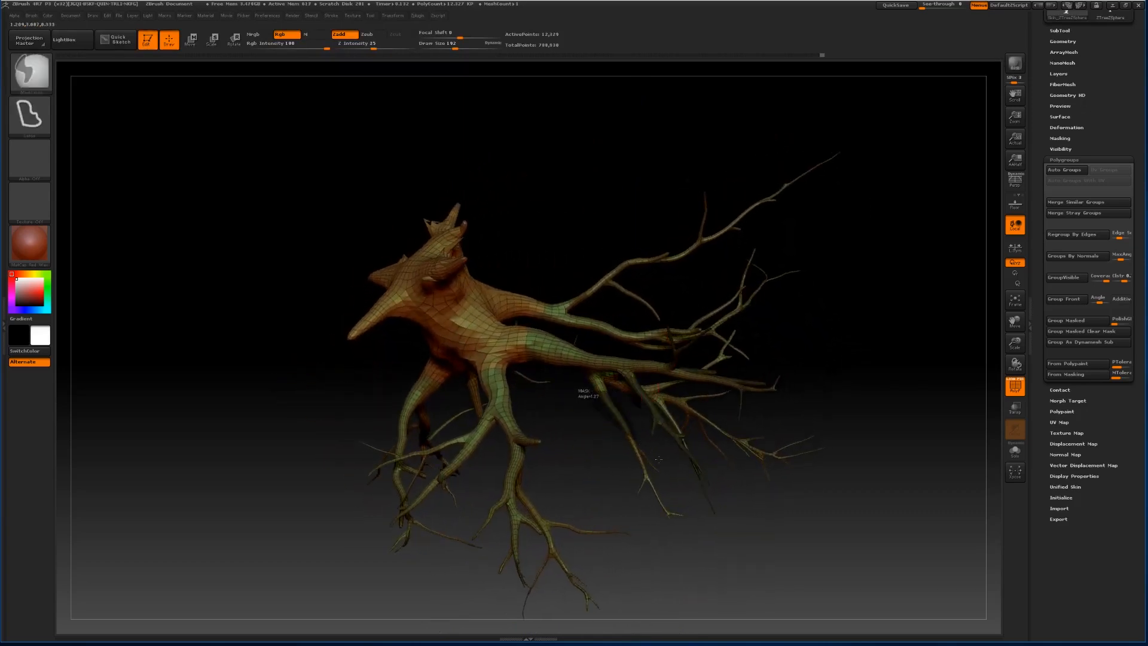
{"action": "mouse_move", "coordinate": [658, 459]}
{"action": "left_mouse_down", "text": "ctrl"}
{"action": "mouse_move", "coordinate": [682, 528]}
{"action": "mouse_move", "coordinate": [610, 468]}
{"action": "left_mouse_up", "text": "ctrl"}
{"action": "mouse_move", "coordinate": [807, 329]}
{"action": "left_mouse_down"}
{"action": "mouse_move", "coordinate": [811, 313]}
{"action": "mouse_move", "coordinate": [748, 411]}
{"action": "left_mouse_up"}
Thicken the thin section of an outer branch near its fork with the Inflate brush and check it from another angle.
{"action": "left_click_drag", "start_coordinate": [1015, 342], "coordinate": [851, 202]}
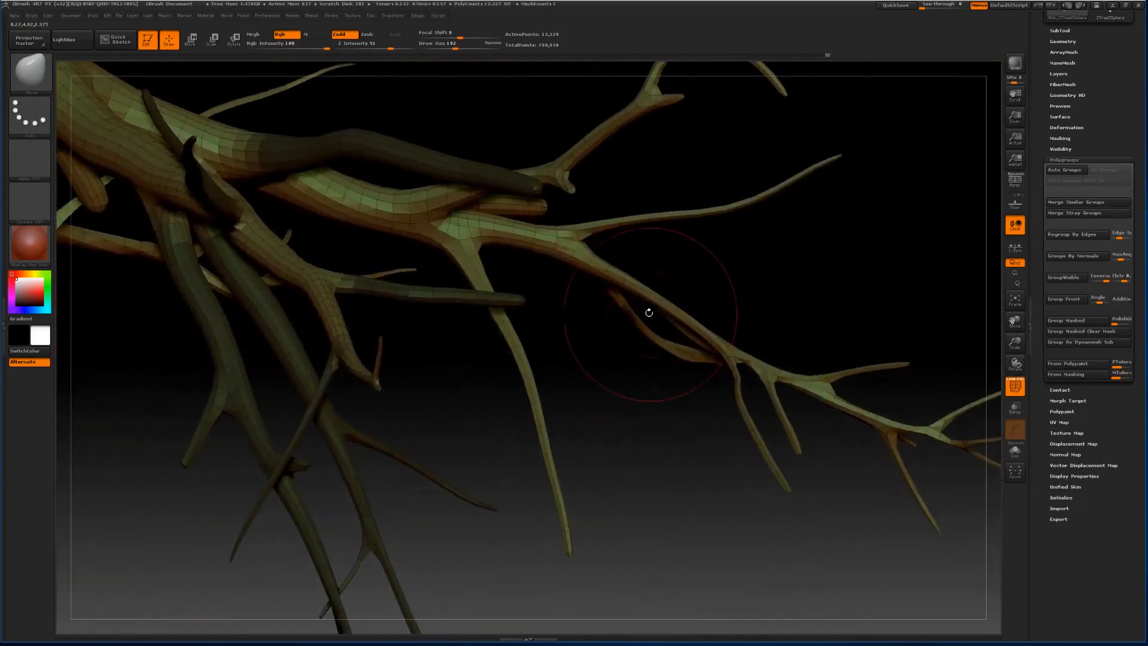
{"action": "left_click_drag", "start_coordinate": [1012, 323], "coordinate": [901, 323]}
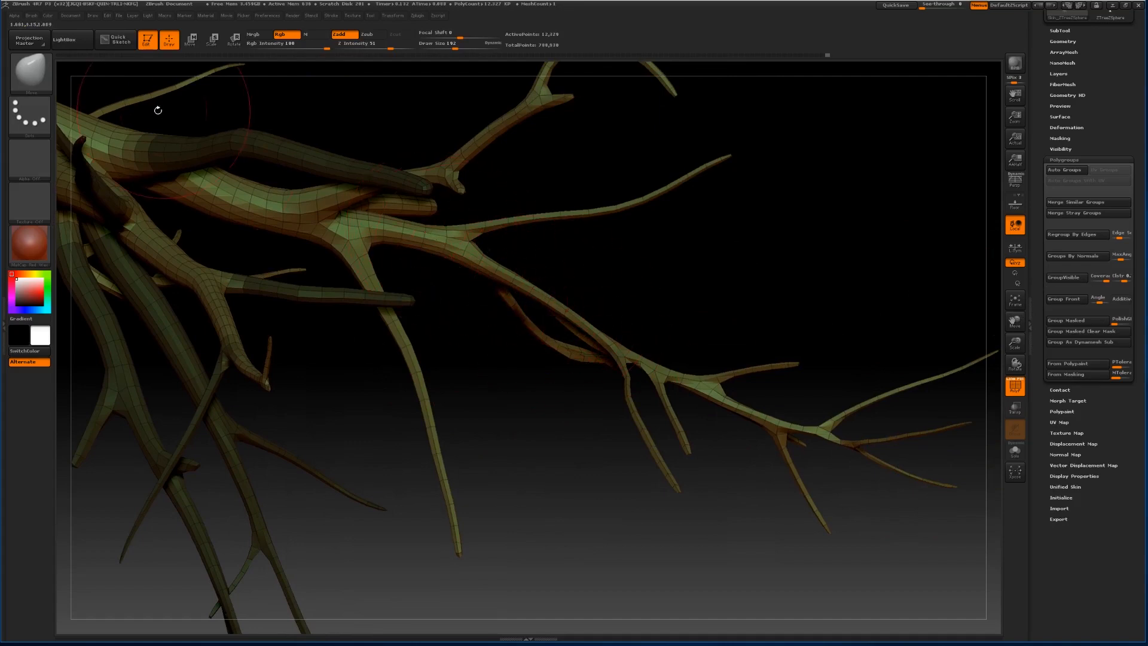
{"action": "left_click", "coordinate": [30, 74]}
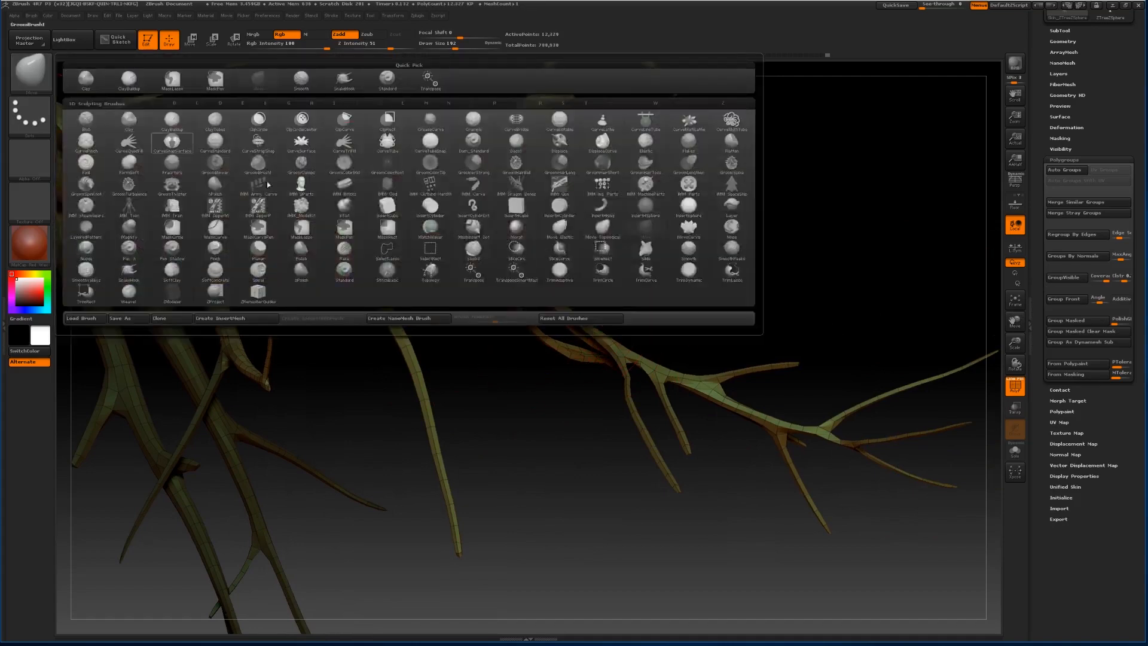
{"action": "left_click", "coordinate": [344, 205]}
{"action": "left_click_drag", "start_coordinate": [538, 306], "coordinate": [620, 339]}
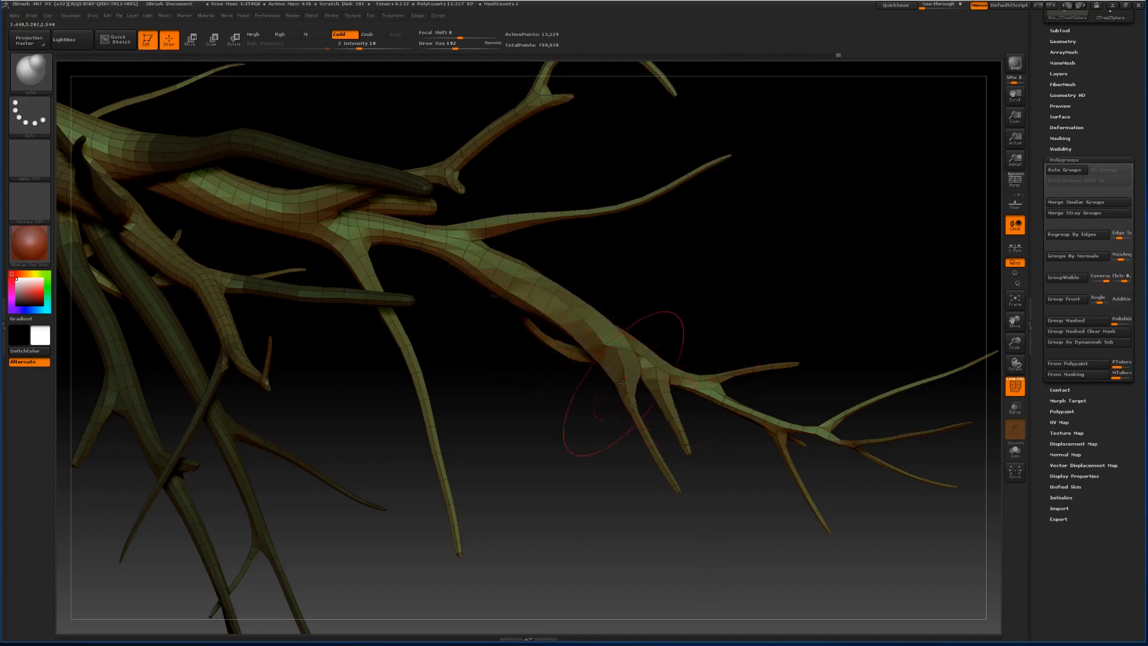
{"action": "left_click_drag", "start_coordinate": [614, 254], "coordinate": [593, 246]}
{"action": "left_click_drag", "start_coordinate": [425, 234], "coordinate": [408, 241]}
{"action": "left_click_drag", "start_coordinate": [687, 289], "coordinate": [694, 179]}
{"action": "mouse_move", "coordinate": [452, 337]}
{"action": "left_mouse_down"}
{"action": "mouse_move", "coordinate": [310, 251]}
{"action": "mouse_move", "coordinate": [197, 155]}
{"action": "left_mouse_up"}
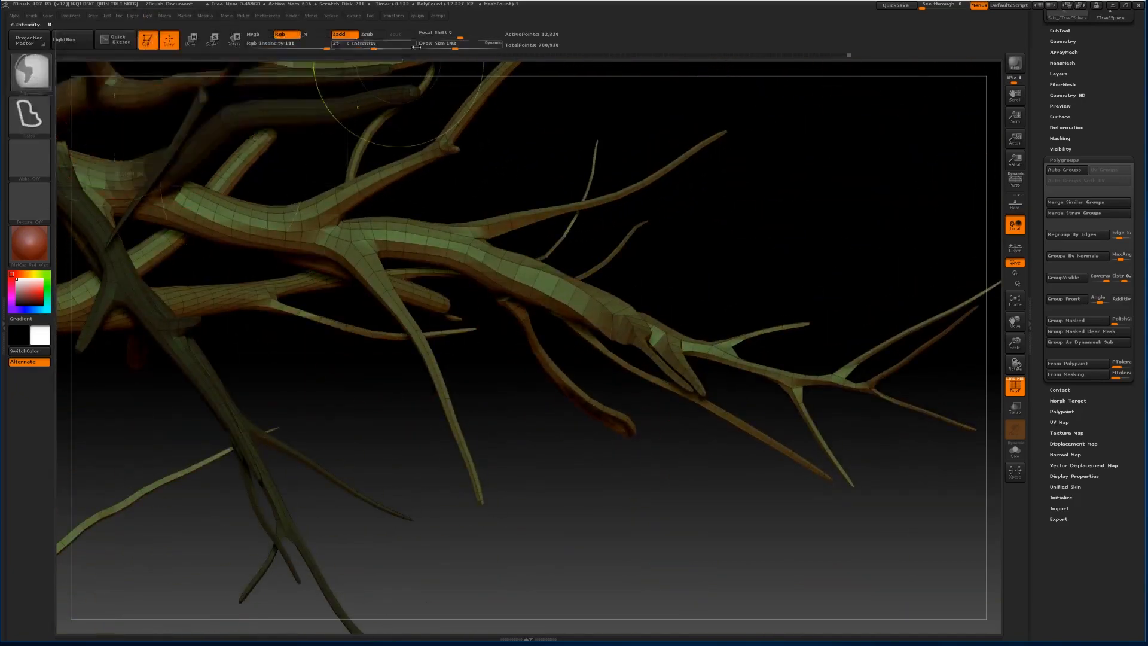
Set the draw size to 132 and lasso-mask the slender forked branch in the crowded middle of the crown.
{"action": "left_click_drag", "start_coordinate": [457, 45], "coordinate": [449, 46]}
{"action": "left_click_drag", "start_coordinate": [549, 111], "coordinate": [610, 282]}
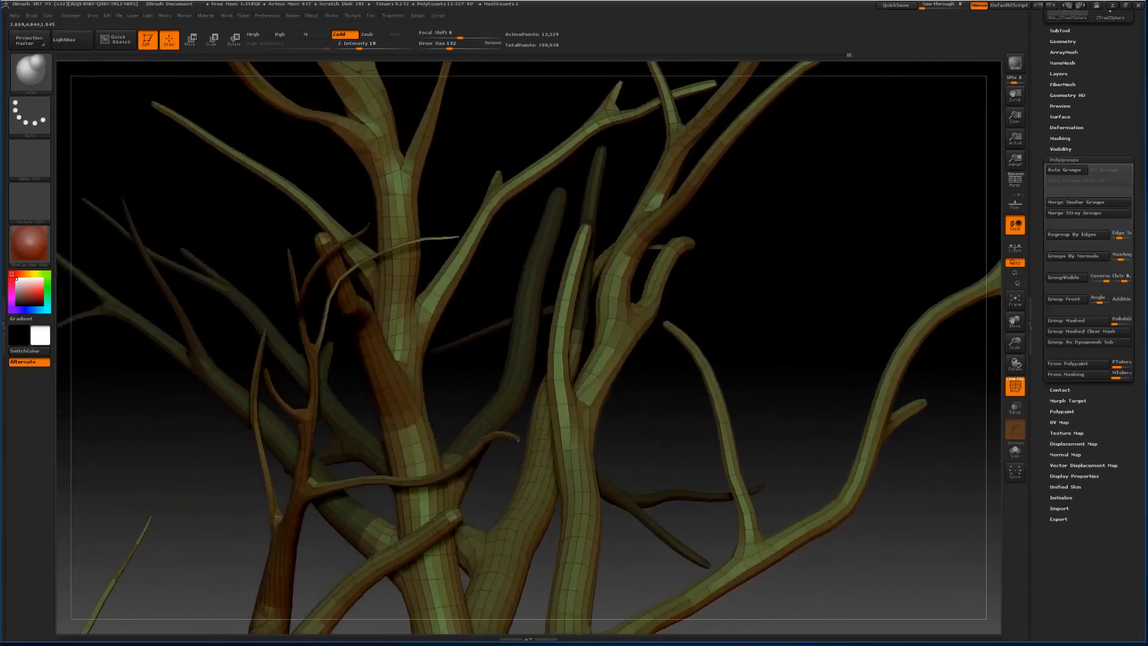
{"action": "key", "text": "ctrl"}
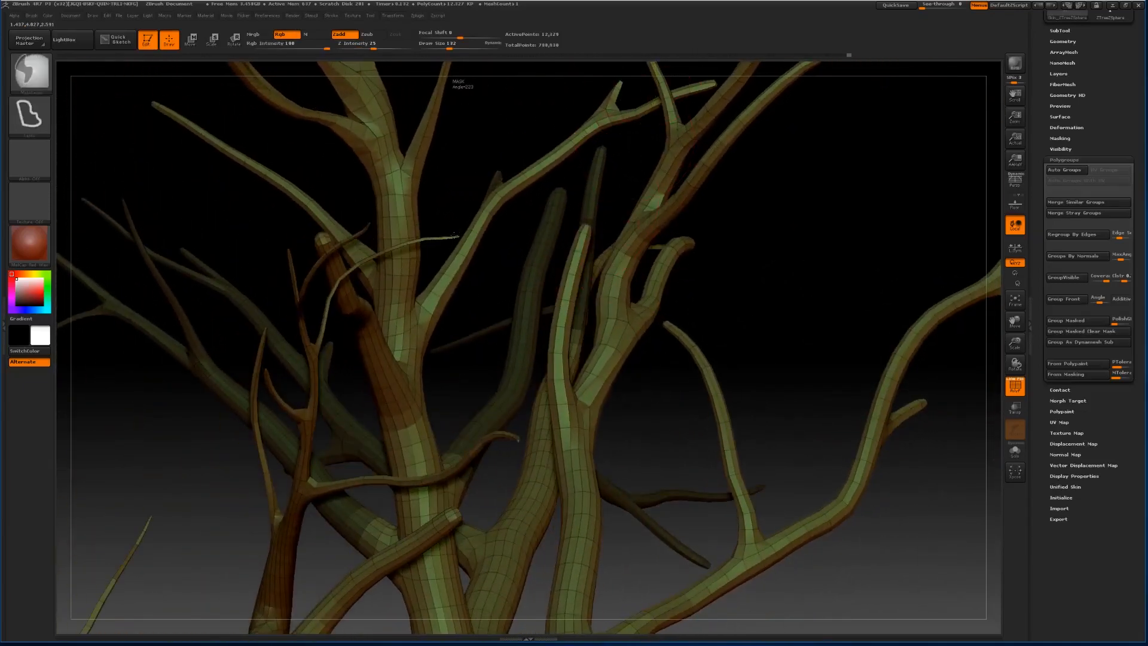
{"action": "left_click_drag", "start_coordinate": [455, 236], "coordinate": [450, 297], "text": "ctrl"}
{"action": "left_click_drag", "start_coordinate": [519, 219], "coordinate": [647, 131], "text": "ctrl"}
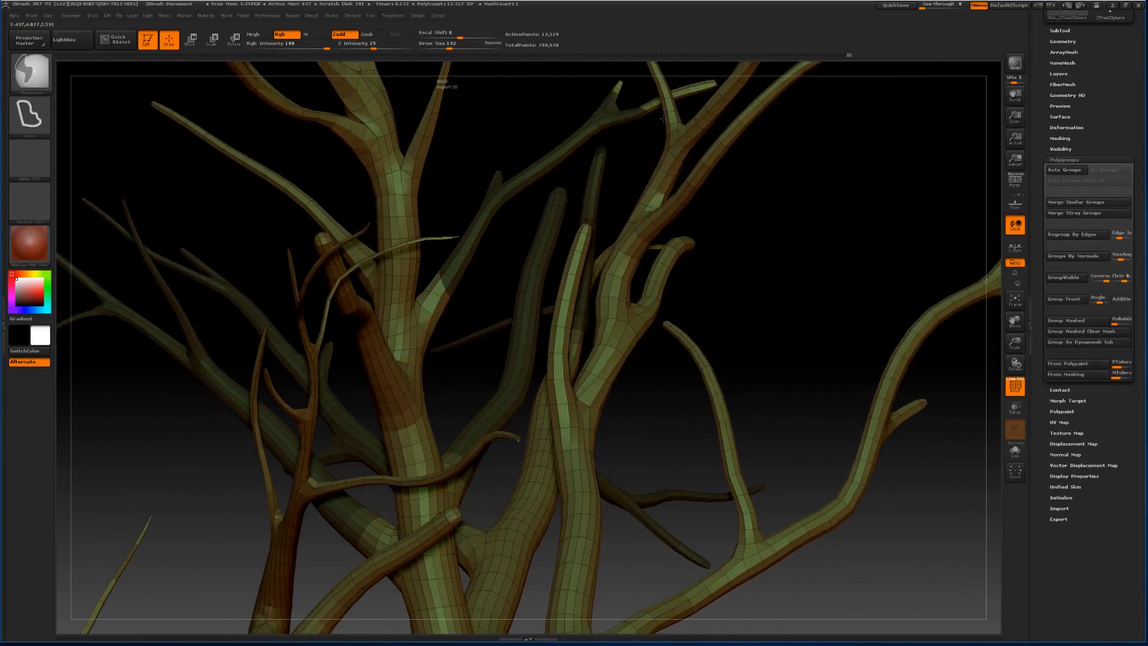
{"action": "left_click_drag", "start_coordinate": [706, 88], "coordinate": [721, 70], "text": "ctrl"}
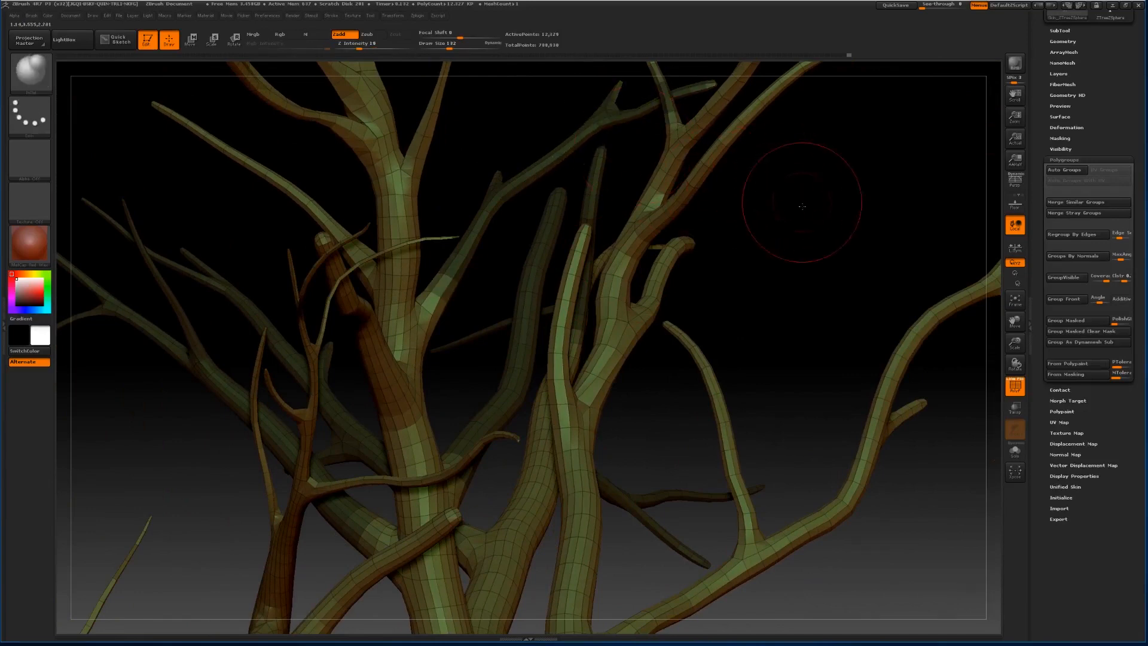
{"action": "left_click_drag", "start_coordinate": [801, 199], "coordinate": [817, 287]}
{"action": "left_click_drag", "start_coordinate": [647, 99], "coordinate": [694, 55], "text": "ctrl"}
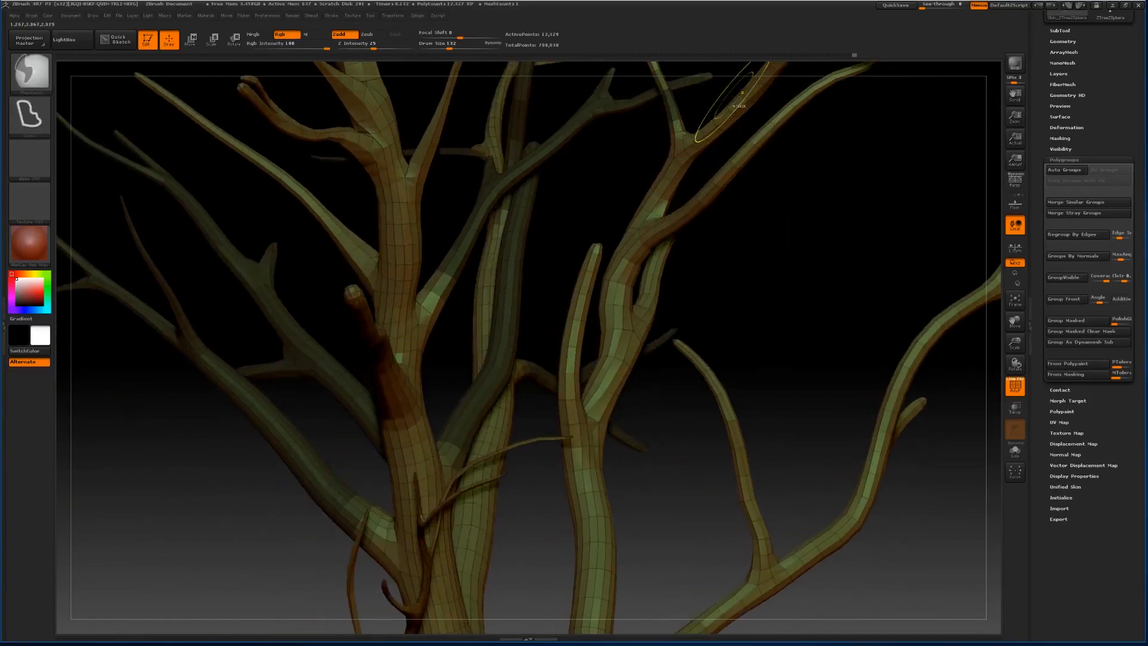
Lasso-mask the outer branches of the long, outward-bending limb, working from opposite sides of the tree.
{"action": "left_click_drag", "start_coordinate": [1017, 338], "coordinate": [1012, 287]}
{"action": "mouse_move", "coordinate": [886, 265]}
{"action": "left_mouse_down"}
{"action": "mouse_move", "coordinate": [955, 300]}
{"action": "mouse_move", "coordinate": [866, 274]}
{"action": "mouse_move", "coordinate": [866, 262]}
{"action": "left_mouse_up"}
{"action": "key", "text": "ctrl"}
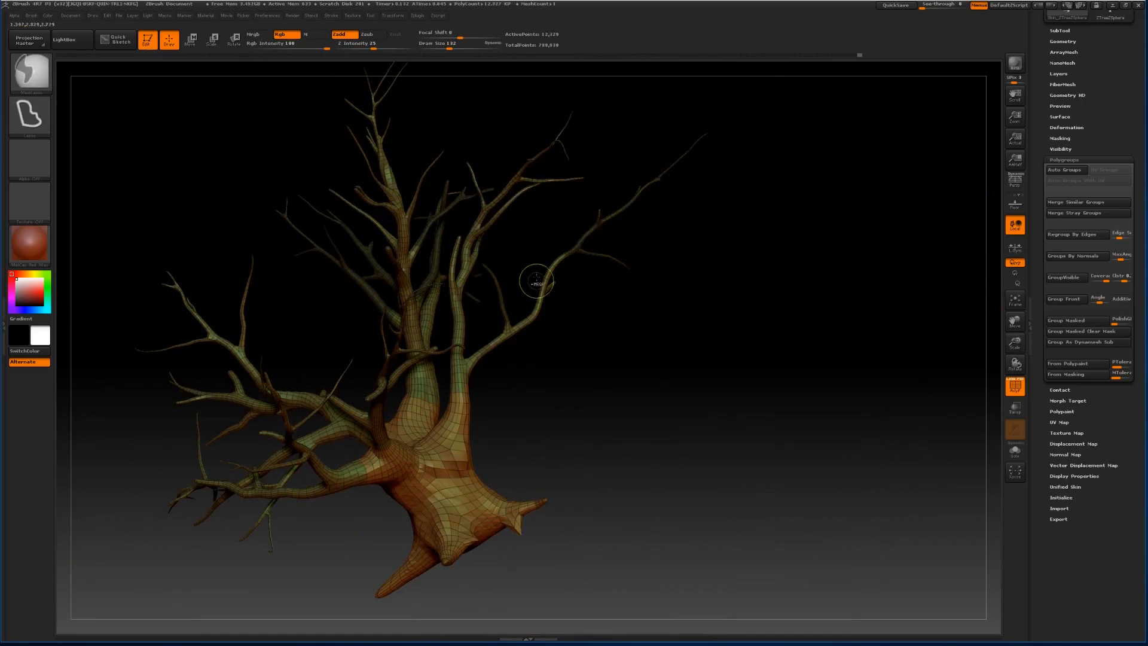
{"action": "left_click_drag", "start_coordinate": [671, 328], "coordinate": [315, 274]}
{"action": "key", "text": "ctrl"}
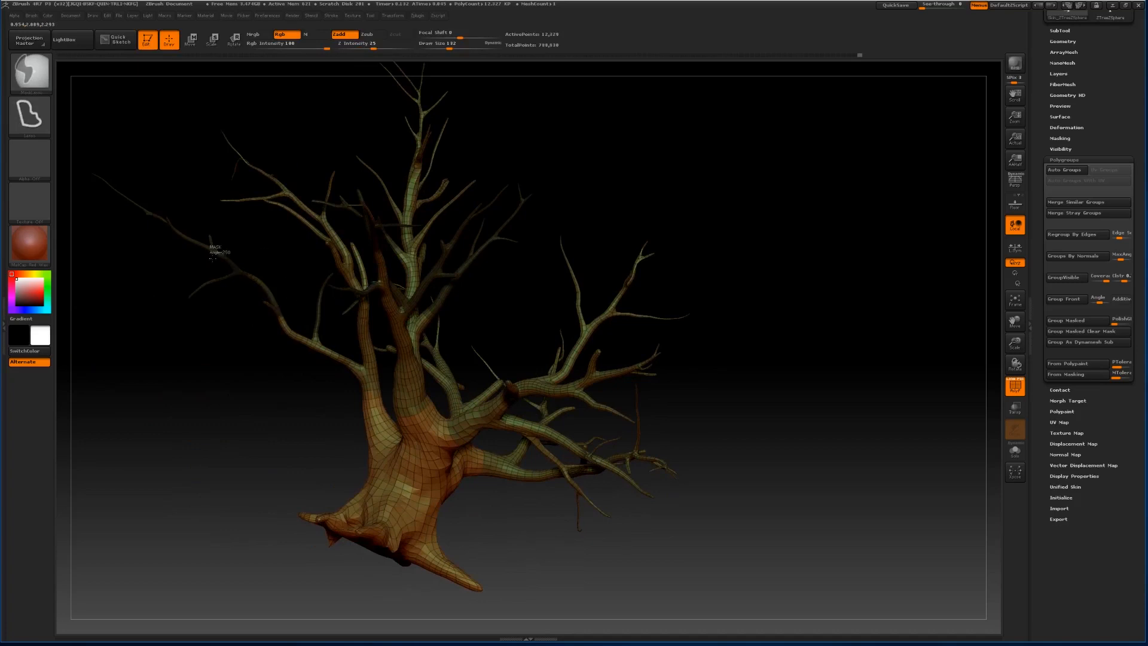
{"action": "left_click_drag", "start_coordinate": [669, 287], "coordinate": [214, 258]}
Add the outer portions of the two neighbouring low limbs to the lasso mask and check the coverage.
{"action": "key", "text": "ctrl"}
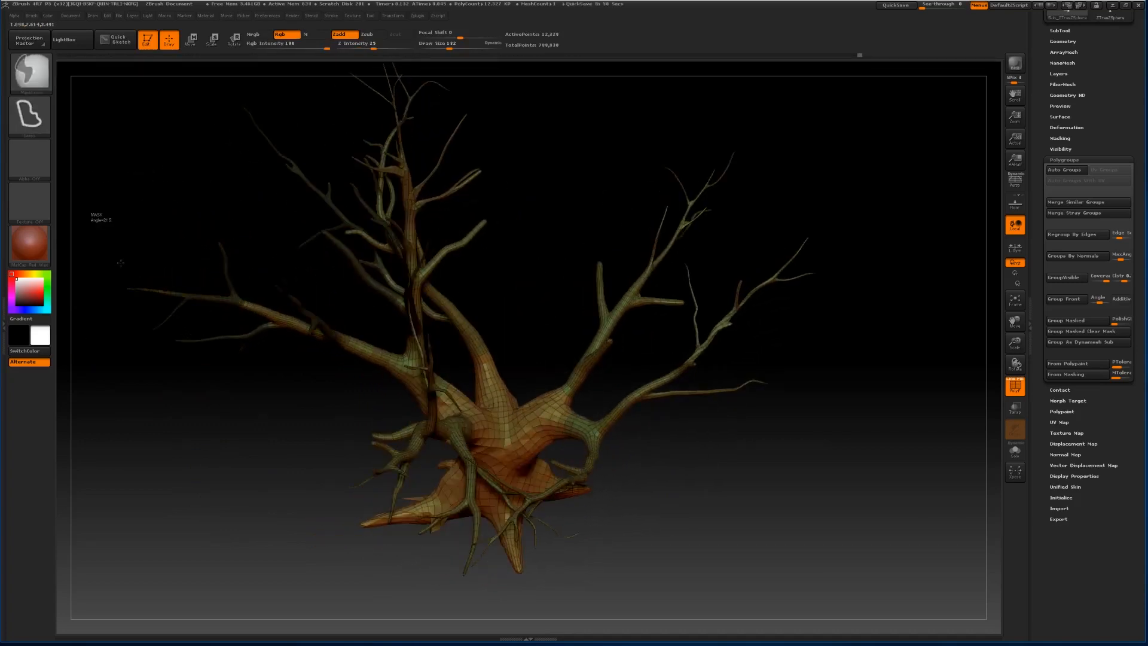
{"action": "mouse_move", "coordinate": [599, 196]}
{"action": "left_mouse_down"}
{"action": "mouse_move", "coordinate": [602, 210]}
{"action": "mouse_move", "coordinate": [734, 94]}
{"action": "left_mouse_up"}
{"action": "key", "text": "ctrl"}
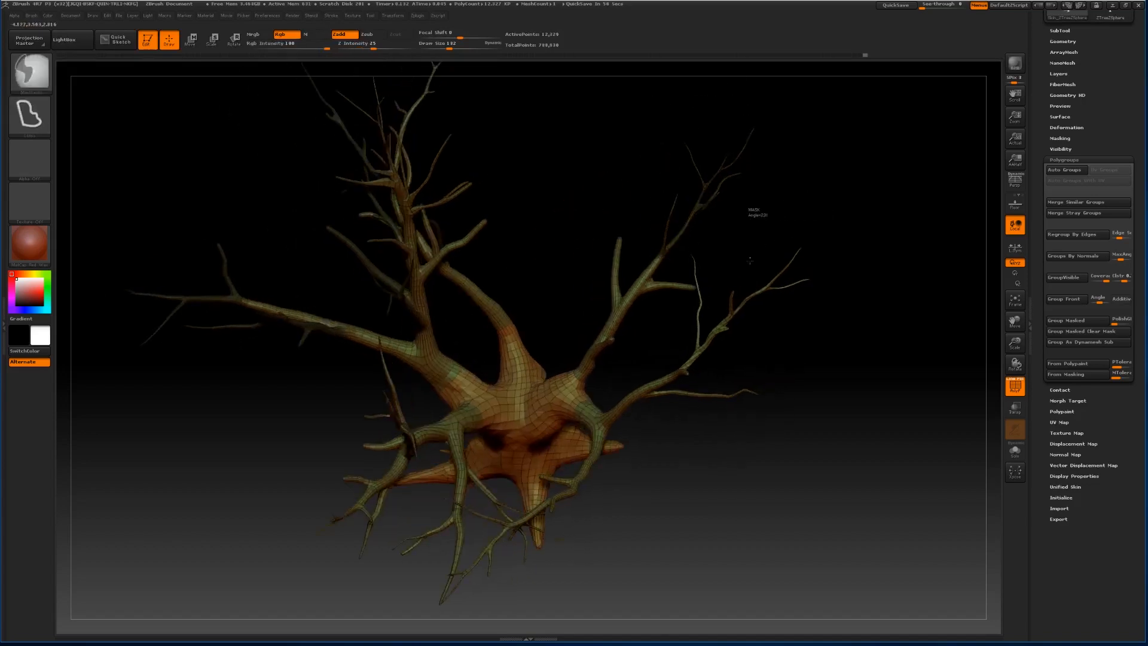
{"action": "left_click_drag", "start_coordinate": [667, 346], "coordinate": [682, 380], "text": "ctrl"}
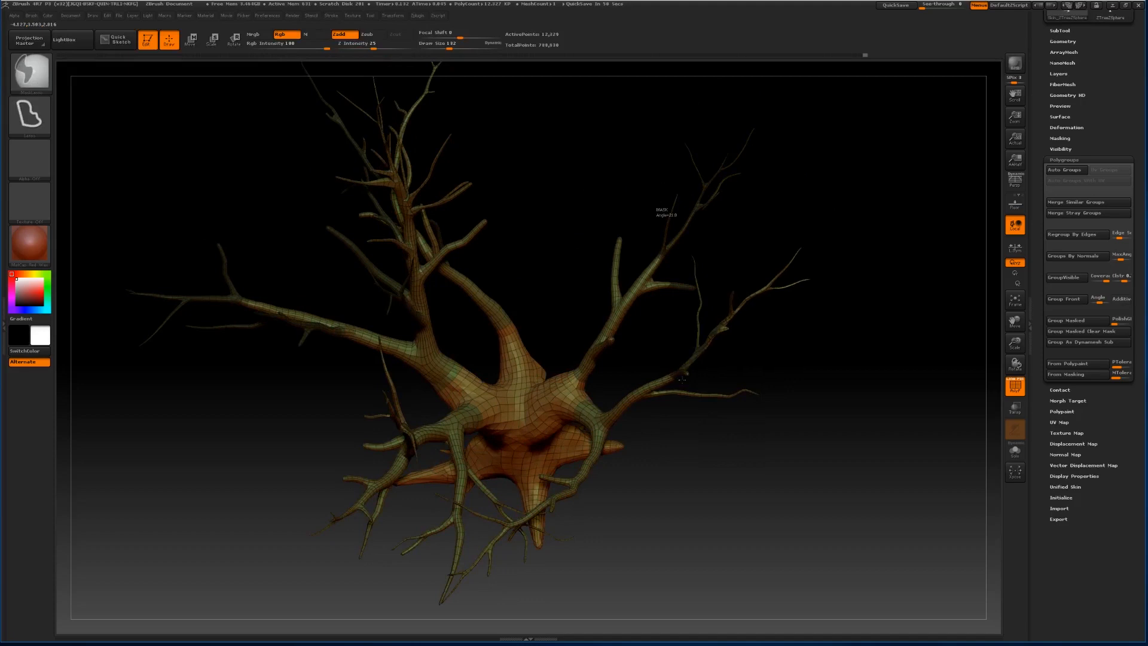
{"action": "left_click_drag", "start_coordinate": [861, 234], "coordinate": [779, 346]}
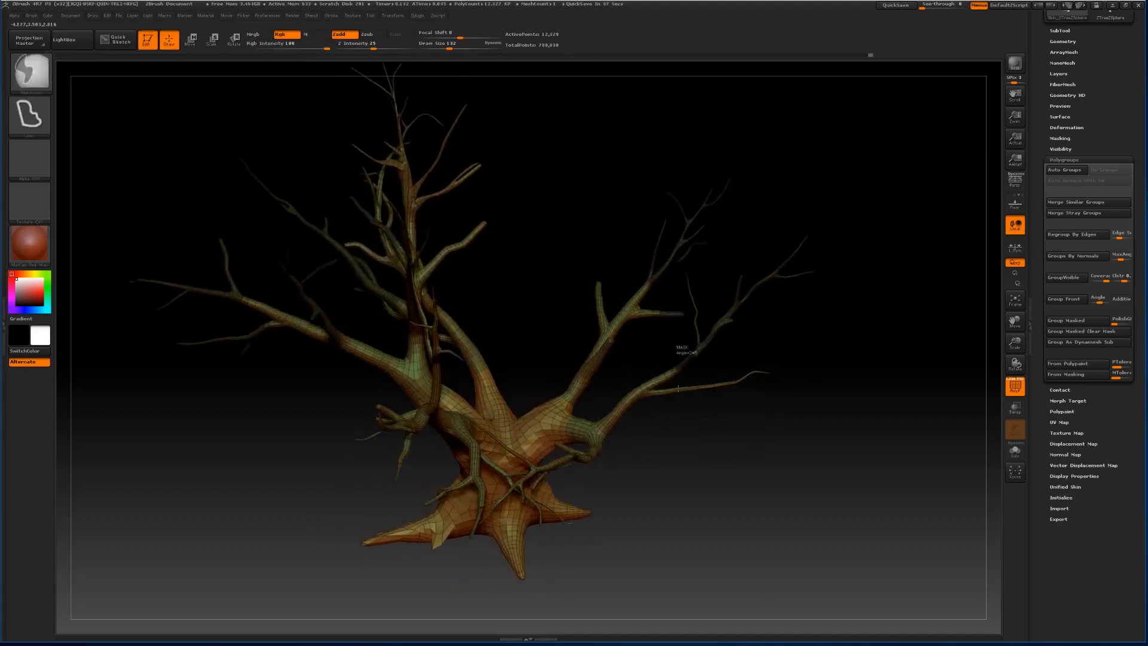
{"action": "left_click_drag", "start_coordinate": [762, 298], "coordinate": [576, 172]}
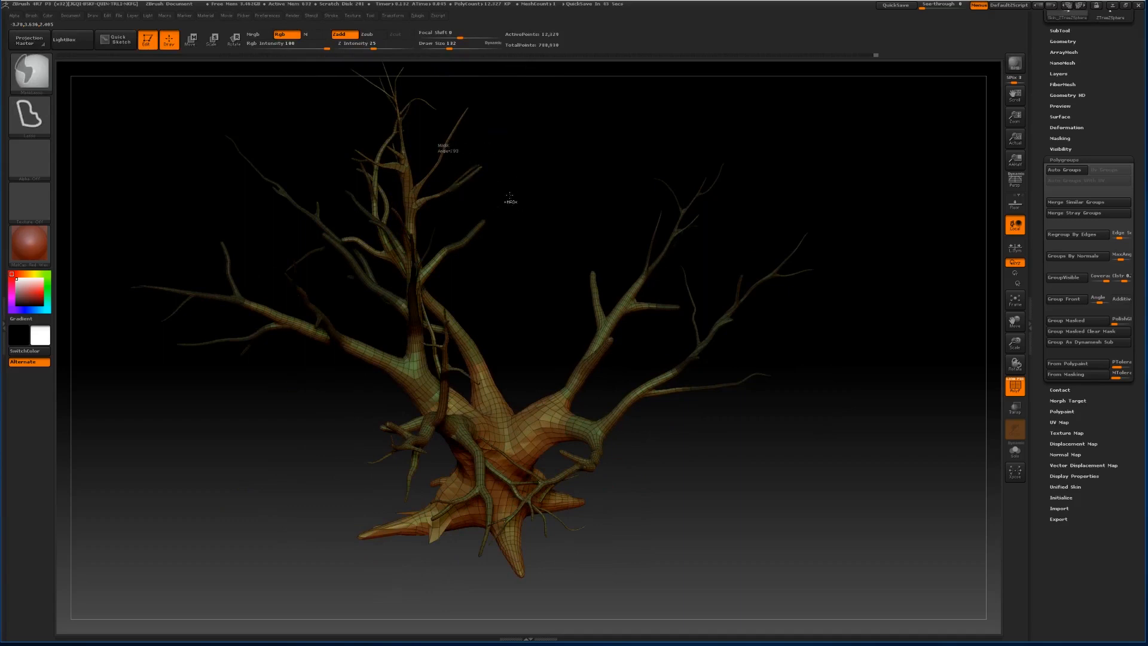
{"action": "left_click_drag", "start_coordinate": [509, 198], "coordinate": [386, 109]}
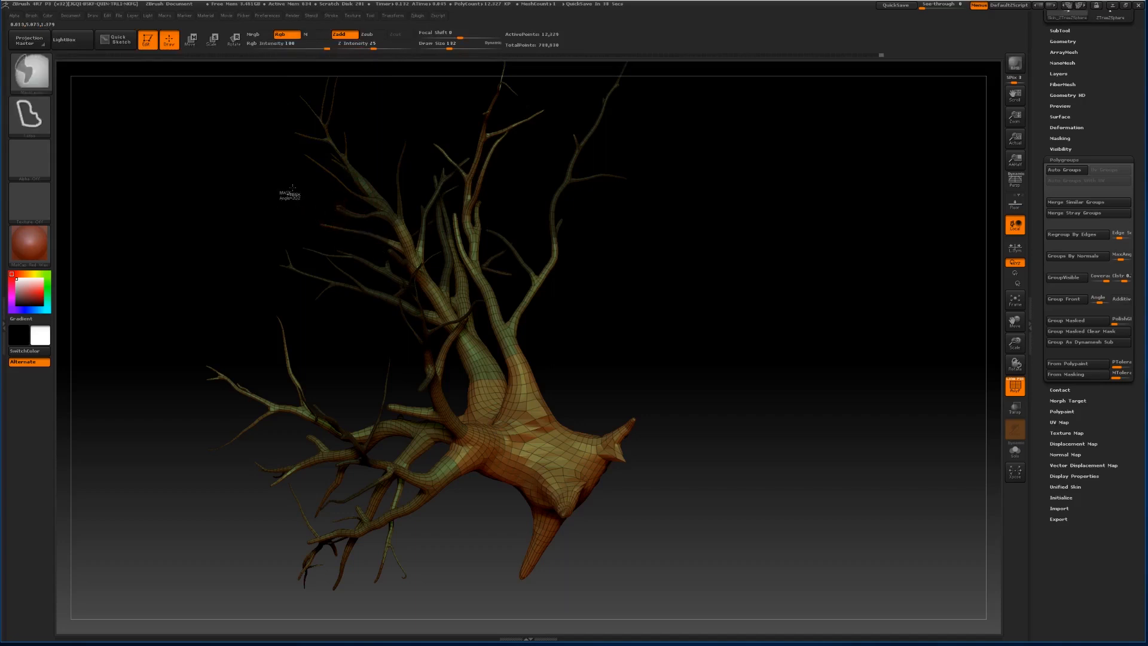
Bring the treetop fully into view and lasso-mask the unmasked upper branches and tips of the crown.
{"action": "left_click_drag", "start_coordinate": [648, 194], "coordinate": [668, 157]}
{"action": "left_click_drag", "start_coordinate": [1015, 321], "coordinate": [1018, 522]}
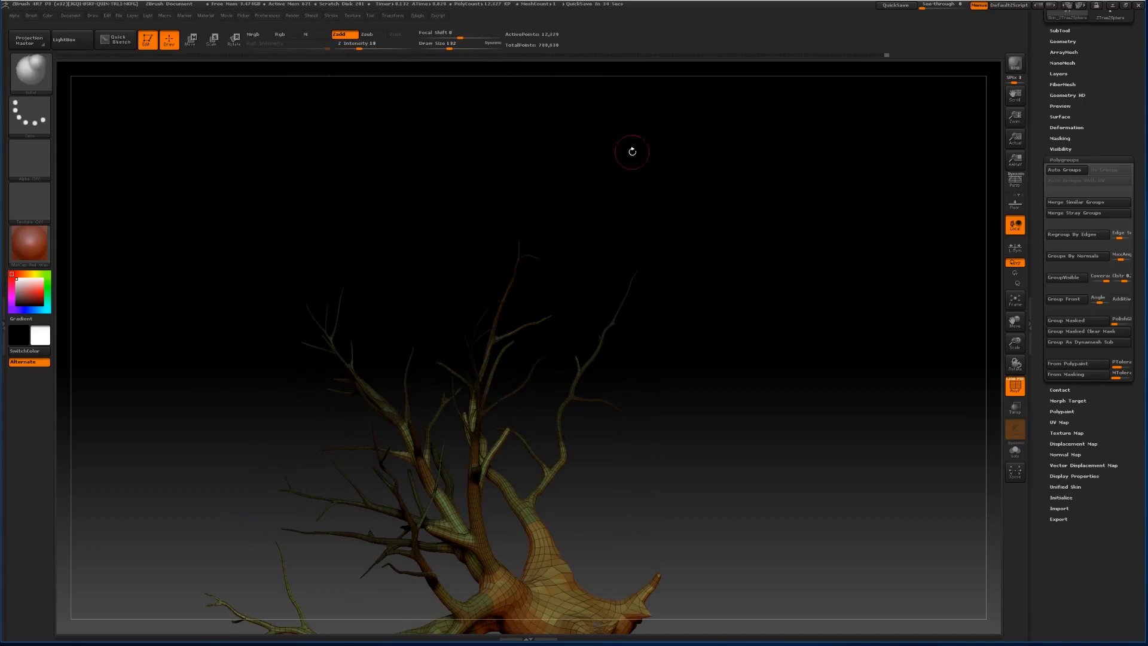
{"action": "mouse_move", "coordinate": [628, 155]}
{"action": "left_mouse_down"}
{"action": "mouse_move", "coordinate": [651, 198]}
{"action": "mouse_move", "coordinate": [636, 207]}
{"action": "left_mouse_up"}
{"action": "key", "text": "ctrl"}
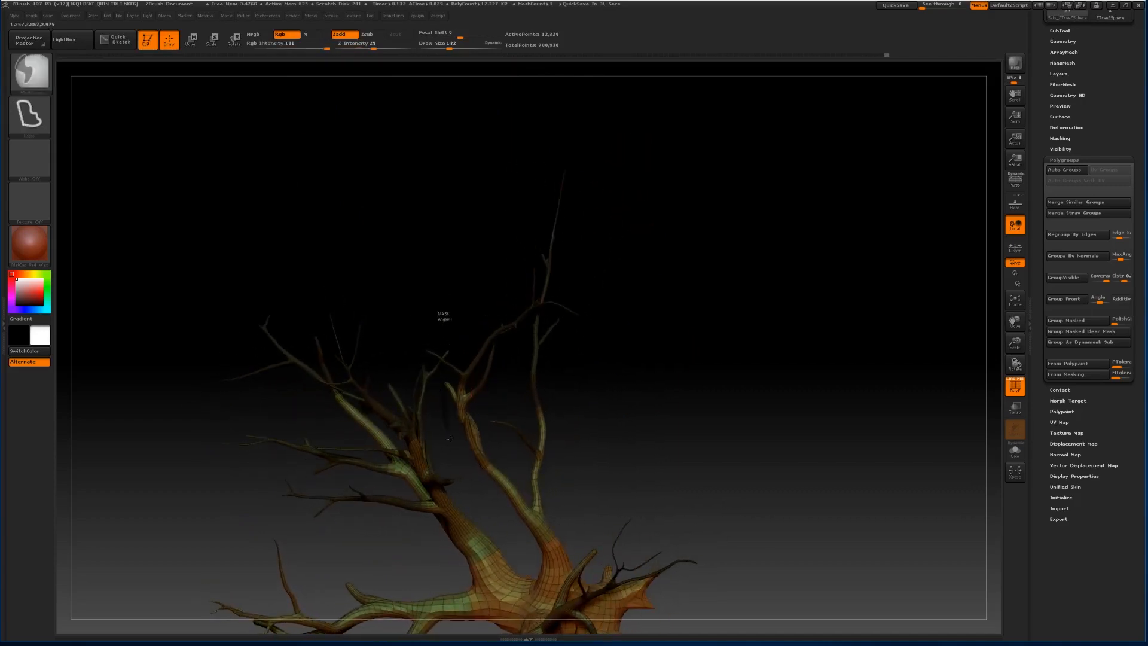
{"action": "mouse_move", "coordinate": [450, 438]}
{"action": "left_mouse_down", "text": "ctrl"}
{"action": "mouse_move", "coordinate": [486, 449]}
{"action": "mouse_move", "coordinate": [434, 325]}
{"action": "left_mouse_up", "text": "ctrl"}
{"action": "mouse_move", "coordinate": [648, 346]}
{"action": "left_mouse_down"}
{"action": "mouse_move", "coordinate": [666, 311]}
{"action": "mouse_move", "coordinate": [648, 312]}
{"action": "left_mouse_up"}
{"action": "key", "text": "ctrl"}
{"action": "mouse_move", "coordinate": [258, 450]}
{"action": "left_mouse_down", "text": "ctrl"}
{"action": "mouse_move", "coordinate": [169, 431]}
{"action": "mouse_move", "coordinate": [179, 412]}
{"action": "left_mouse_up", "text": "ctrl"}
Lasso-mask the remaining side branches of the tall central limb from a rotated view.
{"action": "left_click_drag", "start_coordinate": [173, 418], "coordinate": [252, 432]}
{"action": "key", "text": "ctrl"}
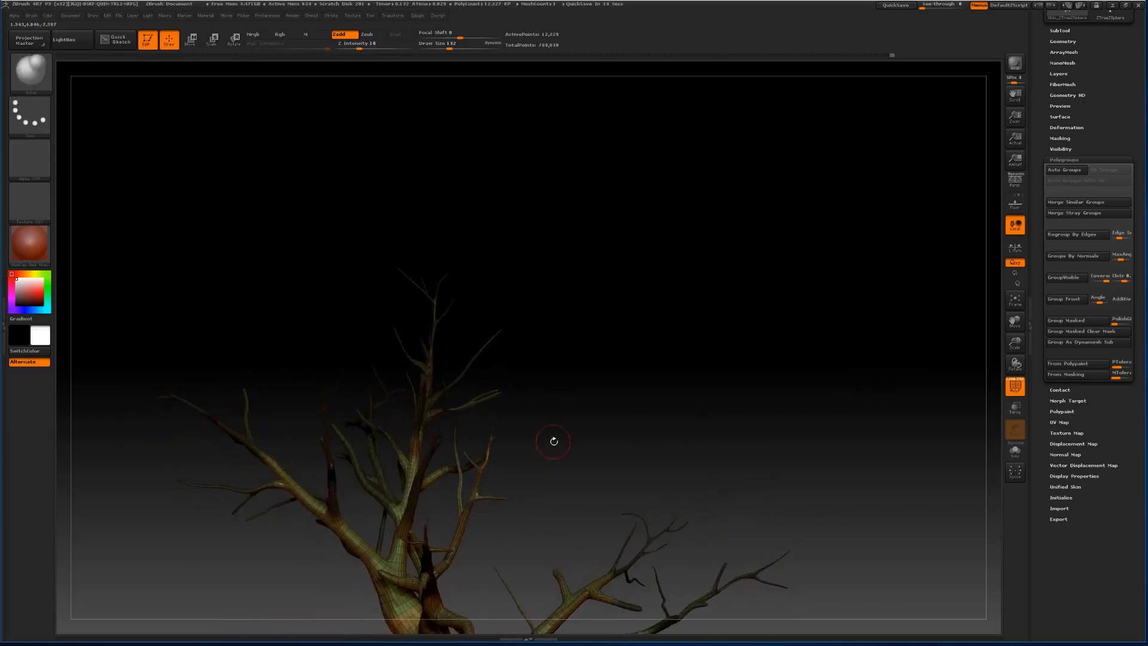
{"action": "left_click_drag", "start_coordinate": [554, 442], "coordinate": [573, 383]}
{"action": "key", "text": "ctrl"}
{"action": "mouse_move", "coordinate": [496, 419]}
{"action": "left_mouse_down", "text": "ctrl"}
{"action": "mouse_move", "coordinate": [526, 526]}
{"action": "mouse_move", "coordinate": [605, 386]}
{"action": "left_mouse_up", "text": "ctrl"}
{"action": "left_click_drag", "start_coordinate": [716, 417], "coordinate": [648, 454]}
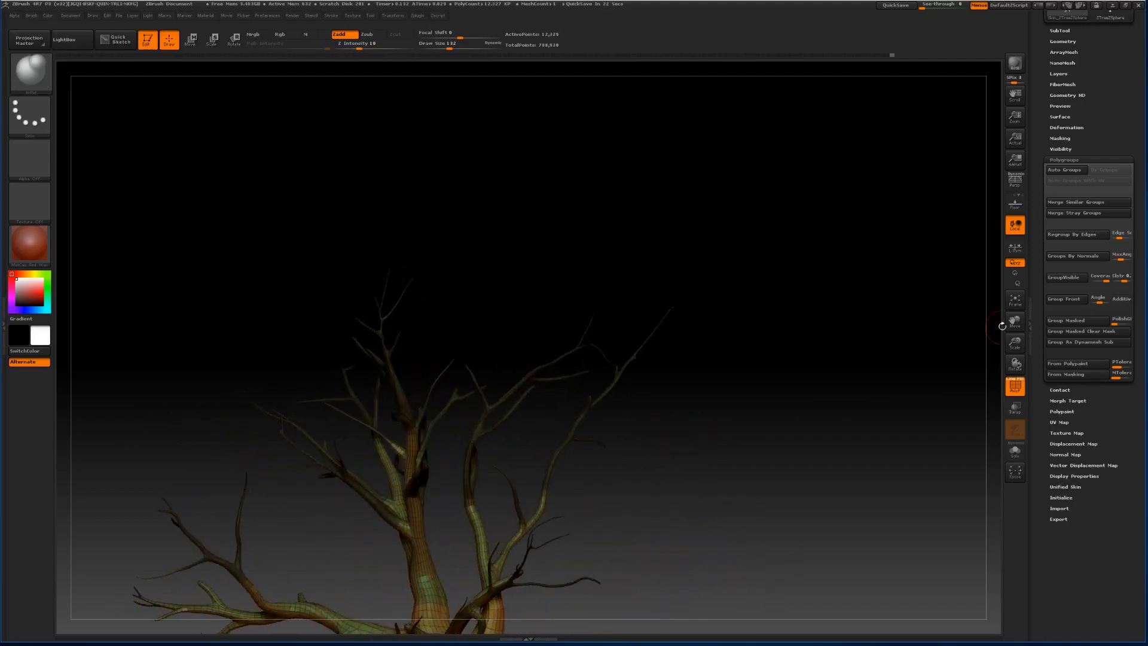
Bring the whole tree back into view and lasso-mask the outer twigs of the low forked side limb.
{"action": "left_click_drag", "start_coordinate": [1008, 325], "coordinate": [1141, 169]}
{"action": "key", "text": "ctrl"}
{"action": "left_click_drag", "start_coordinate": [259, 387], "coordinate": [251, 391]}
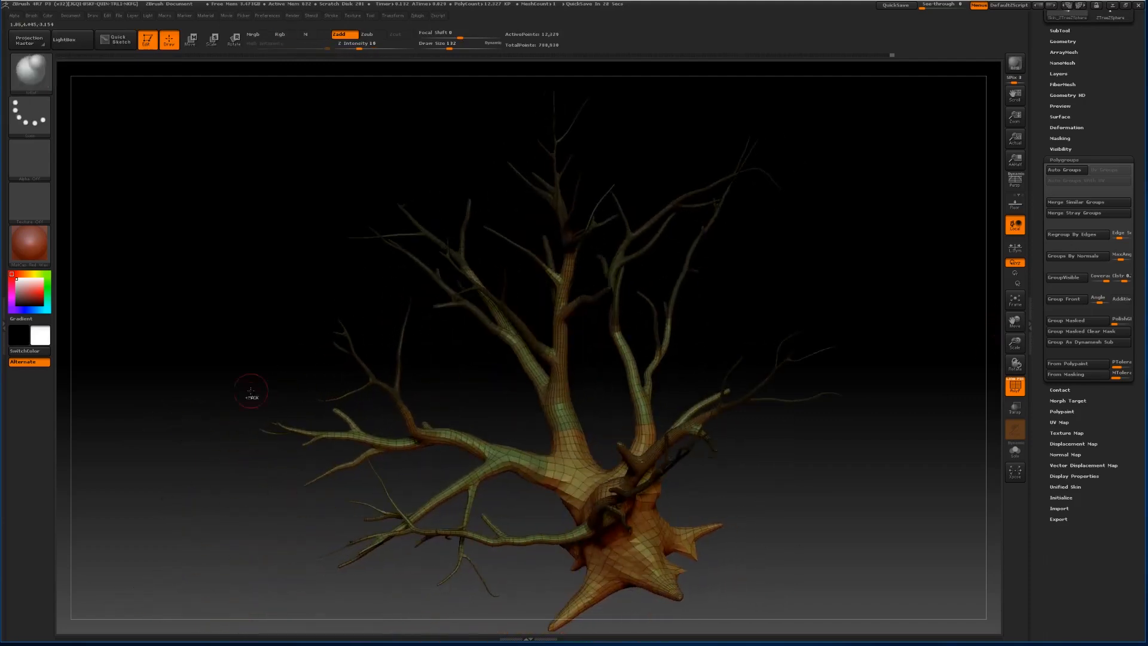
{"action": "key", "text": "ctrl"}
{"action": "mouse_move", "coordinate": [399, 441]}
{"action": "left_mouse_down", "text": "ctrl"}
{"action": "mouse_move", "coordinate": [287, 488]}
{"action": "mouse_move", "coordinate": [236, 431]}
{"action": "mouse_move", "coordinate": [244, 556]}
{"action": "mouse_move", "coordinate": [354, 413]}
{"action": "mouse_move", "coordinate": [429, 423]}
{"action": "mouse_move", "coordinate": [463, 454]}
{"action": "mouse_move", "coordinate": [520, 478]}
{"action": "mouse_move", "coordinate": [478, 555]}
{"action": "mouse_move", "coordinate": [335, 568]}
{"action": "mouse_move", "coordinate": [305, 526]}
{"action": "left_mouse_up", "text": "ctrl"}
Complete the lasso mask over the outer branches and thin twigs of the remaining low limbs.
{"action": "mouse_move", "coordinate": [771, 430]}
{"action": "left_mouse_down"}
{"action": "mouse_move", "coordinate": [884, 412]}
{"action": "mouse_move", "coordinate": [891, 382]}
{"action": "left_mouse_up"}
{"action": "mouse_move", "coordinate": [735, 422]}
{"action": "left_mouse_down", "text": "ctrl"}
{"action": "mouse_move", "coordinate": [628, 468]}
{"action": "mouse_move", "coordinate": [691, 538]}
{"action": "mouse_move", "coordinate": [814, 505]}
{"action": "left_mouse_up", "text": "ctrl"}
{"action": "mouse_move", "coordinate": [697, 426]}
{"action": "left_mouse_down", "text": "ctrl"}
{"action": "mouse_move", "coordinate": [622, 469]}
{"action": "mouse_move", "coordinate": [780, 532]}
{"action": "mouse_move", "coordinate": [822, 460]}
{"action": "left_mouse_up", "text": "ctrl"}
{"action": "mouse_move", "coordinate": [783, 410]}
{"action": "left_mouse_down"}
{"action": "mouse_move", "coordinate": [775, 335]}
{"action": "mouse_move", "coordinate": [726, 311]}
{"action": "mouse_move", "coordinate": [681, 338]}
{"action": "mouse_move", "coordinate": [565, 314]}
{"action": "left_mouse_up"}
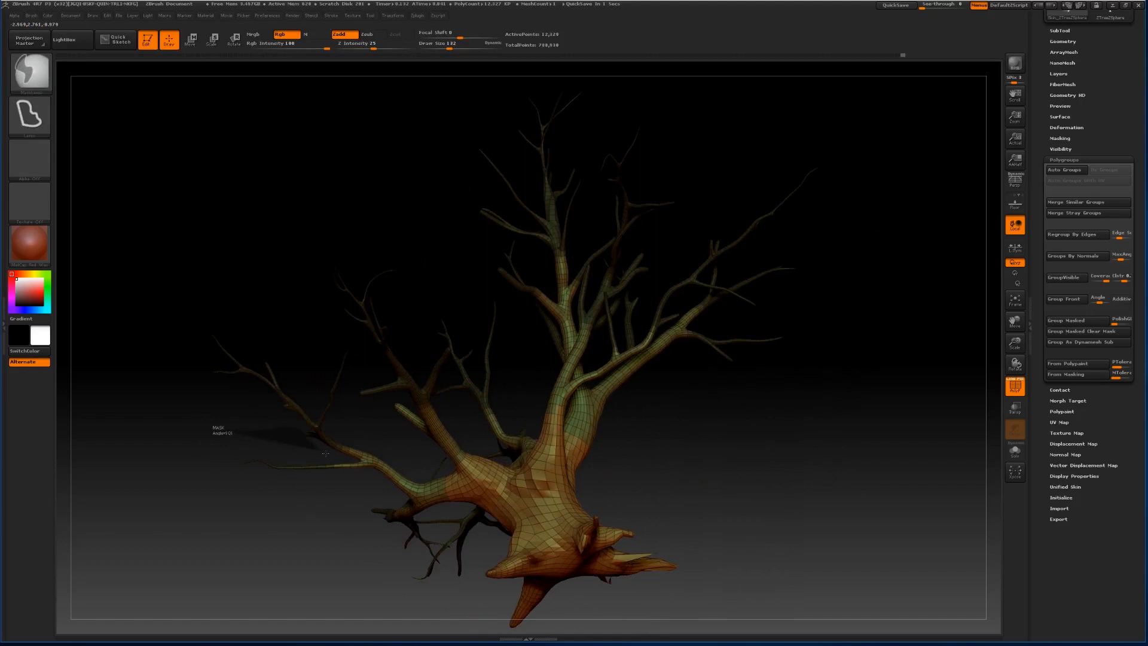
{"action": "mouse_move", "coordinate": [361, 467]}
{"action": "left_mouse_down", "text": "ctrl"}
{"action": "mouse_move", "coordinate": [238, 491]}
{"action": "mouse_move", "coordinate": [289, 526]}
{"action": "mouse_move", "coordinate": [277, 509]}
{"action": "mouse_move", "coordinate": [244, 535]}
{"action": "left_mouse_up", "text": "ctrl"}
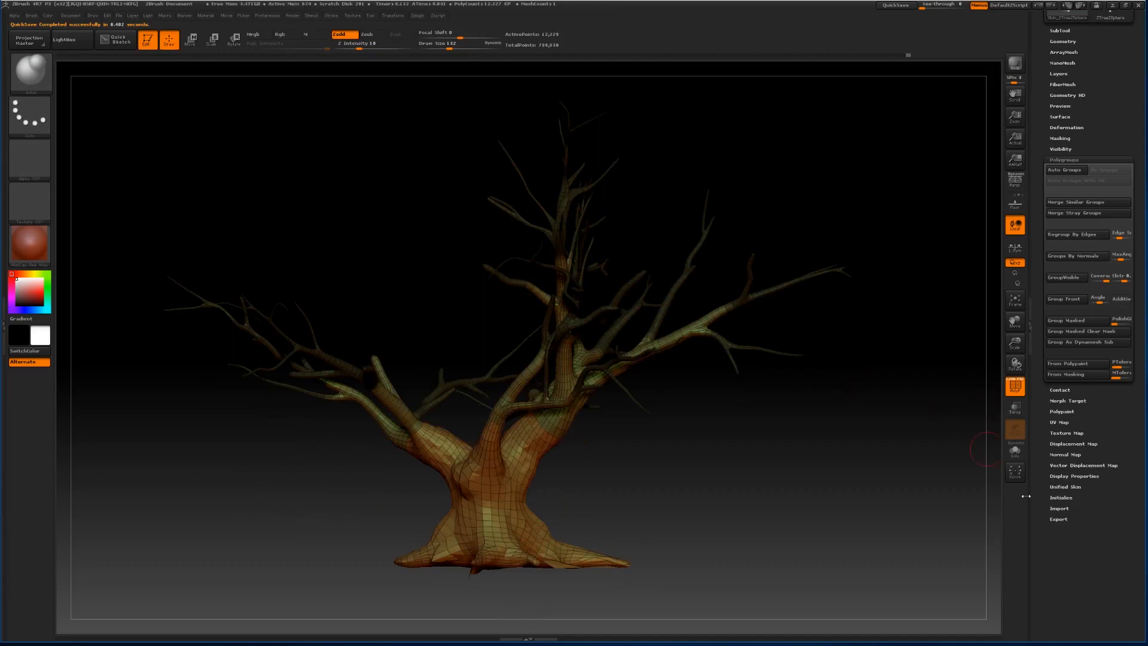
Make the masked outer branches their own polygroup, clear the mask, and inspect the tree with and without the polyframe.
{"action": "left_click", "coordinate": [1058, 324]}
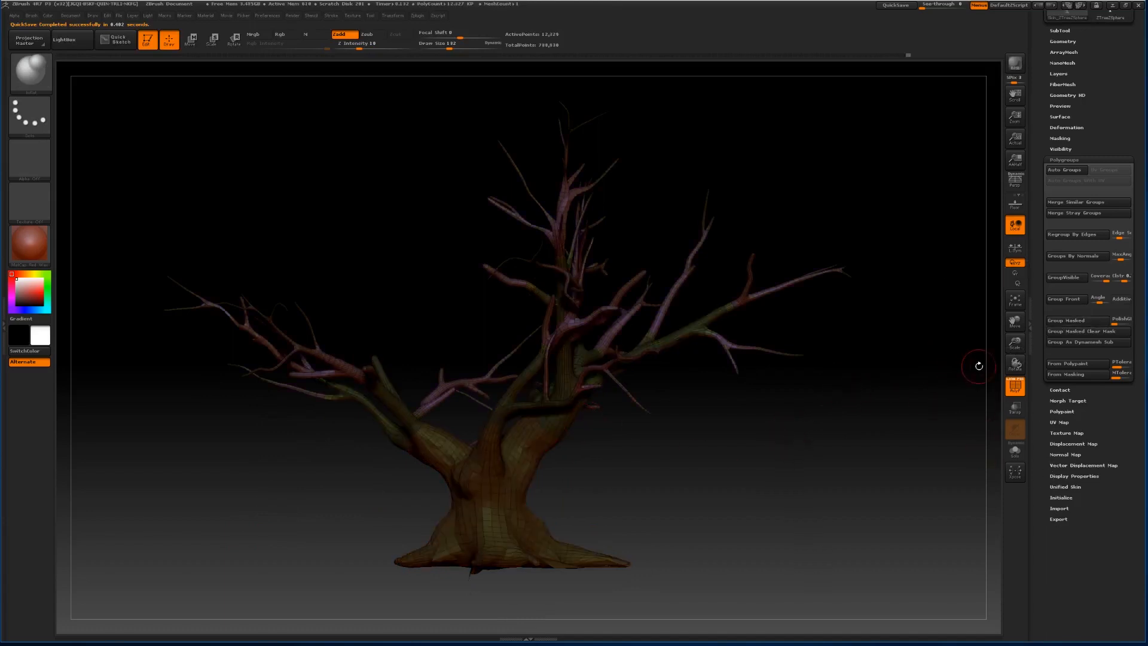
{"action": "left_click", "coordinate": [1015, 386]}
{"action": "left_click_drag", "start_coordinate": [848, 438], "coordinate": [782, 438]}
{"action": "left_click", "coordinate": [1015, 385]}
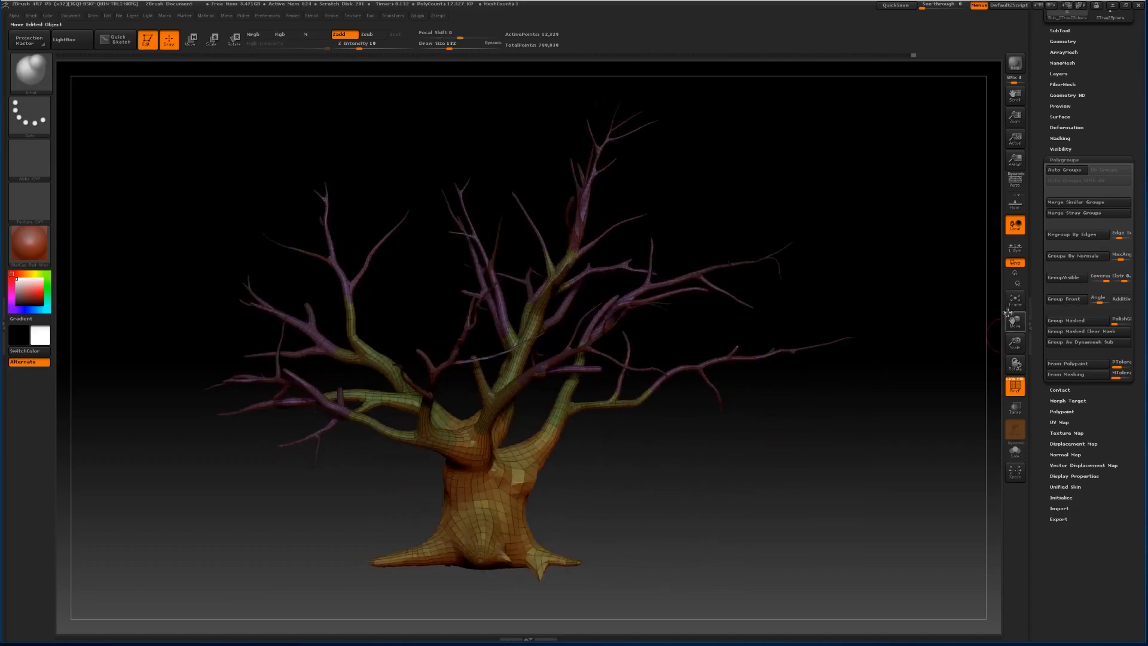
{"action": "left_click_drag", "start_coordinate": [1014, 323], "coordinate": [1029, 331]}
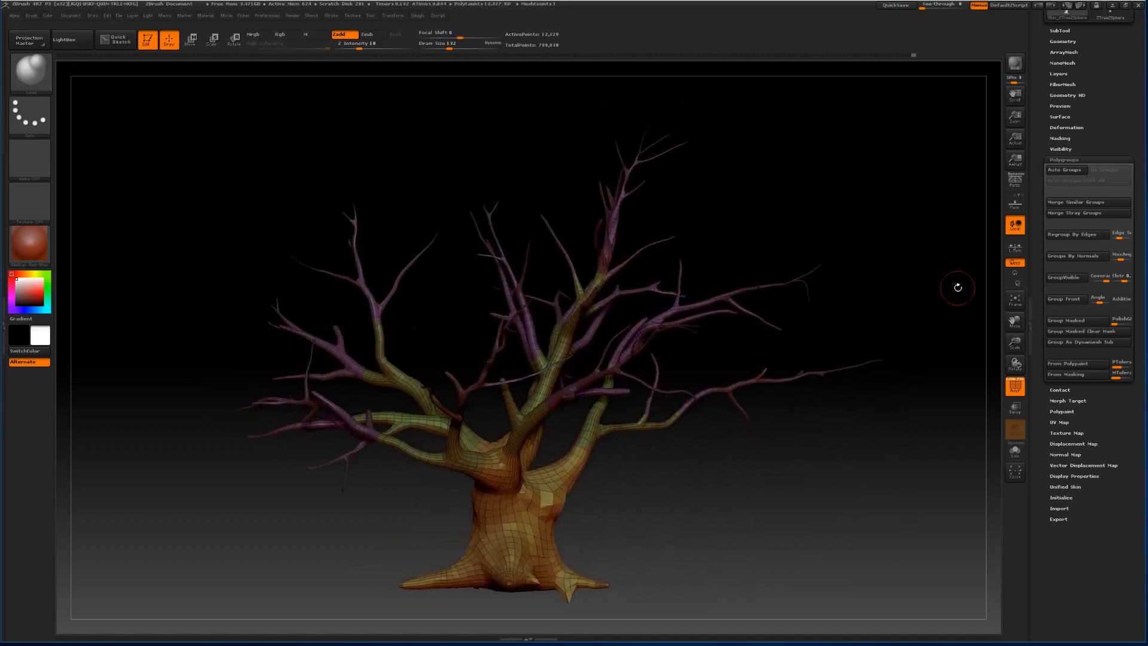
Enable Polygroups in UV Master alongside Symmetry and unwrap the tree's UVs.
{"action": "left_click", "coordinate": [416, 16]}
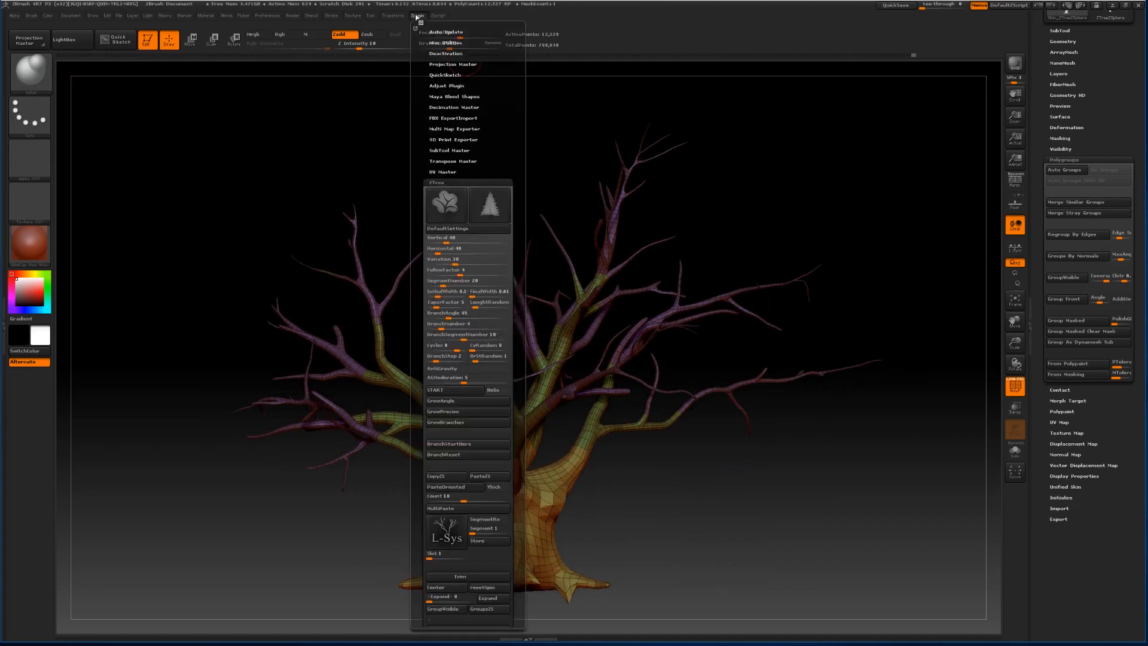
{"action": "left_click", "coordinate": [442, 182]}
{"action": "left_click", "coordinate": [443, 172]}
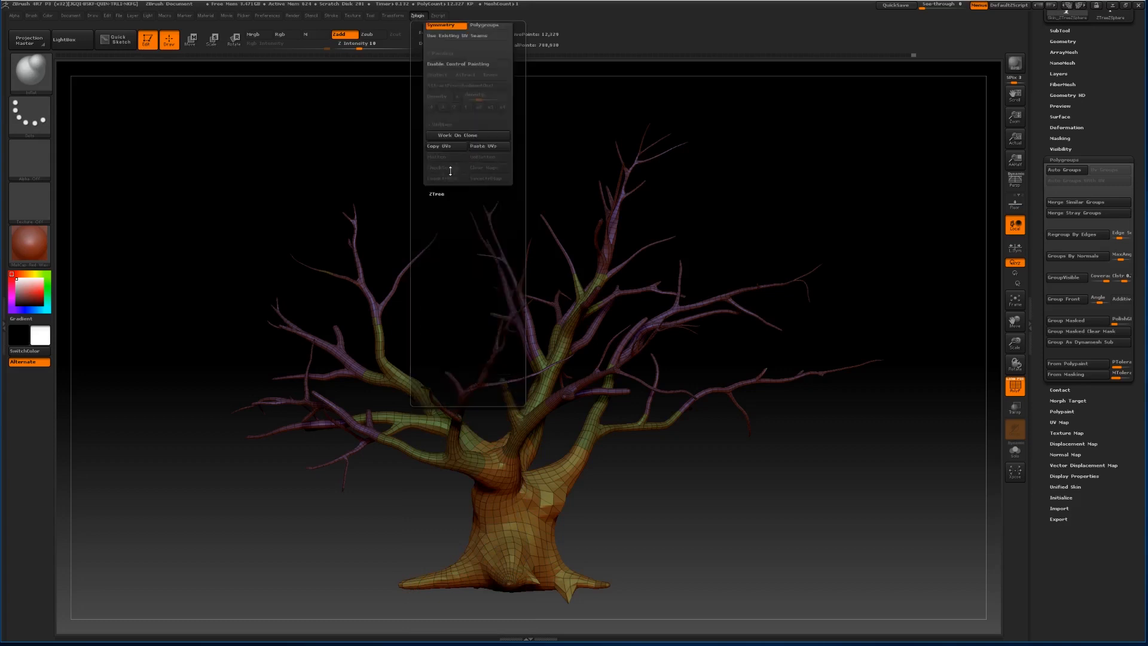
{"action": "scroll", "coordinate": [526, 171], "scroll_direction": "up", "scroll_amount": 5}
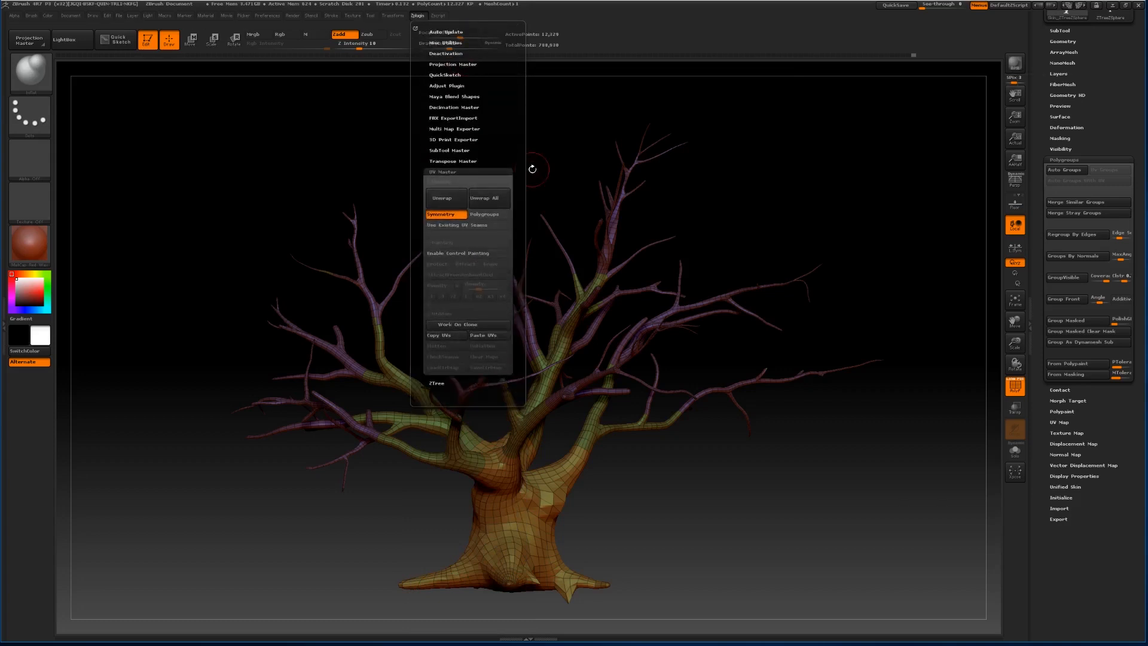
{"action": "left_click", "coordinate": [490, 215]}
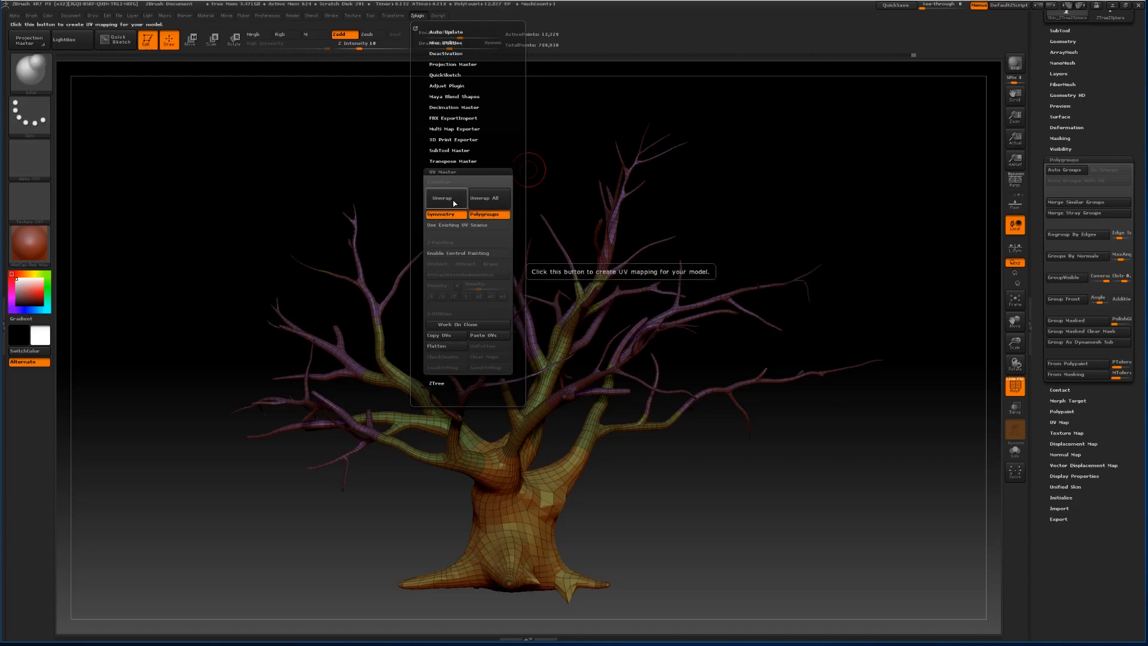
{"action": "left_click", "coordinate": [453, 204]}
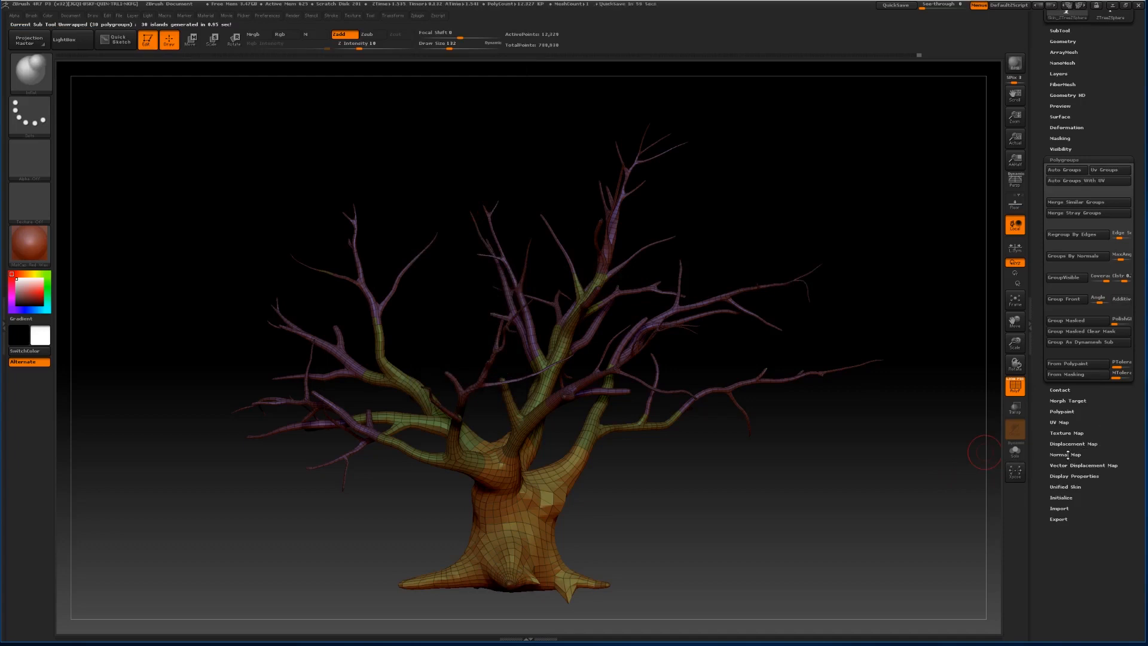
Morph the tree to its flat UV layout, inspect the unwrapped islands, and return it to its 3D shape.
{"action": "left_click", "coordinate": [1061, 422]}
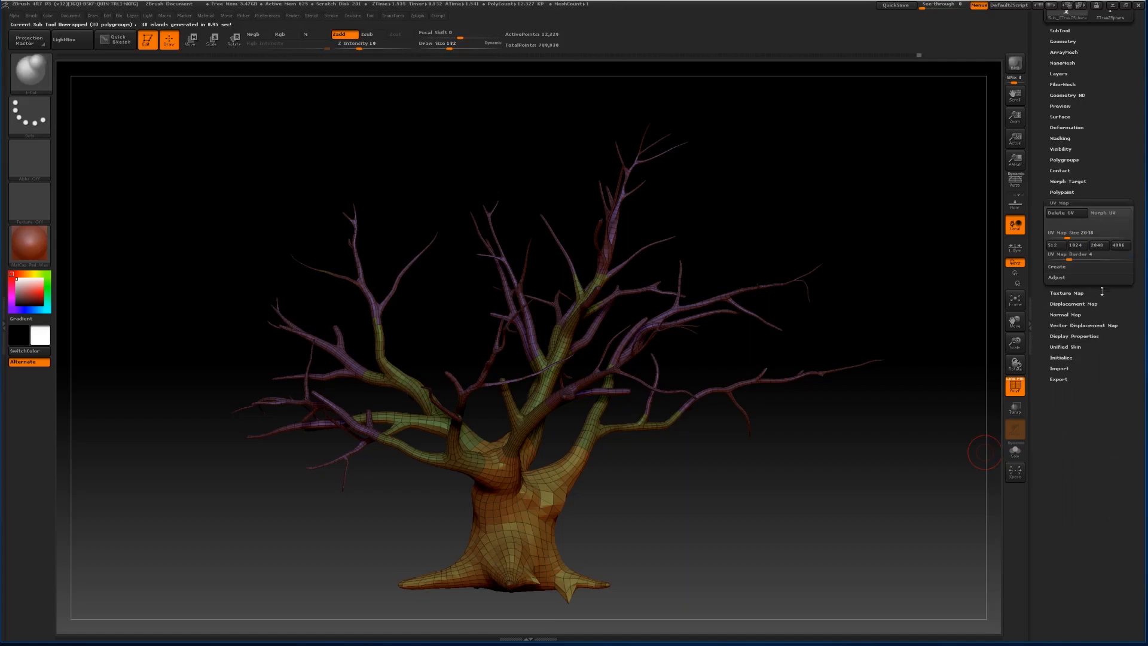
{"action": "left_click", "coordinate": [1107, 214]}
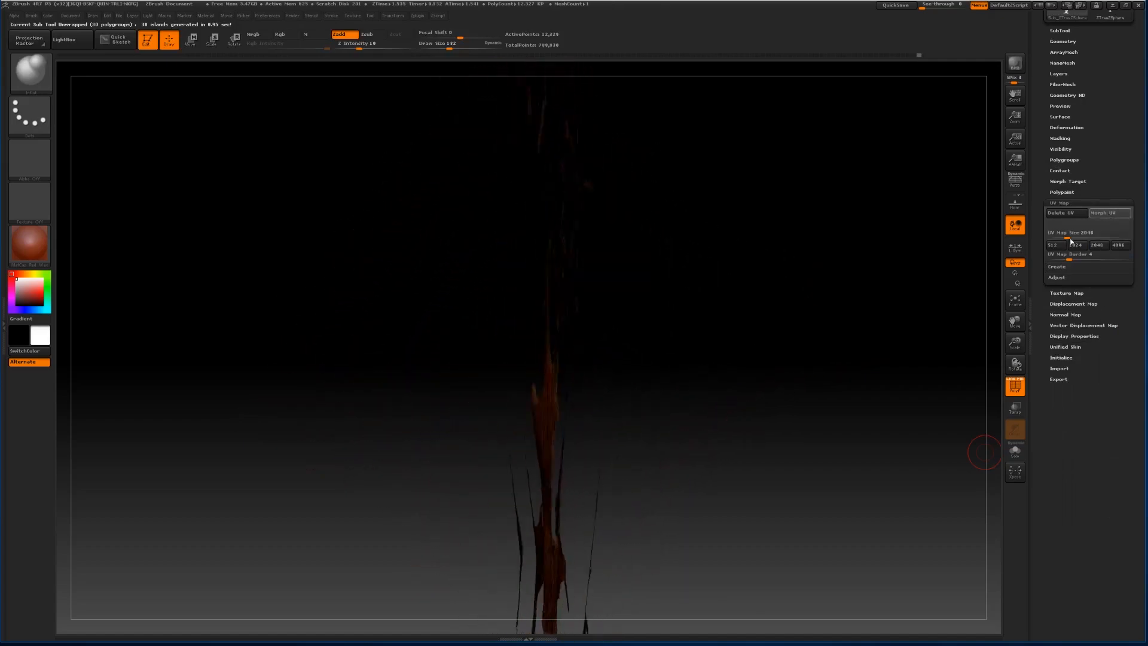
{"action": "left_click_drag", "start_coordinate": [942, 351], "coordinate": [871, 364]}
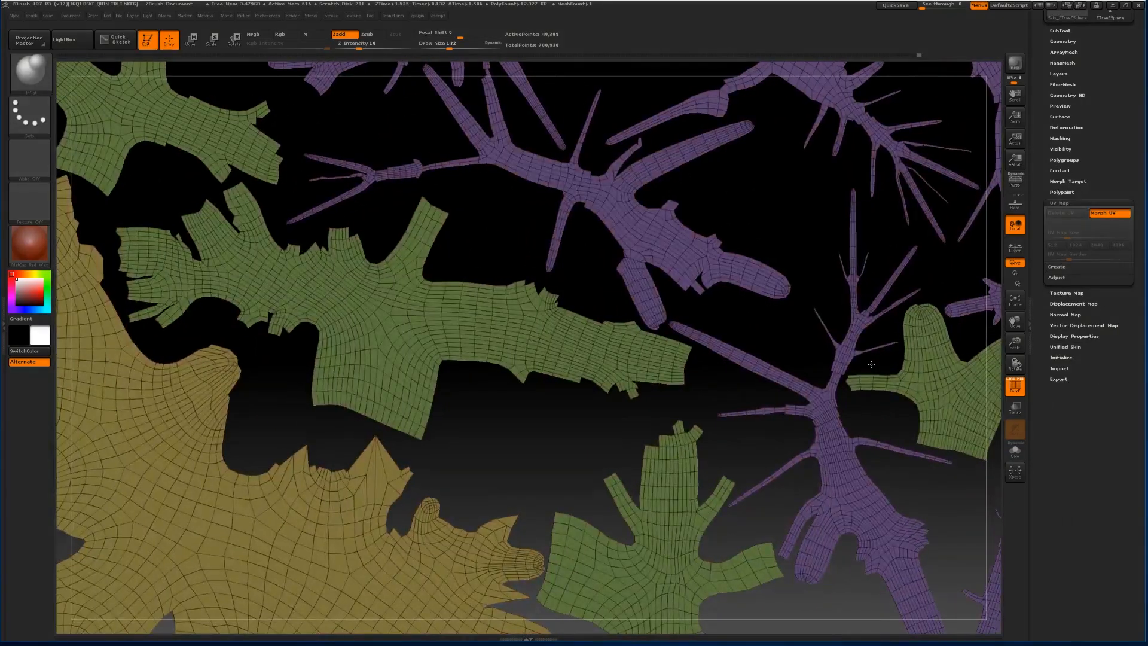
{"action": "left_click_drag", "start_coordinate": [1016, 346], "coordinate": [1005, 252]}
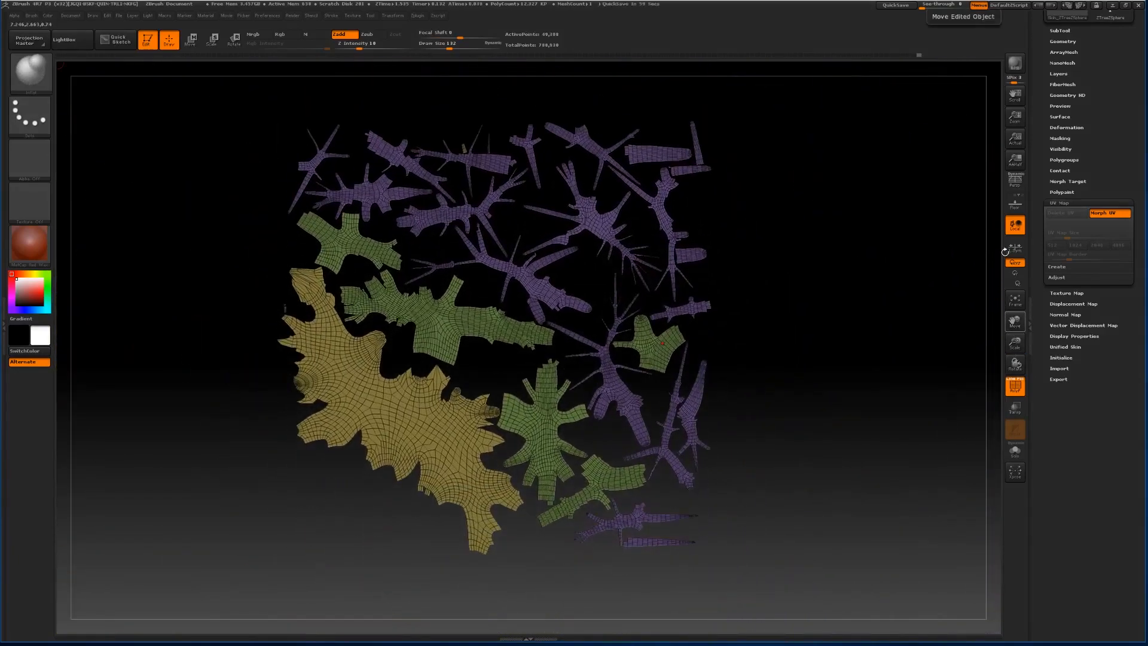
{"action": "mouse_move", "coordinate": [740, 411]}
{"action": "left_mouse_down"}
{"action": "mouse_move", "coordinate": [862, 392]}
{"action": "mouse_move", "coordinate": [744, 411]}
{"action": "left_mouse_up"}
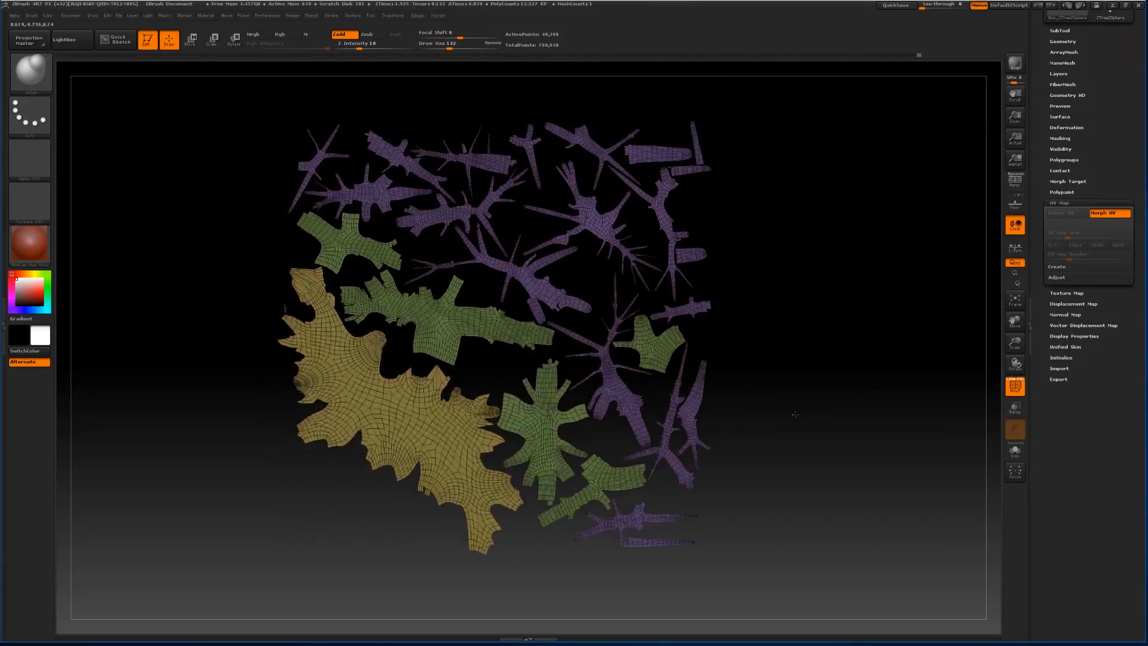
{"action": "left_click", "coordinate": [1103, 215]}
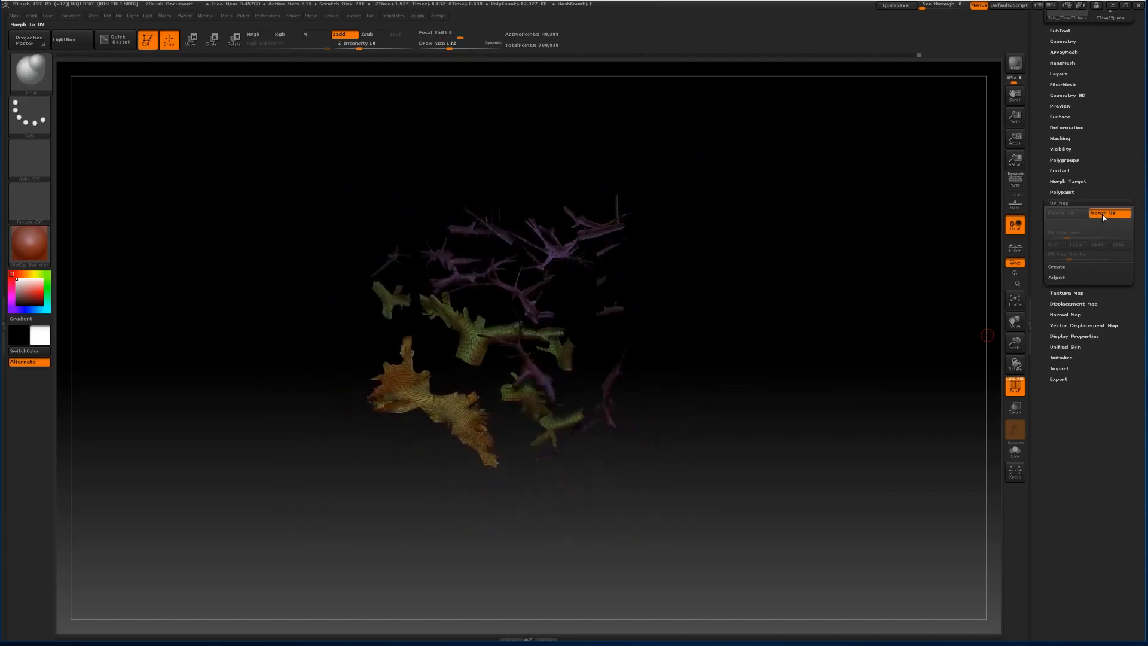
Raise the tree to its highest subdivision level and turn off the polyframe to view the bark detail.
{"action": "left_click_drag", "start_coordinate": [871, 398], "coordinate": [903, 402]}
{"action": "left_click_drag", "start_coordinate": [1015, 349], "coordinate": [1017, 390]}
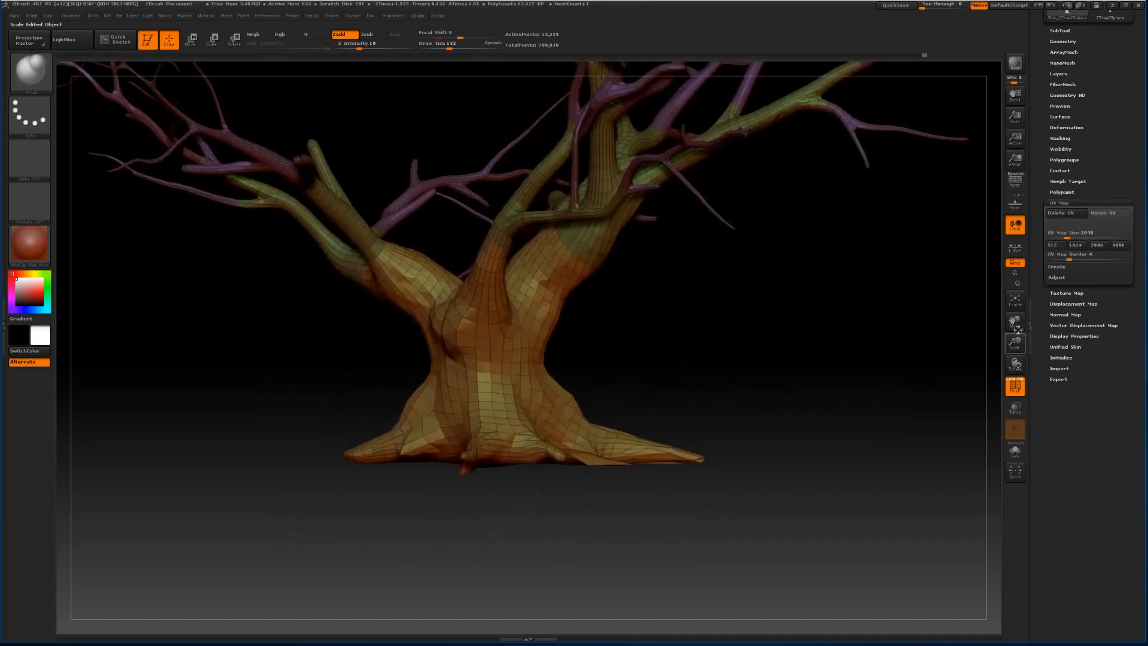
{"action": "left_click_drag", "start_coordinate": [1015, 324], "coordinate": [1024, 396]}
{"action": "left_click_drag", "start_coordinate": [1015, 344], "coordinate": [1014, 334]}
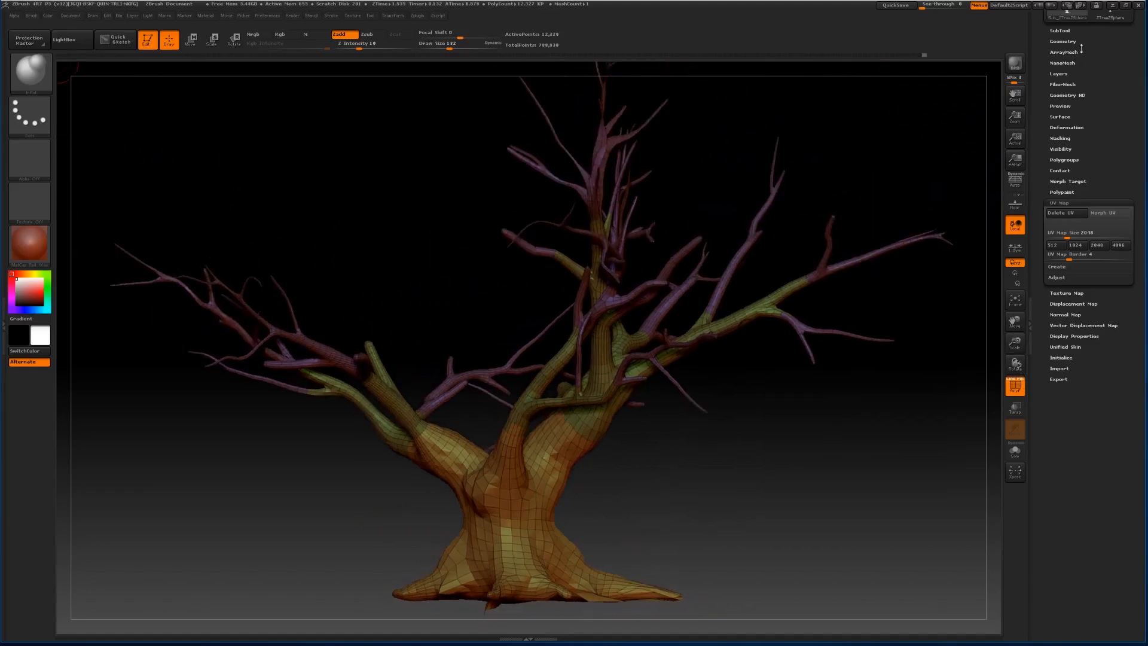
{"action": "left_click", "coordinate": [1062, 41]}
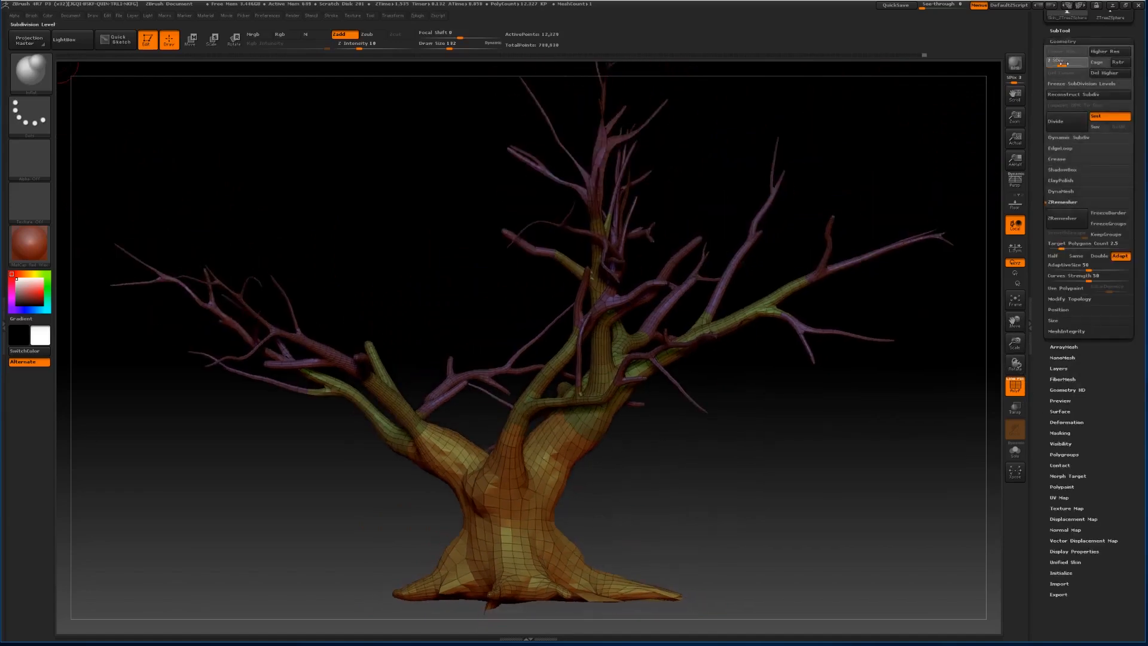
{"action": "left_click", "coordinate": [1092, 63]}
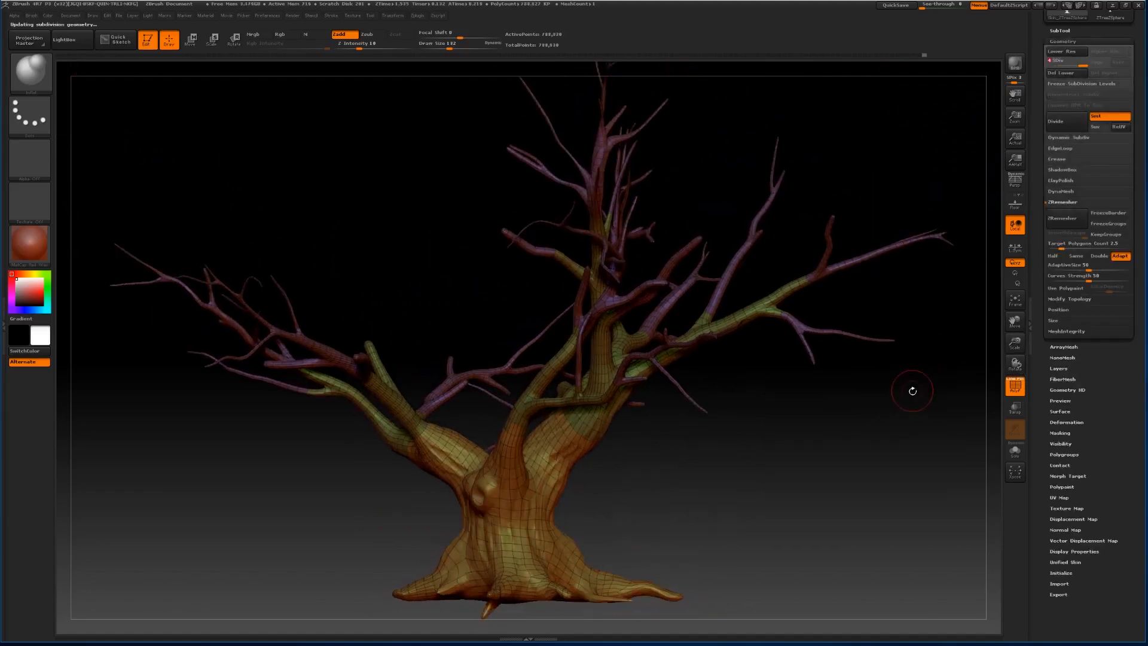
{"action": "left_click", "coordinate": [1016, 387]}
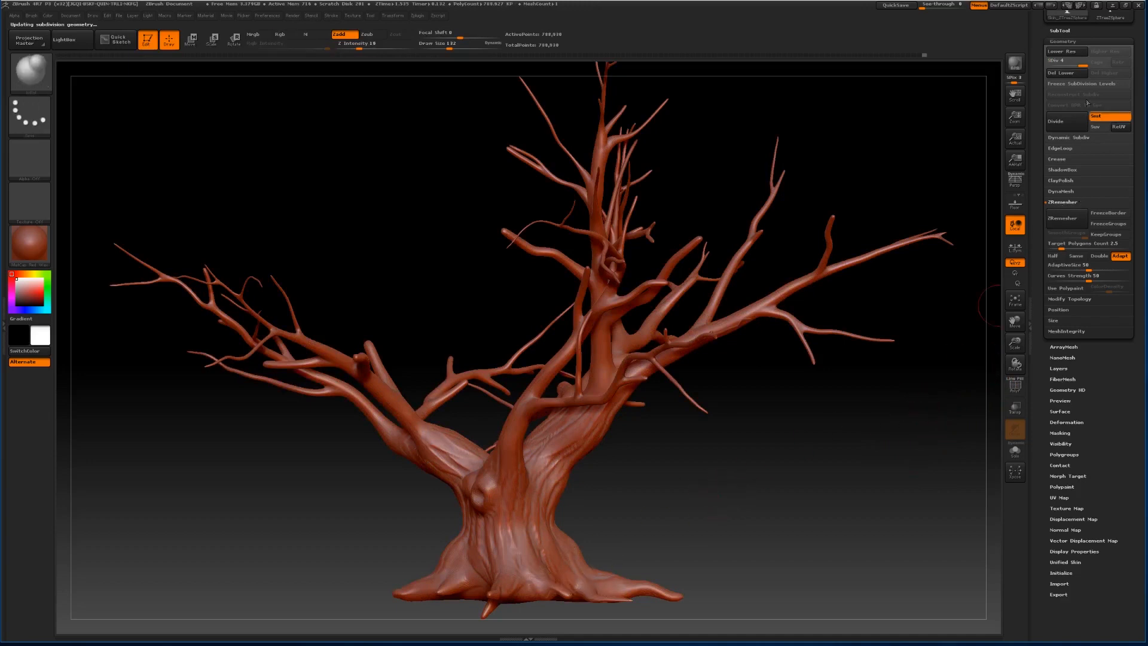
Lower the tree to subdivision level 1 and isolate the trunk polygroup.
{"action": "left_click_drag", "start_coordinate": [1073, 62], "coordinate": [1049, 63]}
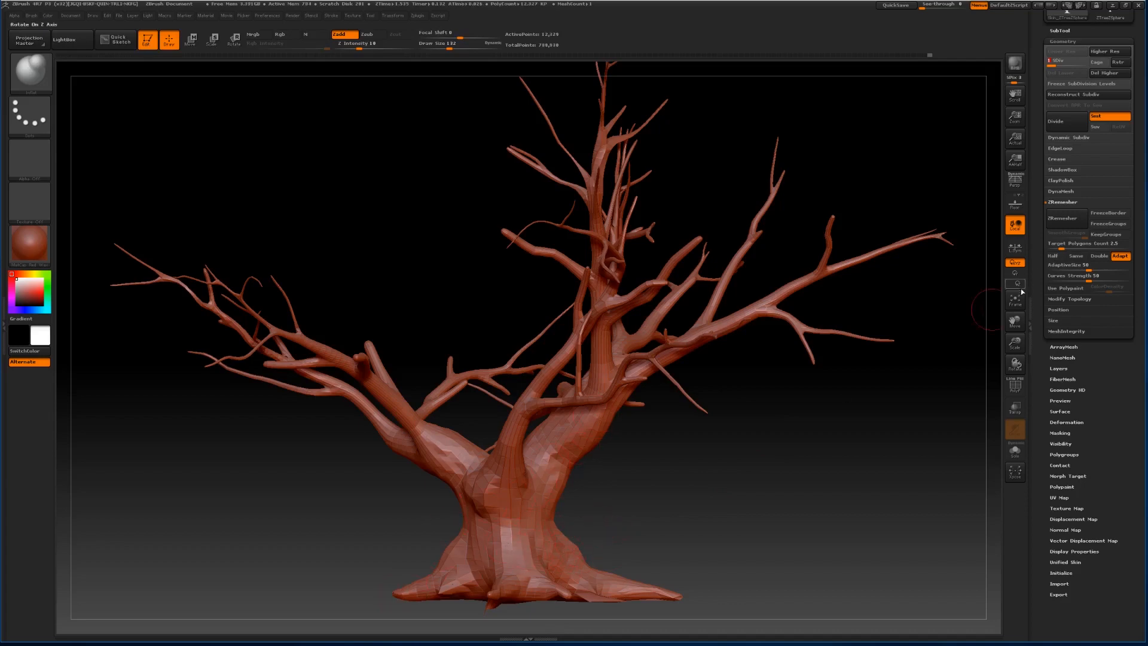
{"action": "left_click_drag", "start_coordinate": [1016, 323], "coordinate": [1024, 280]}
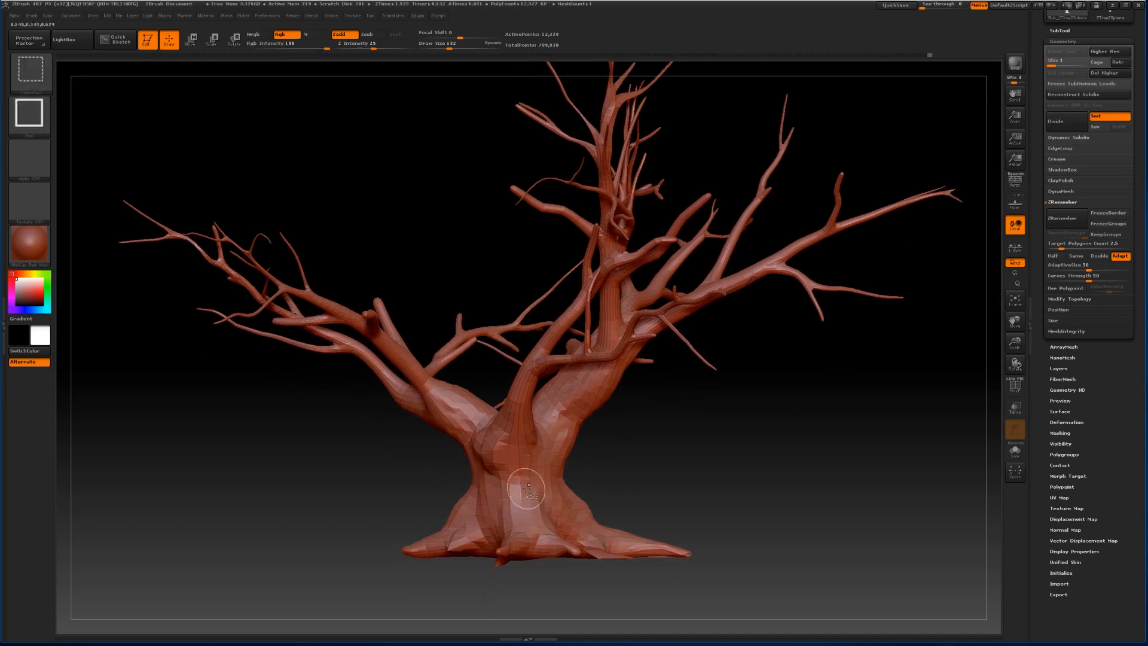
{"action": "left_click", "coordinate": [518, 501], "text": "ctrl+shift"}
{"action": "key", "text": "ctrl"}
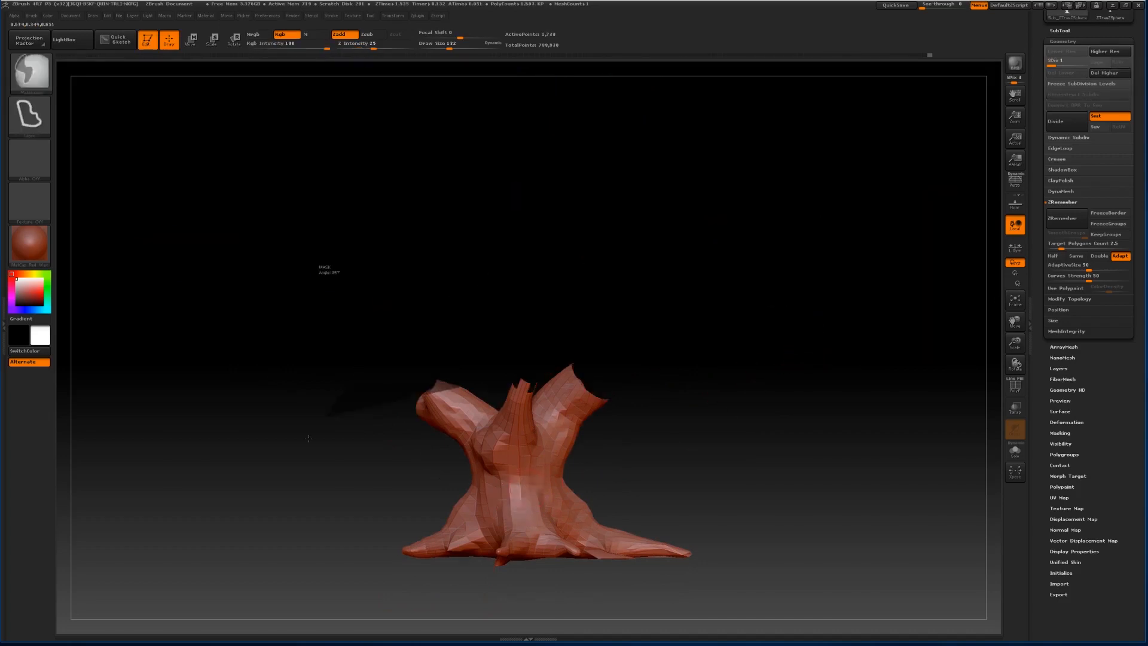
Mask the isolated trunk, show the whole tree again, and invert the mask so only the limbs and branches are masked.
{"action": "mouse_move", "coordinate": [307, 438]}
{"action": "left_mouse_down", "text": "ctrl"}
{"action": "mouse_move", "coordinate": [679, 551]}
{"action": "mouse_move", "coordinate": [891, 426]}
{"action": "mouse_move", "coordinate": [335, 429]}
{"action": "left_mouse_up", "text": "ctrl"}
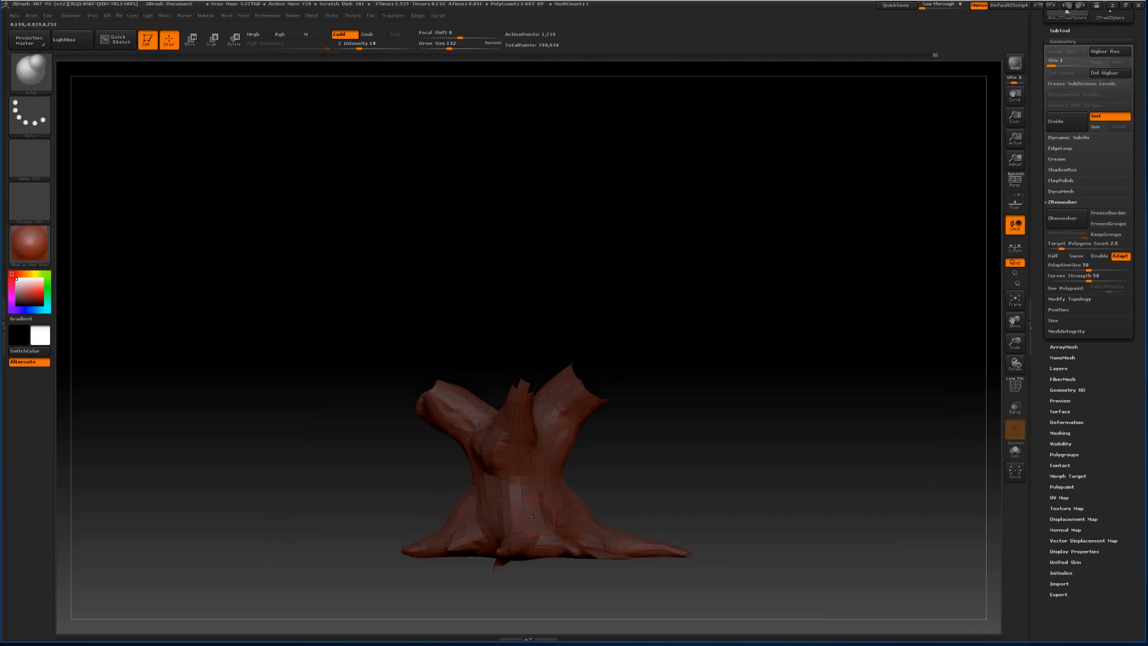
{"action": "key", "text": "ctrl+shift"}
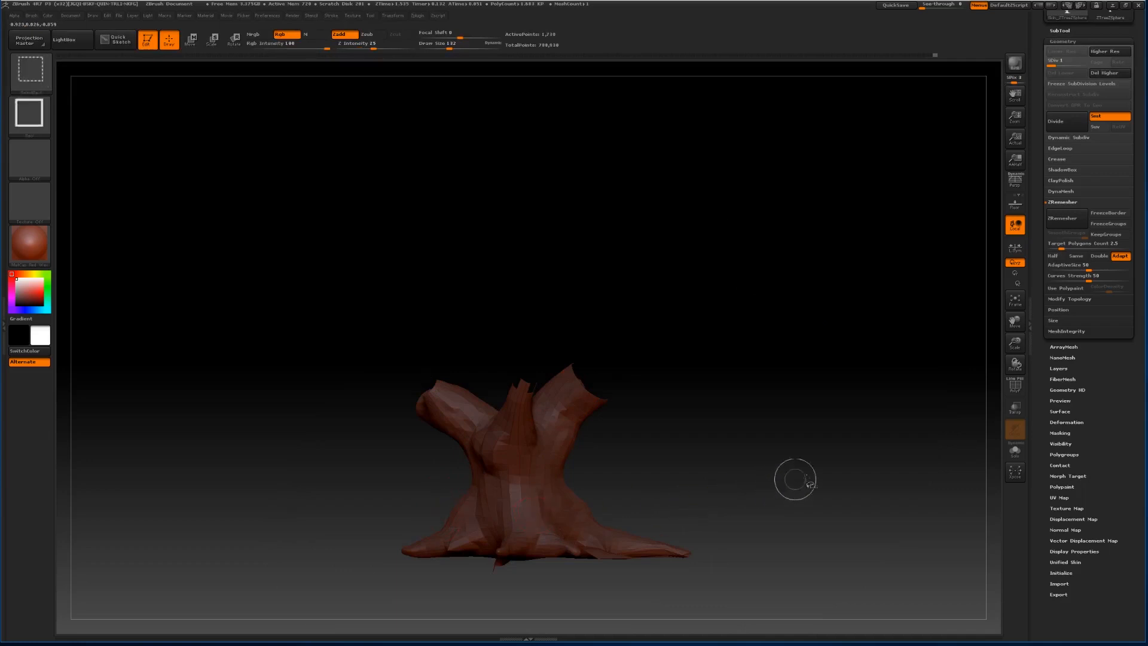
{"action": "left_click", "coordinate": [853, 493], "text": "ctrl+shift"}
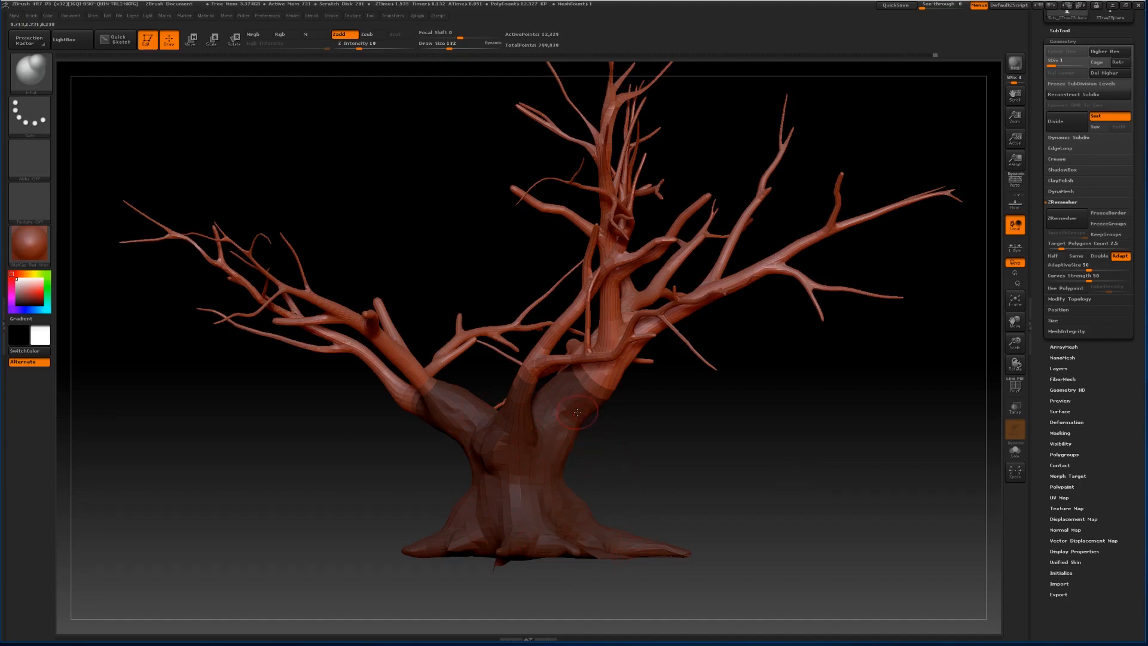
{"action": "left_click_drag", "start_coordinate": [1014, 322], "coordinate": [1012, 332]}
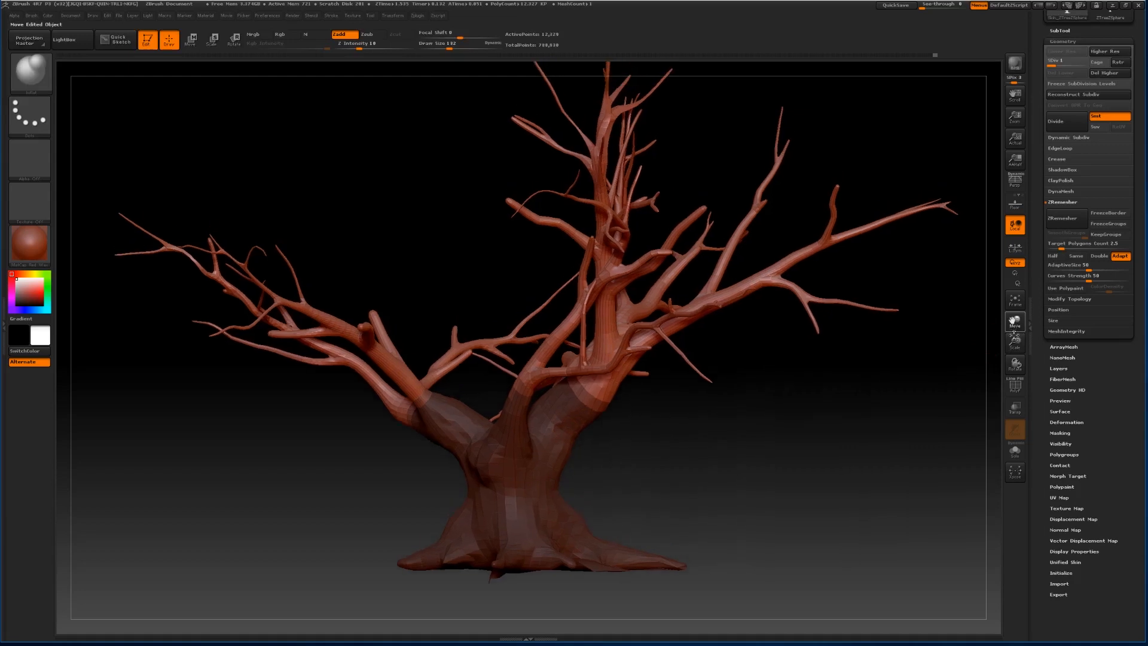
{"action": "left_click", "coordinate": [857, 418], "text": "ctrl"}
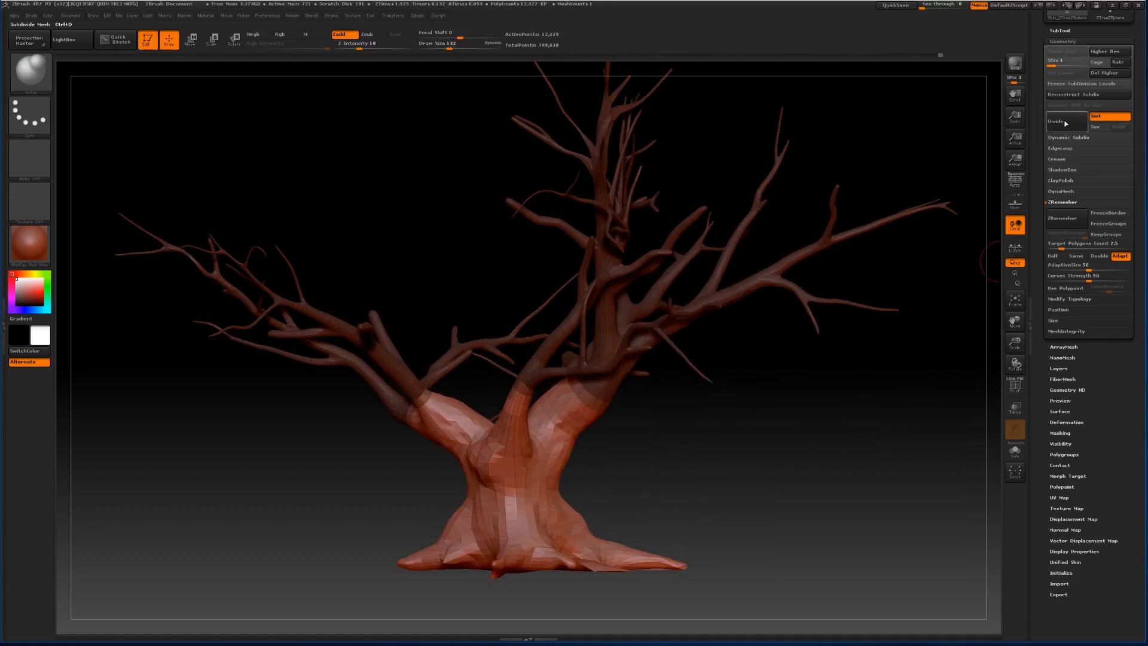
Compare the tree's subdivision levels and keep only level 2 by deleting the higher and lower levels.
{"action": "left_click", "coordinate": [1061, 66]}
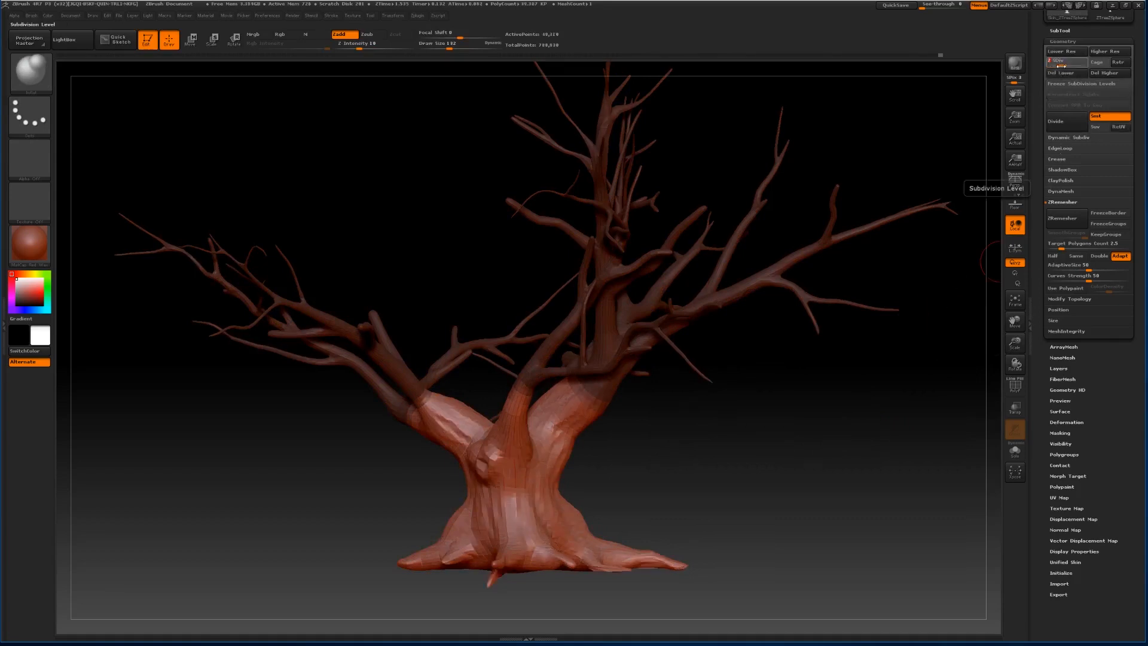
{"action": "left_click_drag", "start_coordinate": [1061, 66], "coordinate": [1085, 66]}
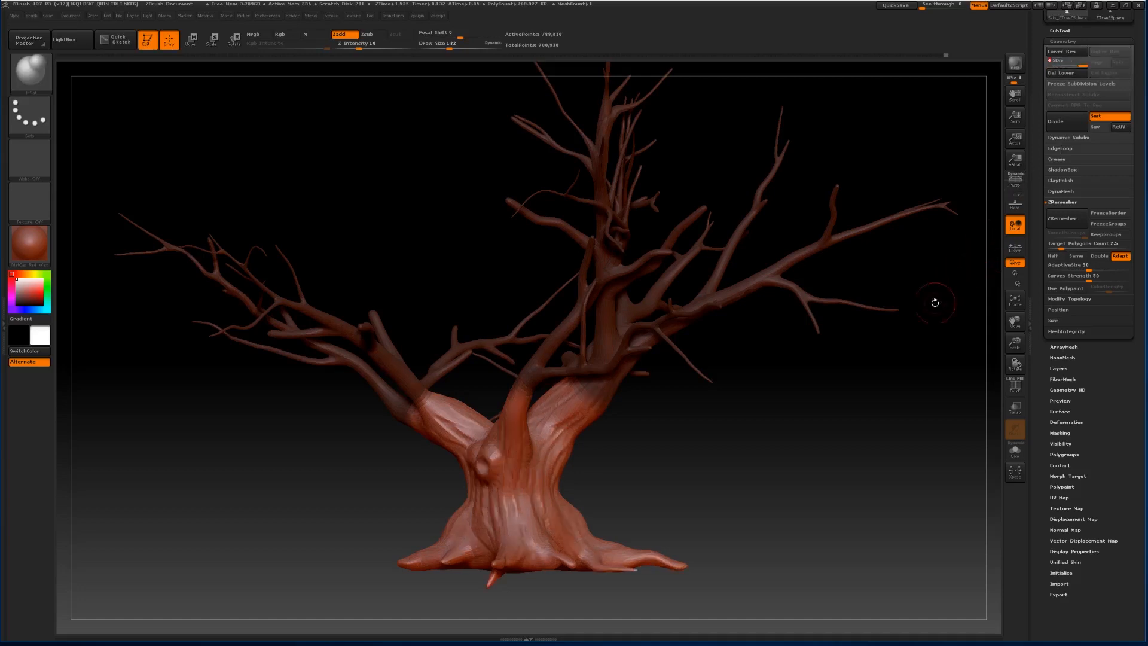
{"action": "left_click", "coordinate": [1066, 123]}
{"action": "left_click", "coordinate": [1050, 64]}
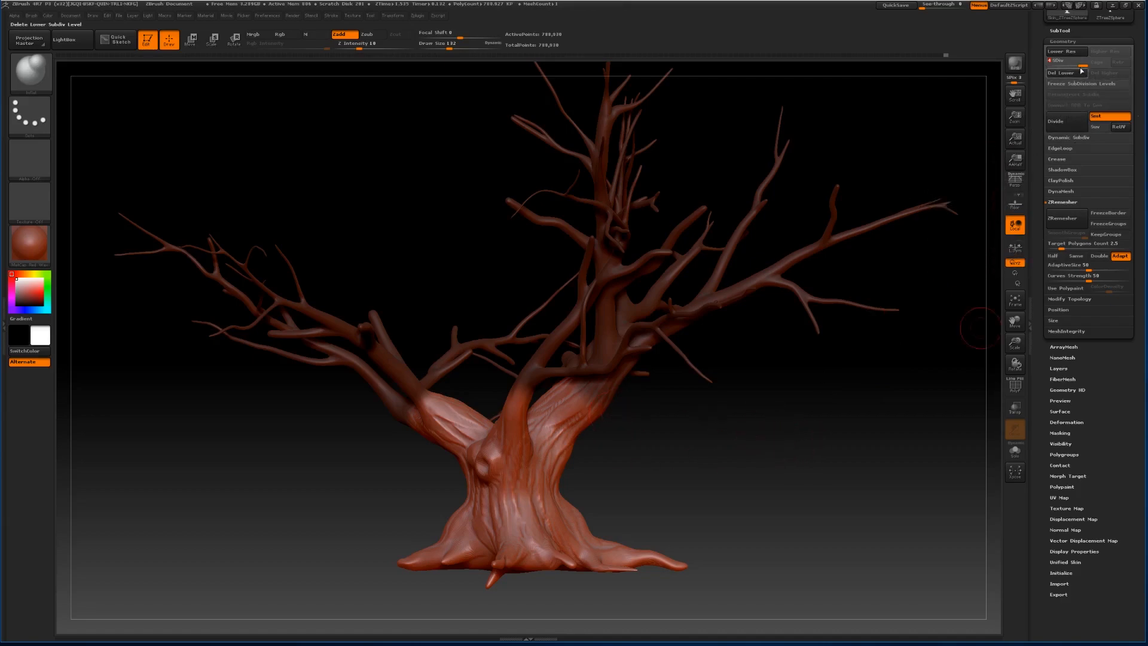
{"action": "left_click", "coordinate": [1059, 63]}
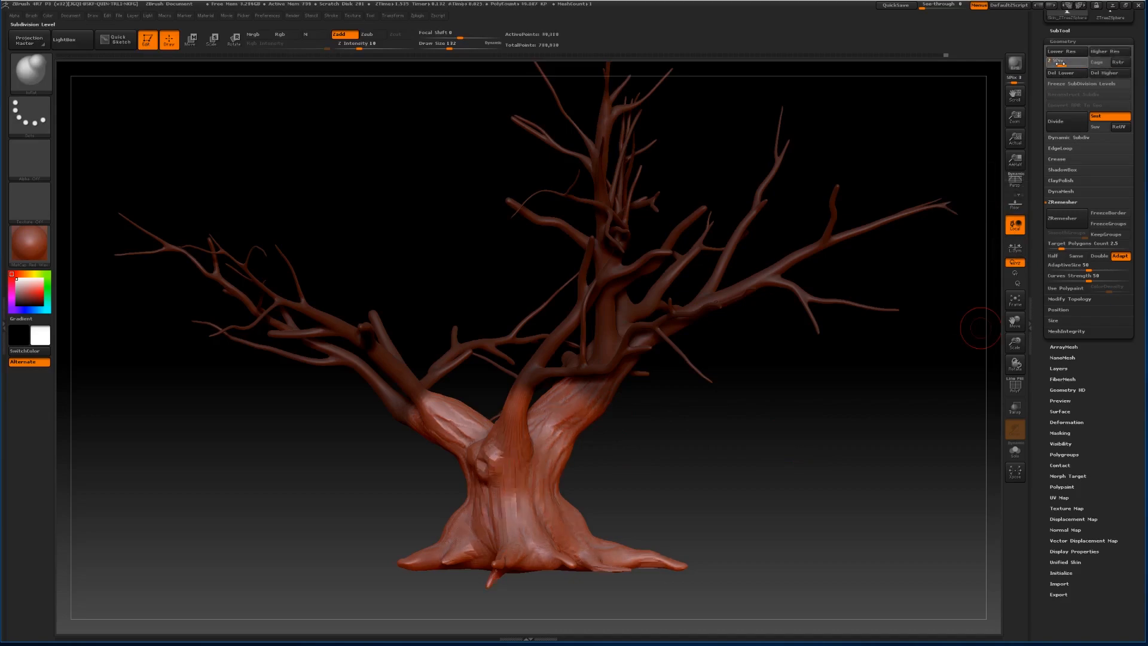
{"action": "left_click", "coordinate": [1096, 74]}
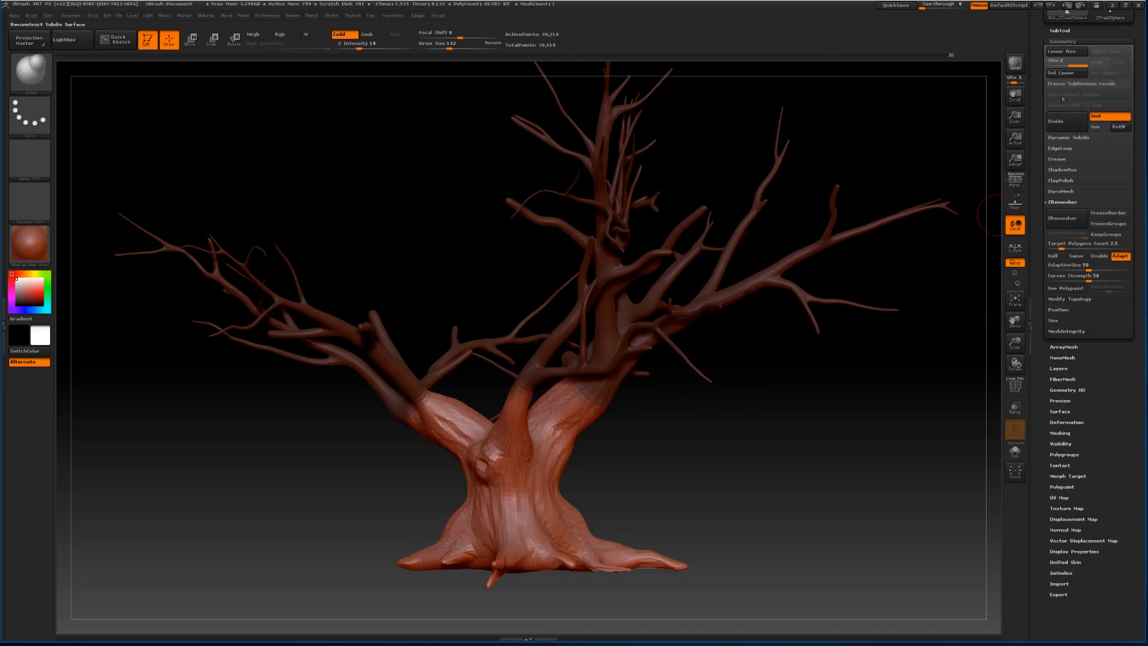
{"action": "mouse_move", "coordinate": [1069, 62]}
{"action": "left_mouse_down"}
{"action": "mouse_move", "coordinate": [1045, 64]}
{"action": "mouse_move", "coordinate": [1076, 63]}
{"action": "left_mouse_up"}
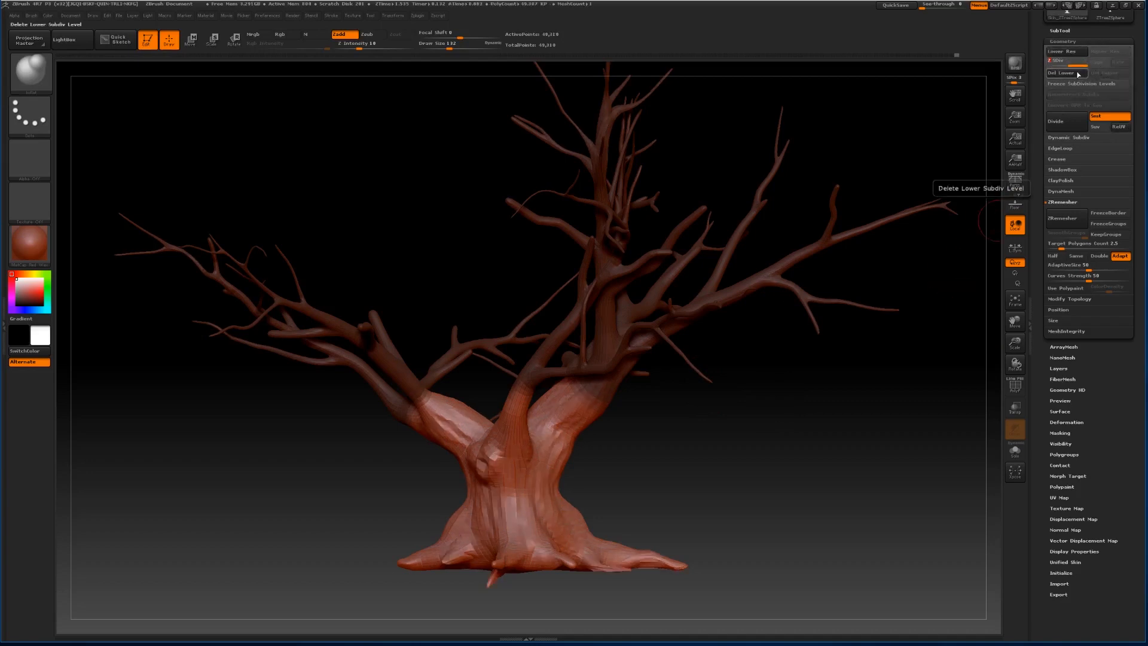
{"action": "left_click", "coordinate": [1058, 73]}
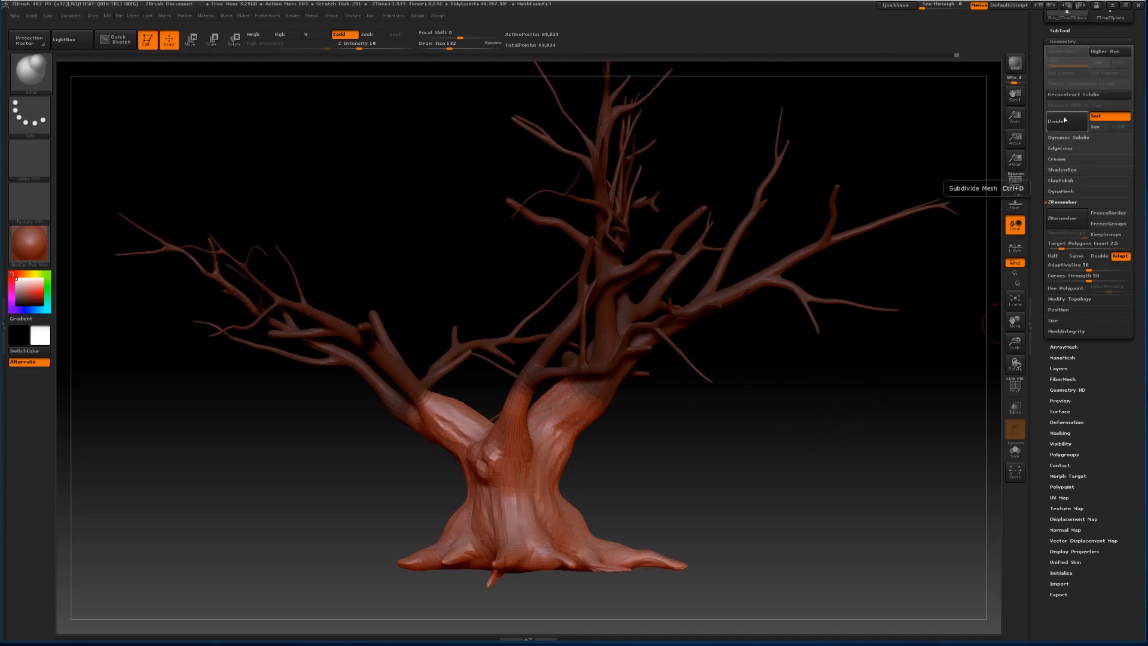
Try subdividing only the unmasked trunk, check its mesh density with the polyframe on, and undo the subdivision.
{"action": "left_click", "coordinate": [1062, 117]}
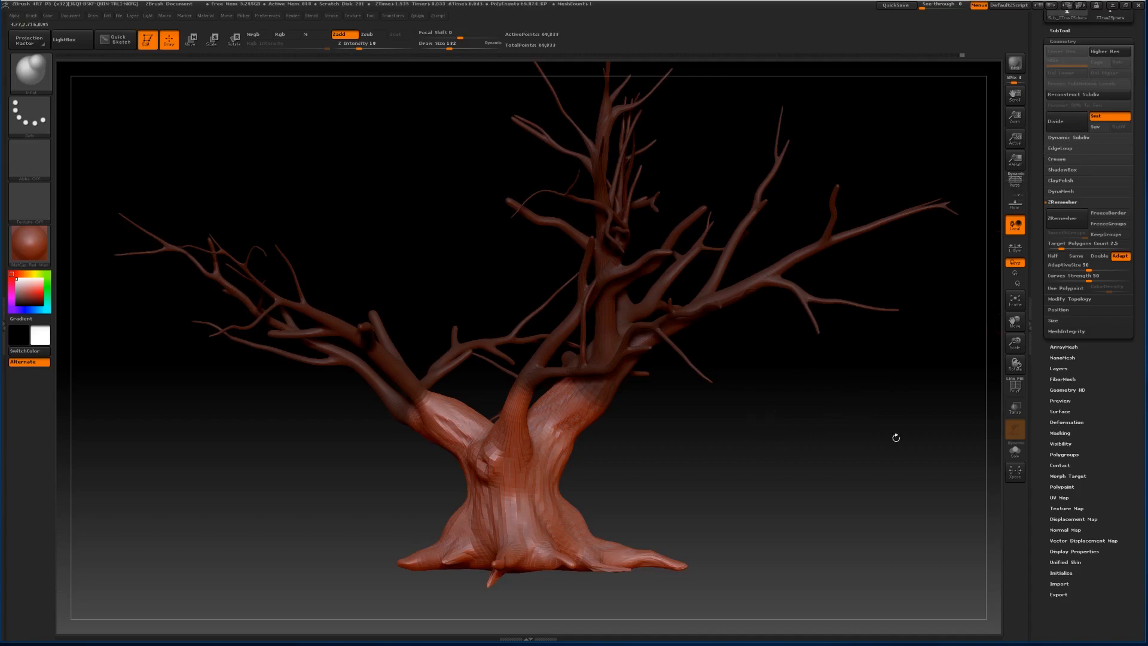
{"action": "left_click_drag", "start_coordinate": [1014, 344], "coordinate": [1021, 427]}
{"action": "left_click", "coordinate": [1014, 385]}
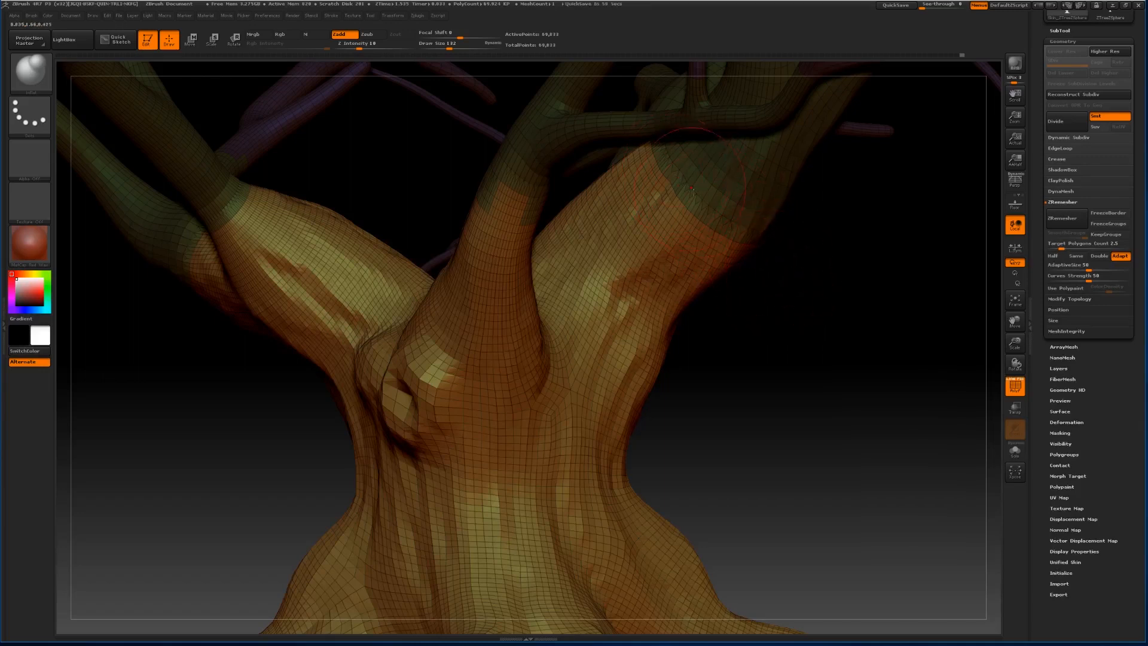
{"action": "key", "text": "ctrl+z"}
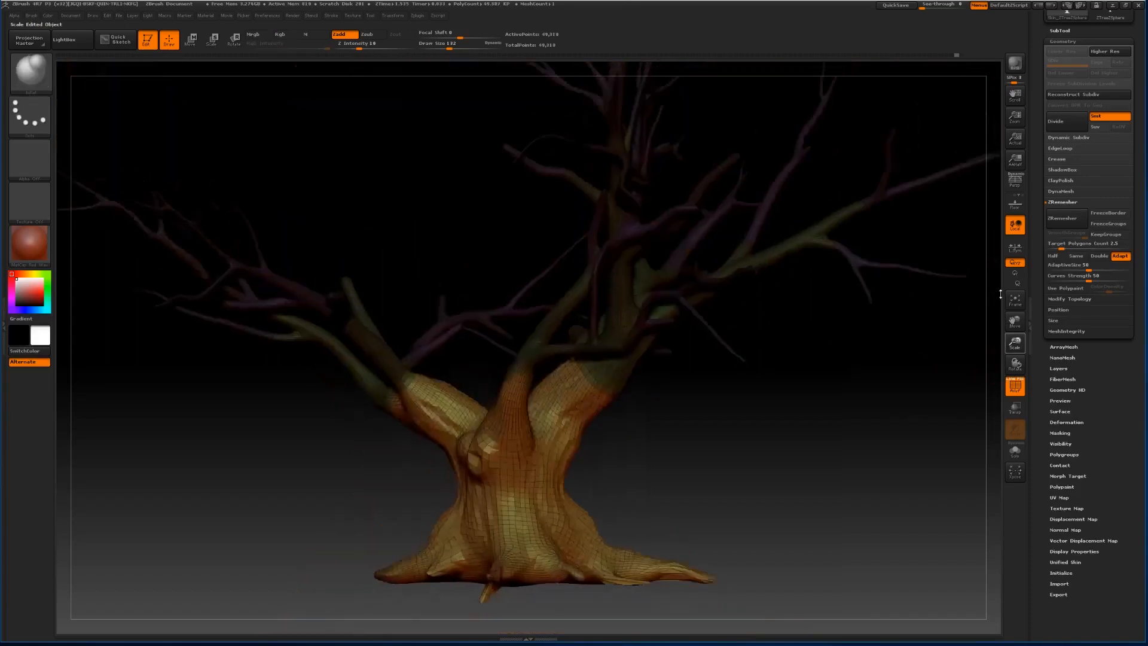
Duplicate the tree as a second subtool and turn off the polyframe.
{"action": "left_click_drag", "start_coordinate": [1014, 342], "coordinate": [976, 313]}
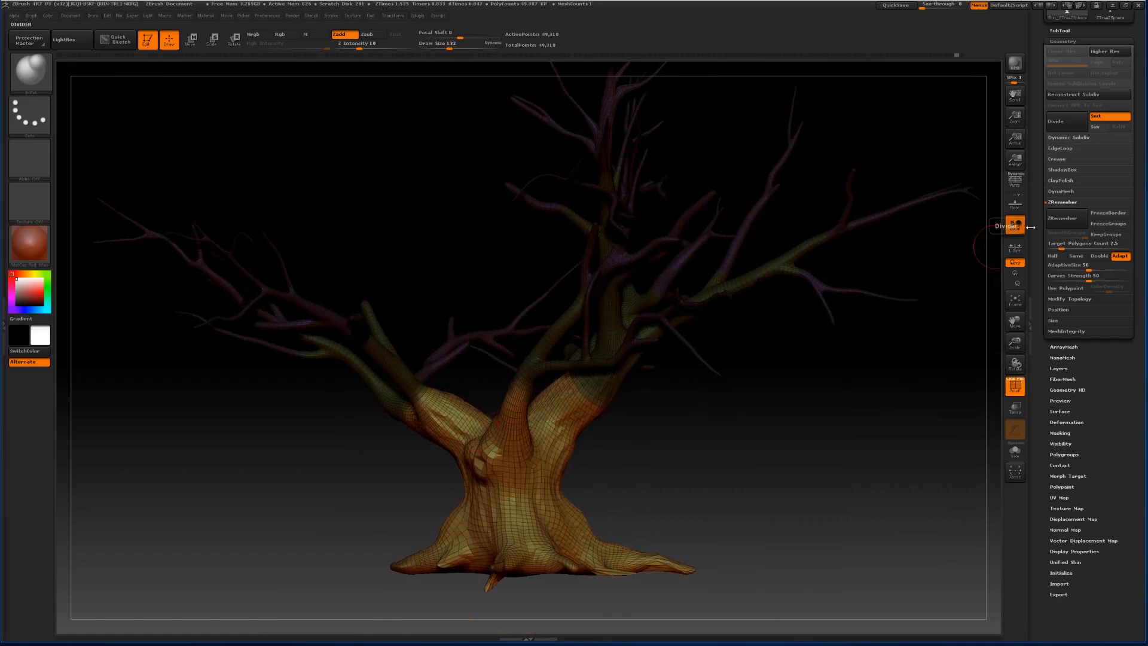
{"action": "left_click_drag", "start_coordinate": [1014, 320], "coordinate": [1027, 309]}
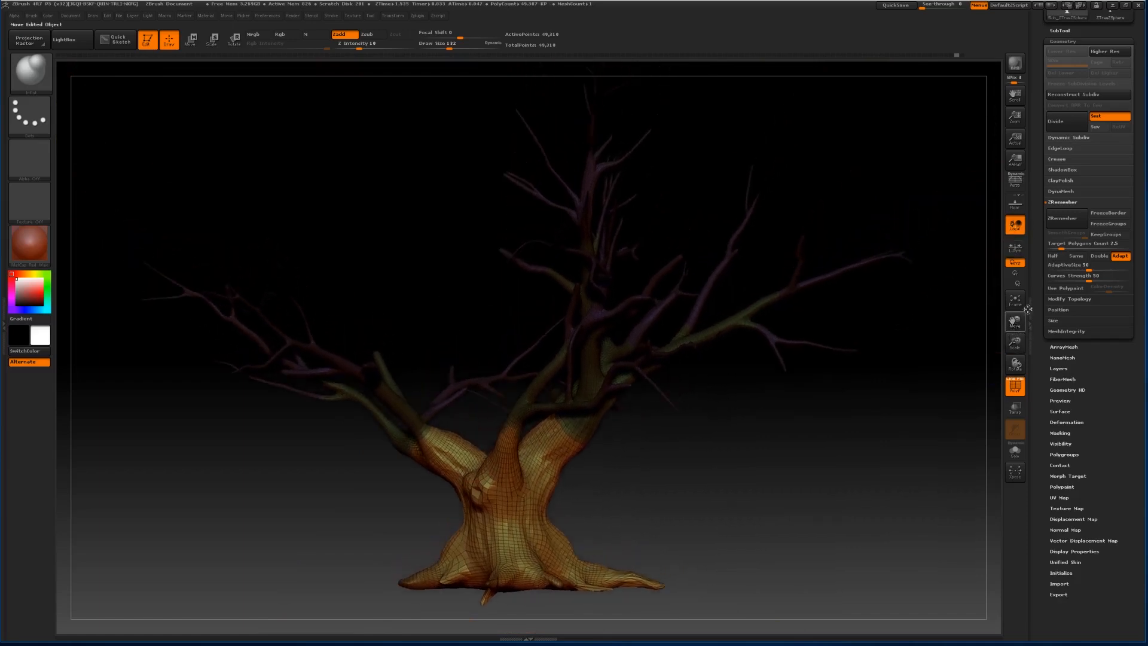
{"action": "left_click", "coordinate": [1059, 31]}
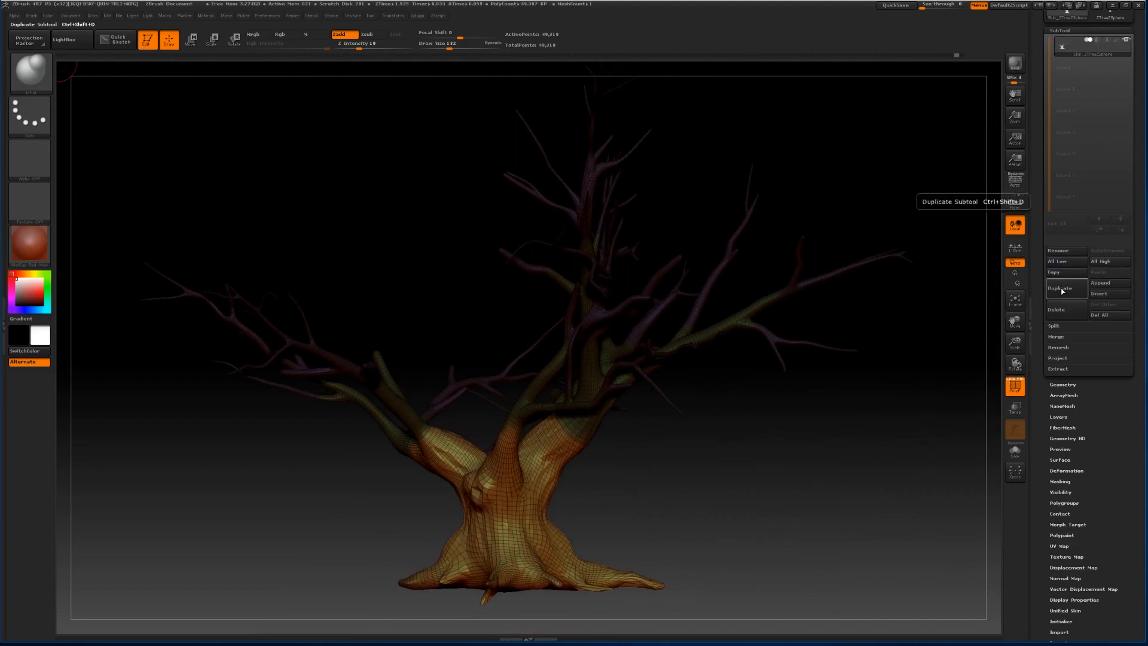
{"action": "left_click", "coordinate": [1060, 289]}
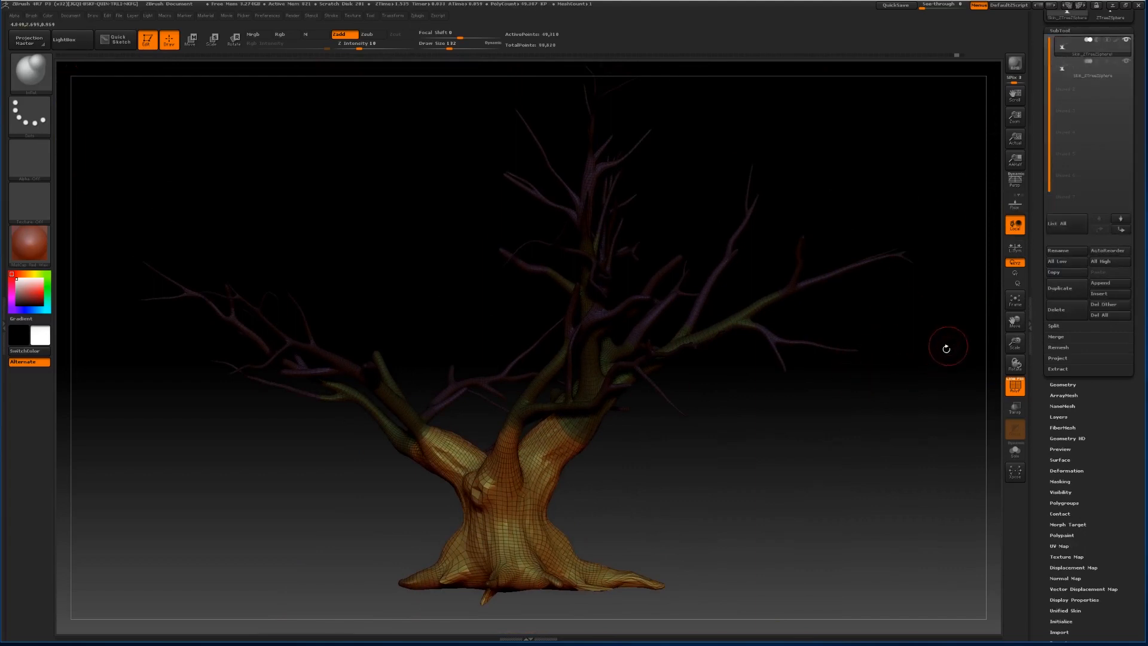
{"action": "left_click", "coordinate": [1018, 388]}
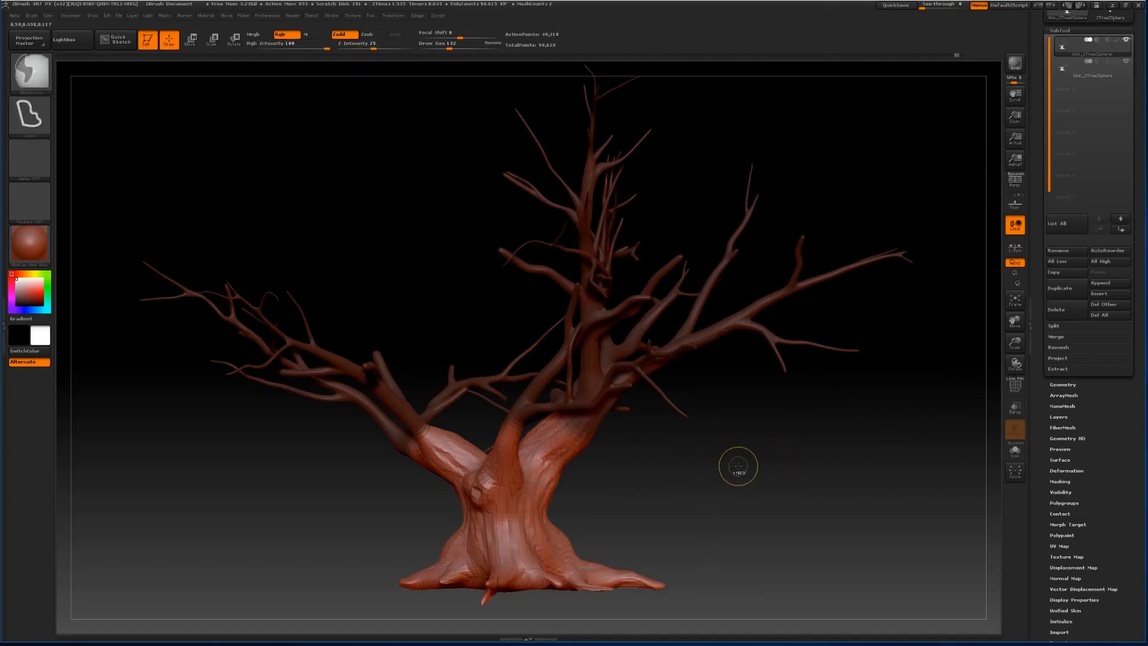
Clear the mask on the first tree subtool and make that subtool active again after checking the duplicate's mask.
{"action": "left_click", "coordinate": [735, 469], "text": "ctrl"}
{"action": "left_click", "coordinate": [1067, 71]}
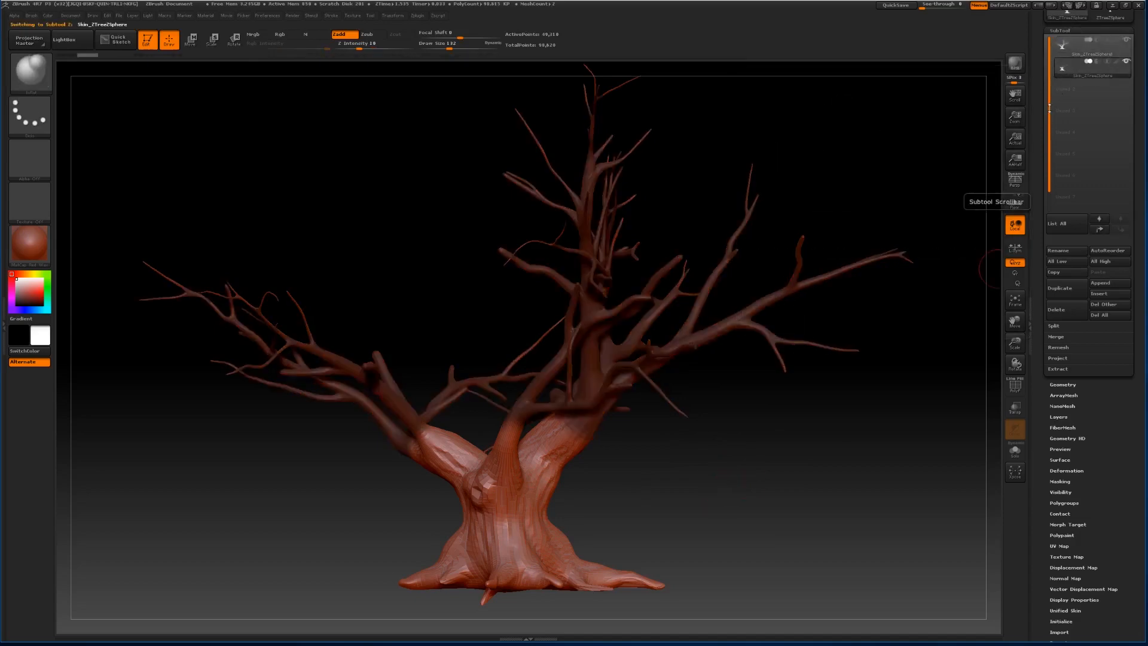
{"action": "left_click", "coordinate": [1076, 47]}
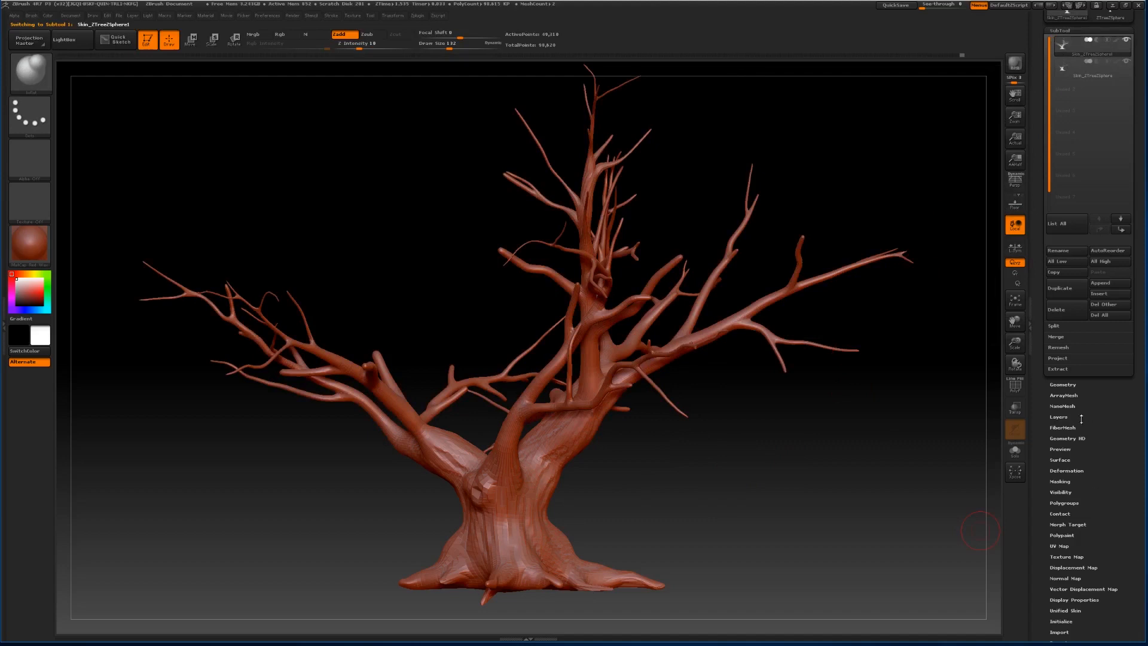
Try remeshing the first tree subtool with ZRemesher at a target polygon count of 2.5.
{"action": "left_click", "coordinate": [1062, 384]}
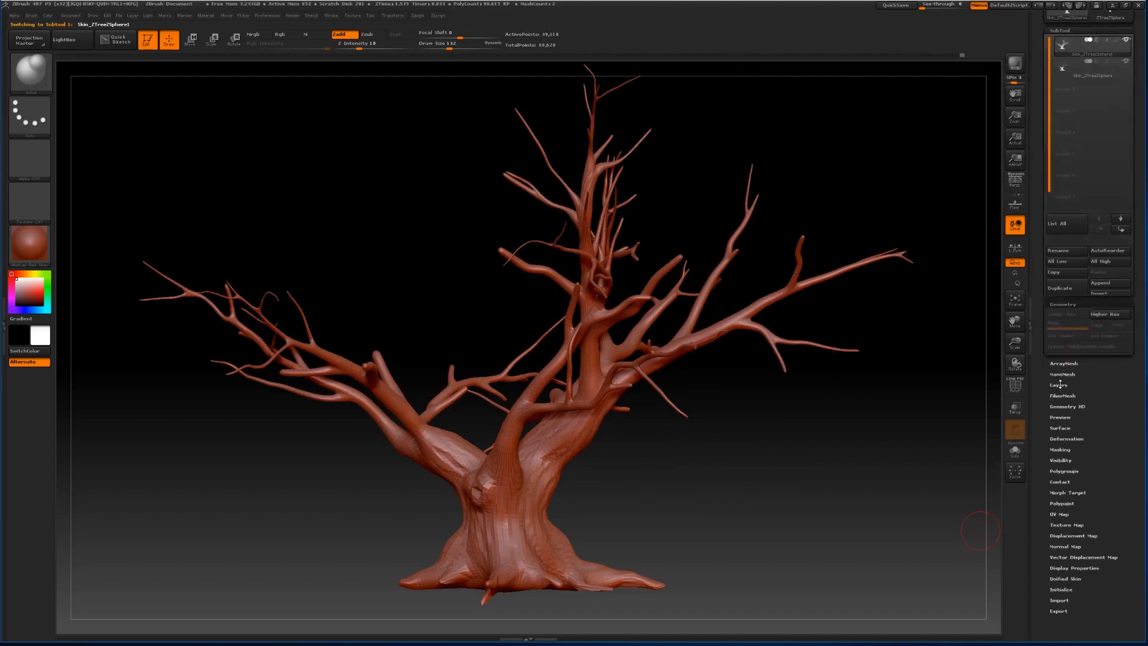
{"action": "left_click", "coordinate": [1061, 31]}
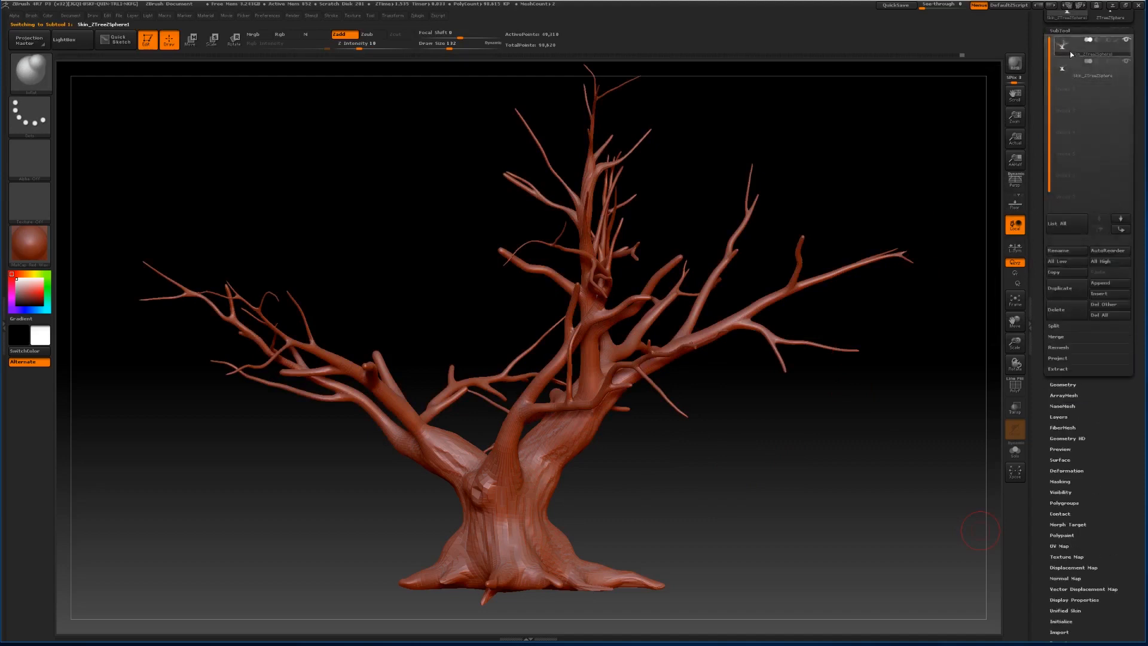
{"action": "left_click", "coordinate": [1066, 383]}
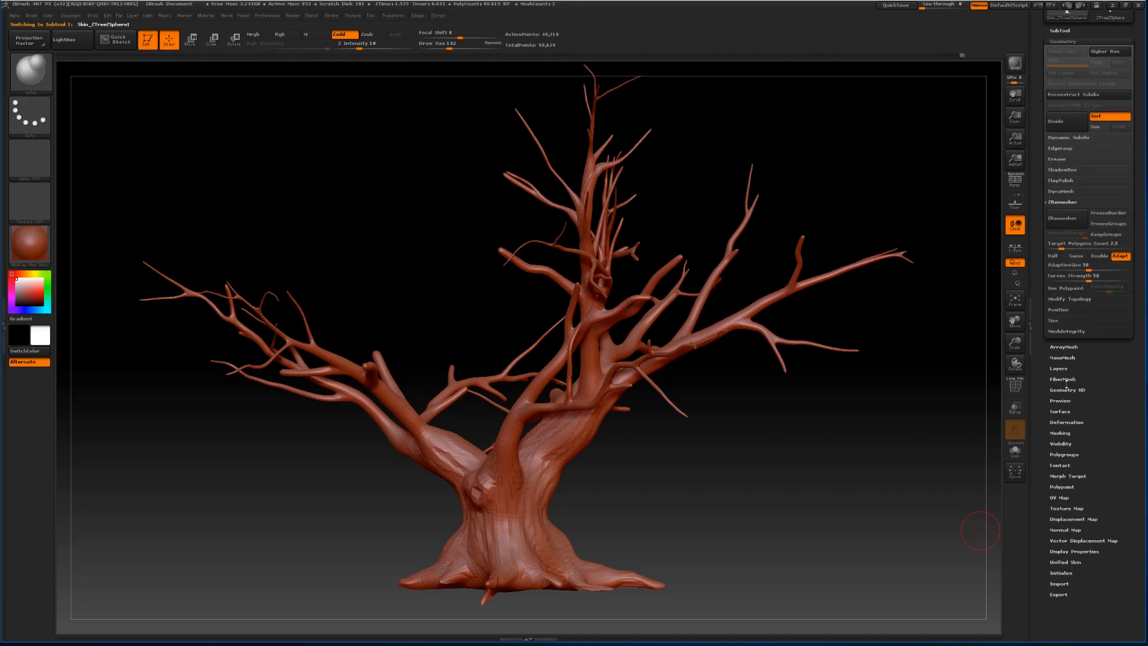
{"action": "left_click", "coordinate": [1072, 223]}
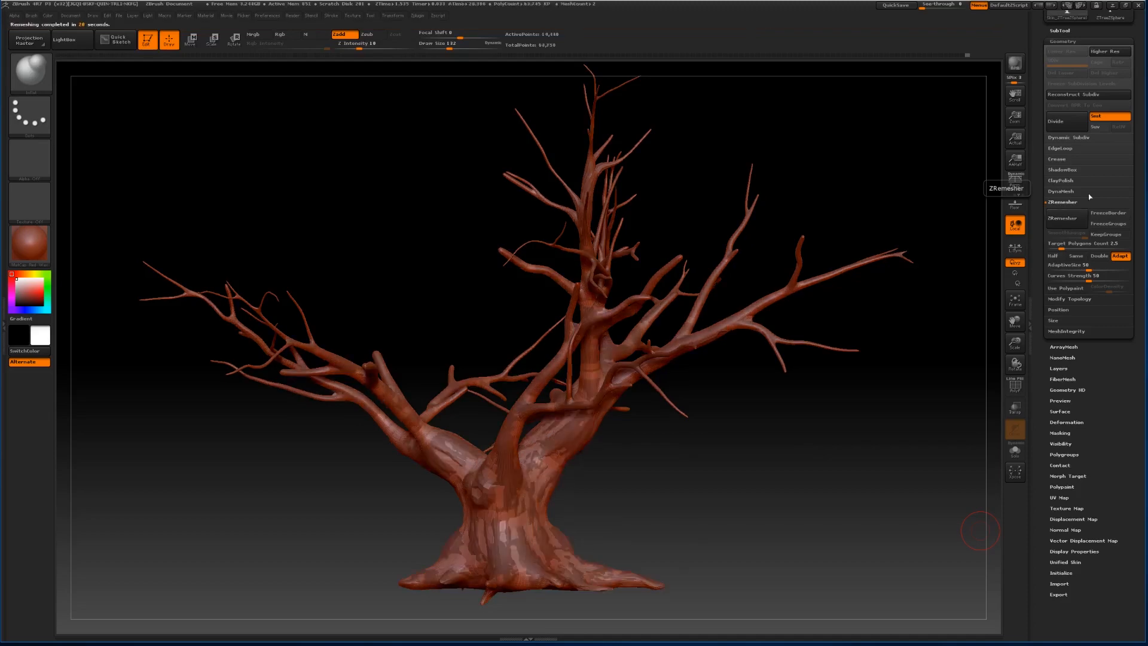
Show only the active subtool, examine the remeshed roots and underside up close, and undo the remesh.
{"action": "left_click", "coordinate": [1014, 450]}
{"action": "left_click_drag", "start_coordinate": [876, 403], "coordinate": [951, 373]}
{"action": "left_click_drag", "start_coordinate": [1015, 343], "coordinate": [1010, 35]}
{"action": "left_click_drag", "start_coordinate": [663, 127], "coordinate": [655, 176]}
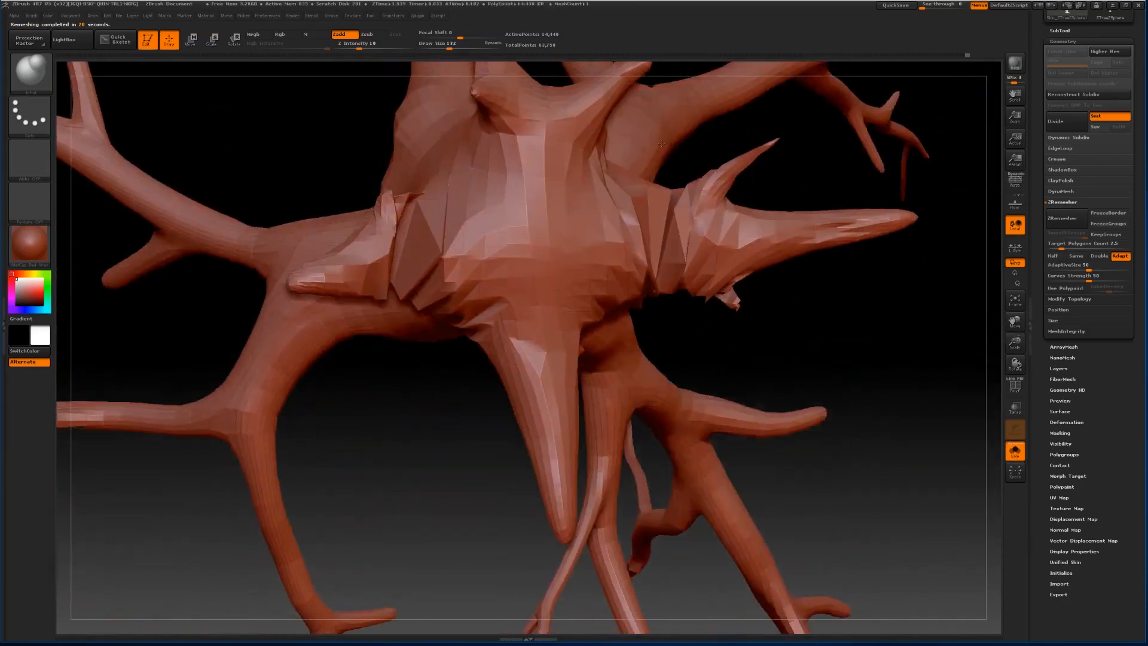
{"action": "mouse_move", "coordinate": [487, 250]}
{"action": "left_mouse_down", "text": "shift"}
{"action": "mouse_move", "coordinate": [371, 253]}
{"action": "mouse_move", "coordinate": [361, 229]}
{"action": "mouse_move", "coordinate": [422, 212]}
{"action": "left_mouse_up", "text": "shift"}
{"action": "left_click_drag", "start_coordinate": [304, 113], "coordinate": [320, 178]}
{"action": "mouse_move", "coordinate": [457, 174]}
{"action": "left_mouse_down"}
{"action": "mouse_move", "coordinate": [441, 216]}
{"action": "mouse_move", "coordinate": [382, 182]}
{"action": "mouse_move", "coordinate": [382, 216]}
{"action": "mouse_move", "coordinate": [486, 248]}
{"action": "mouse_move", "coordinate": [472, 365]}
{"action": "left_mouse_up"}
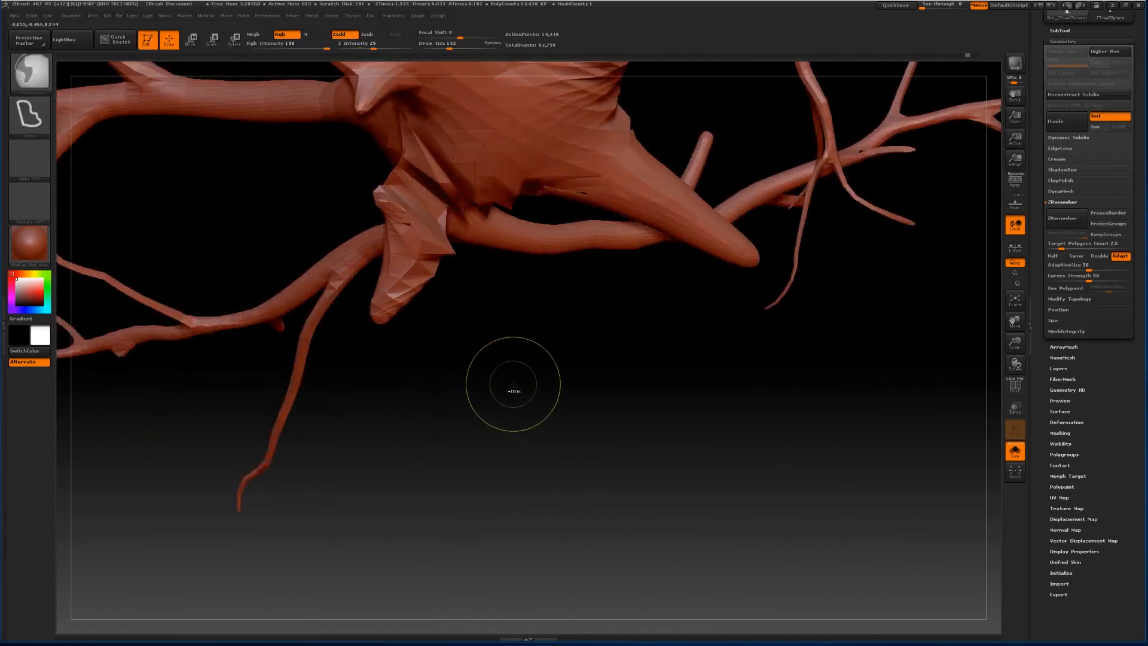
{"action": "key", "text": "ctrl+d"}
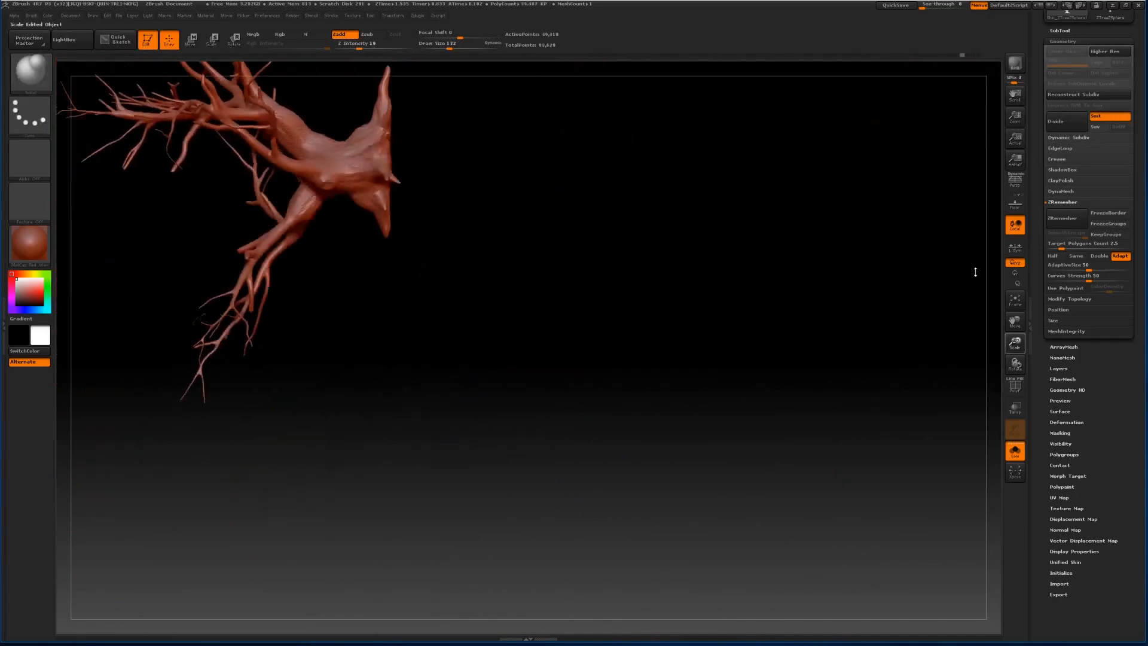
Set the target polygon count to 4 and remesh the tree with ZRemesher.
{"action": "left_click_drag", "start_coordinate": [974, 269], "coordinate": [799, 307]}
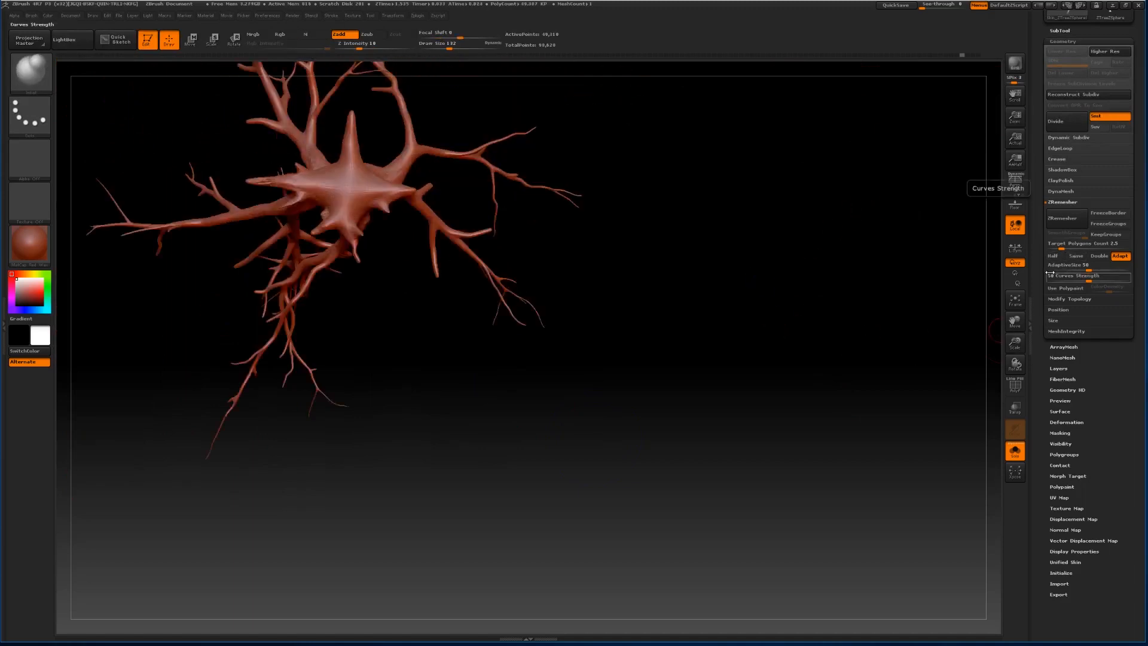
{"action": "left_click", "coordinate": [1070, 244]}
{"action": "type", "text": "4"}
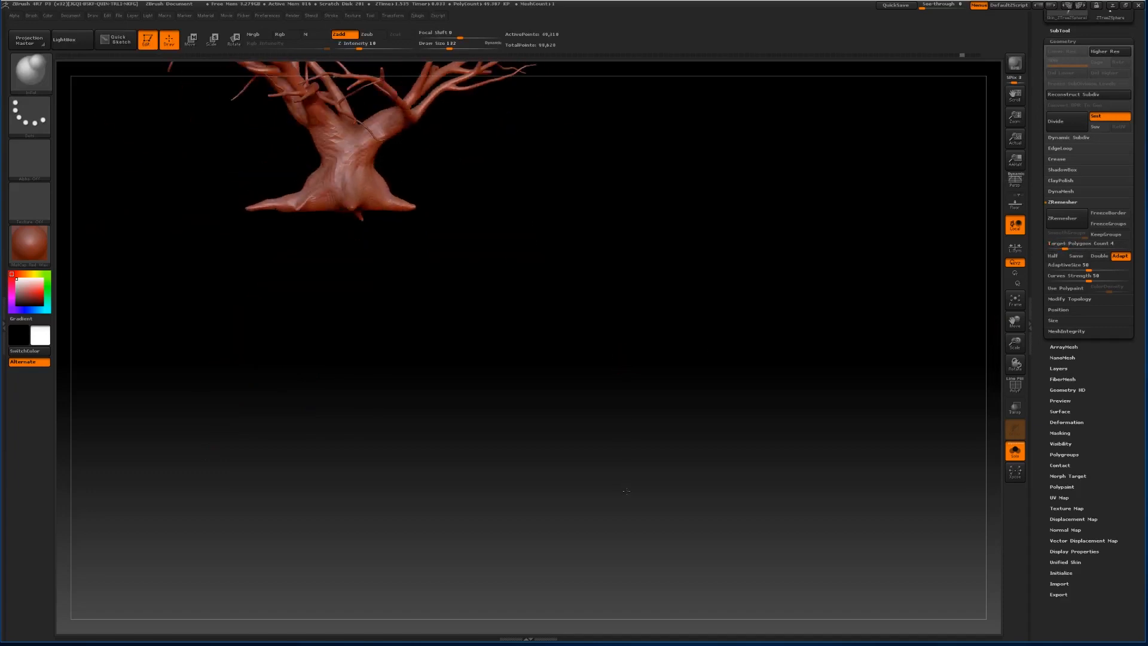
{"action": "left_click", "coordinate": [1072, 221]}
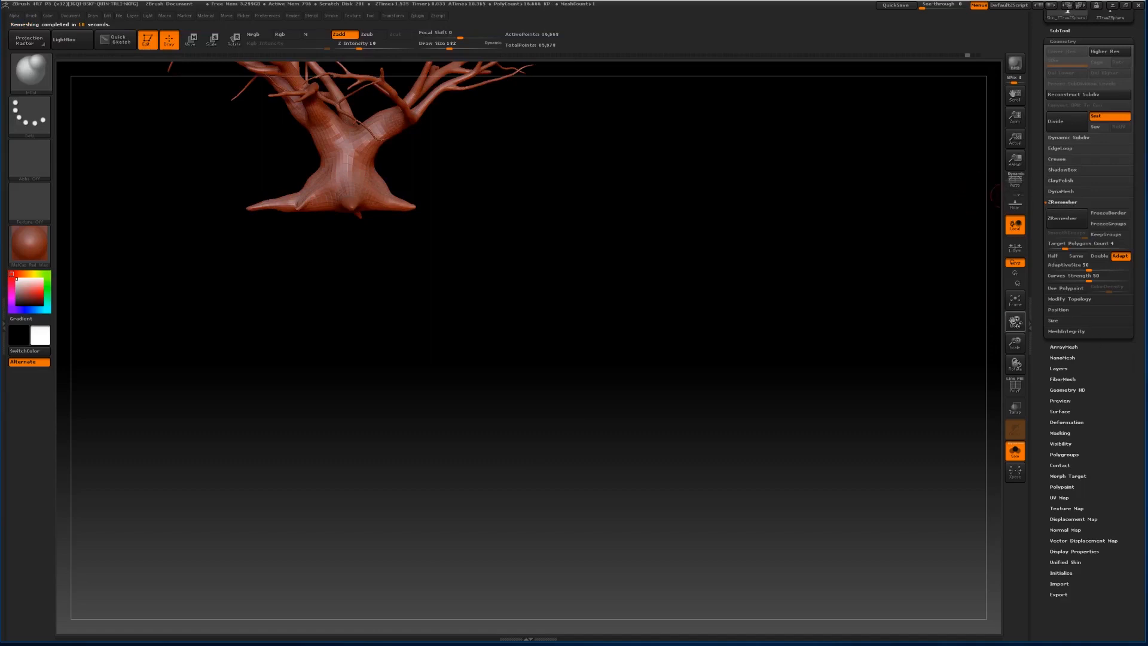
Frame the remeshed tree and examine the trunk and limb topology, briefly displaying the polyframe.
{"action": "left_click", "coordinate": [1014, 299]}
{"action": "left_click_drag", "start_coordinate": [1014, 342], "coordinate": [1014, 311]}
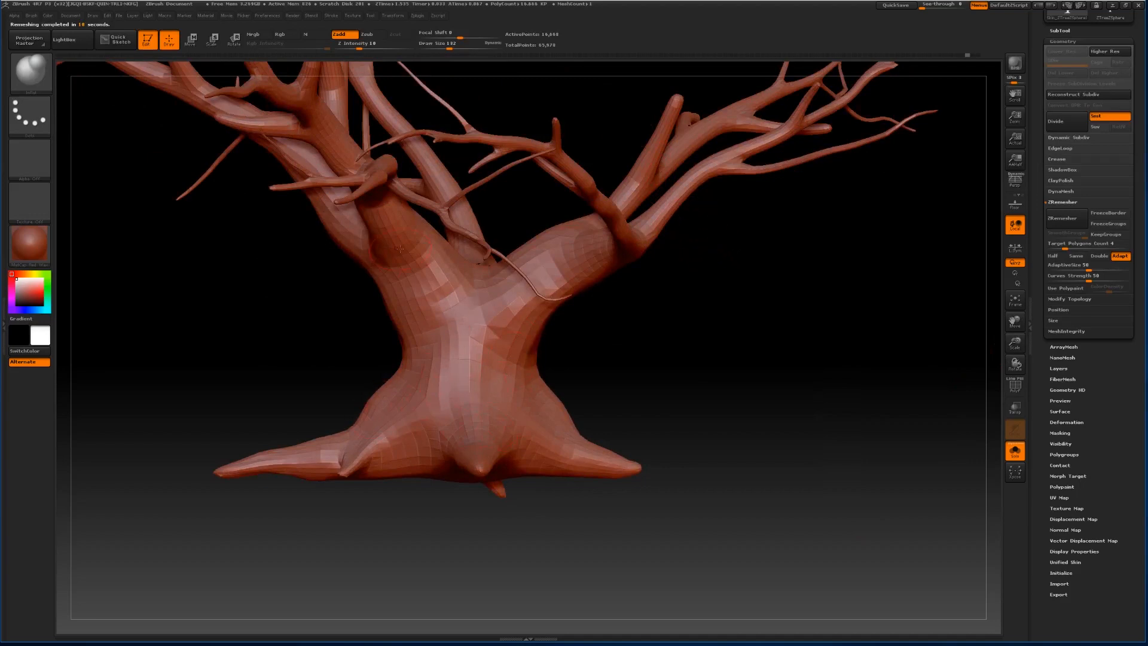
{"action": "left_click_drag", "start_coordinate": [1014, 321], "coordinate": [1045, 370]}
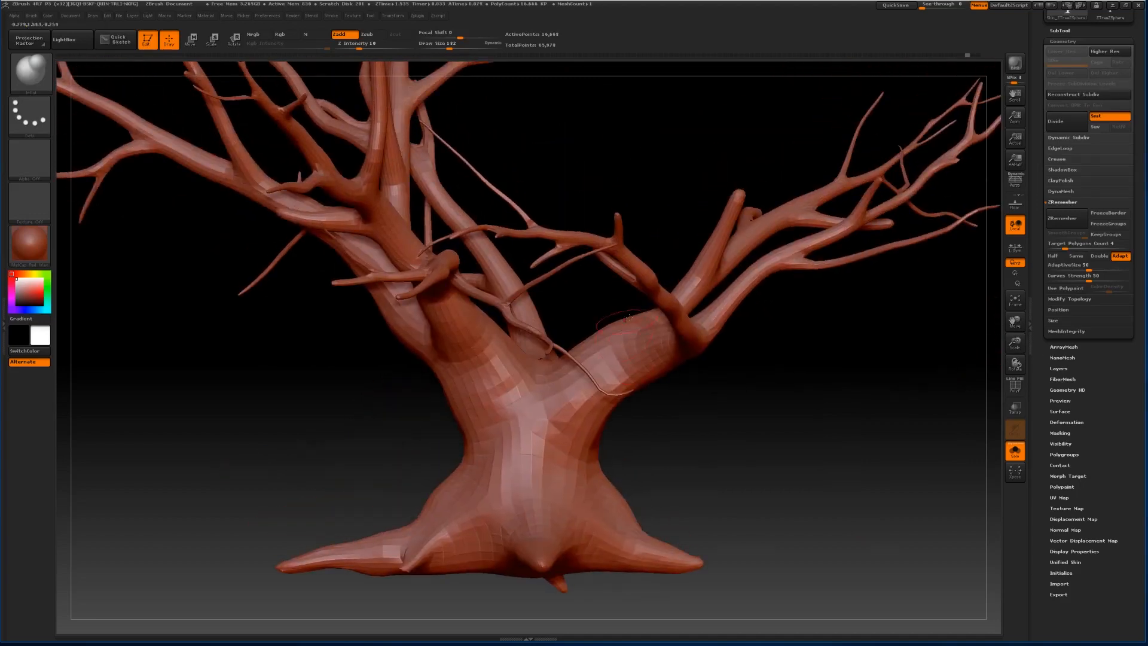
{"action": "left_click_drag", "start_coordinate": [807, 161], "coordinate": [956, 341]}
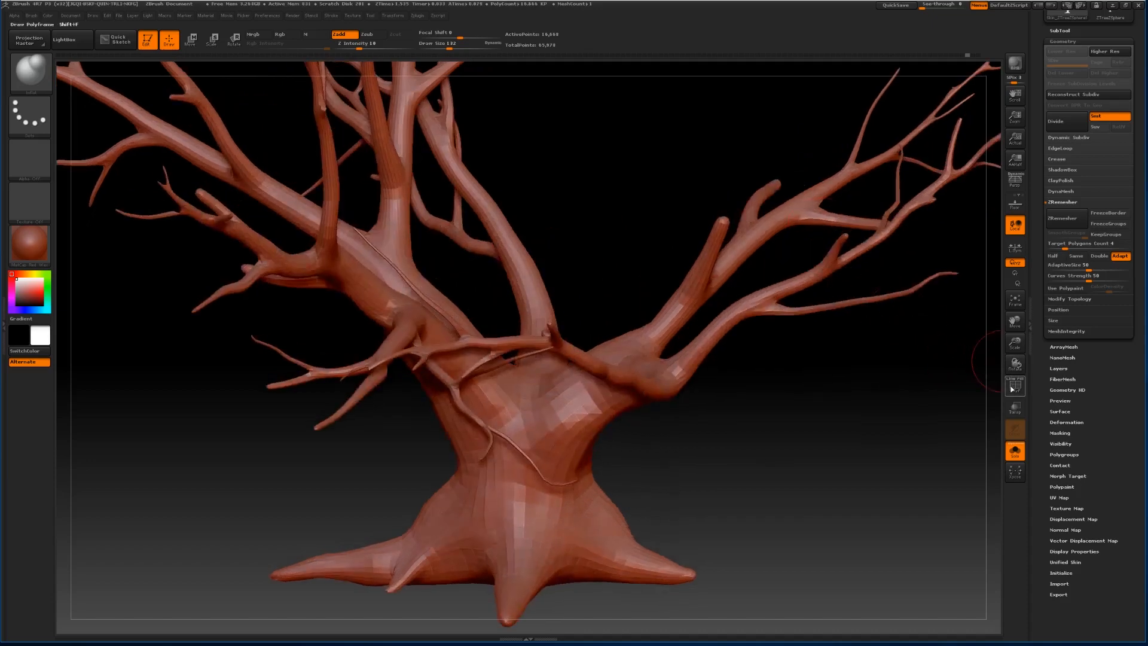
{"action": "left_click", "coordinate": [1014, 385]}
{"action": "left_click", "coordinate": [1014, 386]}
{"action": "left_click_drag", "start_coordinate": [871, 411], "coordinate": [672, 219]}
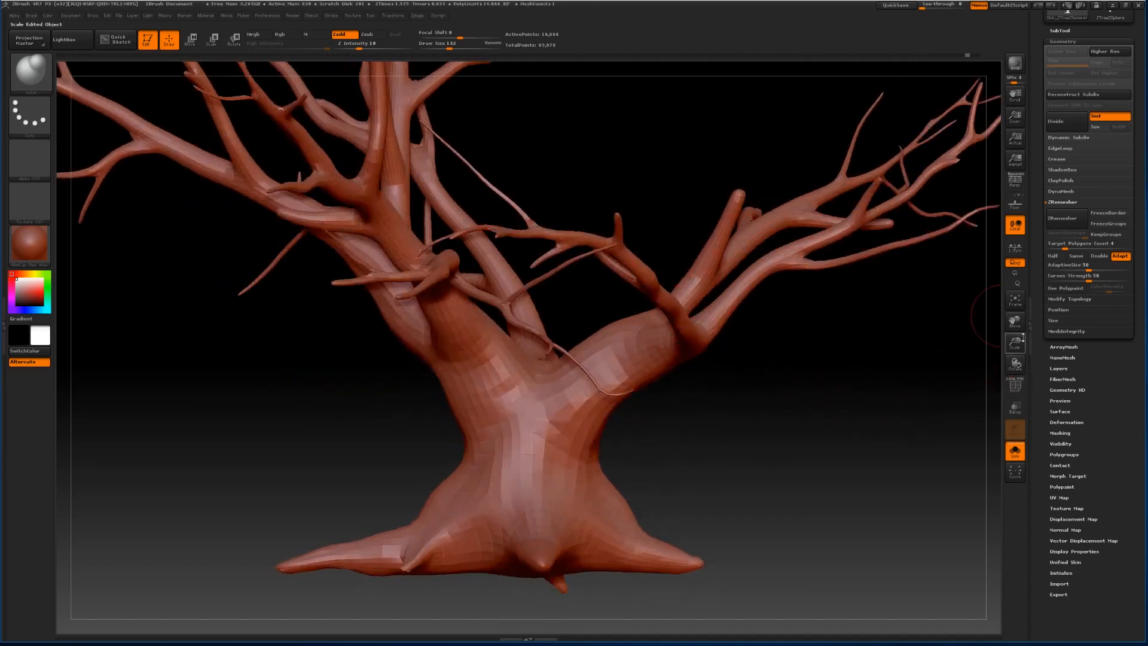
{"action": "left_click_drag", "start_coordinate": [1016, 341], "coordinate": [1014, 307]}
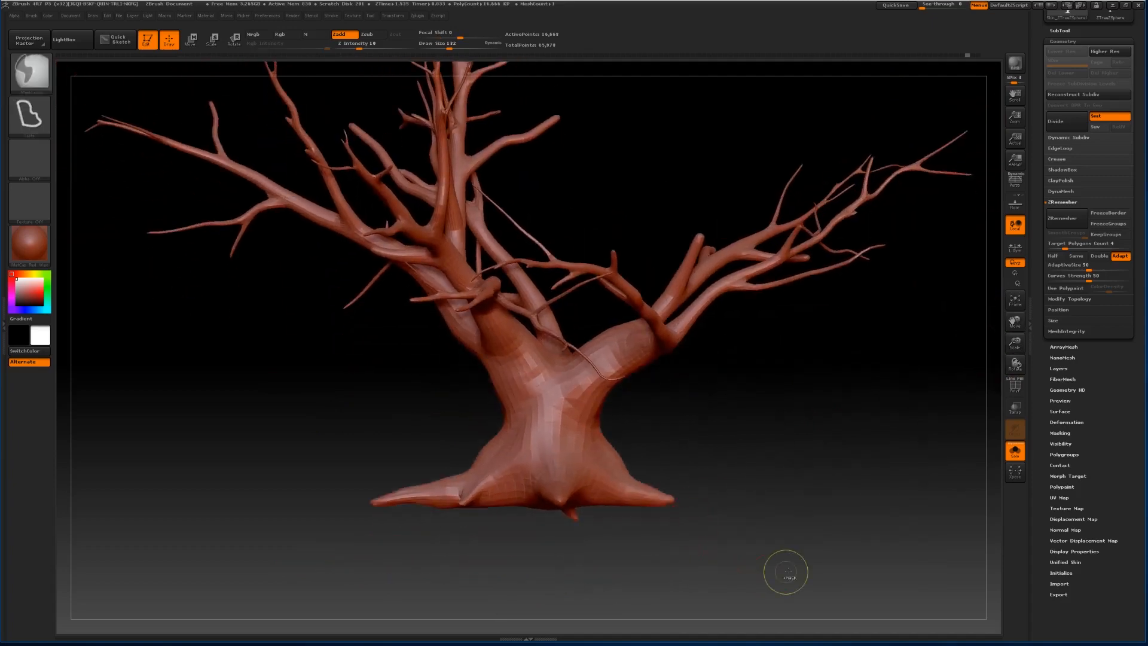
Undo the last remesh and run ZRemesher again with Keep Groups enabled.
{"action": "mouse_move", "coordinate": [782, 569]}
{"action": "left_mouse_down", "text": "ctrl"}
{"action": "mouse_move", "coordinate": [358, 569]}
{"action": "mouse_move", "coordinate": [238, 507]}
{"action": "mouse_move", "coordinate": [238, 422]}
{"action": "mouse_move", "coordinate": [200, 423]}
{"action": "left_mouse_up", "text": "ctrl"}
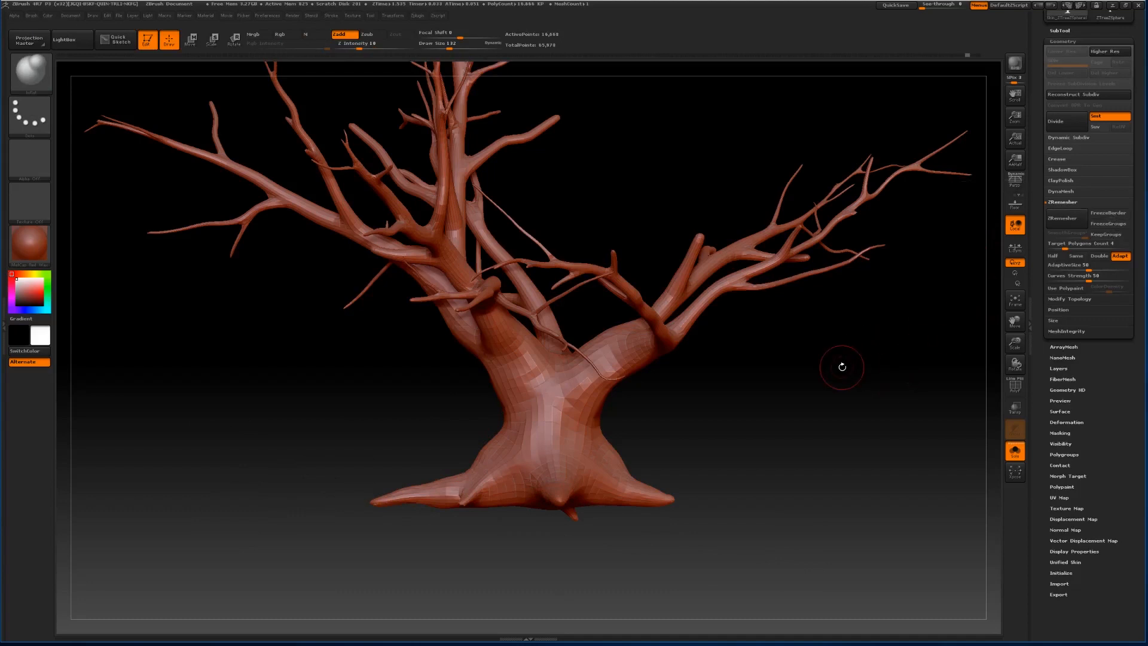
{"action": "key", "text": "ctrl+z"}
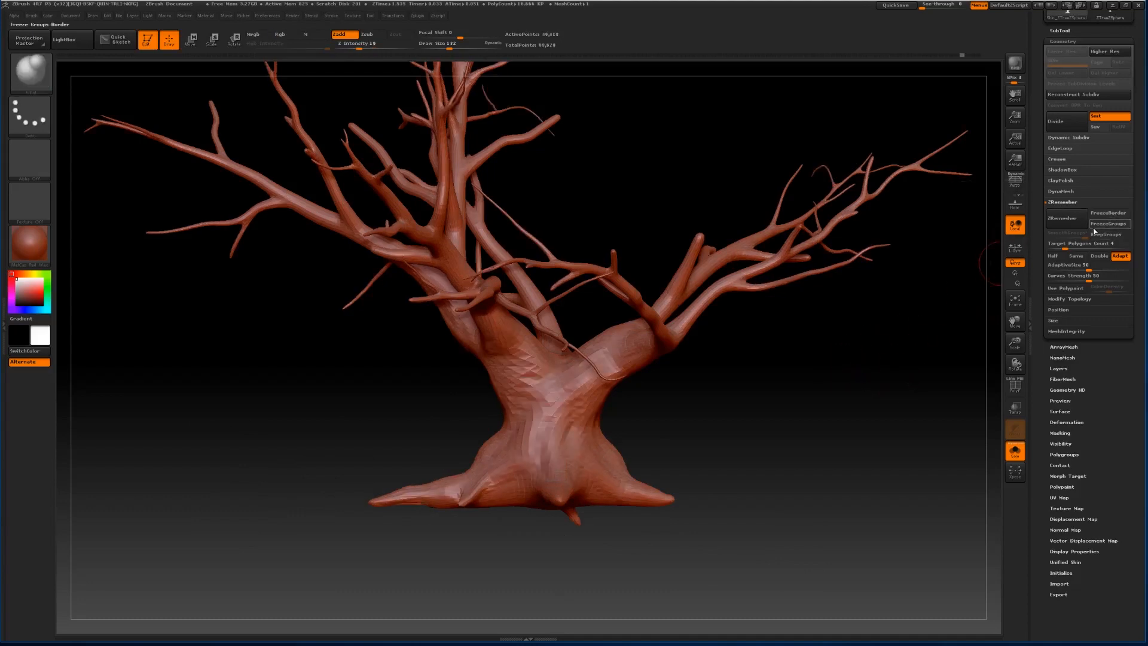
{"action": "left_click", "coordinate": [1109, 234]}
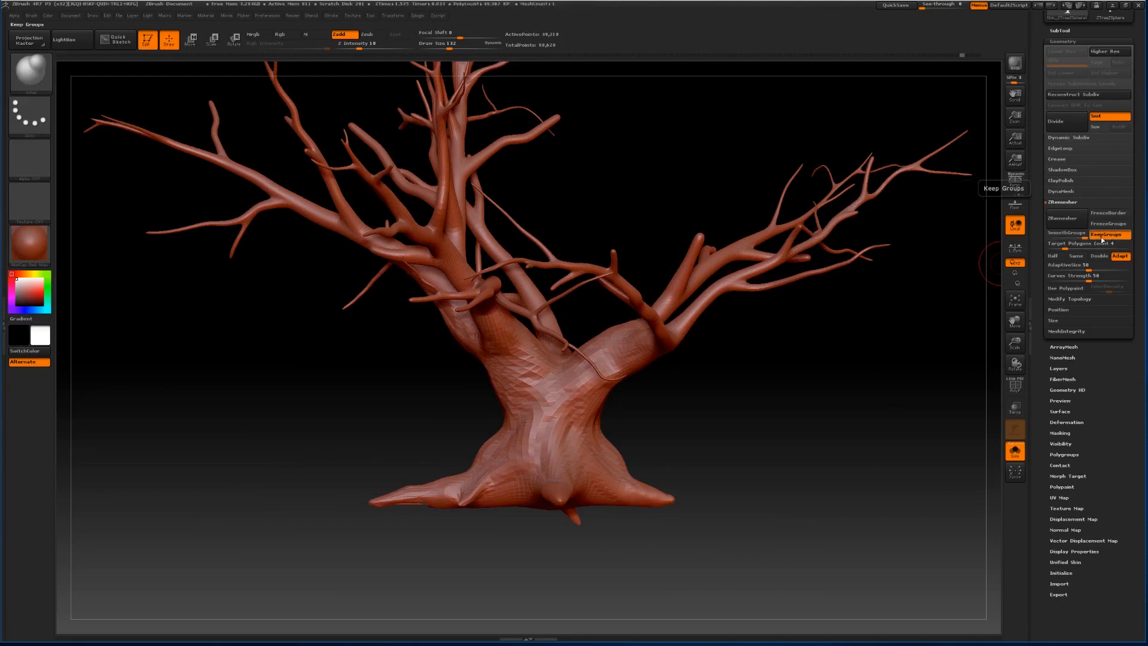
{"action": "left_click", "coordinate": [1068, 223]}
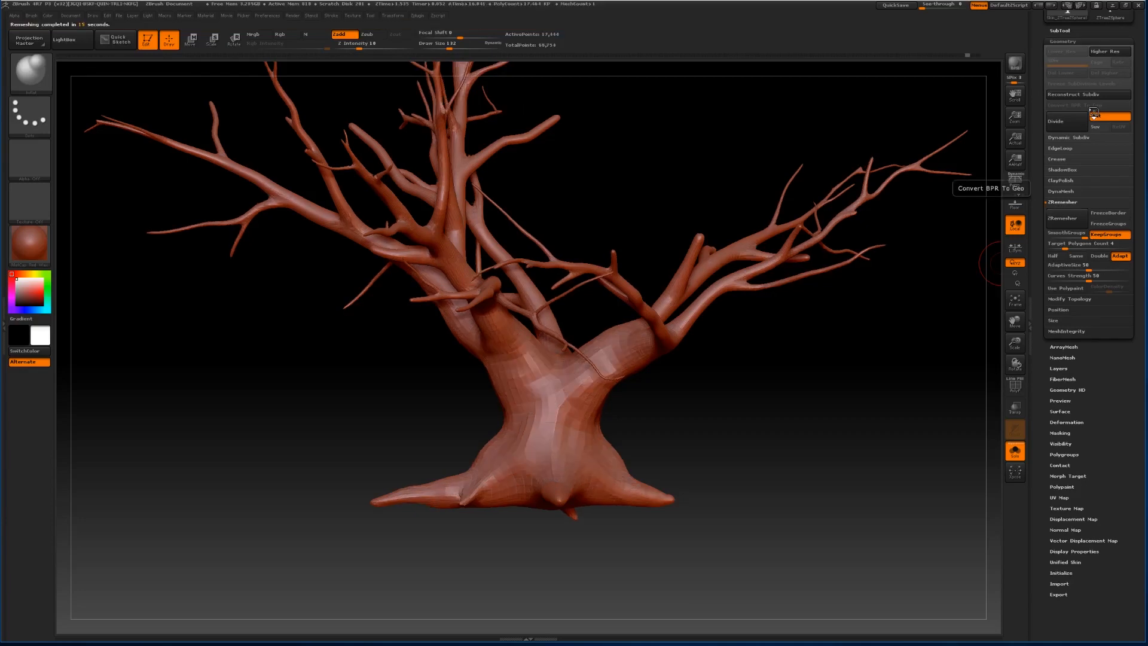
Check the remeshed tree's polygroups and edge flow with the polyframe on, and turn the polyframe off again.
{"action": "left_click", "coordinate": [1014, 386]}
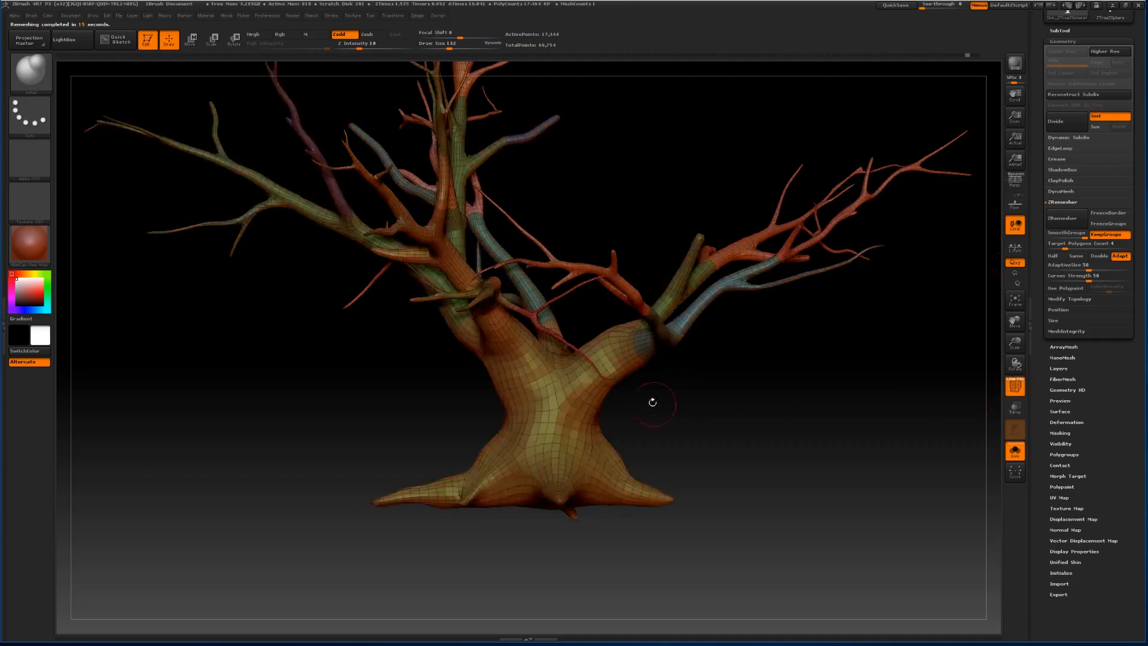
{"action": "left_click_drag", "start_coordinate": [688, 425], "coordinate": [741, 406]}
{"action": "left_click", "coordinate": [1014, 386]}
Isolate and mask the trunk polygroup, show the whole tree again, and invert the mask to leave only the trunk unmasked.
{"action": "key", "text": "ctrl+shift"}
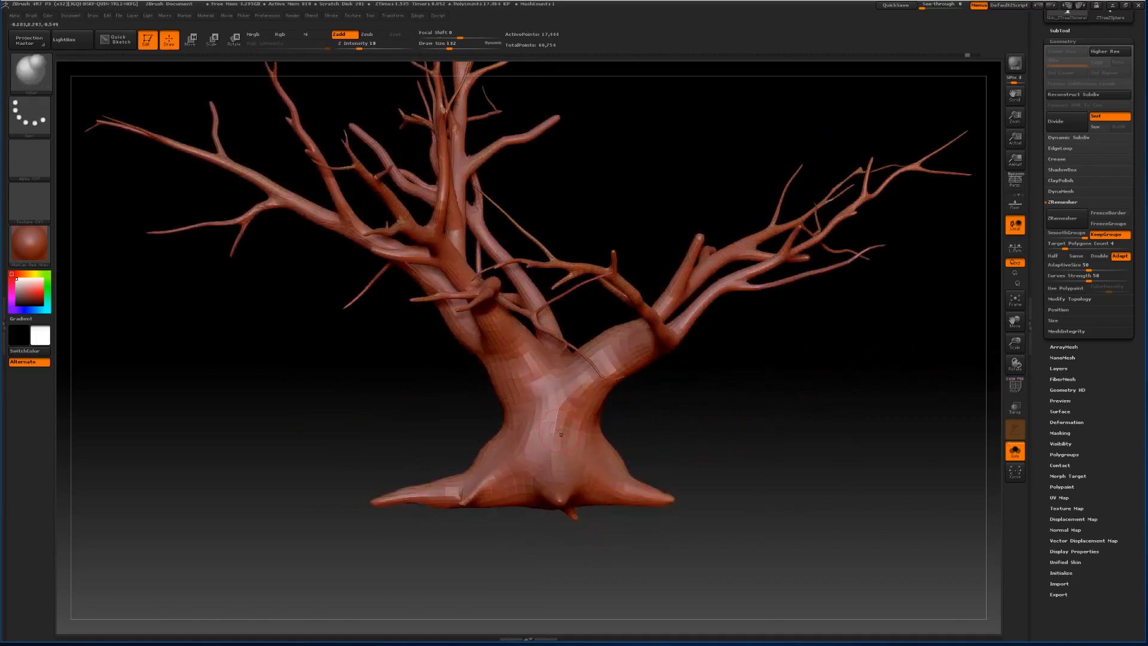
{"action": "key", "text": "ctrl+shift"}
{"action": "left_click", "coordinate": [541, 510], "text": "ctrl+shift"}
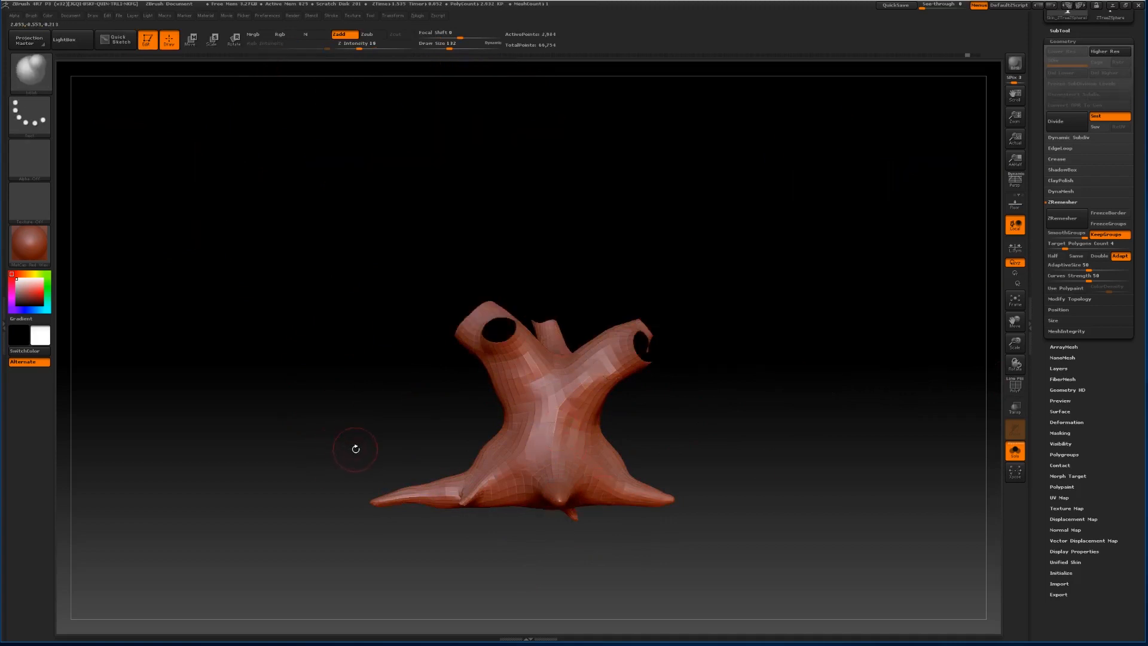
{"action": "mouse_move", "coordinate": [800, 572]}
{"action": "left_mouse_down", "text": "ctrl"}
{"action": "mouse_move", "coordinate": [437, 595]}
{"action": "mouse_move", "coordinate": [810, 249]}
{"action": "mouse_move", "coordinate": [801, 478]}
{"action": "left_mouse_up", "text": "ctrl"}
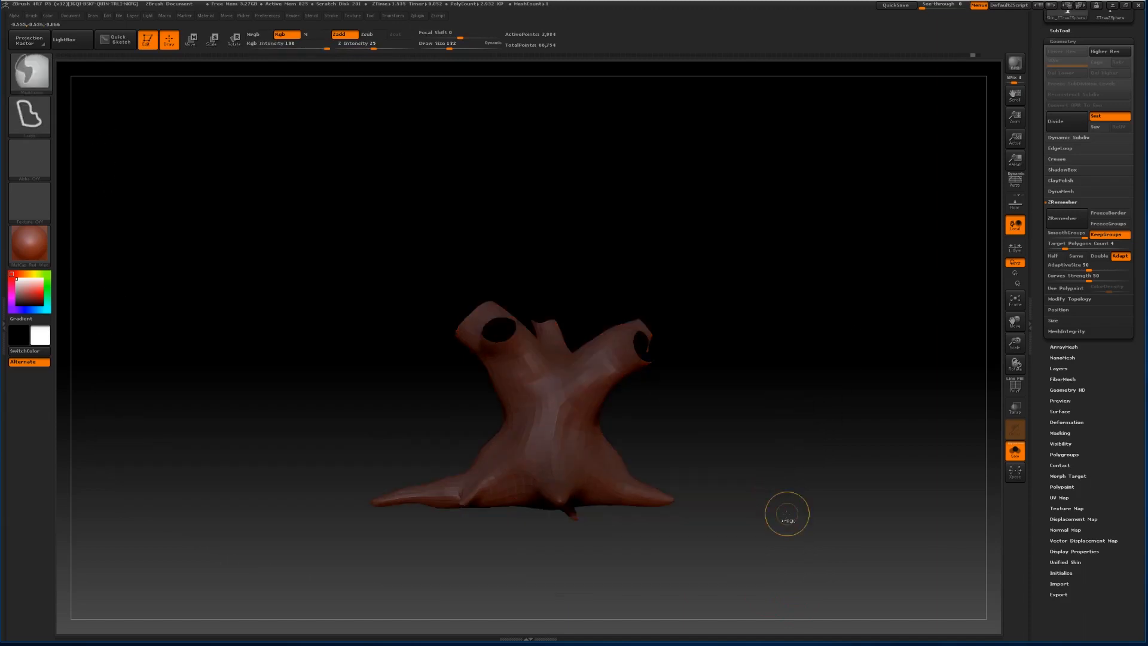
{"action": "left_click", "coordinate": [786, 512], "text": "ctrl+shift"}
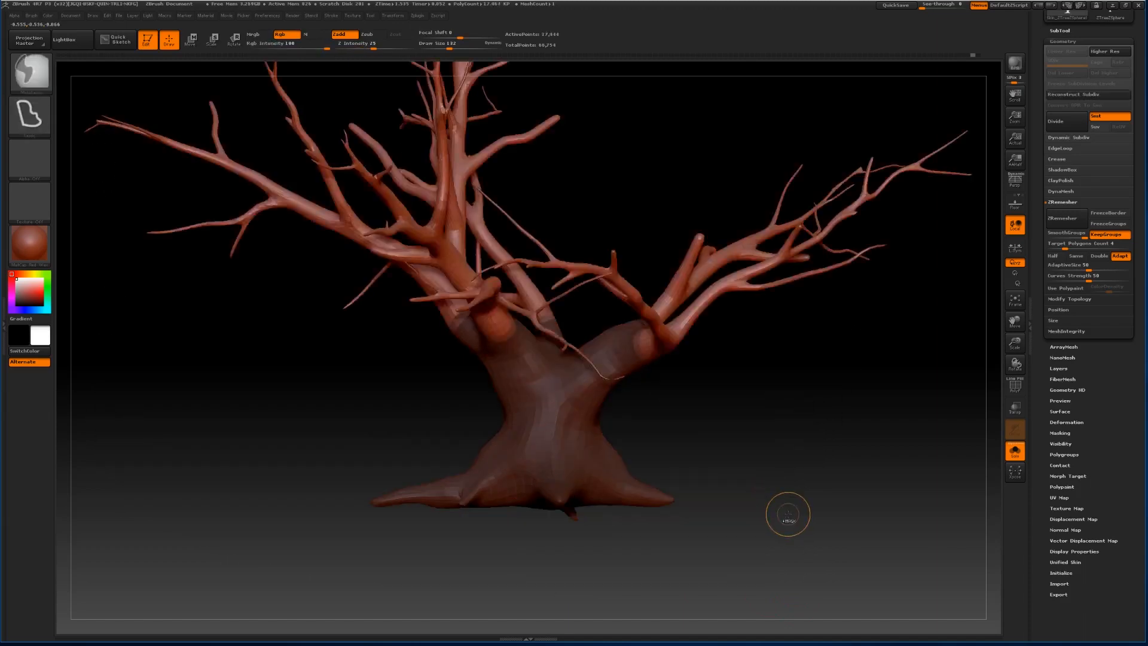
{"action": "left_click", "coordinate": [788, 514], "text": "ctrl"}
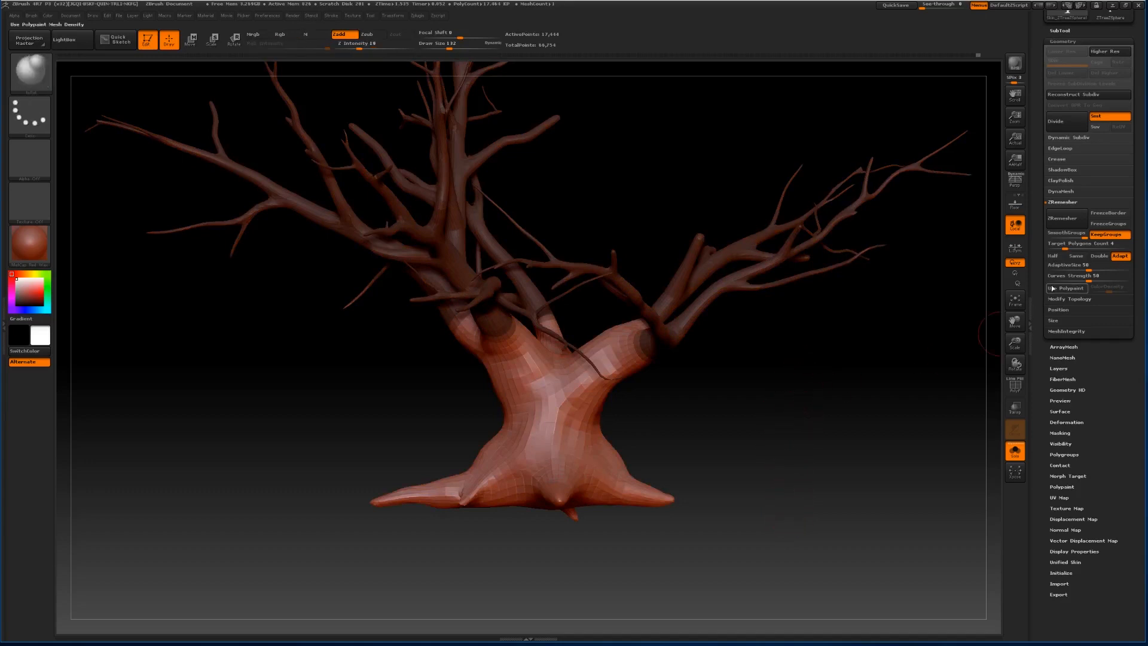
Subdivide the unmasked trunk twice, checking the borders with the masked limbs between divisions.
{"action": "left_click", "coordinate": [1056, 121]}
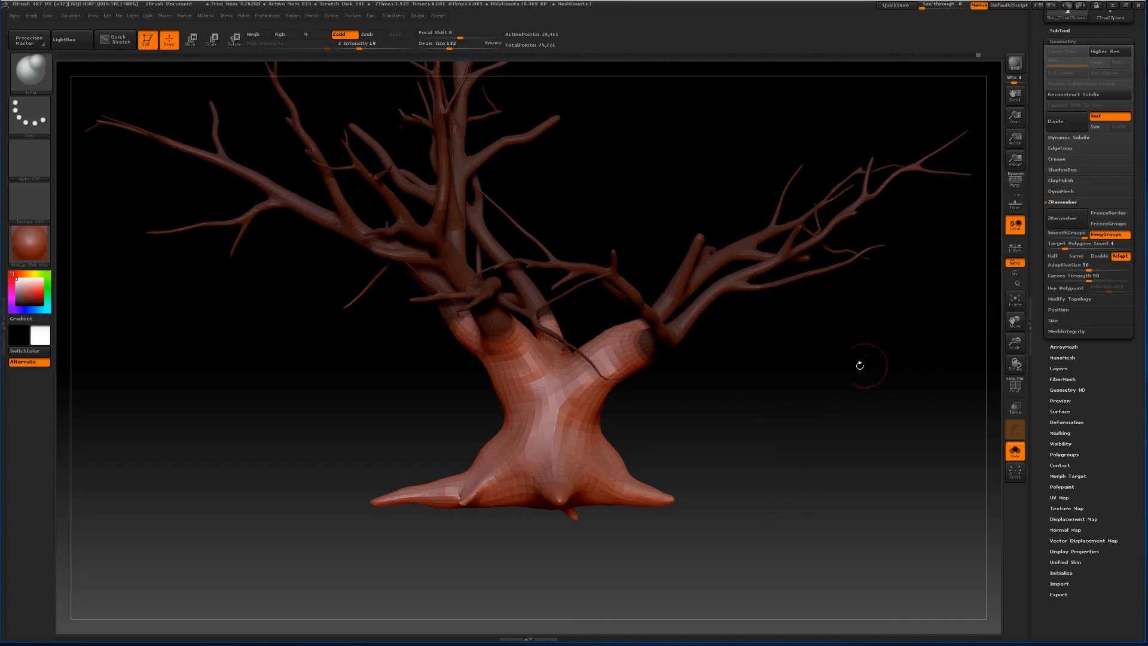
{"action": "left_click_drag", "start_coordinate": [843, 364], "coordinate": [911, 351]}
{"action": "left_click_drag", "start_coordinate": [1017, 344], "coordinate": [977, 394]}
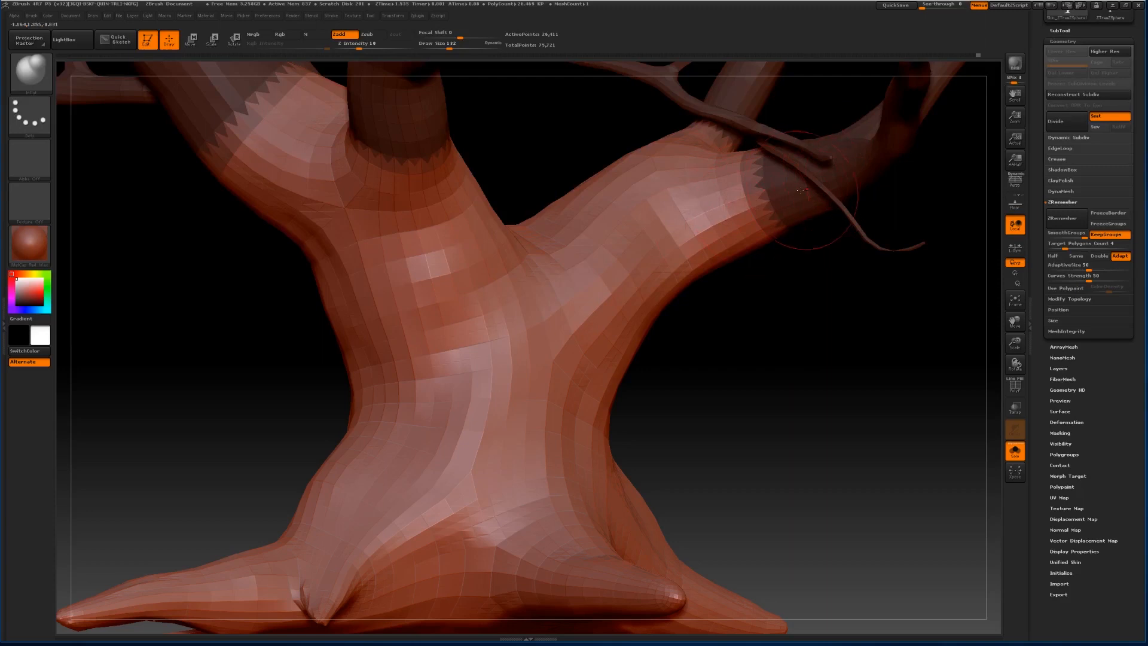
{"action": "left_click", "coordinate": [1050, 131]}
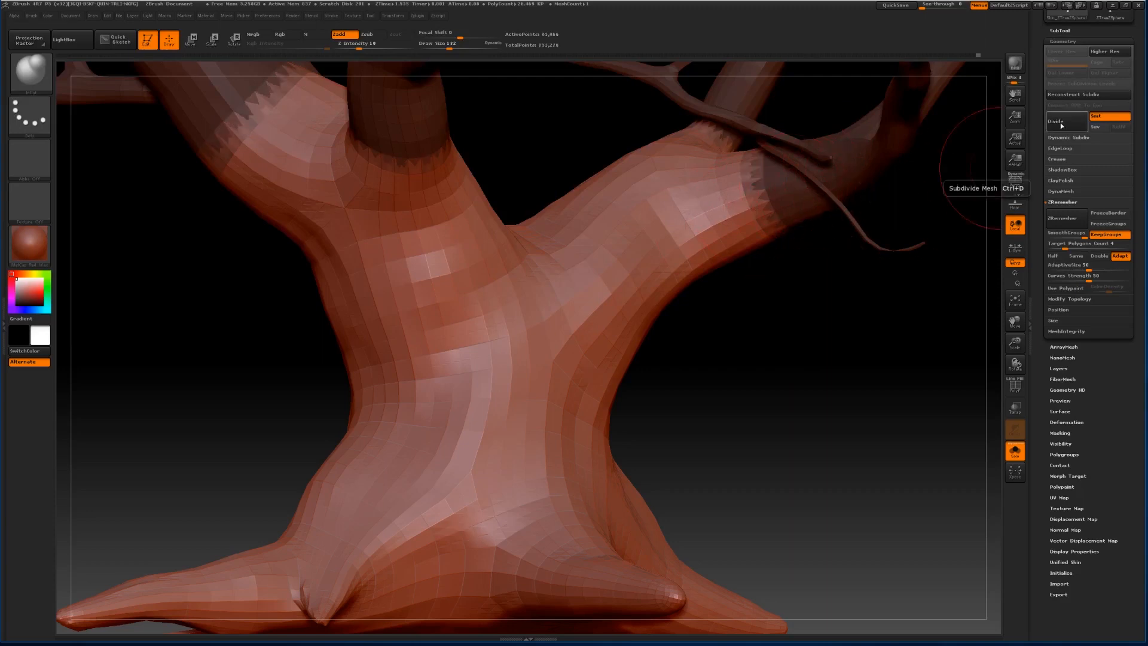
Inspect the trunk's mesh density and its transition to the limbs with the polyframe on, and turn the polyframe off.
{"action": "left_click", "coordinate": [1014, 386]}
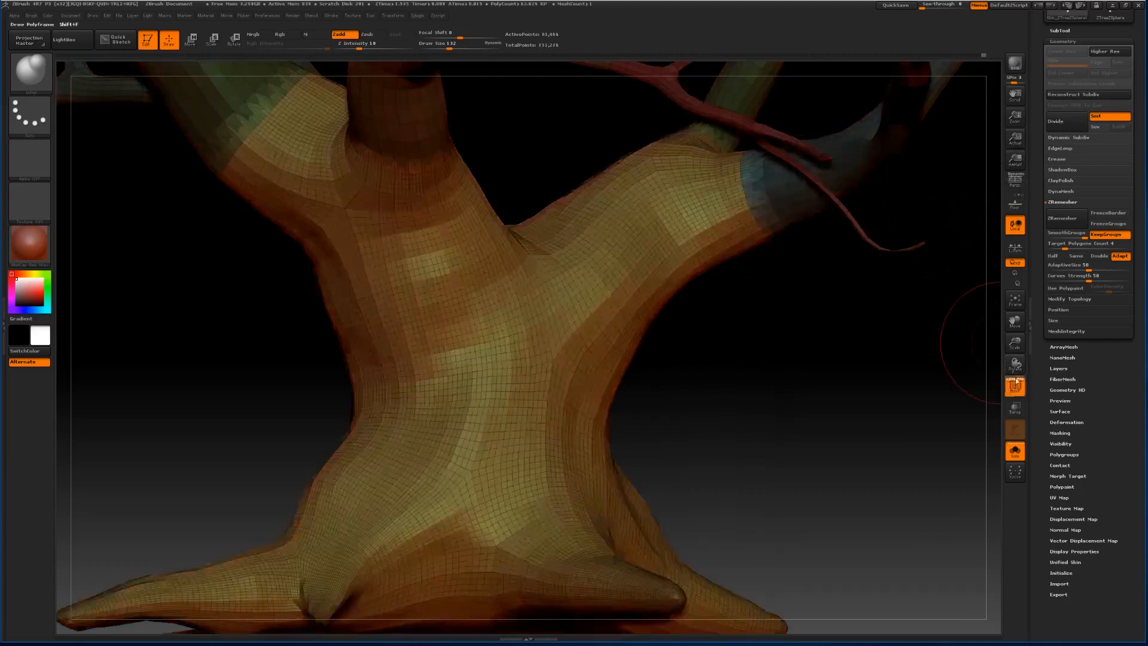
{"action": "left_click_drag", "start_coordinate": [1012, 339], "coordinate": [895, 486]}
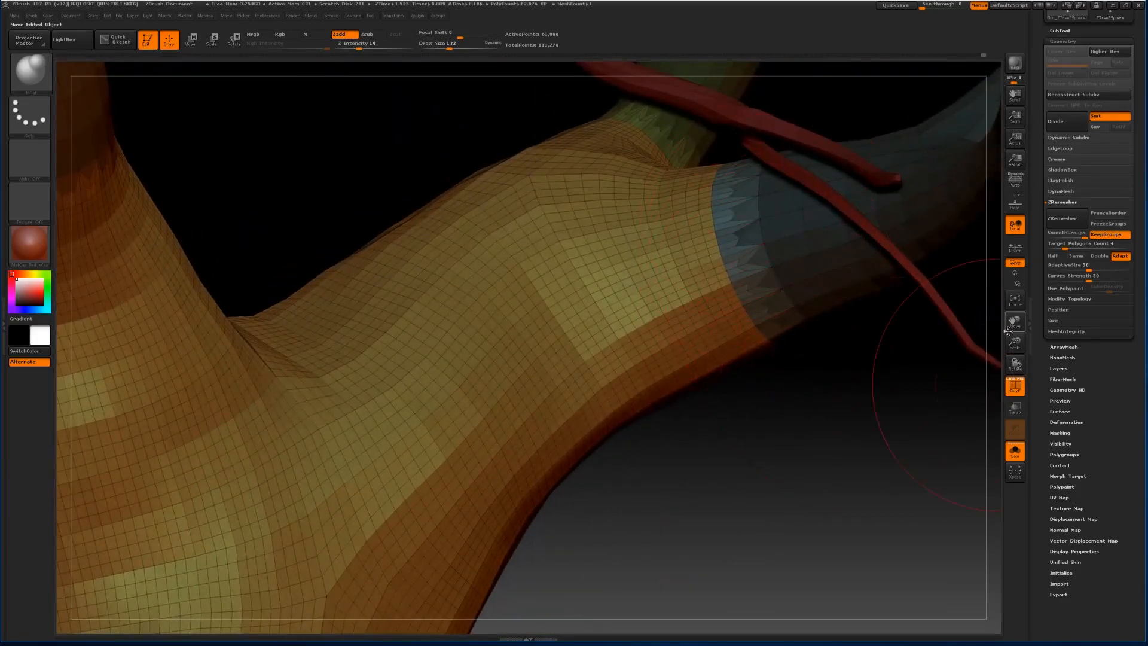
{"action": "left_click_drag", "start_coordinate": [1014, 347], "coordinate": [1106, 24]}
{"action": "left_click_drag", "start_coordinate": [849, 338], "coordinate": [878, 353]}
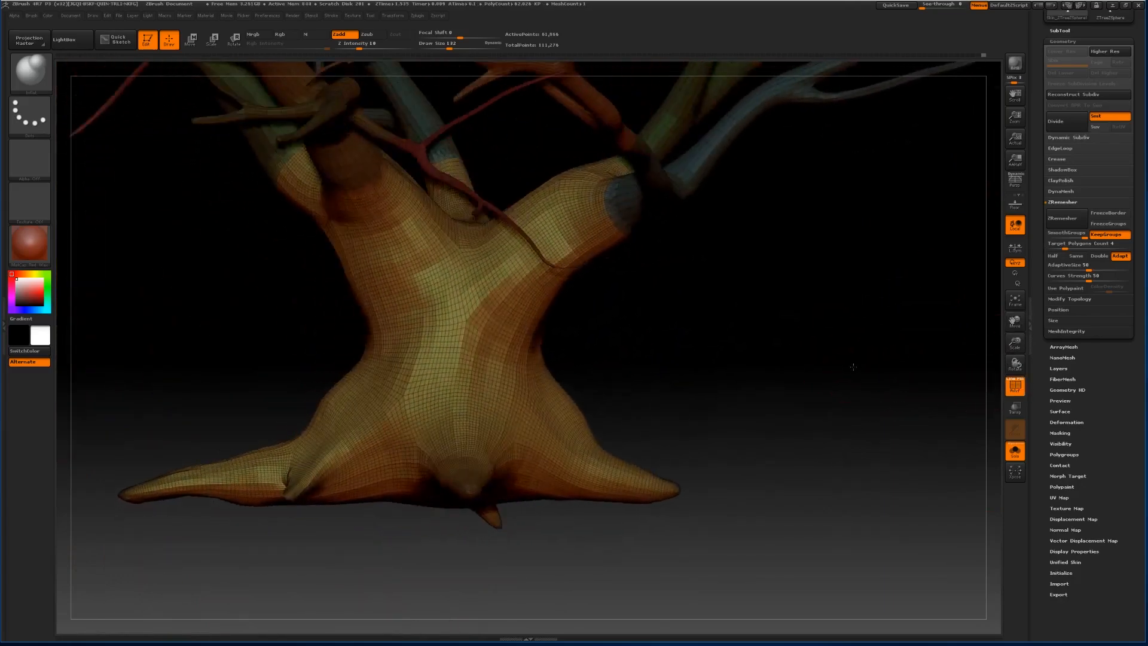
{"action": "left_click", "coordinate": [1015, 386]}
Turn the trunk to a front view and increase the brush's draw size.
{"action": "left_click_drag", "start_coordinate": [780, 346], "coordinate": [796, 340]}
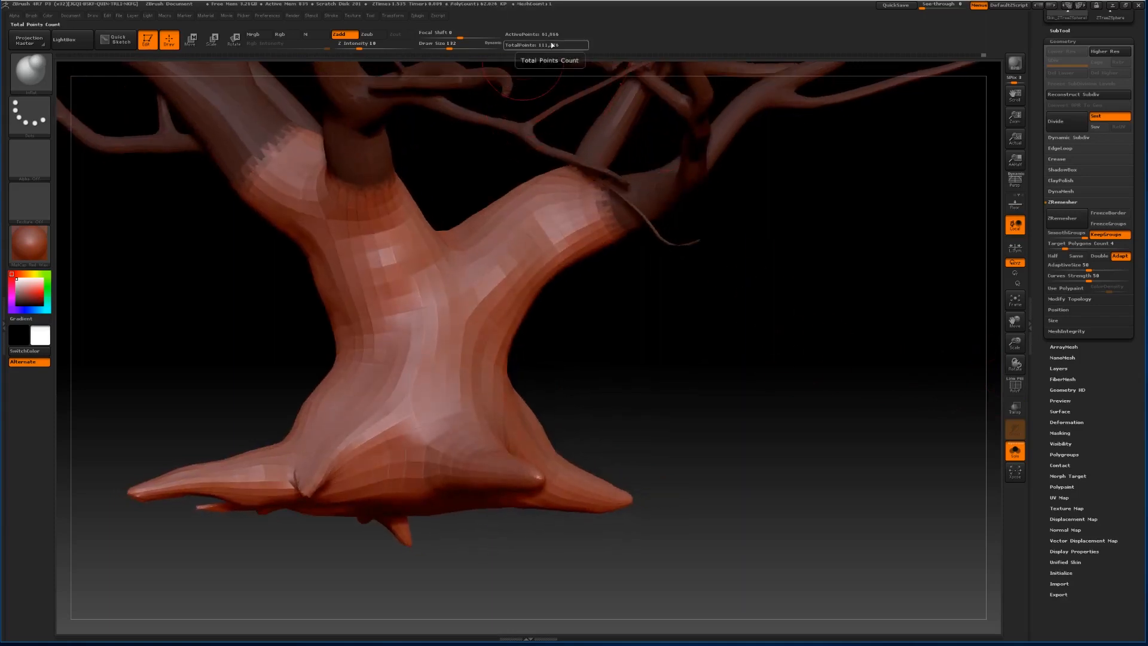
{"action": "left_click_drag", "start_coordinate": [451, 47], "coordinate": [465, 47]}
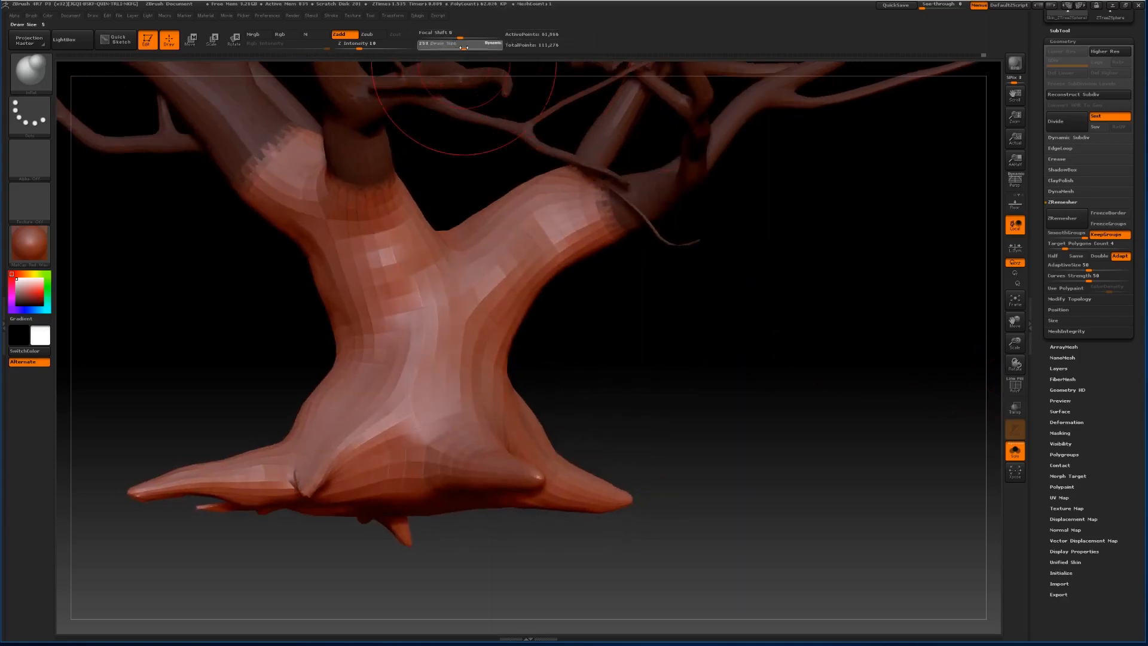
Smooth the faceted trunk from all sides, clear the mask, and smooth where the trunk meets the limbs.
{"action": "key", "text": "shift"}
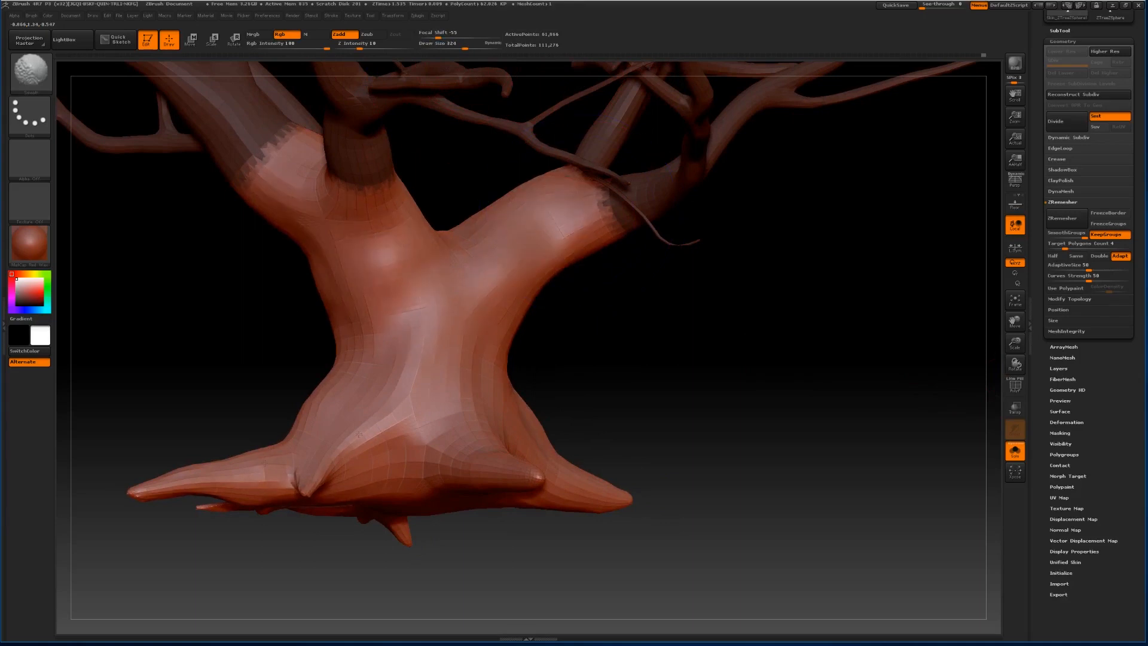
{"action": "left_click_drag", "start_coordinate": [553, 434], "coordinate": [732, 392]}
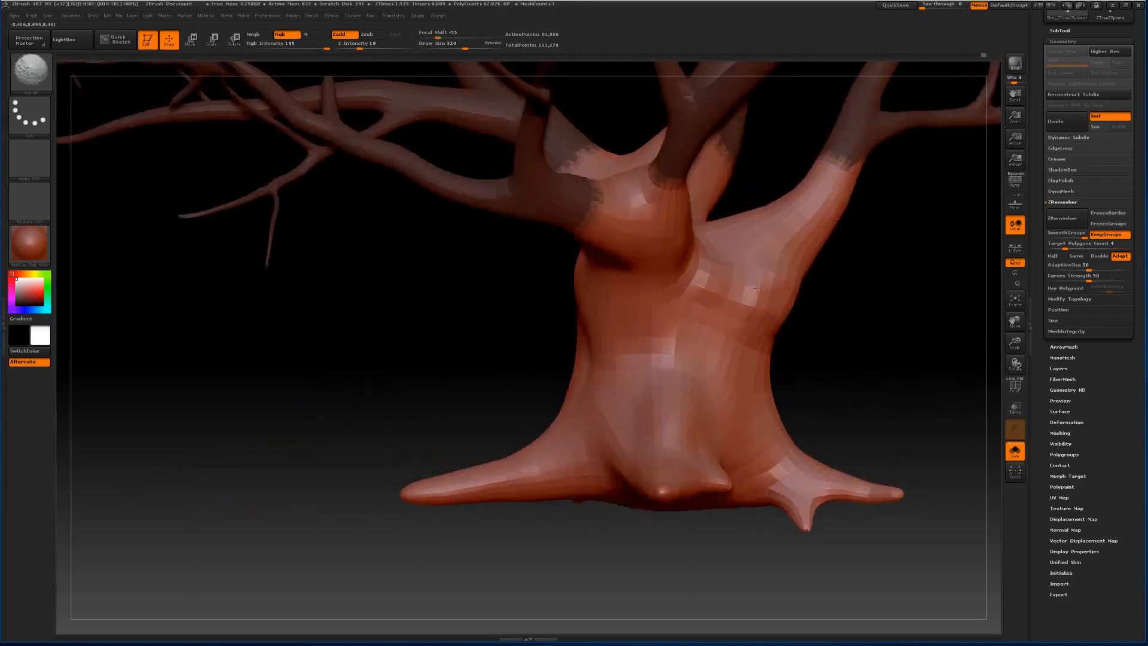
{"action": "left_click_drag", "start_coordinate": [888, 364], "coordinate": [760, 356]}
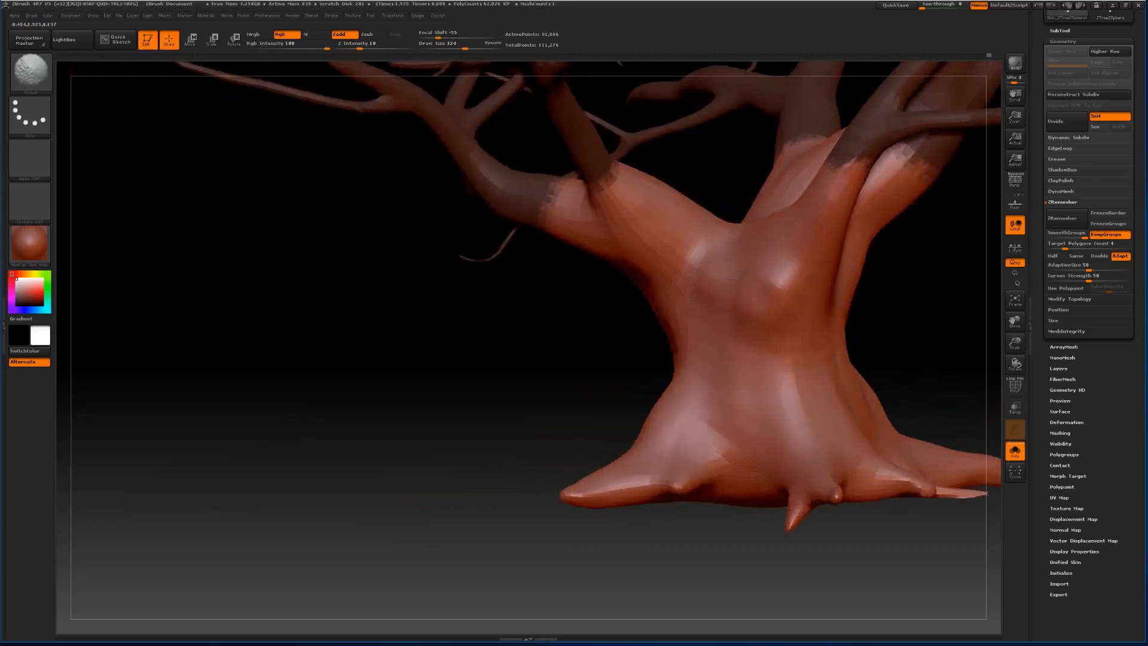
{"action": "mouse_move", "coordinate": [1015, 321]}
{"action": "left_mouse_down"}
{"action": "mouse_move", "coordinate": [835, 347]}
{"action": "mouse_move", "coordinate": [716, 208]}
{"action": "left_mouse_up"}
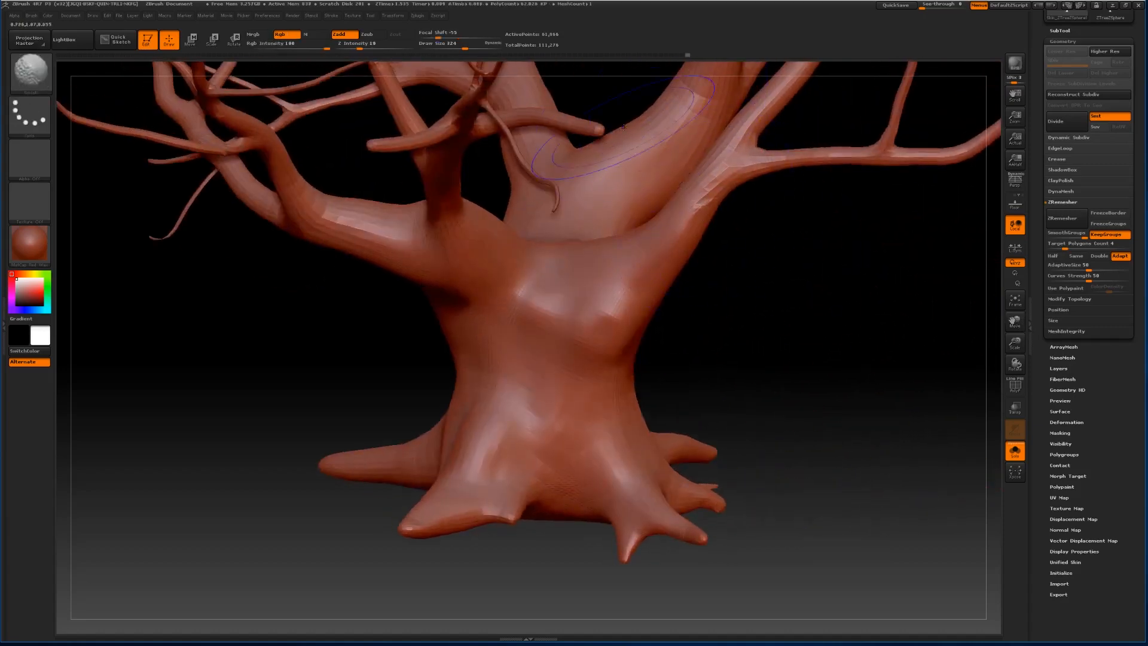
{"action": "left_click_drag", "start_coordinate": [767, 286], "coordinate": [633, 275]}
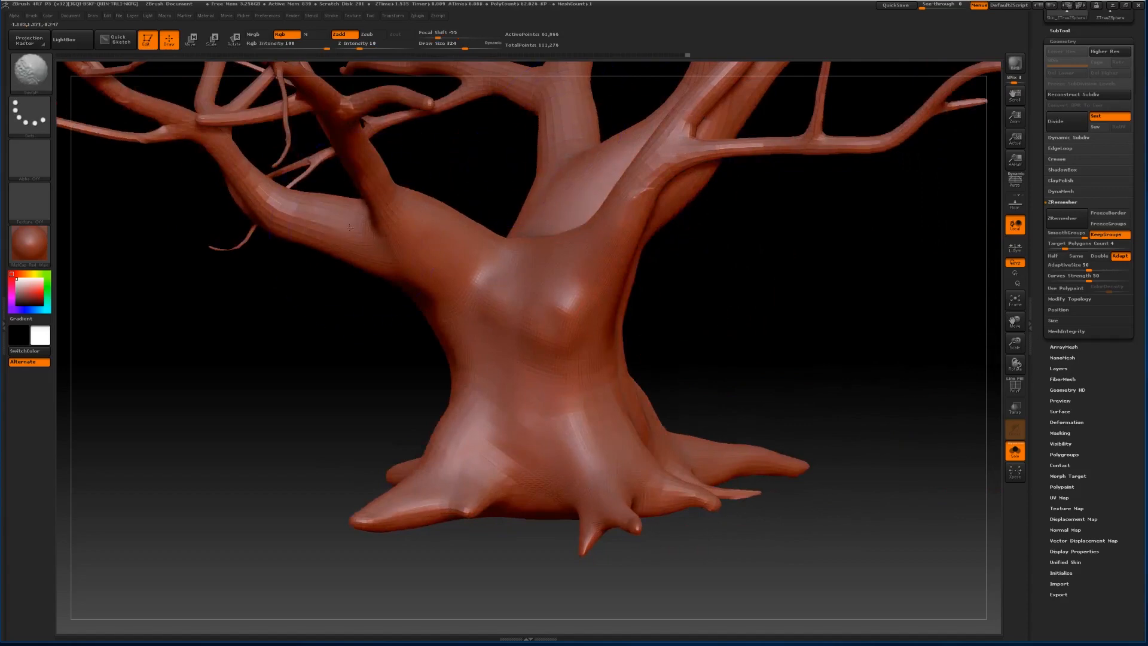
{"action": "left_click_drag", "start_coordinate": [322, 297], "coordinate": [288, 263]}
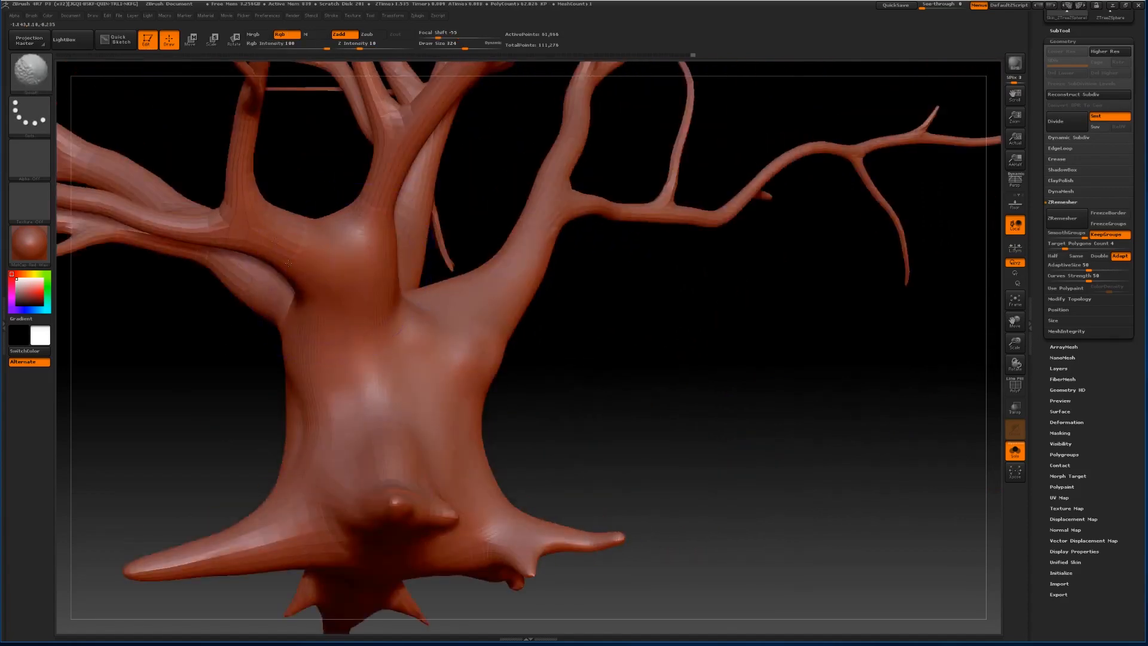
{"action": "left_click_drag", "start_coordinate": [247, 318], "coordinate": [293, 336], "text": "shift"}
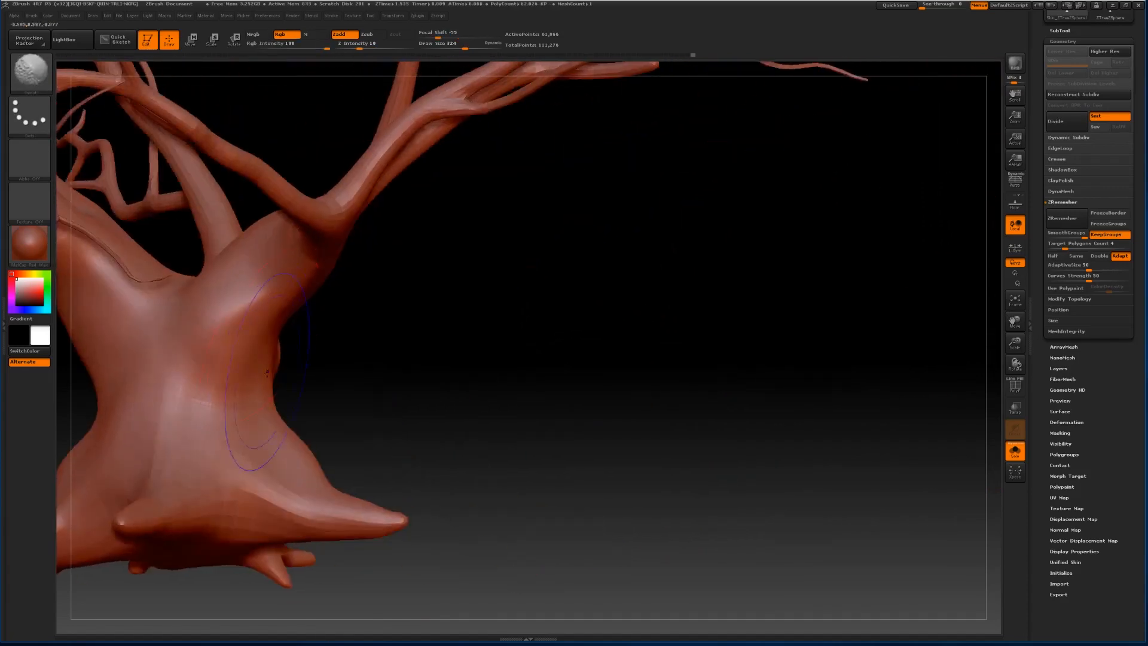
{"action": "left_click_drag", "start_coordinate": [565, 363], "coordinate": [476, 394]}
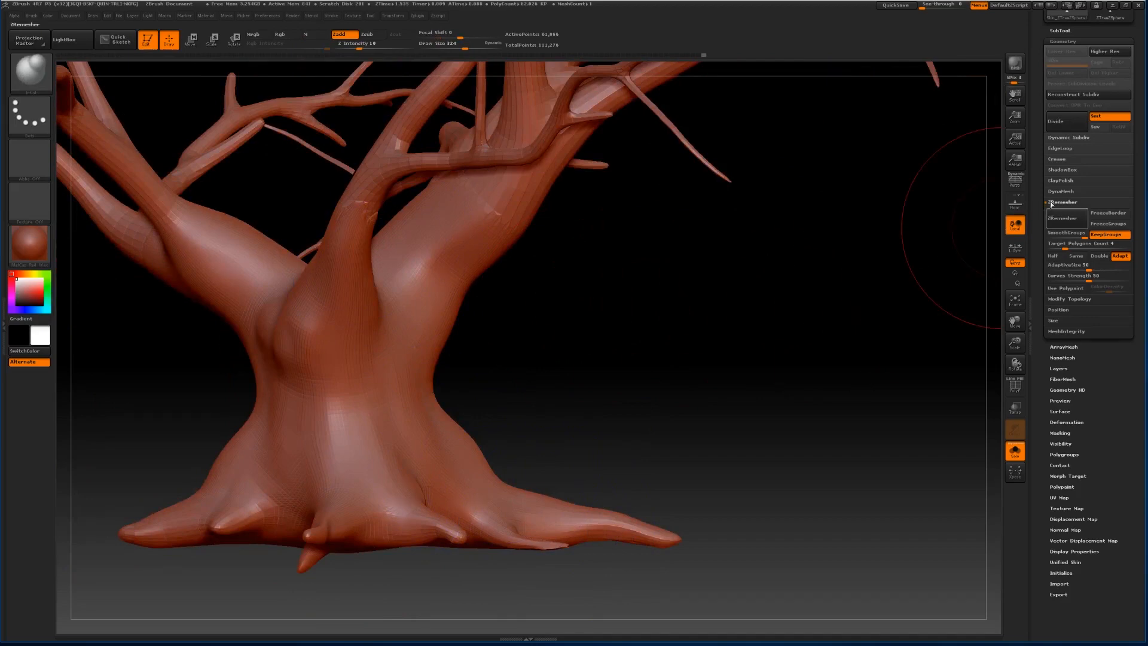
Project the original subtool's sculpted detail onto the duplicate tree with Project All.
{"action": "left_click", "coordinate": [1055, 30]}
{"action": "left_click", "coordinate": [1070, 67]}
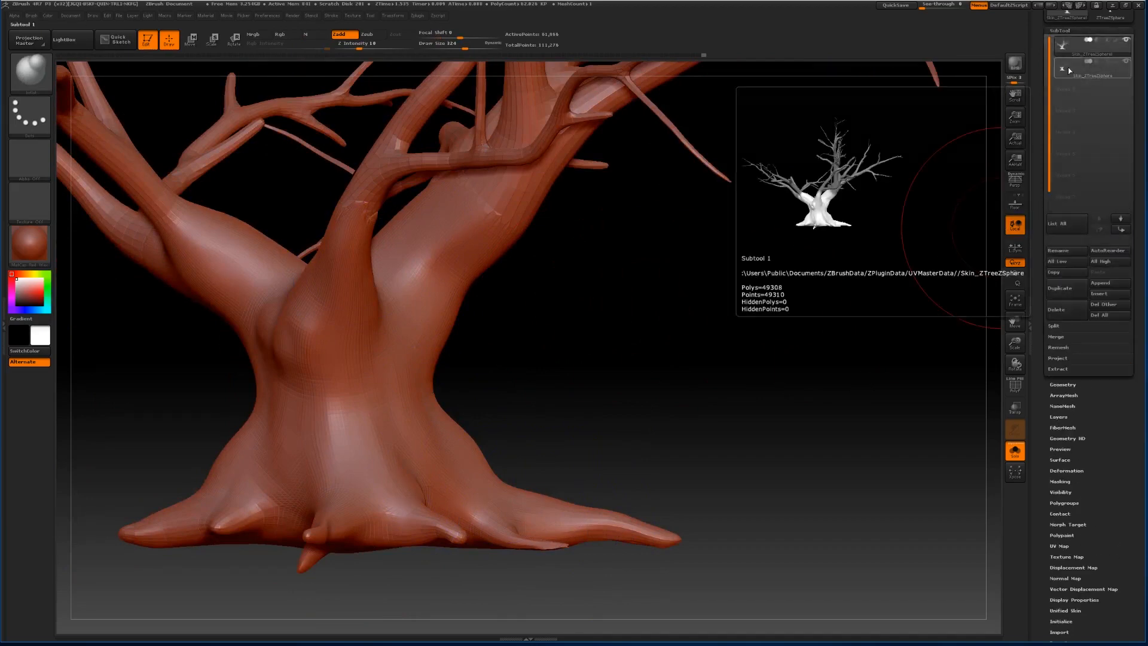
{"action": "left_click_drag", "start_coordinate": [1015, 346], "coordinate": [1105, 418]}
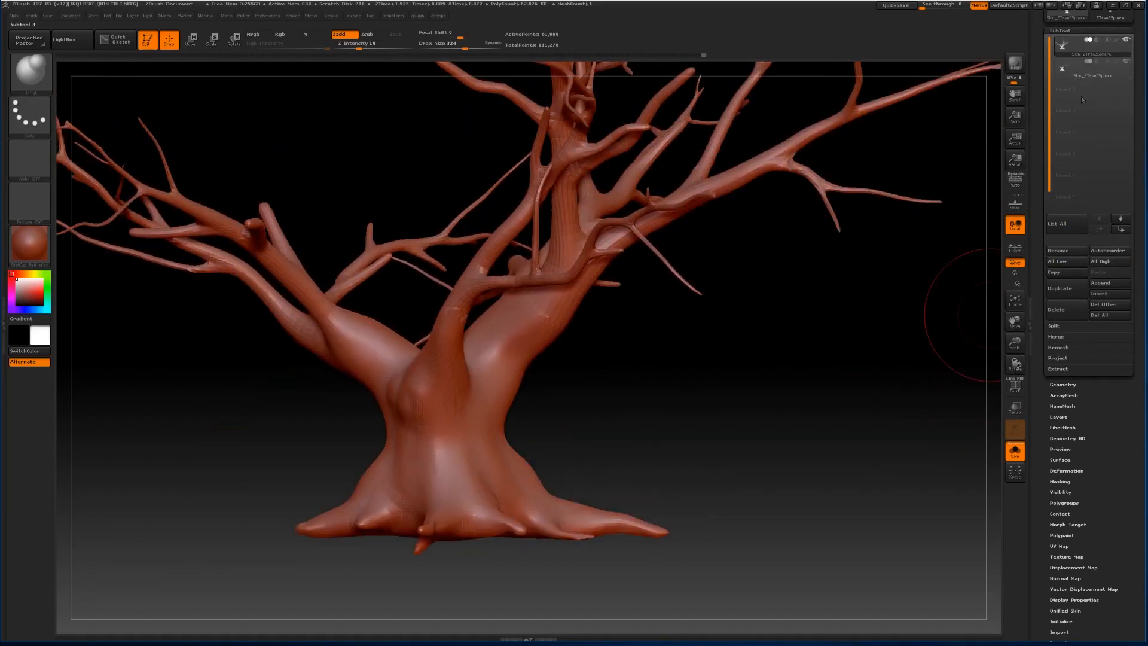
{"action": "left_click", "coordinate": [1057, 358]}
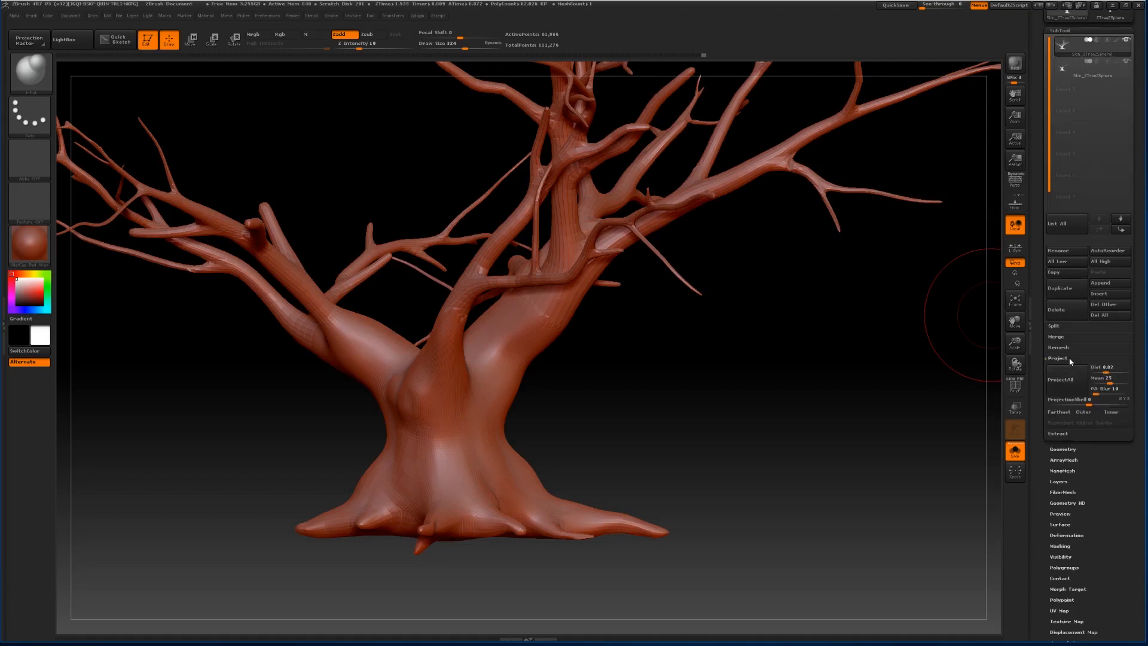
{"action": "left_click", "coordinate": [1069, 377]}
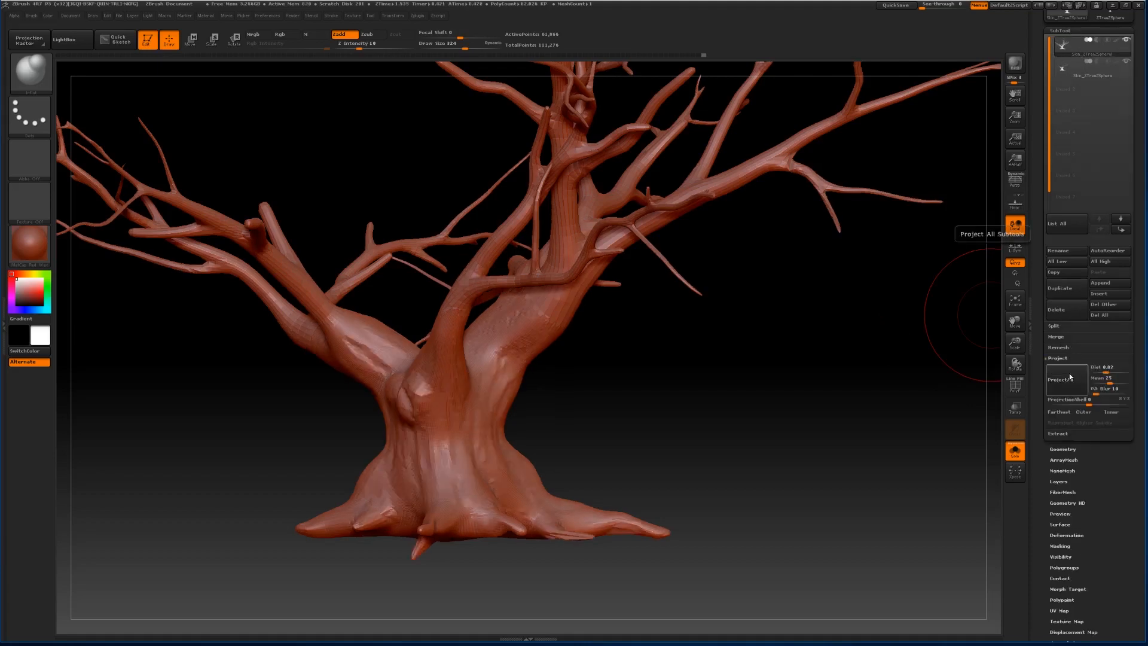
Set the draw size to 207 and smooth the rough projection spots around the limb joints.
{"action": "mouse_move", "coordinate": [580, 362]}
{"action": "left_mouse_down"}
{"action": "mouse_move", "coordinate": [605, 358]}
{"action": "mouse_move", "coordinate": [616, 335]}
{"action": "mouse_move", "coordinate": [602, 307]}
{"action": "left_mouse_up"}
{"action": "left_click", "coordinate": [456, 44]}
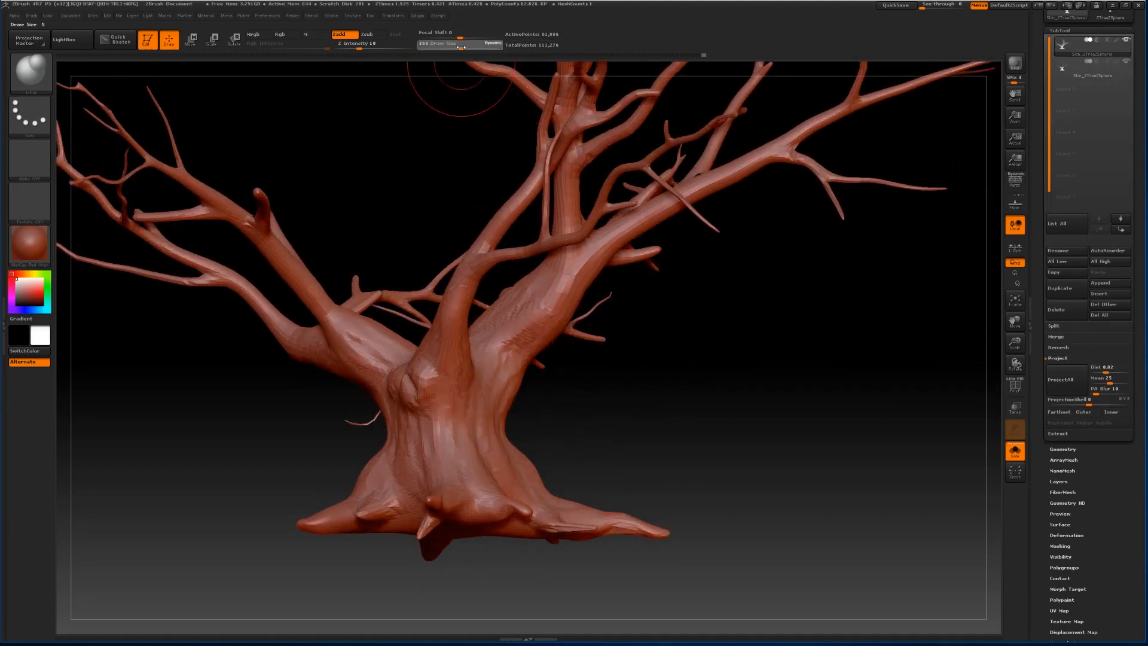
{"action": "left_click_drag", "start_coordinate": [598, 397], "coordinate": [585, 415]}
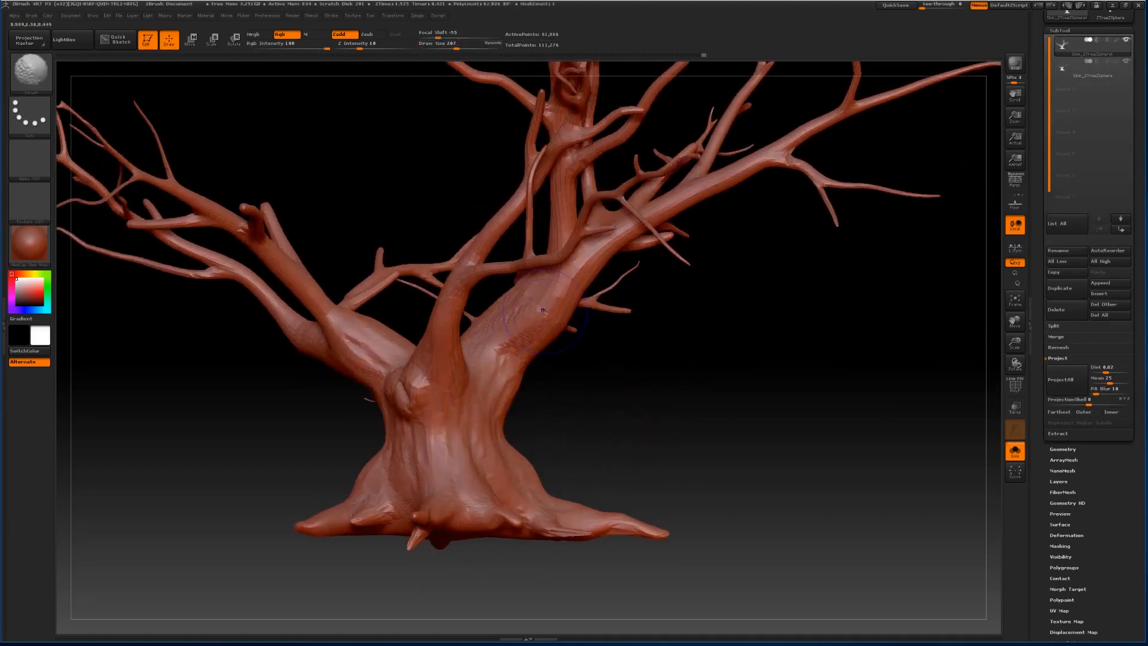
{"action": "left_click_drag", "start_coordinate": [604, 366], "coordinate": [672, 388]}
{"action": "left_click_drag", "start_coordinate": [504, 259], "coordinate": [452, 264]}
{"action": "mouse_move", "coordinate": [344, 392]}
{"action": "left_mouse_down"}
{"action": "mouse_move", "coordinate": [263, 334]}
{"action": "mouse_move", "coordinate": [277, 339]}
{"action": "mouse_move", "coordinate": [237, 404]}
{"action": "left_mouse_up"}
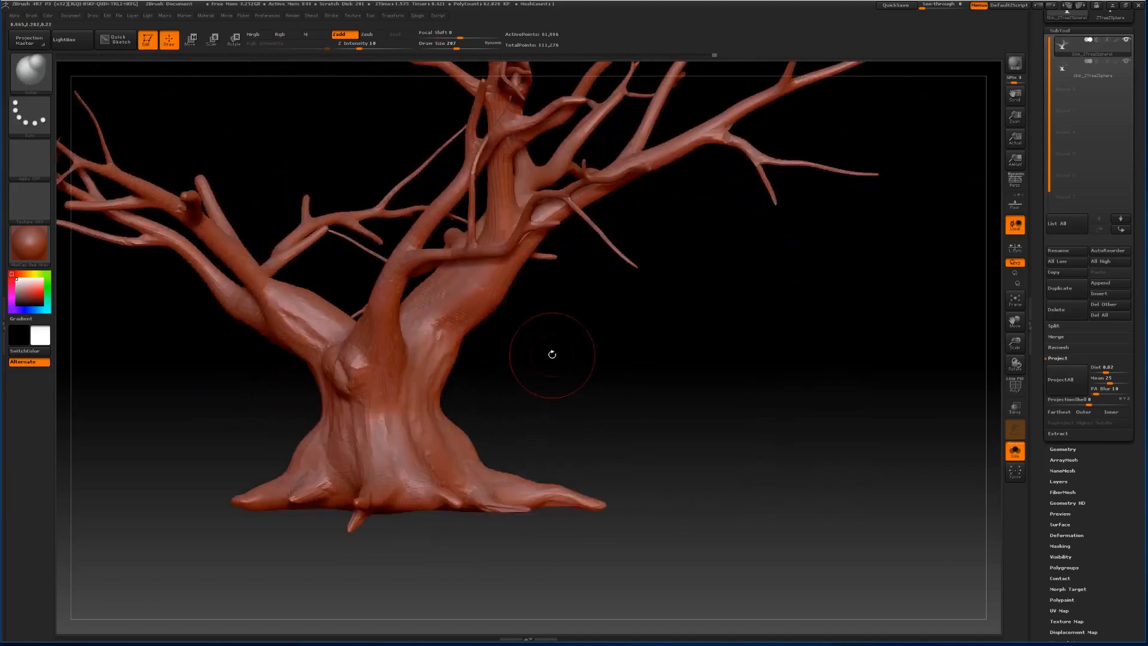
{"action": "mouse_move", "coordinate": [551, 351]}
{"action": "left_mouse_down"}
{"action": "mouse_move", "coordinate": [472, 265]}
{"action": "mouse_move", "coordinate": [484, 252]}
{"action": "left_mouse_up"}
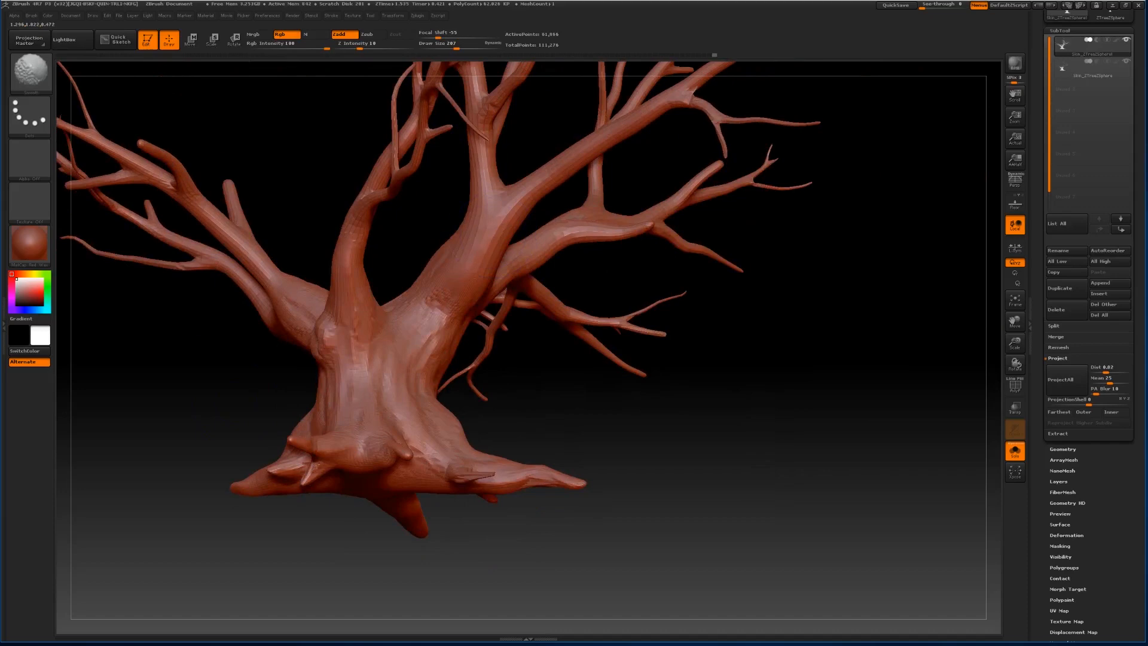
Inspect the projected tree's mesh from several angles with the polyframe on, and turn the polyframe off.
{"action": "left_click_drag", "start_coordinate": [682, 404], "coordinate": [698, 425]}
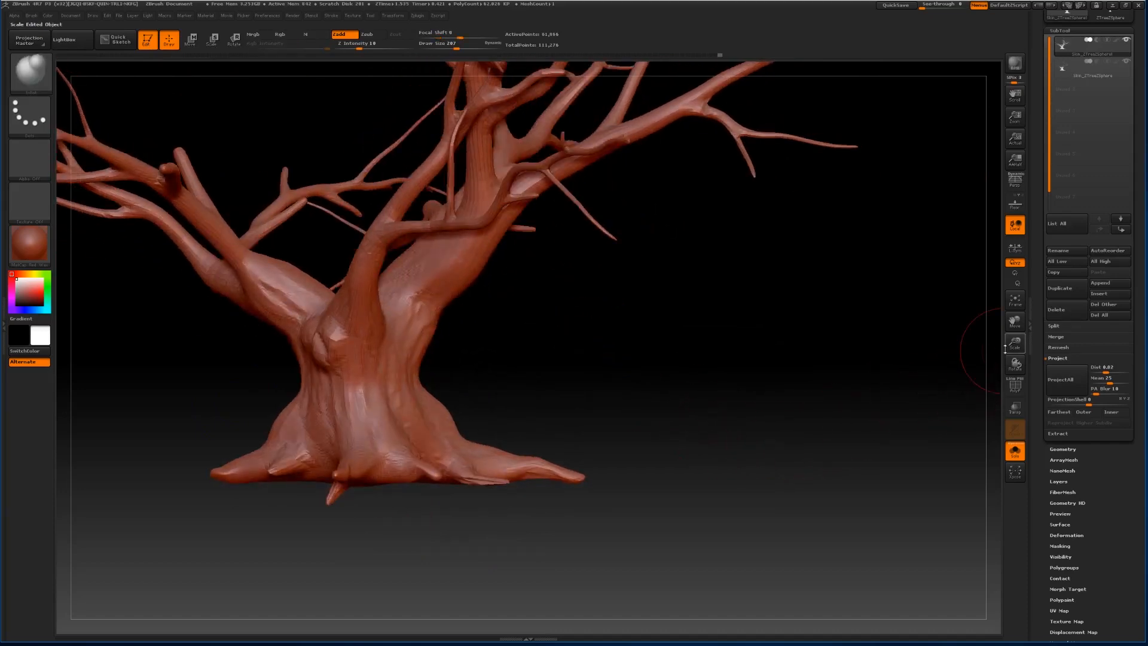
{"action": "left_click_drag", "start_coordinate": [1008, 345], "coordinate": [1046, 383]}
{"action": "left_click", "coordinate": [1021, 392]}
{"action": "left_click_drag", "start_coordinate": [933, 399], "coordinate": [758, 402]}
{"action": "left_click", "coordinate": [1015, 386]}
{"action": "left_click_drag", "start_coordinate": [1019, 347], "coordinate": [1025, 375]}
{"action": "left_click_drag", "start_coordinate": [1015, 322], "coordinate": [1066, 173]}
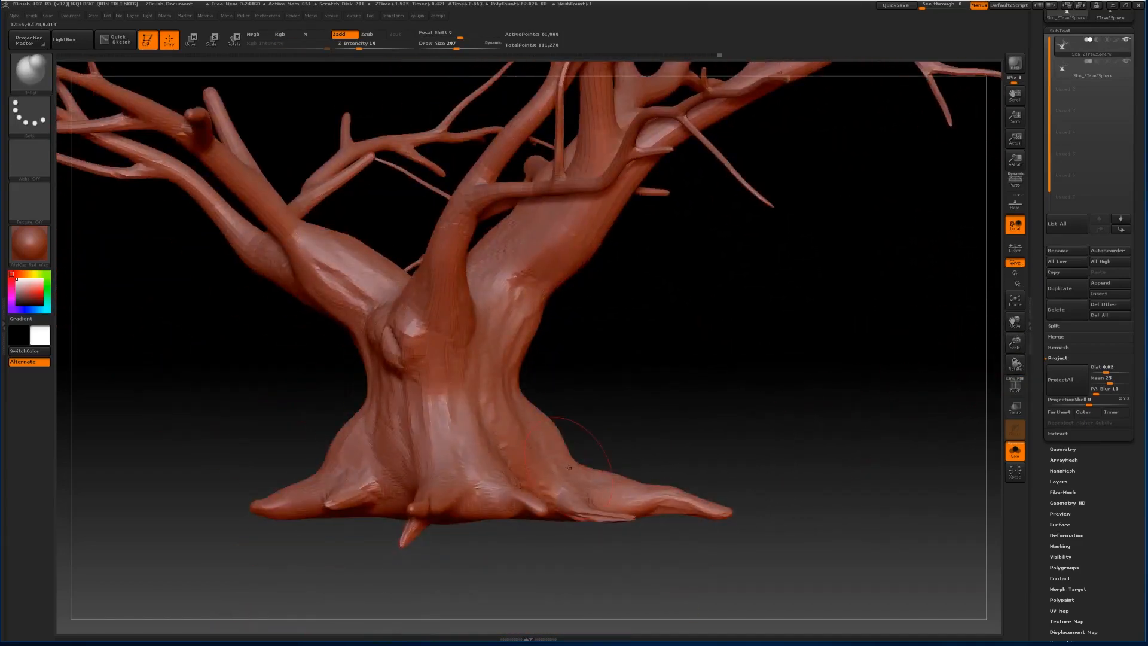
Isolate and mask the trunk polygroup, restore the hidden limbs, and invert the mask so the trunk is unmasked.
{"action": "key", "text": "ctrl"}
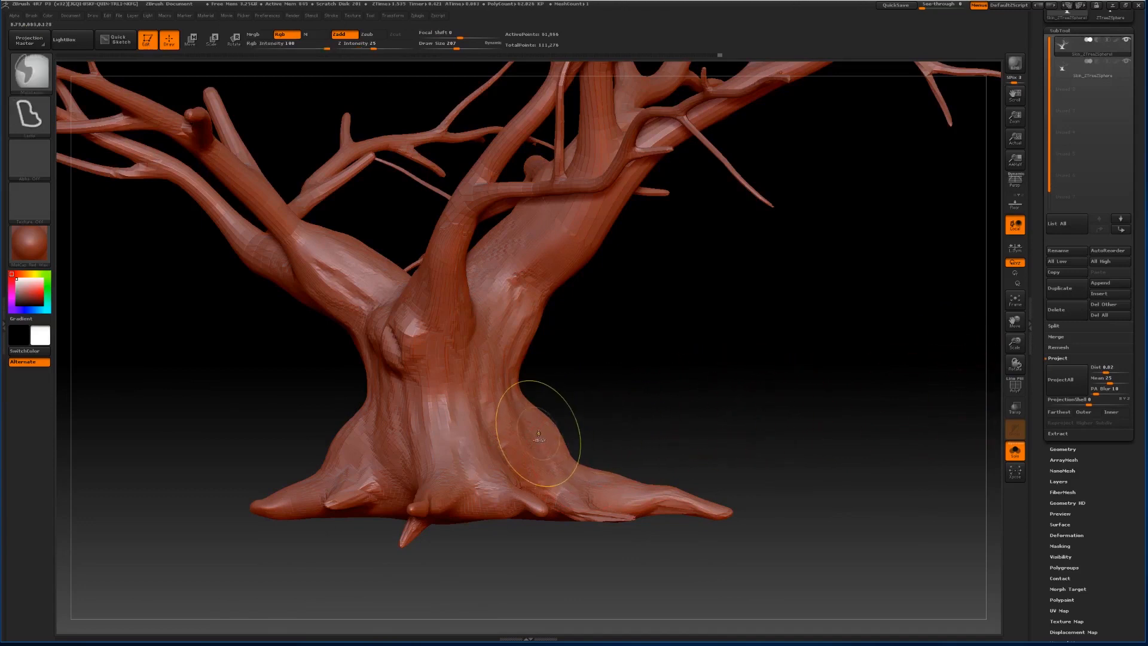
{"action": "left_click", "coordinate": [498, 435], "text": "ctrl+shift"}
{"action": "mouse_move", "coordinate": [839, 530]}
{"action": "left_mouse_down", "text": "ctrl"}
{"action": "mouse_move", "coordinate": [604, 619]}
{"action": "mouse_move", "coordinate": [198, 251]}
{"action": "mouse_move", "coordinate": [855, 418]}
{"action": "left_mouse_up", "text": "ctrl"}
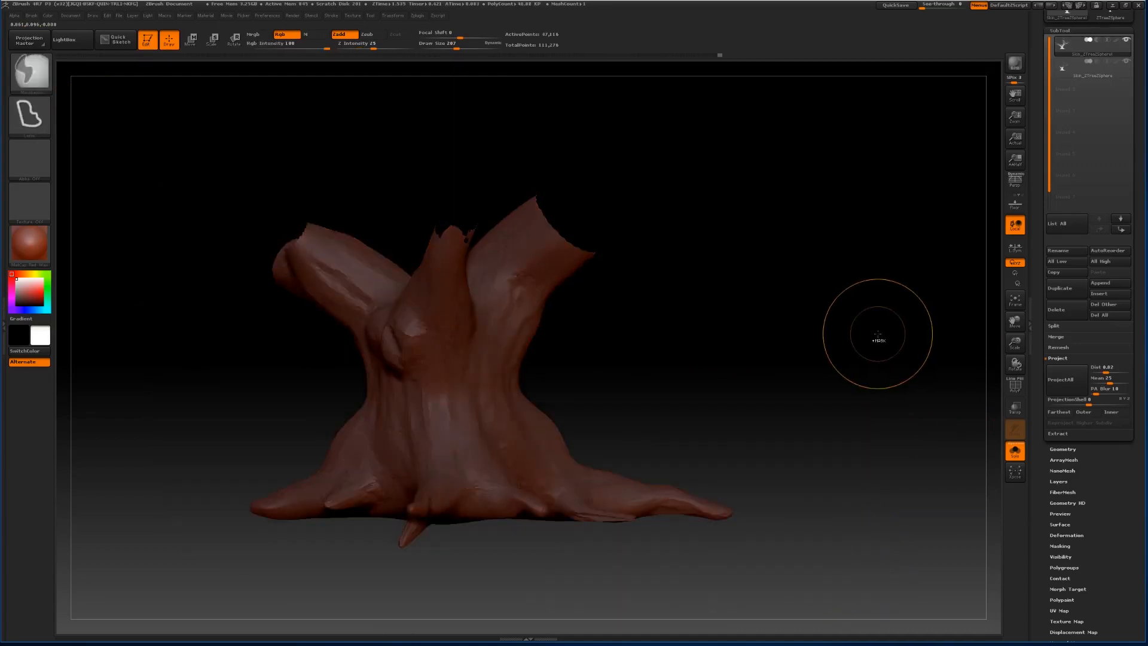
{"action": "key", "text": "ctrl+shift"}
{"action": "left_click", "coordinate": [864, 338], "text": "ctrl+shift"}
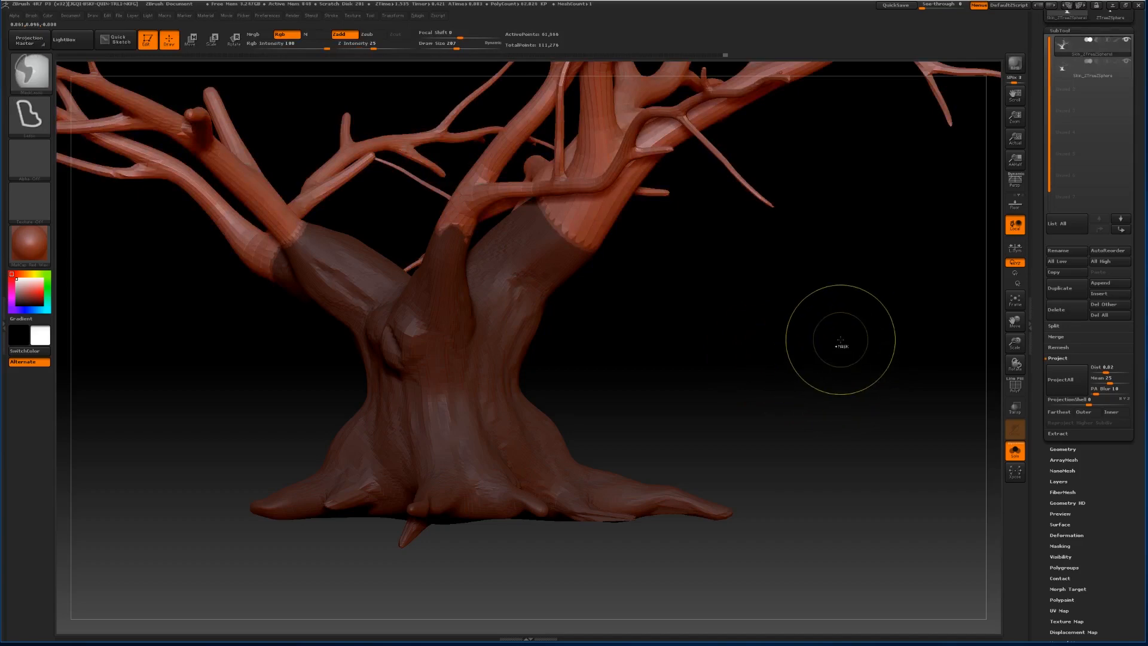
{"action": "left_click_drag", "start_coordinate": [1015, 342], "coordinate": [1039, 363]}
{"action": "left_click", "coordinate": [729, 452], "text": "ctrl"}
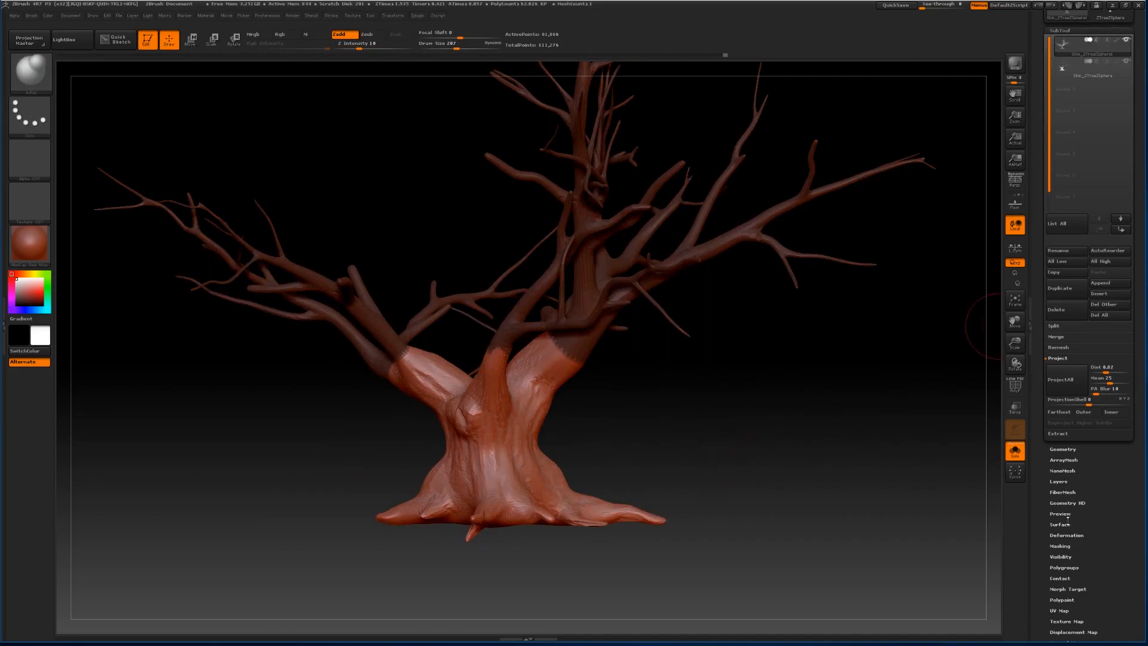
Blur the mask to soften the border between the trunk and the limbs.
{"action": "left_click", "coordinate": [1061, 545]}
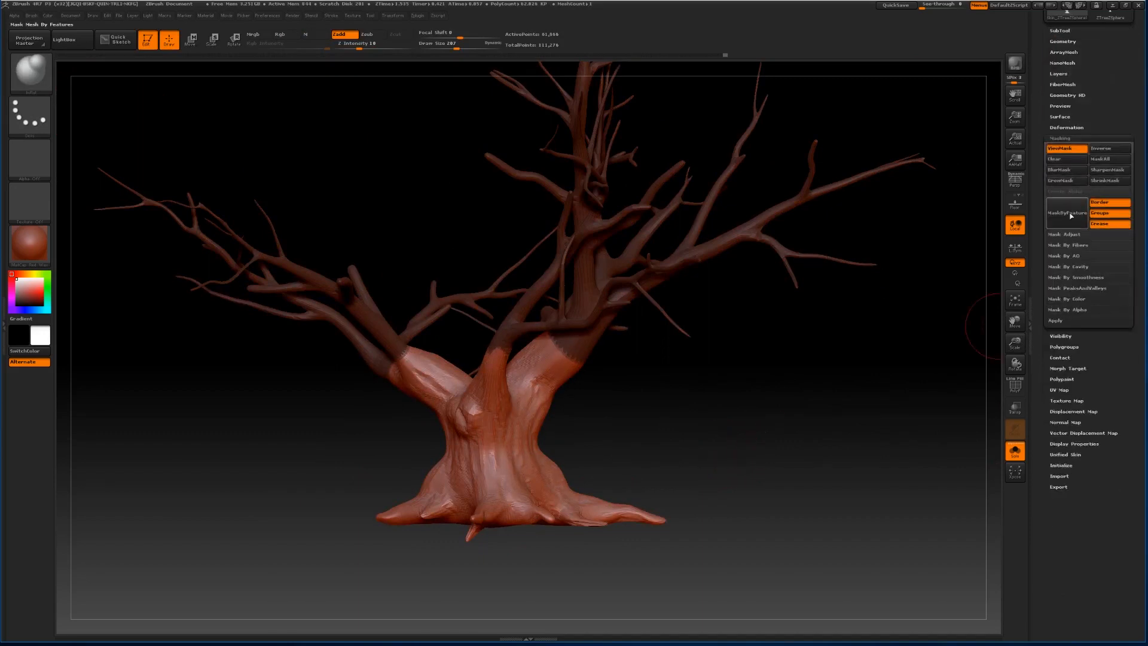
{"action": "left_click", "coordinate": [1068, 171]}
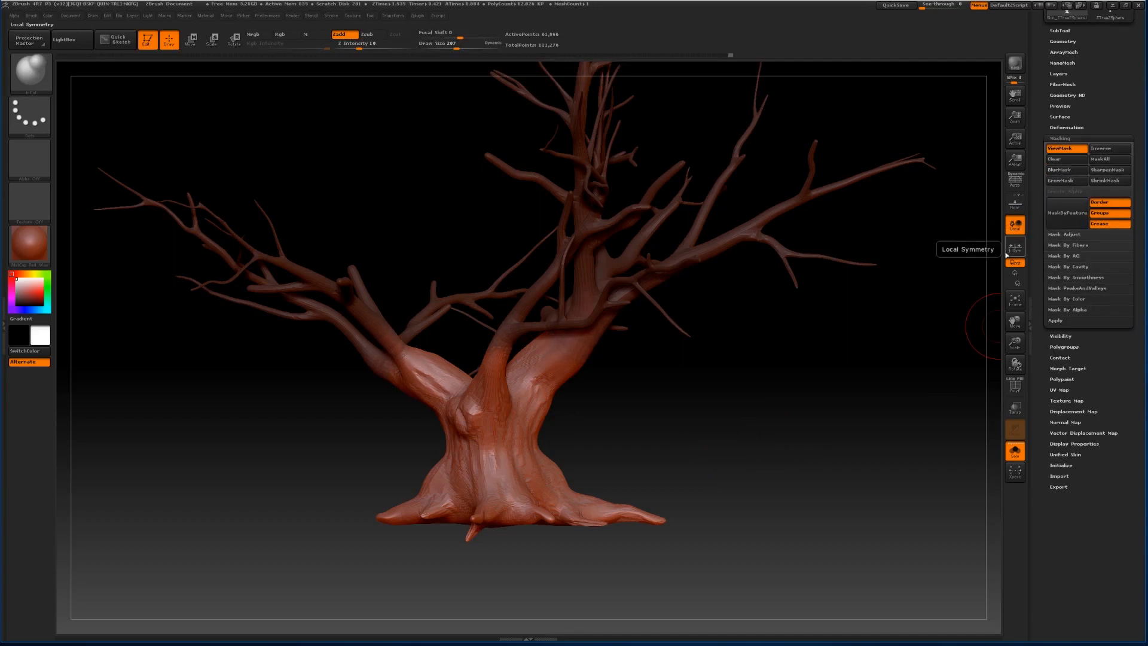
{"action": "left_click", "coordinate": [1084, 137]}
Open surface NoiseMaker for the tree, orient its preview upright, and enlarge it on the trunk.
{"action": "left_click", "coordinate": [1060, 117]}
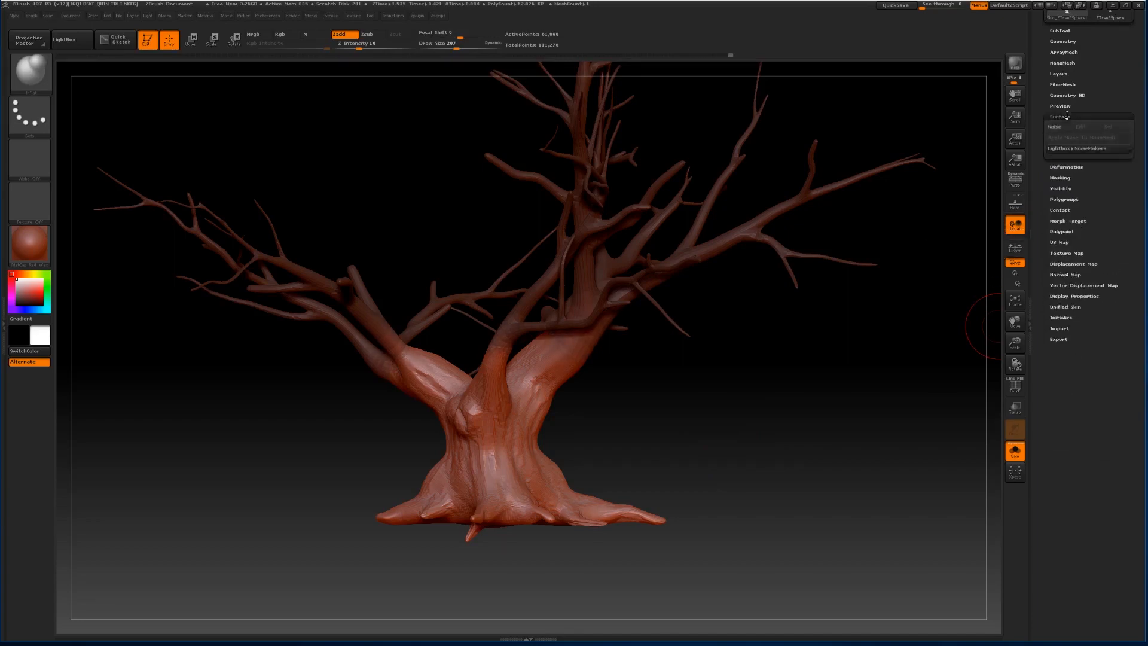
{"action": "left_click", "coordinate": [1063, 127]}
{"action": "left_click", "coordinate": [1080, 127]}
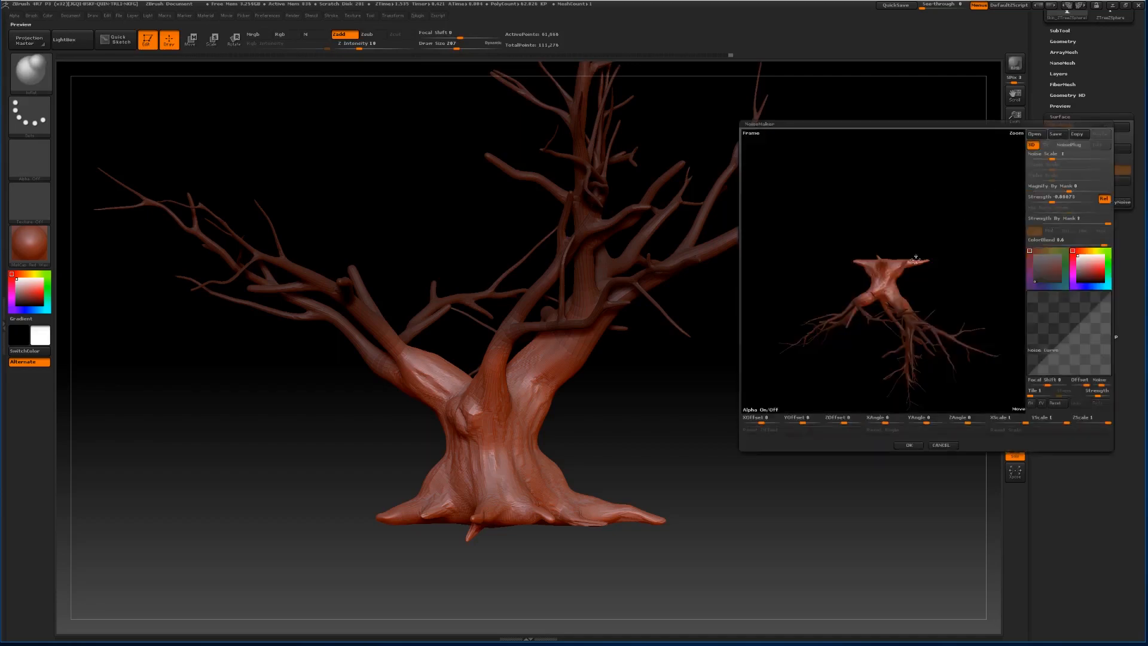
{"action": "left_click_drag", "start_coordinate": [952, 272], "coordinate": [957, 241]}
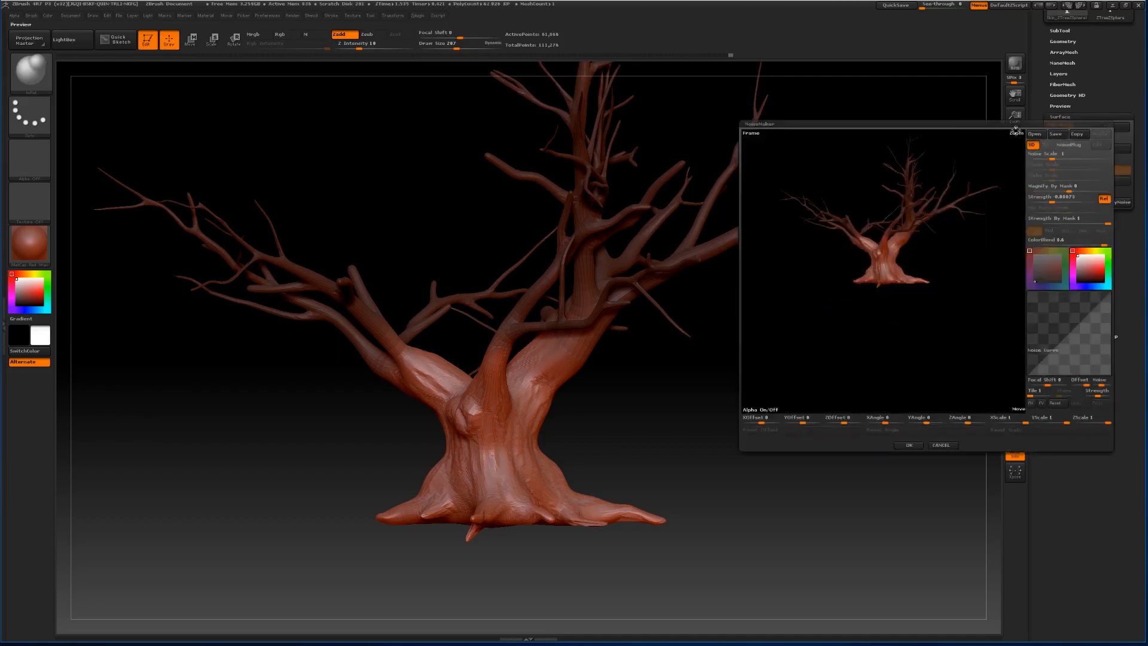
{"action": "left_click_drag", "start_coordinate": [1015, 131], "coordinate": [978, 171]}
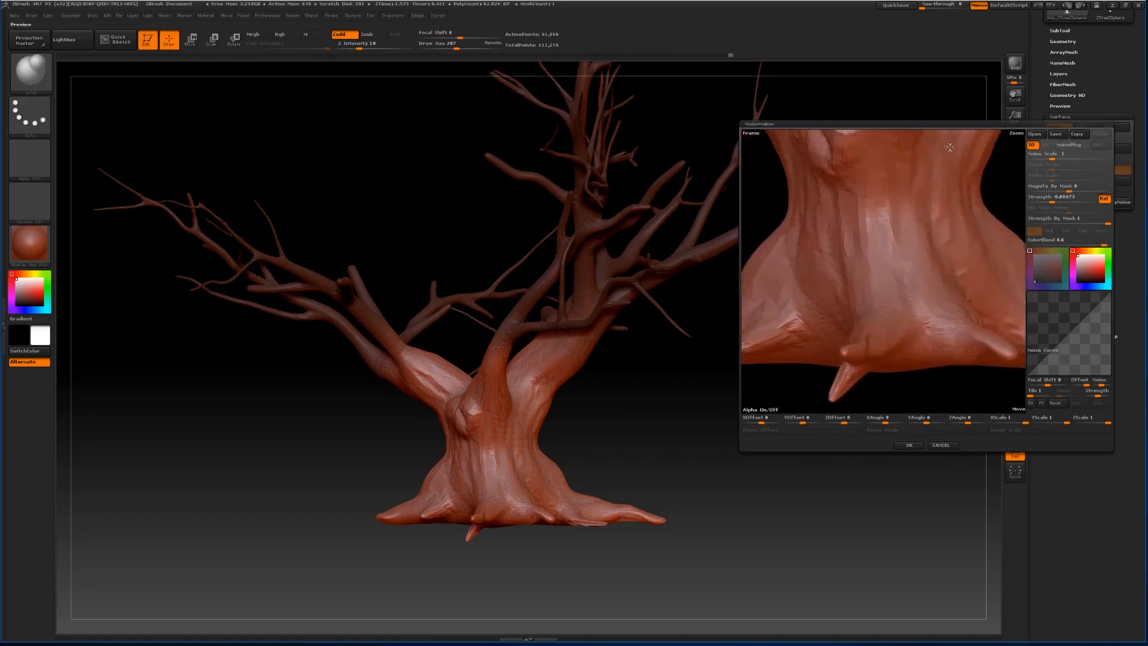
{"action": "left_click", "coordinate": [1035, 197]}
{"action": "key", "text": "Return"}
{"action": "left_click", "coordinate": [1057, 154]}
Activate NoisePlug with the Erosion pattern and accept it at magnitude 0.300 and detail 1.00.
{"action": "left_click", "coordinate": [1066, 144]}
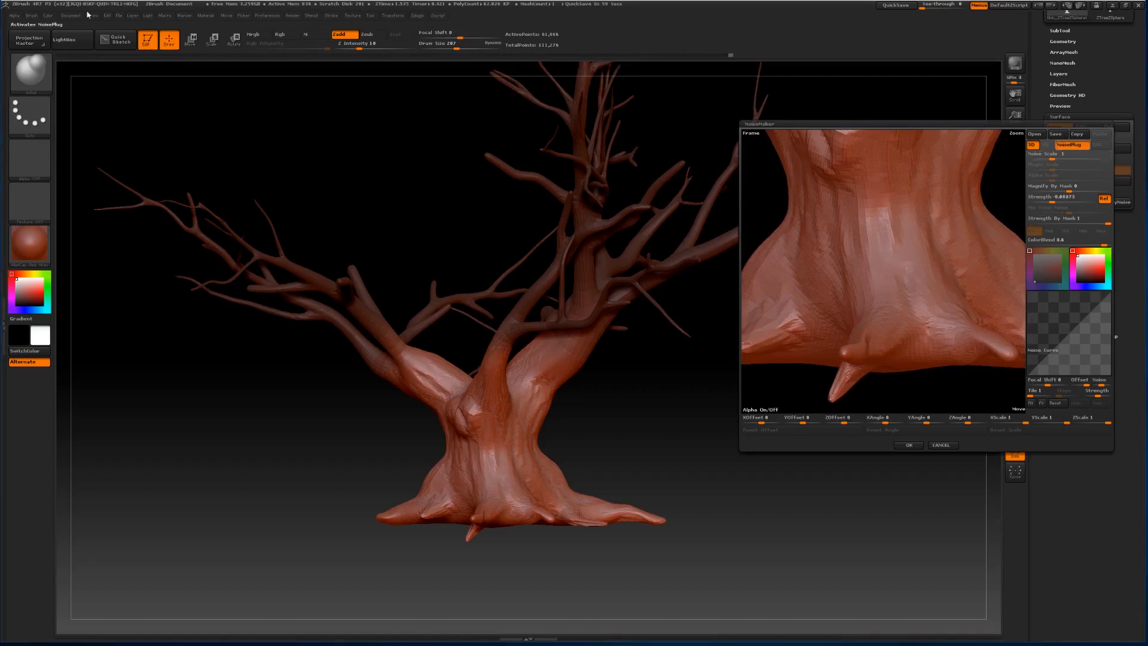
{"action": "left_click_drag", "start_coordinate": [554, 141], "coordinate": [950, 220]}
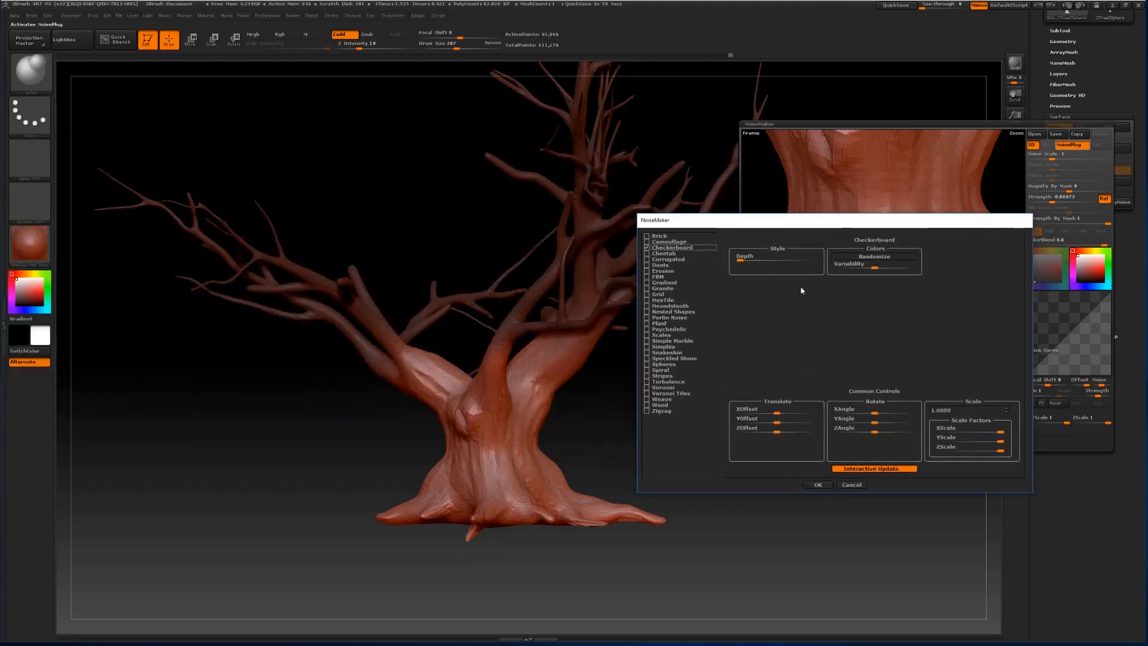
{"action": "left_click", "coordinate": [662, 271]}
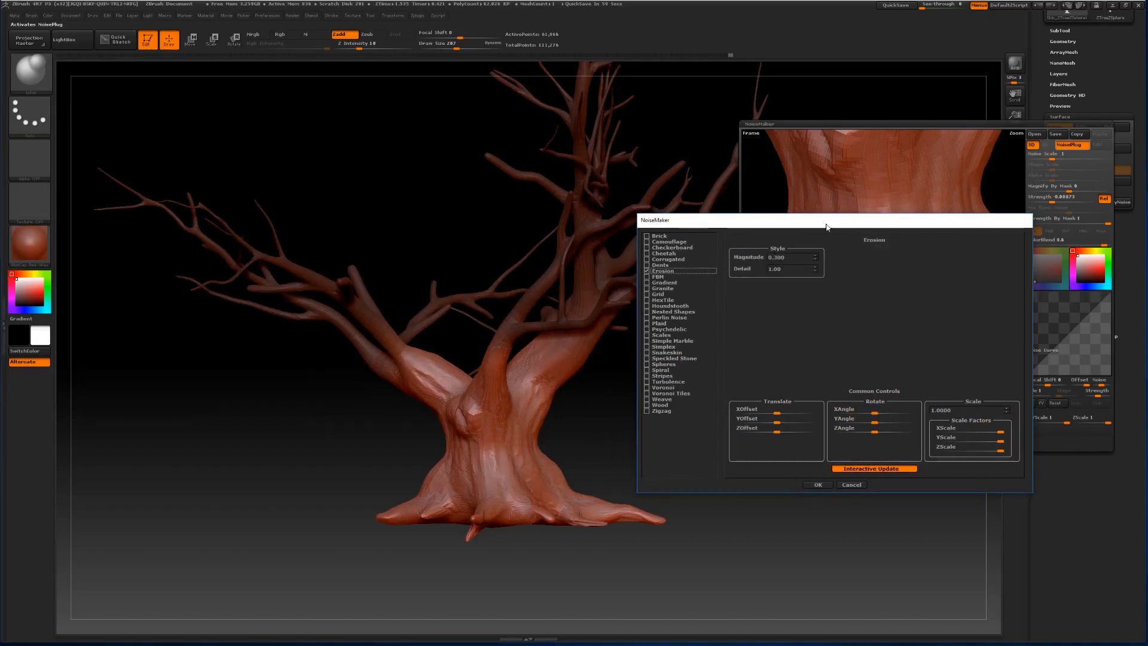
{"action": "left_click_drag", "start_coordinate": [825, 221], "coordinate": [468, 205]}
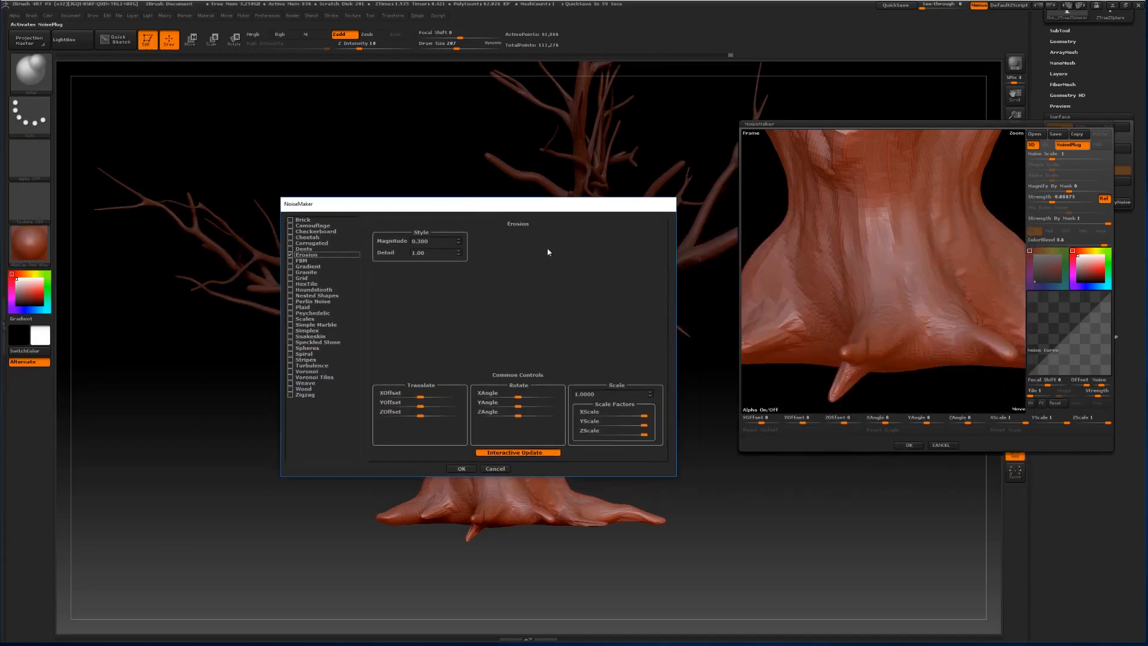
{"action": "left_click", "coordinate": [461, 469]}
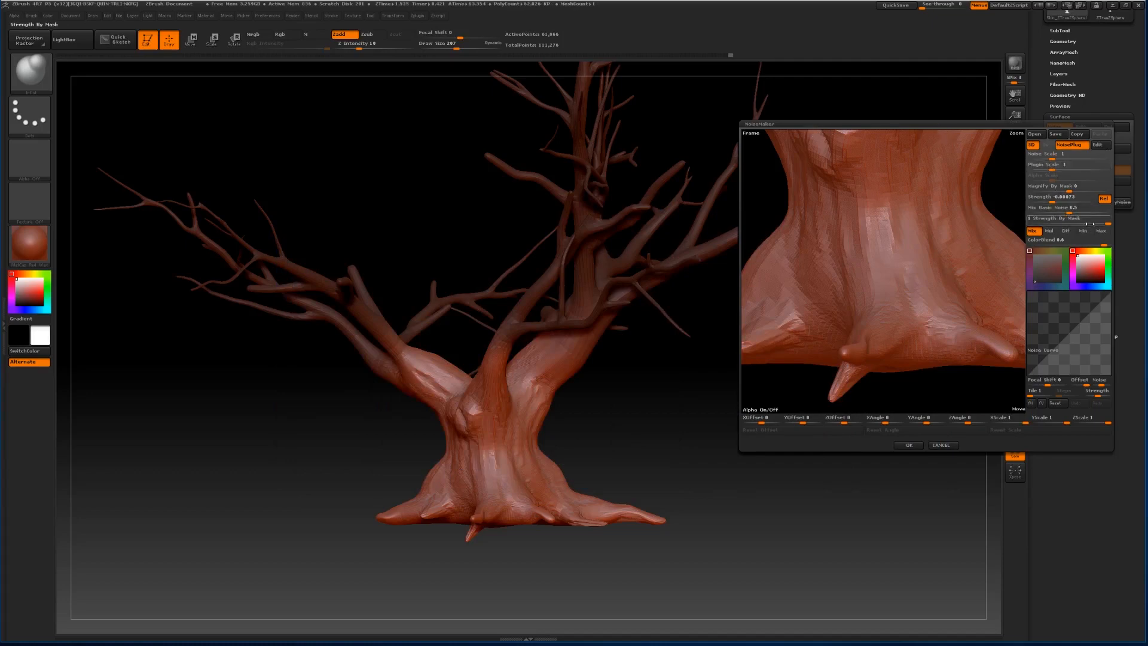
Set the basic noise mix to 0, plugin scale to about 0.27 and strength to about -0.0074, and accept the noise.
{"action": "left_click", "coordinate": [1030, 208]}
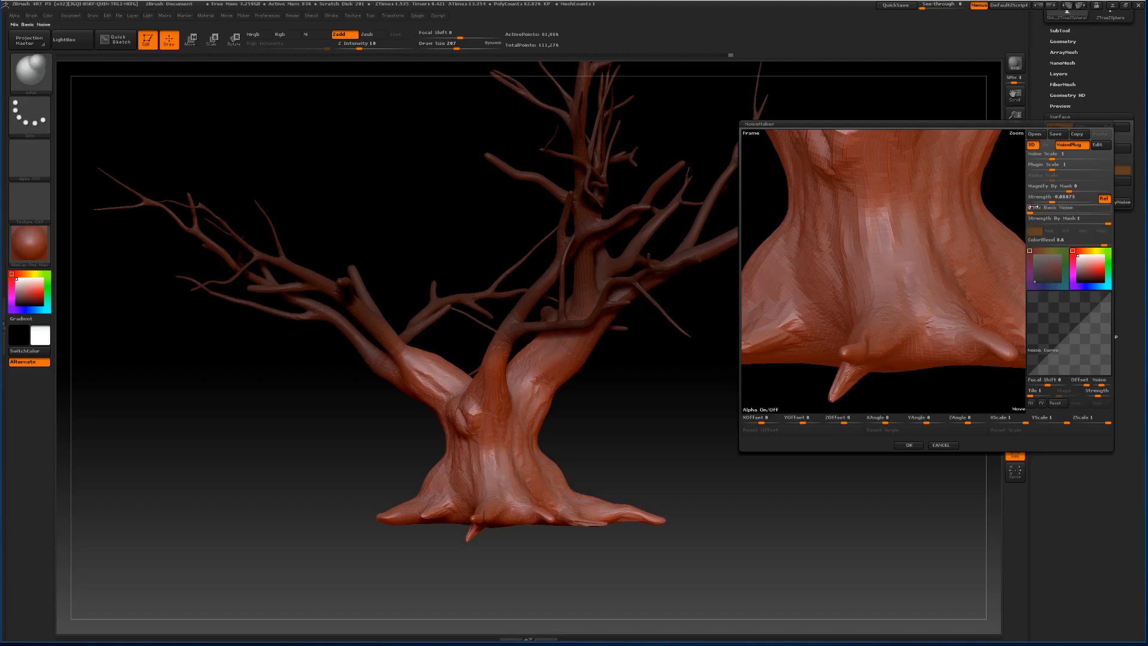
{"action": "mouse_move", "coordinate": [1052, 168]}
{"action": "left_mouse_down"}
{"action": "mouse_move", "coordinate": [1040, 169]}
{"action": "mouse_move", "coordinate": [1054, 172]}
{"action": "left_mouse_up"}
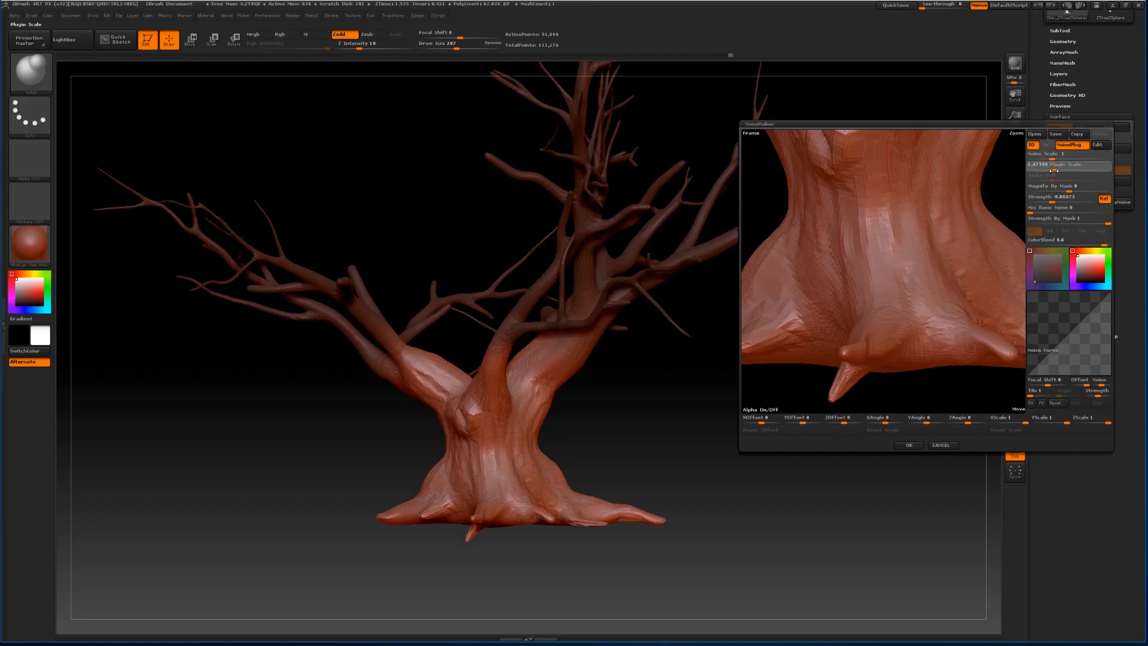
{"action": "left_click_drag", "start_coordinate": [1053, 170], "coordinate": [1045, 201]}
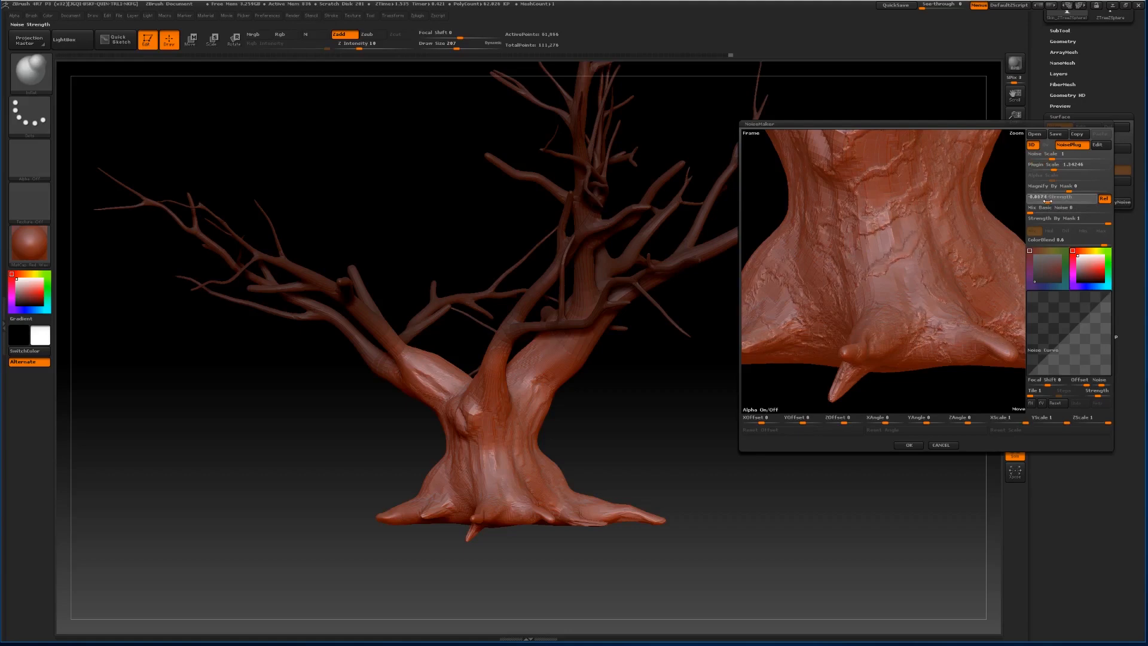
{"action": "left_click_drag", "start_coordinate": [1047, 201], "coordinate": [1049, 171]}
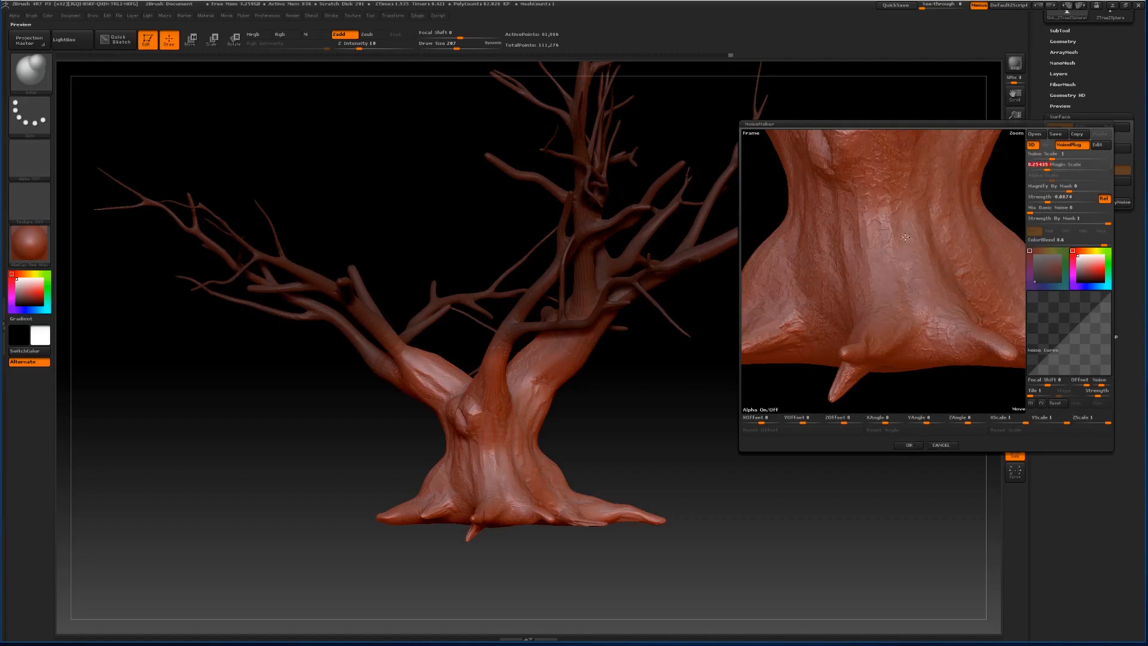
{"action": "left_click_drag", "start_coordinate": [902, 247], "coordinate": [1005, 204]}
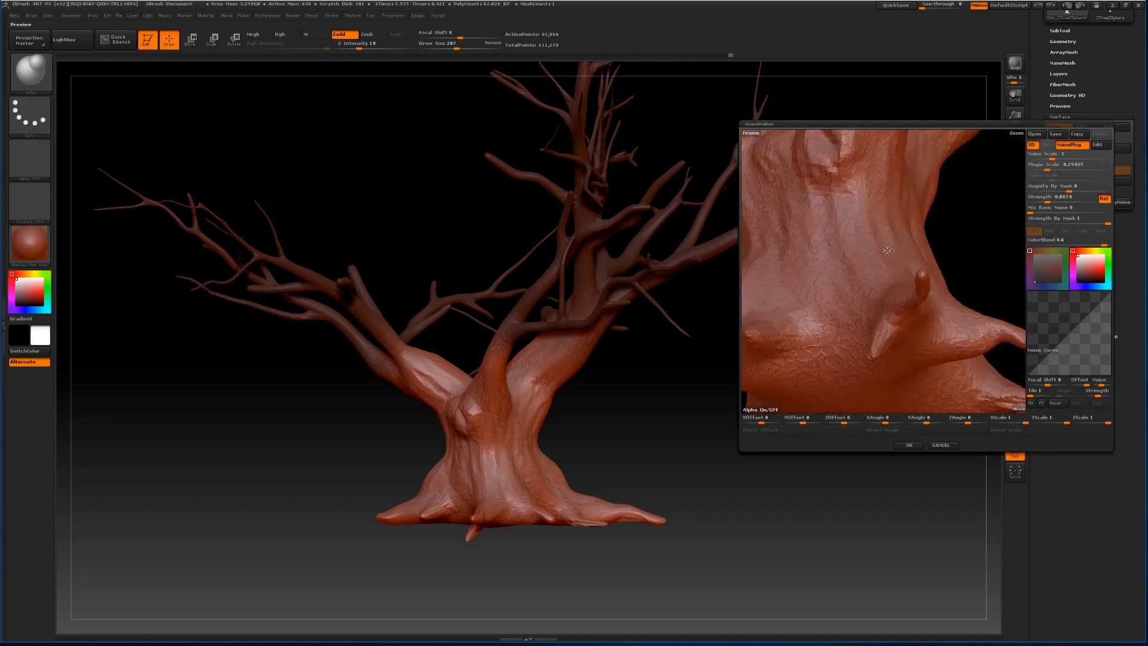
{"action": "left_click_drag", "start_coordinate": [887, 250], "coordinate": [885, 255]}
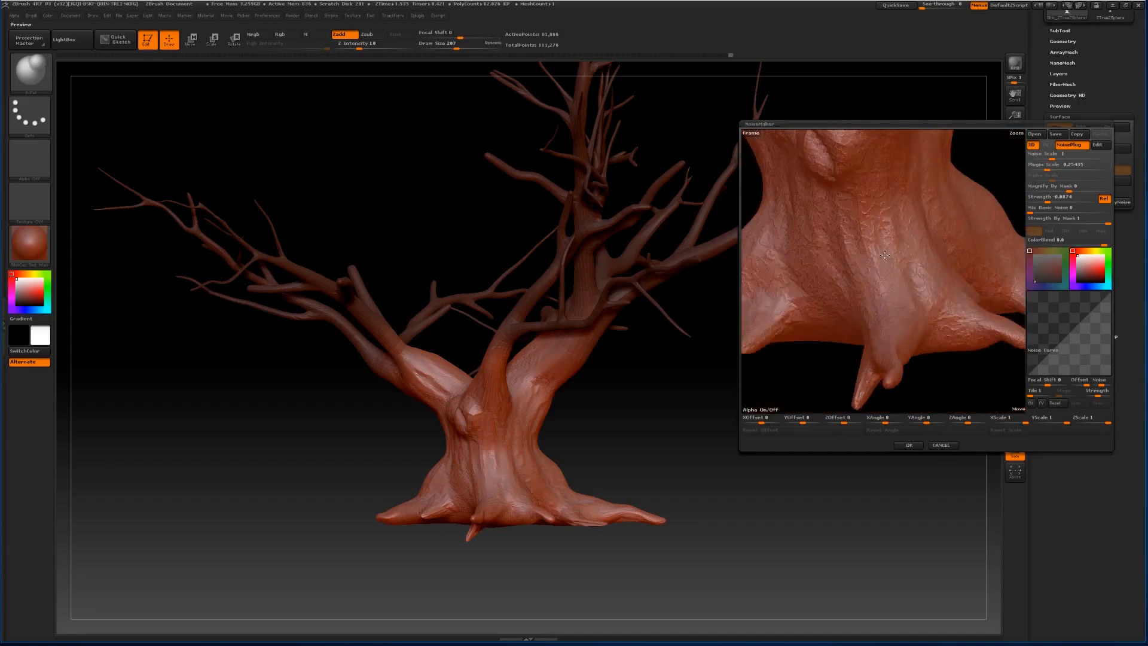
{"action": "left_click", "coordinate": [909, 445]}
Inspect the erosion noise on the trunk up close and choose the ClayBuildup brush with a draw size of 64.
{"action": "left_click_drag", "start_coordinate": [852, 416], "coordinate": [842, 416]}
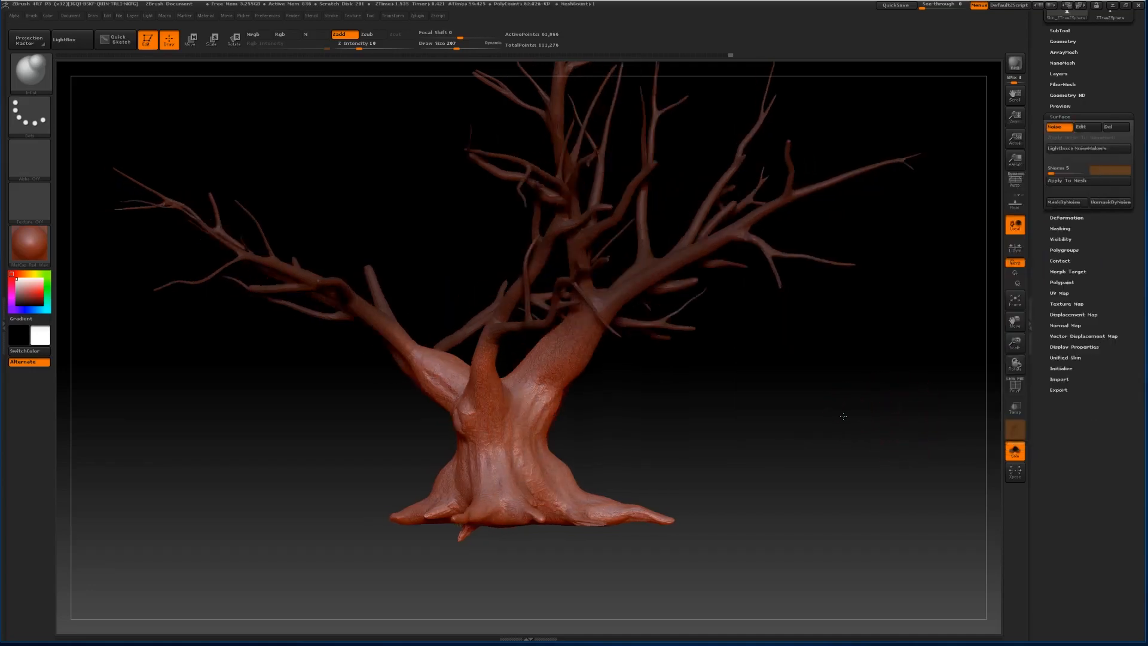
{"action": "left_click_drag", "start_coordinate": [1014, 345], "coordinate": [1012, 417]}
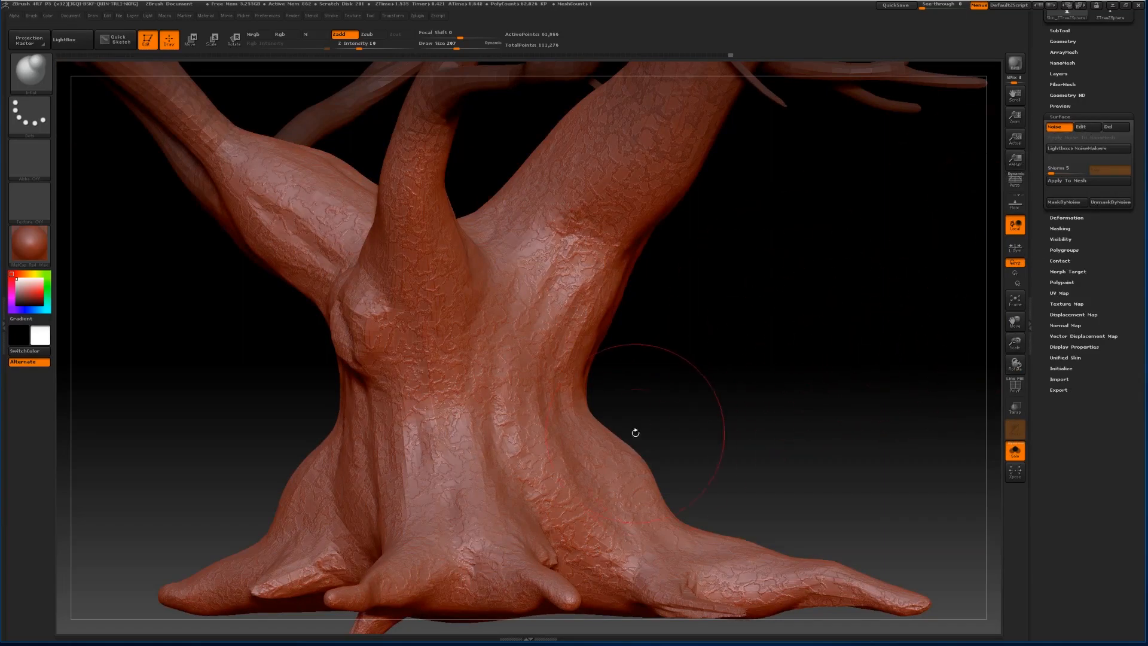
{"action": "left_click_drag", "start_coordinate": [701, 375], "coordinate": [690, 387]}
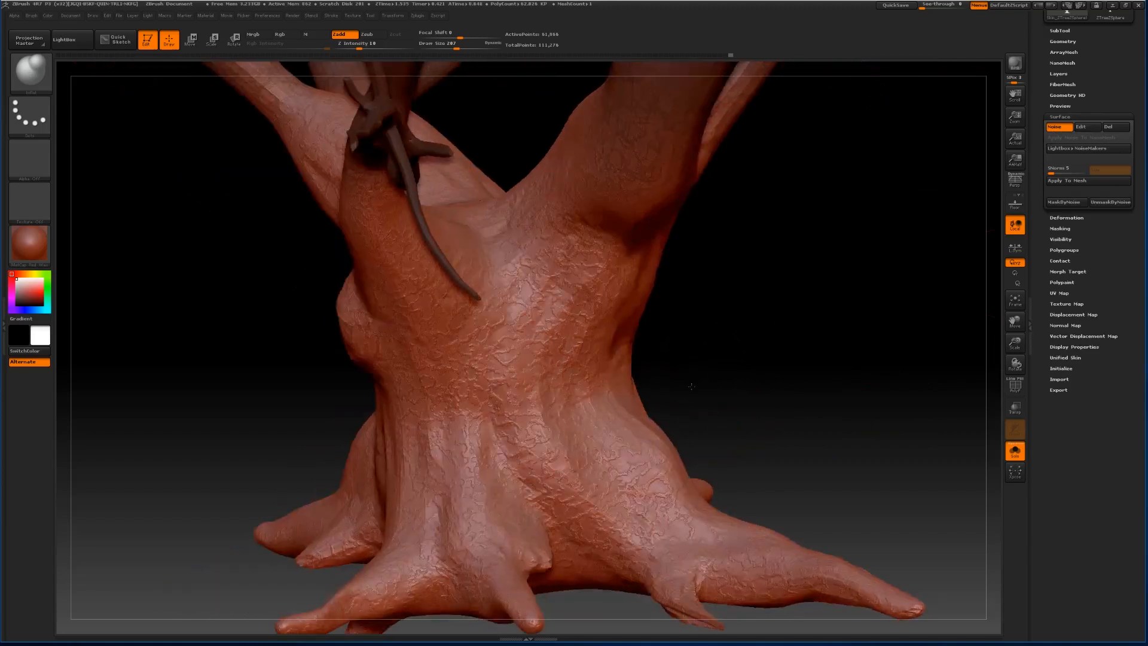
{"action": "left_click_drag", "start_coordinate": [452, 46], "coordinate": [439, 46]}
{"action": "left_click_drag", "start_coordinate": [148, 280], "coordinate": [156, 278]}
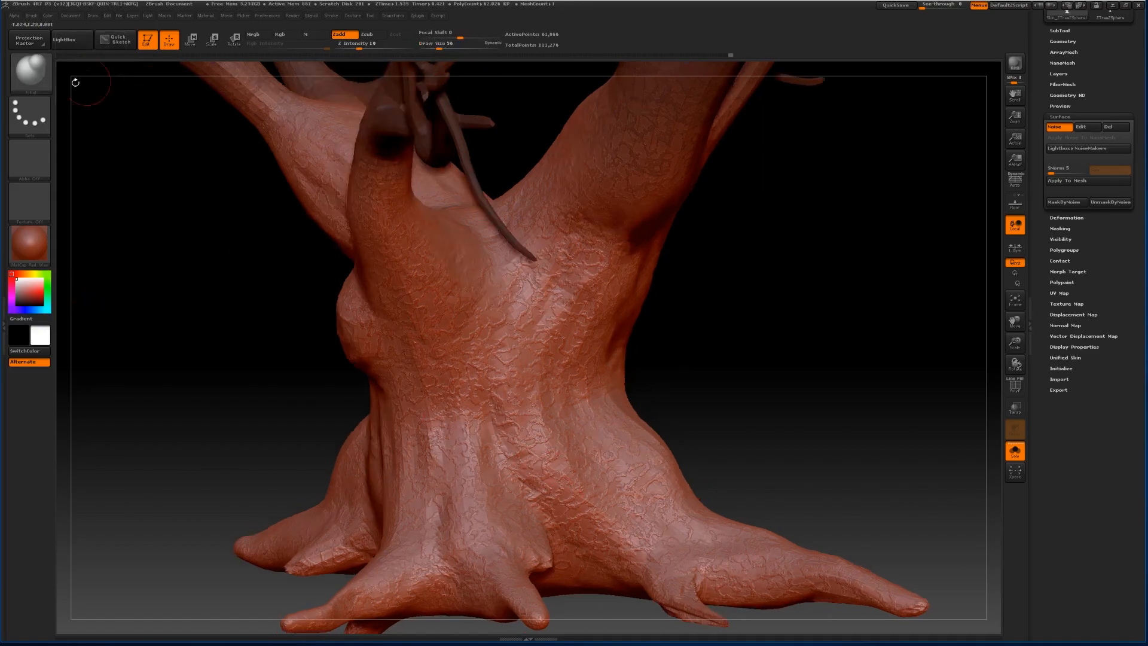
{"action": "left_click", "coordinate": [30, 71]}
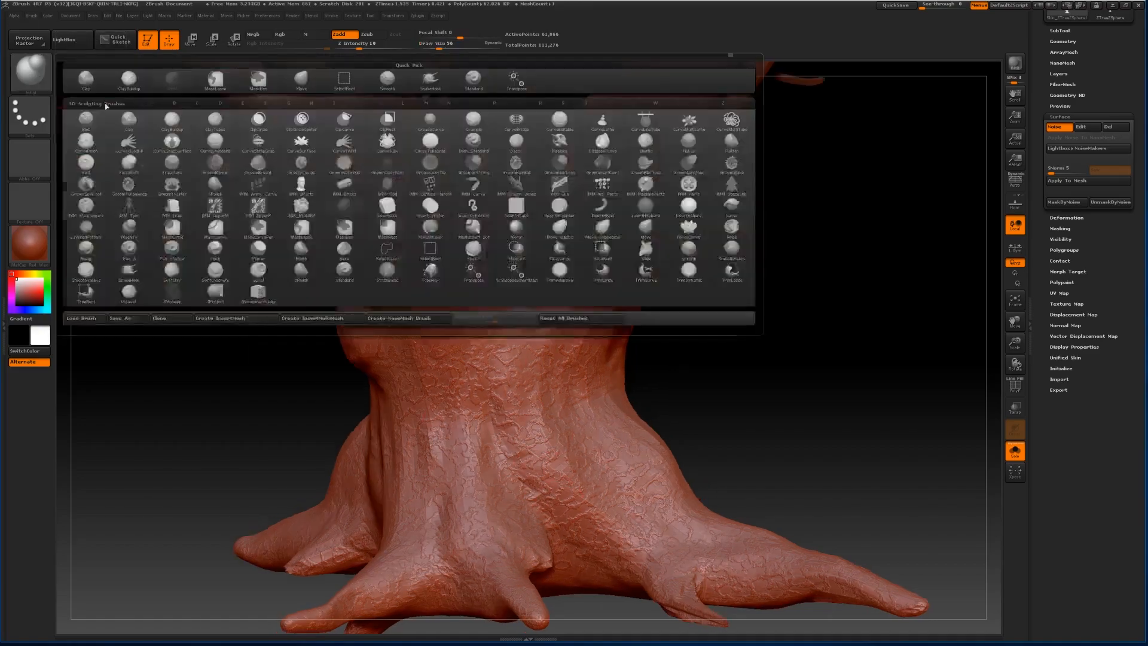
{"action": "left_click", "coordinate": [178, 127]}
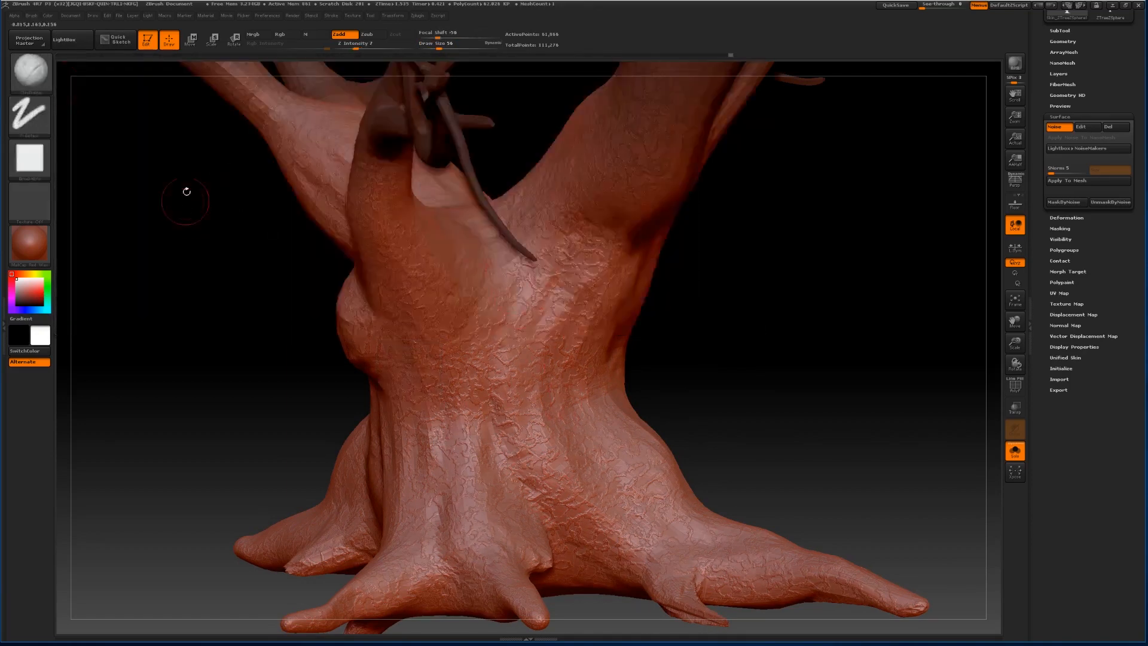
{"action": "left_click_drag", "start_coordinate": [440, 46], "coordinate": [445, 46]}
Sculpt long flowing bark ridges down the front of the trunk, reducing Z Intensity to 4 and draw size to 56.
{"action": "left_click_drag", "start_coordinate": [805, 354], "coordinate": [548, 322]}
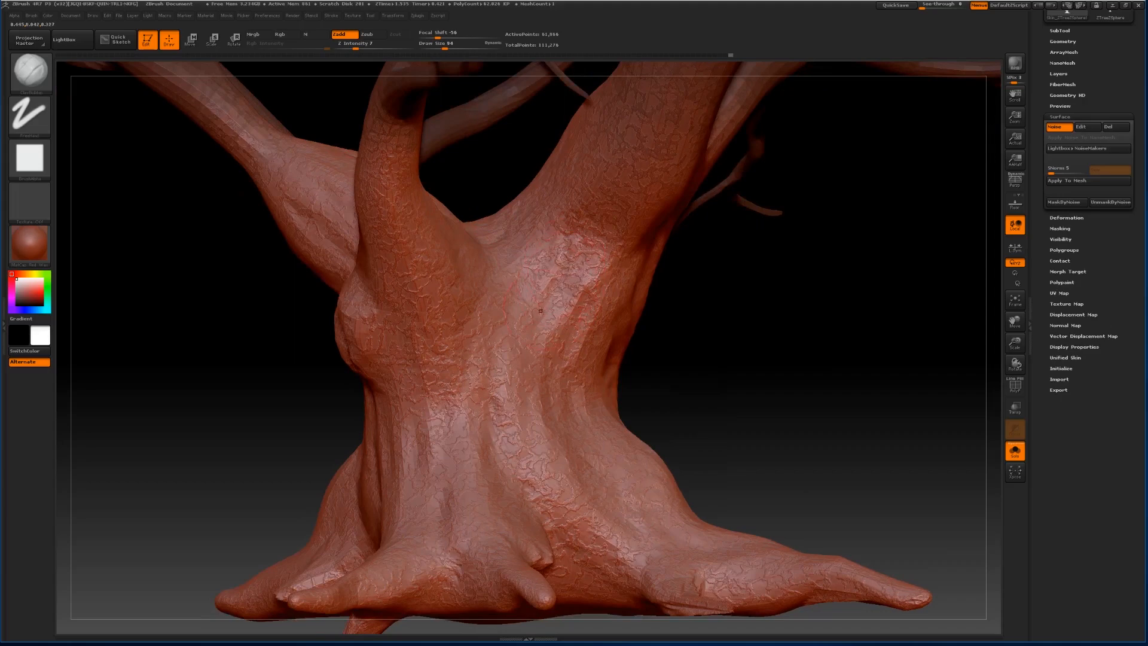
{"action": "left_click_drag", "start_coordinate": [554, 284], "coordinate": [594, 532]}
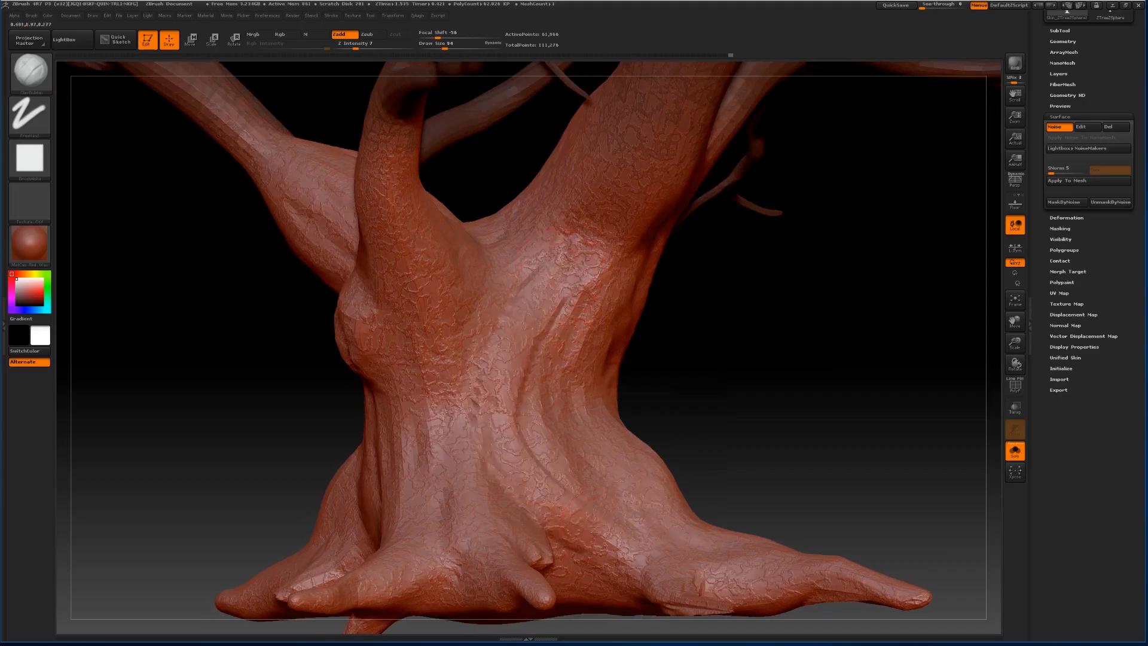
{"action": "left_click_drag", "start_coordinate": [517, 324], "coordinate": [558, 430]}
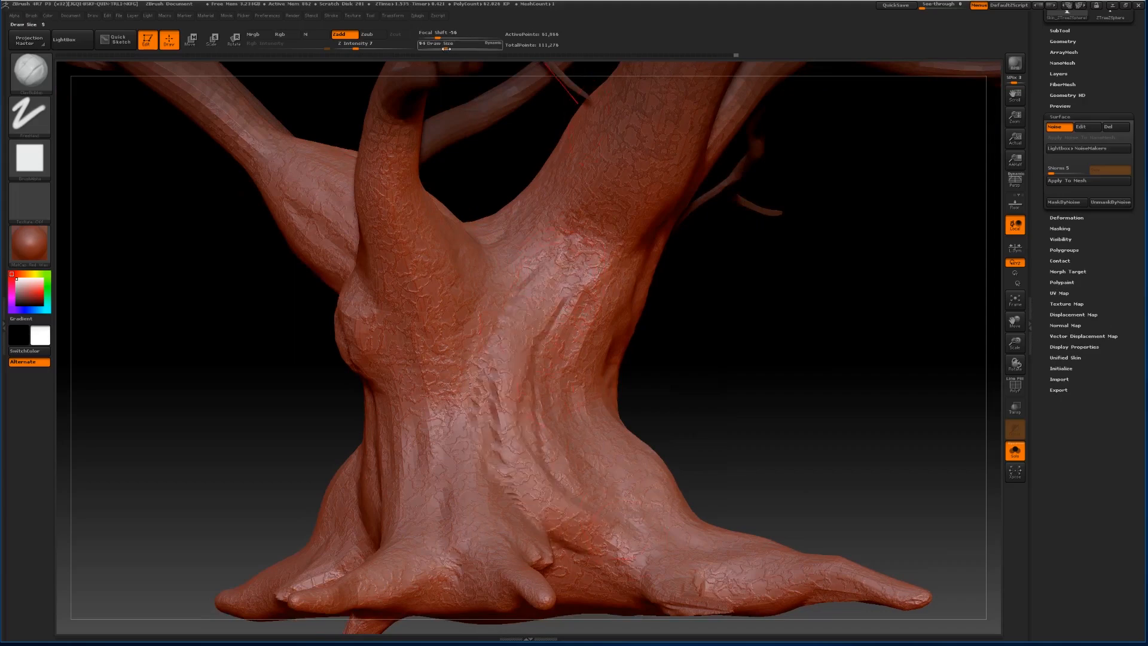
{"action": "left_click_drag", "start_coordinate": [358, 45], "coordinate": [350, 45]}
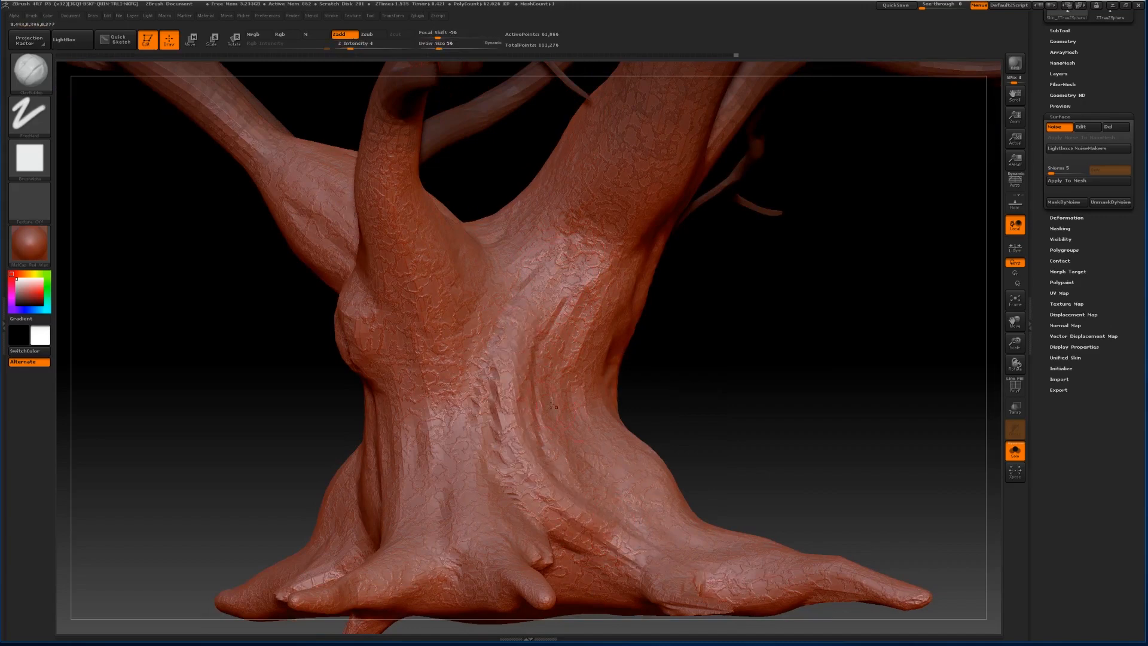
{"action": "mouse_move", "coordinate": [636, 503]}
{"action": "left_mouse_down"}
{"action": "mouse_move", "coordinate": [595, 469]}
{"action": "mouse_move", "coordinate": [574, 282]}
{"action": "mouse_move", "coordinate": [513, 413]}
{"action": "left_mouse_up"}
{"action": "left_click_drag", "start_coordinate": [565, 255], "coordinate": [495, 411]}
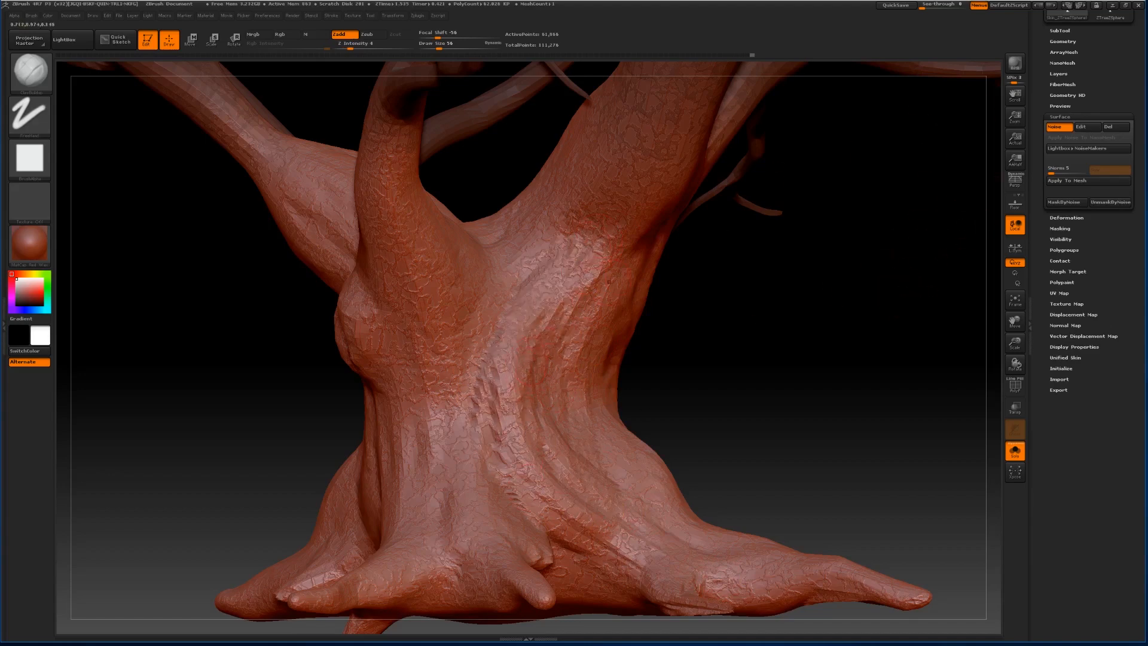
Turn off the surface noise, compare the tree with the second tree subtool, and reselect the first subtool.
{"action": "left_click", "coordinate": [1066, 128]}
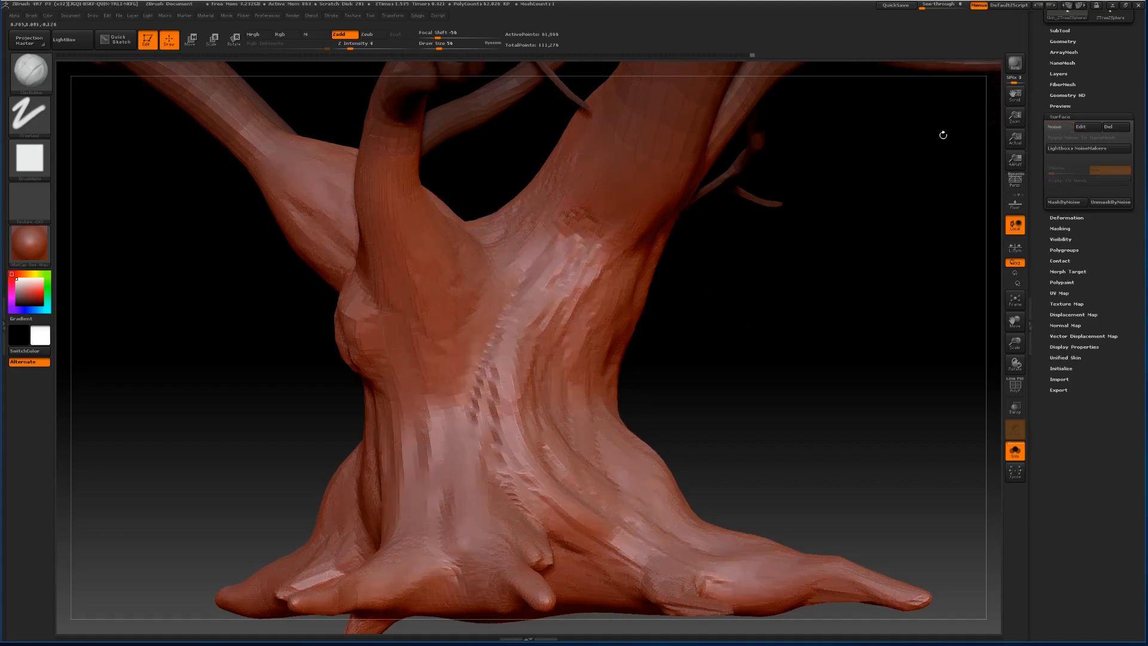
{"action": "left_click", "coordinate": [1062, 41]}
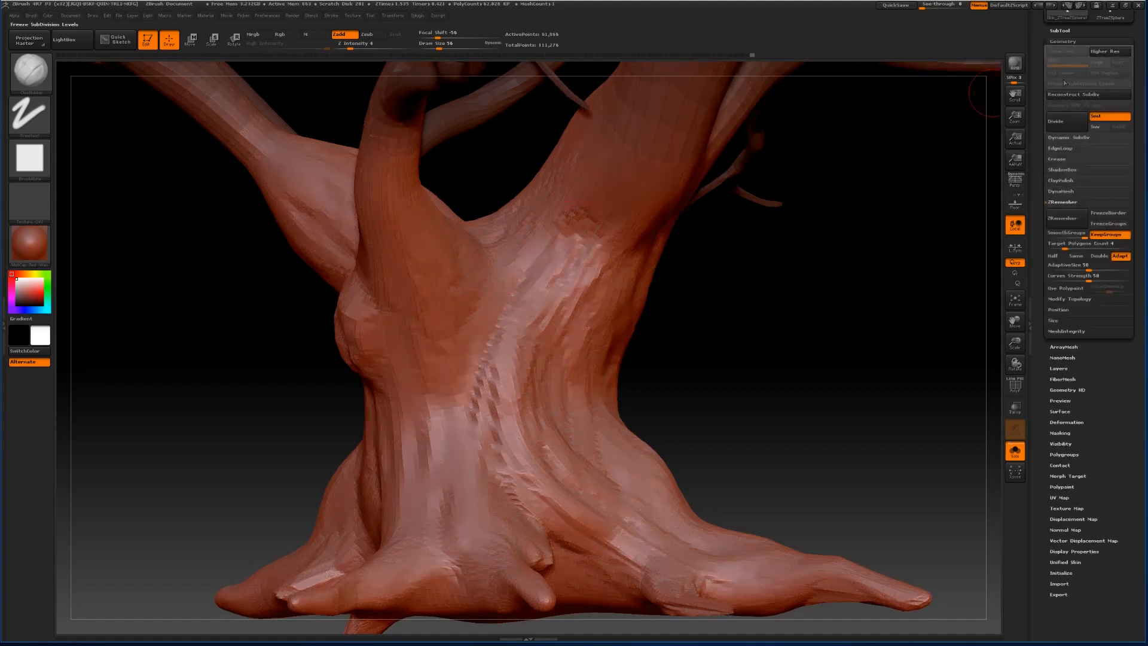
{"action": "left_click", "coordinate": [1059, 30]}
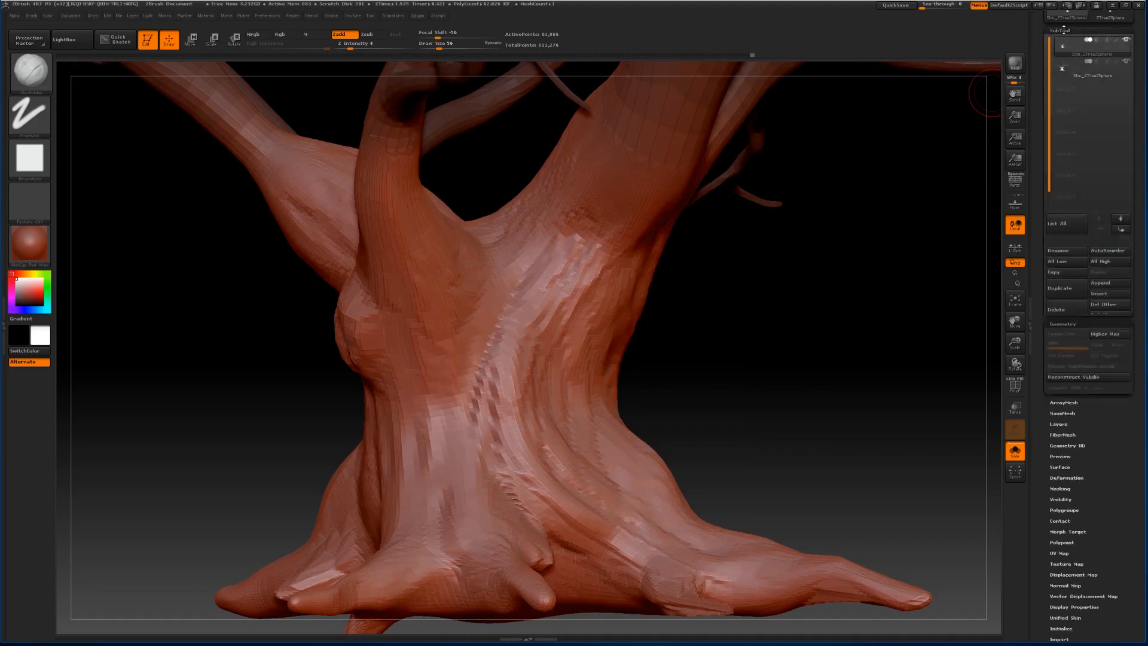
{"action": "left_click", "coordinate": [1061, 71]}
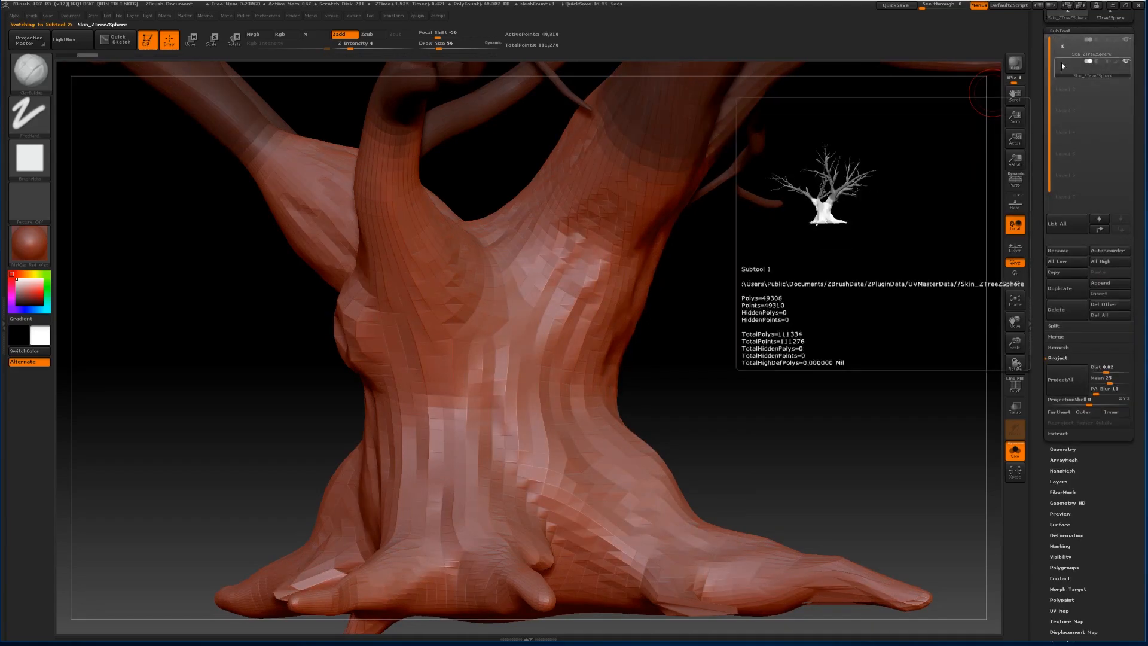
{"action": "left_click", "coordinate": [1053, 449]}
{"action": "left_click", "coordinate": [1060, 30]}
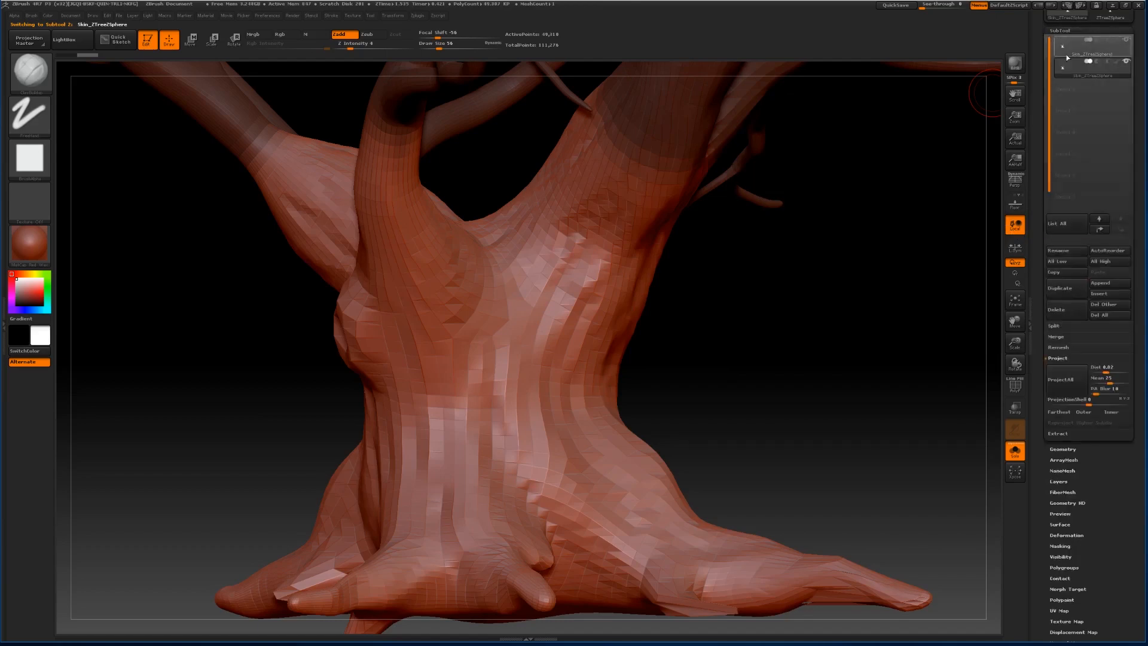
{"action": "left_click", "coordinate": [1063, 45]}
Sculpt bark strokes from the branch fork down the middle of the trunk towards the front roots.
{"action": "left_click_drag", "start_coordinate": [793, 277], "coordinate": [735, 252]}
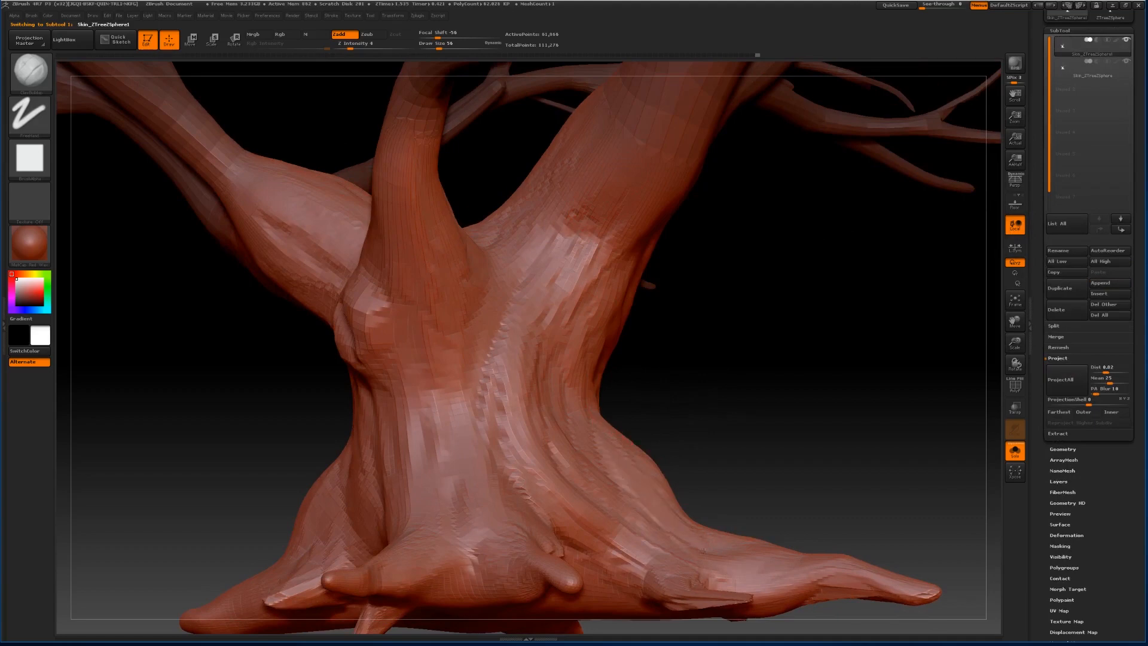
{"action": "left_click_drag", "start_coordinate": [539, 222], "coordinate": [443, 422]}
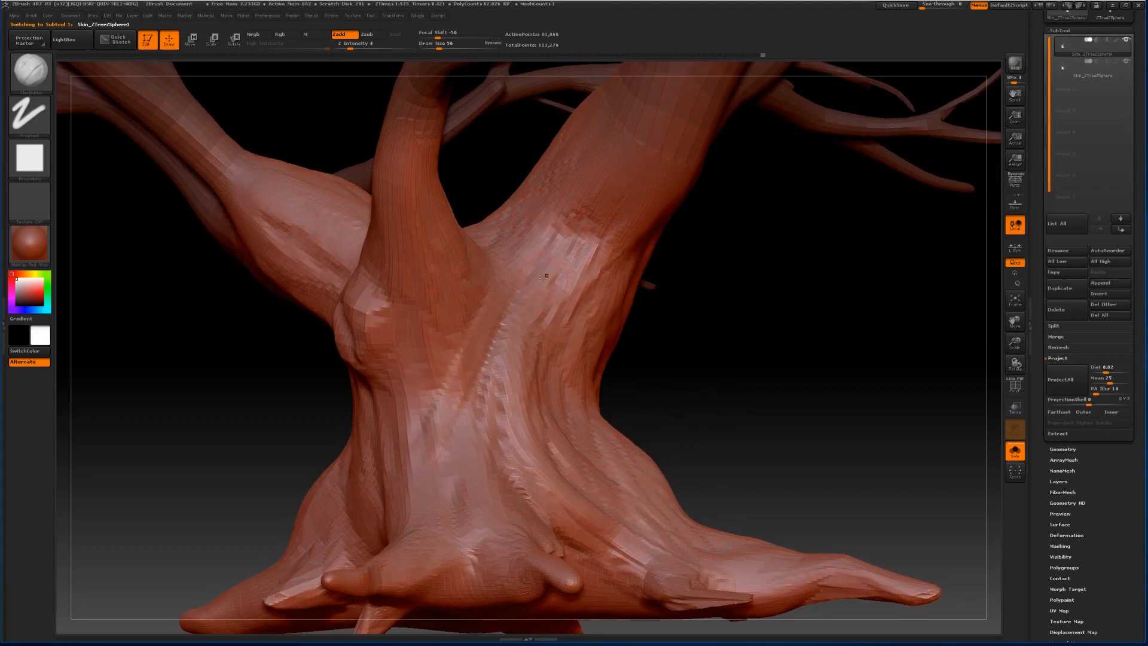
{"action": "mouse_move", "coordinate": [519, 269]}
{"action": "left_mouse_down"}
{"action": "mouse_move", "coordinate": [483, 415]}
{"action": "mouse_move", "coordinate": [467, 415]}
{"action": "left_mouse_up"}
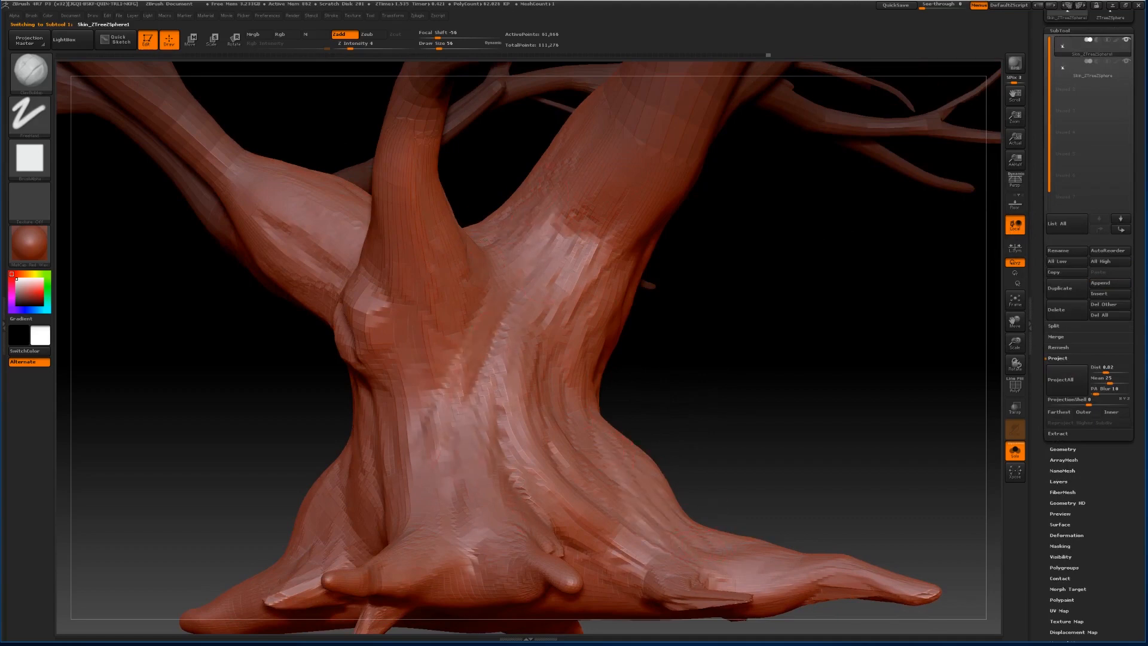
{"action": "left_click_drag", "start_coordinate": [718, 358], "coordinate": [737, 413]}
{"action": "mouse_move", "coordinate": [476, 430]}
{"action": "left_mouse_down"}
{"action": "mouse_move", "coordinate": [482, 523]}
{"action": "mouse_move", "coordinate": [450, 544]}
{"action": "mouse_move", "coordinate": [441, 482]}
{"action": "mouse_move", "coordinate": [461, 520]}
{"action": "left_mouse_up"}
{"action": "mouse_move", "coordinate": [443, 422]}
{"action": "left_mouse_down"}
{"action": "mouse_move", "coordinate": [436, 541]}
{"action": "mouse_move", "coordinate": [435, 529]}
{"action": "left_mouse_up"}
{"action": "left_click_drag", "start_coordinate": [443, 445], "coordinate": [441, 496]}
{"action": "left_click_drag", "start_coordinate": [448, 421], "coordinate": [432, 533]}
Add bark strokes along the flared roots and up the trunk below the knots.
{"action": "left_click_drag", "start_coordinate": [794, 351], "coordinate": [737, 379]}
{"action": "left_click_drag", "start_coordinate": [1015, 321], "coordinate": [1112, 269]}
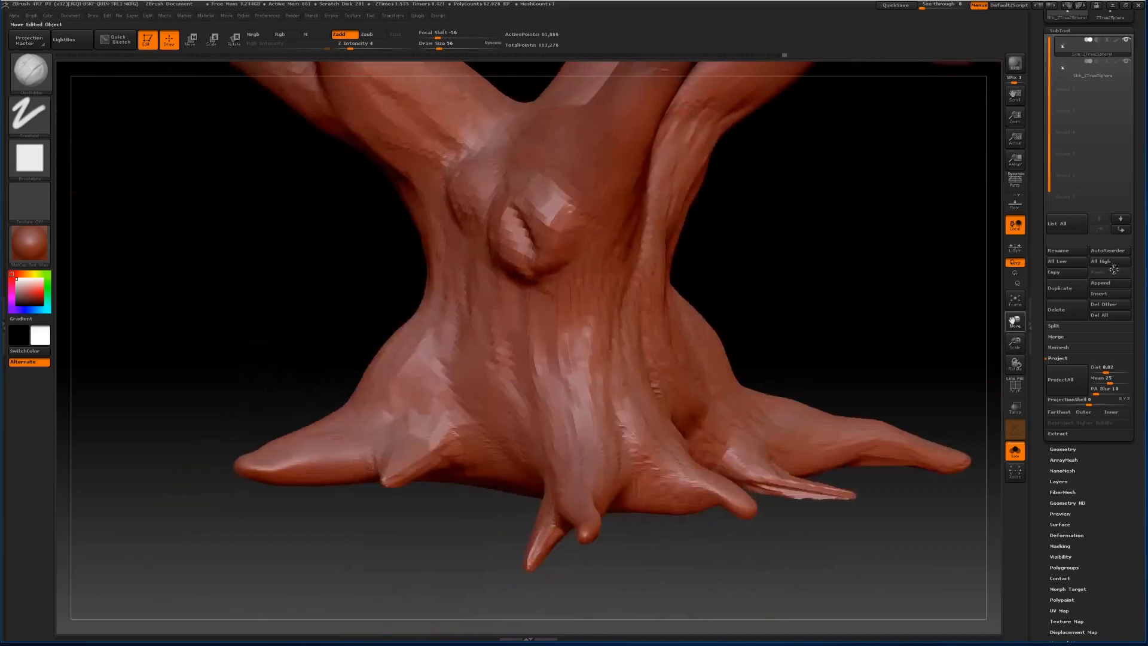
{"action": "mouse_move", "coordinate": [383, 453]}
{"action": "left_mouse_down"}
{"action": "mouse_move", "coordinate": [450, 412]}
{"action": "mouse_move", "coordinate": [453, 380]}
{"action": "mouse_move", "coordinate": [501, 305]}
{"action": "left_mouse_up"}
{"action": "mouse_move", "coordinate": [386, 444]}
{"action": "left_mouse_down"}
{"action": "mouse_move", "coordinate": [456, 419]}
{"action": "mouse_move", "coordinate": [251, 459]}
{"action": "left_mouse_up"}
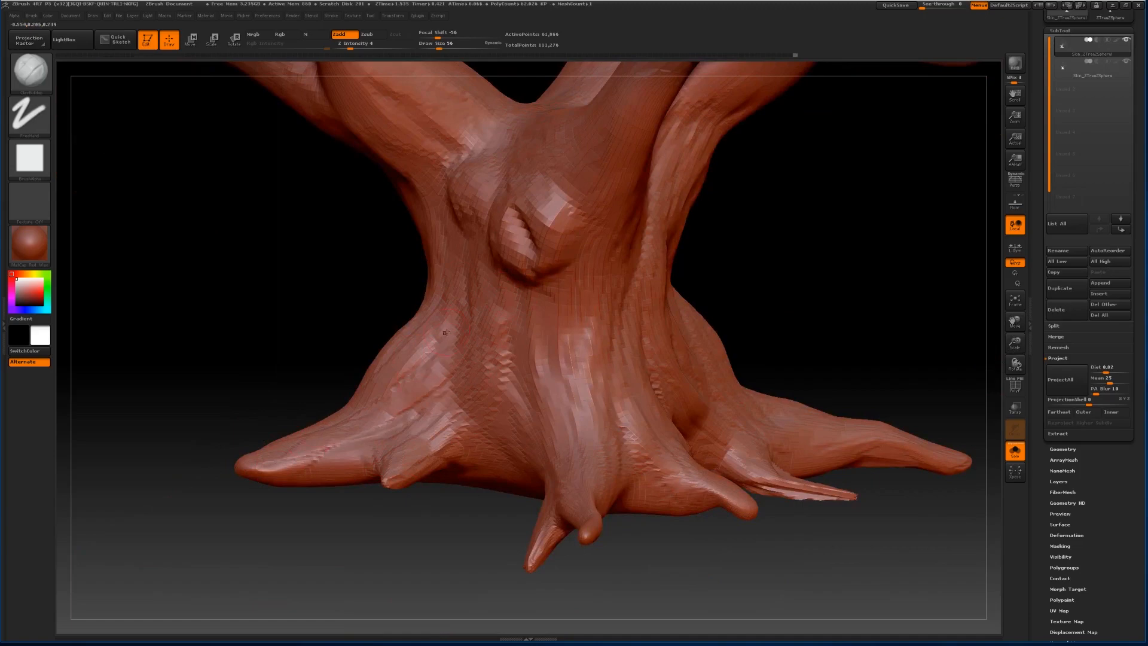
Sculpt long vertical bark strokes on the trunk side beside the knots, running down to the root flare.
{"action": "left_click_drag", "start_coordinate": [289, 333], "coordinate": [321, 333]}
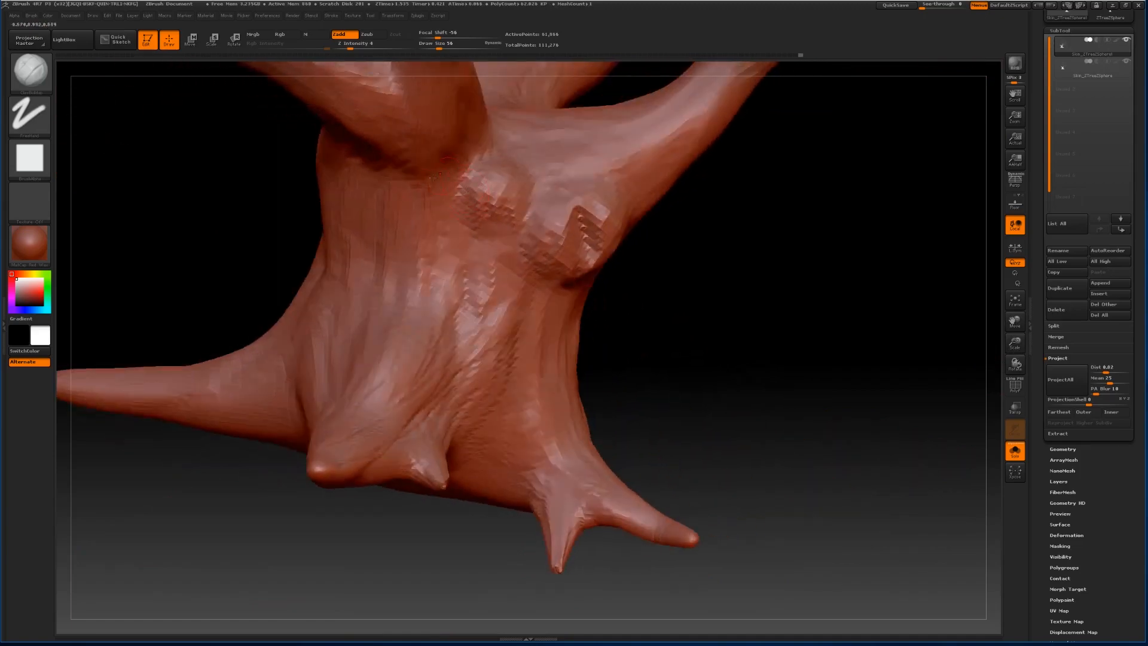
{"action": "mouse_move", "coordinate": [444, 177]}
{"action": "left_mouse_down"}
{"action": "mouse_move", "coordinate": [428, 352]}
{"action": "mouse_move", "coordinate": [403, 392]}
{"action": "left_mouse_up"}
{"action": "mouse_move", "coordinate": [415, 190]}
{"action": "left_mouse_down"}
{"action": "mouse_move", "coordinate": [380, 406]}
{"action": "mouse_move", "coordinate": [350, 413]}
{"action": "left_mouse_up"}
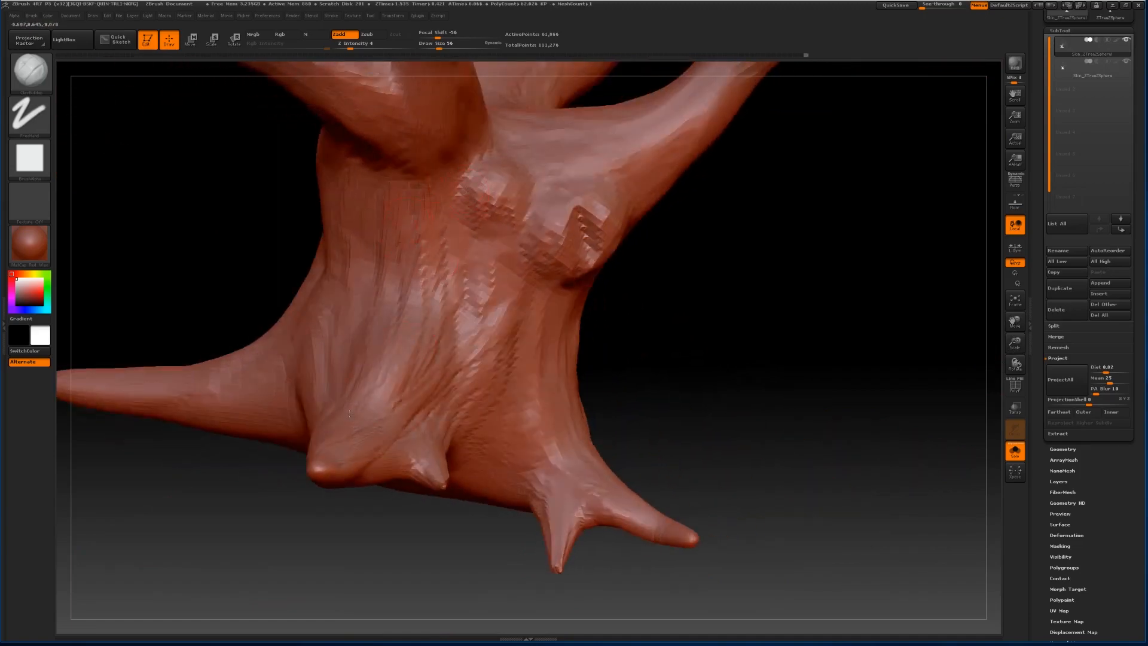
{"action": "left_click_drag", "start_coordinate": [357, 232], "coordinate": [333, 342]}
Build up short bark ridges around the smaller knot and down the trunk below it.
{"action": "left_click_drag", "start_coordinate": [733, 297], "coordinate": [674, 242]}
{"action": "left_click_drag", "start_coordinate": [414, 182], "coordinate": [434, 275]}
{"action": "left_click_drag", "start_coordinate": [450, 209], "coordinate": [438, 304]}
{"action": "left_click_drag", "start_coordinate": [478, 221], "coordinate": [469, 374]}
{"action": "left_click_drag", "start_coordinate": [459, 233], "coordinate": [464, 322]}
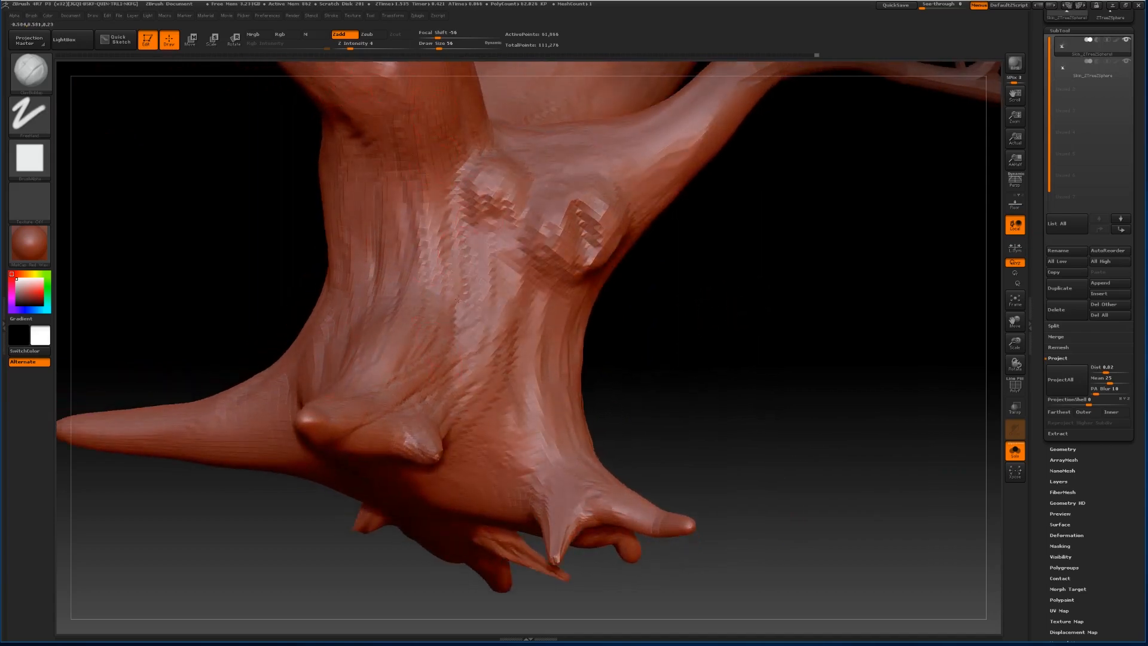
Sculpt bark strokes along the thick low branch, sweeping down from its base onto the trunk and root flare.
{"action": "left_click_drag", "start_coordinate": [741, 358], "coordinate": [763, 367]}
{"action": "left_click_drag", "start_coordinate": [616, 338], "coordinate": [703, 344]}
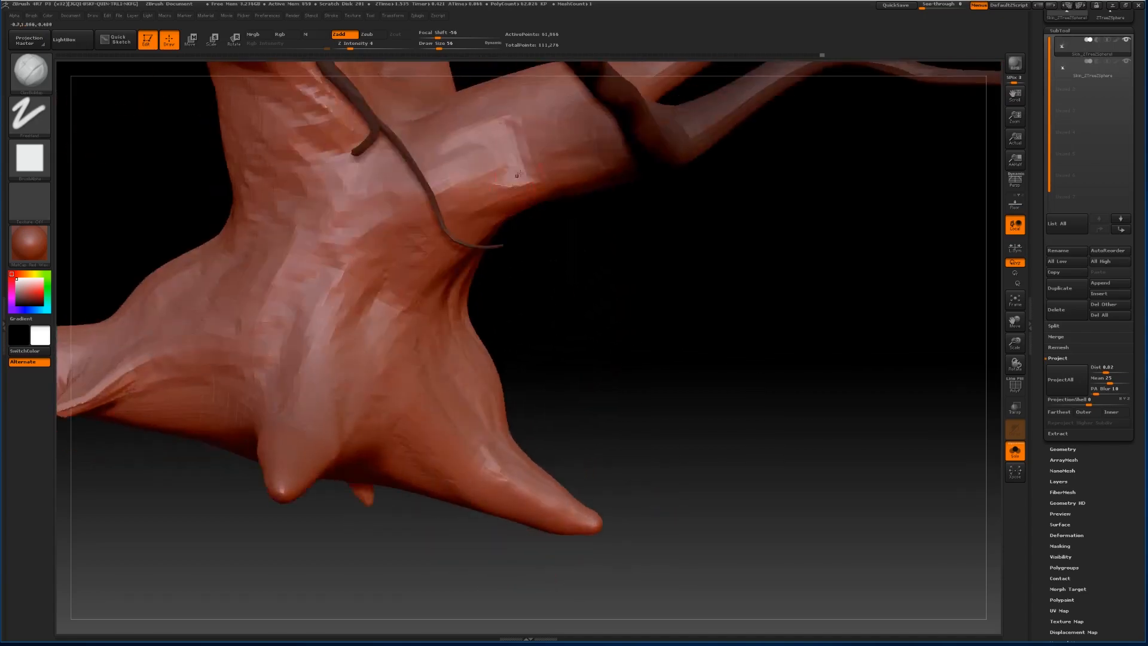
{"action": "left_click_drag", "start_coordinate": [377, 301], "coordinate": [368, 372]}
{"action": "mouse_move", "coordinate": [489, 178]}
{"action": "left_mouse_down"}
{"action": "mouse_move", "coordinate": [336, 364]}
{"action": "mouse_move", "coordinate": [312, 345]}
{"action": "left_mouse_up"}
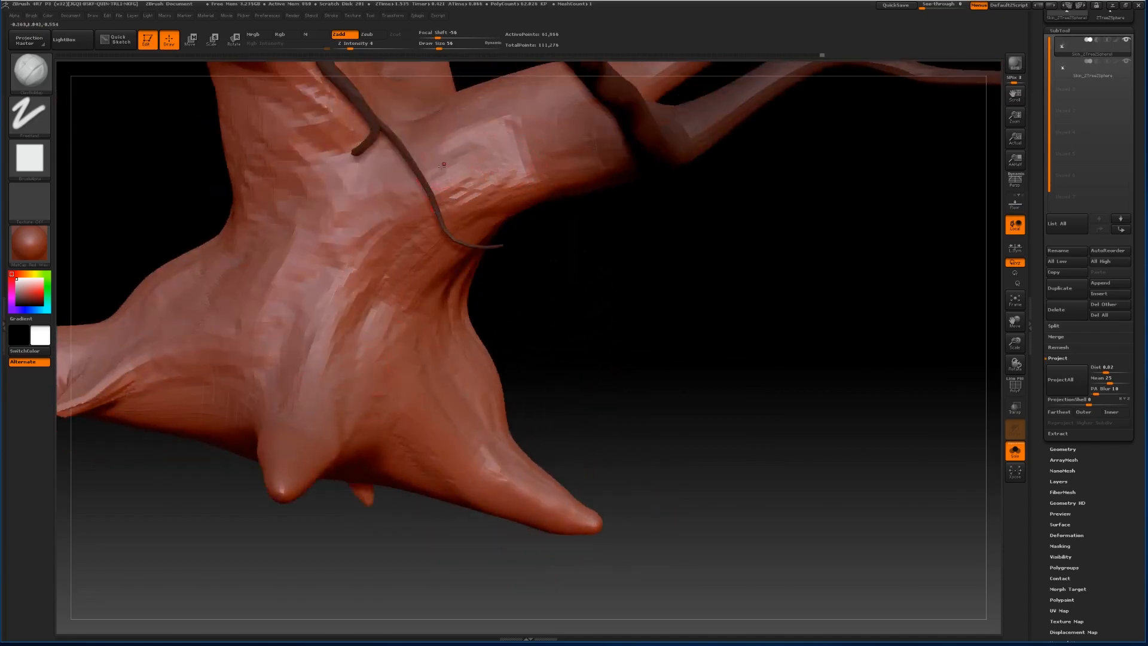
{"action": "left_click_drag", "start_coordinate": [446, 195], "coordinate": [302, 327]}
{"action": "mouse_move", "coordinate": [398, 180]}
{"action": "left_mouse_down"}
{"action": "mouse_move", "coordinate": [267, 296]}
{"action": "mouse_move", "coordinate": [270, 346]}
{"action": "left_mouse_up"}
{"action": "mouse_move", "coordinate": [364, 227]}
{"action": "left_mouse_down"}
{"action": "mouse_move", "coordinate": [302, 310]}
{"action": "mouse_move", "coordinate": [274, 400]}
{"action": "mouse_move", "coordinate": [344, 344]}
{"action": "left_mouse_up"}
{"action": "left_click_drag", "start_coordinate": [396, 290], "coordinate": [361, 366]}
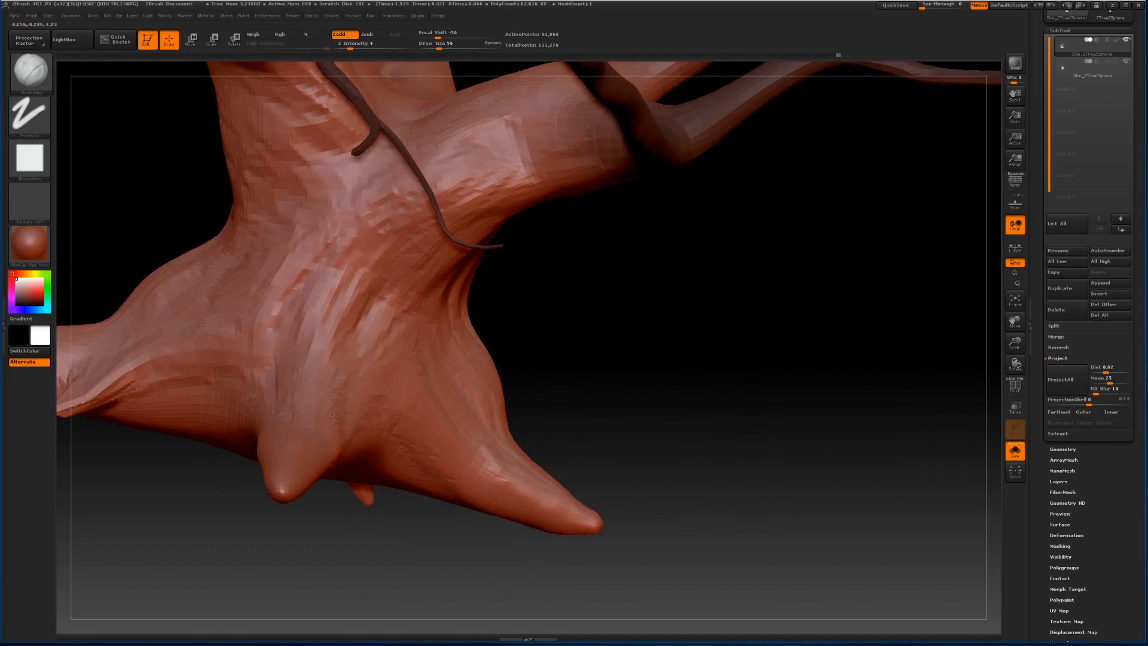
{"action": "left_click_drag", "start_coordinate": [393, 298], "coordinate": [354, 378]}
Add bark strokes along the pointed root and on the trunk flare above it.
{"action": "left_click_drag", "start_coordinate": [500, 486], "coordinate": [541, 514]}
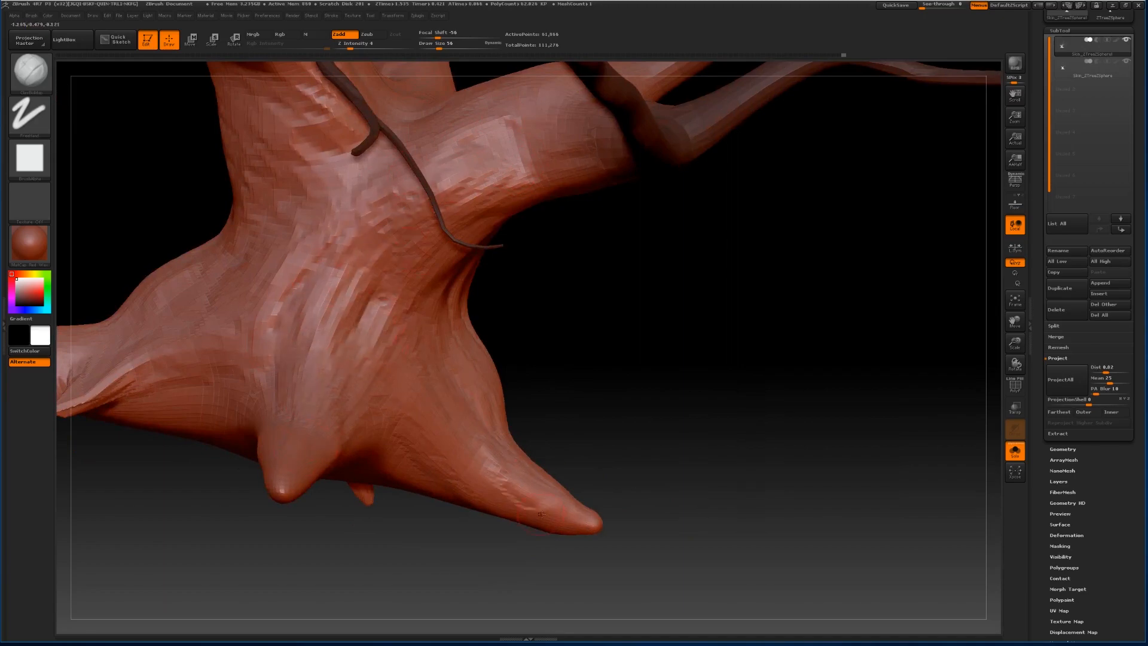
{"action": "left_click_drag", "start_coordinate": [477, 452], "coordinate": [505, 485]}
{"action": "left_click_drag", "start_coordinate": [360, 309], "coordinate": [336, 365]}
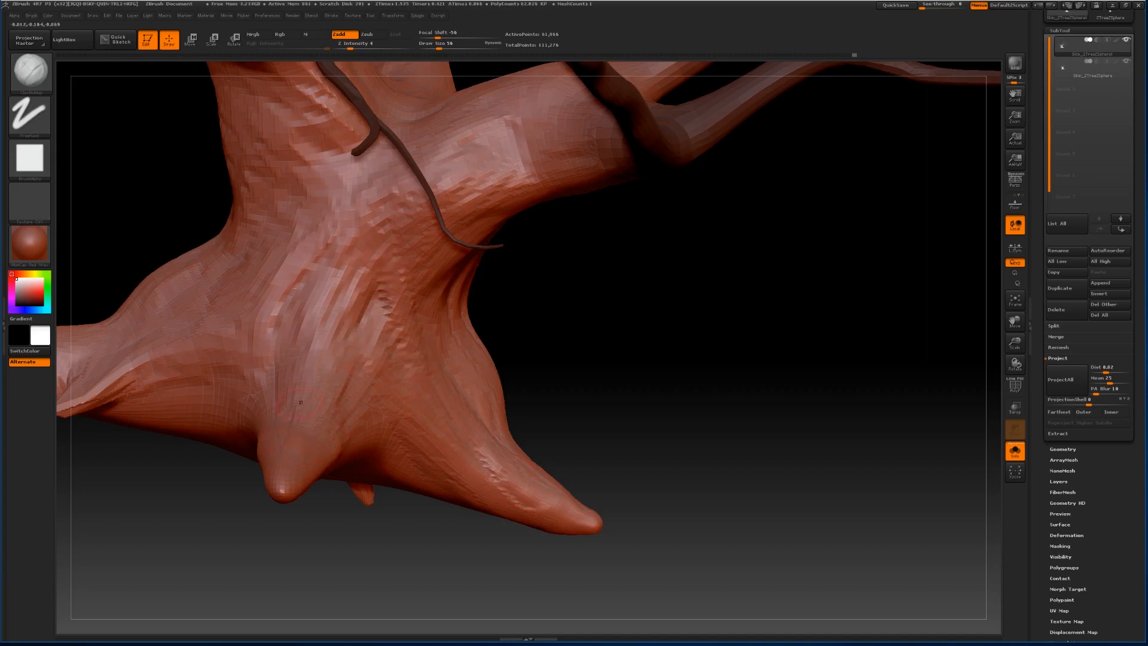
Sculpt diagonal bark strokes across the broad trunk flare between the spreading roots.
{"action": "left_click_drag", "start_coordinate": [801, 253], "coordinate": [955, 283]}
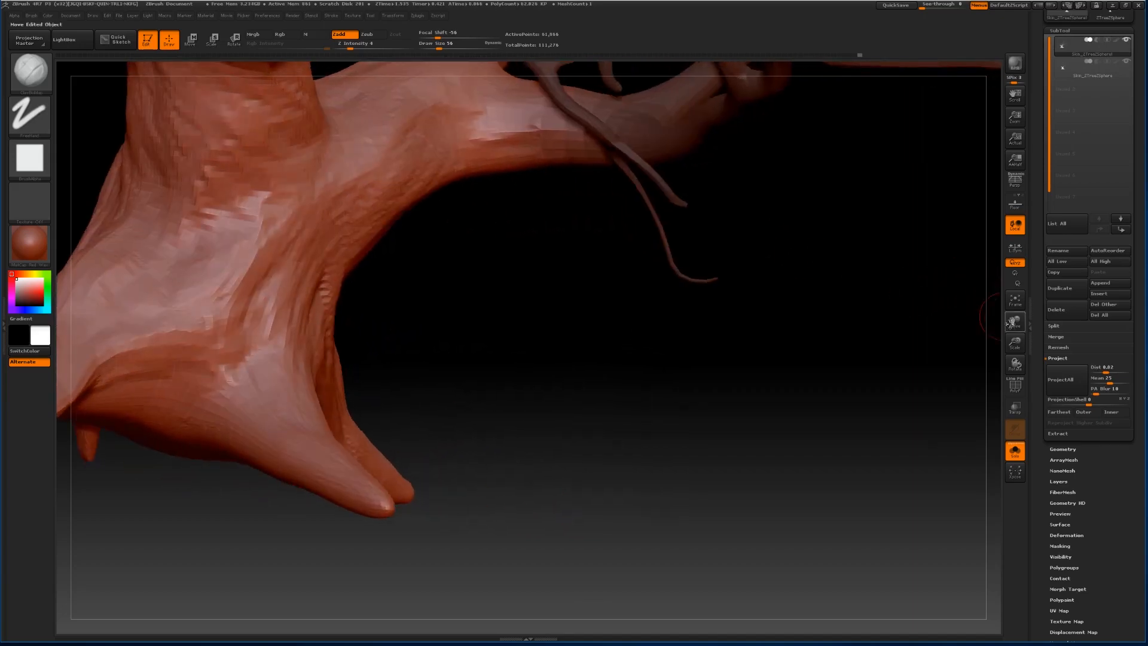
{"action": "left_click_drag", "start_coordinate": [1015, 321], "coordinate": [1144, 313]}
{"action": "left_click_drag", "start_coordinate": [913, 349], "coordinate": [670, 400]}
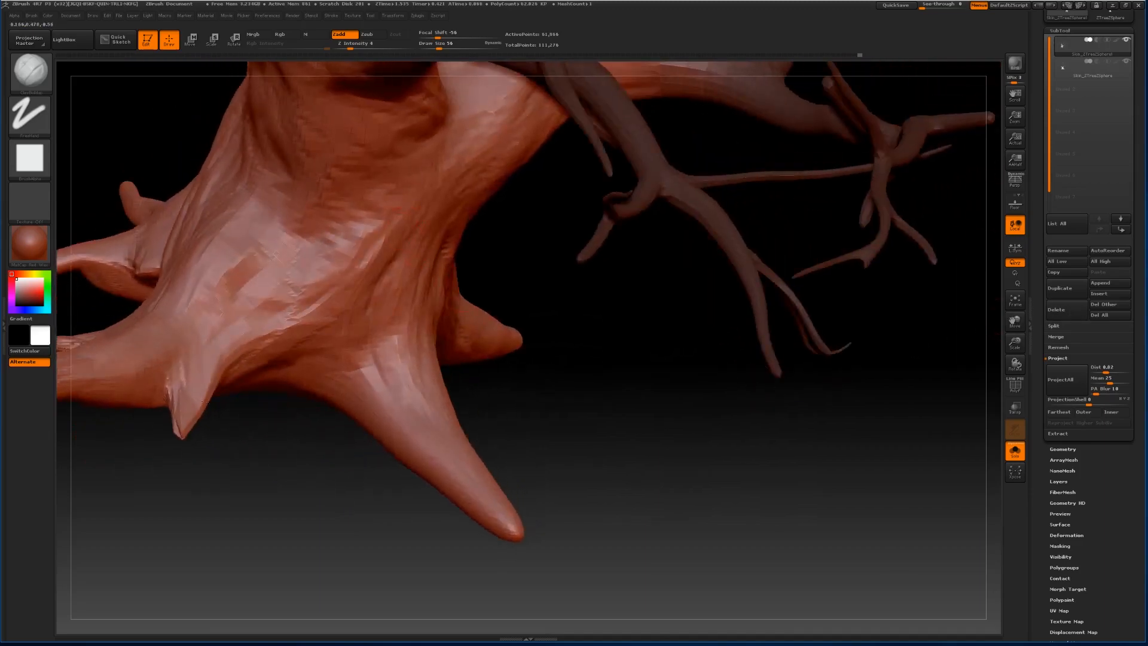
{"action": "left_click_drag", "start_coordinate": [314, 294], "coordinate": [410, 206]}
{"action": "left_click_drag", "start_coordinate": [257, 332], "coordinate": [386, 210]}
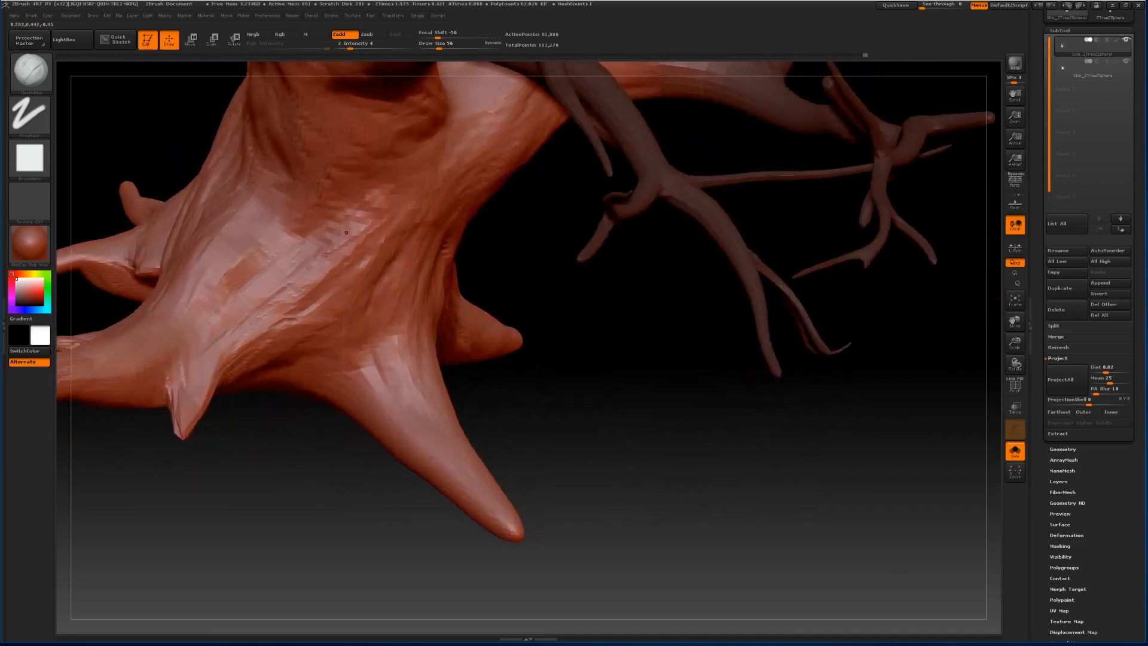
{"action": "left_click_drag", "start_coordinate": [226, 323], "coordinate": [314, 226]}
{"action": "left_click_drag", "start_coordinate": [254, 335], "coordinate": [373, 214]}
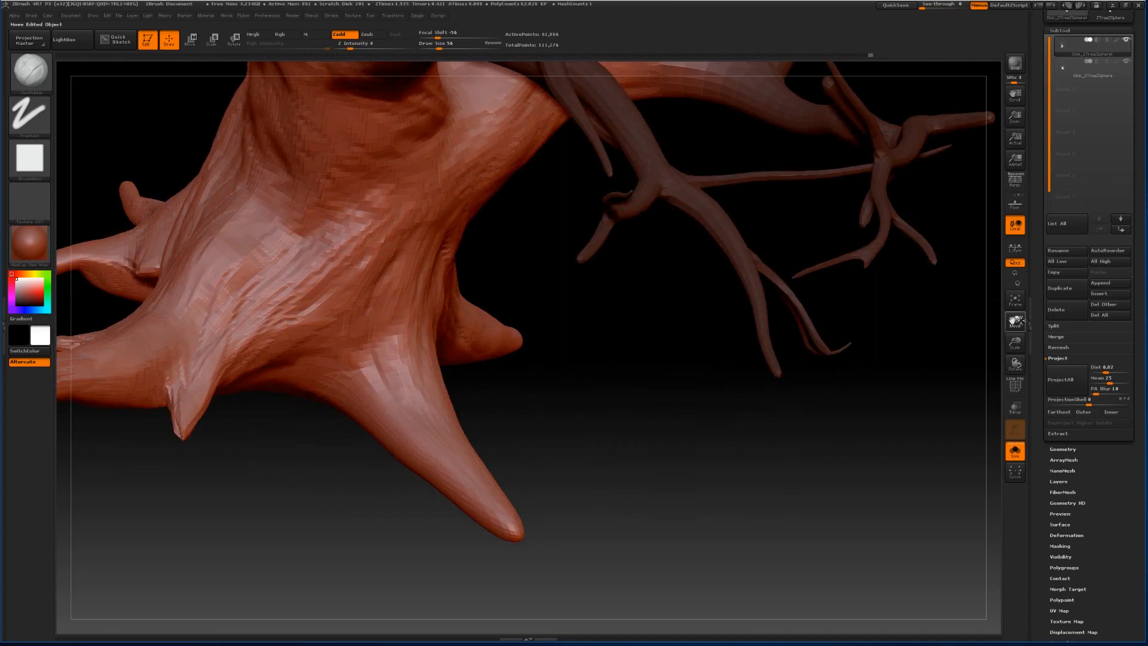
Add bark strokes at the base of the side branch where it joins the trunk.
{"action": "left_click_drag", "start_coordinate": [1014, 322], "coordinate": [1143, 305]}
{"action": "left_click_drag", "start_coordinate": [637, 469], "coordinate": [590, 400]}
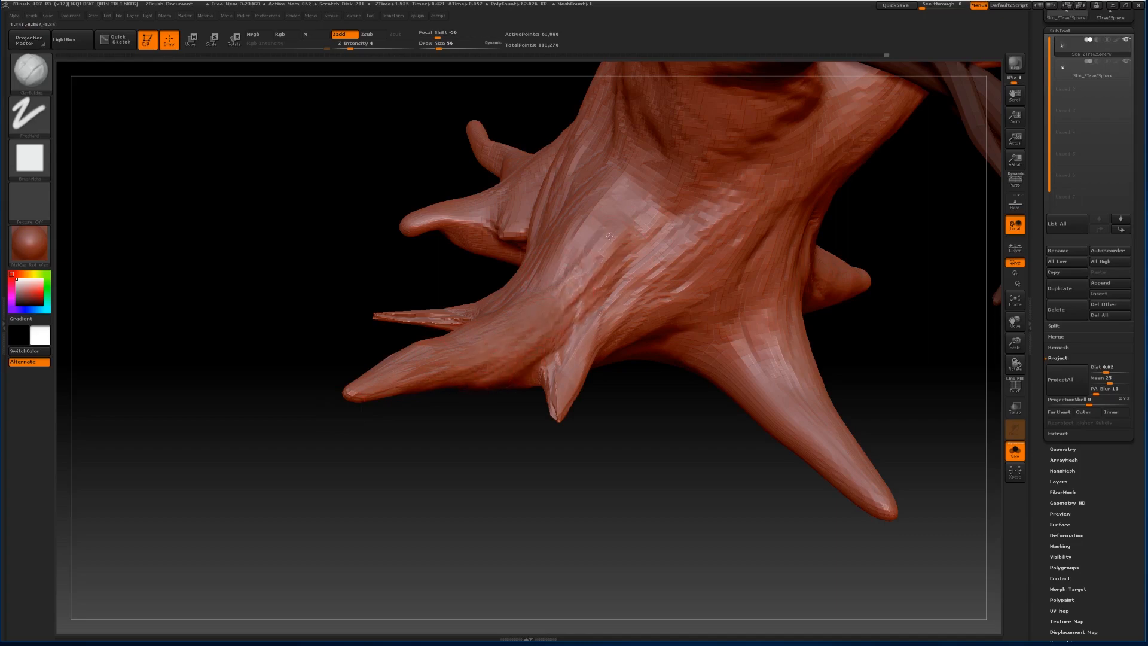
{"action": "left_click_drag", "start_coordinate": [612, 496], "coordinate": [359, 385]}
{"action": "left_click_drag", "start_coordinate": [348, 253], "coordinate": [302, 226]}
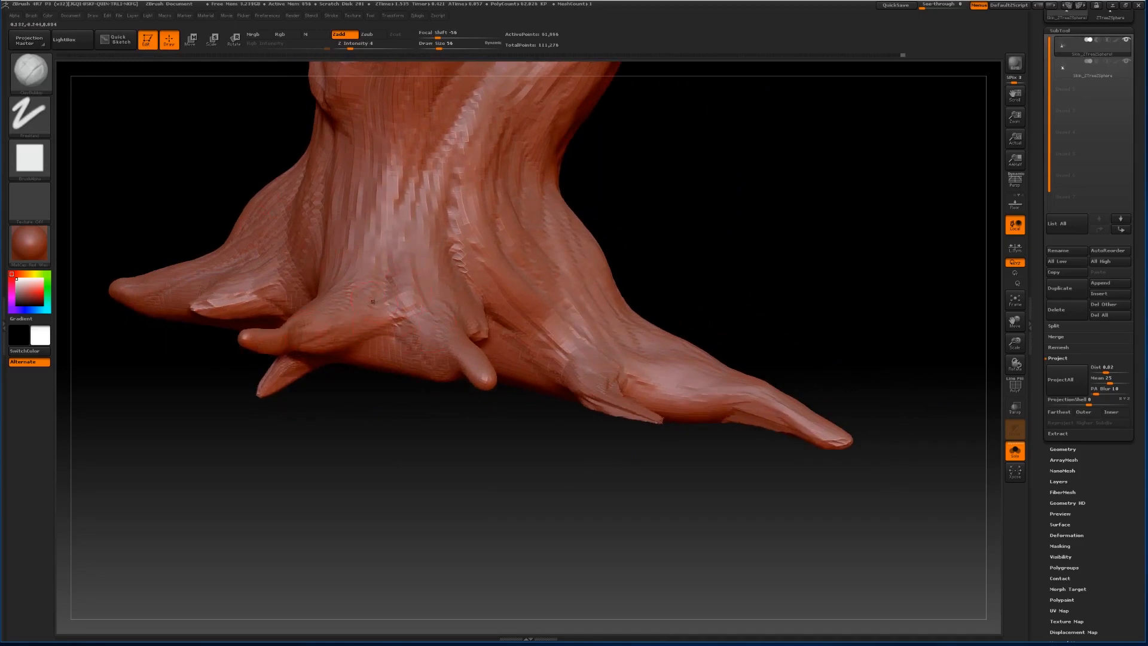
{"action": "left_click_drag", "start_coordinate": [479, 405], "coordinate": [453, 364]}
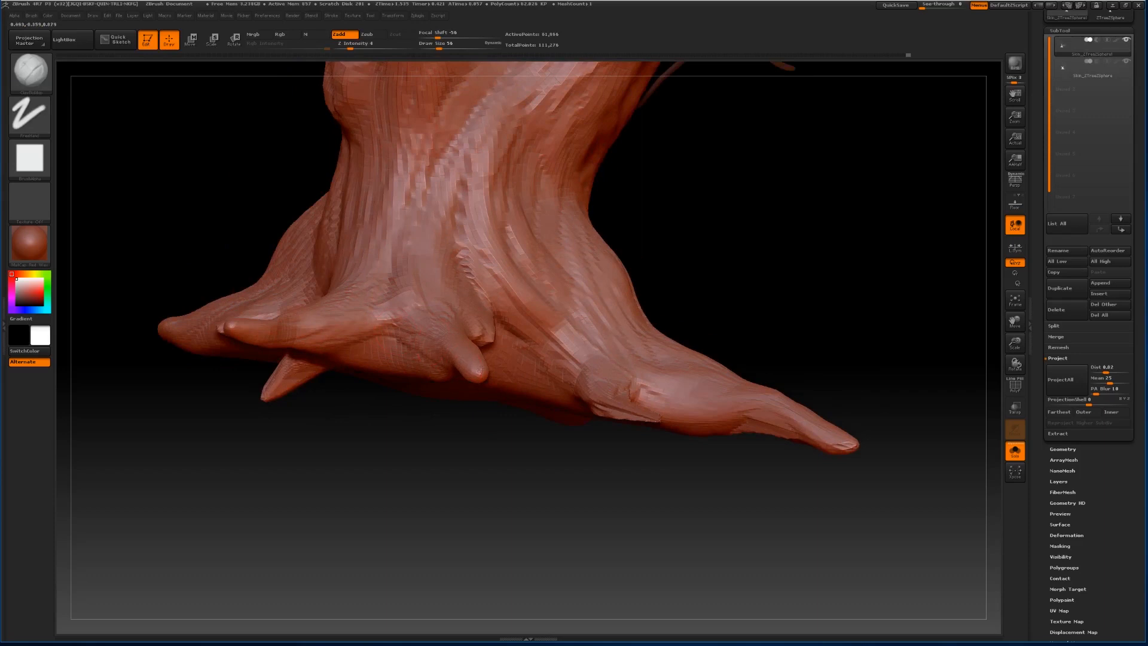
{"action": "left_click_drag", "start_coordinate": [504, 411], "coordinate": [491, 470]}
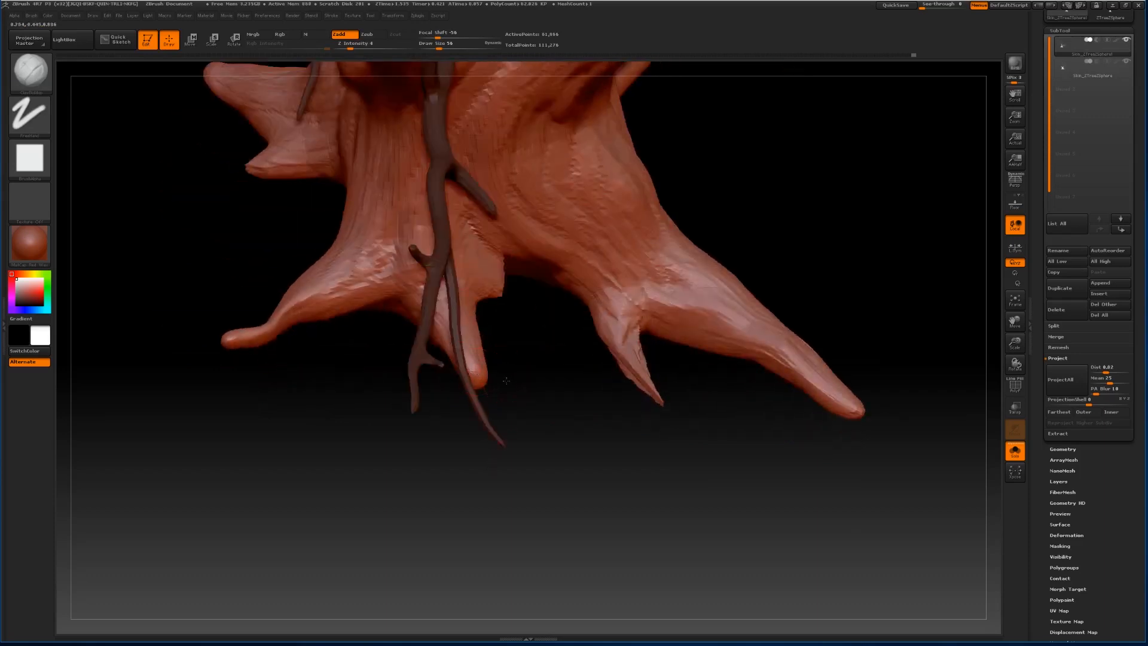
{"action": "left_click_drag", "start_coordinate": [504, 381], "coordinate": [556, 411]}
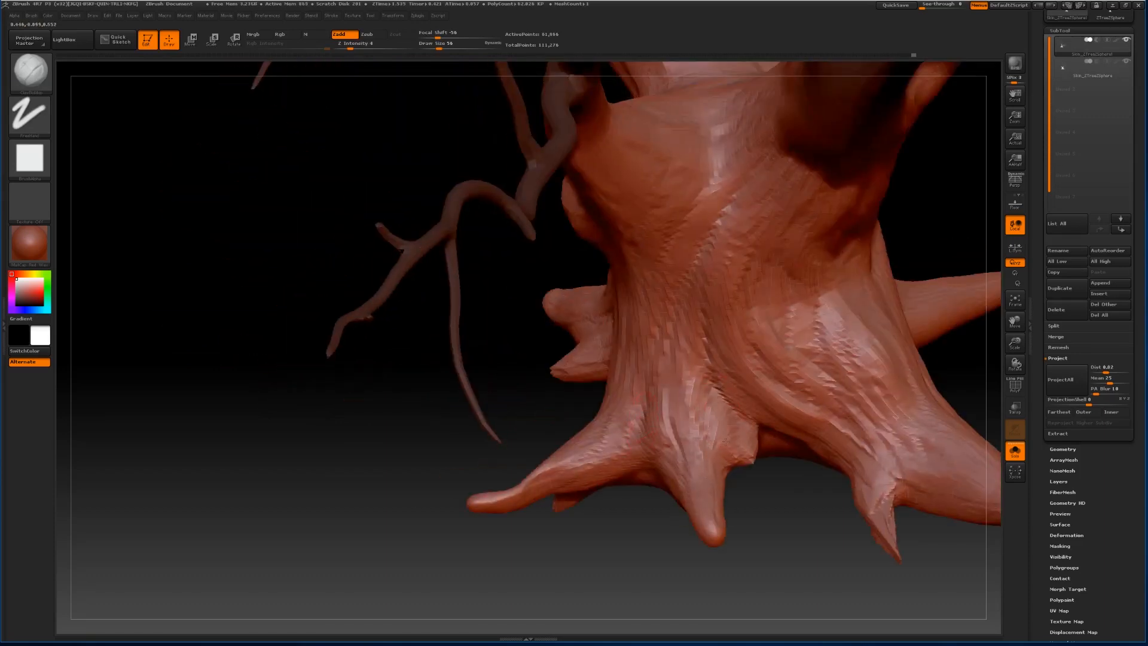
{"action": "left_click_drag", "start_coordinate": [777, 528], "coordinate": [743, 378]}
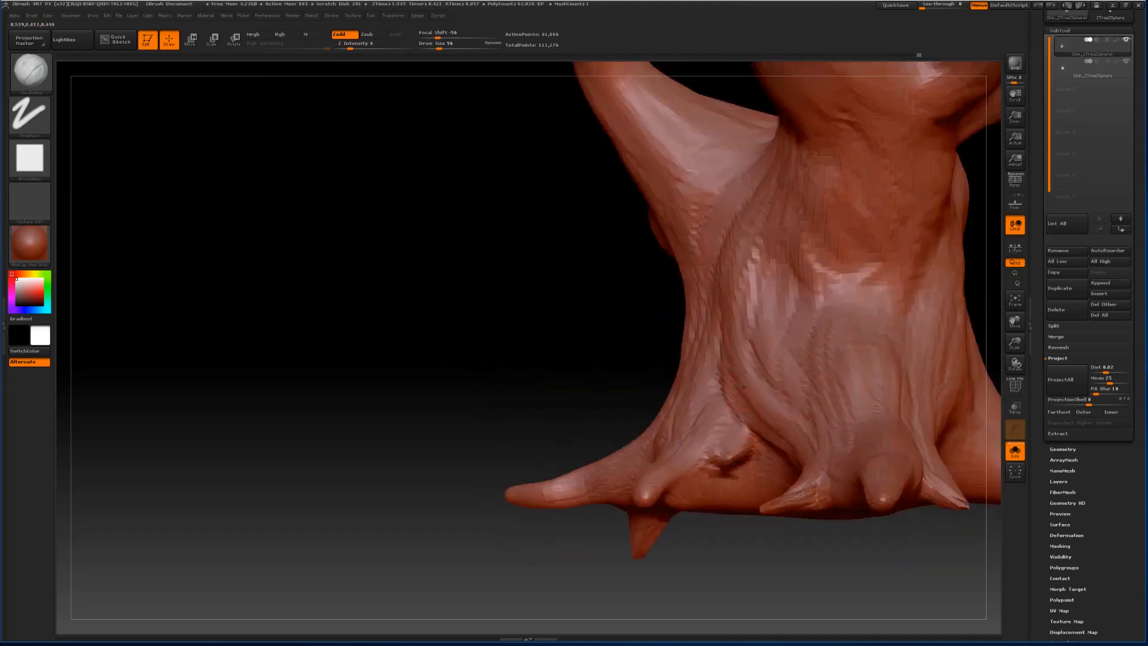
{"action": "mouse_move", "coordinate": [626, 133]}
{"action": "left_mouse_down"}
{"action": "mouse_move", "coordinate": [696, 194]}
{"action": "mouse_move", "coordinate": [725, 161]}
{"action": "left_mouse_up"}
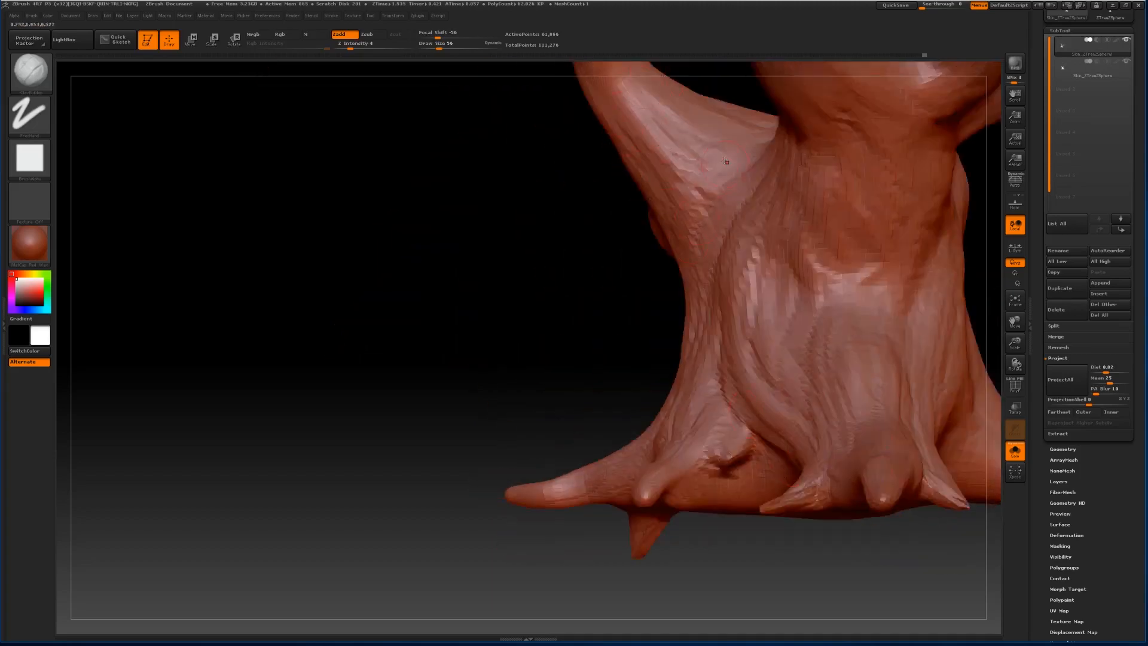
Subdivide the tree mesh two more times for finer sculpting detail.
{"action": "left_click_drag", "start_coordinate": [508, 260], "coordinate": [629, 289]}
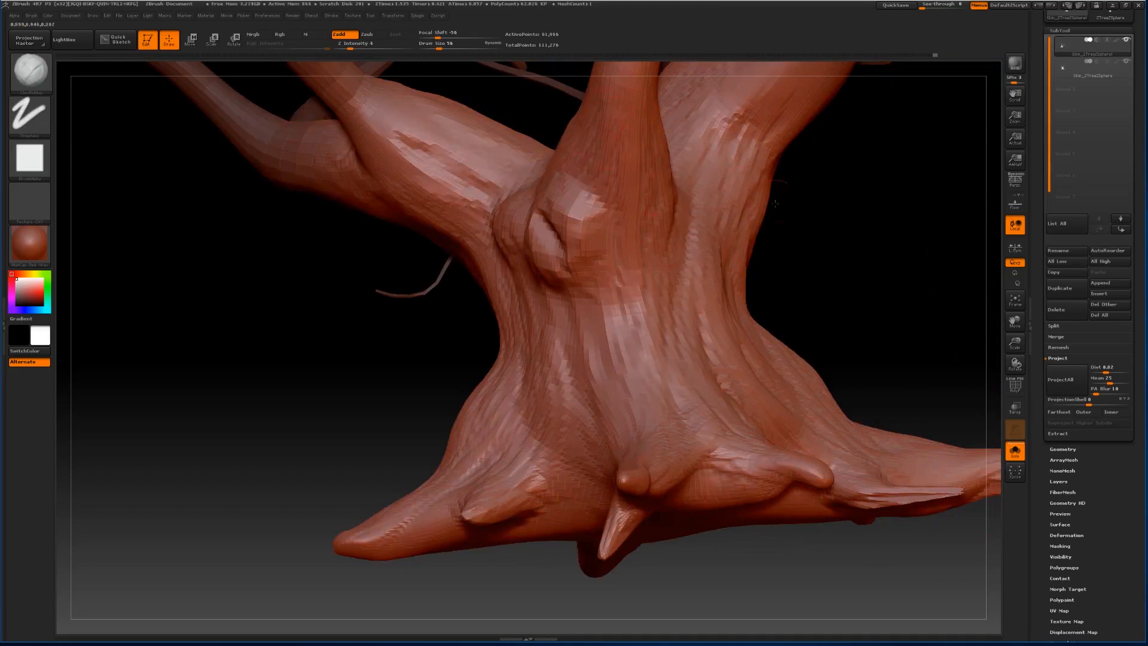
{"action": "left_click_drag", "start_coordinate": [822, 222], "coordinate": [835, 253]}
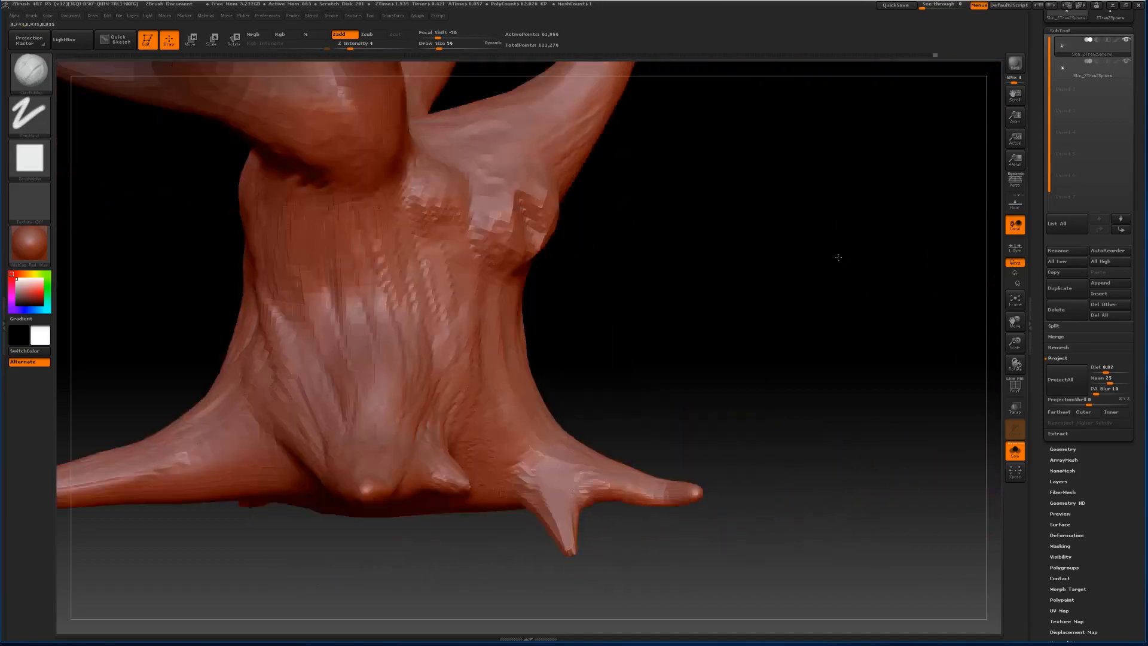
{"action": "left_click", "coordinate": [1050, 449]}
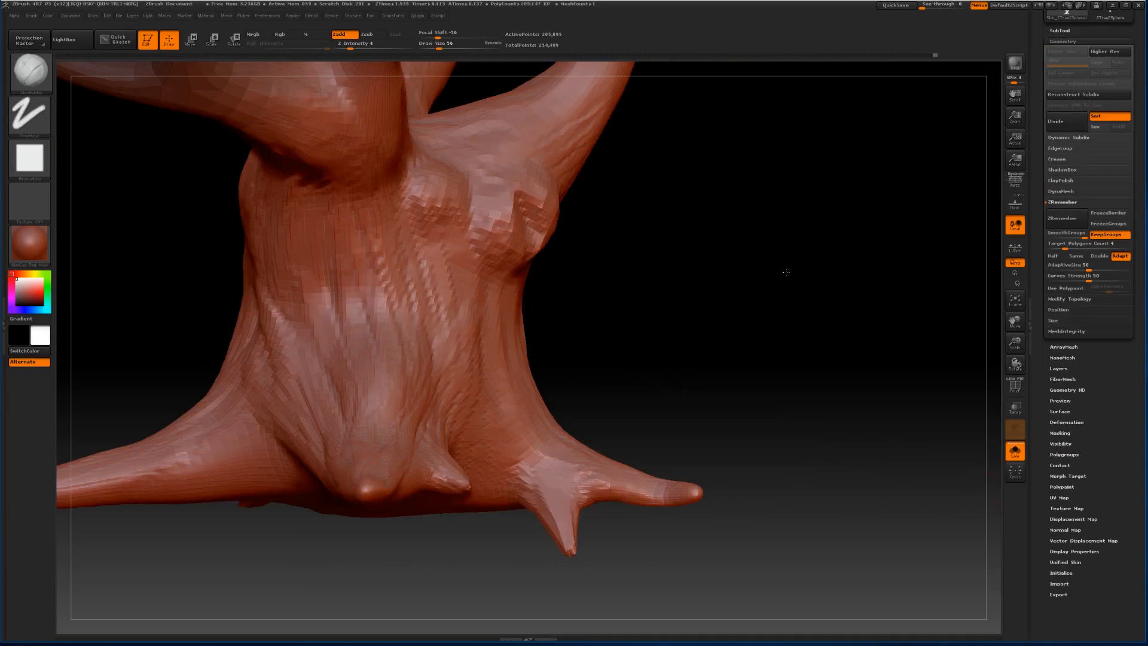
{"action": "left_click_drag", "start_coordinate": [682, 366], "coordinate": [625, 371]}
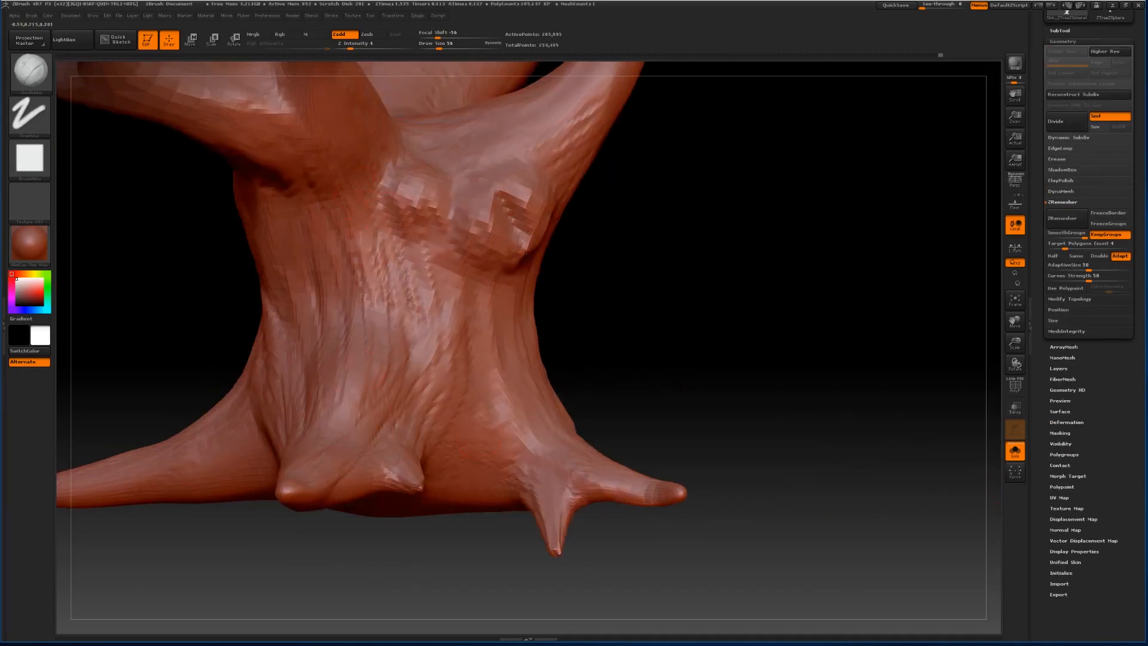
{"action": "left_click", "coordinate": [1068, 123]}
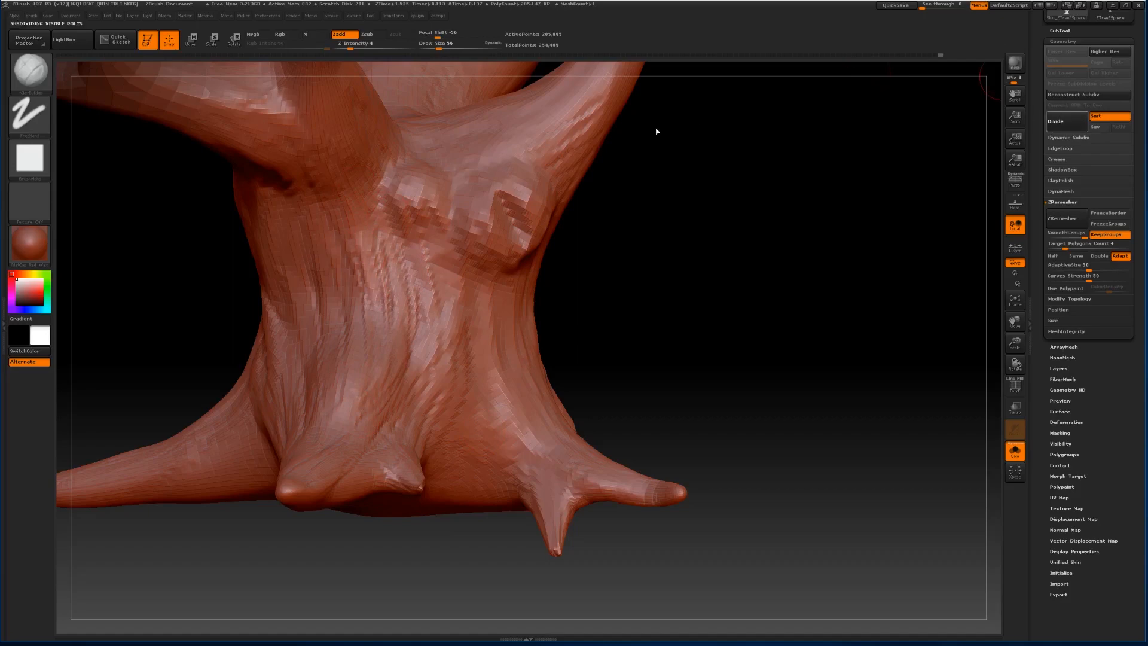
Sculpt fine vertical bark strokes down the middle of the trunk onto the front root.
{"action": "left_click_drag", "start_coordinate": [660, 182], "coordinate": [661, 215]}
{"action": "left_click_drag", "start_coordinate": [360, 359], "coordinate": [340, 403]}
{"action": "left_click_drag", "start_coordinate": [378, 302], "coordinate": [352, 418]}
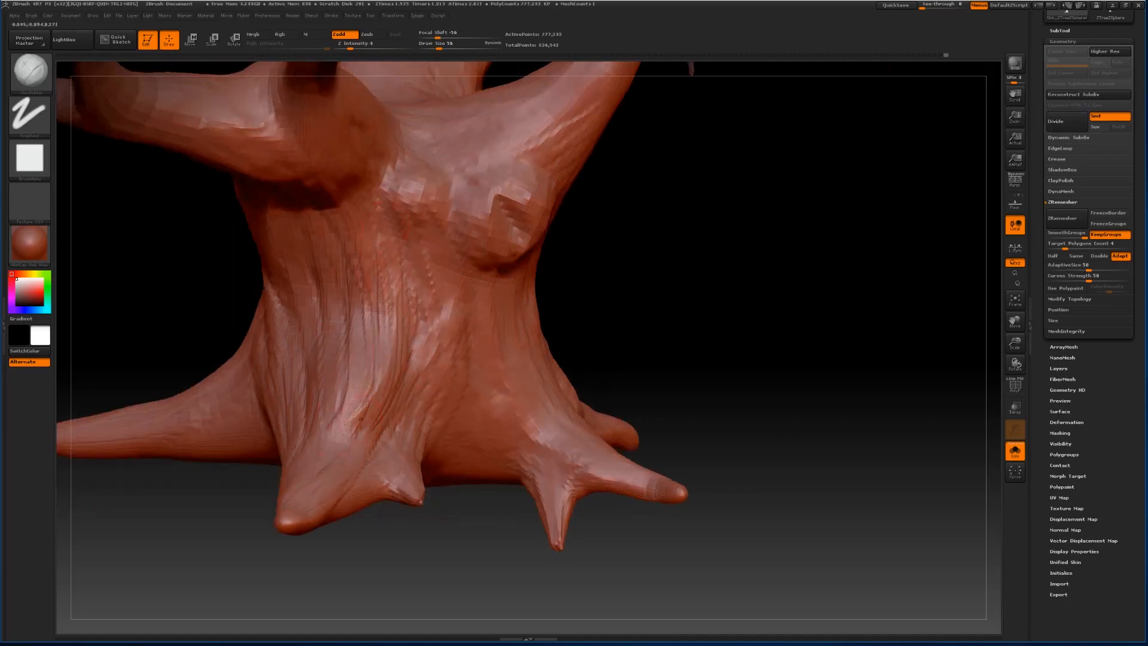
{"action": "left_click_drag", "start_coordinate": [418, 337], "coordinate": [390, 430]}
{"action": "mouse_move", "coordinate": [372, 378]}
{"action": "left_mouse_down"}
{"action": "mouse_move", "coordinate": [354, 436]}
{"action": "mouse_move", "coordinate": [328, 449]}
{"action": "left_mouse_up"}
{"action": "left_click_drag", "start_coordinate": [347, 321], "coordinate": [333, 421]}
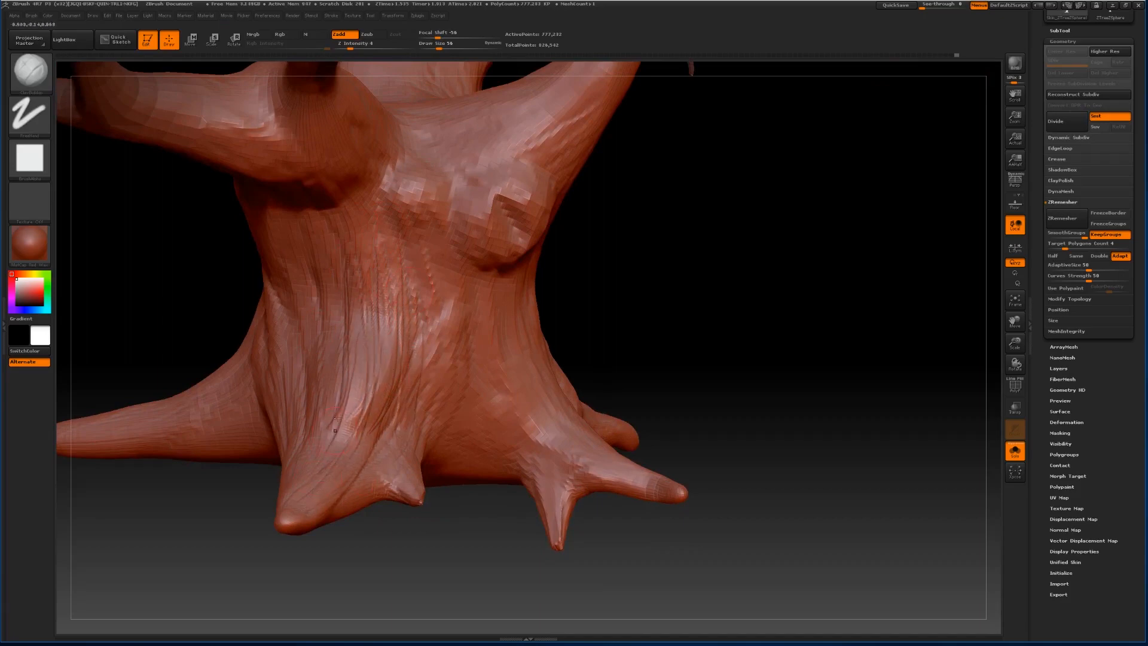
{"action": "left_click_drag", "start_coordinate": [347, 281], "coordinate": [330, 434]}
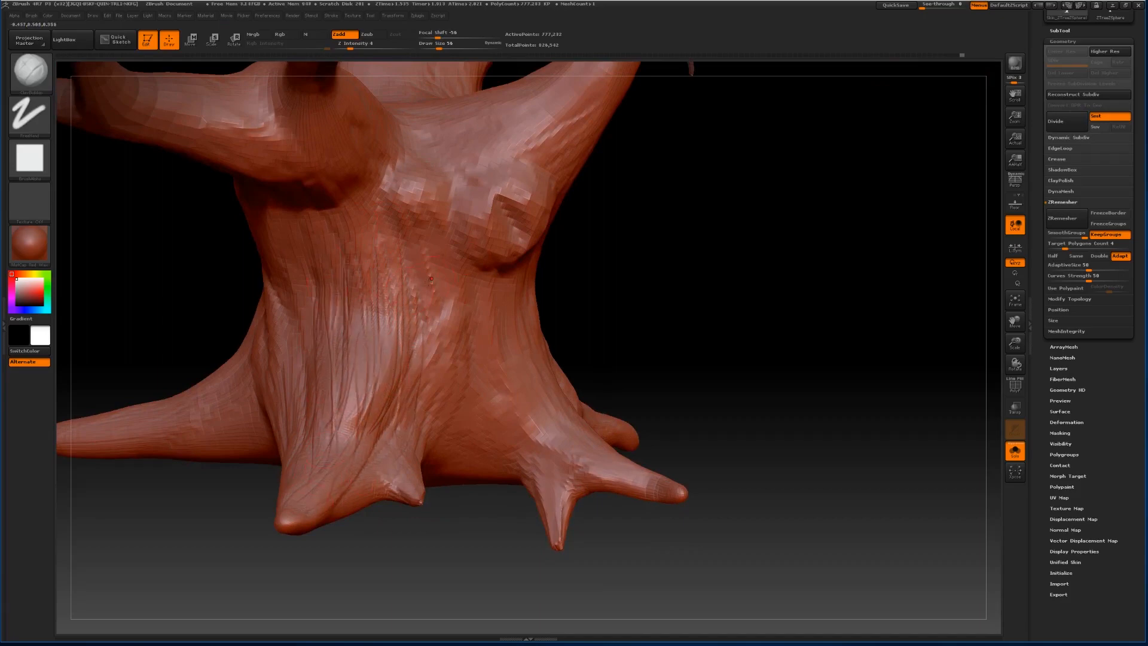
Sweep long curved bark strokes from the trunk below the knots down along the forked root.
{"action": "mouse_move", "coordinate": [423, 304]}
{"action": "left_mouse_down"}
{"action": "mouse_move", "coordinate": [525, 459]}
{"action": "mouse_move", "coordinate": [571, 494]}
{"action": "left_mouse_up"}
{"action": "left_click_drag", "start_coordinate": [519, 426], "coordinate": [573, 459]}
{"action": "left_click_drag", "start_coordinate": [493, 410], "coordinate": [577, 478]}
{"action": "left_click_drag", "start_coordinate": [491, 371], "coordinate": [635, 475]}
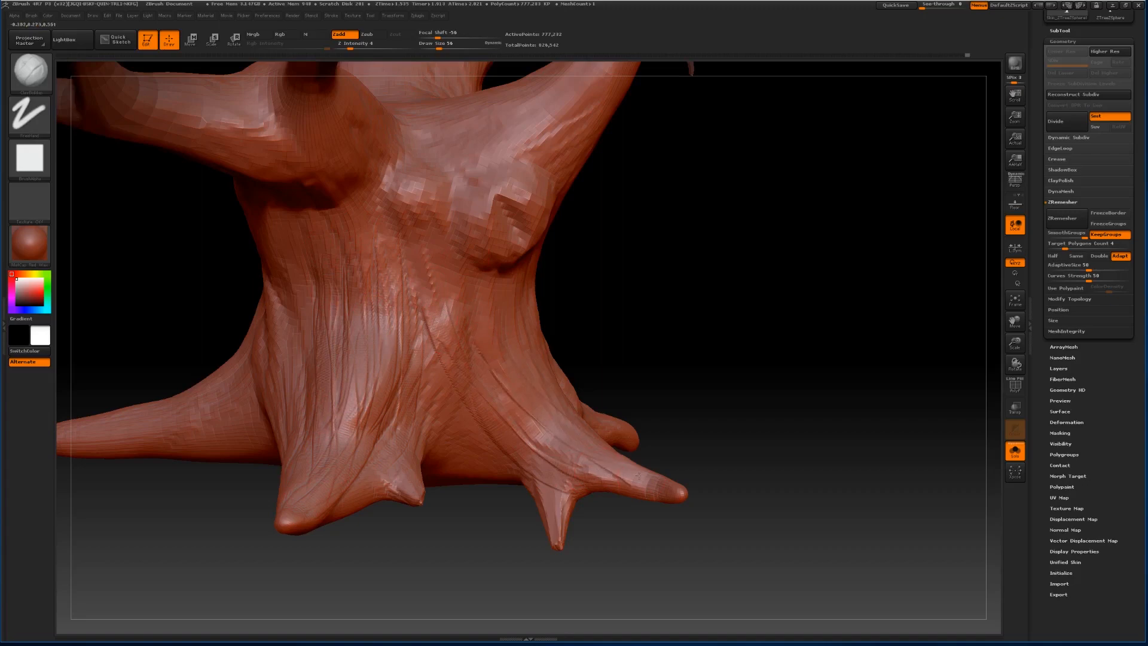
{"action": "left_click_drag", "start_coordinate": [541, 421], "coordinate": [582, 466]}
Add fine vertical bark strokes on the trunk directly below the larger knot.
{"action": "left_click_drag", "start_coordinate": [767, 294], "coordinate": [739, 258]}
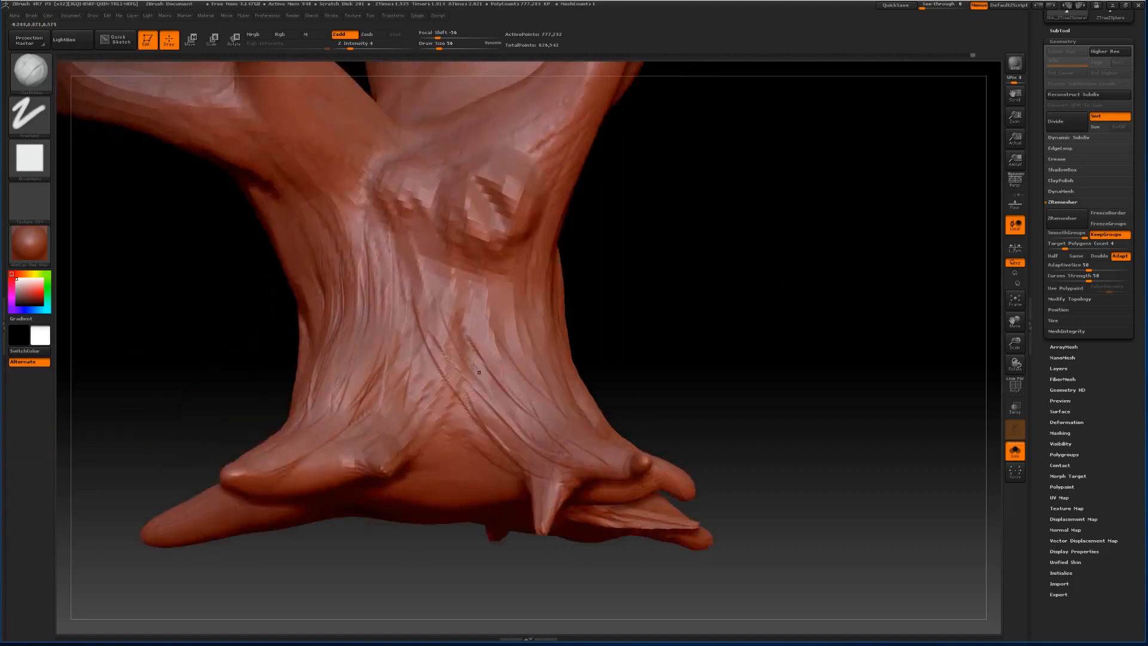
{"action": "mouse_move", "coordinate": [464, 307]}
{"action": "left_mouse_down"}
{"action": "mouse_move", "coordinate": [485, 413]}
{"action": "mouse_move", "coordinate": [456, 347]}
{"action": "mouse_move", "coordinate": [475, 399]}
{"action": "left_mouse_up"}
{"action": "left_click_drag", "start_coordinate": [490, 275], "coordinate": [511, 362]}
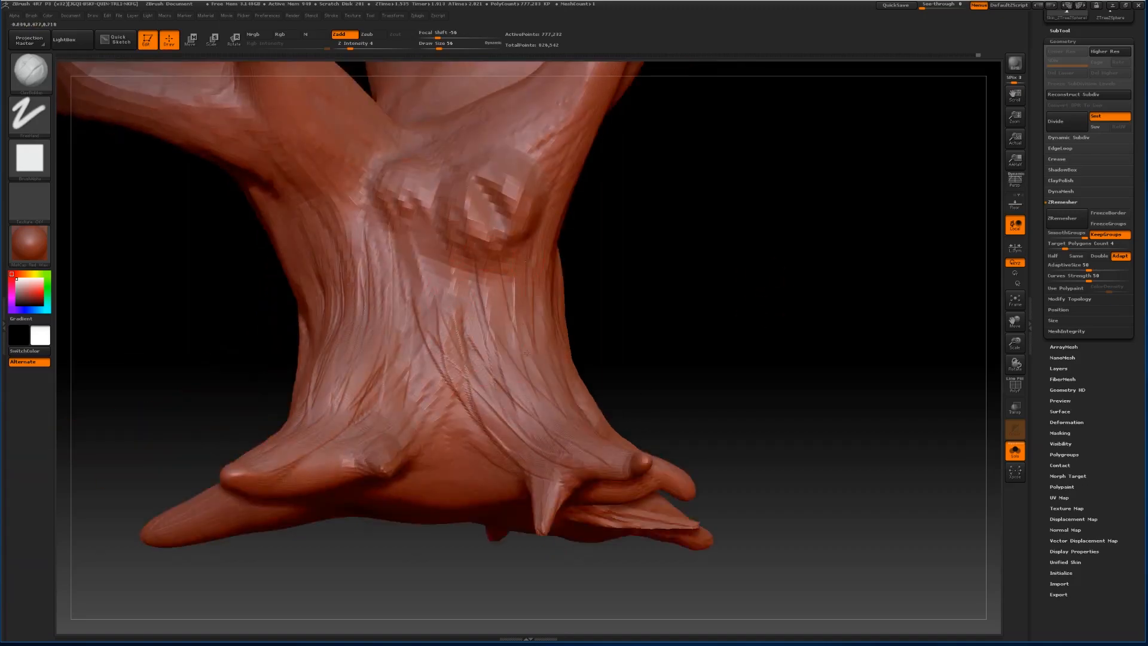
Sculpt circular ridges around the larger knot and bark strokes up the branch above it.
{"action": "left_click_drag", "start_coordinate": [635, 243], "coordinate": [472, 245]}
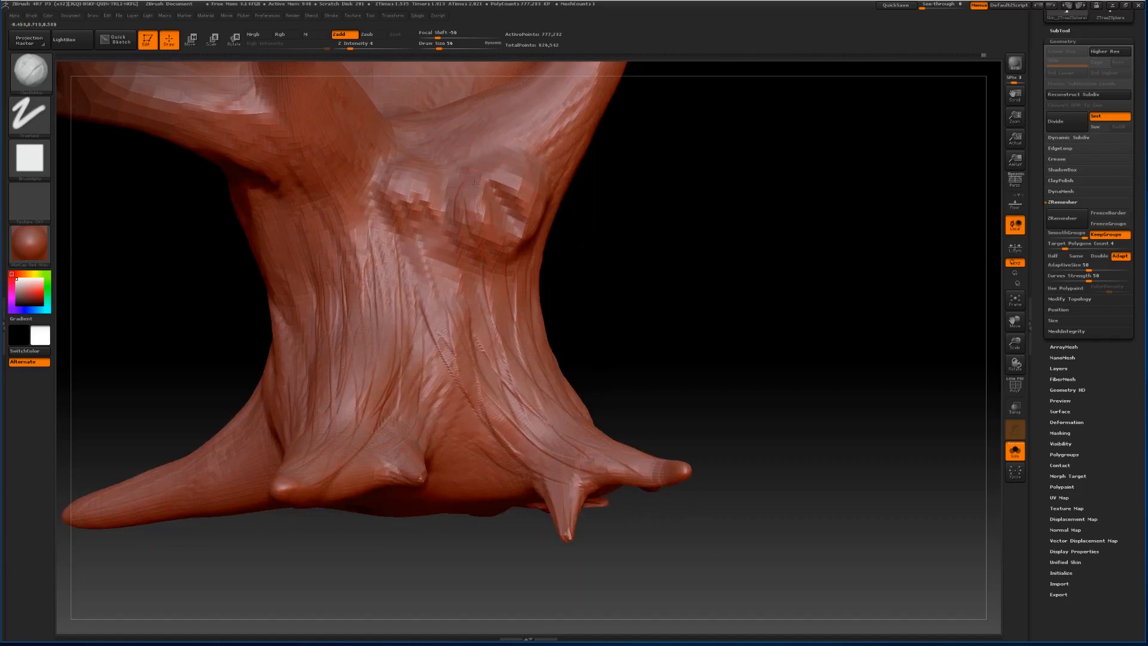
{"action": "mouse_move", "coordinate": [501, 243]}
{"action": "left_mouse_down"}
{"action": "mouse_move", "coordinate": [463, 198]}
{"action": "mouse_move", "coordinate": [506, 151]}
{"action": "mouse_move", "coordinate": [459, 193]}
{"action": "mouse_move", "coordinate": [462, 236]}
{"action": "mouse_move", "coordinate": [485, 184]}
{"action": "left_mouse_up"}
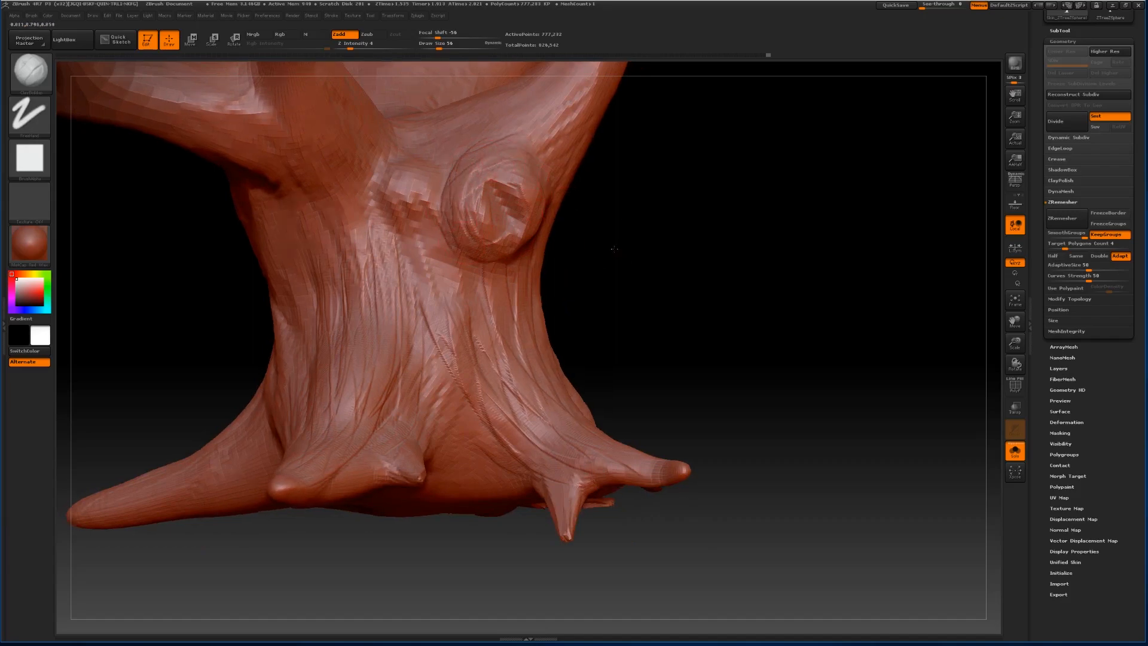
{"action": "mouse_move", "coordinate": [614, 249]}
{"action": "left_mouse_down"}
{"action": "mouse_move", "coordinate": [526, 209]}
{"action": "mouse_move", "coordinate": [534, 246]}
{"action": "mouse_move", "coordinate": [524, 238]}
{"action": "left_mouse_up"}
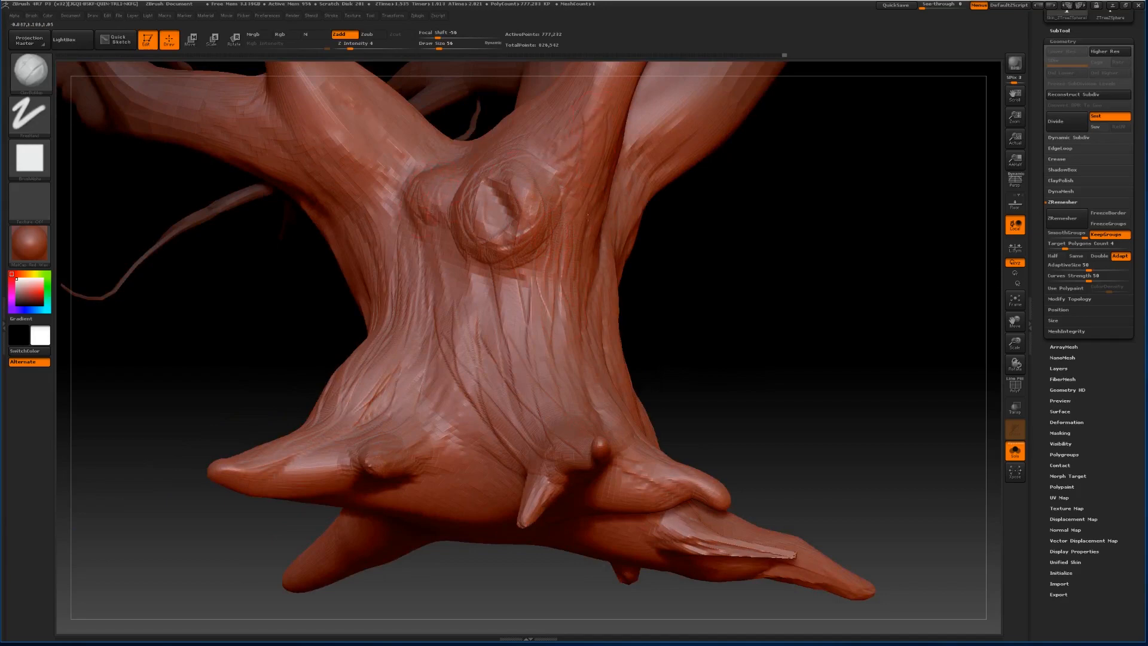
{"action": "left_click_drag", "start_coordinate": [540, 165], "coordinate": [612, 94]}
Sculpt fine bark strokes from the upright branch's base down the trunk beside the knot.
{"action": "left_click_drag", "start_coordinate": [758, 289], "coordinate": [646, 251]}
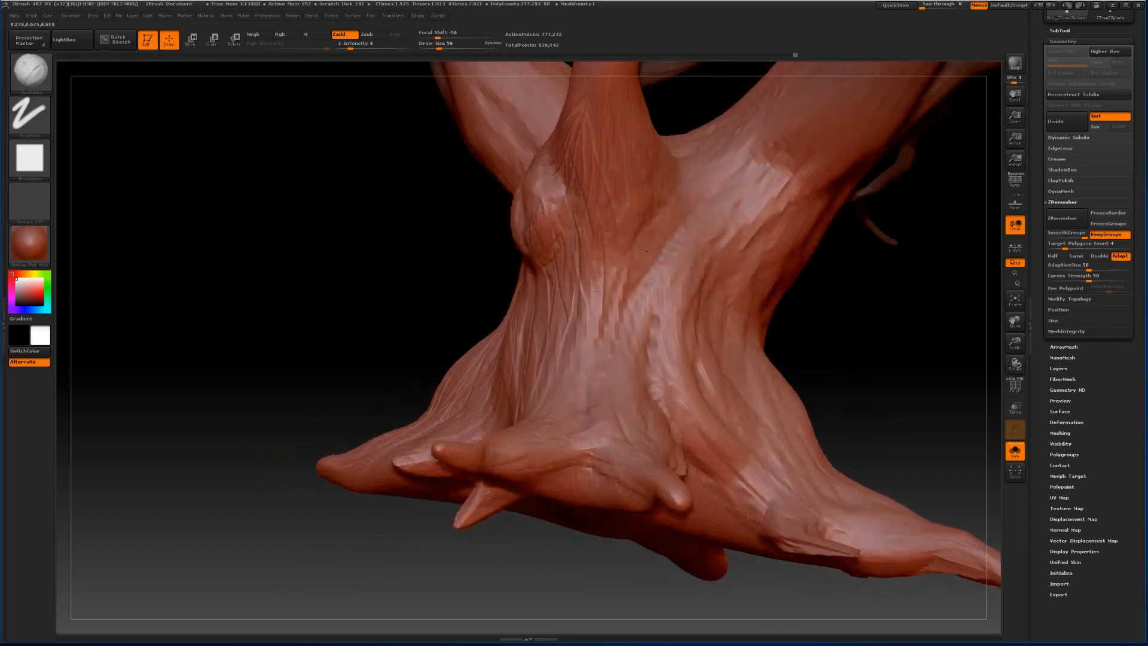
{"action": "mouse_move", "coordinate": [656, 170]}
{"action": "left_mouse_down"}
{"action": "mouse_move", "coordinate": [674, 232]}
{"action": "mouse_move", "coordinate": [633, 251]}
{"action": "mouse_move", "coordinate": [628, 335]}
{"action": "left_mouse_up"}
{"action": "left_click_drag", "start_coordinate": [600, 263], "coordinate": [593, 407]}
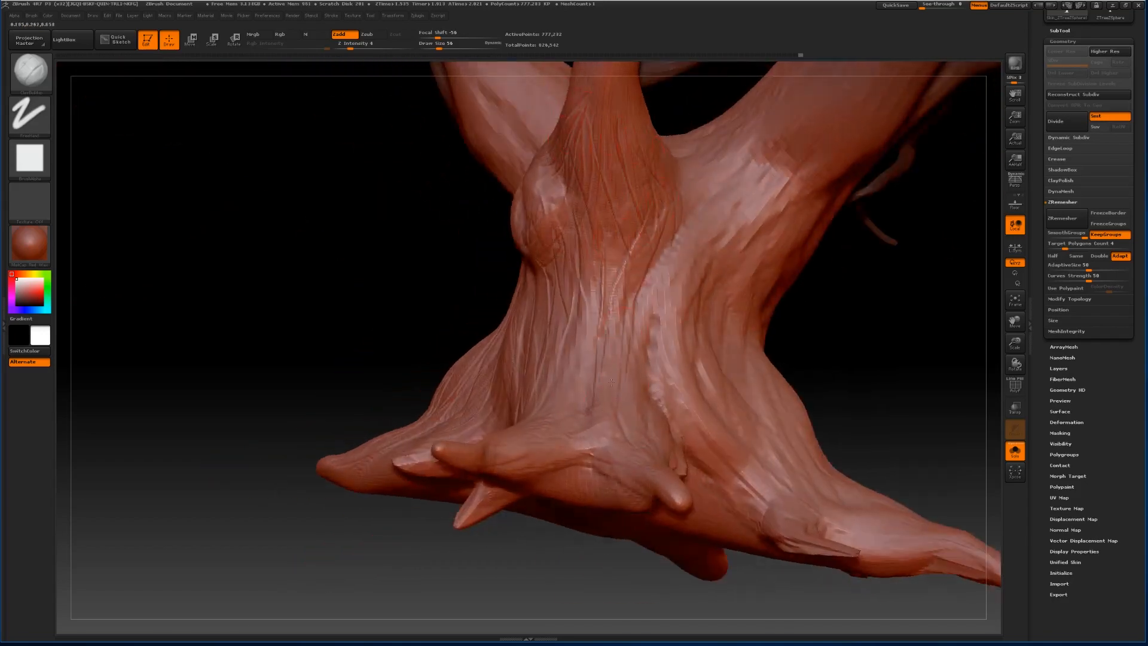
{"action": "left_click_drag", "start_coordinate": [618, 294], "coordinate": [597, 402]}
{"action": "left_click_drag", "start_coordinate": [593, 316], "coordinate": [576, 379]}
{"action": "mouse_move", "coordinate": [660, 269]}
{"action": "left_mouse_down"}
{"action": "mouse_move", "coordinate": [673, 382]}
{"action": "mouse_move", "coordinate": [718, 459]}
{"action": "mouse_move", "coordinate": [655, 371]}
{"action": "left_mouse_up"}
Sculpt long bark strokes from the base of the thick side branch down the trunk toward the roots.
{"action": "left_click_drag", "start_coordinate": [757, 170], "coordinate": [682, 317]}
{"action": "mouse_move", "coordinate": [753, 190]}
{"action": "left_mouse_down"}
{"action": "mouse_move", "coordinate": [685, 284]}
{"action": "mouse_move", "coordinate": [710, 328]}
{"action": "left_mouse_up"}
{"action": "mouse_move", "coordinate": [763, 228]}
{"action": "left_mouse_down"}
{"action": "mouse_move", "coordinate": [720, 314]}
{"action": "mouse_move", "coordinate": [728, 372]}
{"action": "left_mouse_up"}
{"action": "mouse_move", "coordinate": [754, 218]}
{"action": "left_mouse_down"}
{"action": "mouse_move", "coordinate": [743, 269]}
{"action": "mouse_move", "coordinate": [748, 394]}
{"action": "left_mouse_up"}
{"action": "left_click_drag", "start_coordinate": [848, 338], "coordinate": [863, 350]}
{"action": "left_click_drag", "start_coordinate": [737, 308], "coordinate": [753, 412]}
{"action": "left_click_drag", "start_coordinate": [805, 207], "coordinate": [775, 344]}
{"action": "left_click_drag", "start_coordinate": [801, 234], "coordinate": [788, 344]}
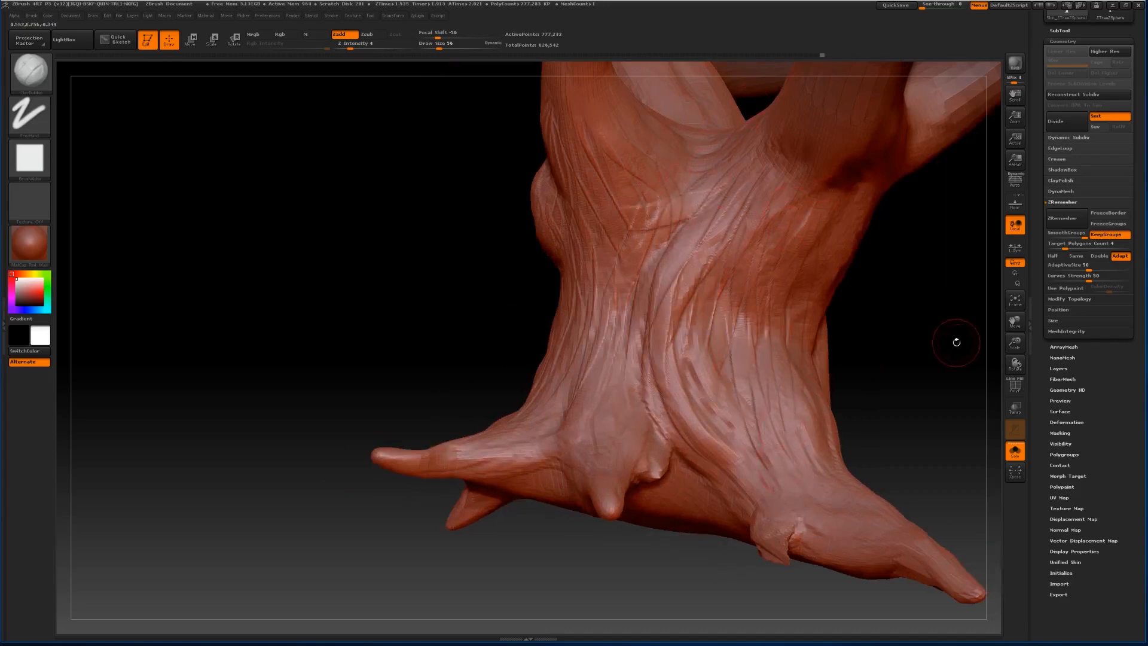
Sculpt fine bark strokes down the trunk side beneath the overhanging thick branch.
{"action": "left_click_drag", "start_coordinate": [953, 338], "coordinate": [923, 327]}
{"action": "mouse_move", "coordinate": [801, 204]}
{"action": "left_mouse_down"}
{"action": "mouse_move", "coordinate": [812, 343]}
{"action": "mouse_move", "coordinate": [796, 401]}
{"action": "mouse_move", "coordinate": [763, 439]}
{"action": "left_mouse_up"}
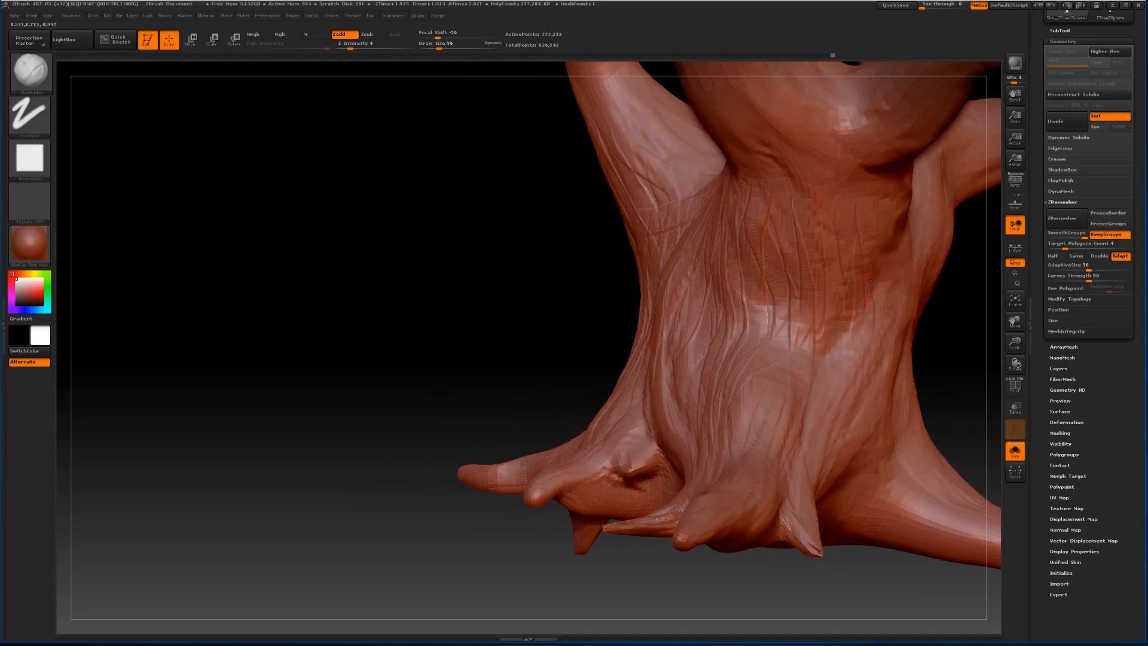
{"action": "left_click_drag", "start_coordinate": [1014, 343], "coordinate": [910, 297]}
{"action": "left_click_drag", "start_coordinate": [875, 259], "coordinate": [842, 302]}
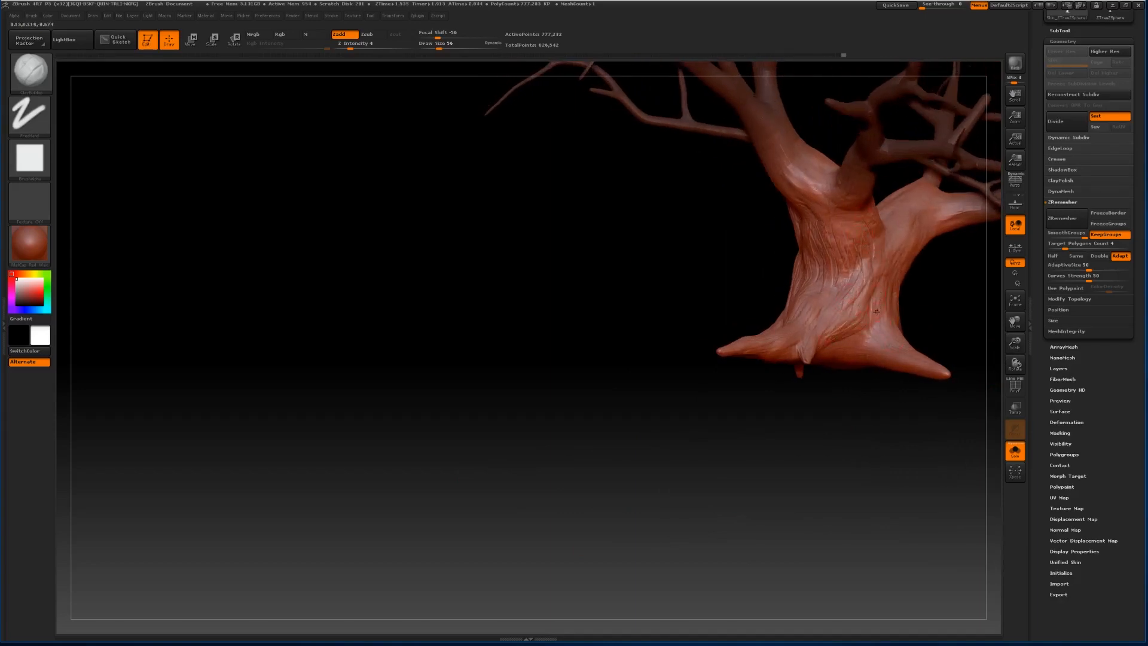
{"action": "left_click_drag", "start_coordinate": [1014, 321], "coordinate": [901, 360]}
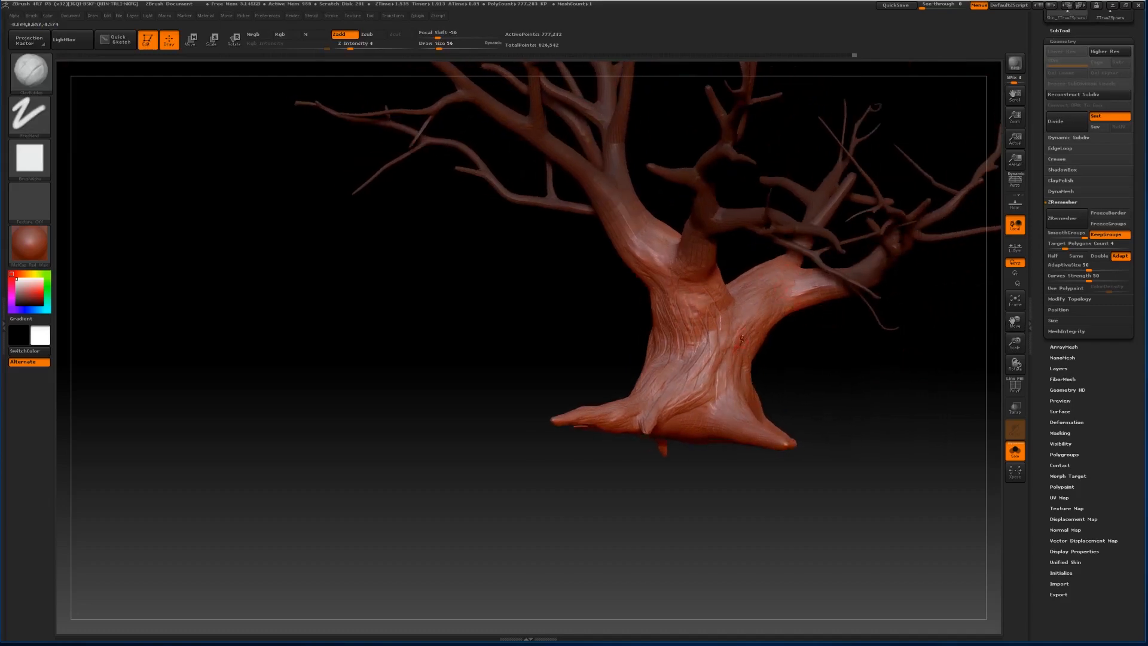
{"action": "left_click_drag", "start_coordinate": [812, 403], "coordinate": [746, 427]}
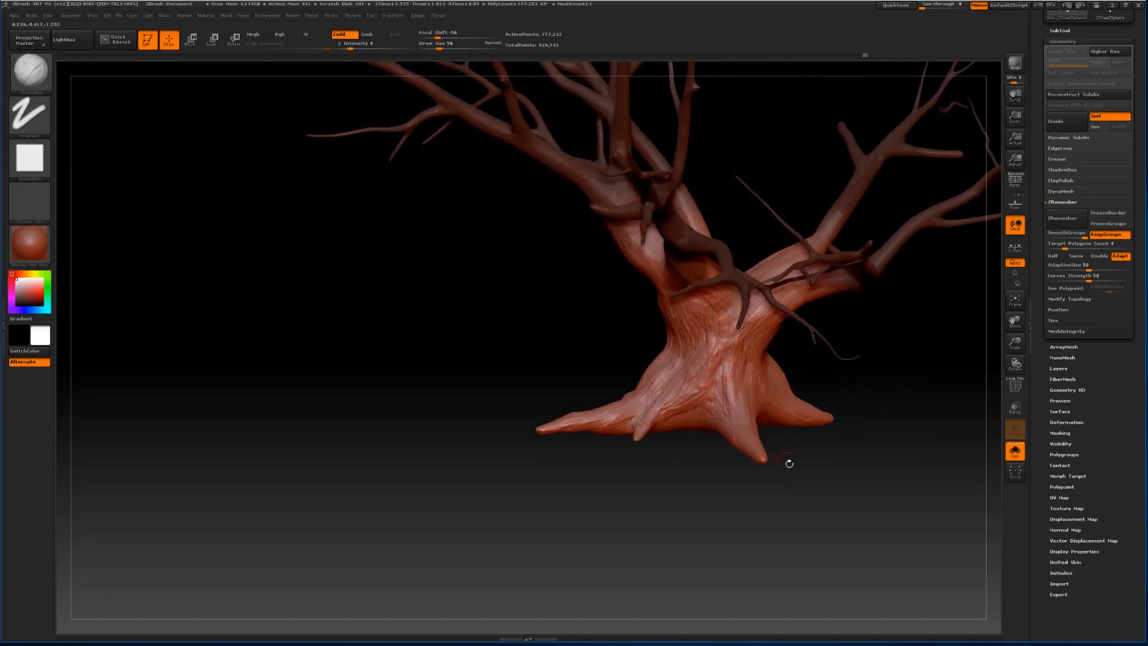
{"action": "left_click_drag", "start_coordinate": [787, 464], "coordinate": [759, 366]}
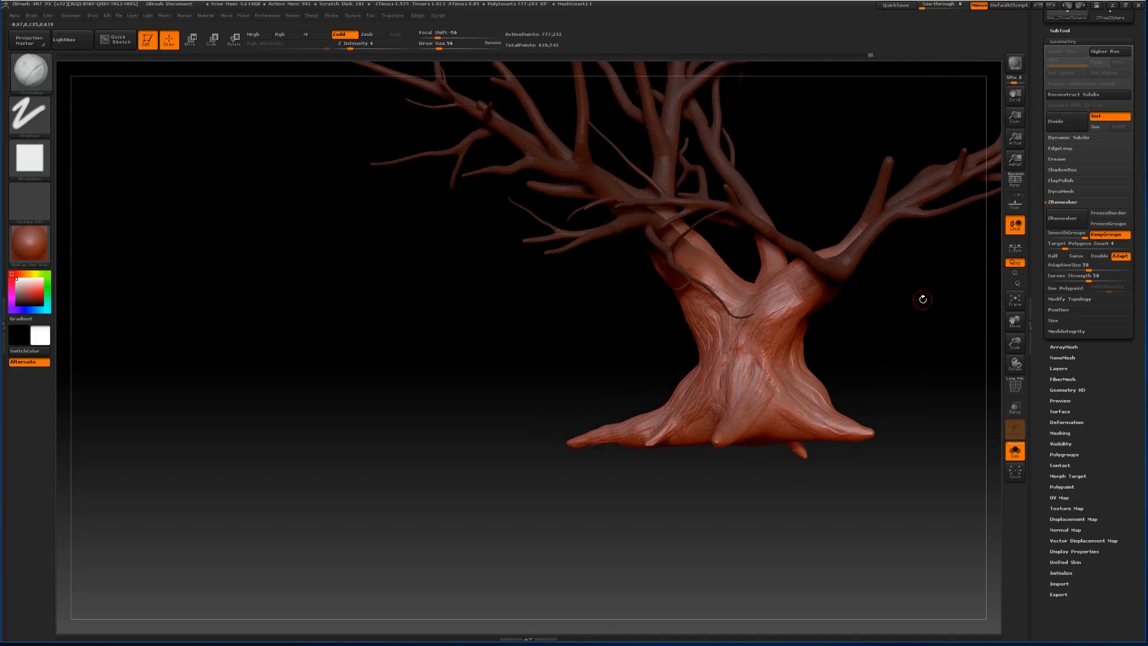
Examine the sculpted bark on the trunk, roots and branch bases from several sides and at closer range.
{"action": "left_click_drag", "start_coordinate": [922, 297], "coordinate": [983, 212]}
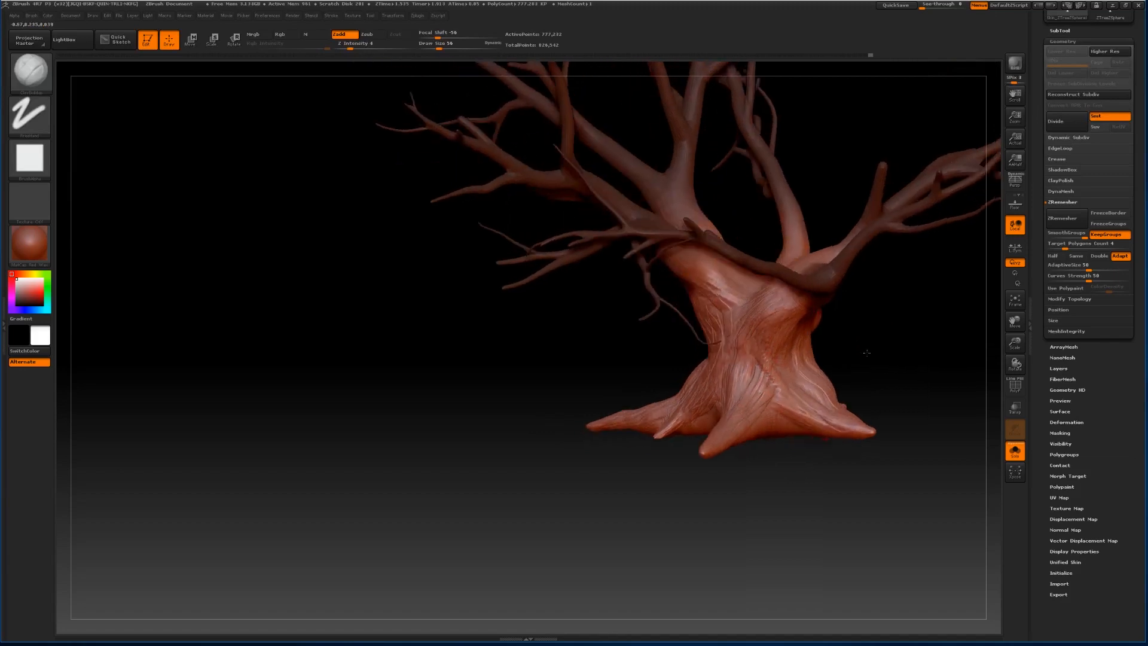
{"action": "left_click", "coordinate": [1052, 41]}
{"action": "left_click", "coordinate": [1052, 41]}
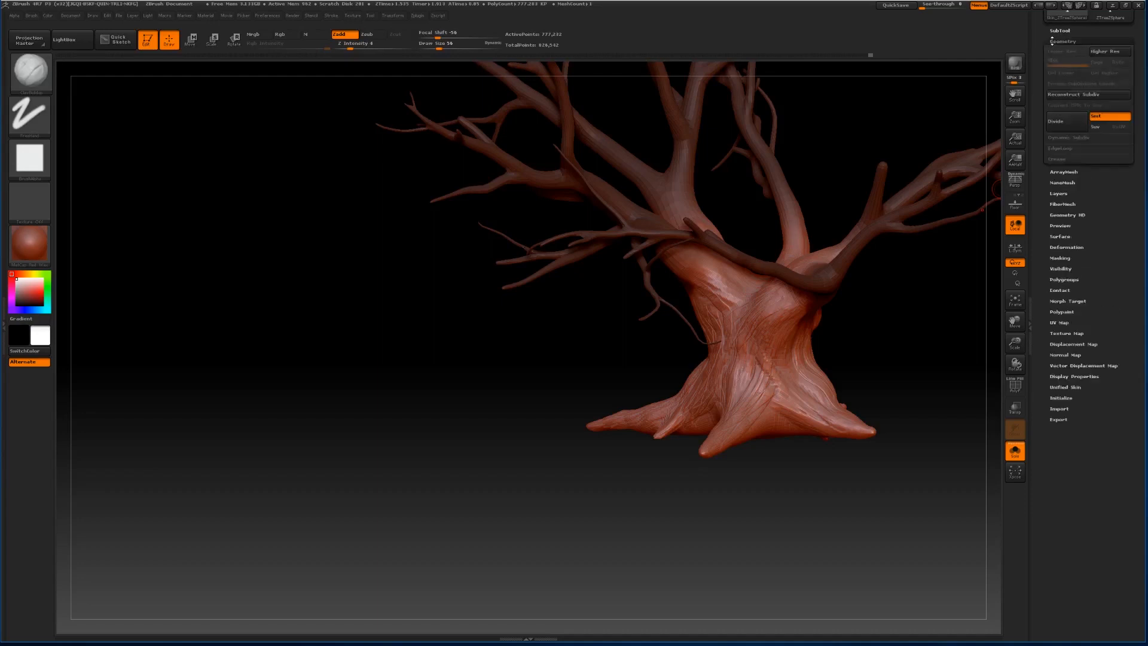
{"action": "left_click_drag", "start_coordinate": [825, 142], "coordinate": [843, 144]}
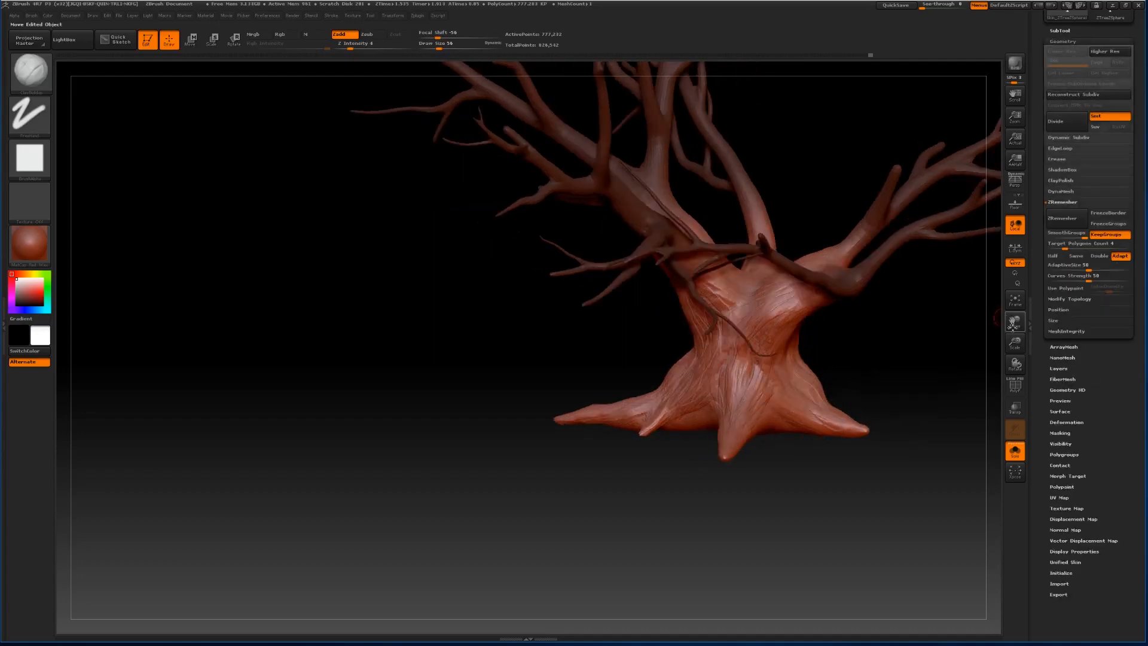
{"action": "left_click_drag", "start_coordinate": [998, 317], "coordinate": [873, 341]}
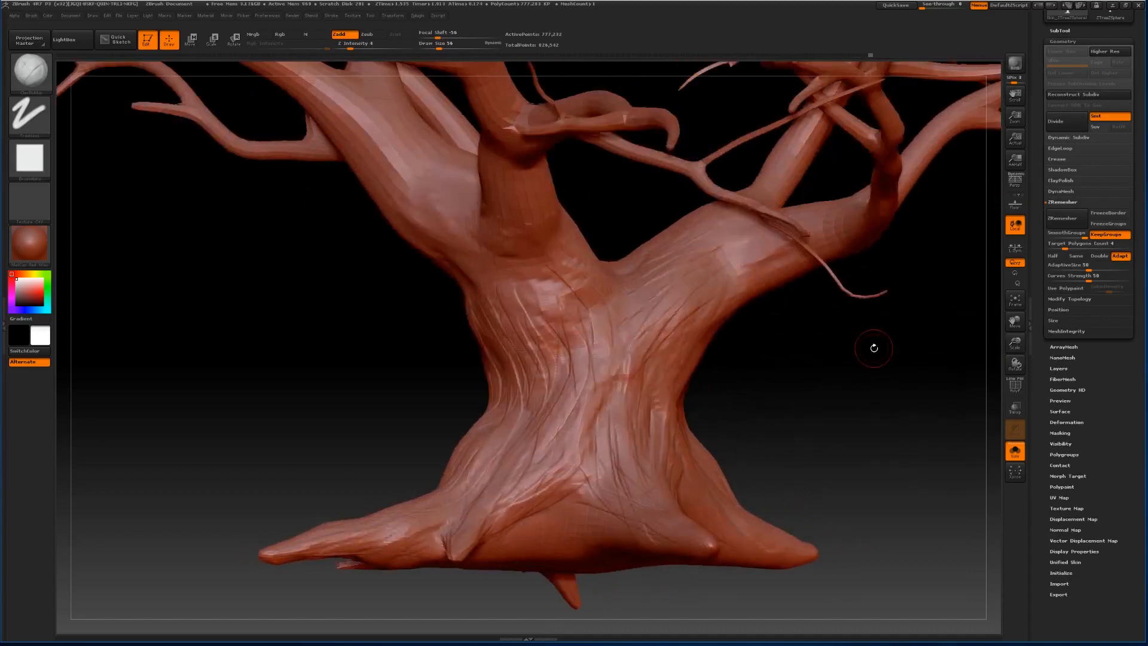
{"action": "left_click", "coordinate": [1014, 386]}
{"action": "left_click", "coordinate": [1013, 388]}
{"action": "left_click_drag", "start_coordinate": [939, 375], "coordinate": [930, 368]}
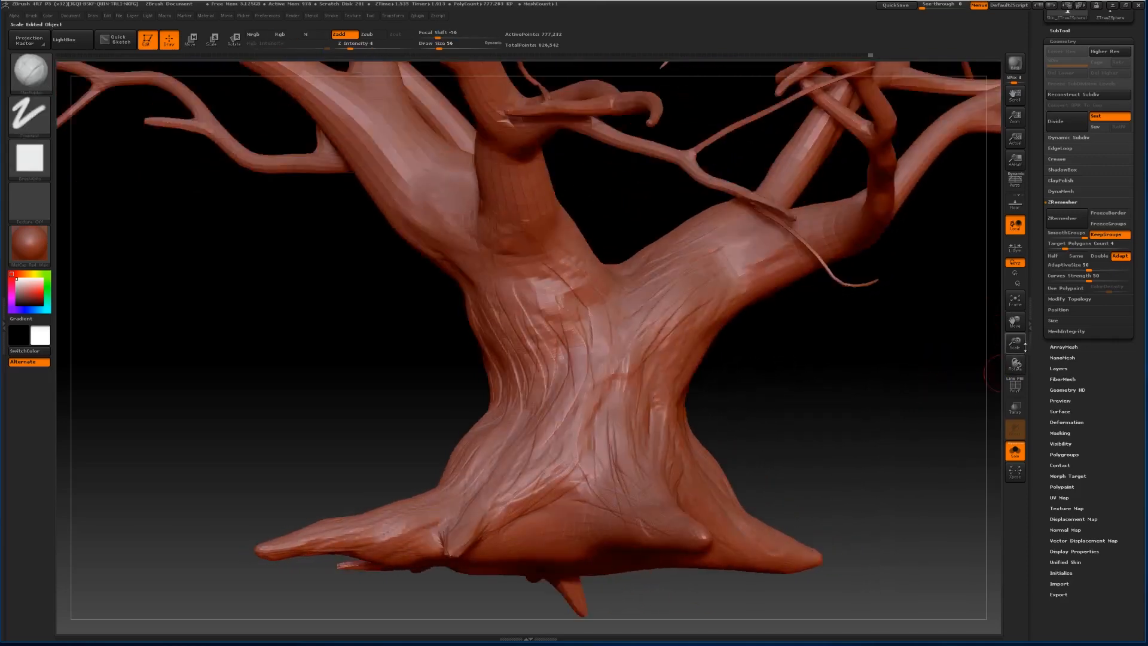
{"action": "left_click_drag", "start_coordinate": [1014, 322], "coordinate": [998, 338]}
{"action": "left_click_drag", "start_coordinate": [870, 376], "coordinate": [813, 269]}
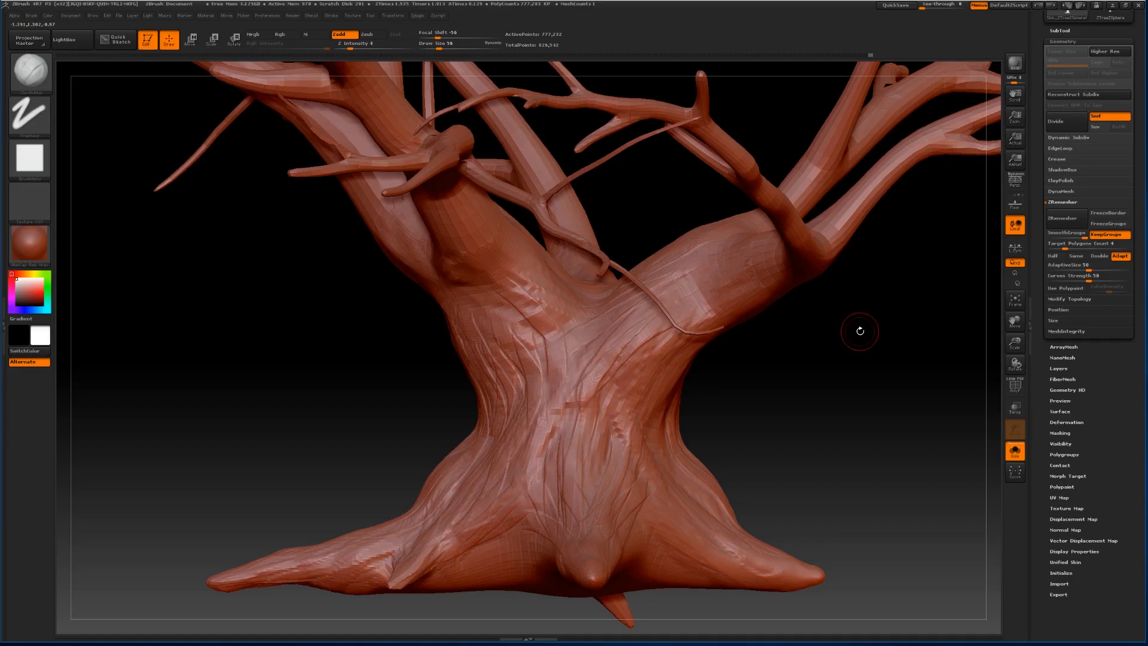
Rewind the sculpt's undo history to the earlier low-resolution tree state with its branches masked.
{"action": "left_click_drag", "start_coordinate": [1014, 339], "coordinate": [1012, 317]}
{"action": "mouse_move", "coordinate": [762, 388]}
{"action": "left_mouse_down"}
{"action": "mouse_move", "coordinate": [807, 377]}
{"action": "mouse_move", "coordinate": [609, 414]}
{"action": "mouse_move", "coordinate": [643, 412]}
{"action": "left_mouse_up"}
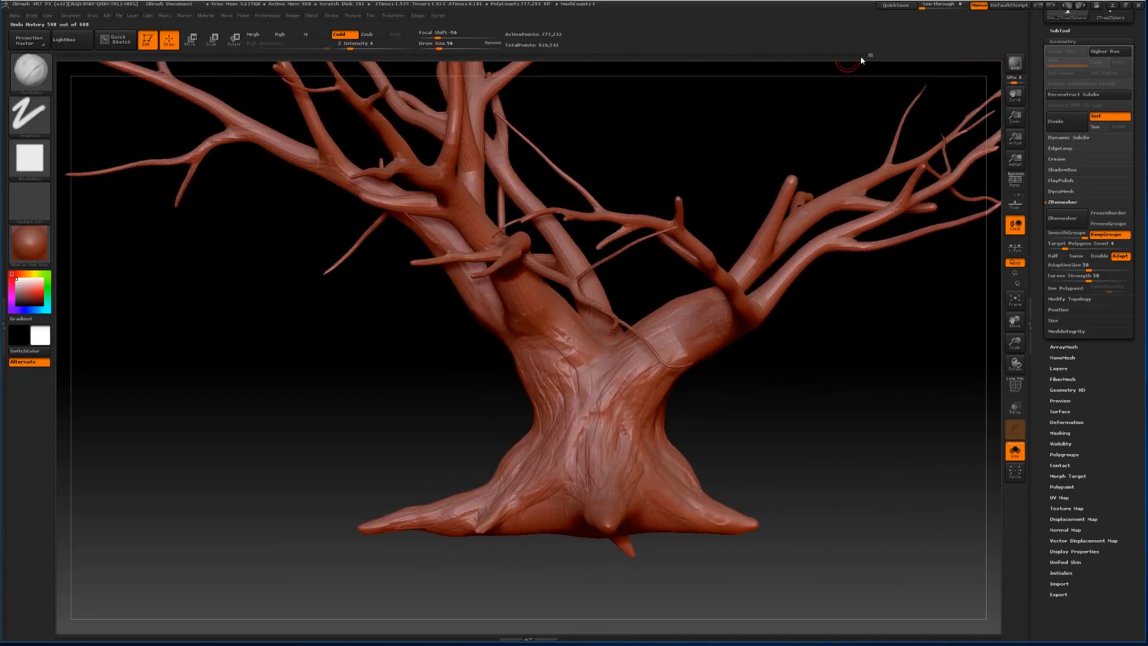
{"action": "mouse_move", "coordinate": [861, 59]}
{"action": "left_mouse_down"}
{"action": "mouse_move", "coordinate": [681, 71]}
{"action": "mouse_move", "coordinate": [814, 72]}
{"action": "mouse_move", "coordinate": [765, 73]}
{"action": "left_mouse_up"}
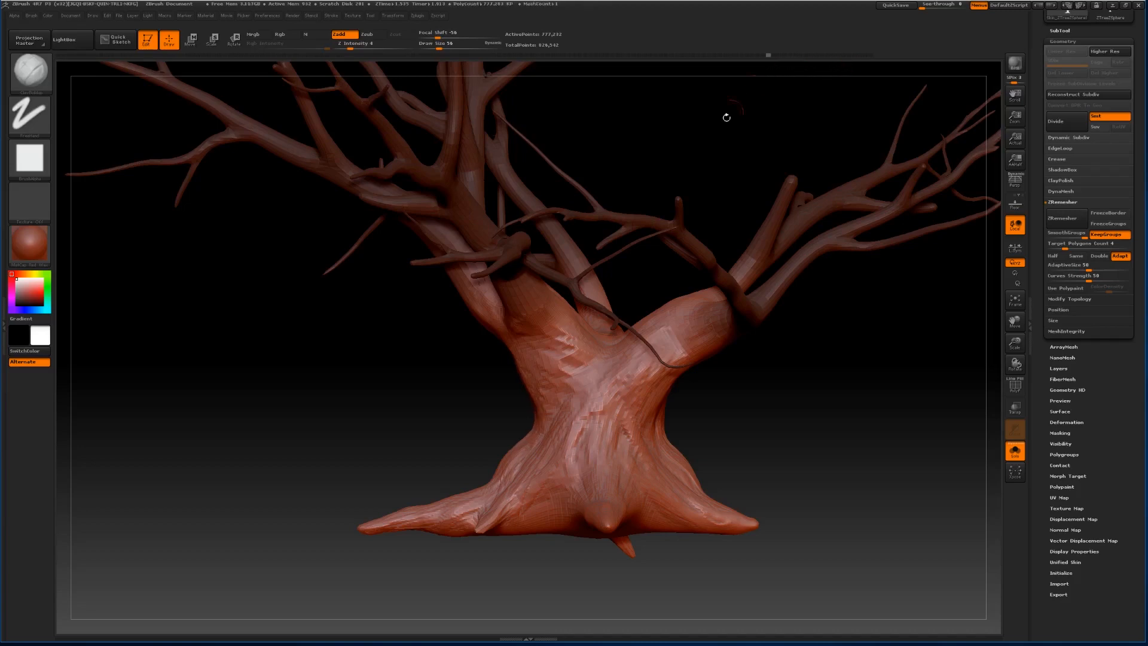
{"action": "left_click_drag", "start_coordinate": [726, 117], "coordinate": [901, 168]}
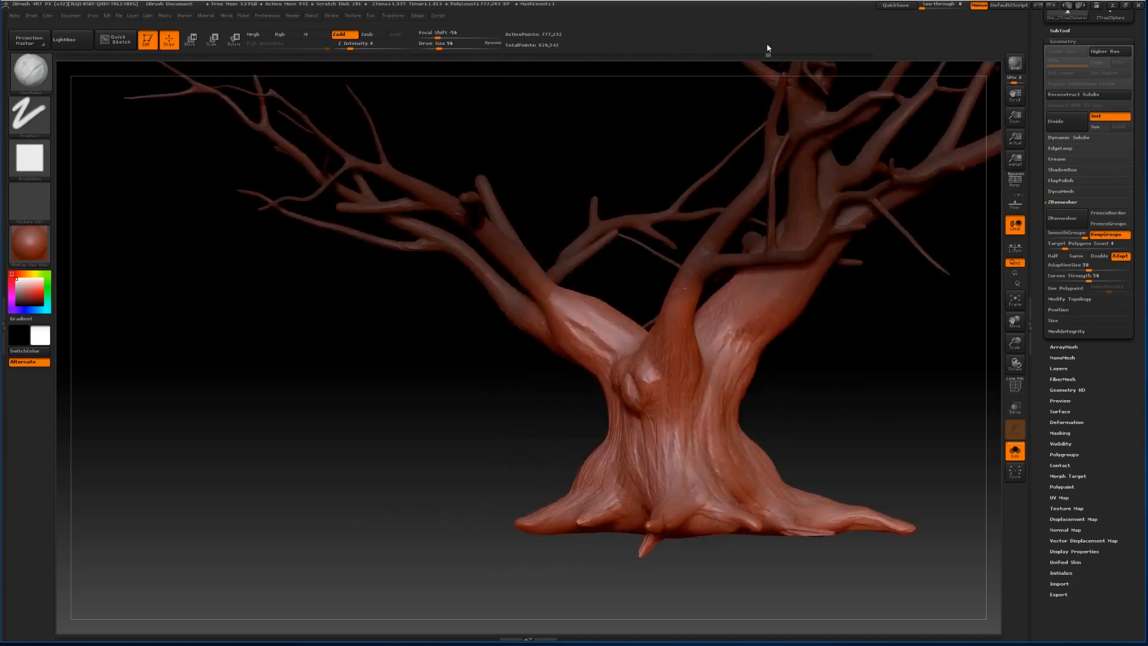
{"action": "left_click_drag", "start_coordinate": [767, 54], "coordinate": [562, 85]}
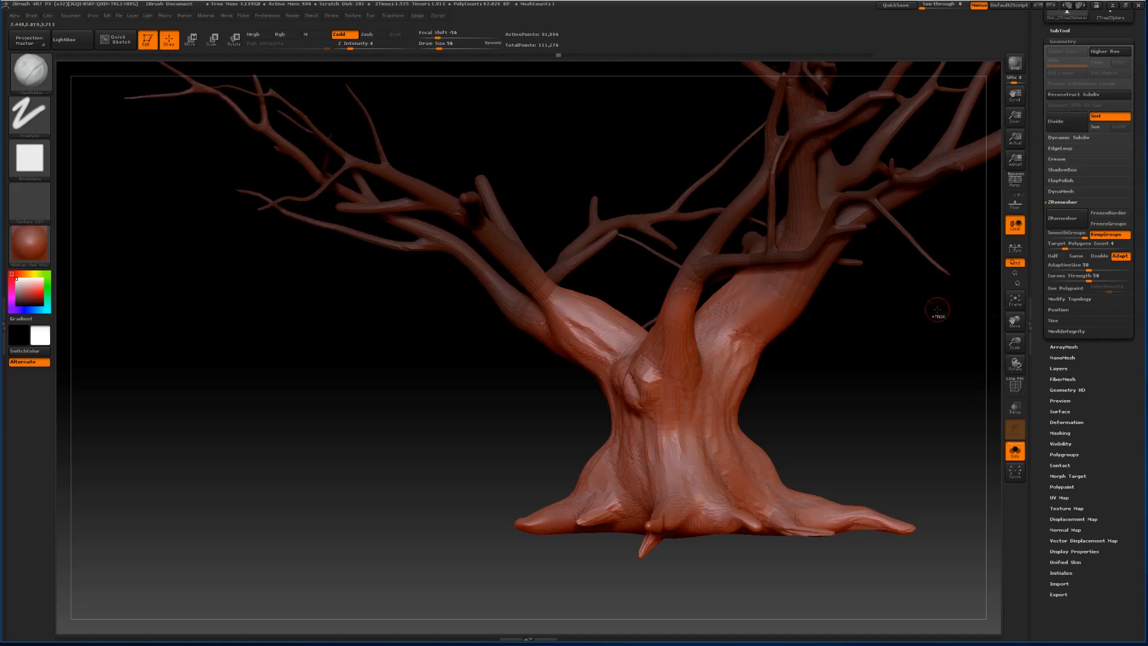
Clear the mask from the branches and divide the tree mesh once to a second subdivision level.
{"action": "key", "text": "ctrl+d"}
{"action": "left_click", "coordinate": [898, 399]}
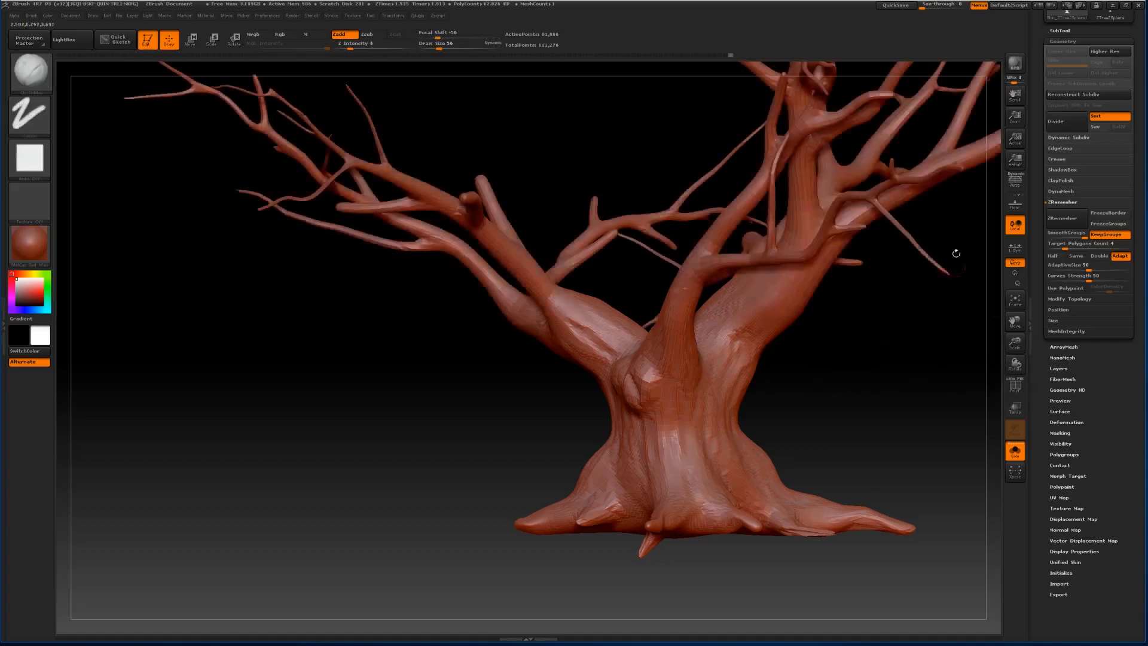
{"action": "left_click_drag", "start_coordinate": [885, 353], "coordinate": [859, 336]}
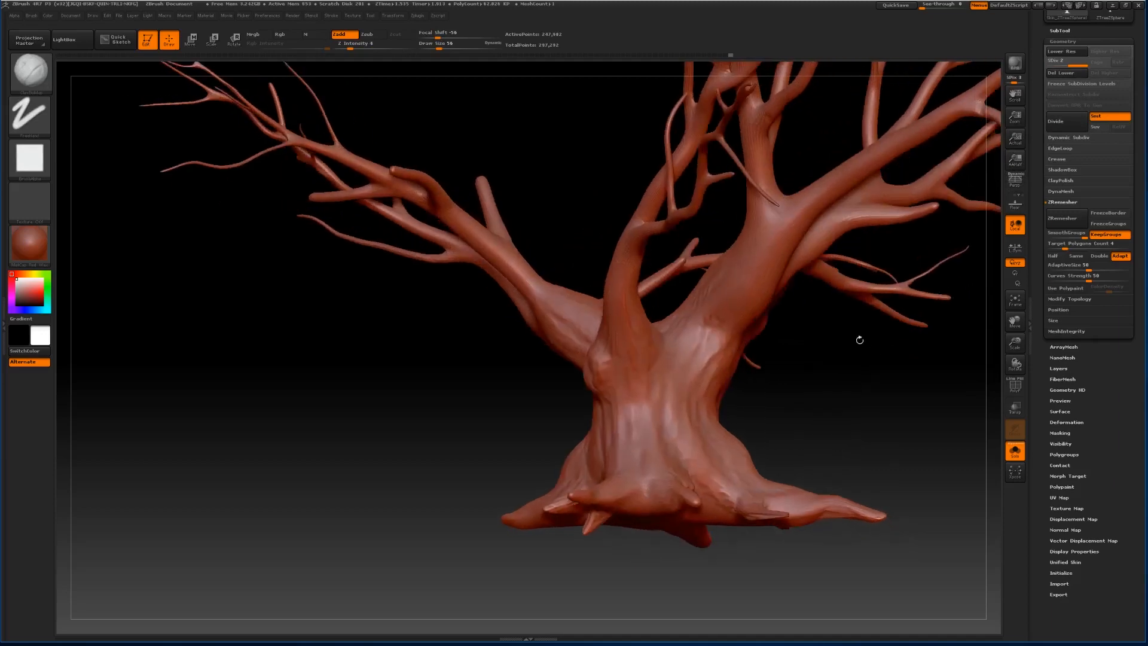
Carve long bark grooves down the trunk from the base of the thick main branch toward the roots.
{"action": "left_click_drag", "start_coordinate": [731, 294], "coordinate": [683, 429]}
{"action": "left_click_drag", "start_coordinate": [717, 330], "coordinate": [689, 419]}
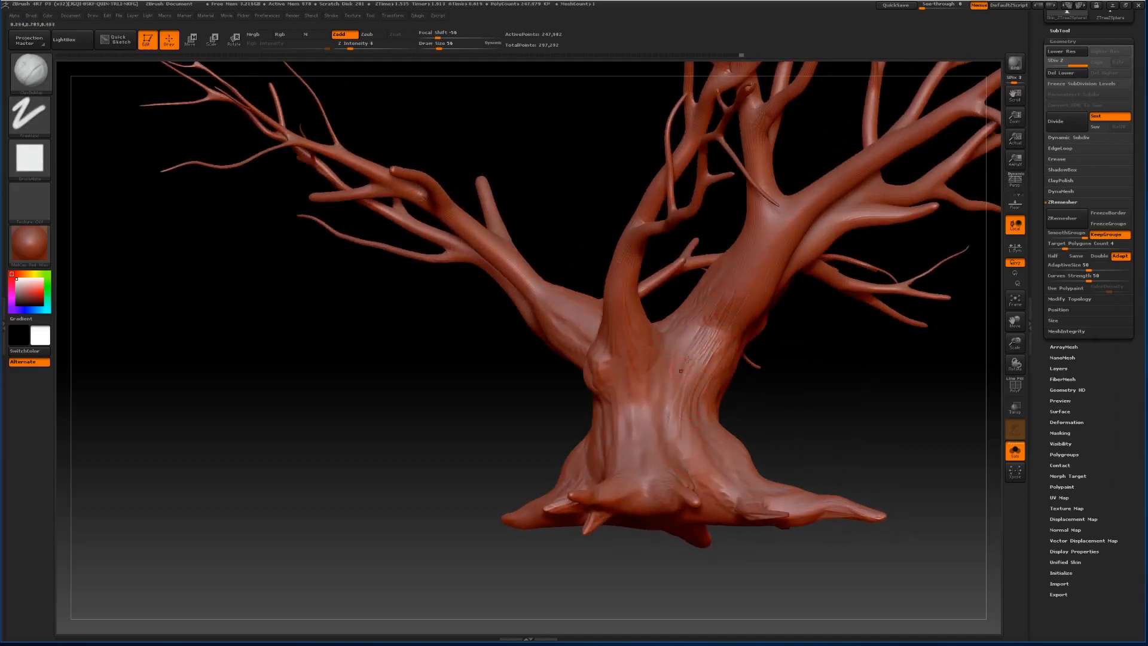
{"action": "mouse_move", "coordinate": [672, 361]}
{"action": "left_mouse_down"}
{"action": "mouse_move", "coordinate": [670, 417]}
{"action": "mouse_move", "coordinate": [698, 468]}
{"action": "left_mouse_up"}
{"action": "left_click_drag", "start_coordinate": [887, 351], "coordinate": [853, 372]}
{"action": "left_click_drag", "start_coordinate": [674, 399], "coordinate": [710, 473]}
{"action": "left_click_drag", "start_coordinate": [698, 415], "coordinate": [731, 487]}
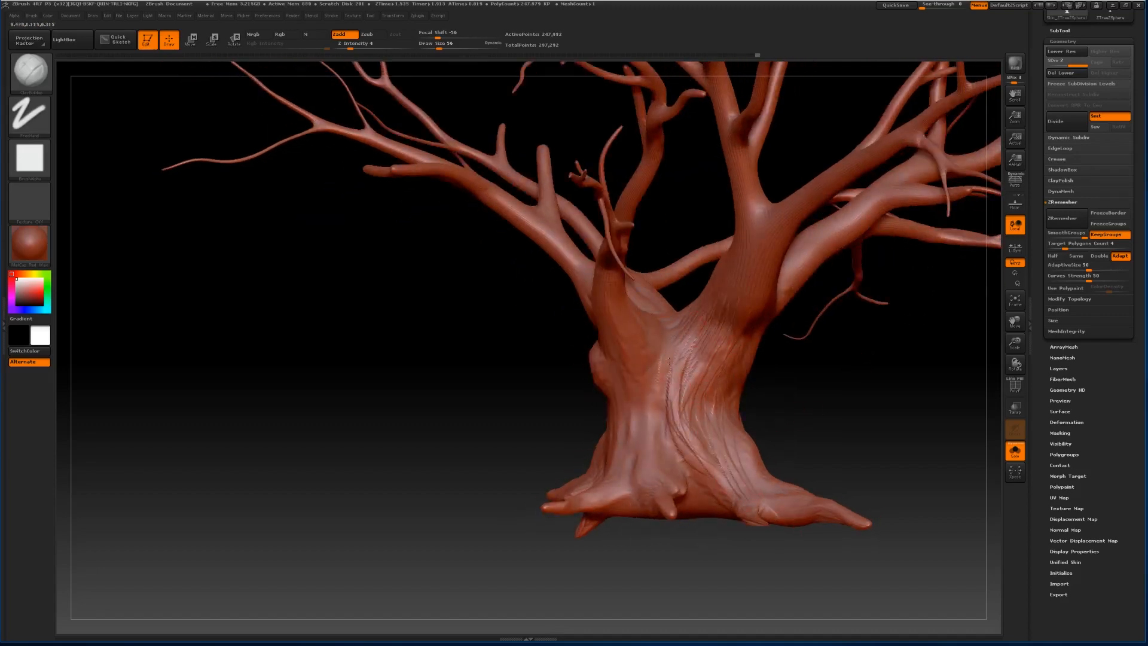
Continue the bark grooves over the lower trunk and along the flared root beneath the thick main branch.
{"action": "left_click_drag", "start_coordinate": [668, 361], "coordinate": [659, 382]}
{"action": "left_click_drag", "start_coordinate": [768, 425], "coordinate": [842, 470]}
{"action": "mouse_move", "coordinate": [738, 483]}
{"action": "left_mouse_down"}
{"action": "mouse_move", "coordinate": [739, 444]}
{"action": "mouse_move", "coordinate": [767, 489]}
{"action": "left_mouse_up"}
{"action": "left_click_drag", "start_coordinate": [710, 423], "coordinate": [762, 488]}
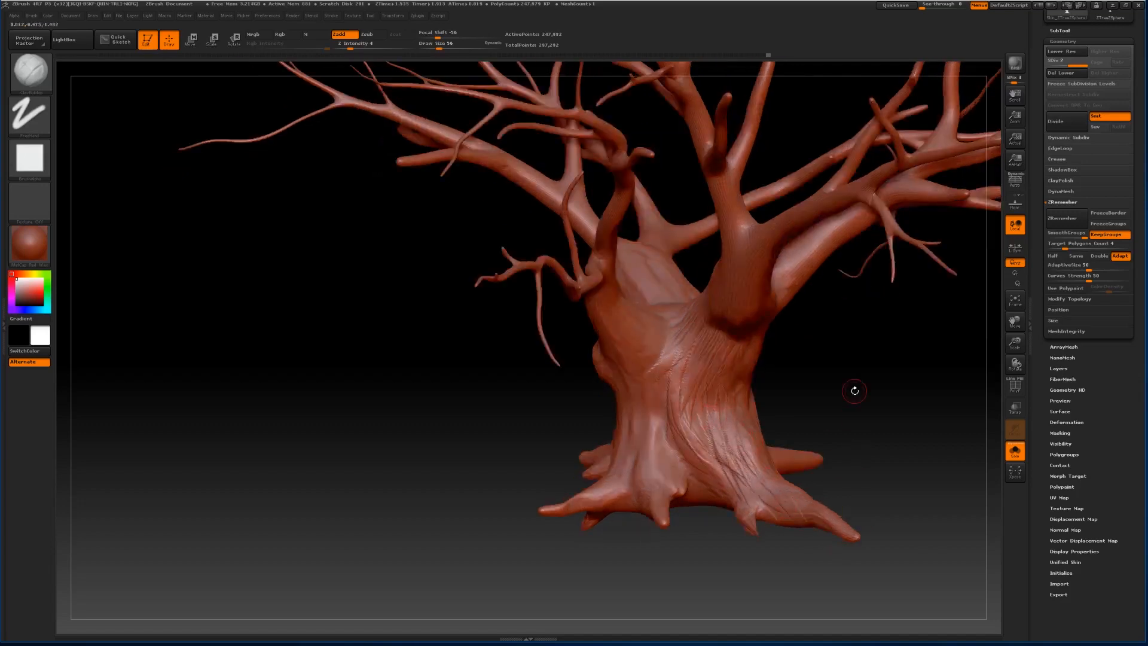
Carve vertical bark grooves down the front trunk ridge beside the finished side, running into the root flare and the fork.
{"action": "left_click_drag", "start_coordinate": [854, 390], "coordinate": [849, 501]}
{"action": "left_click_drag", "start_coordinate": [840, 378], "coordinate": [819, 402]}
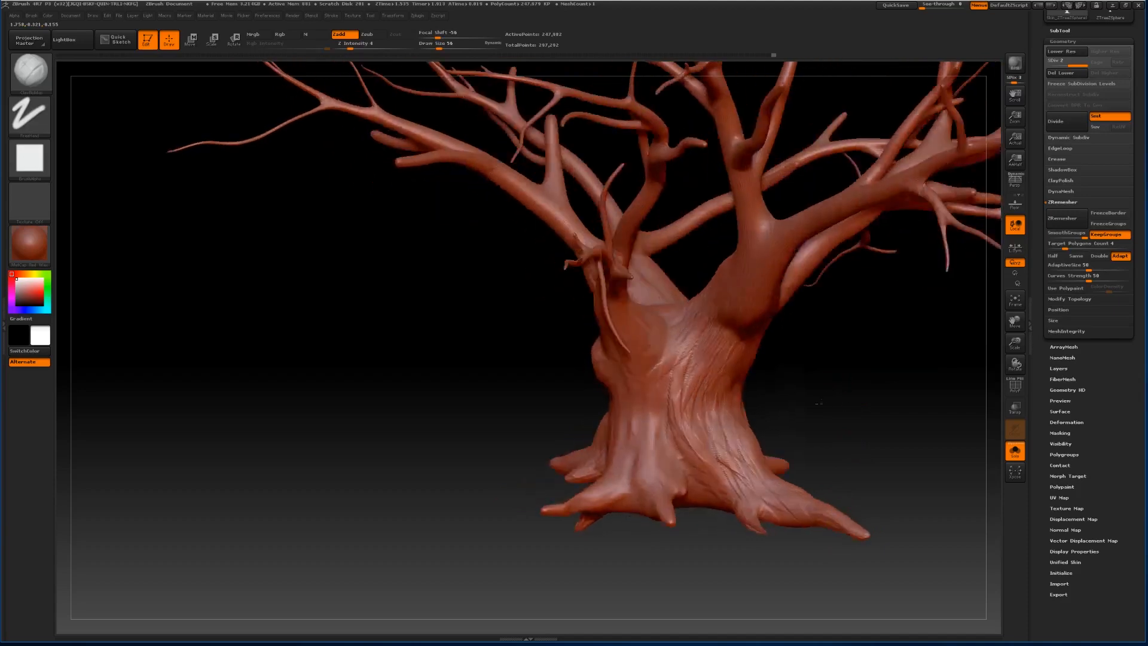
{"action": "left_click_drag", "start_coordinate": [665, 449], "coordinate": [650, 468]}
{"action": "mouse_move", "coordinate": [650, 404]}
{"action": "left_mouse_down"}
{"action": "mouse_move", "coordinate": [618, 499]}
{"action": "mouse_move", "coordinate": [592, 493]}
{"action": "mouse_move", "coordinate": [633, 469]}
{"action": "left_mouse_up"}
{"action": "left_click_drag", "start_coordinate": [649, 423], "coordinate": [648, 455]}
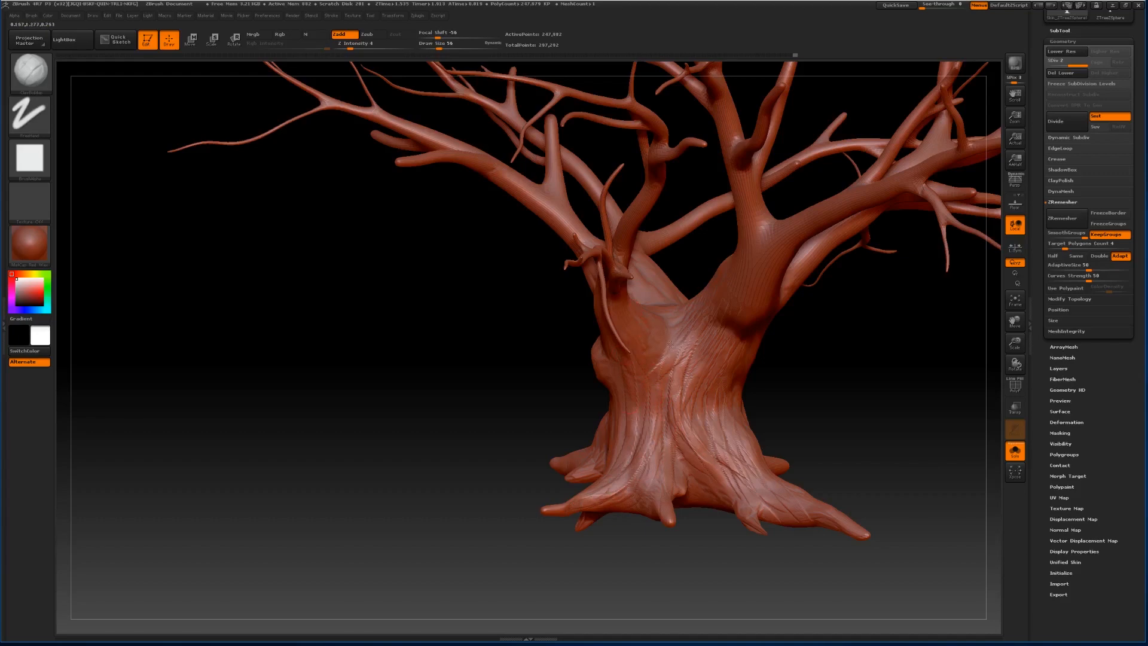
{"action": "left_click_drag", "start_coordinate": [695, 330], "coordinate": [664, 360]}
Sculpt bark grooves around the trunk knot, along the branch base above it, and down the trunk below.
{"action": "left_click_drag", "start_coordinate": [445, 438], "coordinate": [508, 422]}
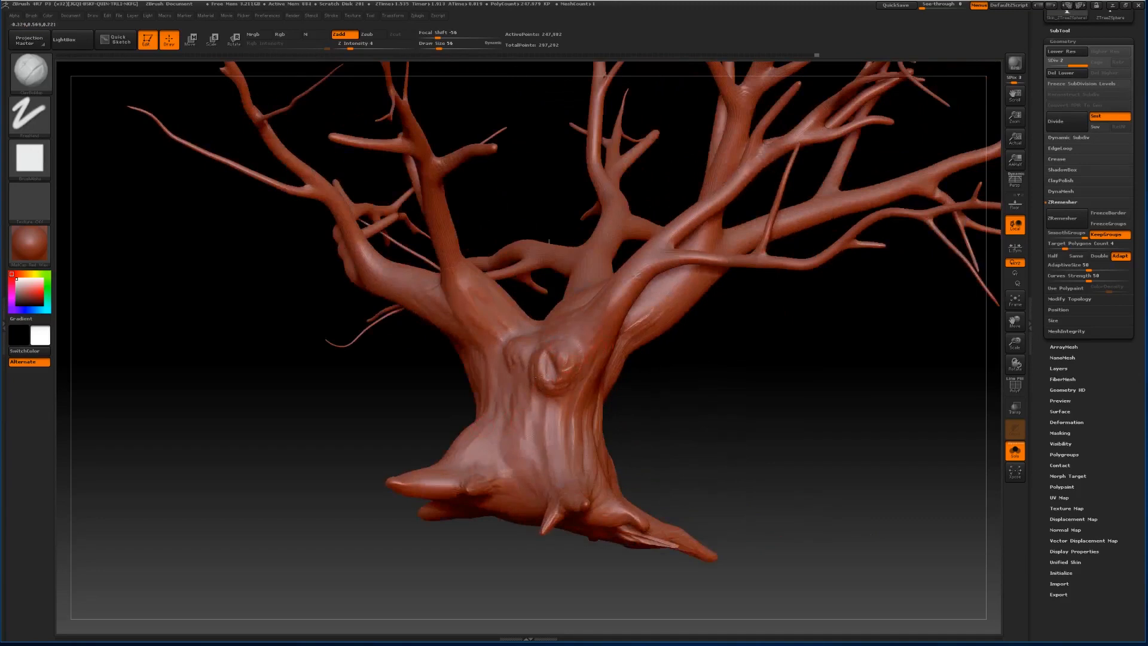
{"action": "mouse_move", "coordinate": [538, 377]}
{"action": "left_mouse_down"}
{"action": "mouse_move", "coordinate": [546, 354]}
{"action": "mouse_move", "coordinate": [557, 389]}
{"action": "mouse_move", "coordinate": [539, 449]}
{"action": "left_mouse_up"}
{"action": "mouse_move", "coordinate": [648, 397]}
{"action": "left_mouse_down"}
{"action": "mouse_move", "coordinate": [759, 391]}
{"action": "mouse_move", "coordinate": [739, 388]}
{"action": "left_mouse_up"}
{"action": "left_click_drag", "start_coordinate": [611, 291], "coordinate": [550, 339]}
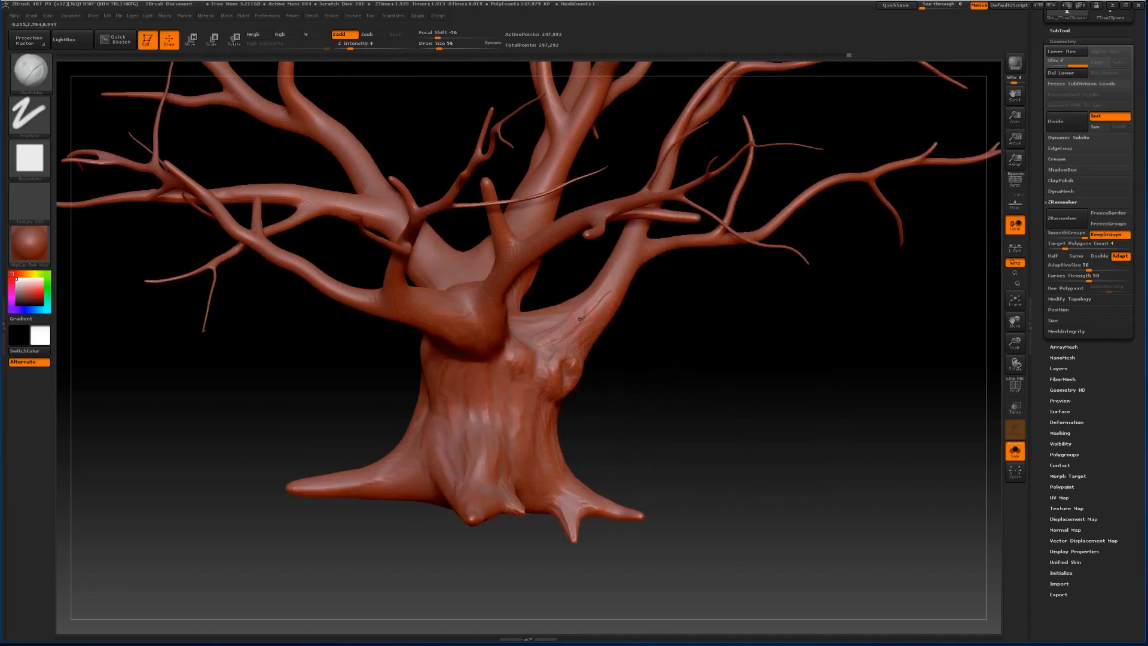
{"action": "mouse_move", "coordinate": [601, 306]}
{"action": "left_mouse_down"}
{"action": "mouse_move", "coordinate": [532, 329]}
{"action": "mouse_move", "coordinate": [525, 433]}
{"action": "left_mouse_up"}
{"action": "left_click_drag", "start_coordinate": [515, 392], "coordinate": [513, 439]}
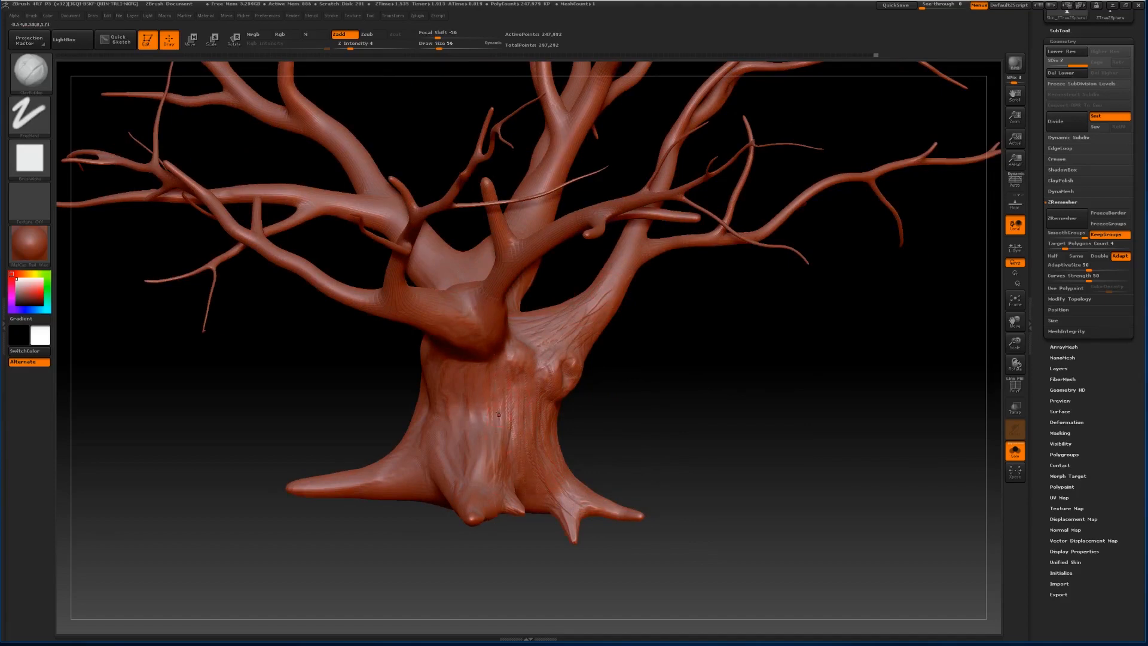
Carve vertical bark grooves into the smooth trunk face directly below the overhanging branch.
{"action": "left_click_drag", "start_coordinate": [498, 414], "coordinate": [489, 480]}
{"action": "left_click_drag", "start_coordinate": [462, 366], "coordinate": [454, 451]}
{"action": "left_click_drag", "start_coordinate": [465, 372], "coordinate": [455, 451]}
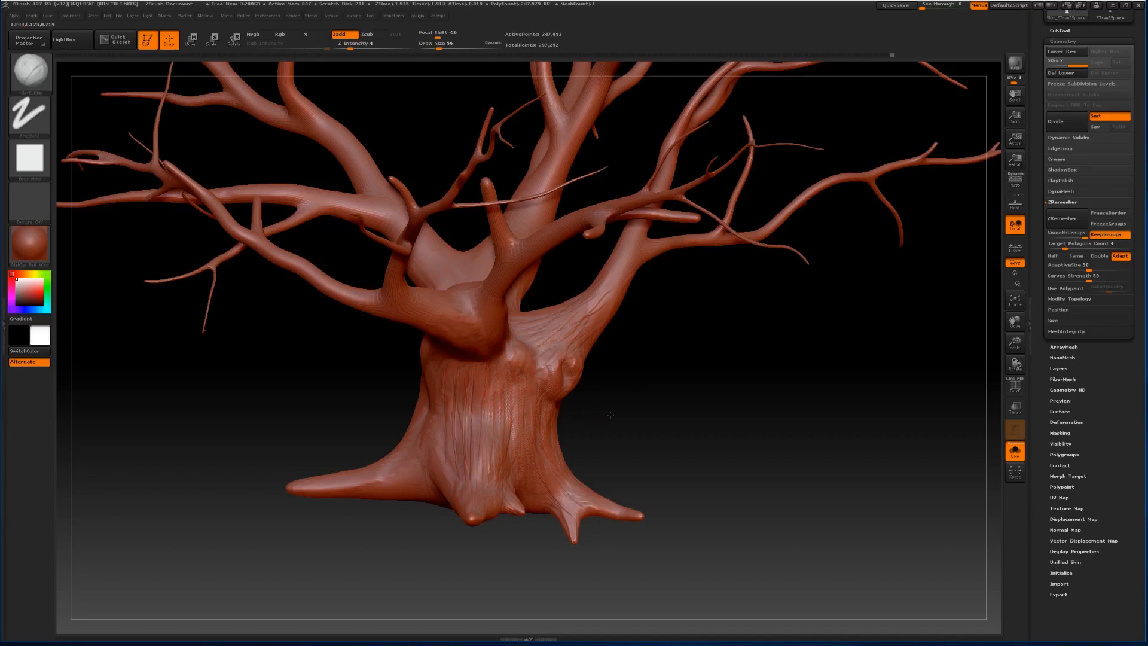
Add bark grooves along the neighbouring main branch base and the trunk area where it joins.
{"action": "mouse_move", "coordinate": [382, 398]}
{"action": "left_mouse_down"}
{"action": "mouse_move", "coordinate": [627, 422]}
{"action": "mouse_move", "coordinate": [532, 409]}
{"action": "left_mouse_up"}
{"action": "mouse_move", "coordinate": [422, 343]}
{"action": "left_mouse_down"}
{"action": "mouse_move", "coordinate": [371, 392]}
{"action": "mouse_move", "coordinate": [384, 369]}
{"action": "mouse_move", "coordinate": [361, 375]}
{"action": "left_mouse_up"}
{"action": "mouse_move", "coordinate": [429, 324]}
{"action": "left_mouse_down"}
{"action": "mouse_move", "coordinate": [338, 383]}
{"action": "mouse_move", "coordinate": [353, 361]}
{"action": "mouse_move", "coordinate": [333, 344]}
{"action": "left_mouse_up"}
{"action": "mouse_move", "coordinate": [410, 318]}
{"action": "left_mouse_down"}
{"action": "mouse_move", "coordinate": [351, 378]}
{"action": "mouse_move", "coordinate": [367, 392]}
{"action": "mouse_move", "coordinate": [379, 366]}
{"action": "mouse_move", "coordinate": [367, 404]}
{"action": "mouse_move", "coordinate": [392, 348]}
{"action": "mouse_move", "coordinate": [323, 389]}
{"action": "left_mouse_up"}
{"action": "left_click_drag", "start_coordinate": [423, 393], "coordinate": [464, 431]}
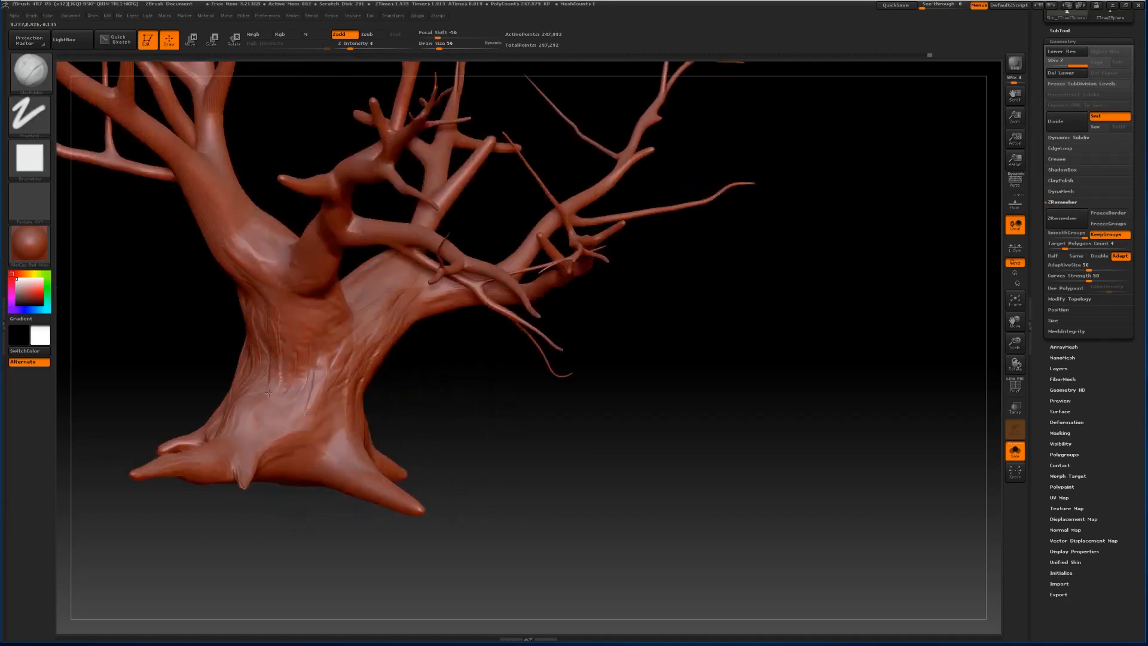
Carve bark grooves on the trunk beneath the forward-facing branch and down toward the roots.
{"action": "left_click_drag", "start_coordinate": [284, 352], "coordinate": [301, 305]}
{"action": "mouse_move", "coordinate": [314, 367]}
{"action": "left_mouse_down"}
{"action": "mouse_move", "coordinate": [302, 404]}
{"action": "mouse_move", "coordinate": [257, 442]}
{"action": "left_mouse_up"}
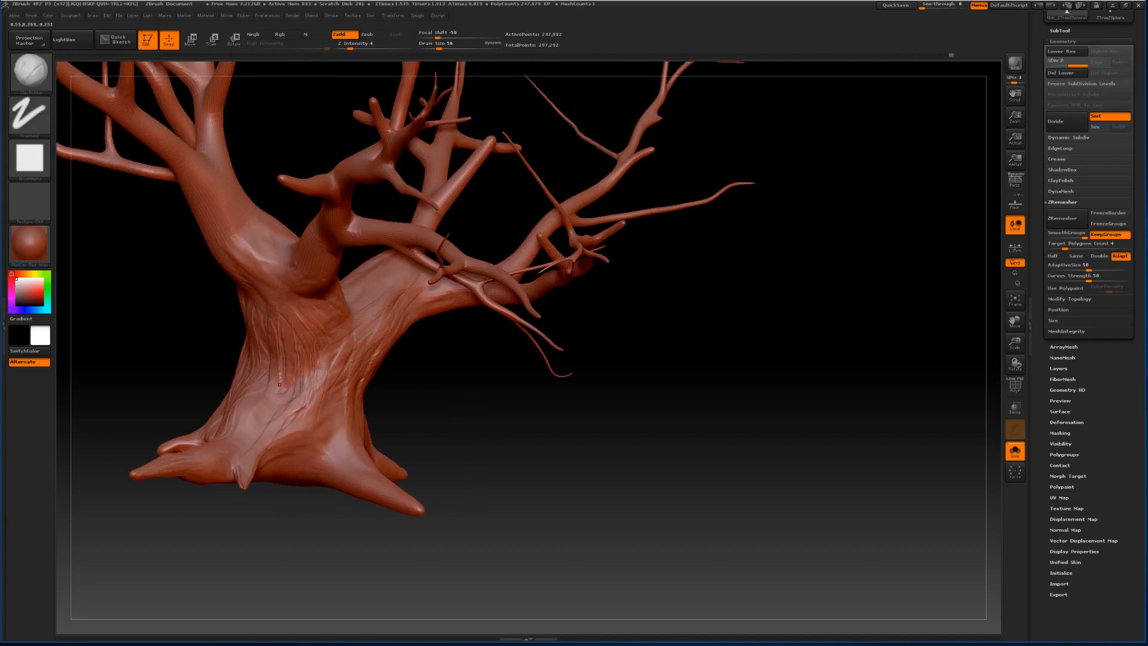
{"action": "left_click_drag", "start_coordinate": [279, 385], "coordinate": [258, 432]}
{"action": "mouse_move", "coordinate": [295, 387]}
{"action": "left_mouse_down"}
{"action": "mouse_move", "coordinate": [288, 419]}
{"action": "mouse_move", "coordinate": [341, 468]}
{"action": "mouse_move", "coordinate": [337, 390]}
{"action": "left_mouse_up"}
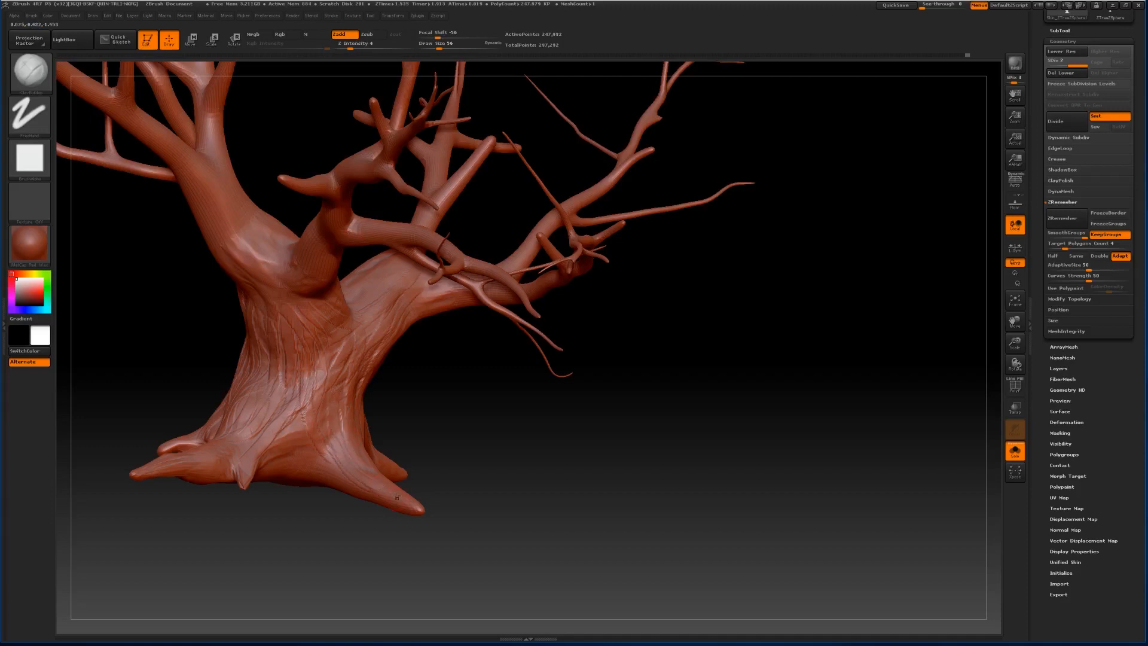
{"action": "left_click_drag", "start_coordinate": [478, 438], "coordinate": [501, 429]}
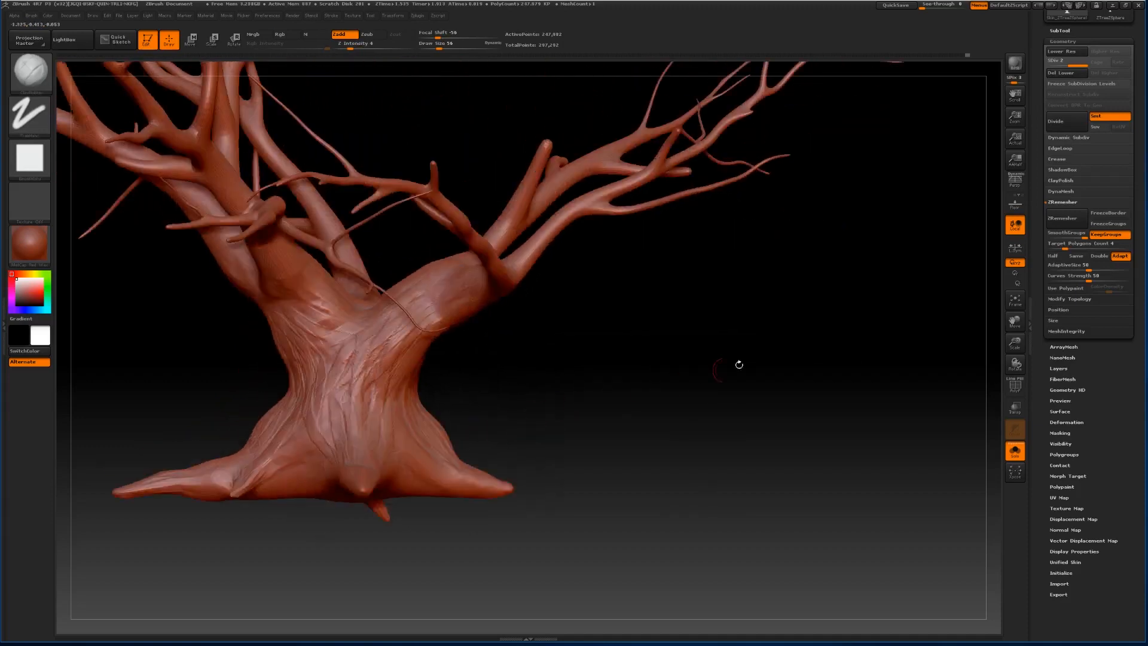
Set up the Standard brush with the Spray stroke and Alpha 25 for bark texturing.
{"action": "left_click", "coordinate": [29, 70]}
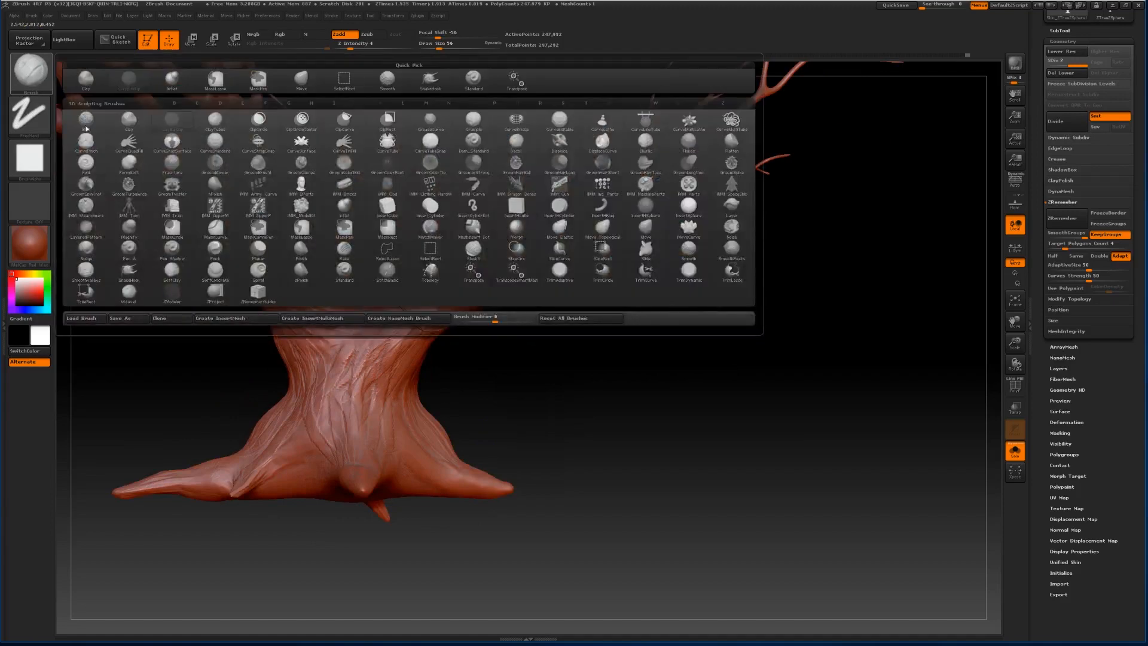
{"action": "left_click", "coordinate": [344, 269]}
{"action": "left_click", "coordinate": [29, 113]}
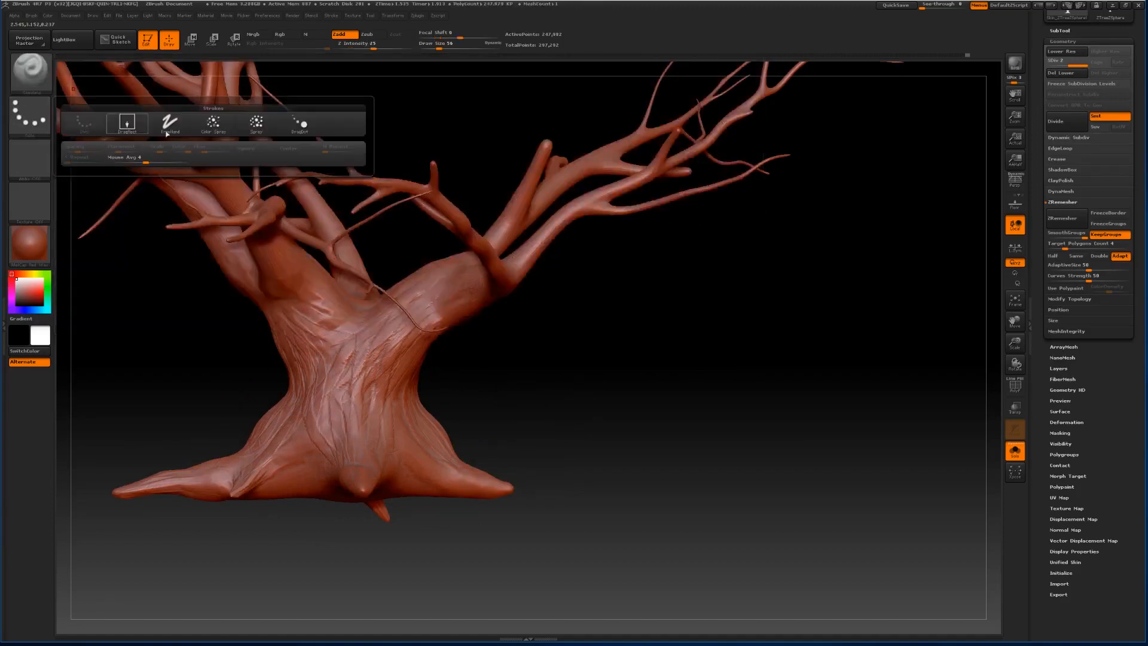
{"action": "left_click", "coordinate": [256, 122]}
{"action": "left_click", "coordinate": [43, 157]}
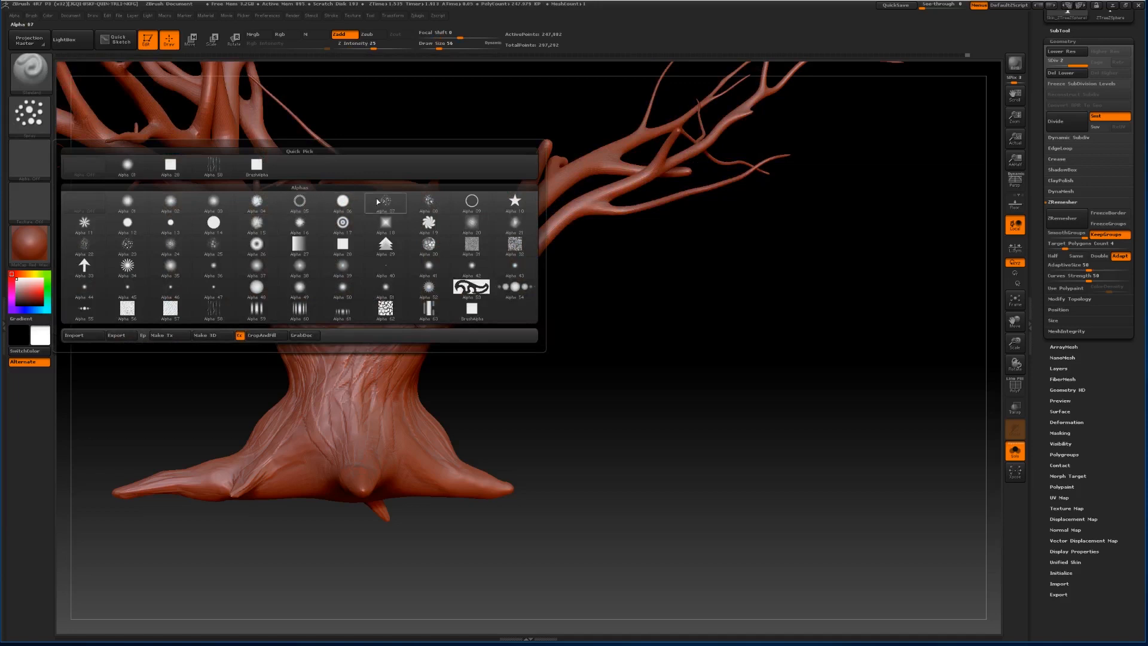
{"action": "mouse_move", "coordinate": [156, 259]}
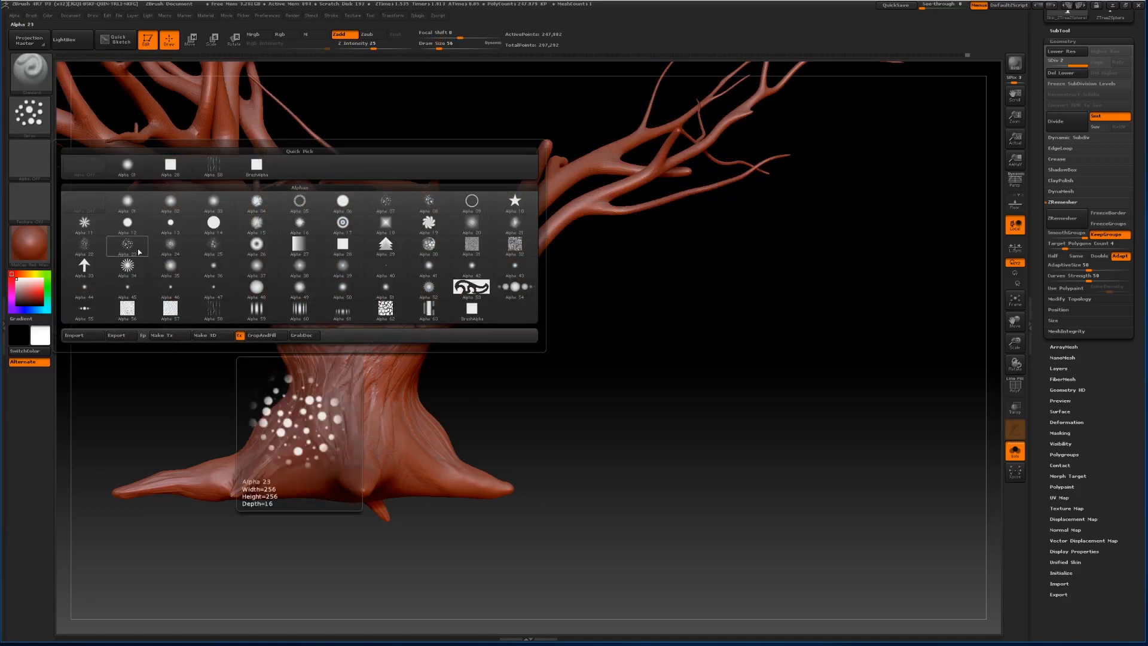
{"action": "left_click", "coordinate": [214, 245]}
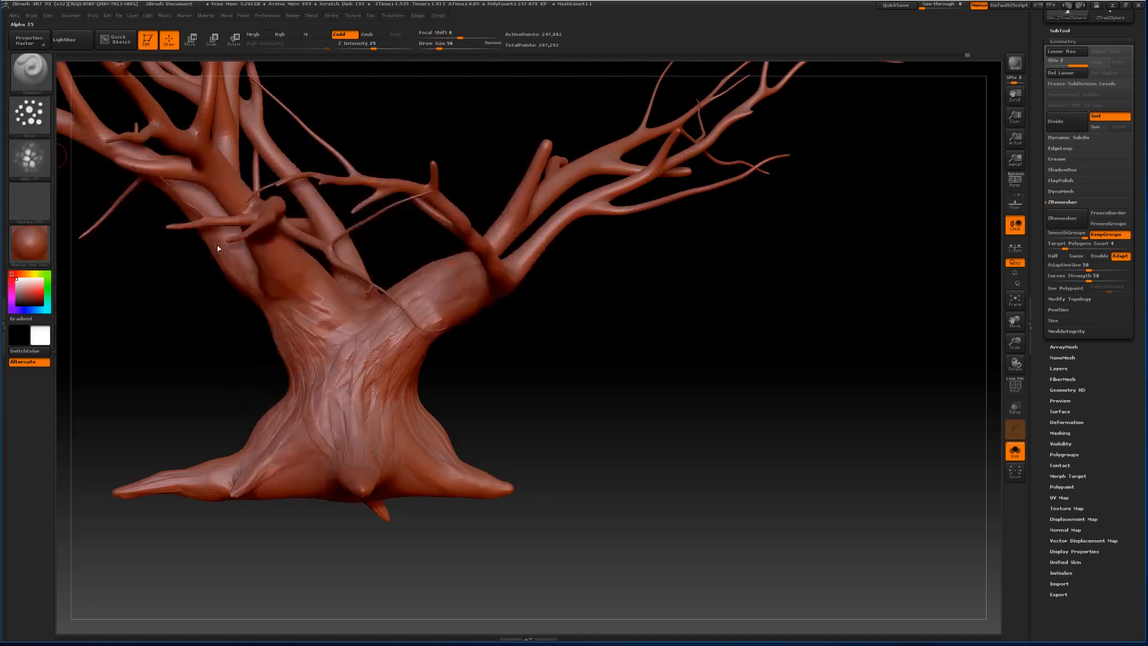
{"action": "left_click", "coordinate": [31, 160]}
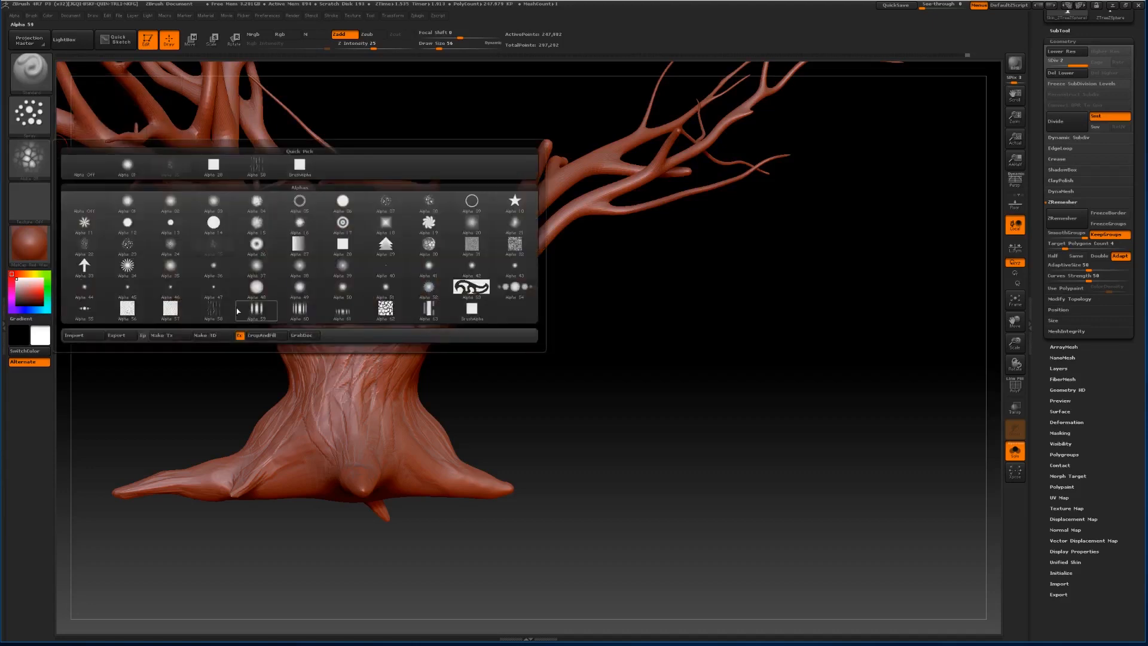
{"action": "mouse_move", "coordinate": [222, 244]}
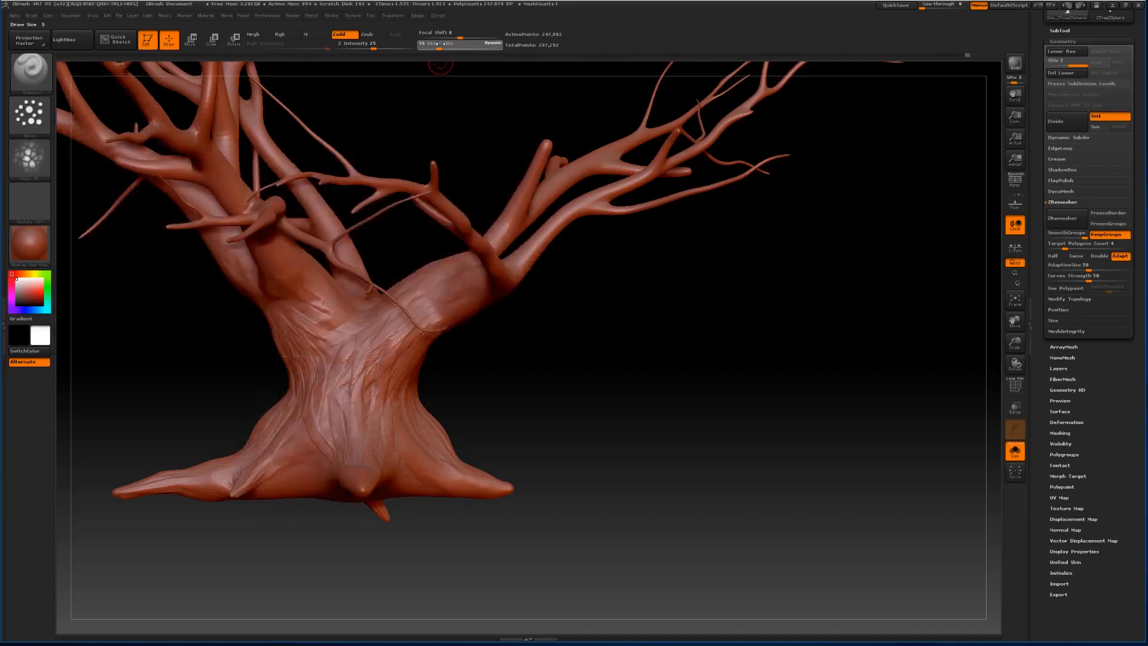
Increase the brush's draw size and set its Z Intensity to 11.
{"action": "left_click_drag", "start_coordinate": [439, 47], "coordinate": [451, 47]}
{"action": "left_click", "coordinate": [361, 54]}
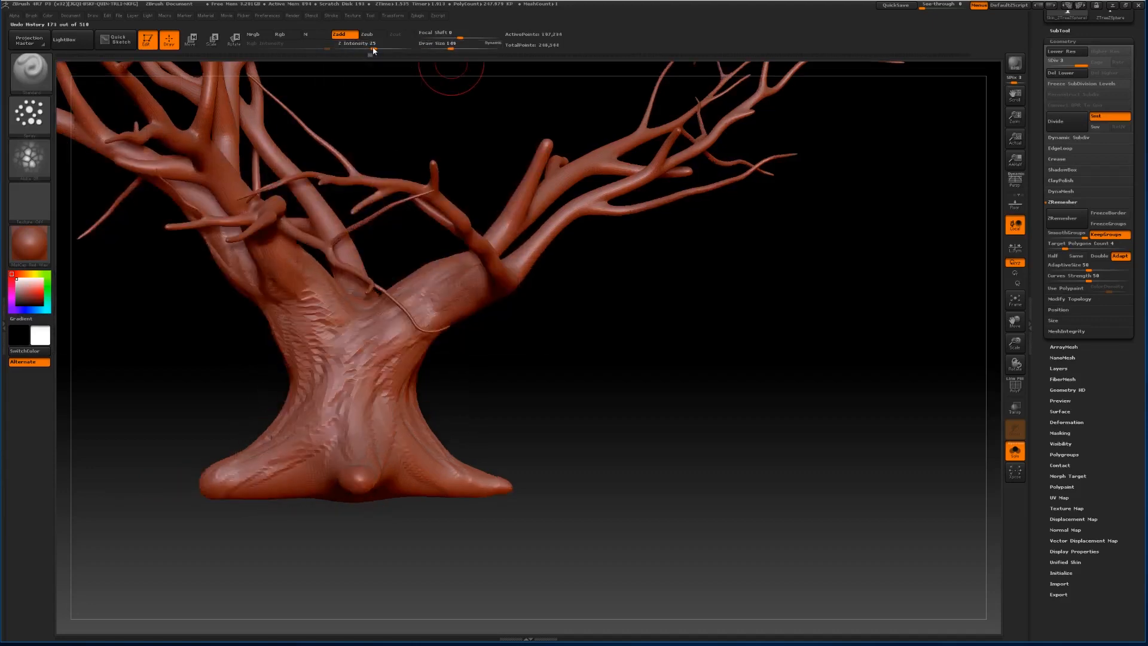
{"action": "left_click_drag", "start_coordinate": [371, 55], "coordinate": [982, 58]}
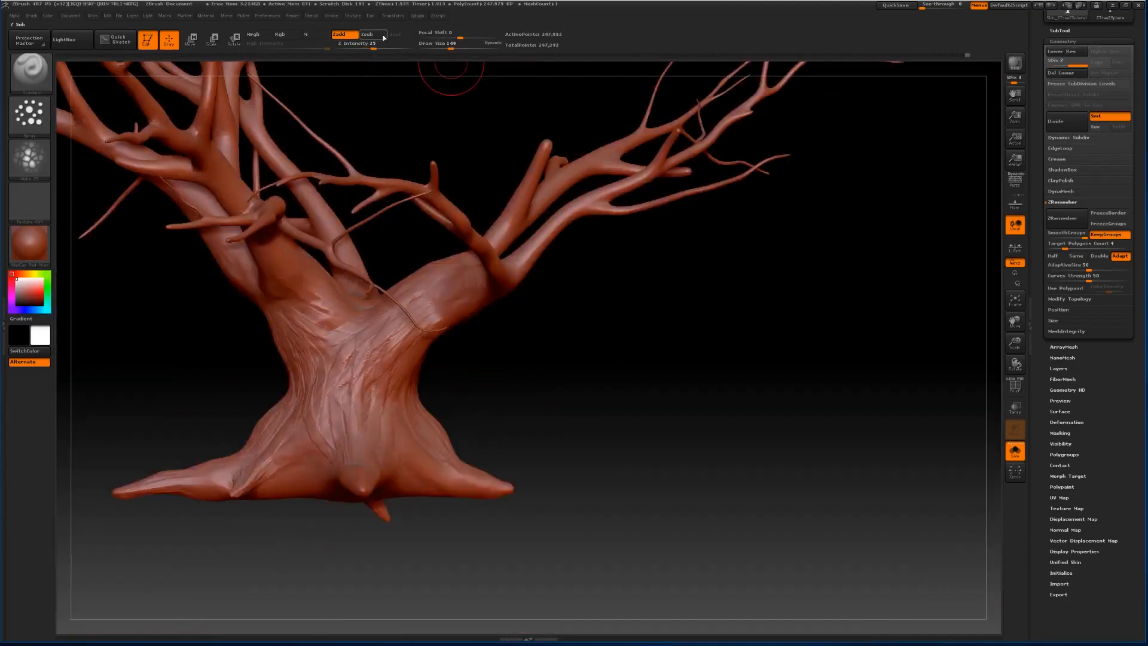
{"action": "left_click_drag", "start_coordinate": [358, 47], "coordinate": [350, 47]}
{"action": "left_click", "coordinate": [359, 44]}
{"action": "type", "text": "11"}
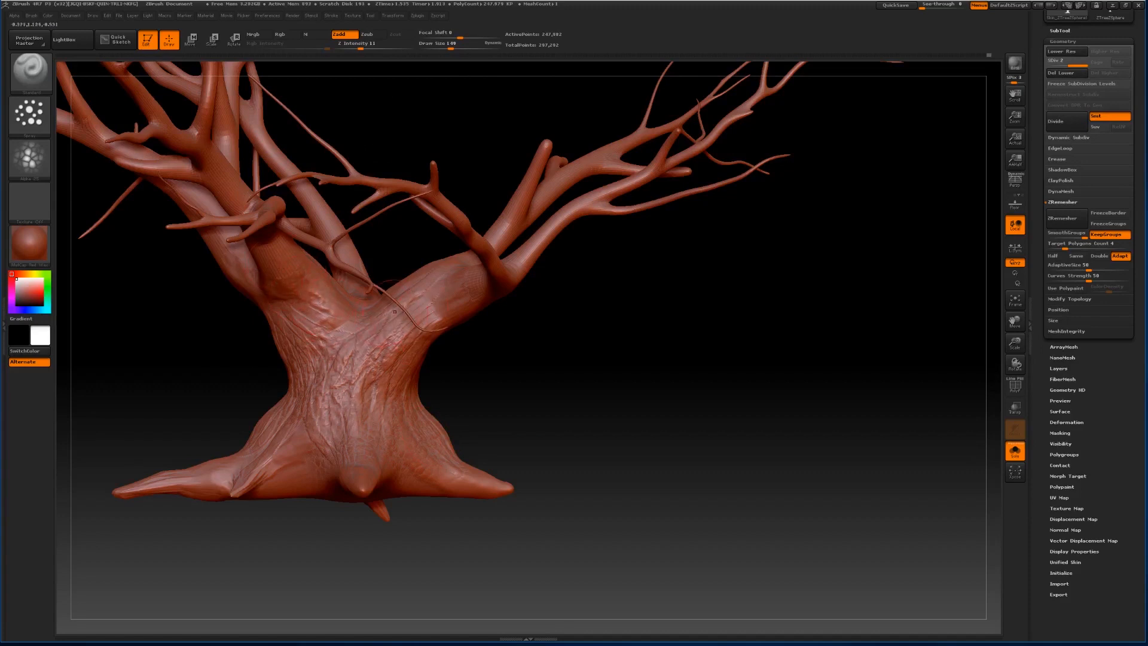
Spray bumpy bark texture around all sides of the trunk, its roots and the bases of the main branches.
{"action": "left_click_drag", "start_coordinate": [349, 418], "coordinate": [370, 406]}
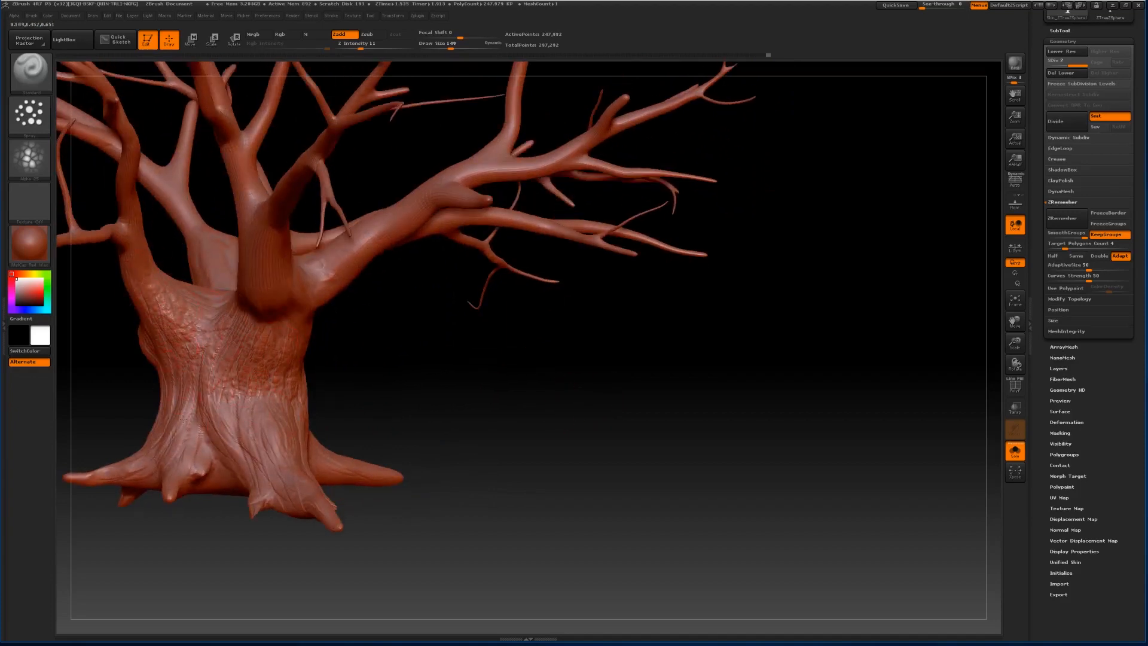
{"action": "left_click_drag", "start_coordinate": [419, 403], "coordinate": [355, 411]}
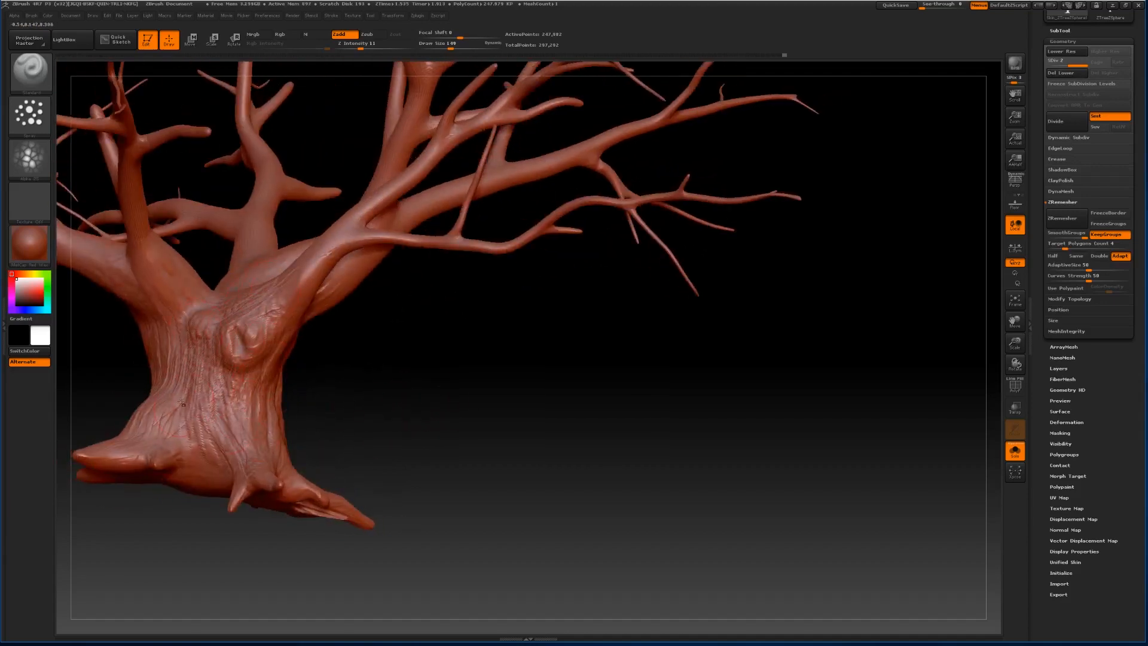
{"action": "left_click_drag", "start_coordinate": [392, 414], "coordinate": [407, 415]}
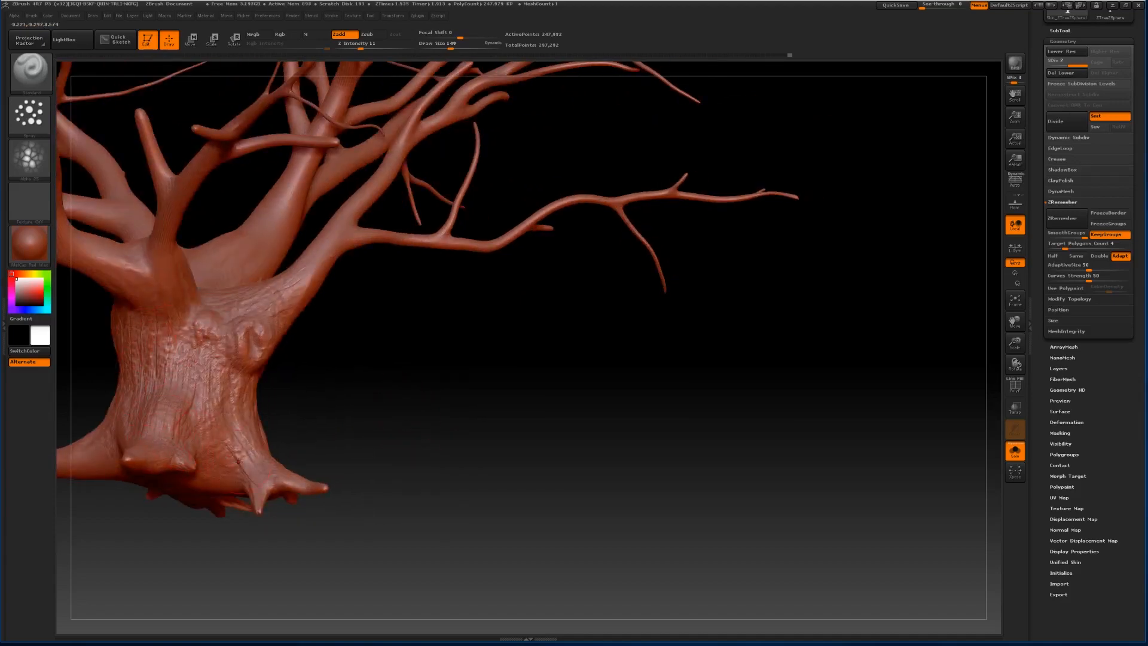
{"action": "left_click_drag", "start_coordinate": [341, 416], "coordinate": [50, 508]}
{"action": "left_click_drag", "start_coordinate": [279, 436], "coordinate": [133, 445]}
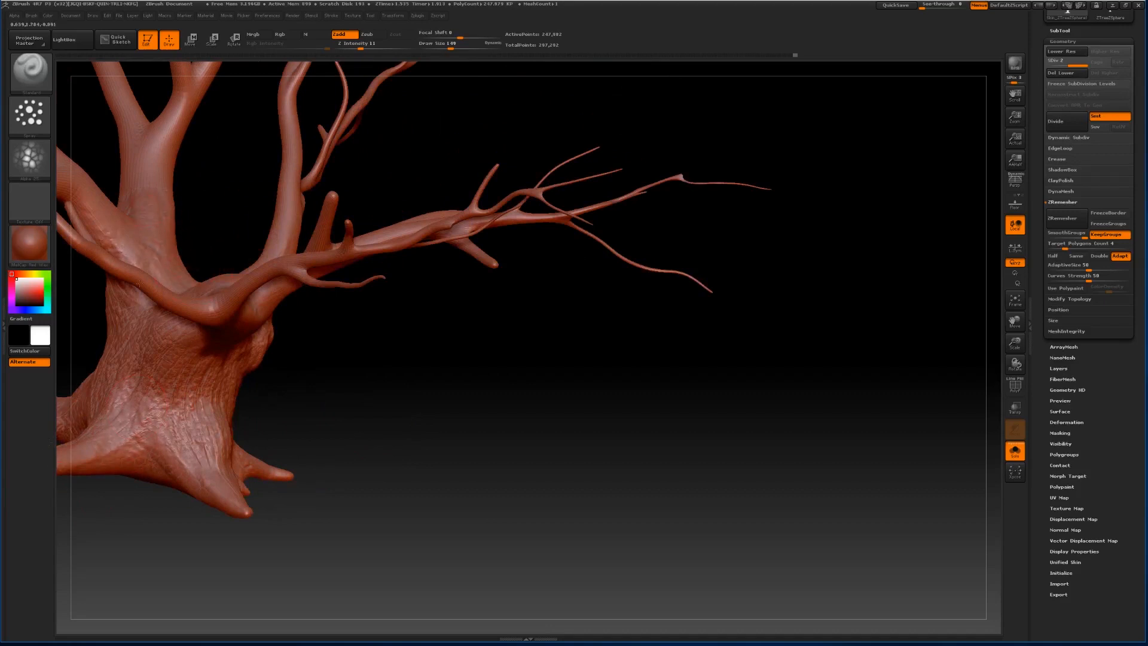
{"action": "left_click_drag", "start_coordinate": [231, 225], "coordinate": [36, 264]}
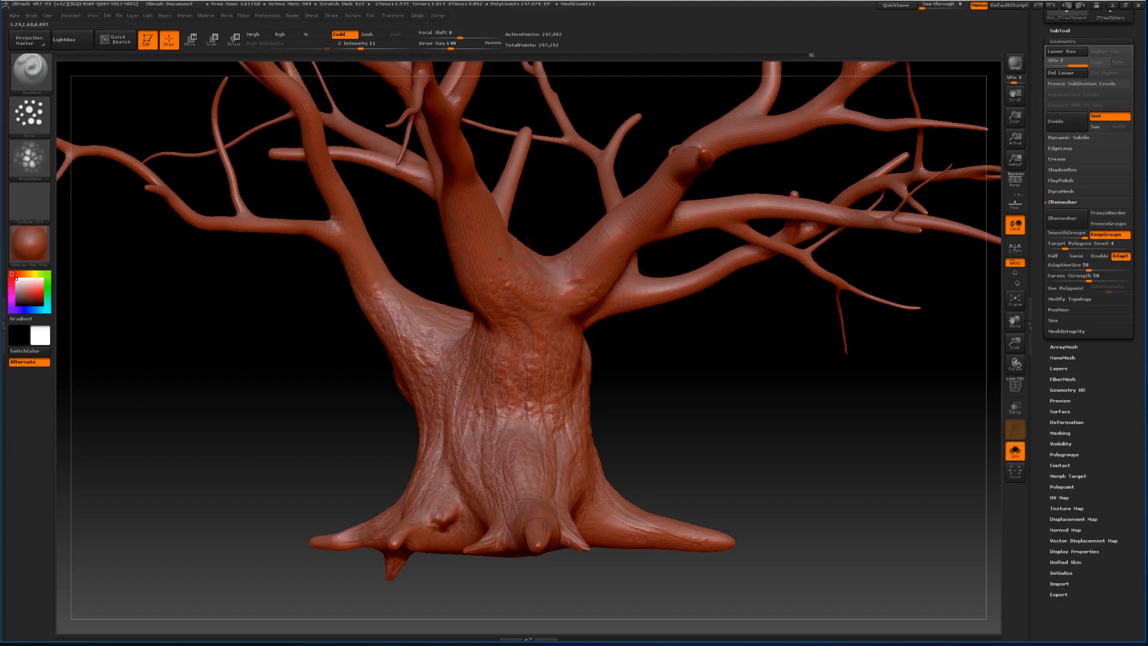
{"action": "left_click_drag", "start_coordinate": [651, 379], "coordinate": [630, 360]}
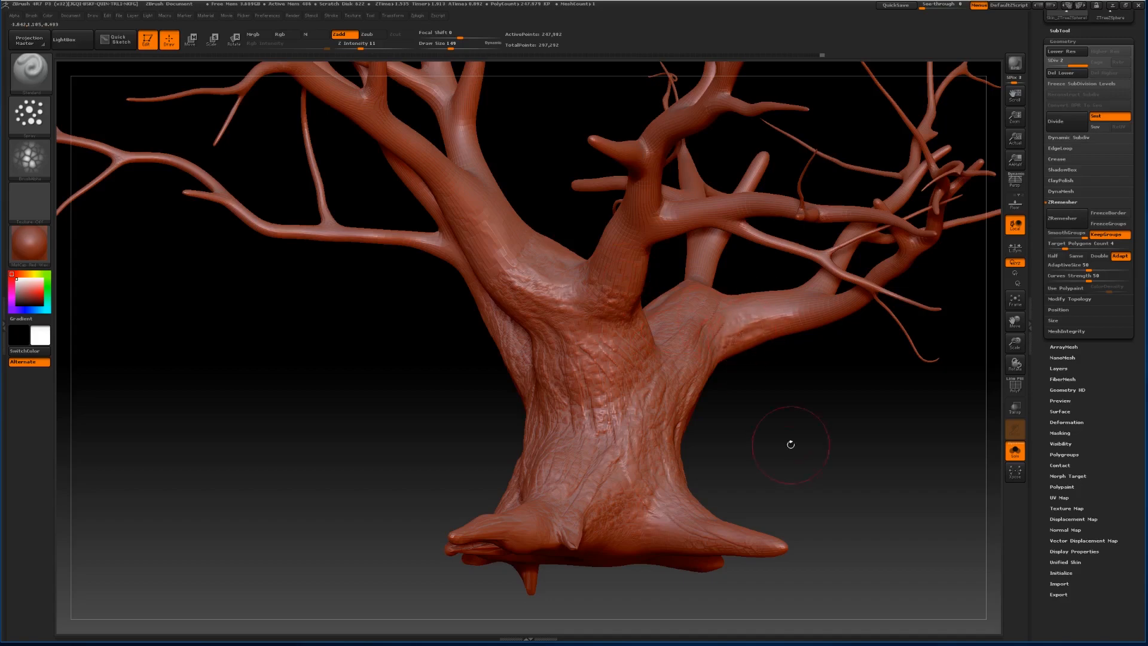
Spray more bumpy bark texture over the sides of the trunk above the roots.
{"action": "left_click_drag", "start_coordinate": [790, 444], "coordinate": [809, 339]}
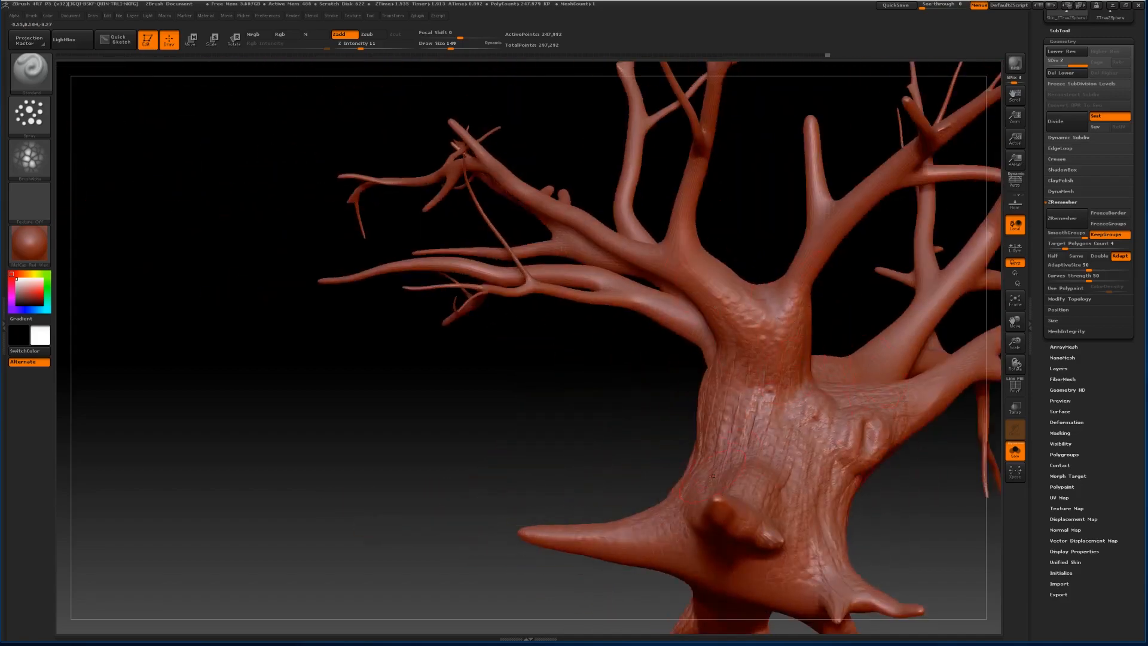
{"action": "left_click_drag", "start_coordinate": [609, 436], "coordinate": [669, 455]}
{"action": "left_click_drag", "start_coordinate": [1014, 321], "coordinate": [583, 407]}
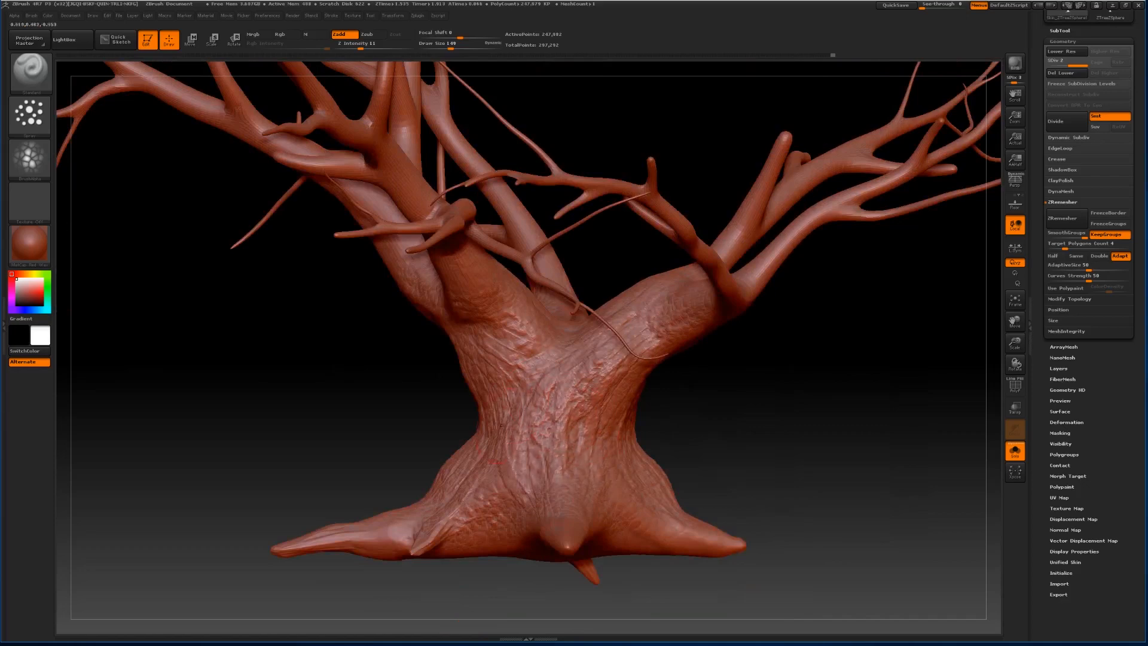
Set the spray brush's draw size to 351 and look through the stroke's settings.
{"action": "left_click_drag", "start_coordinate": [451, 46], "coordinate": [467, 46]}
{"action": "left_click", "coordinate": [419, 16]}
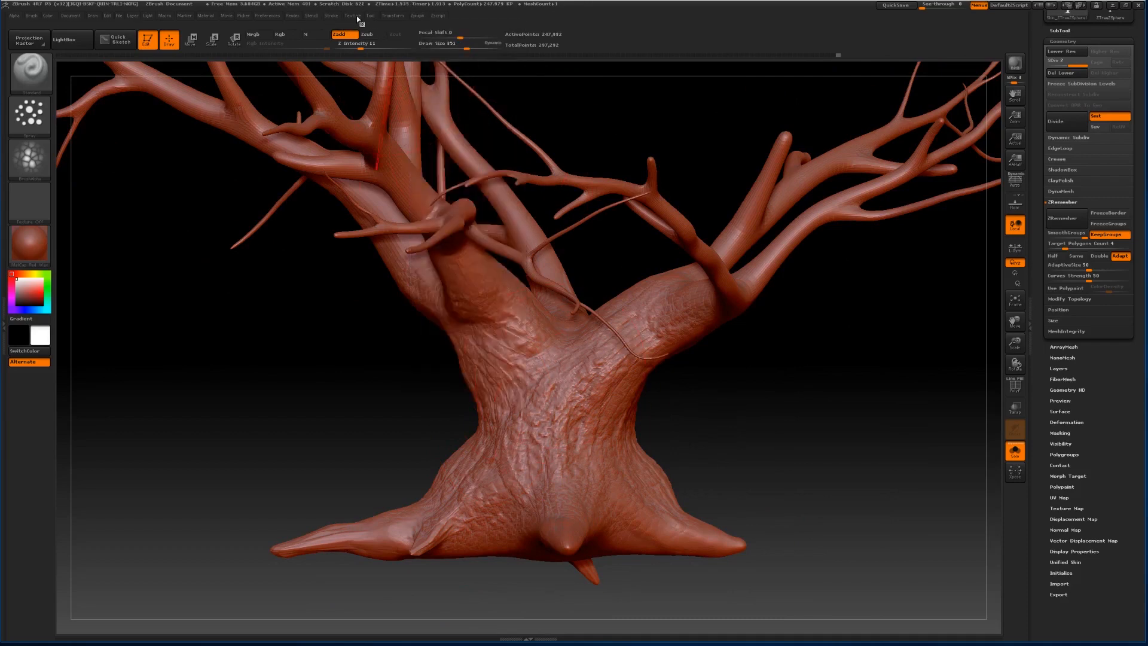
{"action": "left_click", "coordinate": [333, 16]}
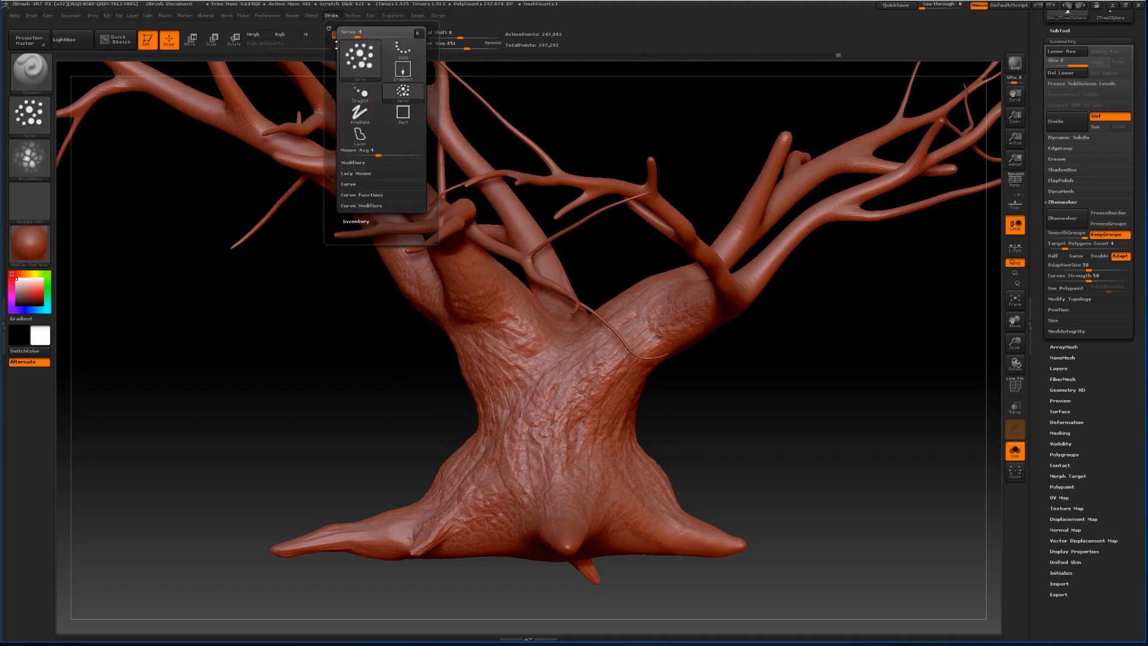
{"action": "left_click", "coordinate": [363, 173]}
{"action": "left_click", "coordinate": [361, 185]}
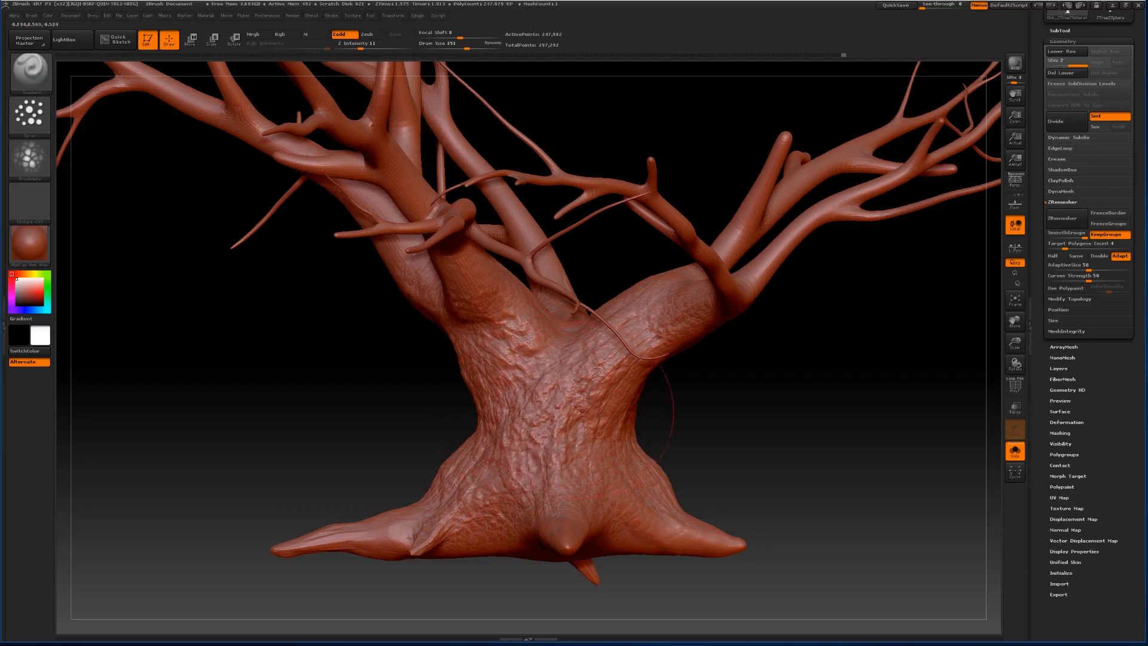
Spray broad, rough bark texture around the trunk and over the bases of the main branches.
{"action": "left_click_drag", "start_coordinate": [717, 436], "coordinate": [628, 423]}
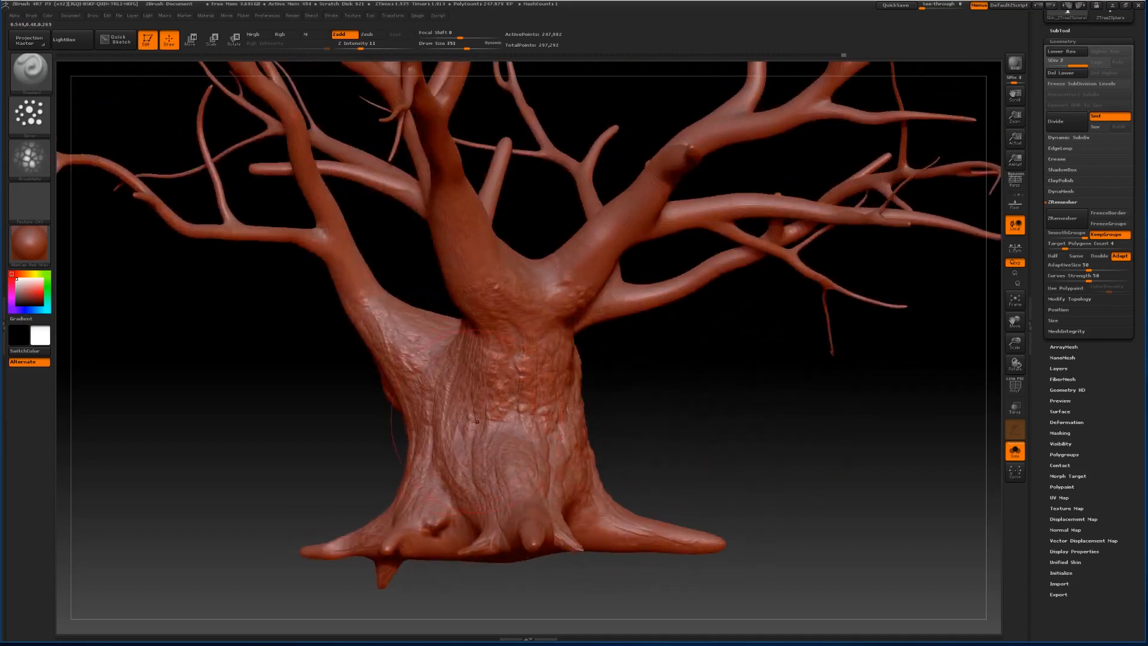
{"action": "left_click_drag", "start_coordinate": [428, 371], "coordinate": [380, 312]}
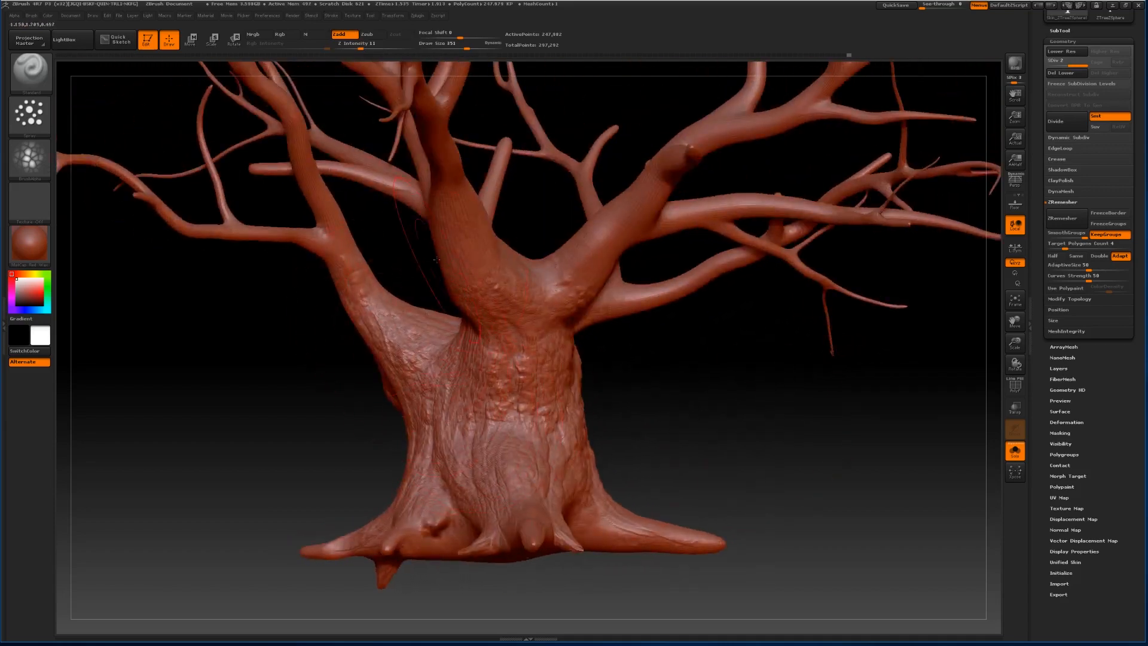
{"action": "left_click_drag", "start_coordinate": [486, 220], "coordinate": [457, 258]}
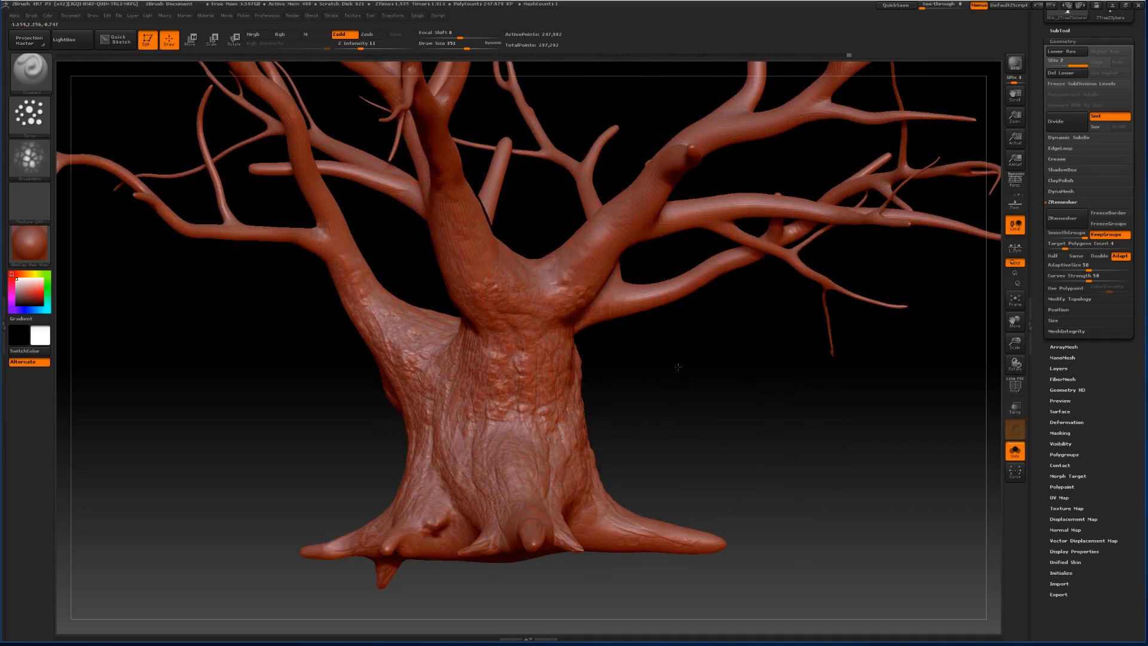
{"action": "left_click_drag", "start_coordinate": [690, 353], "coordinate": [640, 341]}
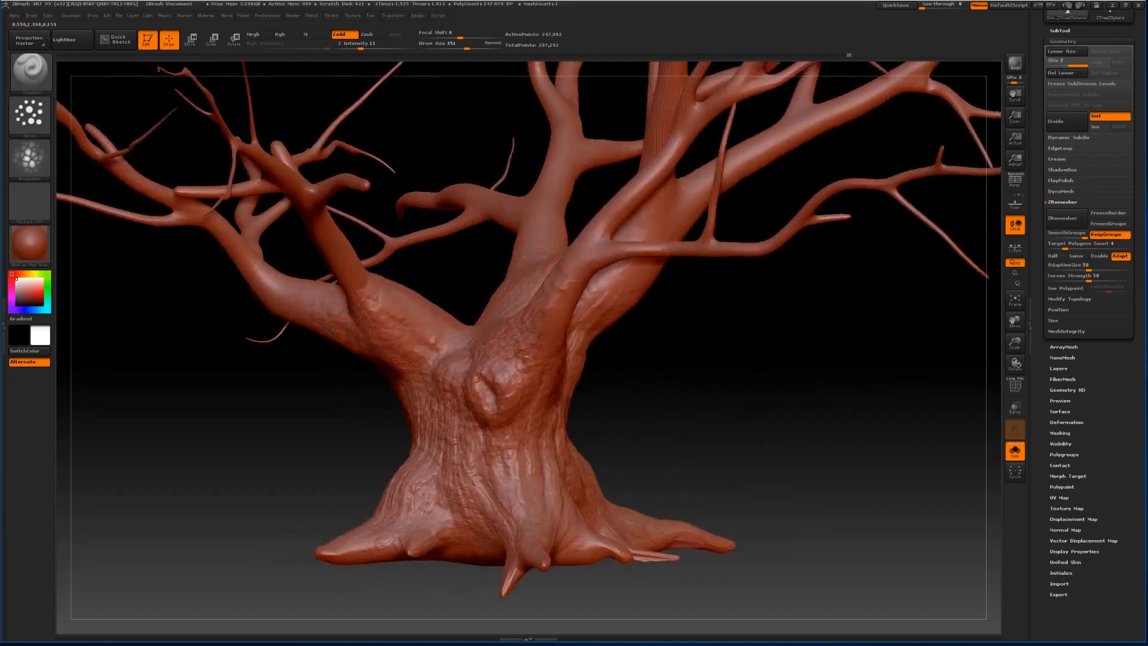
{"action": "mouse_move", "coordinate": [432, 313]}
{"action": "left_mouse_down"}
{"action": "mouse_move", "coordinate": [419, 297]}
{"action": "mouse_move", "coordinate": [463, 311]}
{"action": "left_mouse_up"}
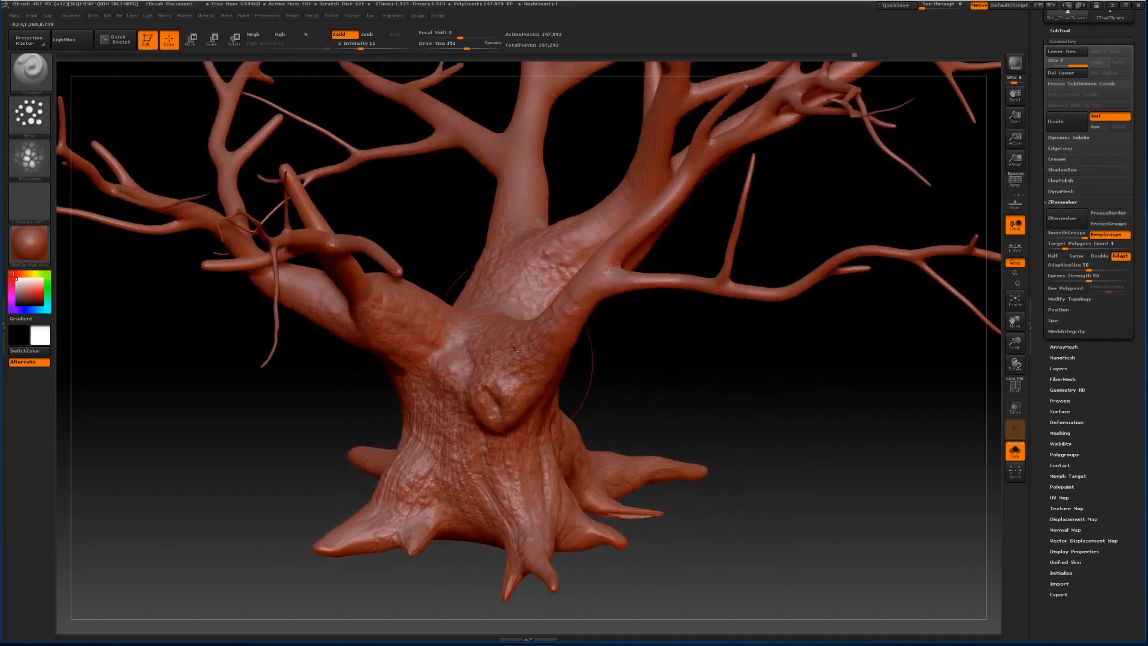
{"action": "left_click_drag", "start_coordinate": [675, 356], "coordinate": [632, 339]}
{"action": "left_click_drag", "start_coordinate": [645, 397], "coordinate": [693, 384]}
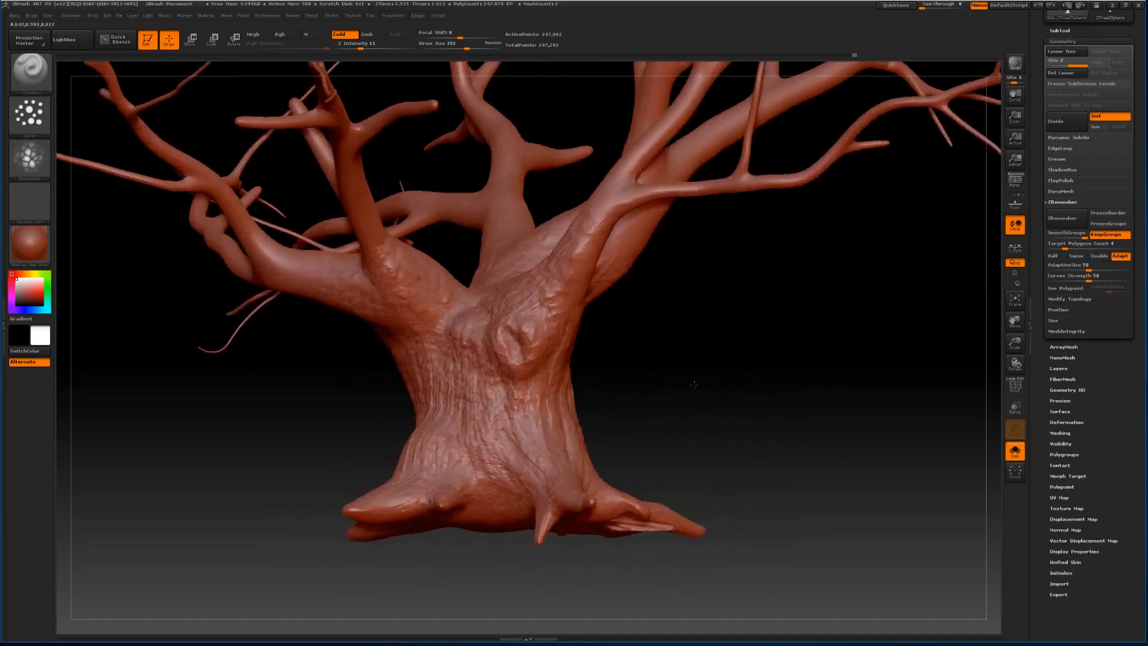
Reshape the knot below the branch fork using the Move brush at draw size 101.
{"action": "left_click_drag", "start_coordinate": [1015, 342], "coordinate": [700, 364]}
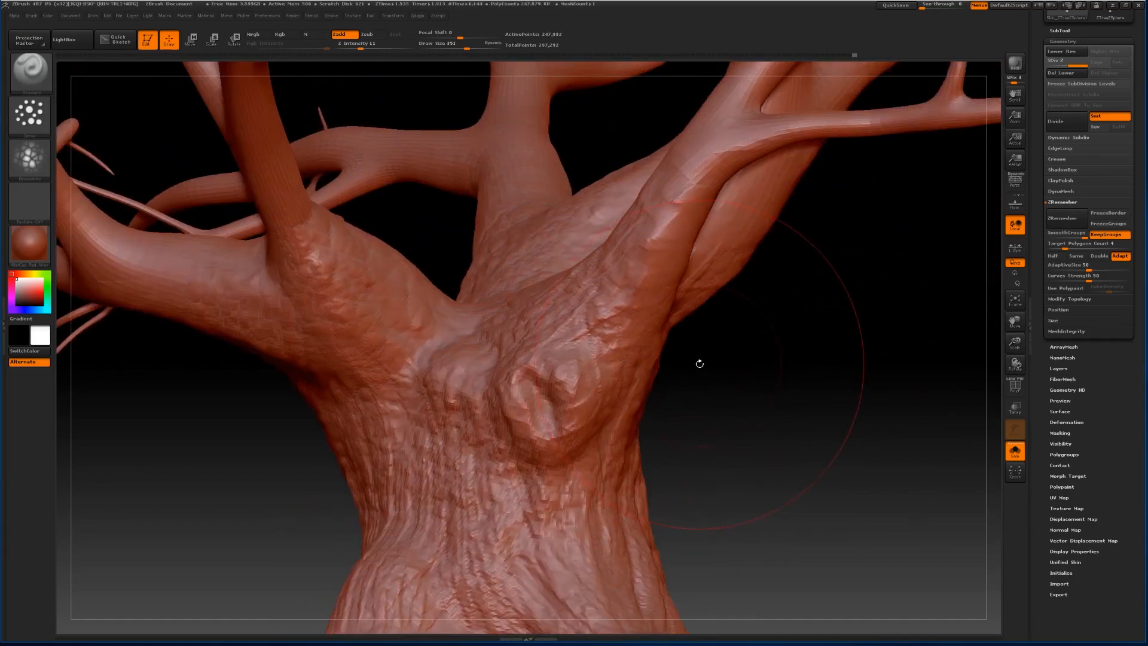
{"action": "left_click_drag", "start_coordinate": [747, 409], "coordinate": [767, 394]}
{"action": "left_click", "coordinate": [39, 76]}
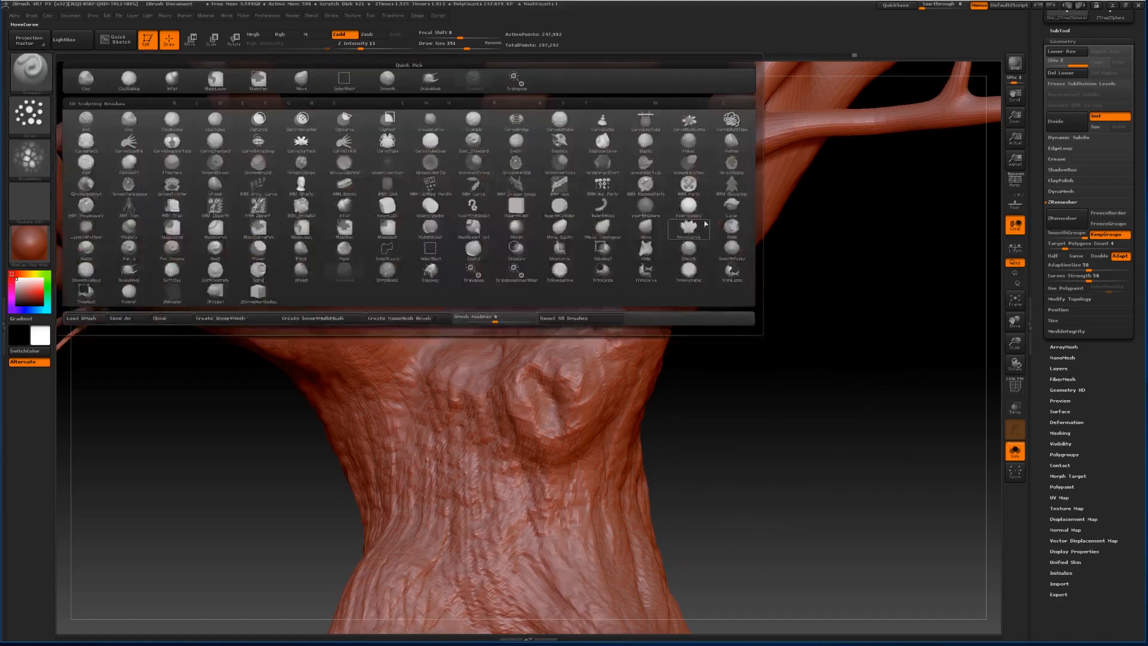
{"action": "left_click", "coordinate": [647, 230]}
{"action": "left_click_drag", "start_coordinate": [474, 48], "coordinate": [445, 48]}
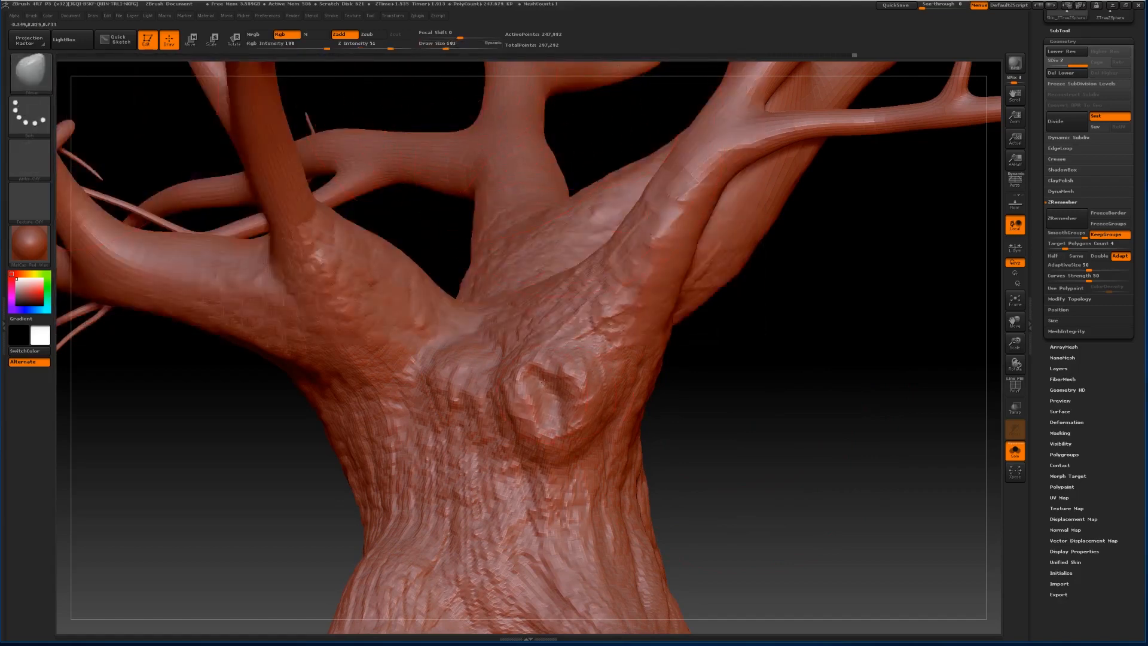
{"action": "mouse_move", "coordinate": [543, 384]}
{"action": "left_mouse_down"}
{"action": "mouse_move", "coordinate": [530, 419]}
{"action": "mouse_move", "coordinate": [564, 392]}
{"action": "left_mouse_up"}
{"action": "left_click_drag", "start_coordinate": [757, 395], "coordinate": [570, 400]}
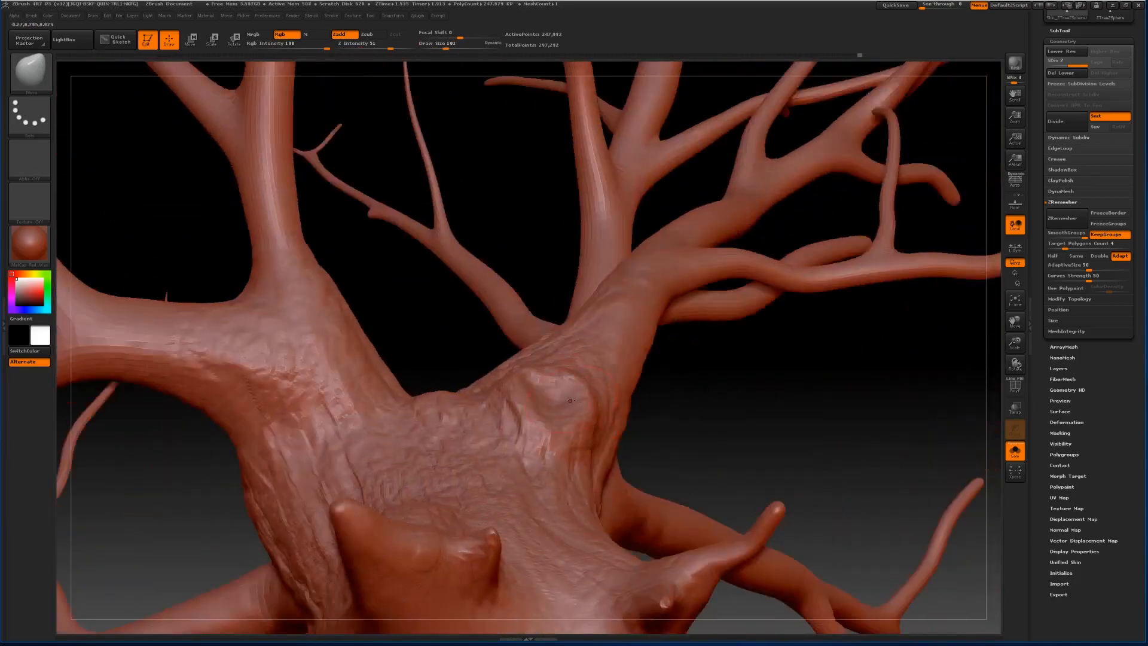
Set the Move brush's draw size to 163 and pull the knot outward into a protruding stump.
{"action": "mouse_move", "coordinate": [797, 397]}
{"action": "left_mouse_down"}
{"action": "mouse_move", "coordinate": [588, 330]}
{"action": "mouse_move", "coordinate": [607, 259]}
{"action": "left_mouse_up"}
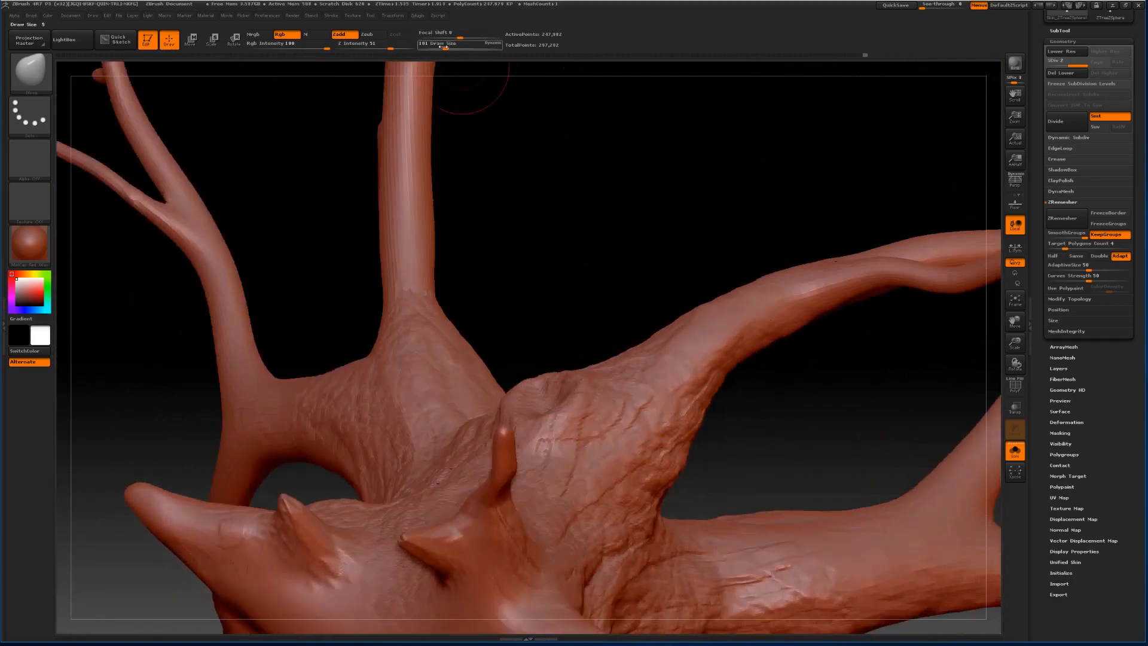
{"action": "left_click_drag", "start_coordinate": [445, 48], "coordinate": [452, 47]}
{"action": "mouse_move", "coordinate": [553, 415]}
{"action": "left_mouse_down"}
{"action": "mouse_move", "coordinate": [545, 387]}
{"action": "mouse_move", "coordinate": [517, 385]}
{"action": "left_mouse_up"}
{"action": "left_click_drag", "start_coordinate": [556, 300], "coordinate": [522, 357]}
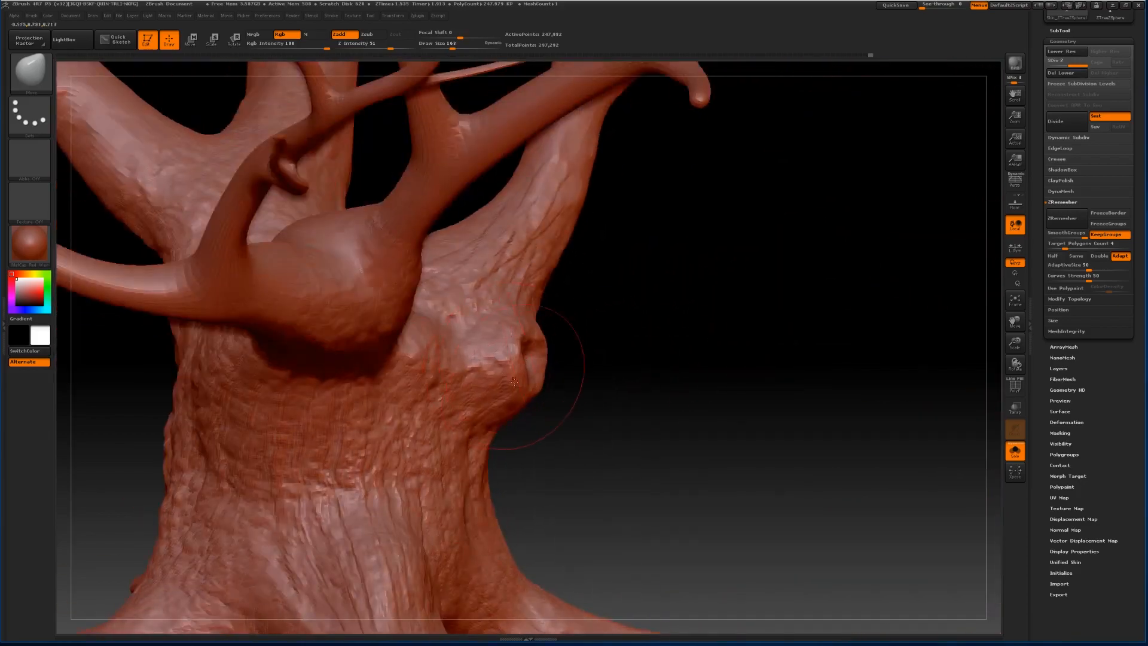
Set the Move brush's draw size to 71 and refine the rim and recess of the knot.
{"action": "left_click_drag", "start_coordinate": [455, 45], "coordinate": [441, 45]}
{"action": "left_click_drag", "start_coordinate": [747, 392], "coordinate": [725, 353]}
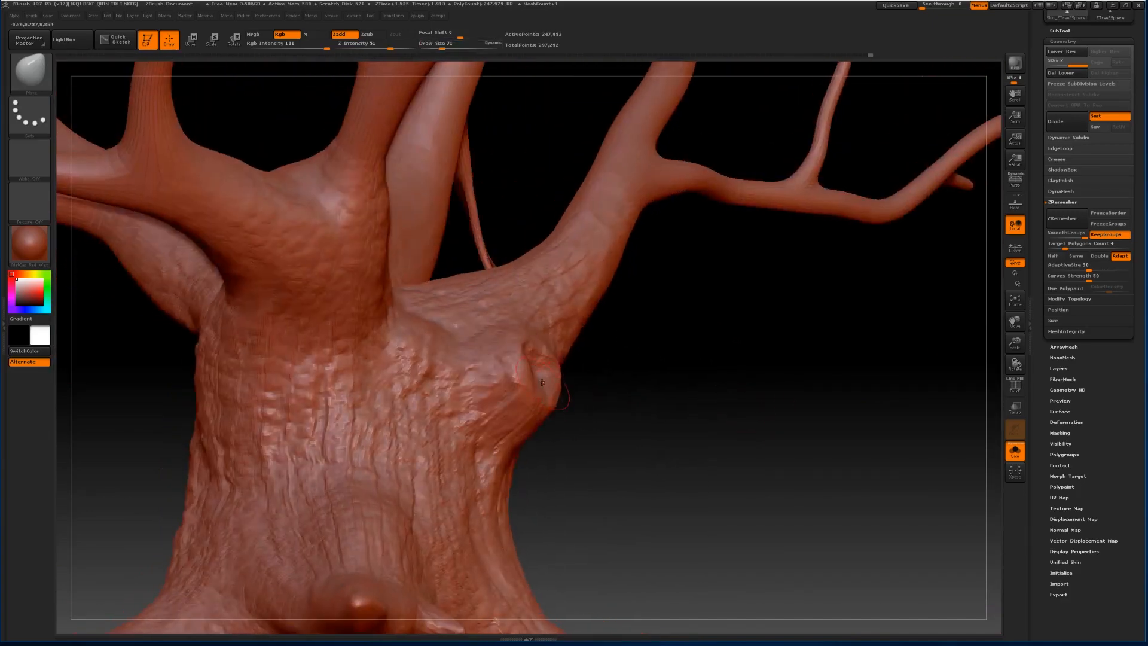
{"action": "left_click_drag", "start_coordinate": [680, 395], "coordinate": [536, 376]}
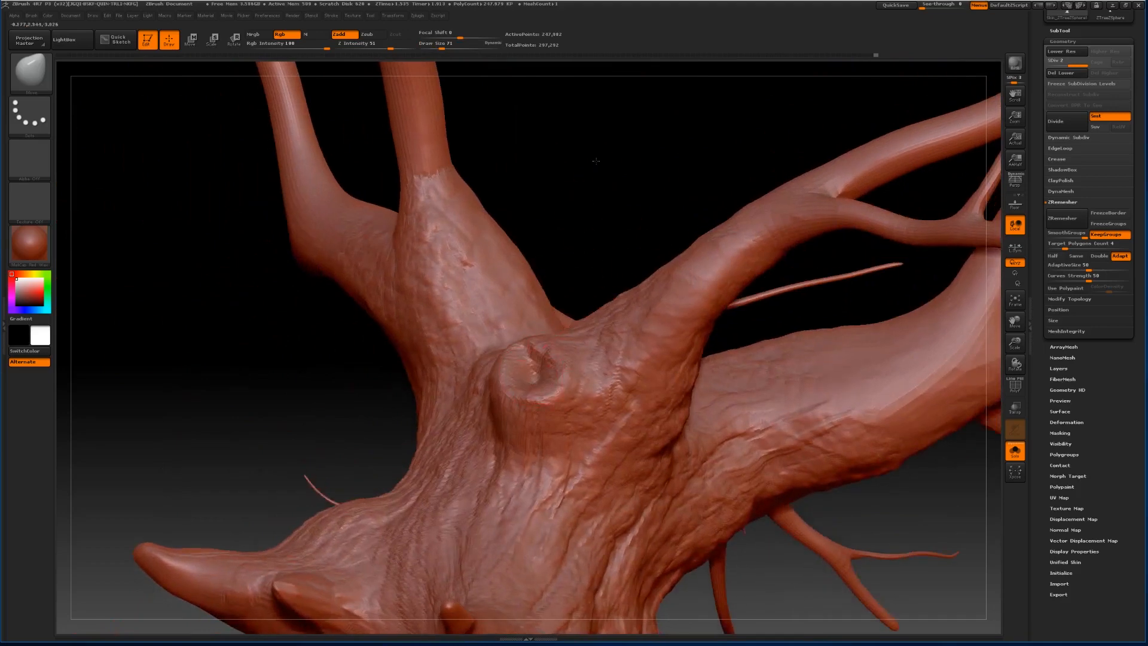
Mask the recess inside the knot and invert the mask to protect the rest of the tree.
{"action": "left_click_drag", "start_coordinate": [596, 160], "coordinate": [133, 163]}
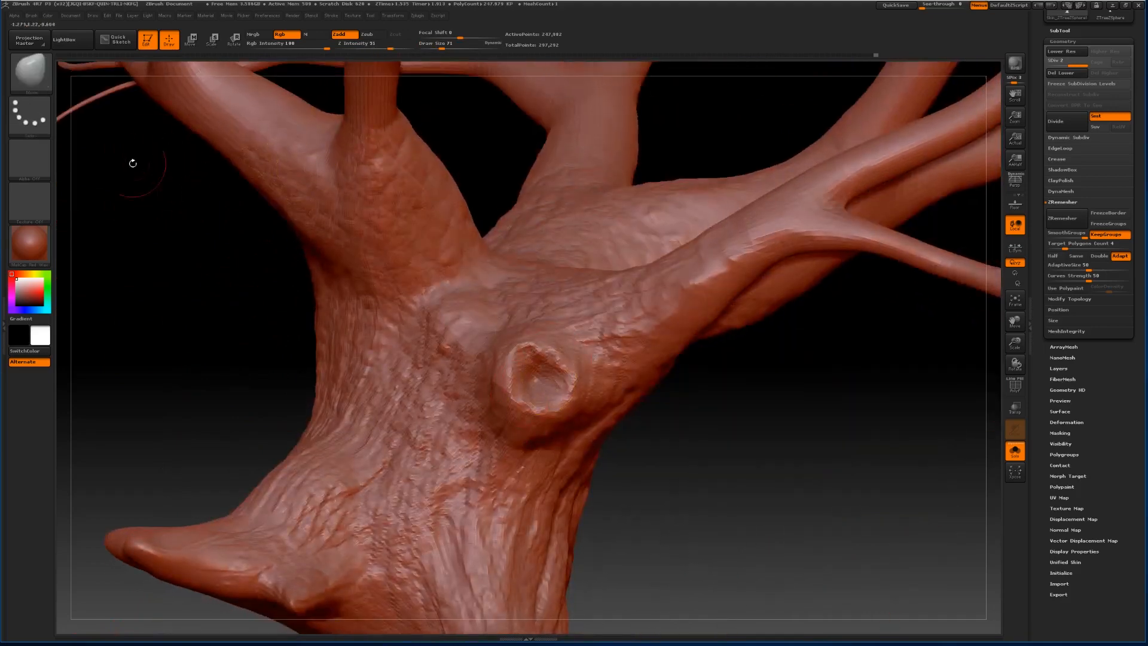
{"action": "left_click", "coordinate": [26, 113]}
{"action": "left_click_drag", "start_coordinate": [529, 367], "coordinate": [553, 389], "text": "ctrl"}
{"action": "left_click_drag", "start_coordinate": [743, 504], "coordinate": [744, 465]}
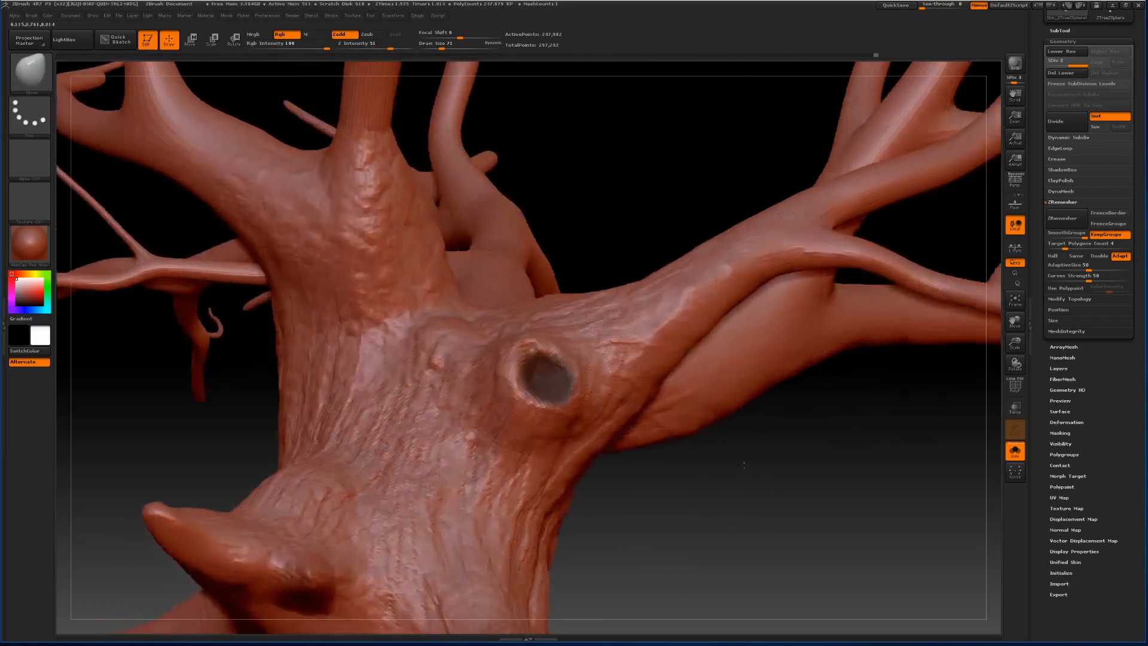
{"action": "left_click", "coordinate": [765, 512], "text": "ctrl"}
{"action": "left_click_drag", "start_coordinate": [766, 512], "coordinate": [635, 392]}
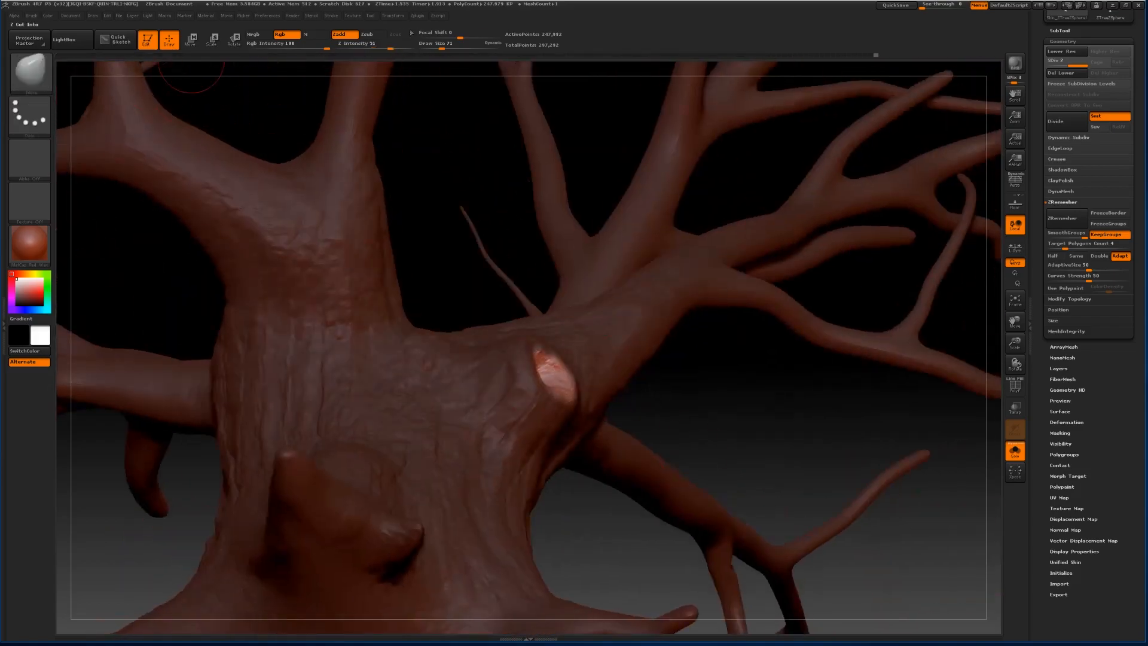
Set the Move brush's draw size to 223 and push the unmasked recess inward to form a hollow.
{"action": "left_click_drag", "start_coordinate": [441, 46], "coordinate": [456, 46]}
{"action": "left_click_drag", "start_coordinate": [659, 448], "coordinate": [700, 382]}
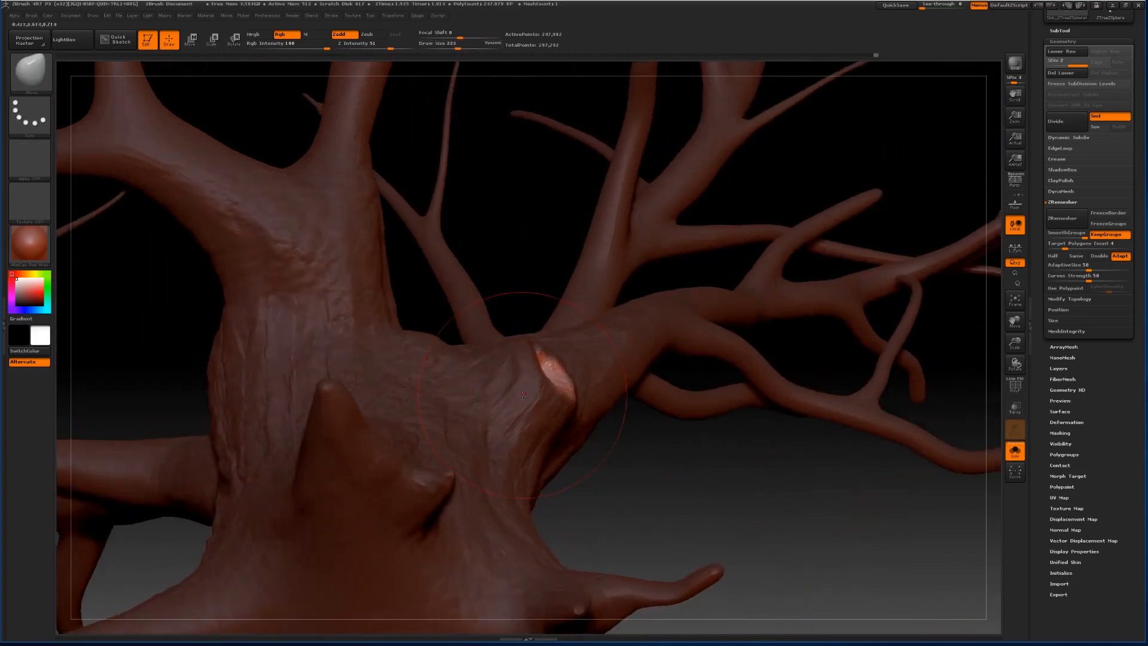
{"action": "left_click_drag", "start_coordinate": [541, 386], "coordinate": [528, 391]}
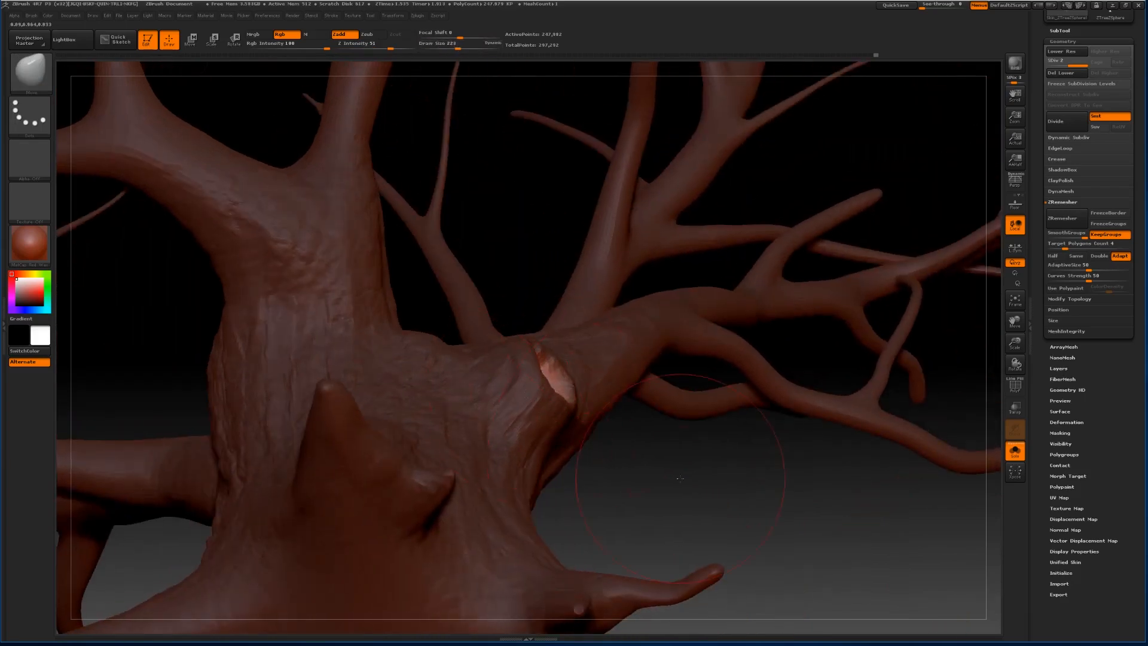
{"action": "left_click_drag", "start_coordinate": [679, 479], "coordinate": [769, 484]}
Switch to another sculpting brush at Z Intensity 37, deepen the knot's hollow, and undo the last stroke.
{"action": "left_click", "coordinate": [17, 57]}
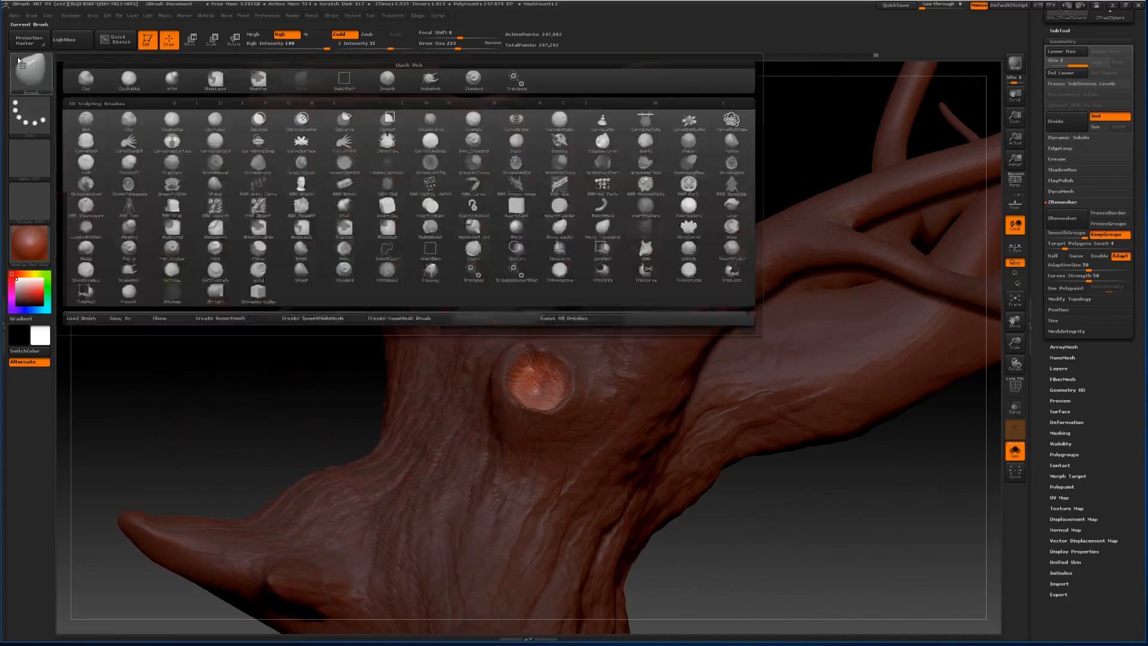
{"action": "left_click", "coordinate": [39, 72]}
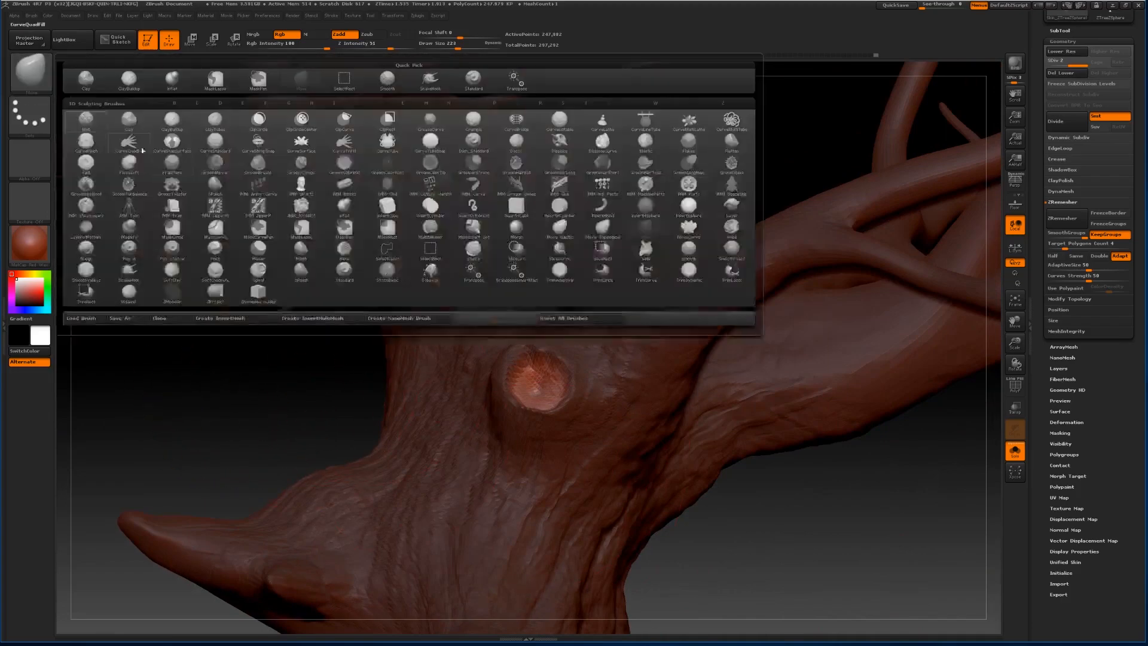
{"action": "left_click", "coordinate": [221, 186]}
{"action": "left_click_drag", "start_coordinate": [634, 153], "coordinate": [662, 170]}
{"action": "left_click_drag", "start_coordinate": [545, 376], "coordinate": [540, 383]}
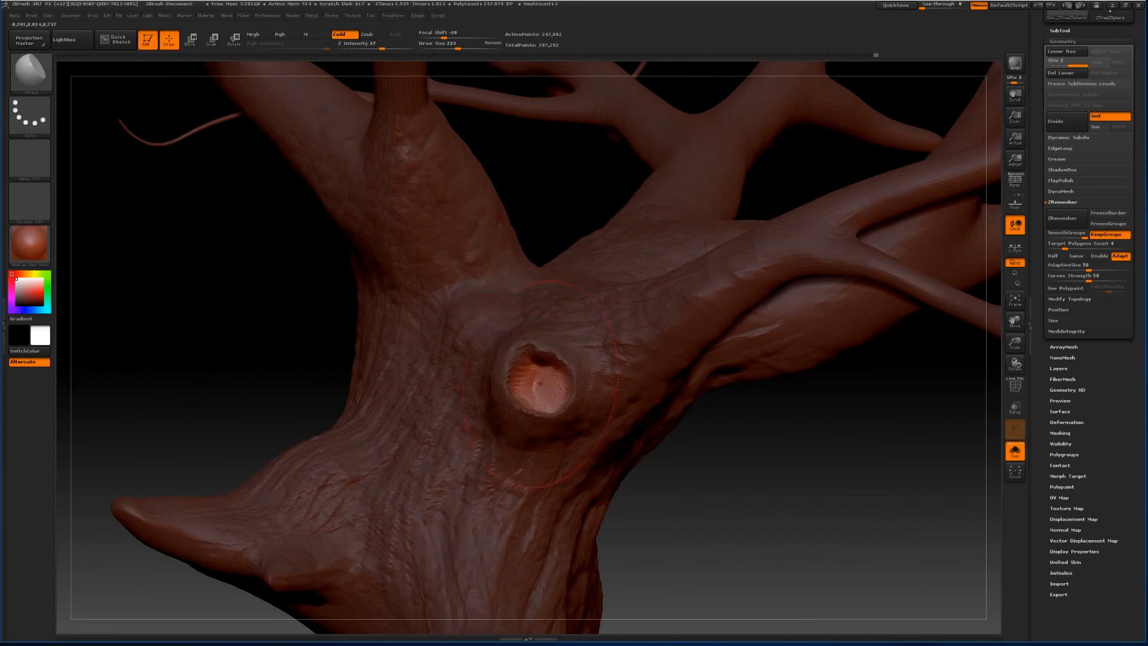
{"action": "left_click_drag", "start_coordinate": [315, 341], "coordinate": [328, 355]}
{"action": "left_click_drag", "start_coordinate": [718, 347], "coordinate": [661, 357]}
{"action": "key", "text": "ctrl+z"}
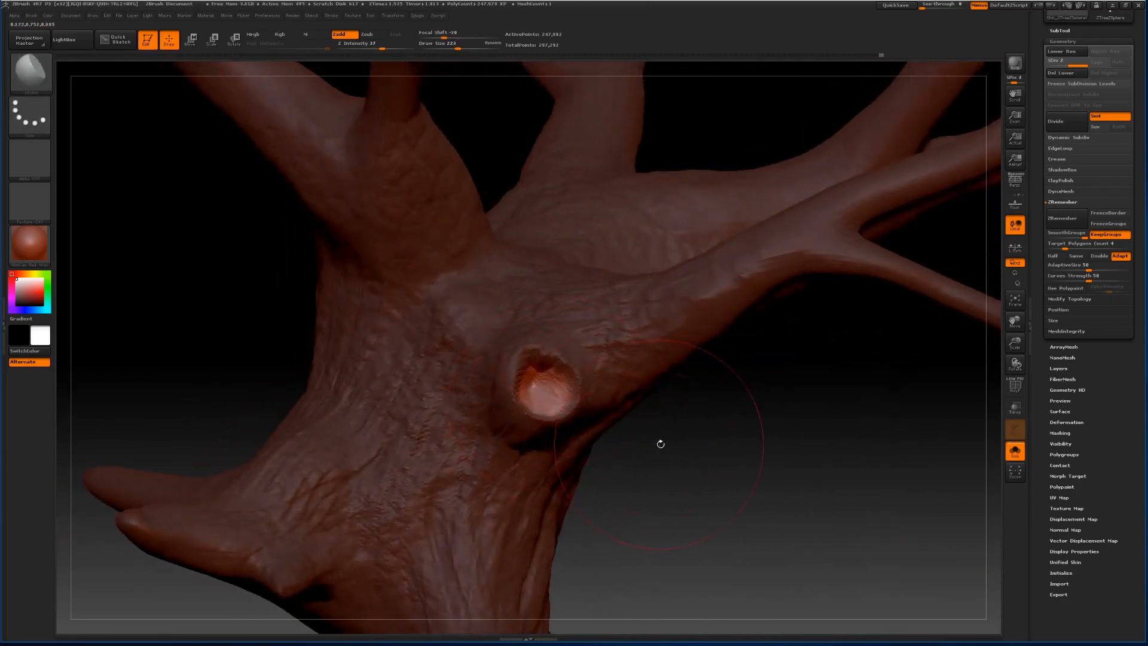
Clear the mask and check the hollow knot against the whole tree from several sides.
{"action": "mouse_move", "coordinate": [661, 443]}
{"action": "left_mouse_down"}
{"action": "mouse_move", "coordinate": [538, 410]}
{"action": "mouse_move", "coordinate": [777, 433]}
{"action": "mouse_move", "coordinate": [978, 373]}
{"action": "mouse_move", "coordinate": [1015, 311]}
{"action": "left_mouse_up"}
{"action": "left_click_drag", "start_coordinate": [860, 456], "coordinate": [803, 447]}
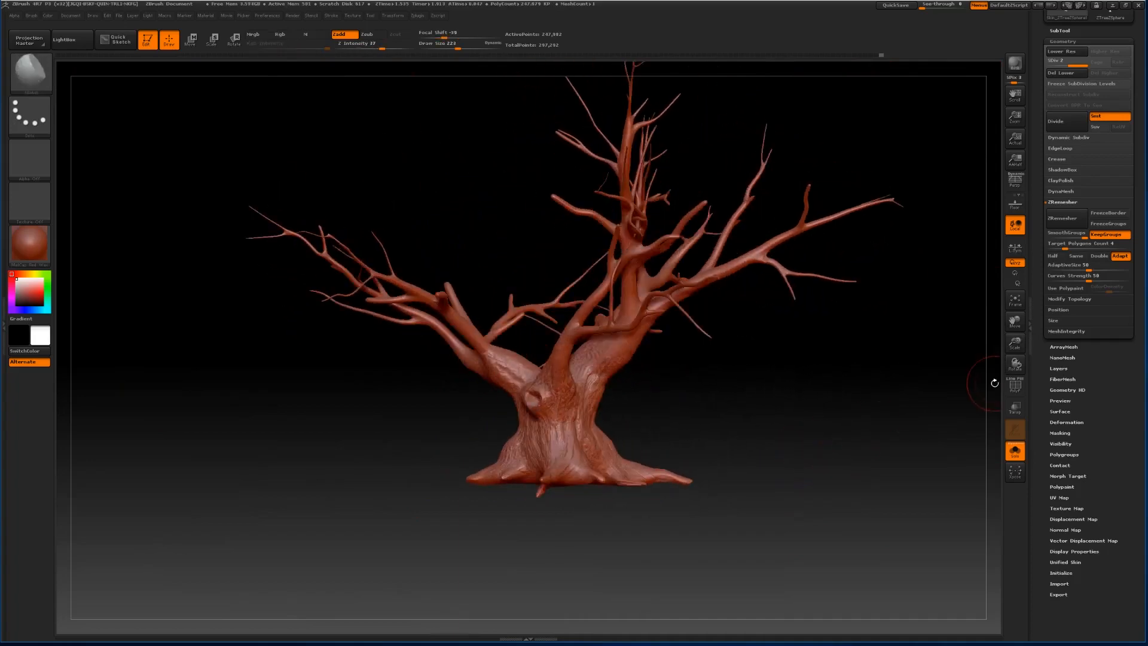
{"action": "left_click_drag", "start_coordinate": [1014, 343], "coordinate": [1010, 424]}
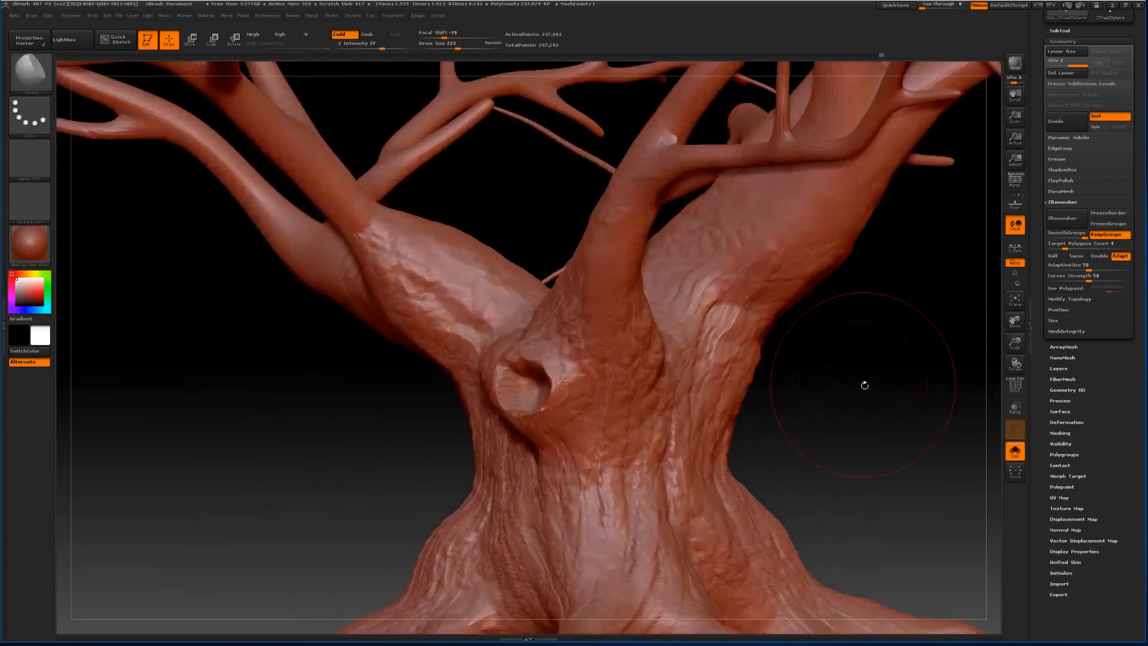
{"action": "left_click_drag", "start_coordinate": [216, 366], "coordinate": [210, 377]}
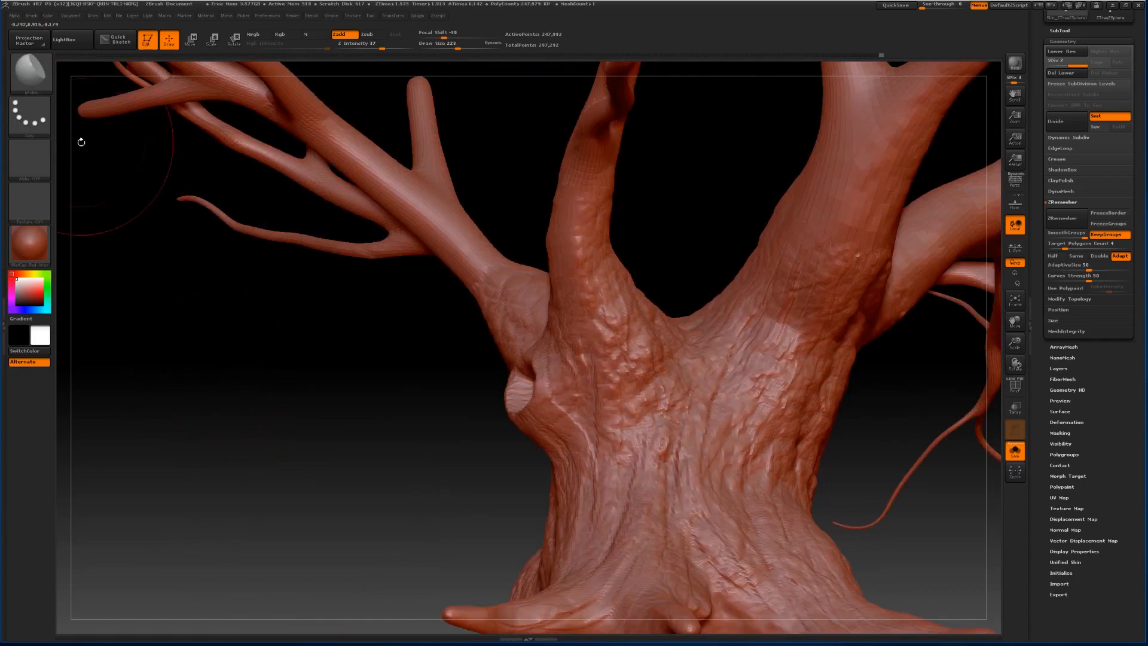
Pull out the rim of the hollow knot using the SnakeHook brush at a reduced draw size.
{"action": "left_click", "coordinate": [33, 71]}
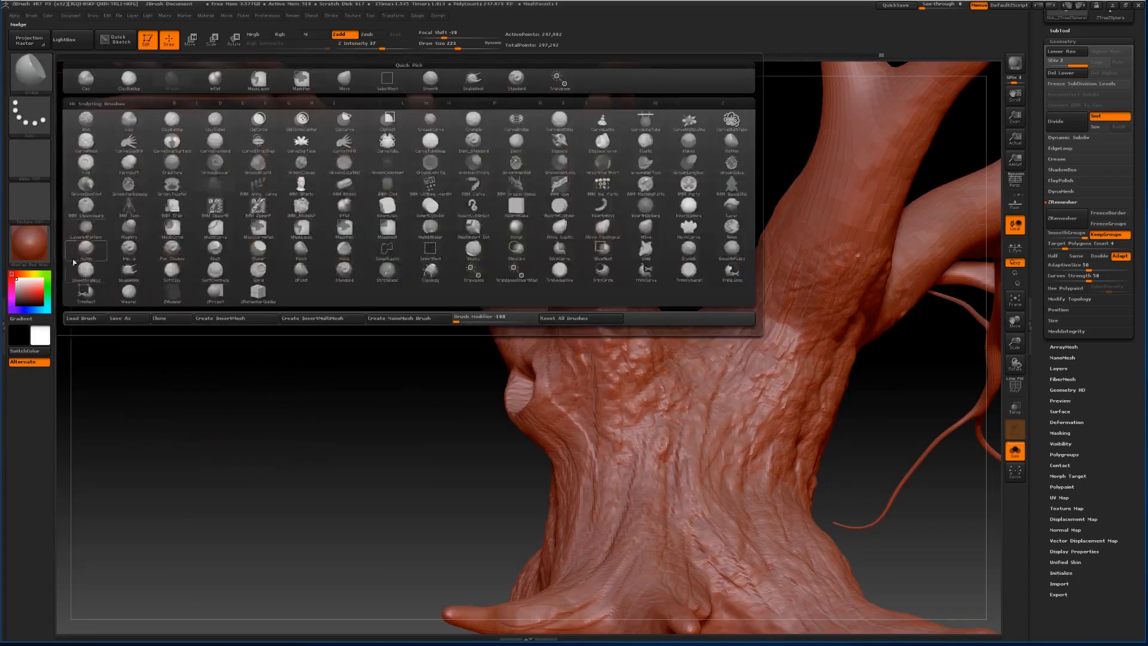
{"action": "left_click", "coordinate": [128, 270]}
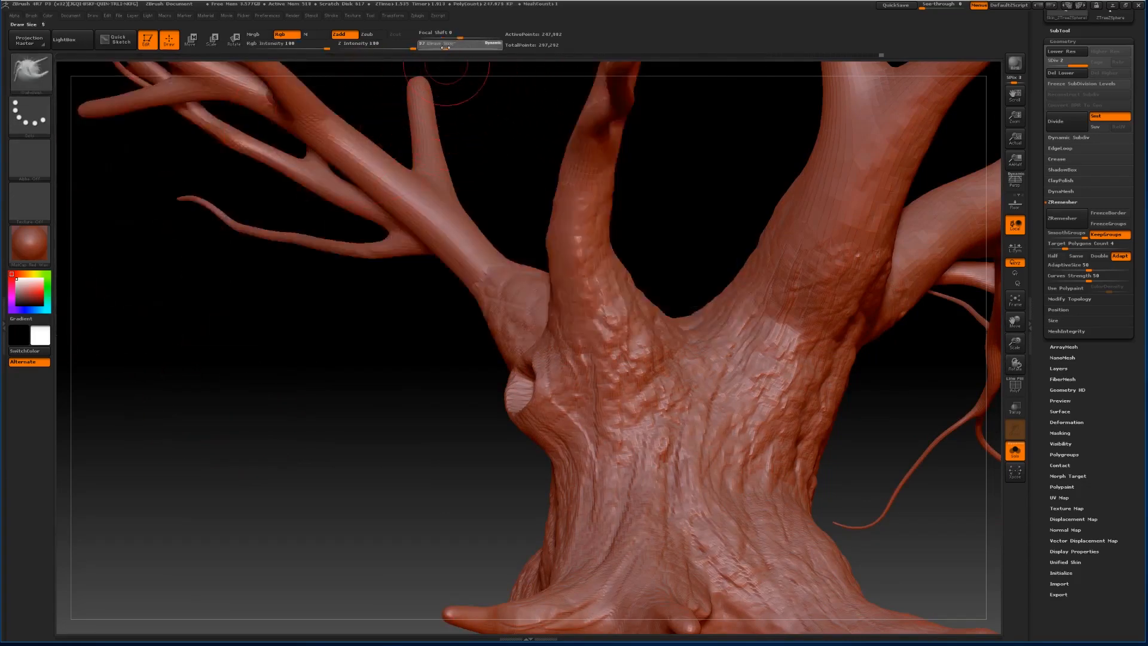
{"action": "left_click_drag", "start_coordinate": [444, 47], "coordinate": [440, 47]}
{"action": "mouse_move", "coordinate": [526, 355]}
{"action": "left_mouse_down"}
{"action": "mouse_move", "coordinate": [494, 385]}
{"action": "mouse_move", "coordinate": [510, 410]}
{"action": "mouse_move", "coordinate": [484, 388]}
{"action": "mouse_move", "coordinate": [499, 381]}
{"action": "left_mouse_up"}
{"action": "left_click_drag", "start_coordinate": [719, 350], "coordinate": [699, 351]}
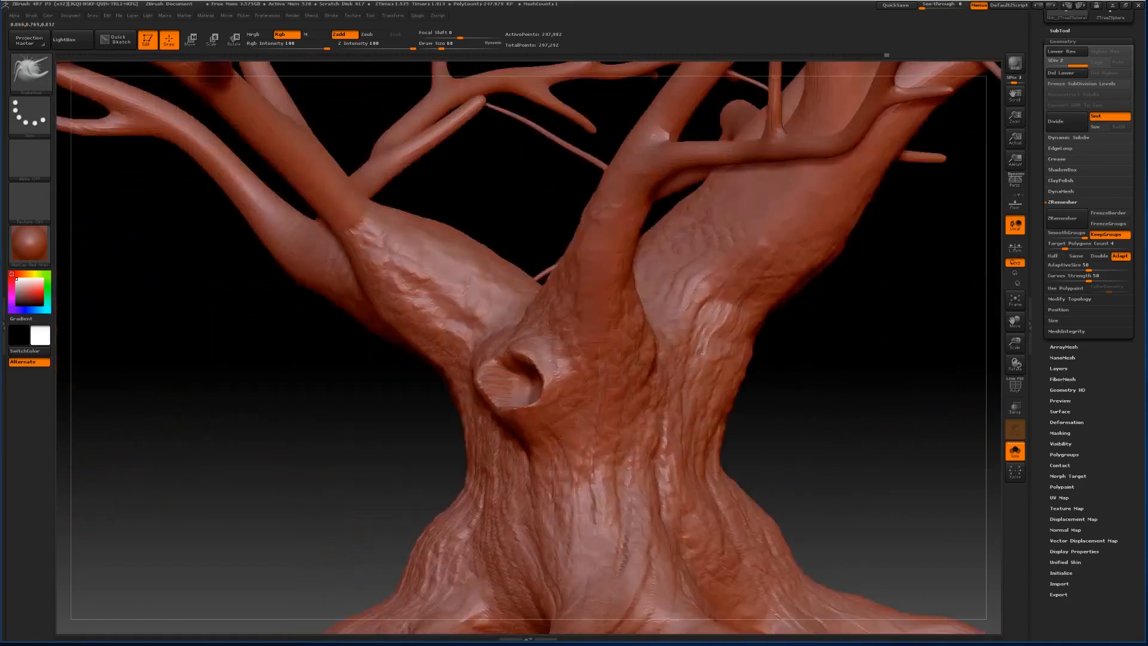
{"action": "left_click", "coordinate": [1014, 300]}
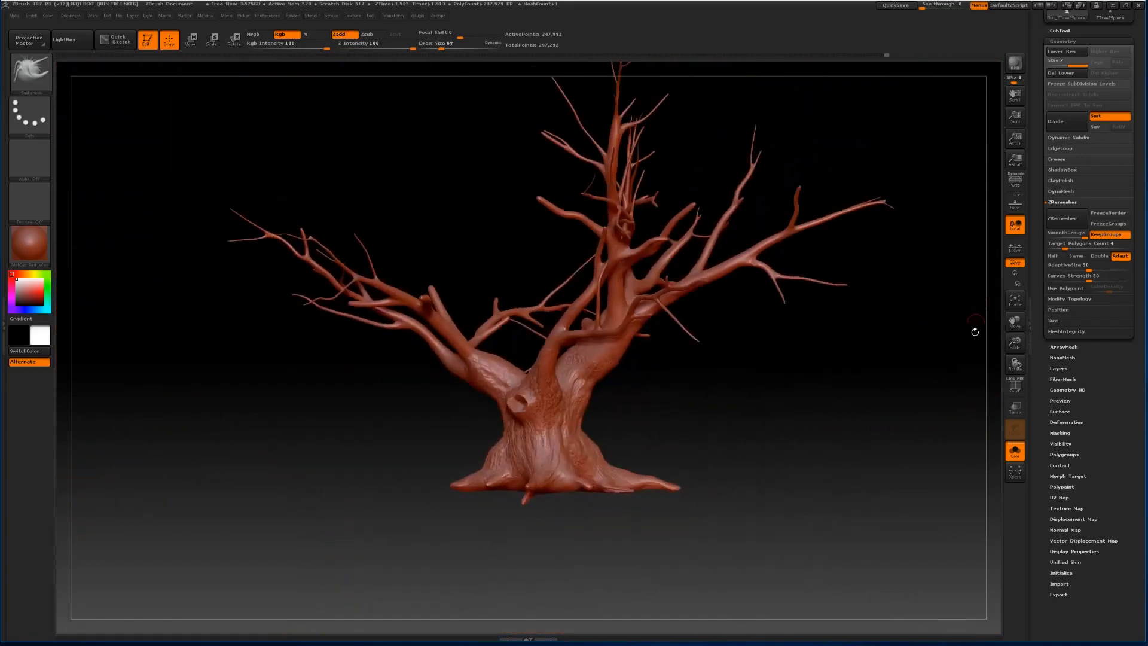
Drop the tree to subdivision level 1, isolate and mask the trunk polygroup, and restore the full tree's visibility.
{"action": "left_click", "coordinate": [1056, 62]}
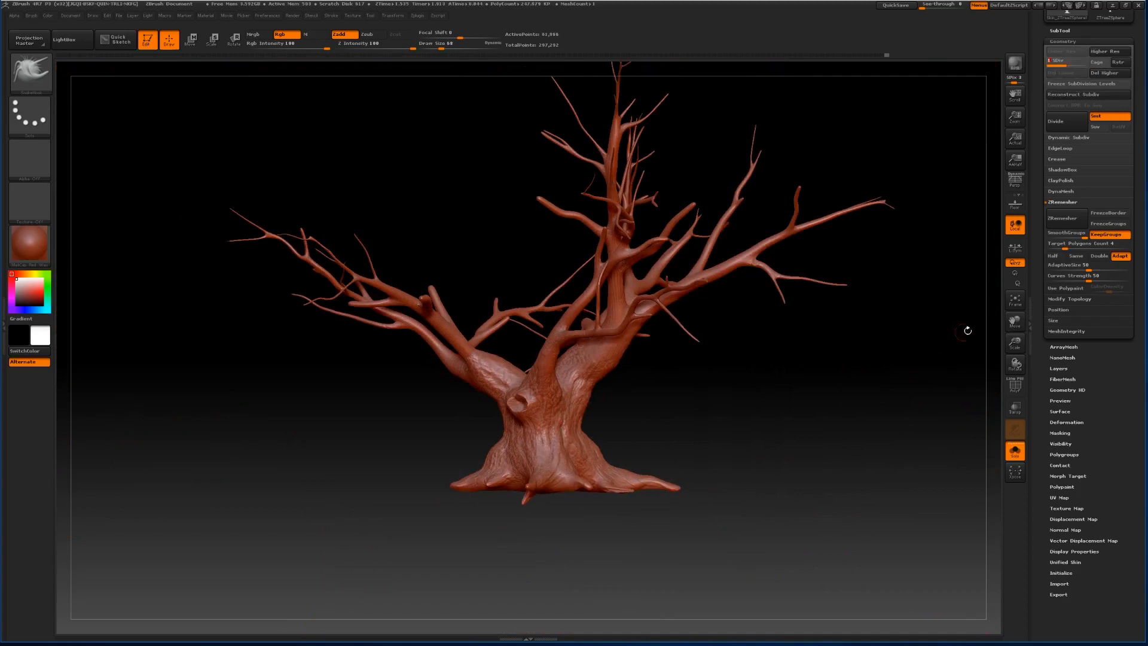
{"action": "mouse_move", "coordinate": [1013, 345]}
{"action": "left_mouse_down"}
{"action": "mouse_move", "coordinate": [1015, 377]}
{"action": "mouse_move", "coordinate": [1016, 327]}
{"action": "left_mouse_up"}
{"action": "left_click", "coordinate": [650, 474], "text": "ctrl+shift"}
{"action": "left_click_drag", "start_coordinate": [1015, 326], "coordinate": [917, 305]}
{"action": "mouse_move", "coordinate": [705, 176]}
{"action": "left_mouse_down", "text": "ctrl"}
{"action": "mouse_move", "coordinate": [71, 361]}
{"action": "mouse_move", "coordinate": [239, 633]}
{"action": "left_mouse_up", "text": "ctrl"}
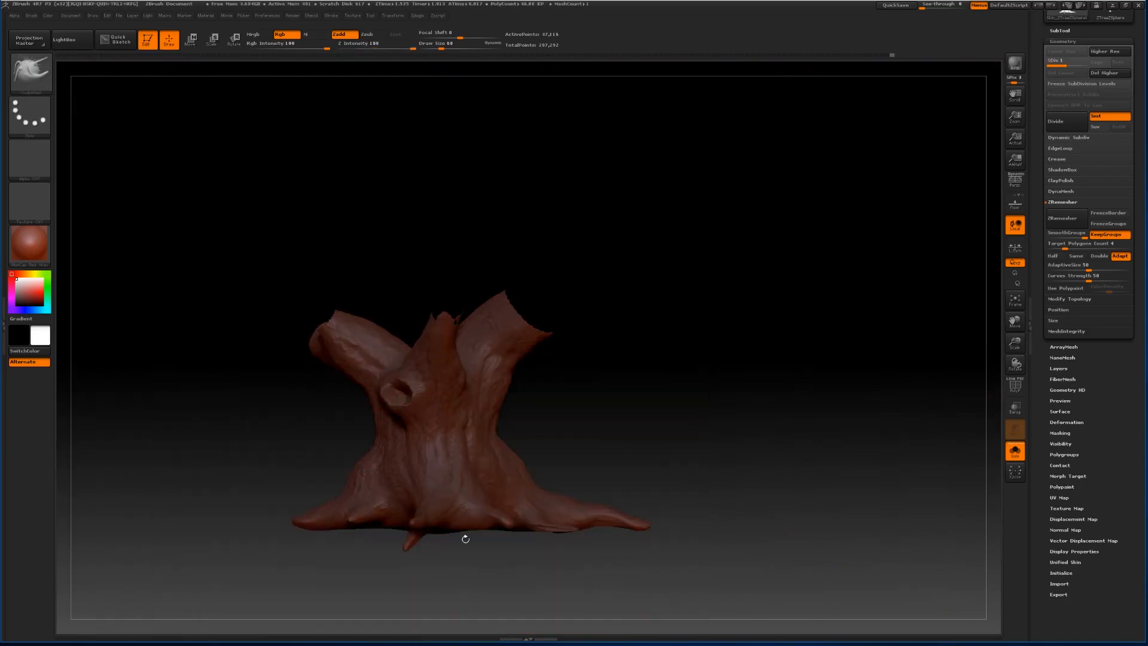
{"action": "key", "text": "ctrl+shift"}
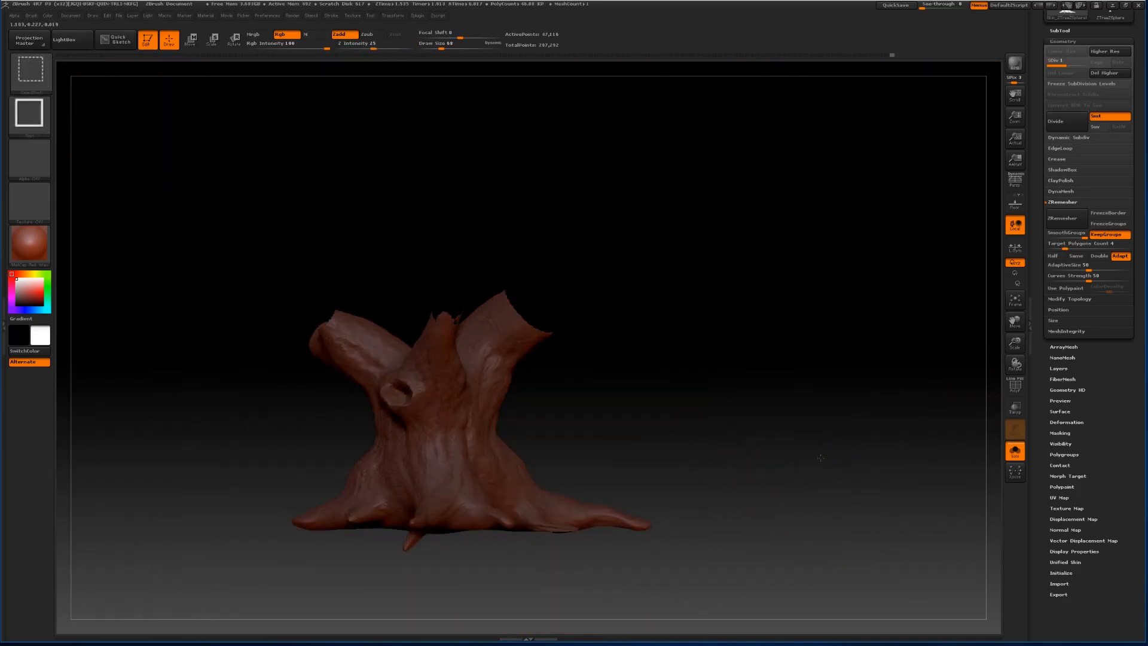
{"action": "left_click", "coordinate": [820, 458], "text": "ctrl+shift"}
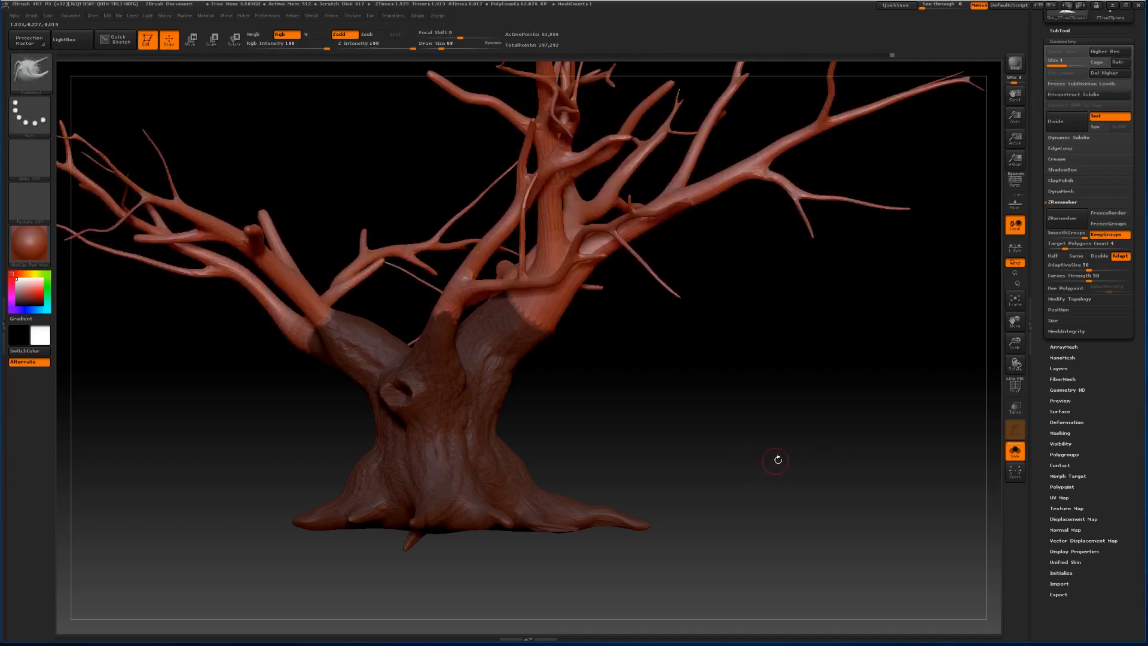
Invert the mask so the branches are protected and the trunk is editable, and blur the mask's edge.
{"action": "mouse_move", "coordinate": [963, 322]}
{"action": "left_mouse_down"}
{"action": "mouse_move", "coordinate": [935, 394]}
{"action": "mouse_move", "coordinate": [871, 397]}
{"action": "mouse_move", "coordinate": [838, 439]}
{"action": "mouse_move", "coordinate": [878, 386]}
{"action": "left_mouse_up"}
{"action": "key", "text": "ctrl+z"}
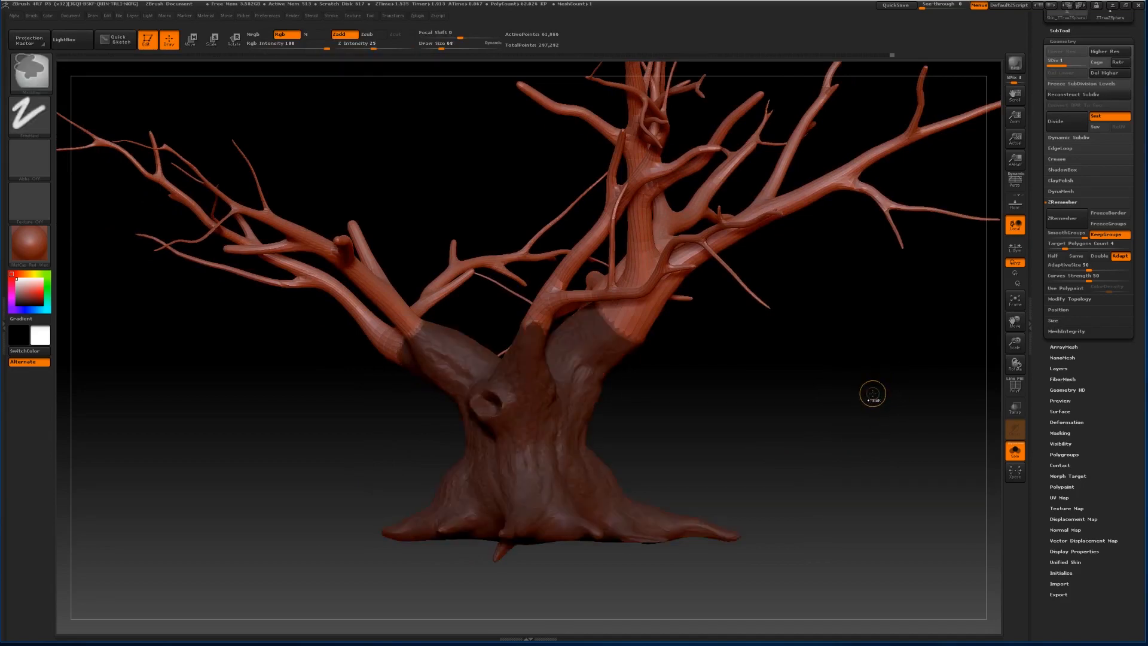
{"action": "left_click", "coordinate": [872, 393], "text": "ctrl"}
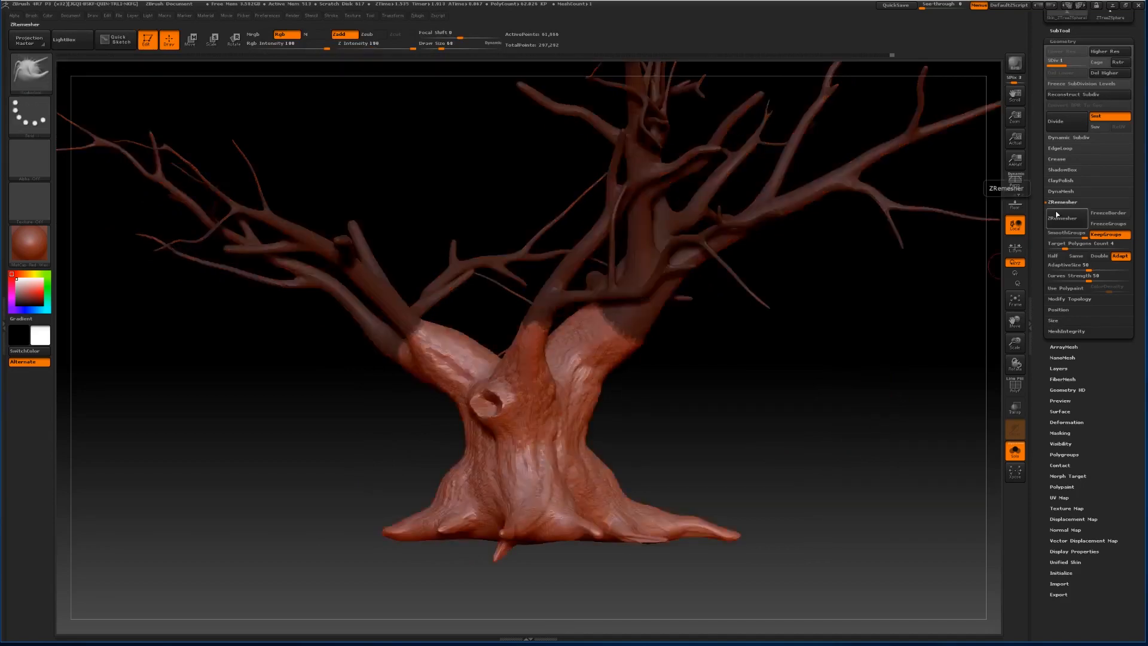
{"action": "left_click", "coordinate": [1060, 432]}
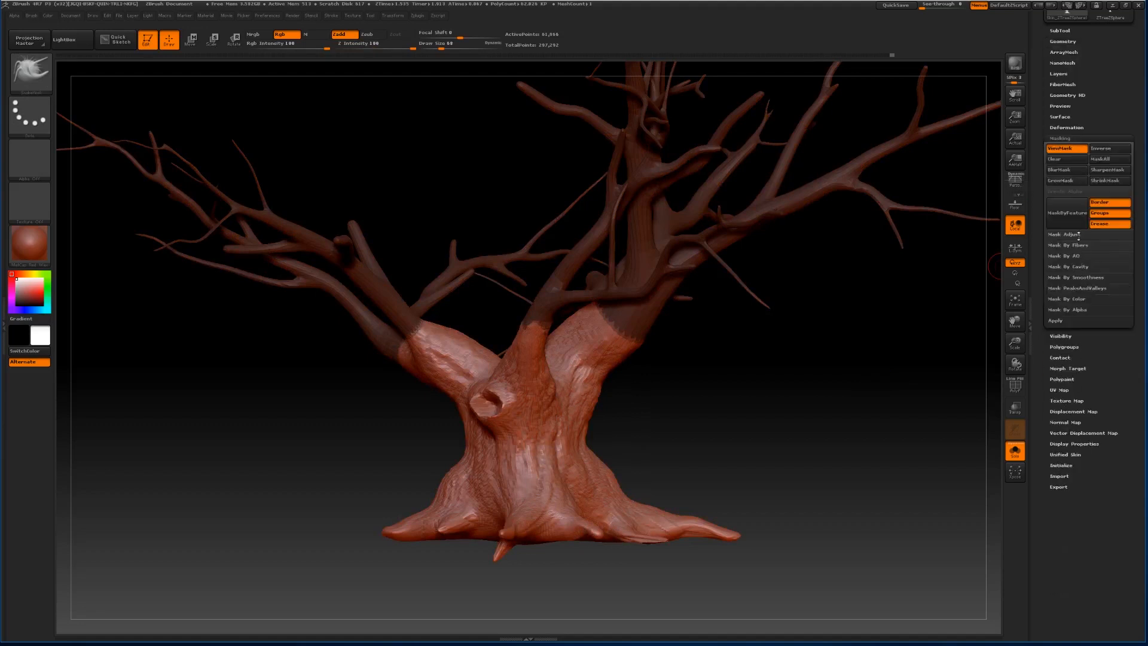
{"action": "left_click", "coordinate": [1058, 169]}
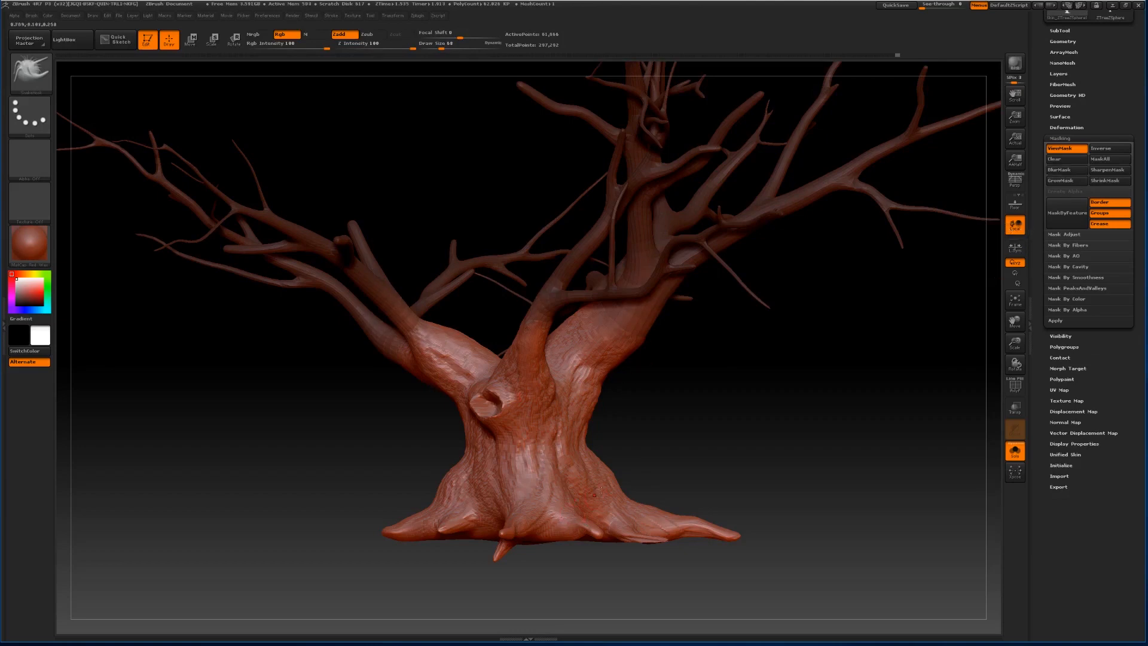
Add surface noise to the trunk with NoisePlug and choose the Speckled Stone pattern.
{"action": "left_click", "coordinate": [1064, 117]}
{"action": "left_click", "coordinate": [1068, 142]}
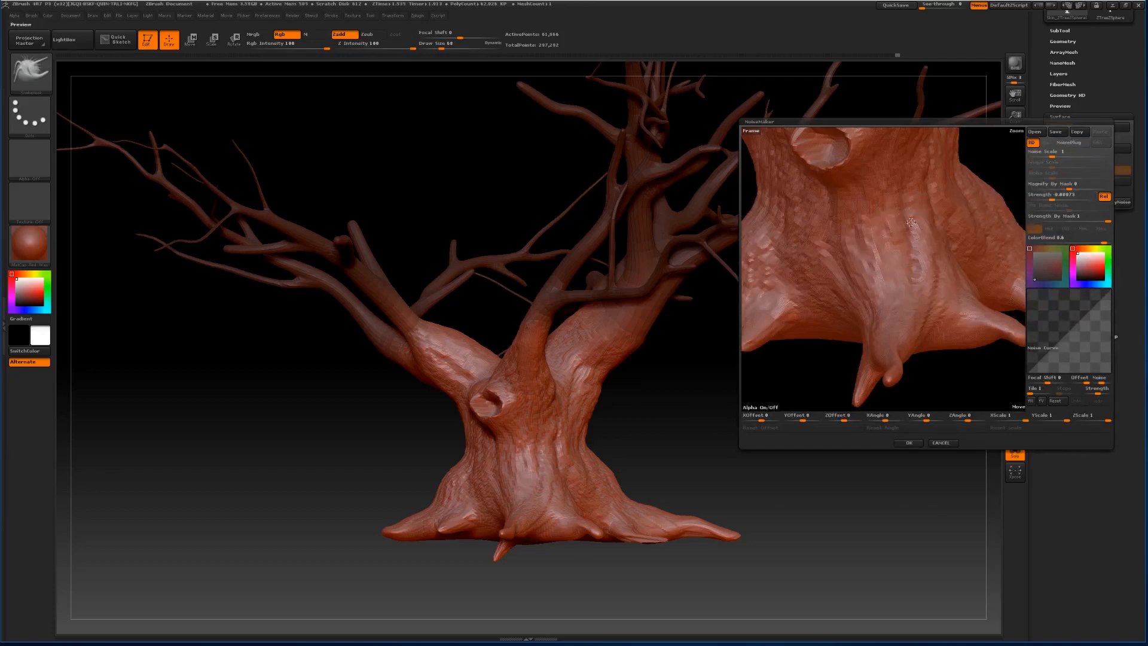
{"action": "left_click", "coordinate": [1043, 187]}
{"action": "left_click", "coordinate": [1055, 152]}
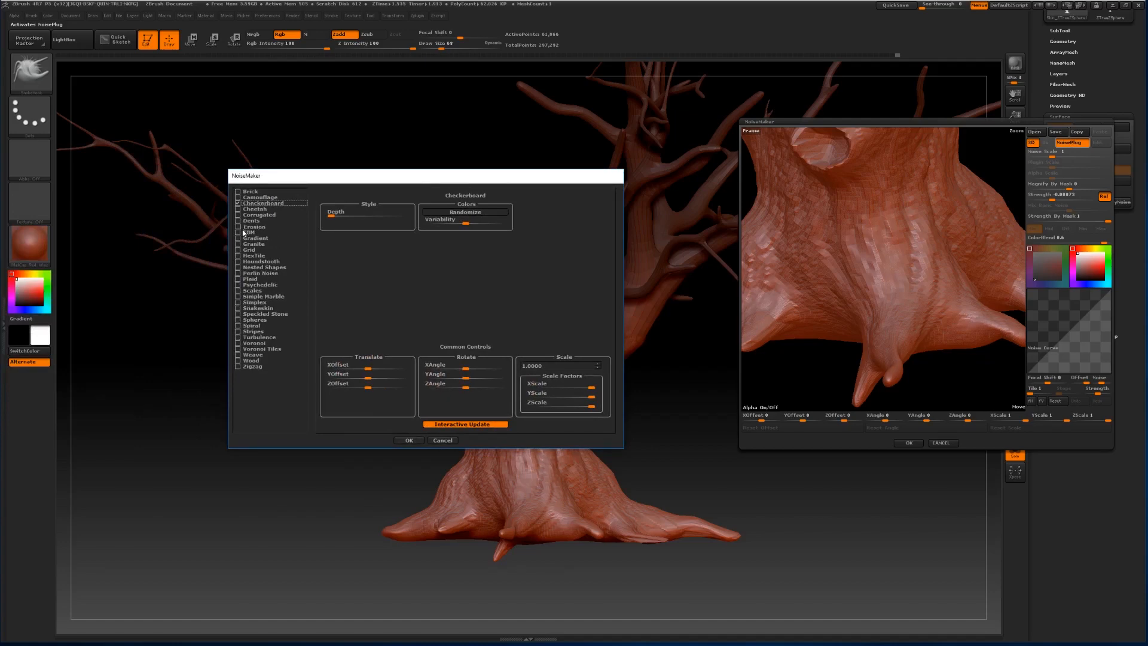
{"action": "left_click", "coordinate": [239, 316]}
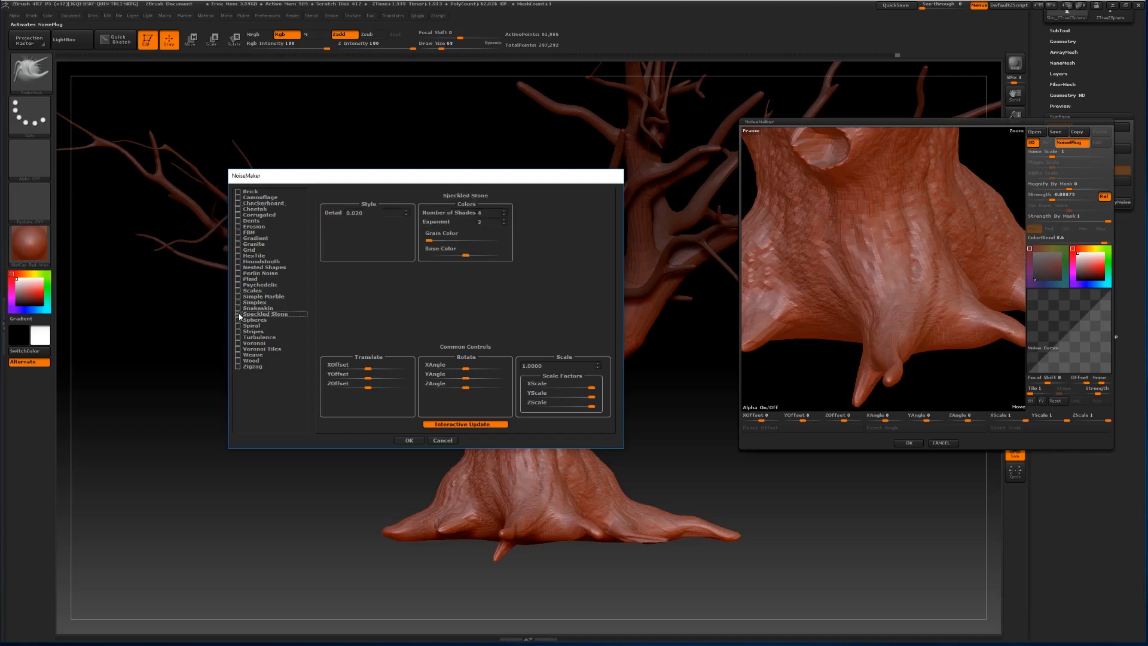
{"action": "left_click", "coordinate": [398, 439]}
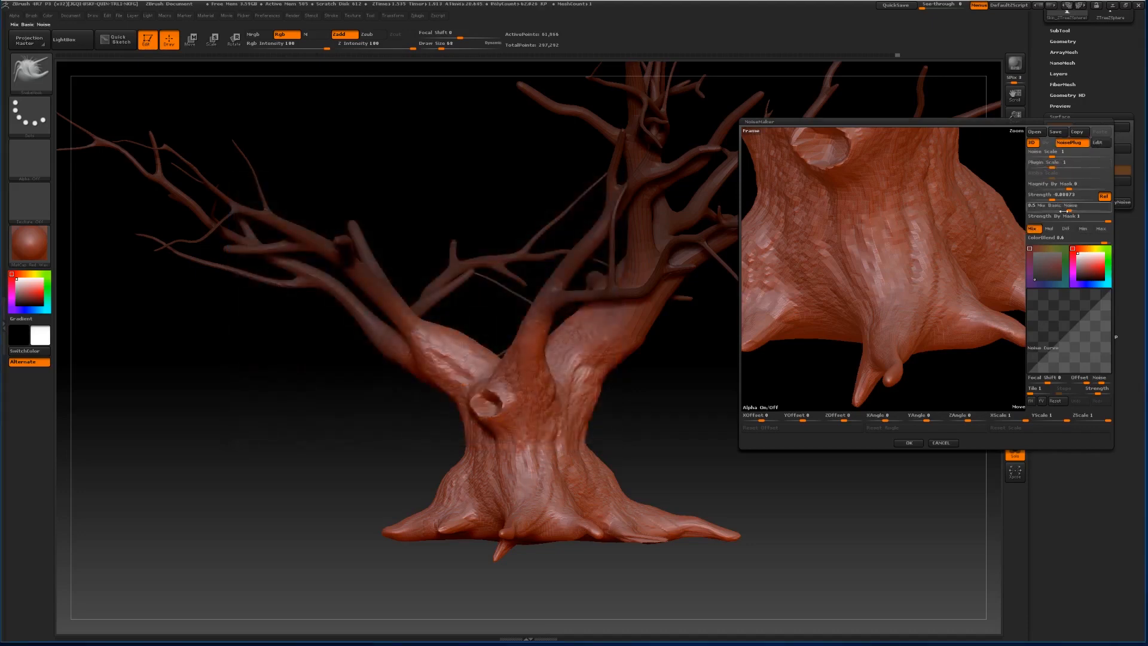
Set Mix Basic Noise to 0 and Plugin Scale to about 3.45, adjust the noise strength, and accept the noise.
{"action": "left_click_drag", "start_coordinate": [1075, 211], "coordinate": [1015, 210]}
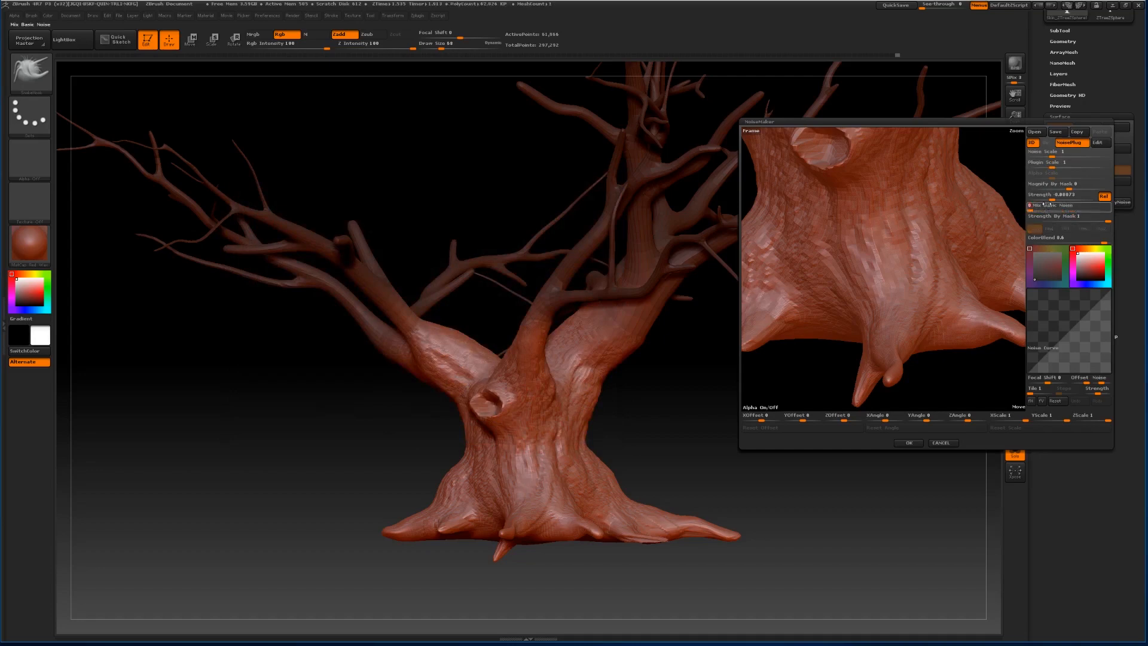
{"action": "left_click_drag", "start_coordinate": [1053, 155], "coordinate": [1053, 156]}
{"action": "left_click_drag", "start_coordinate": [1051, 166], "coordinate": [1031, 196]}
{"action": "left_click_drag", "start_coordinate": [1047, 168], "coordinate": [1059, 168]}
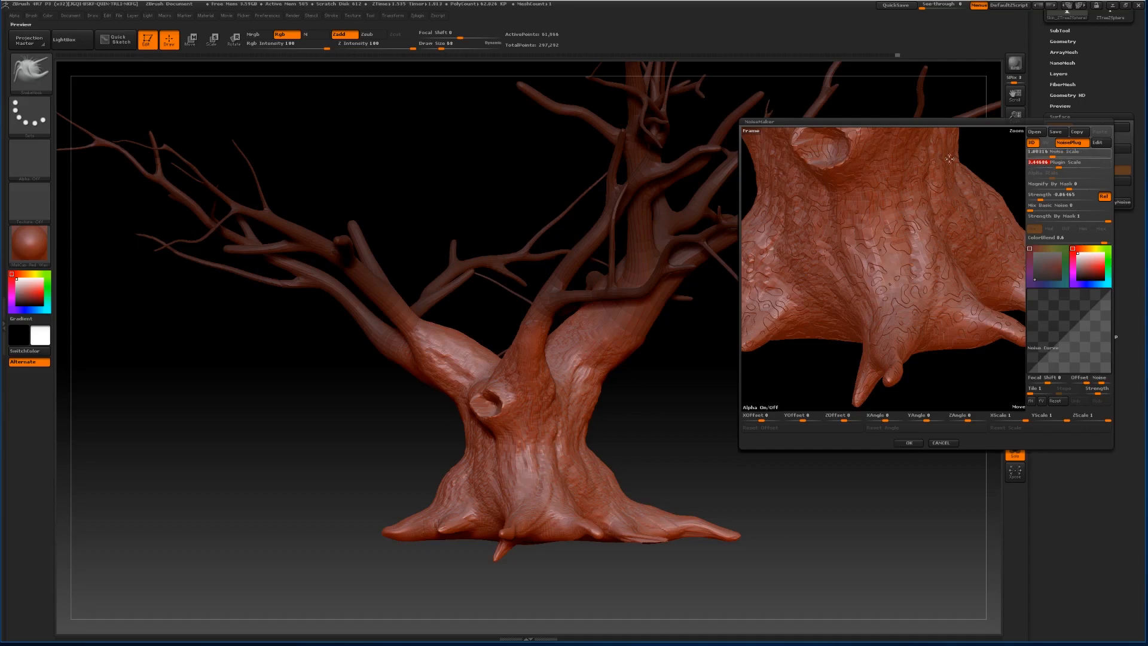
{"action": "left_click", "coordinate": [1072, 144]}
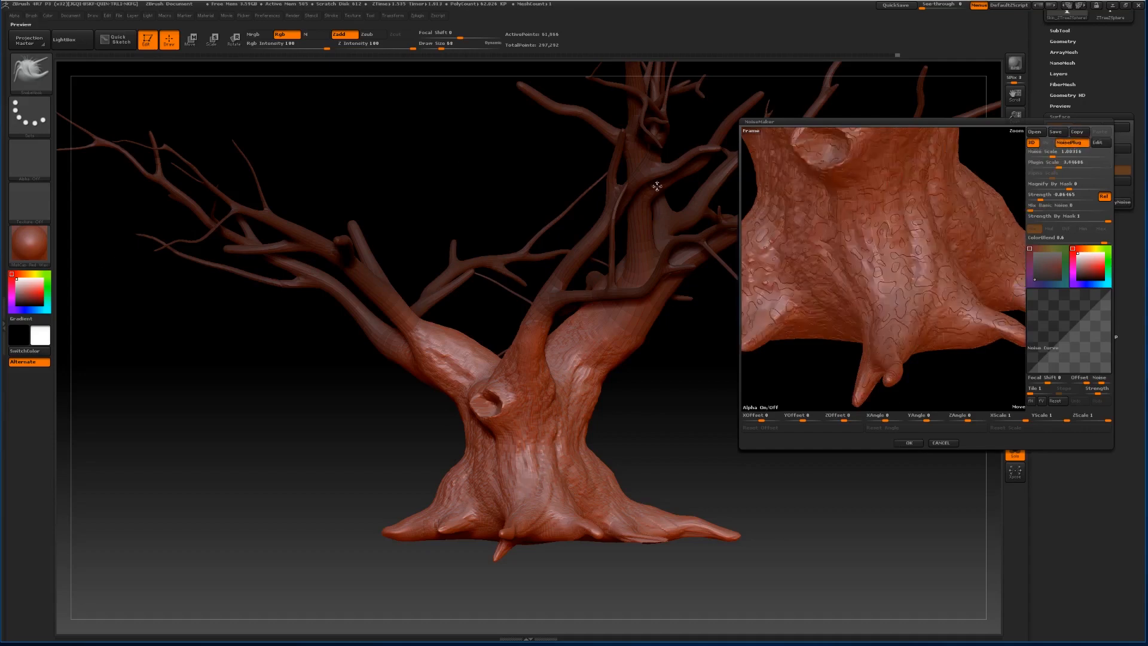
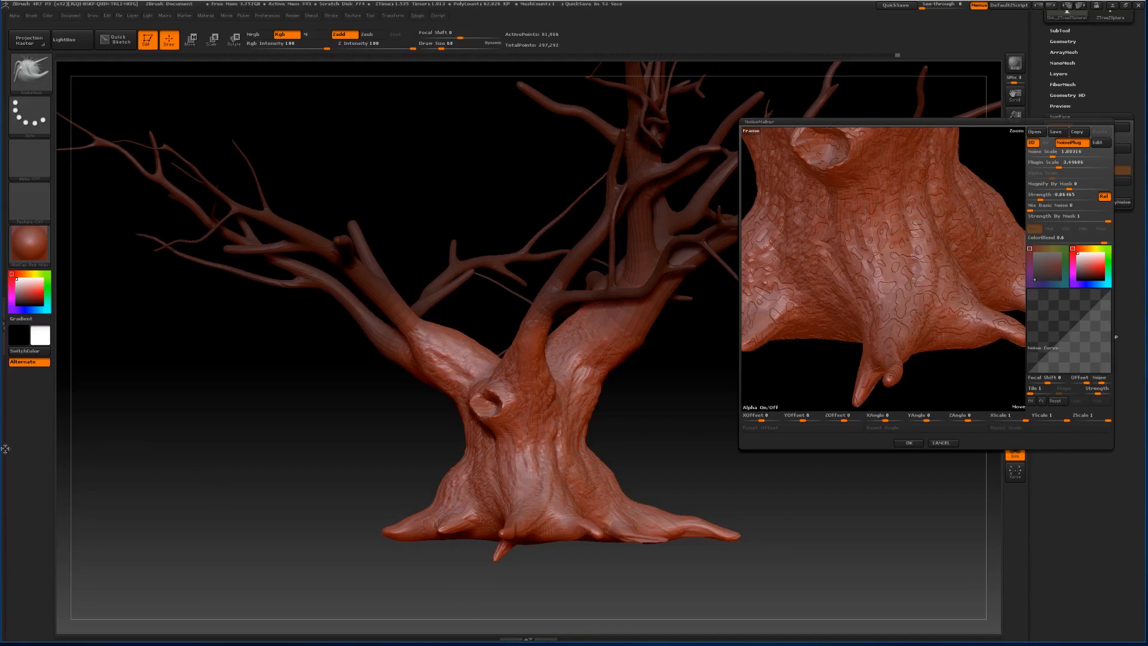
{"action": "left_click", "coordinate": [908, 443]}
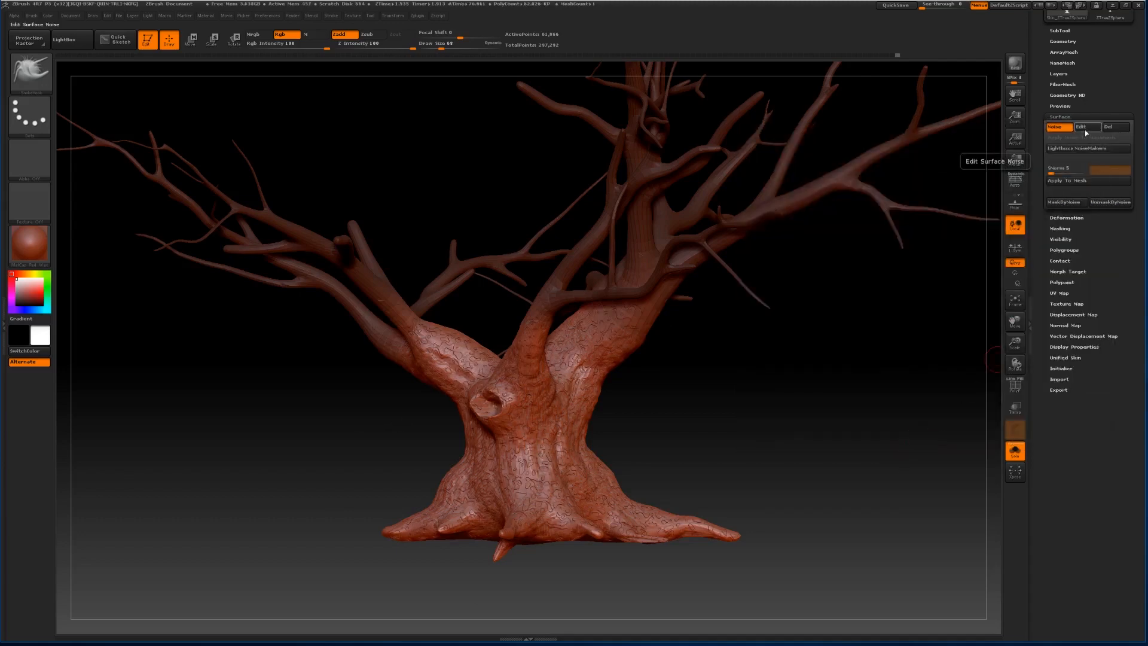
Edit the surface noise, try the Simple Marble, Granite, HexTile and Nested Shapes patterns, and choose Perlin Noise.
{"action": "left_click", "coordinate": [1083, 131]}
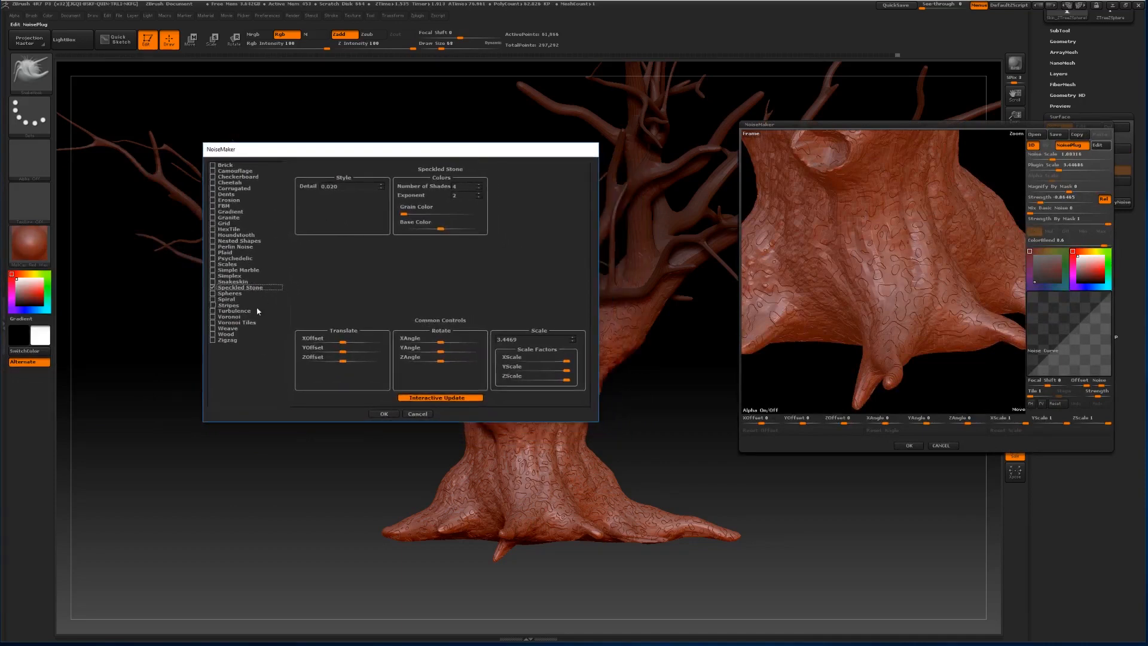
{"action": "left_click", "coordinate": [213, 271]}
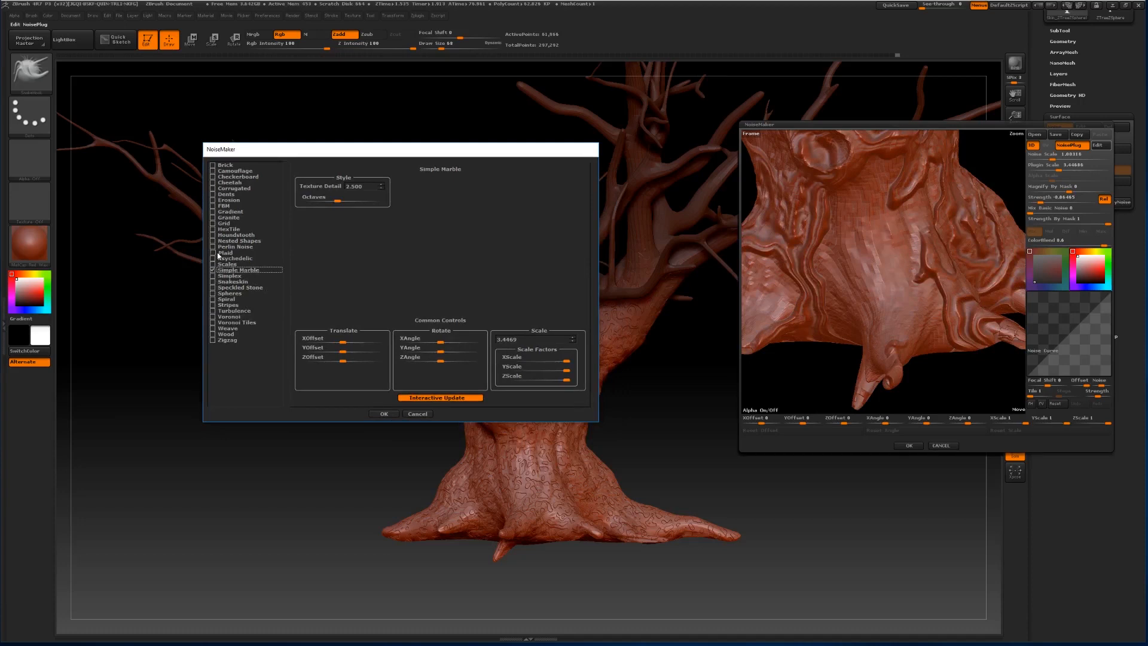
{"action": "left_click", "coordinate": [213, 219]}
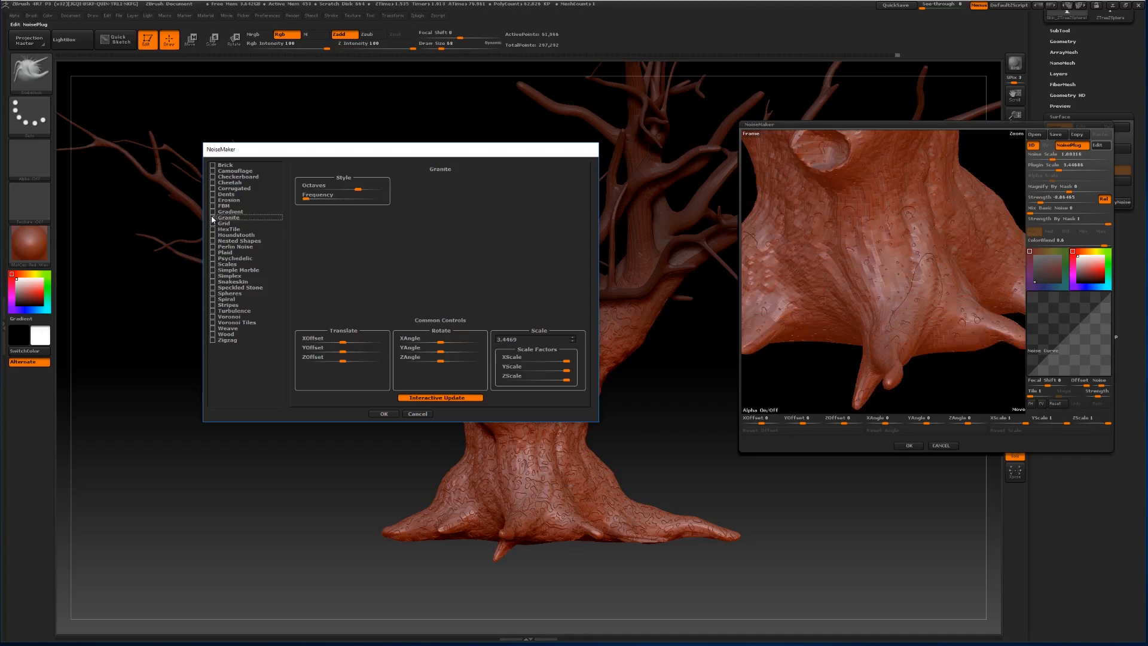
{"action": "left_click", "coordinate": [213, 229]}
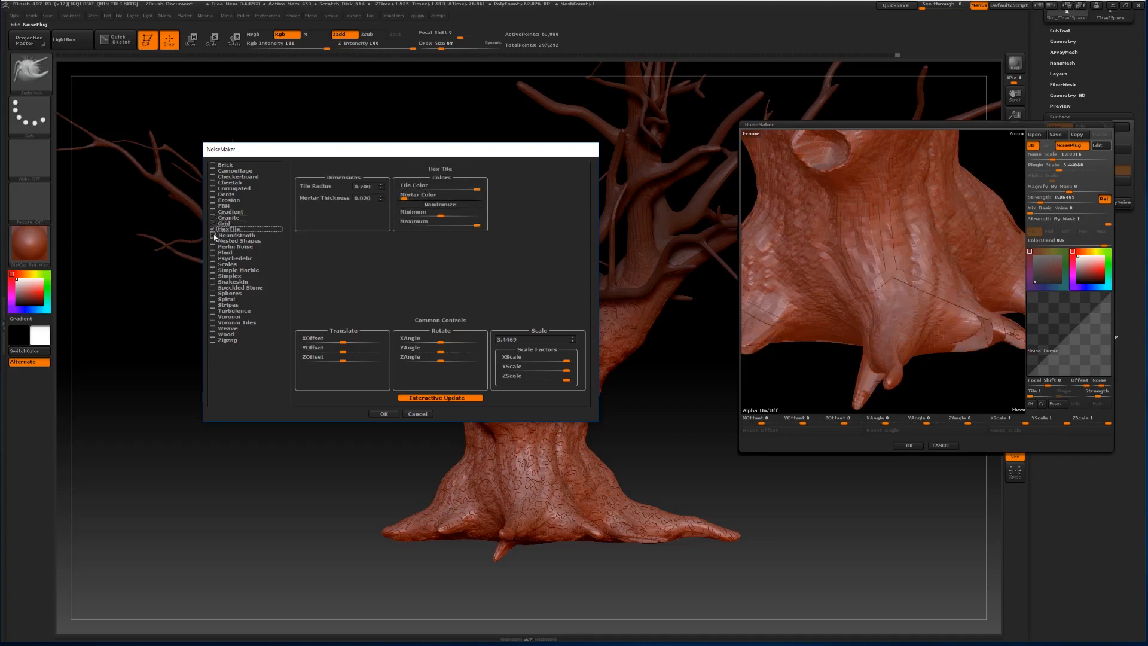
{"action": "left_click", "coordinate": [213, 240]}
{"action": "left_click", "coordinate": [214, 246]}
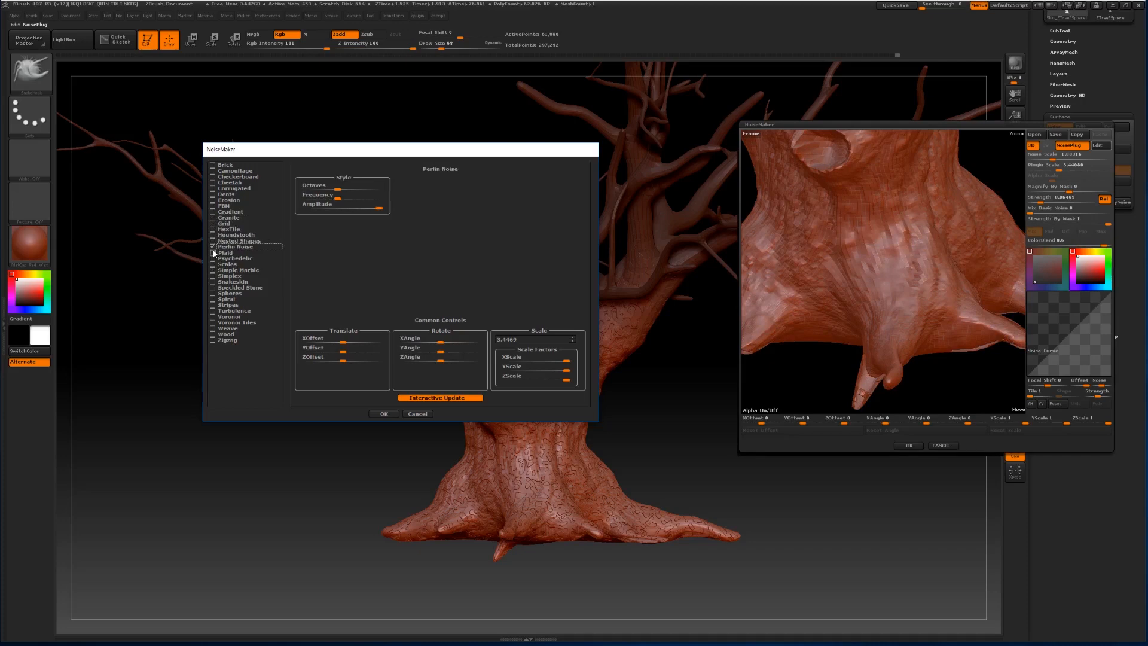
{"action": "left_click", "coordinate": [382, 414]}
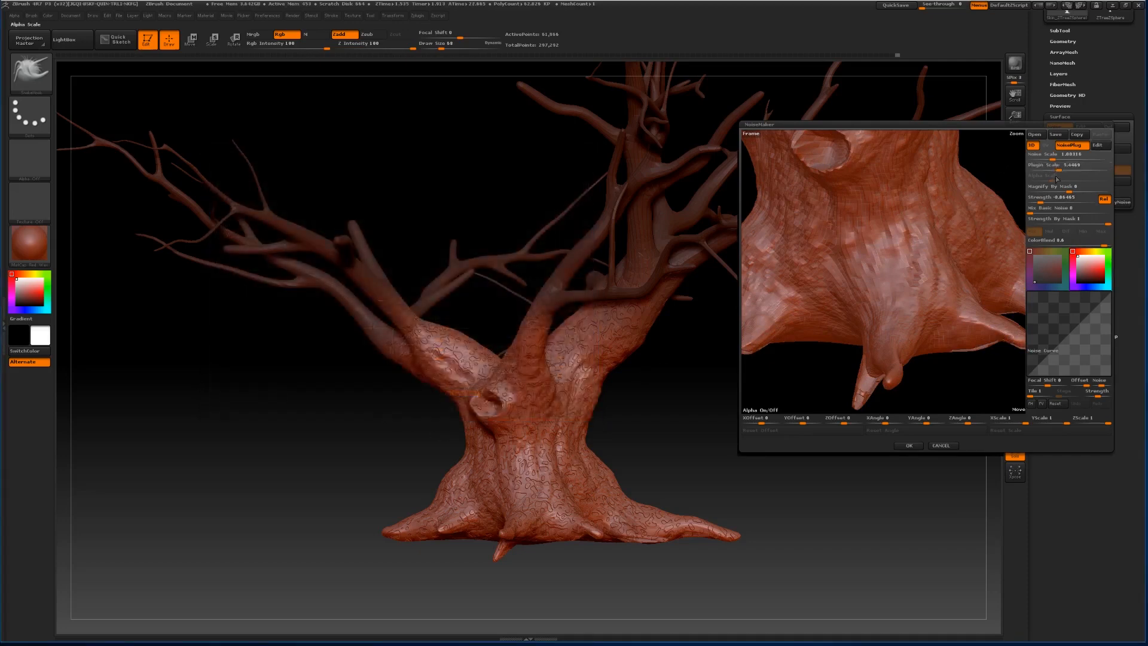
Set the Perlin noise's Plugin Scale to about 0.59, adjust its strength, and accept the noise.
{"action": "left_click_drag", "start_coordinate": [1040, 199], "coordinate": [1050, 169]}
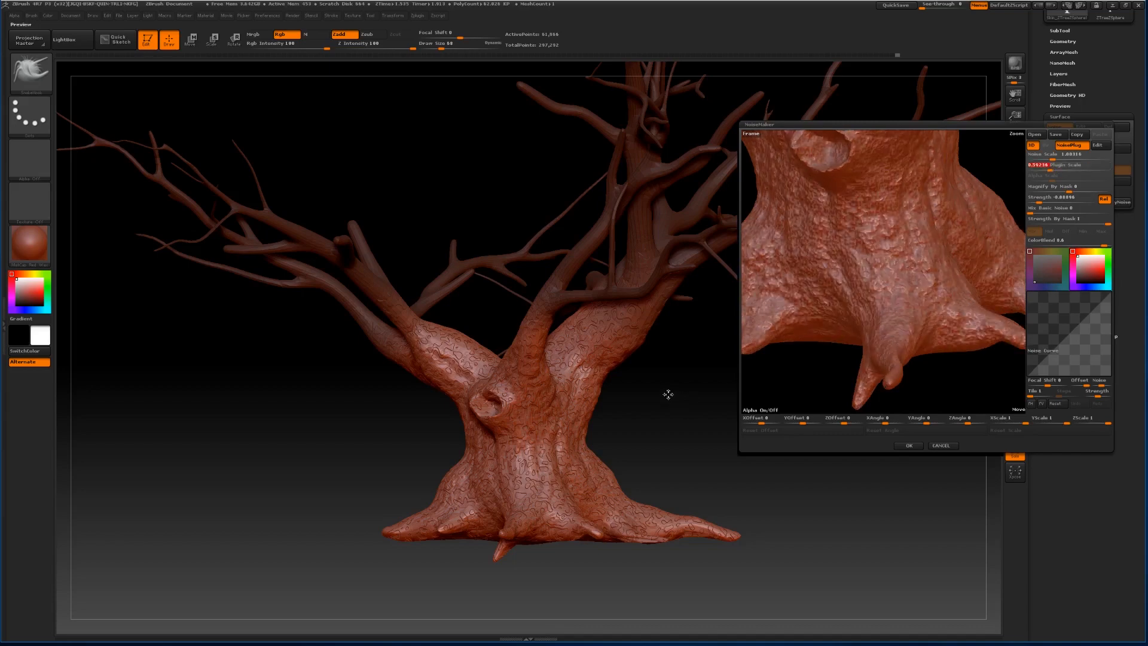
{"action": "left_click_drag", "start_coordinate": [1052, 194], "coordinate": [1042, 201]}
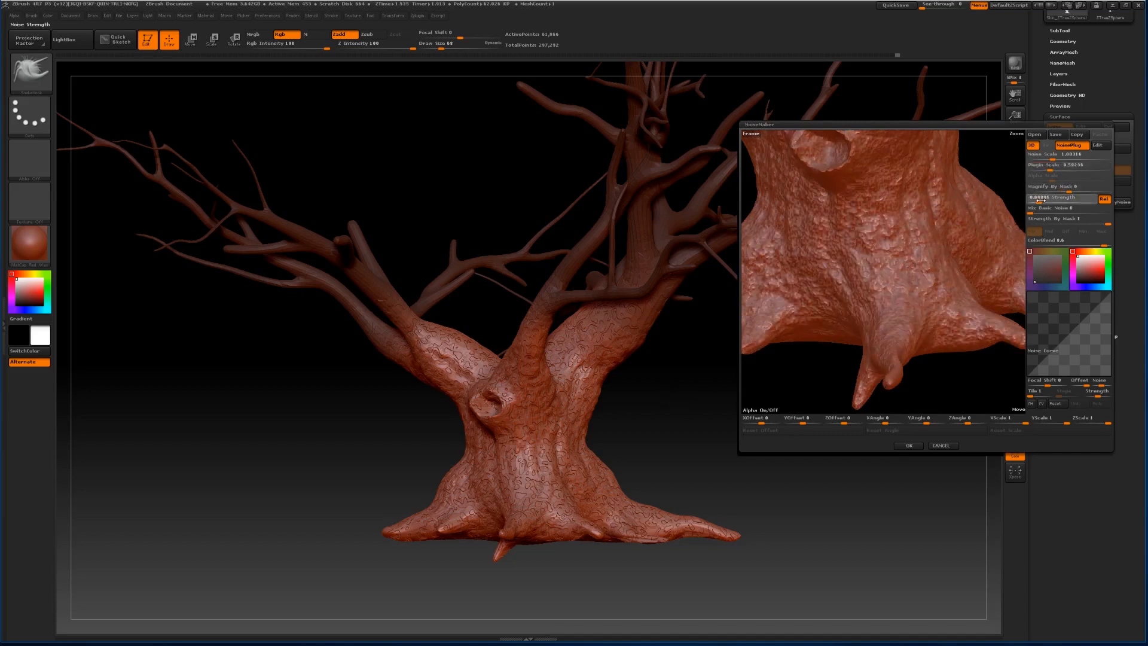
{"action": "left_click", "coordinate": [908, 445]}
{"action": "mouse_move", "coordinate": [825, 419]}
{"action": "left_mouse_down"}
{"action": "mouse_move", "coordinate": [781, 420]}
{"action": "mouse_move", "coordinate": [845, 412]}
{"action": "left_mouse_up"}
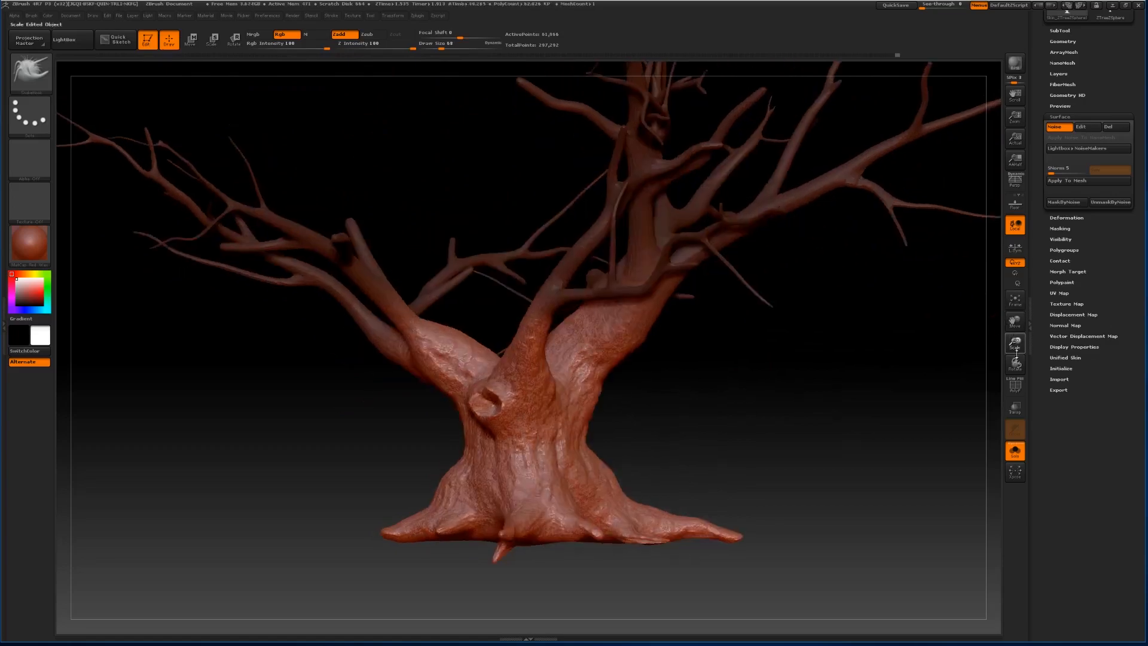
Inspect the noise on the trunk up close and apply it to the mesh at subdivision level 1.
{"action": "left_click_drag", "start_coordinate": [1015, 342], "coordinate": [1020, 379]}
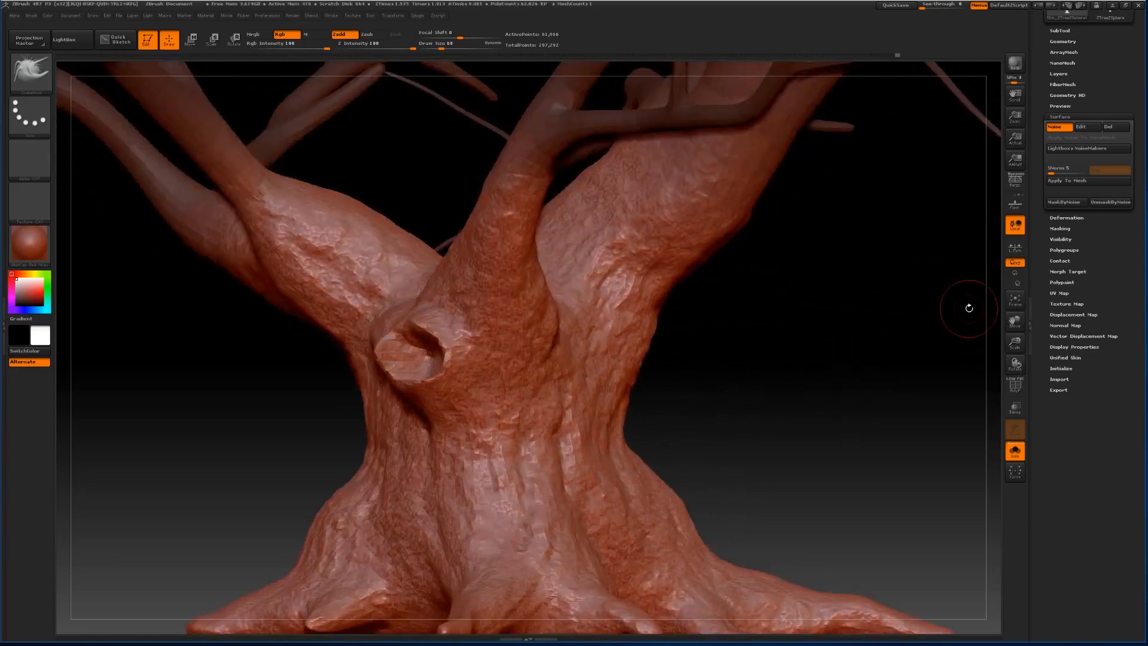
{"action": "left_click", "coordinate": [1064, 182]}
{"action": "left_click", "coordinate": [1064, 180]}
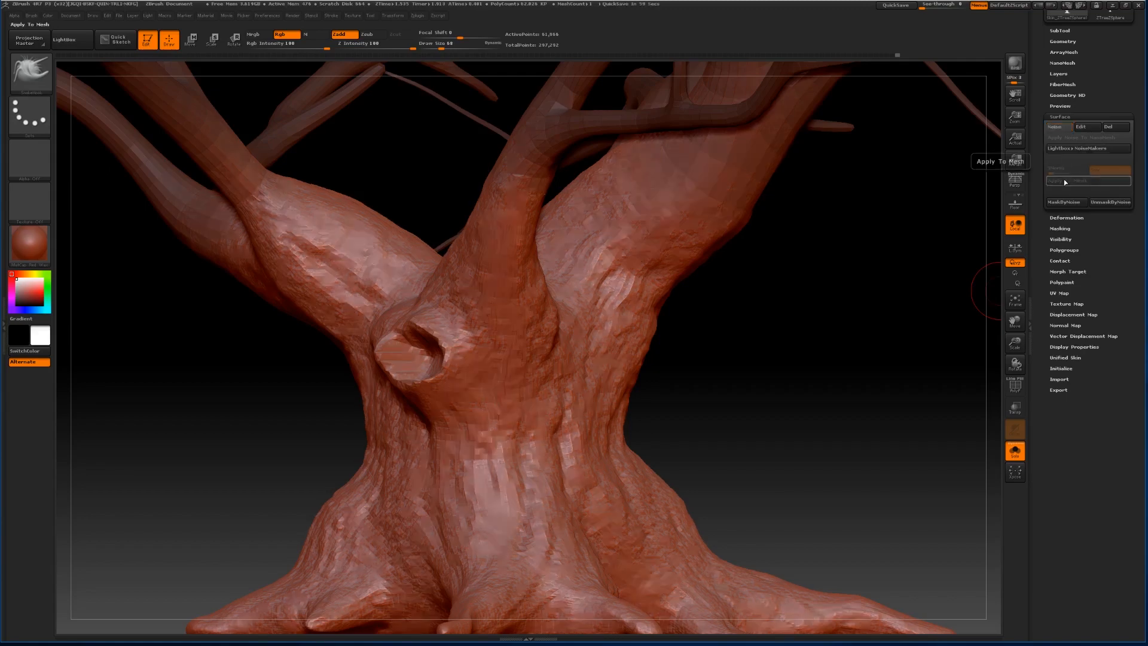
{"action": "left_click_drag", "start_coordinate": [760, 348], "coordinate": [777, 343]}
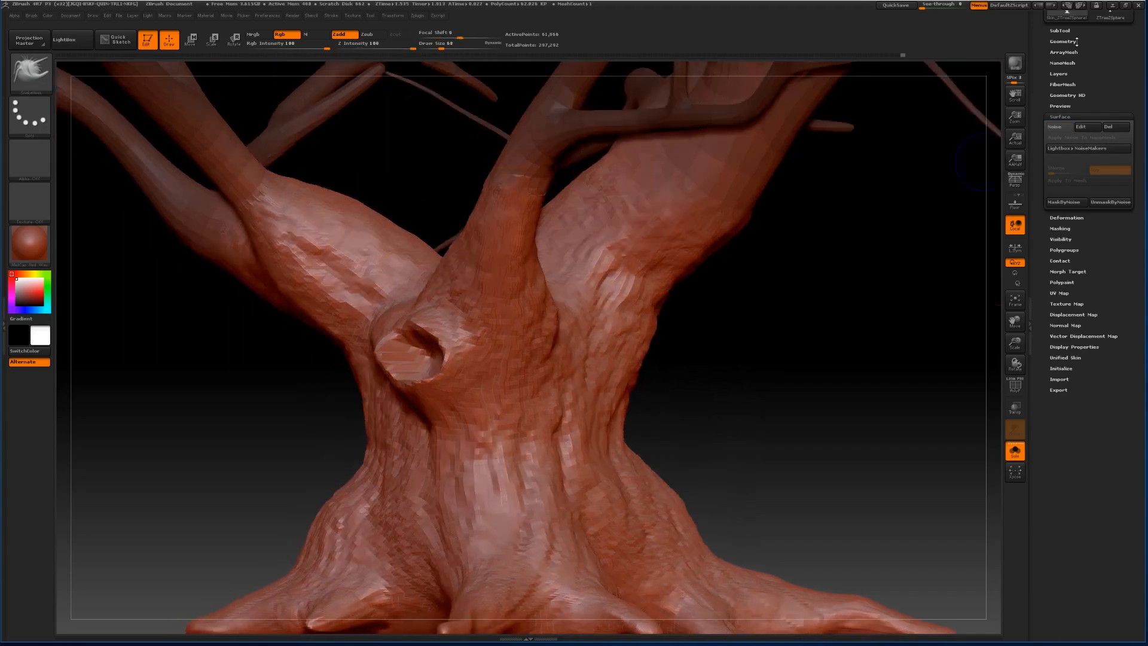
Raise the tree to subdivision level 2, enable the surface noise again, and apply it to the mesh.
{"action": "left_click", "coordinate": [1062, 41]}
{"action": "left_click_drag", "start_coordinate": [1057, 59], "coordinate": [1086, 63]}
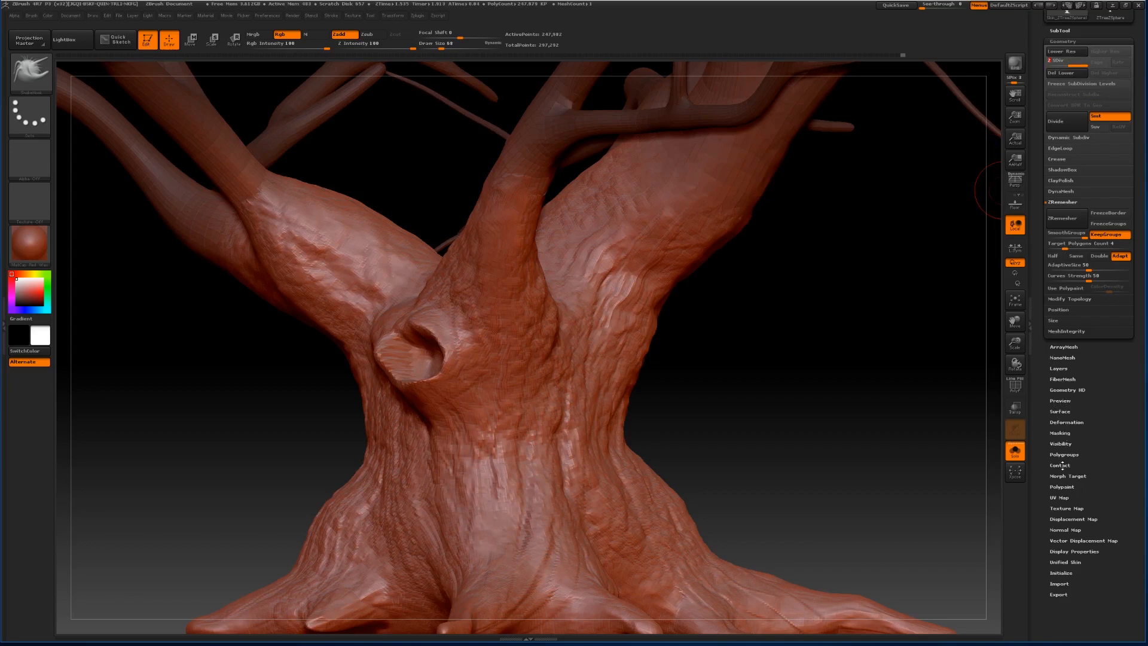
{"action": "left_click", "coordinate": [1059, 411]}
{"action": "left_click", "coordinate": [1058, 126]}
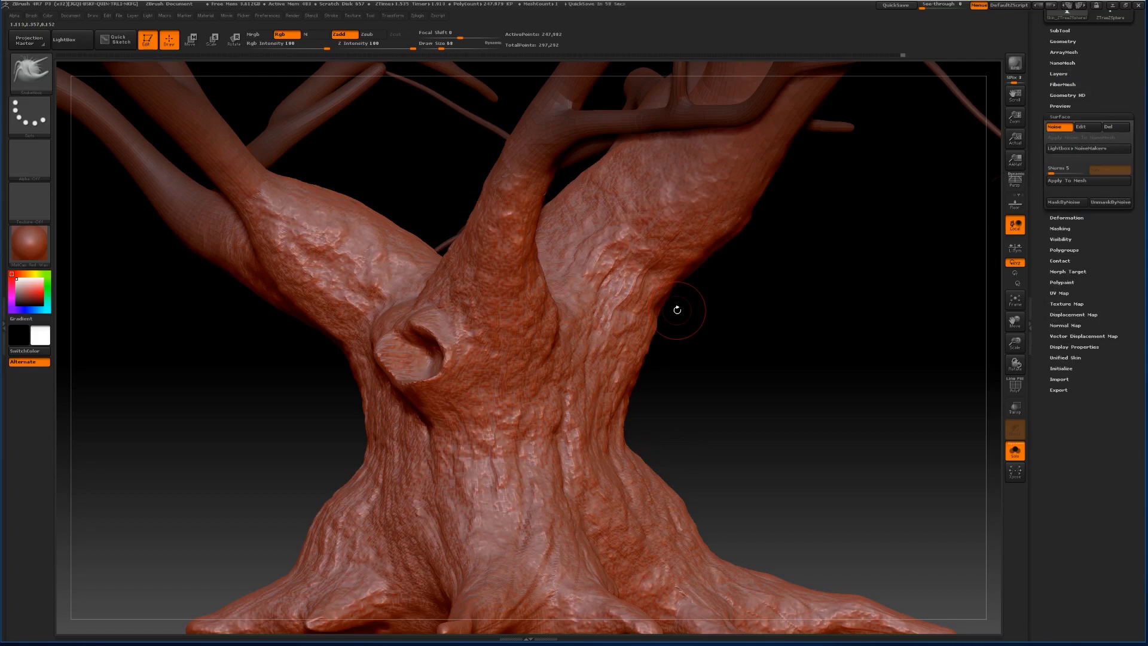
{"action": "left_click", "coordinate": [1061, 181]}
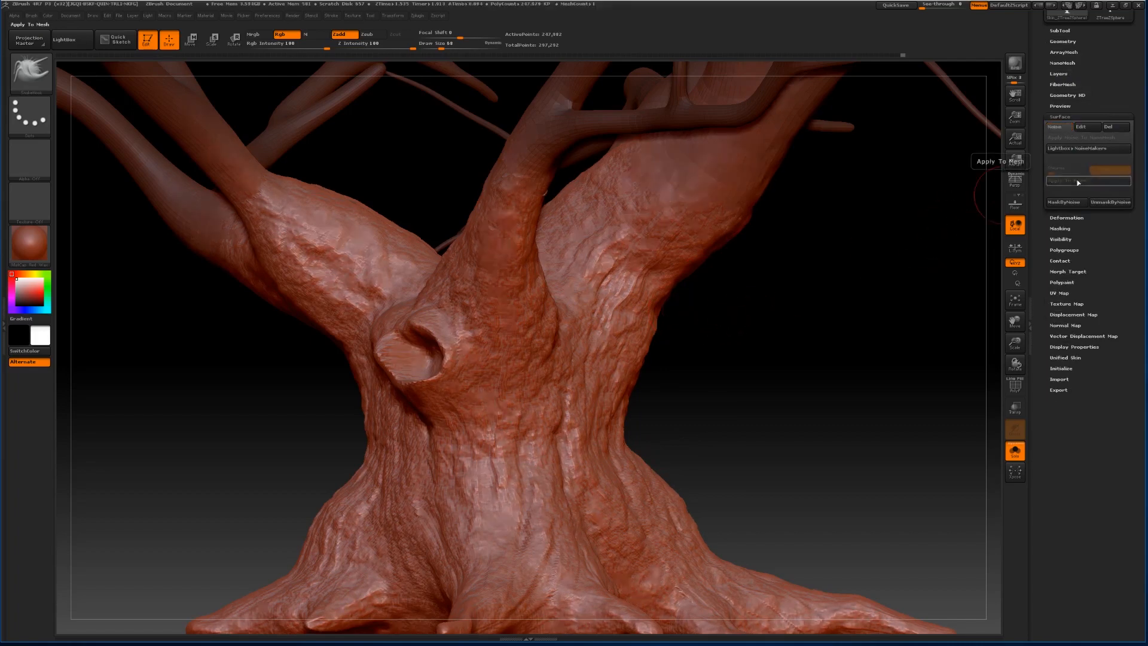
Enable the surface noise again, edit its pattern, and try Plaid, Granite and Gradient.
{"action": "mouse_move", "coordinate": [1020, 319]}
{"action": "left_mouse_down"}
{"action": "mouse_move", "coordinate": [1018, 291]}
{"action": "mouse_move", "coordinate": [1019, 315]}
{"action": "left_mouse_up"}
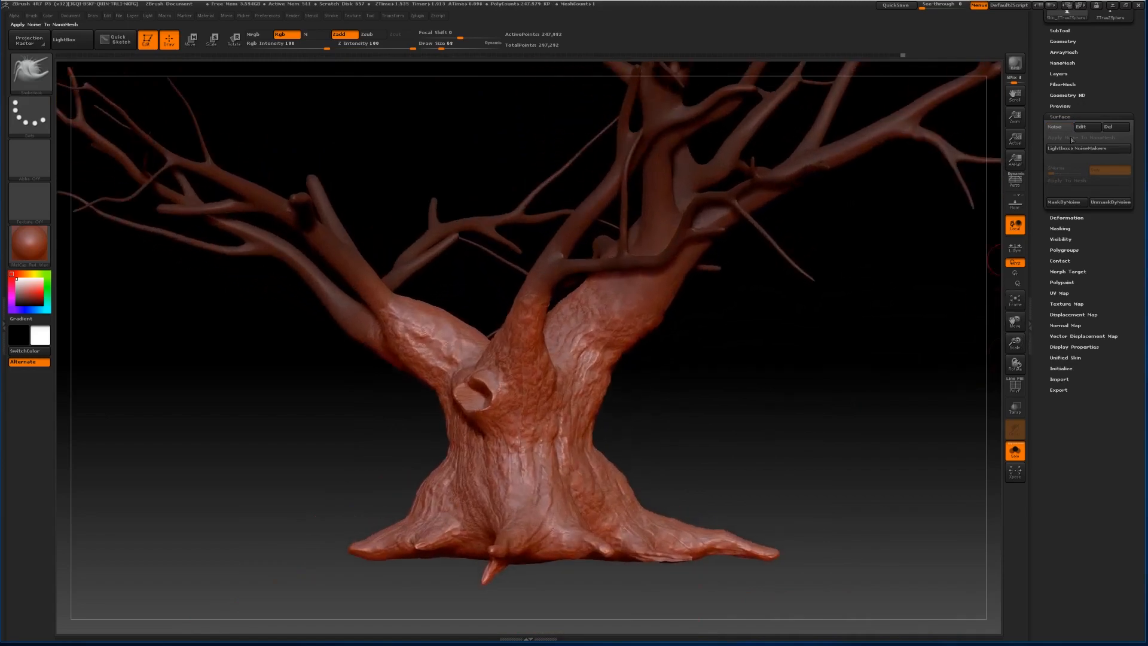
{"action": "left_click", "coordinate": [1054, 127]}
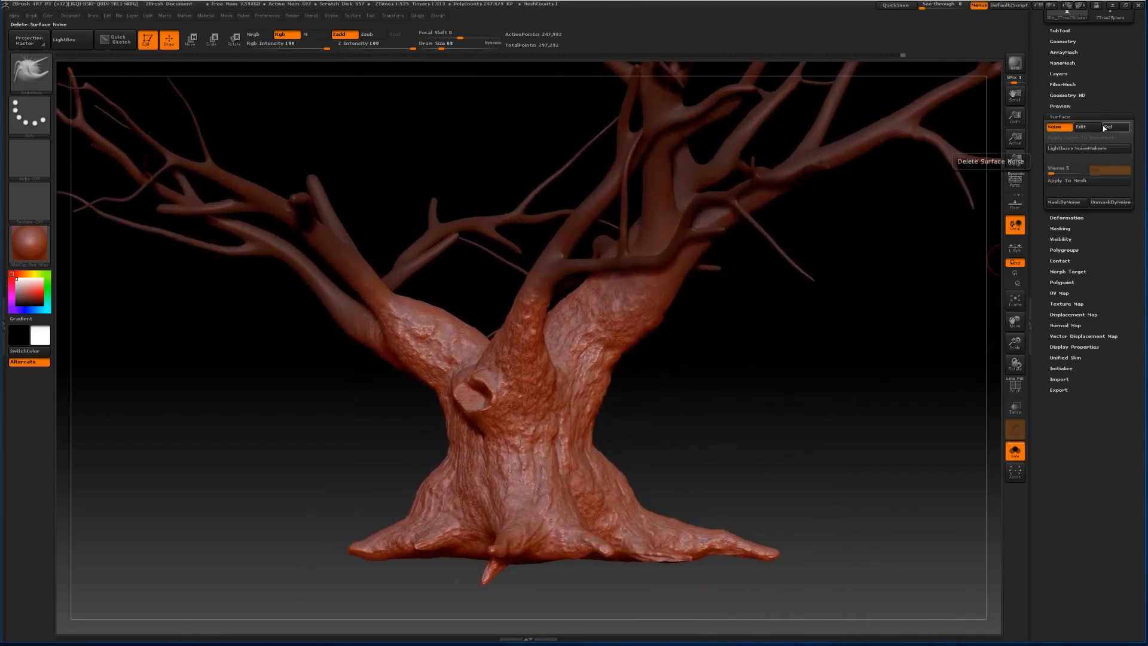
{"action": "left_click", "coordinate": [1080, 127]}
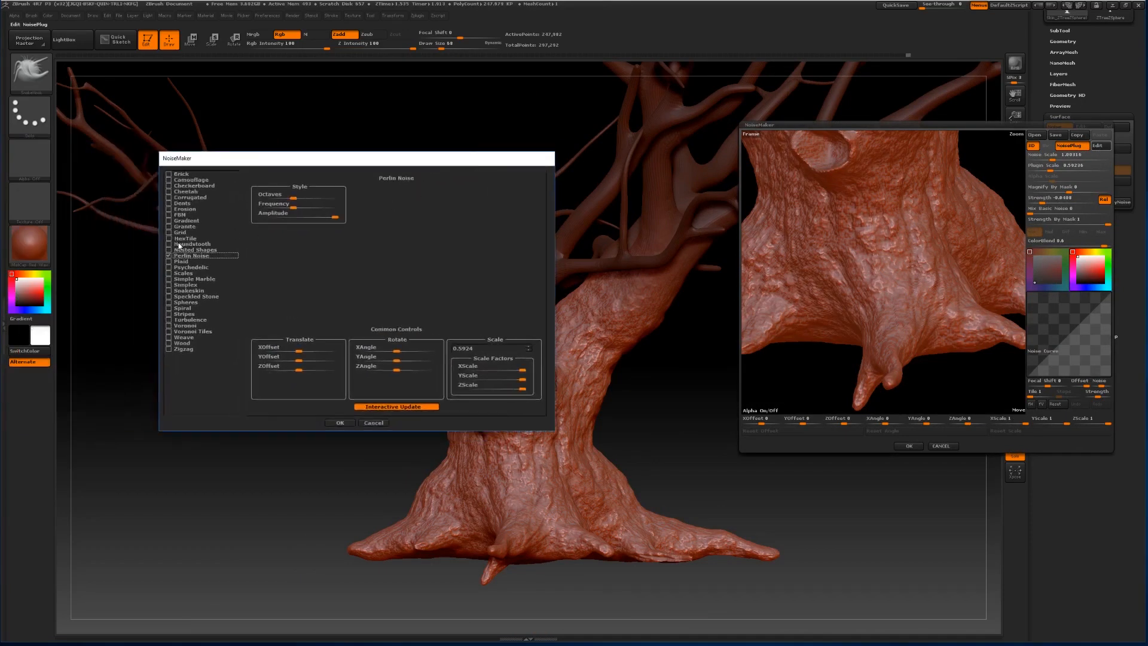
{"action": "left_click", "coordinate": [169, 267]}
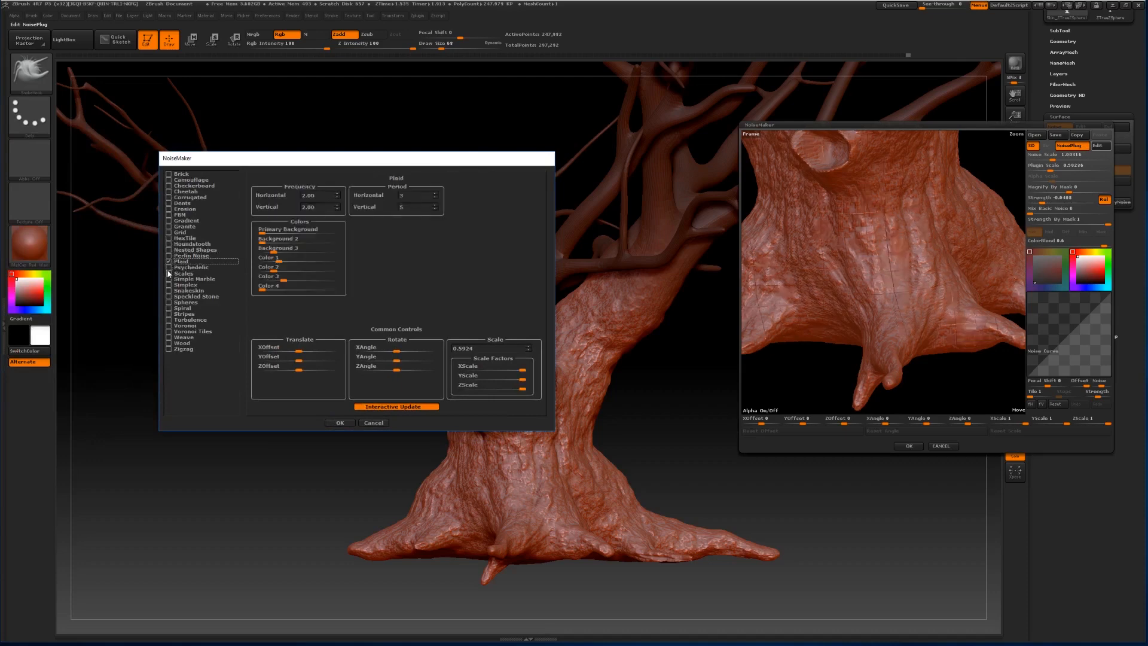
{"action": "left_click", "coordinate": [169, 273]}
{"action": "left_click", "coordinate": [169, 226]}
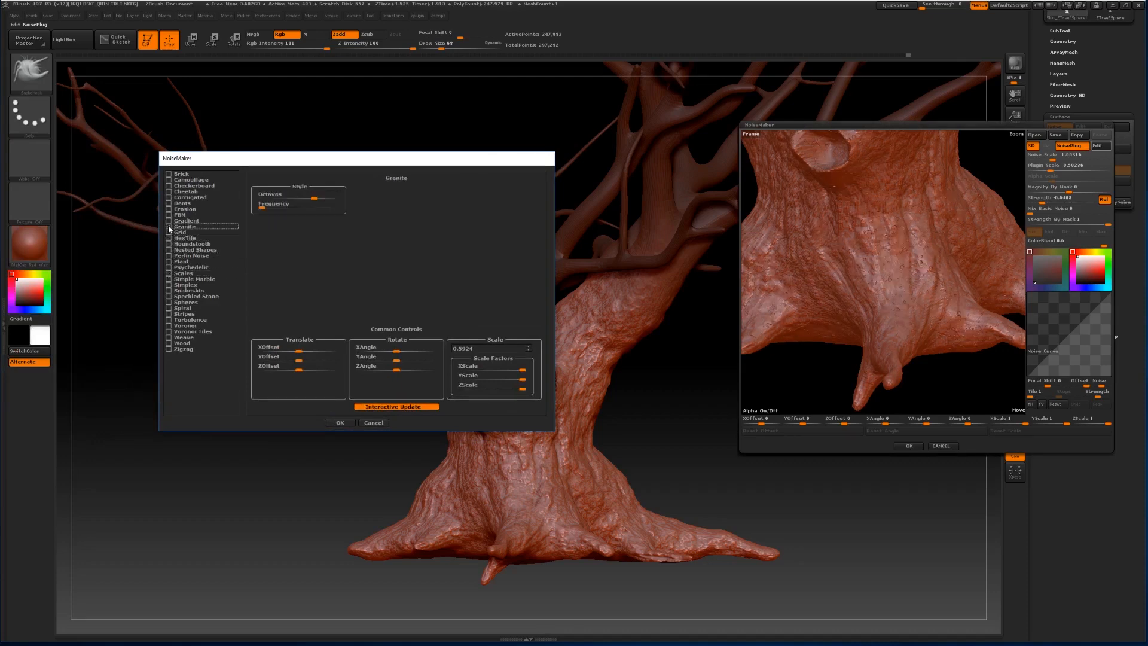
{"action": "left_click", "coordinate": [169, 221]}
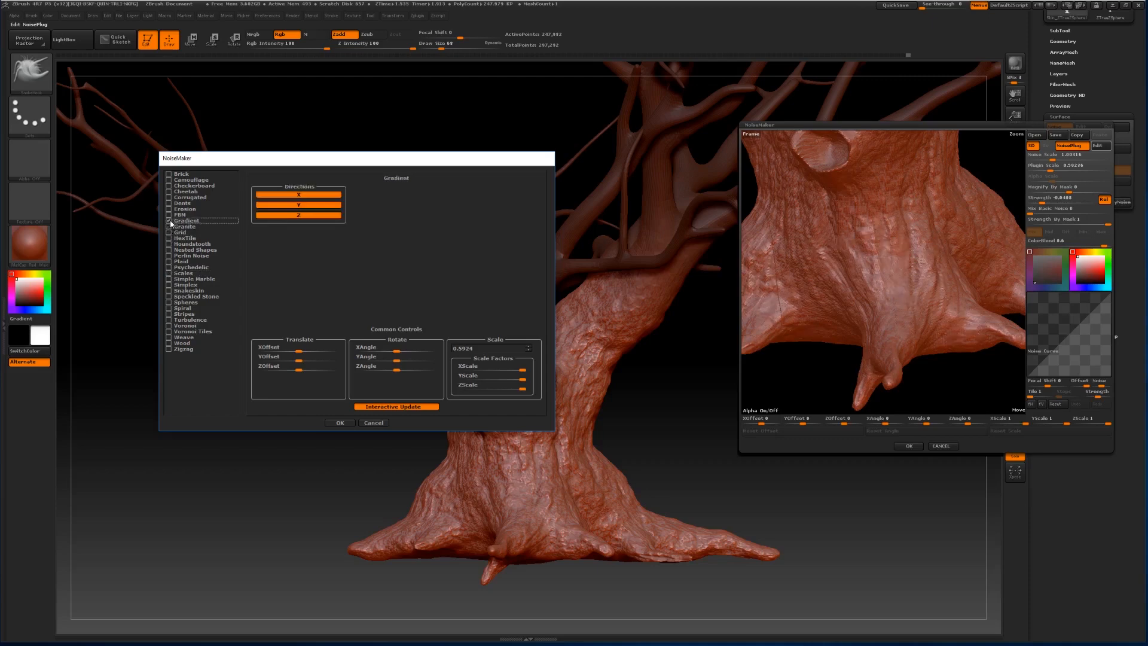
Compare the Erosion and Dents noise patterns and accept Dents.
{"action": "left_click", "coordinate": [170, 214]}
{"action": "left_click", "coordinate": [169, 208]}
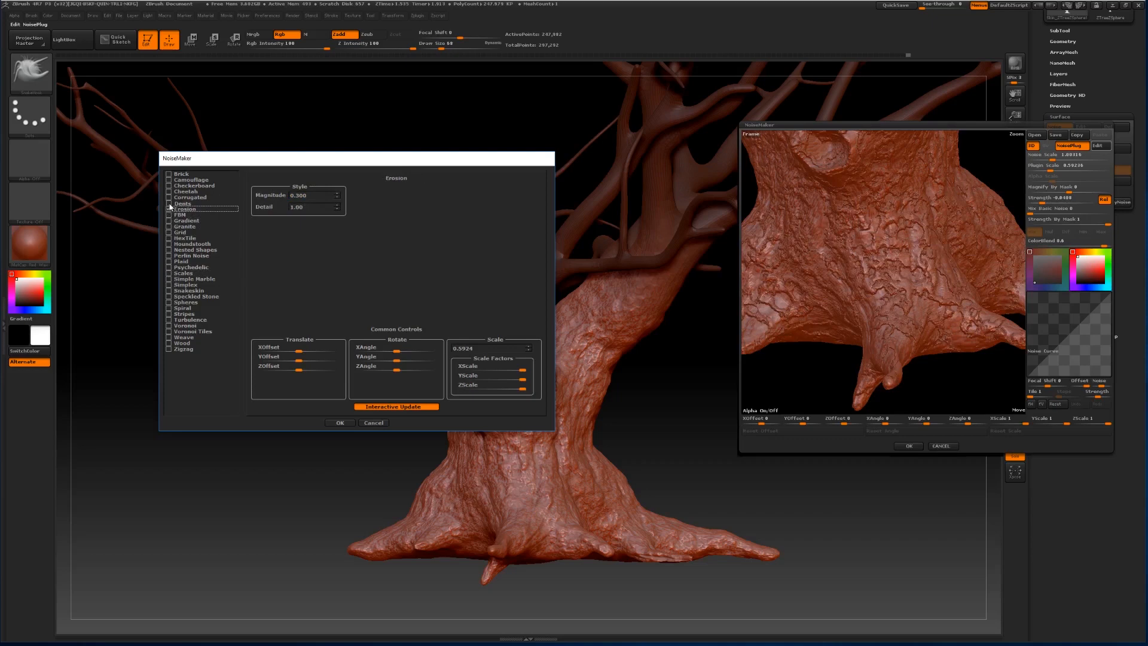
{"action": "left_click", "coordinate": [170, 204]}
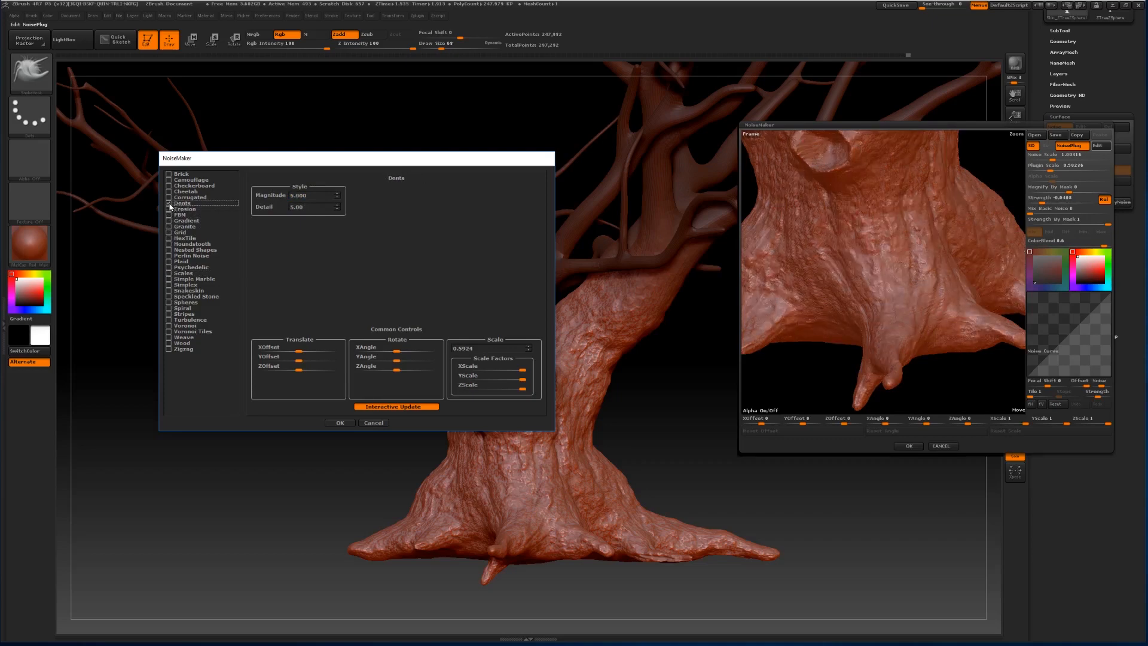
{"action": "left_click", "coordinate": [169, 209]}
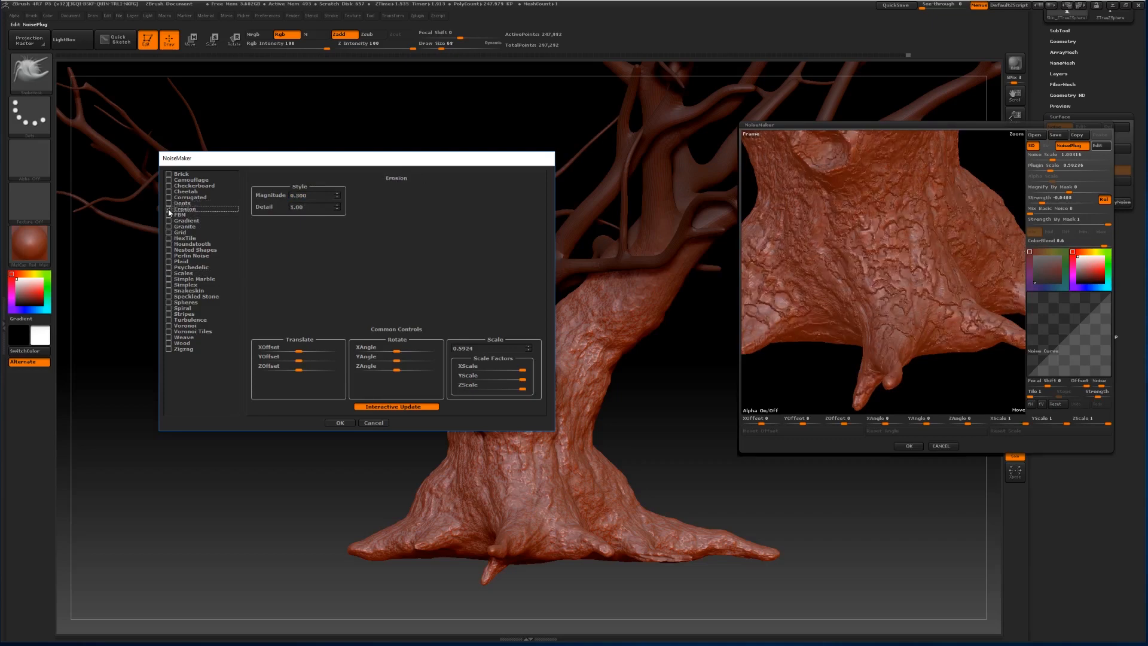
{"action": "left_click", "coordinate": [169, 204]}
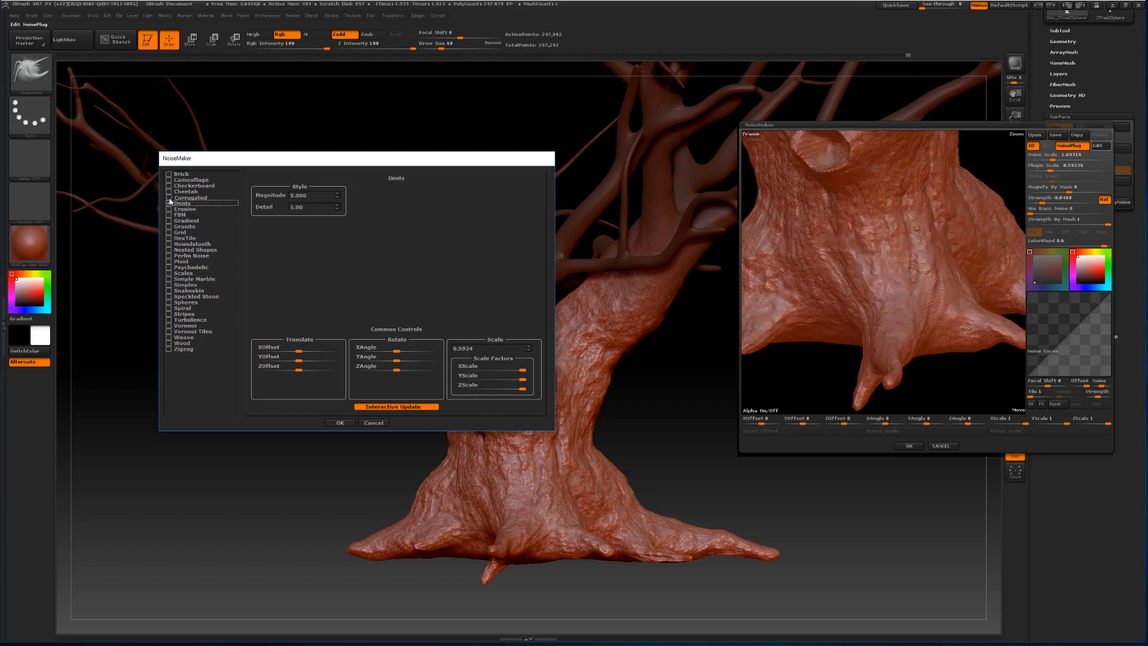
{"action": "left_click", "coordinate": [340, 422]}
Increase the Dents noise's Plugin Scale, set a moderate positive strength, and accept the noise.
{"action": "left_click", "coordinate": [1049, 166]}
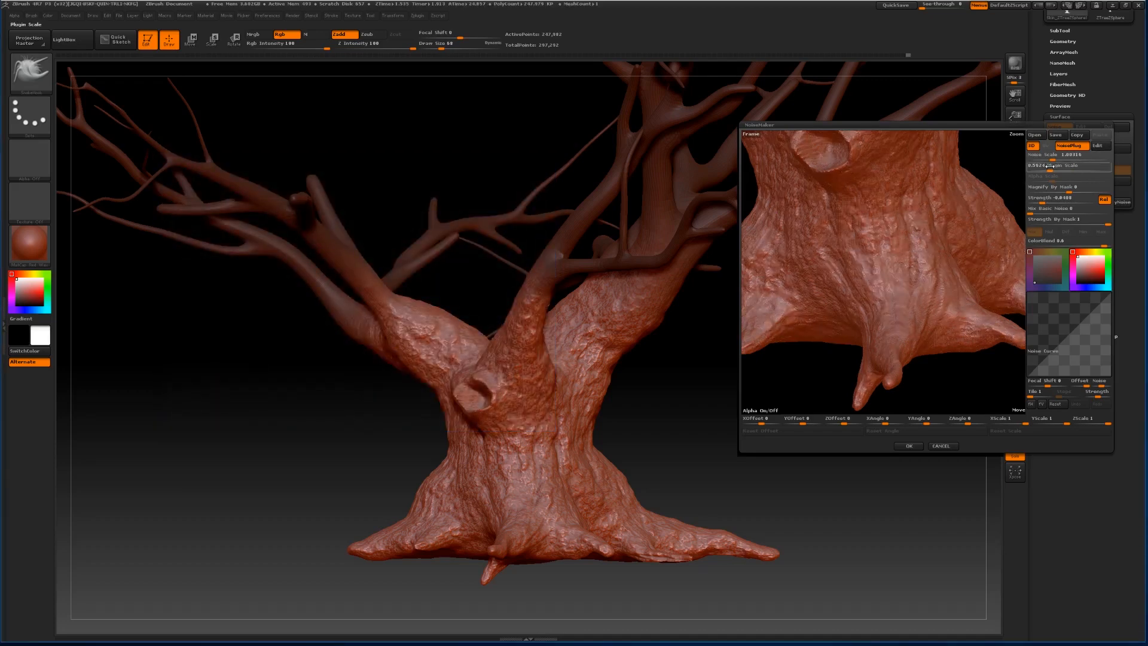
{"action": "left_click_drag", "start_coordinate": [1042, 202], "coordinate": [1090, 198]}
{"action": "left_click_drag", "start_coordinate": [1050, 168], "coordinate": [1060, 170]}
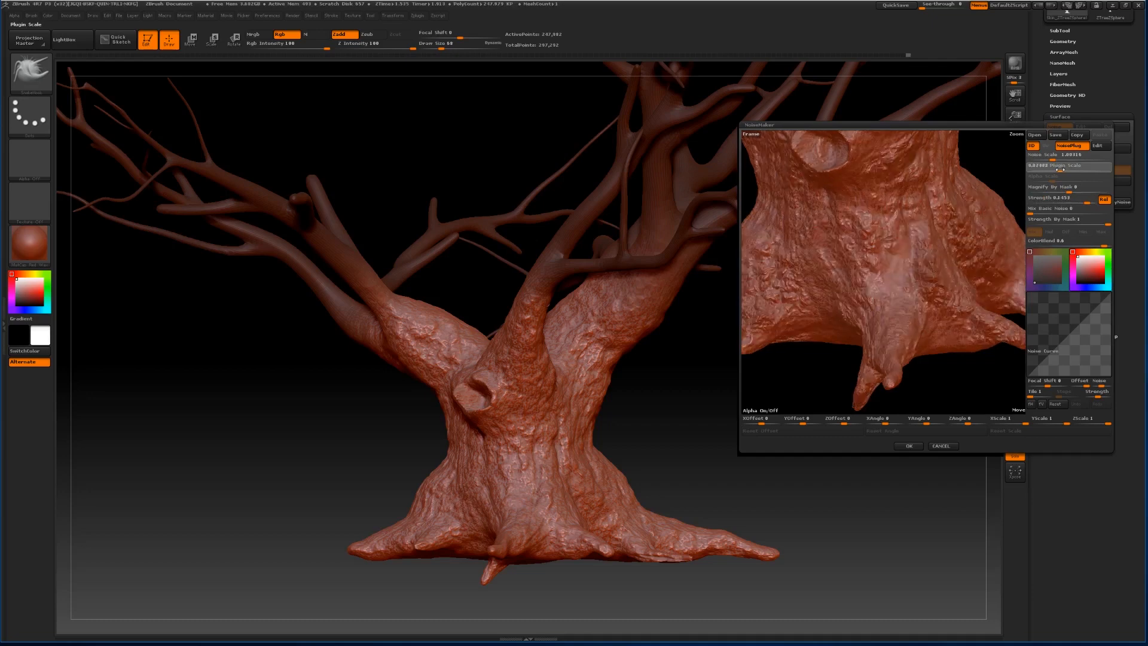
{"action": "left_click", "coordinate": [1059, 170]}
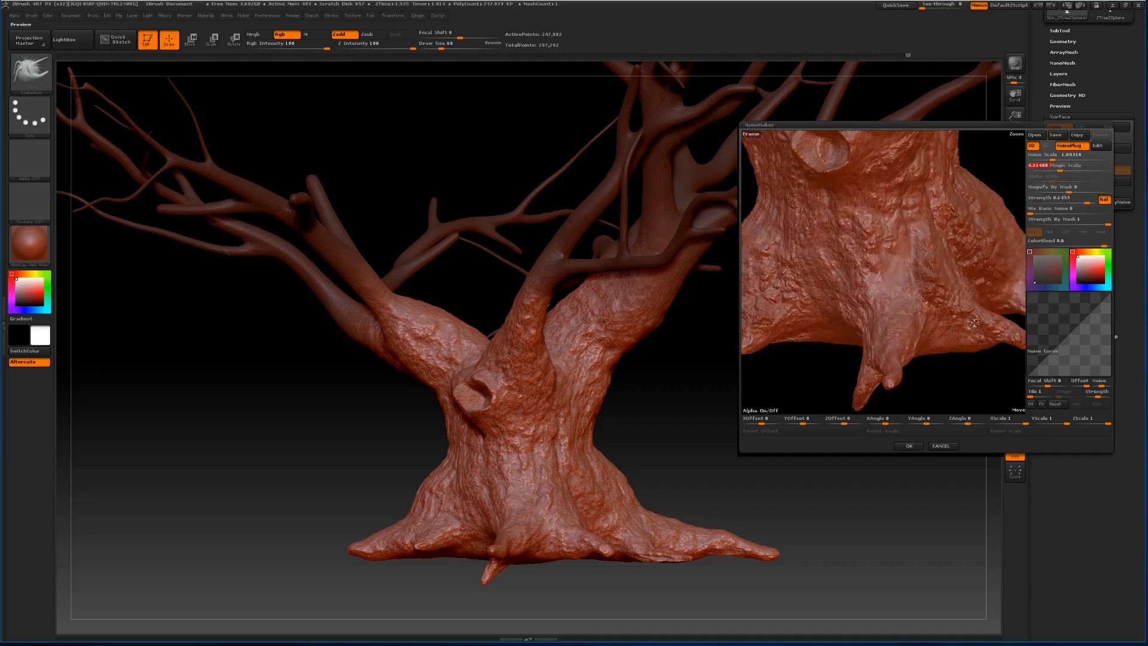
{"action": "left_click_drag", "start_coordinate": [1086, 202], "coordinate": [1082, 202]}
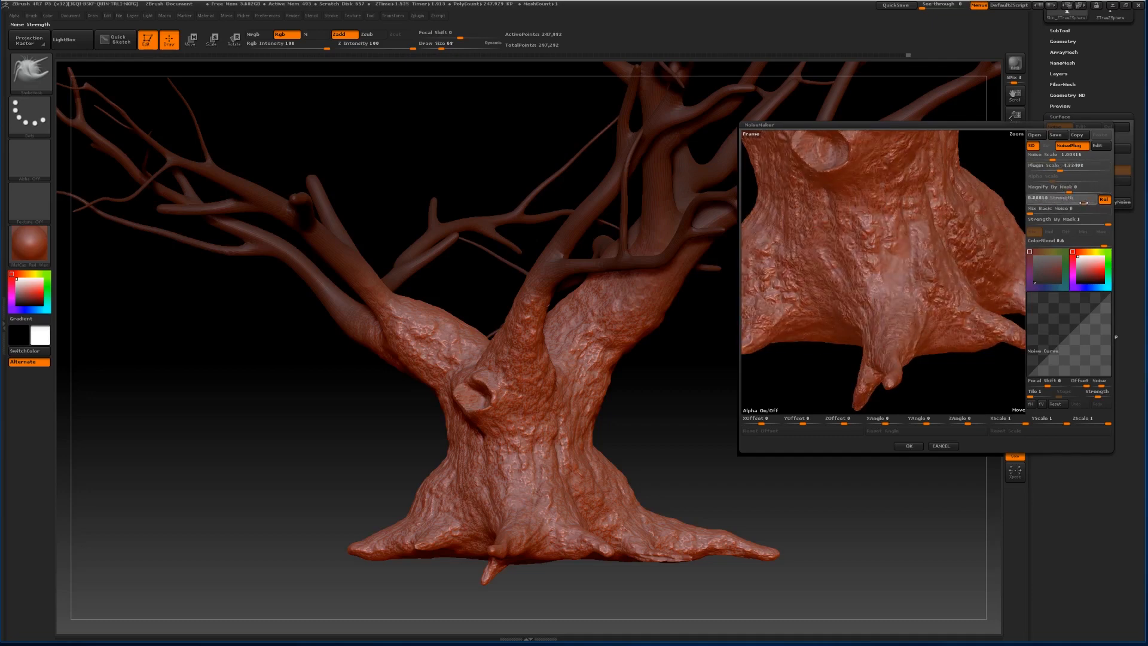
{"action": "left_click", "coordinate": [903, 446]}
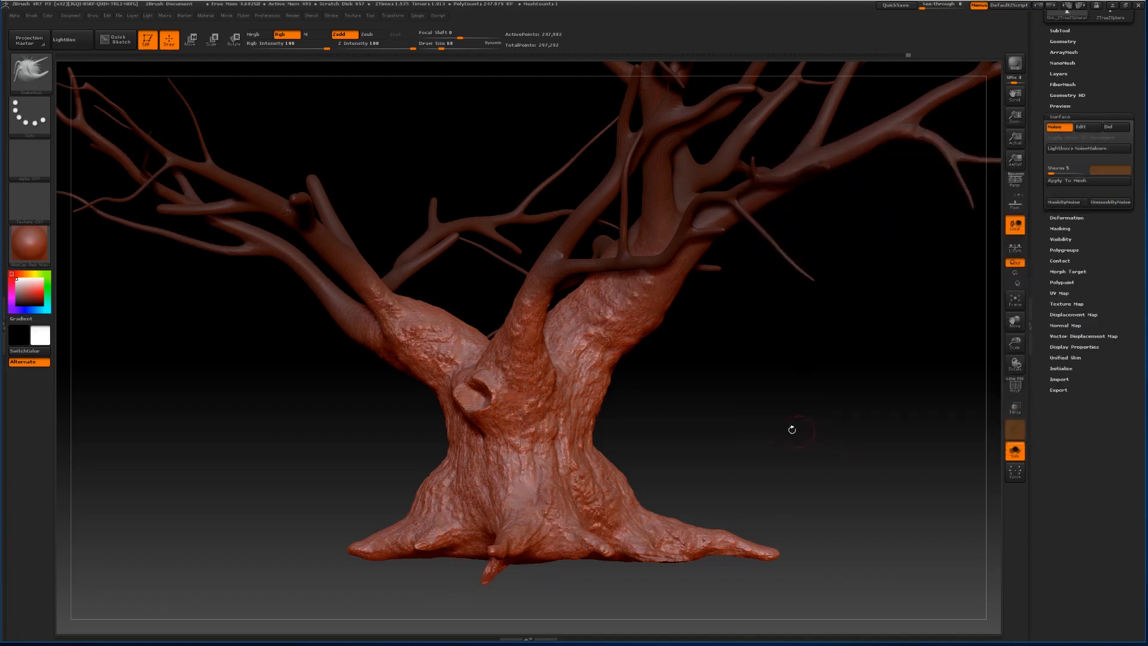
Inspect the Dents noise around the trunk, try applying it to the mesh, and undo the application.
{"action": "left_click_drag", "start_coordinate": [1015, 342], "coordinate": [1013, 527]}
{"action": "key", "text": "f"}
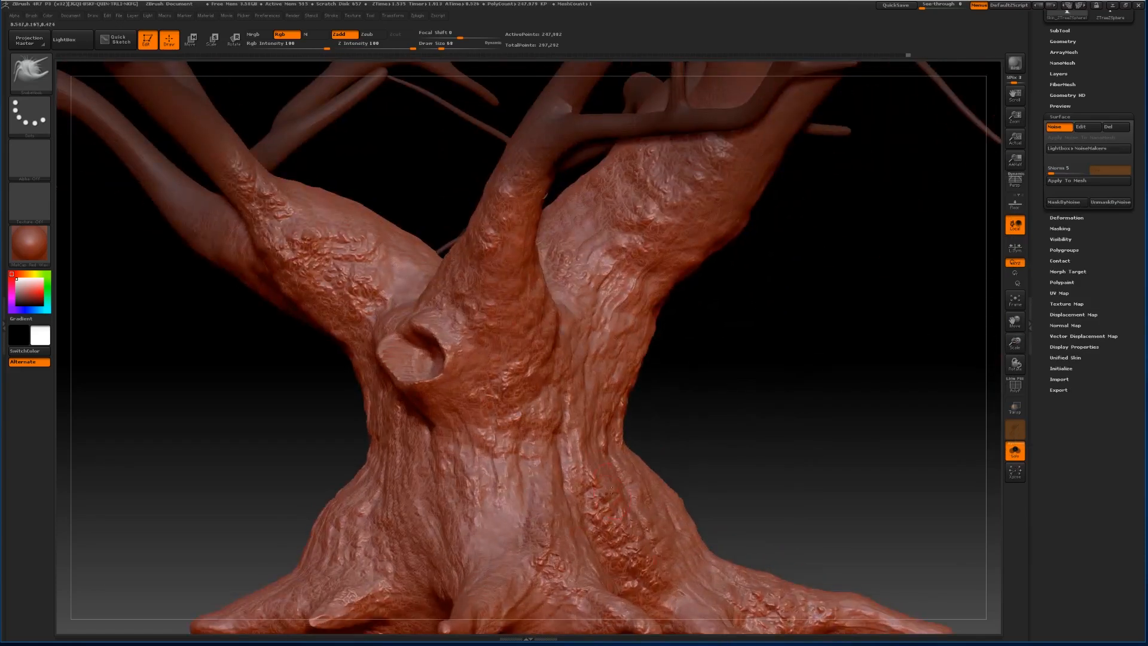
{"action": "left_click_drag", "start_coordinate": [826, 398], "coordinate": [882, 390]}
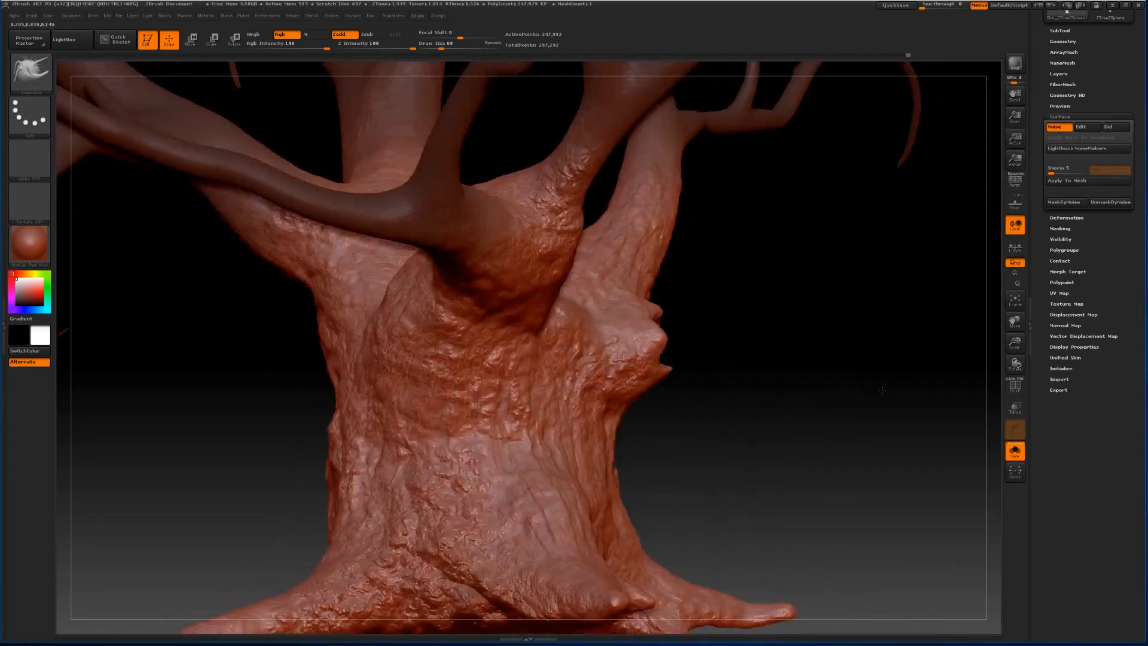
{"action": "left_click_drag", "start_coordinate": [796, 382], "coordinate": [675, 391]}
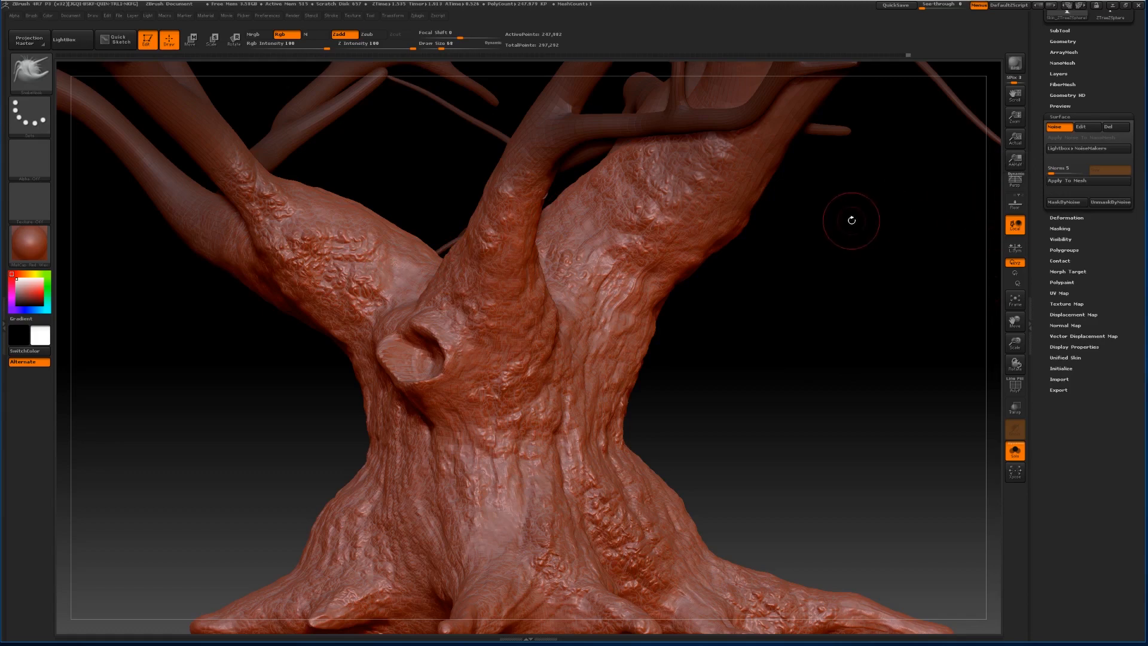
{"action": "left_click", "coordinate": [1054, 182]}
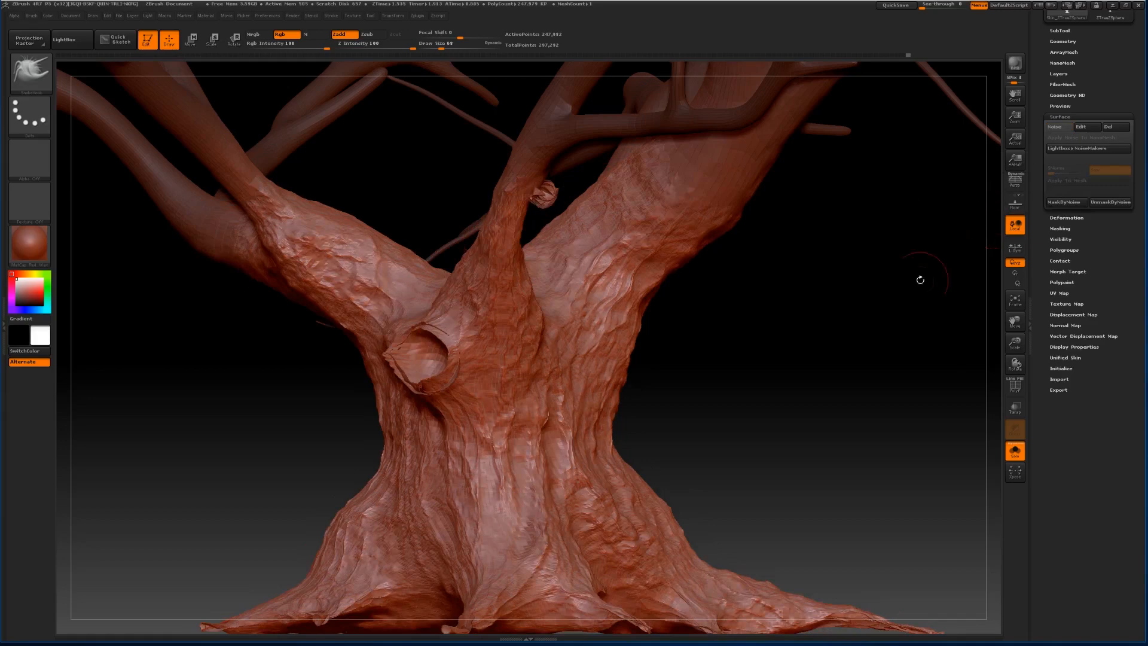
{"action": "mouse_move", "coordinate": [909, 281]}
{"action": "left_mouse_down"}
{"action": "mouse_move", "coordinate": [903, 324]}
{"action": "mouse_move", "coordinate": [912, 317]}
{"action": "mouse_move", "coordinate": [897, 325]}
{"action": "left_mouse_up"}
{"action": "key", "text": "ctrl"}
{"action": "key", "text": "ctrl+z"}
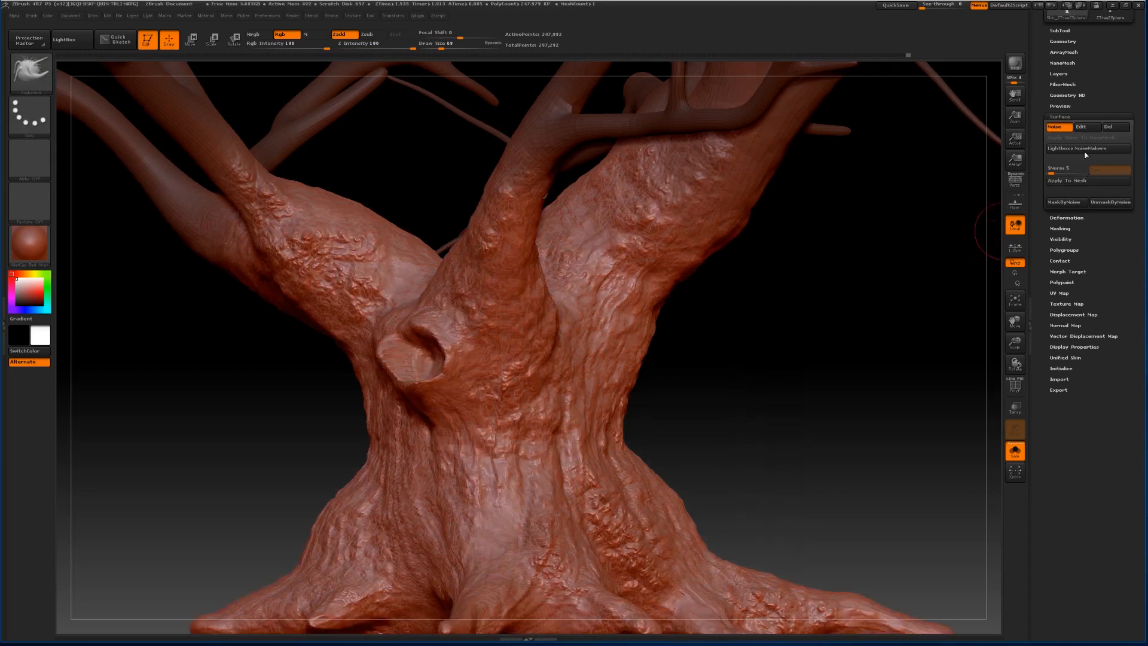
Lower the Dents noise's positive strength, try applying it to the mesh, and undo the application.
{"action": "left_click", "coordinate": [1090, 135]}
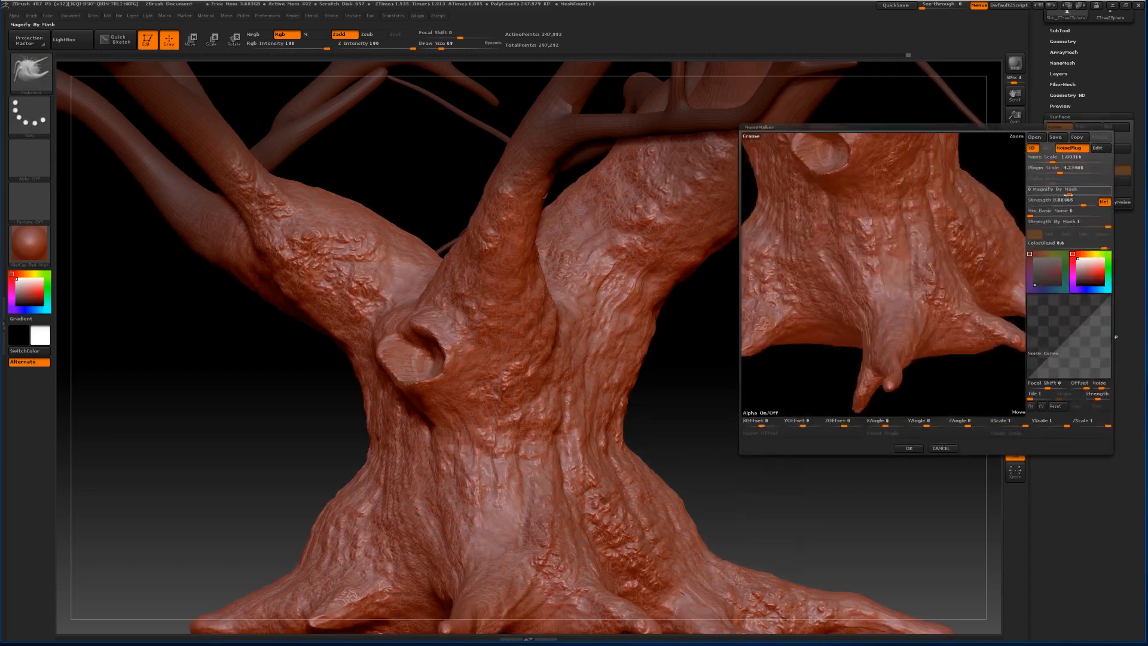
{"action": "left_click_drag", "start_coordinate": [1082, 204], "coordinate": [1082, 204]}
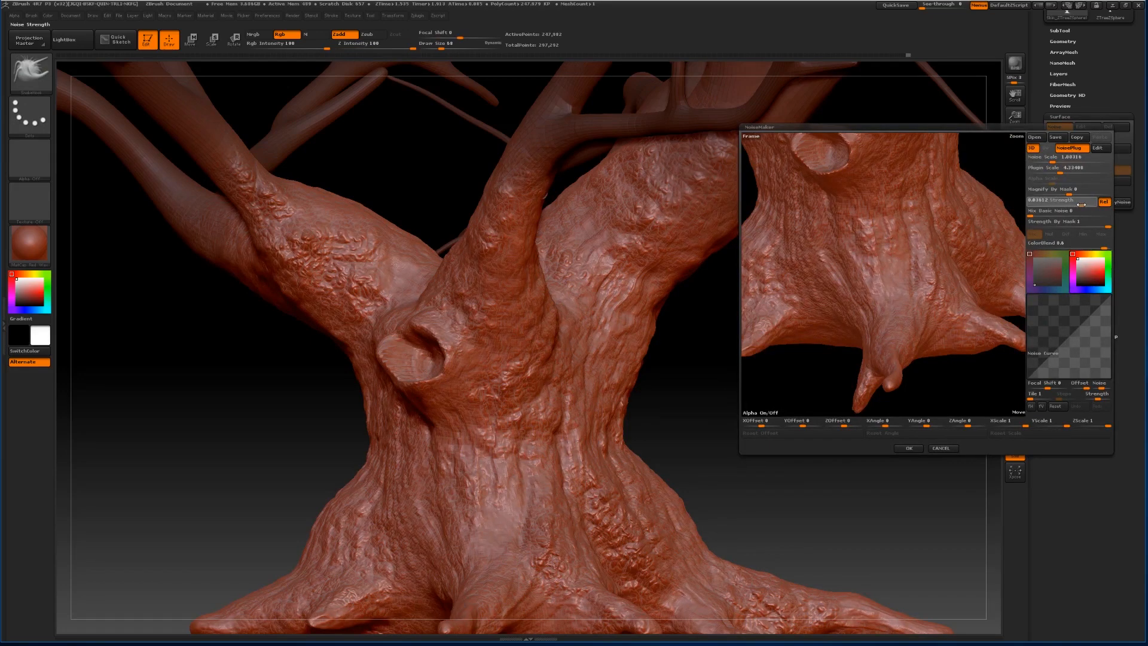
{"action": "left_click", "coordinate": [908, 448]}
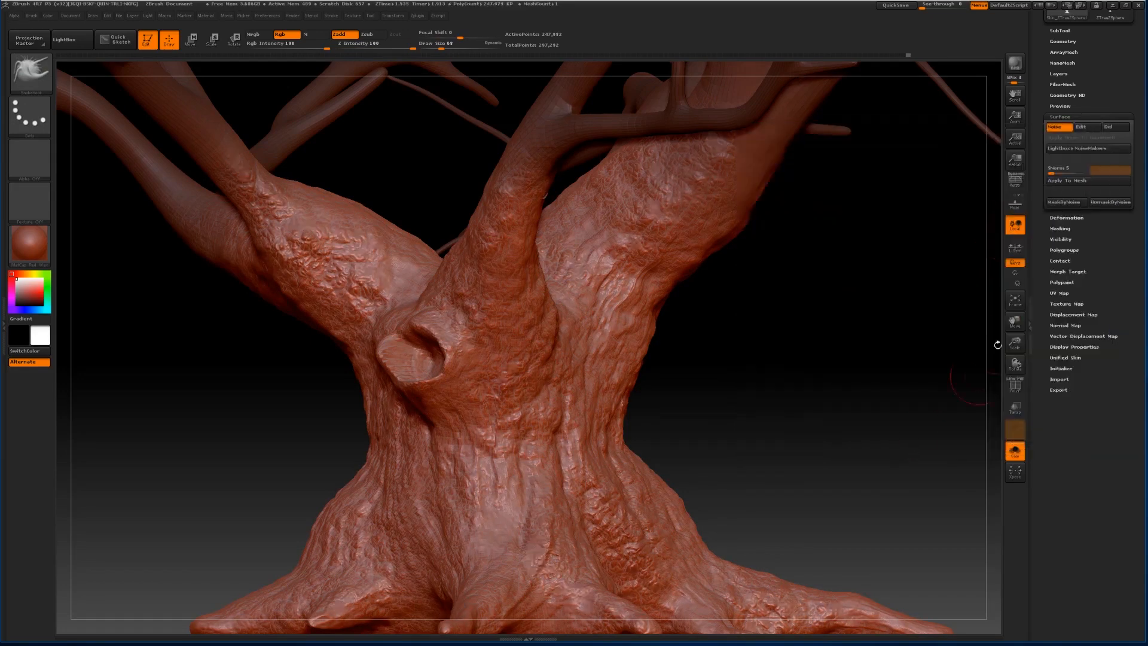
{"action": "left_click", "coordinate": [1060, 181]}
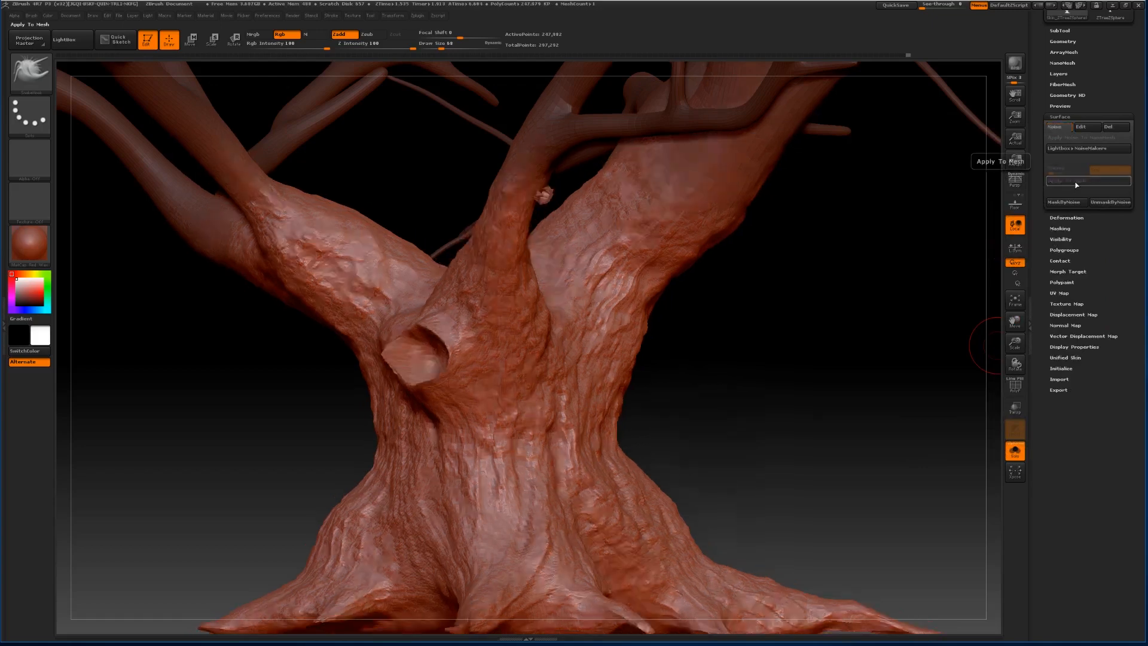
{"action": "key", "text": "b"}
{"action": "key", "text": "s"}
{"action": "key", "text": "t"}
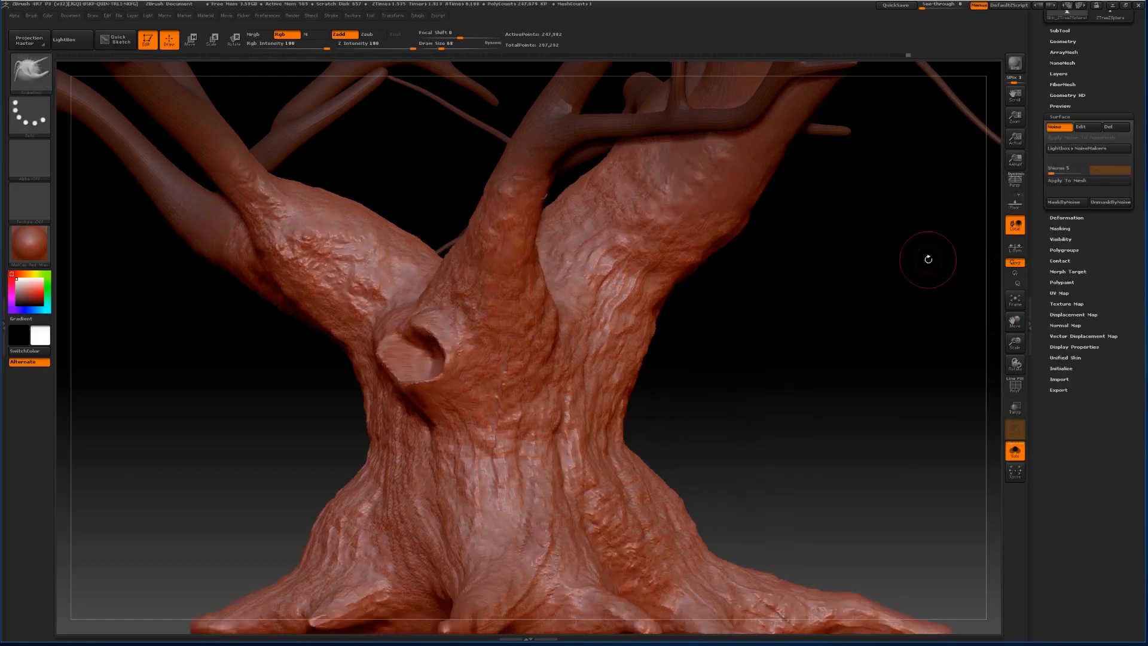
Change the Dents noise to a negative strength, try applying it to the mesh, and undo the application.
{"action": "left_click", "coordinate": [1083, 128]}
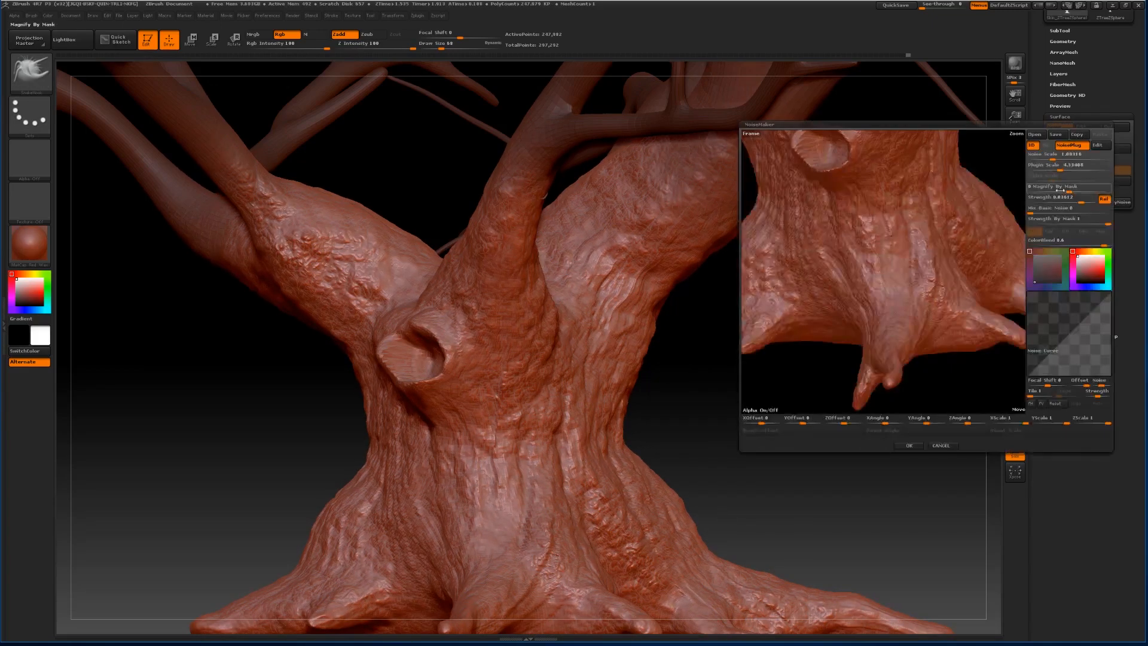
{"action": "left_click_drag", "start_coordinate": [1080, 202], "coordinate": [1040, 208]}
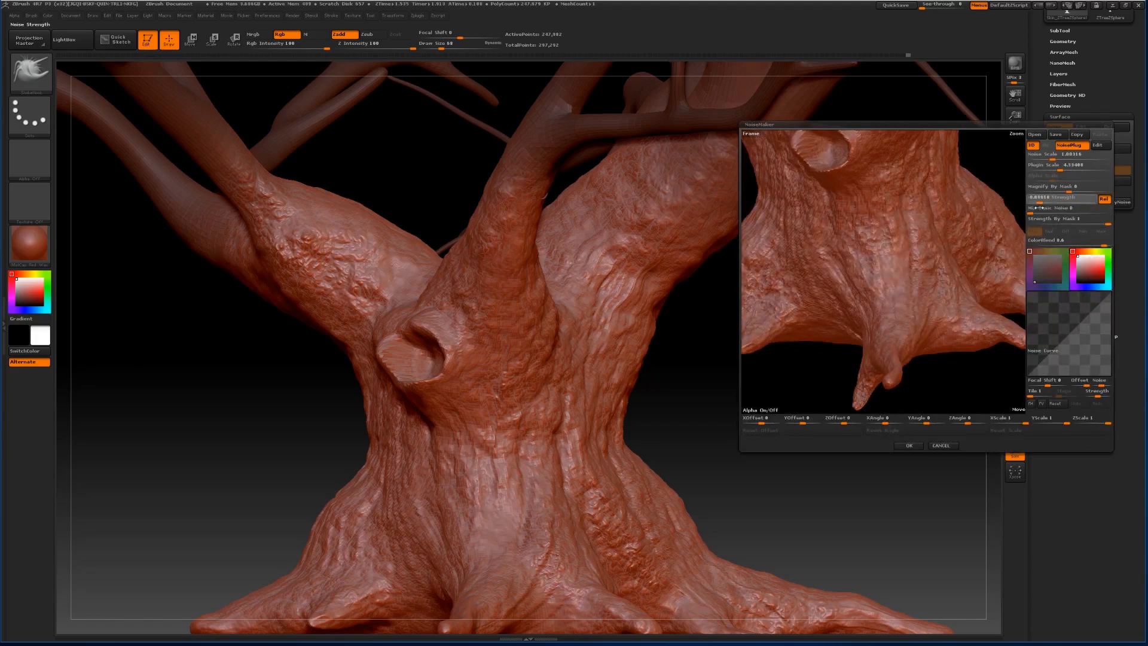
{"action": "left_click_drag", "start_coordinate": [1040, 207], "coordinate": [1043, 207]}
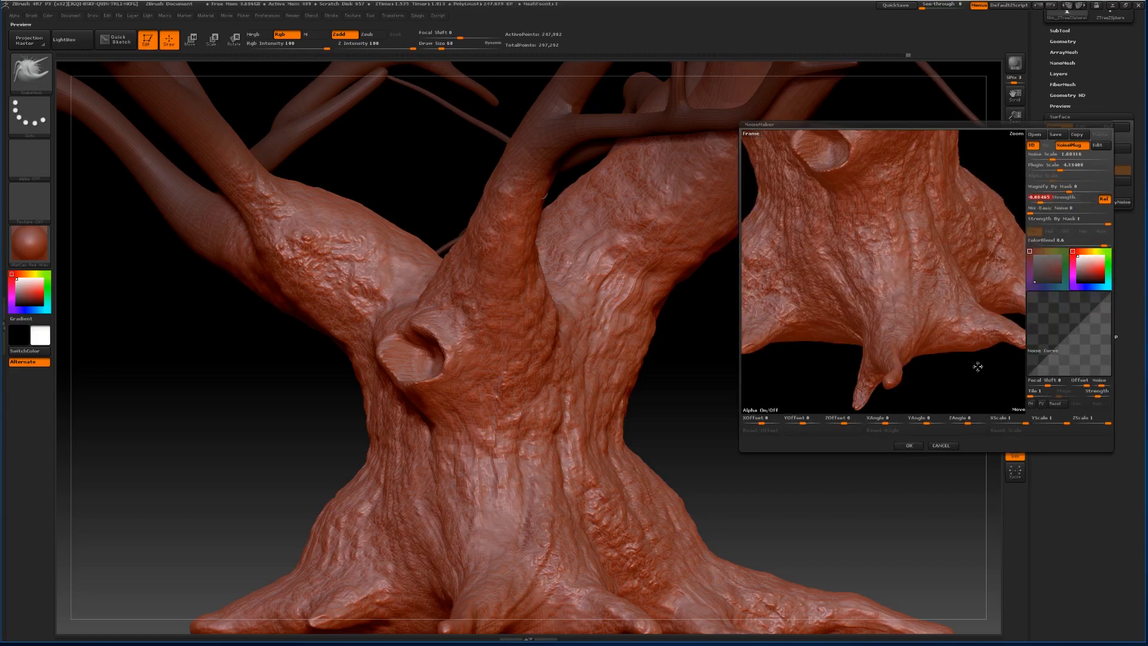
{"action": "left_click", "coordinate": [908, 445]}
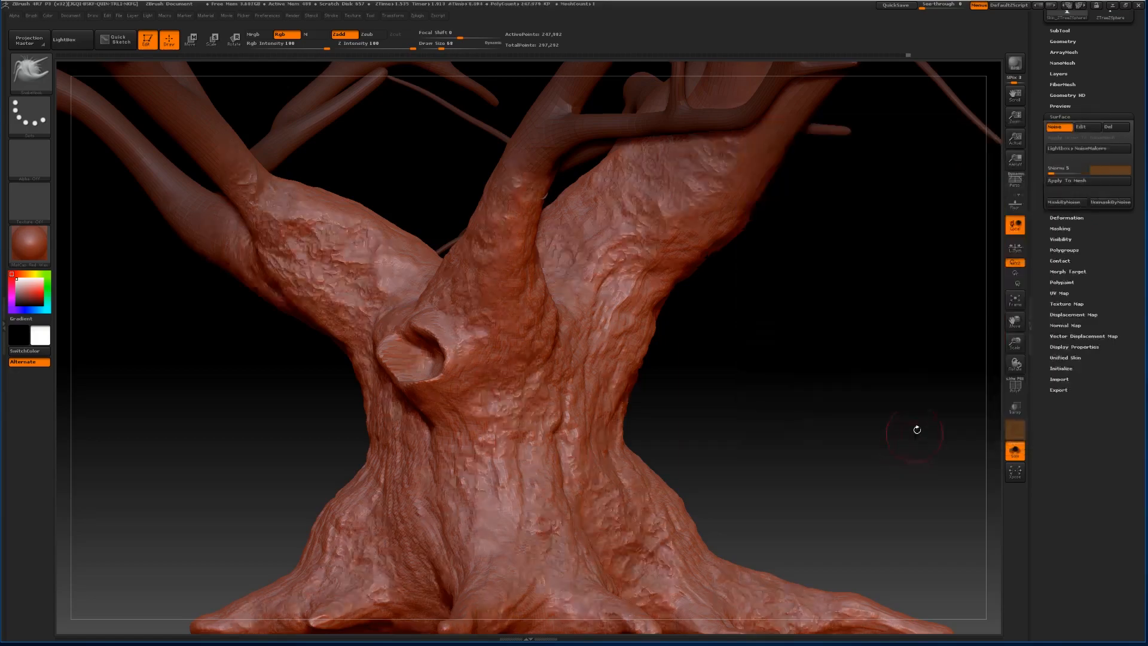
{"action": "left_click", "coordinate": [1068, 181]}
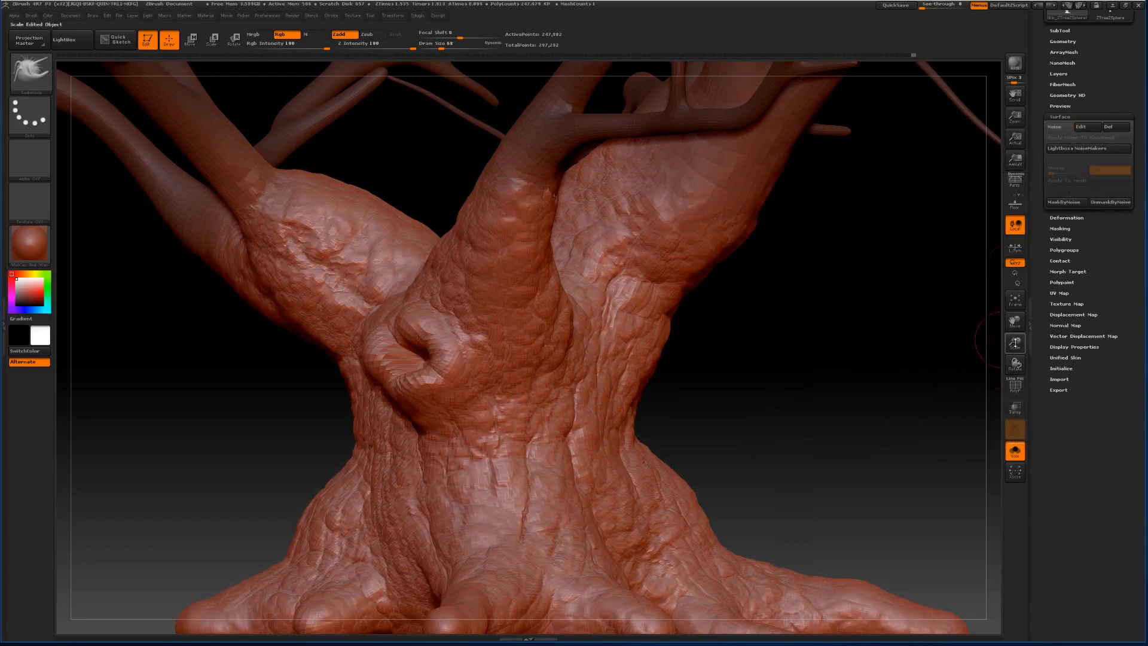
{"action": "left_click_drag", "start_coordinate": [1015, 343], "coordinate": [1008, 320]}
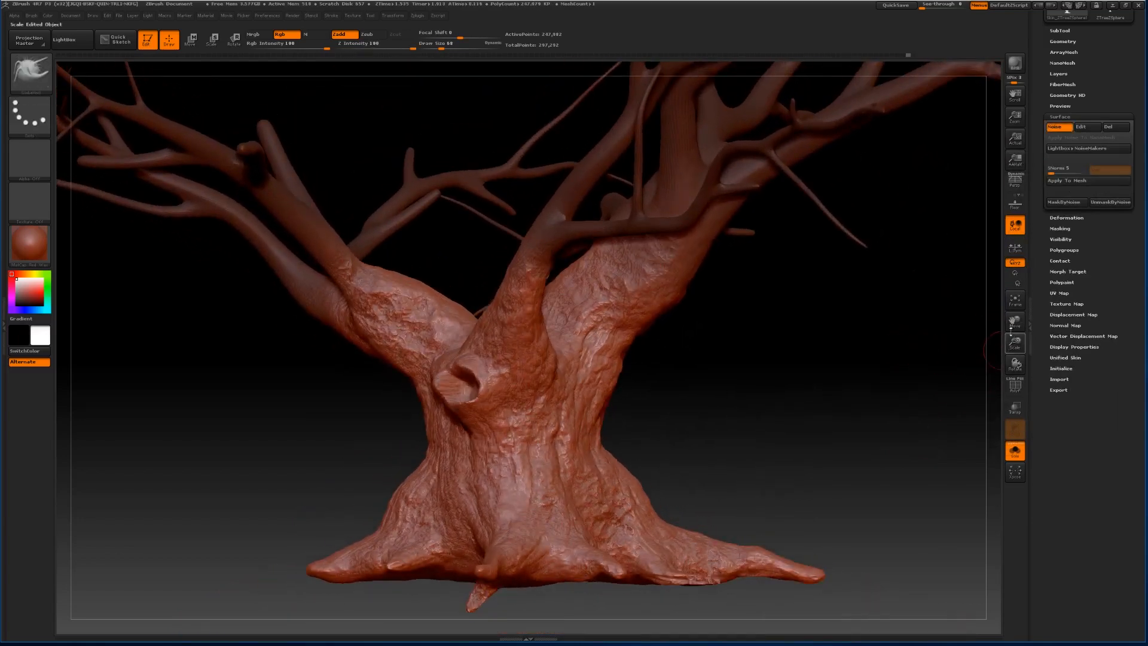
Weaken the Dents noise's strength further, accept it, and apply the noise to the trunk mesh.
{"action": "left_click_drag", "start_coordinate": [1014, 343], "coordinate": [1015, 364]}
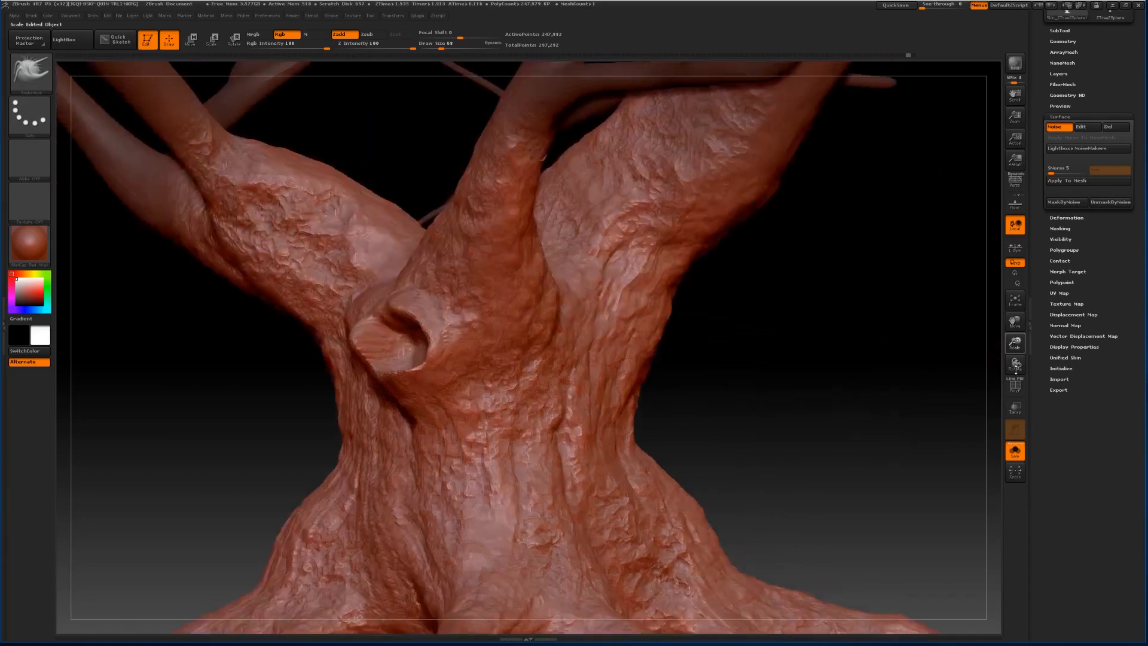
{"action": "left_click", "coordinate": [1094, 126]}
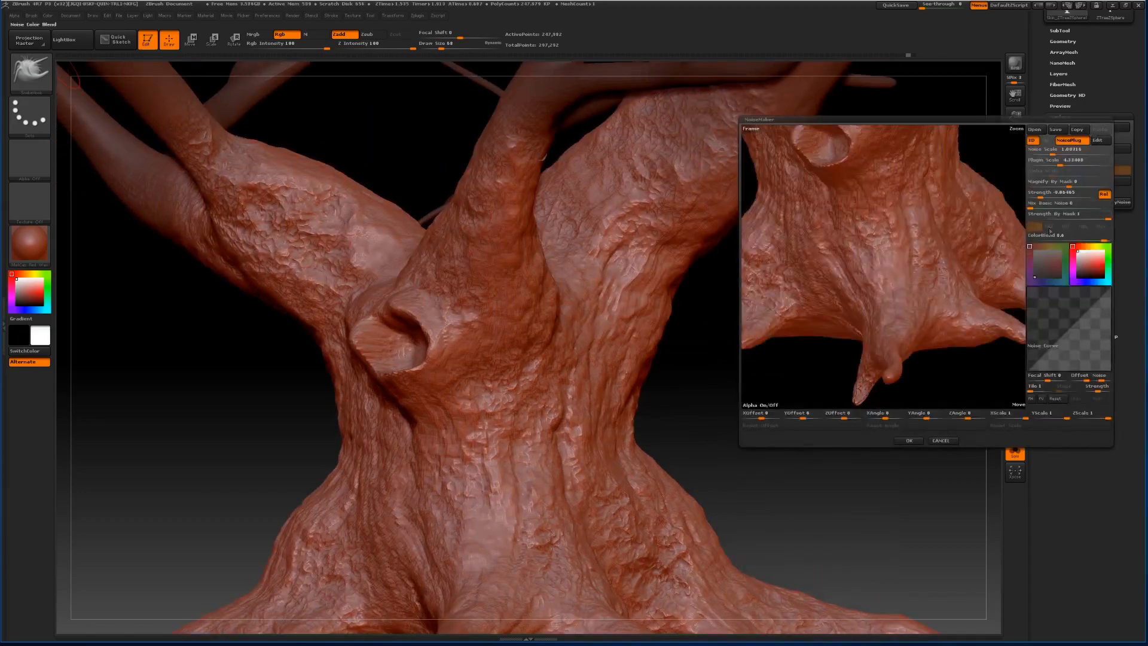
{"action": "left_click_drag", "start_coordinate": [1041, 196], "coordinate": [1043, 197]}
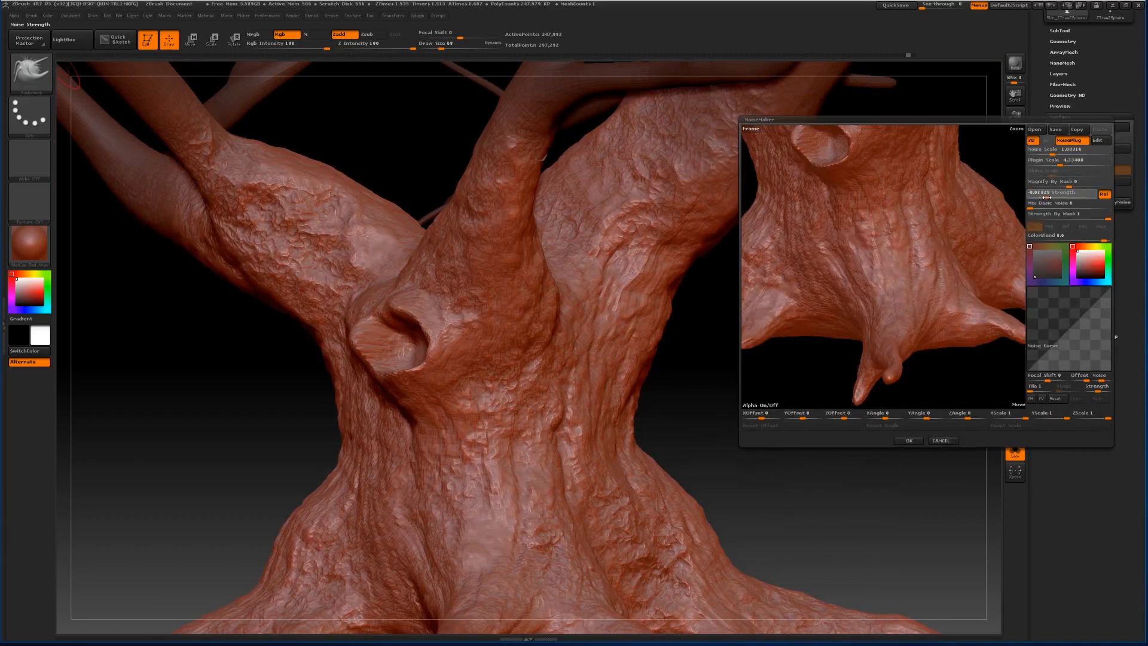
{"action": "left_click", "coordinate": [909, 440]}
{"action": "left_click", "coordinate": [1067, 181]}
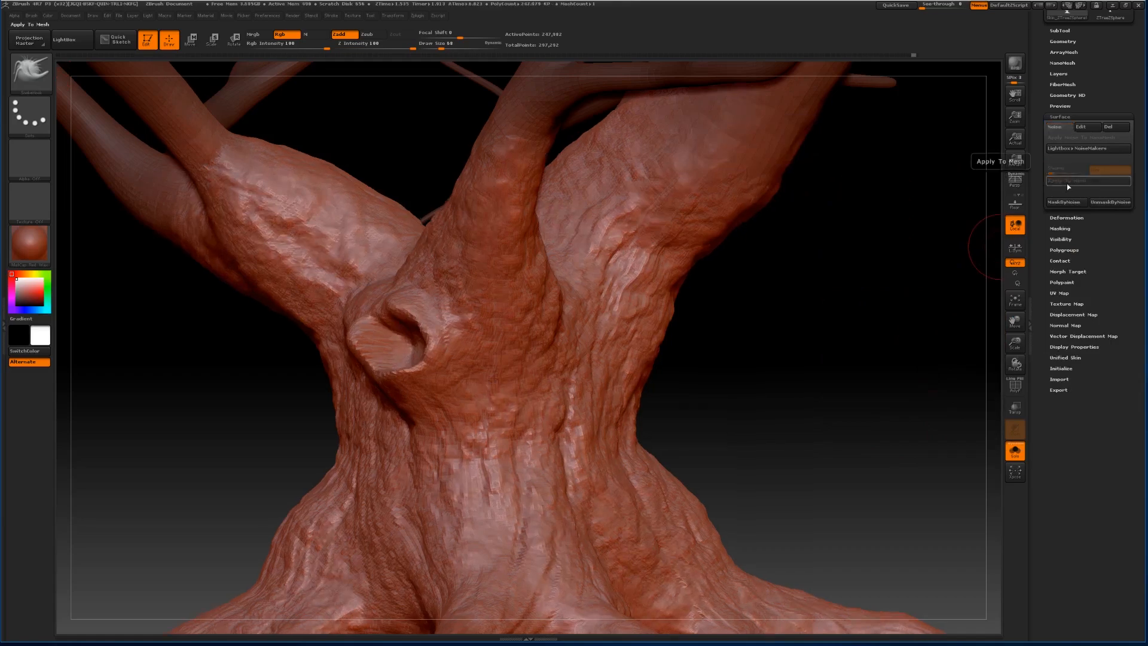
Clear the mask from the tree's branches.
{"action": "left_click_drag", "start_coordinate": [1014, 347], "coordinate": [999, 313]}
{"action": "left_click_drag", "start_coordinate": [907, 345], "coordinate": [956, 325]}
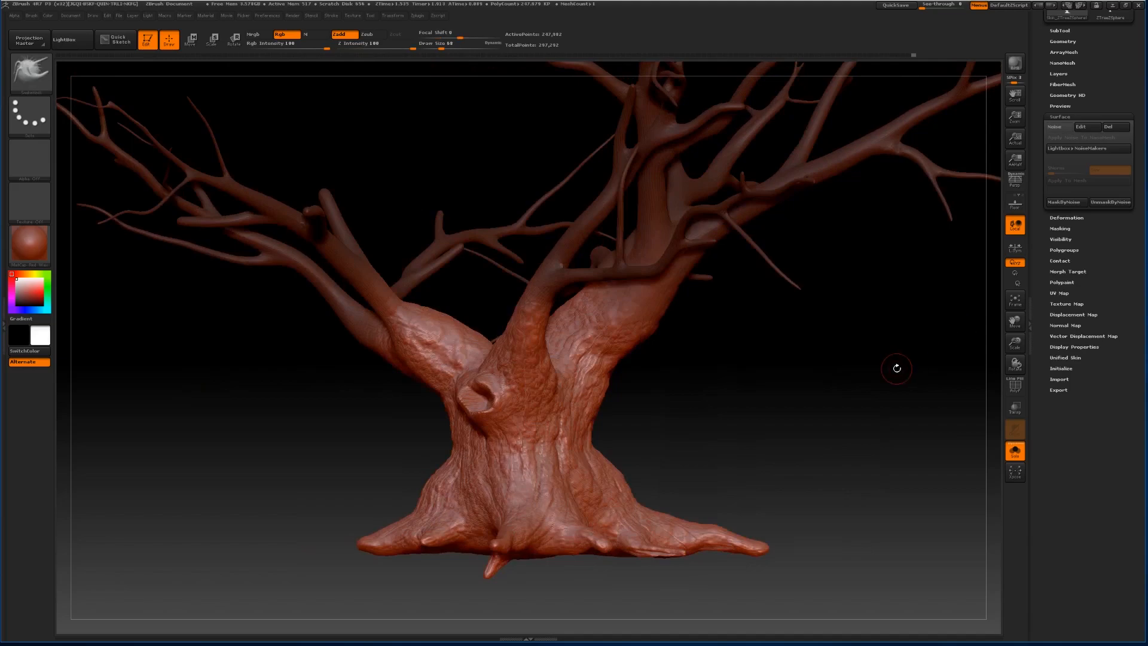
{"action": "mouse_move", "coordinate": [876, 410]}
{"action": "left_mouse_down"}
{"action": "mouse_move", "coordinate": [882, 392]}
{"action": "mouse_move", "coordinate": [886, 401]}
{"action": "mouse_move", "coordinate": [873, 392]}
{"action": "left_mouse_up"}
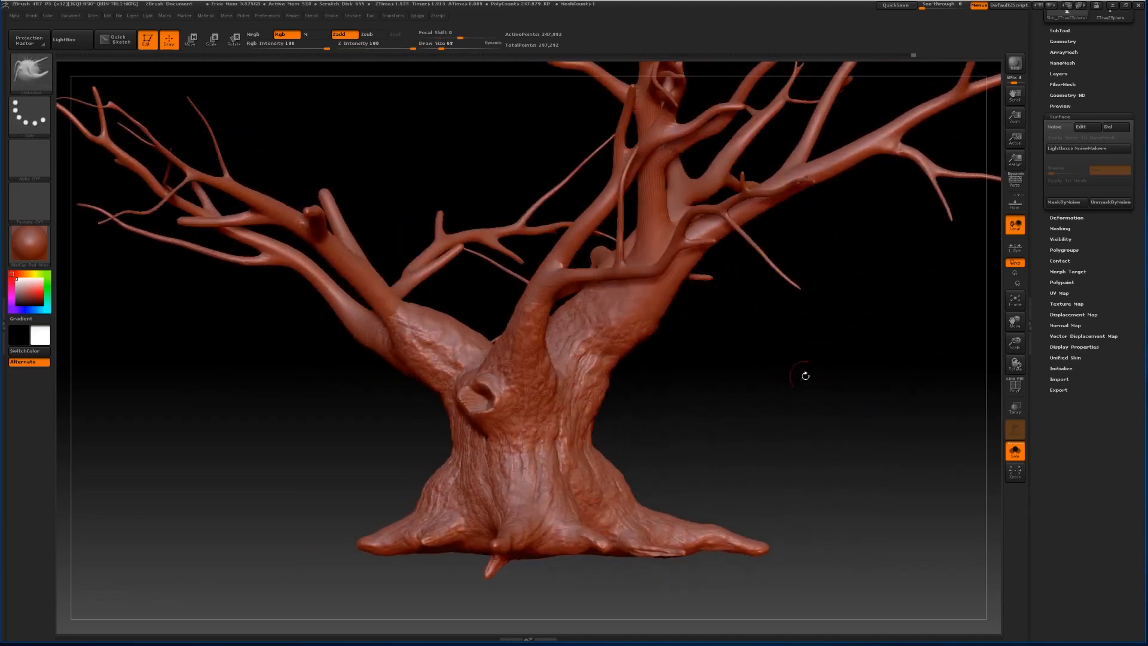
Reactivate the surface noise, compare Erosion, Perlin Noise, Scales, Plaid and Turbulence, and choose Voronoi as the noise type.
{"action": "left_click", "coordinate": [1054, 127]}
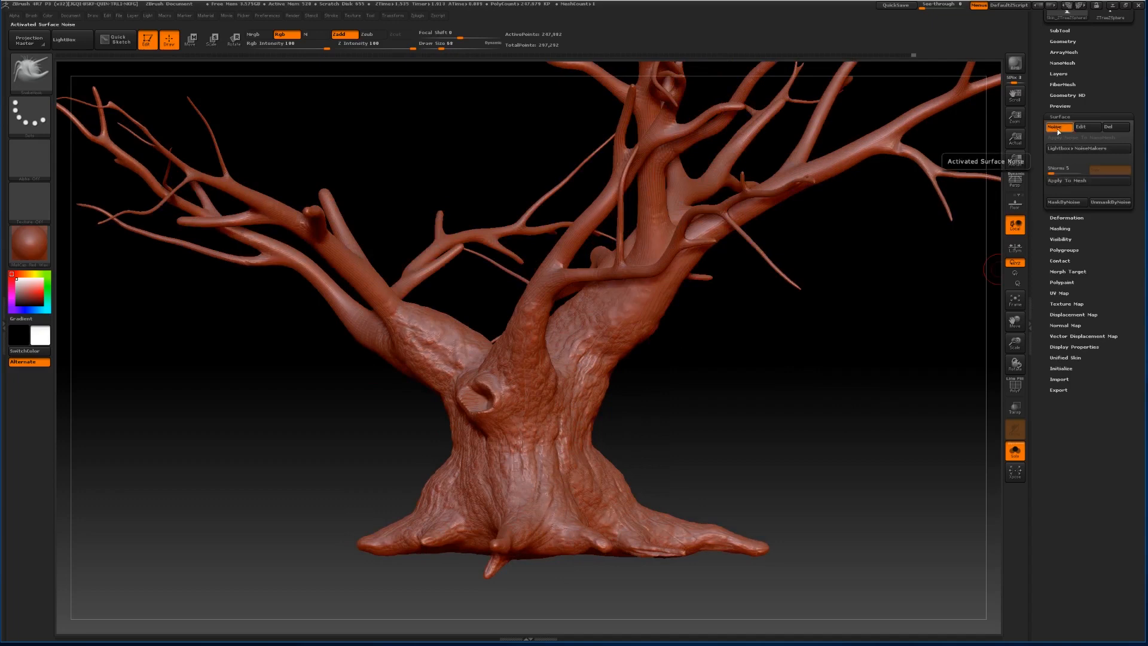
{"action": "left_click", "coordinate": [1080, 127]}
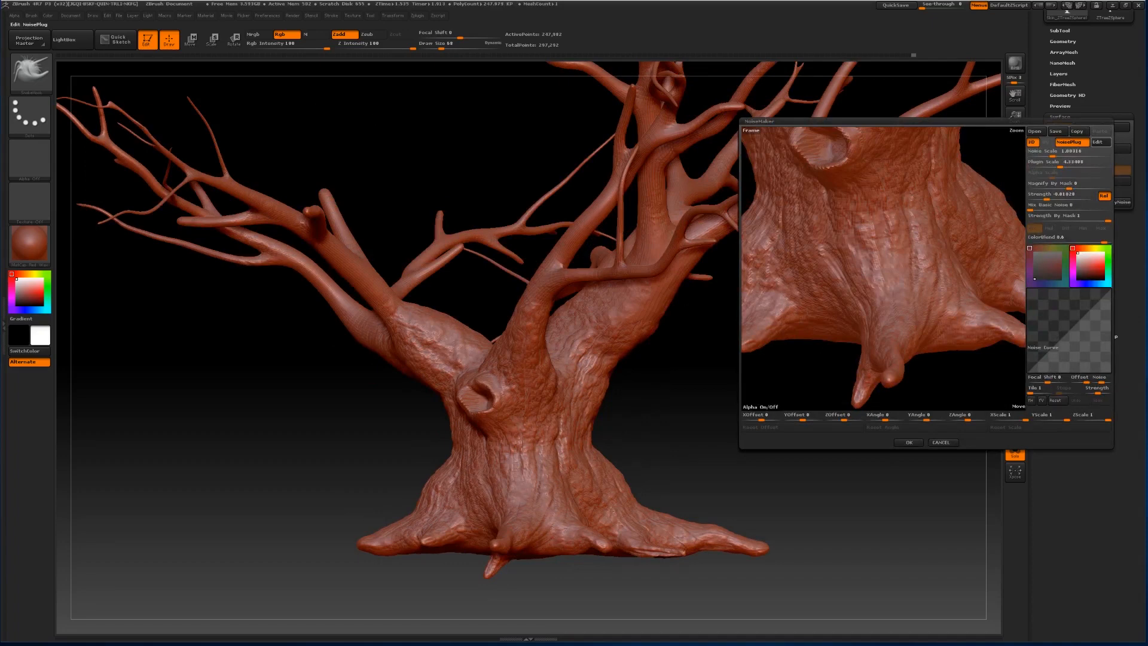
{"action": "left_click_drag", "start_coordinate": [0, 128], "coordinate": [502, 151]}
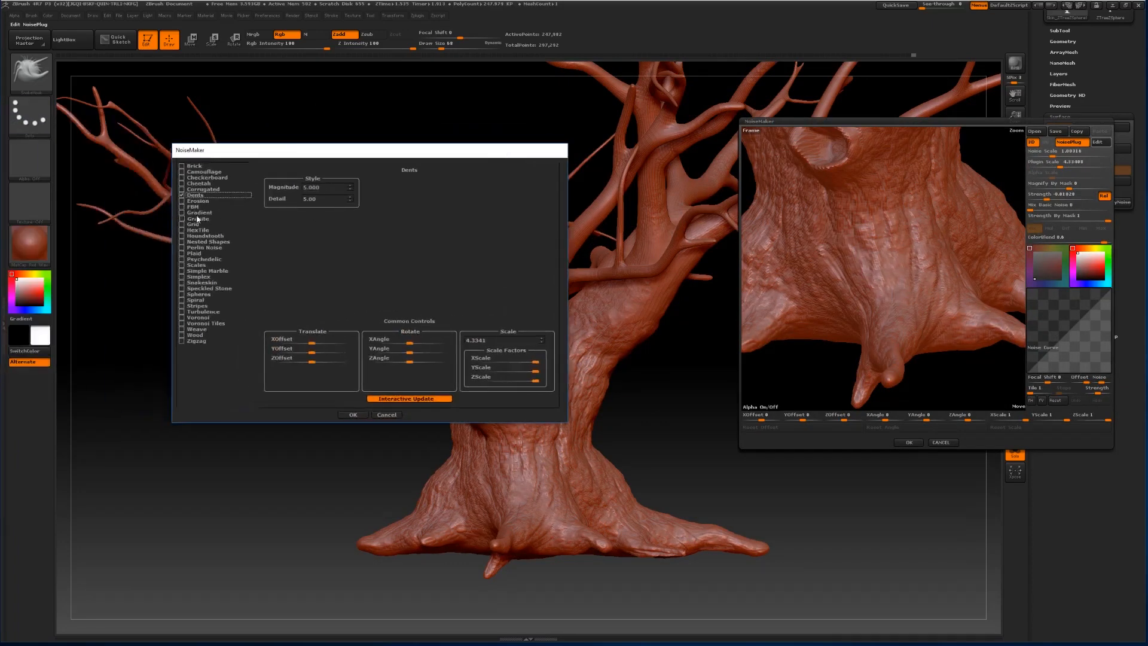
{"action": "left_click", "coordinate": [182, 202]}
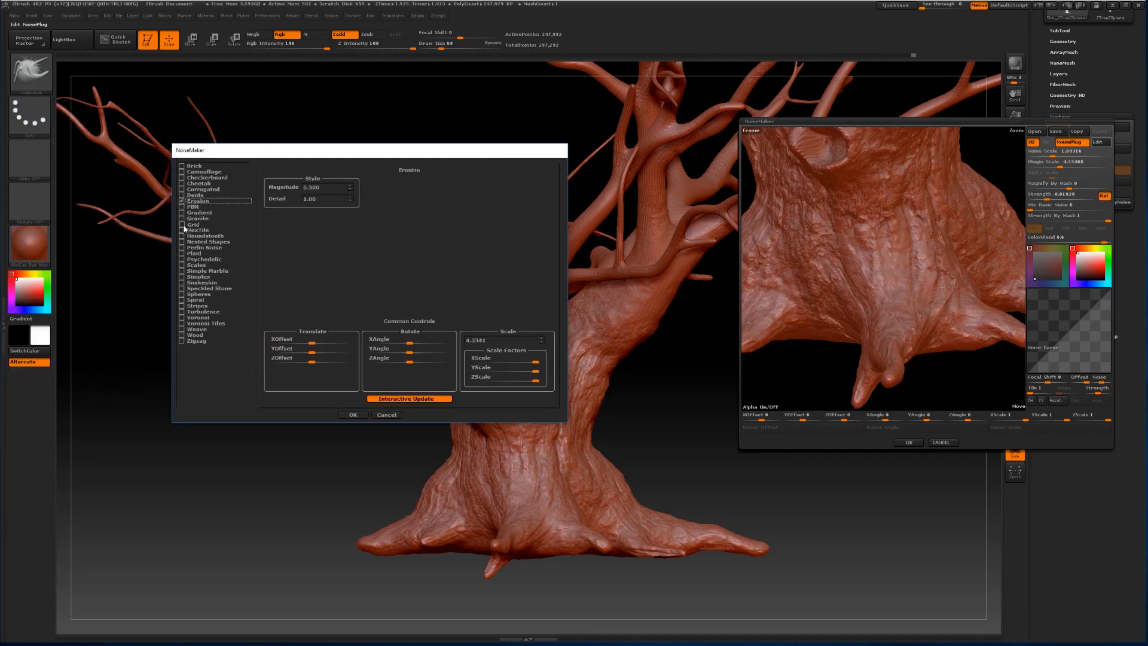
{"action": "left_click", "coordinate": [182, 247]}
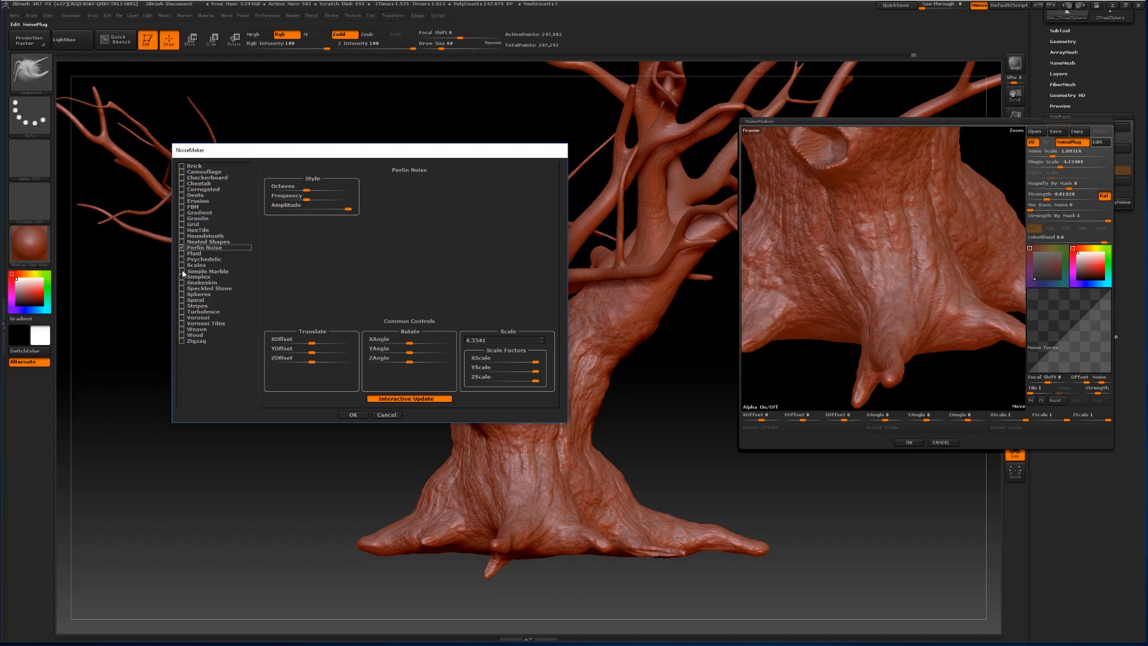
{"action": "left_click", "coordinate": [181, 270]}
{"action": "left_click", "coordinate": [182, 266]}
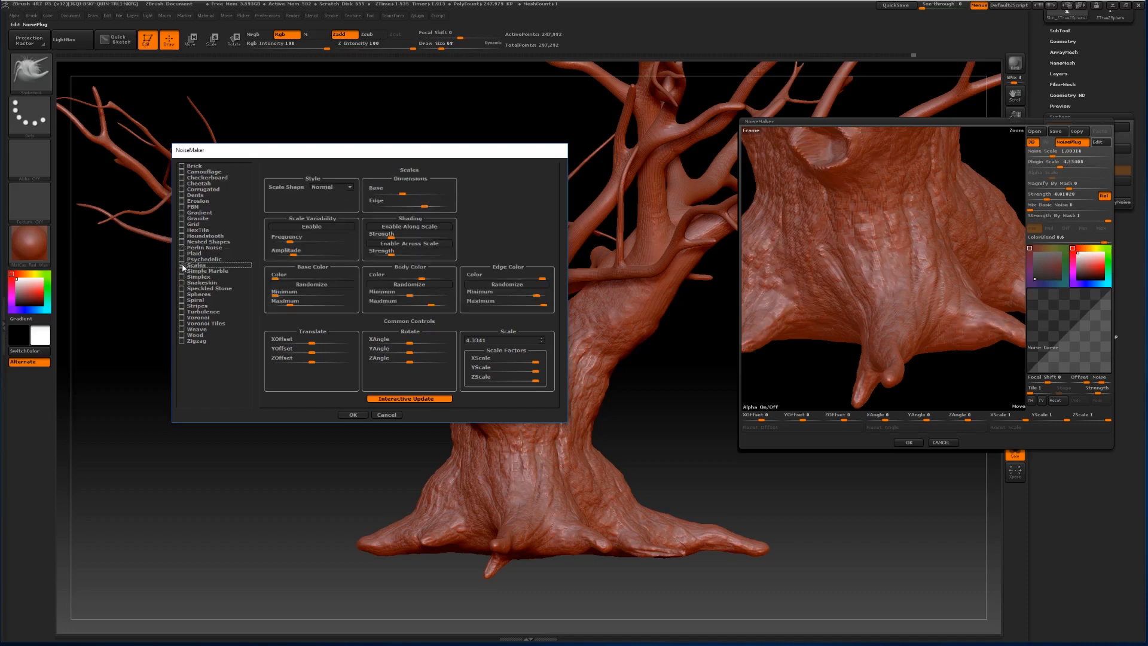
{"action": "left_click", "coordinate": [181, 253]}
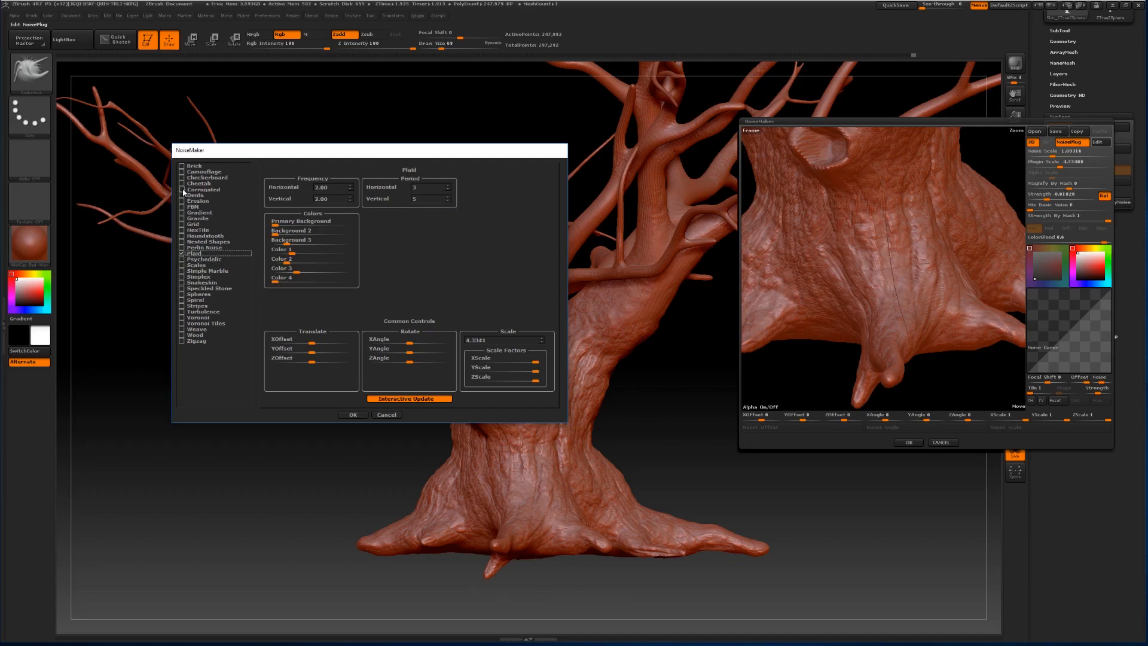
{"action": "left_click", "coordinate": [181, 311]}
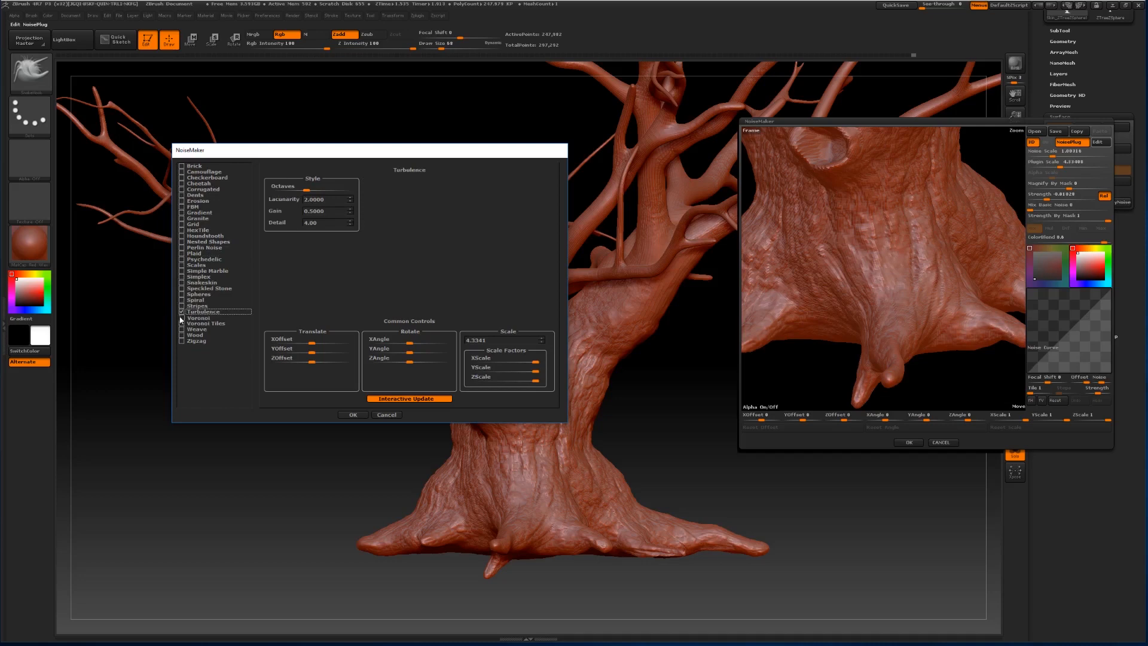
{"action": "left_click", "coordinate": [181, 318]}
{"action": "left_click", "coordinate": [358, 416]}
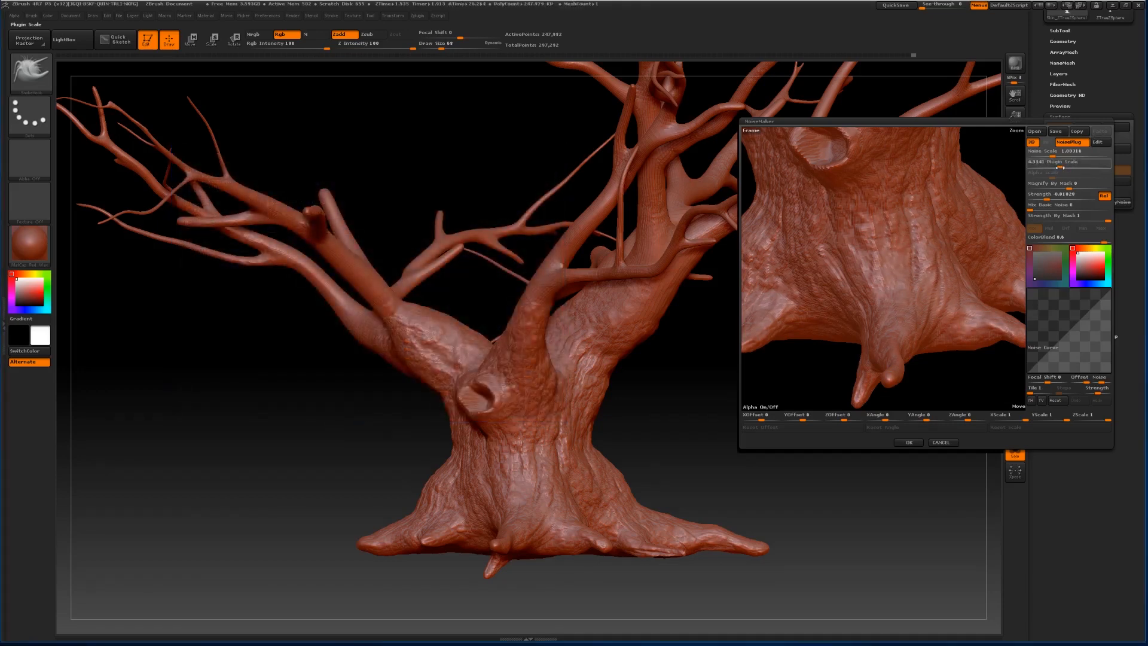
Reduce the noise's plugin scale, set its negative strength to about -0.03, and apply the noise to the tree mesh.
{"action": "left_click_drag", "start_coordinate": [1059, 168], "coordinate": [1040, 196]}
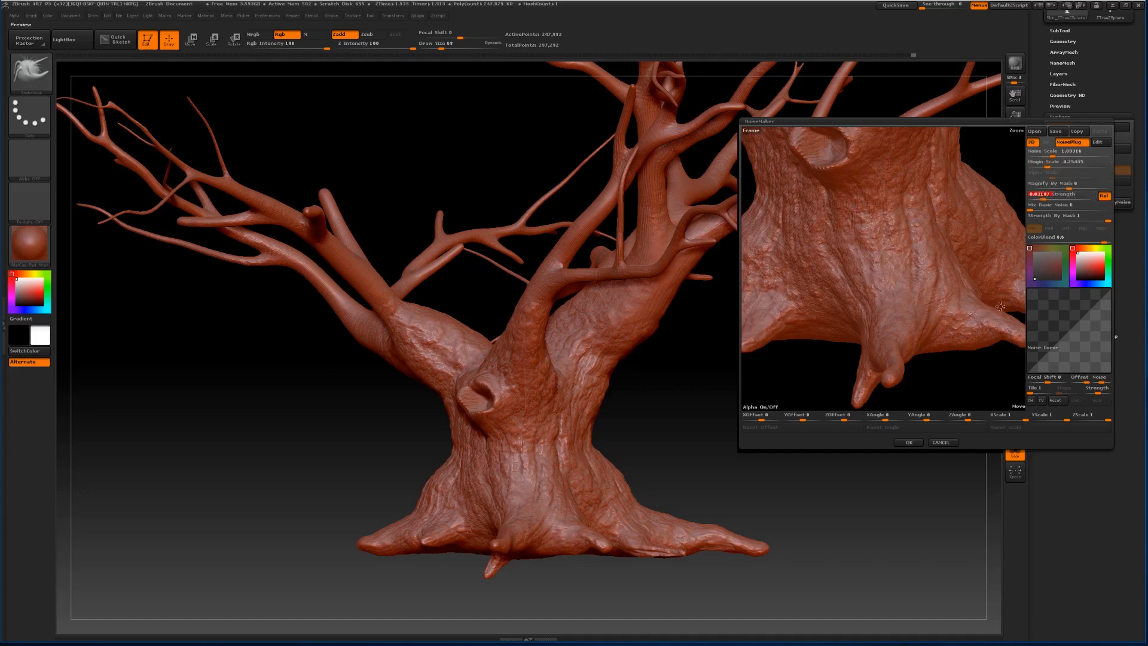
{"action": "left_click", "coordinate": [908, 442]}
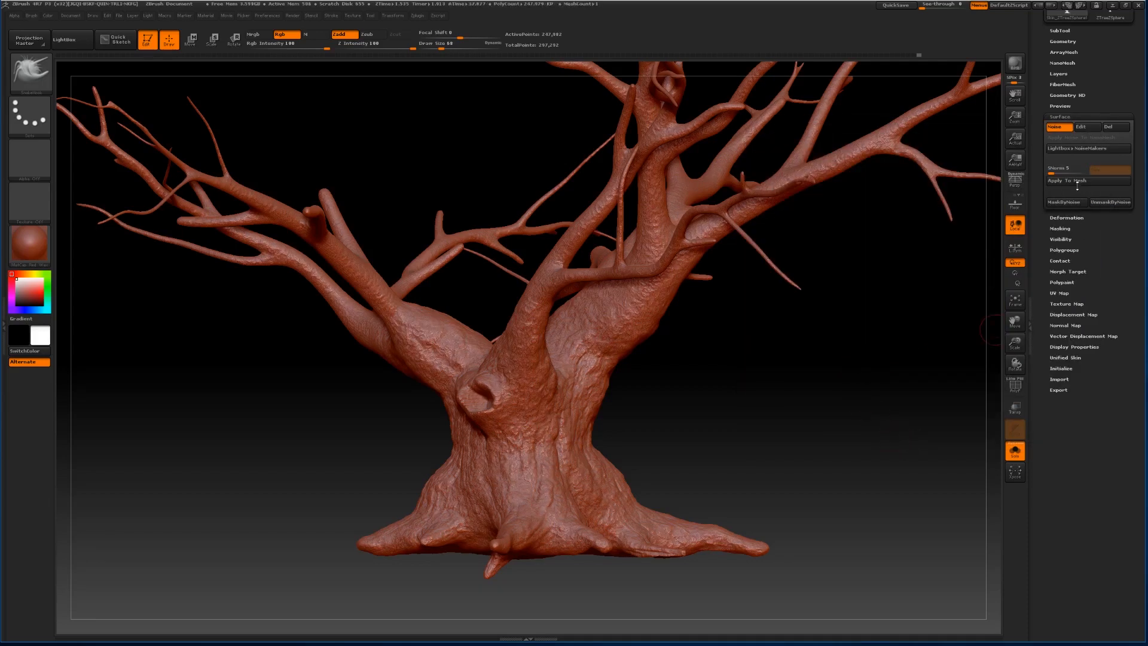
{"action": "left_click", "coordinate": [1063, 181]}
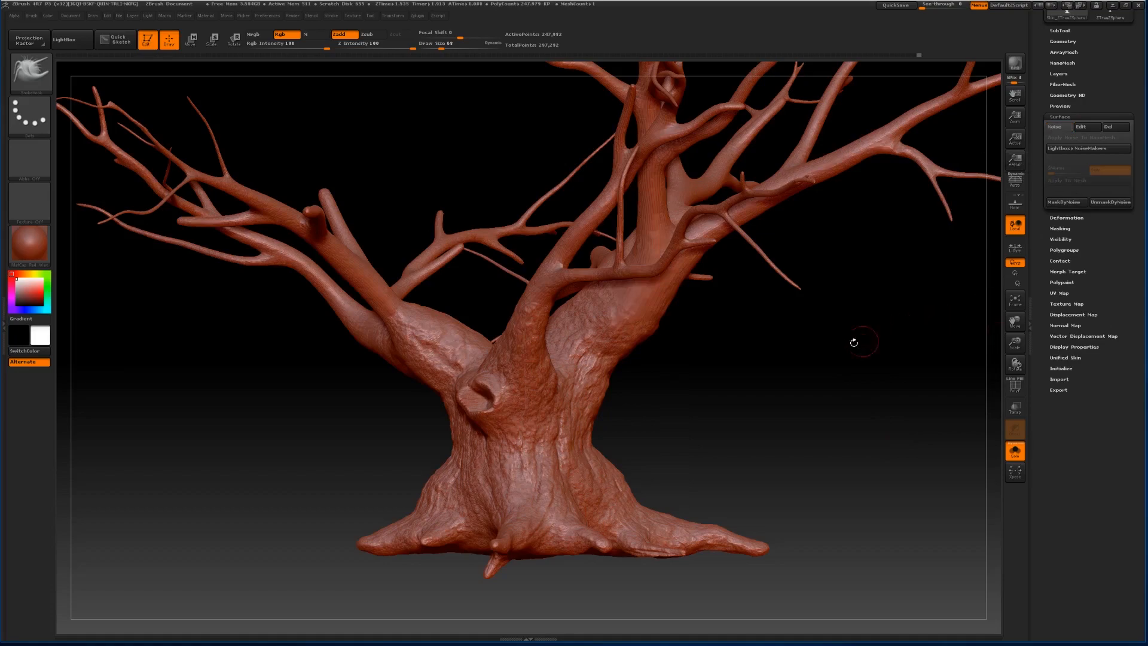
Replace the tree's red material with a light, white-looking standard material.
{"action": "left_click_drag", "start_coordinate": [743, 359], "coordinate": [837, 412]}
{"action": "left_click_drag", "start_coordinate": [1020, 344], "coordinate": [1004, 326]}
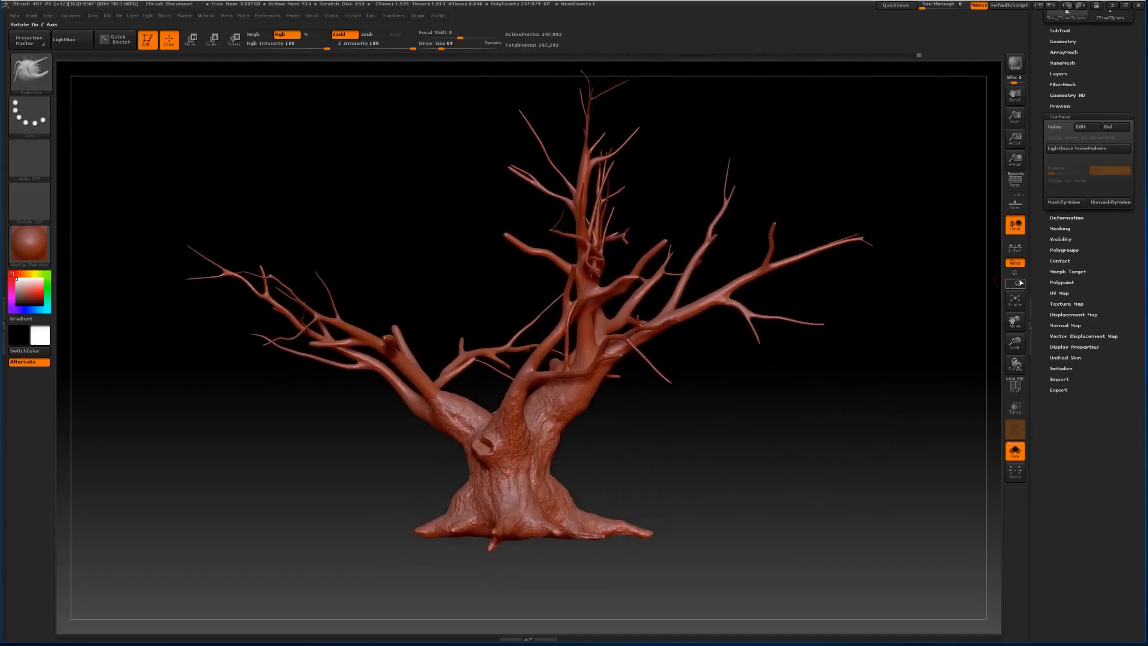
{"action": "left_click", "coordinate": [40, 245]}
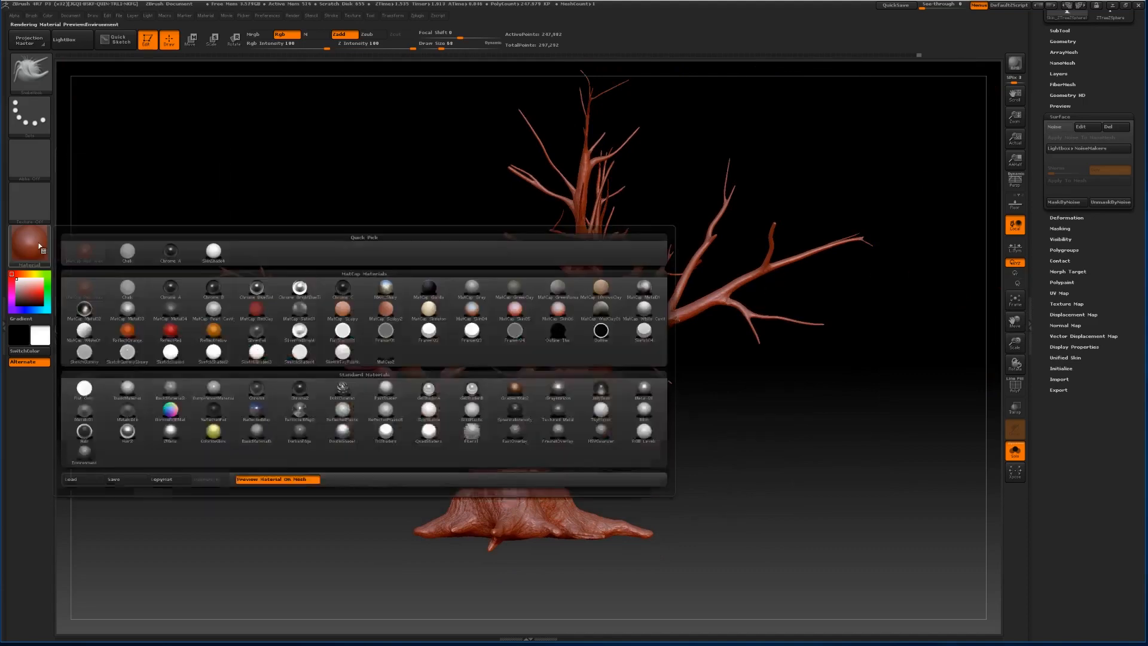
{"action": "left_click", "coordinate": [430, 412]}
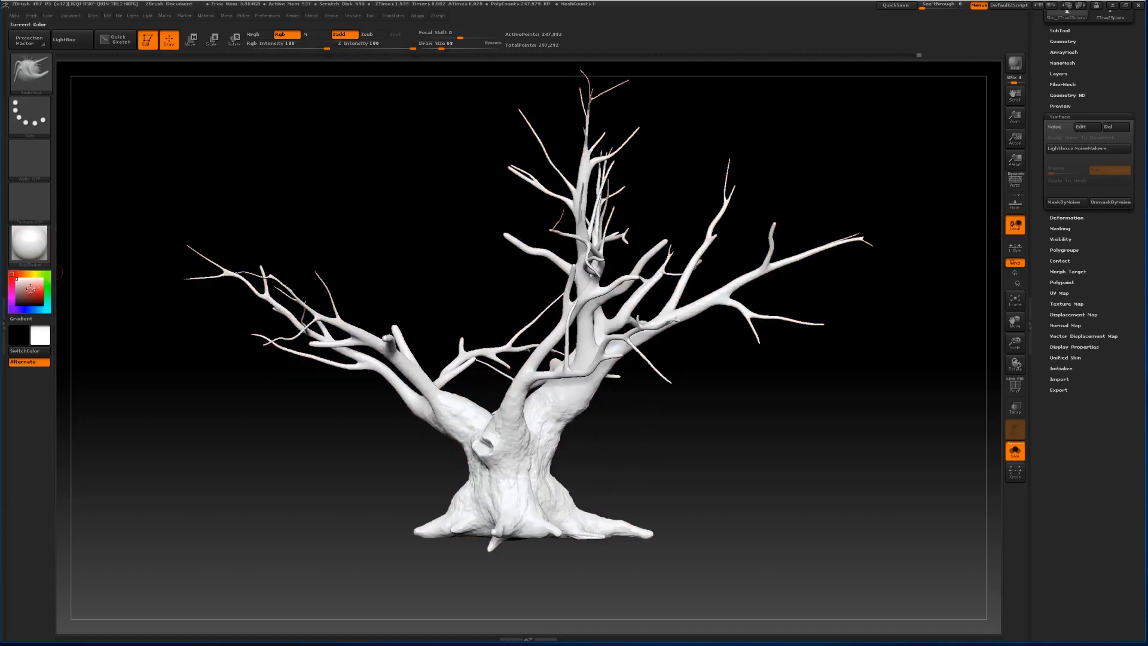
Choose a dark reddish-brown colour and fill the whole tree with it.
{"action": "left_click_drag", "start_coordinate": [24, 289], "coordinate": [19, 297]}
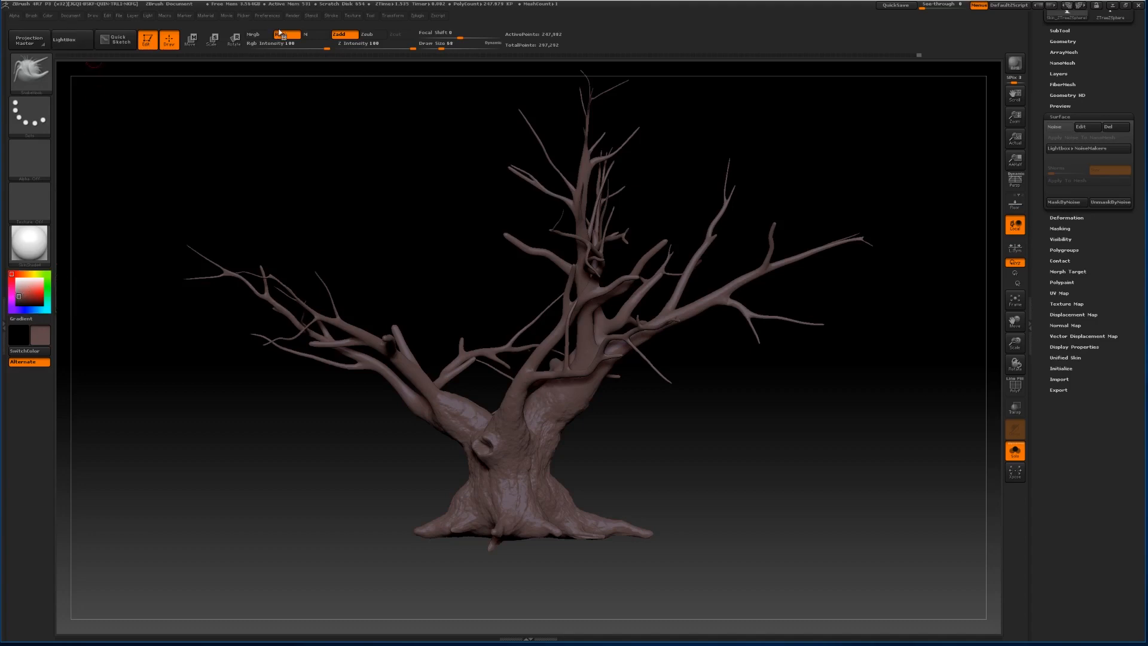
{"action": "left_click", "coordinate": [52, 16]}
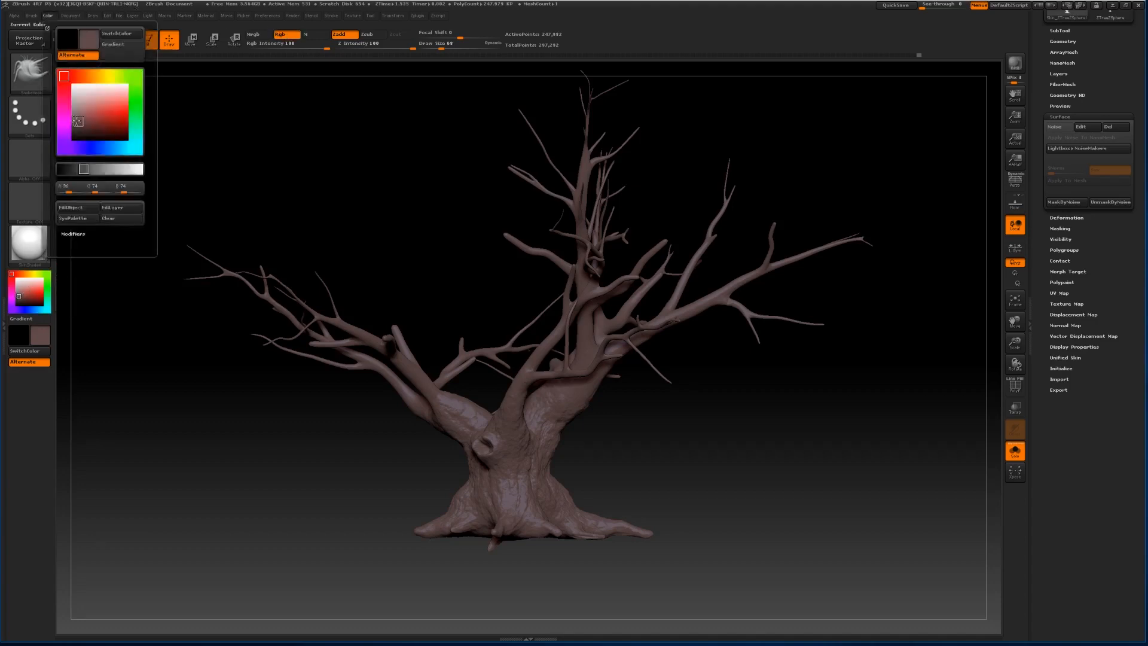
{"action": "left_click", "coordinate": [84, 210]}
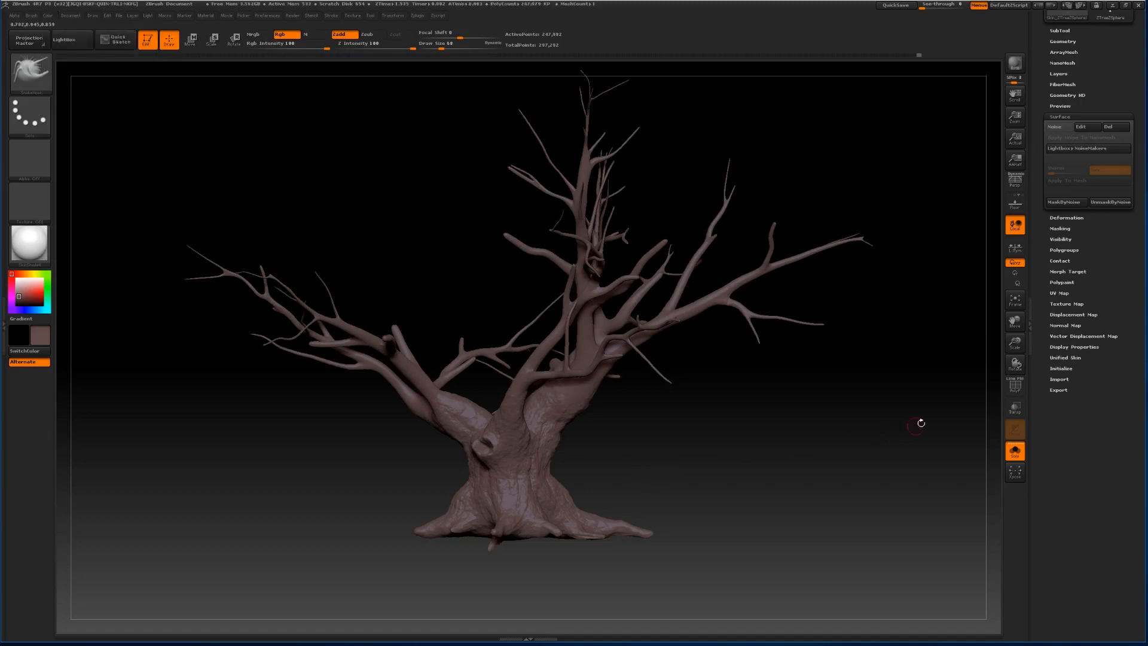
Mask the tree by cavity, invert the mask, and hide the mask display.
{"action": "left_click_drag", "start_coordinate": [1014, 342], "coordinate": [1015, 338]}
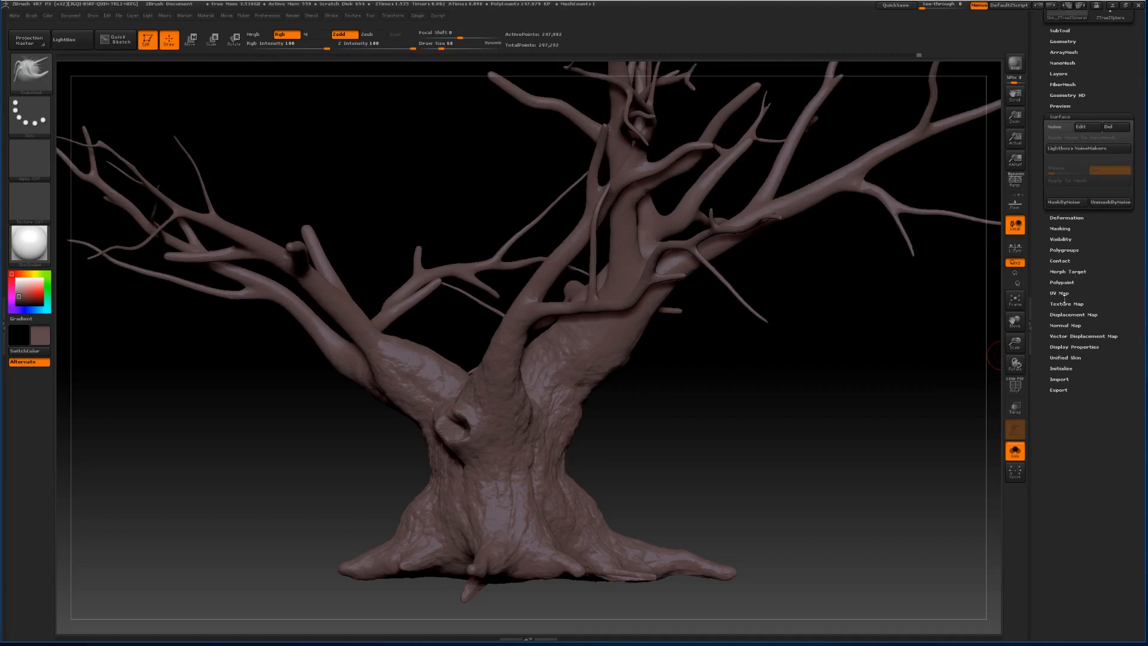
{"action": "left_click", "coordinate": [1061, 229]}
{"action": "left_click", "coordinate": [1065, 266]}
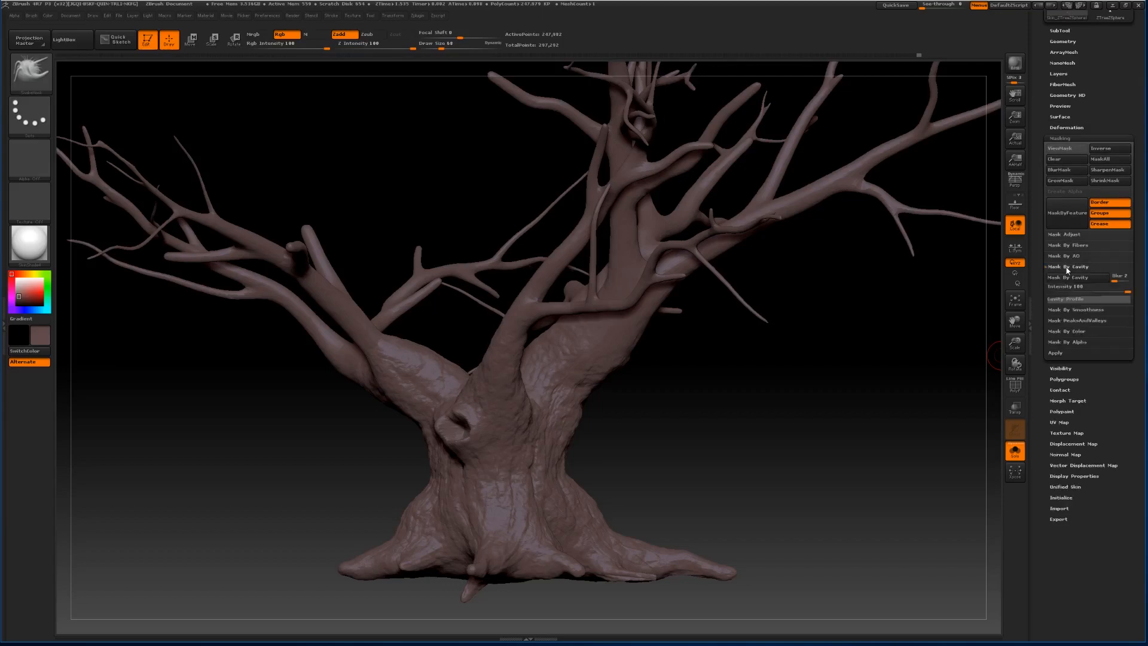
{"action": "left_click", "coordinate": [1067, 278]}
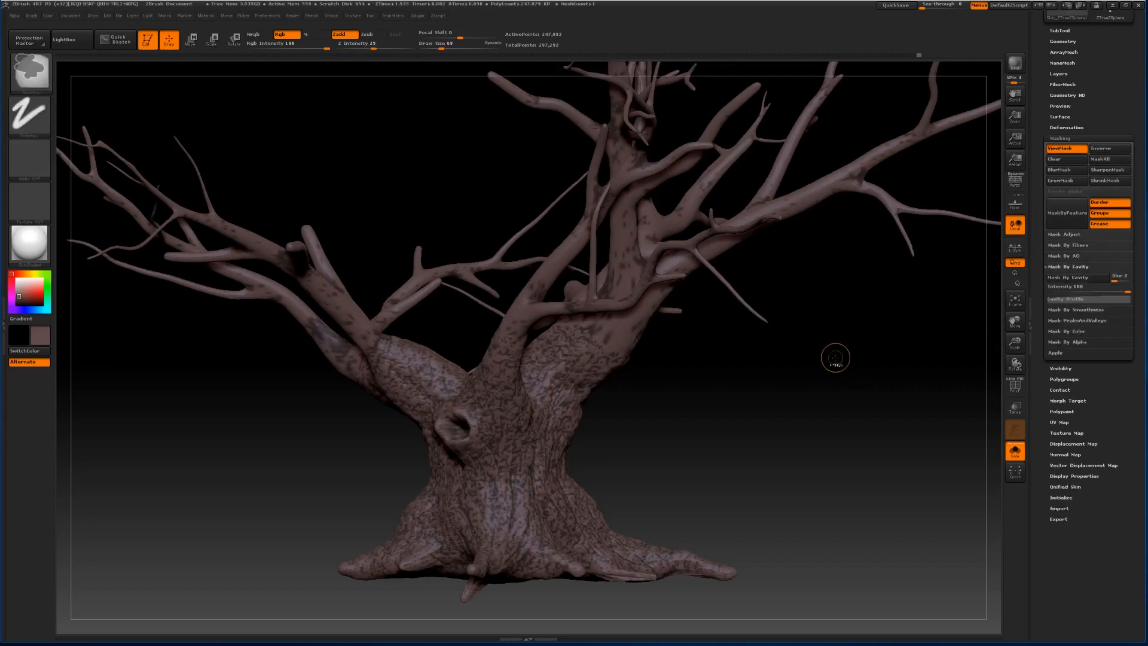
{"action": "key", "text": "ctrl+i"}
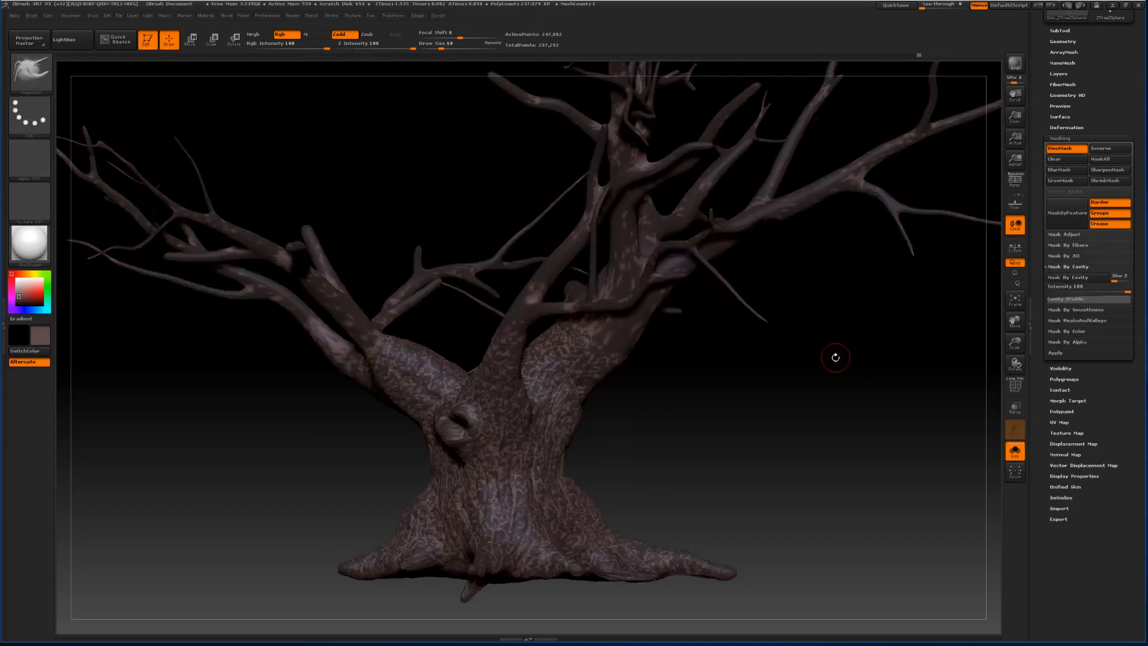
{"action": "left_click", "coordinate": [1057, 150]}
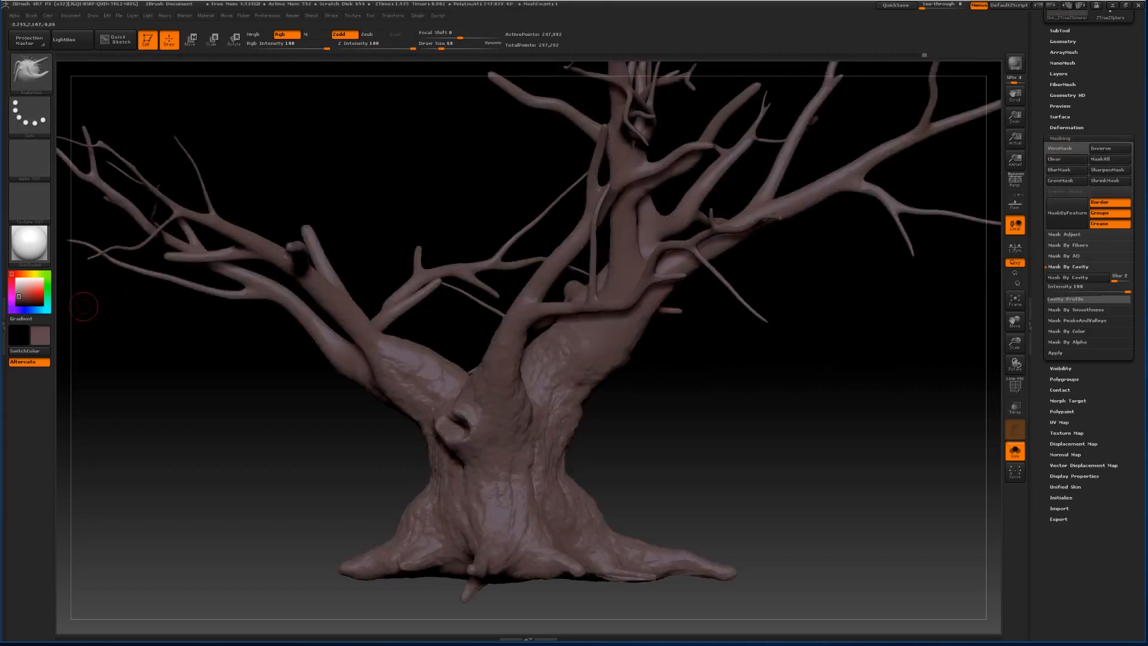
Try filling the tree with a dark olive colour through the cavity mask, and undo the fill.
{"action": "left_click", "coordinate": [22, 299]}
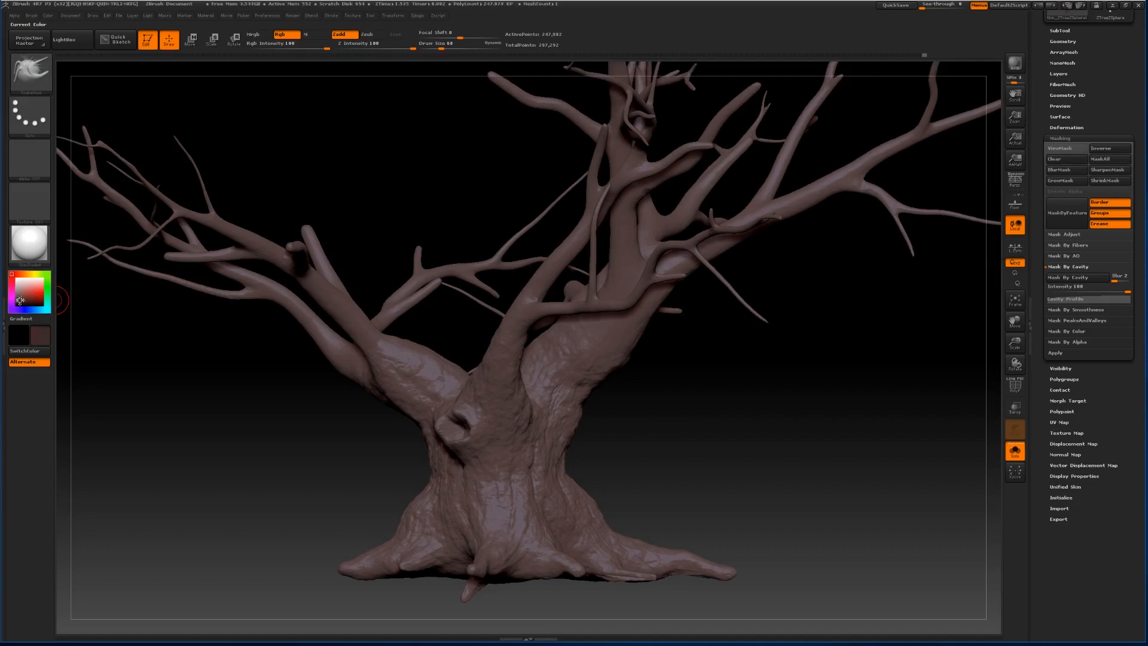
{"action": "left_click", "coordinate": [21, 274]}
{"action": "left_click_drag", "start_coordinate": [21, 273], "coordinate": [31, 274]}
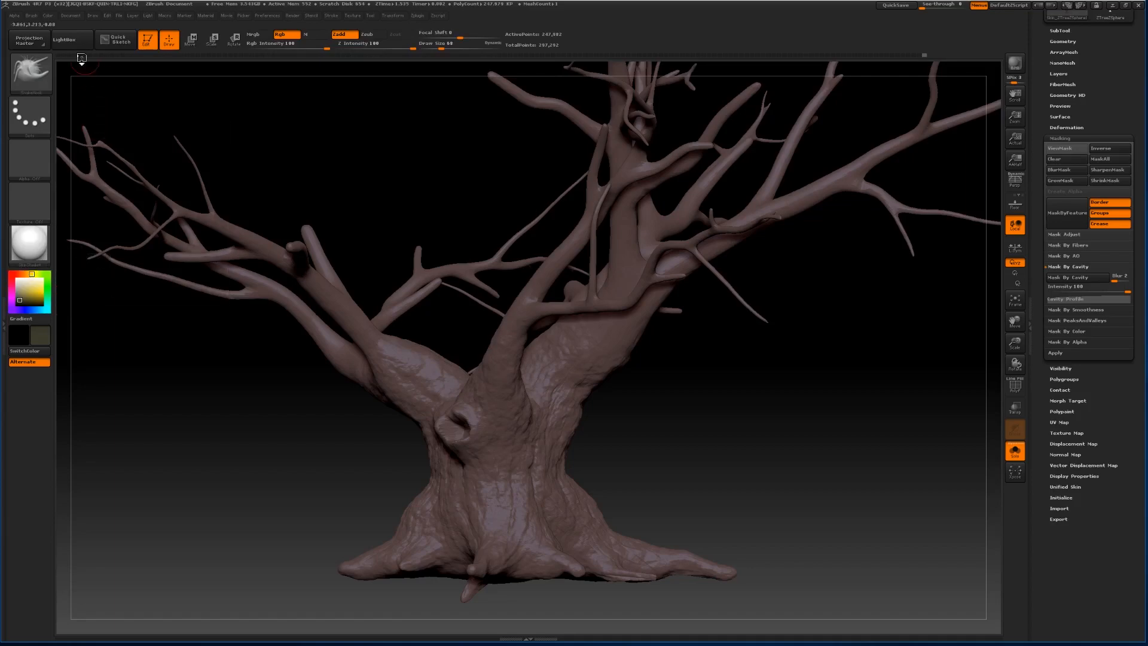
{"action": "left_click", "coordinate": [47, 15]}
{"action": "left_click", "coordinate": [73, 208]}
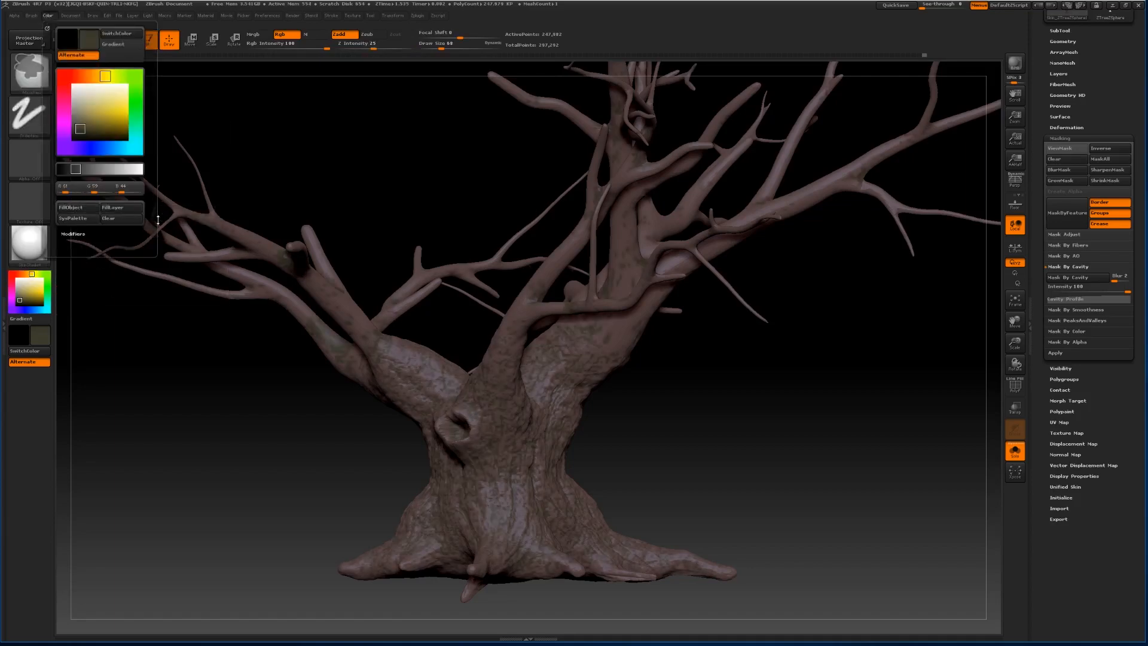
{"action": "key", "text": "ctrl+z"}
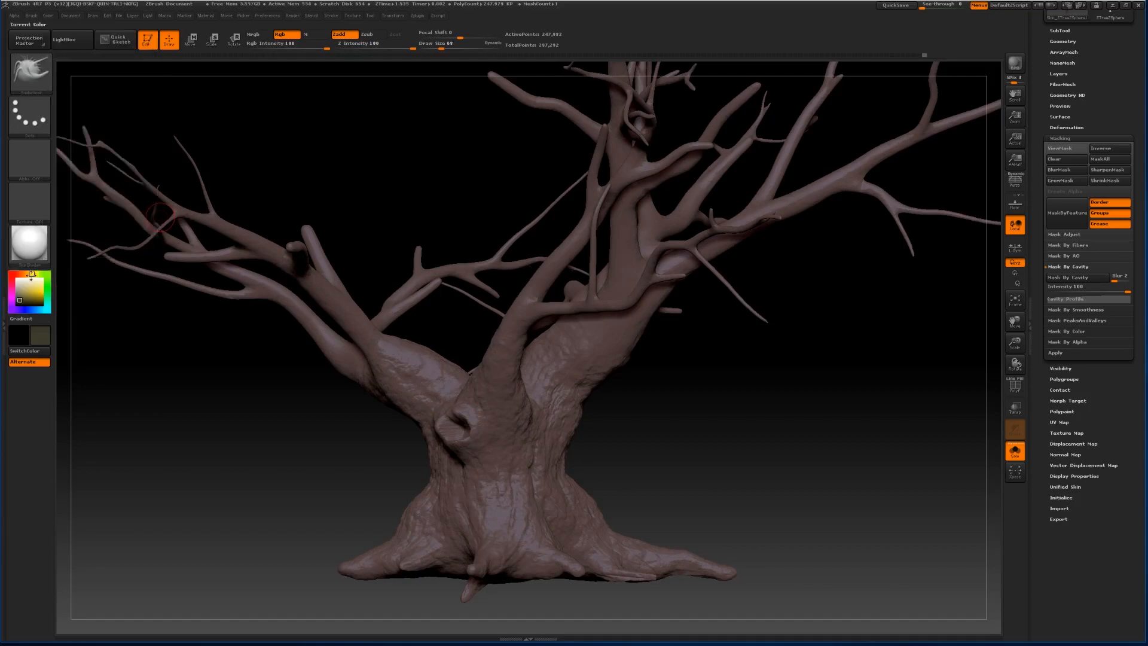
Choose a dark brown colour, set the RGB intensity to 20, and fill the tree through the cavity mask.
{"action": "left_click", "coordinate": [21, 302]}
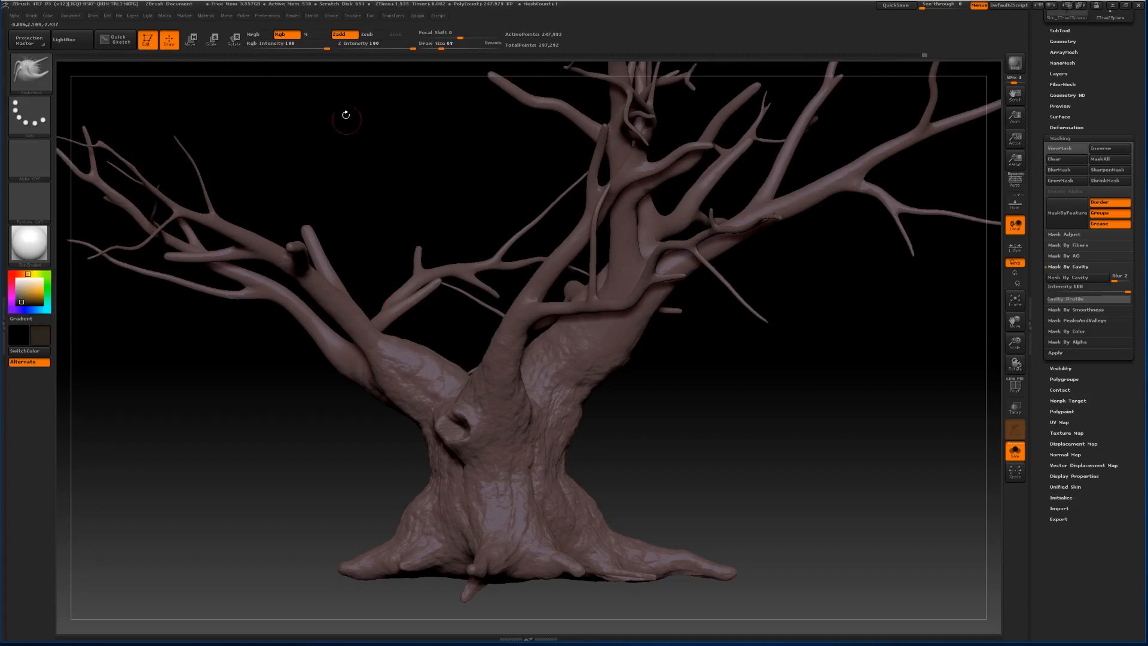
{"action": "left_click_drag", "start_coordinate": [327, 48], "coordinate": [298, 49]}
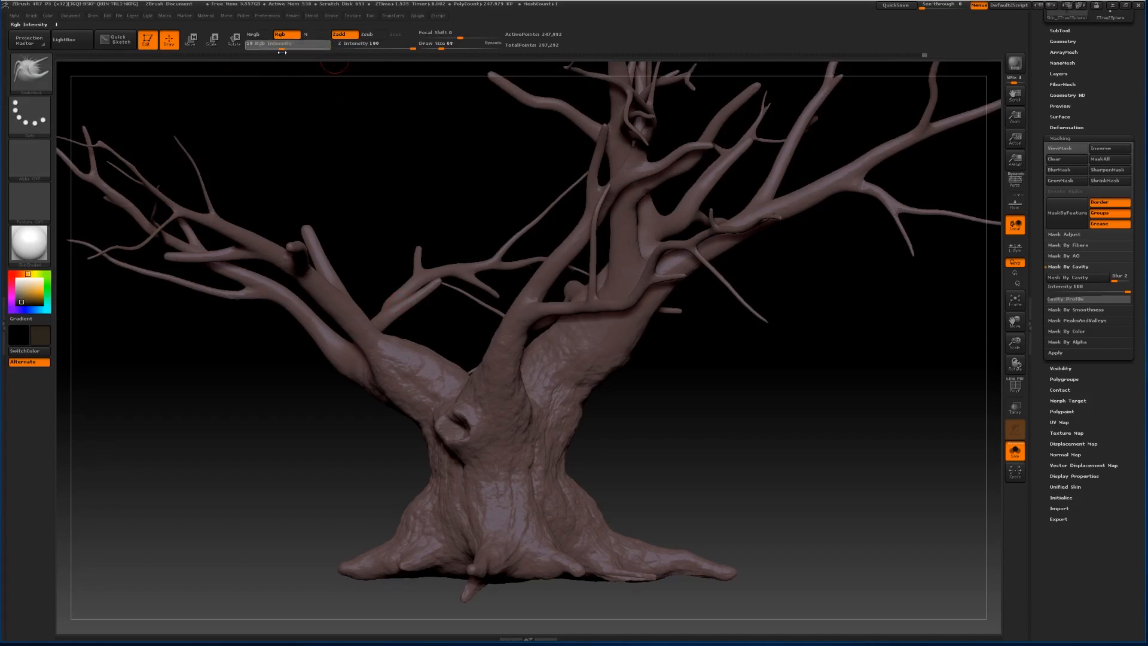
{"action": "left_click", "coordinate": [48, 15]}
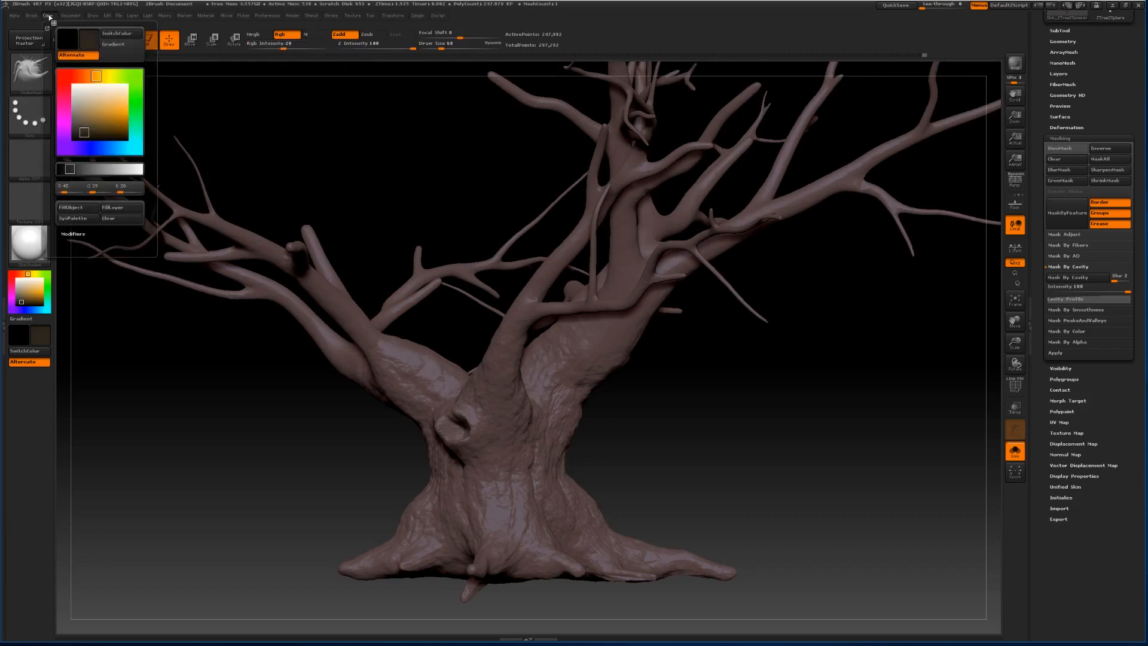
{"action": "left_click", "coordinate": [81, 209]}
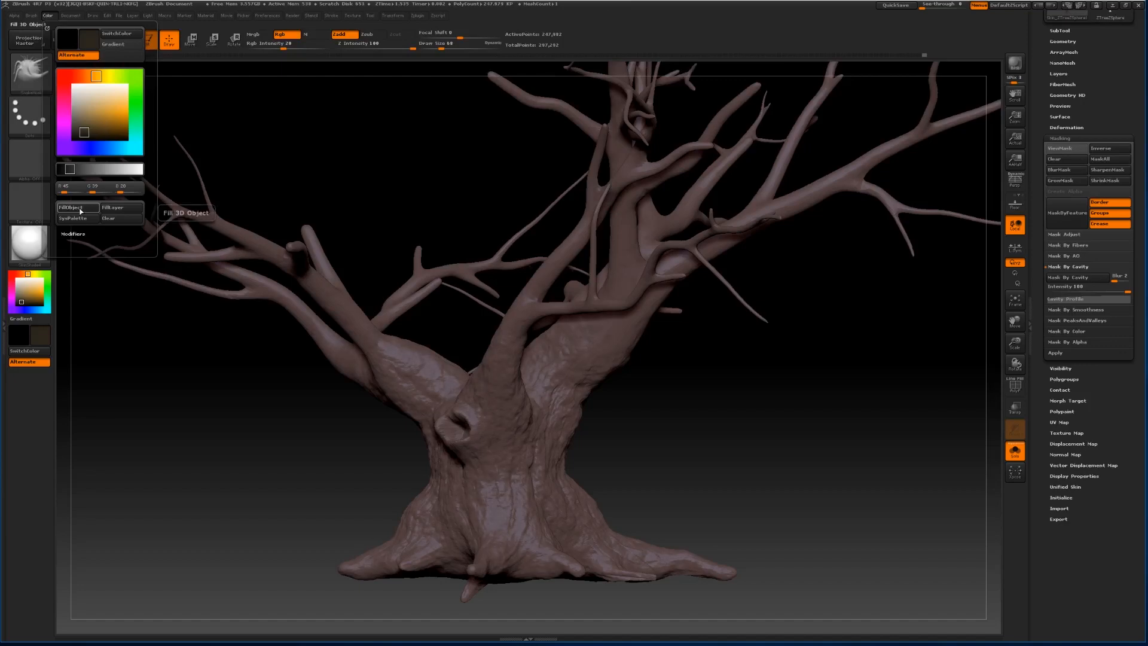
{"action": "left_click_drag", "start_coordinate": [688, 496], "coordinate": [599, 488]}
{"action": "left_click_drag", "start_coordinate": [807, 519], "coordinate": [874, 511]}
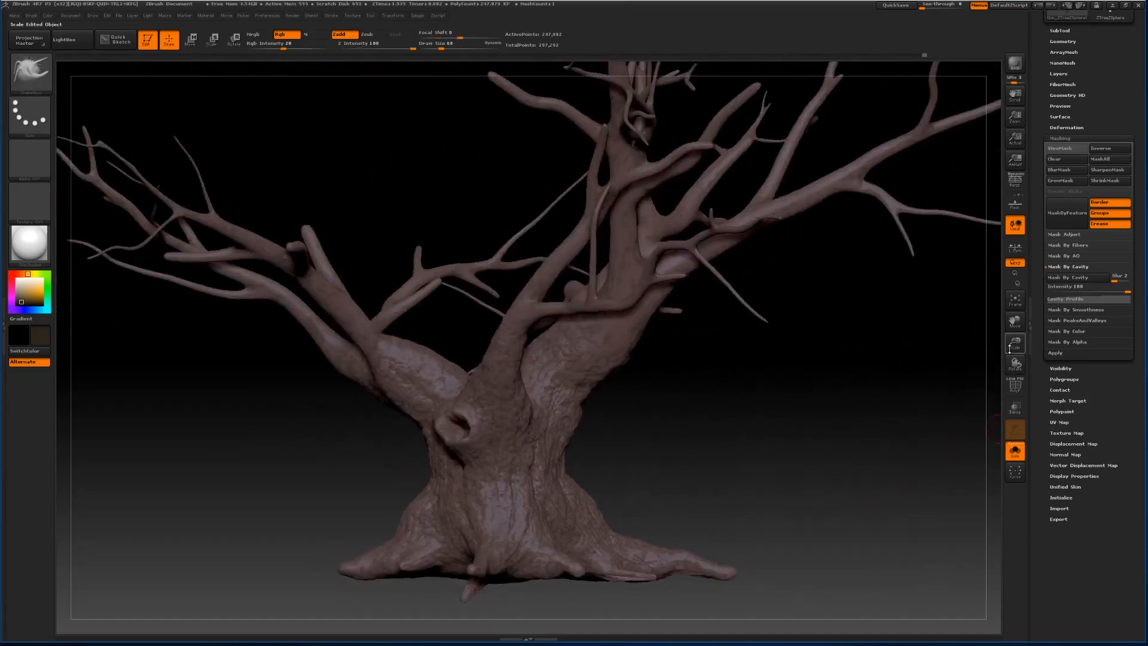
{"action": "left_click_drag", "start_coordinate": [1011, 341], "coordinate": [992, 382]}
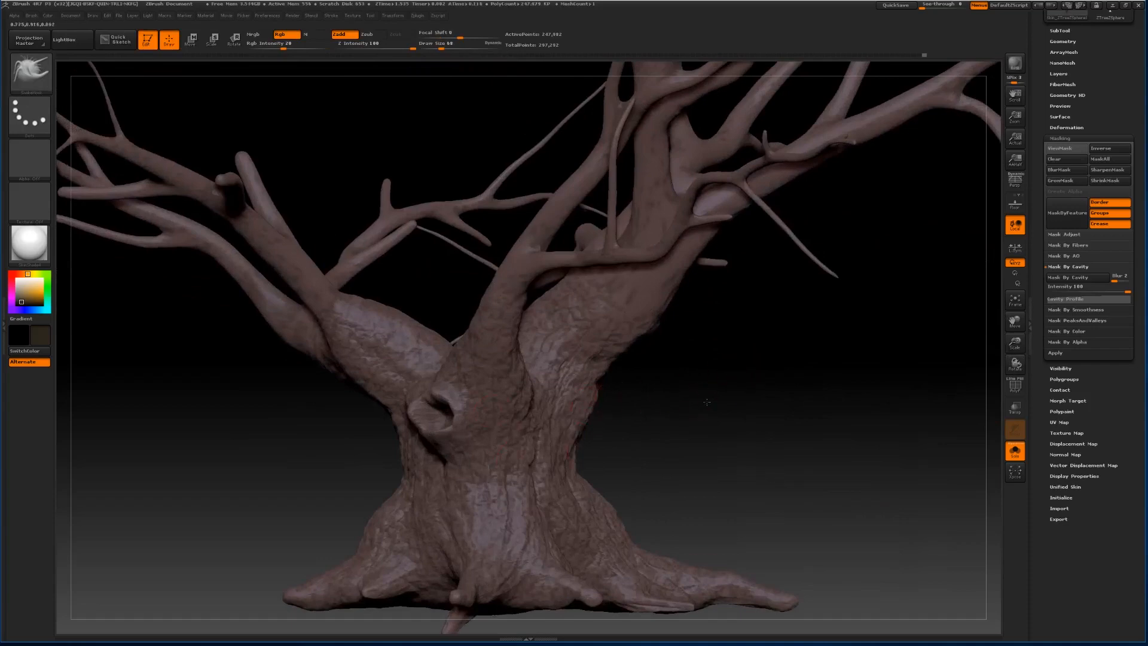
Check the texture map creation options and inspect the tree's polygroup colouring.
{"action": "left_click_drag", "start_coordinate": [706, 402], "coordinate": [722, 401]}
{"action": "mouse_move", "coordinate": [1021, 341]}
{"action": "left_mouse_down"}
{"action": "mouse_move", "coordinate": [1016, 302]}
{"action": "mouse_move", "coordinate": [1024, 341]}
{"action": "left_mouse_up"}
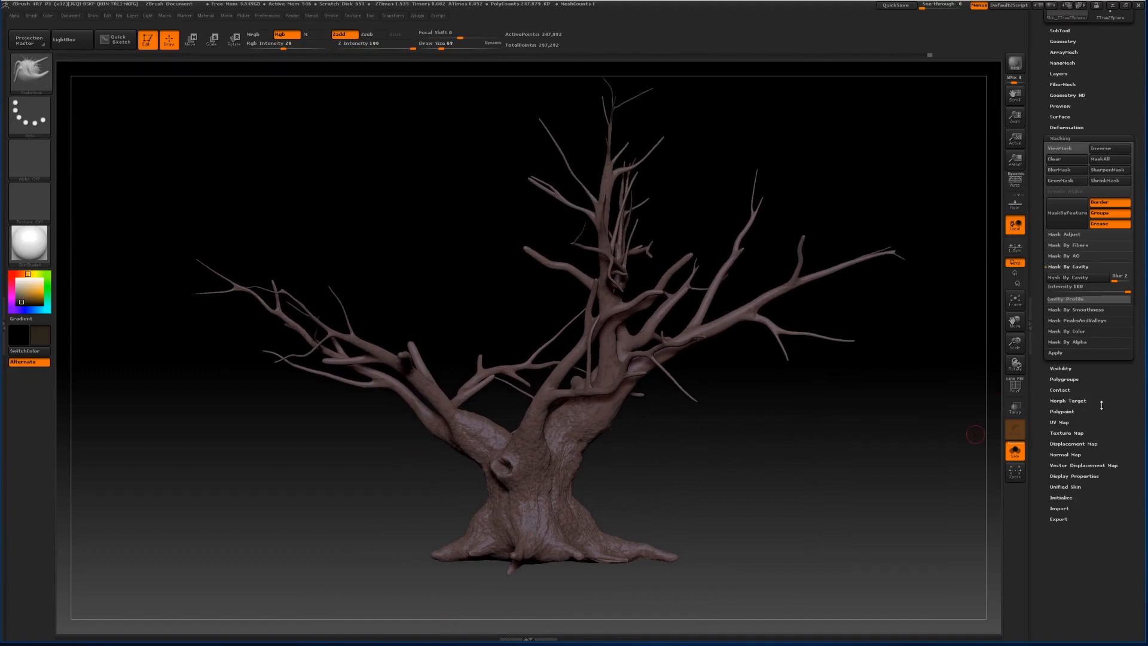
{"action": "left_click", "coordinate": [1068, 432]}
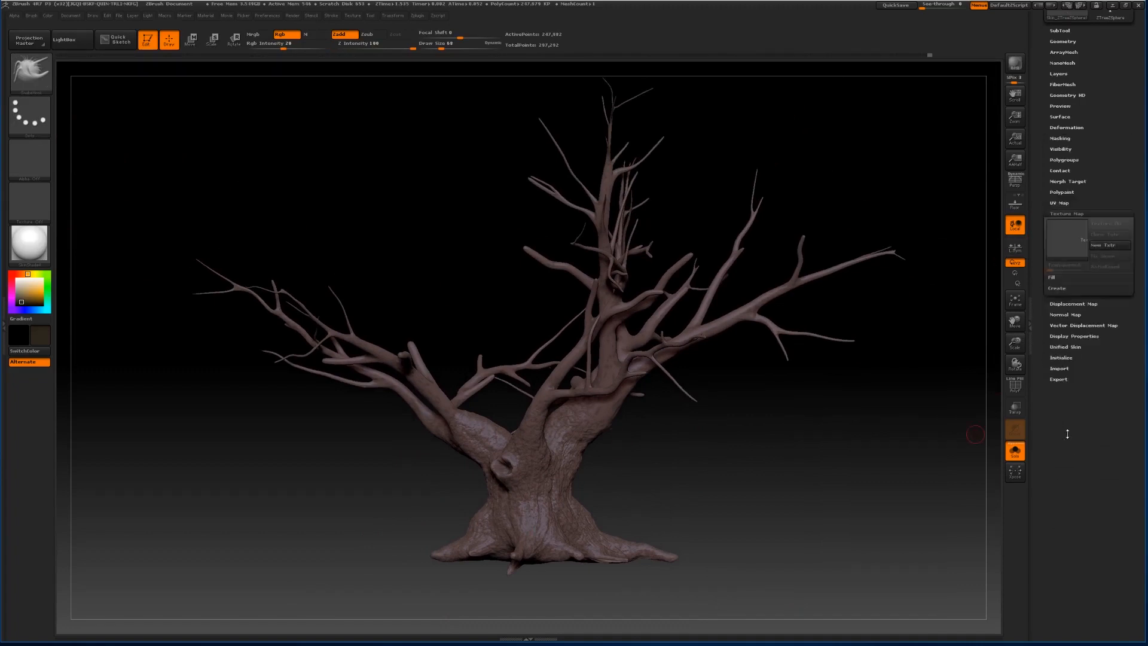
{"action": "left_click", "coordinate": [1071, 292]}
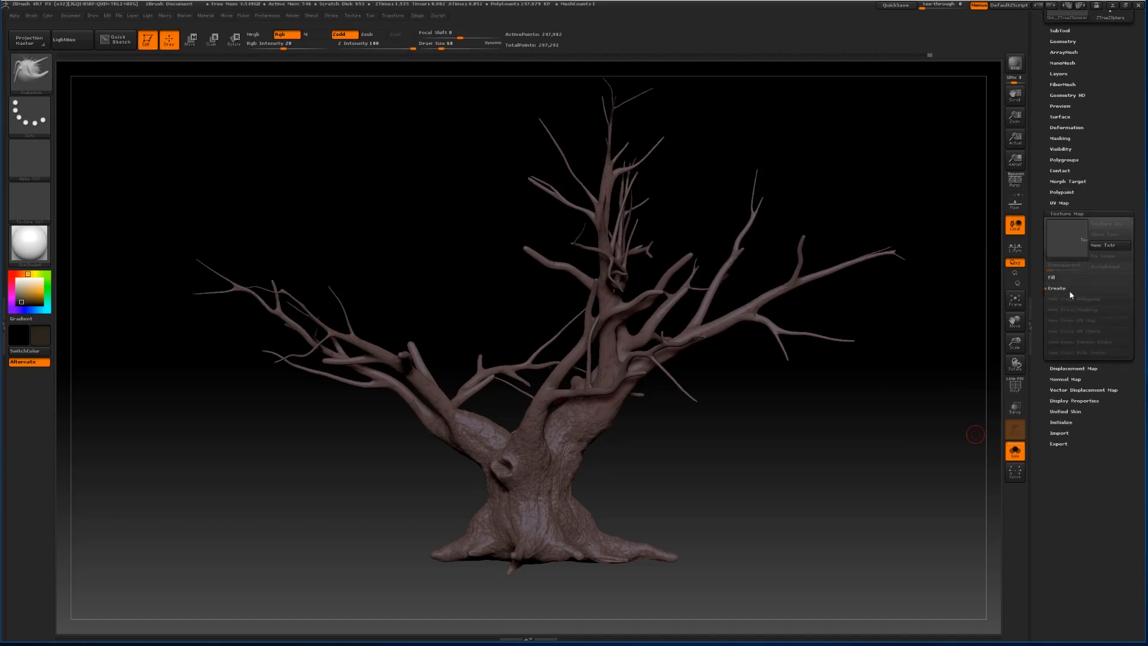
{"action": "left_click", "coordinate": [1061, 213]}
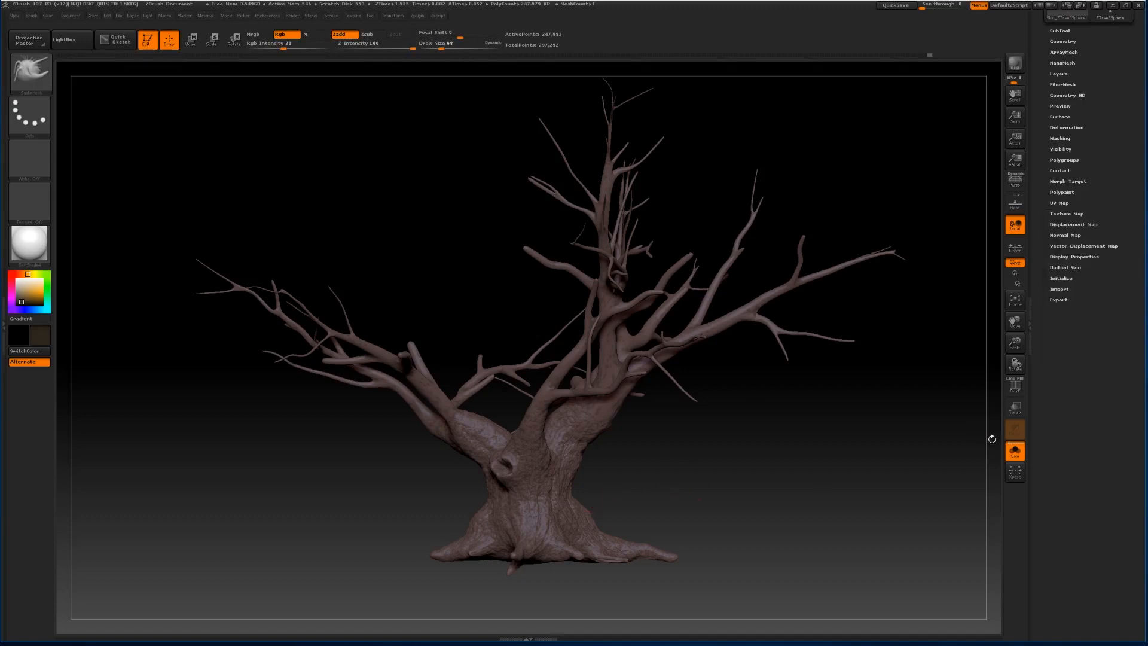
{"action": "left_click", "coordinate": [1012, 386]}
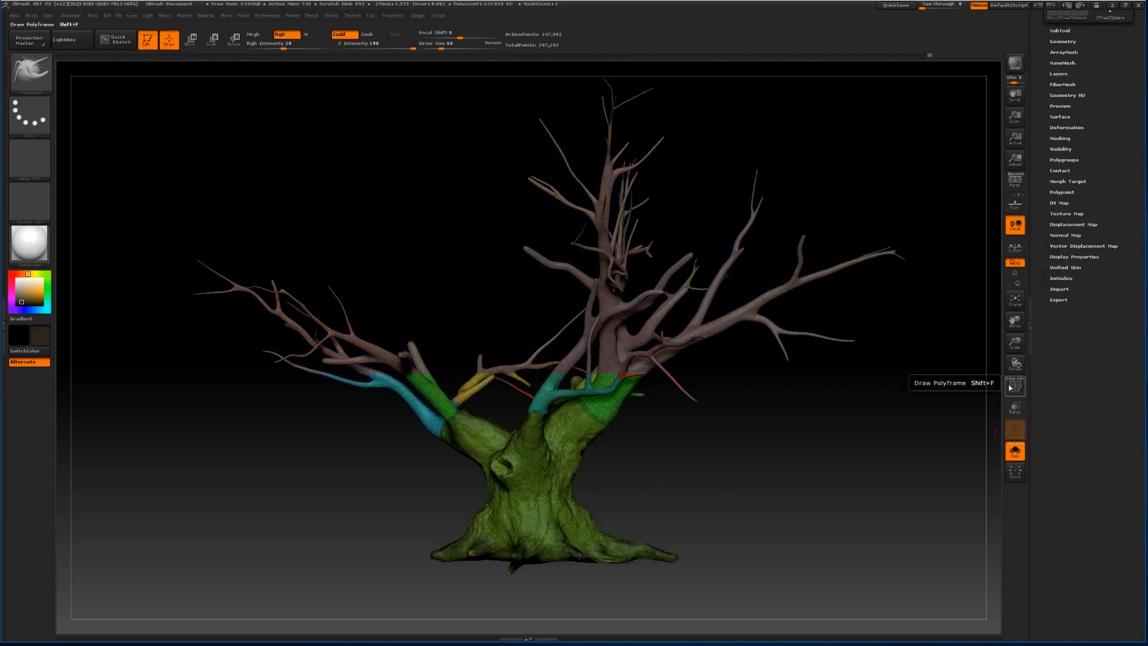
{"action": "left_click", "coordinate": [1010, 388]}
Lower the tree to subdivision level 1 and unwrap it with UV Master, keeping symmetry and polygroups enabled.
{"action": "left_click", "coordinate": [1062, 42]}
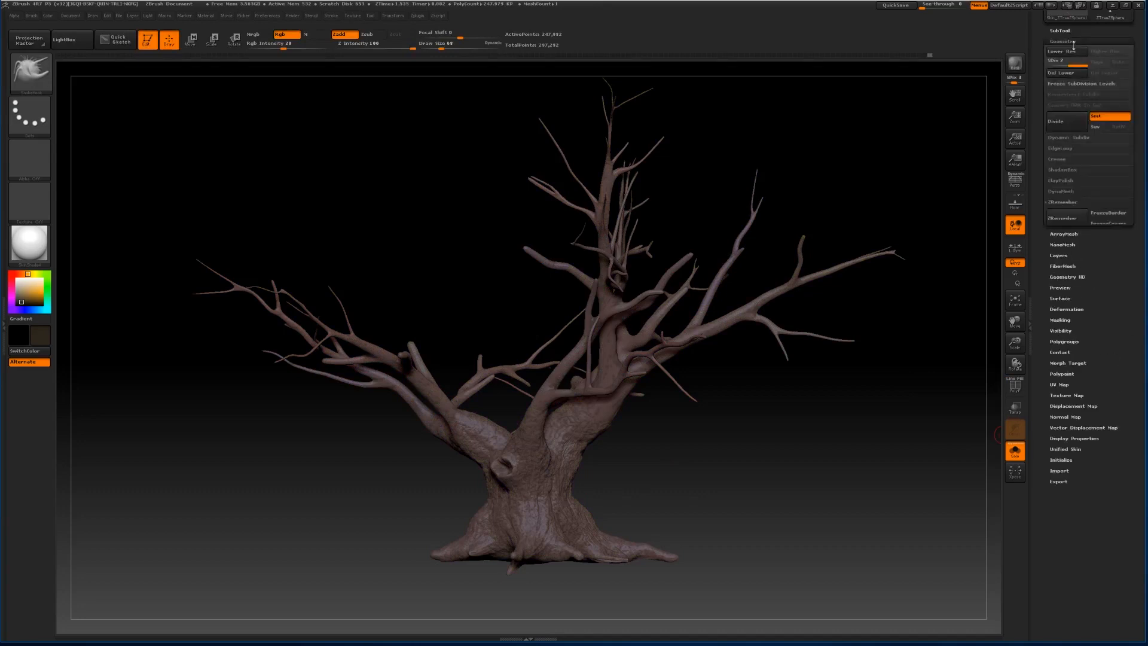
{"action": "left_click", "coordinate": [1067, 51]}
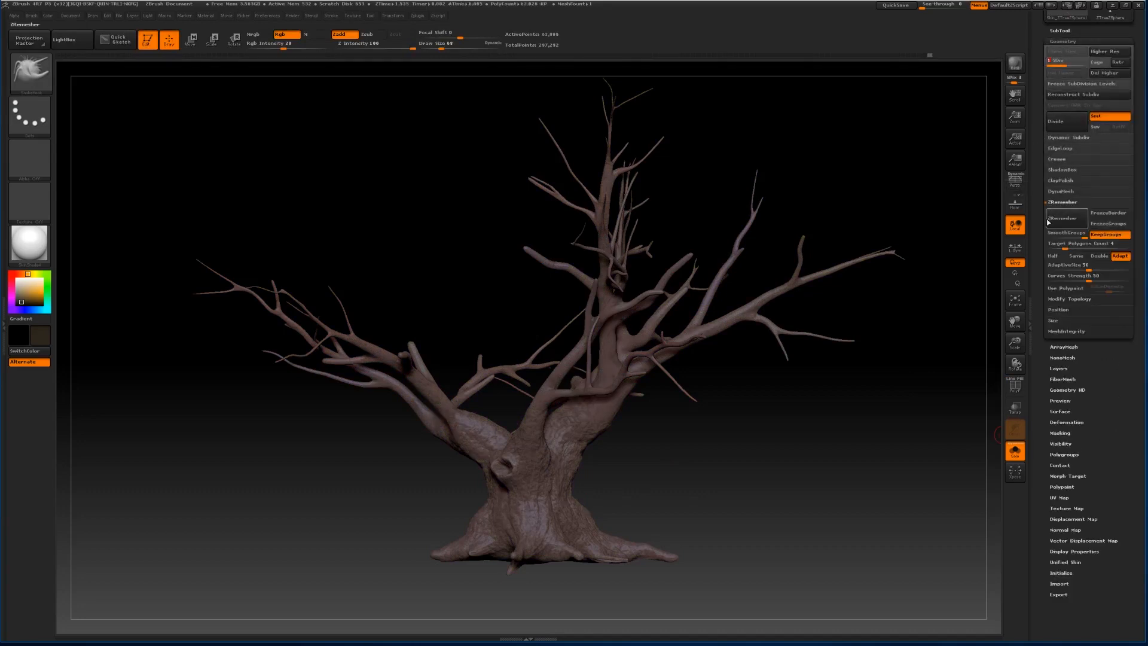
{"action": "left_click", "coordinate": [421, 17]}
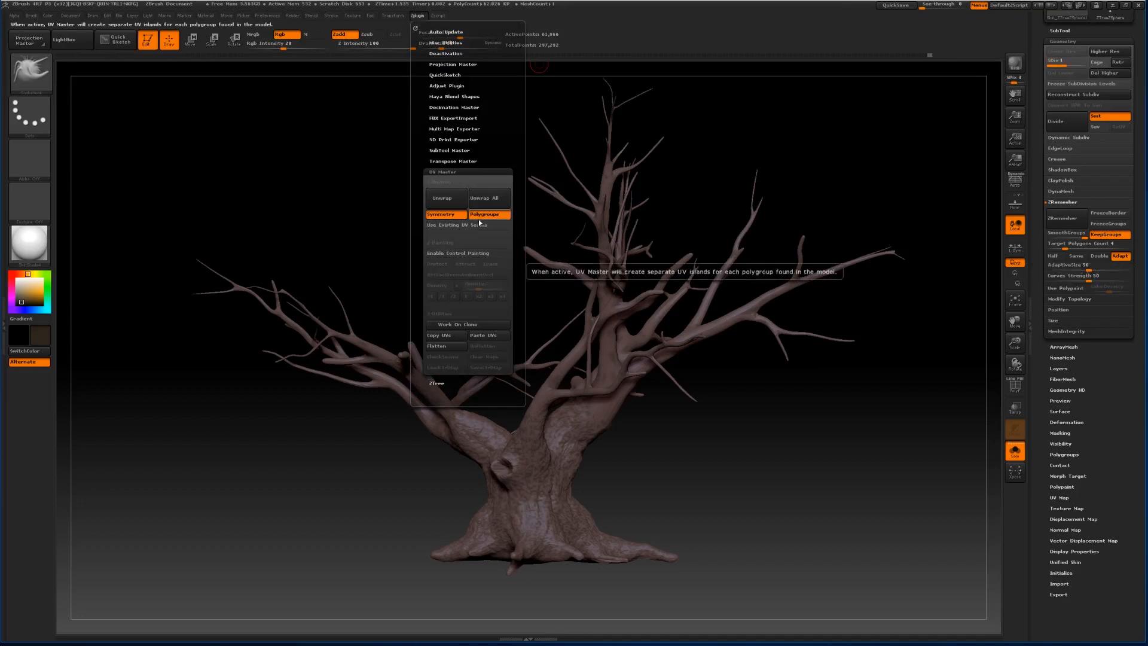
{"action": "left_click", "coordinate": [442, 200]}
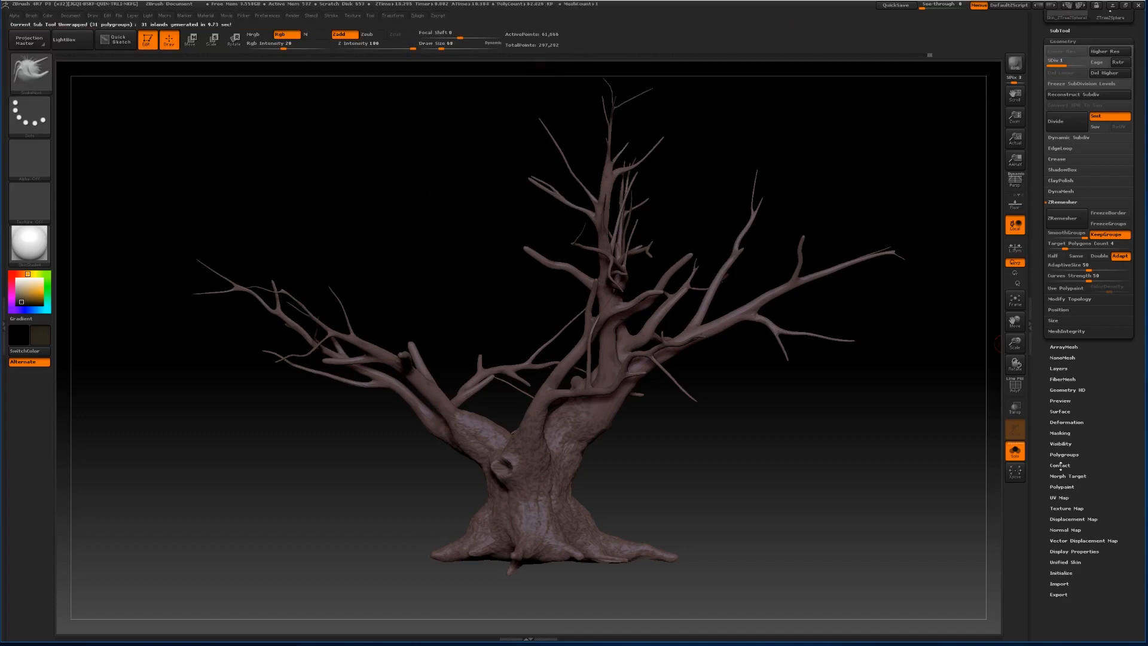
Create a texture map from the tree's polypaint and preview it.
{"action": "left_click", "coordinate": [1062, 508]}
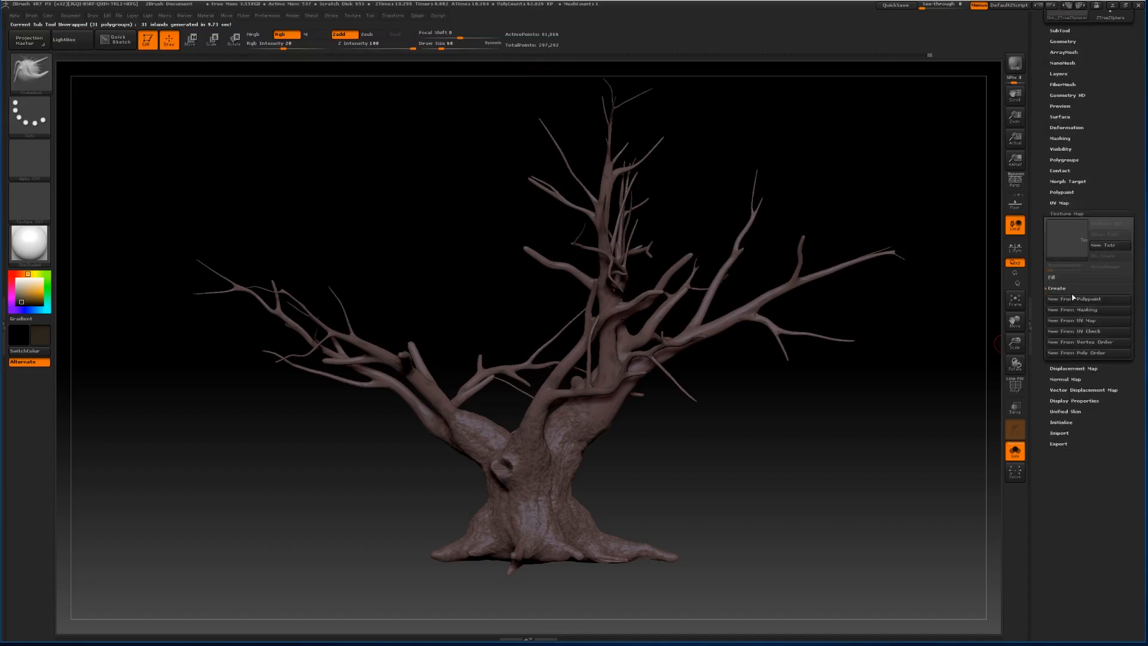
{"action": "left_click", "coordinate": [1056, 299]}
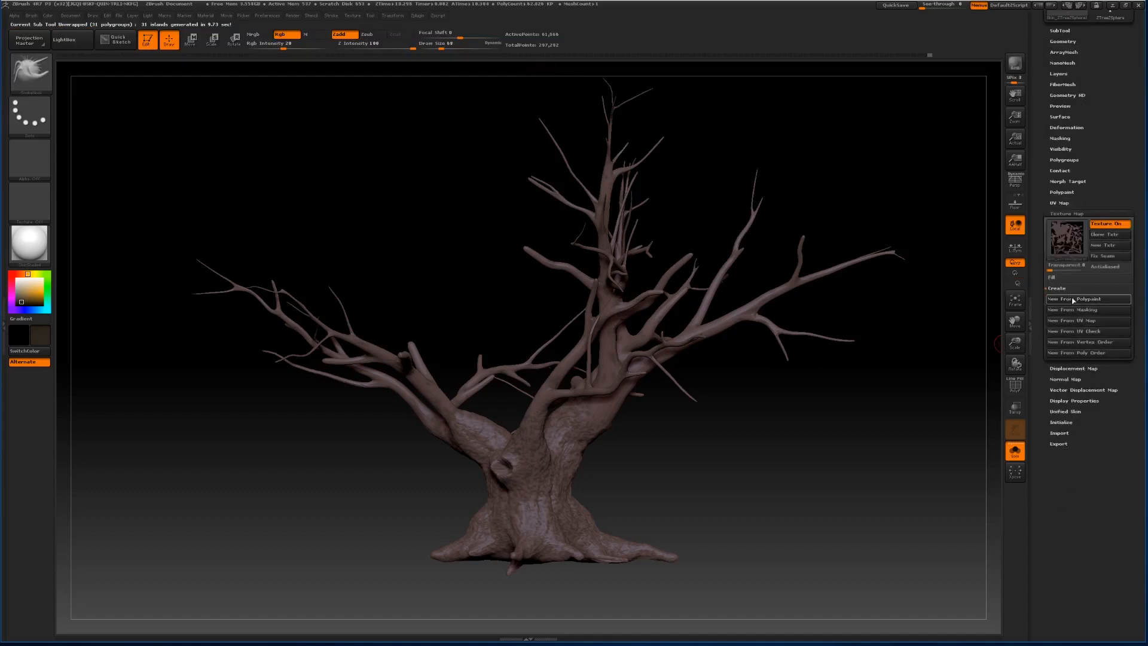
{"action": "mouse_move", "coordinate": [1066, 244]}
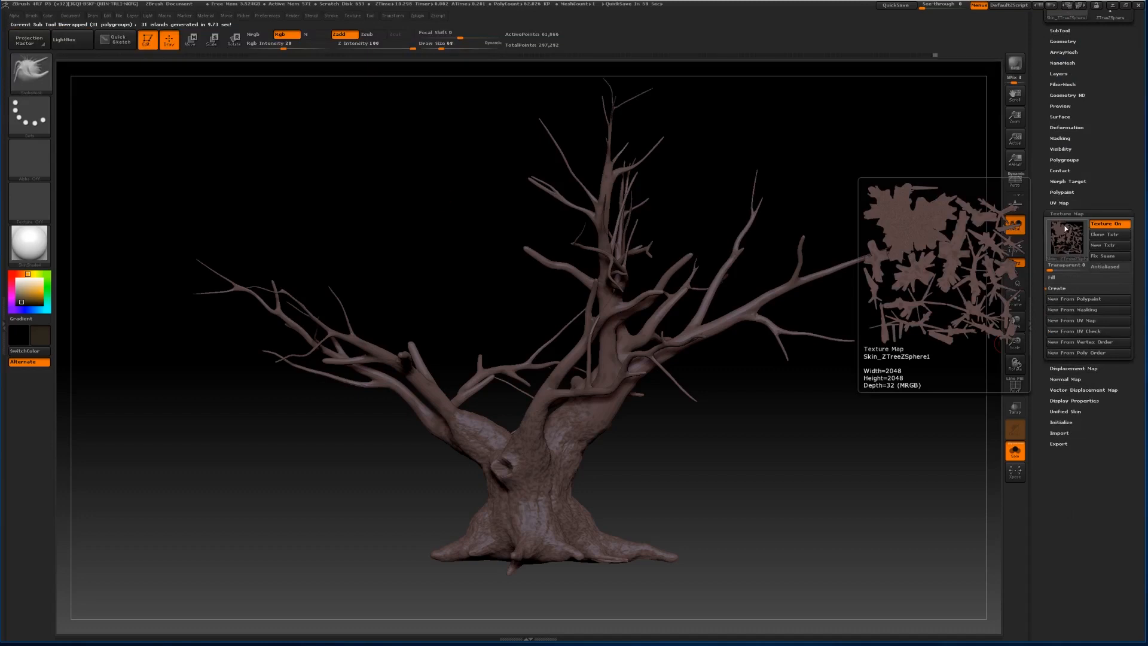
Set the tree's UV map size to 4096.
{"action": "left_click", "coordinate": [1063, 203]}
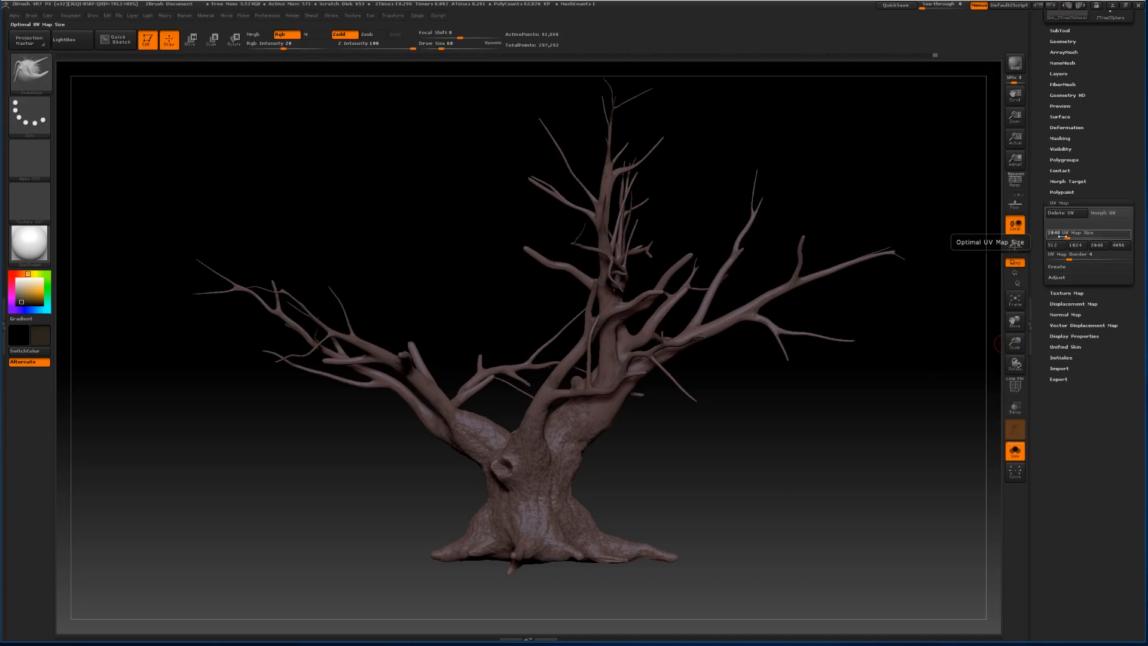
{"action": "left_click", "coordinate": [1122, 245]}
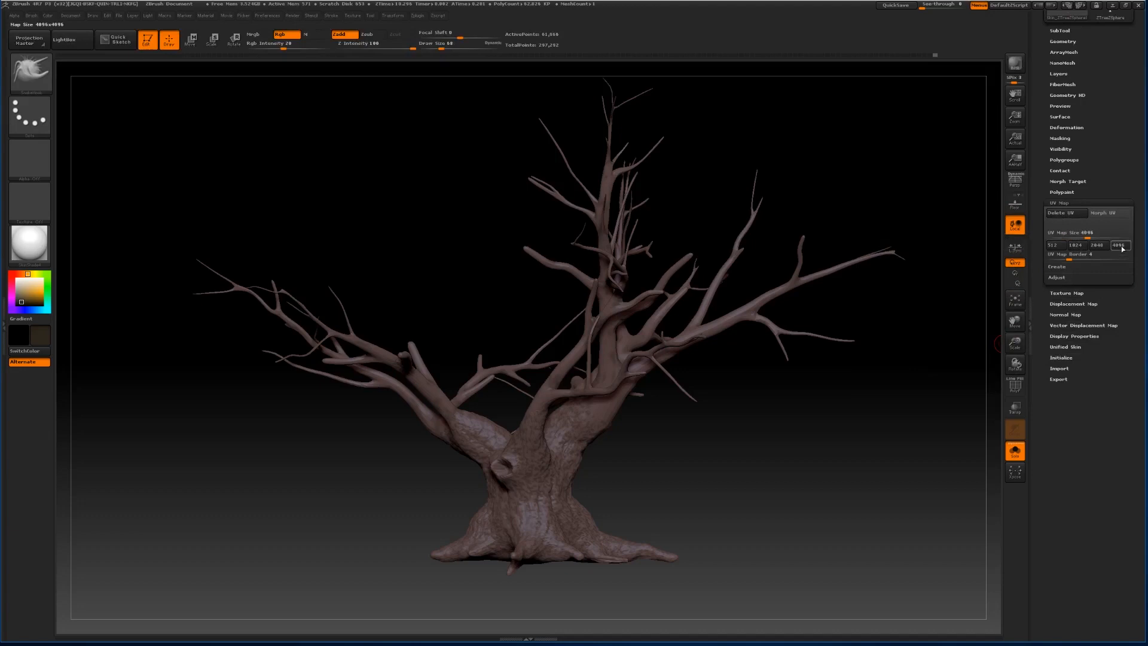
{"action": "left_click", "coordinate": [1077, 292]}
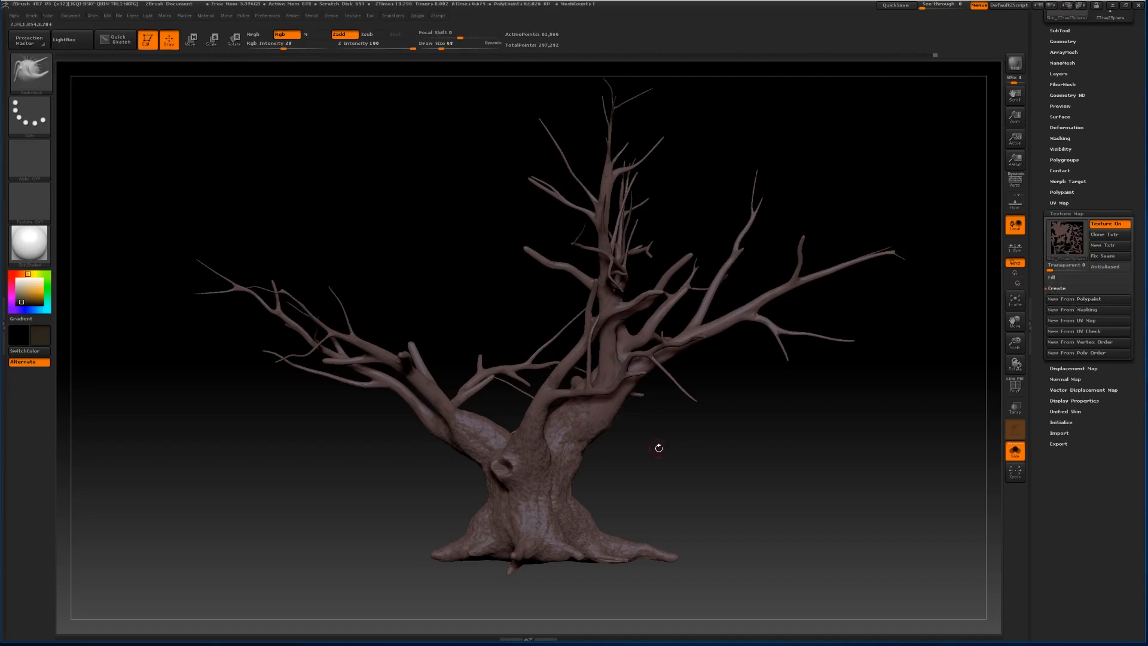
{"action": "left_click_drag", "start_coordinate": [658, 449], "coordinate": [797, 351]}
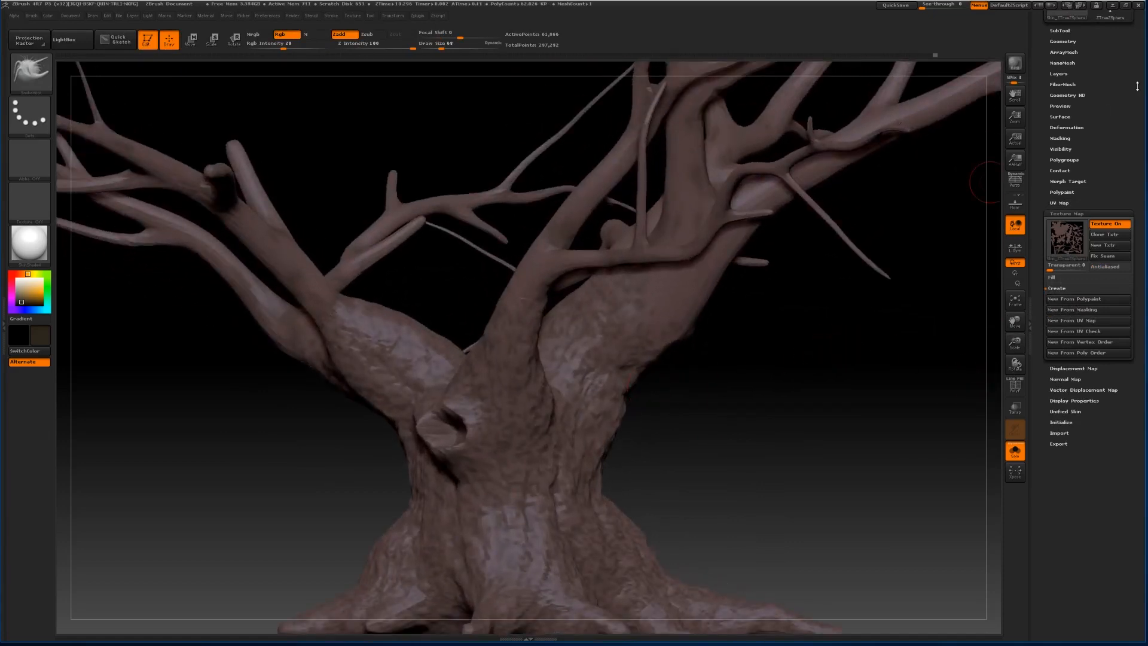
Raise the tree to subdivision level 2 and generate a new texture map from its polypaint.
{"action": "left_click_drag", "start_coordinate": [1102, 110], "coordinate": [1088, 152]}
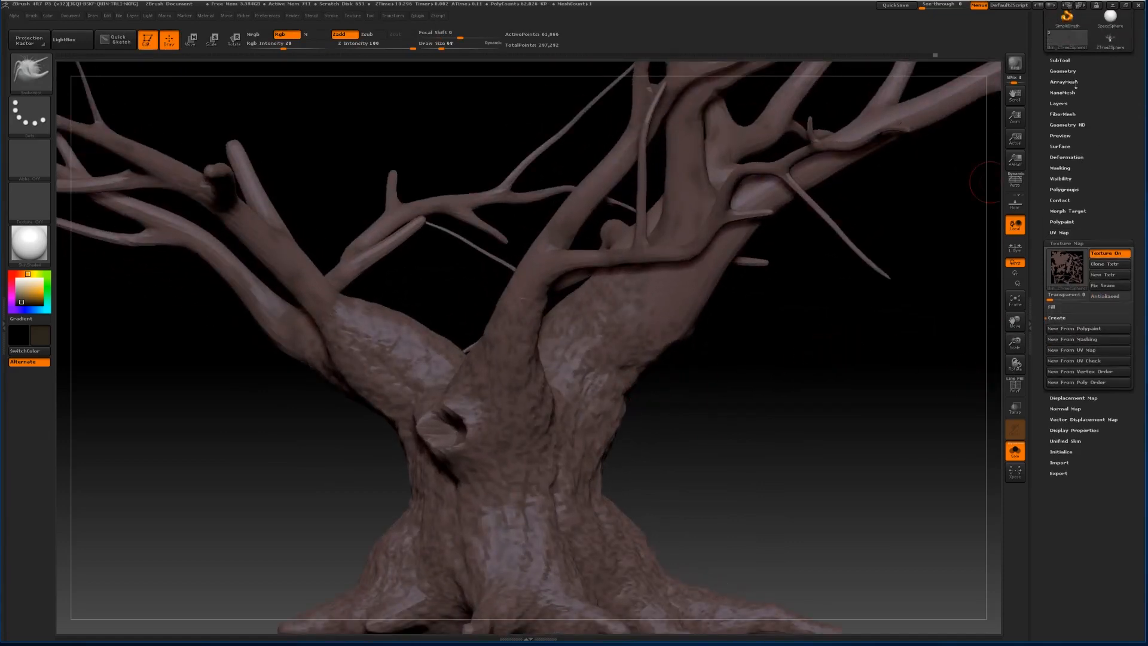
{"action": "left_click", "coordinate": [1068, 71]}
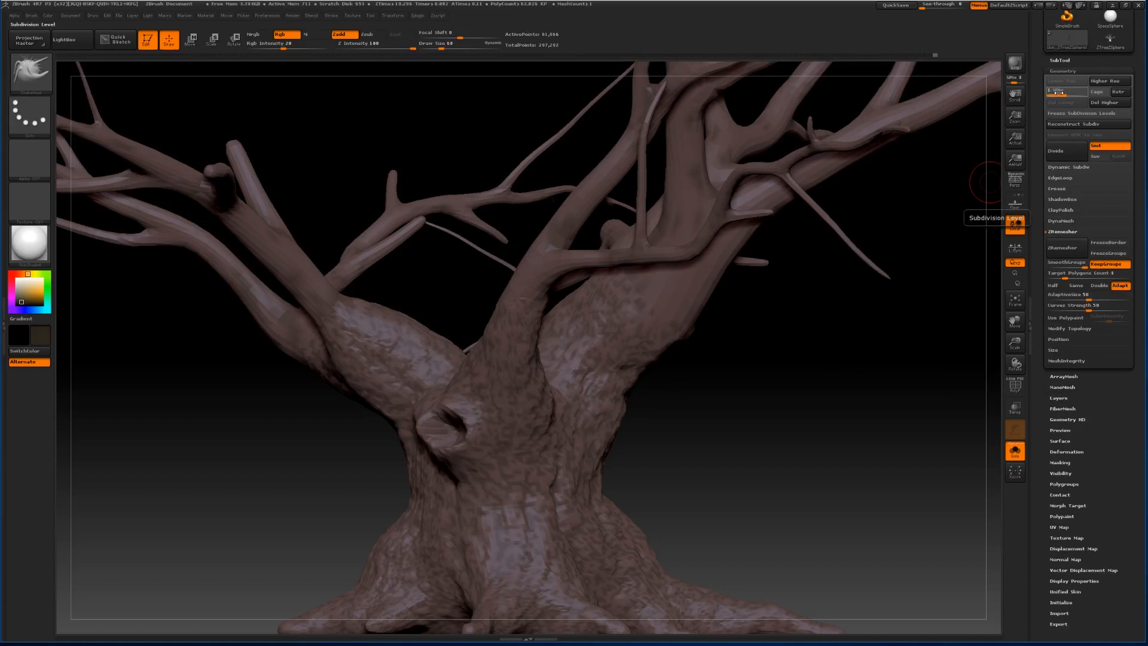
{"action": "left_click_drag", "start_coordinate": [1058, 92], "coordinate": [1084, 93]}
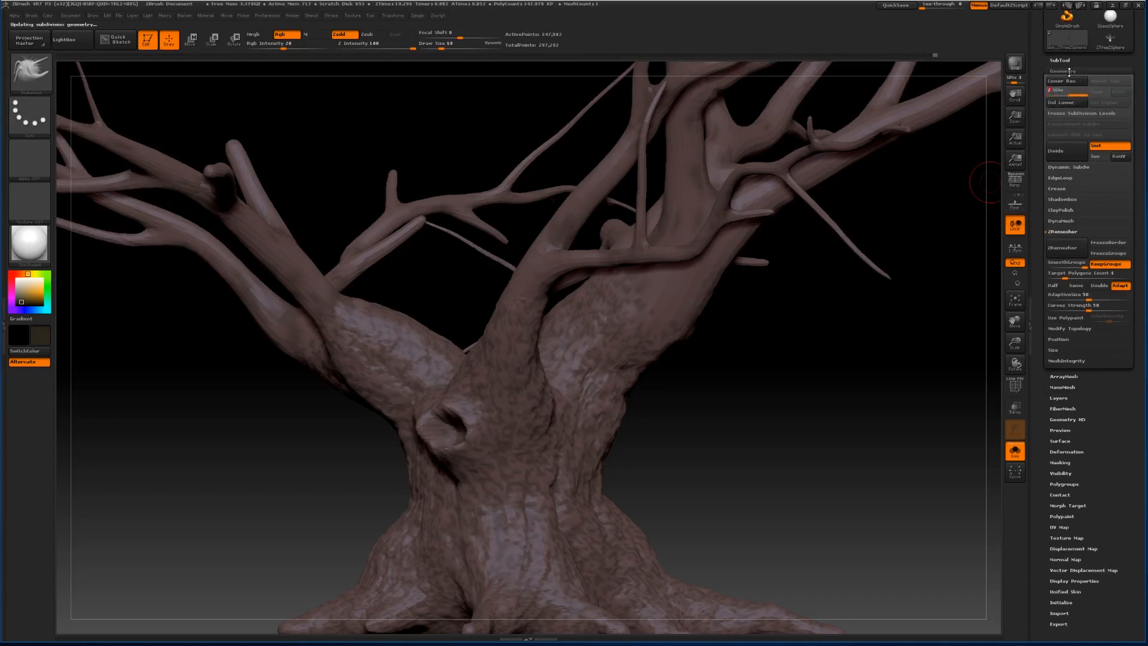
{"action": "left_click", "coordinate": [1069, 71]}
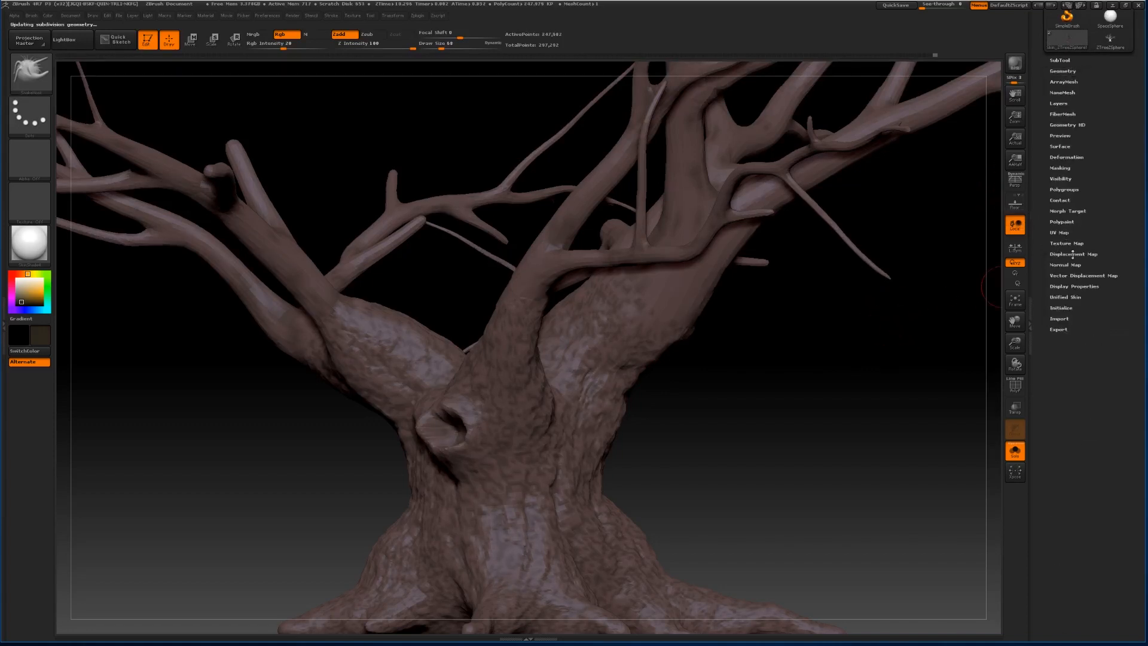
{"action": "left_click", "coordinate": [1070, 244]}
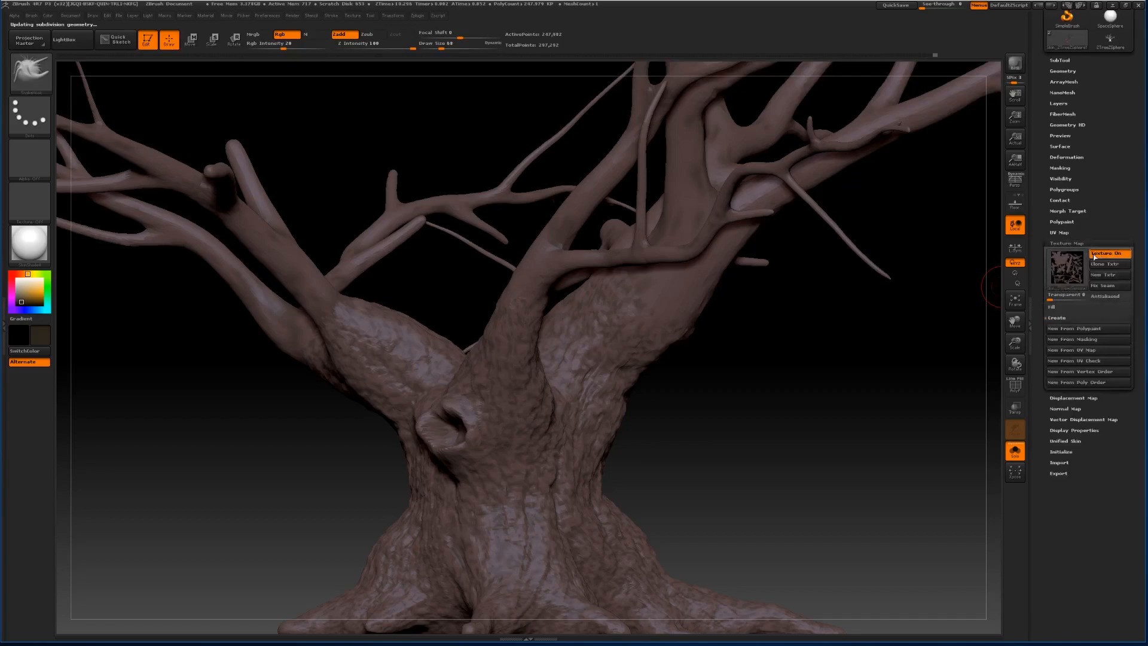
{"action": "left_click", "coordinate": [1074, 328]}
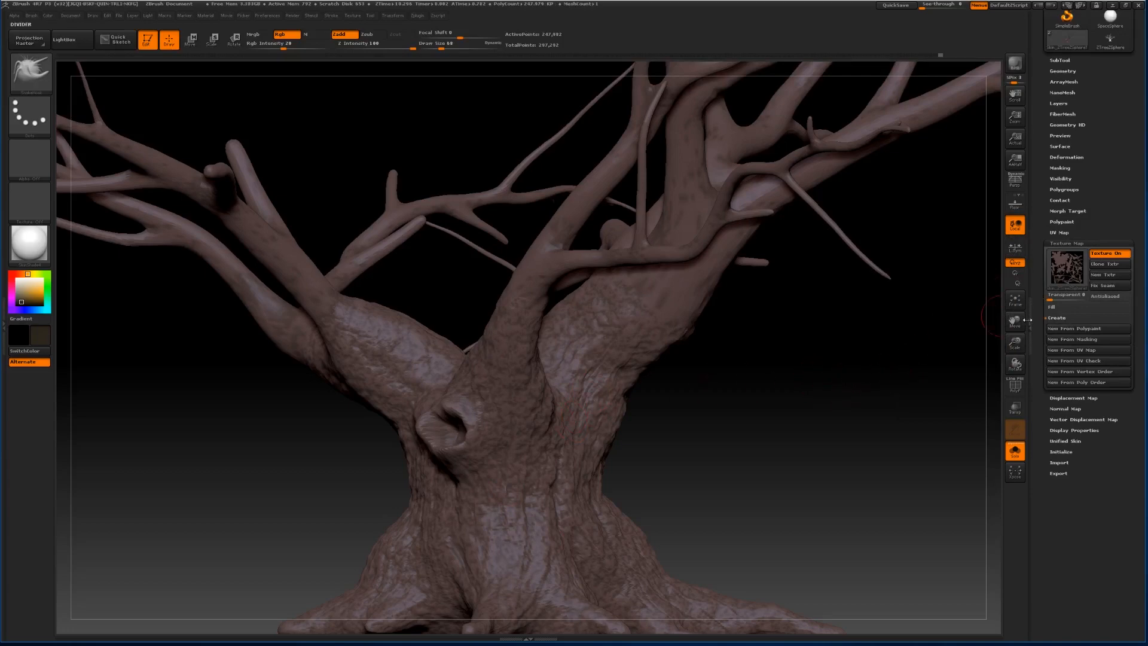
{"action": "left_click_drag", "start_coordinate": [1015, 342], "coordinate": [1015, 345]}
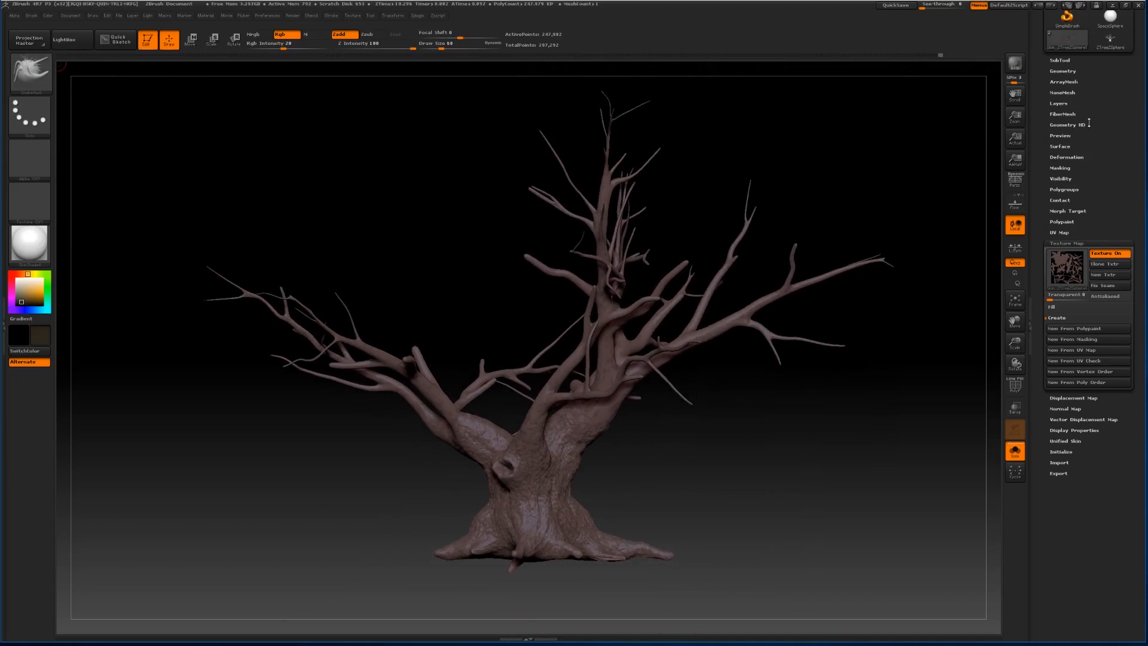
Lower the tree to subdivision level 1 in preparation for a normal map.
{"action": "left_click", "coordinate": [1063, 242]}
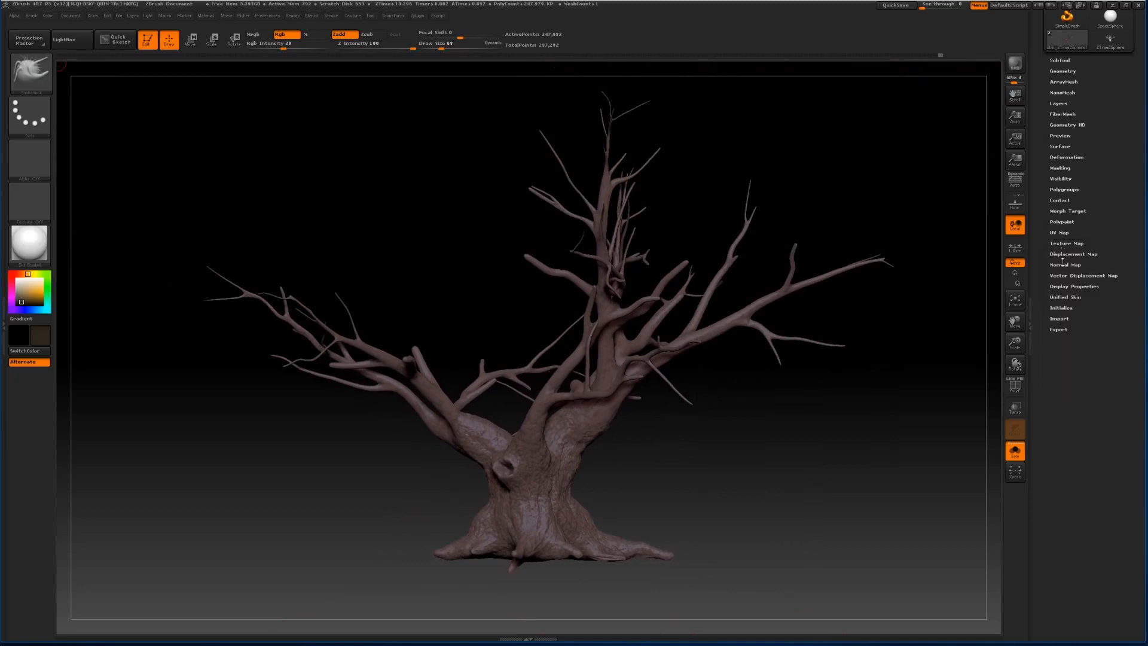
{"action": "left_click", "coordinate": [1062, 264]}
{"action": "left_click", "coordinate": [1063, 71]}
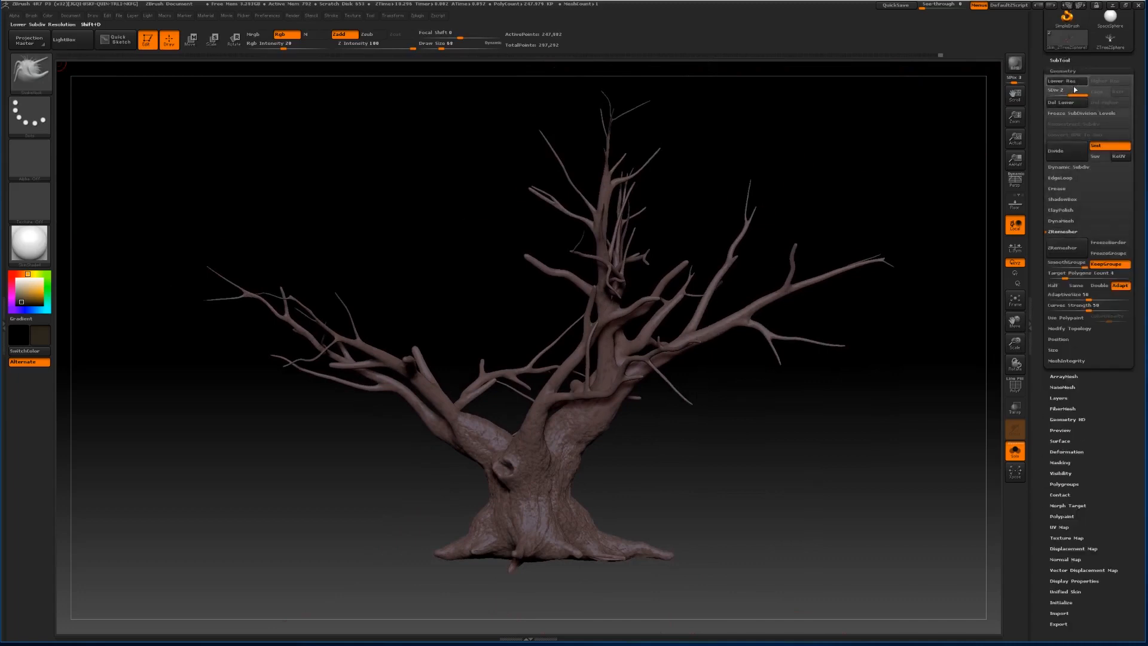
{"action": "key", "text": "shift+d"}
{"action": "left_click", "coordinate": [1063, 70]}
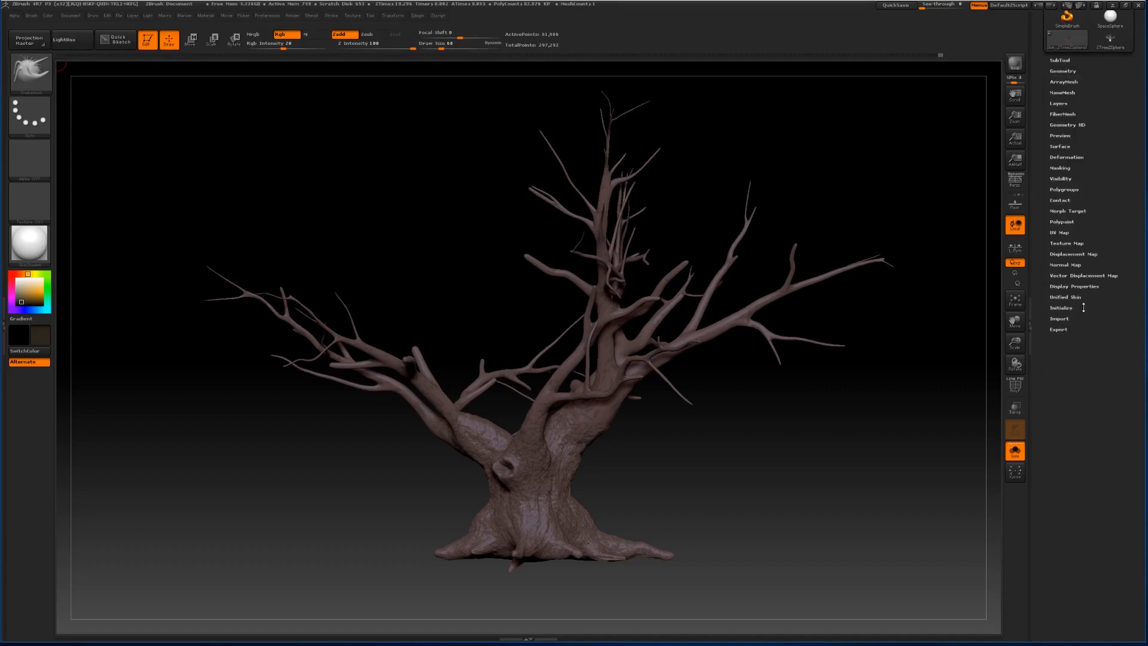
Enable flipping of the green channel and create the tree's normal map.
{"action": "left_click", "coordinate": [1068, 264]}
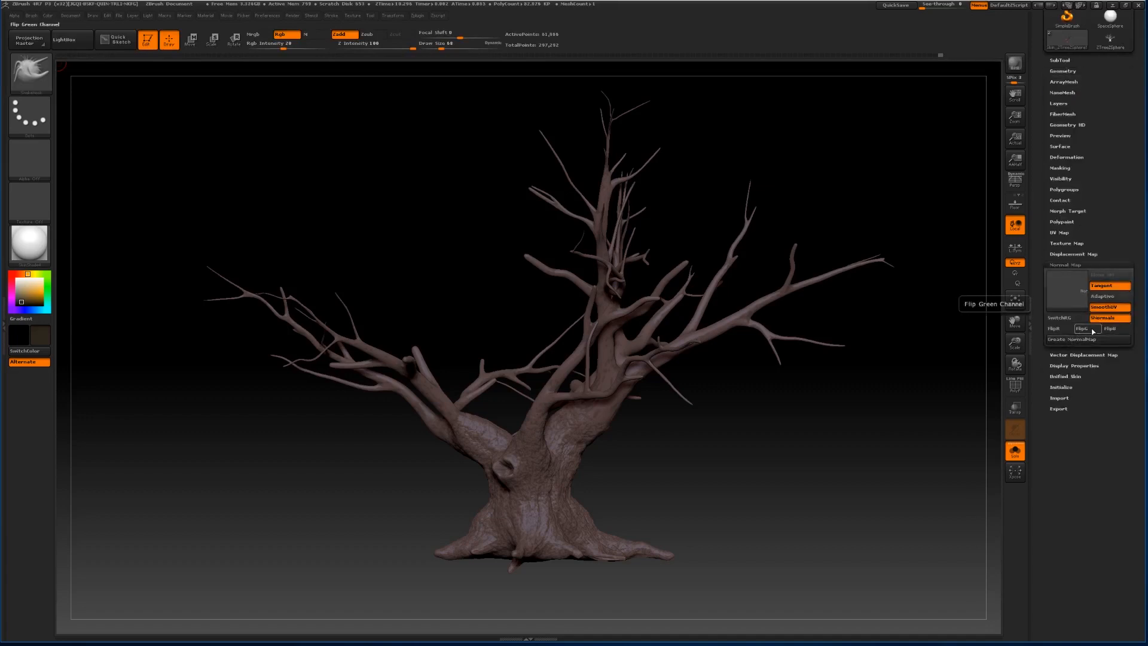
{"action": "left_click", "coordinate": [1091, 330]}
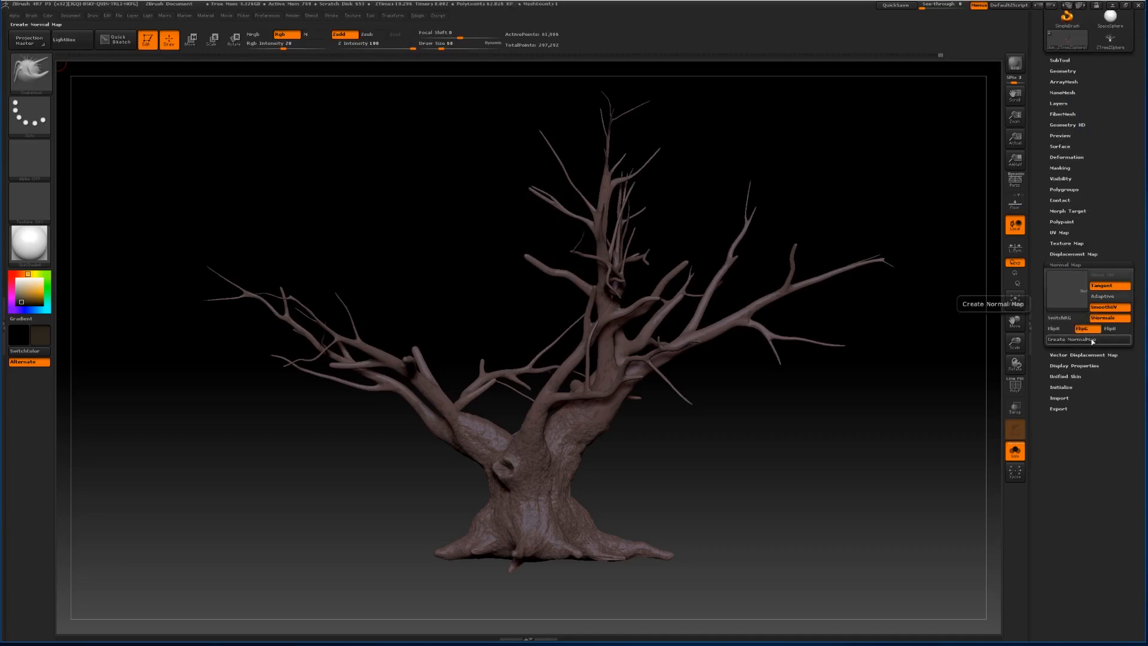
{"action": "left_click", "coordinate": [1088, 339]}
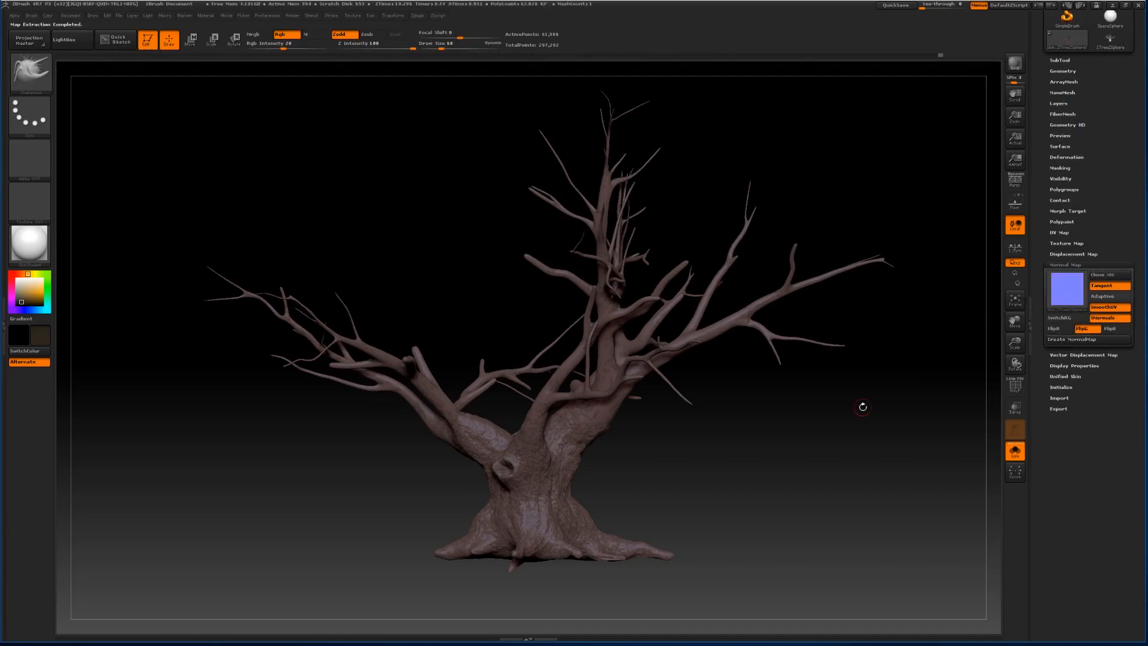
{"action": "mouse_move", "coordinate": [1082, 301]}
Isolate the trunk polygroup, show the whole tree again, and isolate the trunk once more.
{"action": "mouse_move", "coordinate": [1015, 343]}
{"action": "left_mouse_down"}
{"action": "mouse_move", "coordinate": [1018, 367]}
{"action": "mouse_move", "coordinate": [1021, 334]}
{"action": "left_mouse_up"}
{"action": "key", "text": "ctrl"}
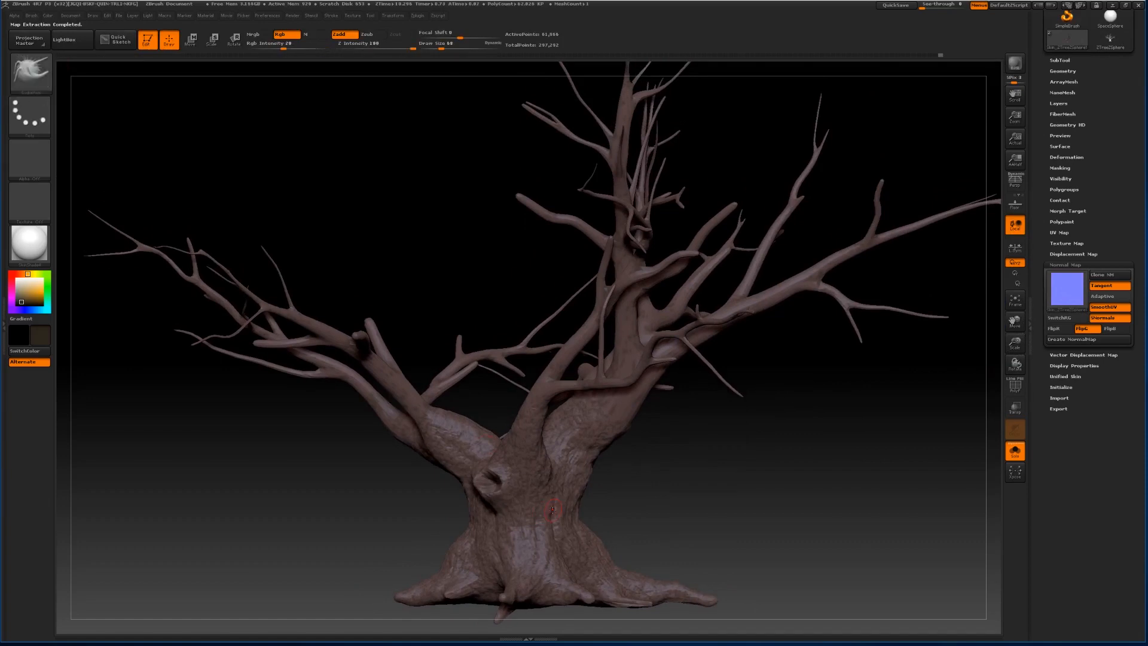
{"action": "key", "text": "ctrl"}
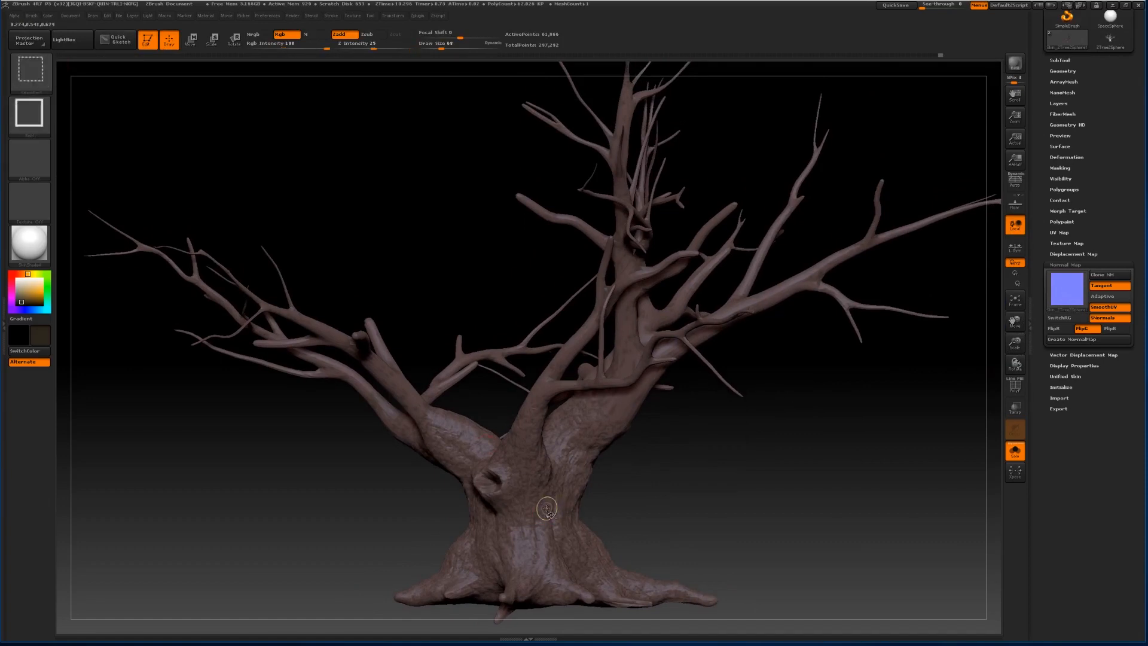
{"action": "left_click", "coordinate": [547, 507], "text": "ctrl+shift"}
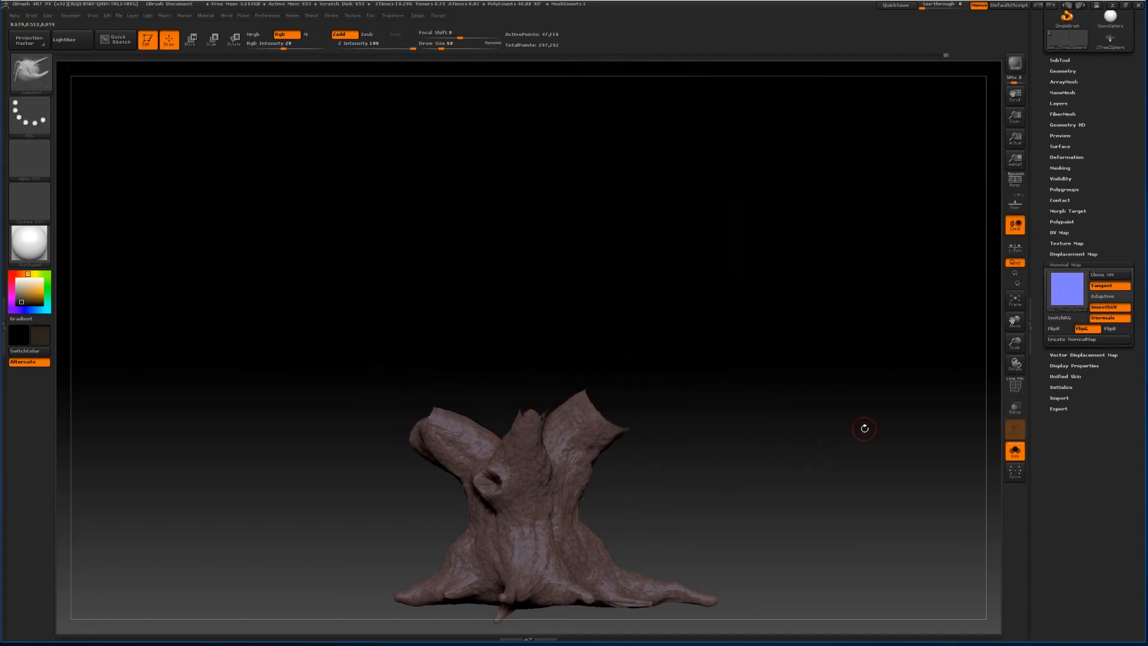
{"action": "key", "text": "ctrl"}
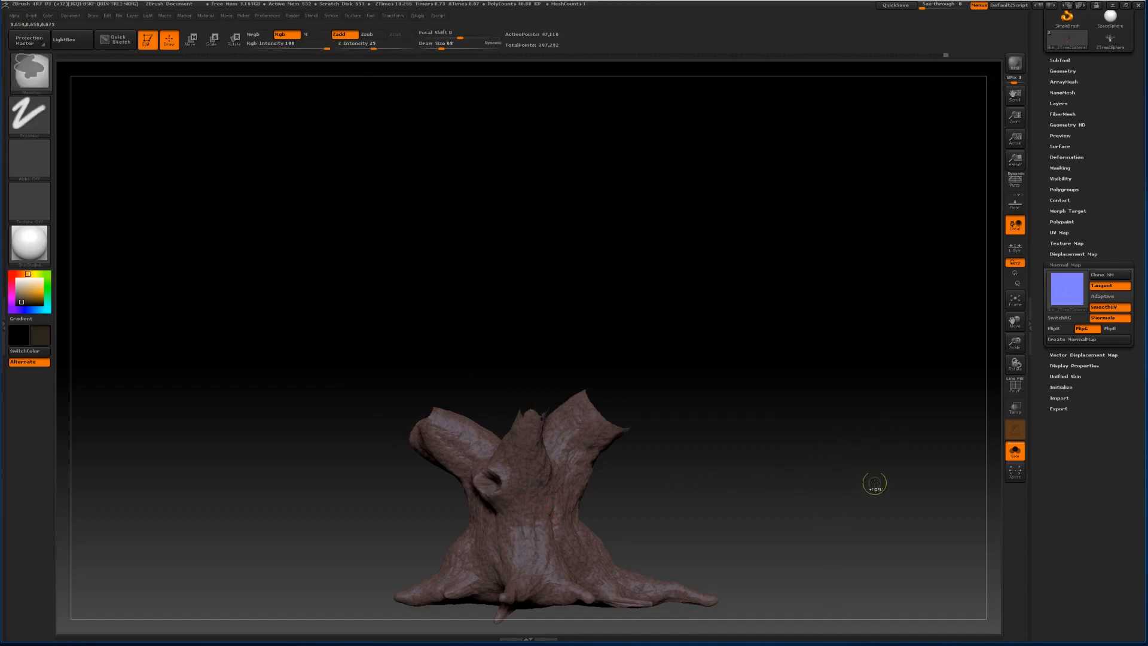
{"action": "left_click", "coordinate": [749, 531], "text": "ctrl+shift"}
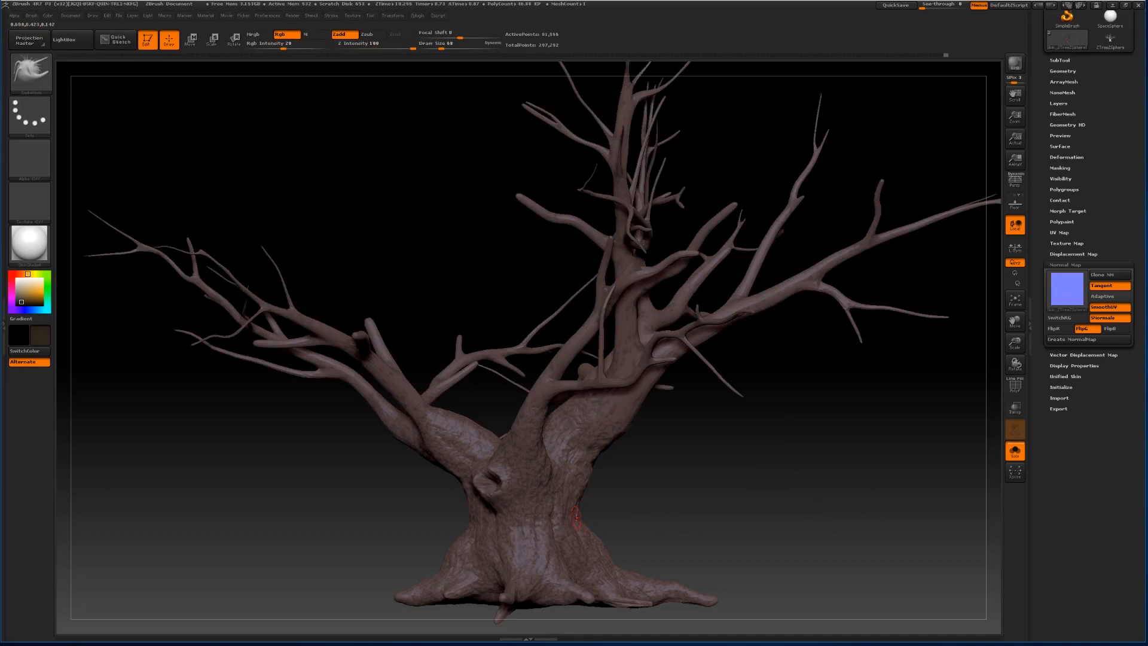
{"action": "left_click", "coordinate": [548, 532], "text": "ctrl+shift"}
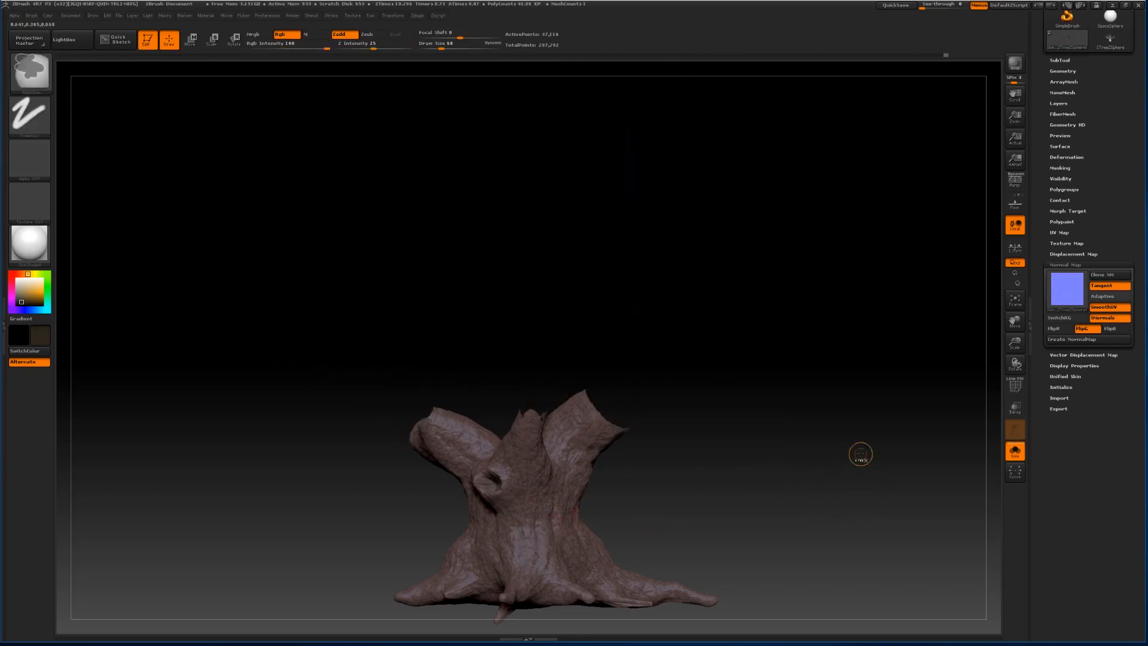
Invert the visibility to hide the trunk, then hide the thick main branch polygroups so only the thin outer branches remain shown.
{"action": "left_click", "coordinate": [821, 512], "text": "ctrl+shift"}
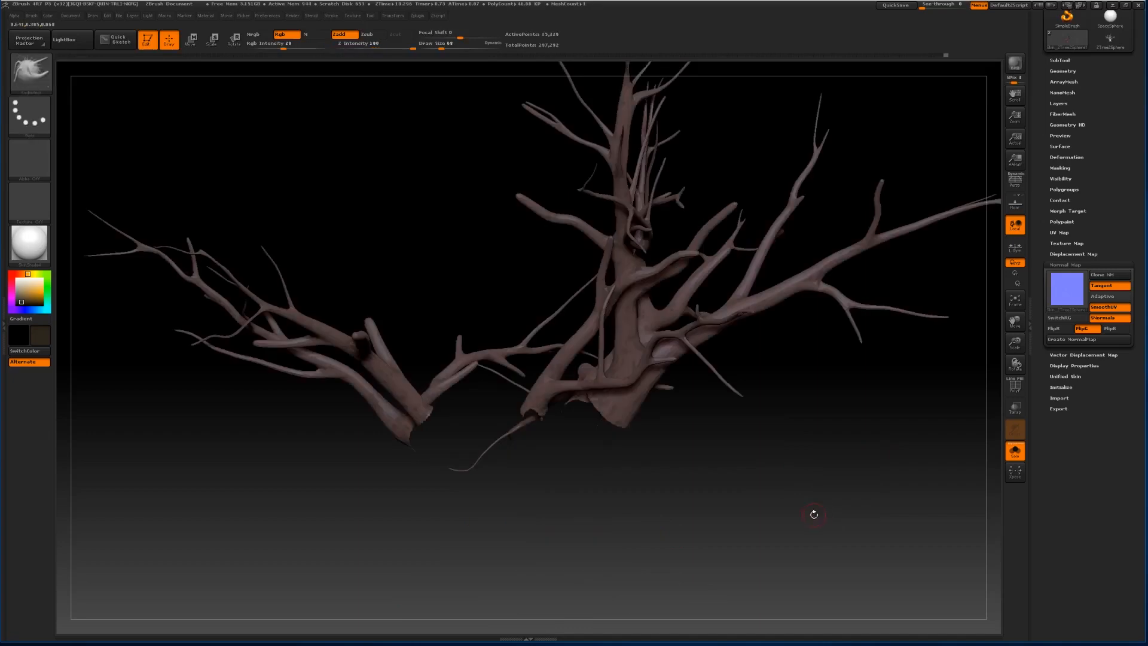
{"action": "left_click_drag", "start_coordinate": [812, 512], "coordinate": [712, 465]}
{"action": "key", "text": "ctrl+shift"}
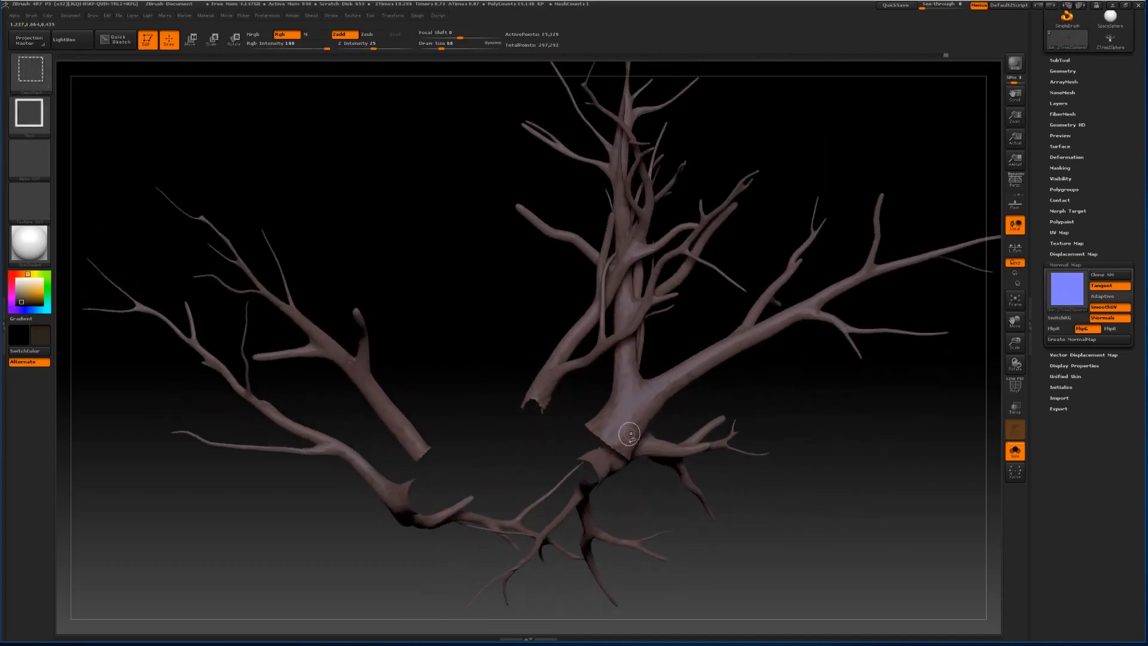
{"action": "left_click", "coordinate": [629, 434], "text": "ctrl+alt+shift"}
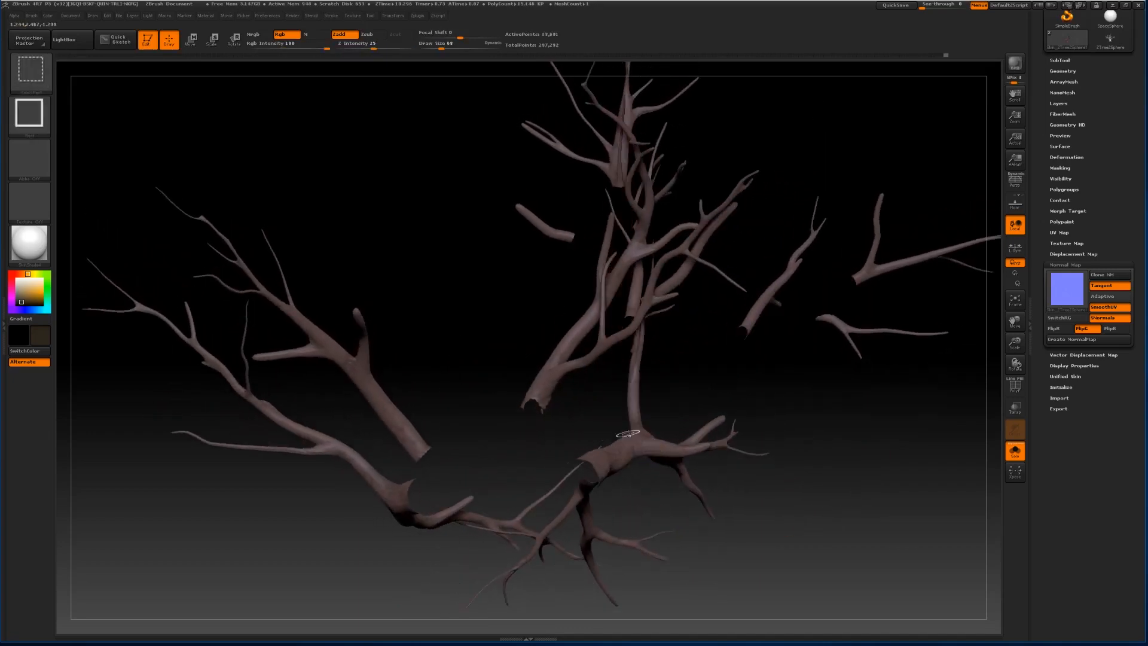
{"action": "left_click", "coordinate": [536, 392], "text": "ctrl+alt+shift"}
{"action": "left_click", "coordinate": [418, 438], "text": "ctrl+shift"}
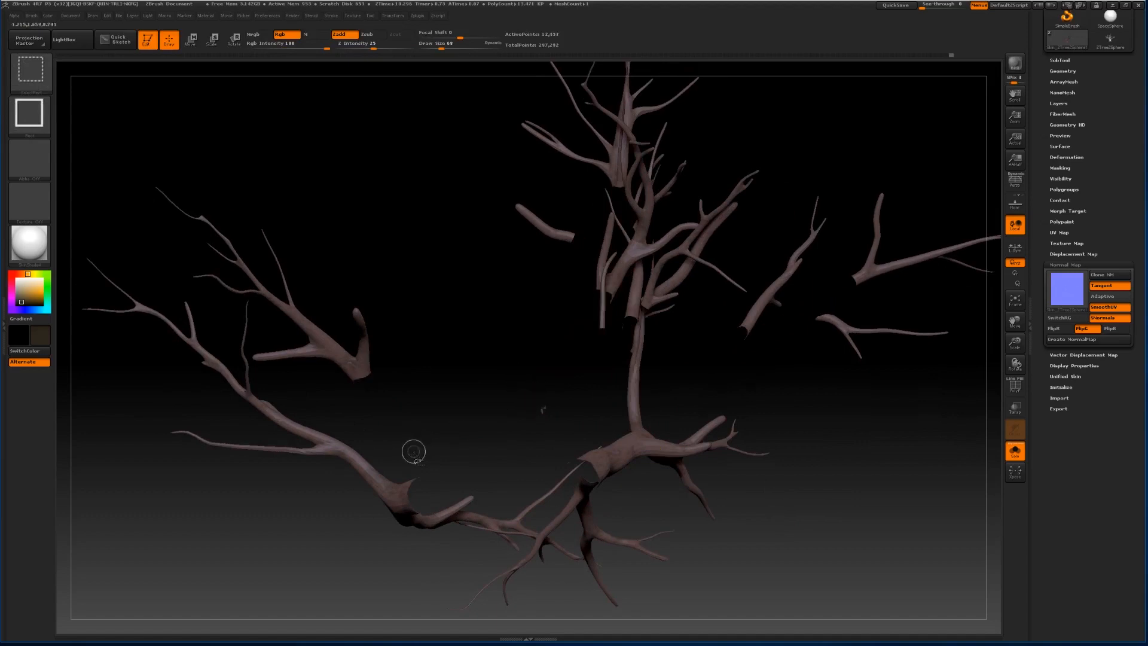
{"action": "left_click_drag", "start_coordinate": [438, 380], "coordinate": [474, 387]}
{"action": "left_click", "coordinate": [375, 493], "text": "ctrl+shift"}
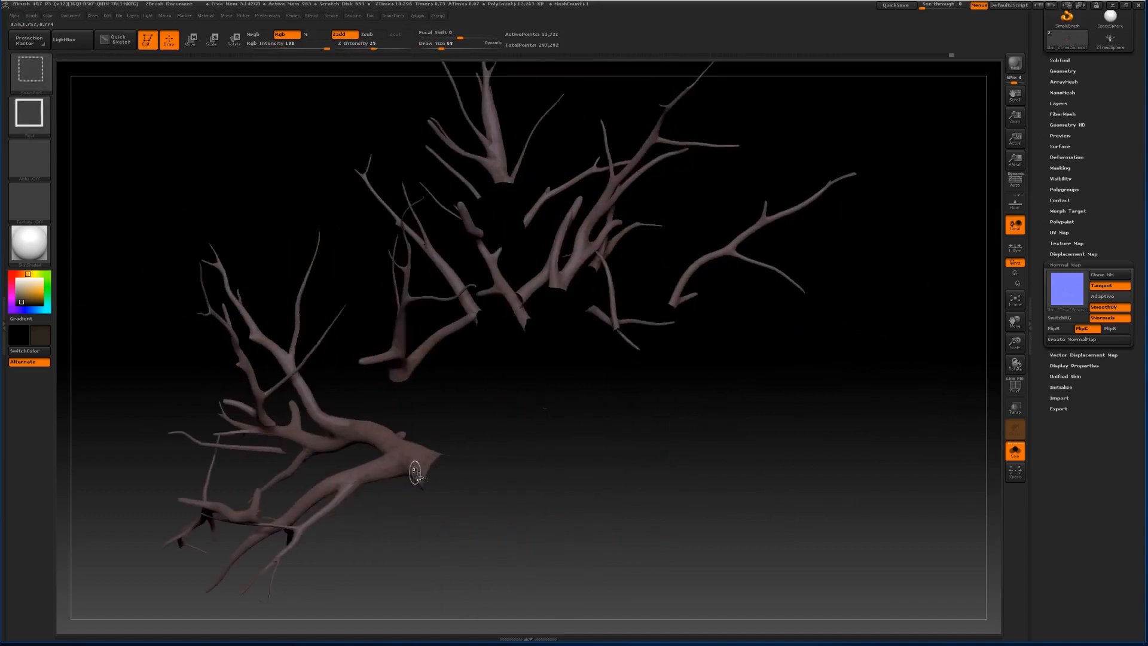
{"action": "left_click", "coordinate": [420, 467], "text": "ctrl+shift"}
Mask all the visible thin outer branches and show the whole tree again.
{"action": "mouse_move", "coordinate": [438, 467]}
{"action": "left_mouse_down"}
{"action": "mouse_move", "coordinate": [741, 464]}
{"action": "mouse_move", "coordinate": [914, 445]}
{"action": "left_mouse_up"}
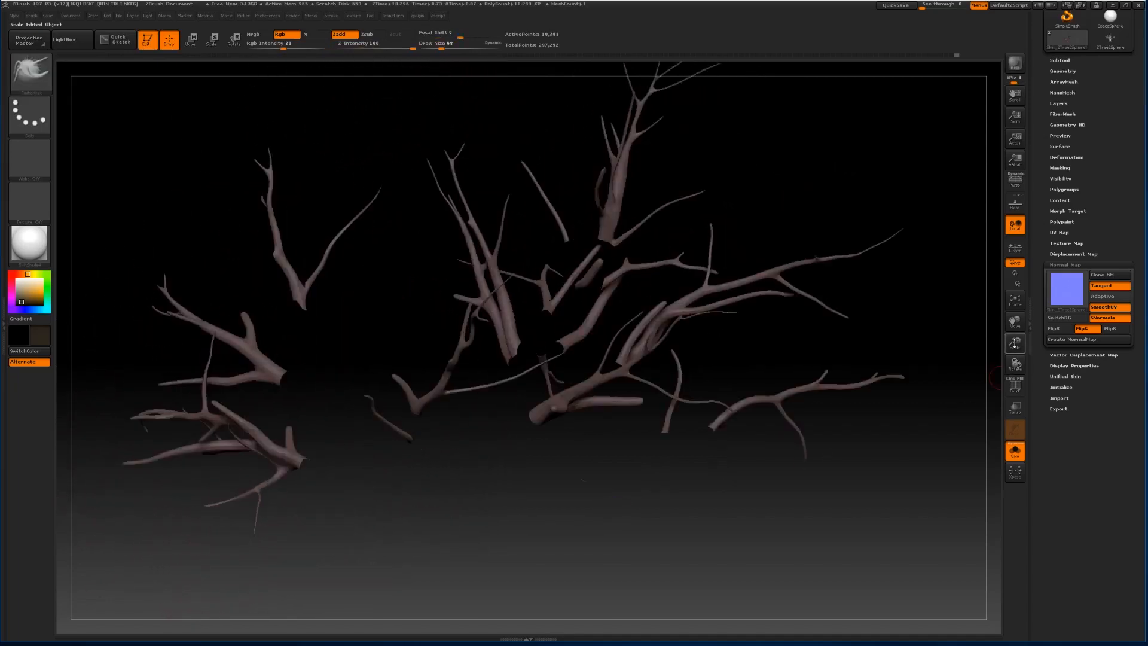
{"action": "mouse_move", "coordinate": [1014, 343]}
{"action": "left_mouse_down"}
{"action": "mouse_move", "coordinate": [994, 292]}
{"action": "mouse_move", "coordinate": [989, 317]}
{"action": "left_mouse_up"}
{"action": "left_click_drag", "start_coordinate": [780, 154], "coordinate": [135, 556], "text": "ctrl"}
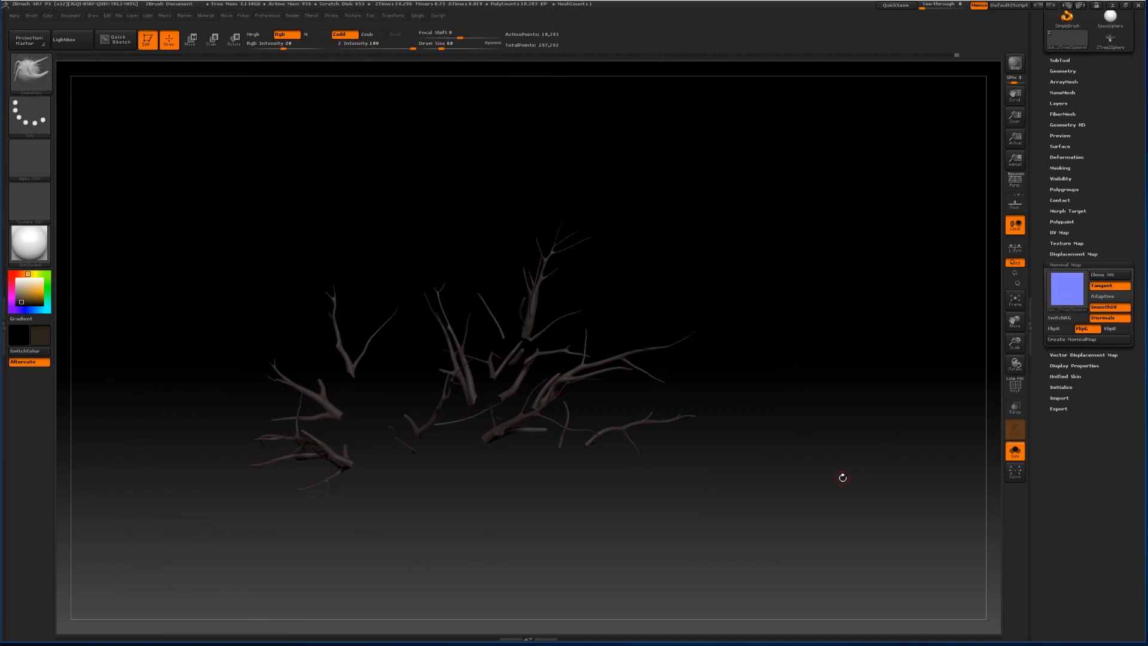
{"action": "left_click", "coordinate": [841, 479], "text": "ctrl+shift"}
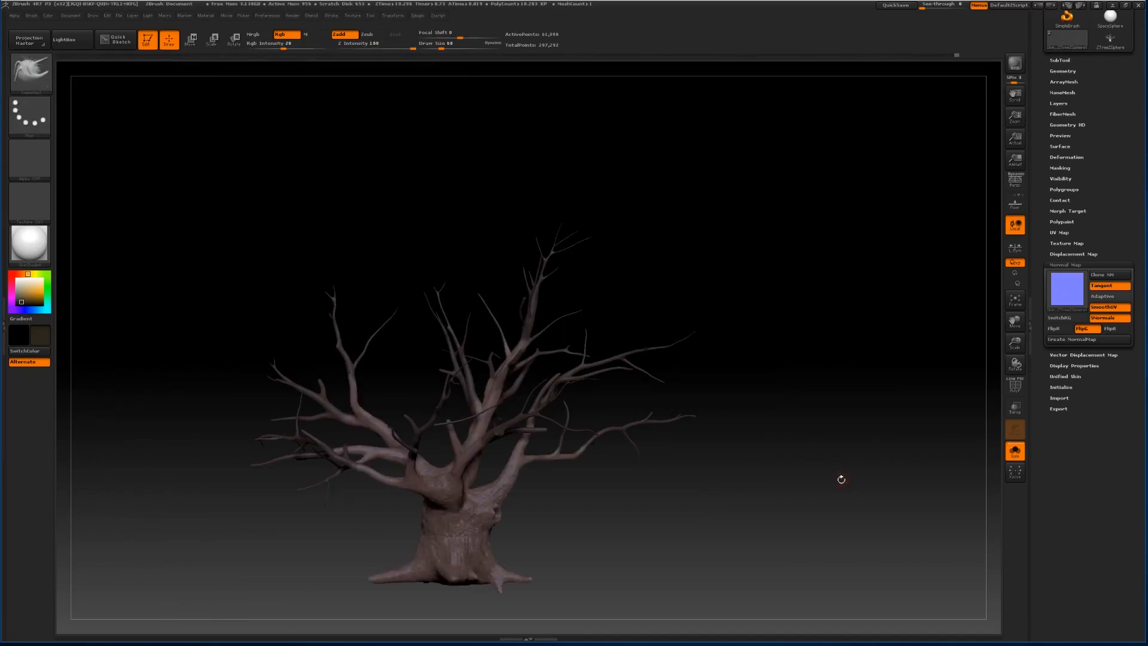
{"action": "left_click_drag", "start_coordinate": [1015, 342], "coordinate": [1015, 374]}
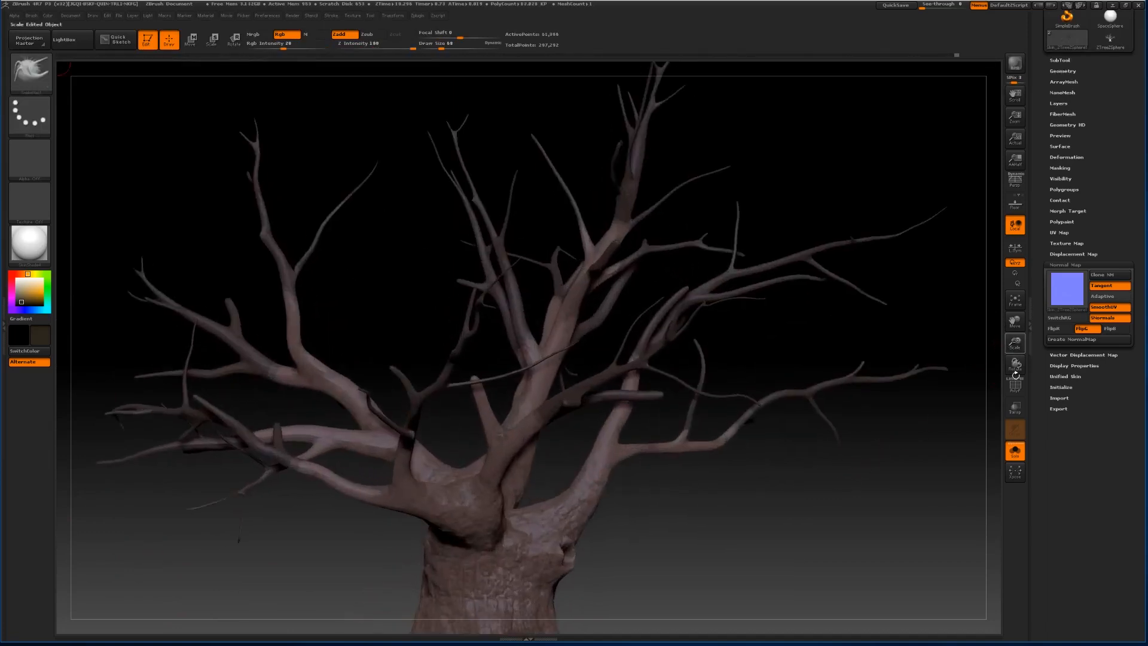
Close the normal map settings and open the FiberMesh preset library for the masked tree.
{"action": "left_click", "coordinate": [1064, 264]}
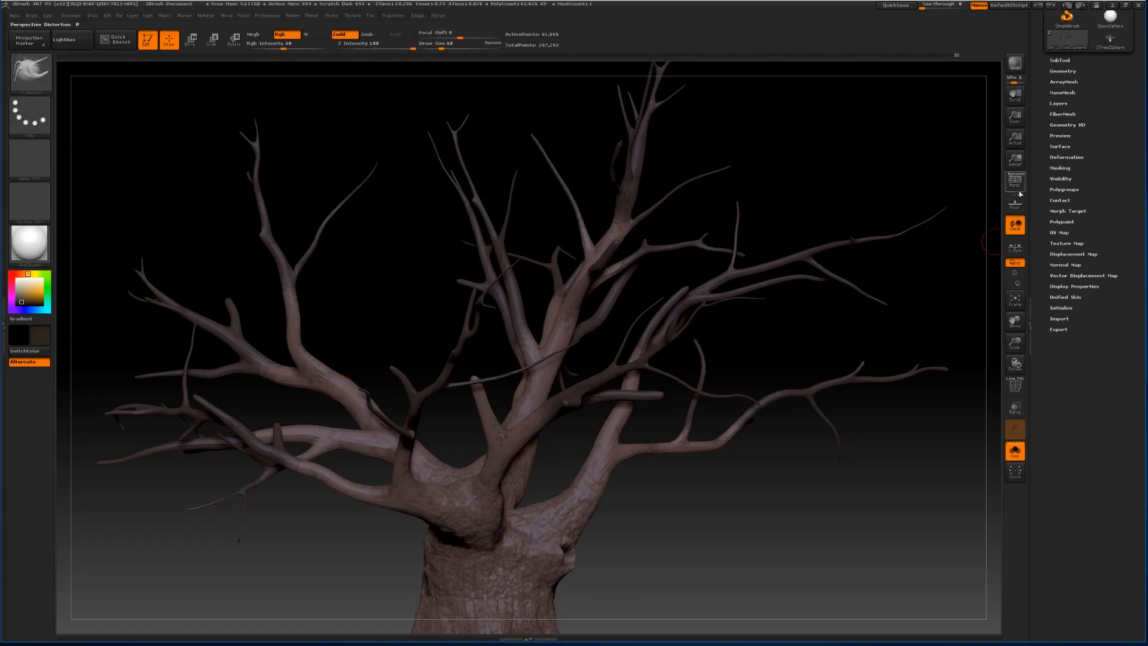
{"action": "left_click_drag", "start_coordinate": [1014, 342], "coordinate": [1007, 322]}
{"action": "left_click_drag", "start_coordinate": [920, 358], "coordinate": [845, 368]}
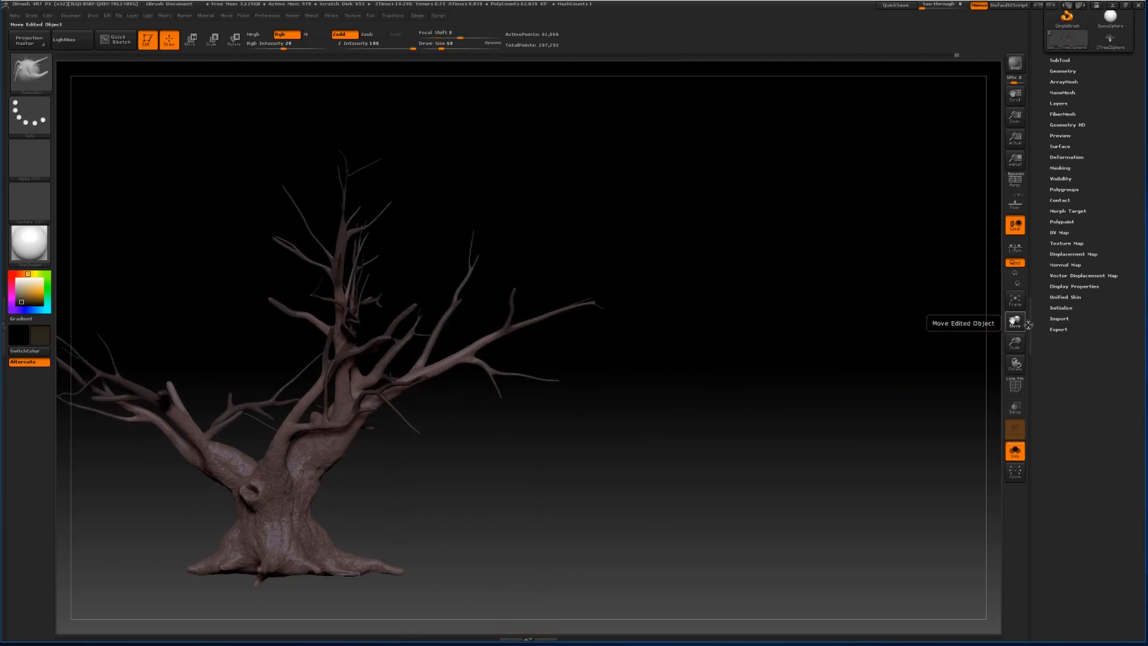
{"action": "left_click_drag", "start_coordinate": [1015, 322], "coordinate": [1108, 205]}
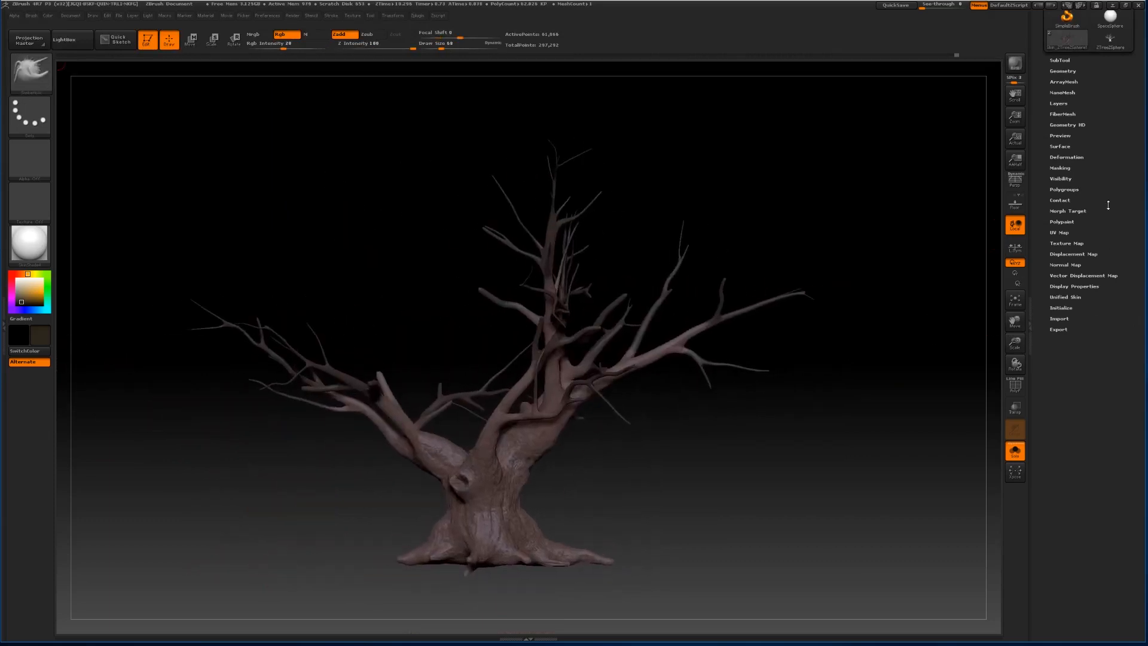
{"action": "left_click", "coordinate": [1062, 113]}
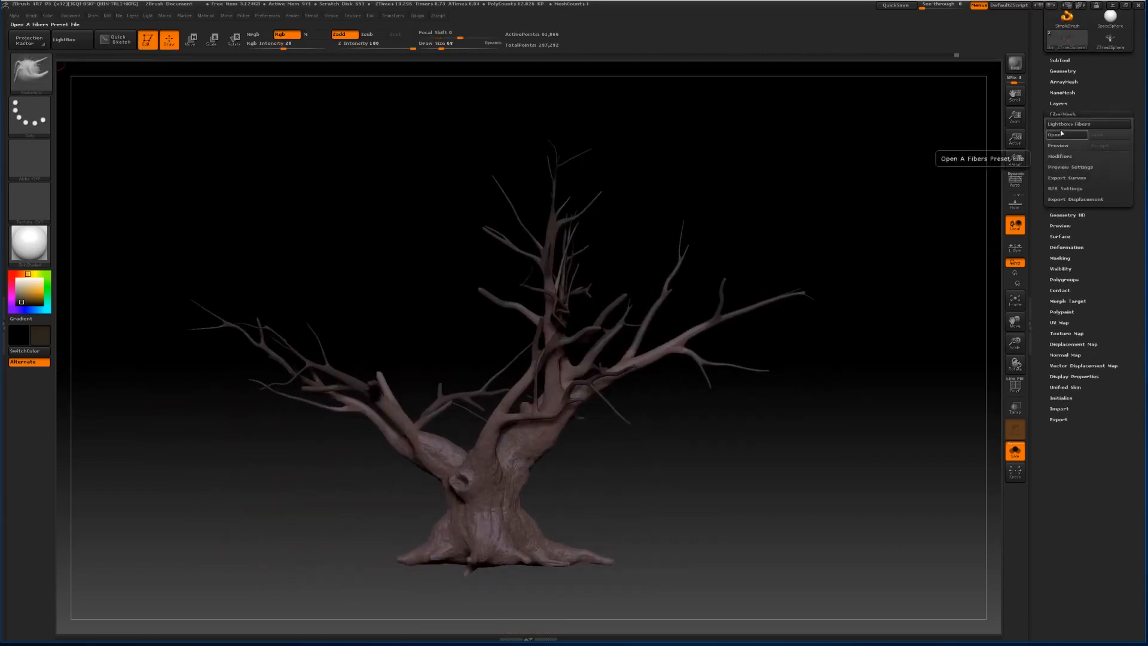
{"action": "left_click", "coordinate": [1063, 126]}
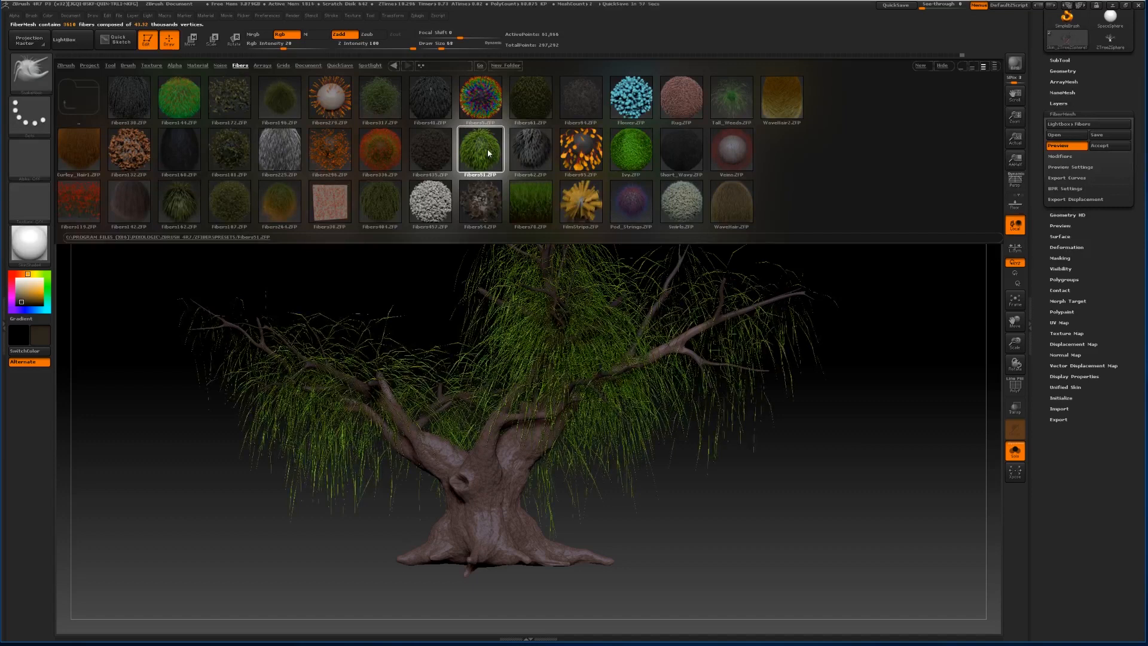
Try various FiberMesh presets on the masked branches, including grass-like fibres, Ivy, Flower and Rug.
{"action": "left_click", "coordinate": [430, 193]}
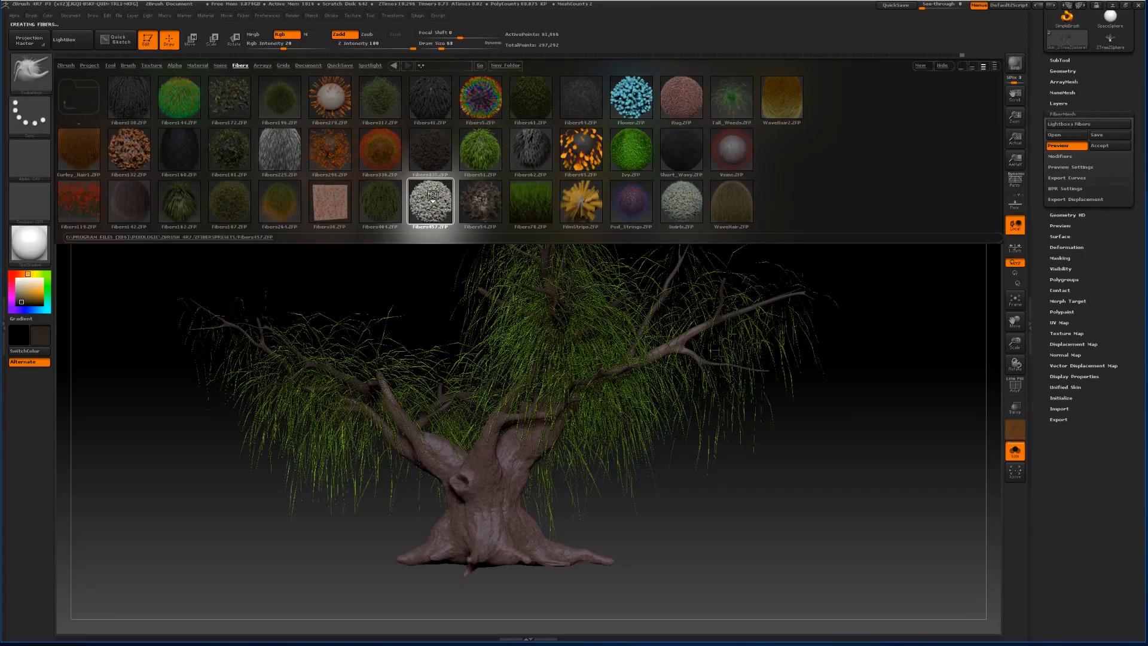
{"action": "left_click", "coordinate": [445, 159]}
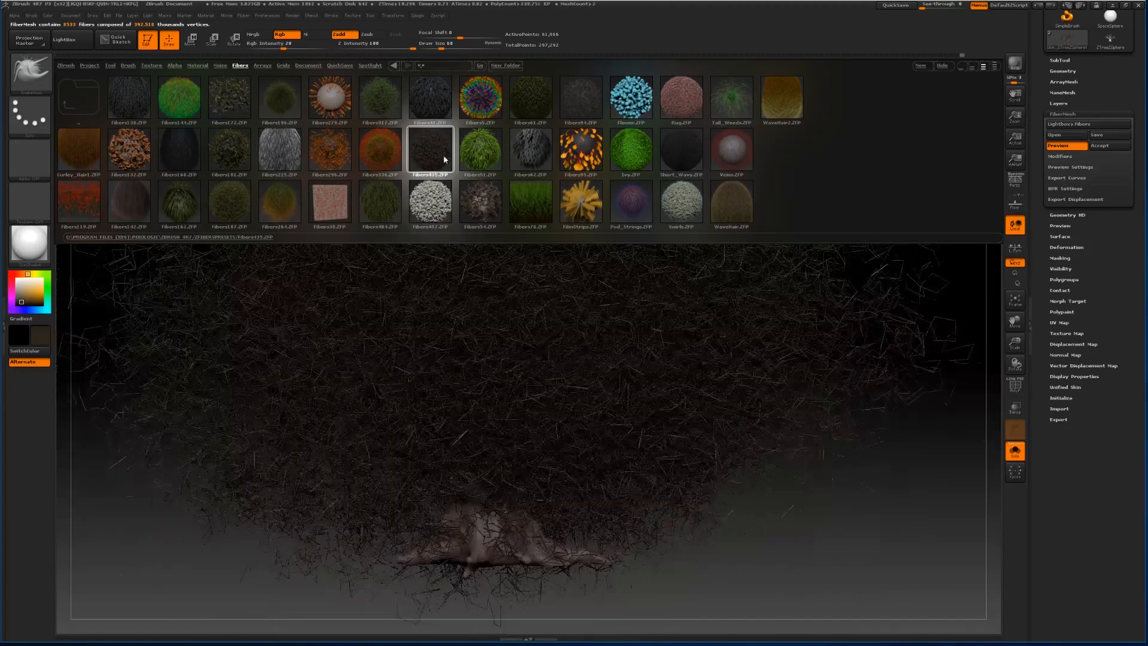
{"action": "left_click", "coordinate": [526, 190]}
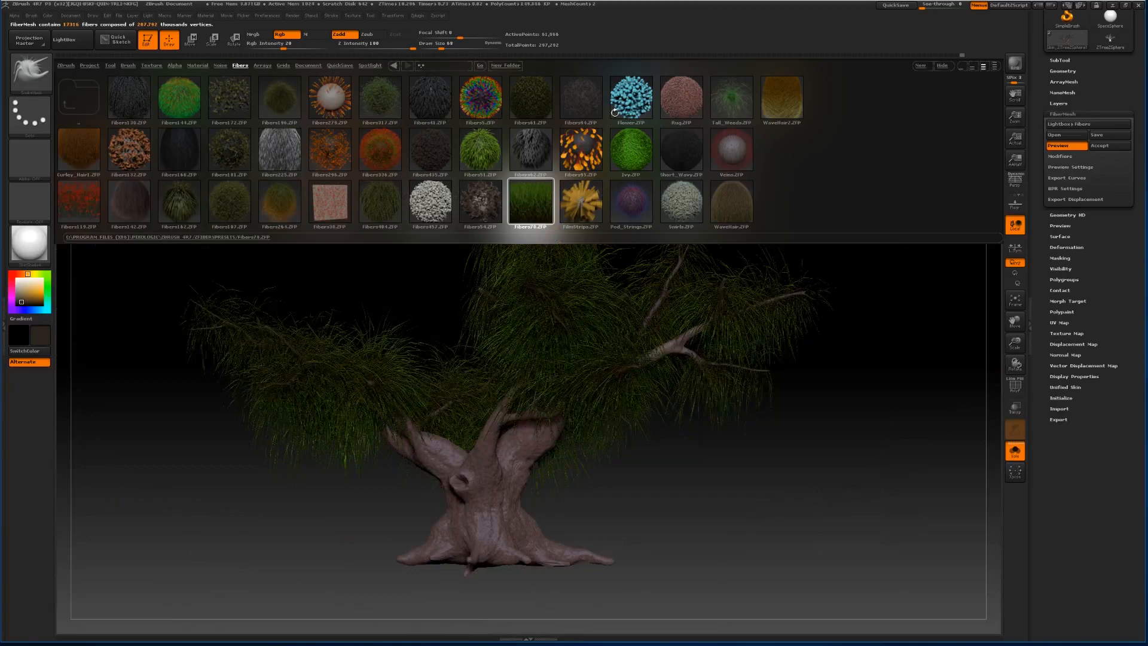
{"action": "left_click", "coordinate": [581, 149]}
{"action": "left_click", "coordinate": [630, 154]}
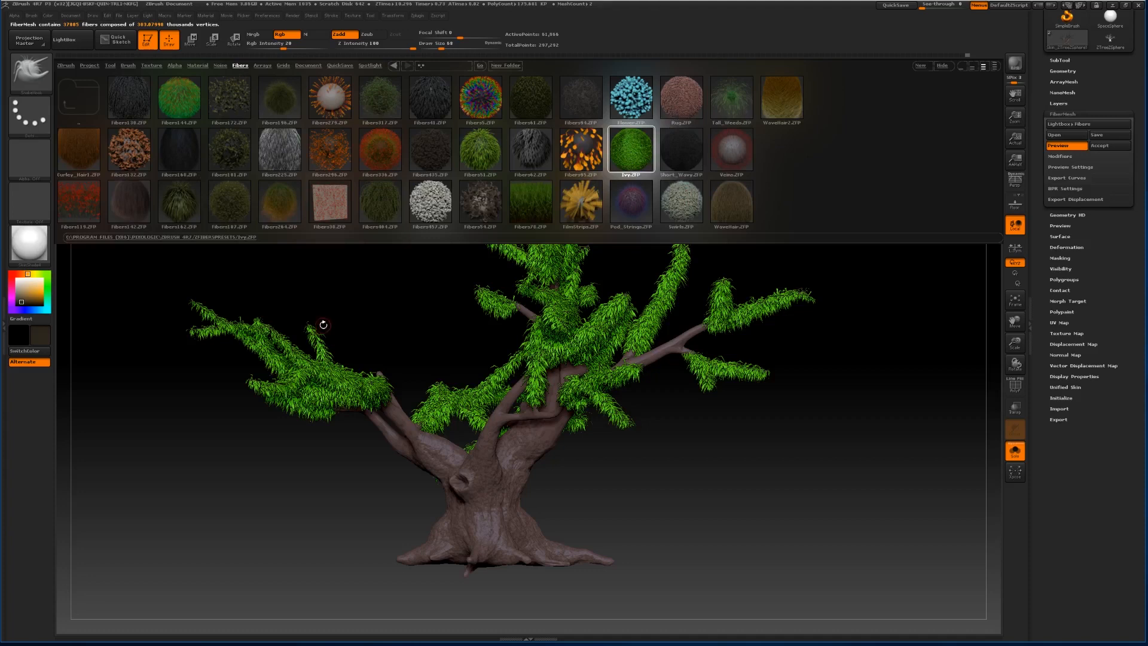
{"action": "left_click", "coordinate": [637, 114]}
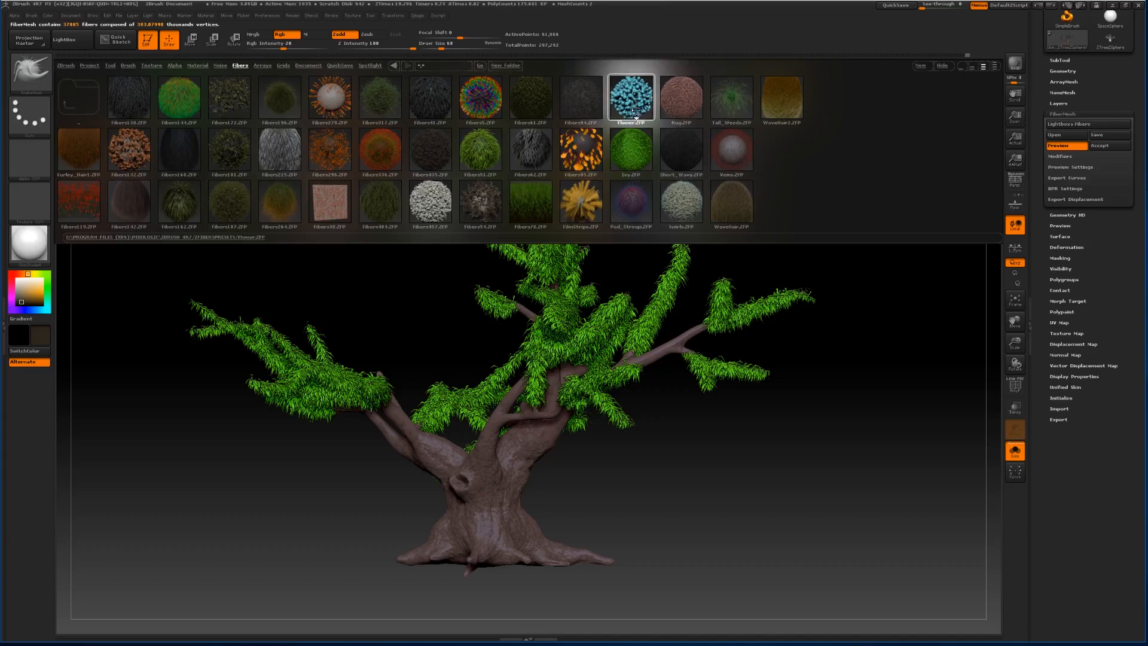
{"action": "left_click", "coordinate": [674, 109]}
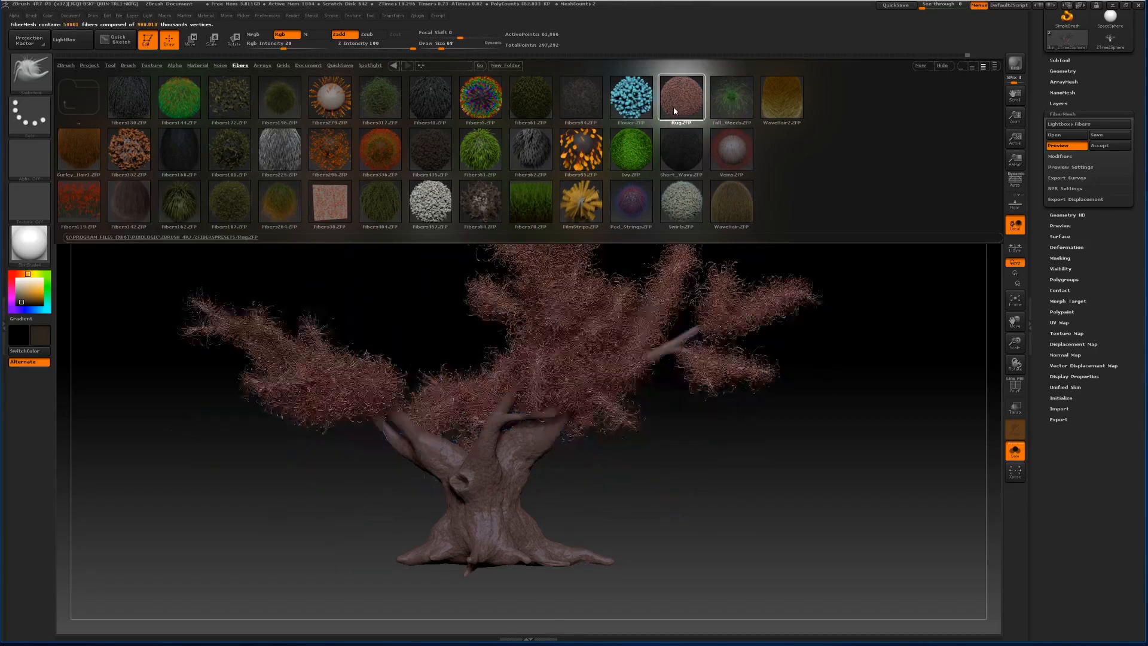
{"action": "left_click", "coordinate": [679, 157]}
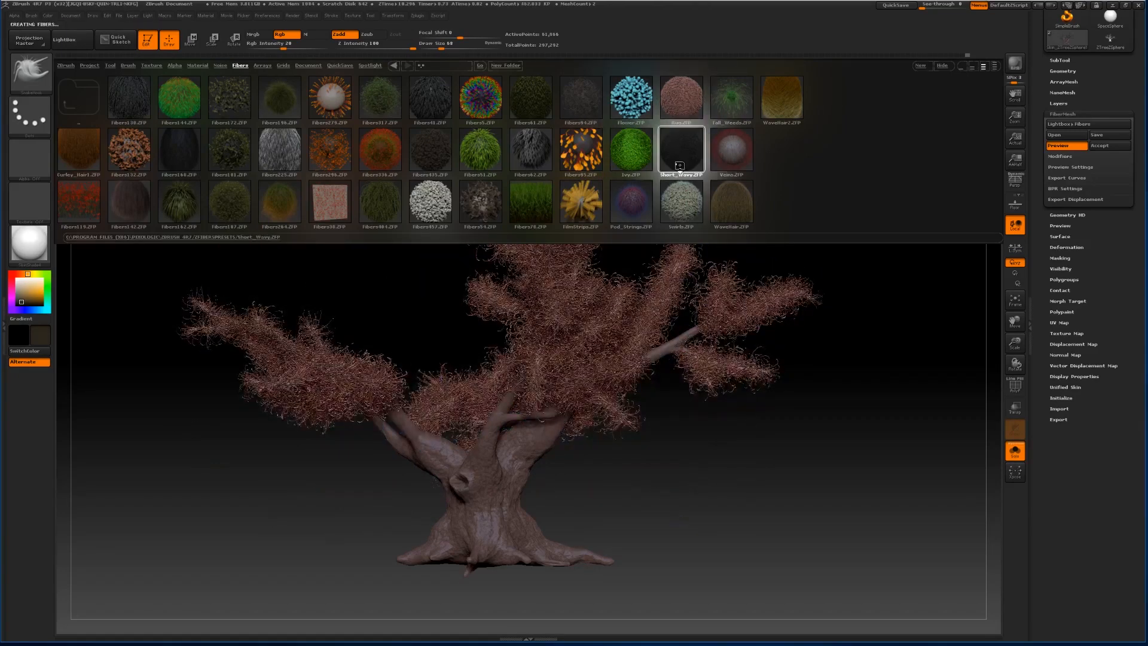
{"action": "left_click", "coordinate": [693, 210]}
Try the mossy, long hanging and bright green willow-like fibre presets on the masked branches.
{"action": "left_click", "coordinate": [384, 104]}
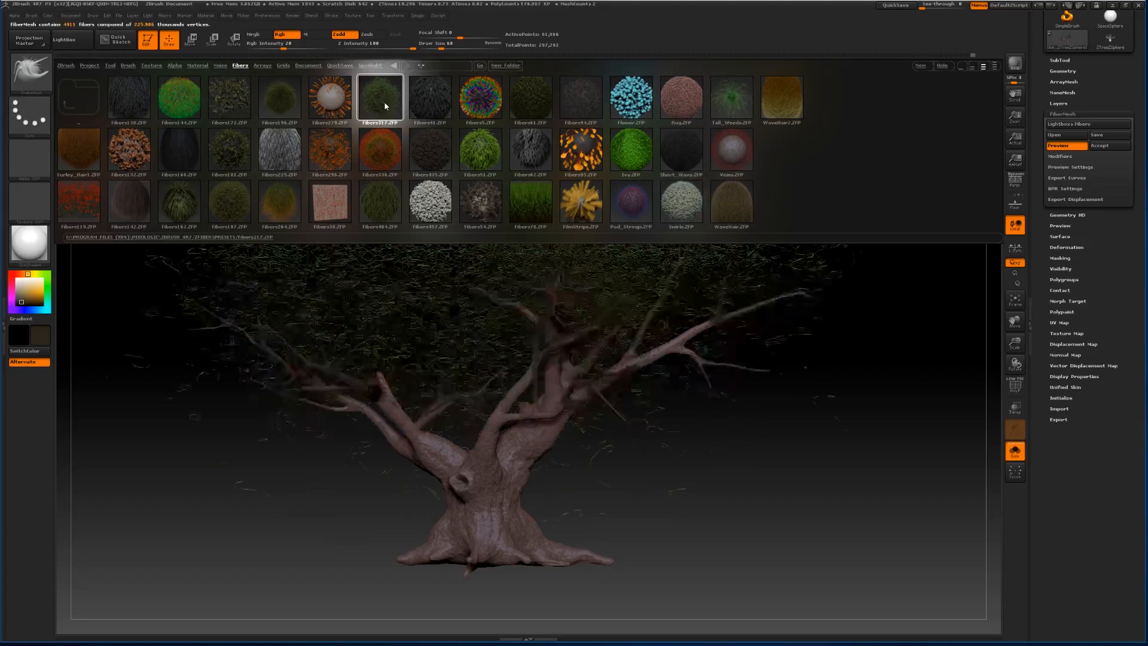
{"action": "left_click", "coordinate": [233, 107]}
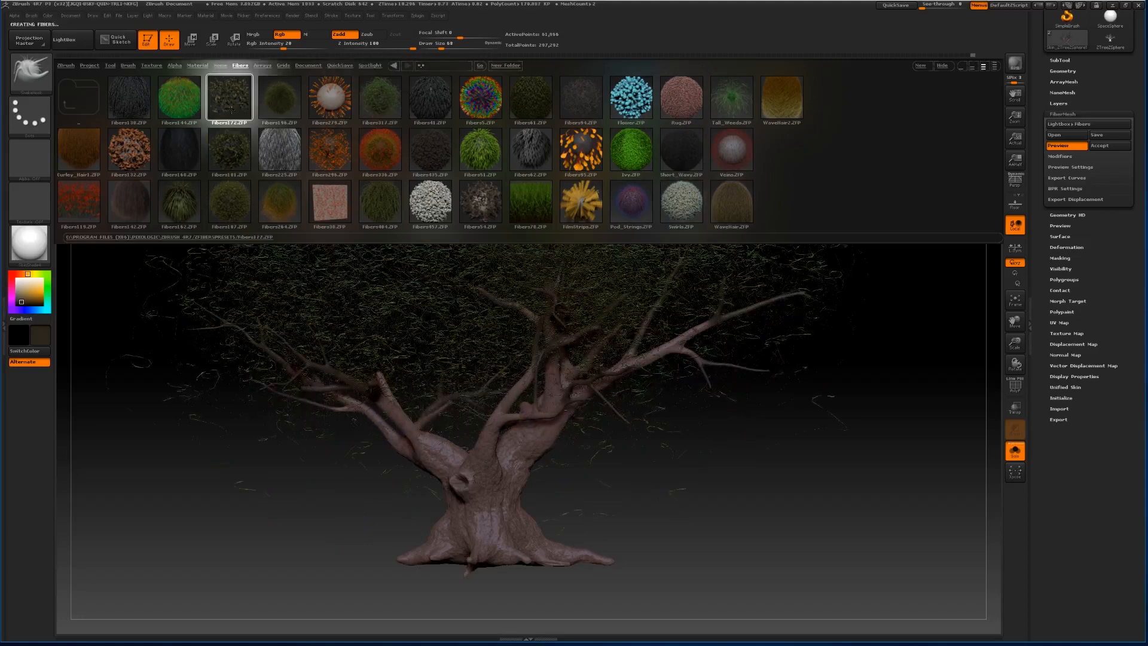
{"action": "left_click", "coordinate": [181, 199]}
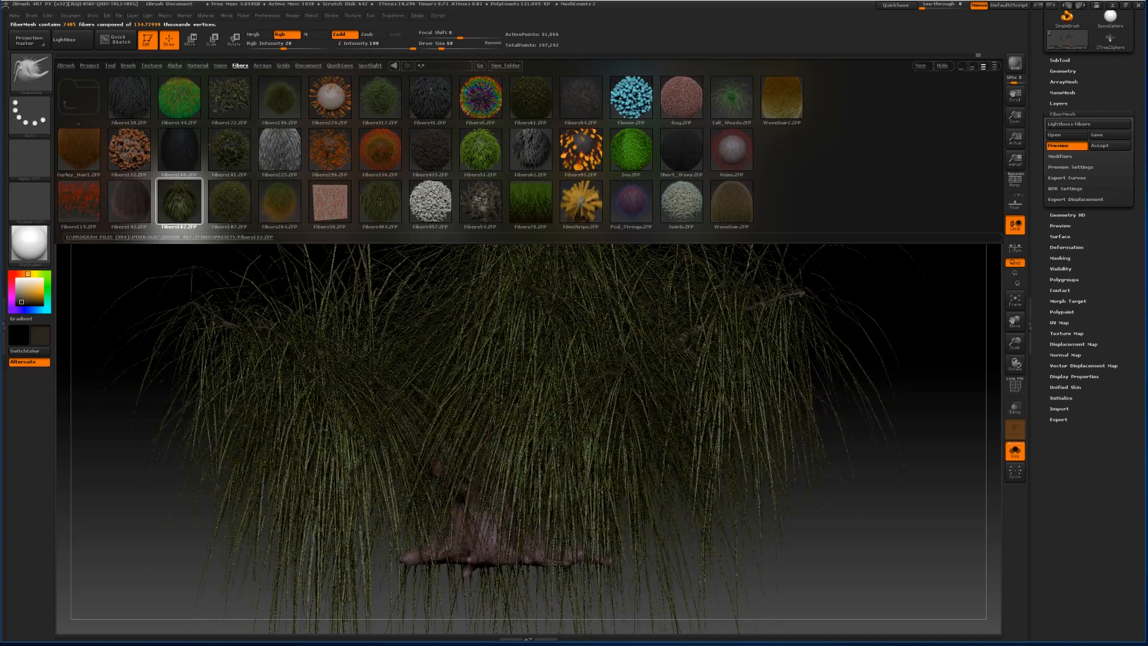
{"action": "left_click", "coordinate": [389, 95]}
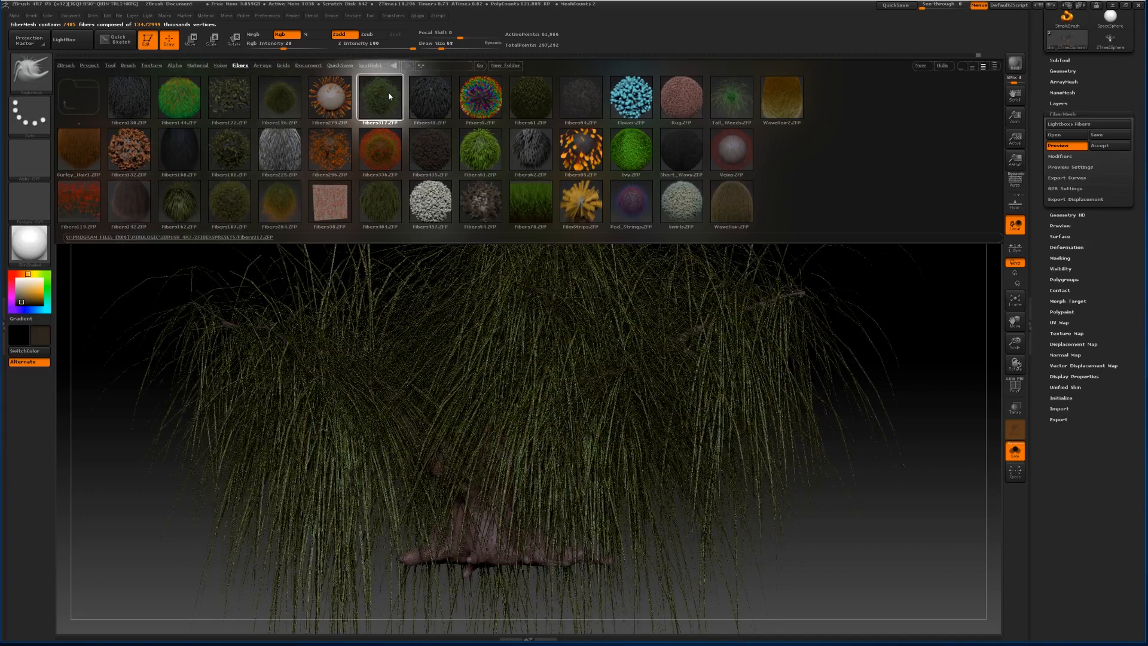
{"action": "left_click", "coordinate": [426, 99]}
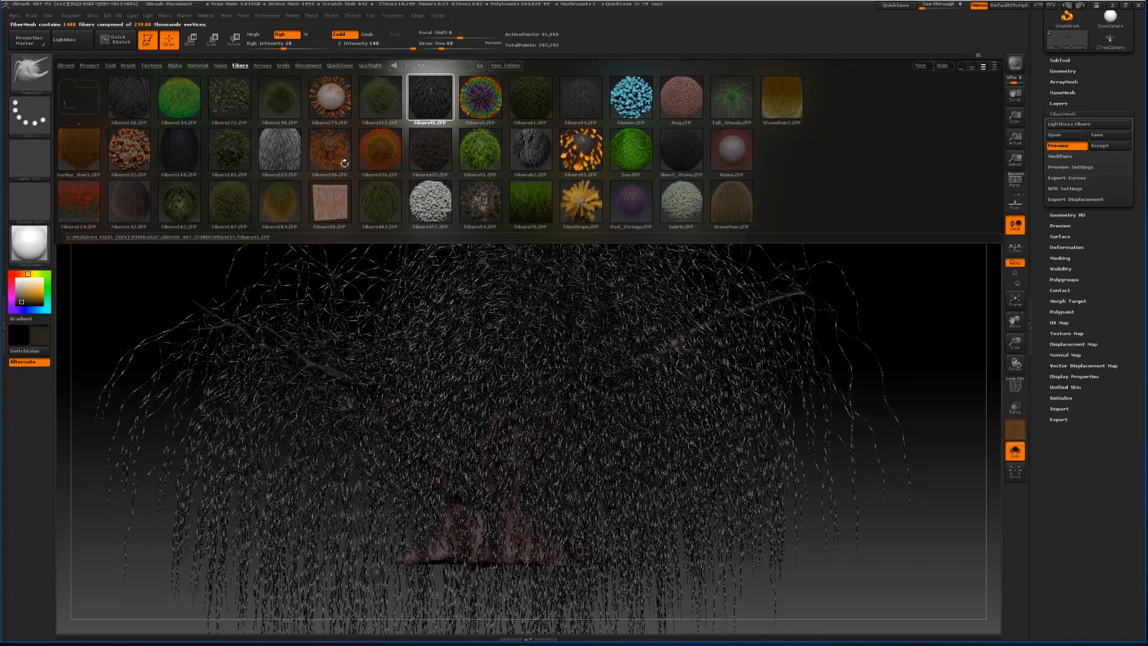
{"action": "left_click", "coordinate": [489, 154]}
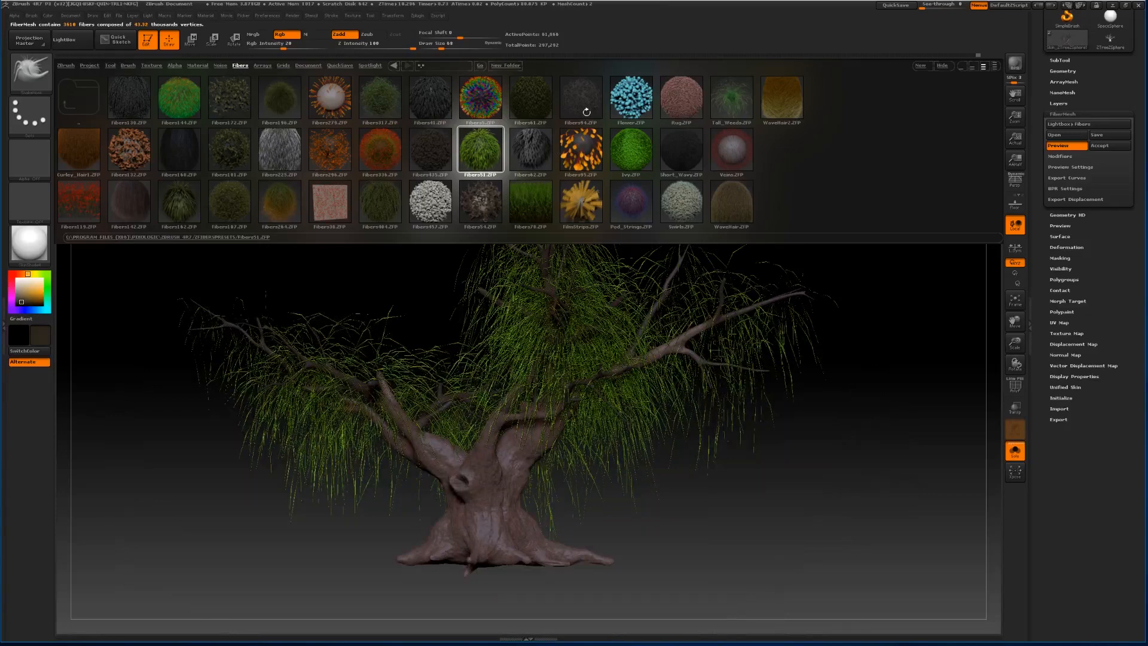
{"action": "left_click", "coordinate": [534, 149]}
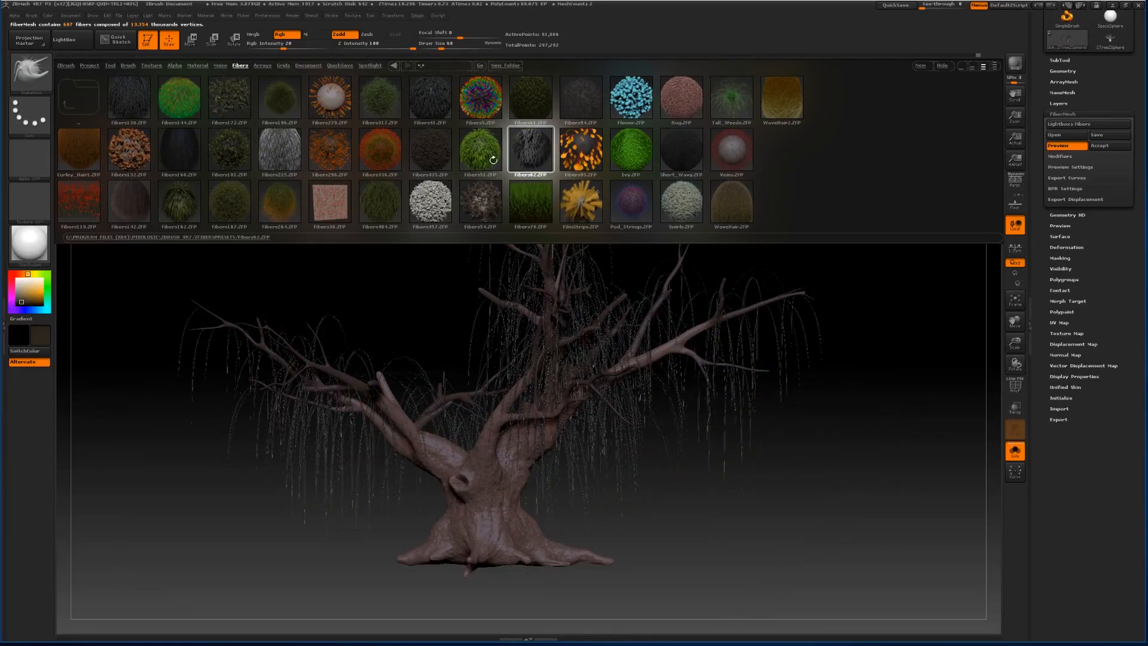
{"action": "left_click", "coordinate": [482, 157]}
Apply the Ivy fibre preset to the masked branches and close the preset library.
{"action": "left_click", "coordinate": [629, 108]}
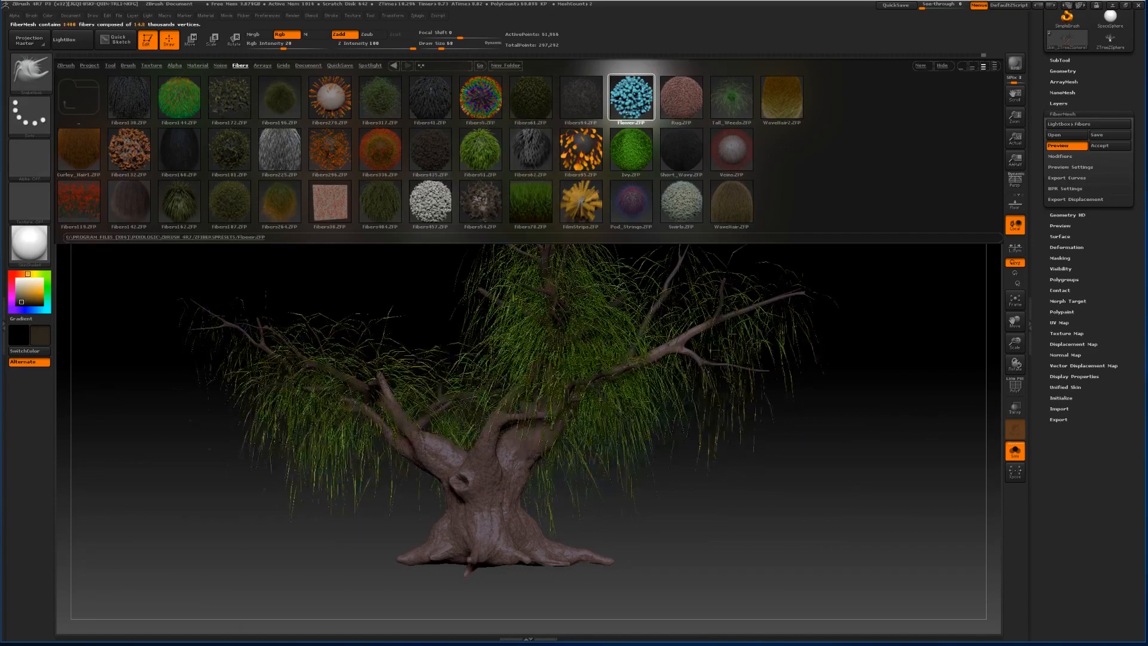
{"action": "left_click", "coordinate": [633, 154]}
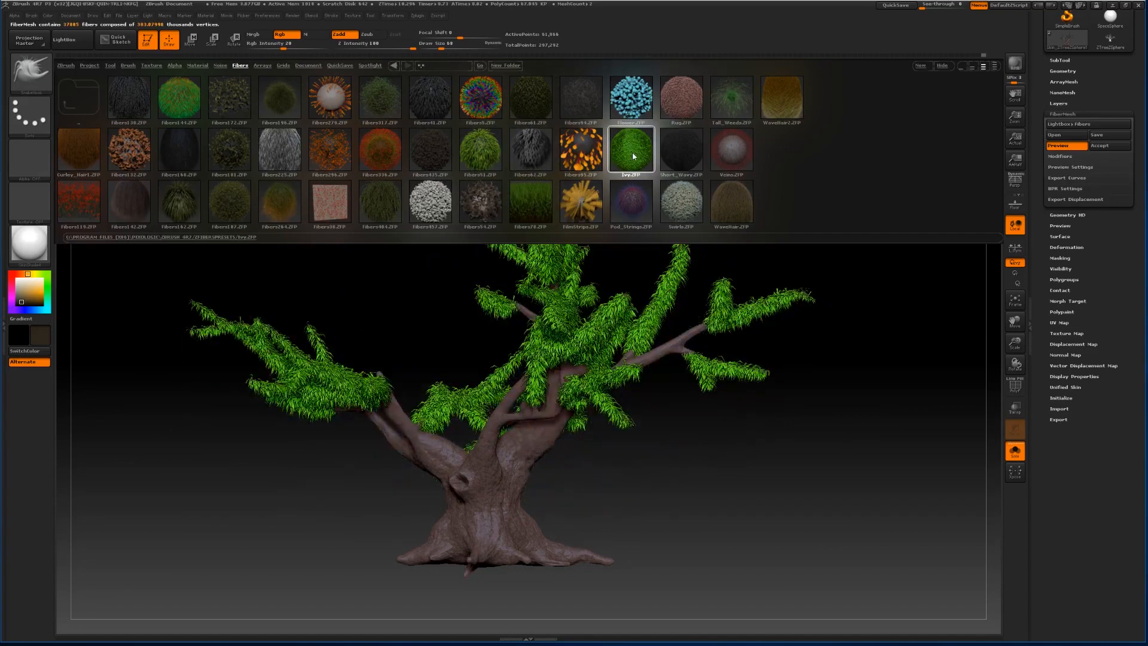
{"action": "left_click", "coordinate": [87, 46]}
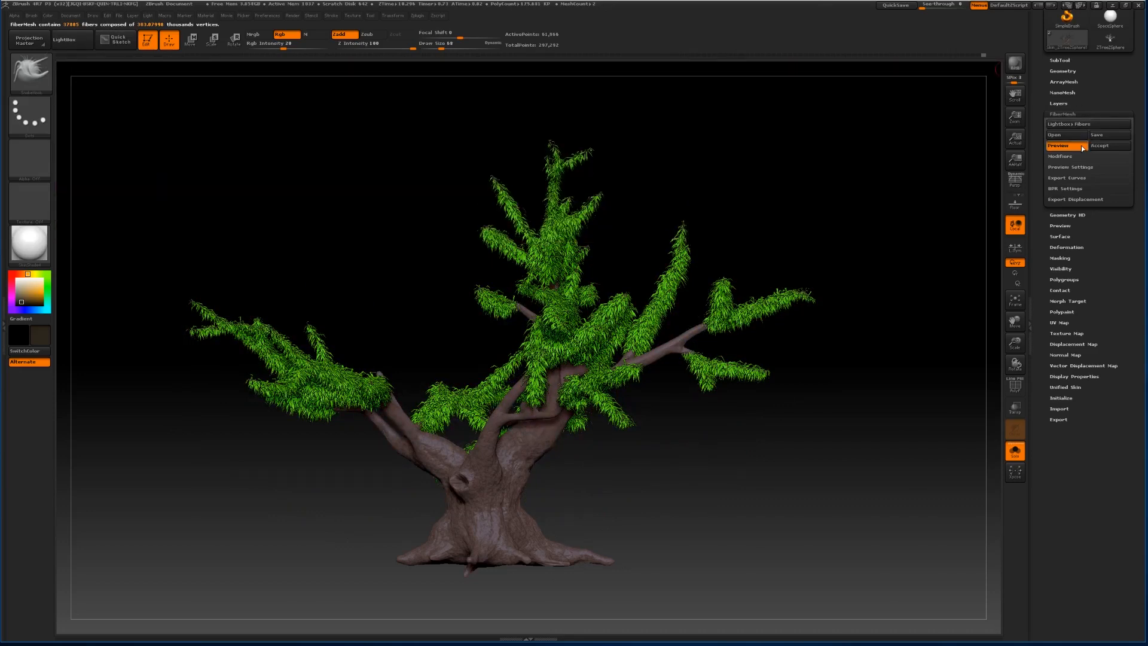
In the fibre modifiers, lengthen the leaves to about 650 and reduce the maximum number of fibres to about 10.16.
{"action": "left_click", "coordinate": [1074, 158]}
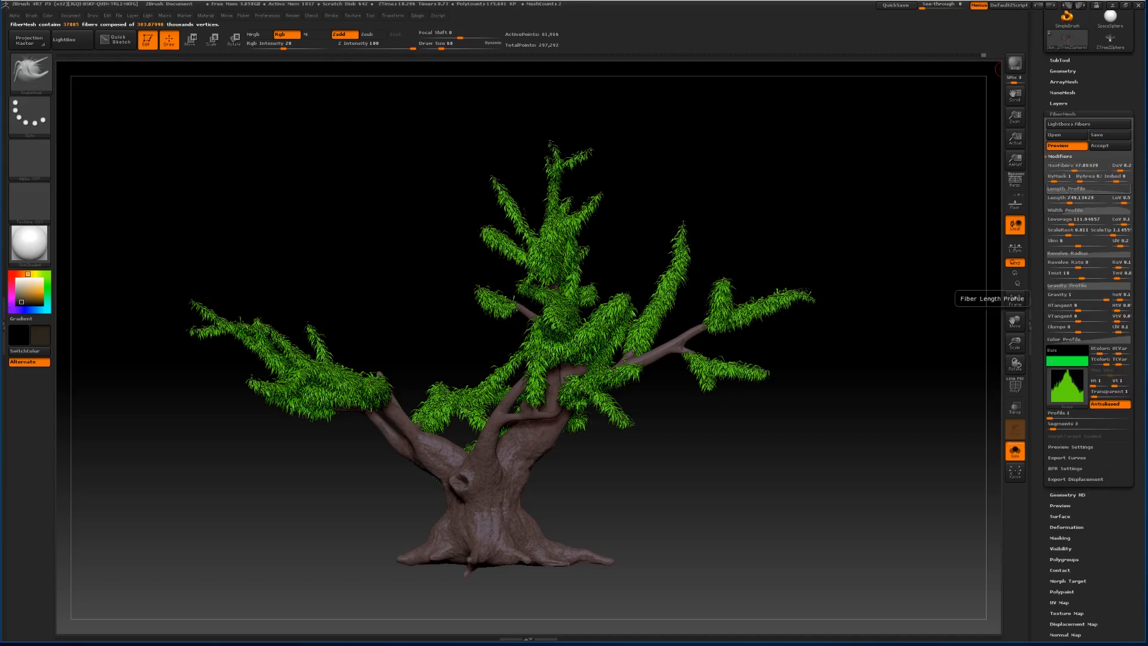
{"action": "mouse_move", "coordinate": [1074, 199]}
{"action": "left_mouse_down"}
{"action": "mouse_move", "coordinate": [1091, 201]}
{"action": "mouse_move", "coordinate": [1082, 202]}
{"action": "left_mouse_up"}
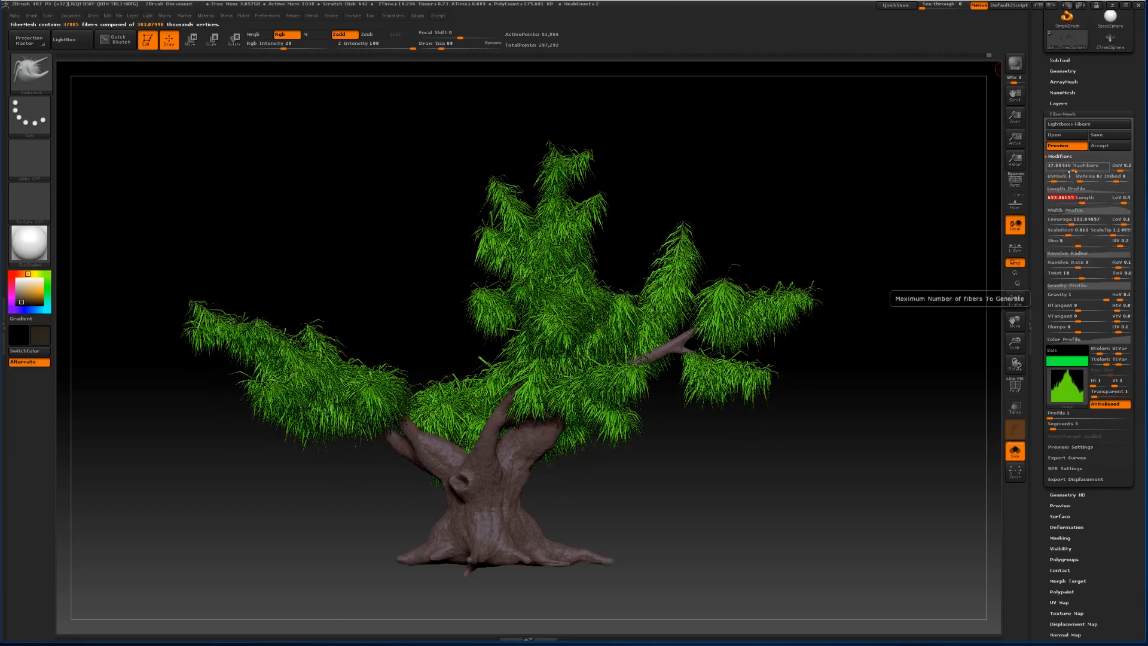
{"action": "left_click_drag", "start_coordinate": [1073, 171], "coordinate": [1067, 170]}
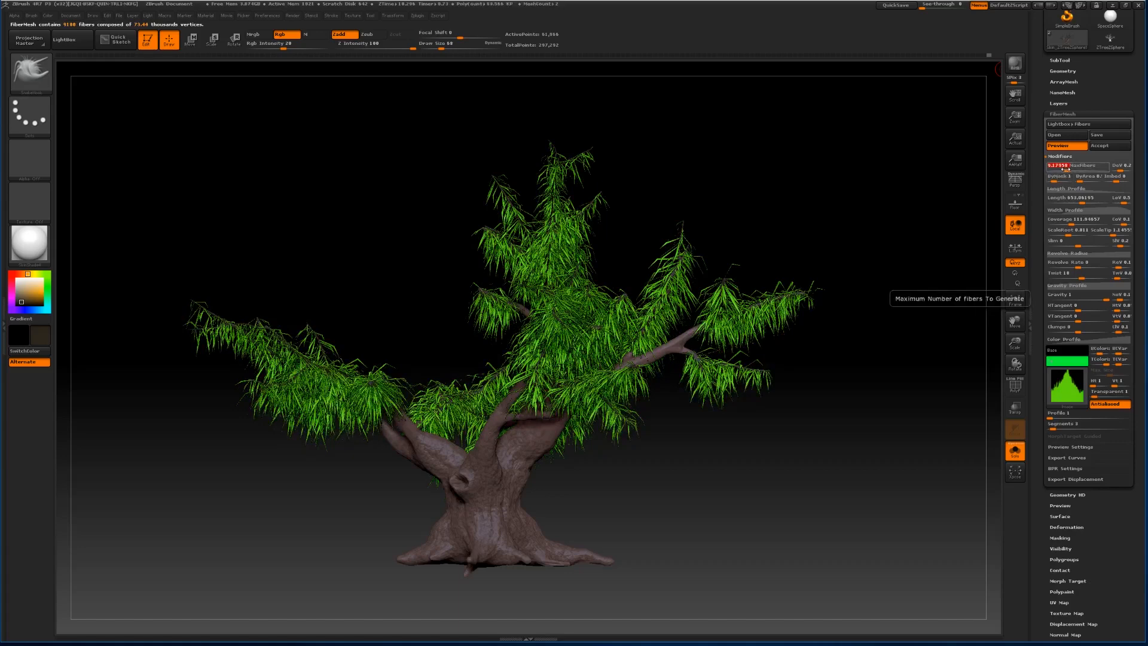
{"action": "left_click_drag", "start_coordinate": [1065, 170], "coordinate": [1067, 170]}
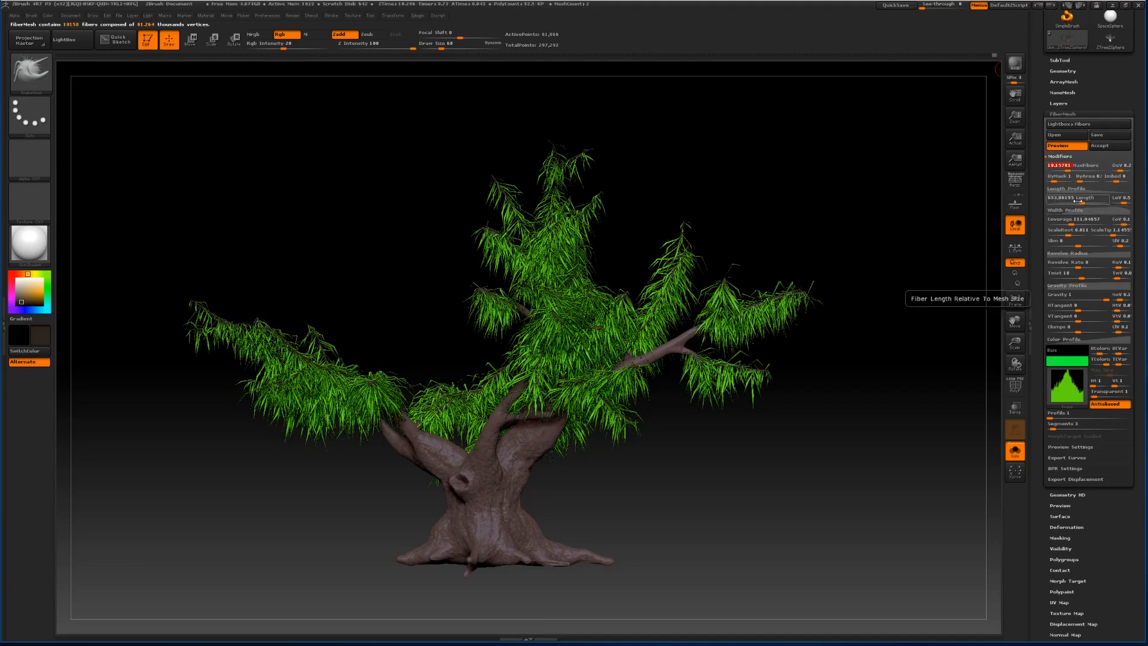
Widen the leaves by raising the fibre coverage to about 2147 and set their tip colour to a softer mid green.
{"action": "left_click_drag", "start_coordinate": [1054, 224], "coordinate": [1094, 221]}
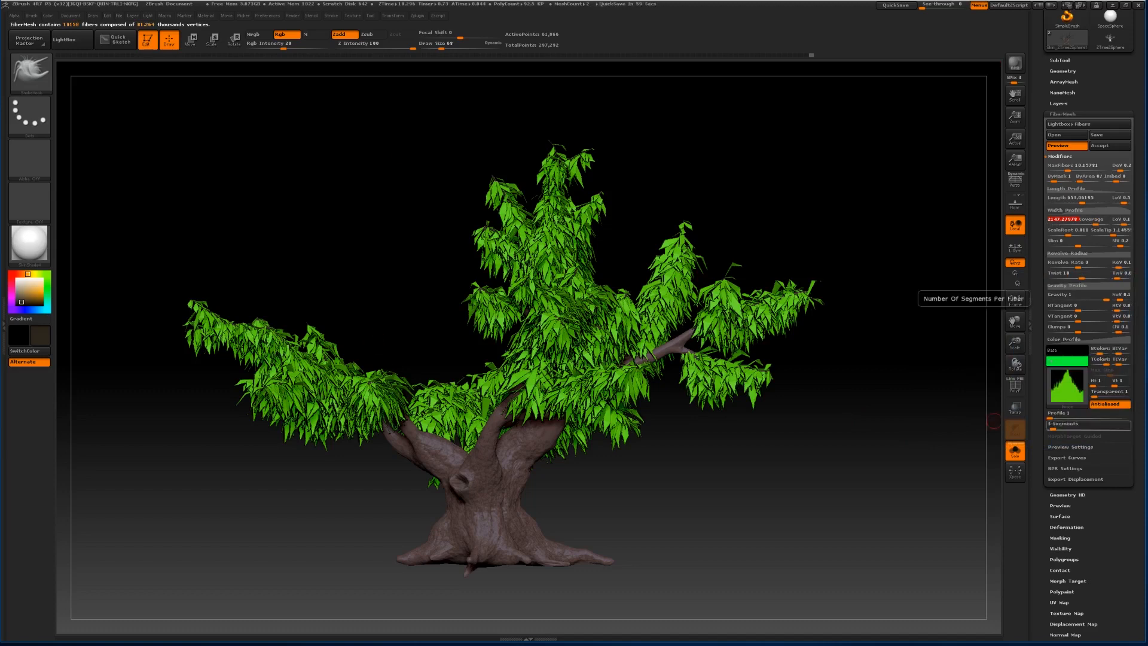
{"action": "left_click", "coordinate": [1075, 361]}
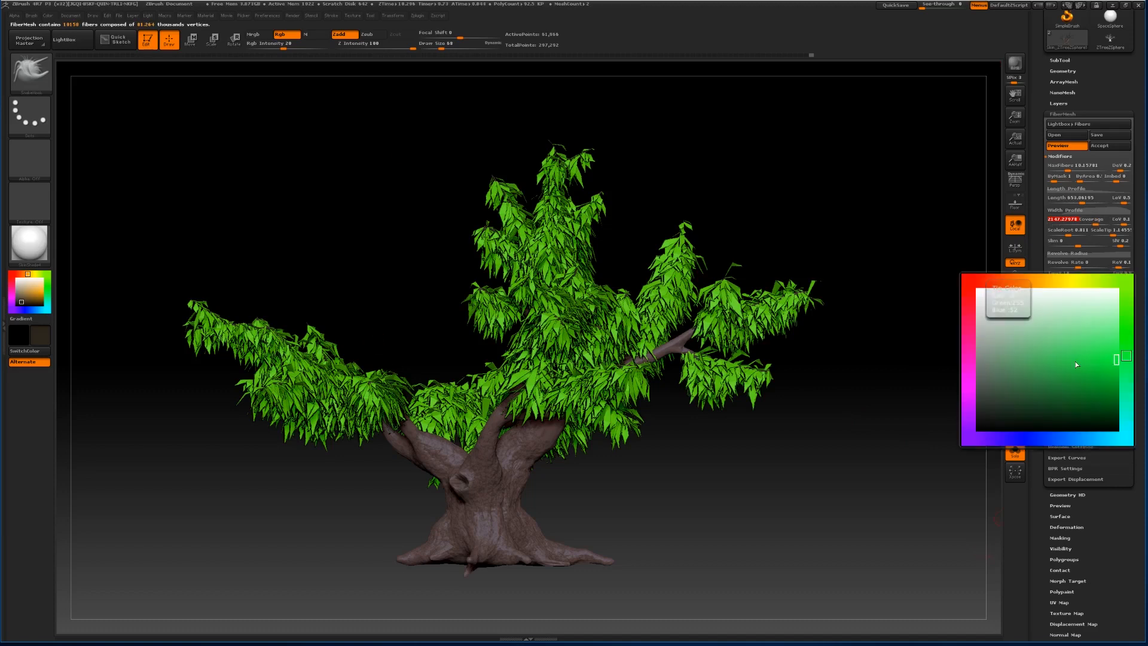
{"action": "left_click", "coordinate": [1089, 333]}
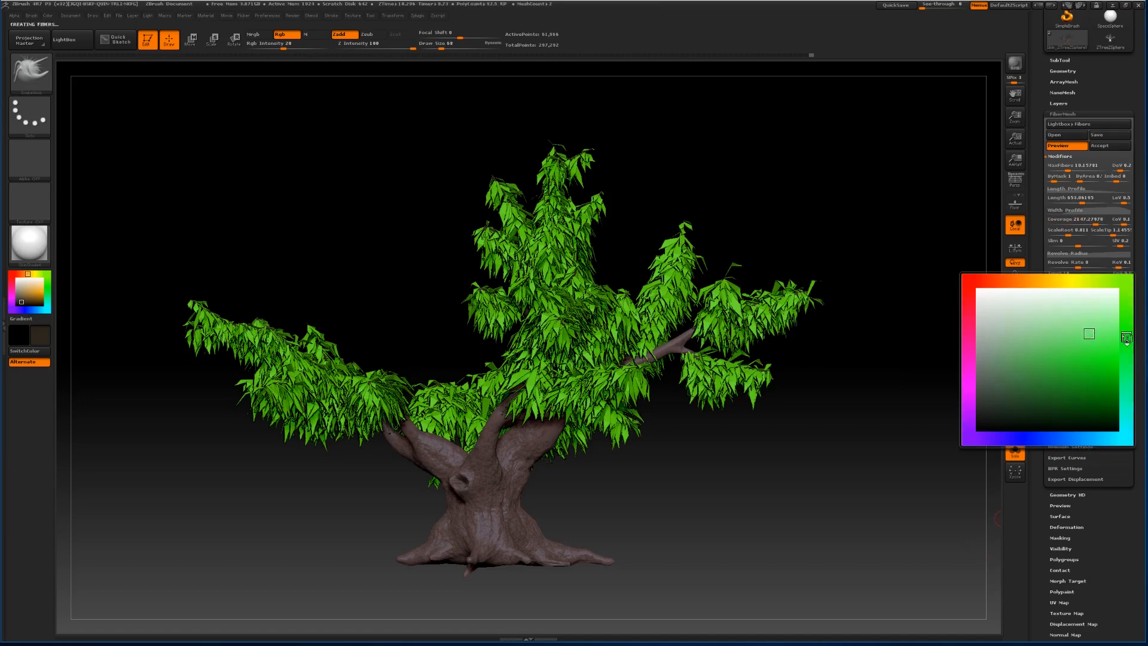
{"action": "left_click", "coordinate": [1125, 337]}
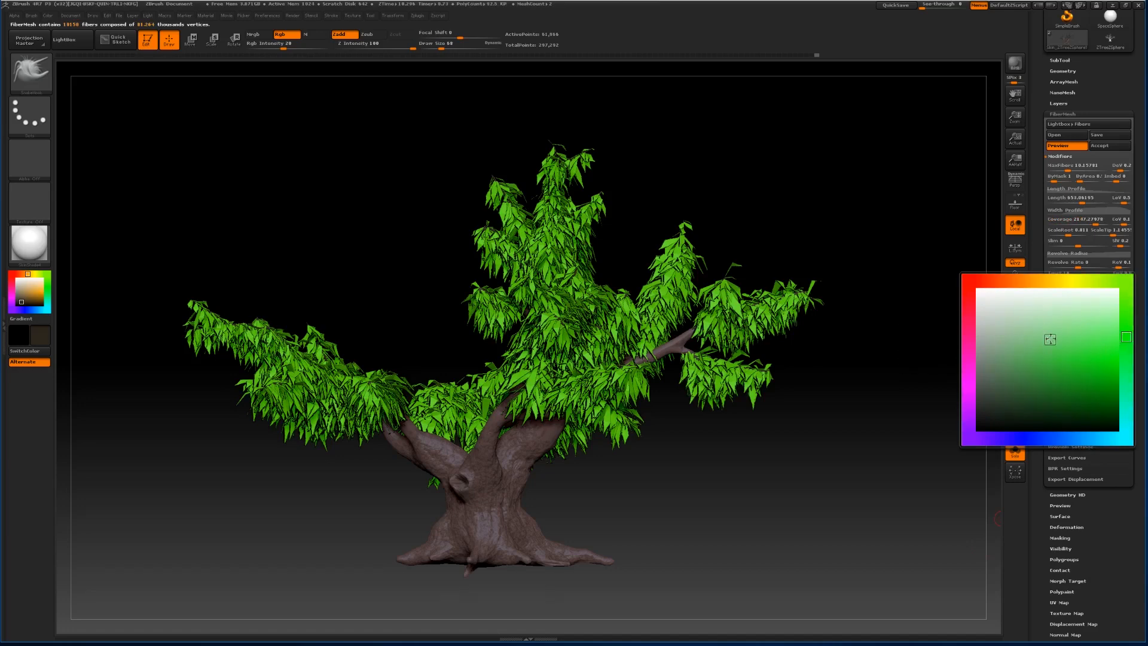
{"action": "left_click", "coordinate": [1065, 346]}
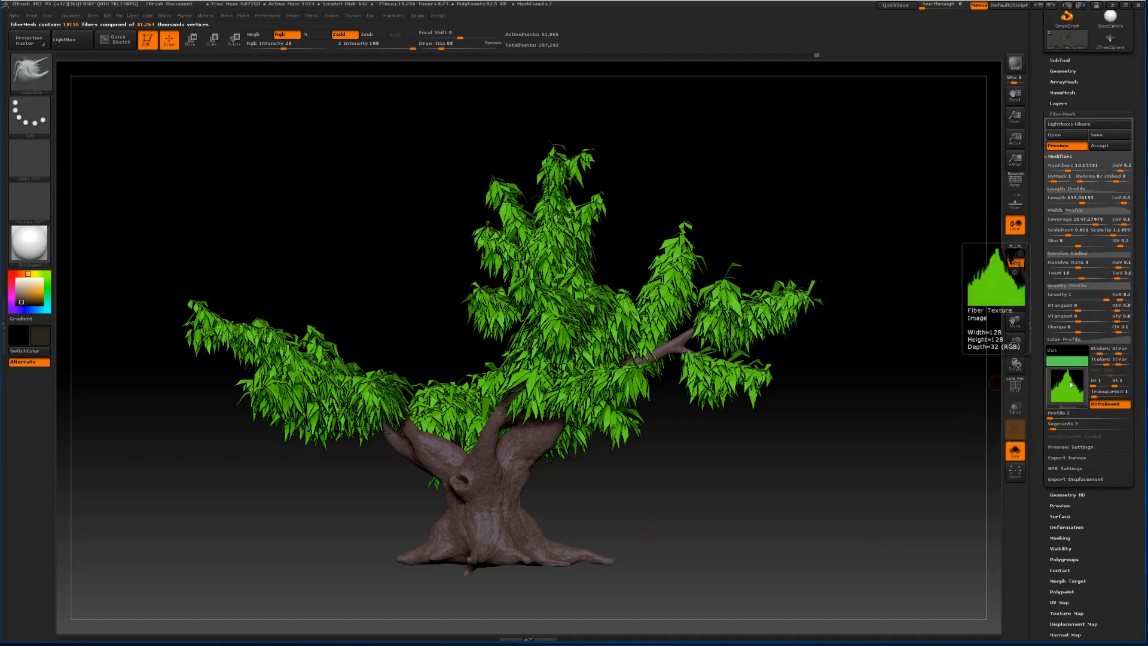
Adjust the base colour strength and the texture transparency in the leaf fibres' colour settings.
{"action": "left_click", "coordinate": [1070, 384]}
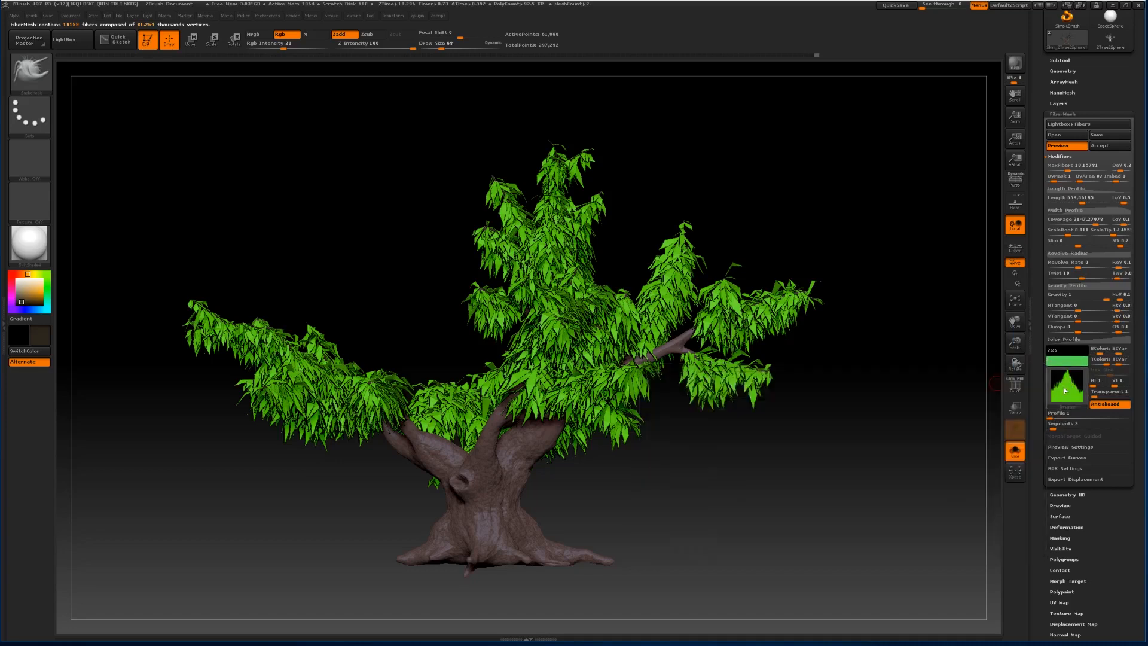
{"action": "mouse_move", "coordinate": [1069, 391]}
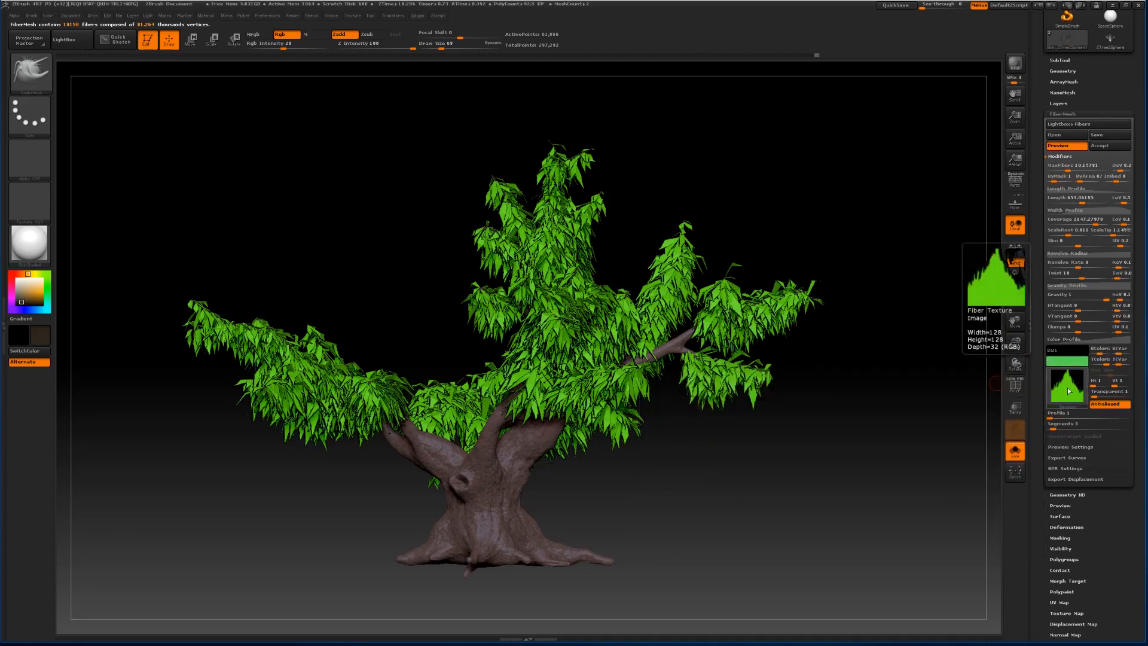
{"action": "left_click", "coordinate": [1104, 363]}
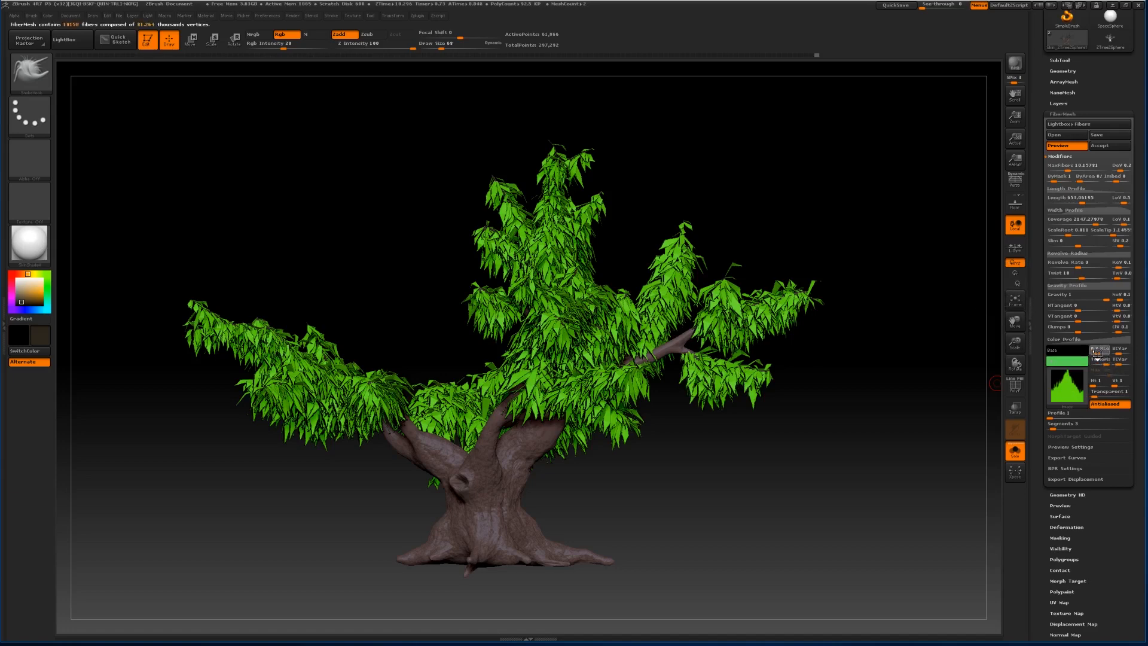
{"action": "left_click", "coordinate": [1102, 352]}
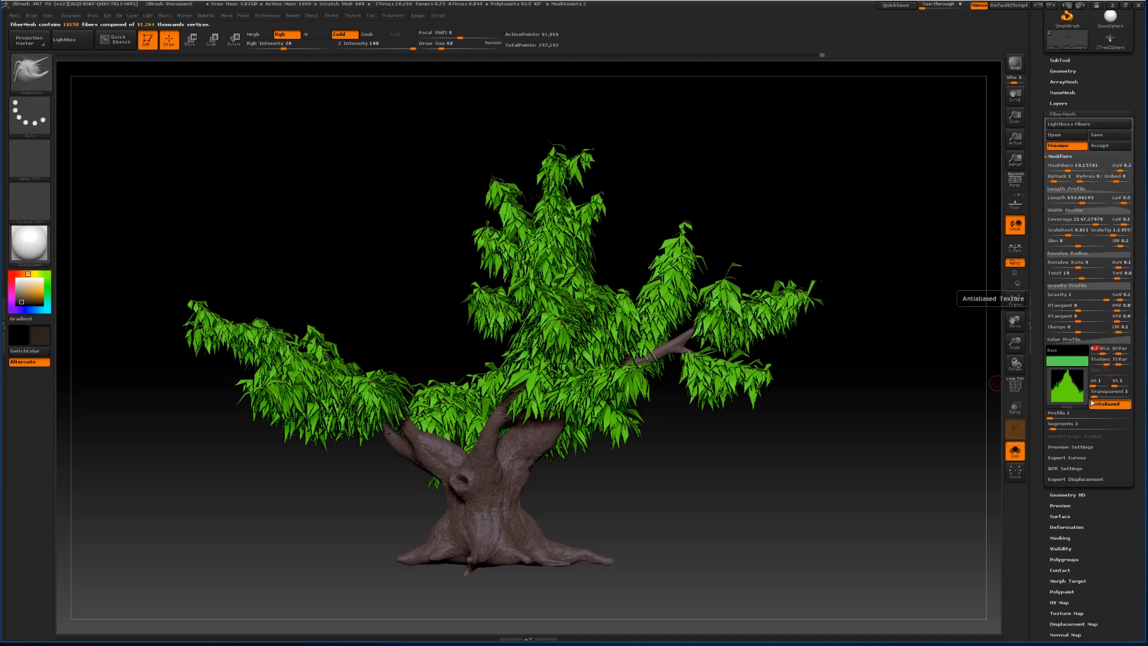
{"action": "left_click", "coordinate": [1109, 393]}
{"action": "mouse_move", "coordinate": [1109, 396]}
{"action": "left_mouse_down"}
{"action": "mouse_move", "coordinate": [1138, 393]}
{"action": "mouse_move", "coordinate": [1087, 394]}
{"action": "mouse_move", "coordinate": [1113, 395]}
{"action": "left_mouse_up"}
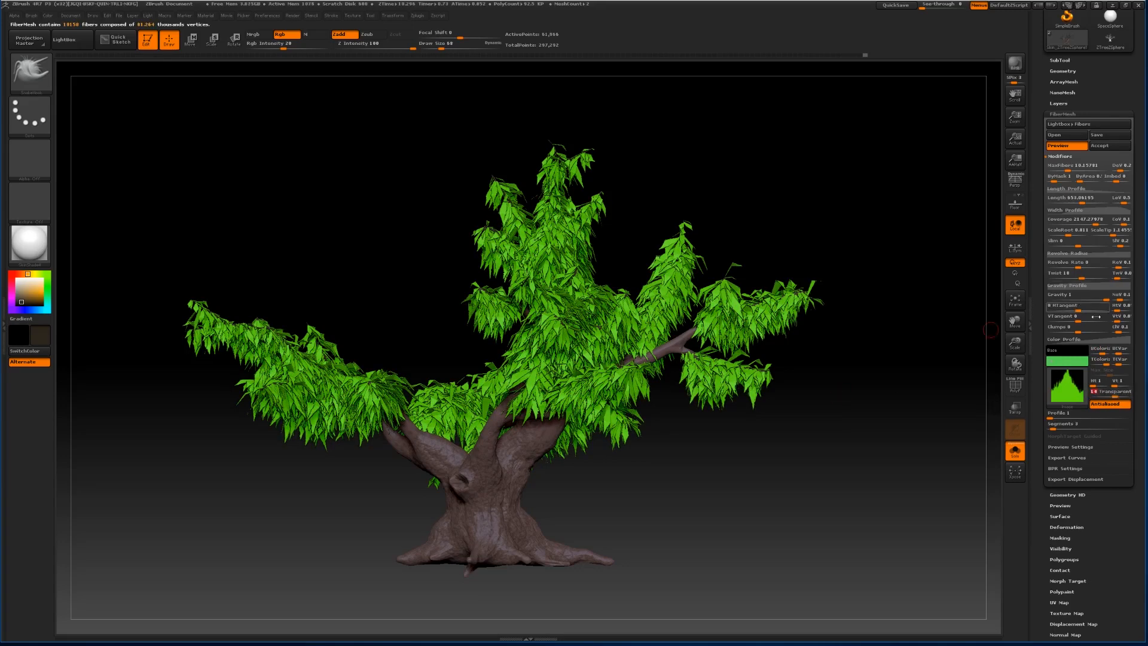
Accept the leaf fibres as a new subtool without activating Fast Preview, and turn off Solo mode to show all subtools.
{"action": "left_click_drag", "start_coordinate": [931, 356], "coordinate": [973, 376]}
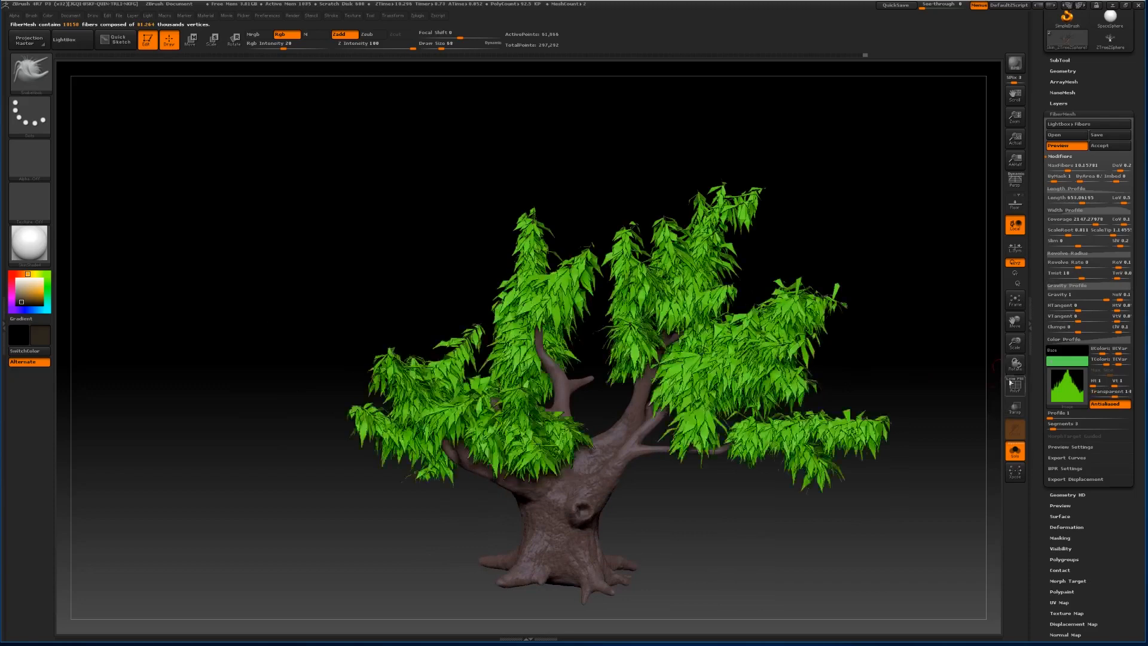
{"action": "left_click", "coordinate": [1105, 145]}
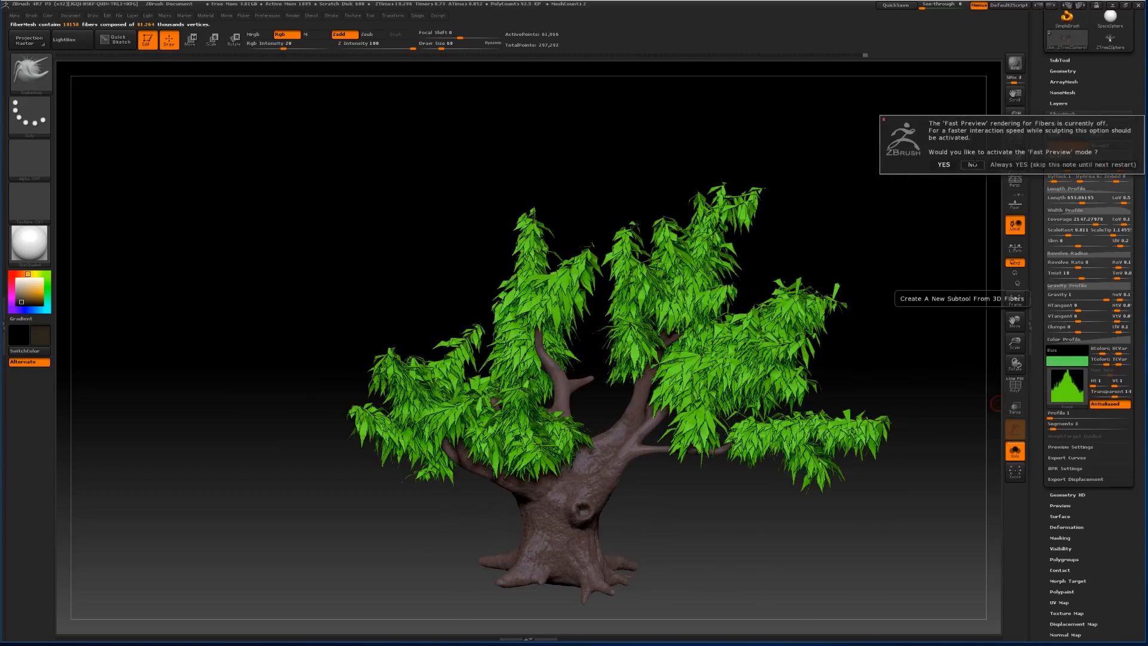
{"action": "left_click", "coordinate": [972, 164]}
{"action": "left_click_drag", "start_coordinate": [838, 205], "coordinate": [856, 224]}
{"action": "left_click", "coordinate": [1055, 61]}
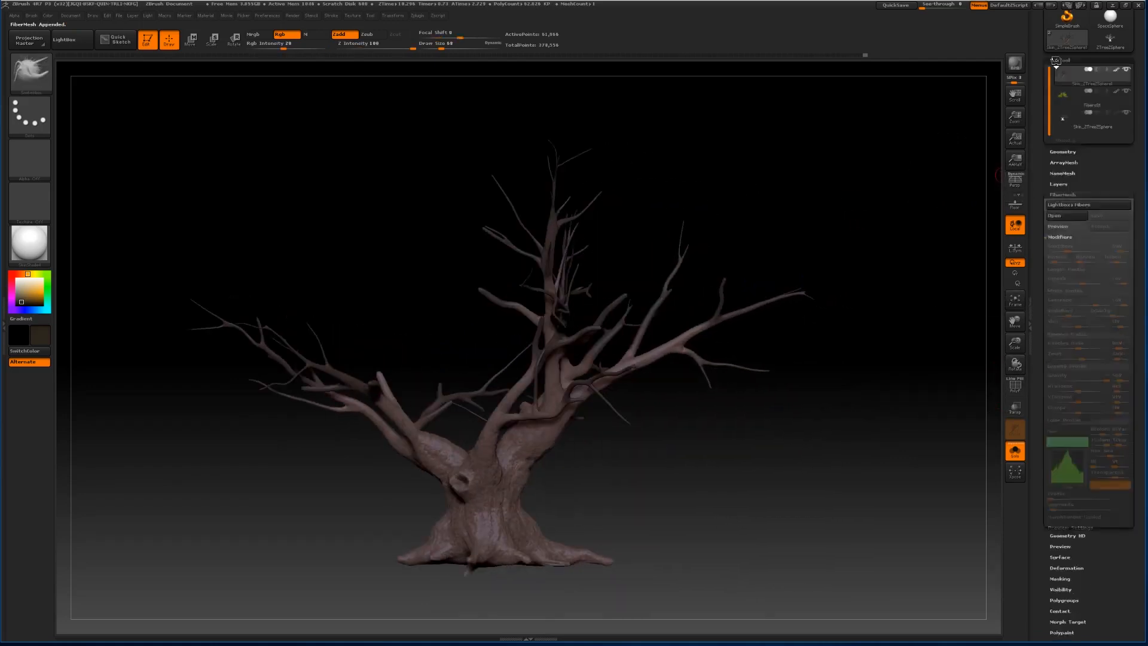
{"action": "left_click", "coordinate": [1055, 59]}
{"action": "left_click", "coordinate": [1014, 451]}
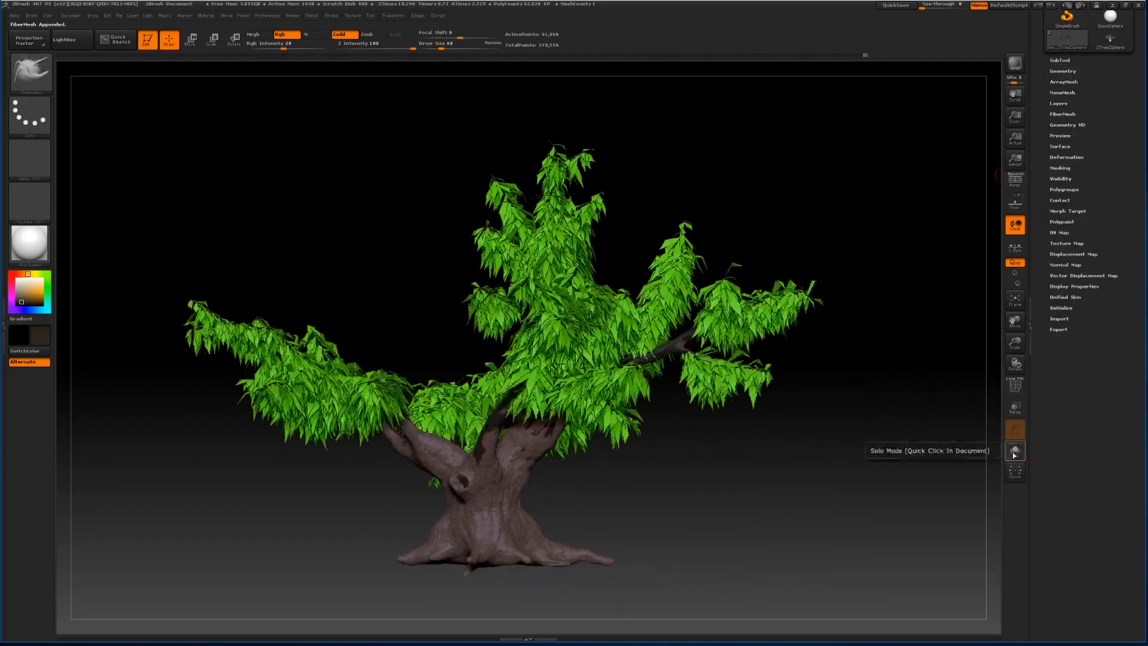
Hide the duplicate unwrapped tree subtool, check the foliage from another side, and hide the leaf fibres subtool.
{"action": "left_click", "coordinate": [1061, 61]}
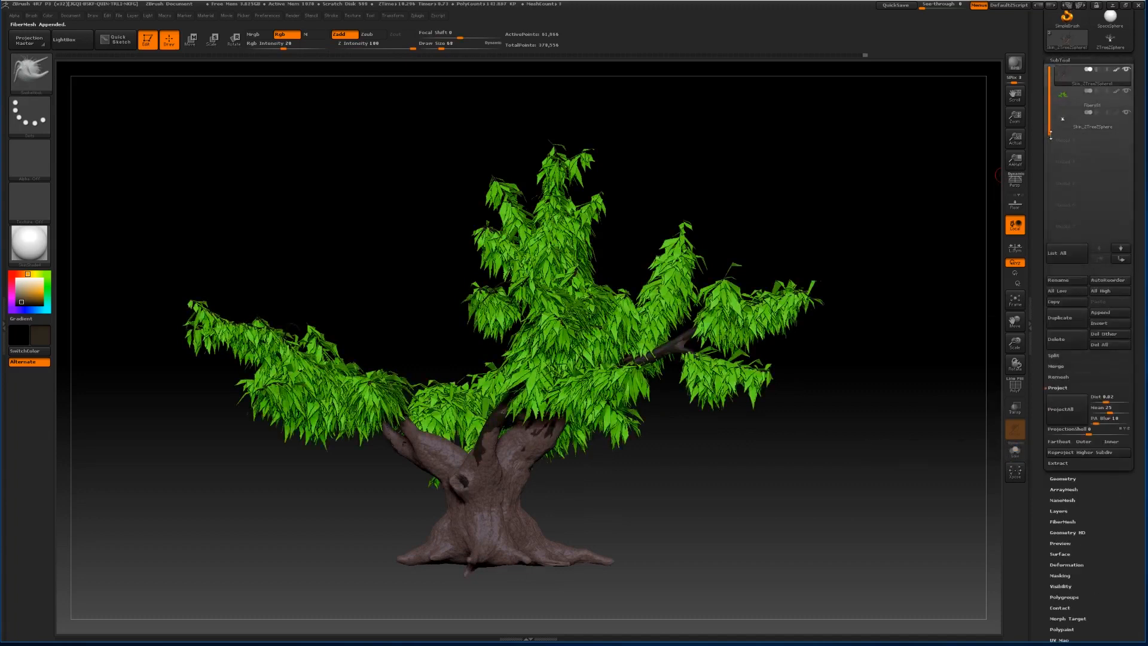
{"action": "mouse_move", "coordinate": [1071, 121]}
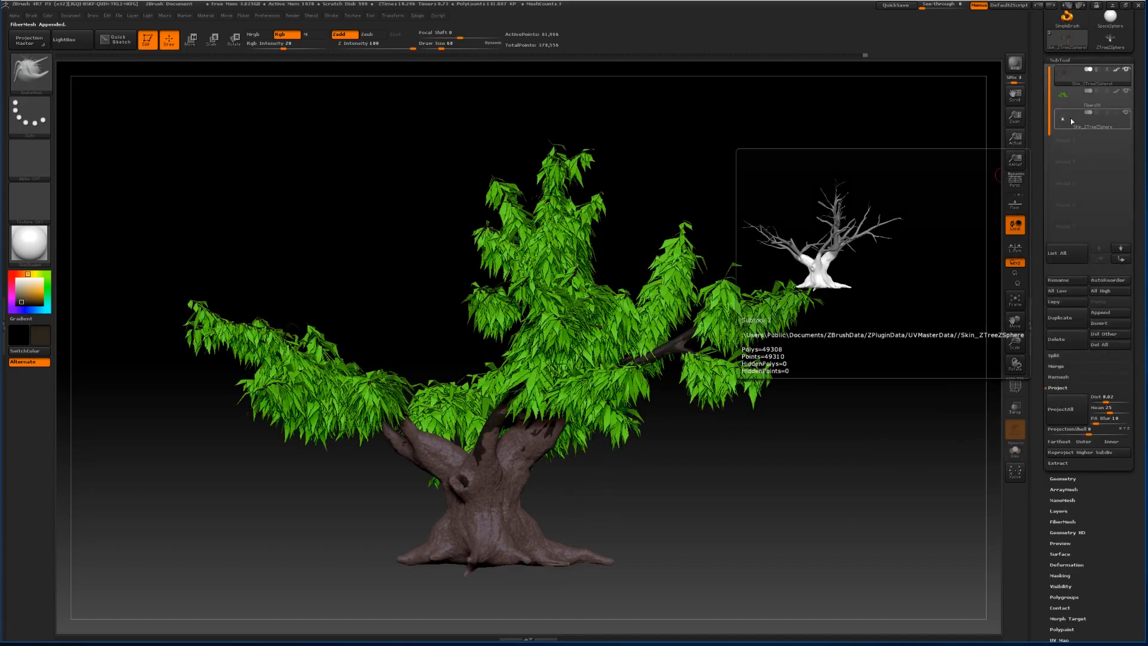
{"action": "left_click", "coordinate": [1125, 114]}
{"action": "mouse_move", "coordinate": [833, 192]}
{"action": "left_mouse_down"}
{"action": "mouse_move", "coordinate": [741, 200]}
{"action": "mouse_move", "coordinate": [819, 195]}
{"action": "left_mouse_up"}
{"action": "mouse_move", "coordinate": [1014, 342]}
{"action": "left_mouse_down"}
{"action": "mouse_move", "coordinate": [1016, 287]}
{"action": "mouse_move", "coordinate": [1016, 324]}
{"action": "left_mouse_up"}
{"action": "mouse_move", "coordinate": [920, 341]}
{"action": "left_mouse_down"}
{"action": "mouse_move", "coordinate": [886, 333]}
{"action": "mouse_move", "coordinate": [861, 300]}
{"action": "mouse_move", "coordinate": [871, 384]}
{"action": "mouse_move", "coordinate": [840, 367]}
{"action": "left_mouse_up"}
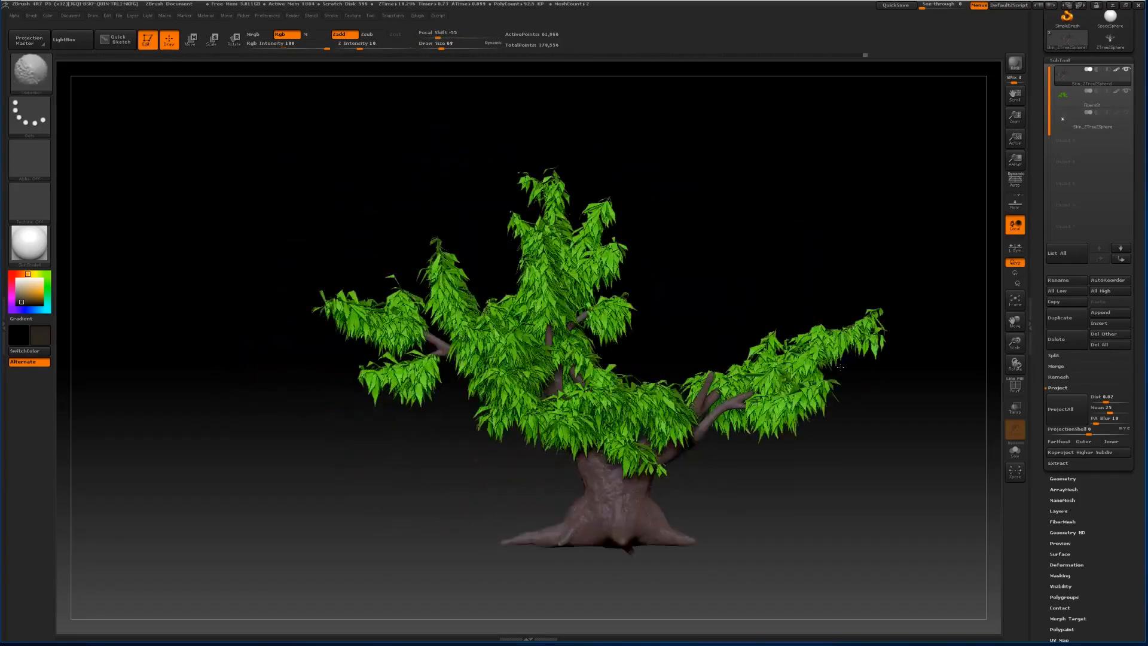
{"action": "left_click_drag", "start_coordinate": [1015, 323], "coordinate": [963, 322]}
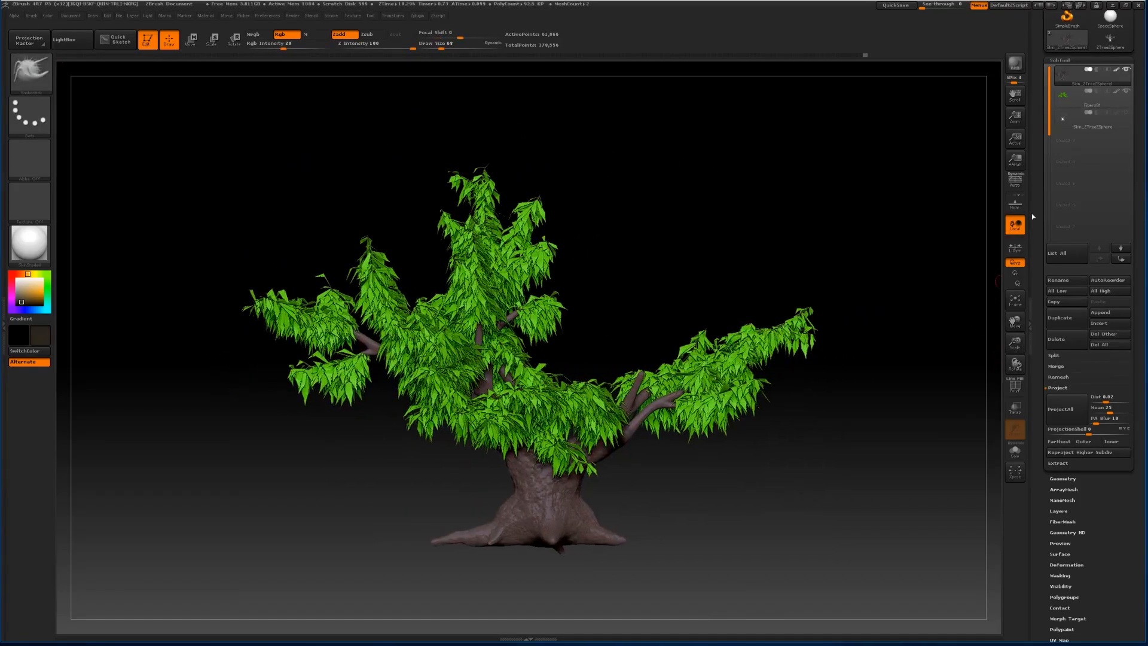
{"action": "mouse_move", "coordinate": [1083, 100]}
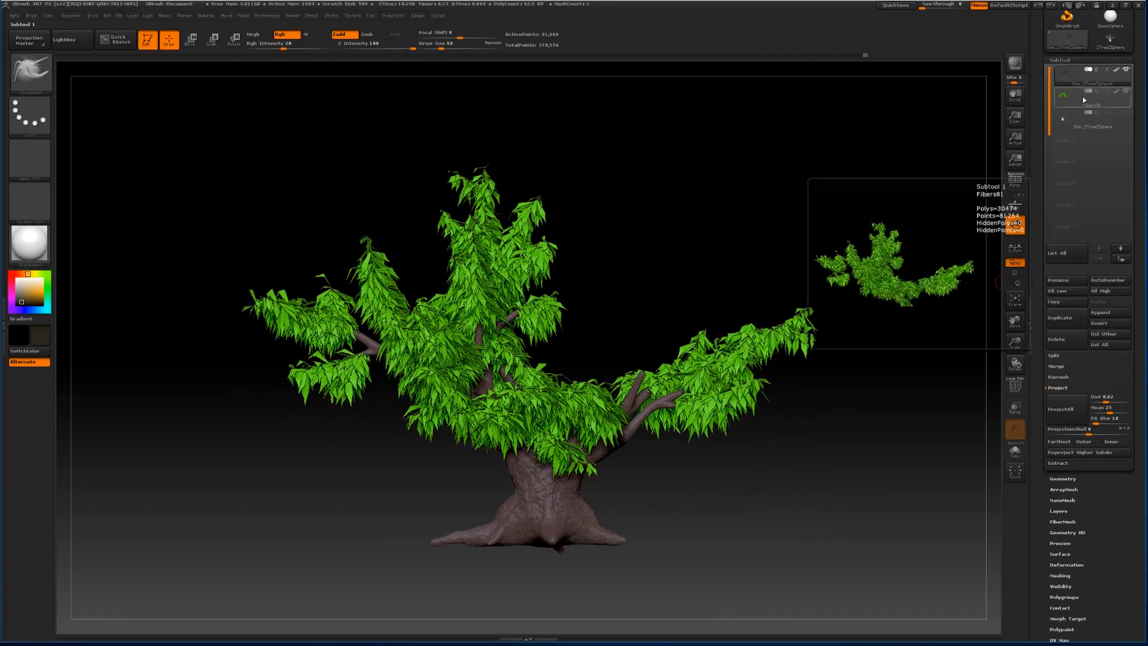
{"action": "left_click", "coordinate": [1125, 91]}
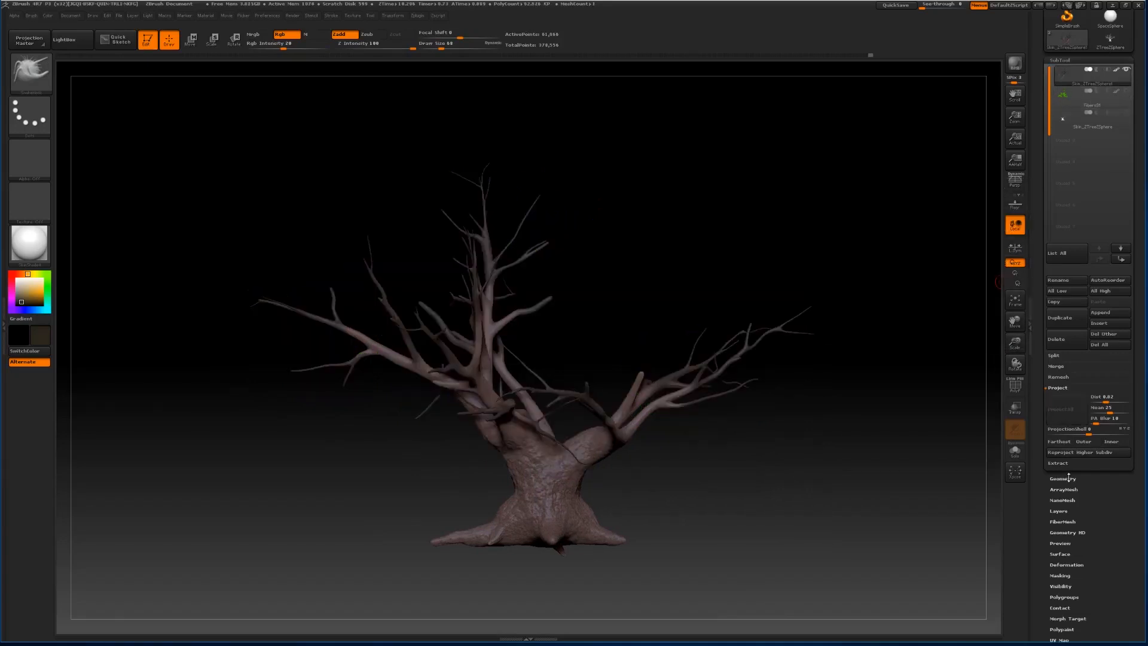
Apply the bright green willow-like fibre preset to the tree's masked branches and close the preset library.
{"action": "scroll", "coordinate": [1090, 548], "scroll_direction": "down", "scroll_amount": 5}
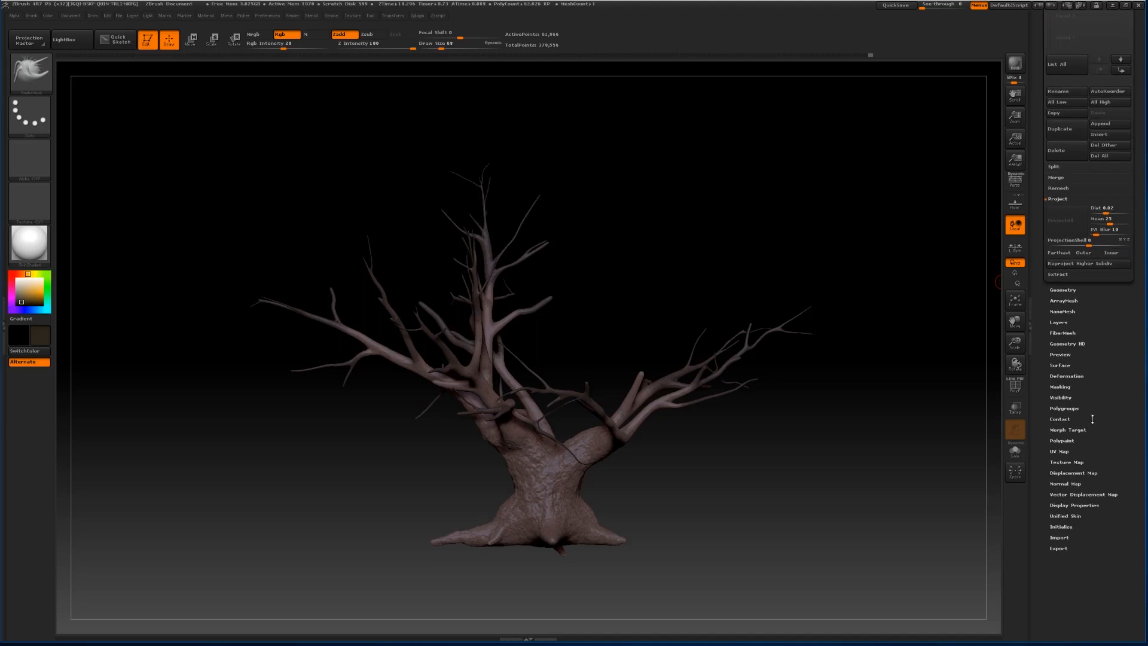
{"action": "left_click_drag", "start_coordinate": [1090, 306], "coordinate": [1092, 308]}
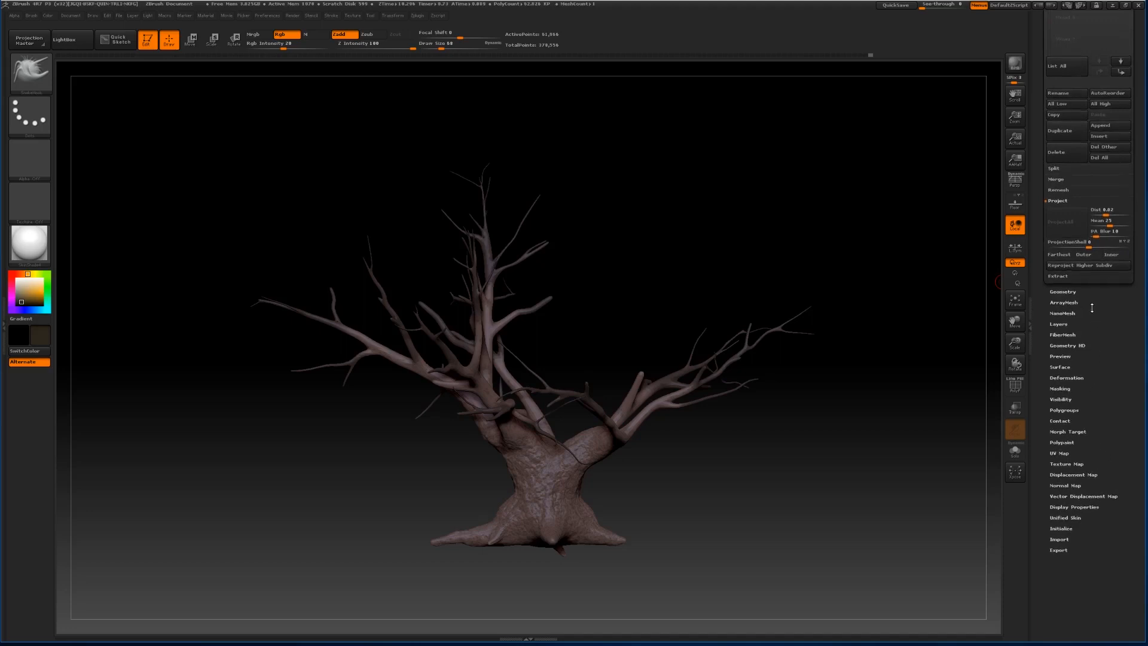
{"action": "left_click", "coordinate": [1062, 334]}
{"action": "left_click", "coordinate": [1070, 26]}
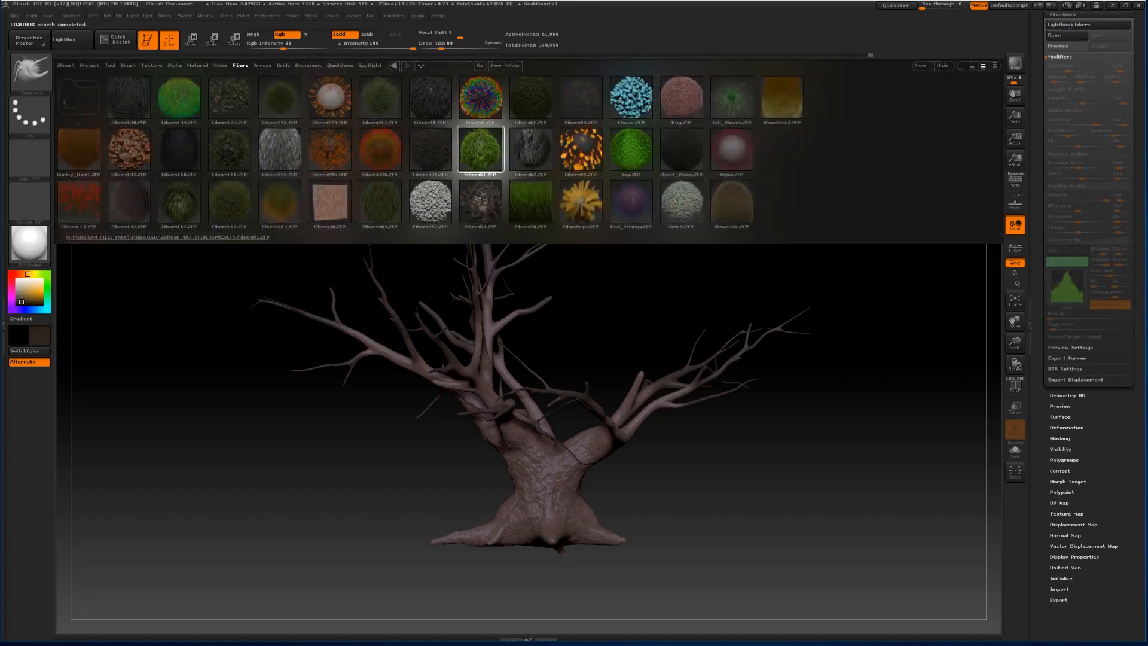
{"action": "double_click", "coordinate": [475, 150]}
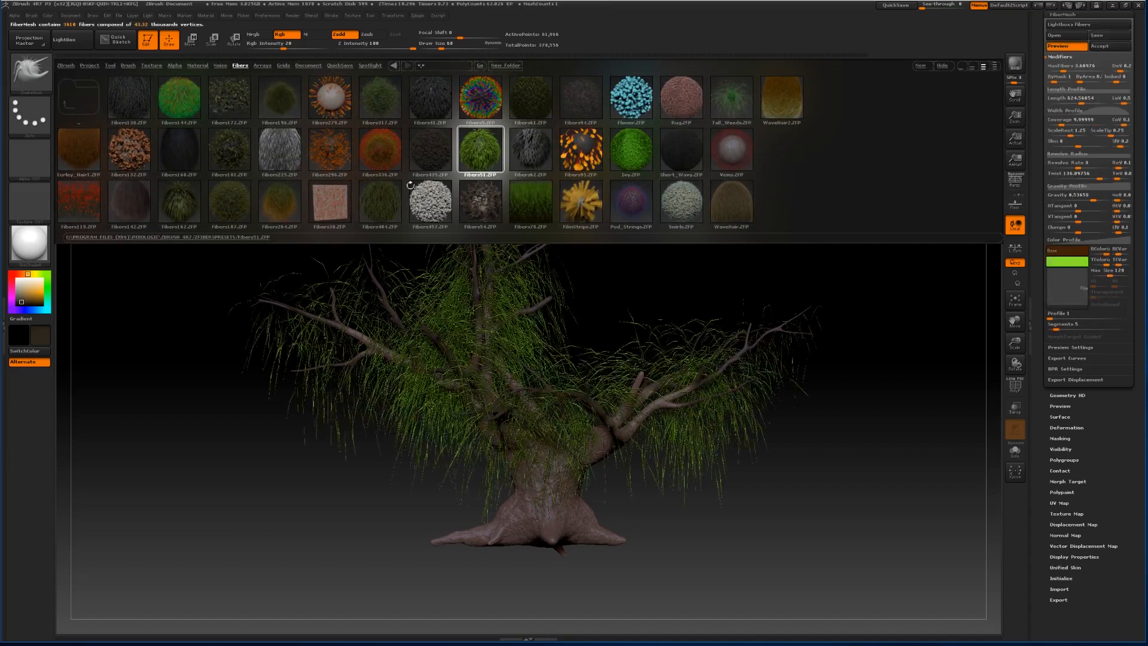
{"action": "left_click", "coordinate": [64, 39]}
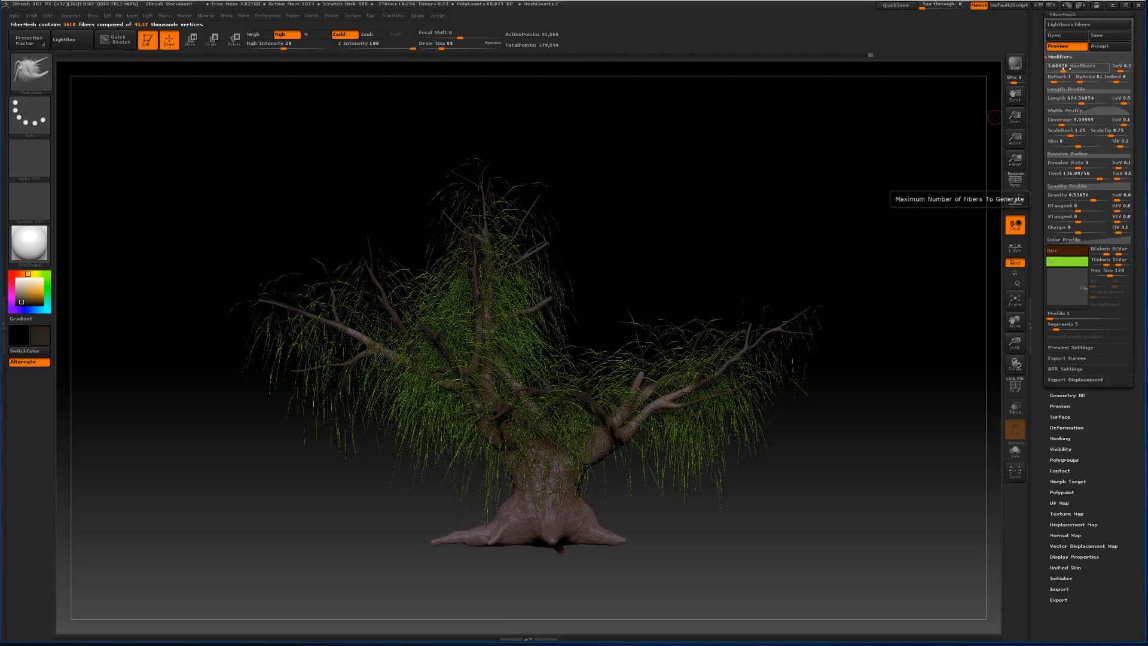
Set the willow-like fibres to a length of about 453, maximum fibres of about 4.16 and coverage of about 195.
{"action": "left_click_drag", "start_coordinate": [1079, 100], "coordinate": [1033, 71]}
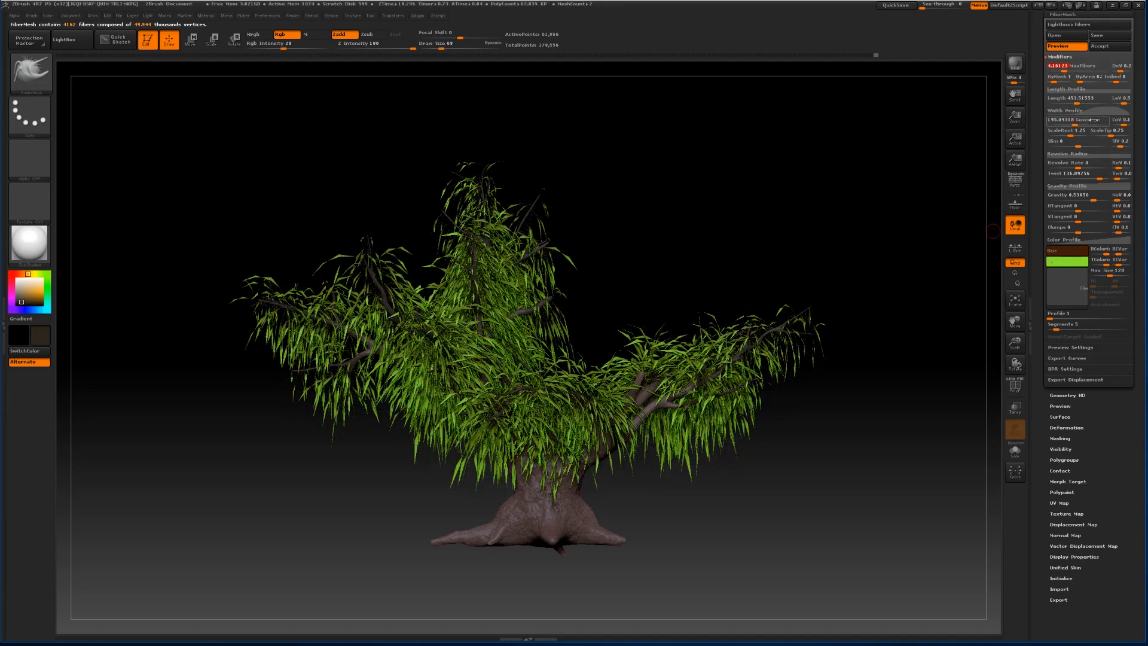
{"action": "left_click_drag", "start_coordinate": [798, 199], "coordinate": [859, 187]}
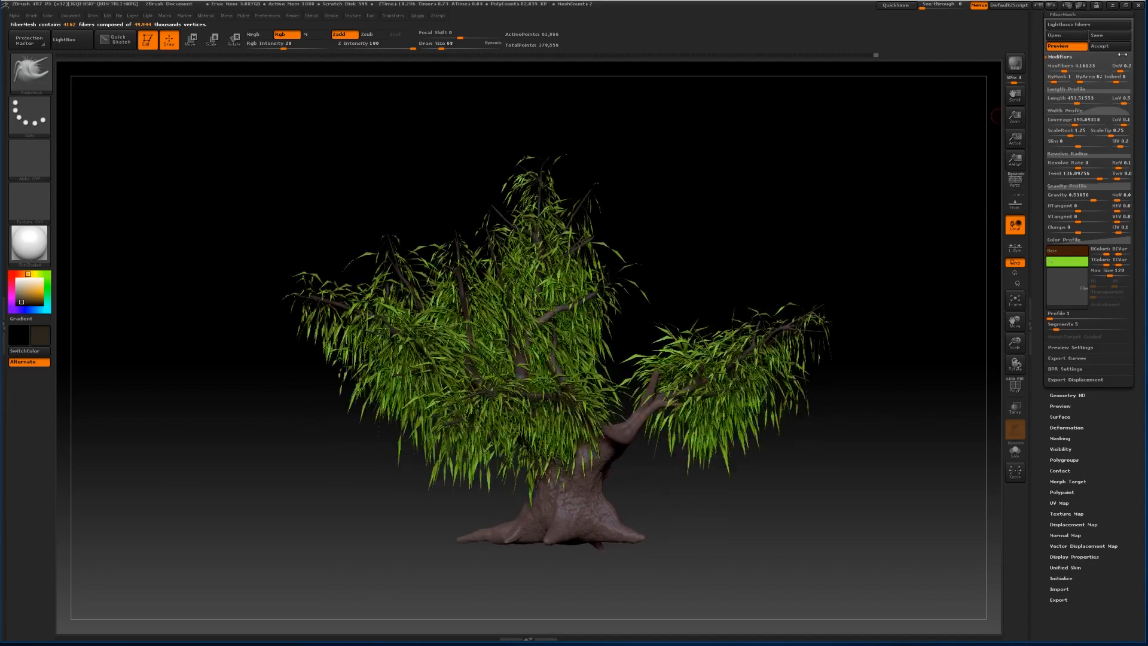
{"action": "left_click", "coordinate": [1065, 35]}
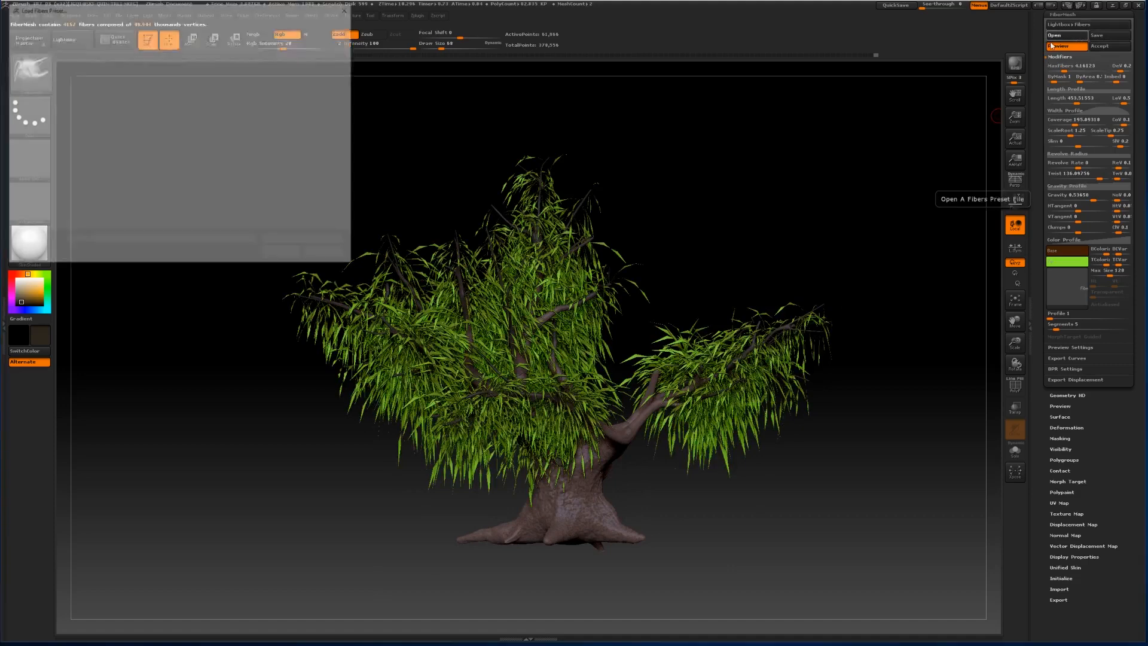
{"action": "left_click", "coordinate": [329, 254]}
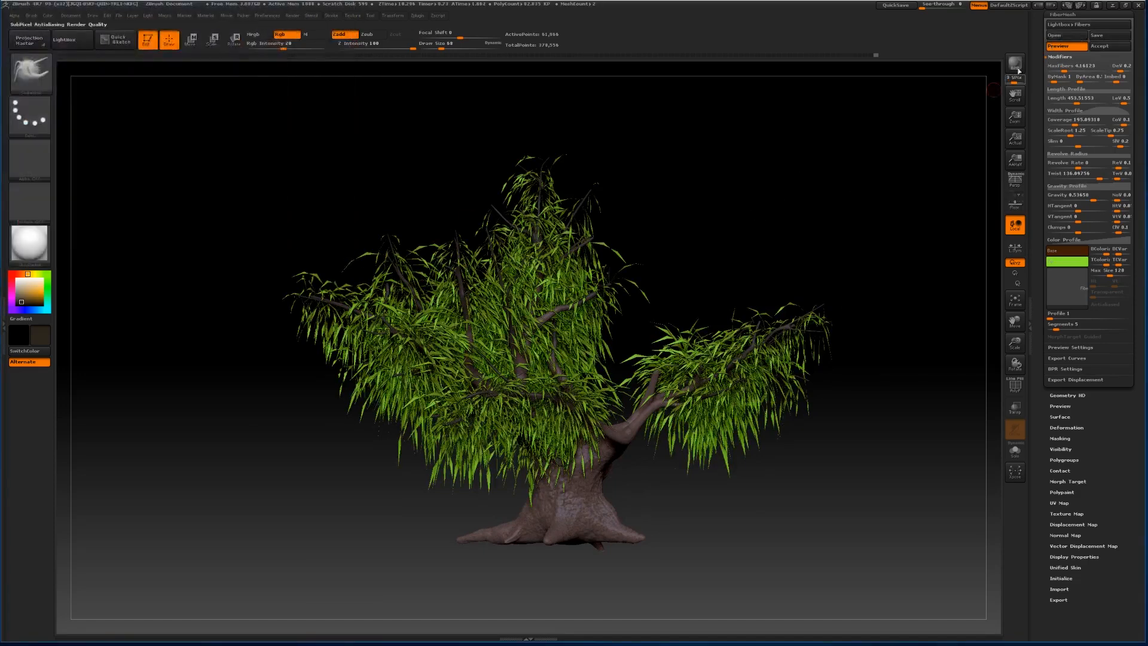
Replace the preview with the long, hanging dark green mossy fibre preset and close the preset library.
{"action": "left_click", "coordinate": [1058, 24]}
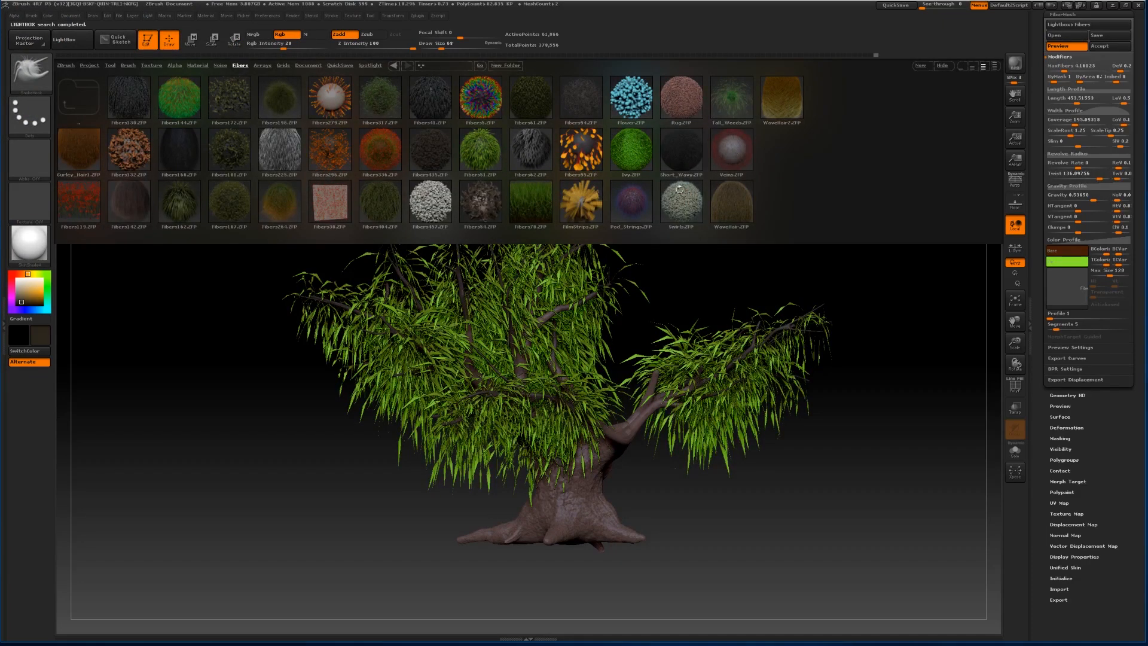
{"action": "double_click", "coordinate": [141, 202]}
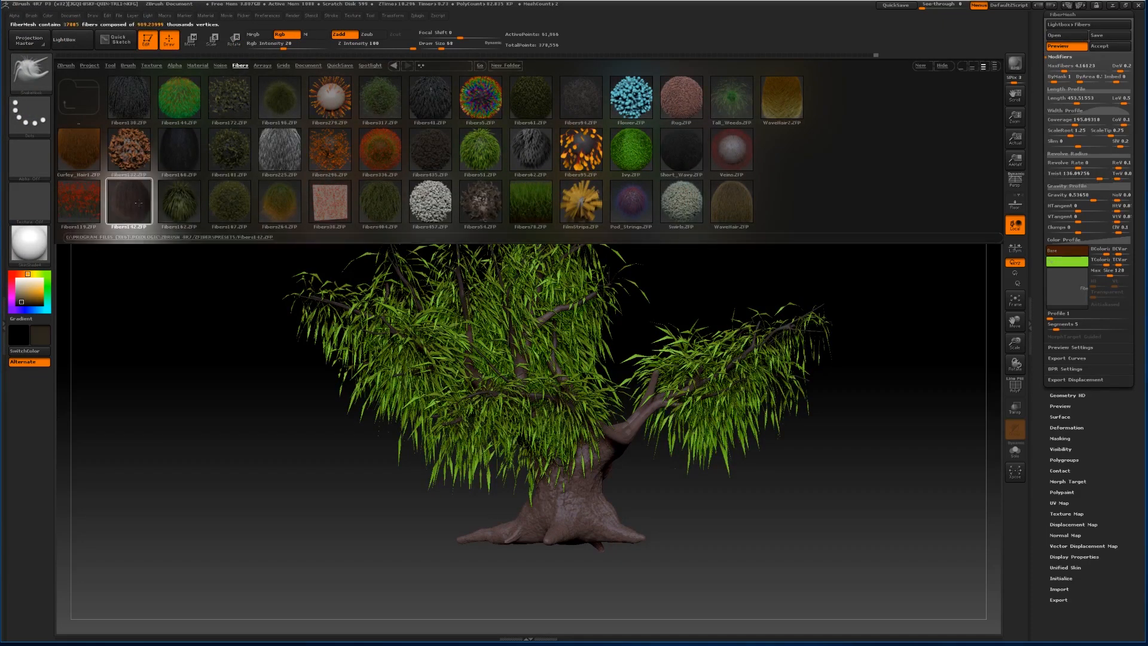
{"action": "double_click", "coordinate": [173, 200]}
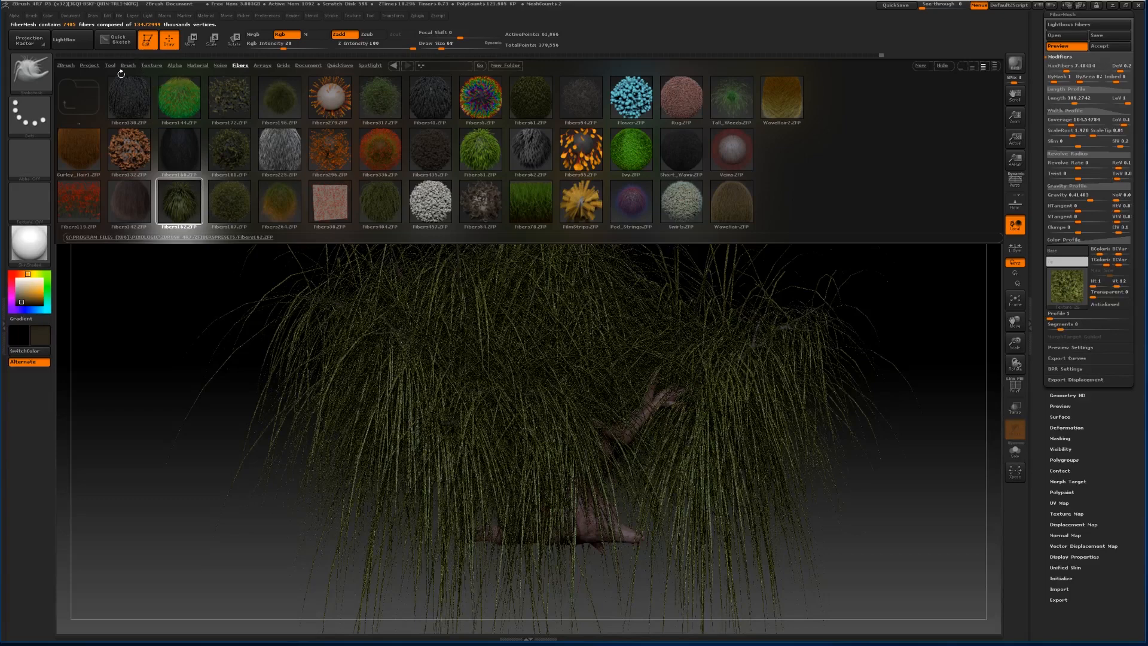
{"action": "left_click", "coordinate": [65, 39]}
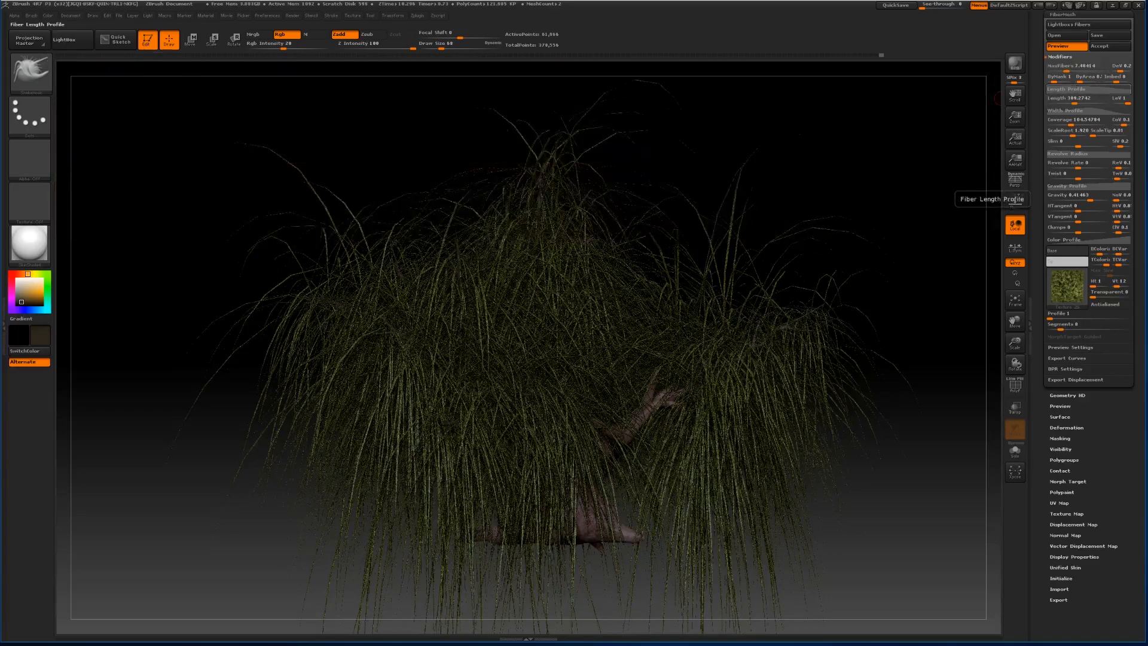
Shorten the hanging mossy fibres and open their width profile curve.
{"action": "left_click_drag", "start_coordinate": [1075, 102], "coordinate": [1067, 102]}
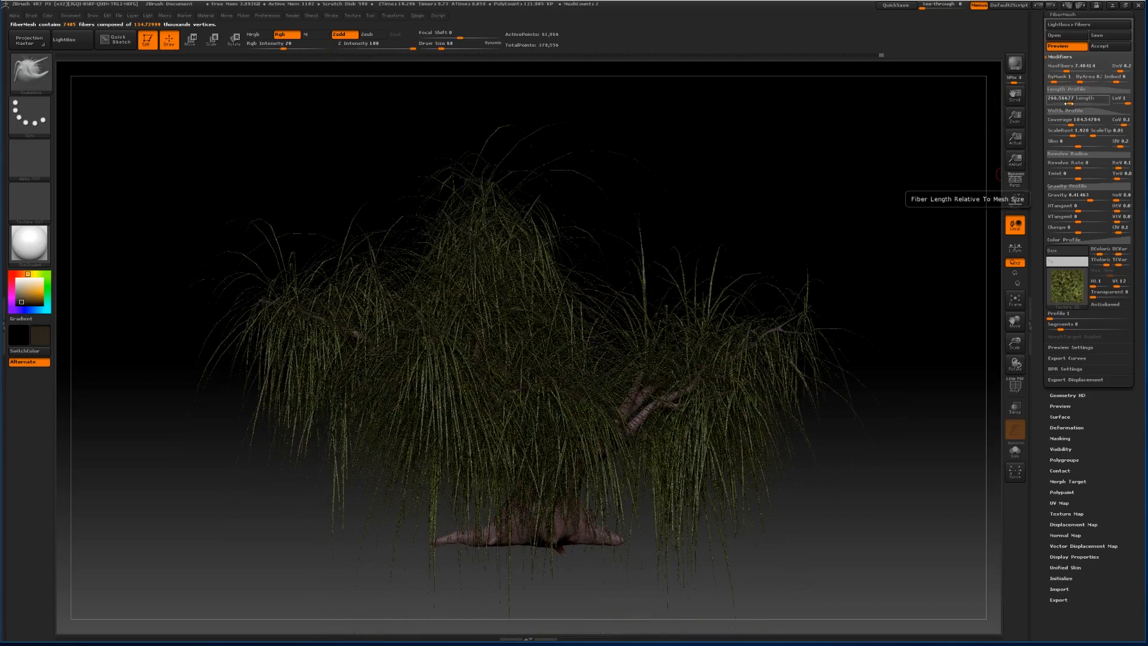
{"action": "left_click_drag", "start_coordinate": [1068, 103], "coordinate": [1067, 106]}
{"action": "left_click", "coordinate": [1067, 111]}
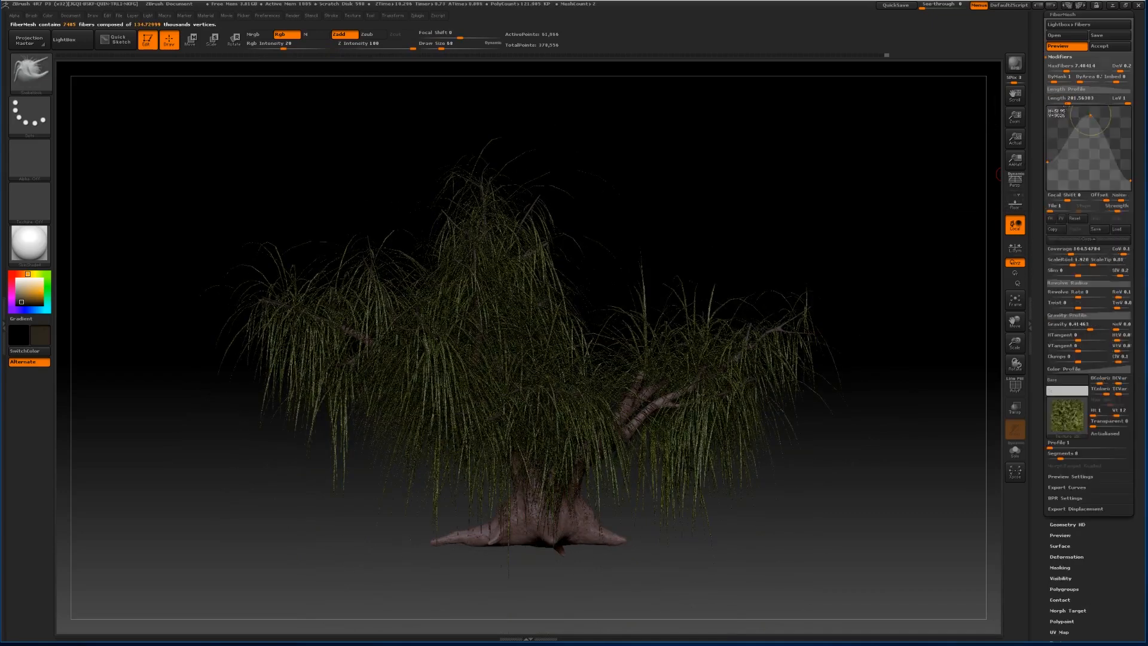
Replace the preview with the dark grey, wavy strand fibre preset and close the preset library.
{"action": "left_click", "coordinate": [1065, 417]}
{"action": "left_click", "coordinate": [1063, 25]}
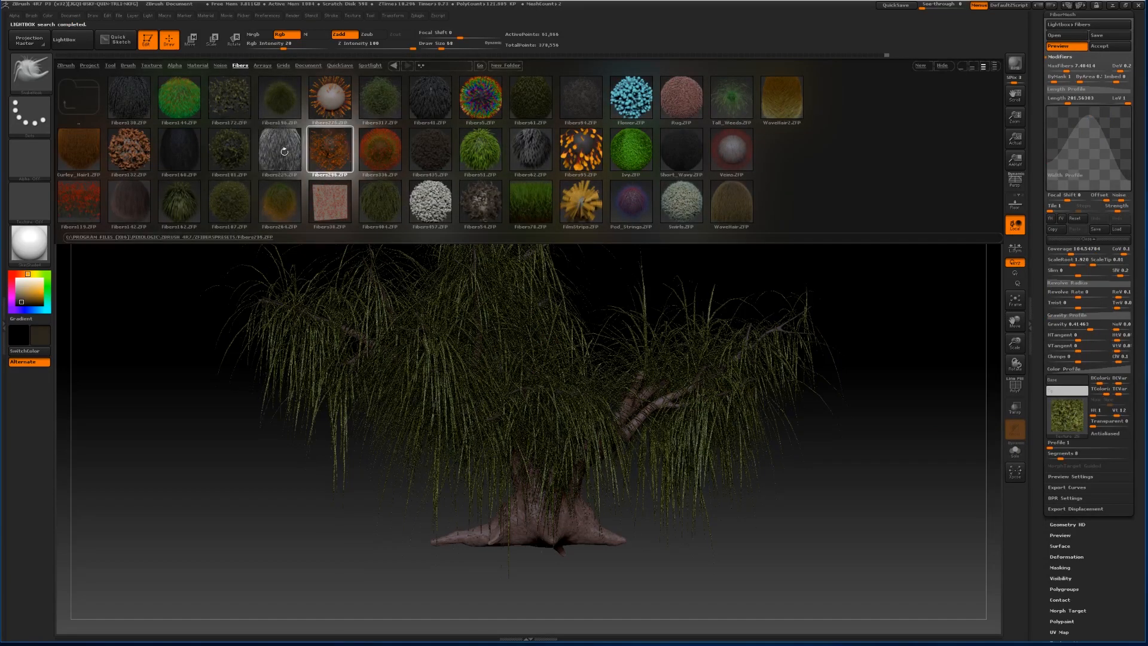
{"action": "double_click", "coordinate": [283, 154]}
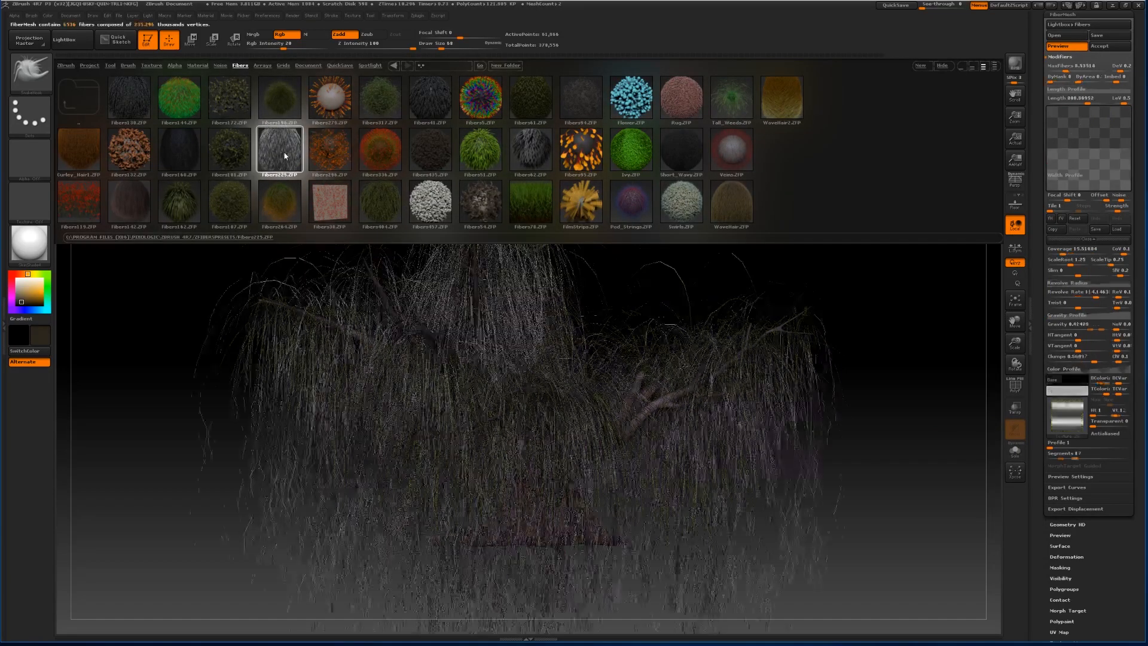
{"action": "left_click", "coordinate": [79, 43]}
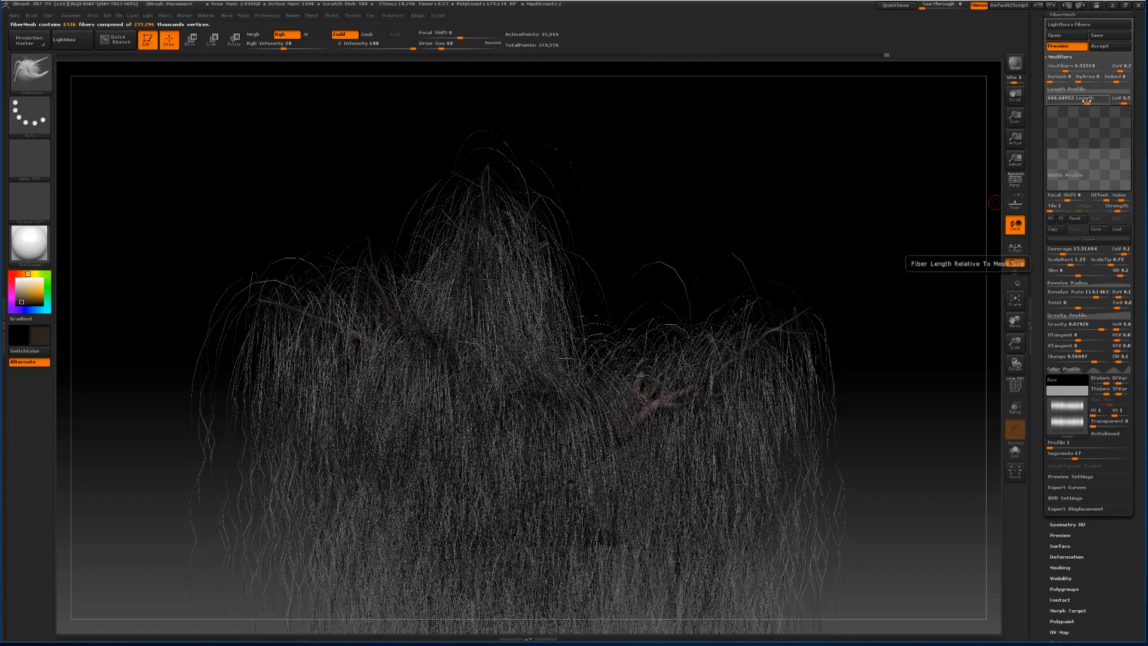
Set the grey strand fibres to a length of about 191 and a coverage of about 29.8.
{"action": "left_click_drag", "start_coordinate": [1086, 102], "coordinate": [1067, 104]}
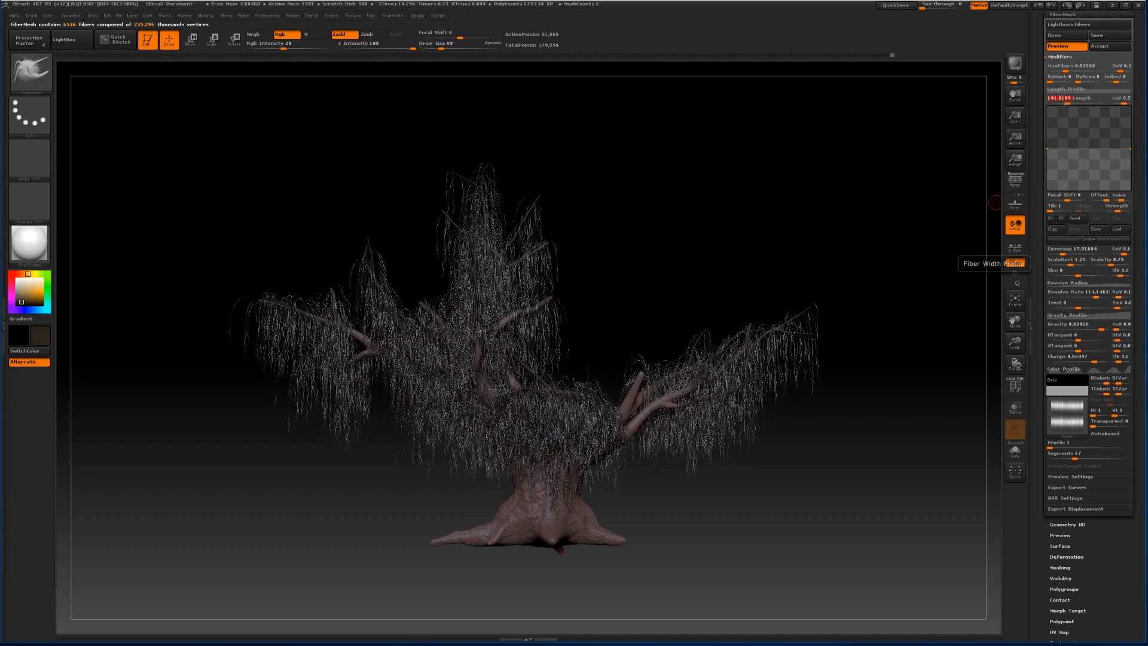
{"action": "mouse_move", "coordinate": [1058, 407]}
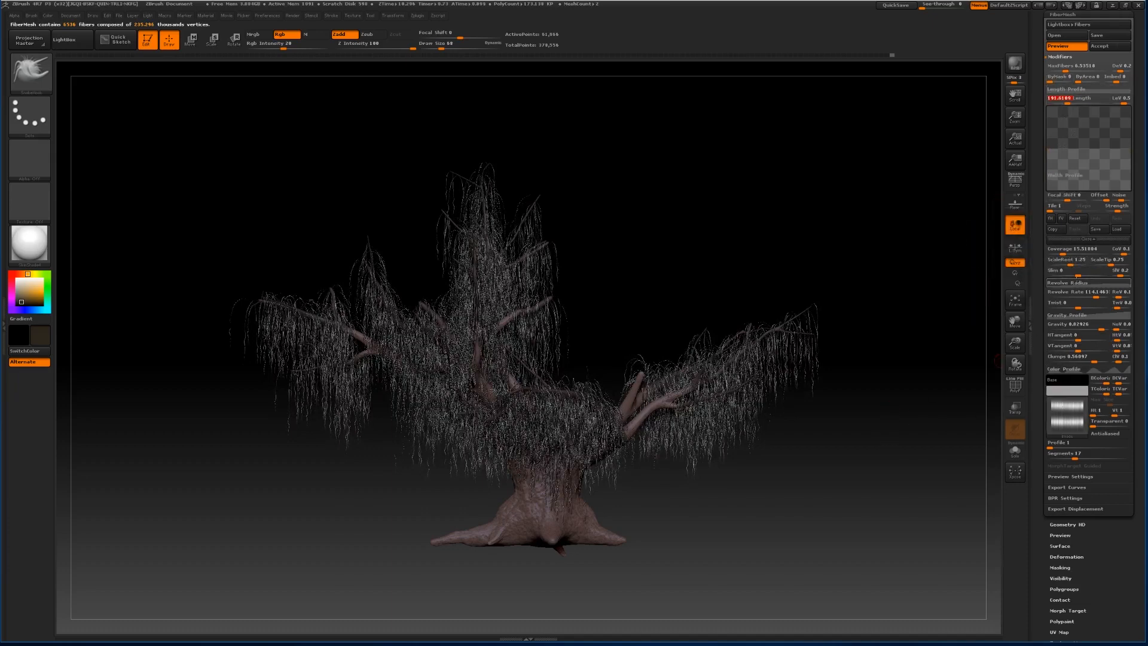
{"action": "left_click", "coordinate": [1076, 292]}
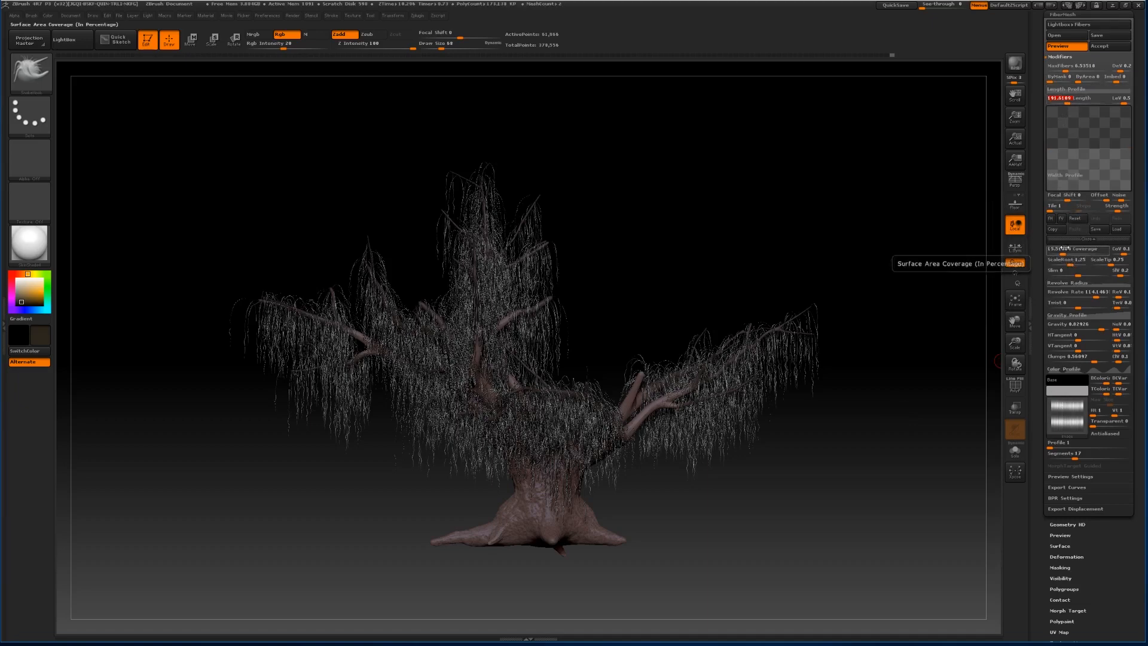
{"action": "left_click_drag", "start_coordinate": [1062, 248], "coordinate": [1065, 253]}
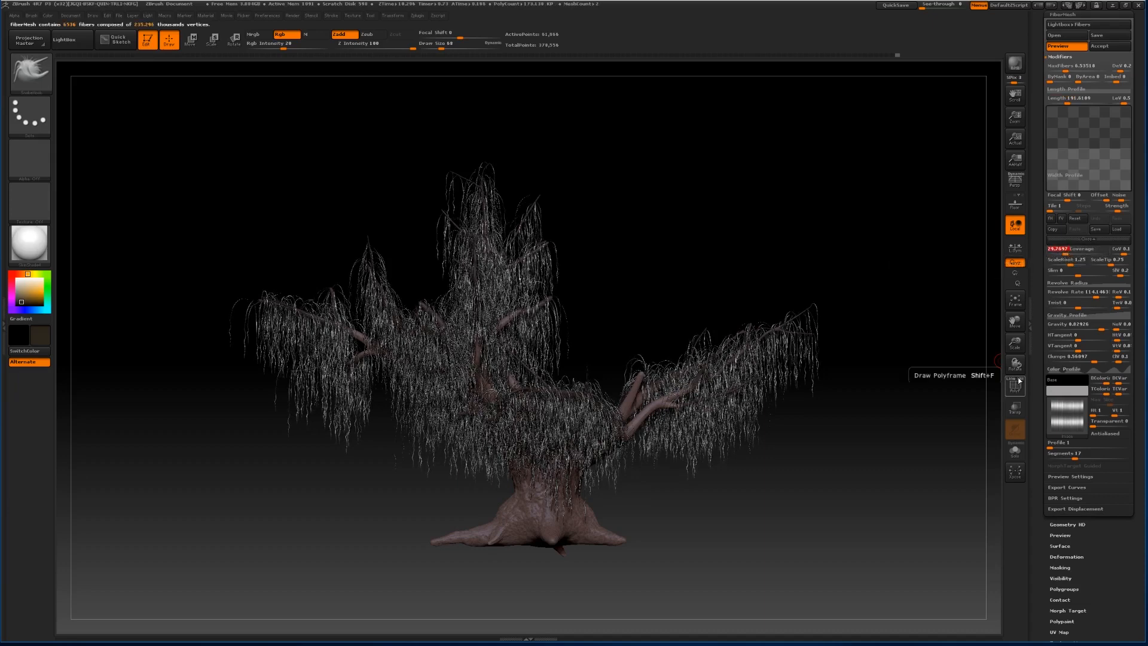
Accept the fibre preview as a new subtool without Fast Preview and check the tree closer from another side.
{"action": "left_click", "coordinate": [1115, 47]}
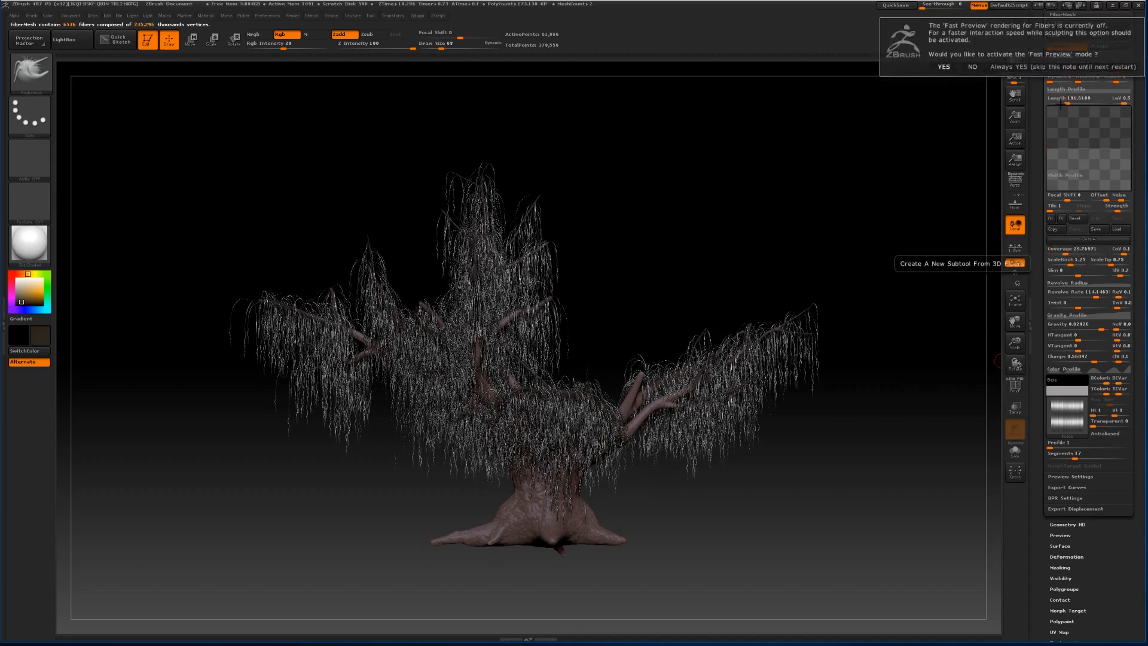
{"action": "left_click", "coordinate": [972, 67]}
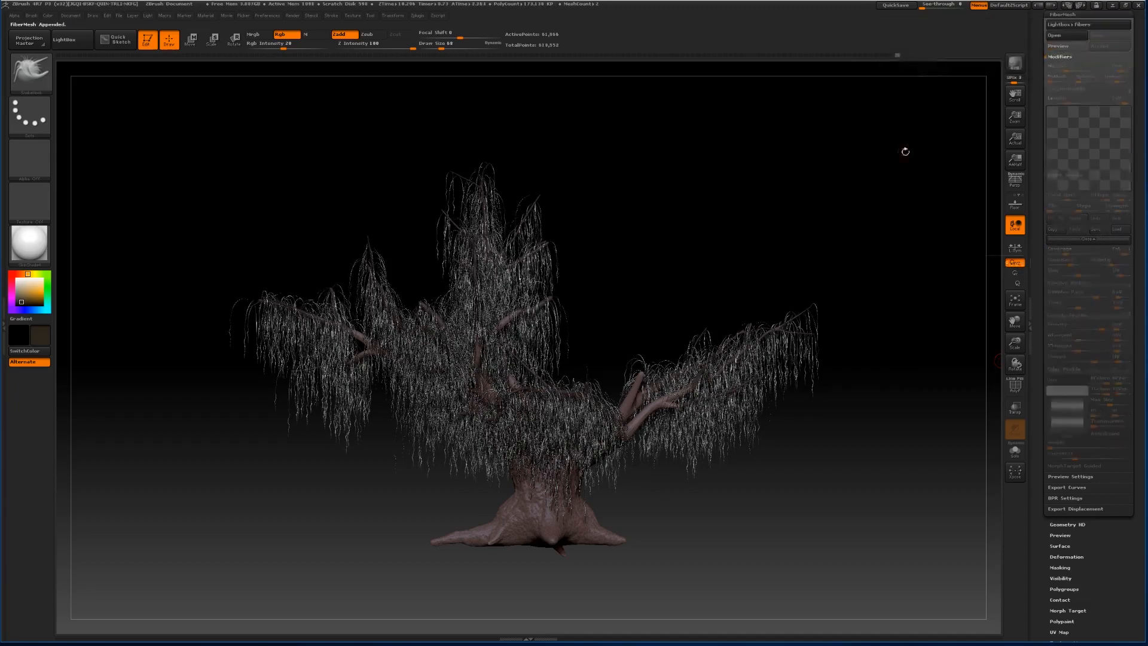
{"action": "left_click_drag", "start_coordinate": [954, 334], "coordinate": [938, 360]}
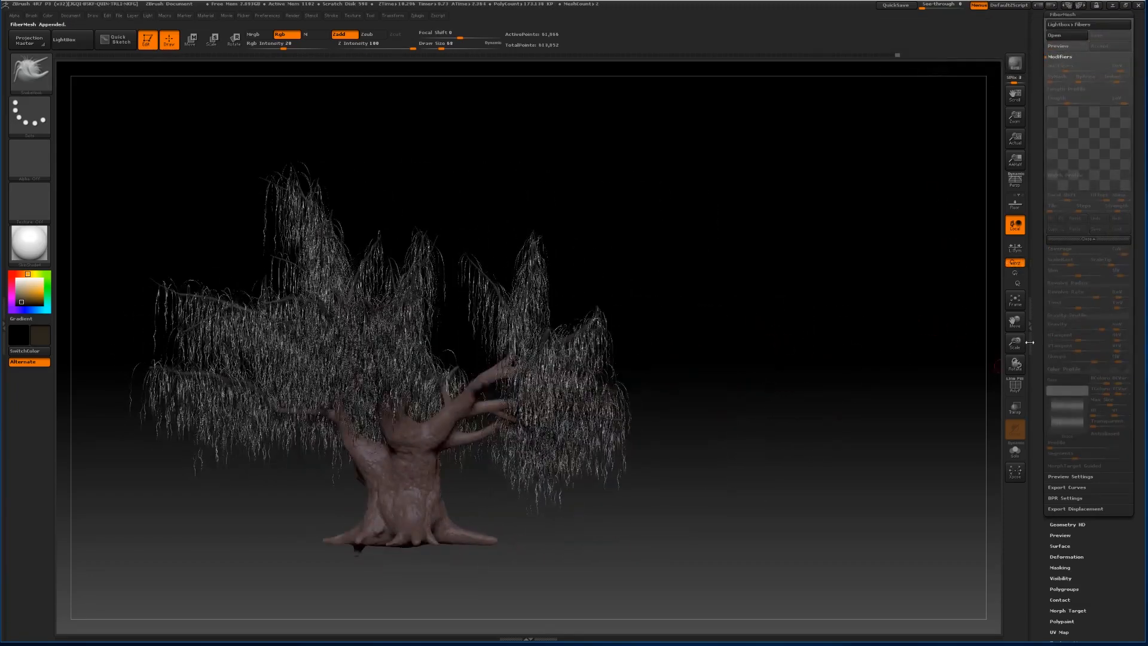
{"action": "left_click_drag", "start_coordinate": [1021, 353], "coordinate": [1021, 398]}
{"action": "left_click_drag", "start_coordinate": [1016, 323], "coordinate": [1105, 308]}
{"action": "left_click_drag", "start_coordinate": [1020, 342], "coordinate": [1020, 316]}
{"action": "left_click_drag", "start_coordinate": [1099, 521], "coordinate": [1094, 466]}
{"action": "left_click_drag", "start_coordinate": [1090, 321], "coordinate": [1089, 335]}
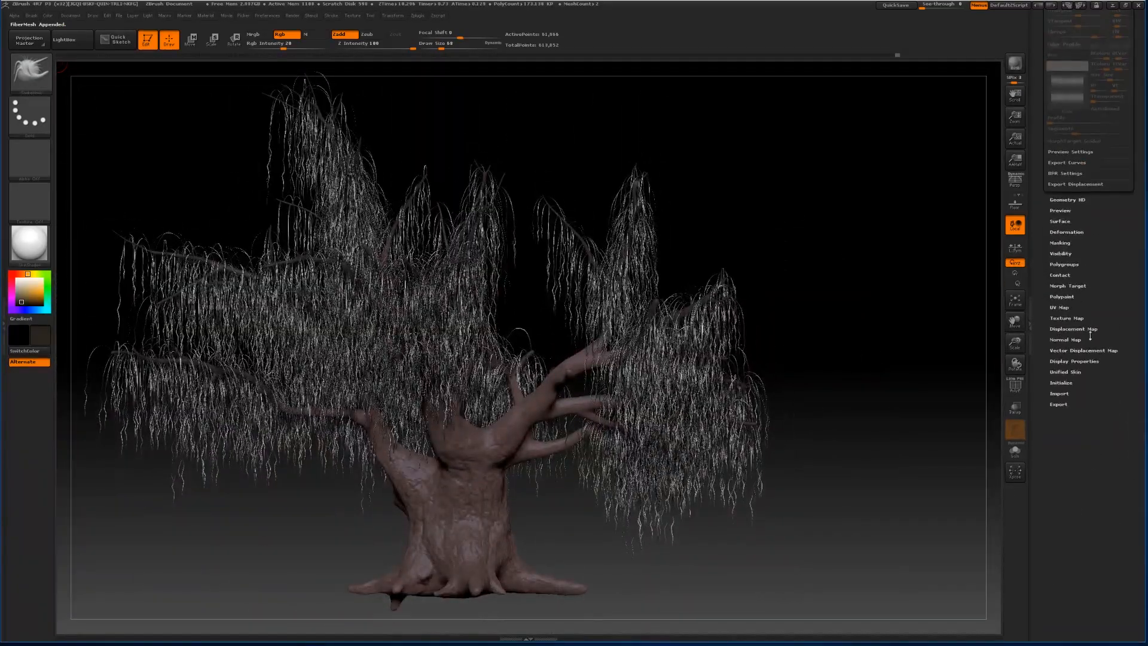
{"action": "left_click", "coordinate": [1068, 295]}
{"action": "left_click_drag", "start_coordinate": [1100, 239], "coordinate": [1084, 260]}
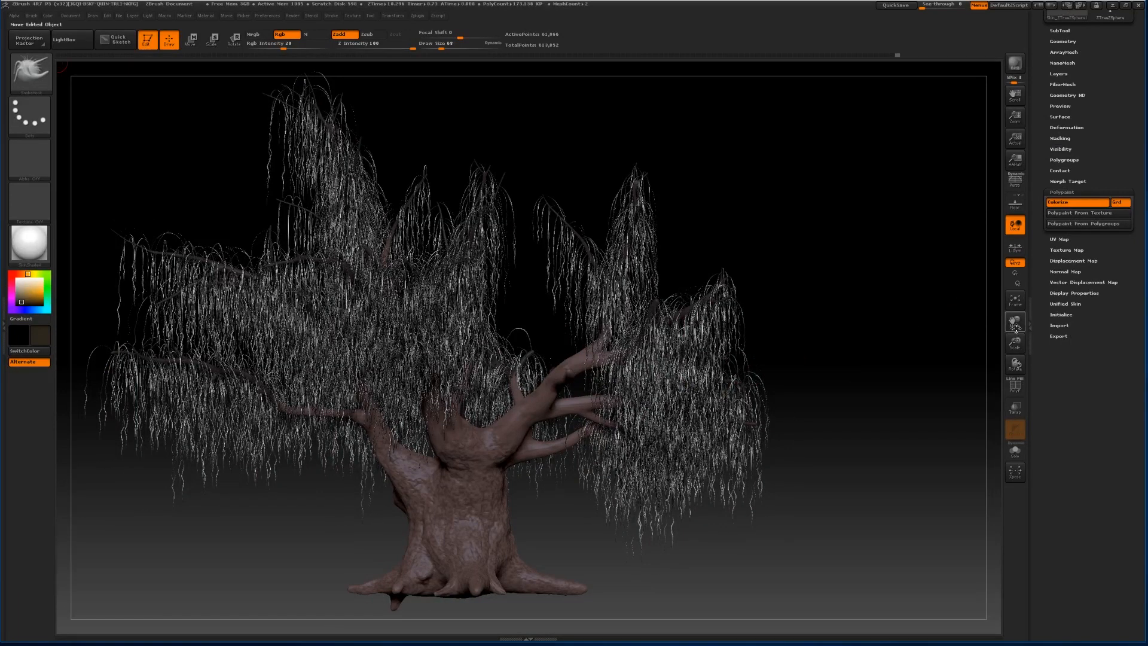
{"action": "left_click_drag", "start_coordinate": [1014, 321], "coordinate": [1069, 336]}
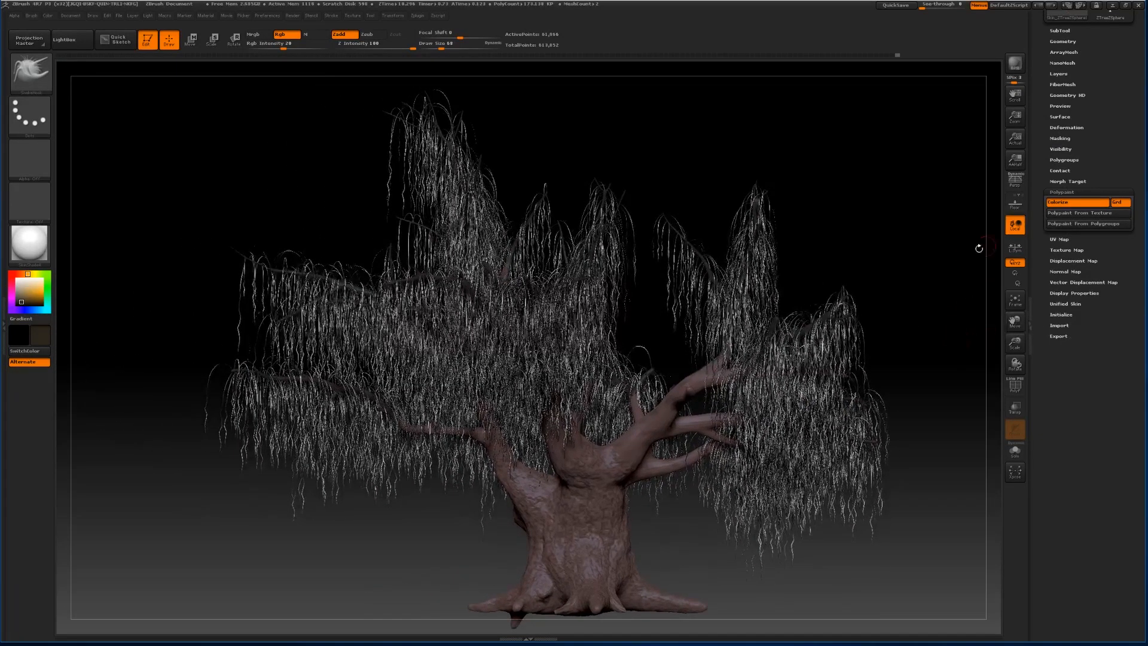
{"action": "left_click", "coordinate": [1063, 192]}
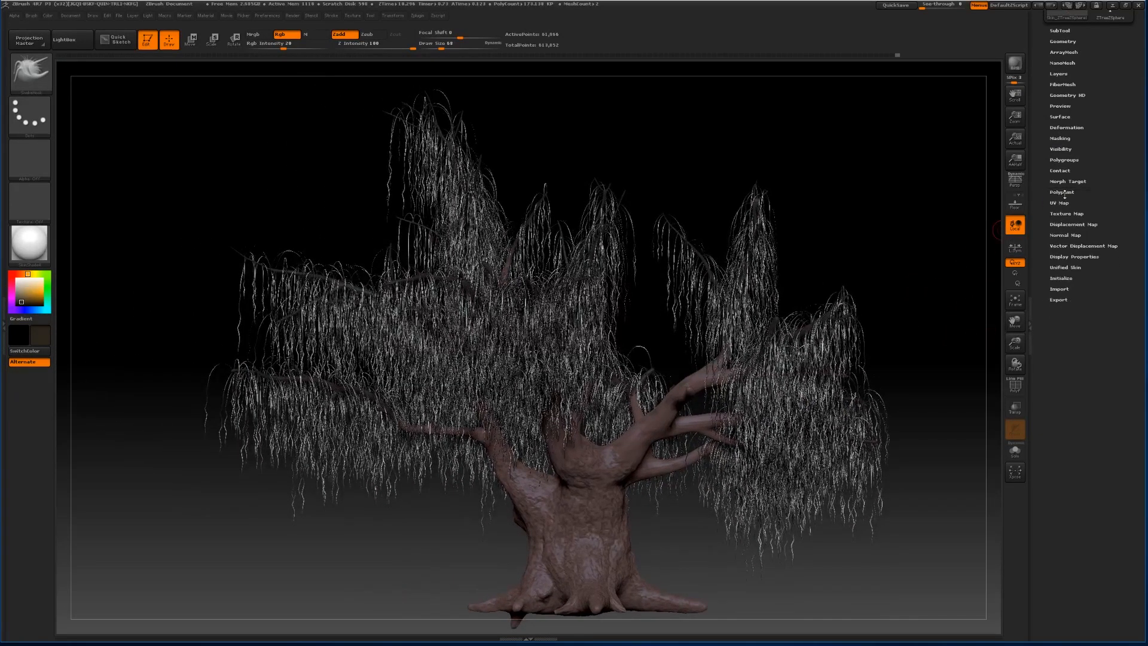
Mask the tree subtool by colour intensity and hide the mask display.
{"action": "left_click", "coordinate": [1063, 138]}
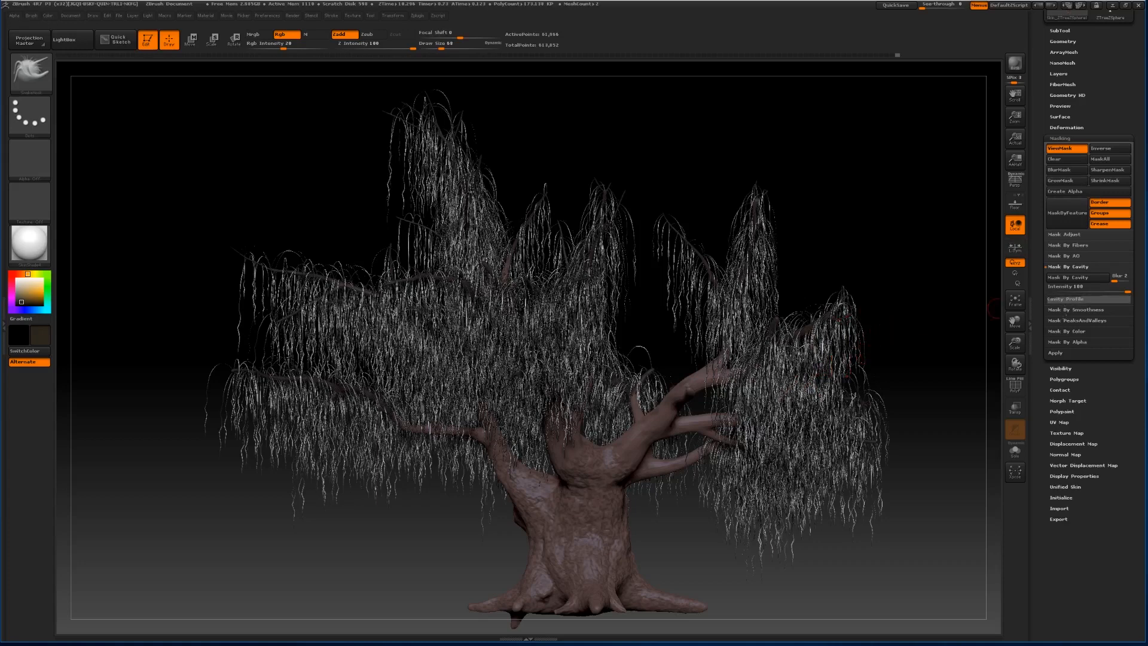
{"action": "left_click", "coordinate": [1066, 331]}
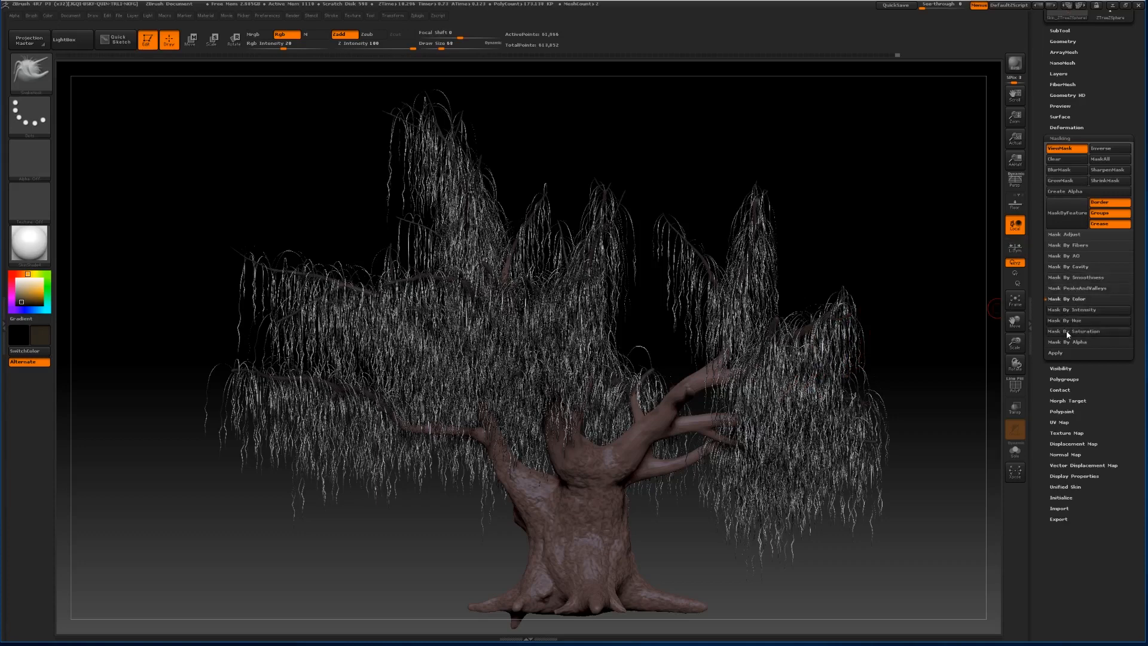
{"action": "left_click", "coordinate": [1068, 312]}
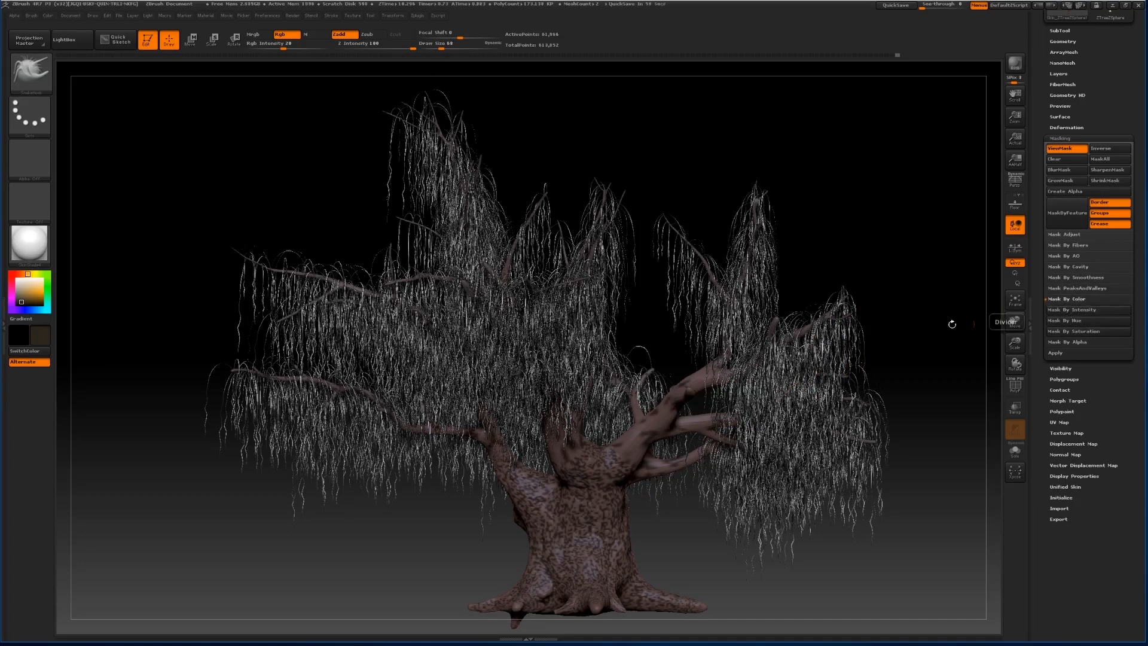
{"action": "key", "text": "ctrl+h"}
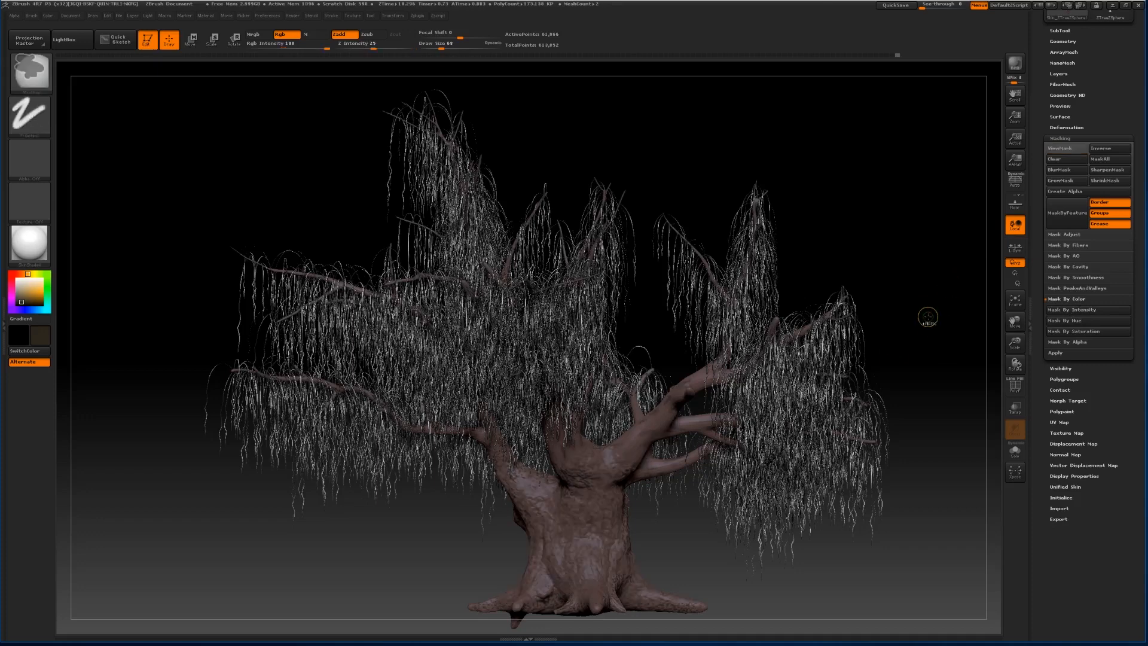
Make the hanging grey fibres the active subtool and mask them by colour intensity.
{"action": "left_click", "coordinate": [1059, 30]}
{"action": "left_click", "coordinate": [1069, 69]}
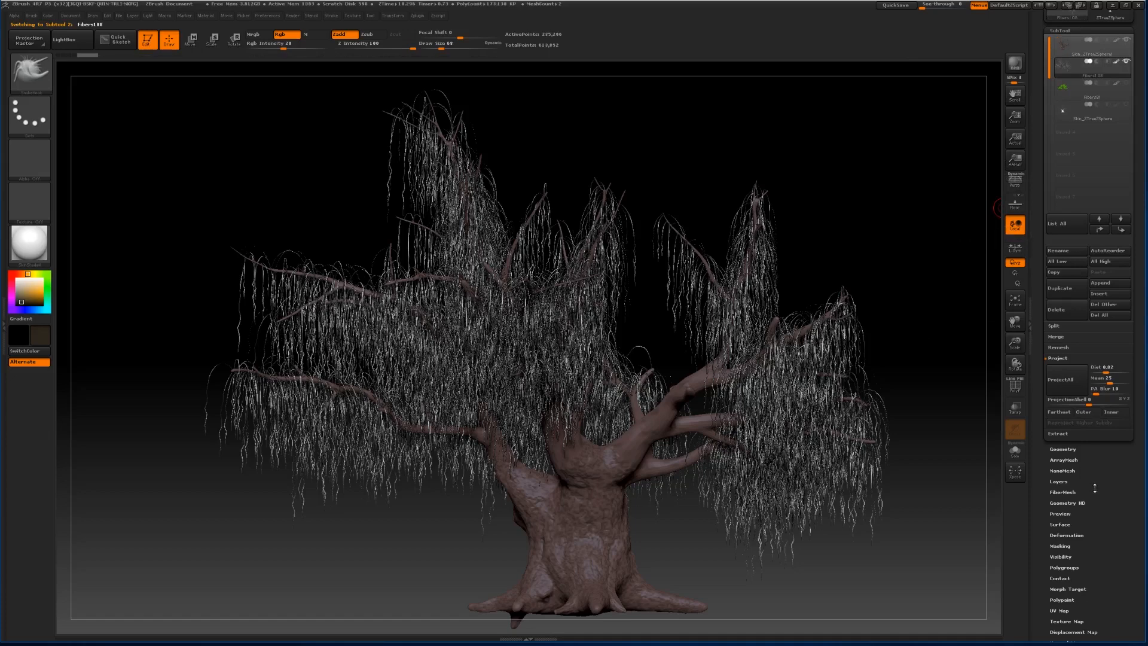
{"action": "left_click_drag", "start_coordinate": [1105, 498], "coordinate": [1081, 398]}
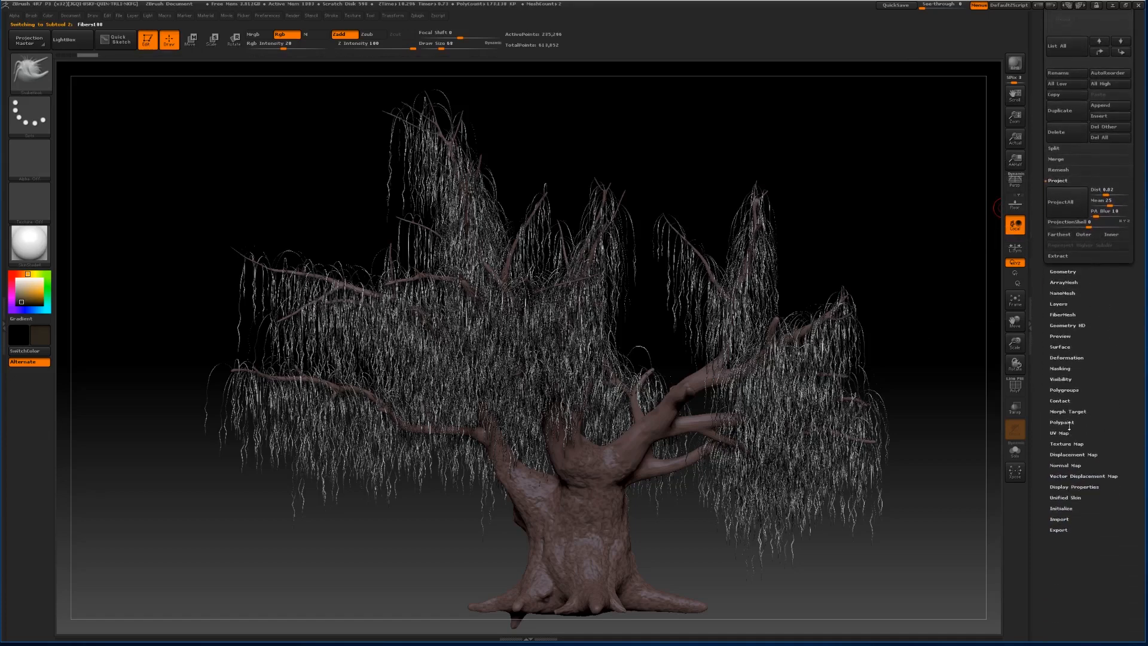
{"action": "left_click", "coordinate": [1067, 422]}
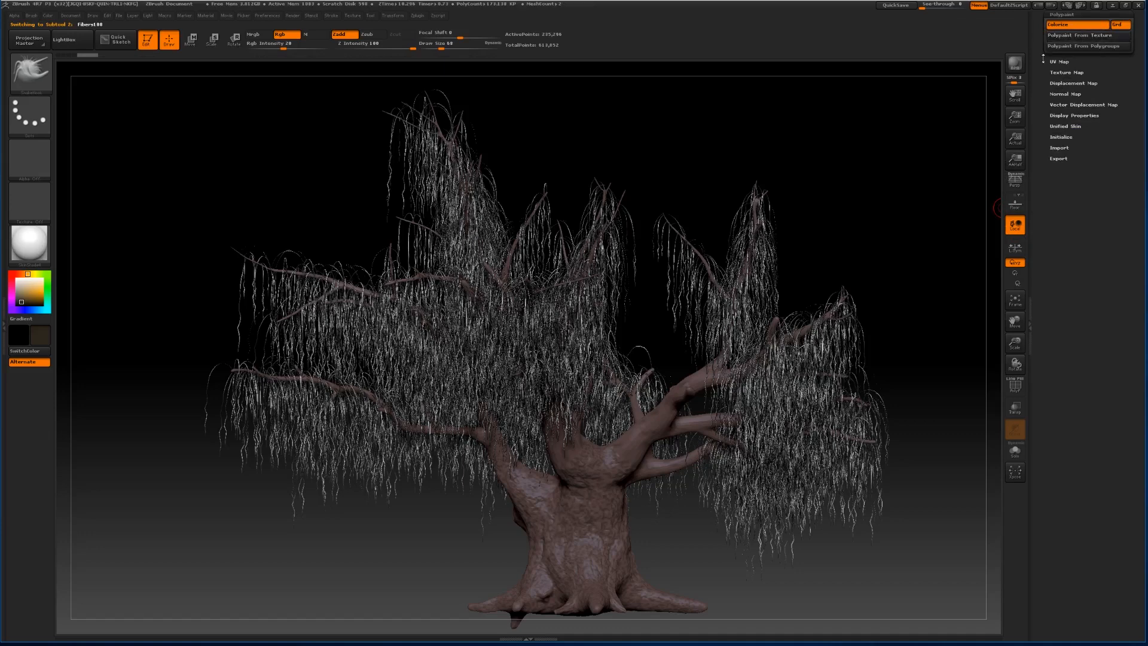
{"action": "left_click_drag", "start_coordinate": [1043, 36], "coordinate": [1041, 146]}
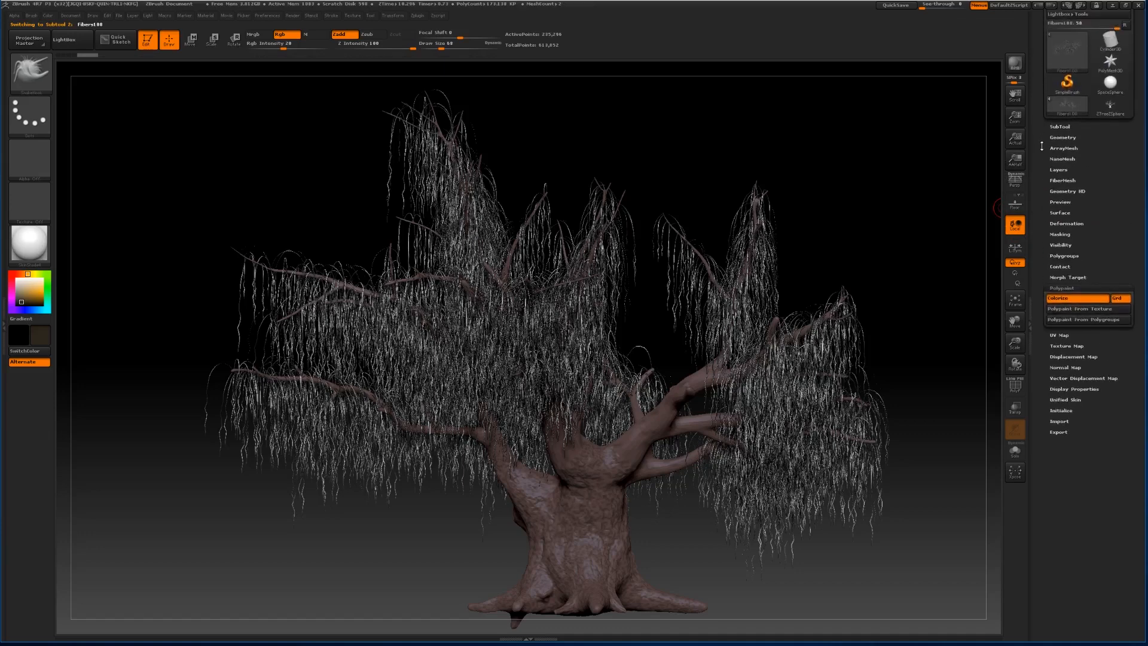
{"action": "left_click", "coordinate": [1060, 234]}
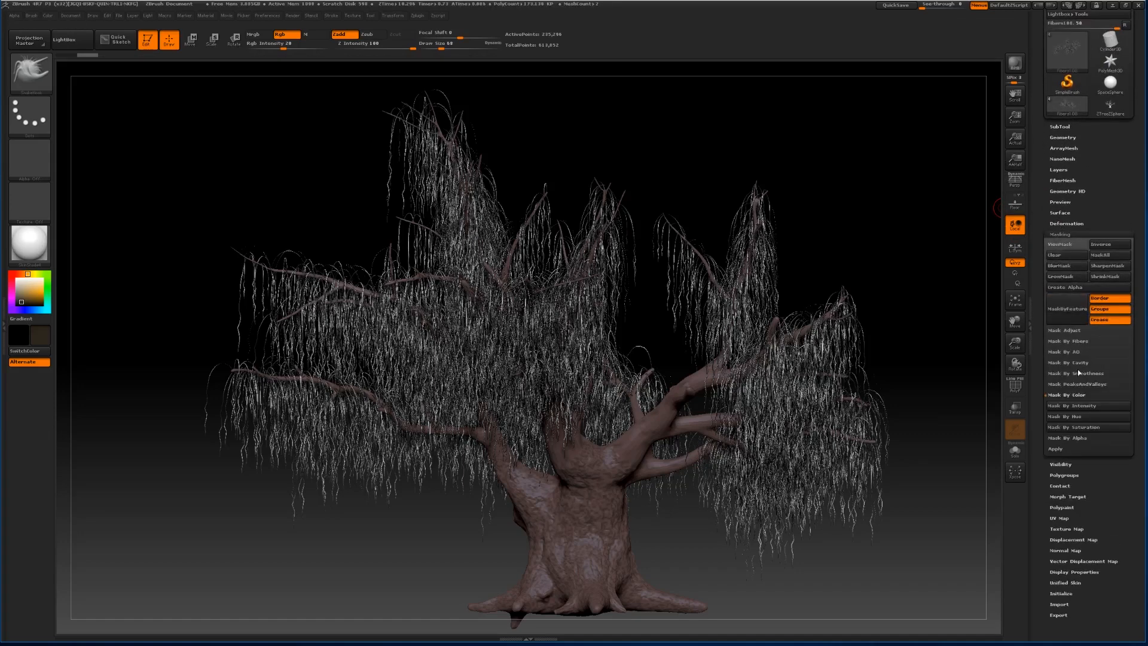
{"action": "left_click", "coordinate": [1065, 405]}
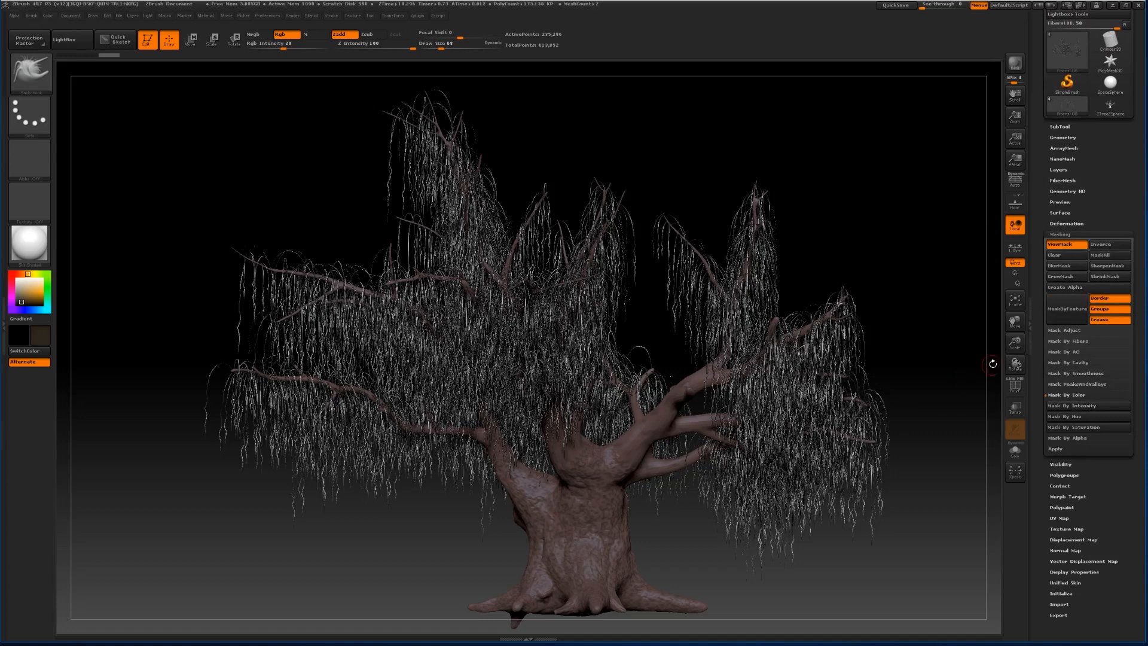
Fill the hanging fibres with a muted green at an RGB intensity of 100 and turn off their texture map.
{"action": "left_click", "coordinate": [47, 282]}
{"action": "left_click", "coordinate": [28, 294]}
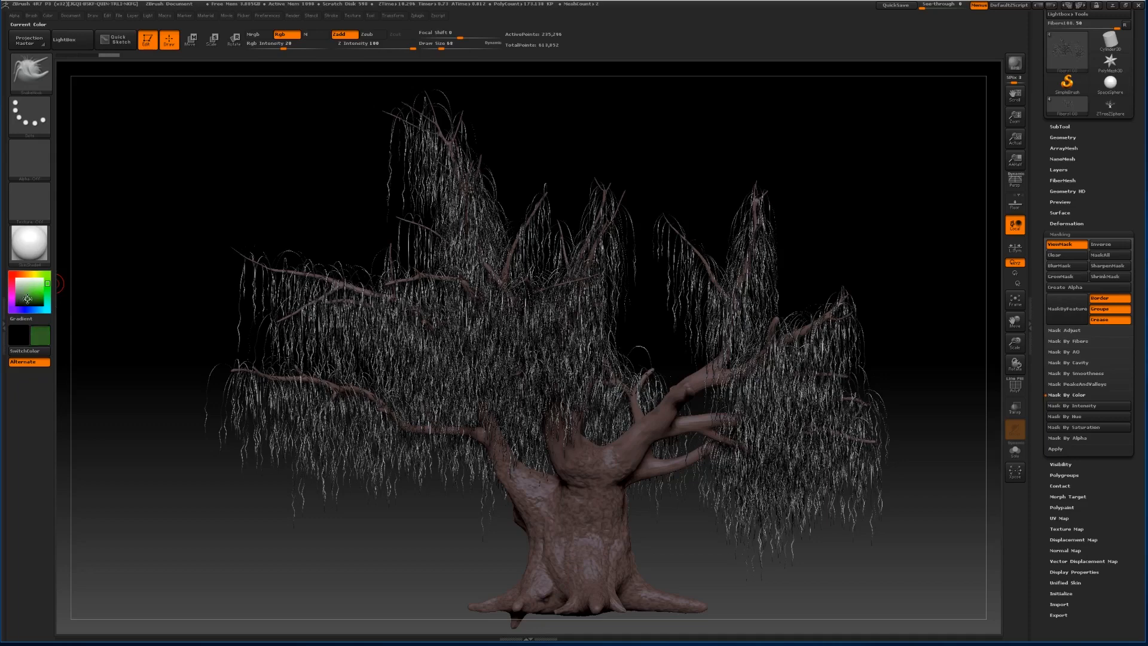
{"action": "left_click", "coordinate": [48, 16]}
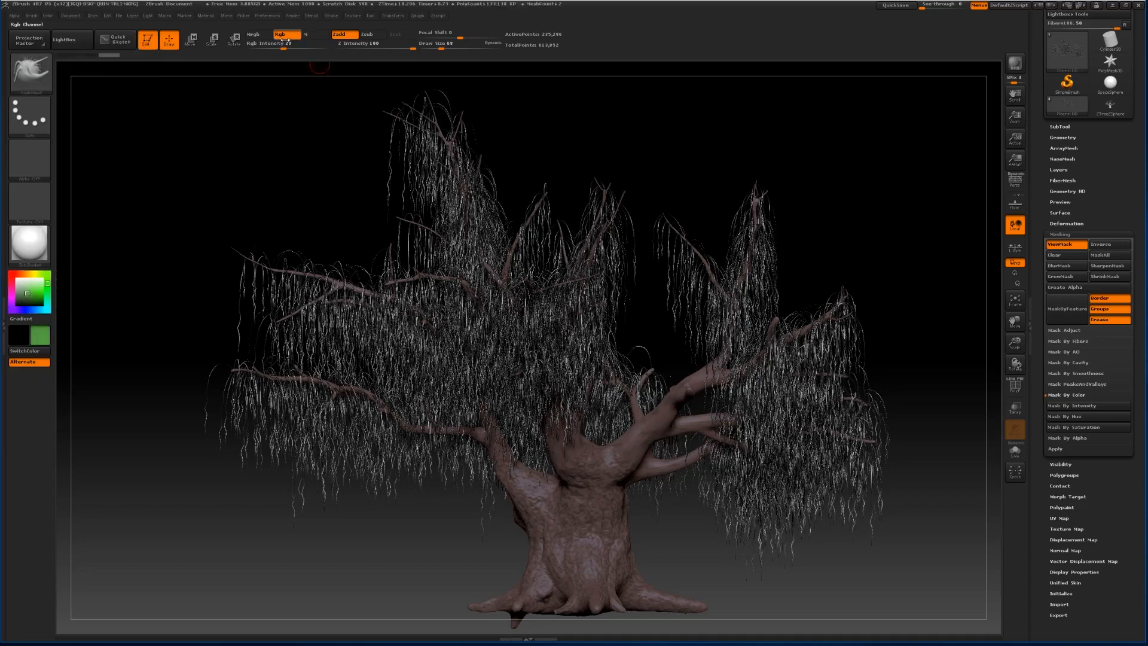
{"action": "left_click", "coordinate": [328, 45]}
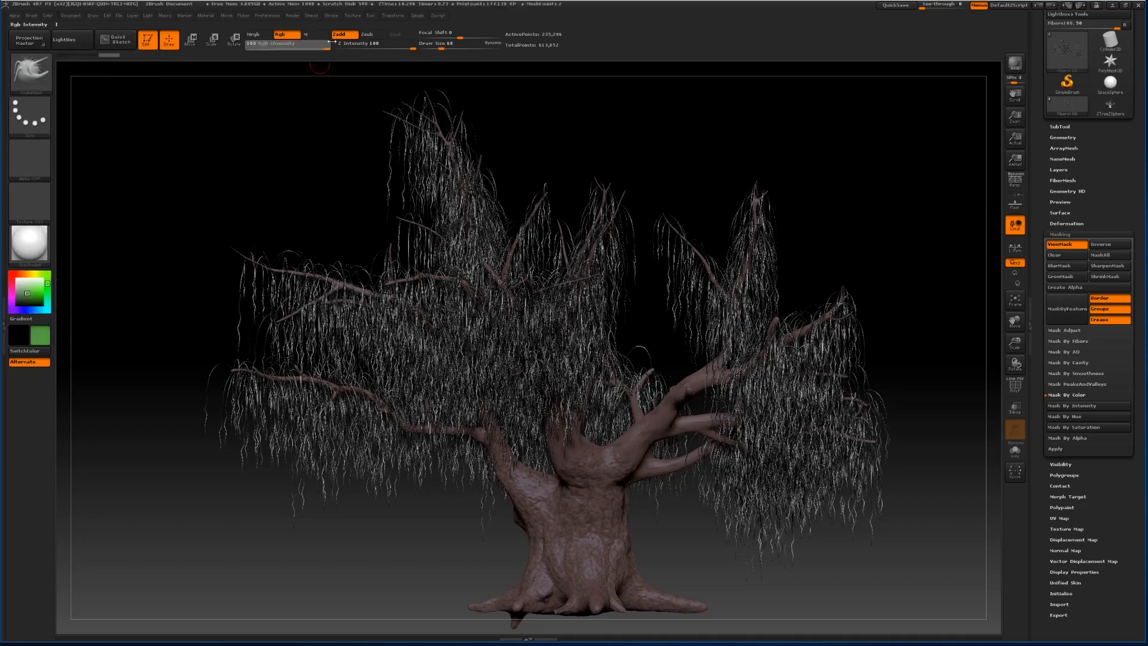
{"action": "left_click", "coordinate": [47, 15]}
{"action": "left_click", "coordinate": [92, 210]}
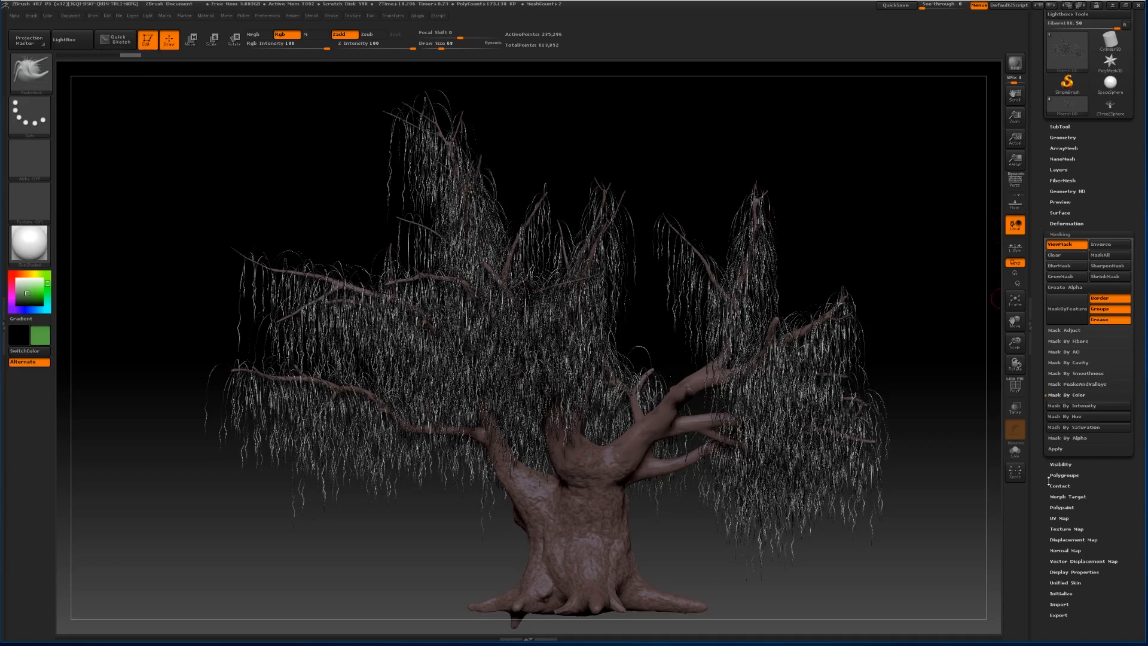
{"action": "left_click", "coordinate": [1063, 528]}
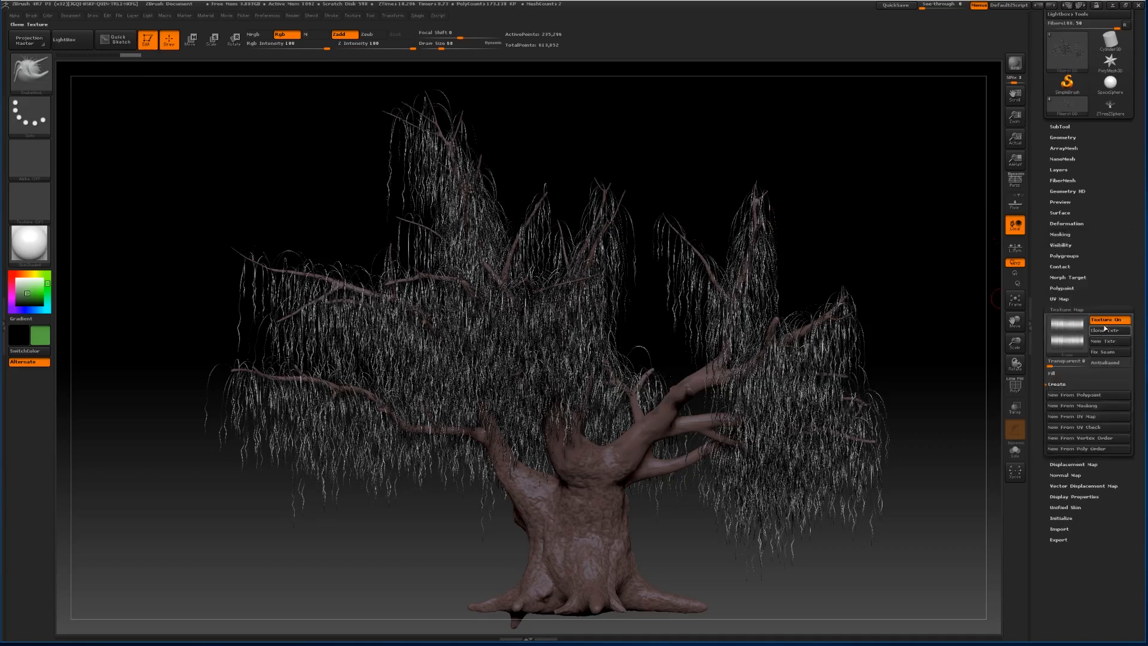
{"action": "left_click", "coordinate": [1098, 323]}
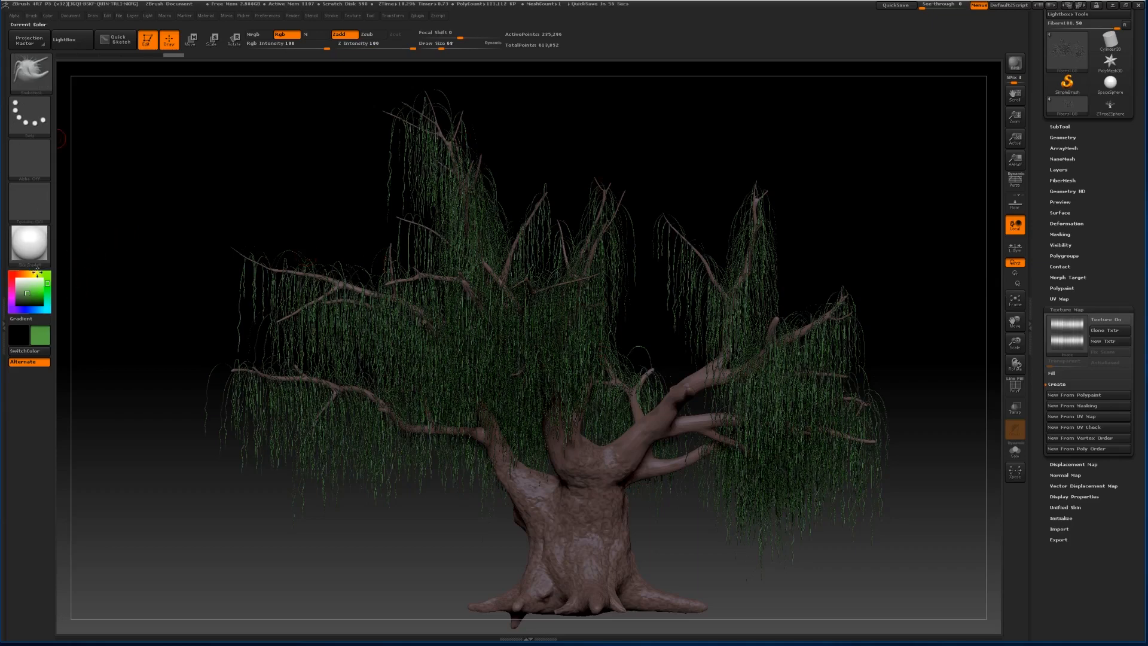
Refill the hanging fibres with a brighter, more saturated green and check the foliage from another side.
{"action": "left_click", "coordinate": [32, 293]}
{"action": "left_click", "coordinate": [54, 18]}
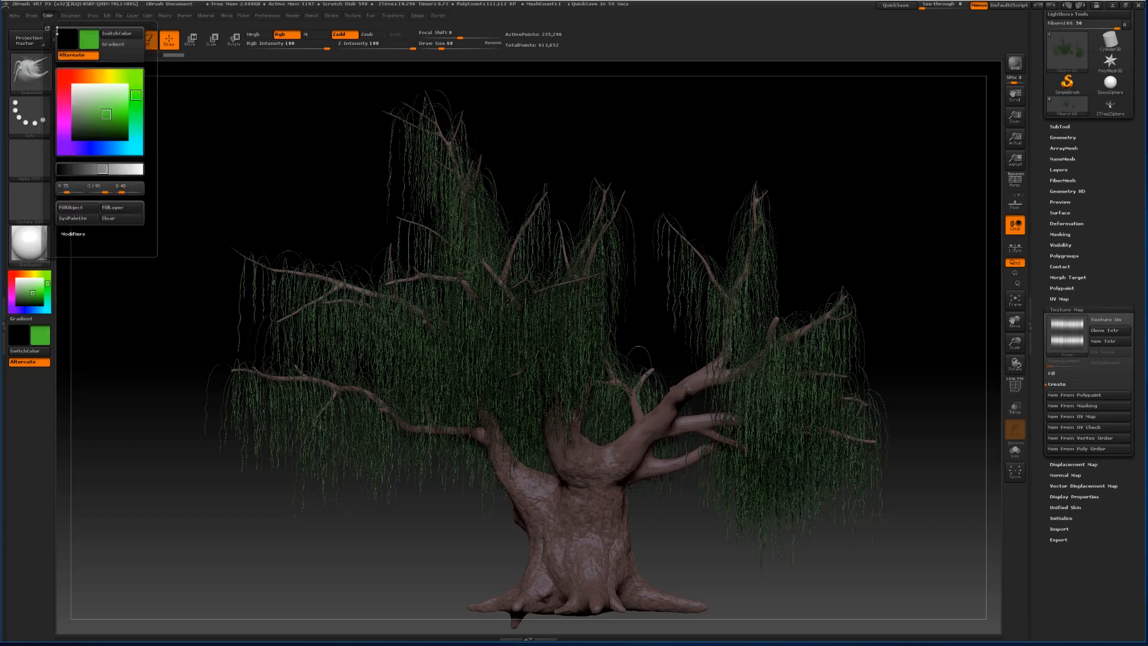
{"action": "left_click", "coordinate": [77, 208]}
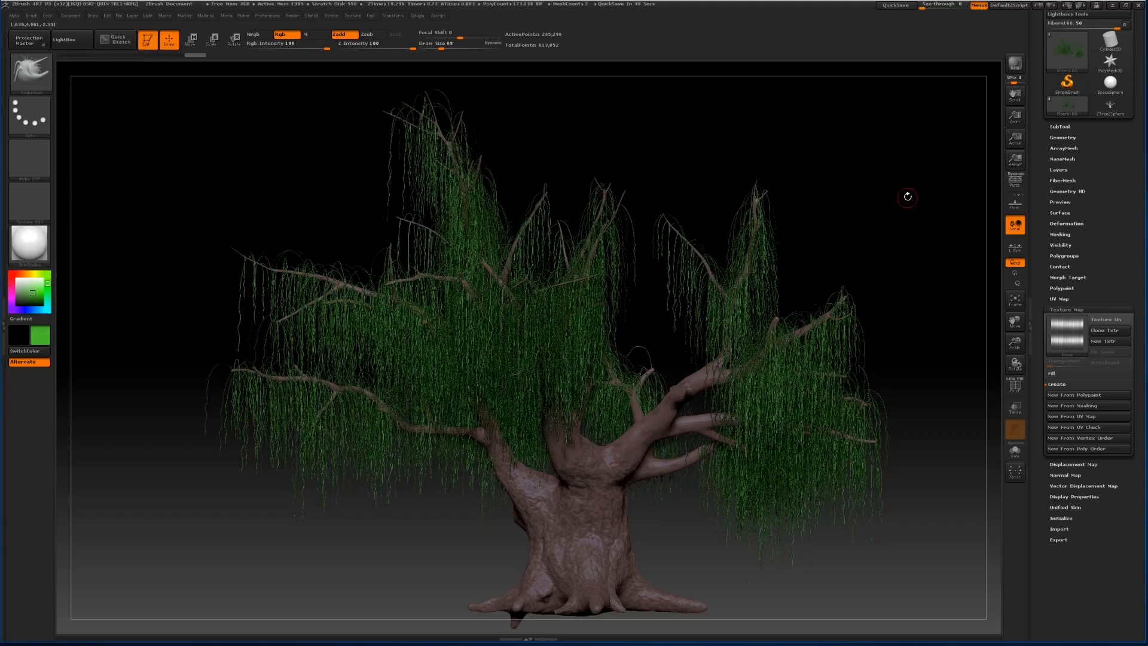
{"action": "mouse_move", "coordinate": [881, 268]}
{"action": "left_mouse_down"}
{"action": "mouse_move", "coordinate": [861, 239]}
{"action": "mouse_move", "coordinate": [873, 264]}
{"action": "left_mouse_up"}
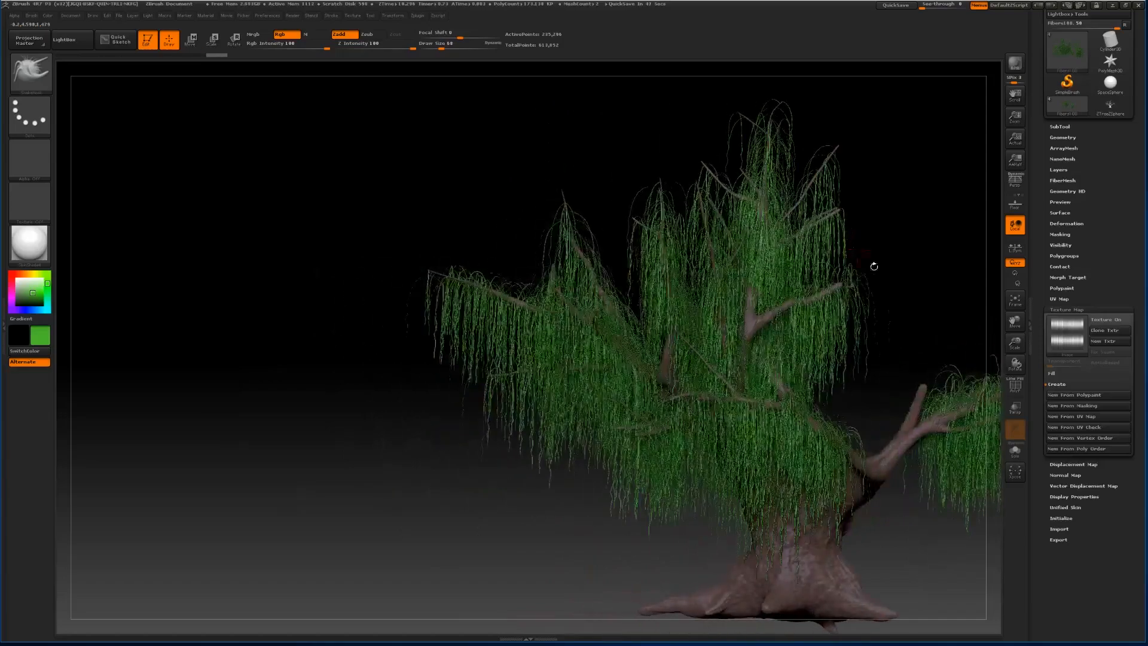
Tint the hanging fibres with a darker green by filling the object at an RGB intensity of 12.
{"action": "left_click_drag", "start_coordinate": [1013, 344], "coordinate": [905, 269]}
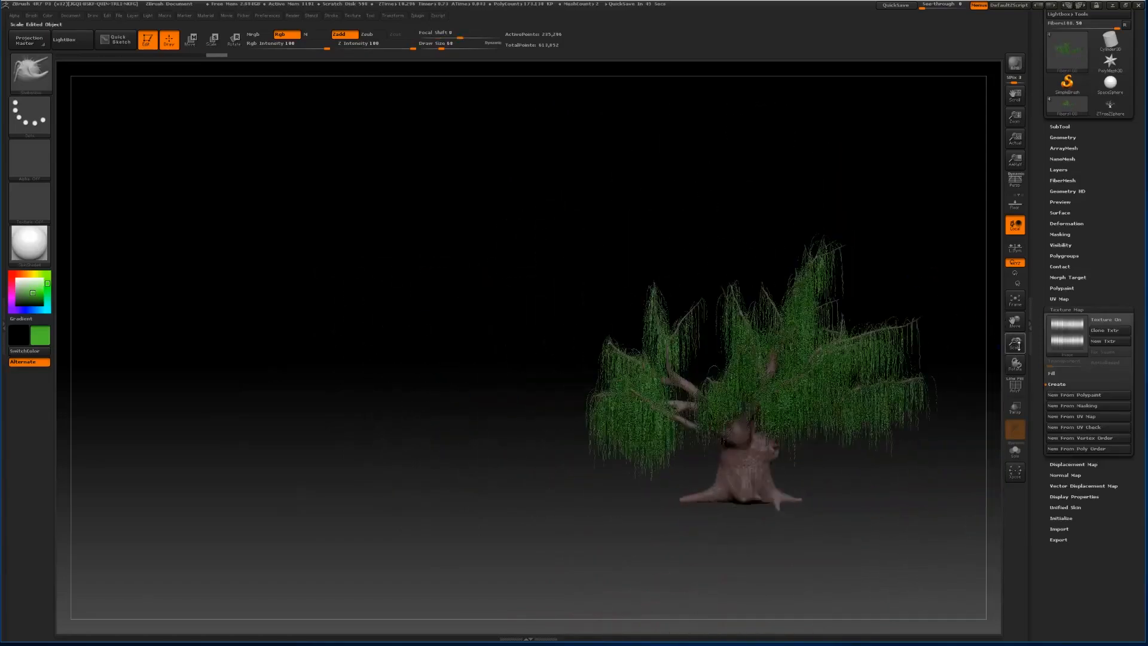
{"action": "left_click_drag", "start_coordinate": [1014, 321], "coordinate": [823, 297]}
{"action": "left_click_drag", "start_coordinate": [1014, 342], "coordinate": [82, 318]}
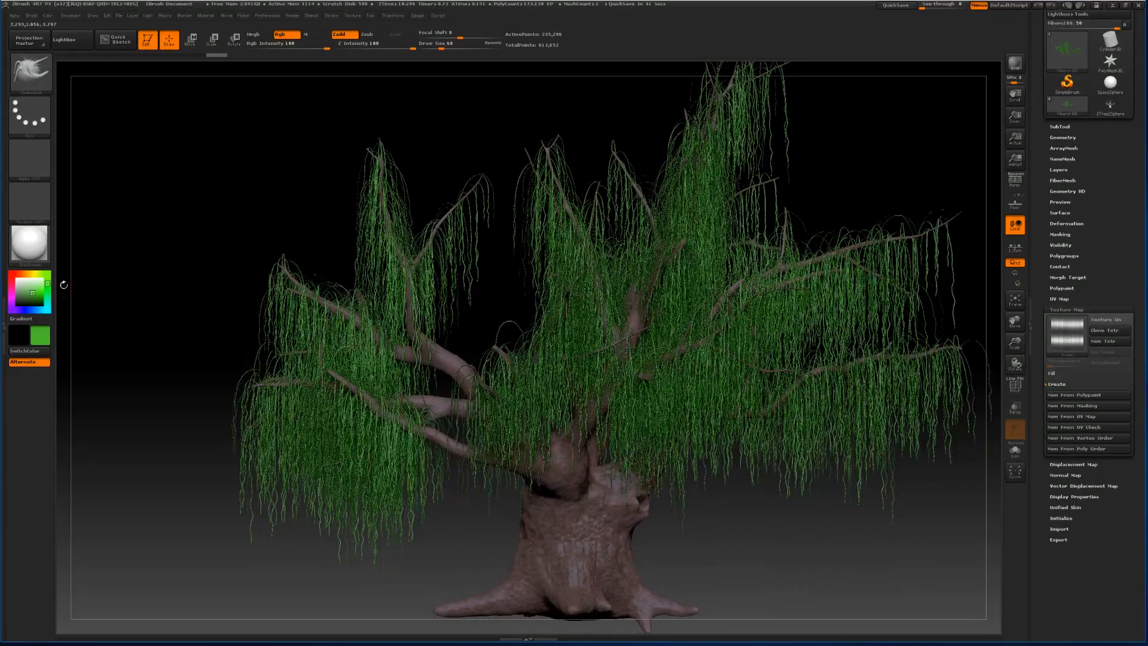
{"action": "left_click_drag", "start_coordinate": [35, 298], "coordinate": [34, 300]}
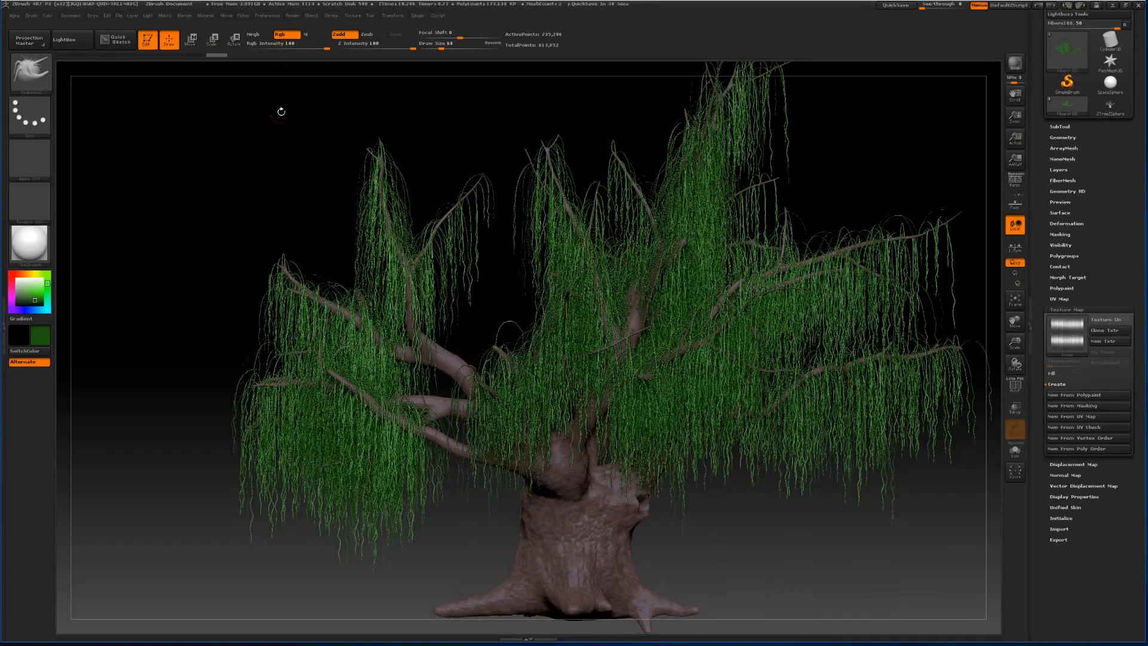
{"action": "left_click_drag", "start_coordinate": [313, 44], "coordinate": [276, 44]}
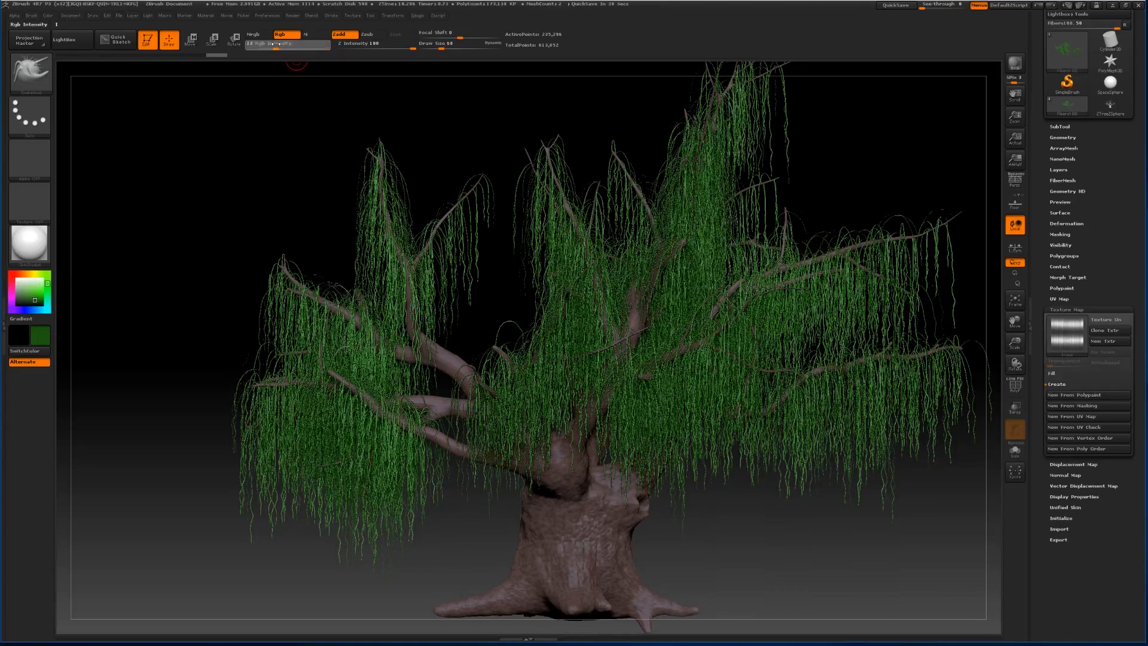
{"action": "left_click", "coordinate": [47, 16]}
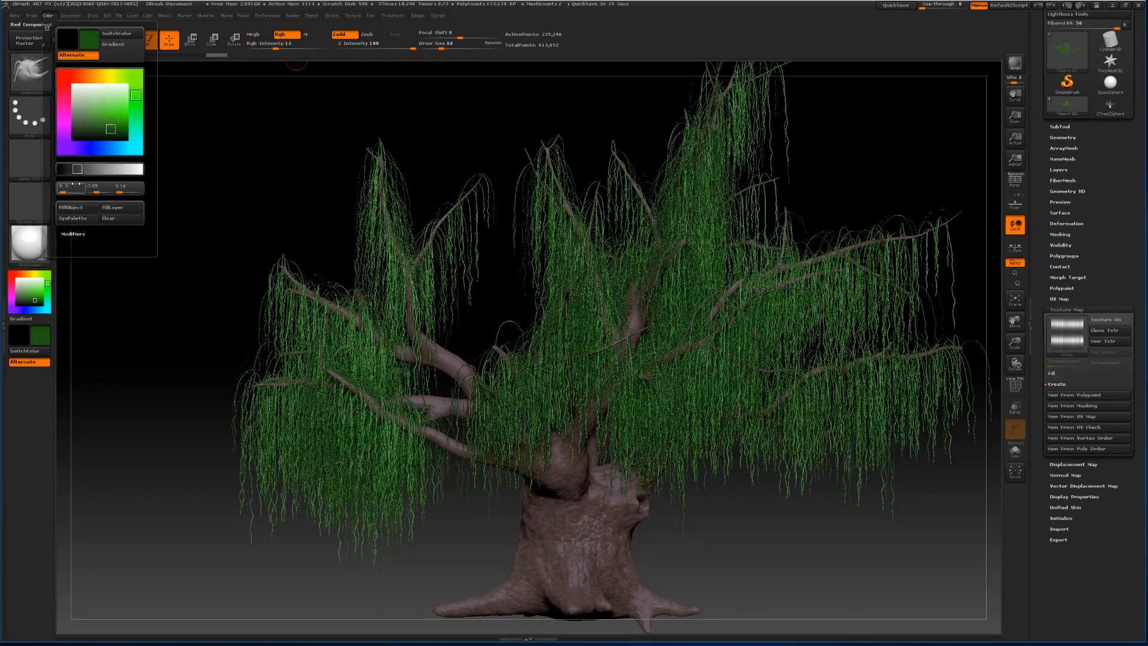
{"action": "left_click", "coordinate": [81, 209]}
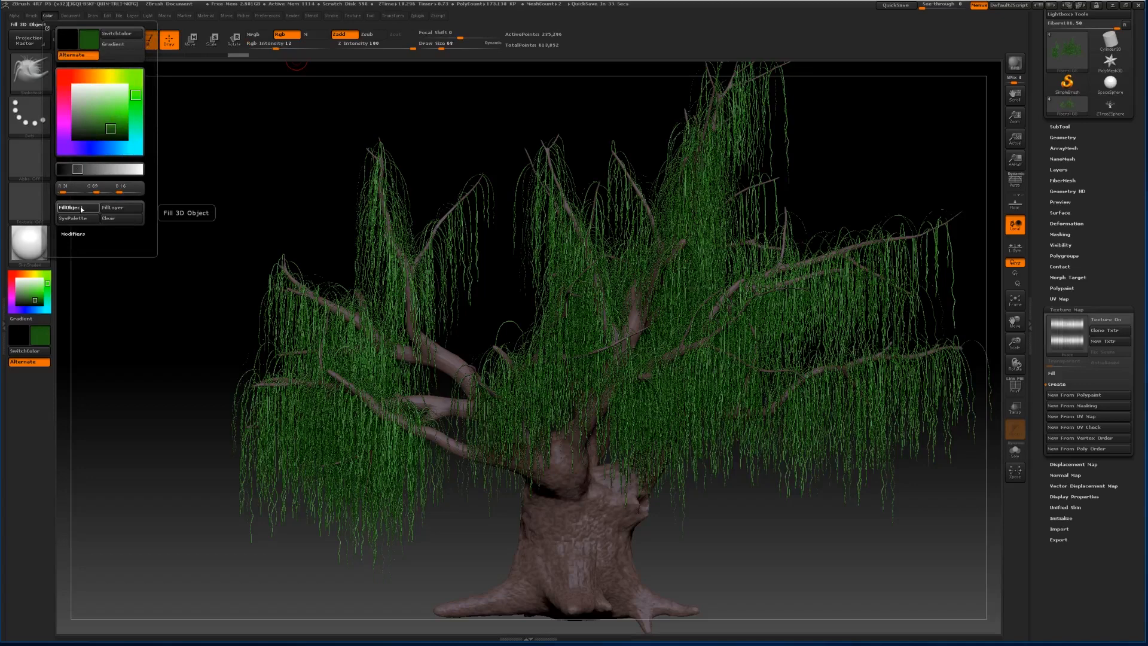
{"action": "left_click_drag", "start_coordinate": [1013, 345], "coordinate": [844, 342]}
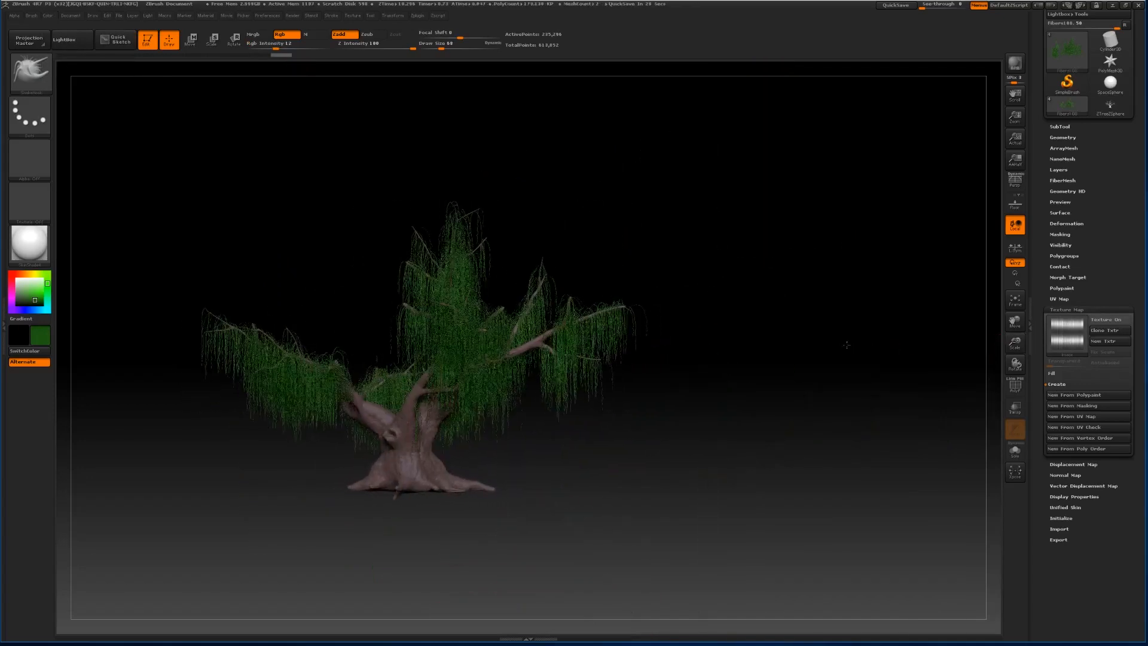
Make the Skin_ZTree2Sphere1 tree subtool active and turn on its texture map.
{"action": "left_click", "coordinate": [1064, 137]}
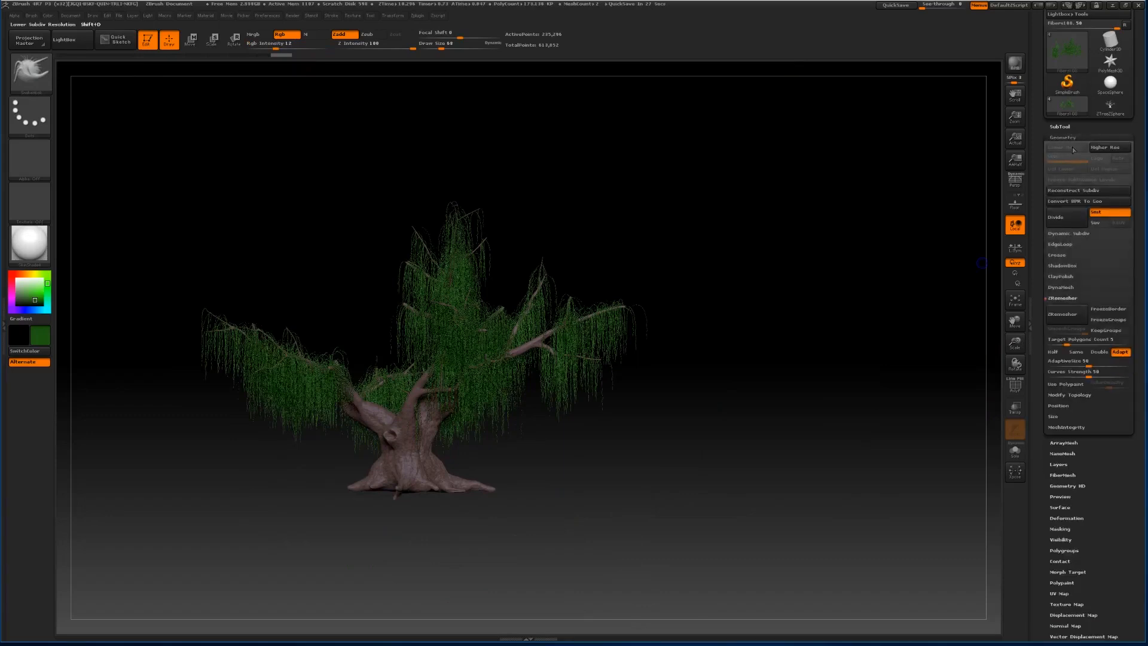
{"action": "left_click", "coordinate": [1069, 137]}
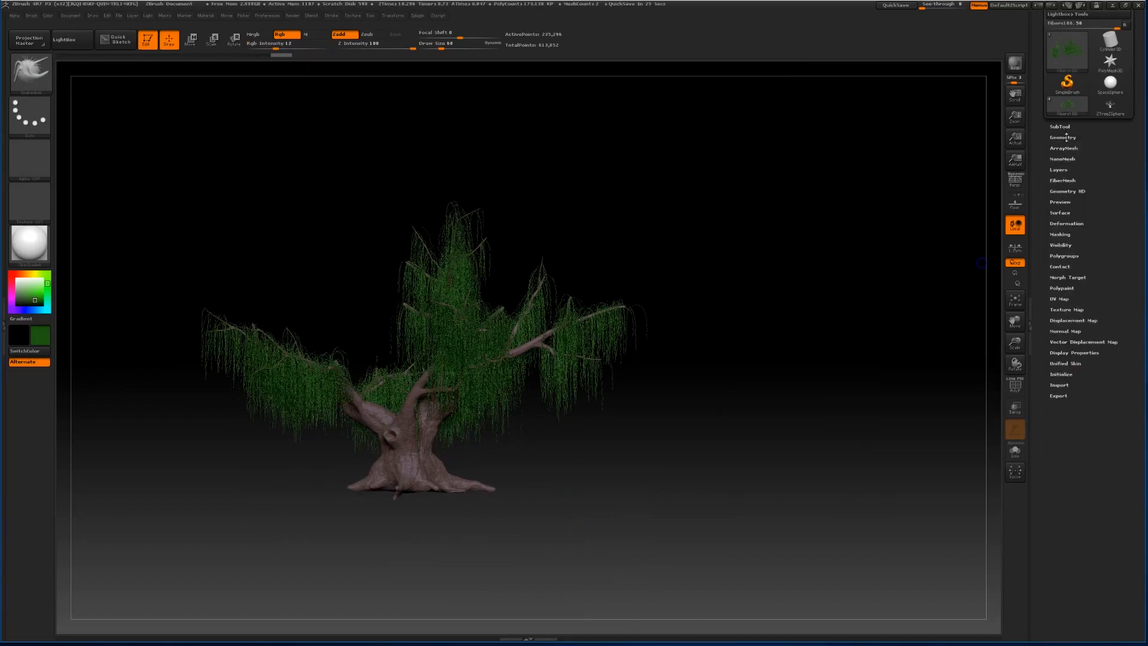
{"action": "left_click", "coordinate": [1060, 127]}
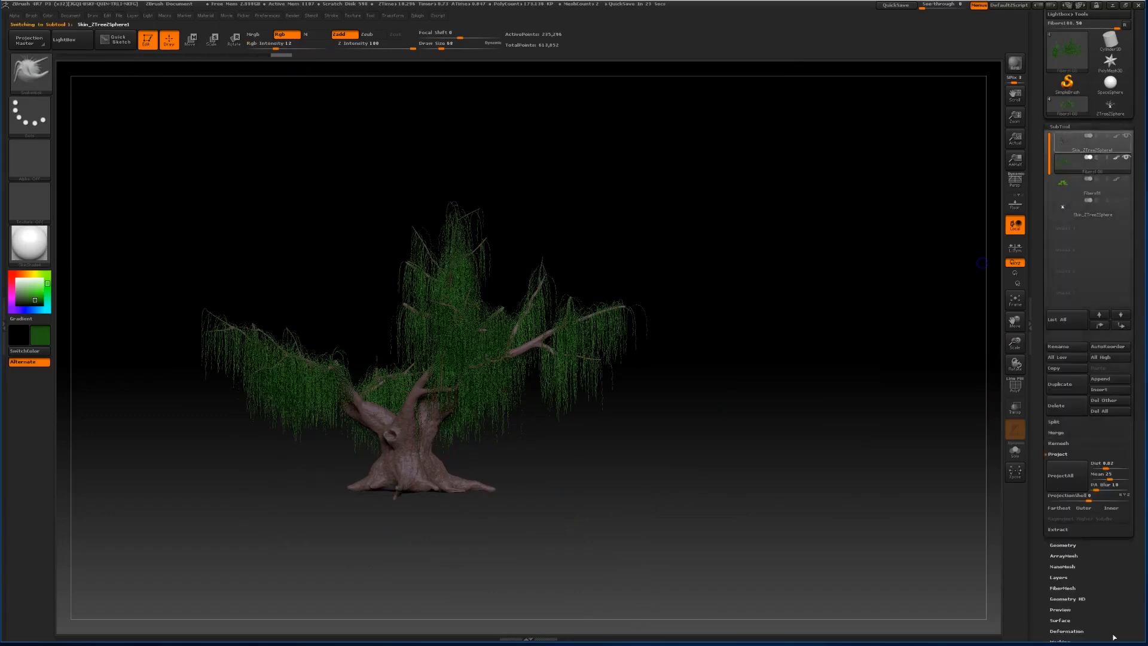
{"action": "scroll", "coordinate": [1114, 637], "scroll_direction": "down", "scroll_amount": 5}
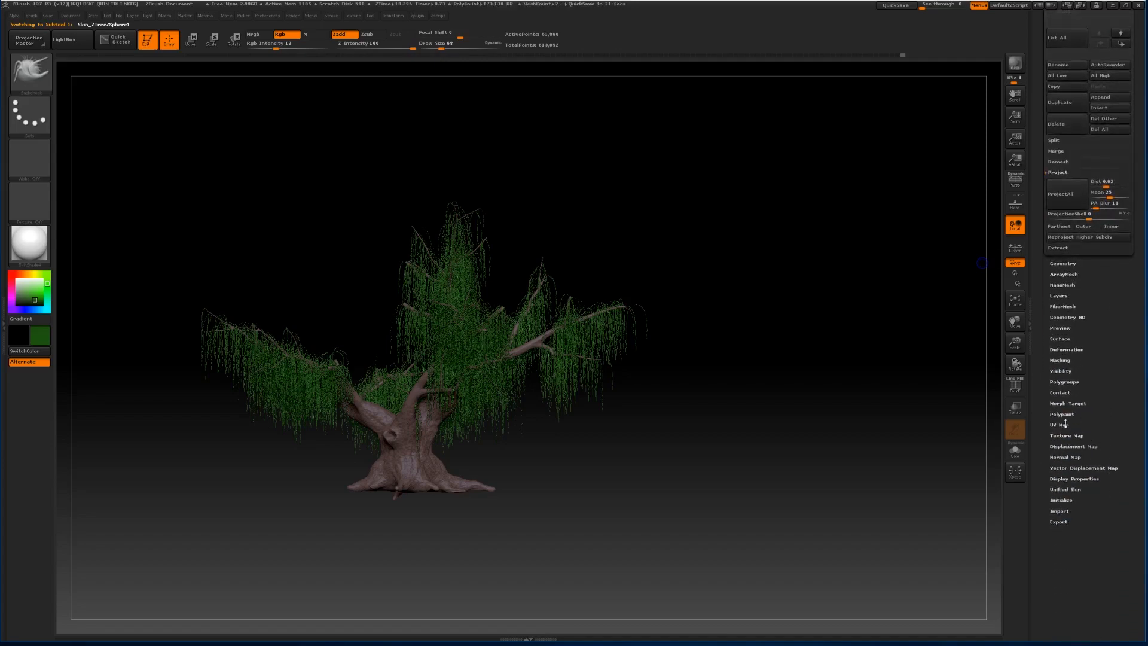
{"action": "left_click", "coordinate": [1066, 435]}
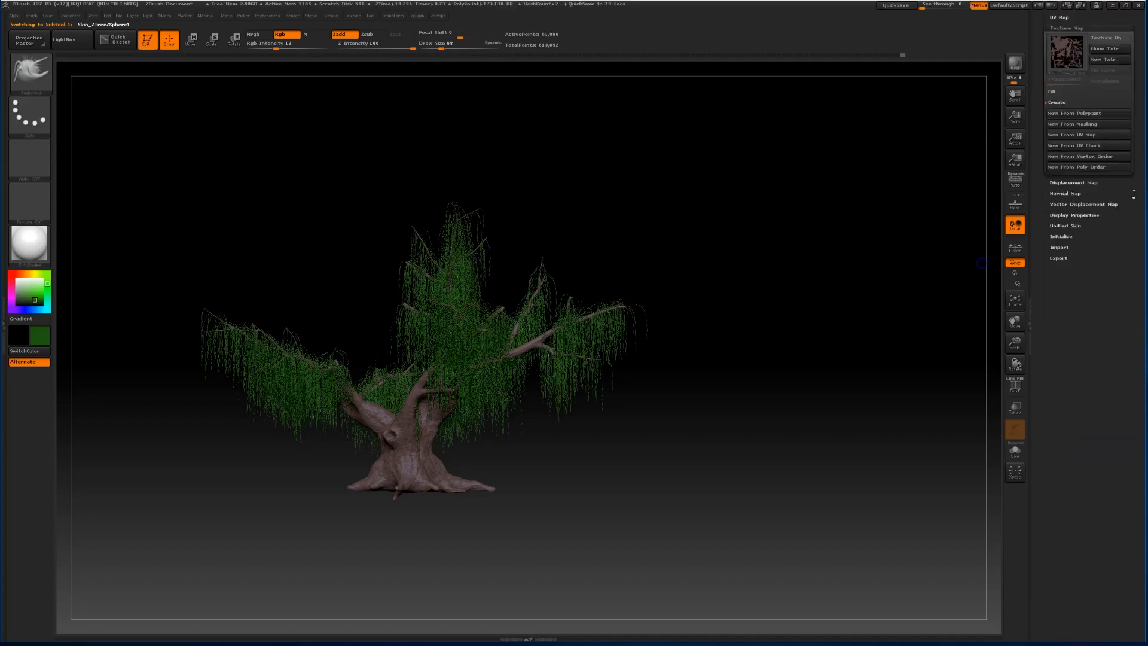
{"action": "left_click", "coordinate": [1098, 39]}
Examine the textured trunk, roots and hanging green foliage close up and as a whole.
{"action": "left_click_drag", "start_coordinate": [825, 404], "coordinate": [787, 430]}
{"action": "left_click_drag", "start_coordinate": [1014, 342], "coordinate": [1019, 382]}
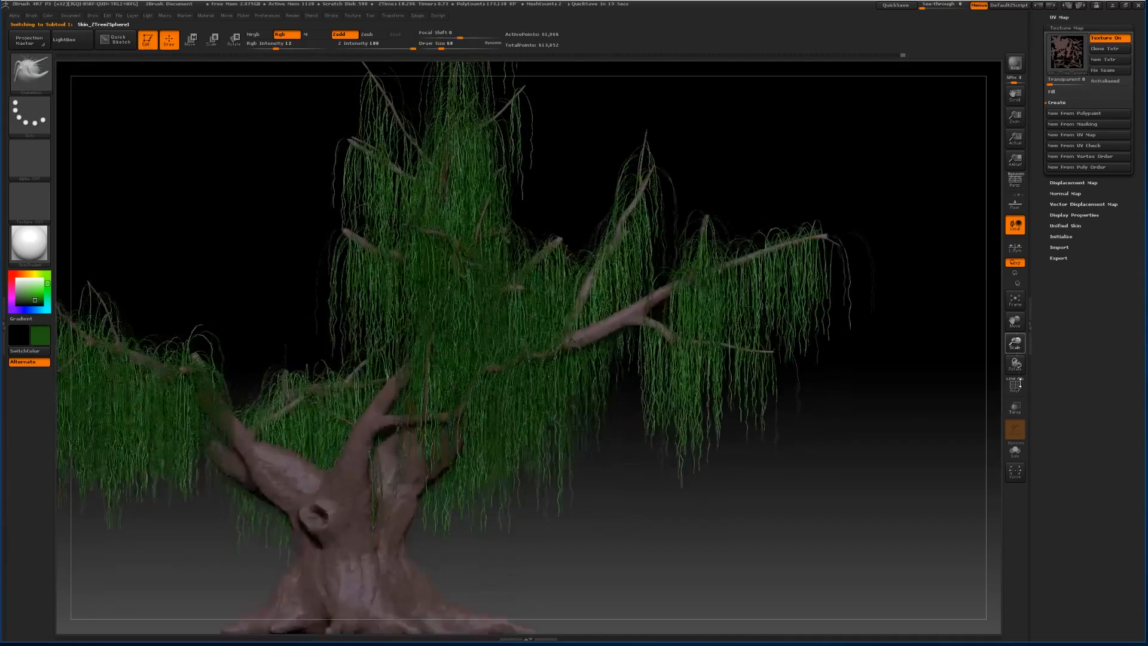
{"action": "left_click_drag", "start_coordinate": [1014, 321], "coordinate": [1107, 301]}
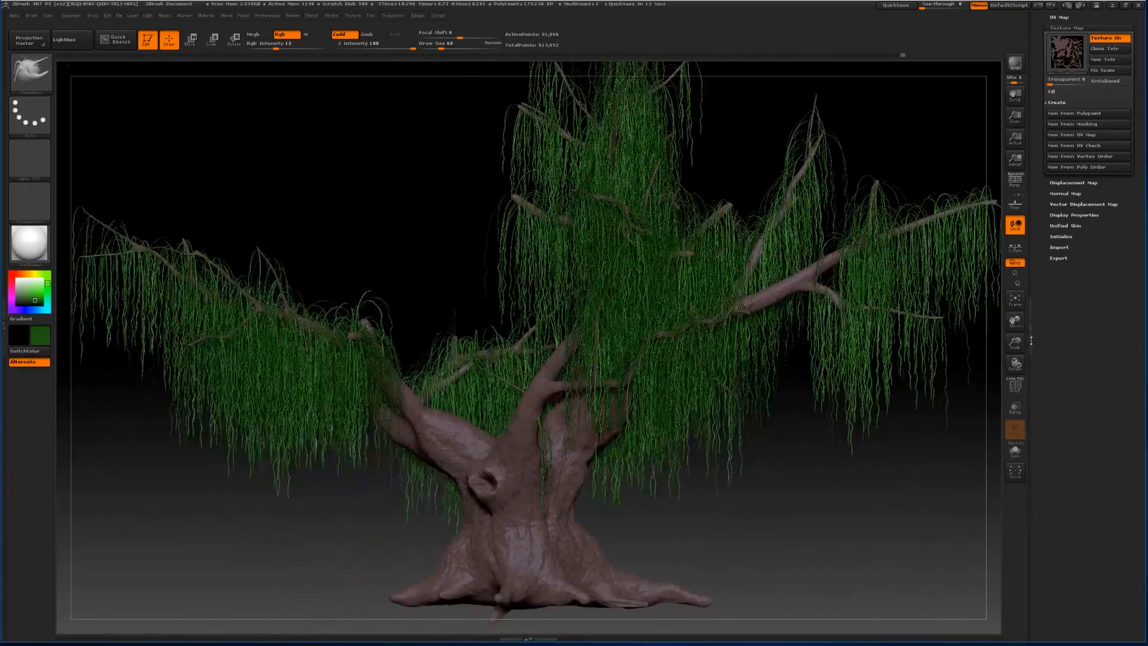
{"action": "mouse_move", "coordinate": [1014, 342]}
{"action": "left_mouse_down"}
{"action": "mouse_move", "coordinate": [1015, 327]}
{"action": "mouse_move", "coordinate": [992, 345]}
{"action": "left_mouse_up"}
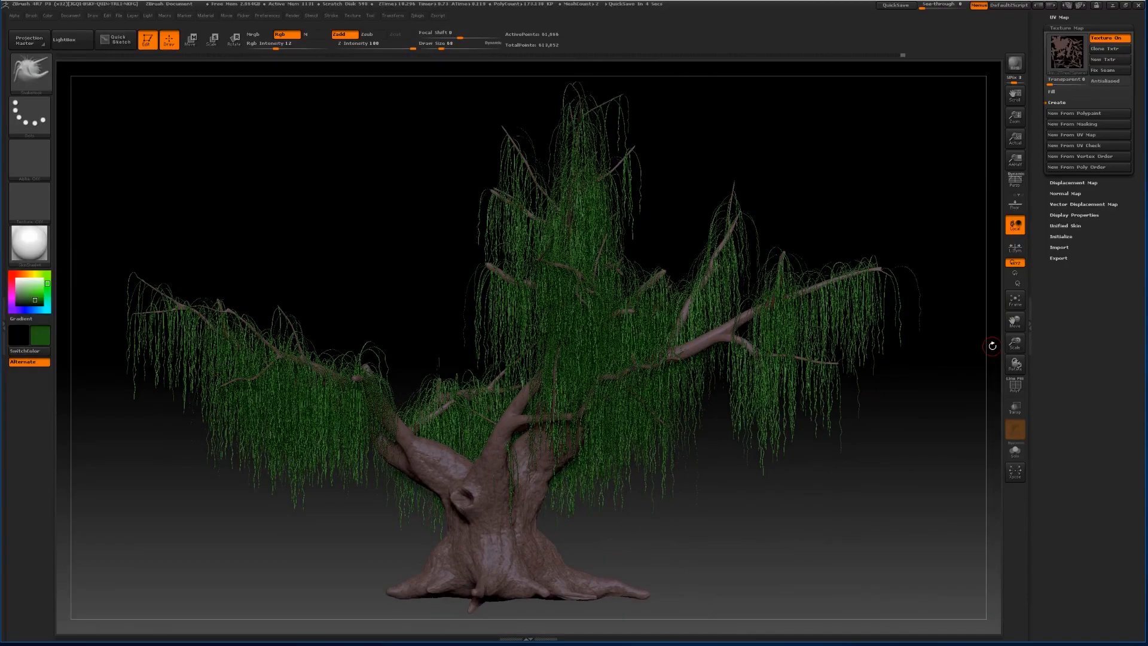
{"action": "mouse_move", "coordinate": [738, 159]}
{"action": "left_mouse_down"}
{"action": "mouse_move", "coordinate": [761, 222]}
{"action": "mouse_move", "coordinate": [739, 159]}
{"action": "left_mouse_up"}
{"action": "left_click_drag", "start_coordinate": [761, 536], "coordinate": [895, 461]}
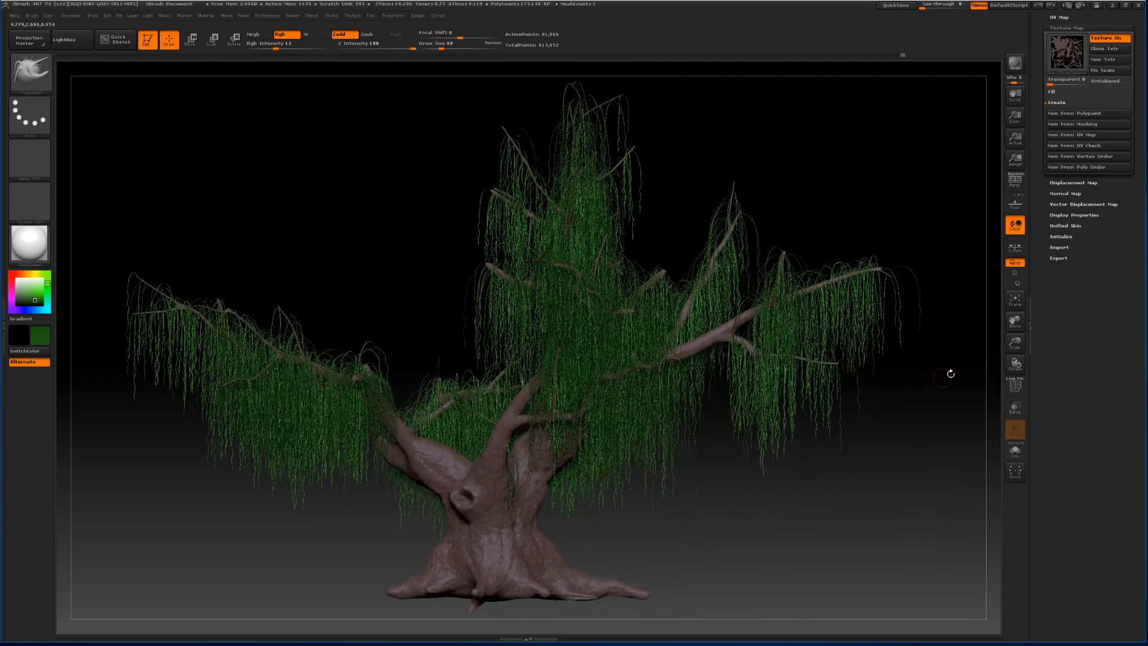
{"action": "left_click_drag", "start_coordinate": [1015, 321], "coordinate": [1030, 204]}
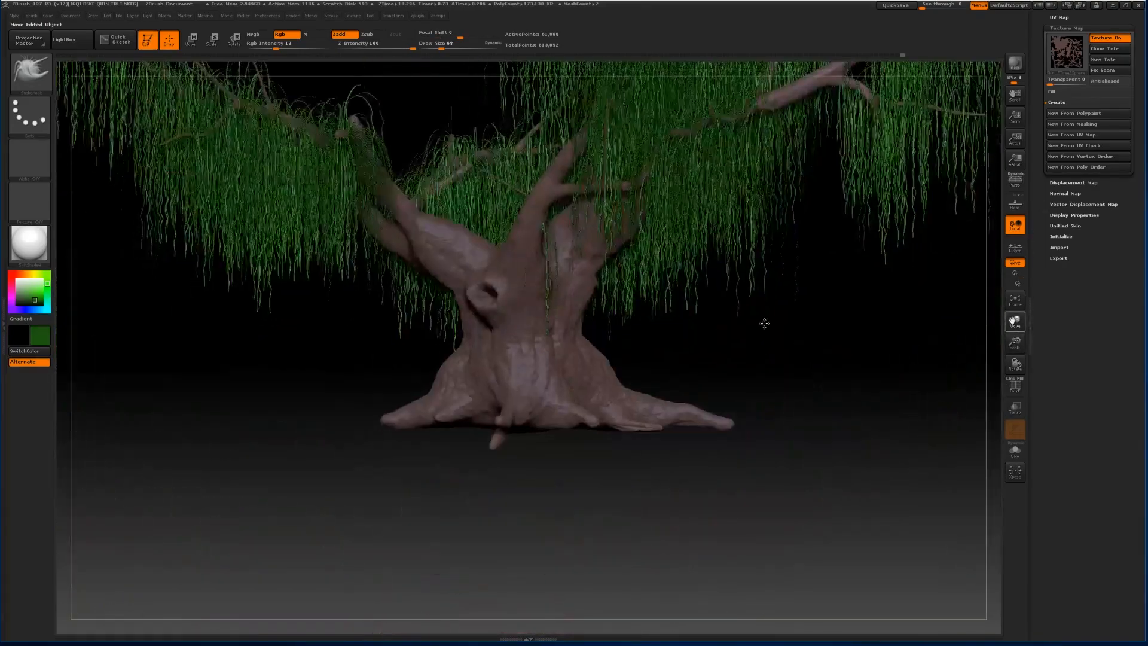
{"action": "left_click_drag", "start_coordinate": [1014, 321], "coordinate": [1026, 402]}
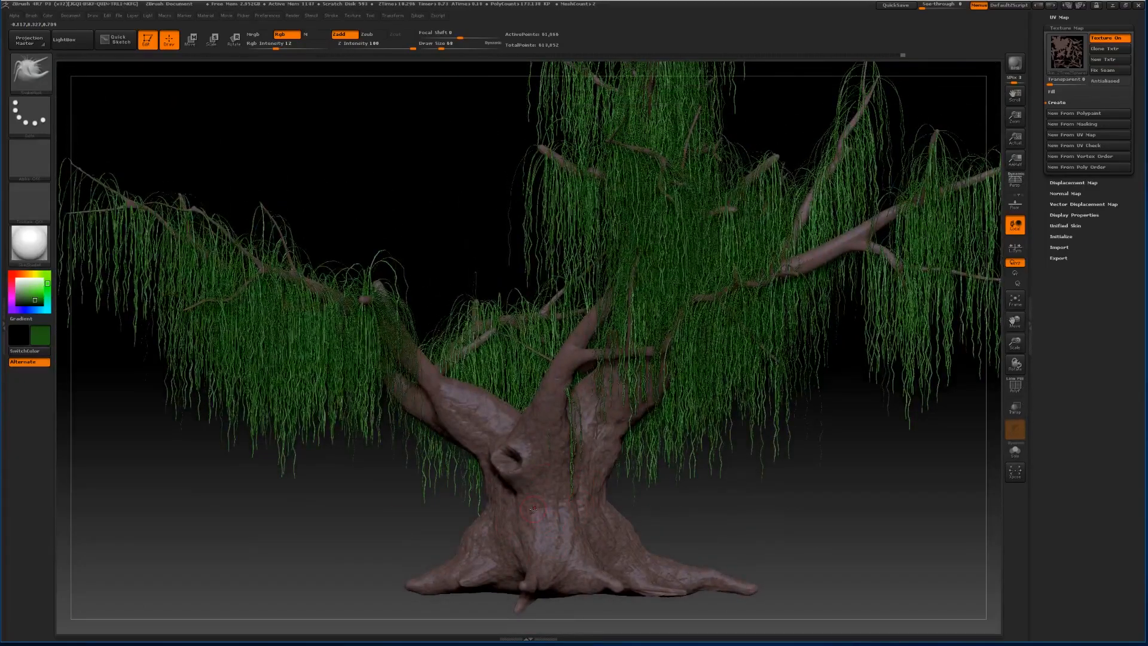
{"action": "left_click_drag", "start_coordinate": [768, 529], "coordinate": [706, 526]}
{"action": "left_click_drag", "start_coordinate": [1014, 343], "coordinate": [978, 363]}
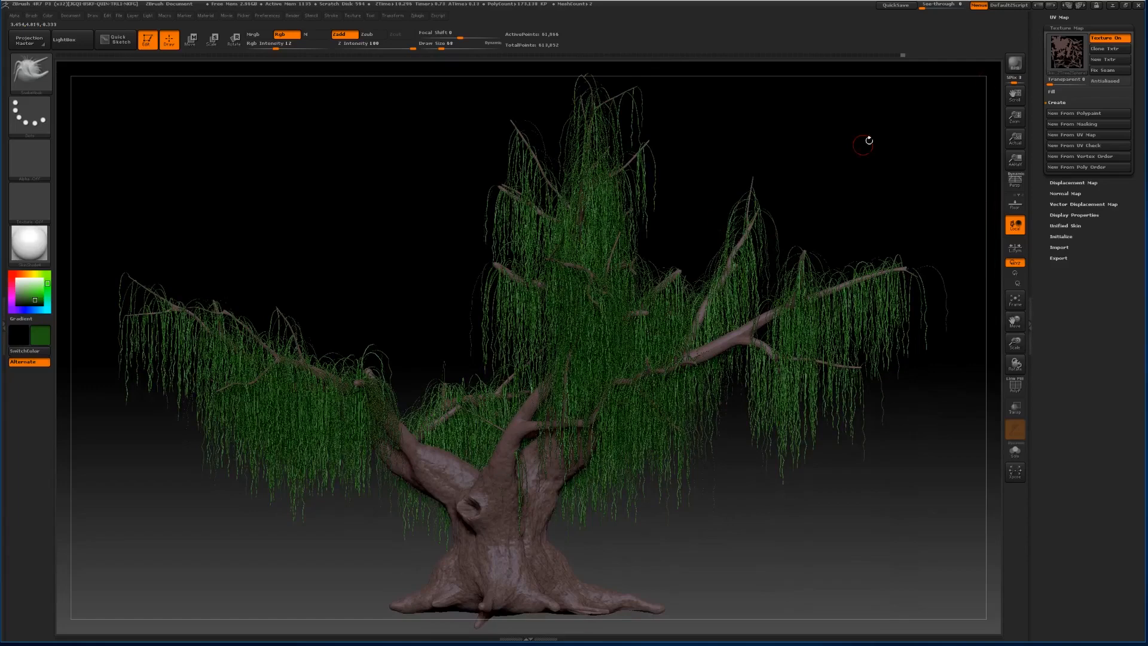
Save the tree tool to the Desktop as a ZTool named "Tree".
{"action": "left_click_drag", "start_coordinate": [1034, 66], "coordinate": [1033, 165]}
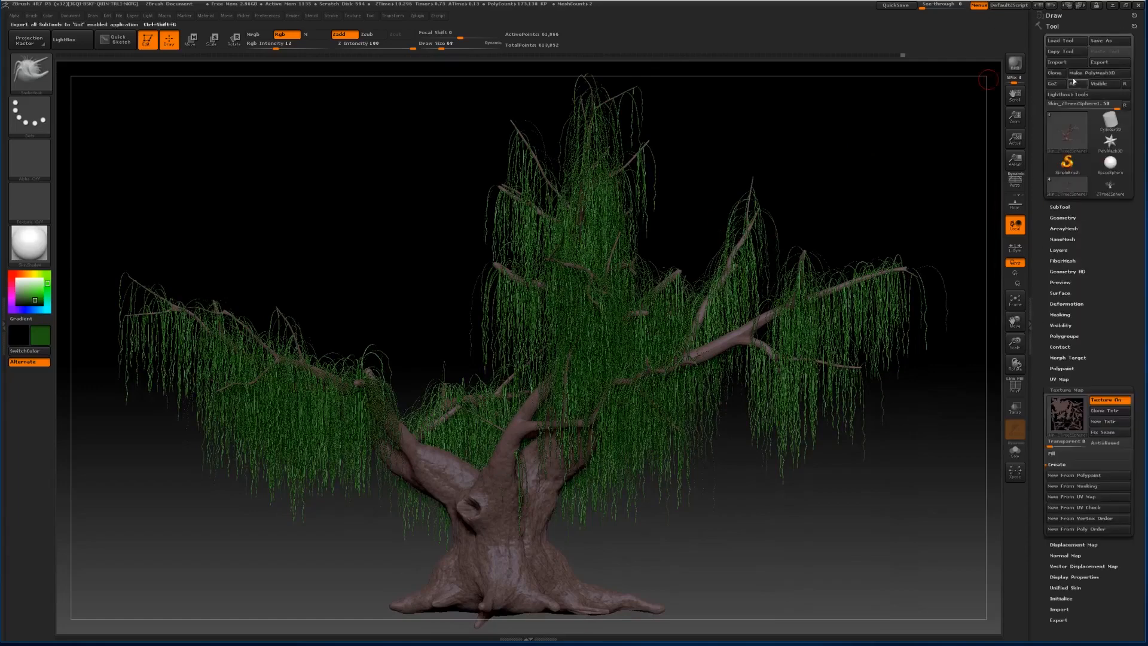
{"action": "left_click", "coordinate": [1108, 40]}
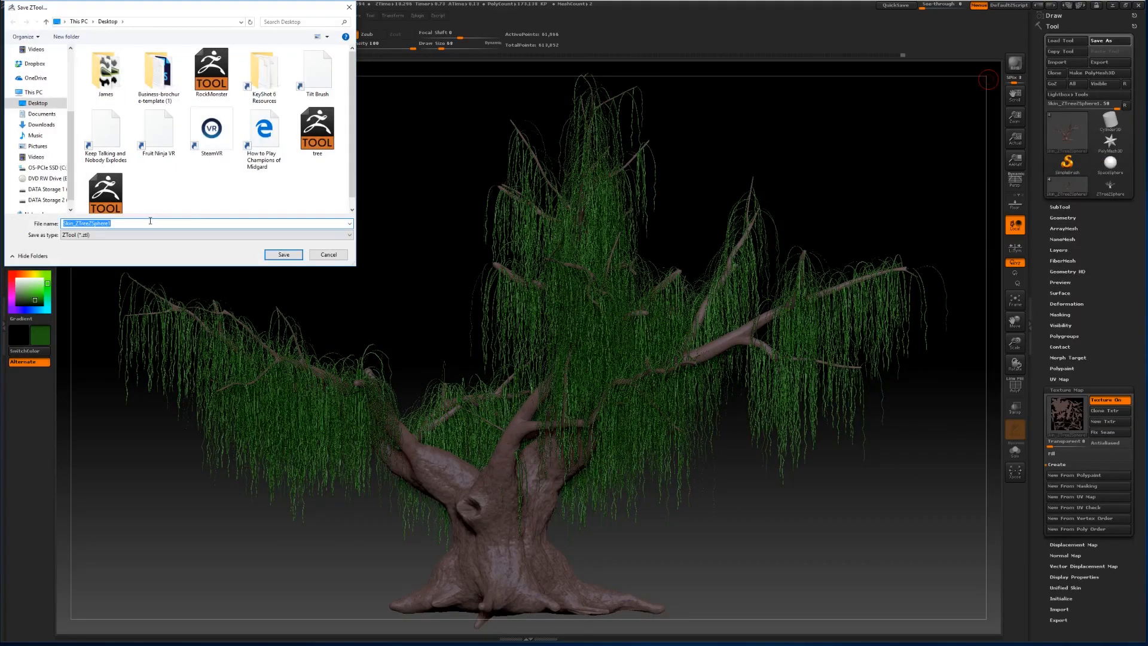
{"action": "type", "text": "Tree"}
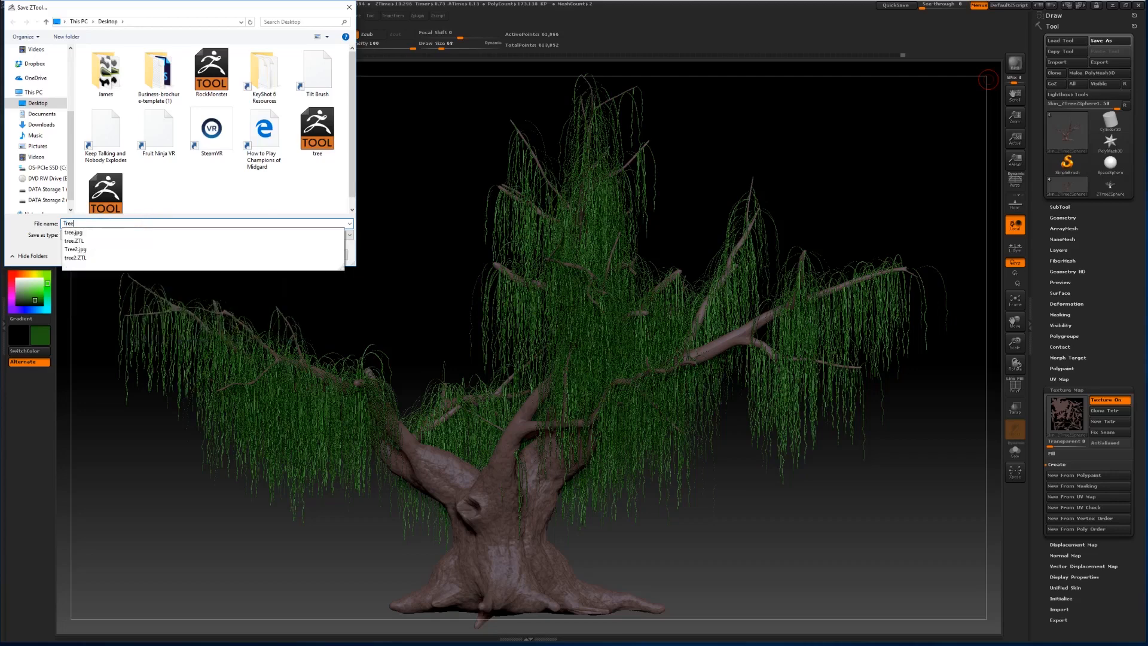
{"action": "key", "text": "Return"}
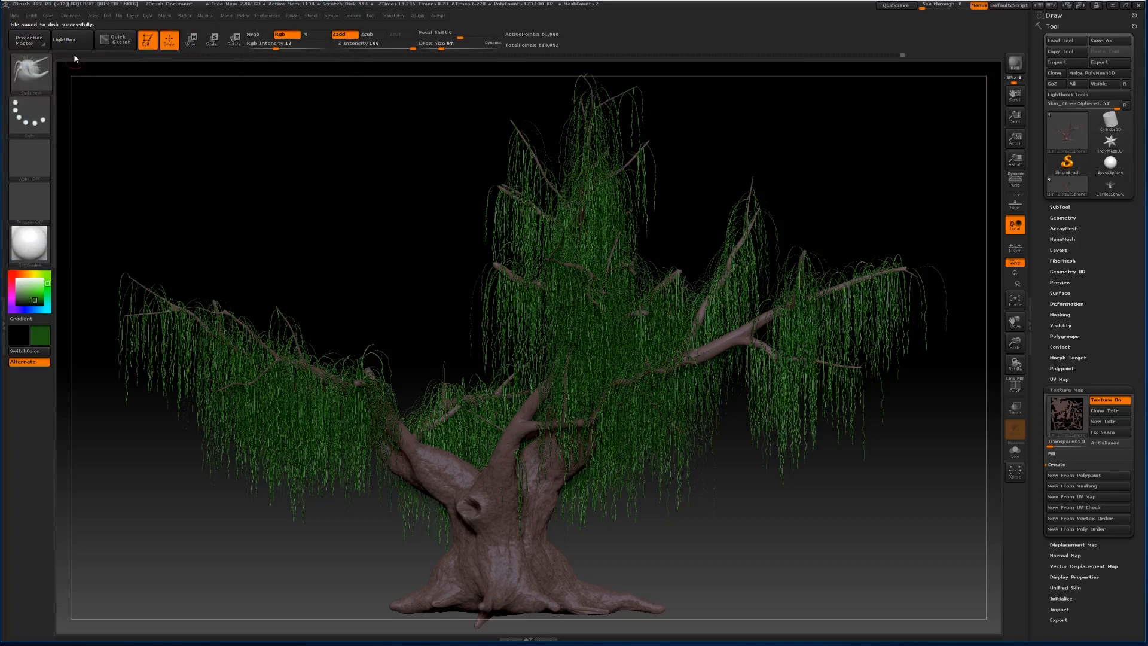
Open the QuickSave project QS_3419.ZPR from LightBox without saving changes to the current project.
{"action": "left_click", "coordinate": [64, 40]}
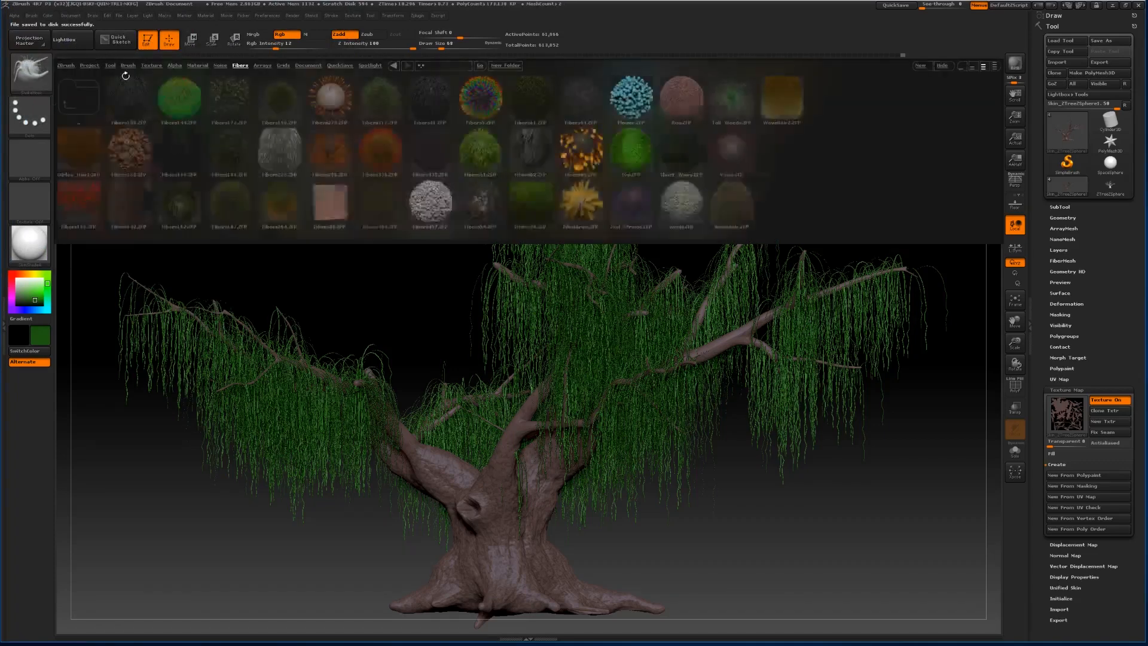
{"action": "left_click", "coordinate": [113, 66]}
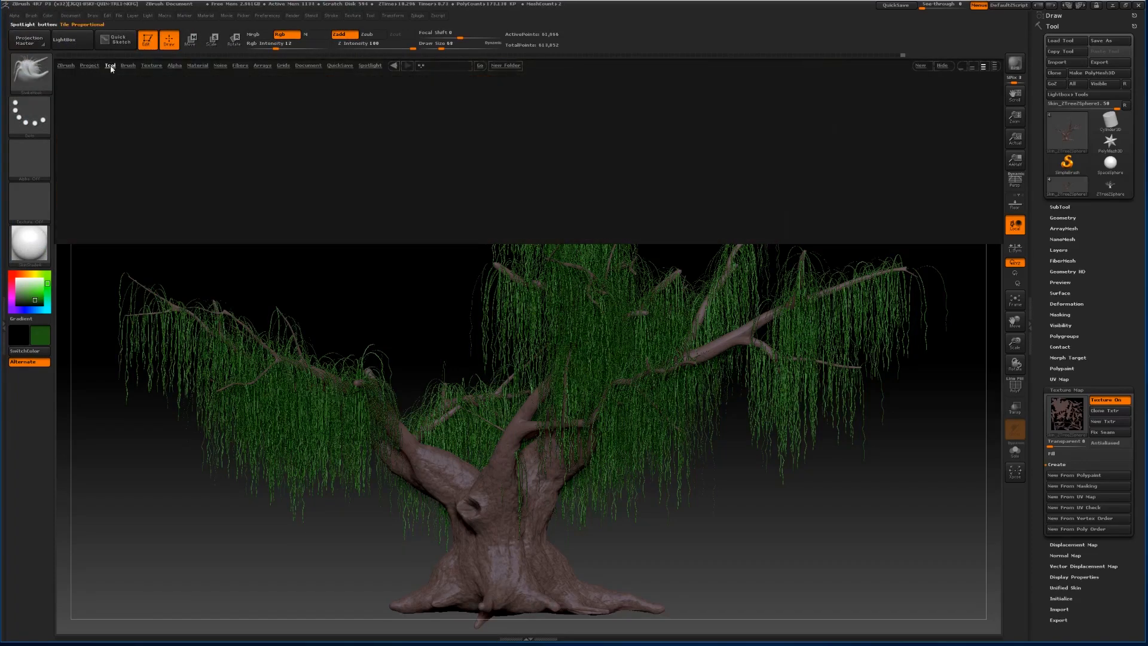
{"action": "left_click", "coordinate": [94, 66]}
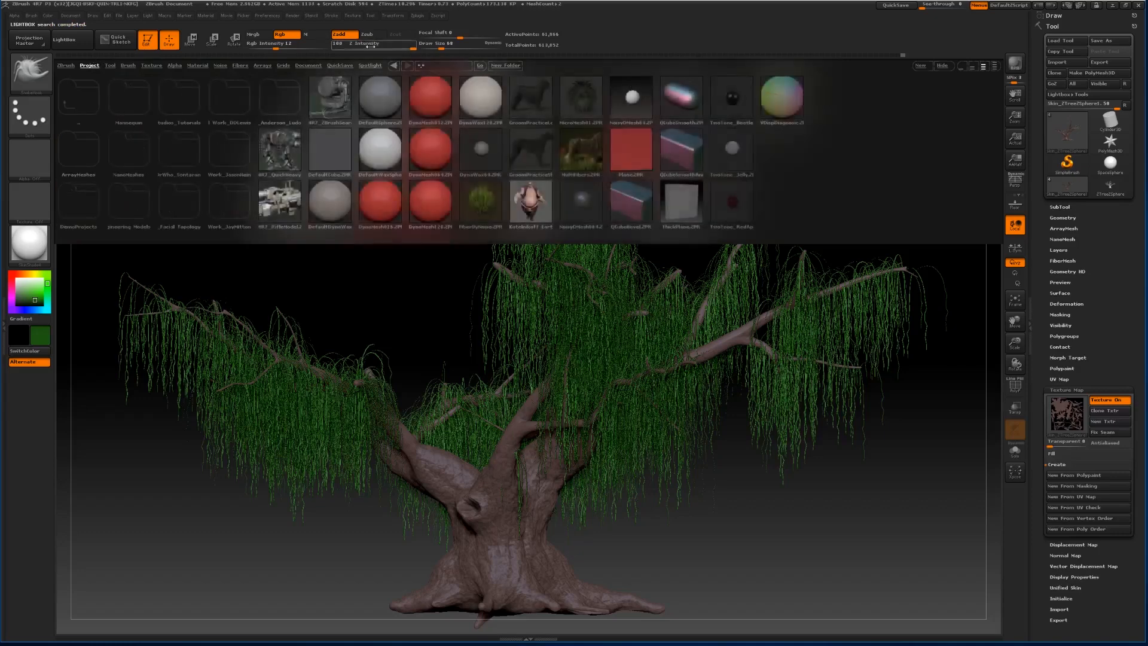
{"action": "left_click", "coordinate": [340, 65]}
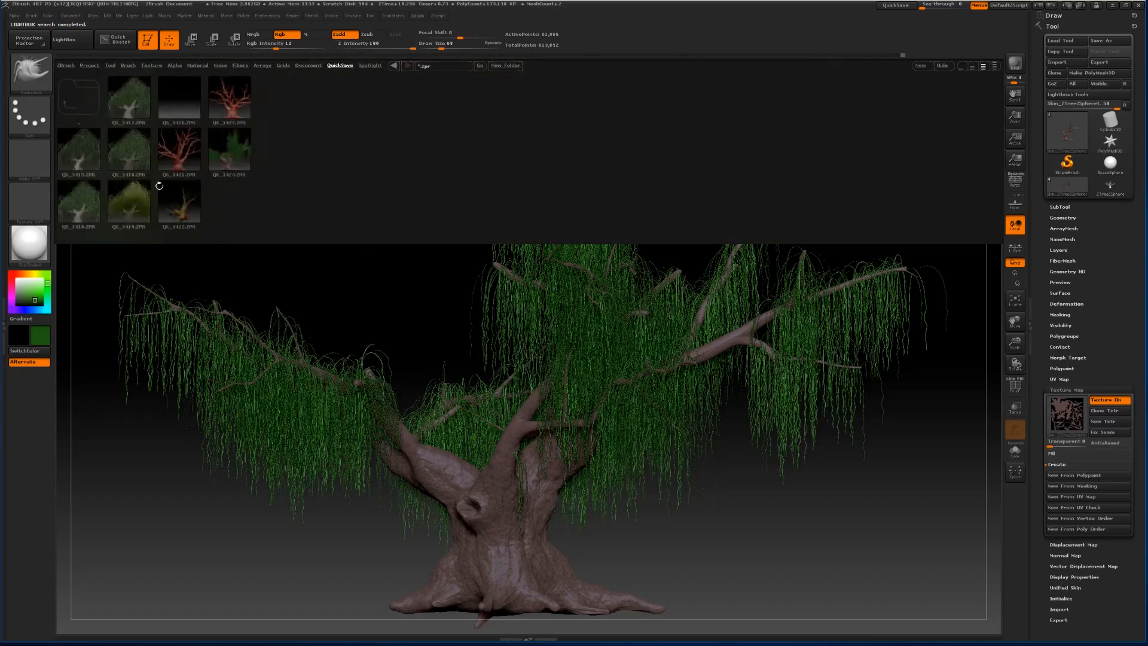
{"action": "double_click", "coordinate": [134, 210]}
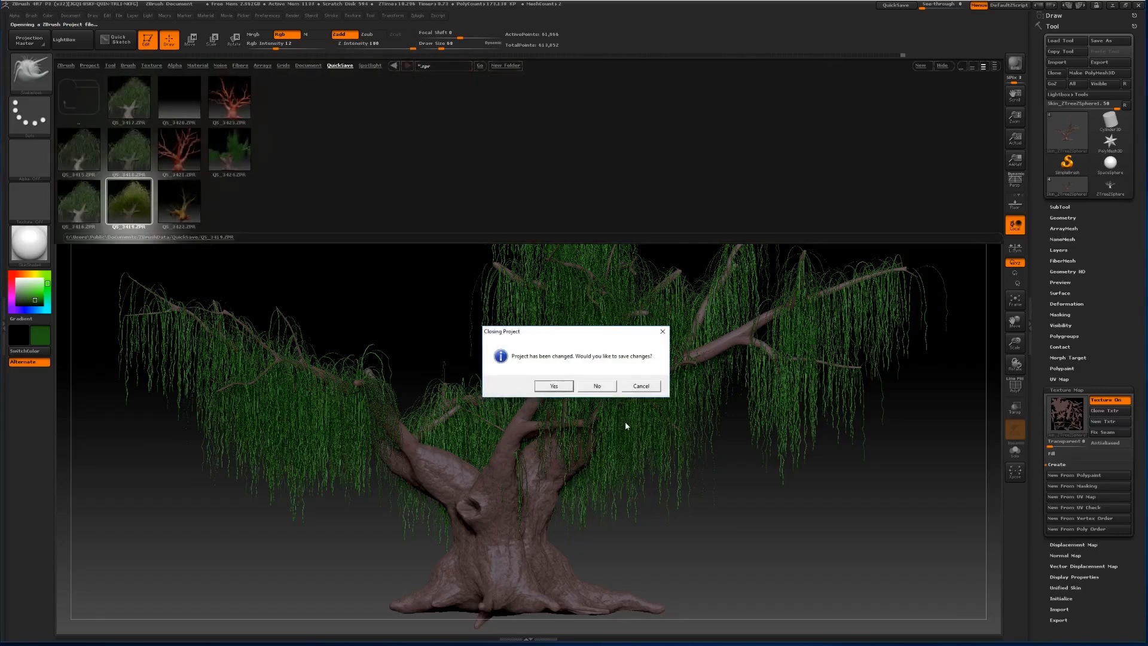
{"action": "left_click", "coordinate": [597, 386]}
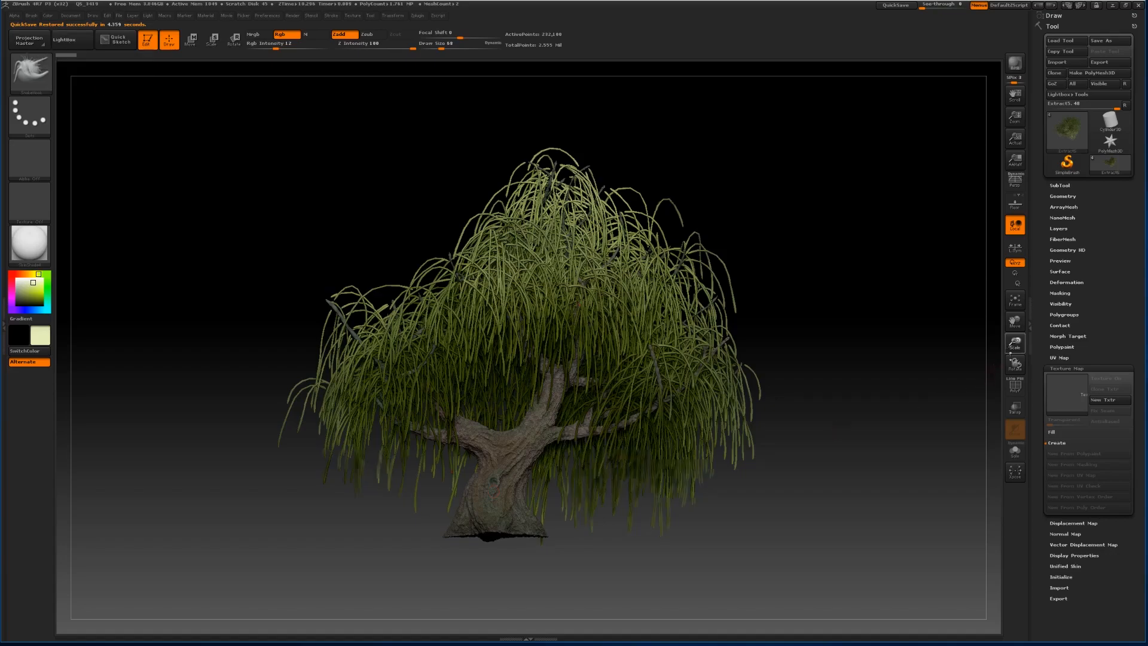
Turn on perspective and examine the yellow-green willow's bark, branches and thick hanging strands.
{"action": "left_click_drag", "start_coordinate": [1015, 344], "coordinate": [951, 400]}
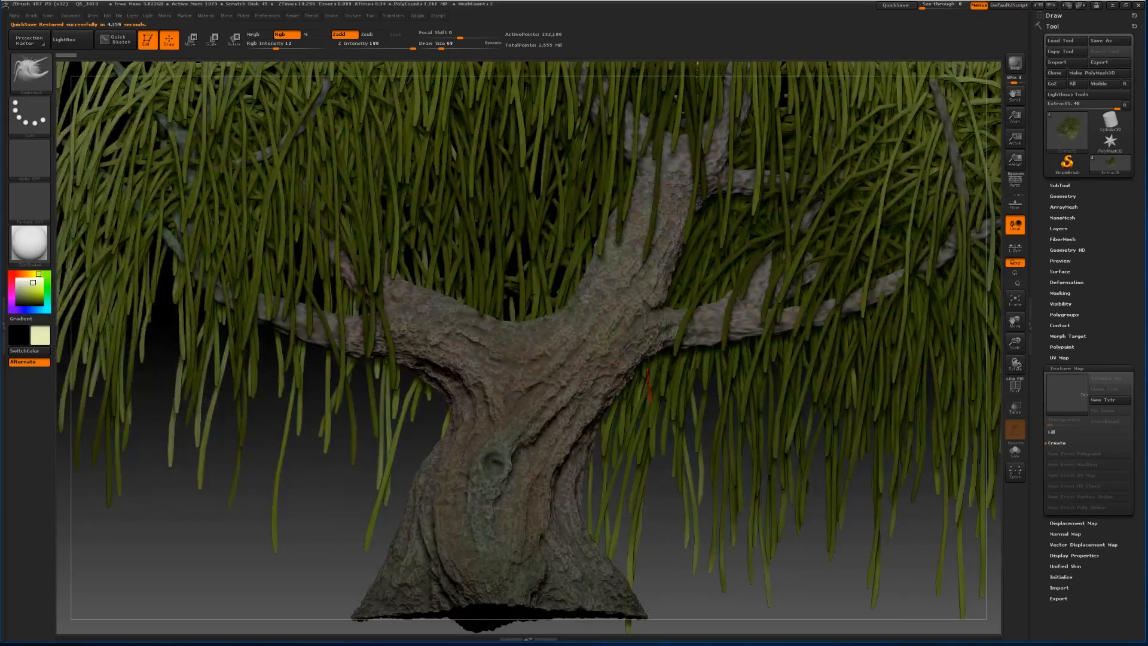
{"action": "key", "text": "f"}
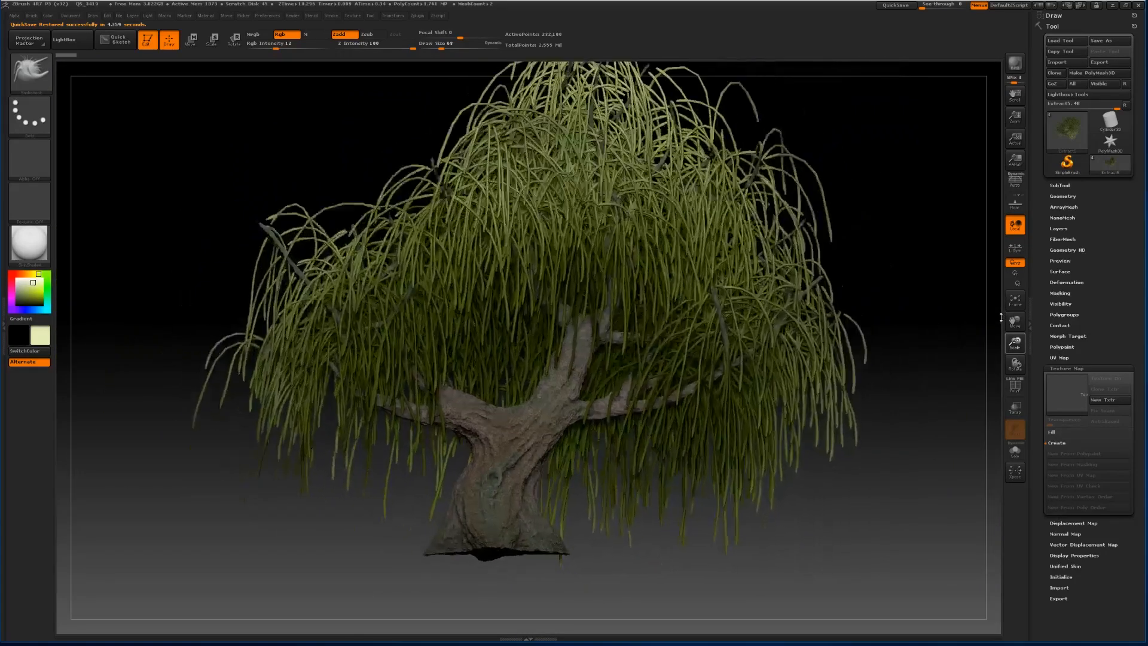
{"action": "left_click_drag", "start_coordinate": [1014, 321], "coordinate": [870, 273]}
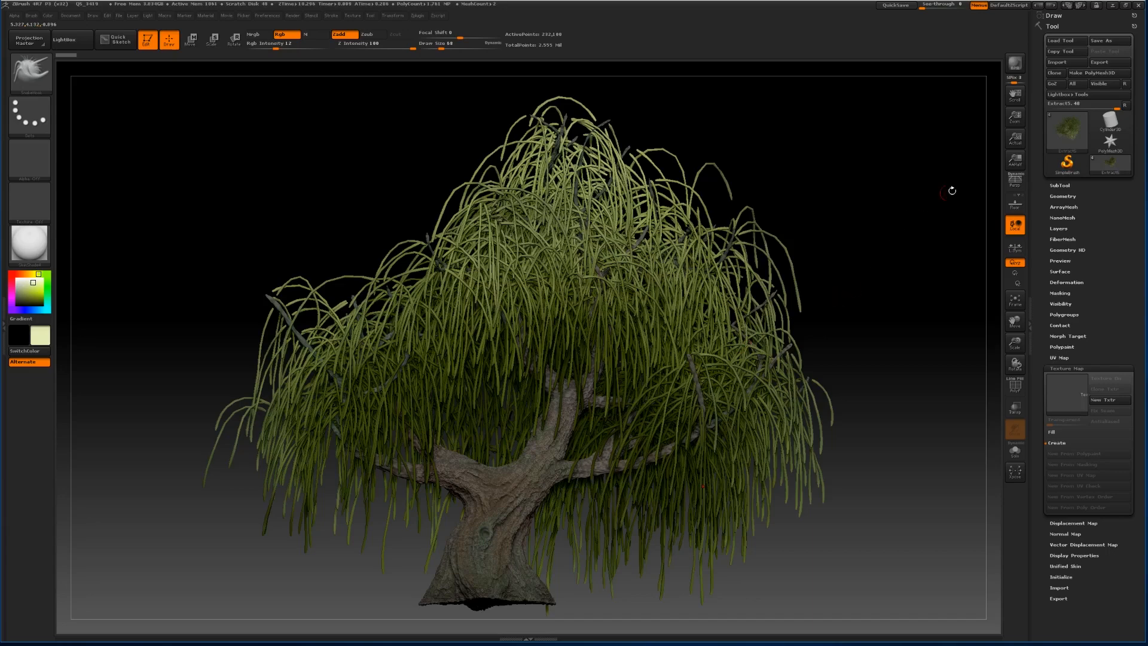
{"action": "left_click", "coordinate": [1015, 180]}
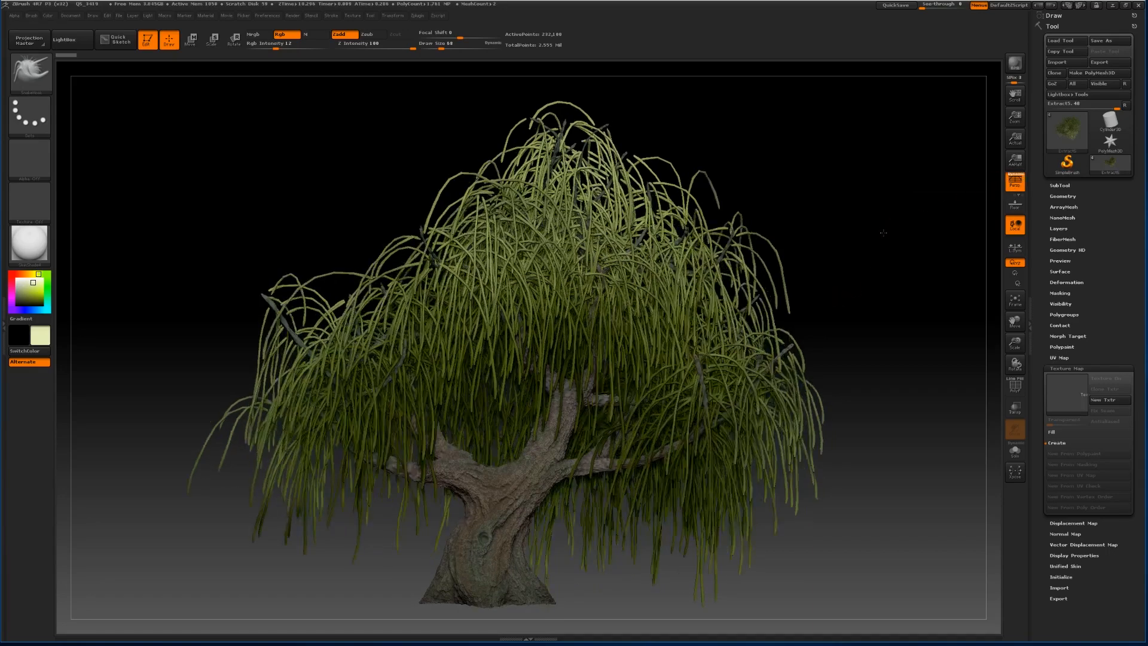
{"action": "mouse_move", "coordinate": [887, 230]}
{"action": "left_mouse_down"}
{"action": "mouse_move", "coordinate": [836, 228]}
{"action": "mouse_move", "coordinate": [899, 231]}
{"action": "left_mouse_up"}
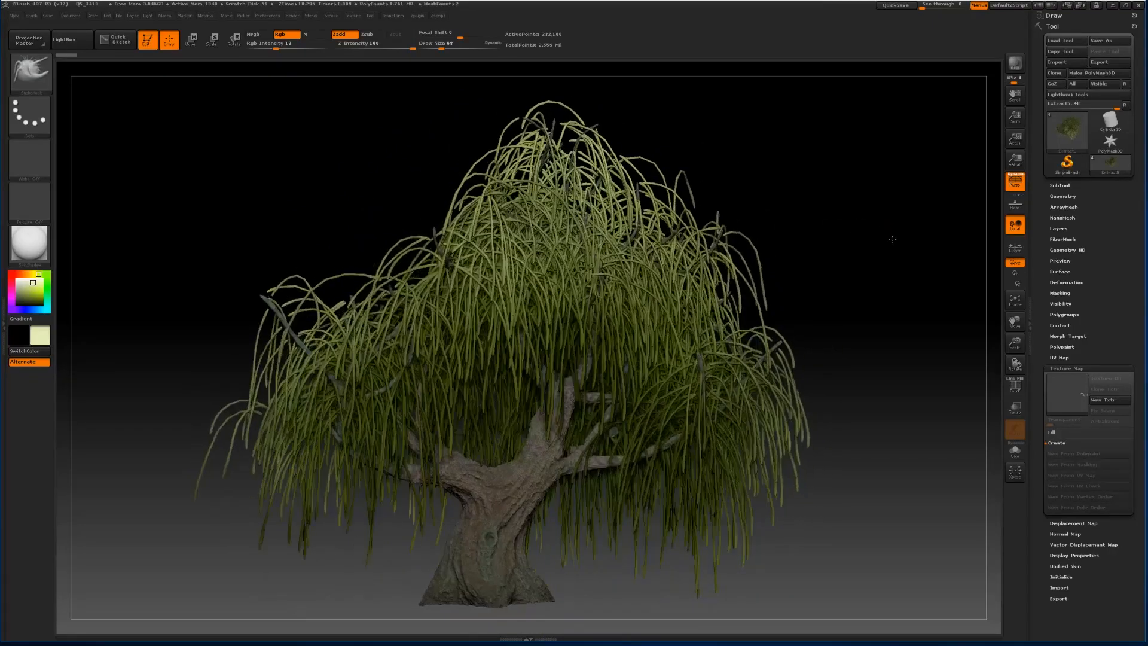
{"action": "mouse_move", "coordinate": [1014, 342]}
{"action": "left_mouse_down"}
{"action": "mouse_move", "coordinate": [1017, 397]}
{"action": "mouse_move", "coordinate": [1015, 342]}
{"action": "left_mouse_up"}
{"action": "mouse_move", "coordinate": [918, 325]}
{"action": "left_mouse_down"}
{"action": "mouse_move", "coordinate": [909, 320]}
{"action": "mouse_move", "coordinate": [927, 322]}
{"action": "left_mouse_up"}
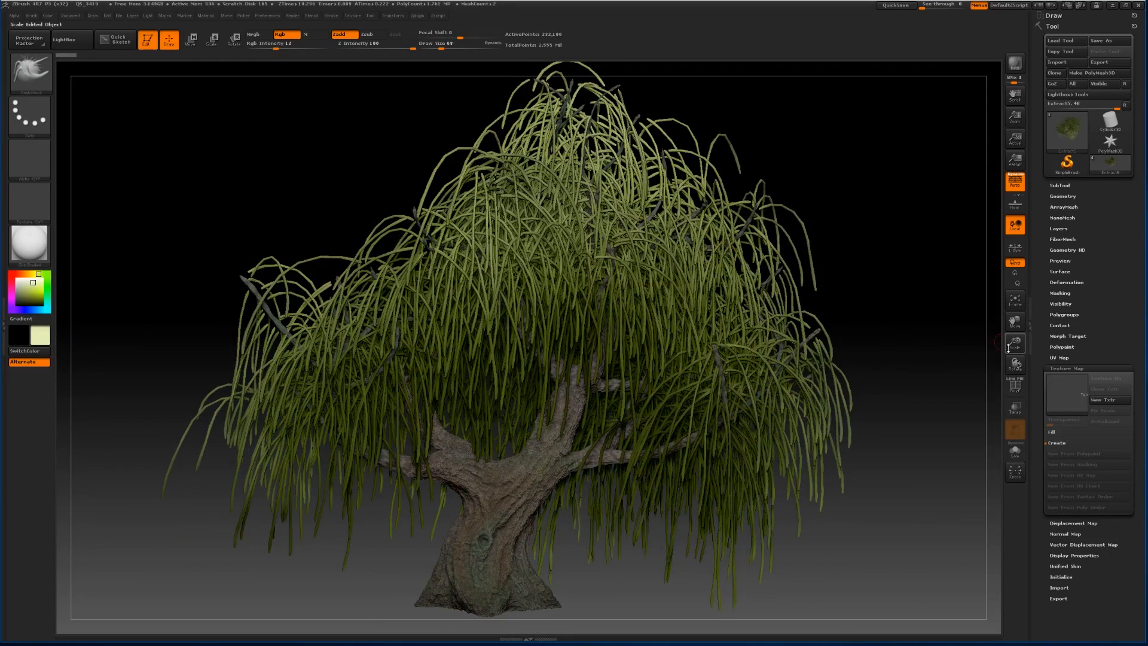
{"action": "left_click_drag", "start_coordinate": [1015, 344], "coordinate": [1018, 318]}
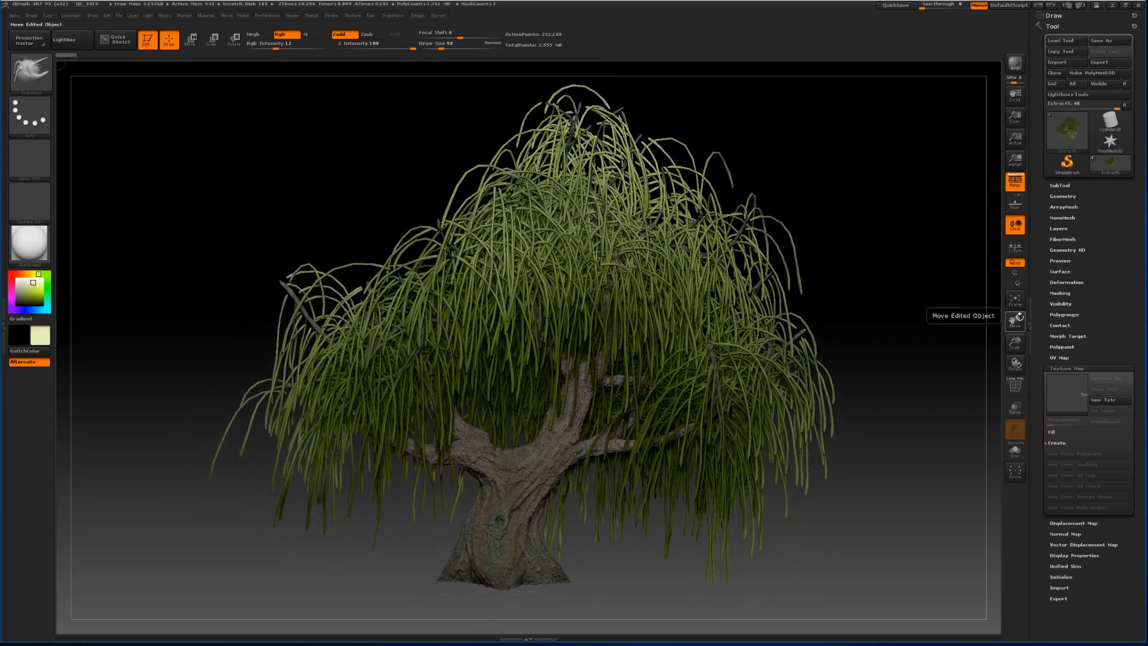